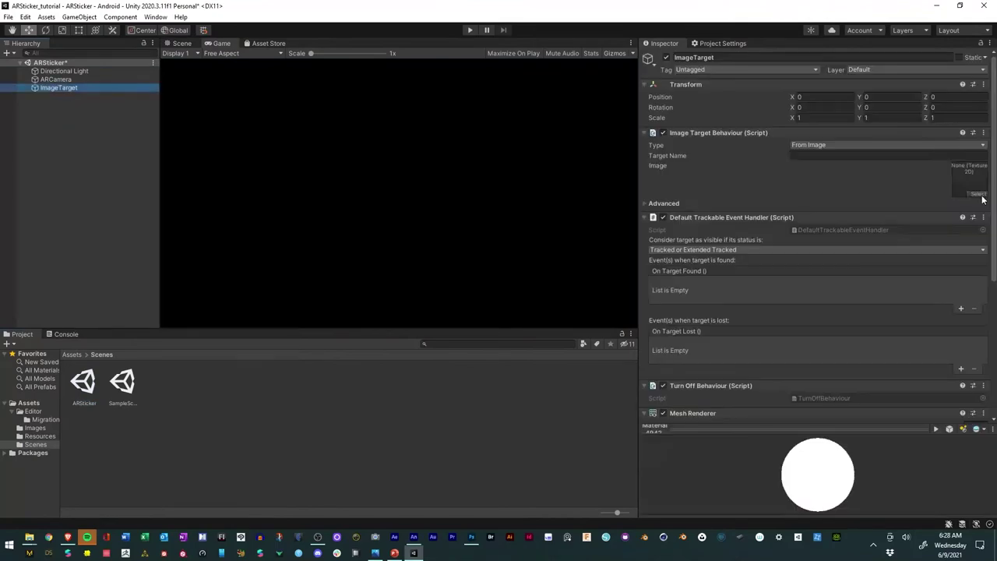
Open the context menu for ImageTarget in the 003 - Animated Sticker folder.
{"action": "right_click", "coordinate": [58, 88]}
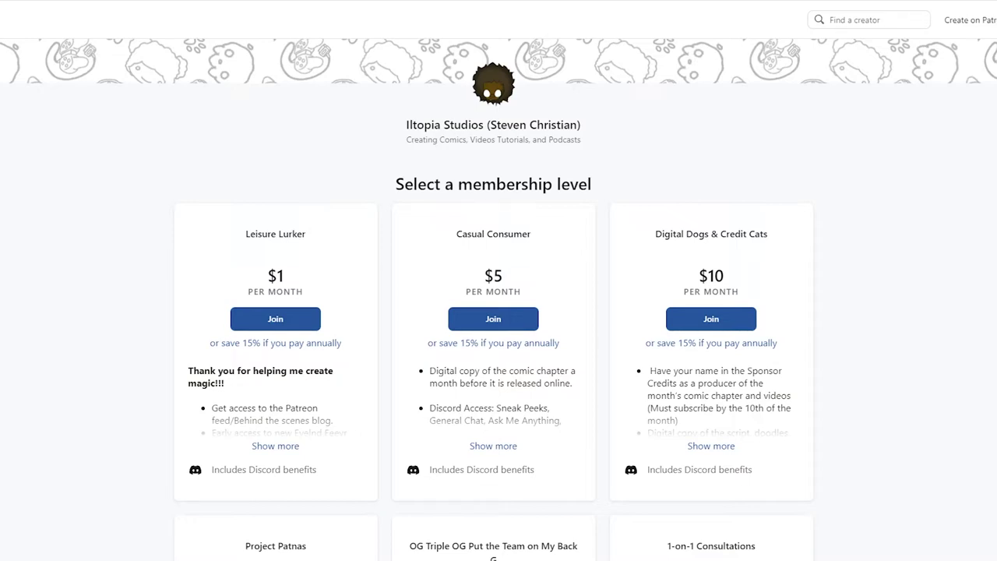
Scroll through the Patreon tiers from $1 to $100 per month and back up.
{"action": "scroll", "coordinate": [493, 307], "scroll_direction": "down", "scroll_amount": 4}
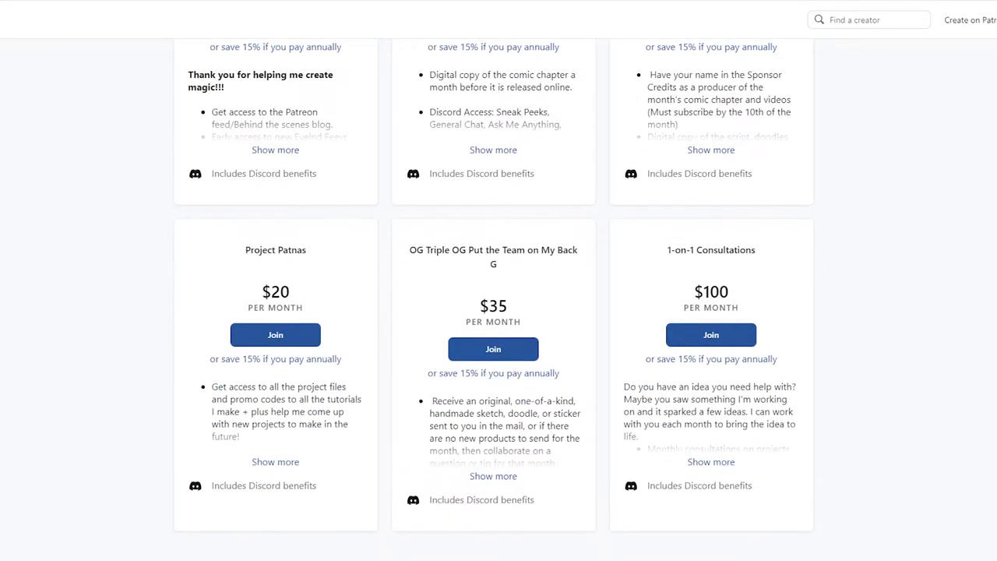
{"action": "scroll", "coordinate": [494, 299], "scroll_direction": "up", "scroll_amount": 7}
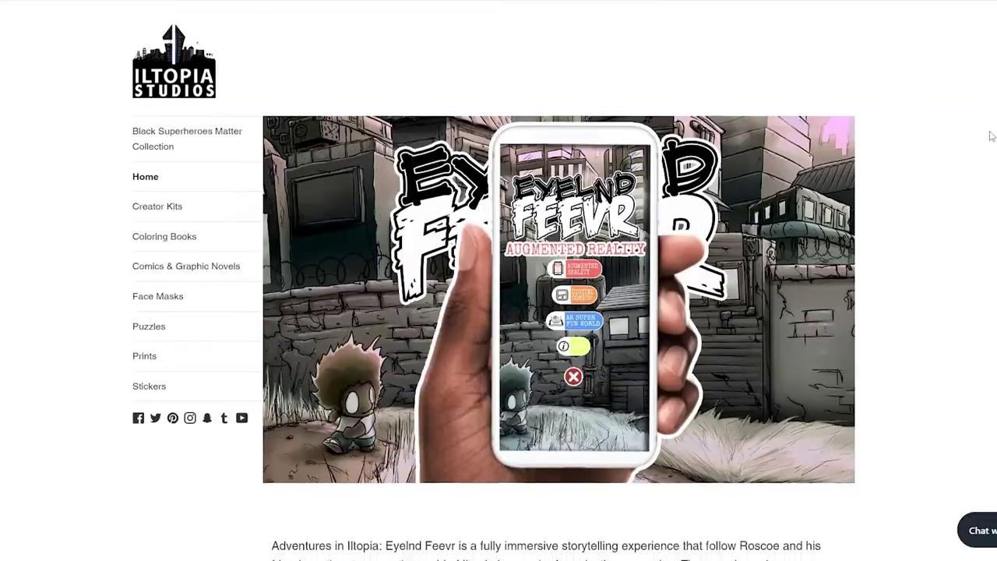
Scroll shop.iltopia.com past AR books, season comics and plushies to Other Stuff from Iltopia!
{"action": "scroll", "coordinate": [991, 137], "scroll_direction": "down", "scroll_amount": 8}
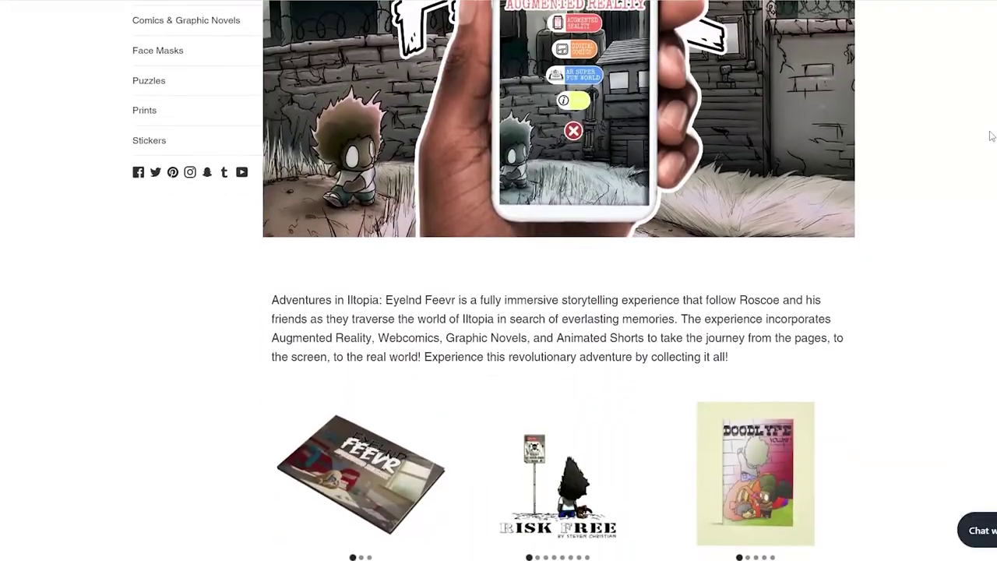
{"action": "scroll", "coordinate": [991, 137], "scroll_direction": "down", "scroll_amount": 6}
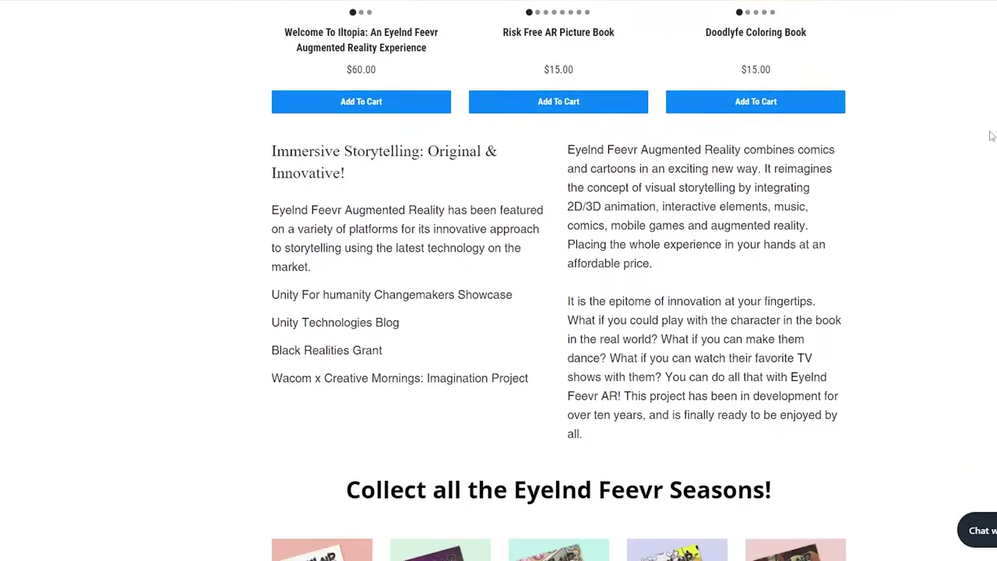
{"action": "scroll", "coordinate": [992, 136], "scroll_direction": "down", "scroll_amount": 7}
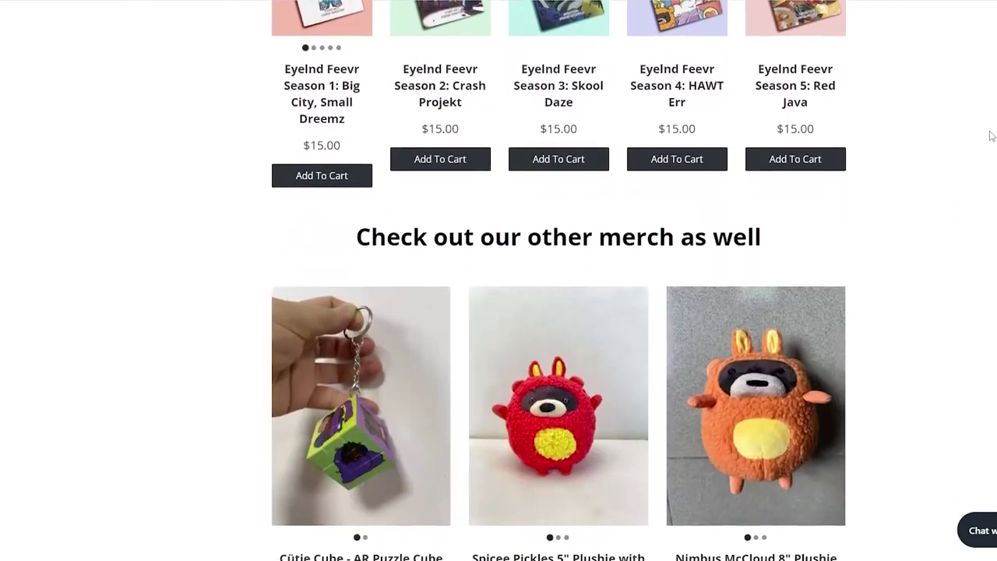
{"action": "scroll", "coordinate": [992, 136], "scroll_direction": "down", "scroll_amount": 8}
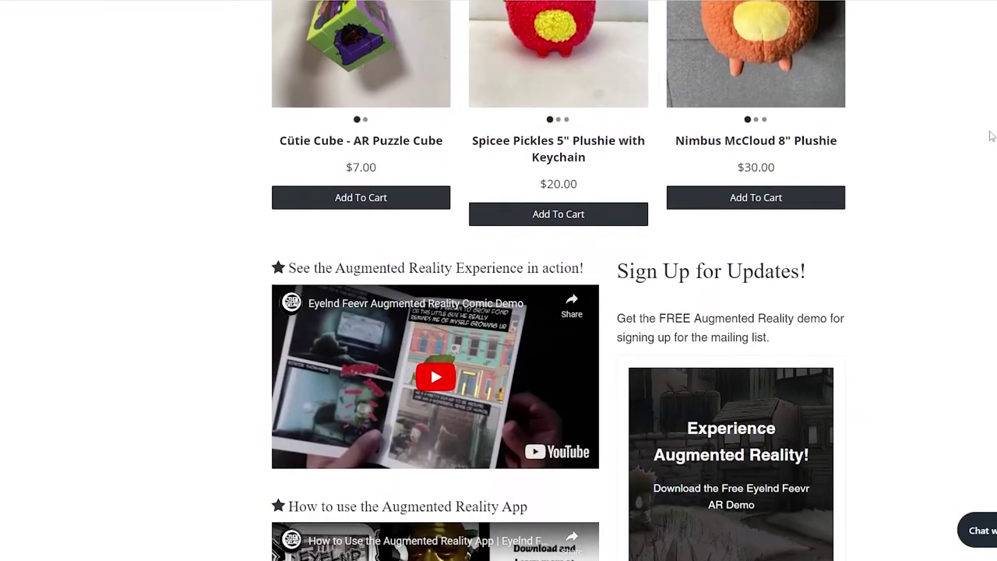
{"action": "scroll", "coordinate": [991, 136], "scroll_direction": "down", "scroll_amount": 6}
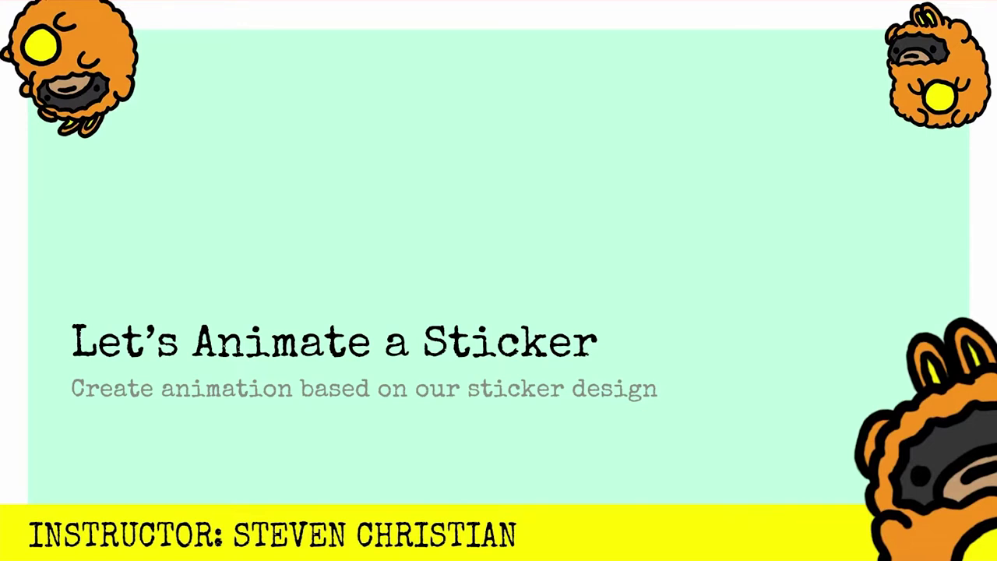
Advance the lesson slides to the how-to-animate slide.
{"action": "key", "text": "Right"}
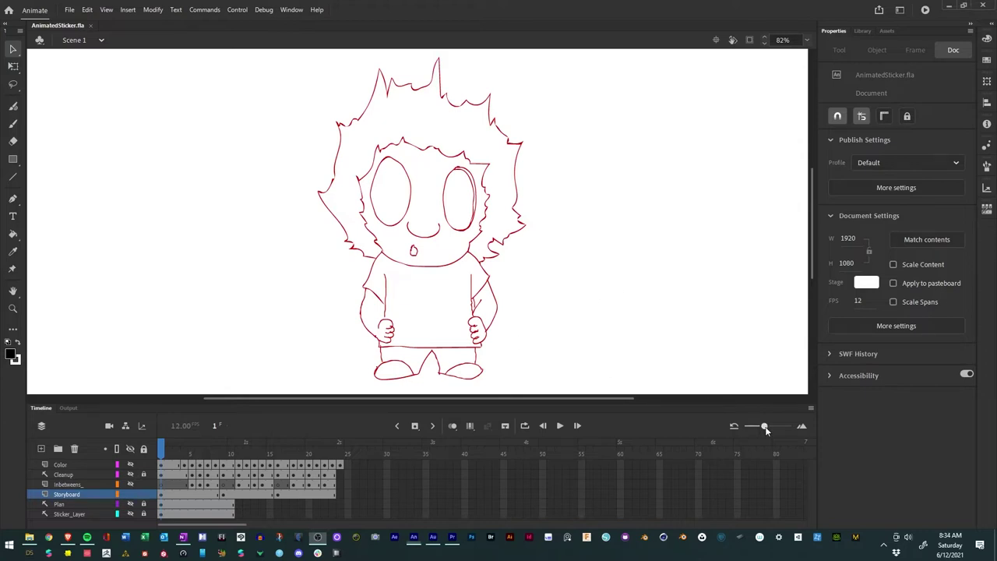
Widen the timeline frame cells so frames 1 to 27 span the timeline.
{"action": "left_click_drag", "start_coordinate": [765, 427], "coordinate": [780, 427]}
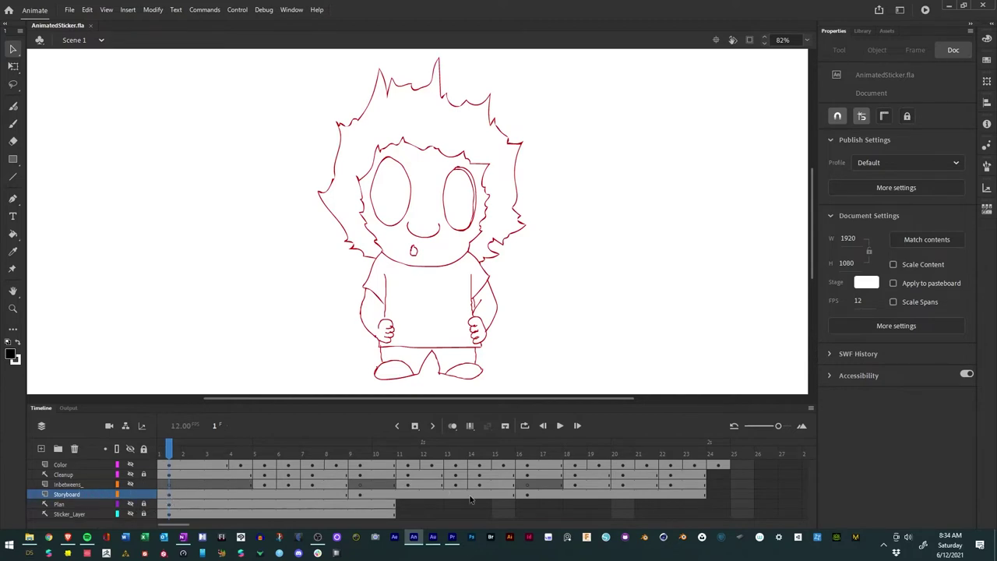
Hide the Storyboard layer, show the Plan notes, and fit the stage to the window.
{"action": "left_click", "coordinate": [130, 494]}
{"action": "left_click", "coordinate": [130, 504]}
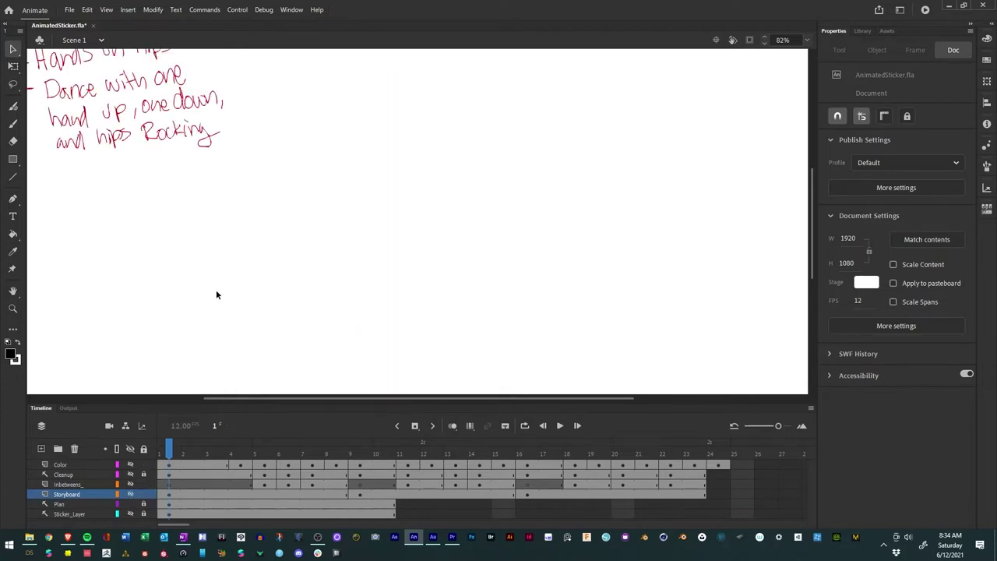
{"action": "key", "text": "ctrl+minus"}
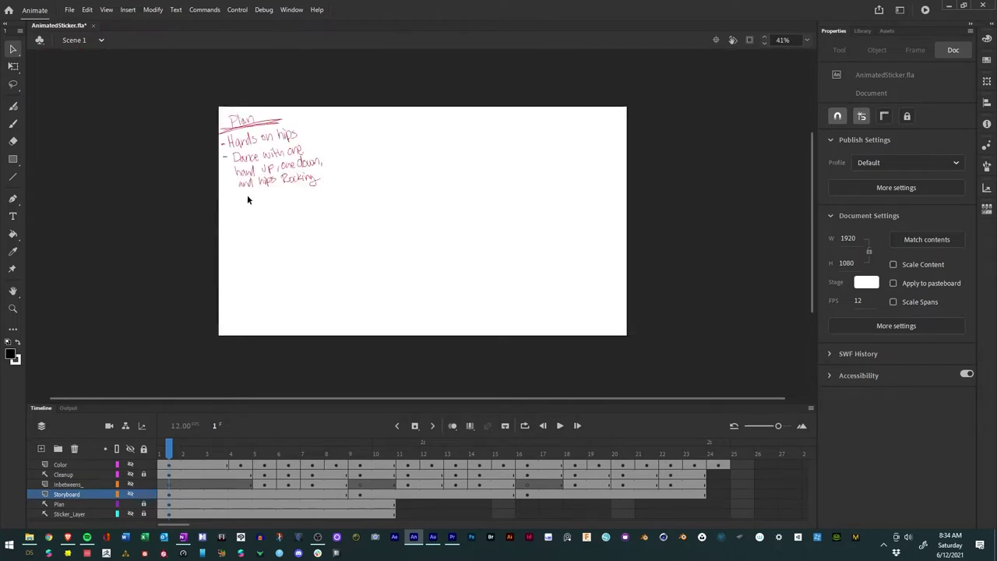
{"action": "left_click", "coordinate": [807, 39]}
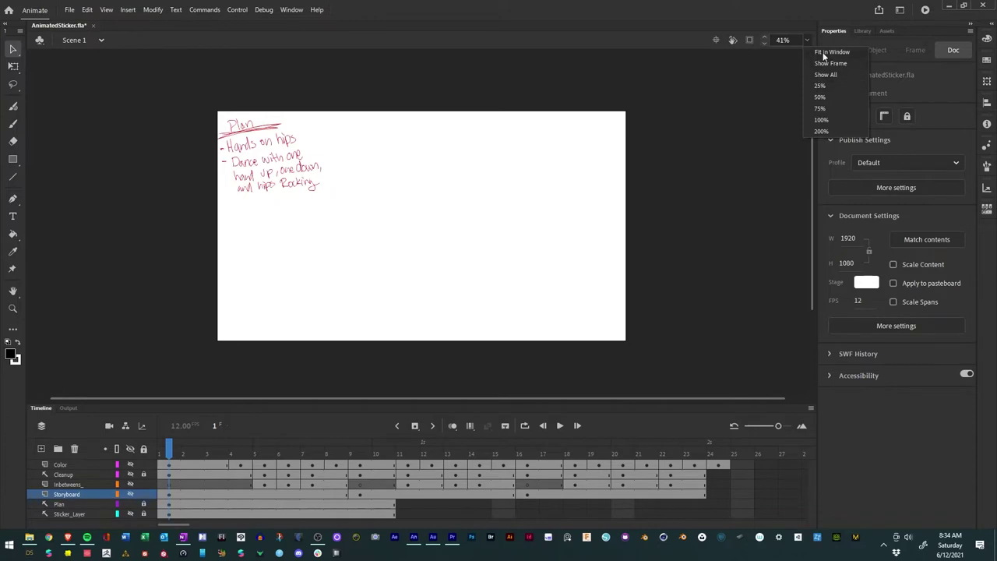
{"action": "left_click", "coordinate": [821, 53]}
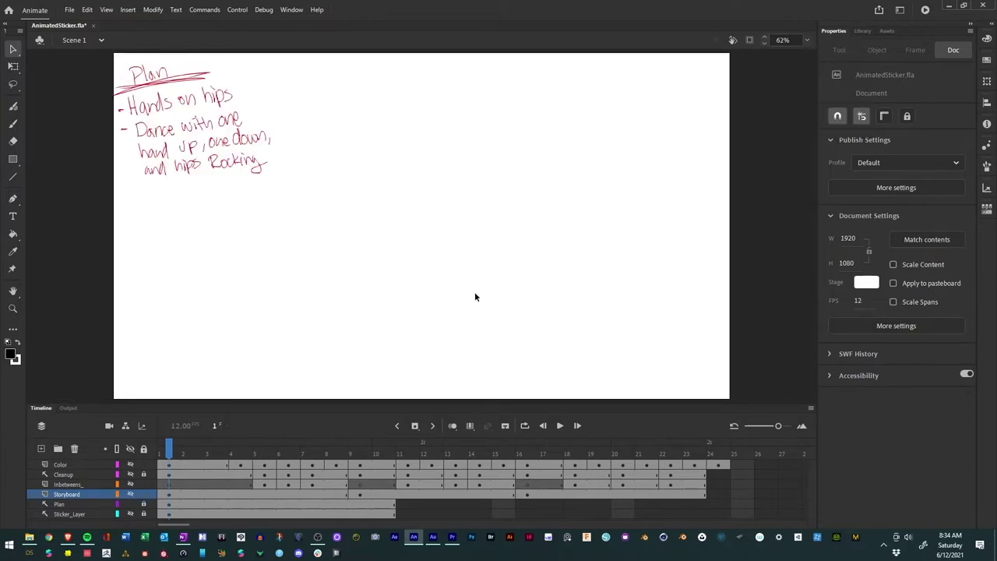
Hide the Plan notes, restore the Storyboard sketch, and review poses through frame 19 with Inbetweens shown.
{"action": "left_click", "coordinate": [130, 504]}
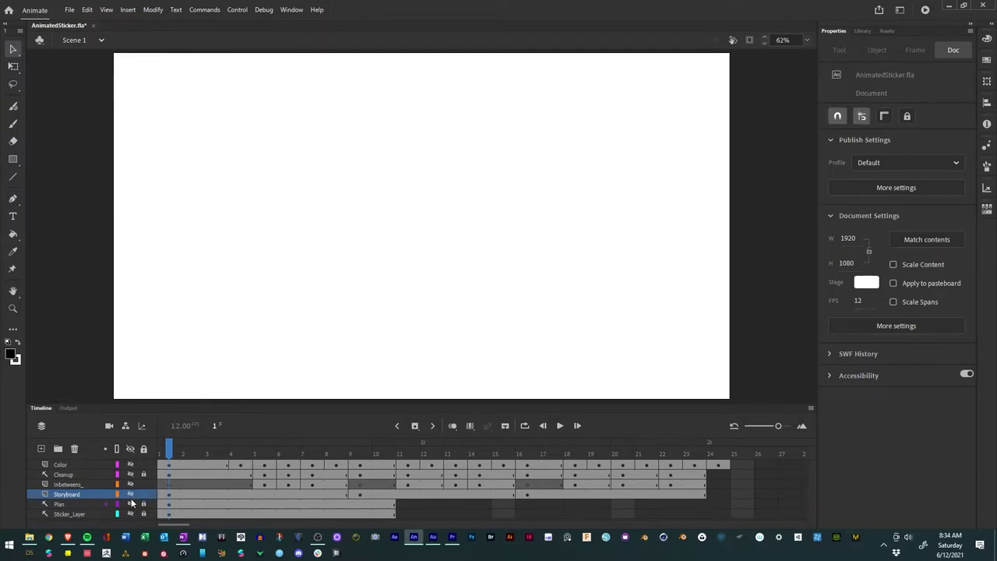
{"action": "left_click", "coordinate": [130, 504]}
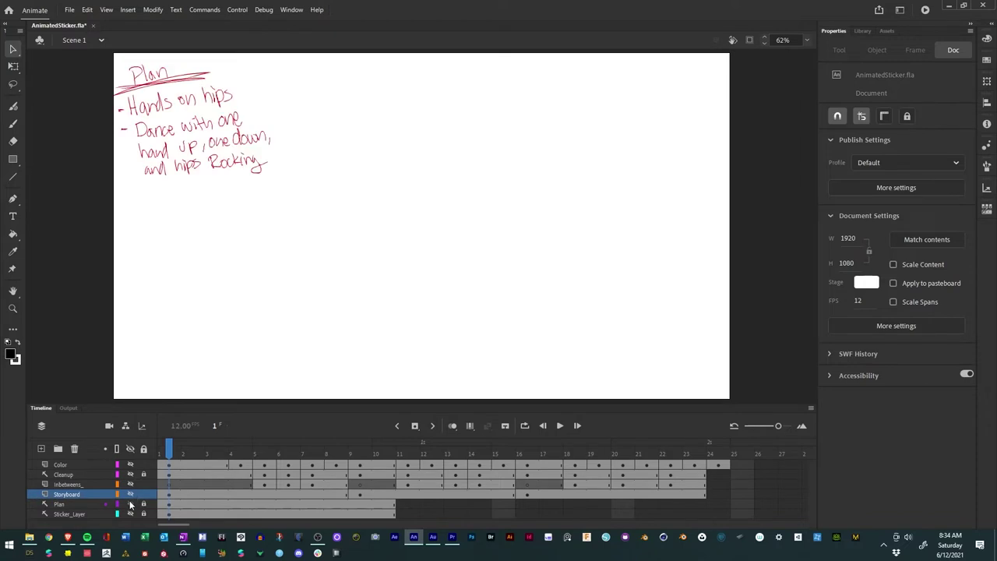
{"action": "left_click", "coordinate": [131, 504]}
{"action": "left_click", "coordinate": [130, 494]}
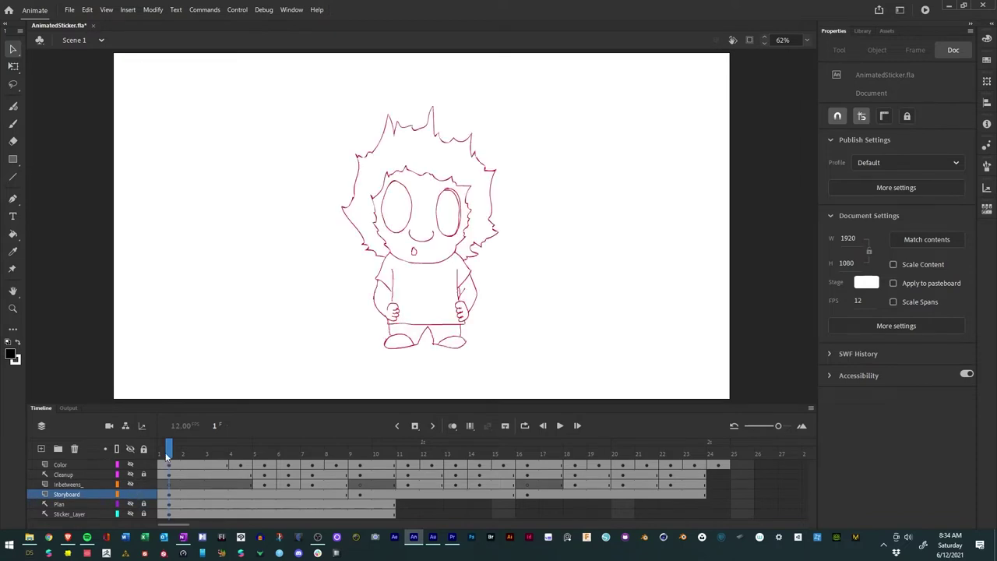
{"action": "mouse_move", "coordinate": [167, 457]}
{"action": "left_mouse_down"}
{"action": "mouse_move", "coordinate": [623, 468]}
{"action": "mouse_move", "coordinate": [222, 479]}
{"action": "left_mouse_up"}
{"action": "left_click_drag", "start_coordinate": [410, 473], "coordinate": [217, 444]}
{"action": "left_click", "coordinate": [131, 485]}
Step through frames 6, 13, 20 and 7–8, comparing red poses with the cyan in-betweens.
{"action": "mouse_move", "coordinate": [219, 448]}
{"action": "left_mouse_down"}
{"action": "mouse_move", "coordinate": [192, 448]}
{"action": "mouse_move", "coordinate": [530, 468]}
{"action": "mouse_move", "coordinate": [597, 455]}
{"action": "mouse_move", "coordinate": [230, 454]}
{"action": "mouse_move", "coordinate": [299, 456]}
{"action": "left_mouse_up"}
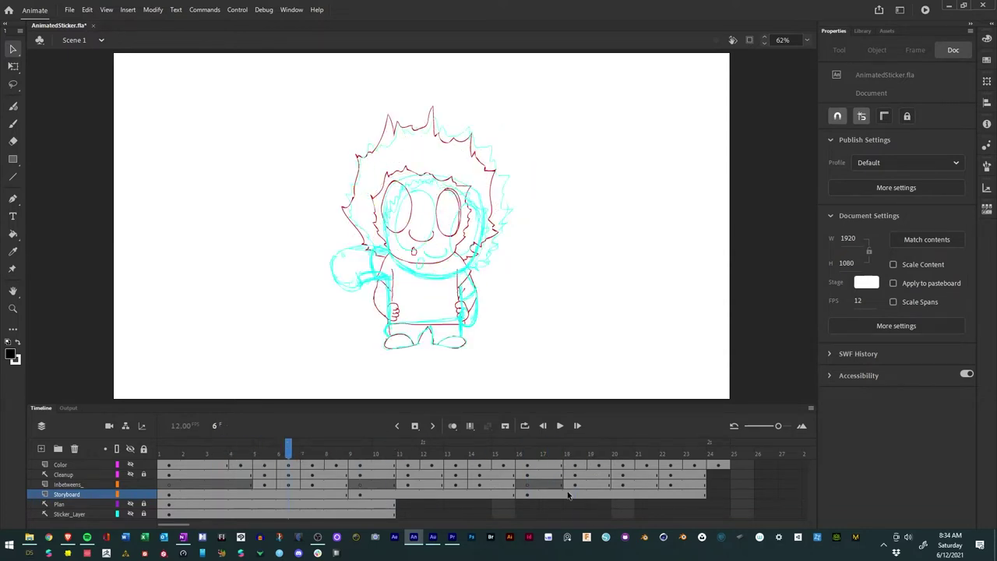
{"action": "mouse_move", "coordinate": [290, 452]}
{"action": "left_mouse_down"}
{"action": "mouse_move", "coordinate": [333, 450]}
{"action": "mouse_move", "coordinate": [286, 453]}
{"action": "left_mouse_up"}
{"action": "left_click", "coordinate": [456, 444]}
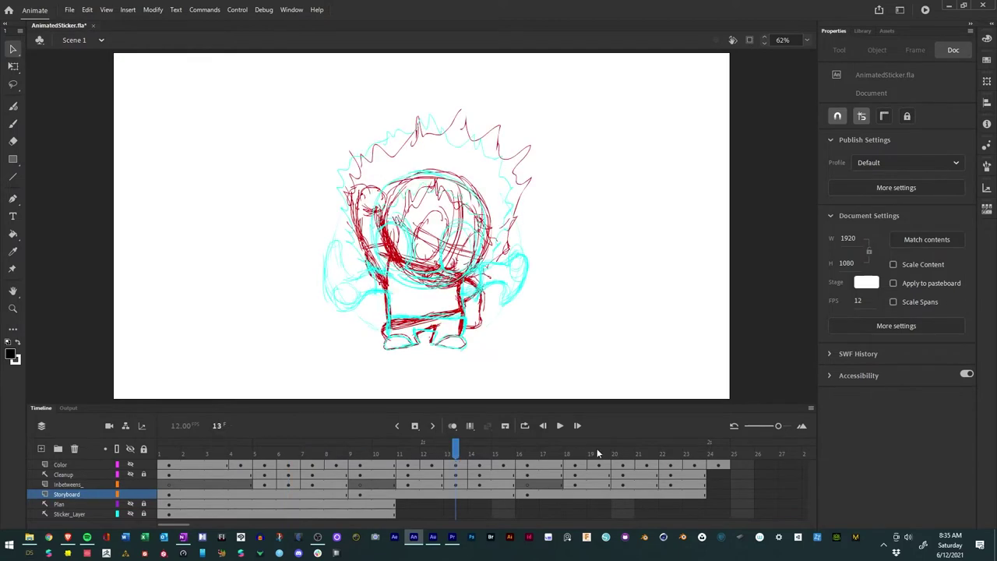
{"action": "left_click", "coordinate": [623, 452]}
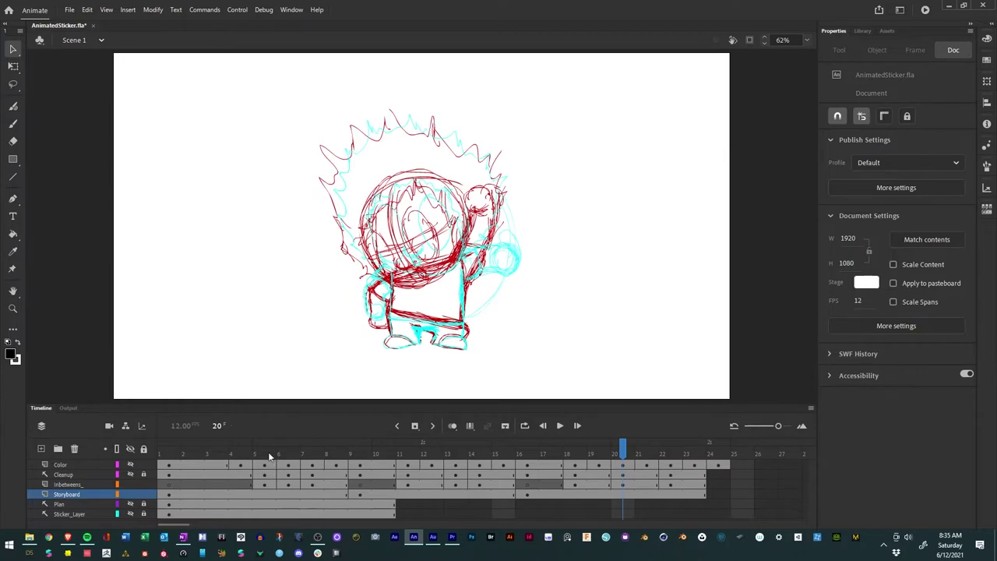
{"action": "mouse_move", "coordinate": [268, 453]}
{"action": "left_mouse_down"}
{"action": "mouse_move", "coordinate": [240, 454]}
{"action": "mouse_move", "coordinate": [571, 472]}
{"action": "mouse_move", "coordinate": [336, 467]}
{"action": "mouse_move", "coordinate": [292, 451]}
{"action": "mouse_move", "coordinate": [336, 452]}
{"action": "mouse_move", "coordinate": [323, 454]}
{"action": "left_mouse_up"}
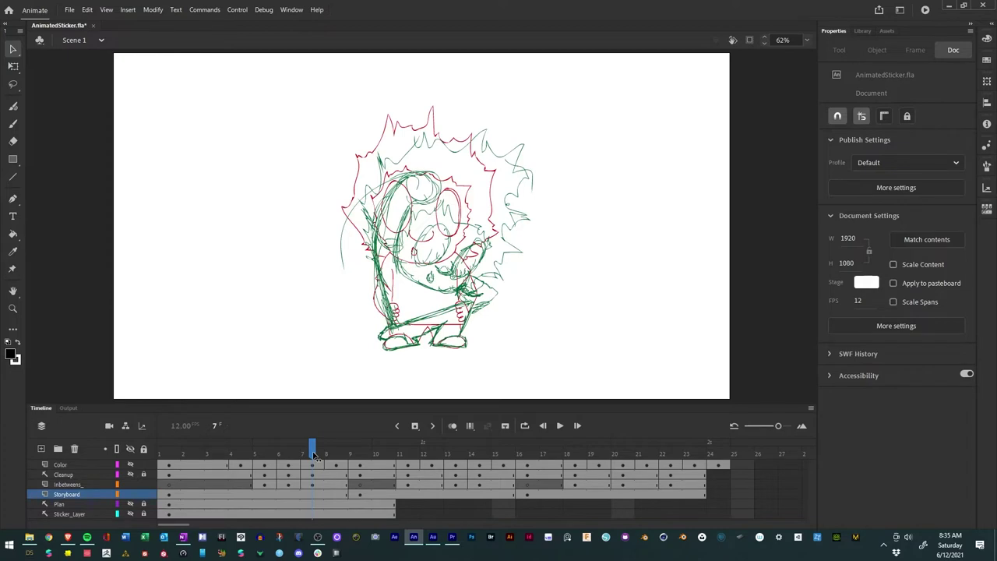
{"action": "left_click_drag", "start_coordinate": [318, 458], "coordinate": [359, 456]}
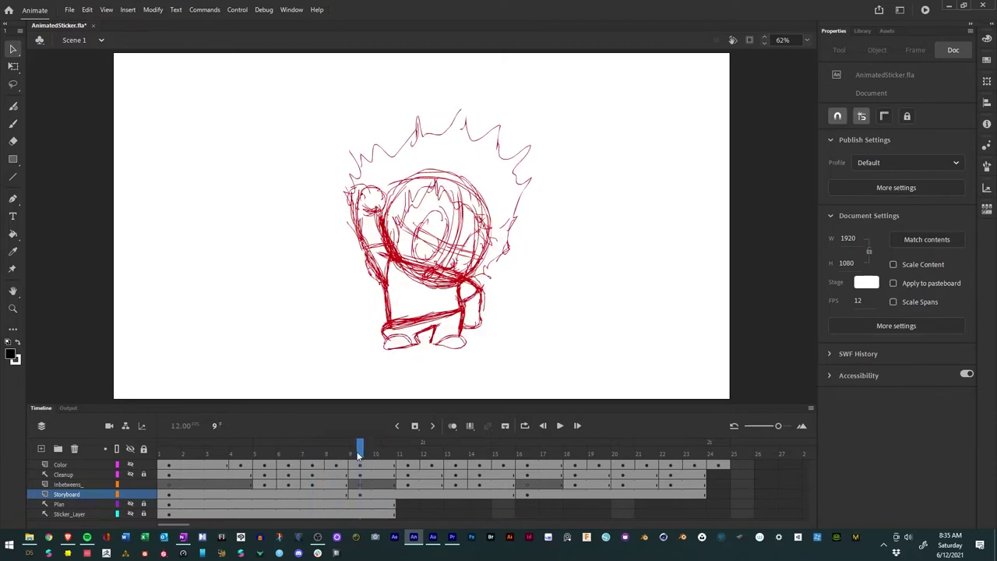
View the Cleanup layer's black linework alone, then bring the red Storyboard sketch back.
{"action": "left_click", "coordinate": [131, 475]}
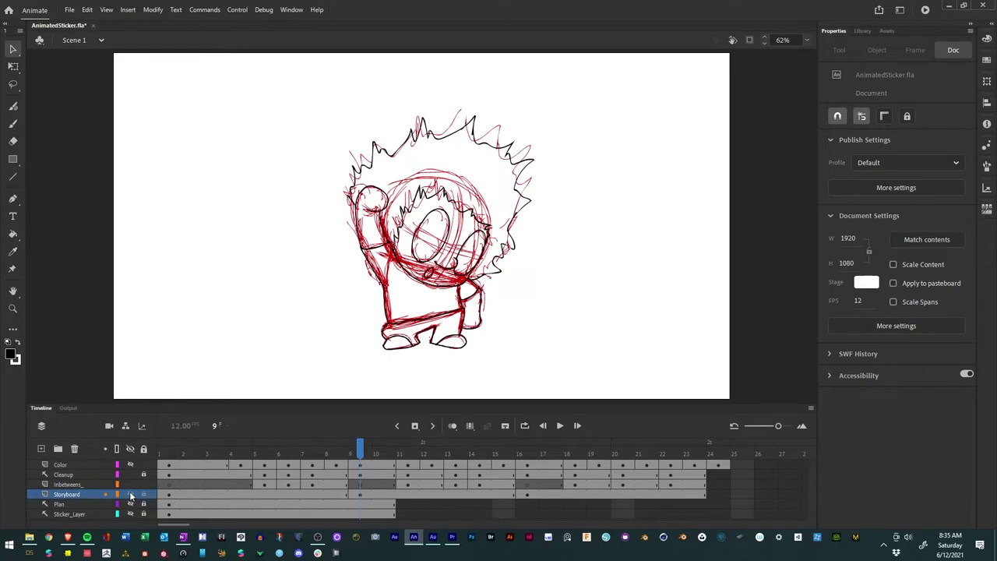
{"action": "left_click", "coordinate": [130, 475]}
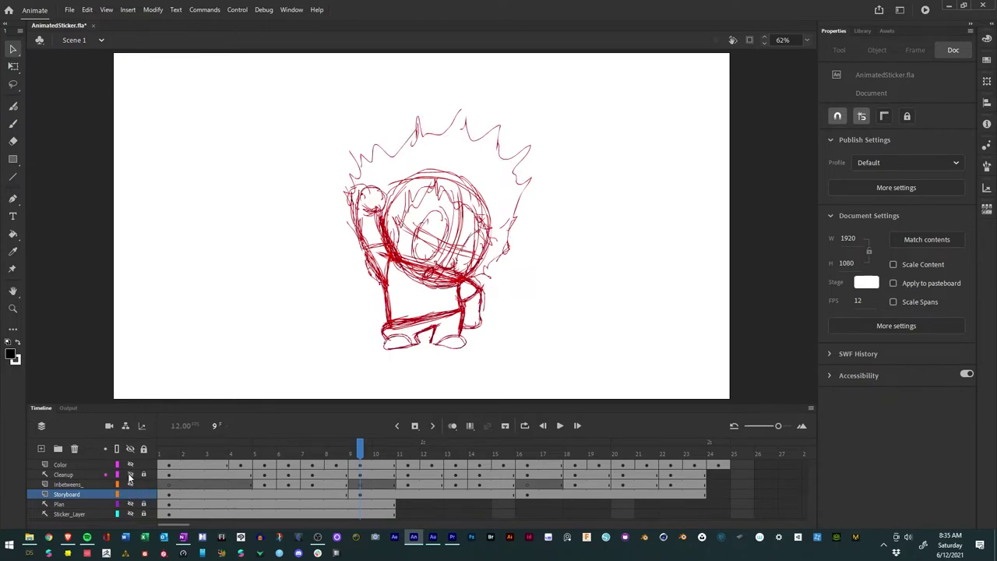
{"action": "left_click", "coordinate": [132, 494]}
{"action": "left_click", "coordinate": [131, 474]}
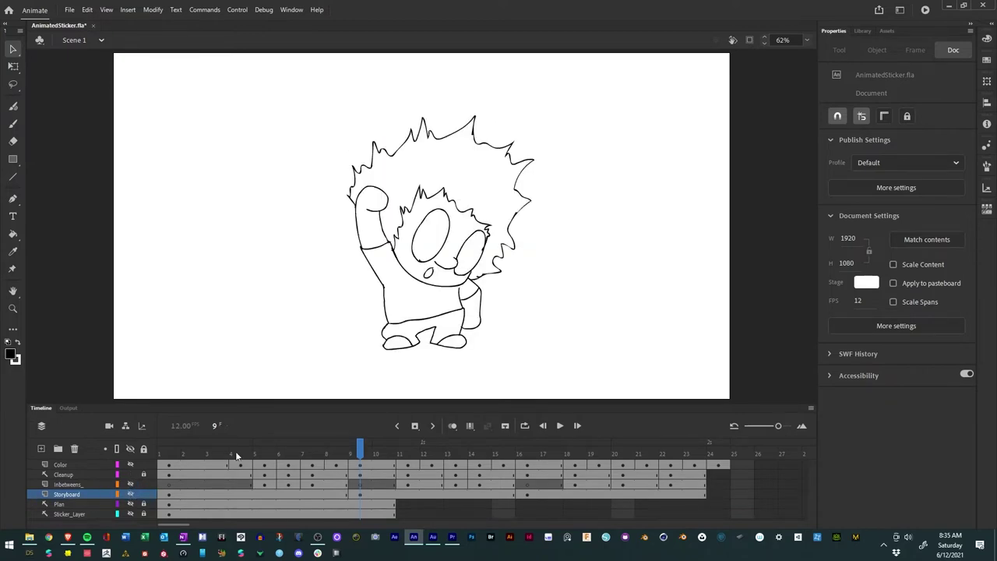
{"action": "left_click", "coordinate": [132, 494]}
Hide the Storyboard and Inbetweens layers and scrub frames 6–7 to review the cleanup poses.
{"action": "left_click_drag", "start_coordinate": [358, 455], "coordinate": [320, 456]}
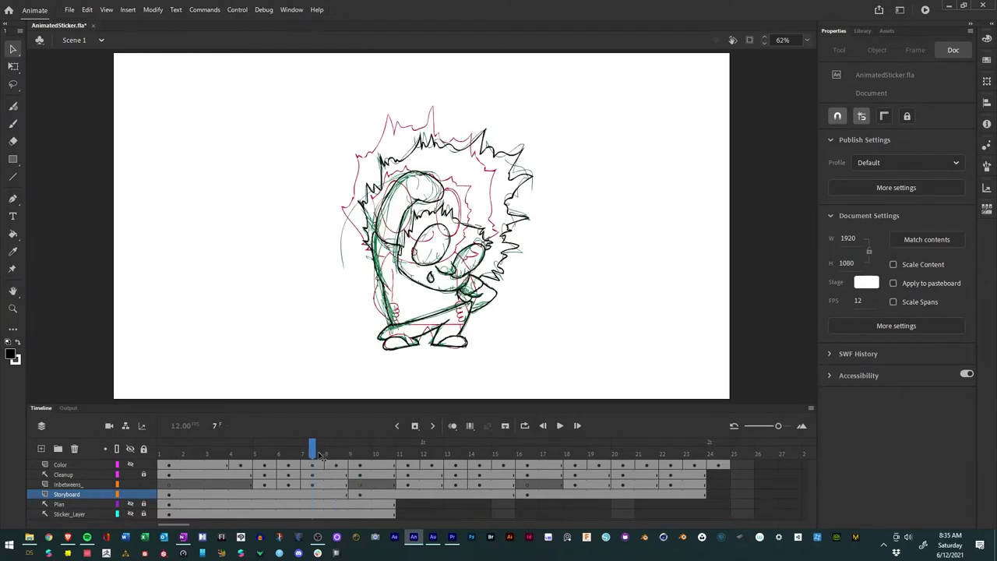
{"action": "left_click", "coordinate": [133, 494]}
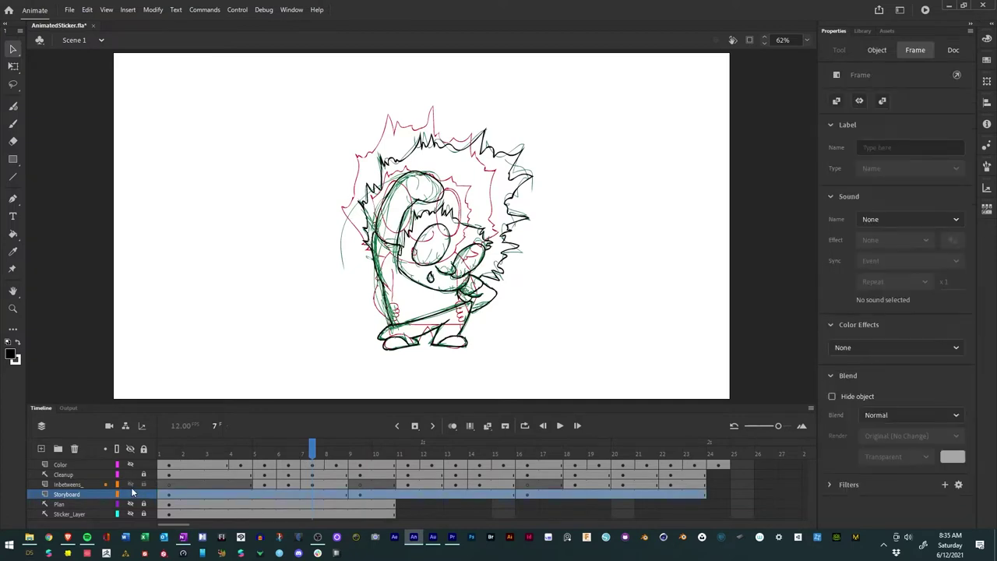
{"action": "left_click", "coordinate": [133, 494]}
{"action": "left_click", "coordinate": [132, 484]}
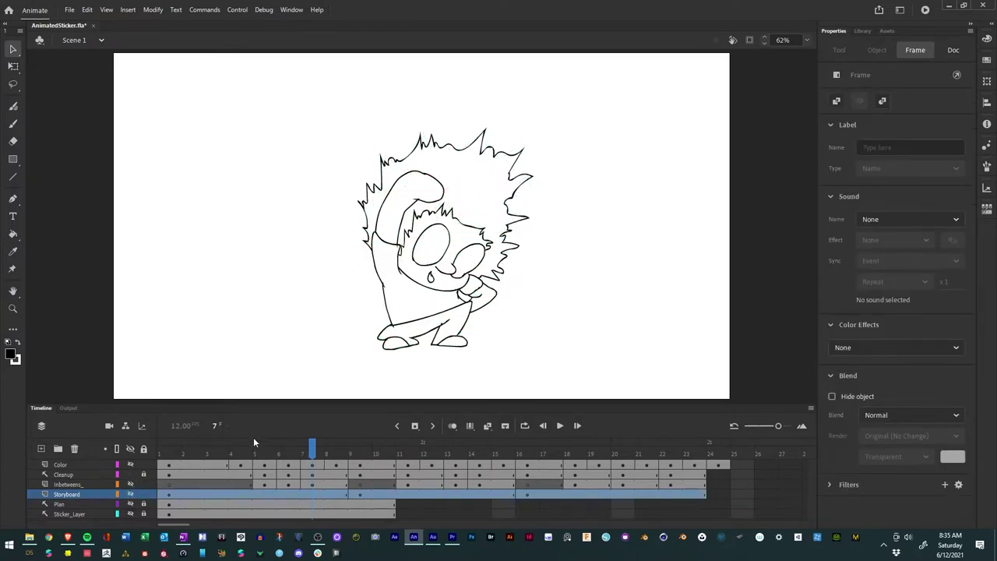
{"action": "left_click_drag", "start_coordinate": [311, 451], "coordinate": [288, 452]}
Restore the Cleanup layer and scrub back through the opening frames.
{"action": "left_click", "coordinate": [131, 474]}
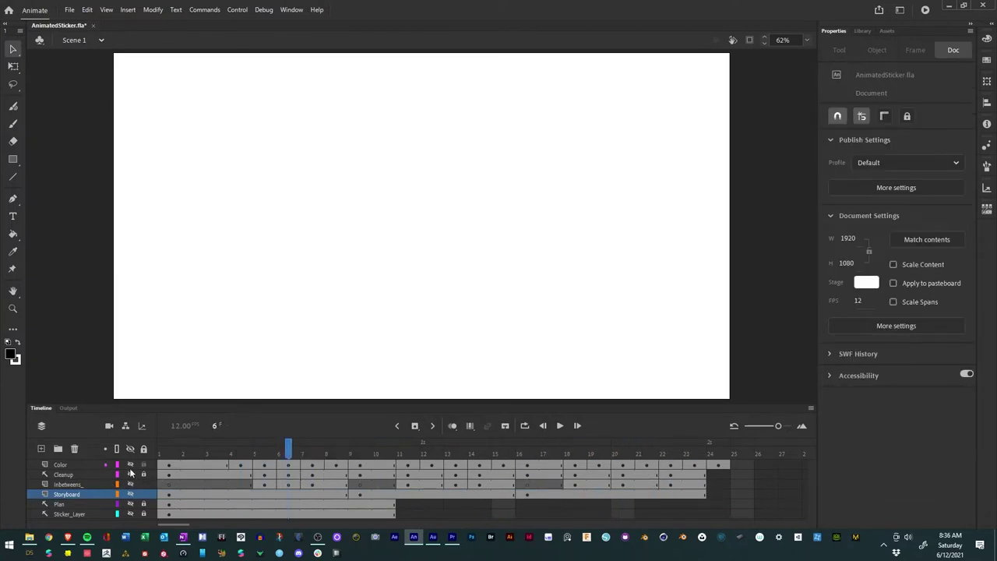
{"action": "left_click", "coordinate": [131, 474]}
{"action": "left_click_drag", "start_coordinate": [181, 455], "coordinate": [553, 509]}
Loop playback from frame 1 to the last frame and play the animation.
{"action": "left_click", "coordinate": [525, 426]}
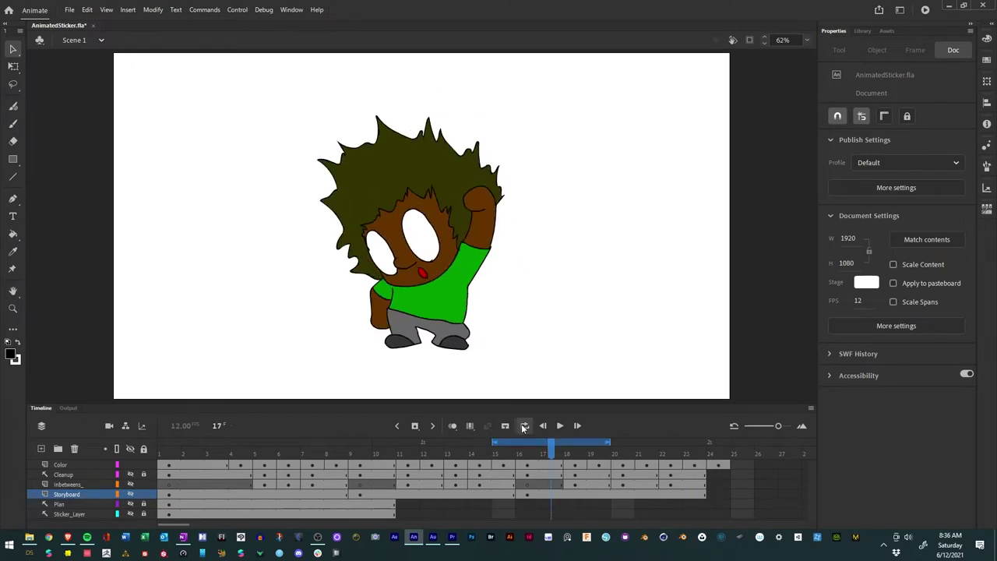
{"action": "left_click_drag", "start_coordinate": [495, 442], "coordinate": [184, 441]}
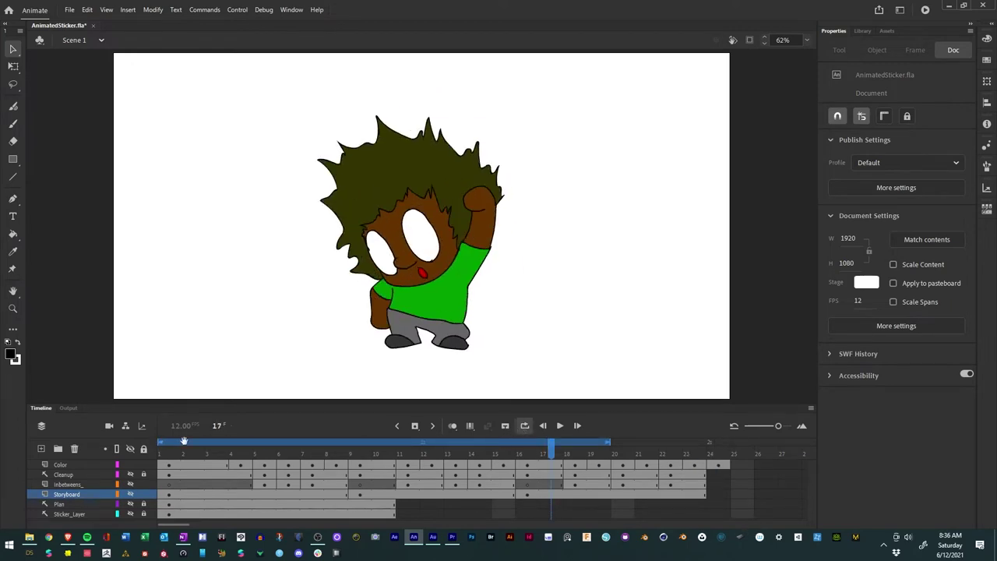
{"action": "left_click_drag", "start_coordinate": [609, 443], "coordinate": [729, 442]}
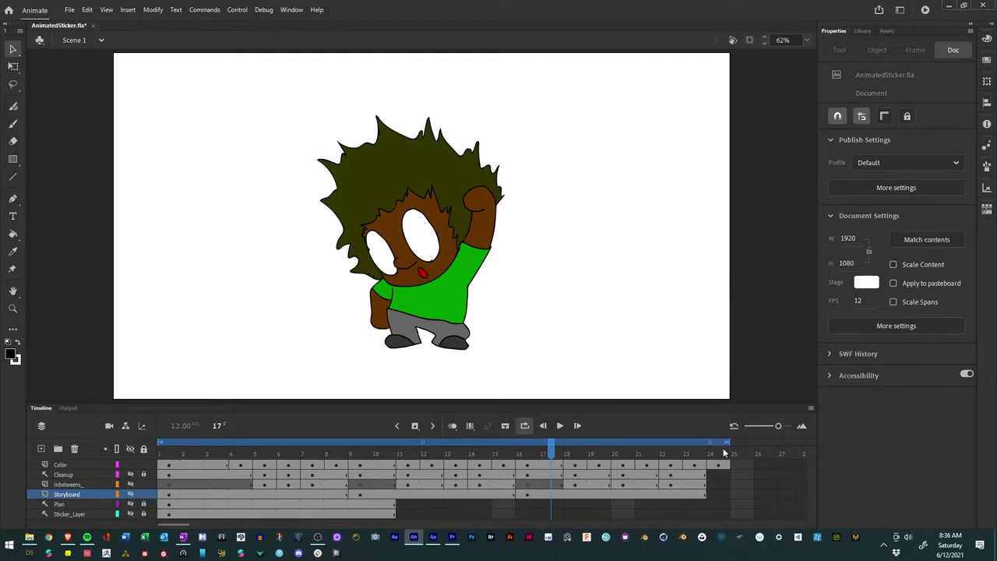
{"action": "left_click", "coordinate": [560, 425]}
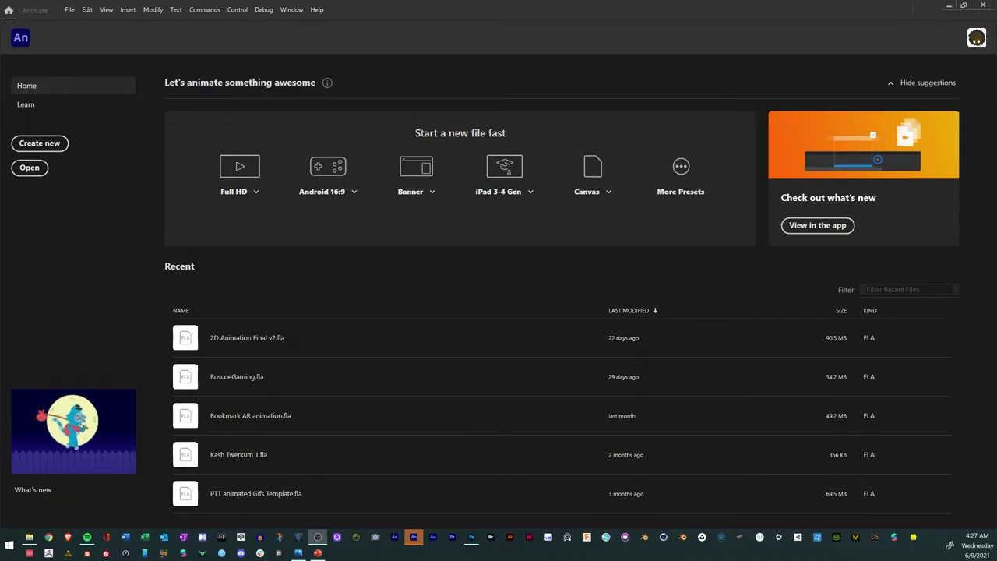
Create a new document and move the New Document dialog higher on screen.
{"action": "left_click", "coordinate": [34, 144]}
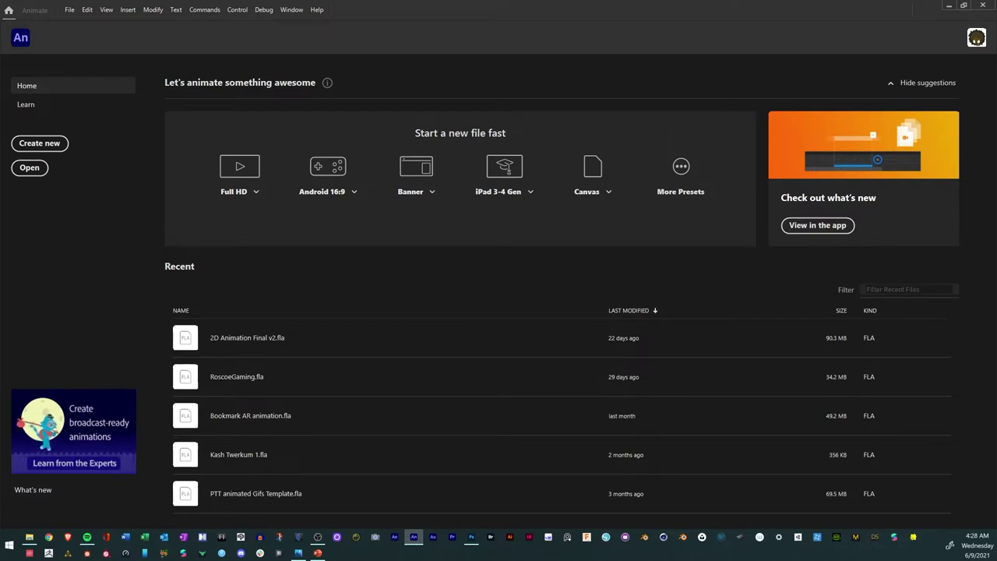
{"action": "left_click_drag", "start_coordinate": [734, 343], "coordinate": [756, 127]}
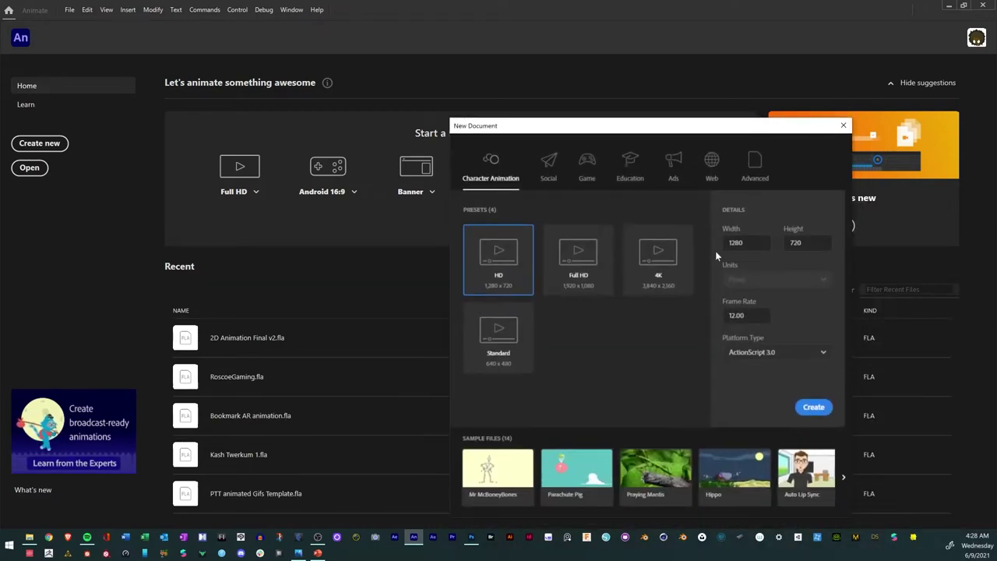
Create a blank Full HD 1920×1080 document with a 12 fps frame rate.
{"action": "left_click", "coordinate": [584, 268]}
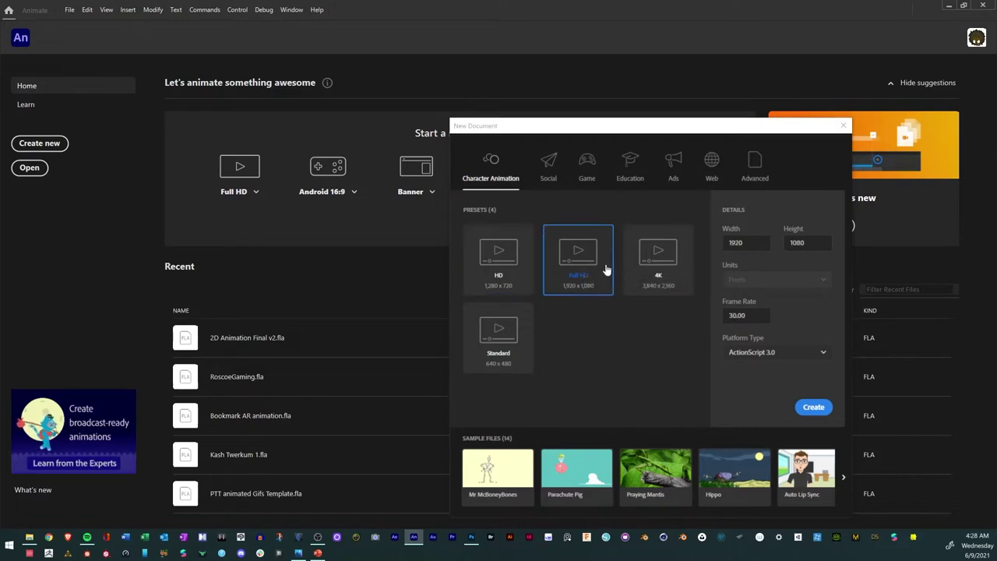
{"action": "double_click", "coordinate": [752, 317]}
{"action": "type", "text": "12"}
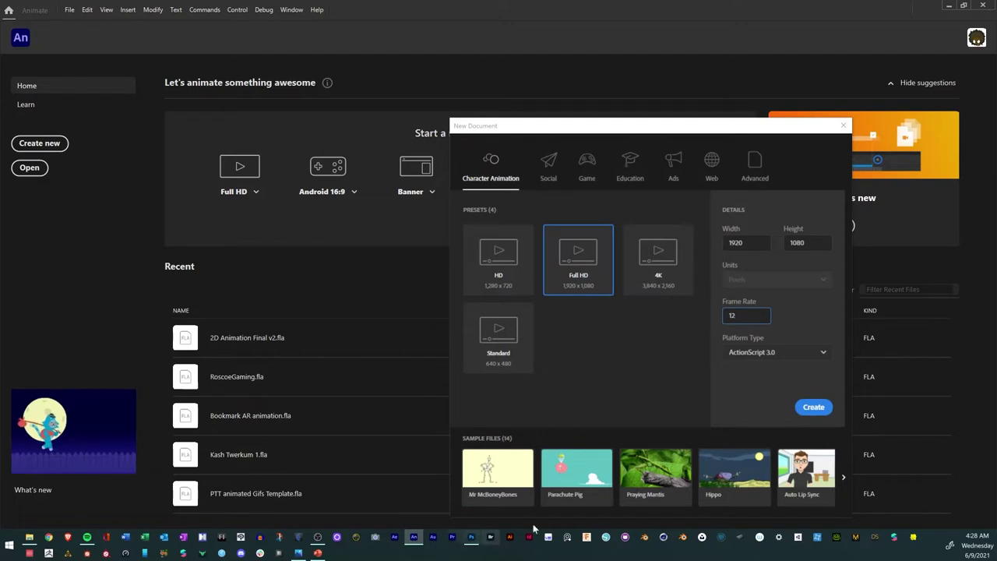
{"action": "left_click", "coordinate": [740, 403]}
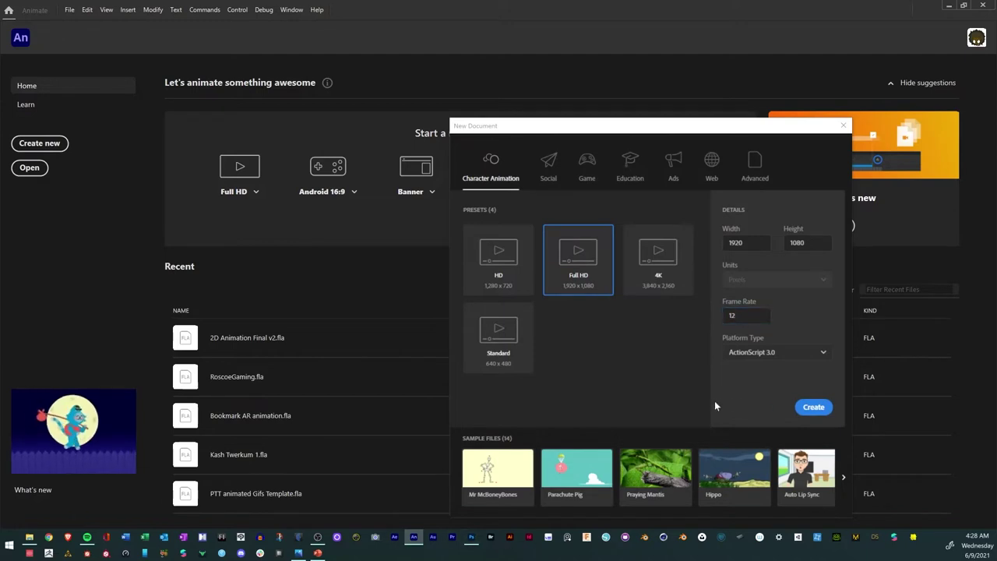
{"action": "left_click", "coordinate": [814, 409]}
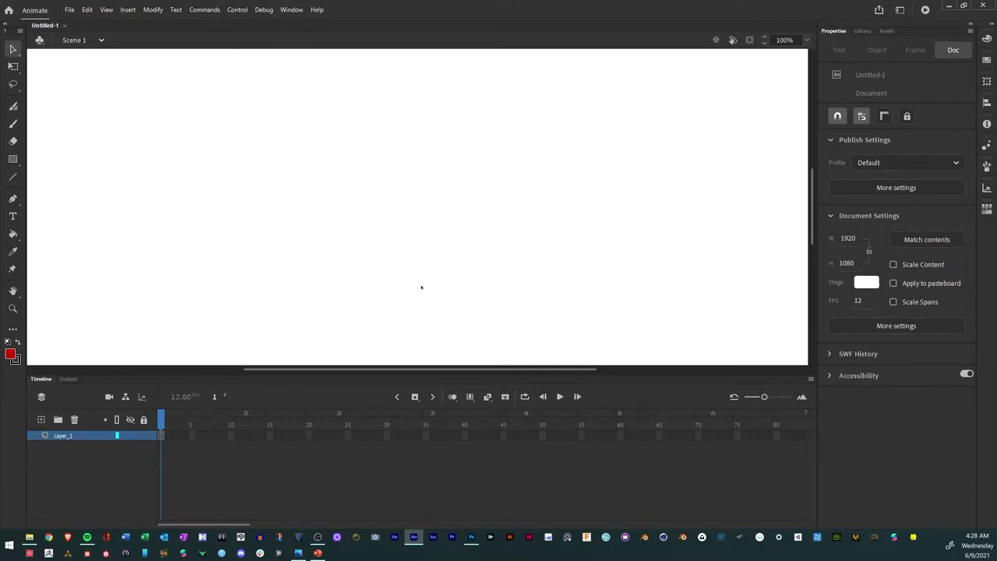
Fit the stage in the window and shrink the timeline to enlarge the stage area.
{"action": "left_click", "coordinate": [806, 42]}
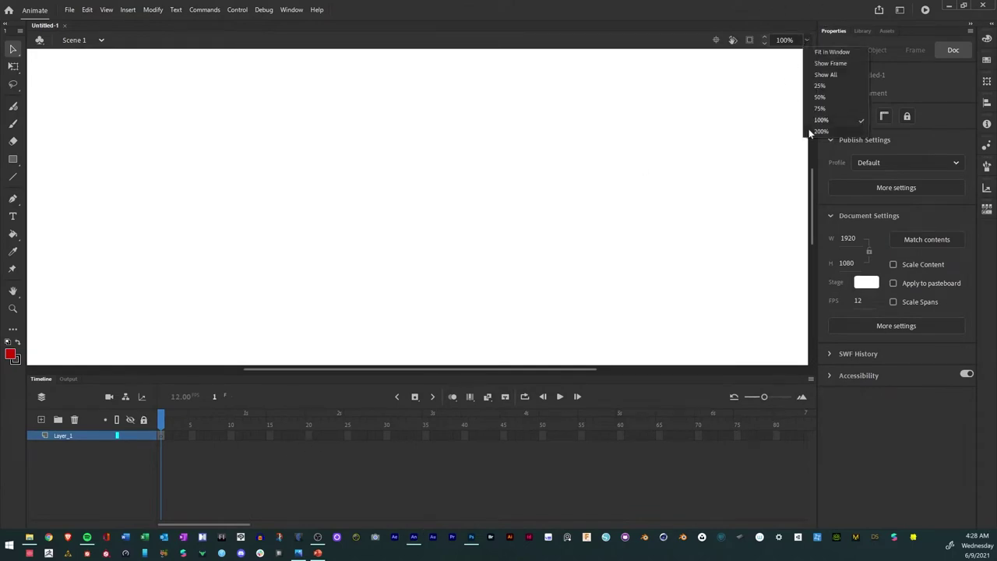
{"action": "left_click", "coordinate": [823, 55]}
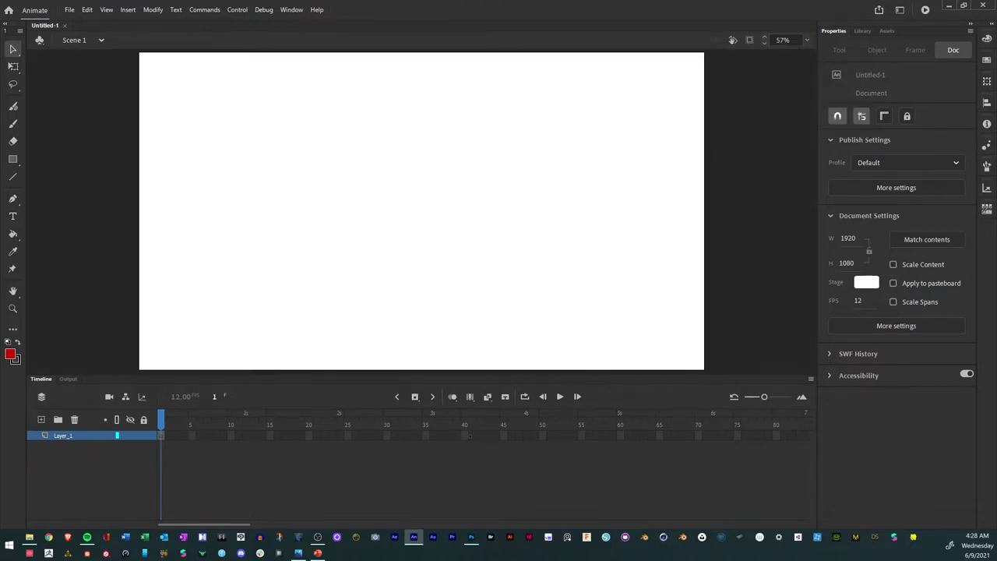
{"action": "left_click_drag", "start_coordinate": [496, 374], "coordinate": [504, 406]}
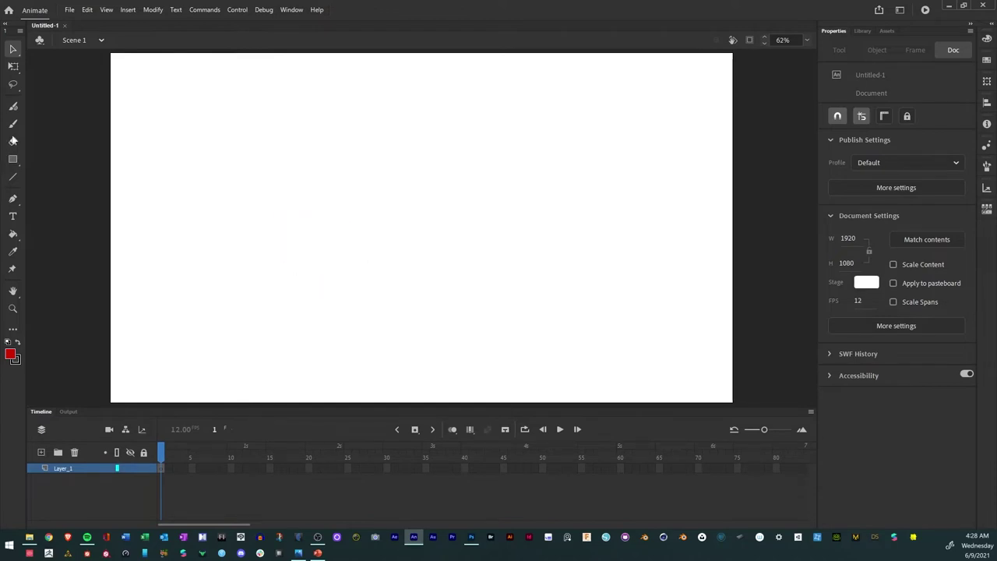
Try a red brush stroke, undo it, and drag the character picture onto the stage.
{"action": "left_click", "coordinate": [12, 123]}
{"action": "mouse_move", "coordinate": [356, 194]}
{"action": "left_mouse_down"}
{"action": "mouse_move", "coordinate": [367, 289]}
{"action": "mouse_move", "coordinate": [394, 285]}
{"action": "left_mouse_up"}
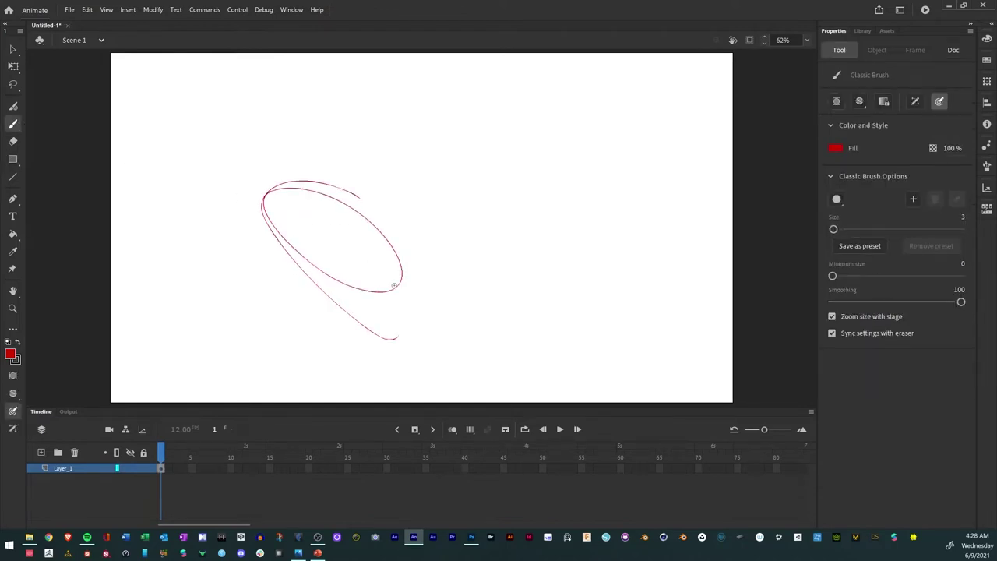
{"action": "key", "text": "ctrl+z"}
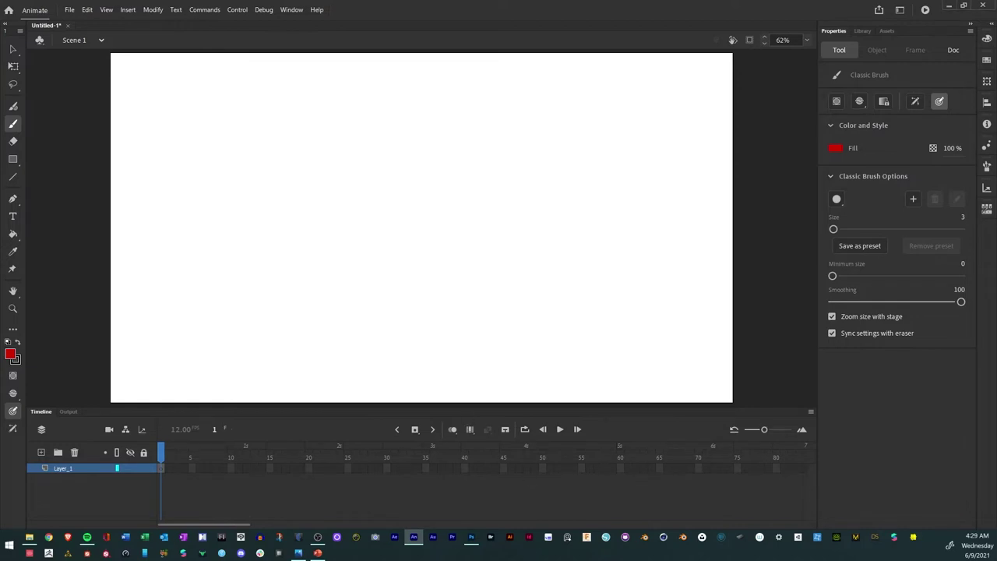
{"action": "left_click_drag", "start_coordinate": [996, 257], "coordinate": [420, 238]}
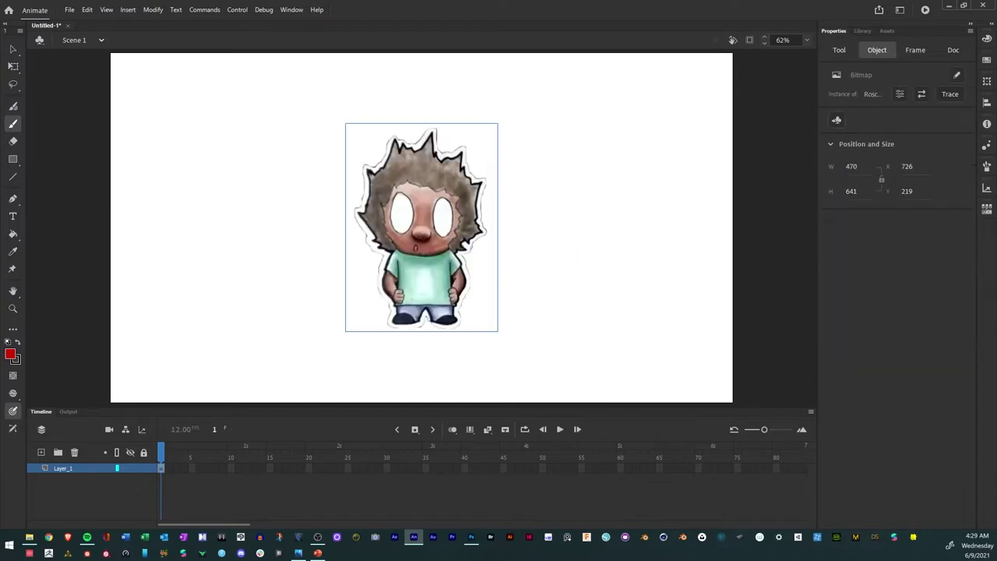
Enlarge the character picture with Free Transform by dragging its corner handles outward.
{"action": "left_click", "coordinate": [14, 66]}
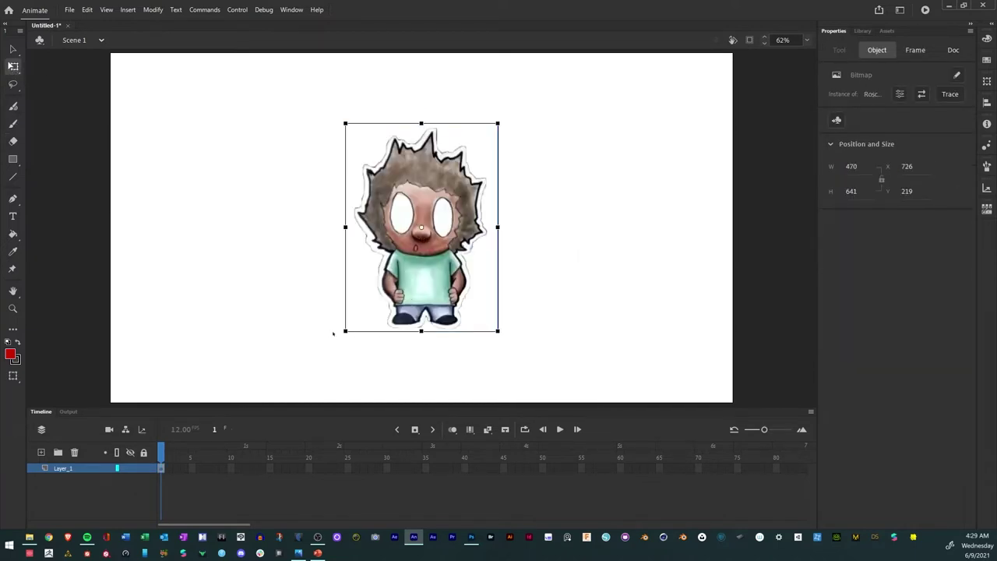
{"action": "left_click_drag", "start_coordinate": [497, 330], "coordinate": [517, 343]}
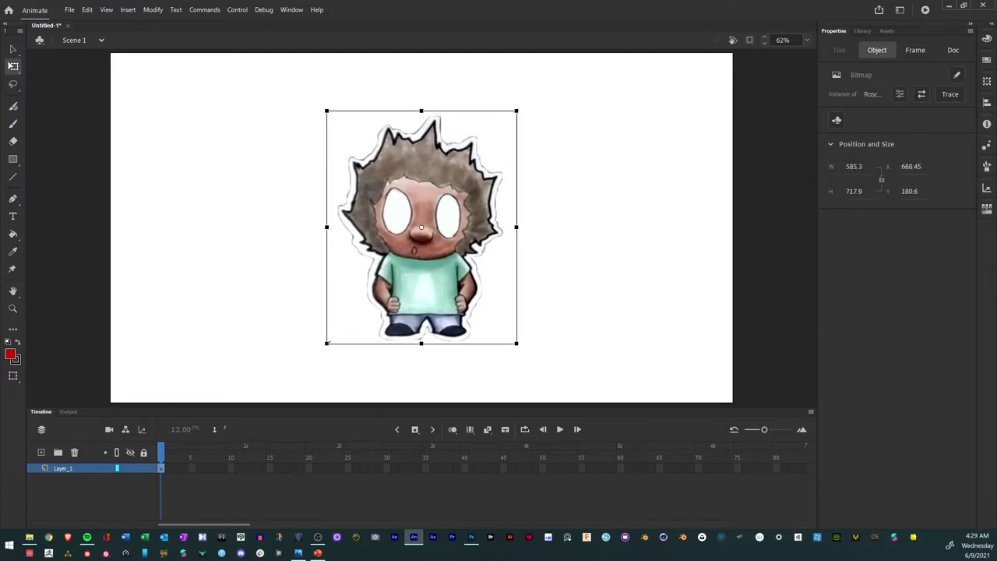
{"action": "mouse_move", "coordinate": [328, 343]}
{"action": "left_mouse_down"}
{"action": "mouse_move", "coordinate": [309, 351]}
{"action": "mouse_move", "coordinate": [308, 362]}
{"action": "mouse_move", "coordinate": [320, 360]}
{"action": "left_mouse_up"}
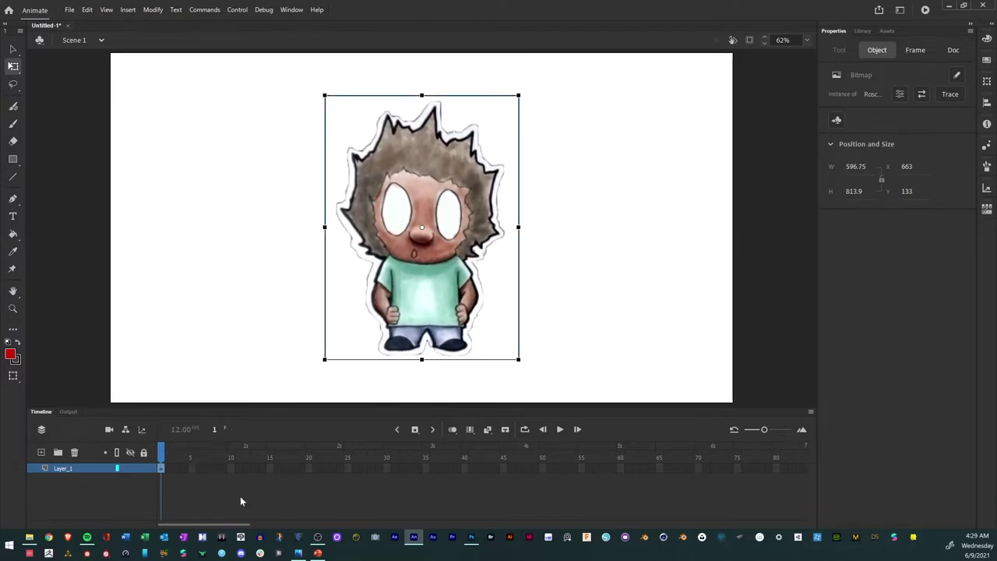
Rename Layer_1 to Sticker_Layer.
{"action": "left_click", "coordinate": [133, 480]}
{"action": "left_click", "coordinate": [66, 470]}
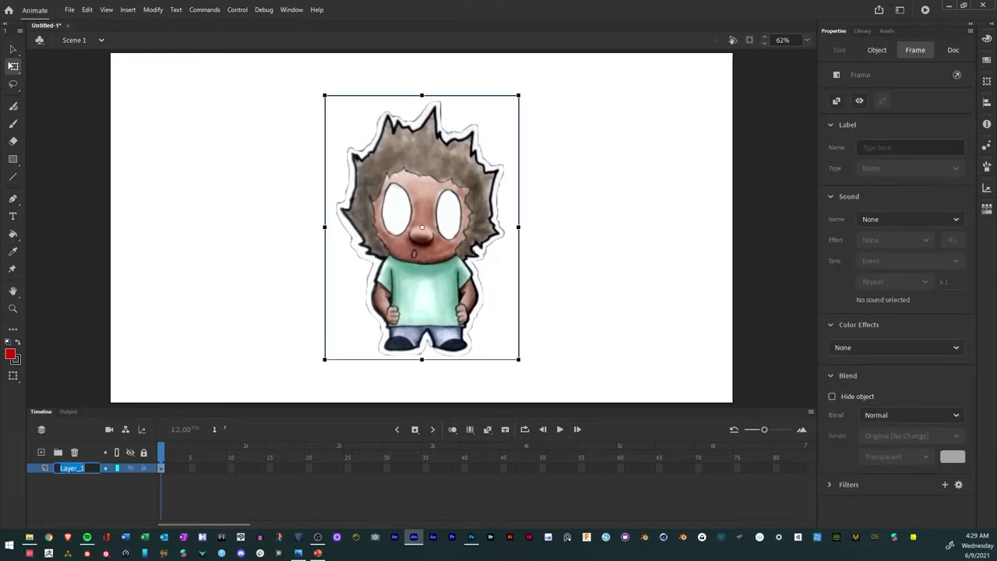
{"action": "type", "text": "Sticker_Layer"}
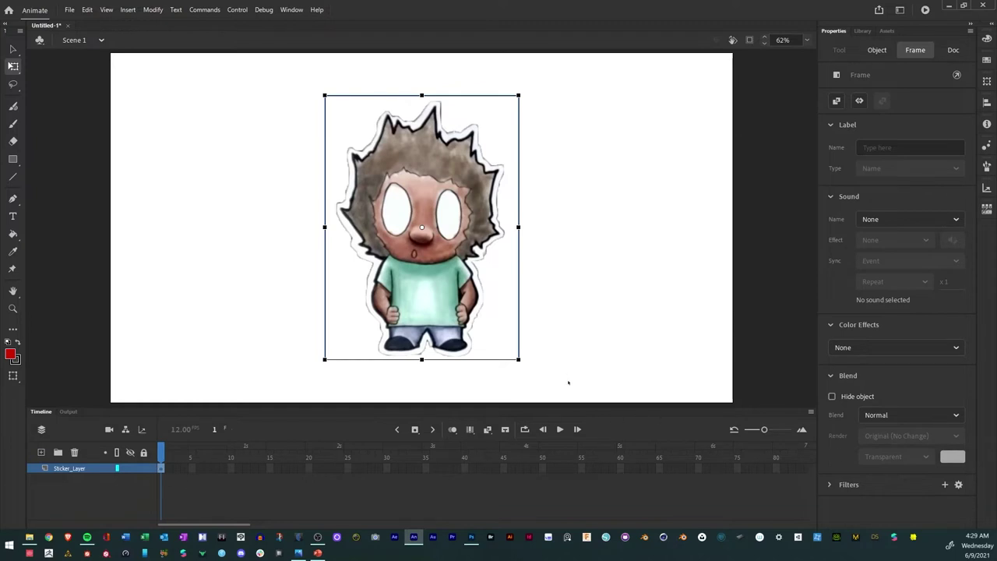
Choose Save from the File menu for the new document.
{"action": "left_click", "coordinate": [70, 10]}
{"action": "key", "text": "Right"}
{"action": "key", "text": "Right"}
{"action": "key", "text": "Right"}
{"action": "key", "text": "Left"}
{"action": "key", "text": "Right"}
{"action": "key", "text": "Right"}
{"action": "key", "text": "Escape"}
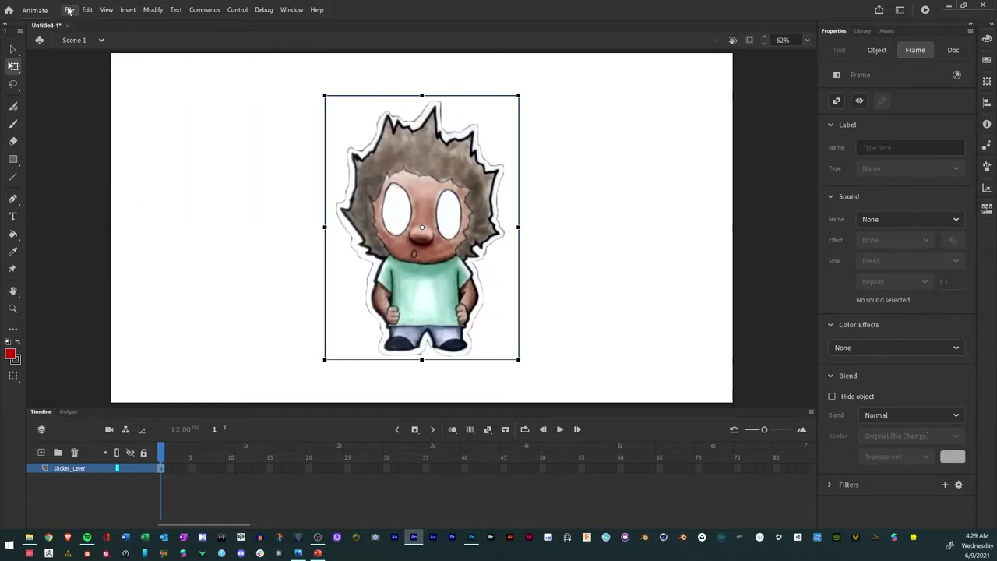
{"action": "left_click", "coordinate": [69, 9]}
{"action": "left_click", "coordinate": [71, 102]}
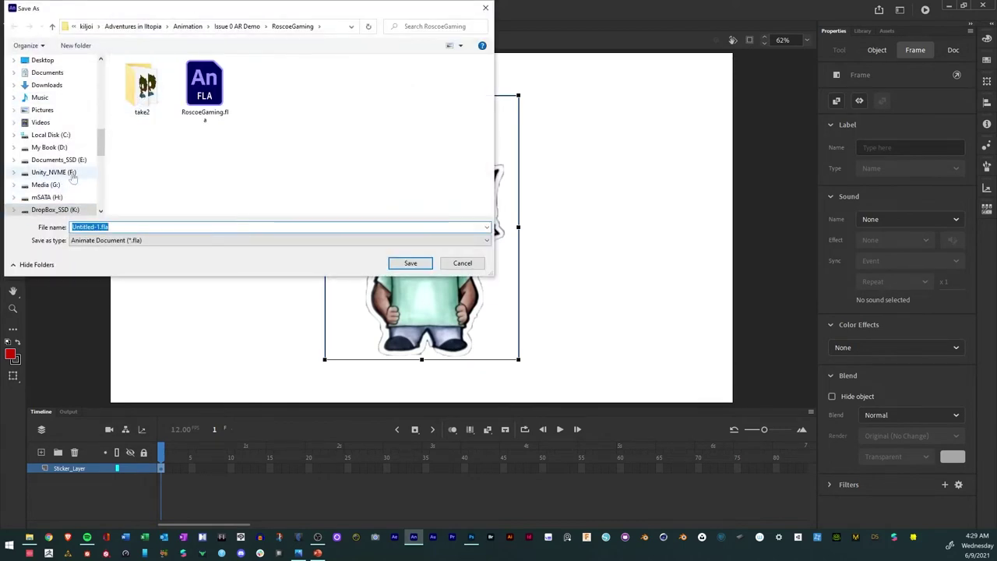
Save the file as AnimatedSticker.fla in the 003 - Animated Sticker folder.
{"action": "scroll", "coordinate": [72, 141], "scroll_direction": "up", "scroll_amount": 2}
{"action": "scroll", "coordinate": [71, 138], "scroll_direction": "up", "scroll_amount": 3}
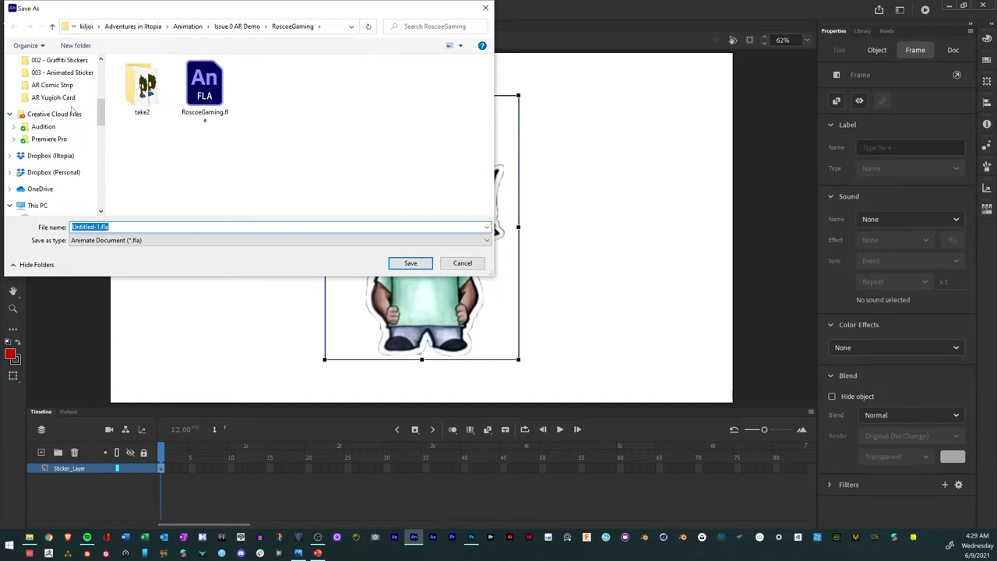
{"action": "left_click", "coordinate": [66, 85]}
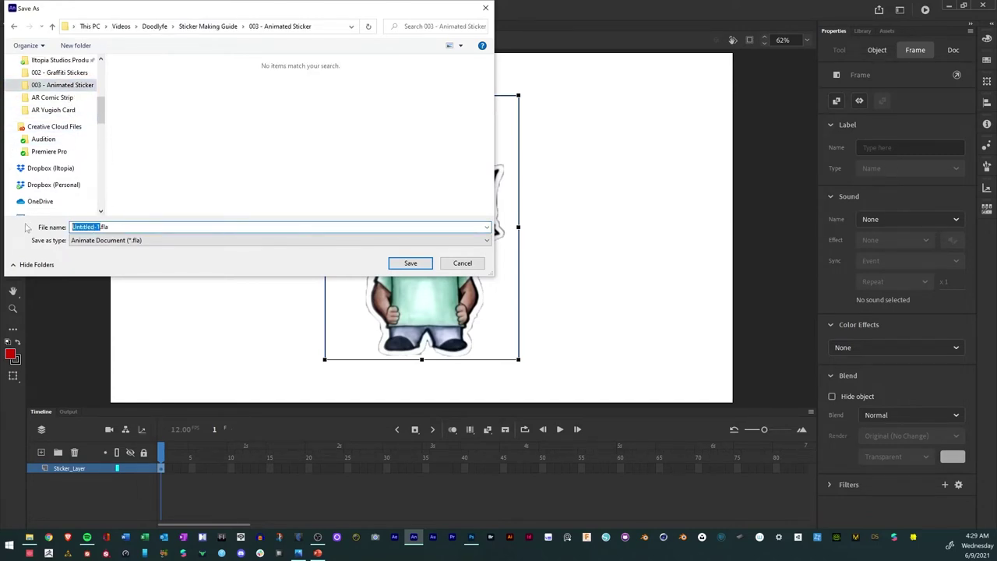
{"action": "type", "text": "AnimateS"}
{"action": "key", "text": "BackSpace"}
{"action": "type", "text": "dSticker"}
{"action": "key", "text": "Return"}
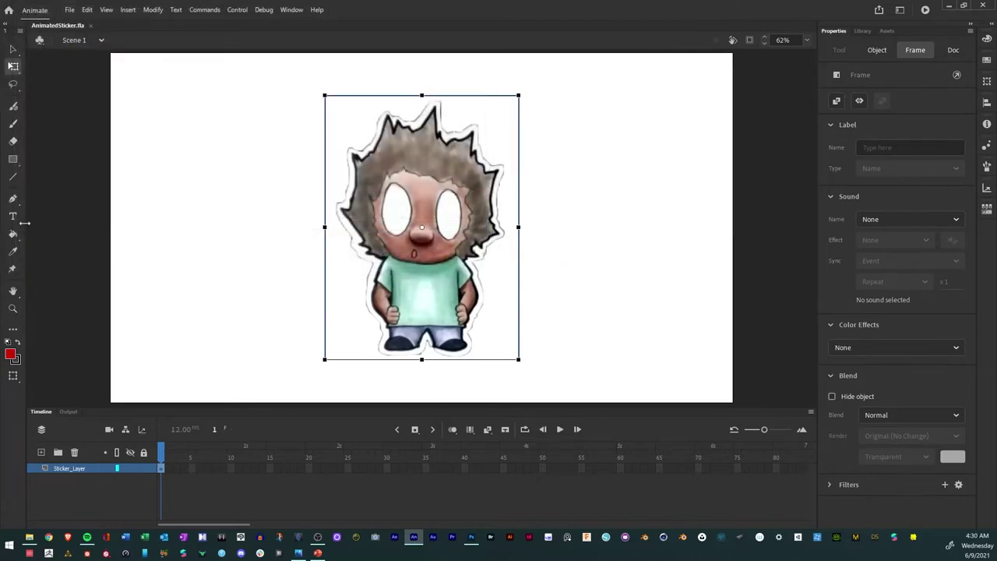
Add a layer named Plan above Sticker_Layer and pick the Classic Brush.
{"action": "left_click", "coordinate": [42, 453]}
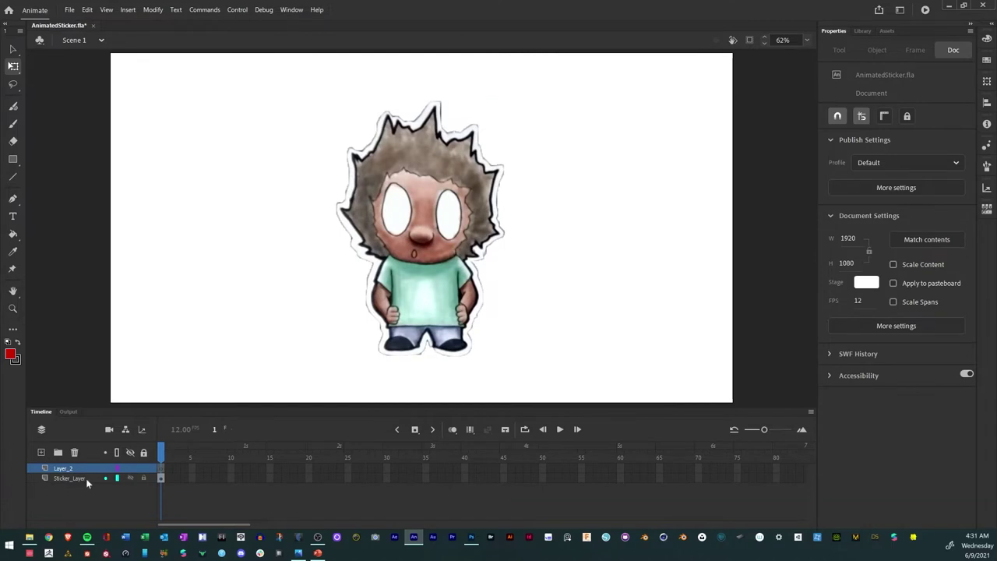
{"action": "double_click", "coordinate": [72, 468]}
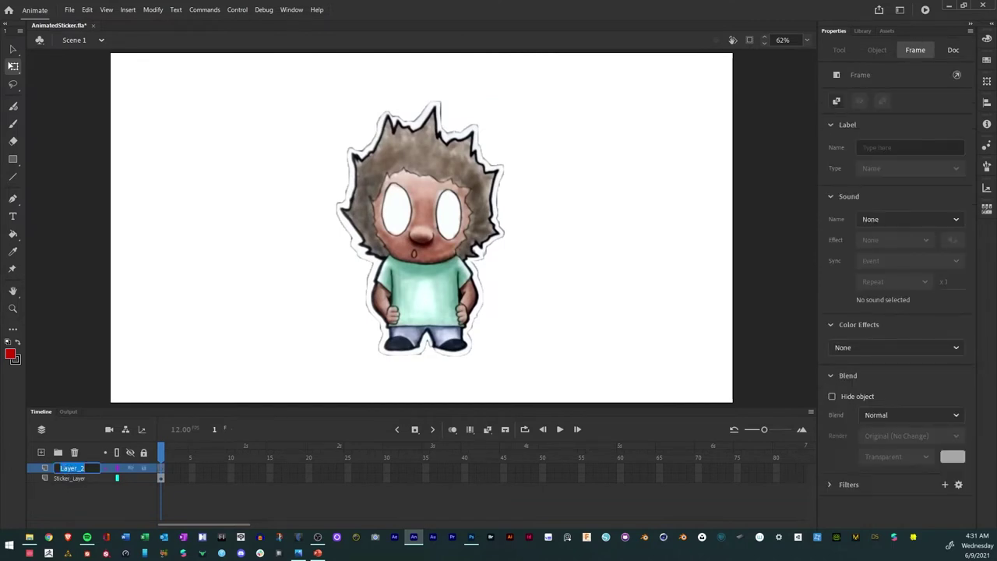
{"action": "type", "text": "Plan"}
{"action": "key", "text": "Return"}
{"action": "left_click", "coordinate": [13, 124]}
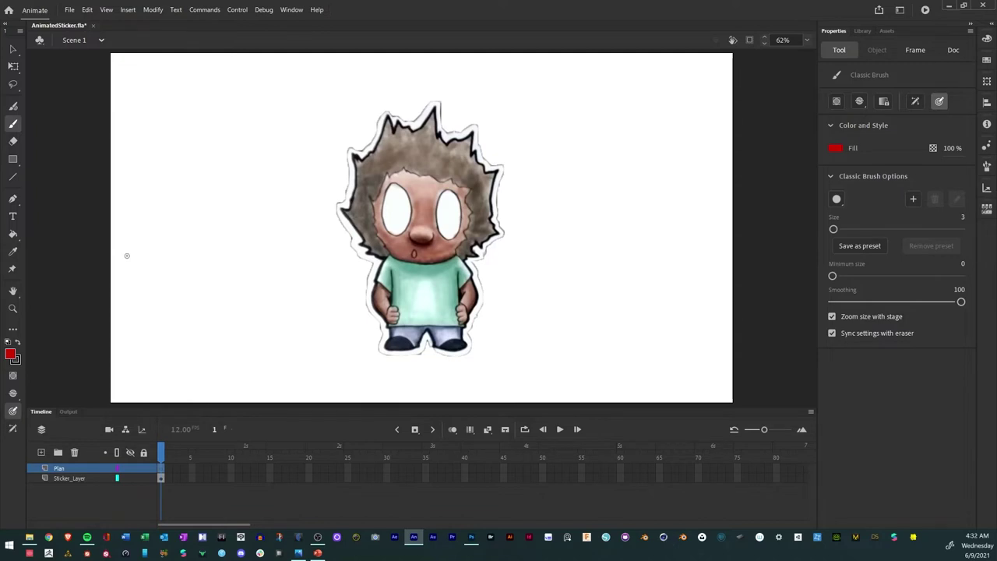
Brush-write an underlined red 'Plan' heading with '- Hands on hips' beneath it.
{"action": "left_click_drag", "start_coordinate": [127, 72], "coordinate": [142, 81]}
{"action": "mouse_move", "coordinate": [151, 72]}
{"action": "left_mouse_down"}
{"action": "mouse_move", "coordinate": [153, 81]}
{"action": "mouse_move", "coordinate": [160, 71]}
{"action": "mouse_move", "coordinate": [165, 81]}
{"action": "mouse_move", "coordinate": [207, 73]}
{"action": "mouse_move", "coordinate": [114, 95]}
{"action": "left_mouse_up"}
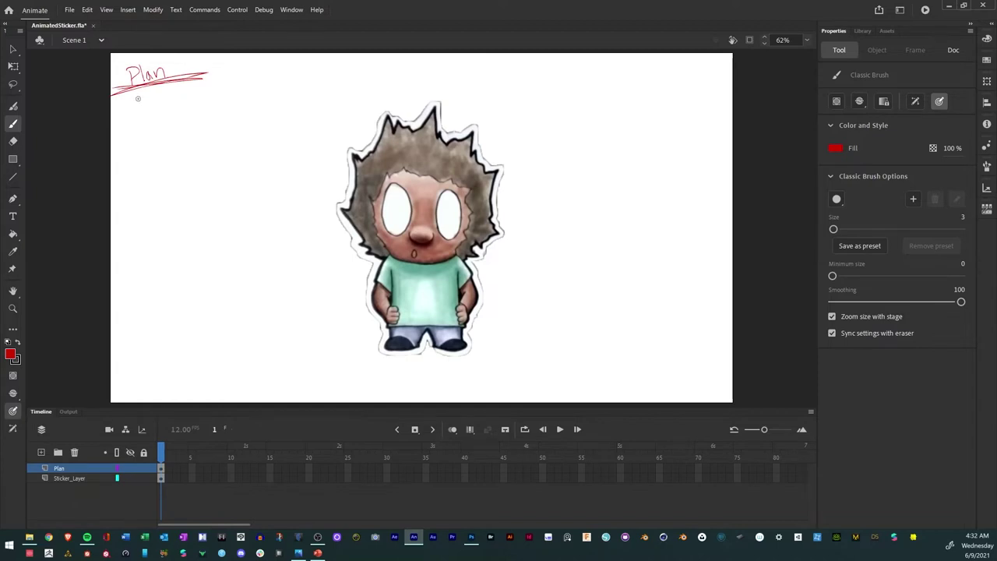
{"action": "mouse_move", "coordinate": [127, 99]}
{"action": "left_mouse_down"}
{"action": "mouse_move", "coordinate": [134, 115]}
{"action": "mouse_move", "coordinate": [141, 103]}
{"action": "mouse_move", "coordinate": [154, 114]}
{"action": "mouse_move", "coordinate": [161, 94]}
{"action": "mouse_move", "coordinate": [163, 113]}
{"action": "mouse_move", "coordinate": [180, 99]}
{"action": "mouse_move", "coordinate": [224, 102]}
{"action": "left_mouse_up"}
{"action": "left_click_drag", "start_coordinate": [115, 111], "coordinate": [122, 129]}
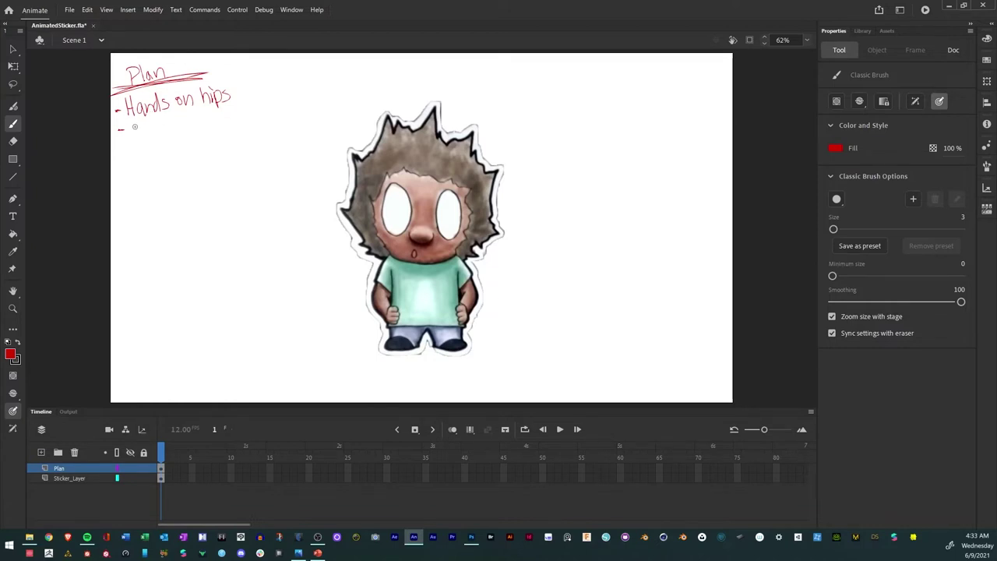
Brush-write '- Dance with one hand up, one down, and hips Rocking' under the first note.
{"action": "mouse_move", "coordinate": [134, 123]}
{"action": "left_mouse_down"}
{"action": "mouse_move", "coordinate": [133, 137]}
{"action": "mouse_move", "coordinate": [176, 137]}
{"action": "mouse_move", "coordinate": [191, 125]}
{"action": "mouse_move", "coordinate": [199, 134]}
{"action": "left_mouse_up"}
{"action": "left_click_drag", "start_coordinate": [196, 124], "coordinate": [206, 134]}
{"action": "left_click_drag", "start_coordinate": [206, 128], "coordinate": [241, 118]}
{"action": "mouse_move", "coordinate": [137, 143]}
{"action": "left_mouse_down"}
{"action": "mouse_move", "coordinate": [144, 159]}
{"action": "mouse_move", "coordinate": [164, 158]}
{"action": "mouse_move", "coordinate": [169, 137]}
{"action": "mouse_move", "coordinate": [183, 154]}
{"action": "mouse_move", "coordinate": [244, 137]}
{"action": "mouse_move", "coordinate": [268, 145]}
{"action": "left_mouse_up"}
{"action": "mouse_move", "coordinate": [144, 168]}
{"action": "left_mouse_down"}
{"action": "mouse_move", "coordinate": [155, 174]}
{"action": "mouse_move", "coordinate": [165, 163]}
{"action": "left_mouse_up"}
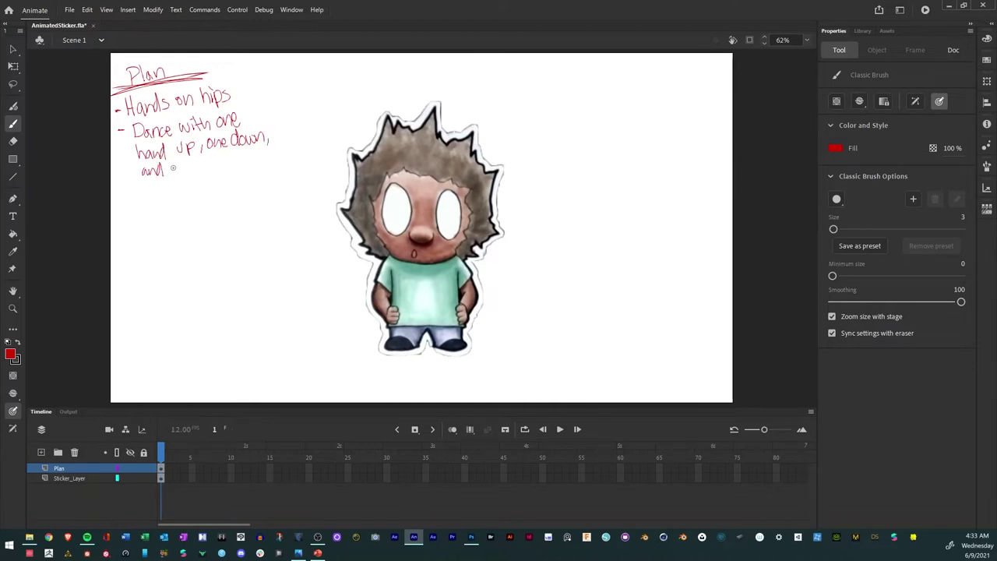
{"action": "mouse_move", "coordinate": [173, 160]}
{"action": "left_mouse_down"}
{"action": "mouse_move", "coordinate": [179, 171]}
{"action": "mouse_move", "coordinate": [239, 160]}
{"action": "mouse_move", "coordinate": [258, 171]}
{"action": "mouse_move", "coordinate": [263, 160]}
{"action": "left_mouse_up"}
{"action": "left_click", "coordinate": [210, 170]}
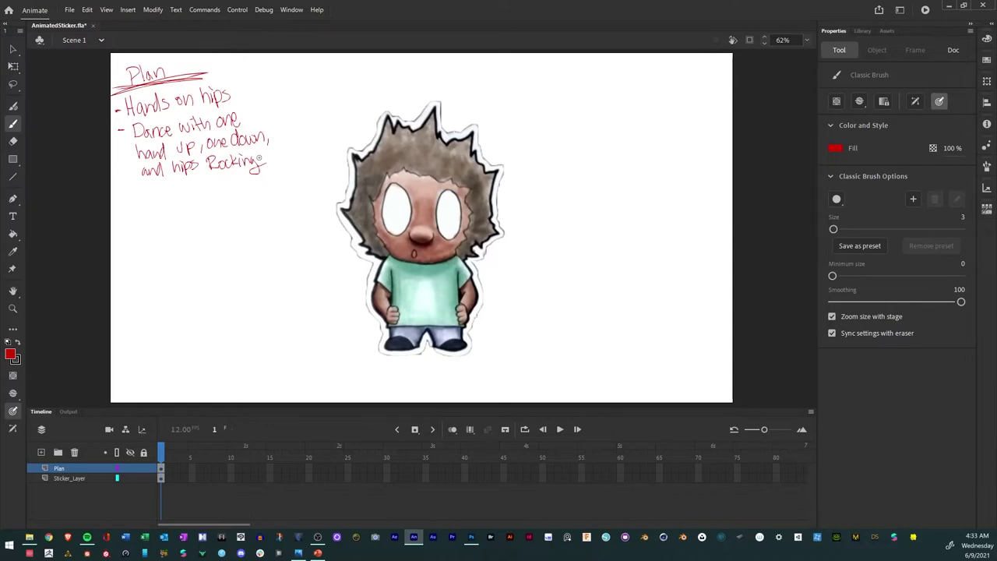
Save the document via File > Save.
{"action": "left_click", "coordinate": [106, 9]}
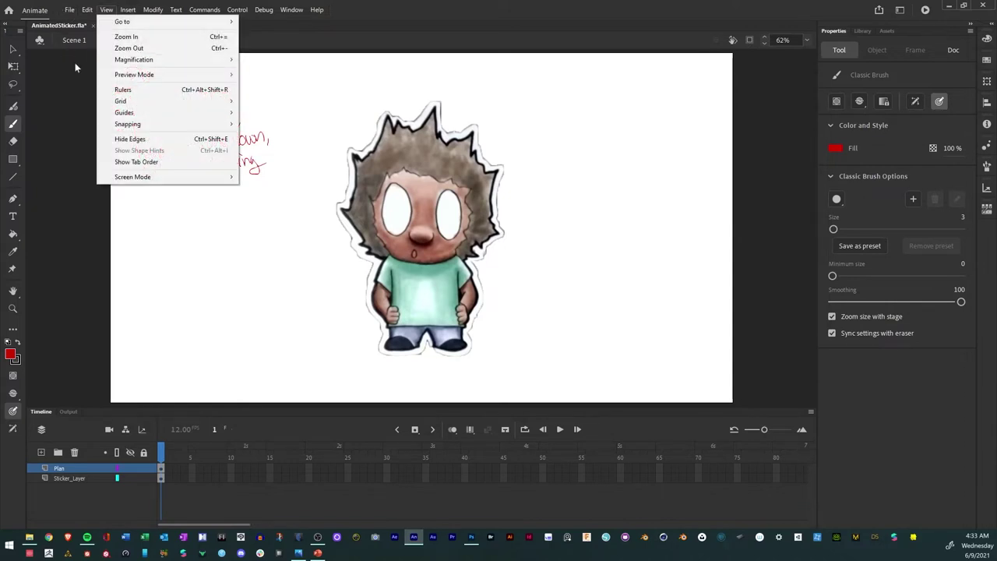
{"action": "left_click", "coordinate": [68, 9]}
{"action": "left_click", "coordinate": [88, 101]}
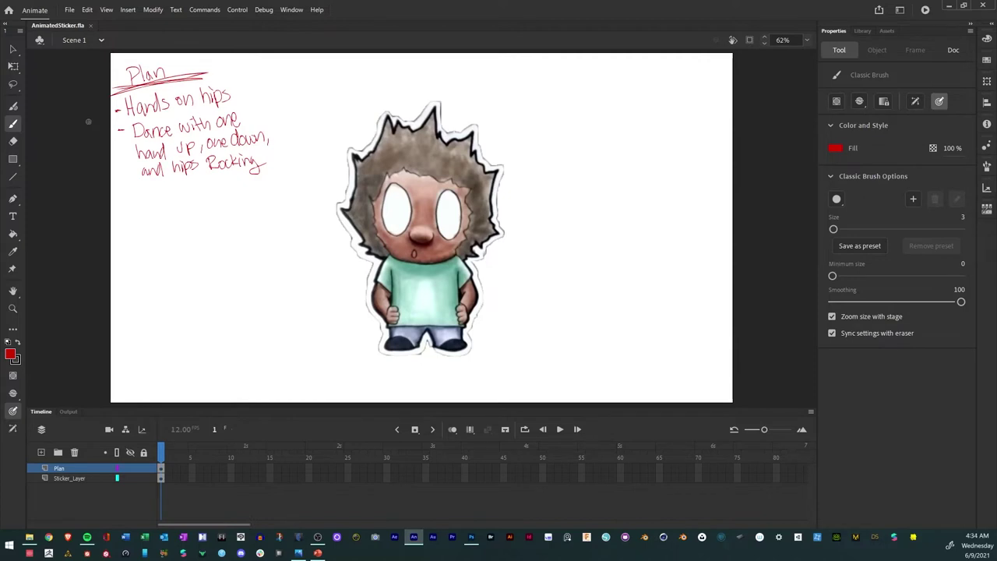
Add a new top layer named Storyboard.
{"action": "left_click", "coordinate": [41, 452]}
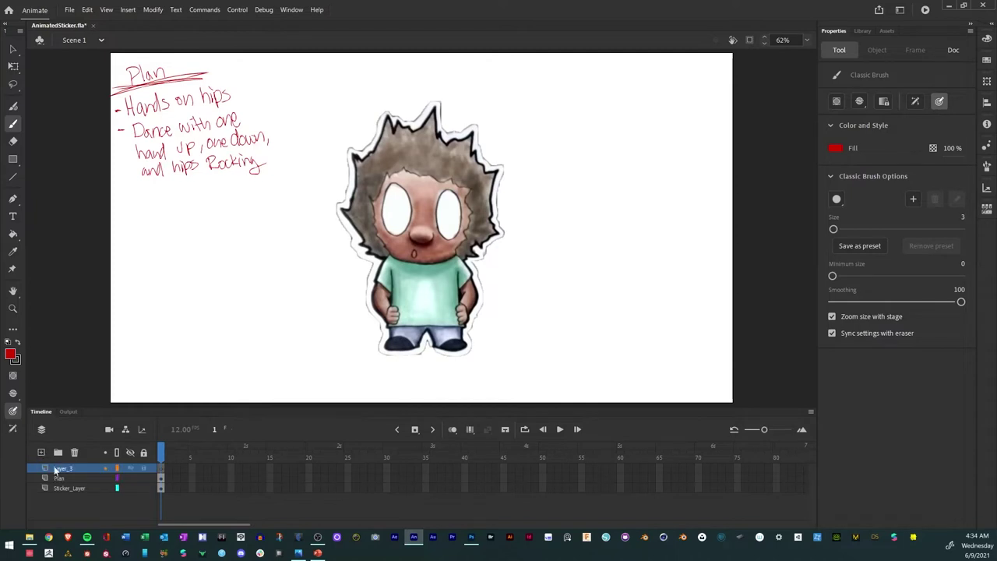
{"action": "left_click", "coordinate": [61, 471]}
{"action": "double_click", "coordinate": [61, 469]}
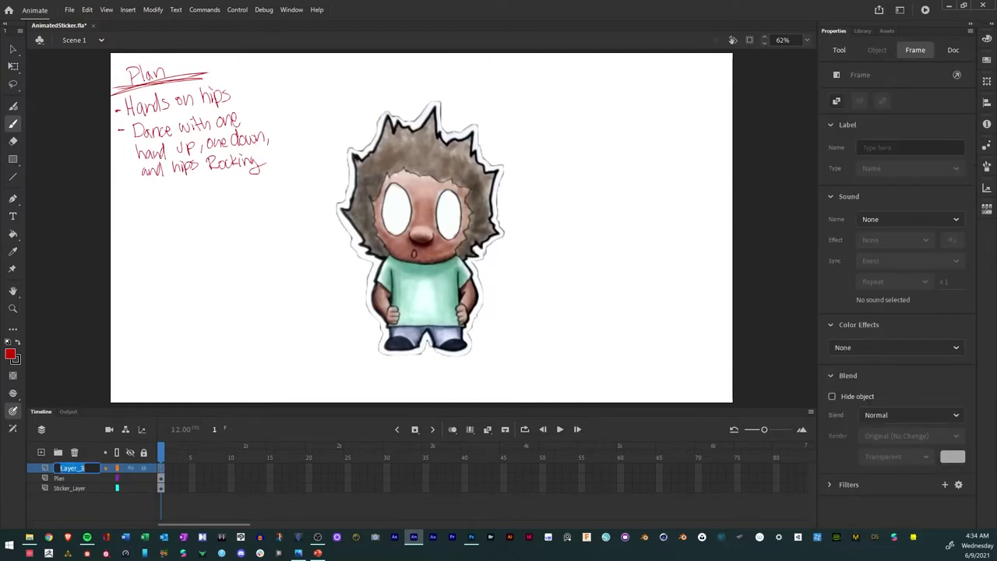
{"action": "type", "text": "Storyboard"}
{"action": "key", "text": "Return"}
Turn Sticker_Layer and Plan into guide layers.
{"action": "right_click", "coordinate": [77, 489]}
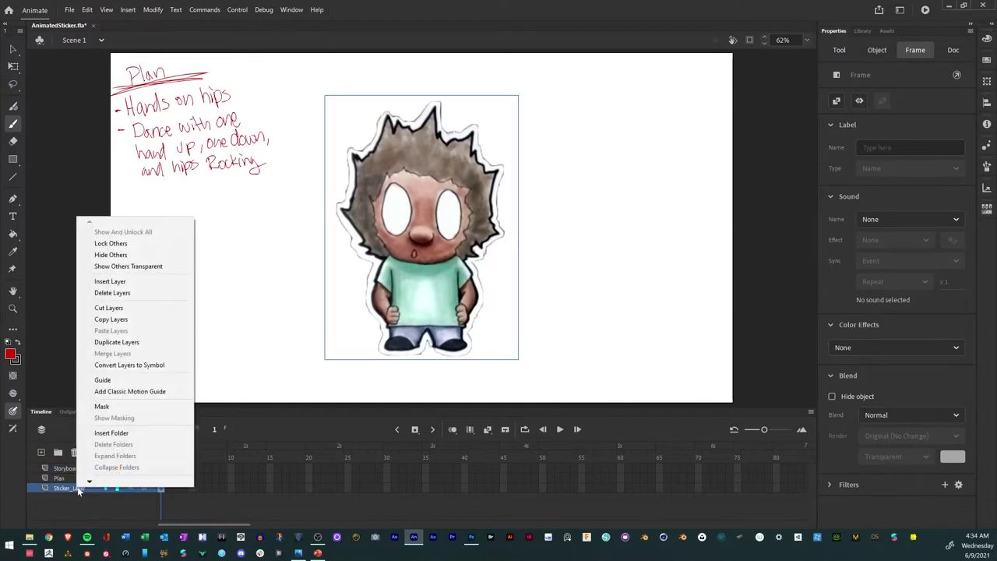
{"action": "left_click", "coordinate": [107, 381]}
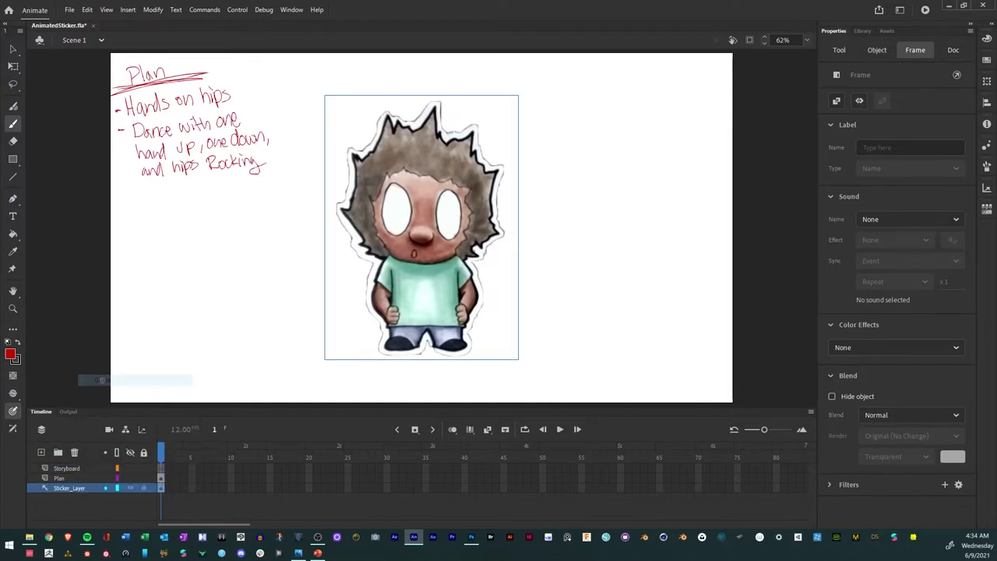
{"action": "right_click", "coordinate": [64, 483]}
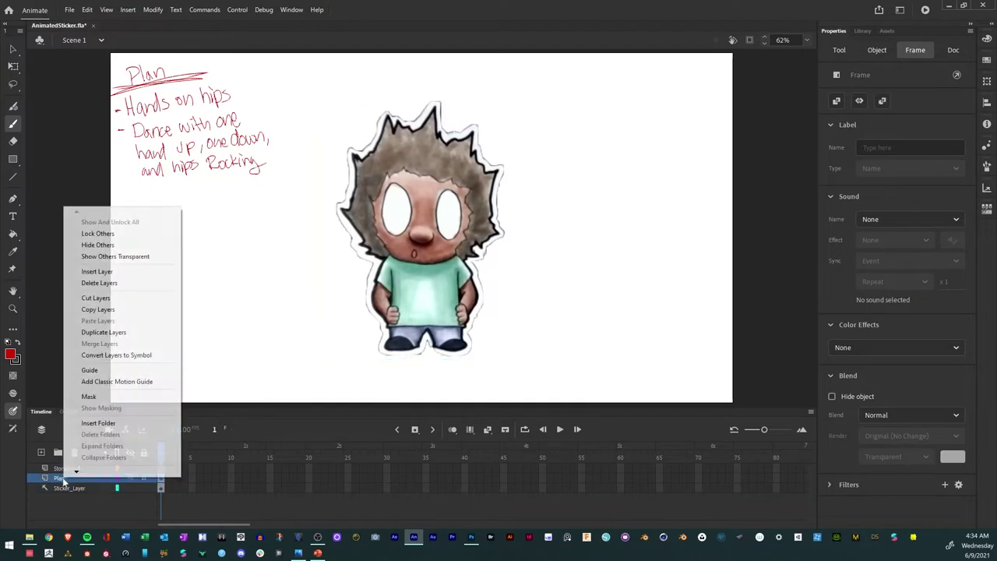
{"action": "left_click", "coordinate": [82, 374]}
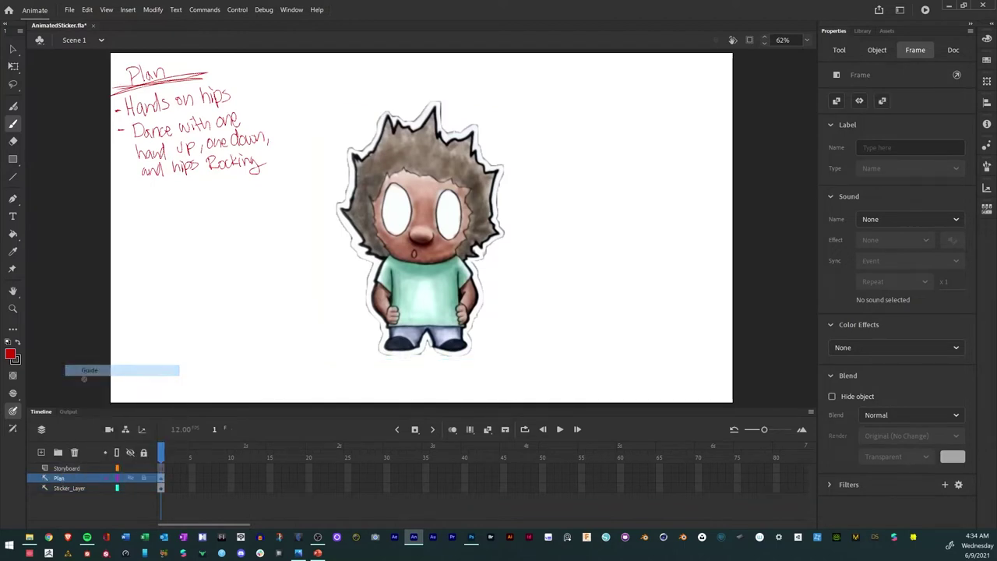
Make Sticker_Layer transparent and locked, then draw on the Storyboard layer.
{"action": "left_click", "coordinate": [130, 488]}
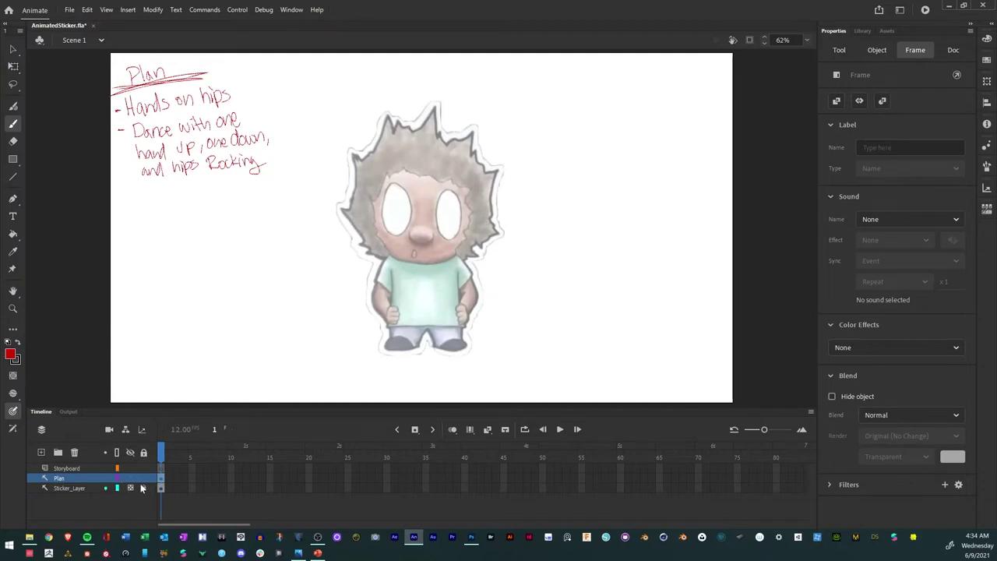
{"action": "left_click", "coordinate": [144, 488]}
{"action": "left_click", "coordinate": [161, 468]}
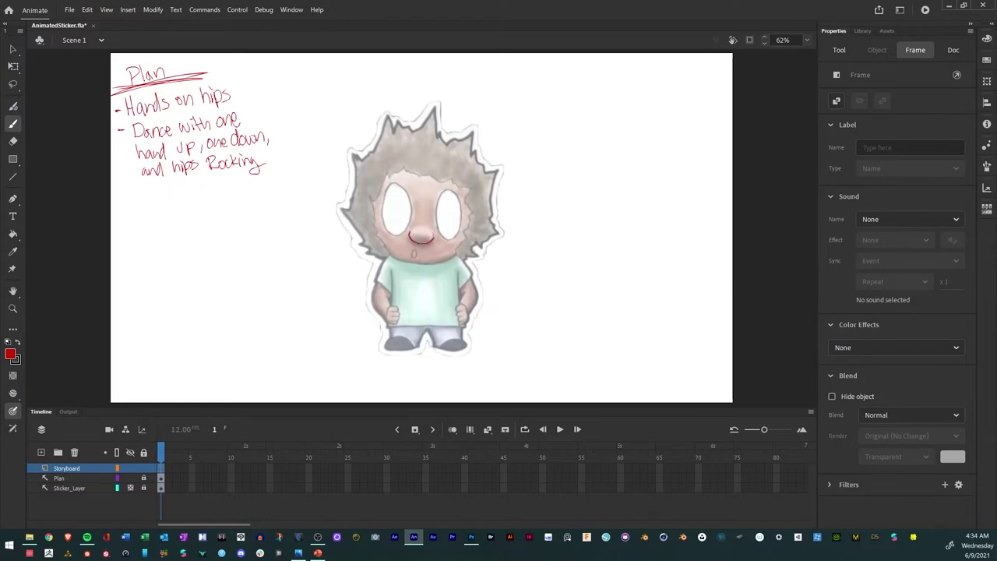
{"action": "left_click", "coordinate": [435, 227]}
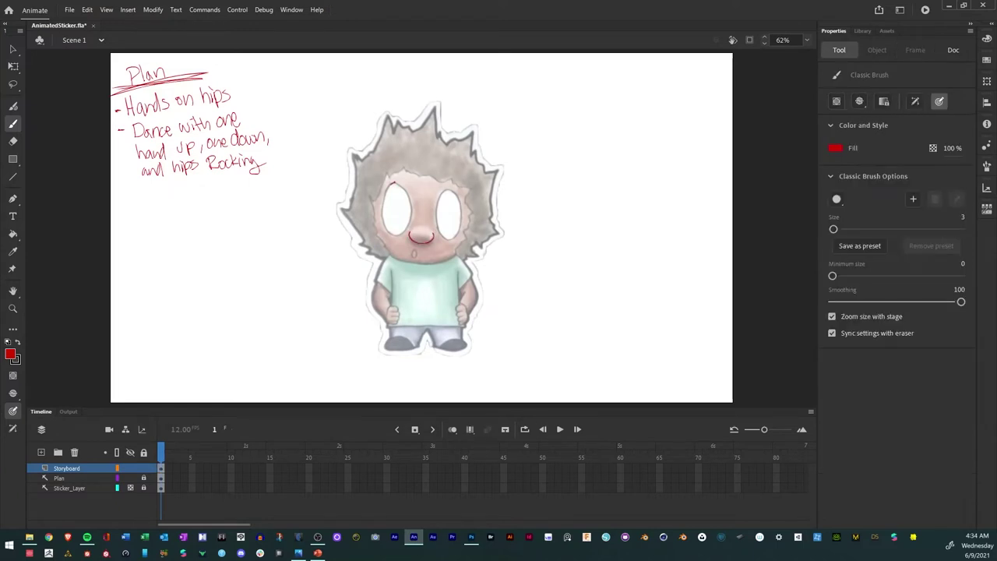
Trace the eyes, chin, jaw and cheek edges of the face in red.
{"action": "mouse_move", "coordinate": [395, 184]}
{"action": "left_mouse_down"}
{"action": "mouse_move", "coordinate": [382, 226]}
{"action": "mouse_move", "coordinate": [411, 224]}
{"action": "left_mouse_up"}
{"action": "mouse_move", "coordinate": [439, 203]}
{"action": "left_mouse_down"}
{"action": "mouse_move", "coordinate": [435, 217]}
{"action": "mouse_move", "coordinate": [459, 213]}
{"action": "mouse_move", "coordinate": [456, 192]}
{"action": "mouse_move", "coordinate": [461, 224]}
{"action": "left_mouse_up"}
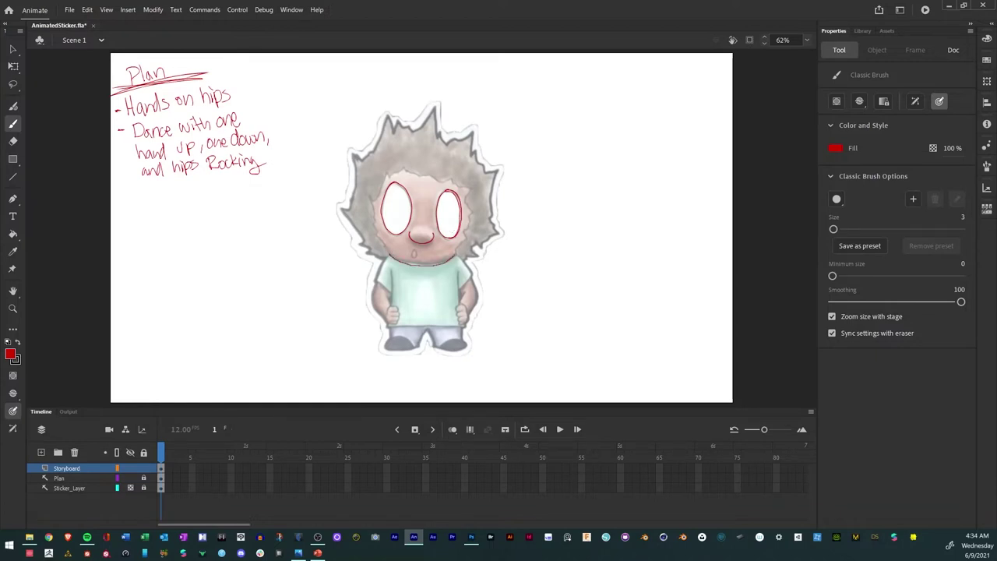
{"action": "left_click_drag", "start_coordinate": [390, 255], "coordinate": [458, 252]}
{"action": "left_click_drag", "start_coordinate": [378, 235], "coordinate": [386, 249]}
{"action": "left_click_drag", "start_coordinate": [381, 193], "coordinate": [386, 178]}
{"action": "left_click_drag", "start_coordinate": [472, 188], "coordinate": [467, 198]}
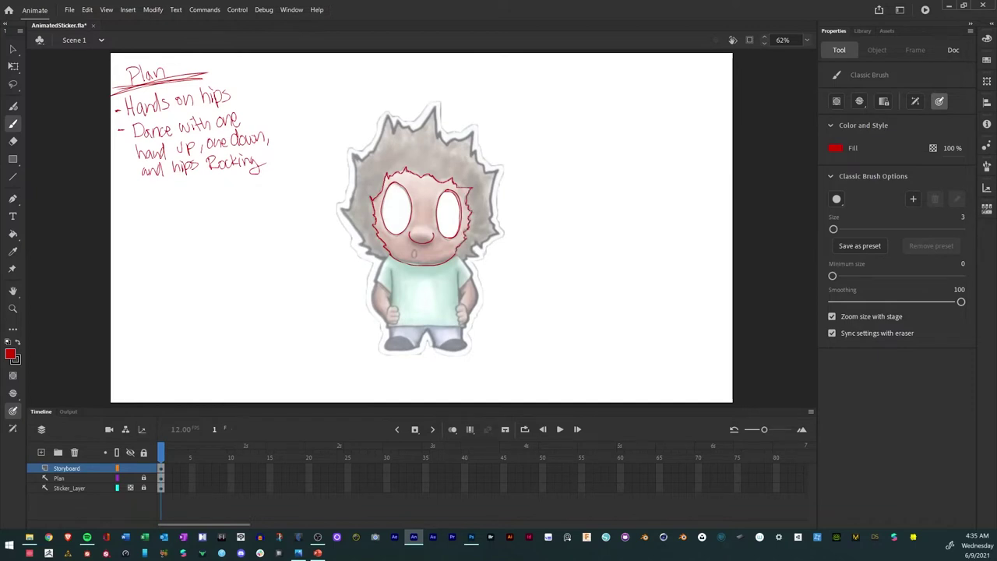
{"action": "left_click_drag", "start_coordinate": [461, 242], "coordinate": [458, 254]}
Trace the shoulder, pants top, left shoe and both edges of the hair.
{"action": "mouse_move", "coordinate": [382, 264]}
{"action": "left_mouse_down"}
{"action": "mouse_move", "coordinate": [375, 282]}
{"action": "mouse_move", "coordinate": [394, 292]}
{"action": "left_mouse_up"}
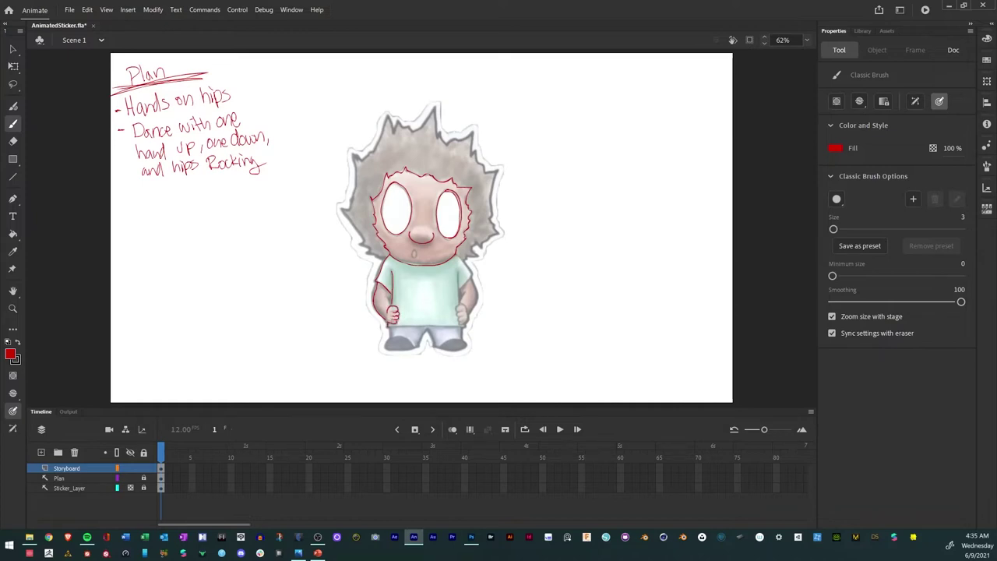
{"action": "left_click_drag", "start_coordinate": [399, 326], "coordinate": [468, 328]}
{"action": "left_click_drag", "start_coordinate": [387, 343], "coordinate": [385, 342]}
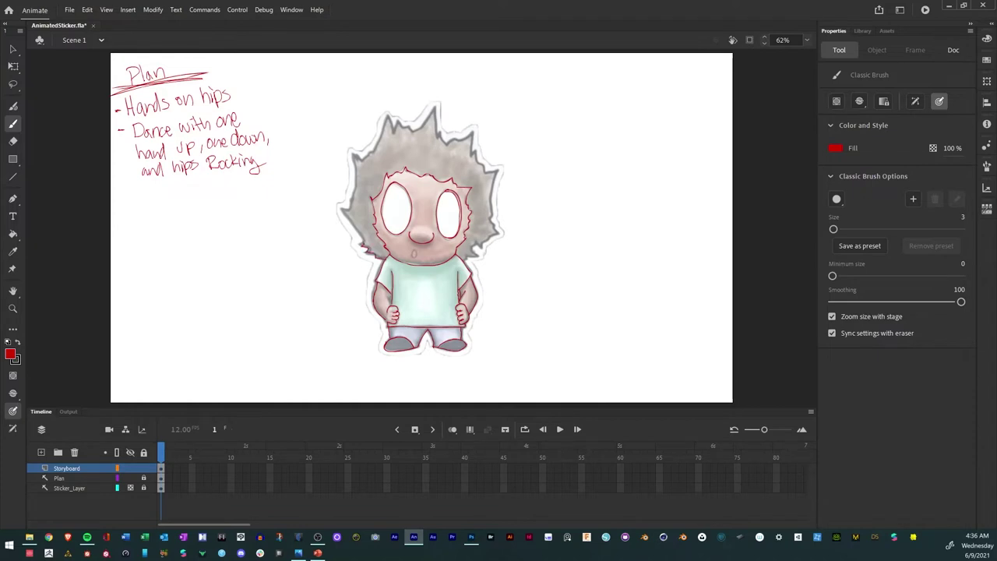
{"action": "mouse_move", "coordinate": [348, 210]}
{"action": "left_mouse_down"}
{"action": "mouse_move", "coordinate": [359, 156]}
{"action": "mouse_move", "coordinate": [376, 148]}
{"action": "mouse_move", "coordinate": [386, 117]}
{"action": "mouse_move", "coordinate": [395, 137]}
{"action": "mouse_move", "coordinate": [430, 108]}
{"action": "mouse_move", "coordinate": [435, 129]}
{"action": "left_mouse_up"}
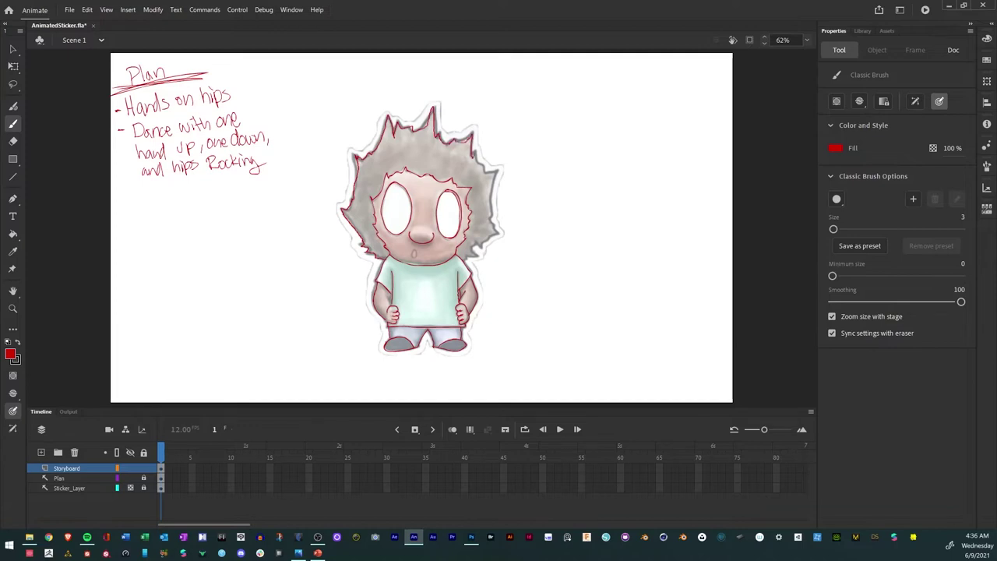
{"action": "left_click_drag", "start_coordinate": [492, 177], "coordinate": [492, 205]}
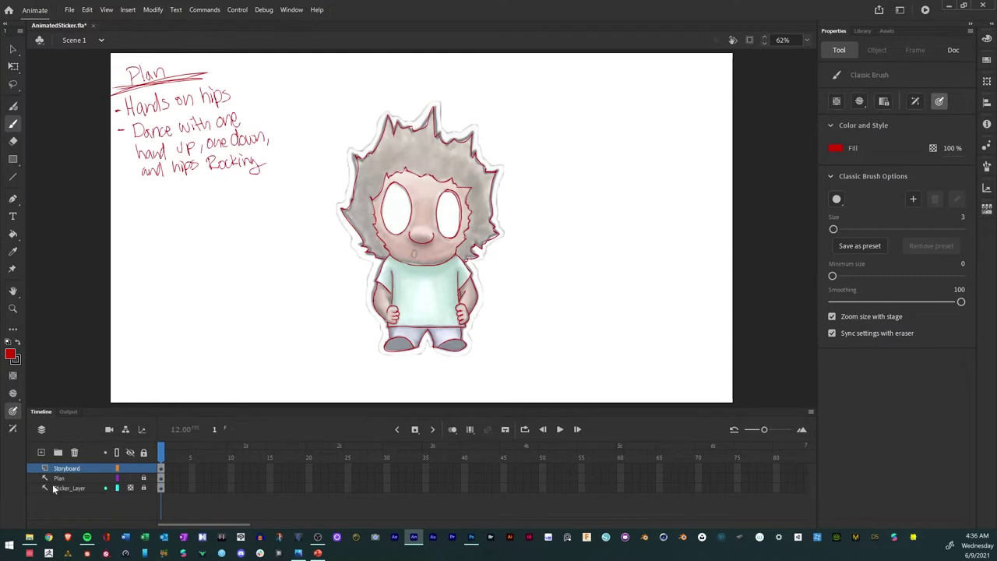
Toggle the sticker's visibility to check the tracing and lock the Plan layer.
{"action": "left_click", "coordinate": [130, 487]}
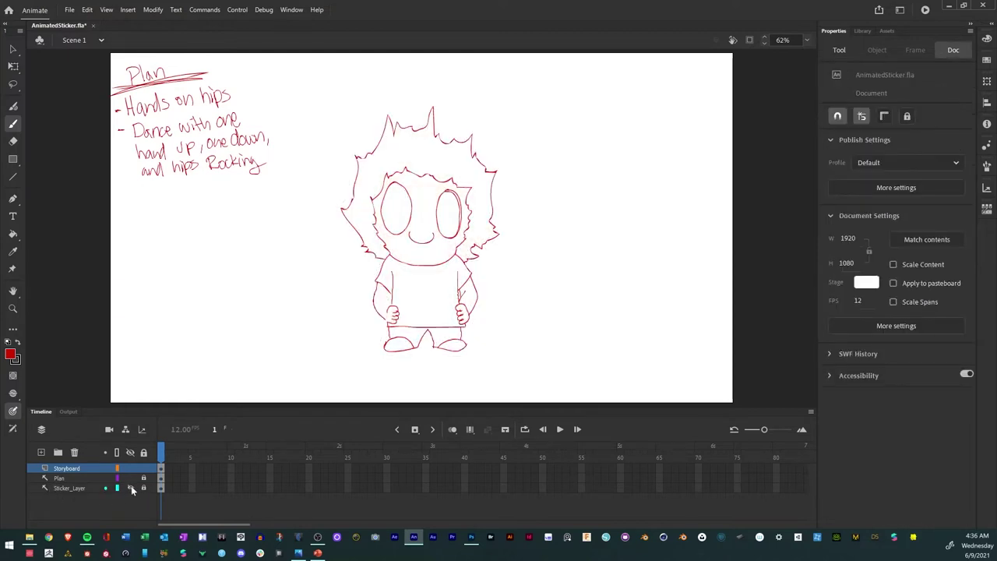
{"action": "left_click", "coordinate": [131, 487]}
{"action": "left_click", "coordinate": [143, 478]}
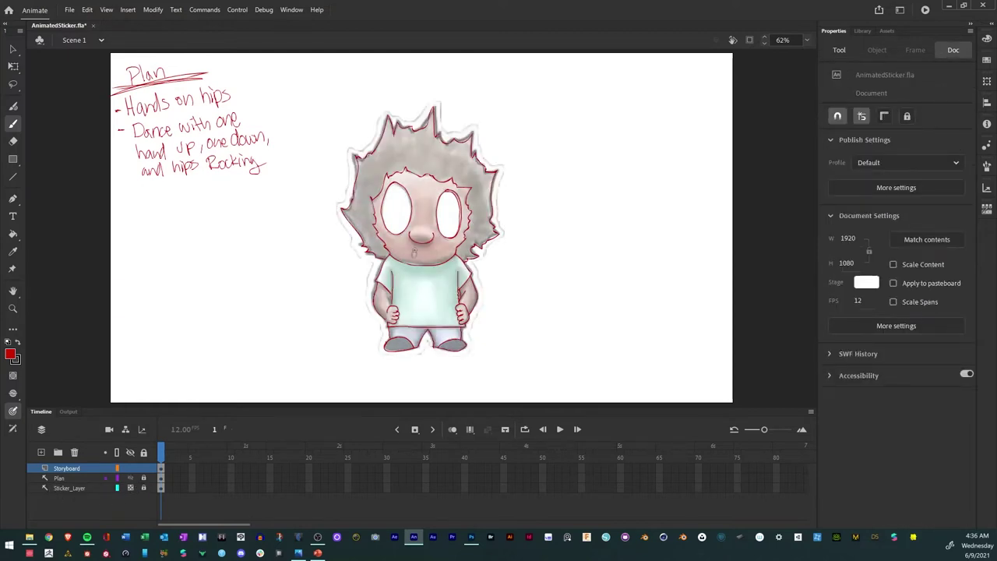
{"action": "right_click", "coordinate": [413, 249]}
{"action": "key", "text": "Escape"}
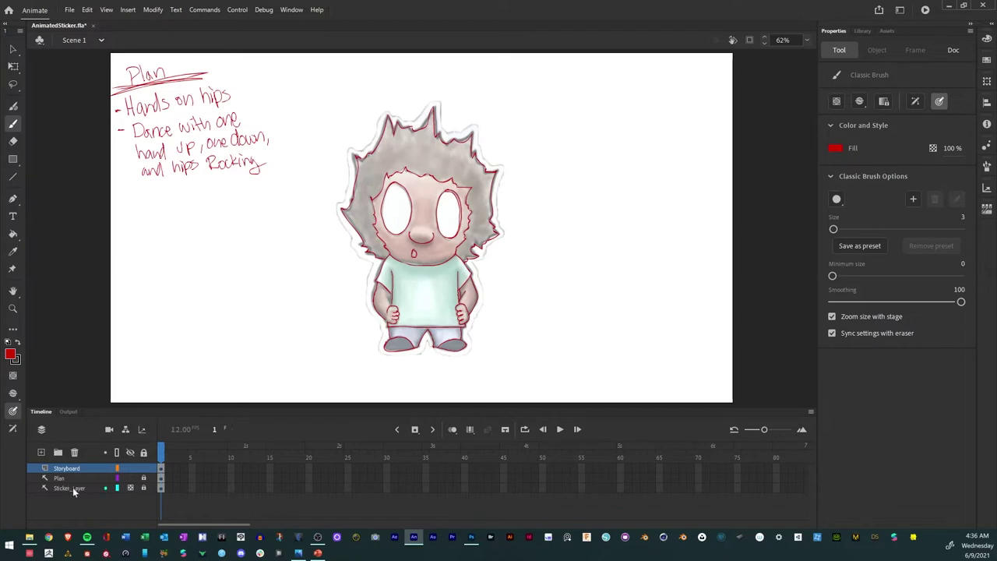
Hide the sticker layer and save AnimatedSticker.fla.
{"action": "left_click", "coordinate": [130, 487]}
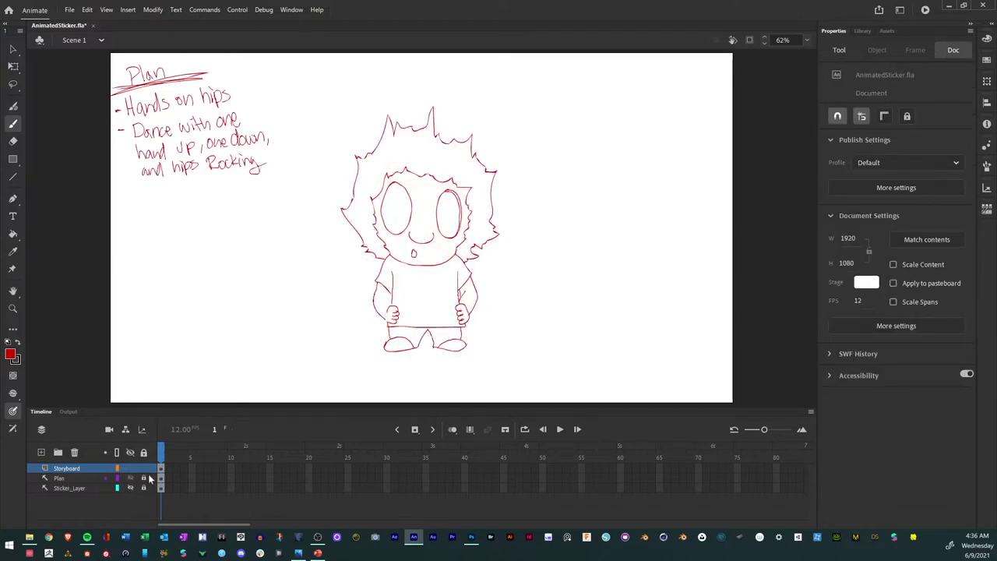
{"action": "key", "text": "alt+i"}
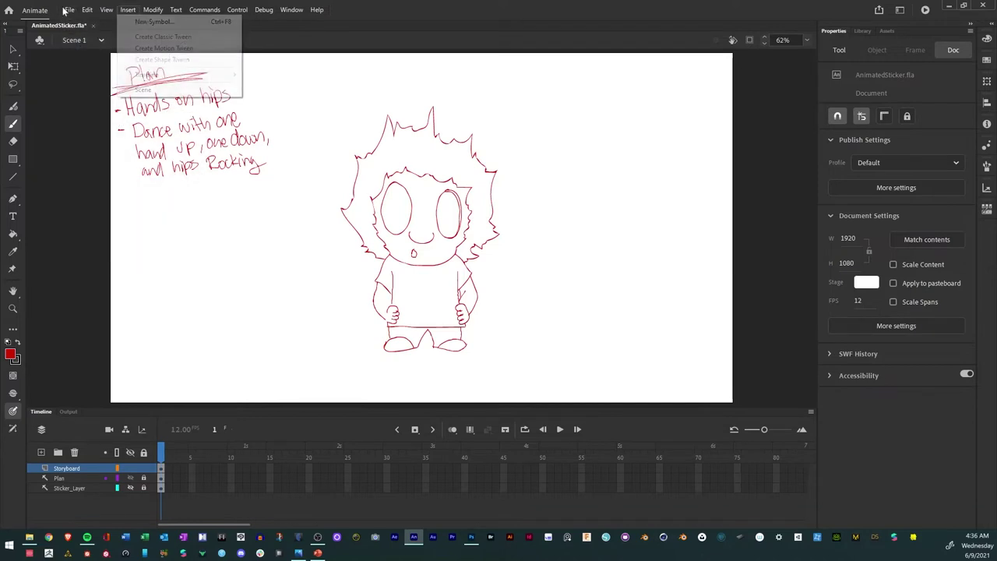
{"action": "left_click", "coordinate": [67, 11]}
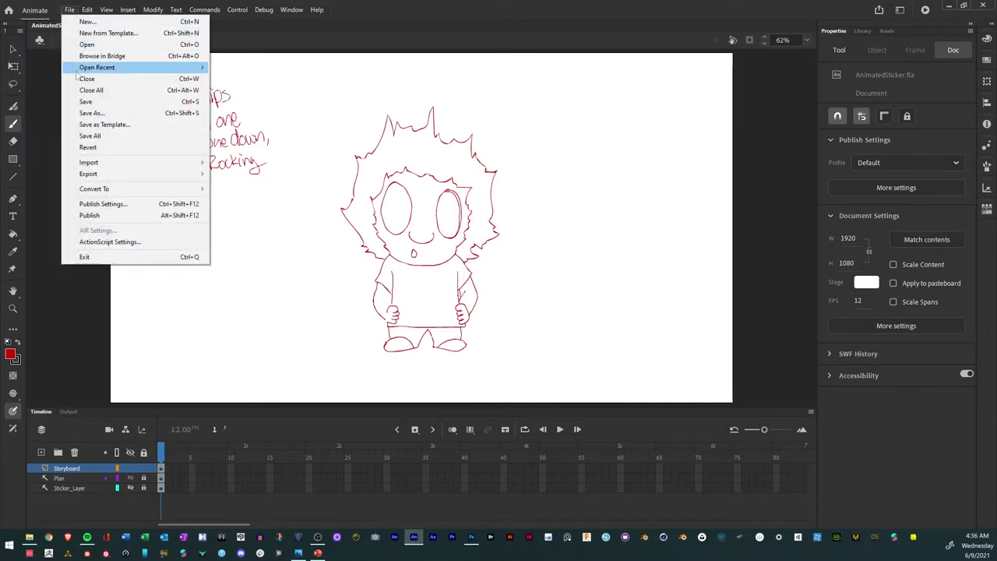
{"action": "left_click", "coordinate": [83, 101]}
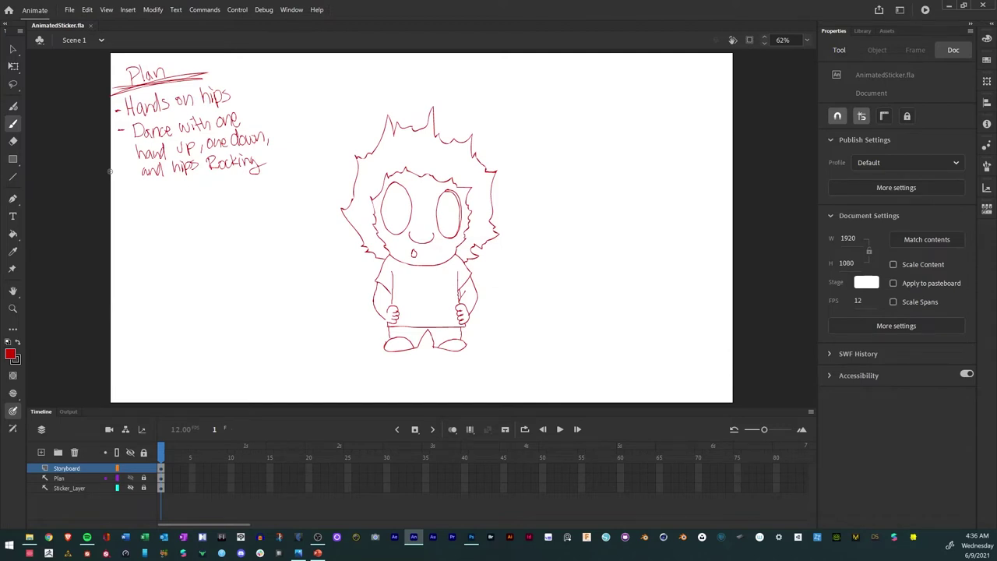
Add an empty frame 2 after the first pose and turn on onion skinning.
{"action": "key", "text": "F6"}
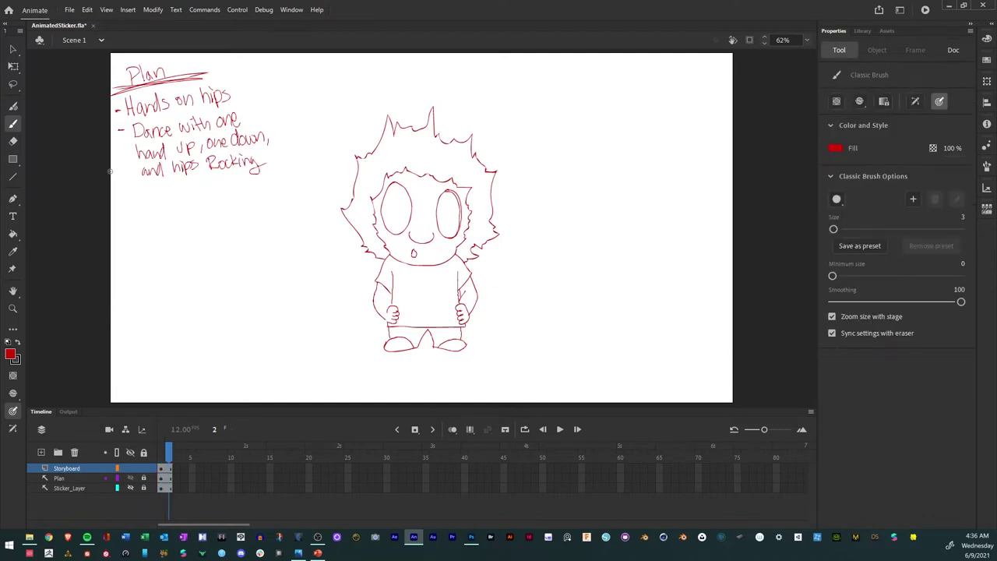
{"action": "key", "text": "Delete"}
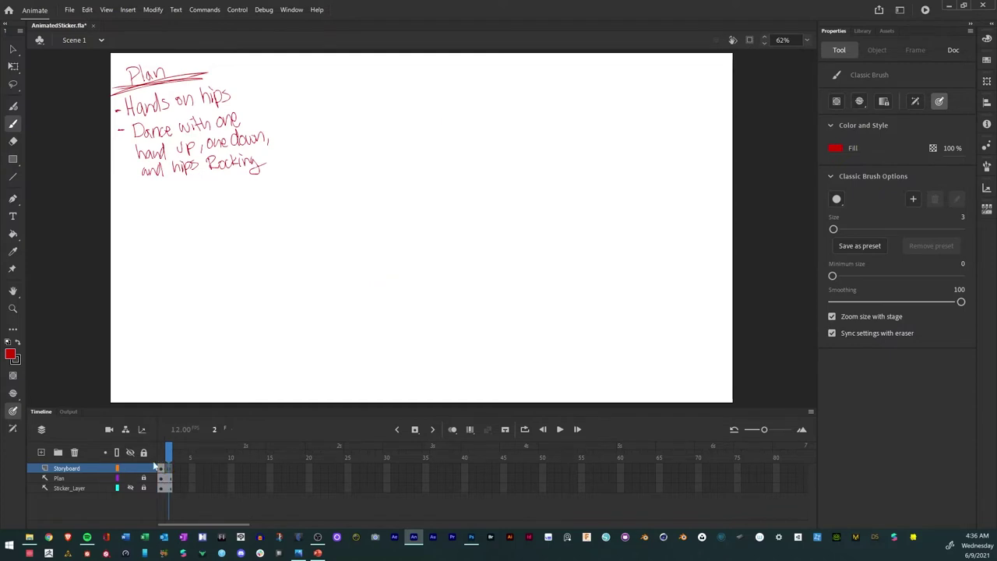
{"action": "left_click", "coordinate": [452, 431]}
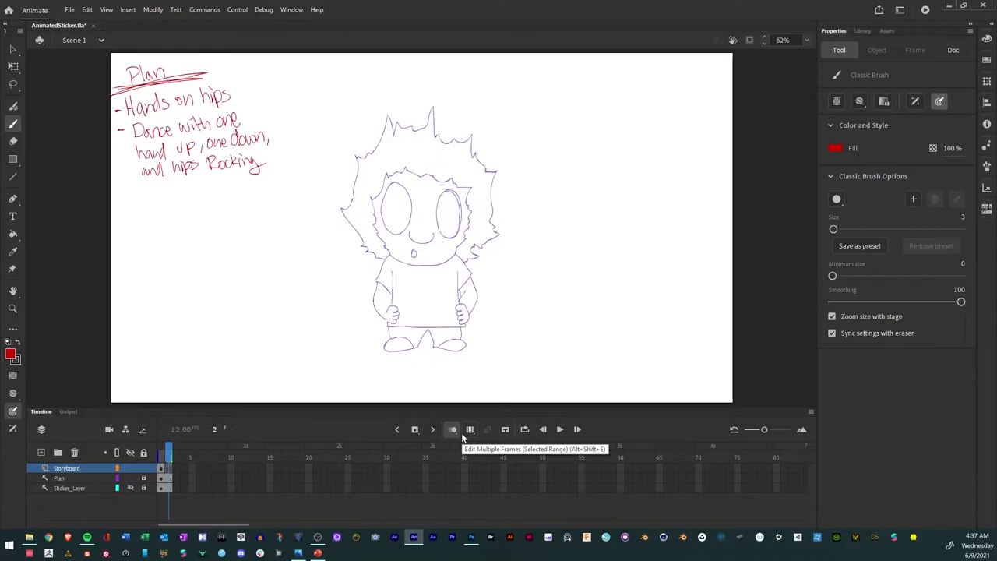
Briefly show the coloured sticker artwork, then hide it again.
{"action": "left_click", "coordinate": [130, 488]}
{"action": "left_click", "coordinate": [131, 487]}
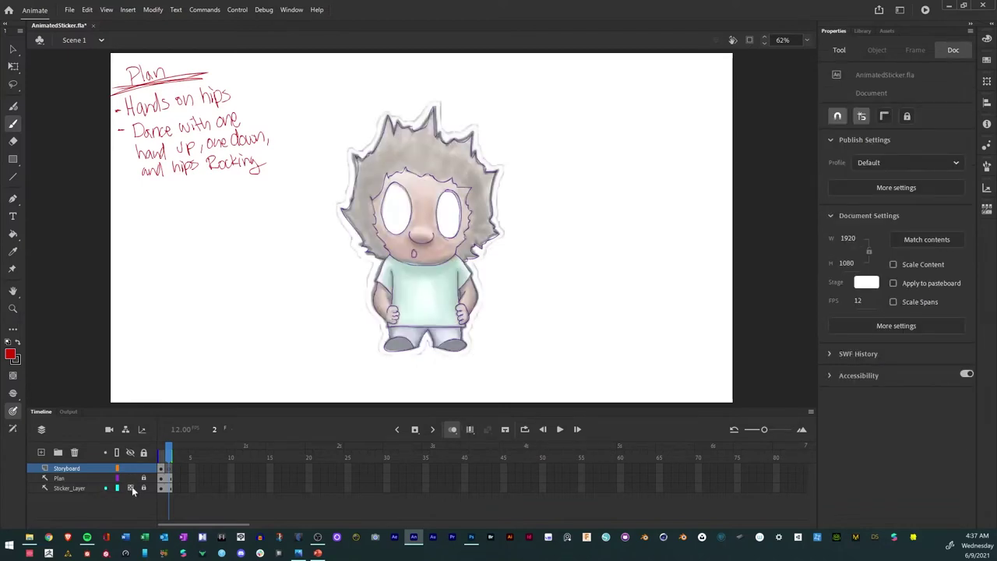
{"action": "left_click", "coordinate": [132, 486]}
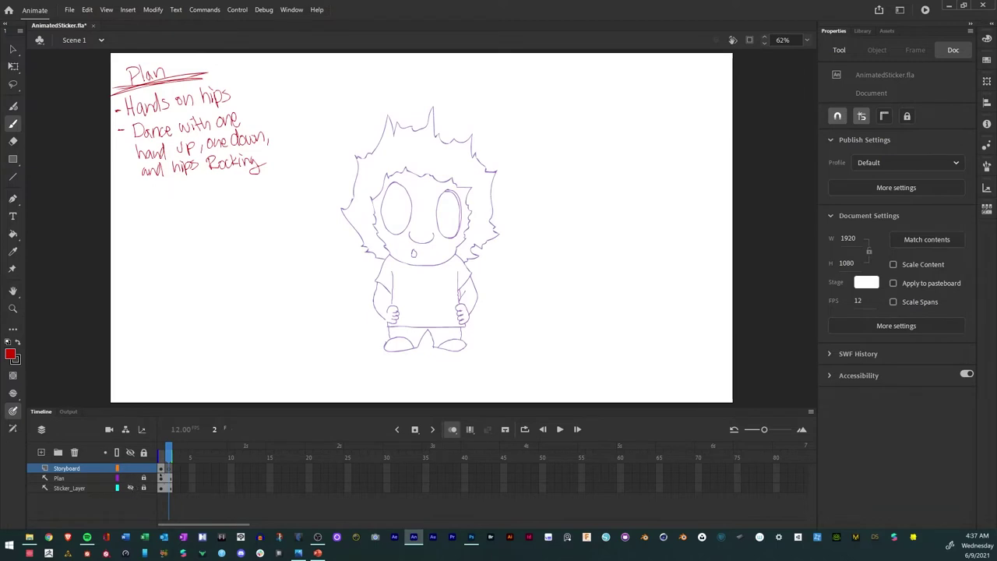
With the brush selected, compare frames 1 and 2, then extend the Storyboard layer to frame 3.
{"action": "key", "text": "comma"}
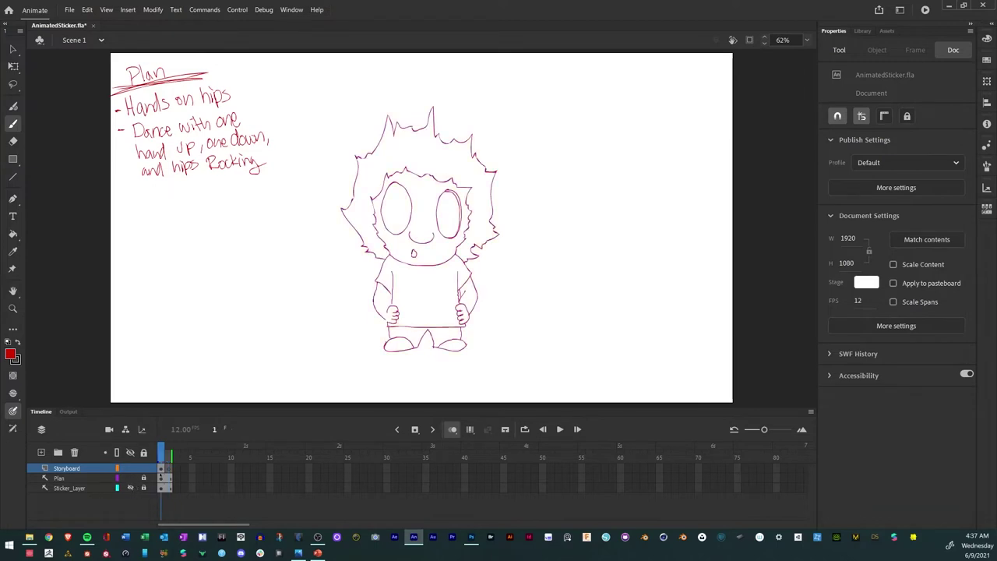
{"action": "key", "text": "b"}
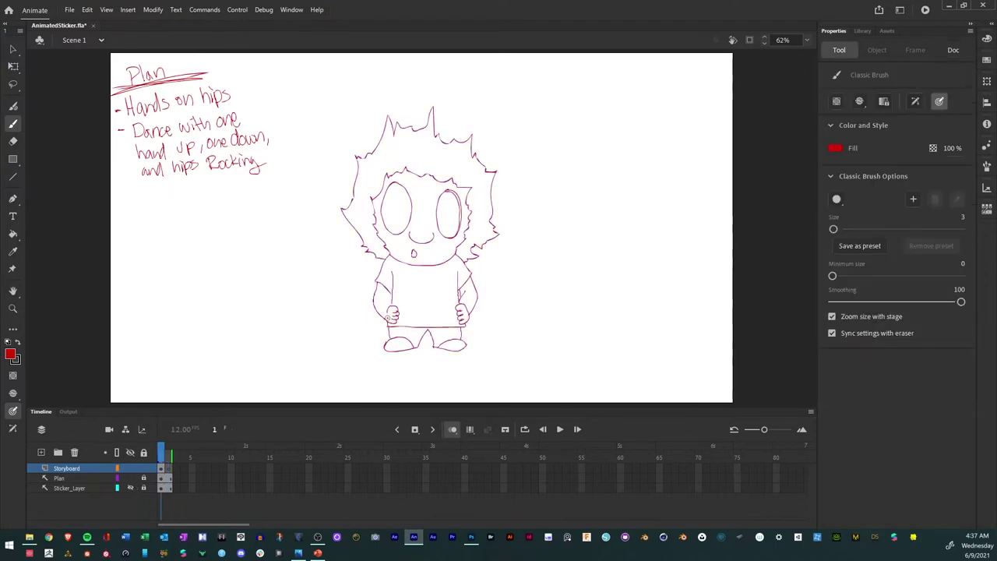
{"action": "key", "text": "period"}
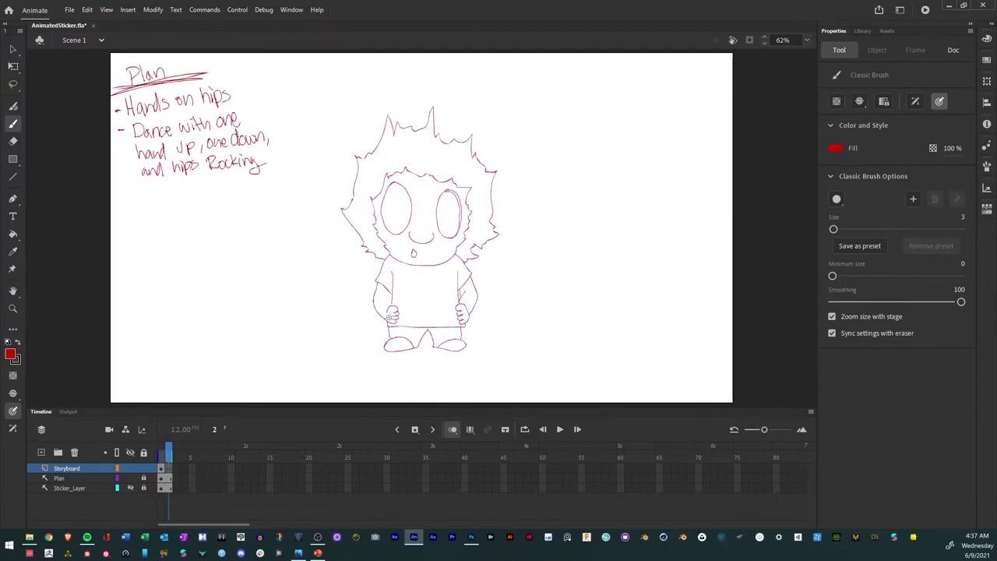
{"action": "key", "text": "comma"}
{"action": "key", "text": "period"}
{"action": "key", "text": "F7"}
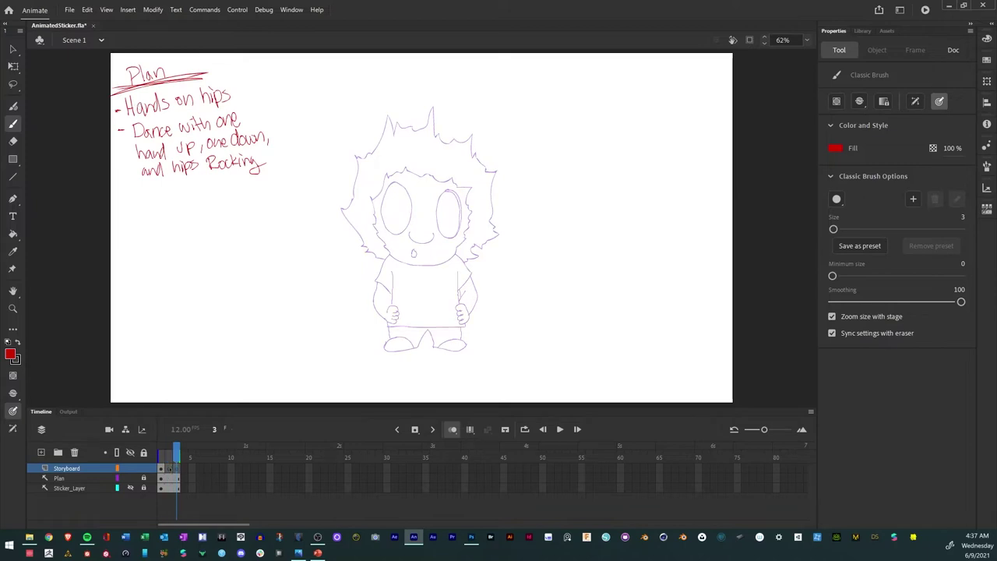
On frame 2, sketch the shoes, tilted waistline and right leg in red.
{"action": "left_click_drag", "start_coordinate": [177, 454], "coordinate": [171, 453]}
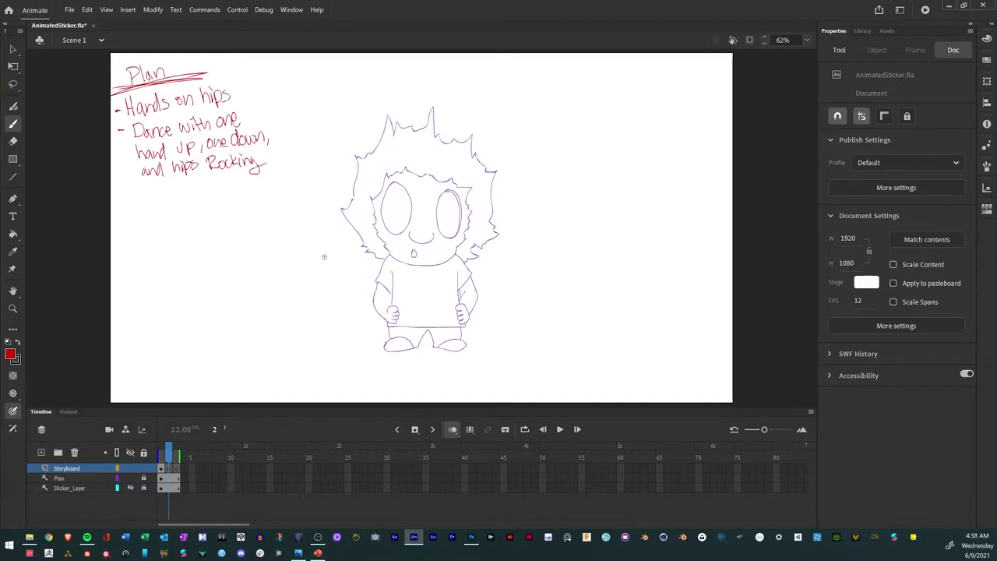
{"action": "left_click_drag", "start_coordinate": [389, 351], "coordinate": [407, 352]}
{"action": "key", "text": "b"}
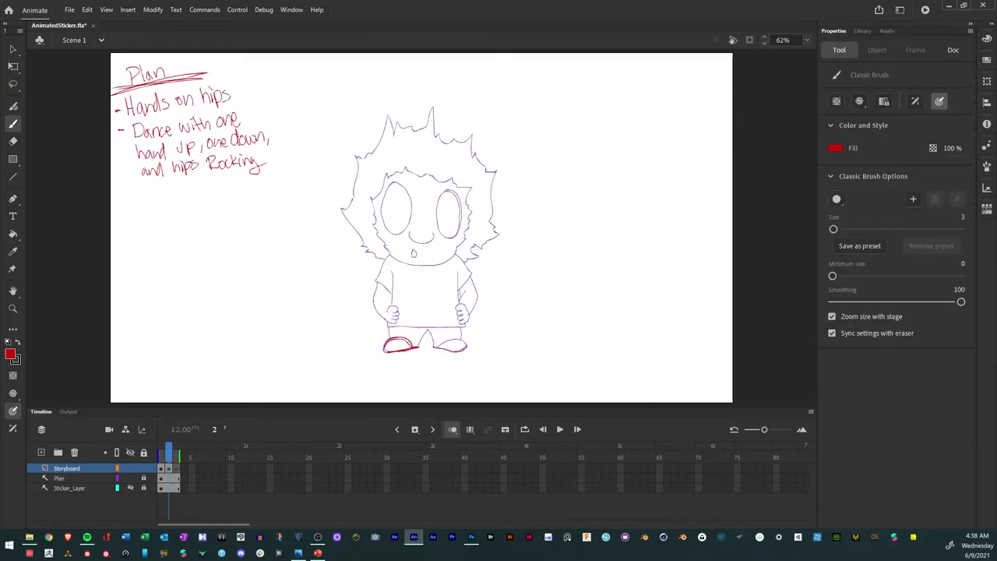
{"action": "left_click_drag", "start_coordinate": [456, 340], "coordinate": [468, 349]}
{"action": "left_click_drag", "start_coordinate": [449, 318], "coordinate": [387, 332]}
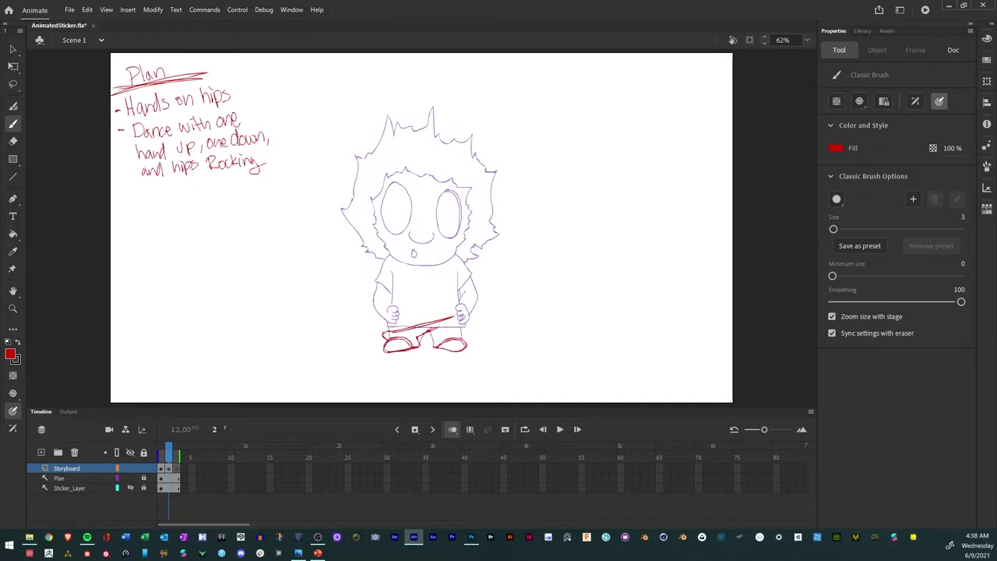
{"action": "left_click_drag", "start_coordinate": [460, 315], "coordinate": [464, 341]}
{"action": "left_click_drag", "start_coordinate": [434, 332], "coordinate": [419, 337]}
Draw the slanted red shirt outline and darken its edges.
{"action": "left_click_drag", "start_coordinate": [389, 255], "coordinate": [465, 275]}
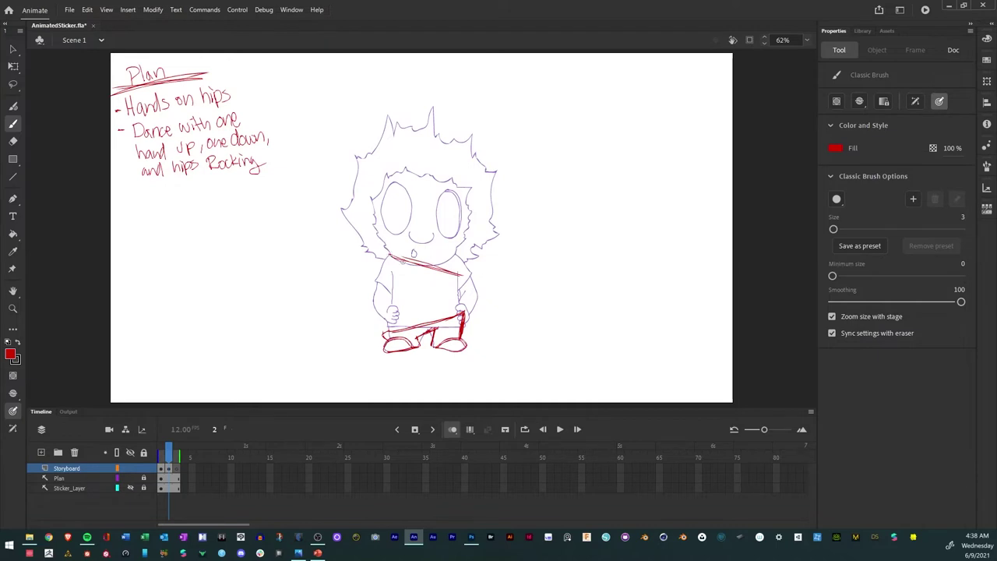
{"action": "mouse_move", "coordinate": [462, 279]}
{"action": "left_mouse_down"}
{"action": "mouse_move", "coordinate": [462, 314]}
{"action": "mouse_move", "coordinate": [389, 256]}
{"action": "mouse_move", "coordinate": [463, 278]}
{"action": "left_mouse_up"}
{"action": "mouse_move", "coordinate": [388, 257]}
{"action": "left_mouse_down"}
{"action": "mouse_move", "coordinate": [390, 330]}
{"action": "mouse_move", "coordinate": [392, 260]}
{"action": "mouse_move", "coordinate": [465, 286]}
{"action": "mouse_move", "coordinate": [371, 252]}
{"action": "left_mouse_up"}
{"action": "left_click_drag", "start_coordinate": [463, 290], "coordinate": [462, 312]}
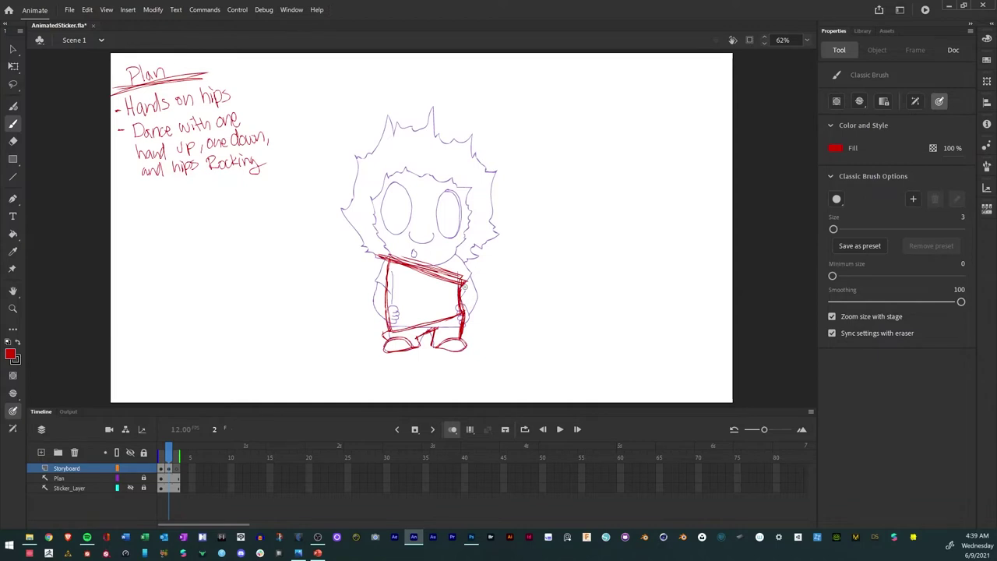
{"action": "mouse_move", "coordinate": [388, 329]}
{"action": "left_mouse_down"}
{"action": "mouse_move", "coordinate": [385, 269]}
{"action": "mouse_move", "coordinate": [388, 323]}
{"action": "left_mouse_up"}
{"action": "left_click_drag", "start_coordinate": [418, 268], "coordinate": [460, 282]}
{"action": "left_click_drag", "start_coordinate": [384, 254], "coordinate": [427, 273]}
{"action": "left_click_drag", "start_coordinate": [385, 335], "coordinate": [465, 310]}
{"action": "left_click_drag", "start_coordinate": [387, 336], "coordinate": [425, 318]}
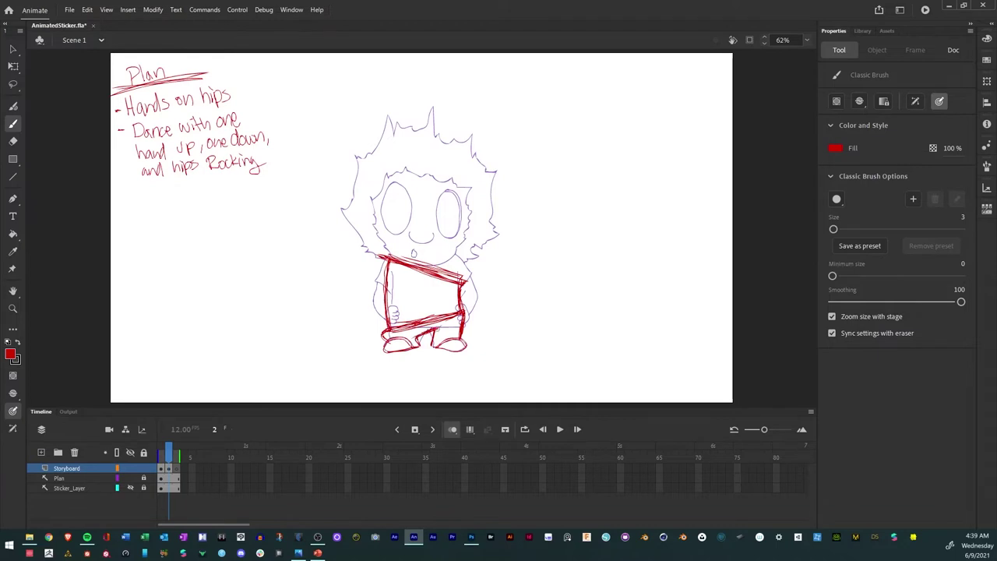
{"action": "right_click", "coordinate": [438, 330]}
{"action": "key", "text": "Escape"}
Add the right hip, the left side of the torso, and the raised arm with fist.
{"action": "mouse_move", "coordinate": [474, 279]}
{"action": "left_mouse_down"}
{"action": "mouse_move", "coordinate": [484, 309]}
{"action": "mouse_move", "coordinate": [479, 288]}
{"action": "mouse_move", "coordinate": [480, 322]}
{"action": "mouse_move", "coordinate": [466, 332]}
{"action": "left_mouse_up"}
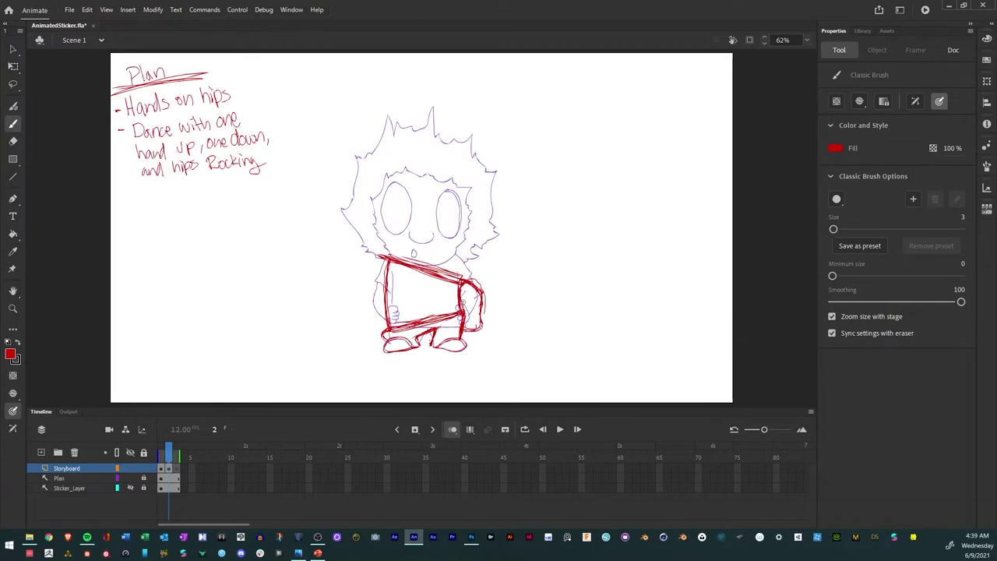
{"action": "left_click_drag", "start_coordinate": [465, 304], "coordinate": [480, 285]}
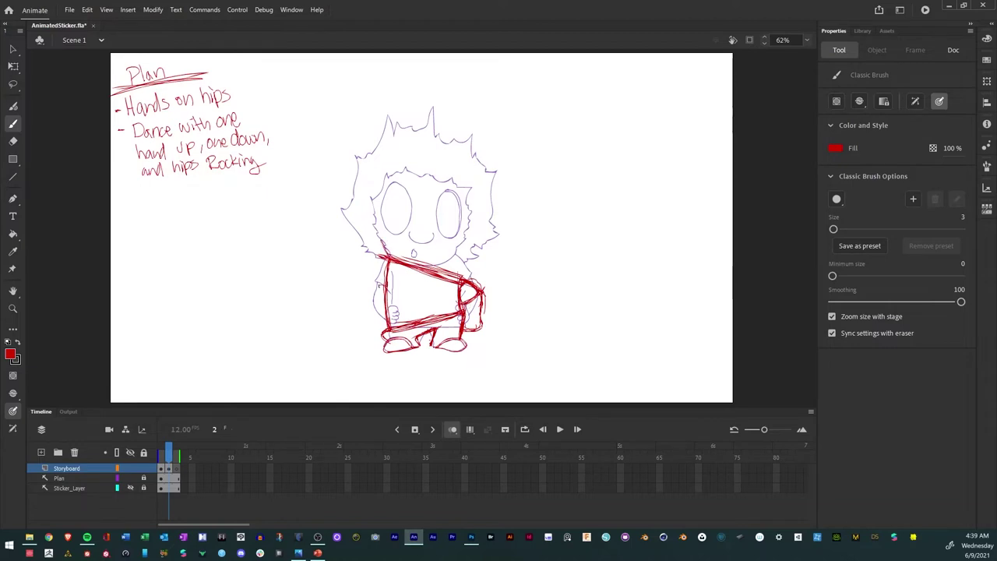
{"action": "mouse_move", "coordinate": [382, 286]}
{"action": "left_mouse_down"}
{"action": "mouse_move", "coordinate": [363, 251]}
{"action": "mouse_move", "coordinate": [392, 246]}
{"action": "mouse_move", "coordinate": [390, 263]}
{"action": "mouse_move", "coordinate": [357, 228]}
{"action": "mouse_move", "coordinate": [349, 185]}
{"action": "mouse_move", "coordinate": [385, 191]}
{"action": "mouse_move", "coordinate": [381, 209]}
{"action": "mouse_move", "coordinate": [360, 214]}
{"action": "mouse_move", "coordinate": [377, 207]}
{"action": "mouse_move", "coordinate": [390, 248]}
{"action": "left_mouse_up"}
{"action": "mouse_move", "coordinate": [376, 208]}
{"action": "left_mouse_down"}
{"action": "mouse_move", "coordinate": [378, 233]}
{"action": "mouse_move", "coordinate": [360, 254]}
{"action": "mouse_move", "coordinate": [359, 193]}
{"action": "left_mouse_up"}
{"action": "mouse_move", "coordinate": [362, 190]}
{"action": "left_mouse_down"}
{"action": "mouse_move", "coordinate": [382, 195]}
{"action": "mouse_move", "coordinate": [382, 208]}
{"action": "left_mouse_up"}
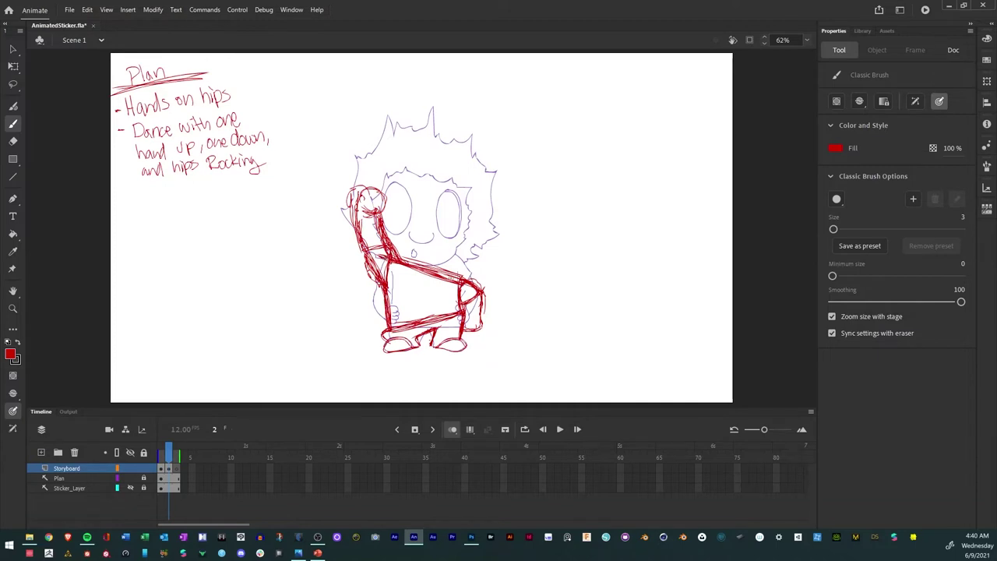
Sketch the body's right side, a rough round head and a curve across the belly.
{"action": "left_click_drag", "start_coordinate": [471, 277], "coordinate": [470, 181]}
{"action": "mouse_move", "coordinate": [472, 234]}
{"action": "left_mouse_down"}
{"action": "mouse_move", "coordinate": [411, 190]}
{"action": "mouse_move", "coordinate": [388, 195]}
{"action": "mouse_move", "coordinate": [449, 181]}
{"action": "mouse_move", "coordinate": [480, 276]}
{"action": "mouse_move", "coordinate": [393, 273]}
{"action": "mouse_move", "coordinate": [473, 272]}
{"action": "mouse_move", "coordinate": [406, 288]}
{"action": "left_mouse_up"}
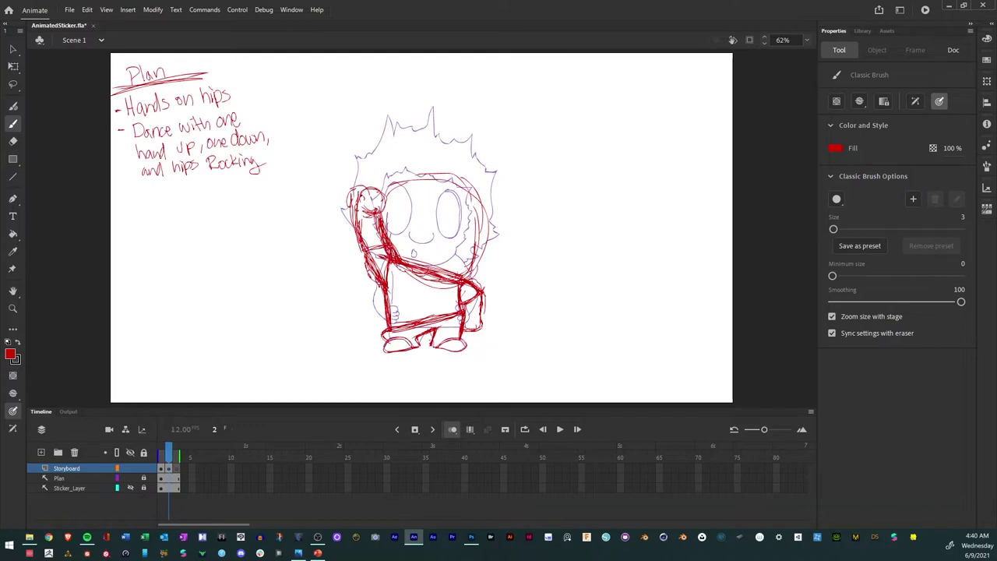
{"action": "mouse_move", "coordinate": [387, 226]}
{"action": "left_mouse_down"}
{"action": "mouse_move", "coordinate": [402, 187]}
{"action": "mouse_move", "coordinate": [427, 177]}
{"action": "mouse_move", "coordinate": [478, 196]}
{"action": "mouse_move", "coordinate": [492, 238]}
{"action": "left_mouse_up"}
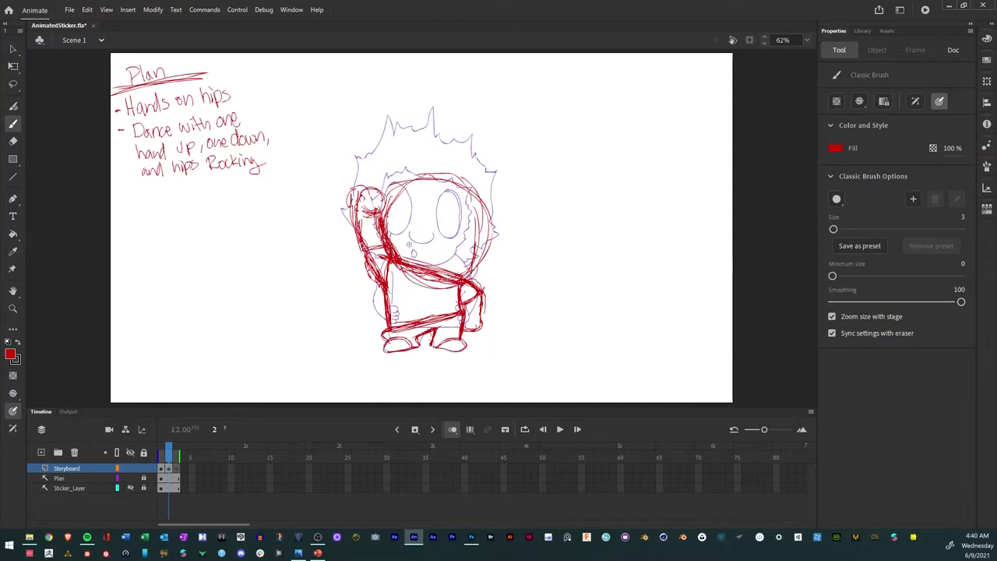
{"action": "mouse_move", "coordinate": [399, 265]}
{"action": "left_mouse_down"}
{"action": "mouse_move", "coordinate": [437, 286]}
{"action": "mouse_move", "coordinate": [477, 269]}
{"action": "mouse_move", "coordinate": [427, 284]}
{"action": "mouse_move", "coordinate": [392, 264]}
{"action": "mouse_move", "coordinate": [452, 286]}
{"action": "mouse_move", "coordinate": [479, 248]}
{"action": "mouse_move", "coordinate": [483, 190]}
{"action": "mouse_move", "coordinate": [399, 178]}
{"action": "mouse_move", "coordinate": [396, 201]}
{"action": "mouse_move", "coordinate": [442, 269]}
{"action": "mouse_move", "coordinate": [463, 186]}
{"action": "mouse_move", "coordinate": [442, 190]}
{"action": "left_mouse_up"}
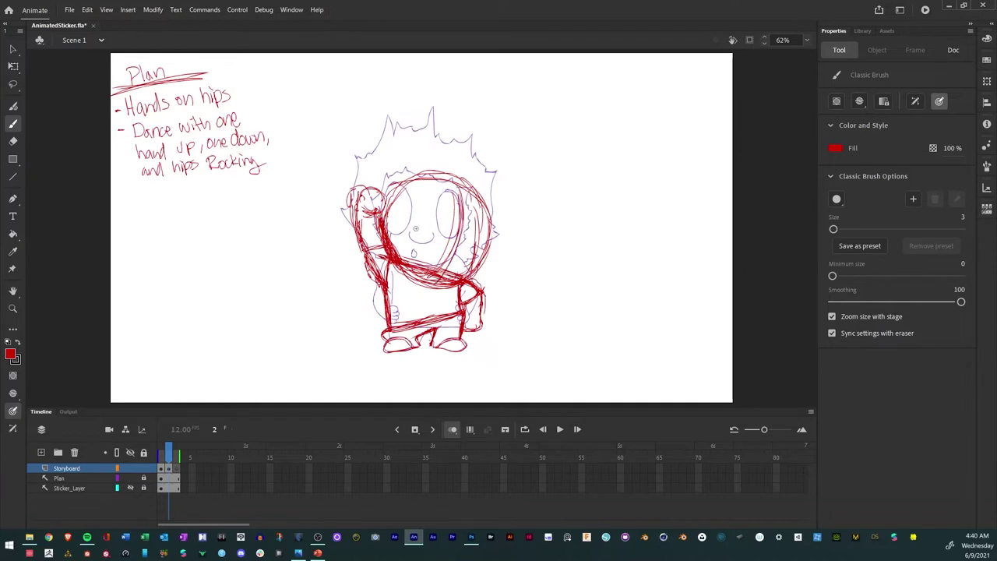
Add red mouth, cheek and head-side strokes, plus a small mark near the lower-left leg.
{"action": "mouse_move", "coordinate": [413, 227]}
{"action": "left_mouse_down"}
{"action": "mouse_move", "coordinate": [483, 261]}
{"action": "mouse_move", "coordinate": [403, 232]}
{"action": "mouse_move", "coordinate": [405, 212]}
{"action": "mouse_move", "coordinate": [432, 237]}
{"action": "mouse_move", "coordinate": [416, 240]}
{"action": "left_mouse_up"}
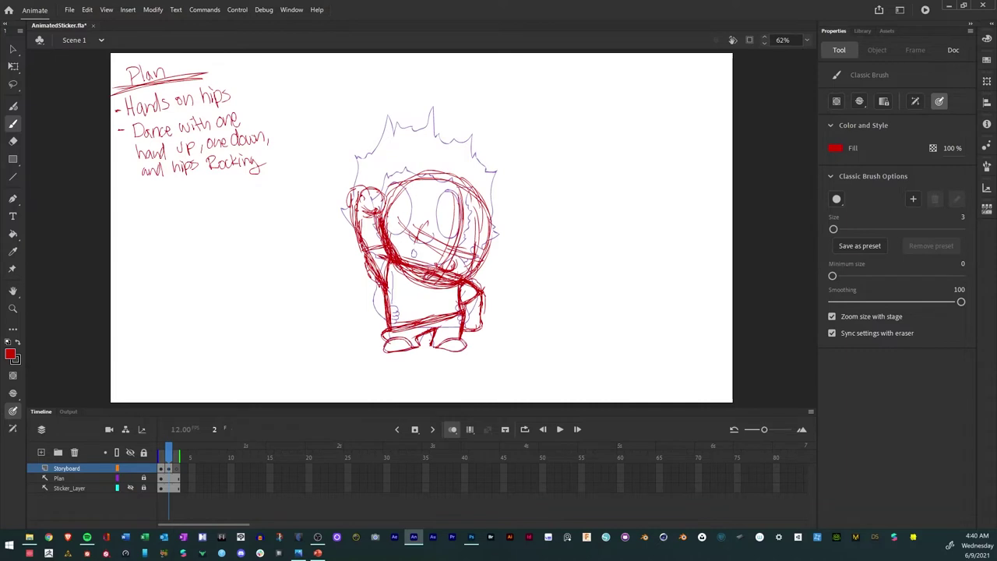
{"action": "mouse_move", "coordinate": [421, 231]}
{"action": "left_mouse_down"}
{"action": "mouse_move", "coordinate": [418, 256]}
{"action": "mouse_move", "coordinate": [439, 243]}
{"action": "mouse_move", "coordinate": [444, 215]}
{"action": "mouse_move", "coordinate": [416, 235]}
{"action": "mouse_move", "coordinate": [413, 261]}
{"action": "mouse_move", "coordinate": [449, 265]}
{"action": "mouse_move", "coordinate": [479, 234]}
{"action": "mouse_move", "coordinate": [485, 257]}
{"action": "mouse_move", "coordinate": [441, 291]}
{"action": "mouse_move", "coordinate": [413, 282]}
{"action": "left_mouse_up"}
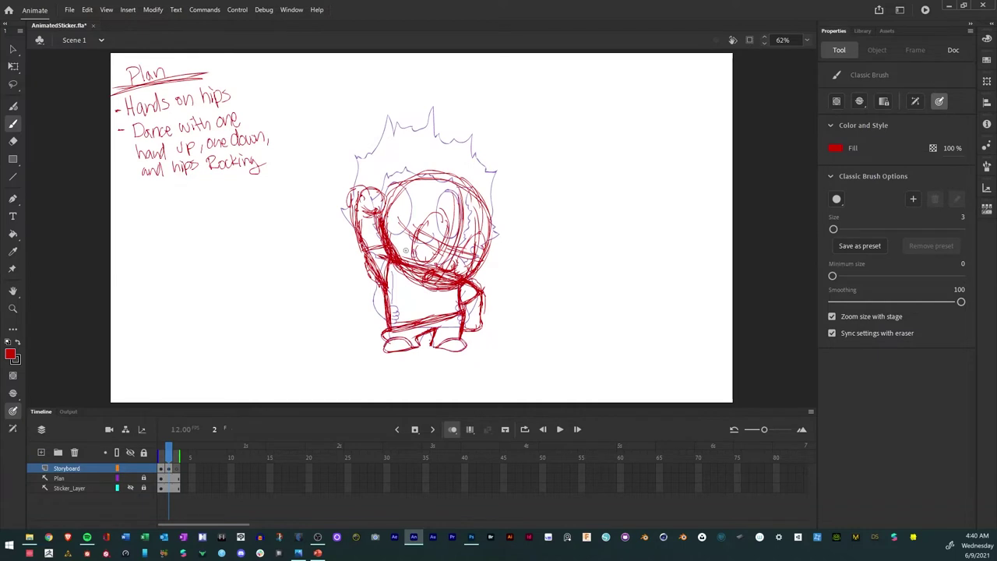
{"action": "mouse_move", "coordinate": [394, 246]}
{"action": "left_mouse_down"}
{"action": "mouse_move", "coordinate": [406, 192]}
{"action": "mouse_move", "coordinate": [434, 185]}
{"action": "mouse_move", "coordinate": [491, 227]}
{"action": "left_mouse_up"}
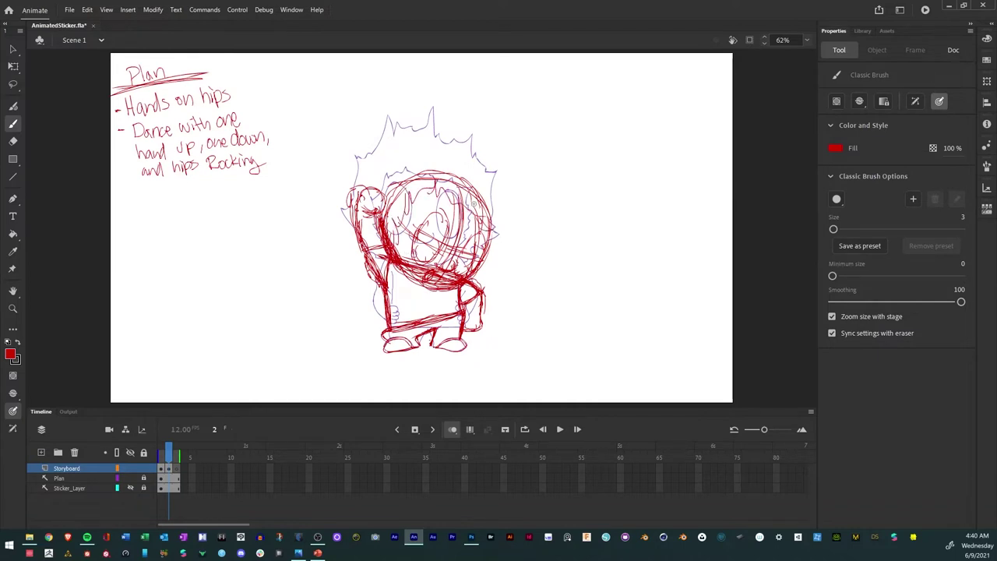
{"action": "mouse_move", "coordinate": [472, 281]}
{"action": "left_mouse_down"}
{"action": "mouse_move", "coordinate": [510, 251]}
{"action": "mouse_move", "coordinate": [514, 221]}
{"action": "left_mouse_up"}
{"action": "left_click_drag", "start_coordinate": [357, 212], "coordinate": [347, 188]}
{"action": "mouse_move", "coordinate": [359, 239]}
{"action": "left_mouse_down"}
{"action": "mouse_move", "coordinate": [347, 191]}
{"action": "mouse_move", "coordinate": [355, 153]}
{"action": "mouse_move", "coordinate": [413, 133]}
{"action": "mouse_move", "coordinate": [418, 119]}
{"action": "mouse_move", "coordinate": [466, 116]}
{"action": "mouse_move", "coordinate": [498, 126]}
{"action": "mouse_move", "coordinate": [522, 156]}
{"action": "mouse_move", "coordinate": [532, 185]}
{"action": "mouse_move", "coordinate": [505, 231]}
{"action": "left_mouse_up"}
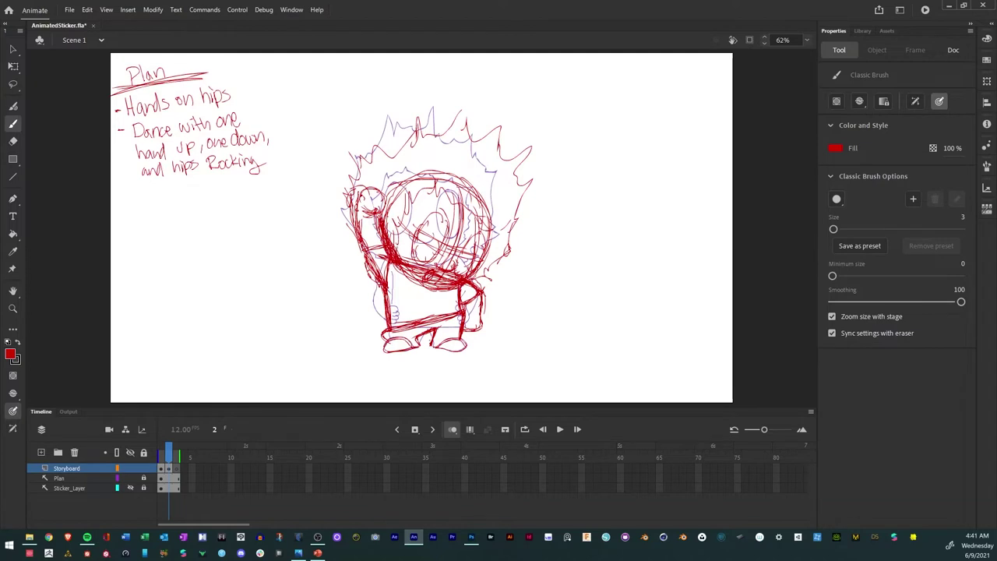
{"action": "mouse_move", "coordinate": [398, 233]}
{"action": "left_mouse_down"}
{"action": "mouse_move", "coordinate": [444, 187]}
{"action": "mouse_move", "coordinate": [492, 238]}
{"action": "mouse_move", "coordinate": [475, 248]}
{"action": "left_mouse_up"}
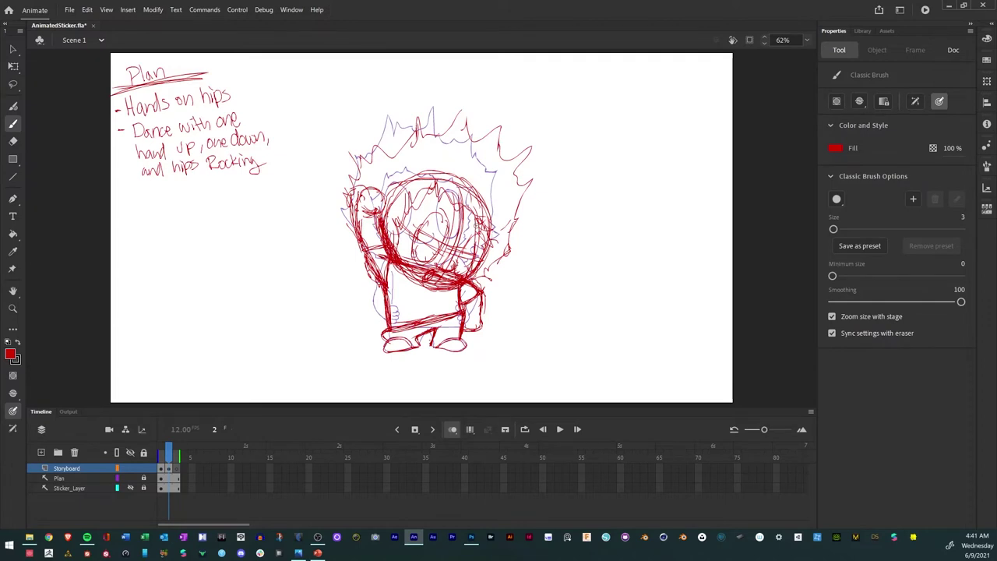
{"action": "mouse_move", "coordinate": [383, 340]}
{"action": "left_mouse_down"}
{"action": "mouse_move", "coordinate": [388, 324]}
{"action": "mouse_move", "coordinate": [443, 316]}
{"action": "mouse_move", "coordinate": [384, 326]}
{"action": "left_mouse_up"}
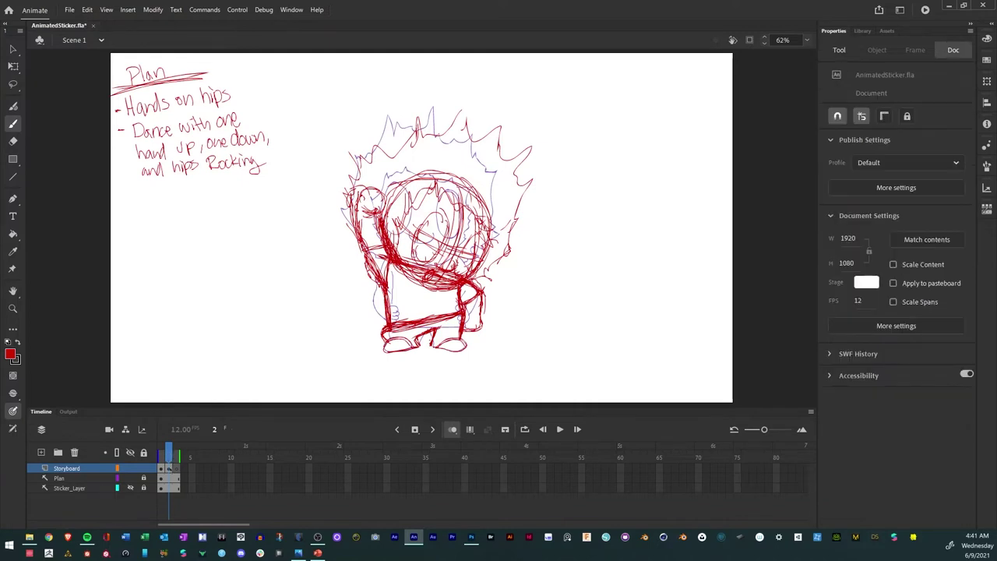
Copy the frame-2 pose and paste it into frame 3.
{"action": "left_click", "coordinate": [168, 467]}
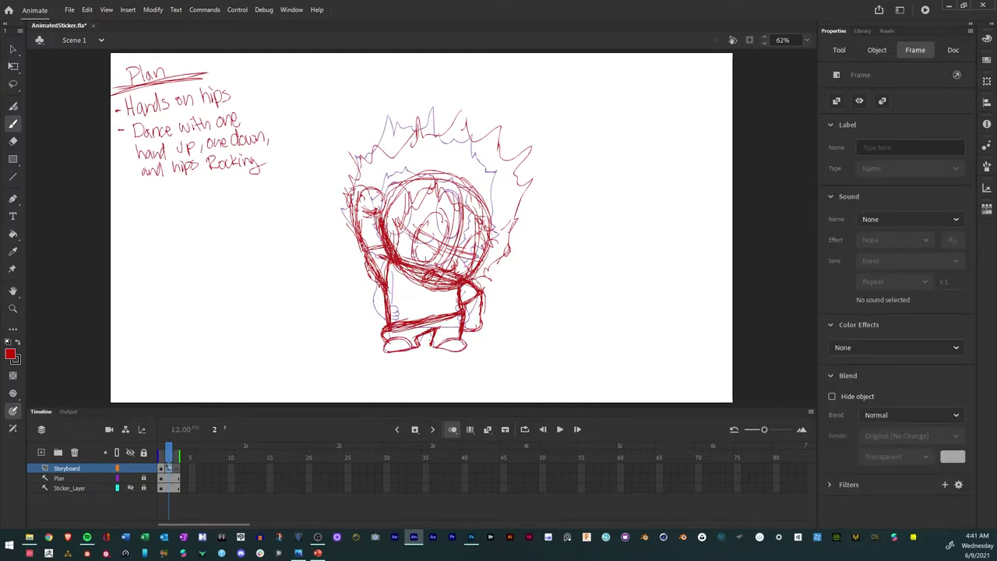
{"action": "right_click", "coordinate": [169, 470]}
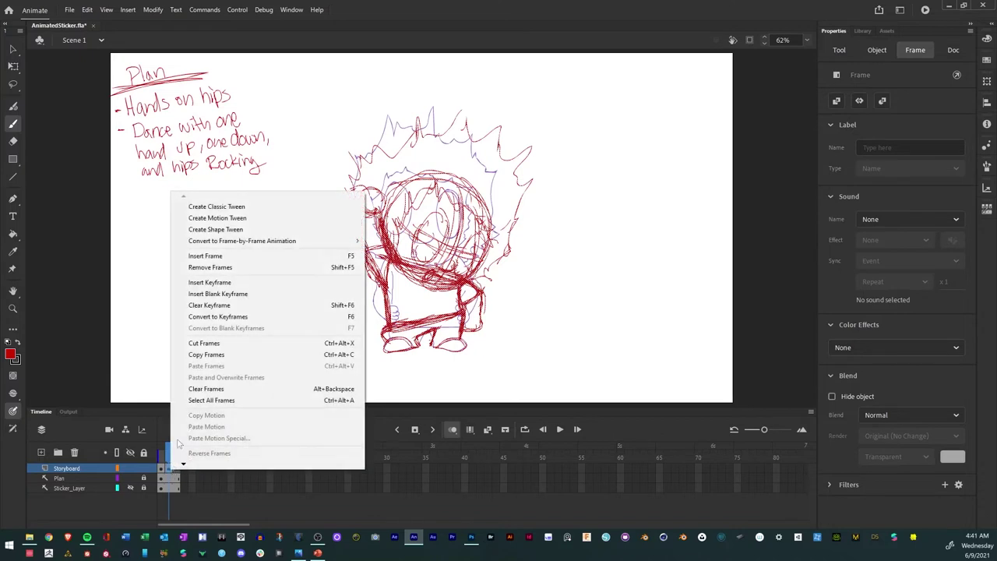
{"action": "left_click", "coordinate": [206, 354]}
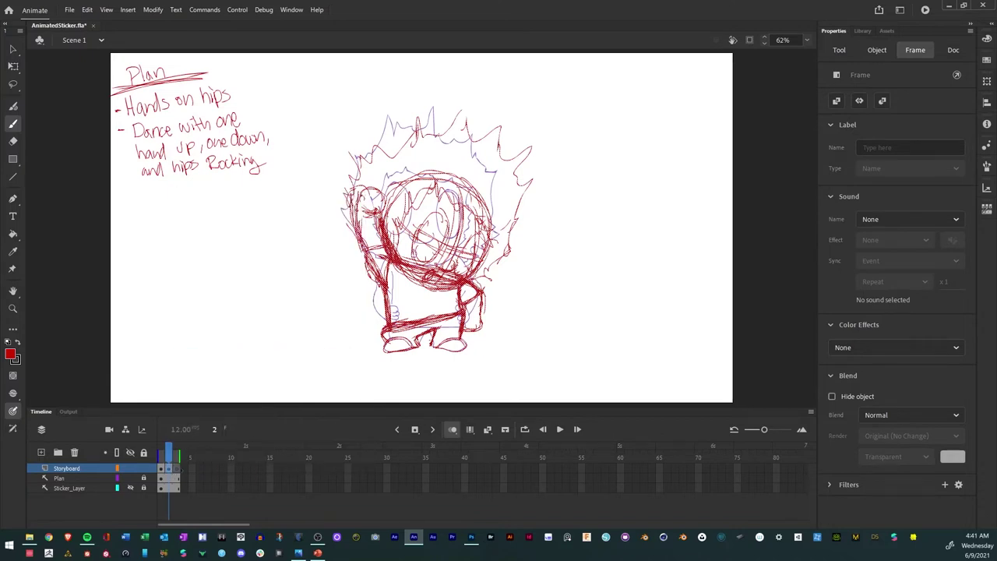
{"action": "left_click", "coordinate": [178, 468]}
{"action": "right_click", "coordinate": [178, 467]}
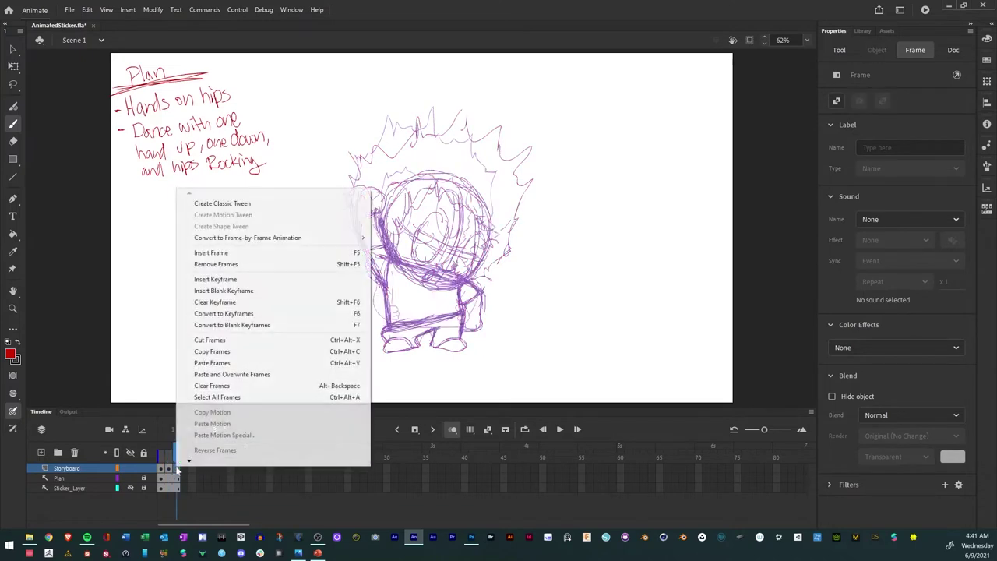
{"action": "left_click", "coordinate": [204, 363]}
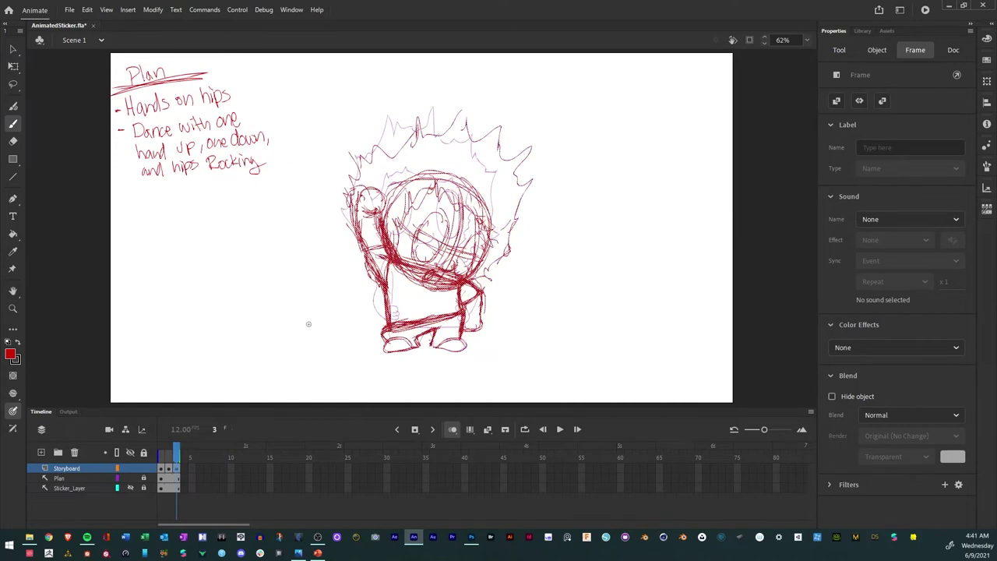
Flip the pasted sketch horizontally and nudge it two steps left.
{"action": "right_click", "coordinate": [381, 278]}
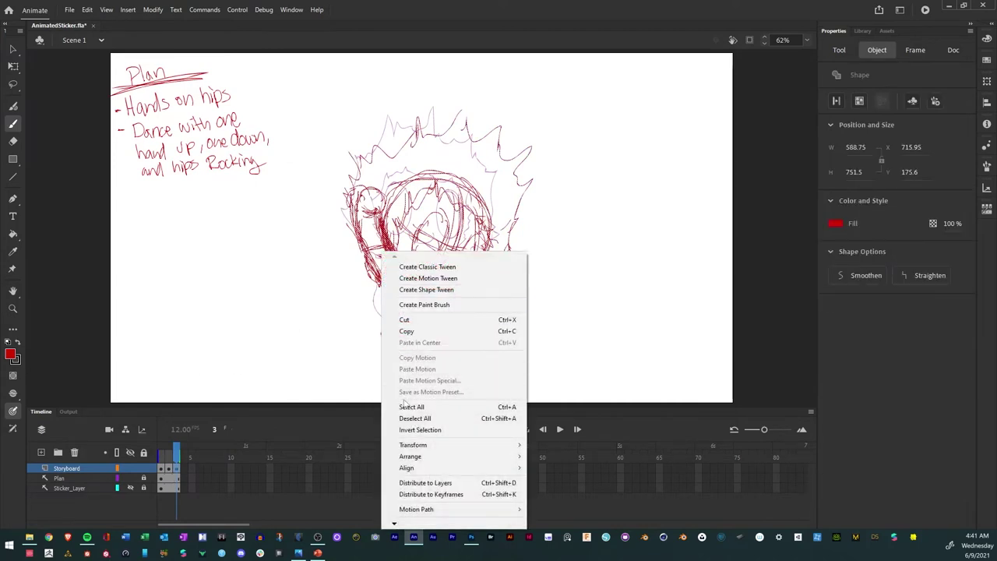
{"action": "mouse_move", "coordinate": [430, 468]}
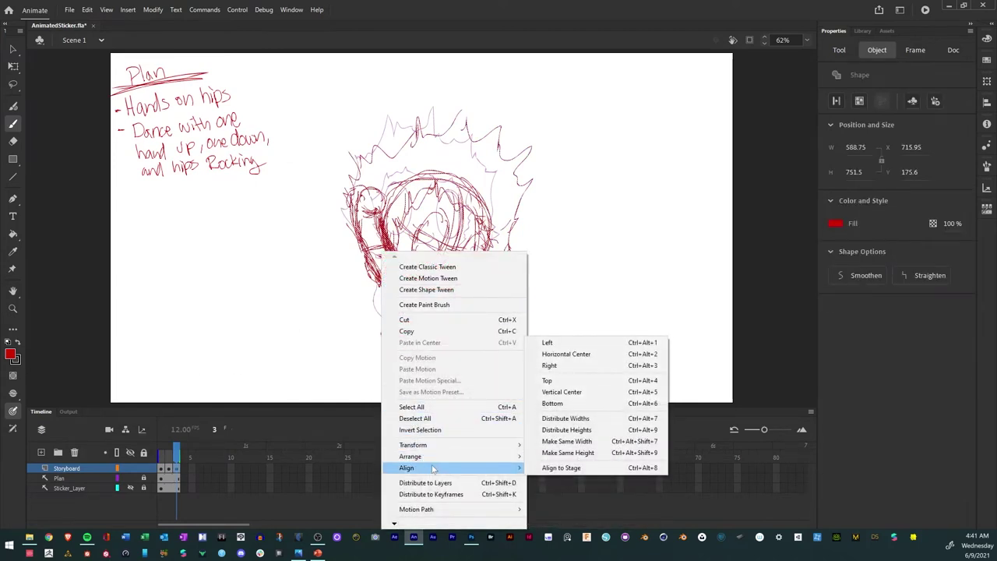
{"action": "mouse_move", "coordinate": [455, 450]}
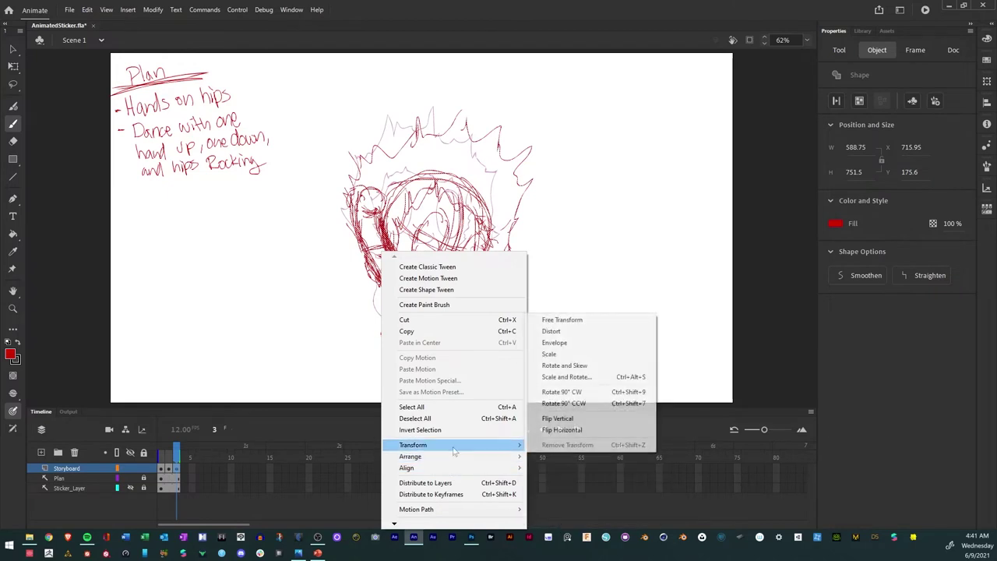
{"action": "left_click", "coordinate": [588, 429]}
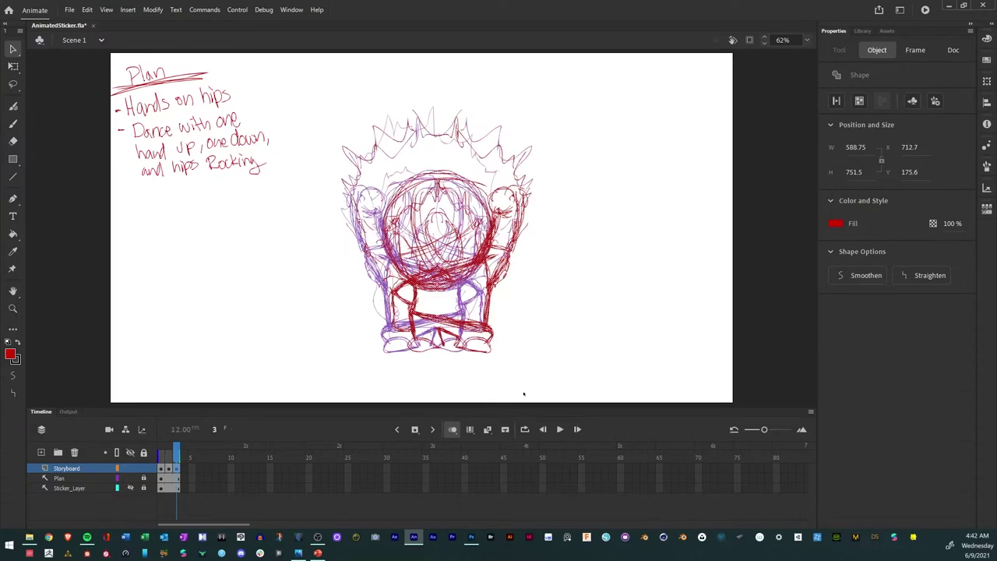
{"action": "key", "text": "Left"}
{"action": "key", "text": "Left"}
{"action": "key", "text": "Left"}
{"action": "key", "text": "Left"}
{"action": "key", "text": "Left"}
{"action": "key", "text": "Left"}
{"action": "key", "text": "Left"}
{"action": "key", "text": "Left"}
{"action": "key", "text": "Left"}
{"action": "key", "text": "Left"}
{"action": "key", "text": "Left"}
{"action": "key", "text": "Left"}
{"action": "key", "text": "Left"}
{"action": "key", "text": "Left"}
{"action": "key", "text": "Left"}
{"action": "key", "text": "Left"}
{"action": "key", "text": "Left"}
{"action": "key", "text": "Left"}
{"action": "key", "text": "Left"}
{"action": "key", "text": "Left"}
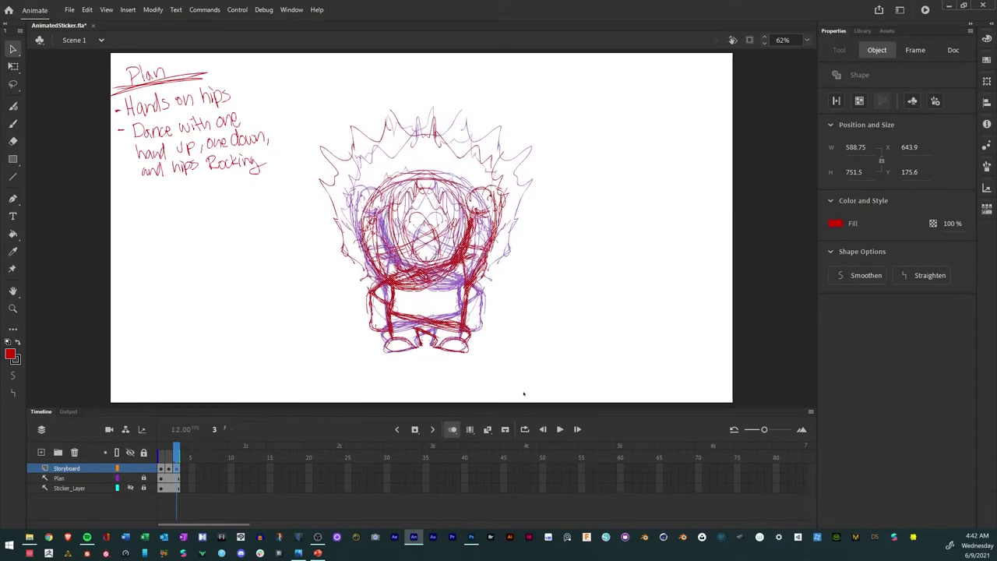
{"action": "key", "text": "Left"}
{"action": "key", "text": "Left"}
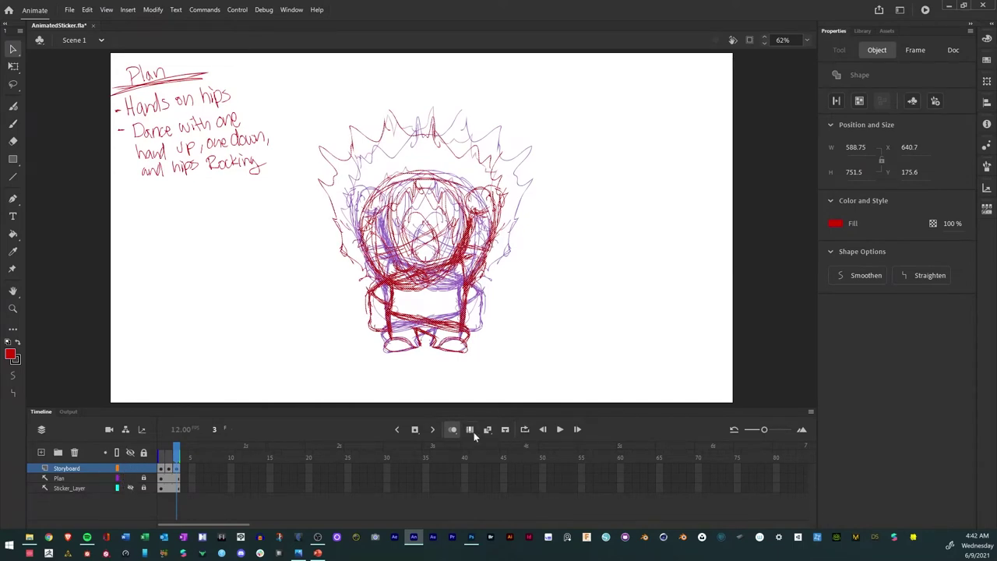
Turn off onion skinning, scrub across frames 1–3, then return to the clean frame-1 drawing.
{"action": "left_click", "coordinate": [453, 429]}
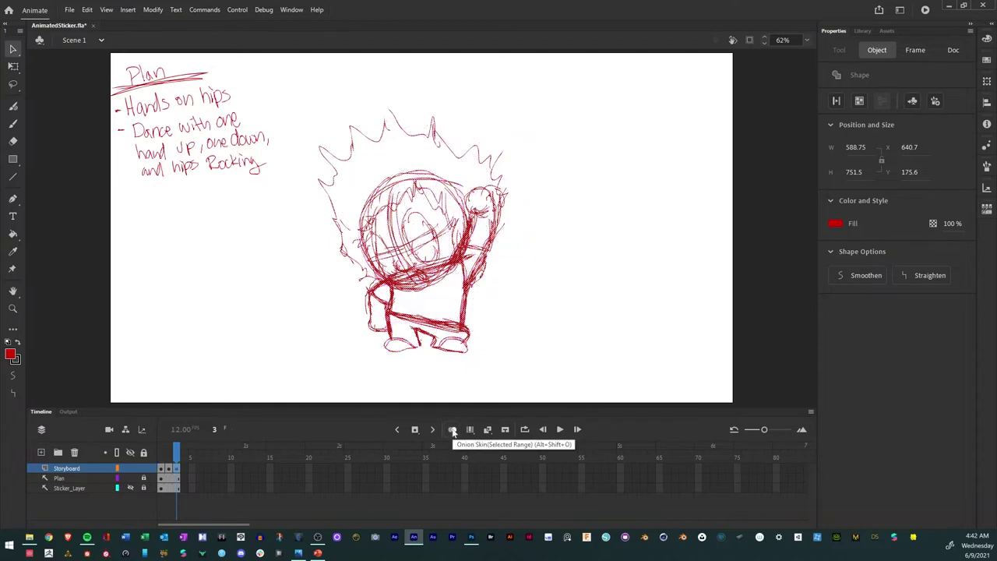
{"action": "left_click", "coordinate": [169, 450]}
{"action": "left_click_drag", "start_coordinate": [169, 449], "coordinate": [169, 450]}
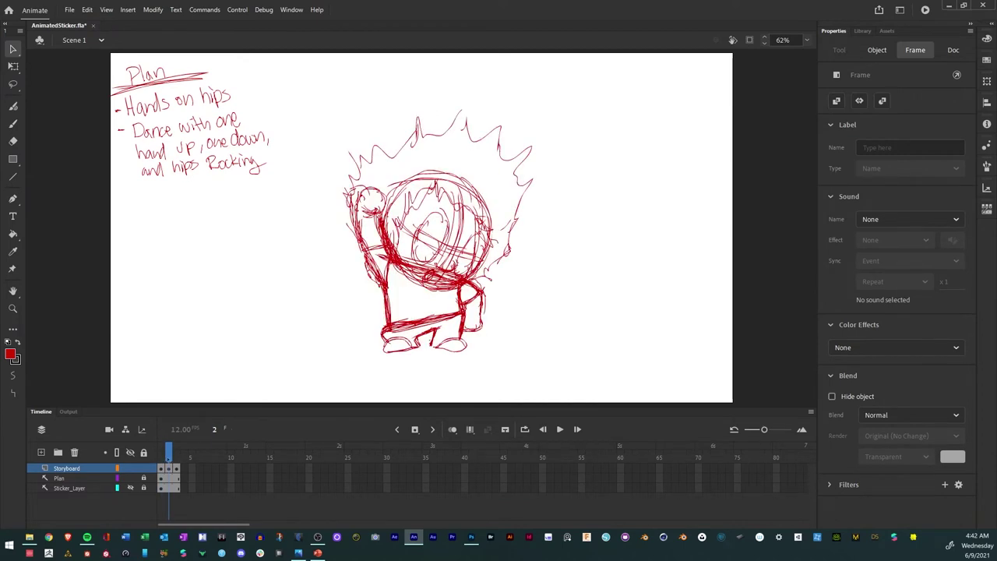
{"action": "left_click_drag", "start_coordinate": [169, 450], "coordinate": [162, 450]}
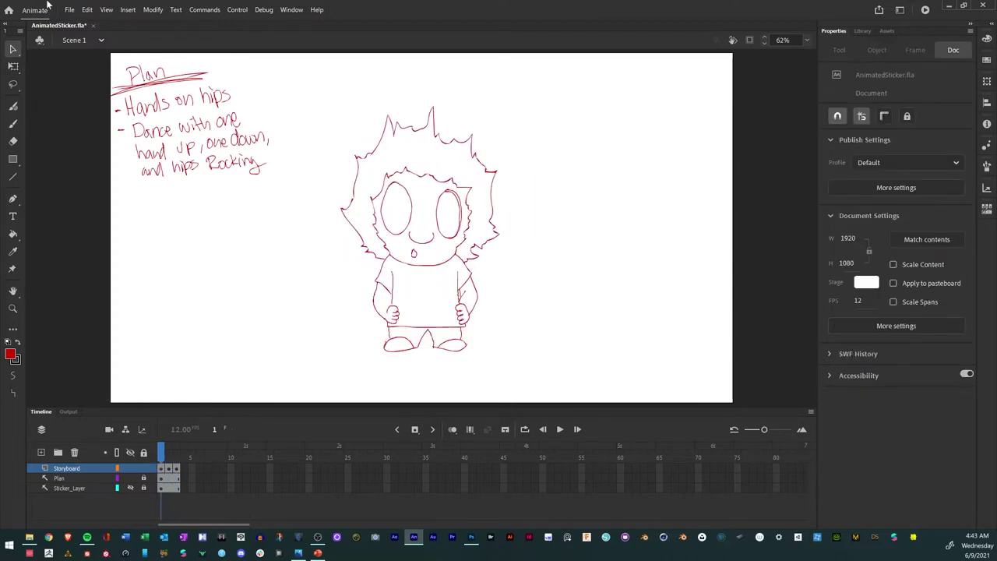
{"action": "left_click", "coordinate": [68, 9]}
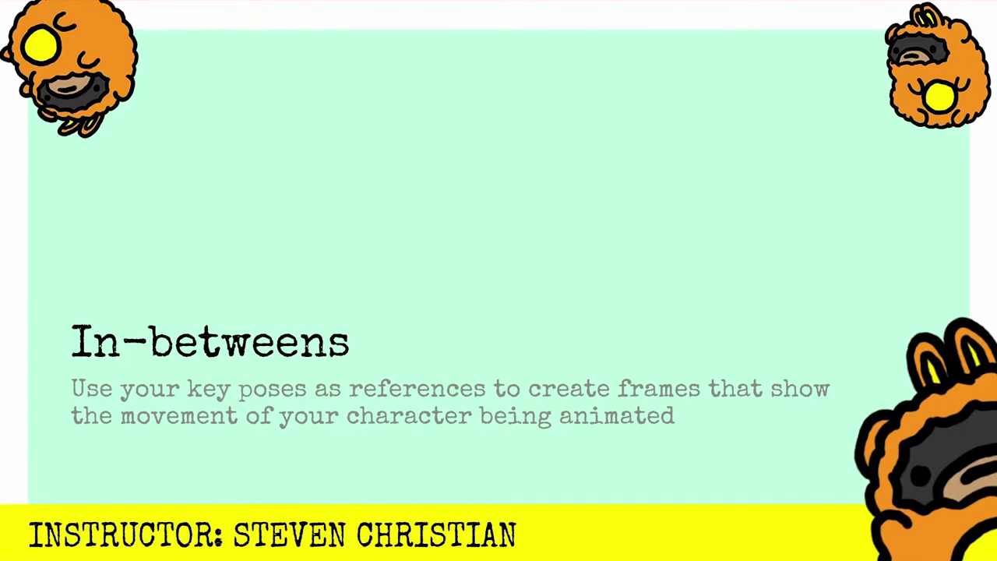
Copy the selected Storyboard frame into frame 4 and check the pasted drawing.
{"action": "right_click", "coordinate": [165, 469]}
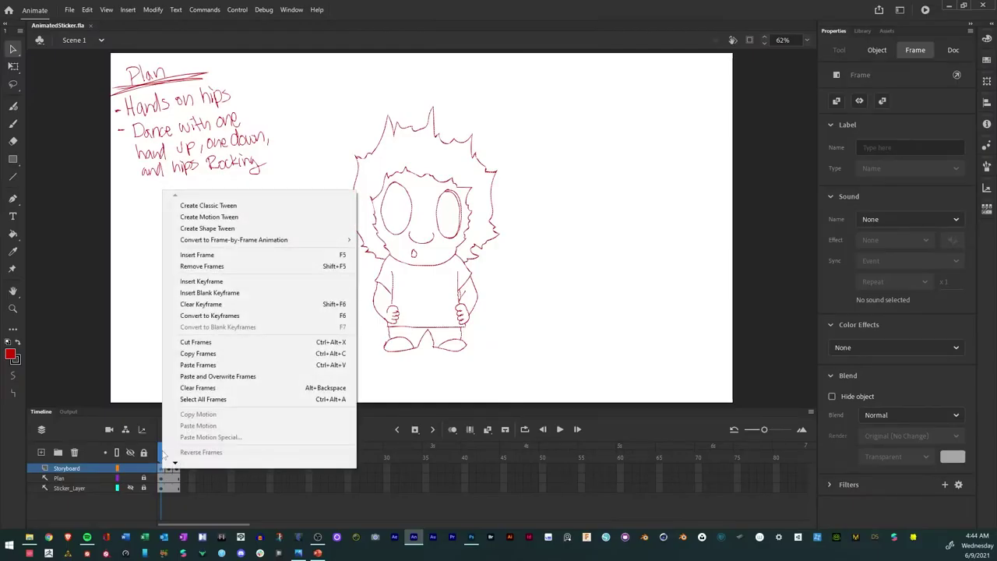
{"action": "left_click", "coordinate": [181, 354]}
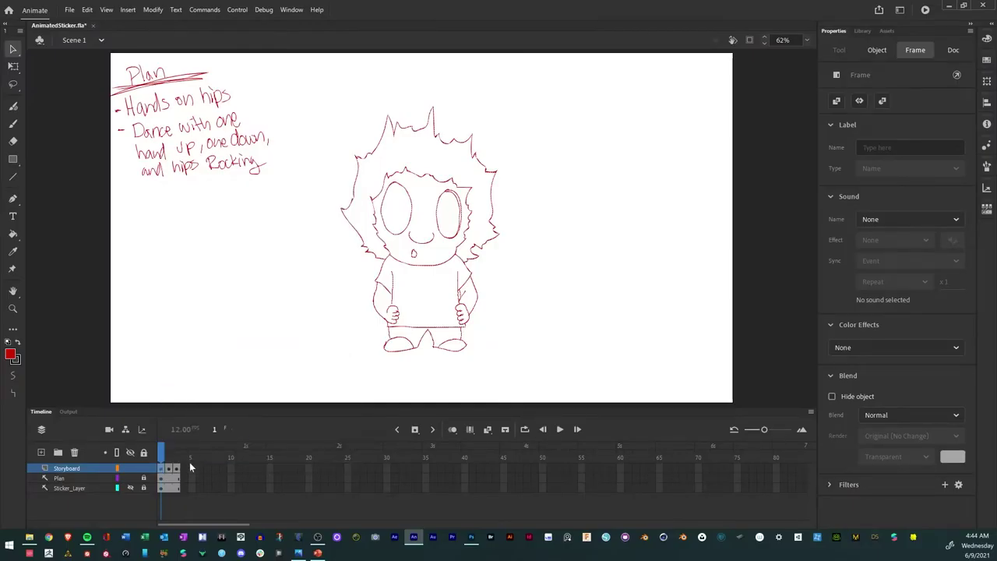
{"action": "left_click", "coordinate": [179, 468]}
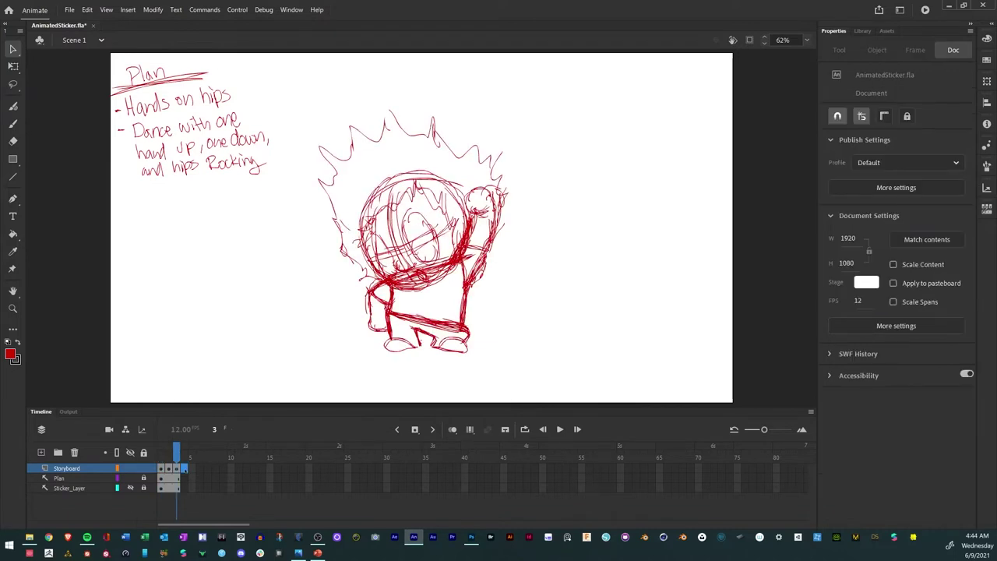
{"action": "right_click", "coordinate": [187, 471]}
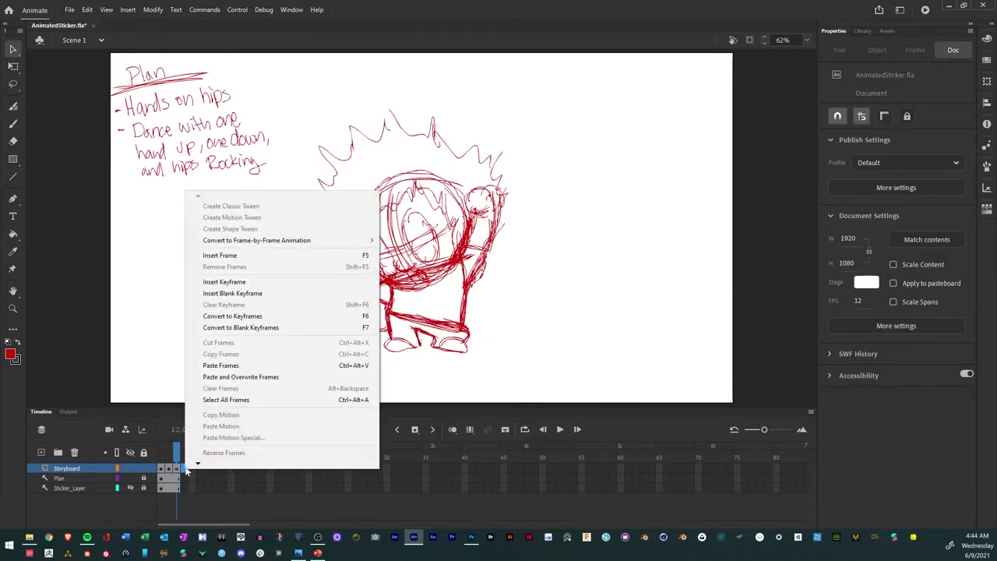
{"action": "left_click", "coordinate": [209, 366]}
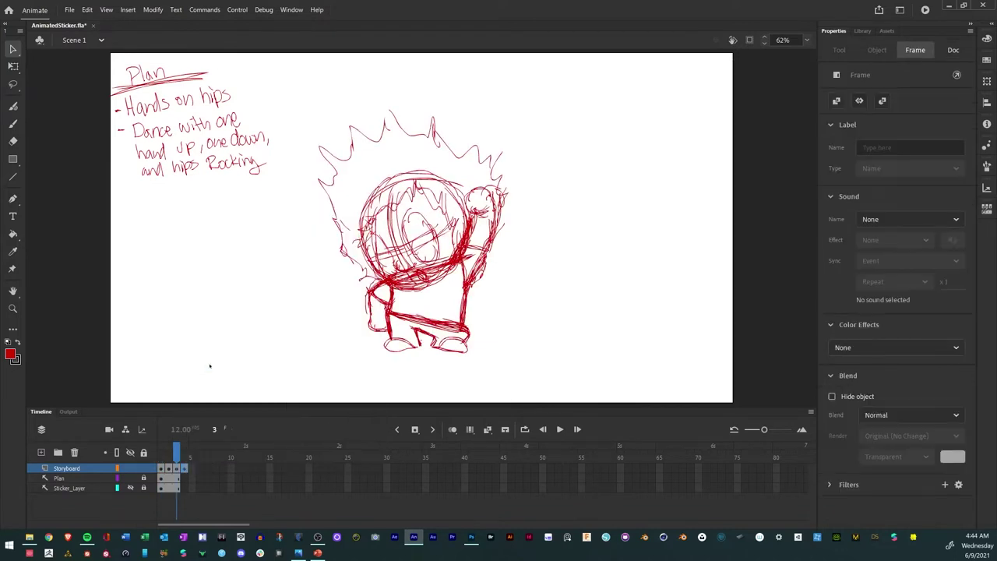
{"action": "left_click", "coordinate": [184, 452]}
{"action": "left_click_drag", "start_coordinate": [184, 452], "coordinate": [162, 452]}
{"action": "left_click", "coordinate": [193, 473]}
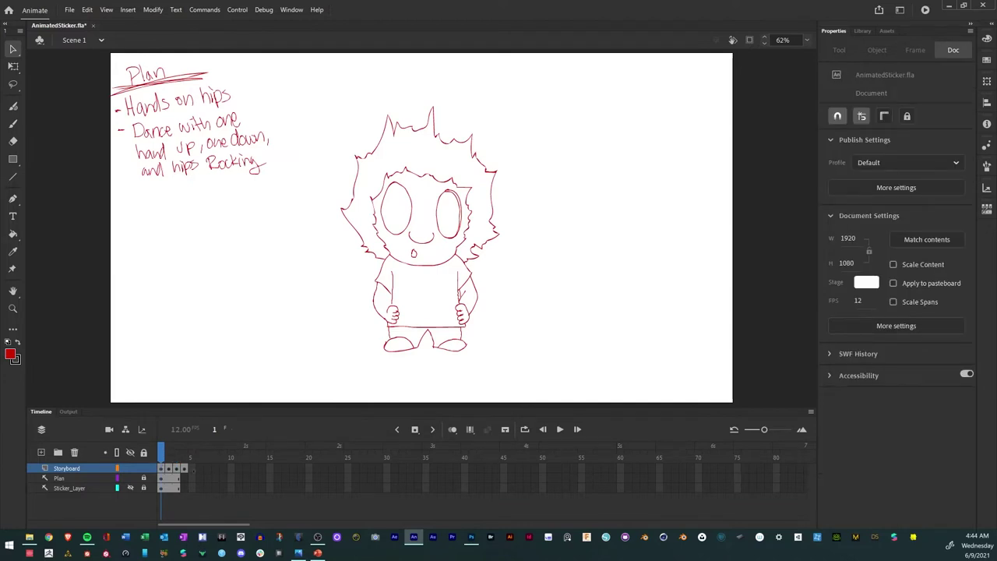
Flip between the rough and clean frames, then bring up the stroke colour swatches.
{"action": "left_click", "coordinate": [184, 454]}
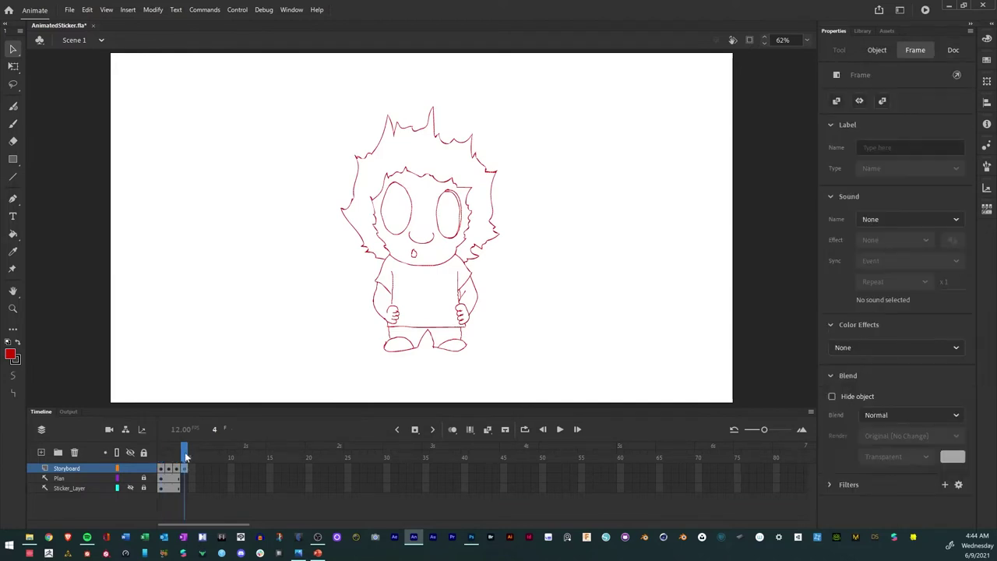
{"action": "key", "text": "comma"}
{"action": "key", "text": "comma"}
{"action": "key", "text": "comma"}
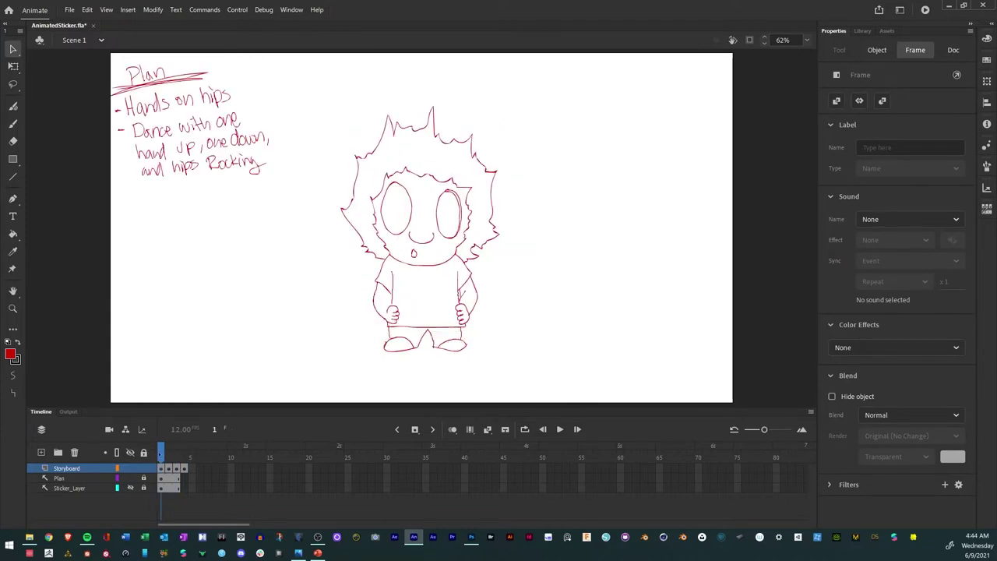
{"action": "key", "text": "period"}
{"action": "key", "text": "period"}
{"action": "key", "text": "period"}
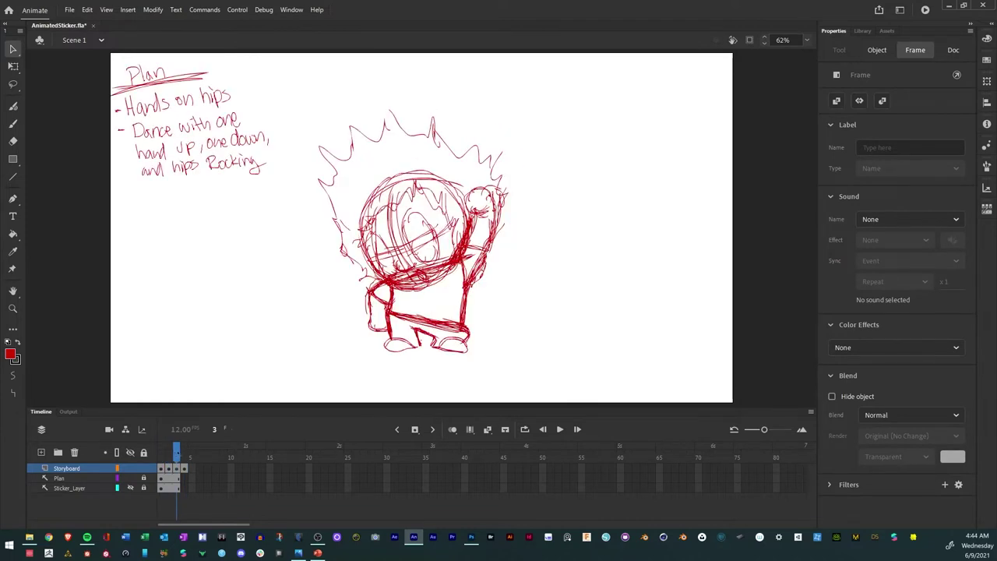
{"action": "key", "text": "comma"}
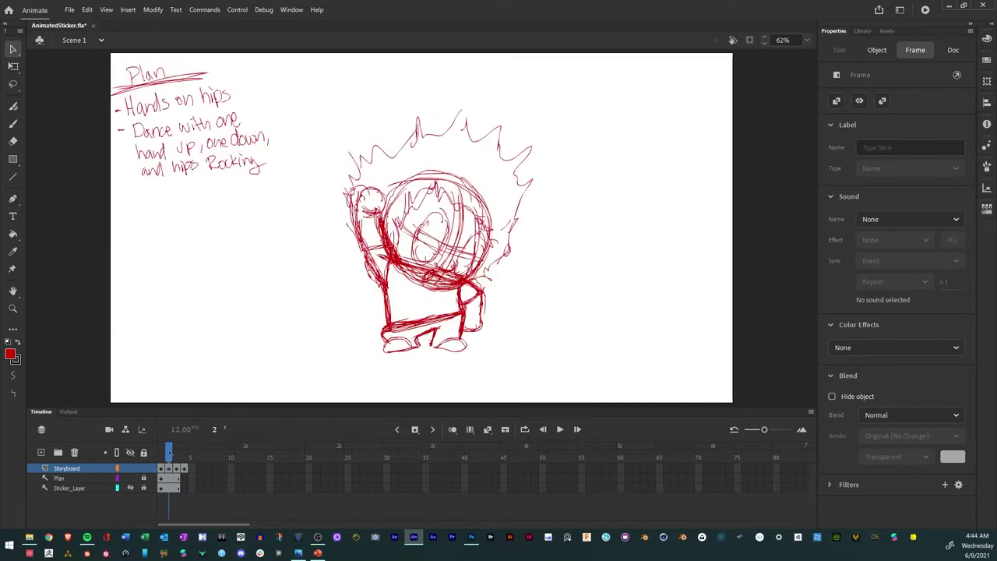
{"action": "key", "text": "comma"}
{"action": "key", "text": "period"}
{"action": "key", "text": "period"}
{"action": "key", "text": "comma"}
{"action": "key", "text": "comma"}
{"action": "key", "text": "comma"}
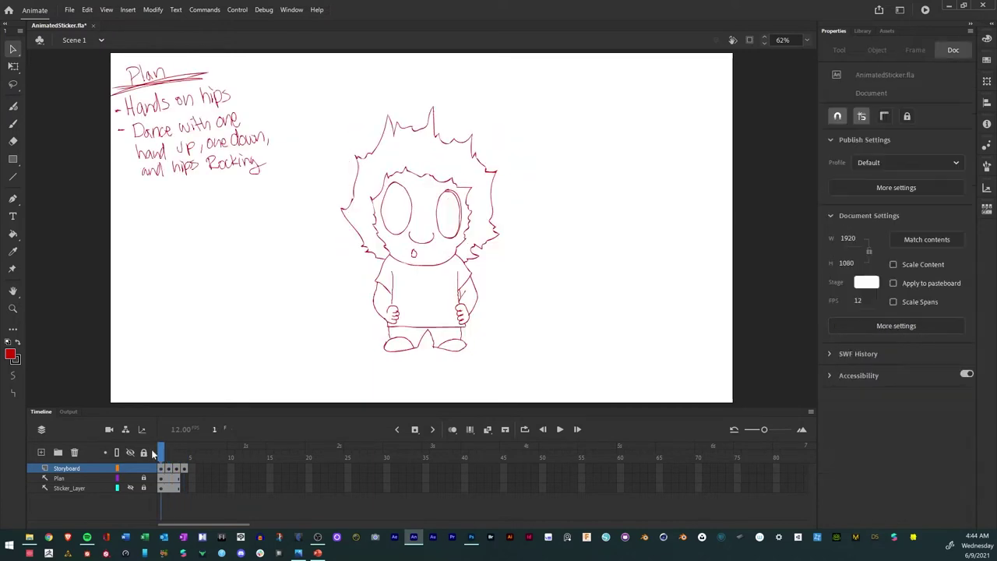
{"action": "left_click", "coordinate": [11, 355]}
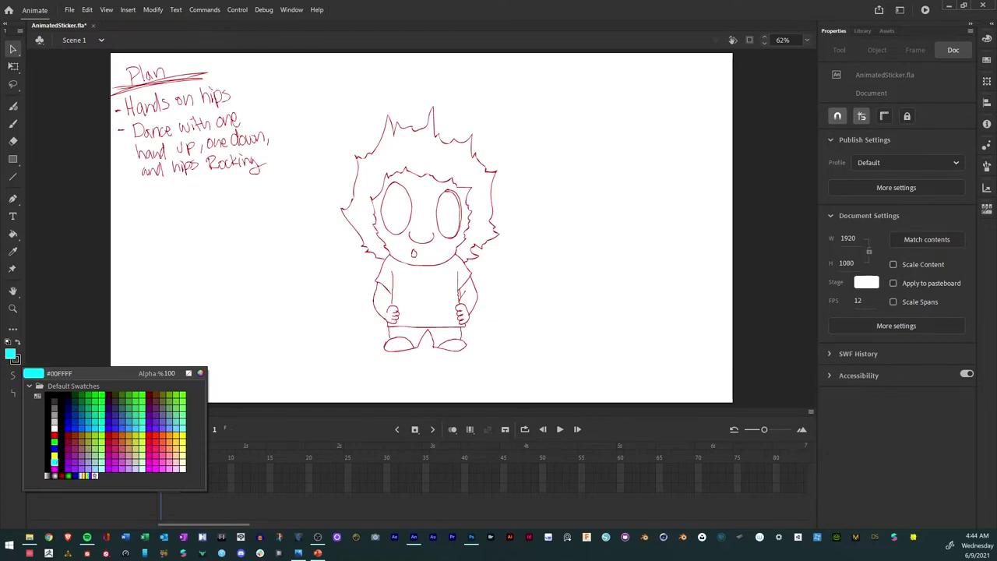
Choose cyan for the Classic Brush, draw a test loop, then undo it.
{"action": "left_click", "coordinate": [54, 459]}
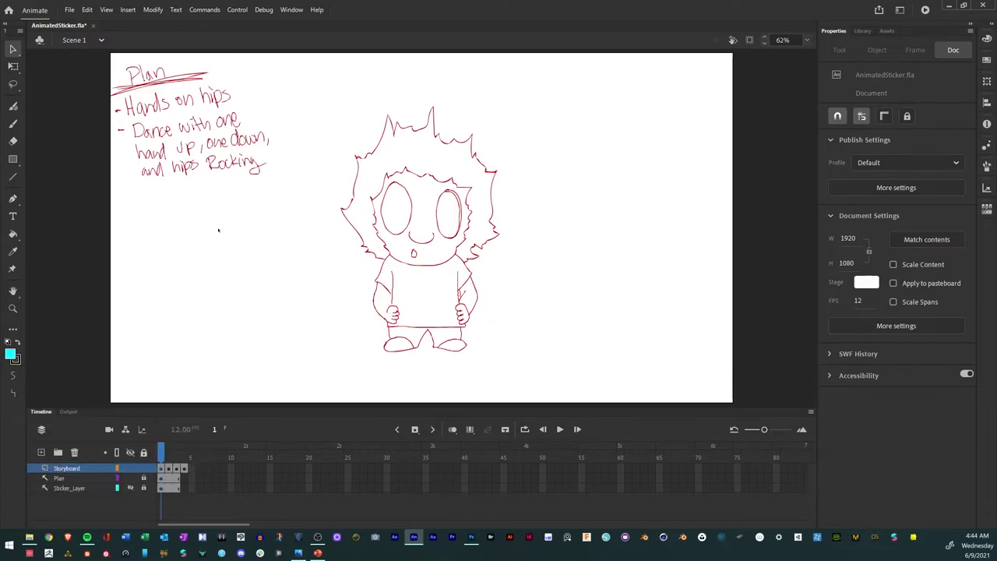
{"action": "key", "text": "b"}
{"action": "mouse_move", "coordinate": [241, 268]}
{"action": "left_mouse_down"}
{"action": "mouse_move", "coordinate": [226, 302]}
{"action": "mouse_move", "coordinate": [198, 299]}
{"action": "mouse_move", "coordinate": [239, 309]}
{"action": "left_mouse_up"}
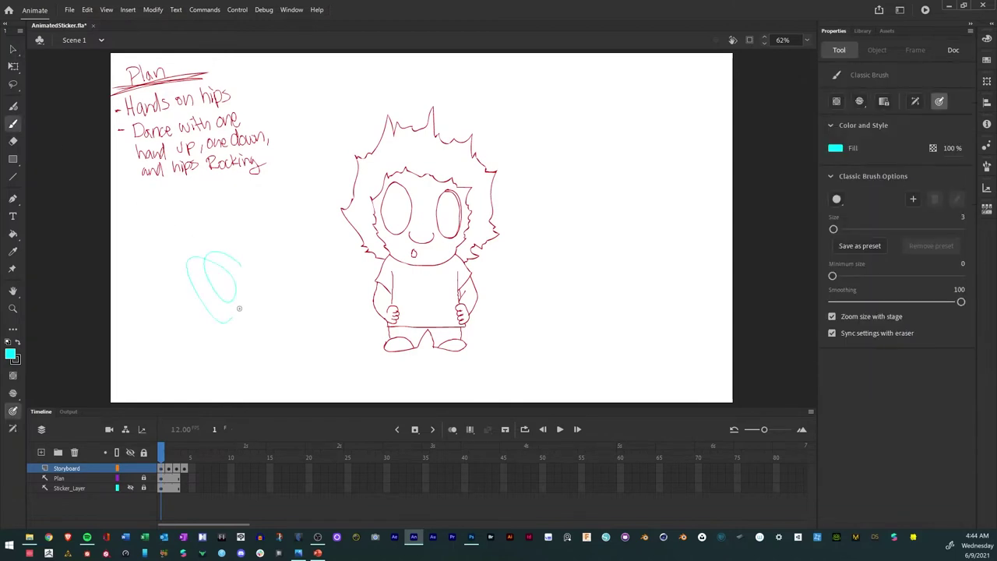
{"action": "key", "text": "ctrl+z"}
Click back and forth among frames 1, 2, 3 and 5 to check the poses.
{"action": "left_click", "coordinate": [167, 468]}
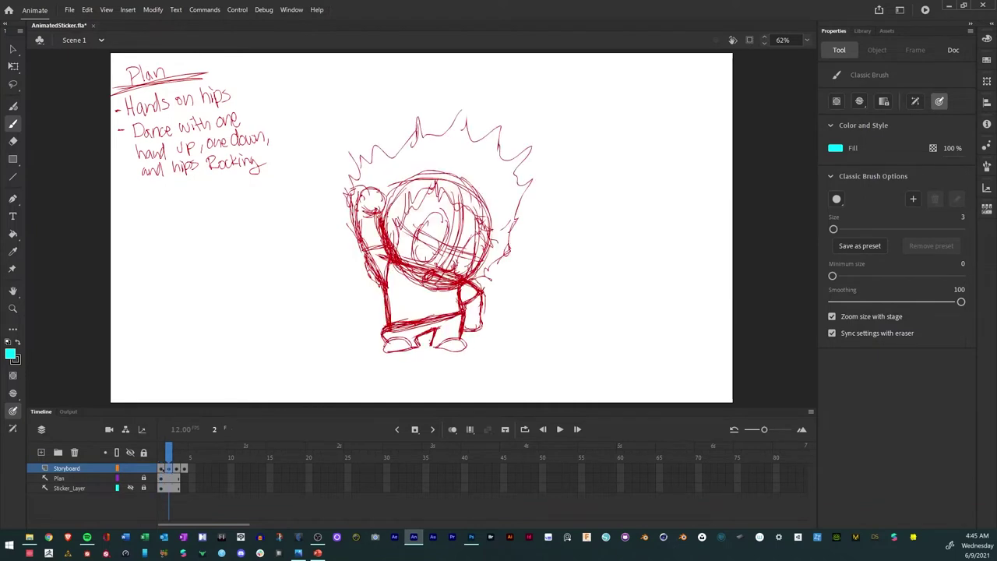
{"action": "left_click", "coordinate": [161, 469]}
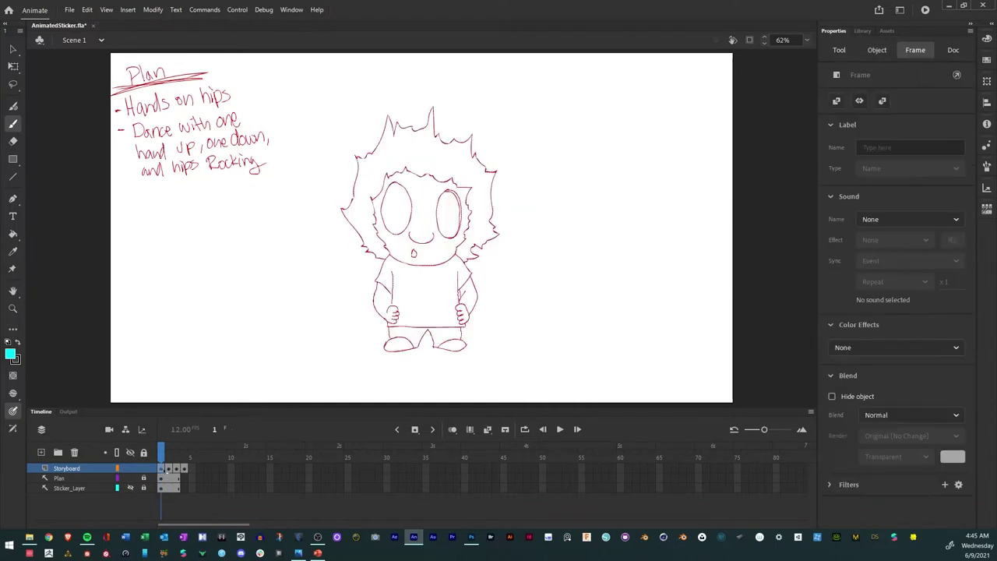
{"action": "left_click", "coordinate": [168, 468]}
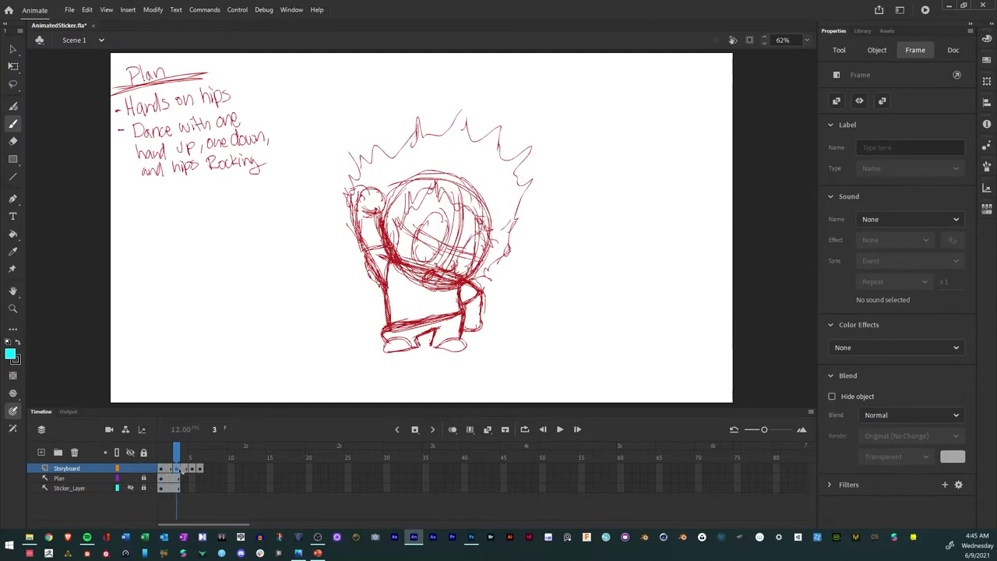
{"action": "left_click", "coordinate": [176, 468]}
{"action": "left_click", "coordinate": [192, 468]}
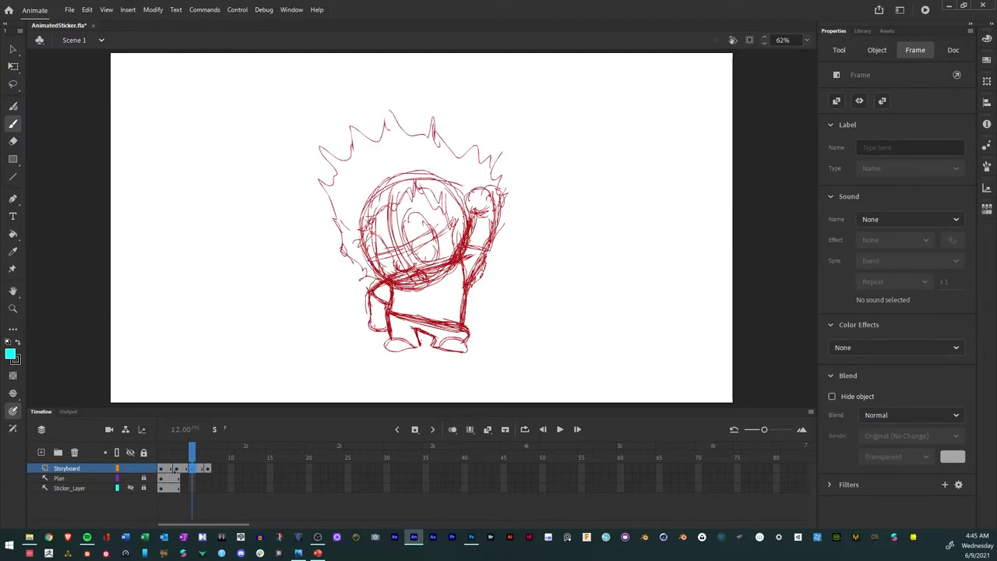
{"action": "left_click", "coordinate": [168, 468]}
Step through frames 1–6, return to frame 2 and turn onion skinning on.
{"action": "left_click", "coordinate": [162, 469]}
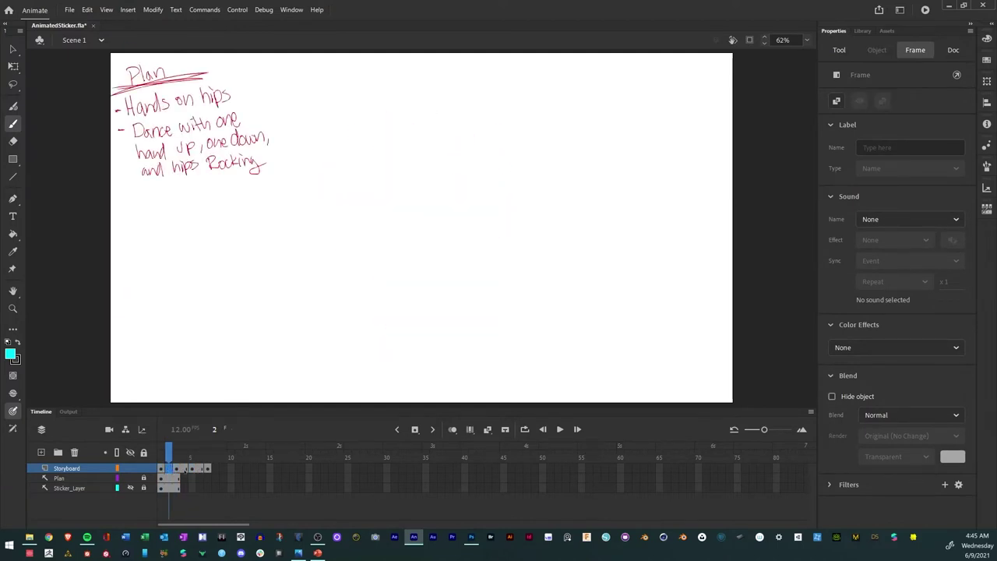
{"action": "left_click", "coordinate": [176, 468]}
{"action": "left_click", "coordinate": [184, 469]}
{"action": "left_click", "coordinate": [192, 468]}
{"action": "left_click", "coordinate": [199, 468]}
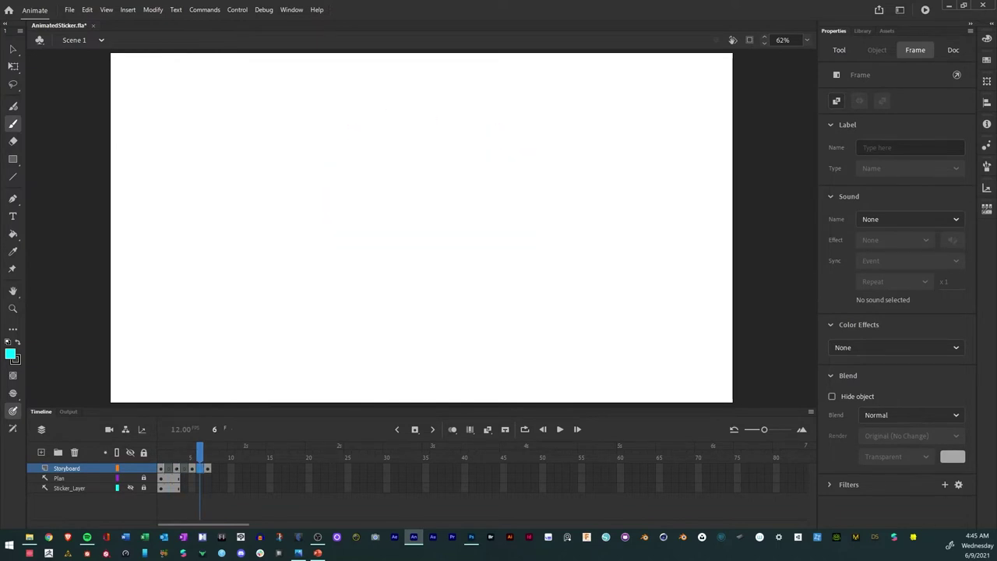
{"action": "left_click", "coordinate": [168, 468]}
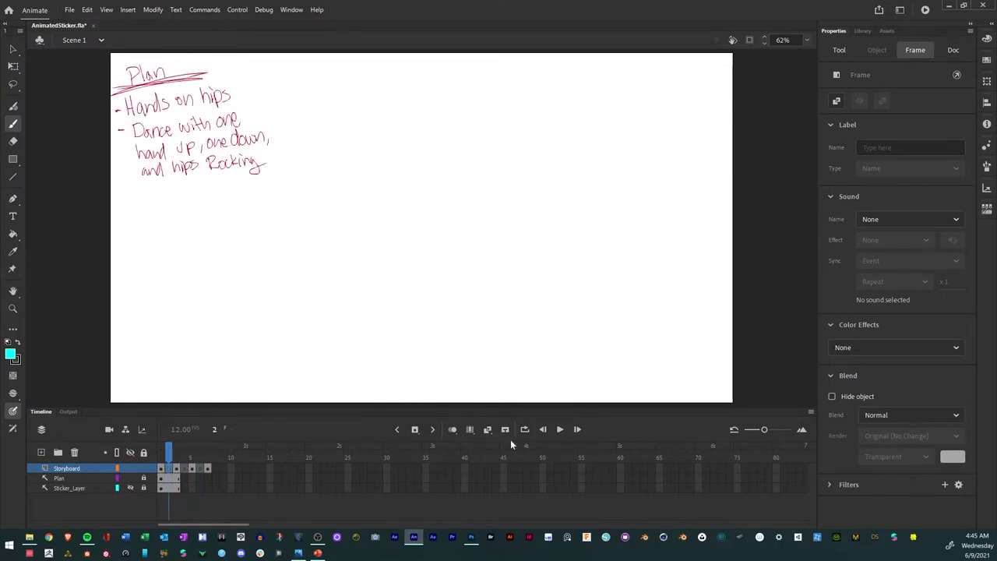
{"action": "left_click", "coordinate": [452, 431]}
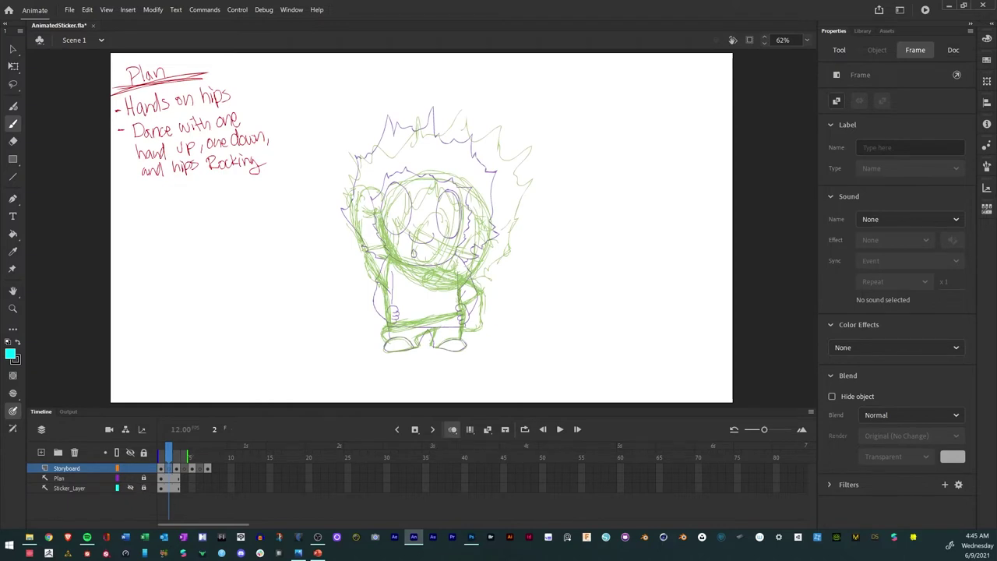
Limit the onion-skin range to end at frame 3, enlarge the stage and zoom in.
{"action": "left_click_drag", "start_coordinate": [188, 450], "coordinate": [180, 450]}
{"action": "left_click_drag", "start_coordinate": [449, 406], "coordinate": [458, 431]}
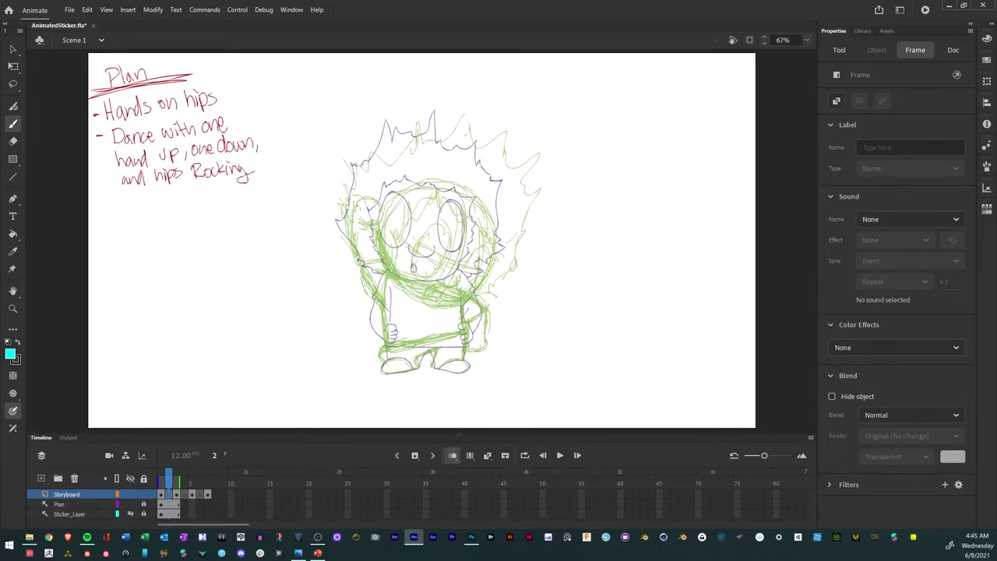
{"action": "key", "text": "ctrl+equal"}
{"action": "key", "text": "ctrl+minus"}
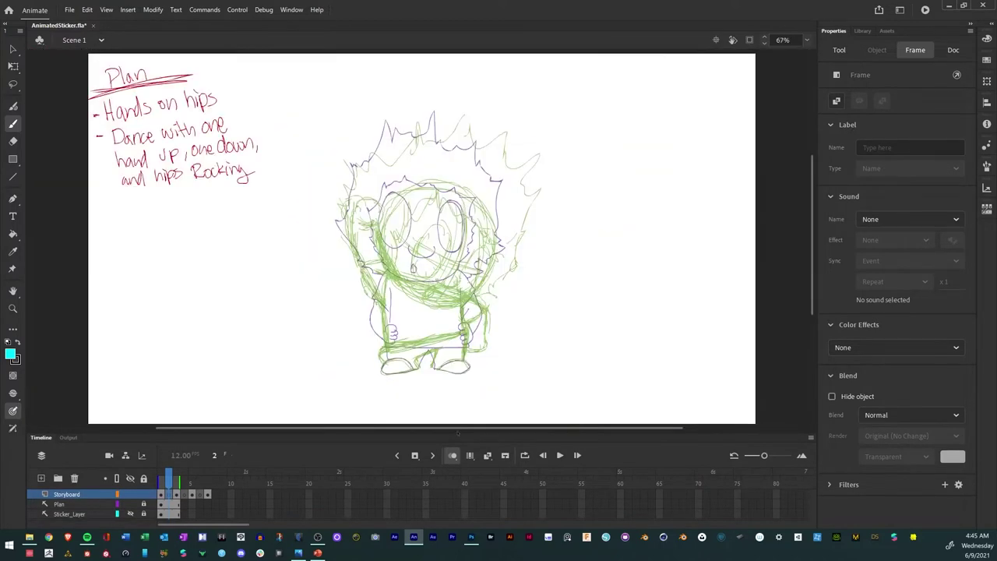
{"action": "key", "text": "ctrl+equal"}
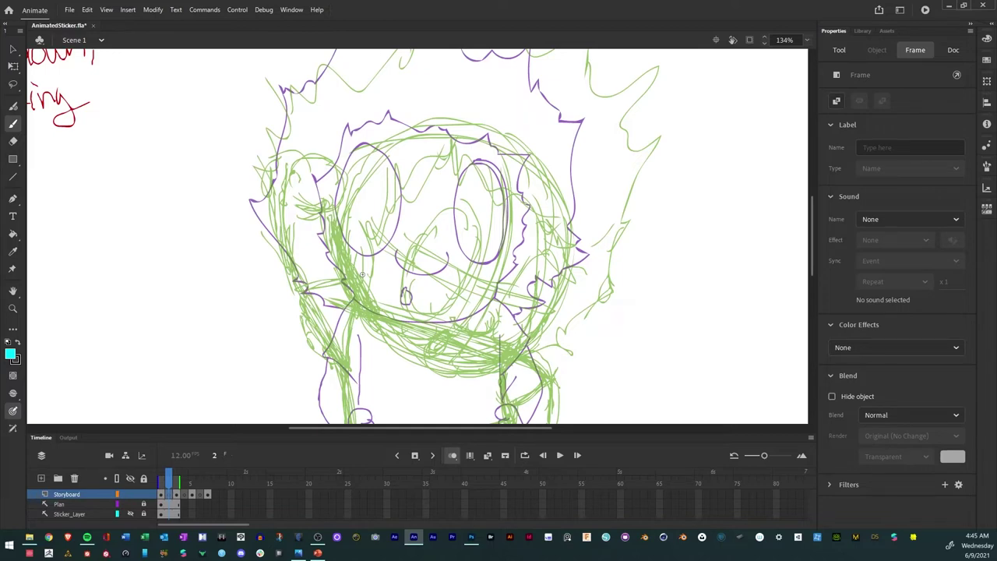
Move the onion-skin start marker and step between frames to compare poses.
{"action": "key", "text": "comma"}
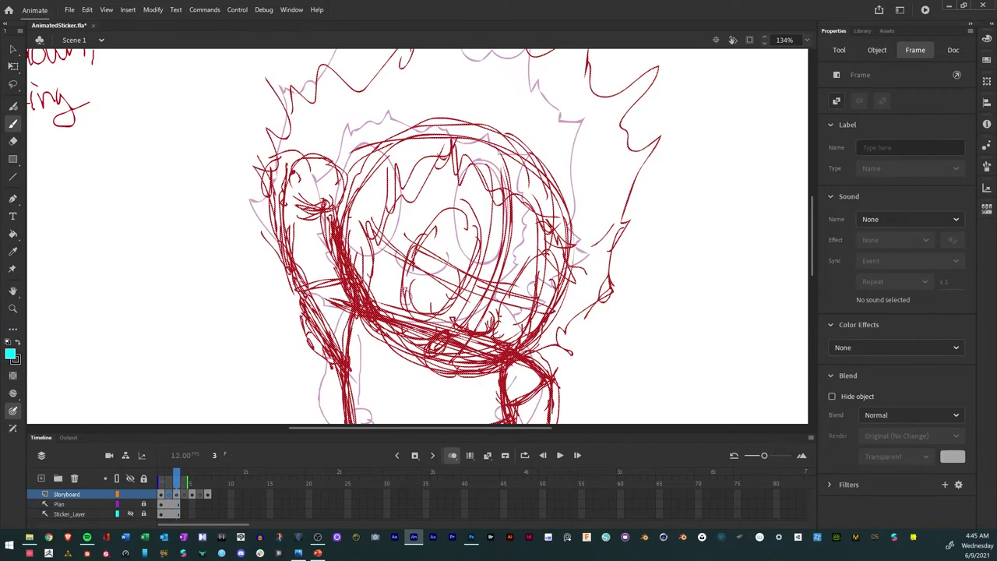
{"action": "left_click_drag", "start_coordinate": [160, 479], "coordinate": [168, 479]}
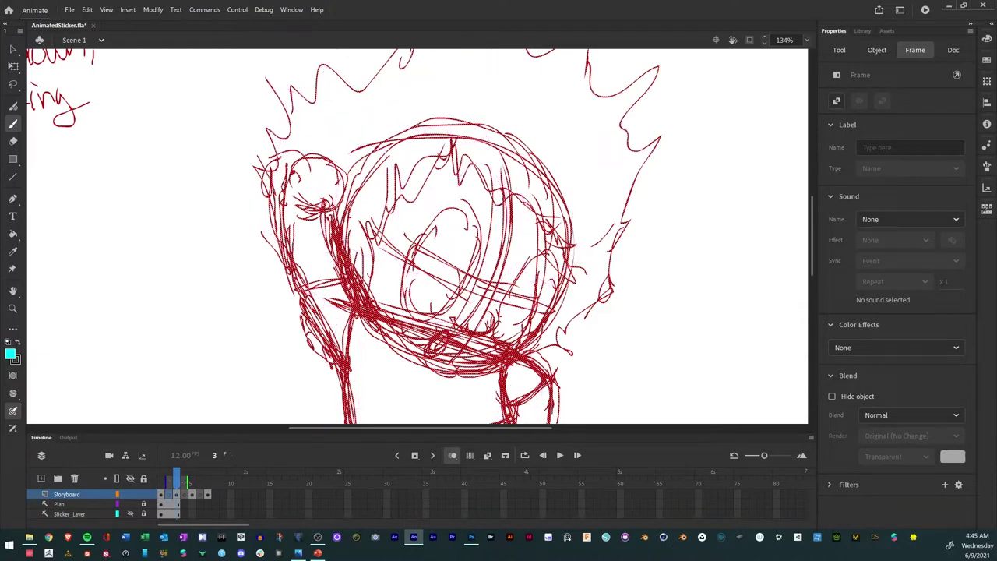
{"action": "left_click", "coordinate": [186, 477]}
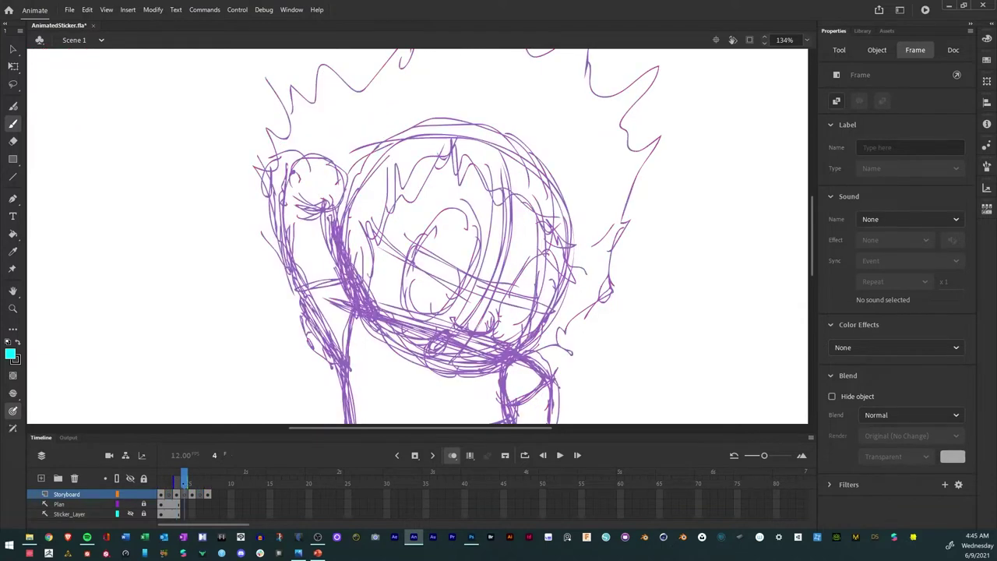
{"action": "left_click_drag", "start_coordinate": [185, 477], "coordinate": [178, 477]}
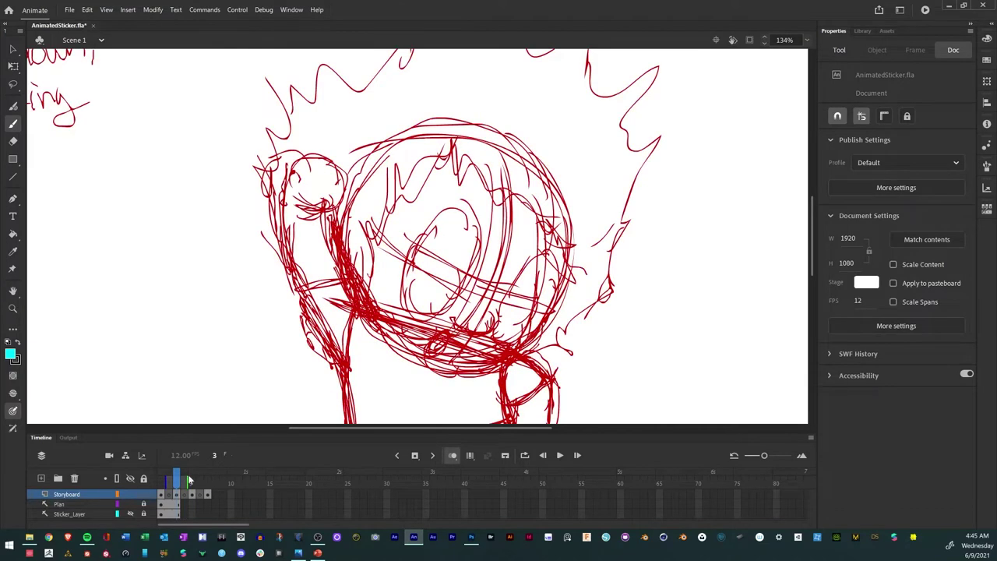
{"action": "key", "text": "period"}
{"action": "key", "text": "period"}
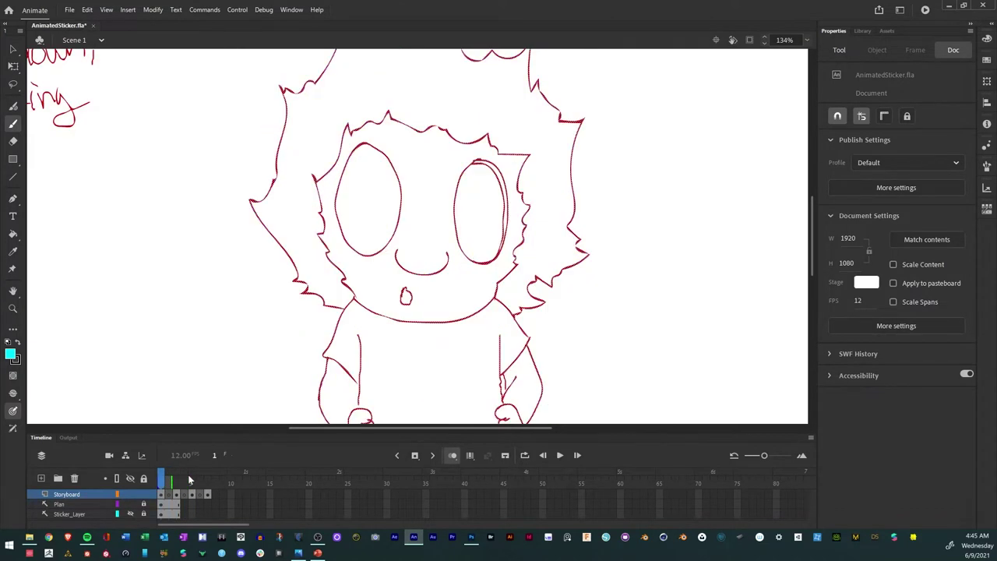
{"action": "key", "text": "comma"}
{"action": "key", "text": "comma"}
{"action": "key", "text": "comma"}
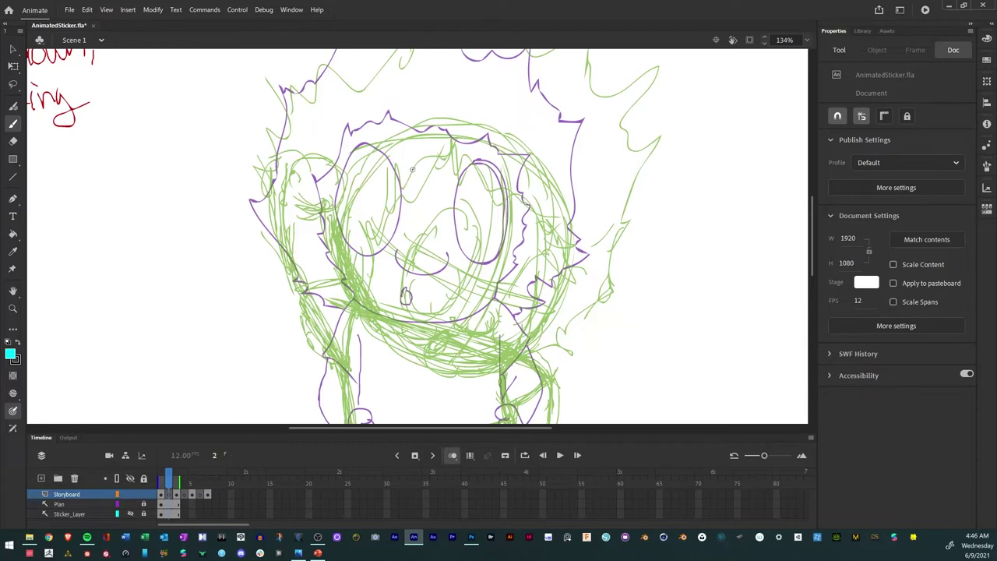
Trace both eyes in cyan, then add the lower-face line and the curved right side of the face.
{"action": "mouse_move", "coordinate": [387, 178]}
{"action": "left_mouse_down"}
{"action": "mouse_move", "coordinate": [368, 221]}
{"action": "mouse_move", "coordinate": [368, 271]}
{"action": "mouse_move", "coordinate": [383, 292]}
{"action": "mouse_move", "coordinate": [405, 293]}
{"action": "mouse_move", "coordinate": [432, 277]}
{"action": "mouse_move", "coordinate": [450, 227]}
{"action": "mouse_move", "coordinate": [448, 187]}
{"action": "mouse_move", "coordinate": [433, 168]}
{"action": "mouse_move", "coordinate": [399, 167]}
{"action": "left_mouse_up"}
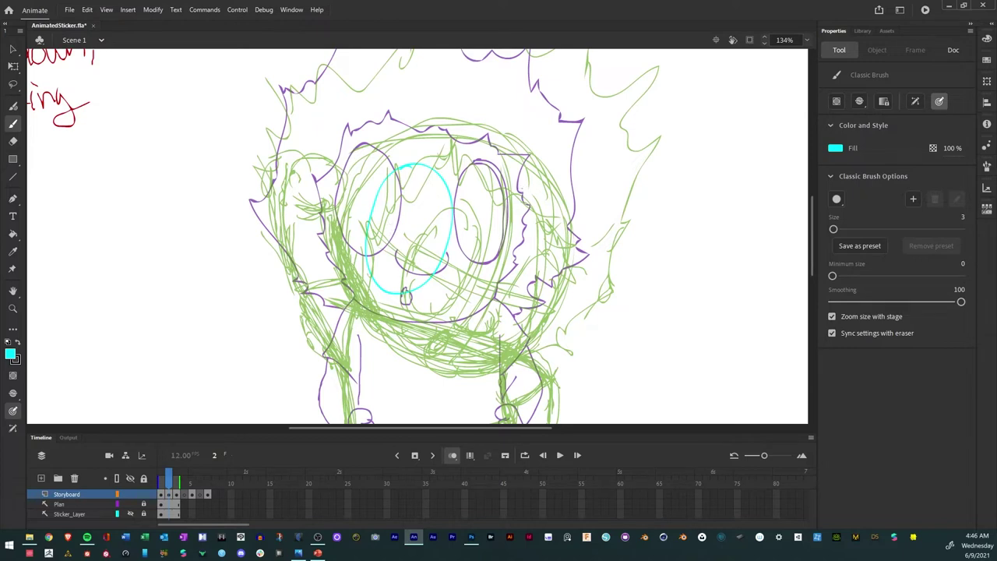
{"action": "mouse_move", "coordinate": [519, 191]}
{"action": "left_mouse_down"}
{"action": "mouse_move", "coordinate": [483, 277]}
{"action": "mouse_move", "coordinate": [505, 306]}
{"action": "mouse_move", "coordinate": [525, 298]}
{"action": "mouse_move", "coordinate": [536, 278]}
{"action": "mouse_move", "coordinate": [545, 222]}
{"action": "mouse_move", "coordinate": [516, 192]}
{"action": "left_mouse_up"}
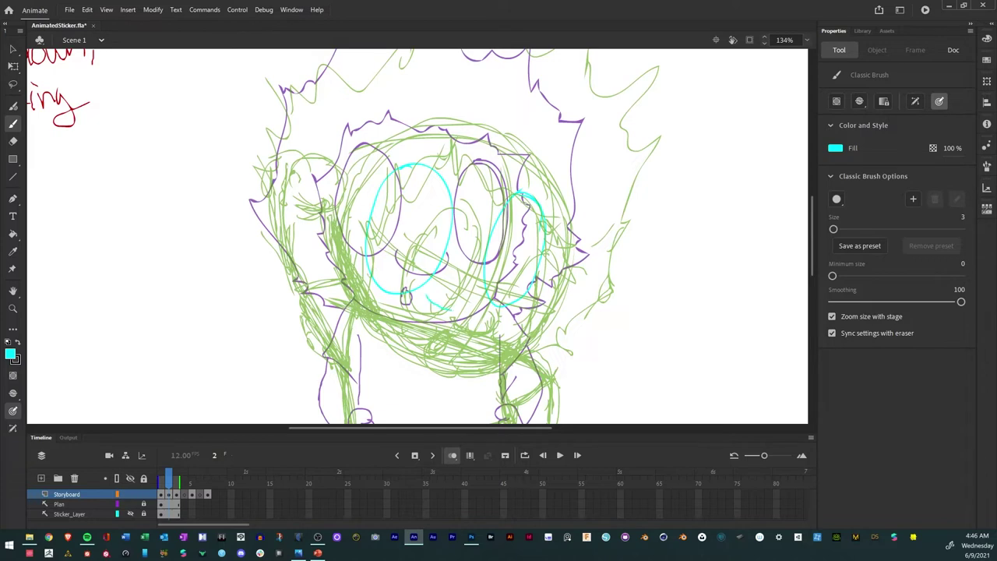
{"action": "left_click_drag", "start_coordinate": [451, 309], "coordinate": [463, 310]}
{"action": "left_click_drag", "start_coordinate": [409, 348], "coordinate": [423, 352]}
{"action": "left_click_drag", "start_coordinate": [358, 306], "coordinate": [449, 355]}
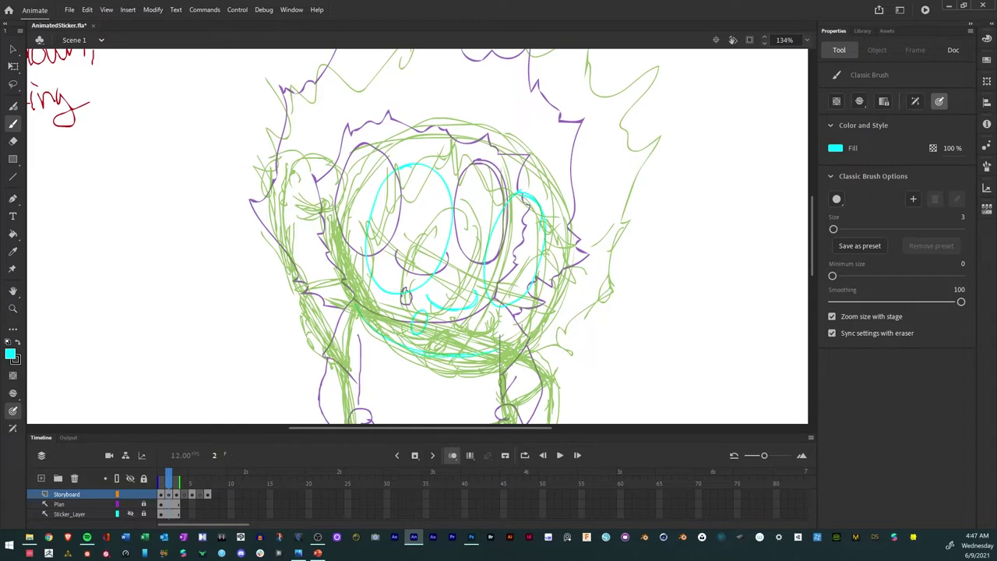
{"action": "mouse_move", "coordinate": [508, 346]}
{"action": "left_mouse_down"}
{"action": "mouse_move", "coordinate": [549, 295]}
{"action": "mouse_move", "coordinate": [563, 258]}
{"action": "mouse_move", "coordinate": [560, 201]}
{"action": "left_mouse_up"}
{"action": "mouse_move", "coordinate": [539, 163]}
{"action": "left_mouse_down"}
{"action": "mouse_move", "coordinate": [558, 255]}
{"action": "mouse_move", "coordinate": [538, 301]}
{"action": "mouse_move", "coordinate": [499, 342]}
{"action": "left_mouse_up"}
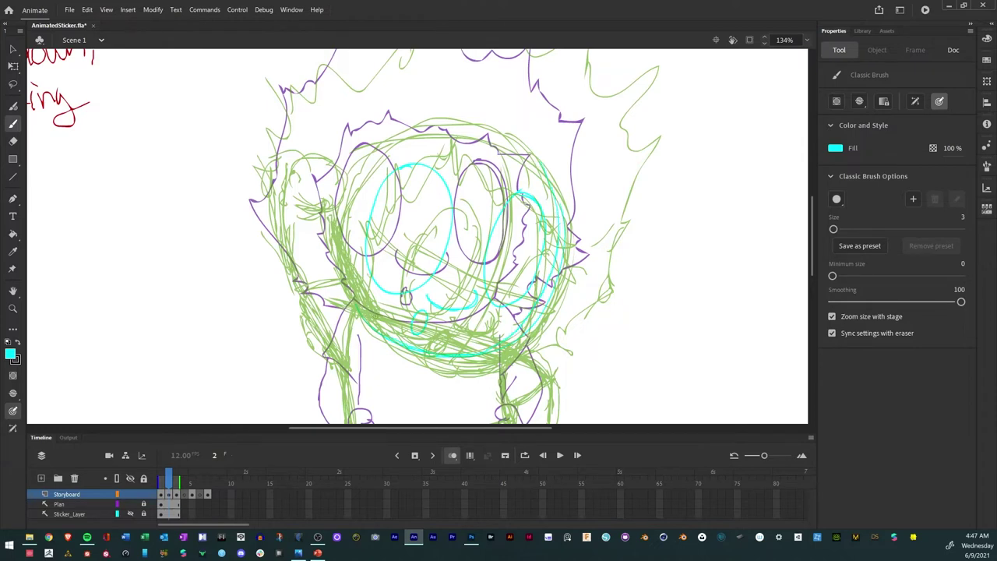
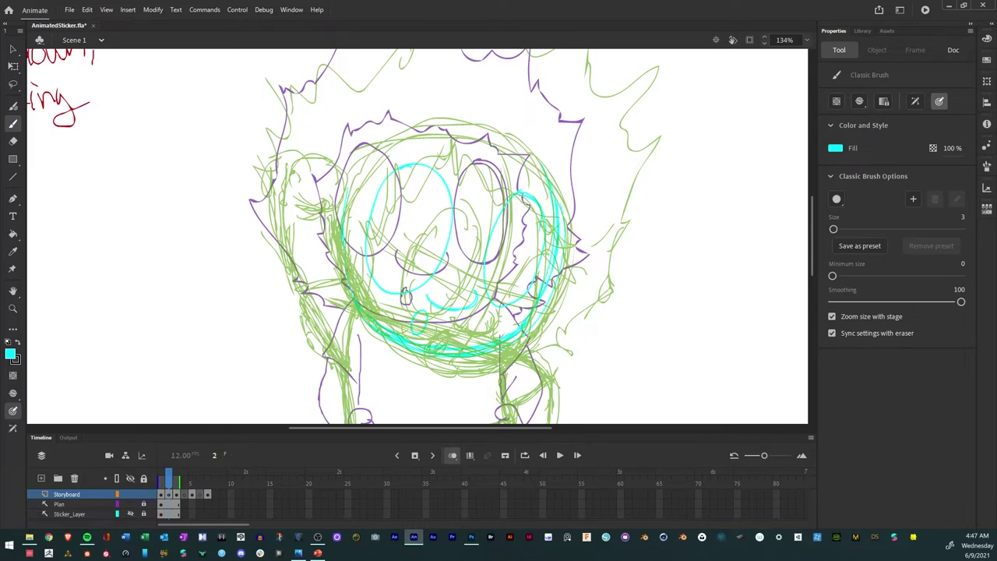
Draw a cyan arc over the top of the head, flipping to frame 3 to compare.
{"action": "mouse_move", "coordinate": [342, 204]}
{"action": "left_mouse_down"}
{"action": "mouse_move", "coordinate": [373, 143]}
{"action": "mouse_move", "coordinate": [421, 129]}
{"action": "mouse_move", "coordinate": [503, 145]}
{"action": "mouse_move", "coordinate": [556, 180]}
{"action": "left_mouse_up"}
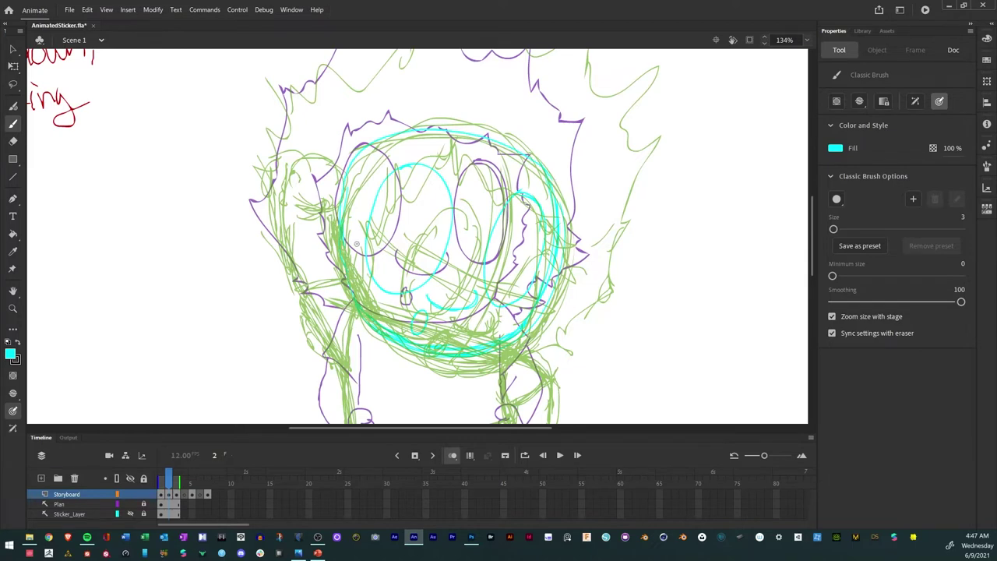
{"action": "left_click", "coordinate": [180, 480]}
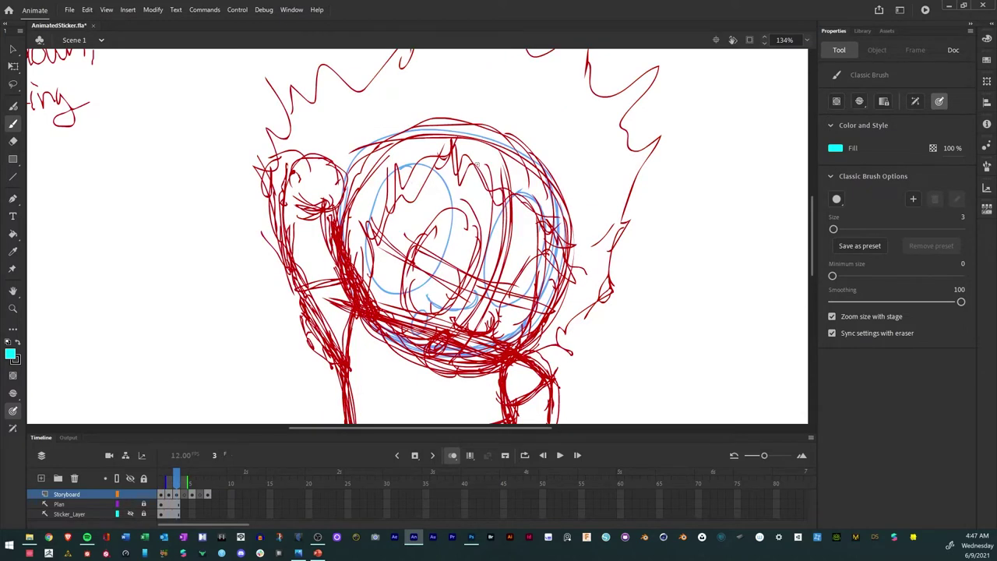
{"action": "key", "text": "comma"}
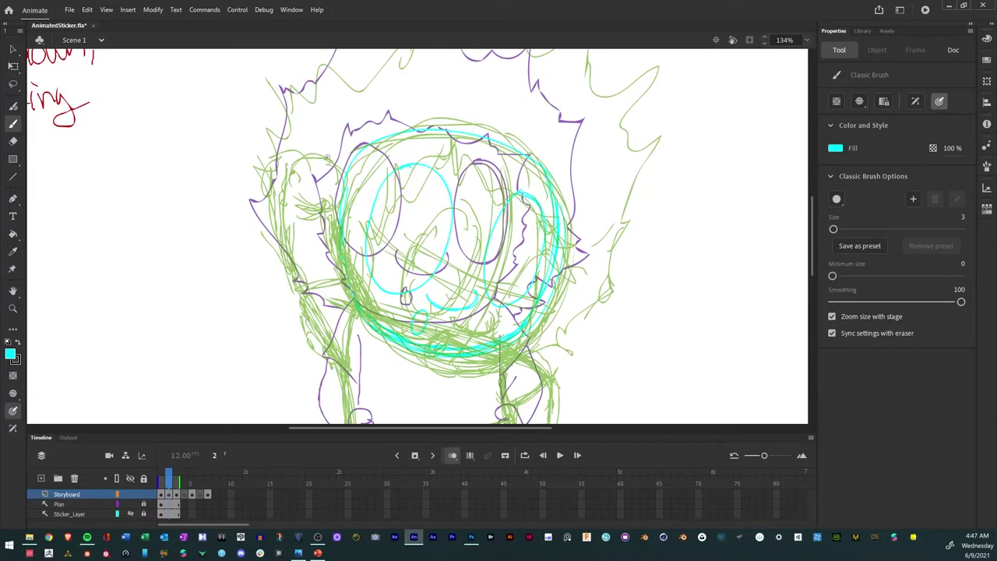
{"action": "key", "text": "period"}
{"action": "key", "text": "comma"}
Trace cyan lines along both sides of the face and the spiky hair outline.
{"action": "mouse_move", "coordinate": [348, 235]}
{"action": "left_mouse_down"}
{"action": "mouse_move", "coordinate": [346, 199]}
{"action": "mouse_move", "coordinate": [406, 144]}
{"action": "mouse_move", "coordinate": [466, 143]}
{"action": "mouse_move", "coordinate": [504, 166]}
{"action": "mouse_move", "coordinate": [547, 211]}
{"action": "mouse_move", "coordinate": [549, 231]}
{"action": "left_mouse_up"}
{"action": "left_click_drag", "start_coordinate": [553, 268], "coordinate": [557, 278]}
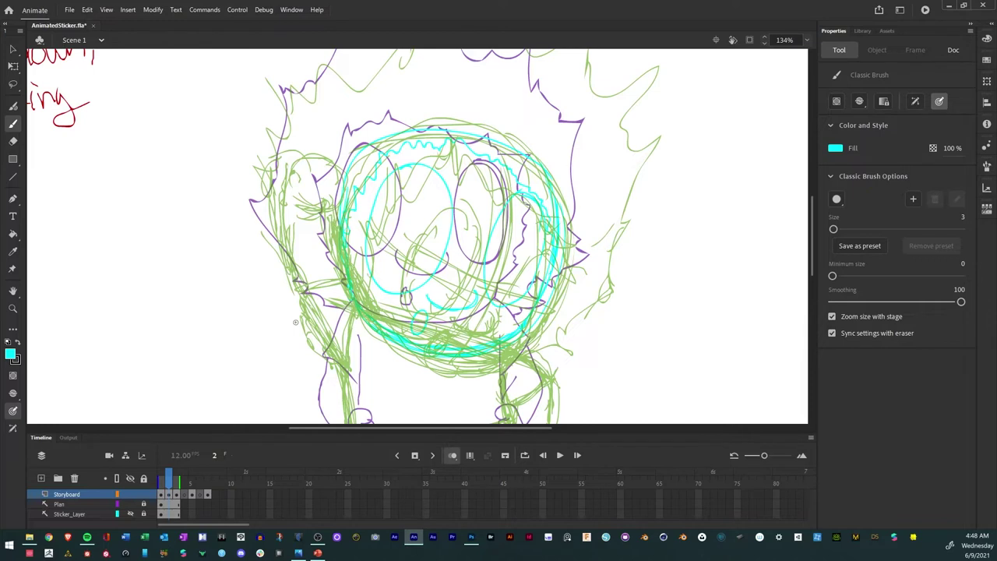
{"action": "left_click_drag", "start_coordinate": [814, 250], "coordinate": [814, 233]}
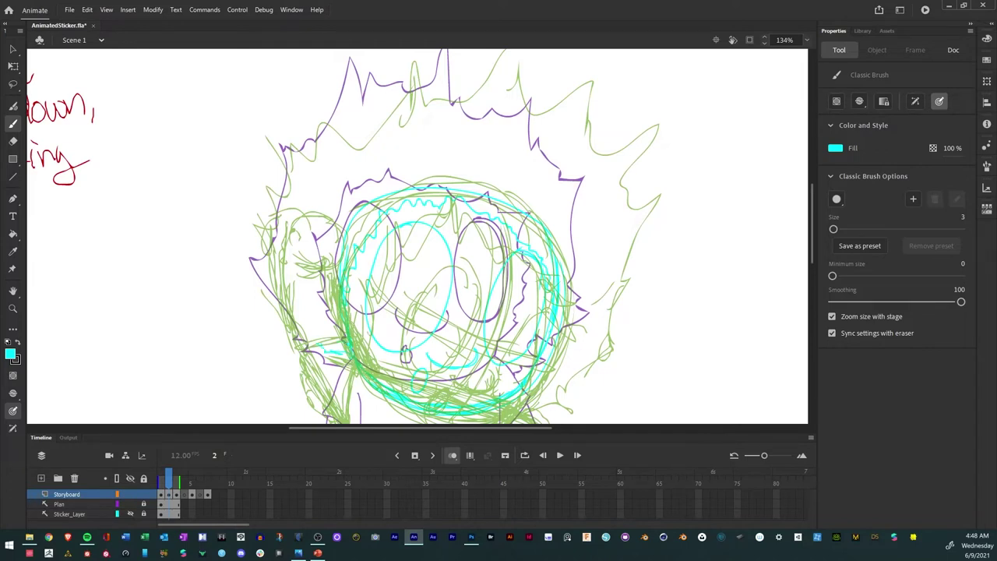
{"action": "left_click_drag", "start_coordinate": [321, 342], "coordinate": [298, 308]}
{"action": "mouse_move", "coordinate": [263, 231]}
{"action": "left_mouse_down"}
{"action": "mouse_move", "coordinate": [283, 158]}
{"action": "mouse_move", "coordinate": [308, 123]}
{"action": "mouse_move", "coordinate": [326, 129]}
{"action": "mouse_move", "coordinate": [449, 66]}
{"action": "mouse_move", "coordinate": [497, 103]}
{"action": "mouse_move", "coordinate": [526, 94]}
{"action": "mouse_move", "coordinate": [536, 121]}
{"action": "mouse_move", "coordinate": [575, 127]}
{"action": "mouse_move", "coordinate": [583, 164]}
{"action": "mouse_move", "coordinate": [611, 189]}
{"action": "mouse_move", "coordinate": [600, 228]}
{"action": "mouse_move", "coordinate": [617, 263]}
{"action": "mouse_move", "coordinate": [590, 296]}
{"action": "mouse_move", "coordinate": [575, 331]}
{"action": "mouse_move", "coordinate": [586, 347]}
{"action": "mouse_move", "coordinate": [563, 382]}
{"action": "mouse_move", "coordinate": [596, 240]}
{"action": "left_mouse_up"}
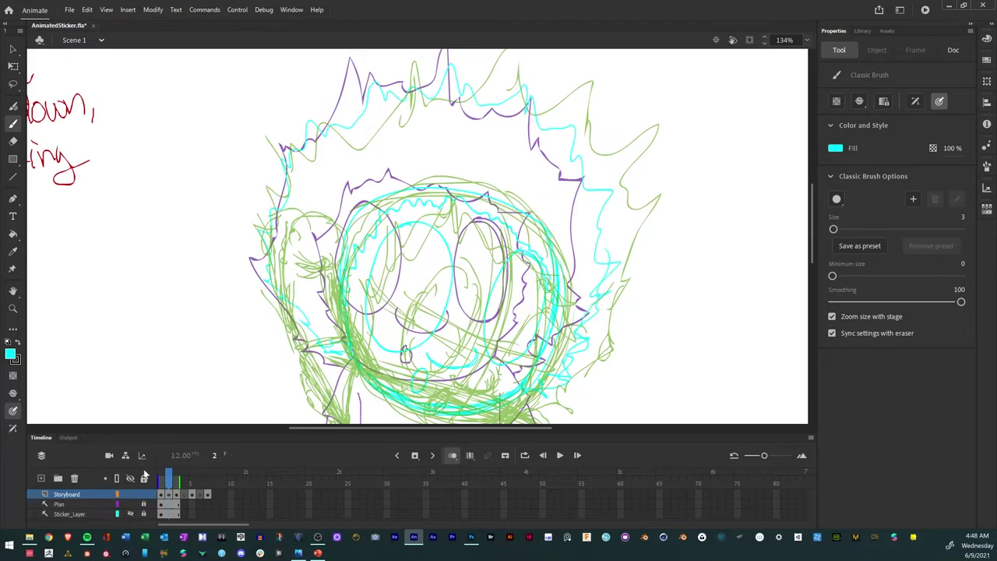
With onion skin hidden, brush a cyan line up the face's left inner side.
{"action": "left_click", "coordinate": [452, 456]}
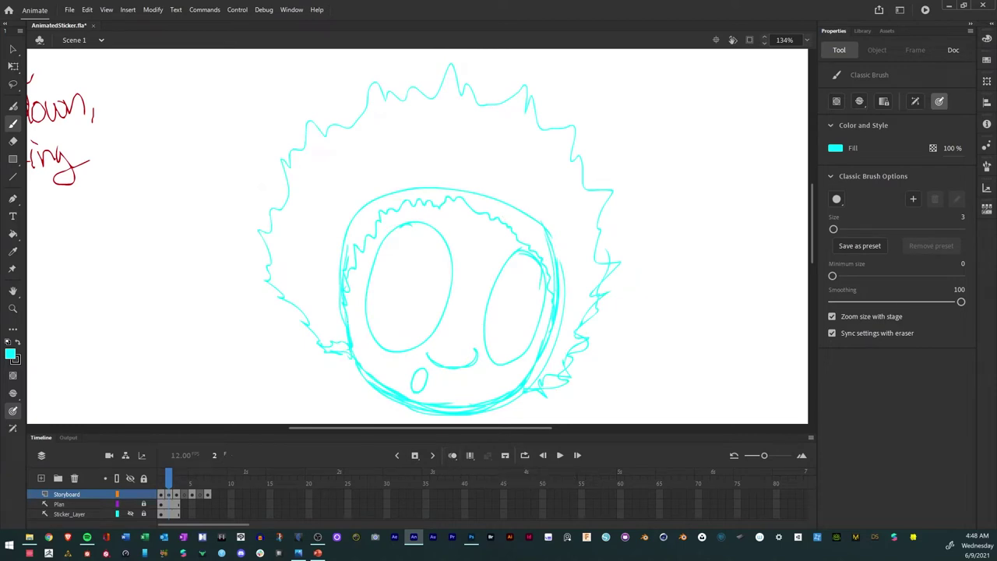
{"action": "mouse_move", "coordinate": [342, 321]}
{"action": "left_mouse_down"}
{"action": "mouse_move", "coordinate": [367, 236]}
{"action": "mouse_move", "coordinate": [387, 212]}
{"action": "mouse_move", "coordinate": [441, 198]}
{"action": "mouse_move", "coordinate": [525, 248]}
{"action": "mouse_move", "coordinate": [555, 287]}
{"action": "mouse_move", "coordinate": [562, 318]}
{"action": "mouse_move", "coordinate": [530, 359]}
{"action": "left_mouse_up"}
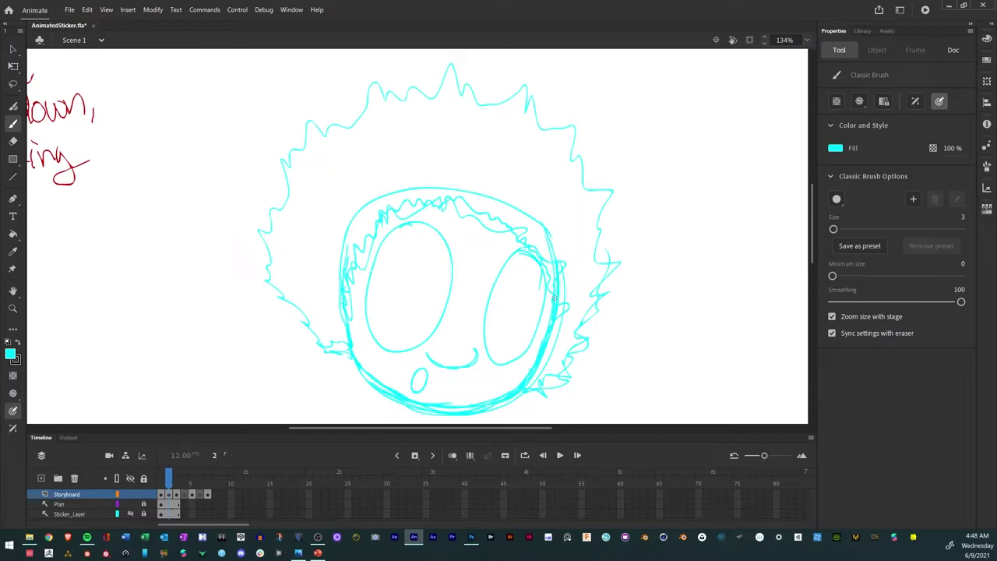
{"action": "key", "text": "comma"}
{"action": "key", "text": "period"}
Step through neighbouring frames back to frame 2 and re-enable onion skin.
{"action": "key", "text": "period"}
{"action": "key", "text": "comma"}
{"action": "key", "text": "comma"}
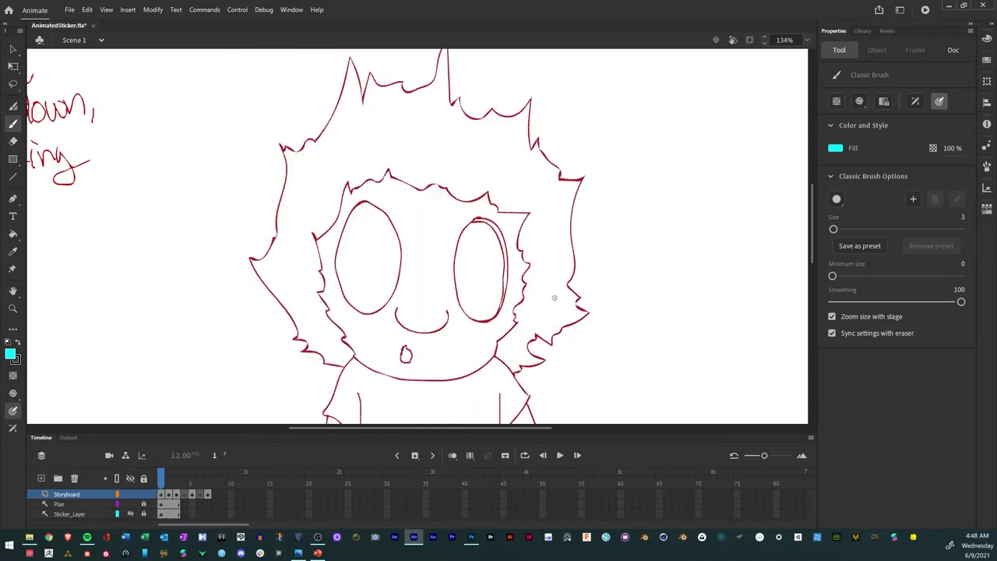
{"action": "key", "text": "period"}
{"action": "key", "text": "period"}
{"action": "key", "text": "comma"}
{"action": "key", "text": "comma"}
{"action": "key", "text": "period"}
{"action": "key", "text": "comma"}
{"action": "key", "text": "comma"}
{"action": "left_click", "coordinate": [452, 455]}
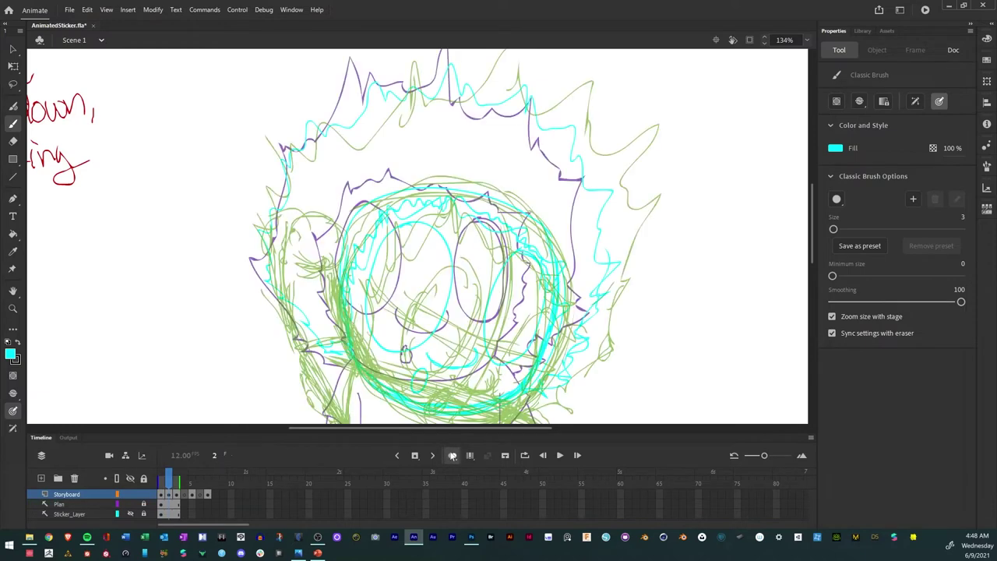
Trace the shorts' waistband, both feet's bottoms and edges, and marks between the feet in cyan.
{"action": "left_click_drag", "start_coordinate": [813, 240], "coordinate": [811, 270]}
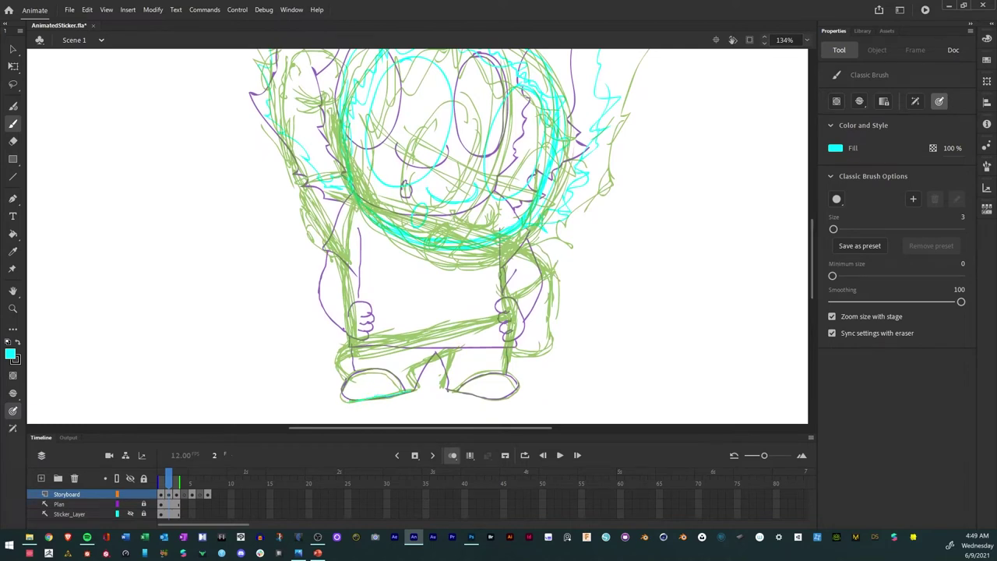
{"action": "left_click_drag", "start_coordinate": [357, 401], "coordinate": [380, 399]}
{"action": "mouse_move", "coordinate": [349, 349]}
{"action": "left_mouse_down"}
{"action": "mouse_move", "coordinate": [515, 329]}
{"action": "mouse_move", "coordinate": [382, 345]}
{"action": "mouse_move", "coordinate": [424, 340]}
{"action": "left_mouse_up"}
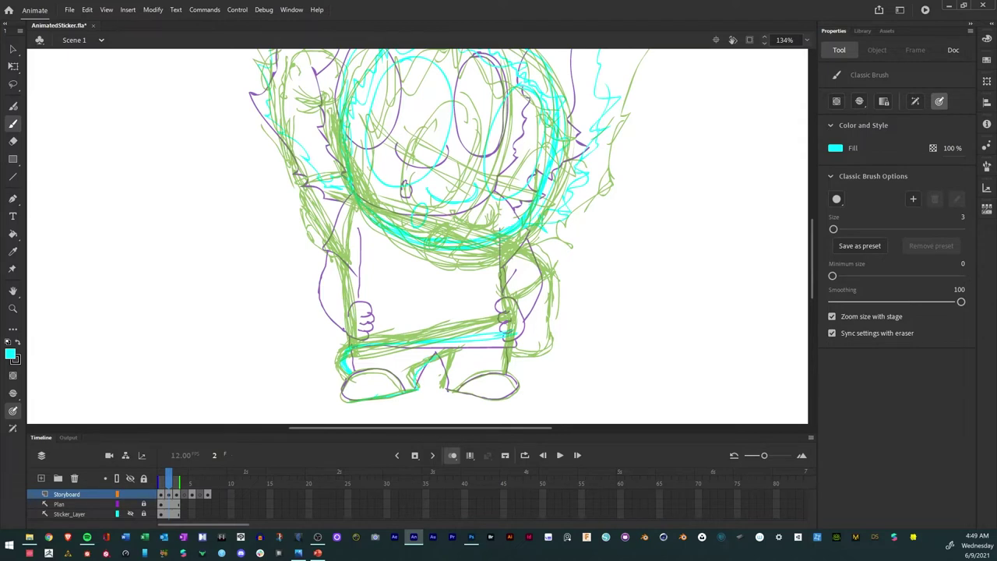
{"action": "left_click_drag", "start_coordinate": [434, 357], "coordinate": [442, 353]}
{"action": "left_click_drag", "start_coordinate": [443, 347], "coordinate": [446, 382]}
{"action": "left_click_drag", "start_coordinate": [446, 381], "coordinate": [449, 392]}
{"action": "left_click_drag", "start_coordinate": [439, 356], "coordinate": [446, 350]}
{"action": "mouse_move", "coordinate": [447, 391]}
{"action": "left_mouse_down"}
{"action": "mouse_move", "coordinate": [491, 398]}
{"action": "mouse_move", "coordinate": [518, 385]}
{"action": "left_mouse_up"}
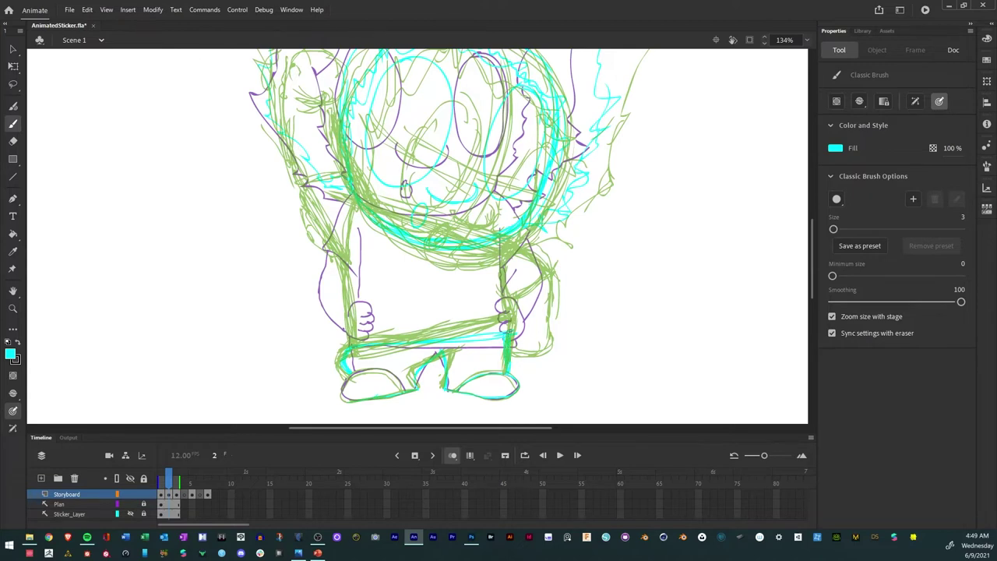
{"action": "left_click_drag", "start_coordinate": [343, 399], "coordinate": [340, 388]}
Add cyan lines along the left and right arms' edges and the right leg.
{"action": "left_click_drag", "start_coordinate": [354, 245], "coordinate": [353, 349]}
{"action": "left_click_drag", "start_coordinate": [507, 262], "coordinate": [511, 333]}
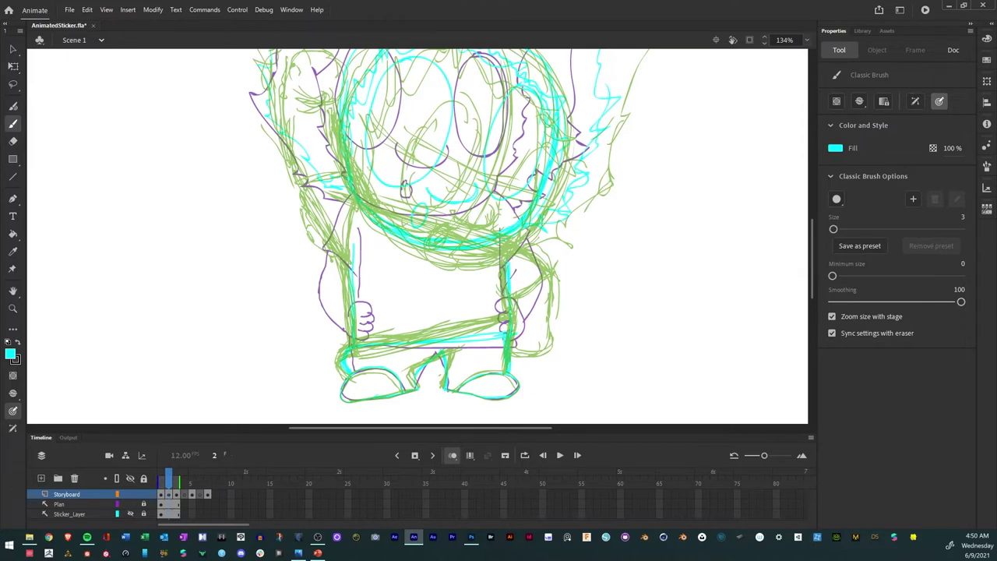
{"action": "mouse_move", "coordinate": [505, 268]}
{"action": "left_mouse_down"}
{"action": "mouse_move", "coordinate": [513, 327]}
{"action": "mouse_move", "coordinate": [516, 318]}
{"action": "left_mouse_up"}
{"action": "left_click_drag", "start_coordinate": [809, 279], "coordinate": [815, 279]}
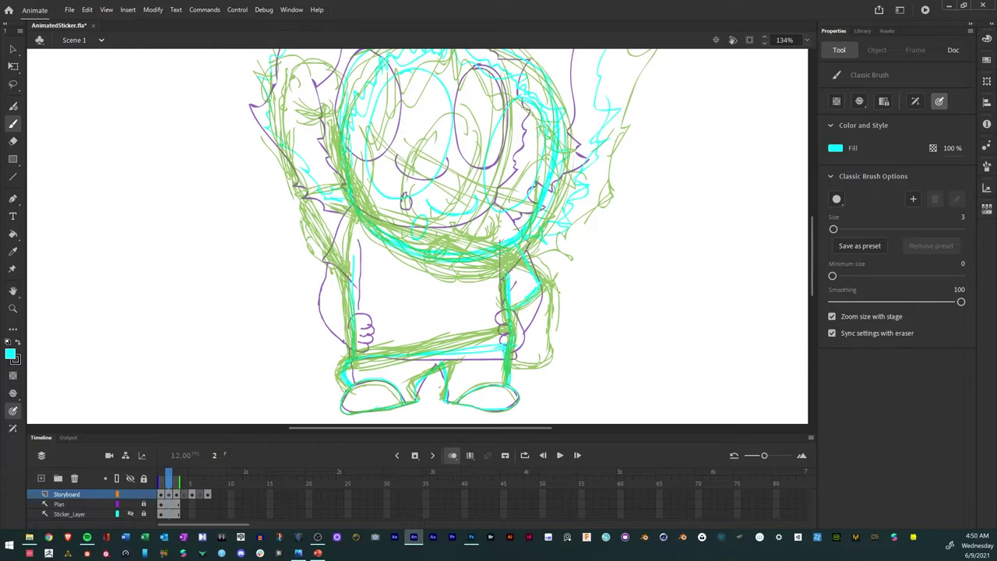
{"action": "left_click_drag", "start_coordinate": [536, 288], "coordinate": [511, 304]}
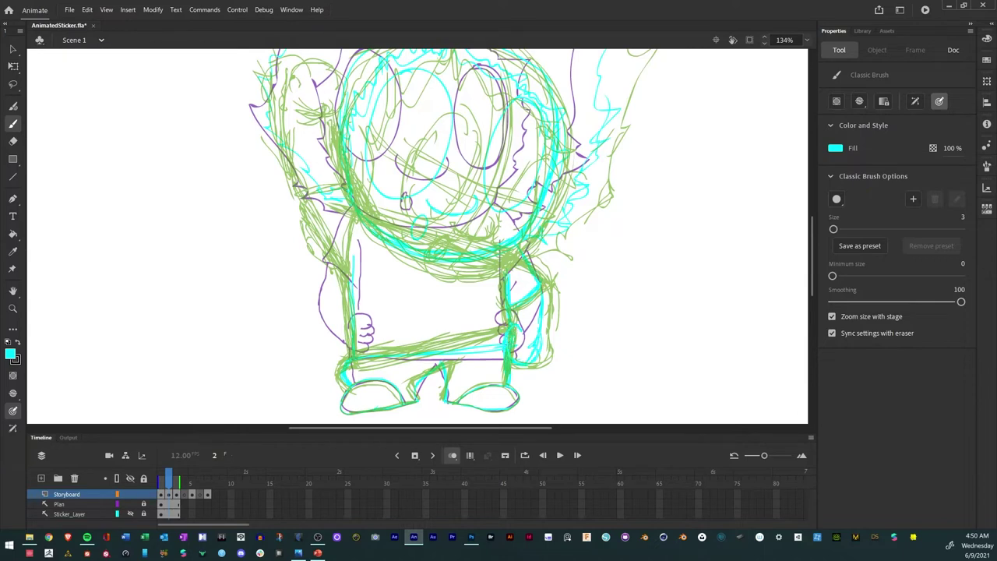
{"action": "left_click_drag", "start_coordinate": [543, 318], "coordinate": [543, 345]}
{"action": "left_click_drag", "start_coordinate": [510, 343], "coordinate": [509, 360]}
{"action": "left_click_drag", "start_coordinate": [541, 313], "coordinate": [539, 336]}
{"action": "left_click_drag", "start_coordinate": [513, 326], "coordinate": [508, 360]}
Draw the long arm reaching left with a small hand loop, plus a line down the body's side.
{"action": "scroll", "coordinate": [812, 265], "scroll_direction": "up", "scroll_amount": 3}
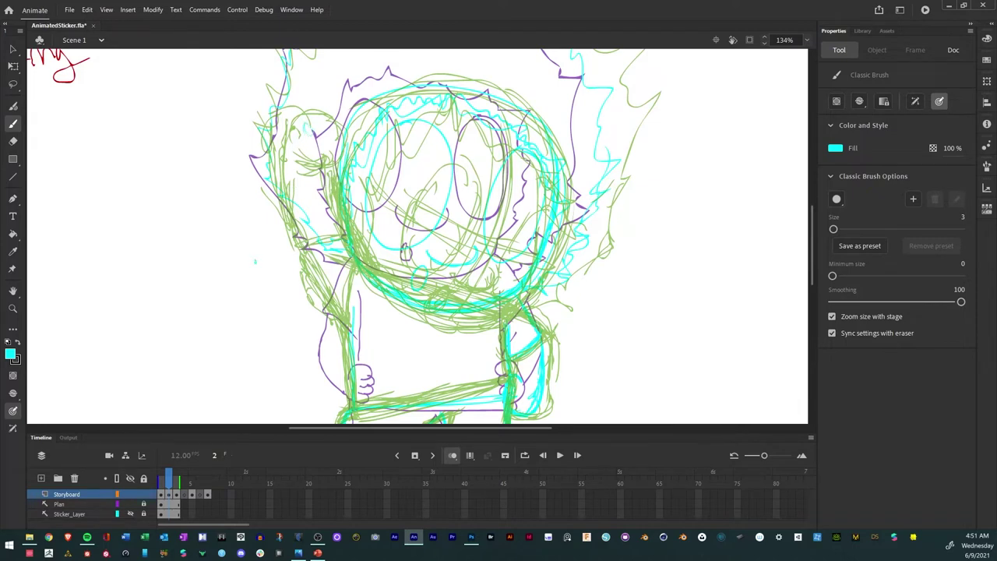
{"action": "left_click_drag", "start_coordinate": [254, 257], "coordinate": [252, 259]}
{"action": "mouse_move", "coordinate": [335, 250]}
{"action": "left_mouse_down"}
{"action": "mouse_move", "coordinate": [258, 246]}
{"action": "mouse_move", "coordinate": [278, 245]}
{"action": "mouse_move", "coordinate": [234, 264]}
{"action": "mouse_move", "coordinate": [223, 284]}
{"action": "mouse_move", "coordinate": [273, 326]}
{"action": "mouse_move", "coordinate": [288, 308]}
{"action": "mouse_move", "coordinate": [238, 313]}
{"action": "mouse_move", "coordinate": [226, 265]}
{"action": "left_mouse_up"}
{"action": "mouse_move", "coordinate": [290, 321]}
{"action": "left_mouse_down"}
{"action": "mouse_move", "coordinate": [289, 296]}
{"action": "mouse_move", "coordinate": [337, 295]}
{"action": "left_mouse_up"}
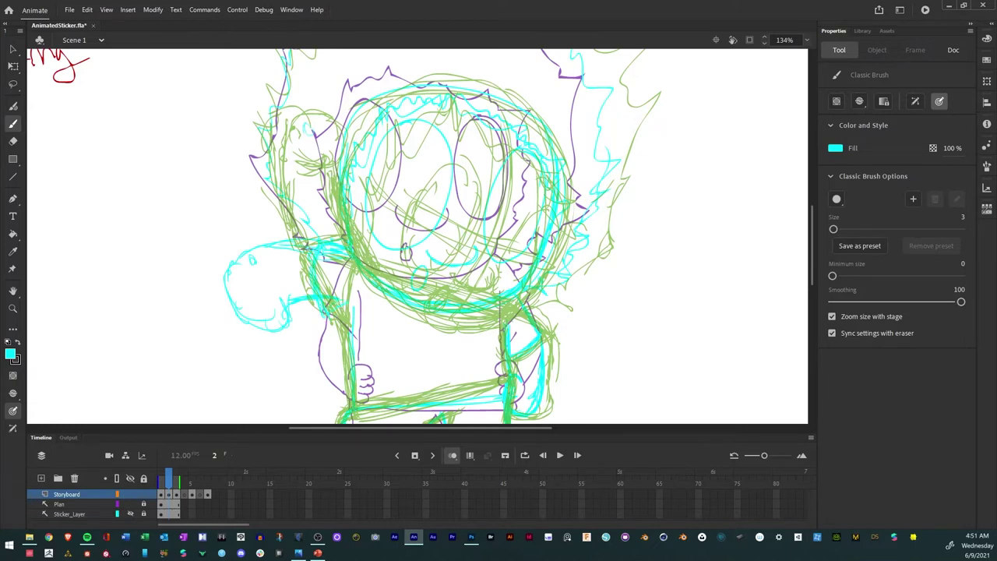
{"action": "mouse_move", "coordinate": [282, 313]}
{"action": "left_mouse_down"}
{"action": "mouse_move", "coordinate": [315, 311]}
{"action": "mouse_move", "coordinate": [252, 336]}
{"action": "mouse_move", "coordinate": [230, 303]}
{"action": "mouse_move", "coordinate": [235, 265]}
{"action": "left_mouse_up"}
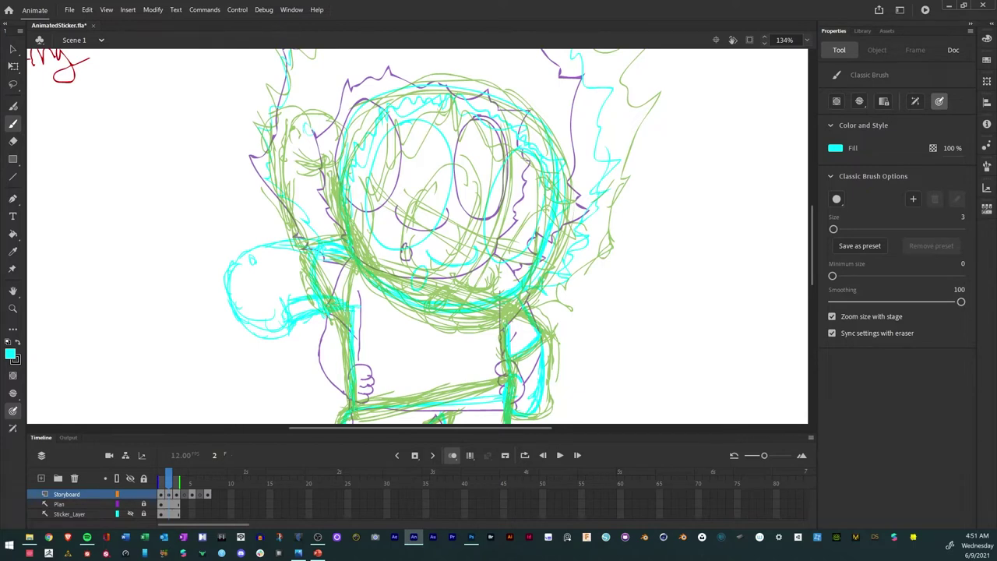
{"action": "left_click_drag", "start_coordinate": [347, 323], "coordinate": [348, 378]}
Turn off onion skin, compare frames, and fit the whole stage in the window.
{"action": "left_click", "coordinate": [455, 455]}
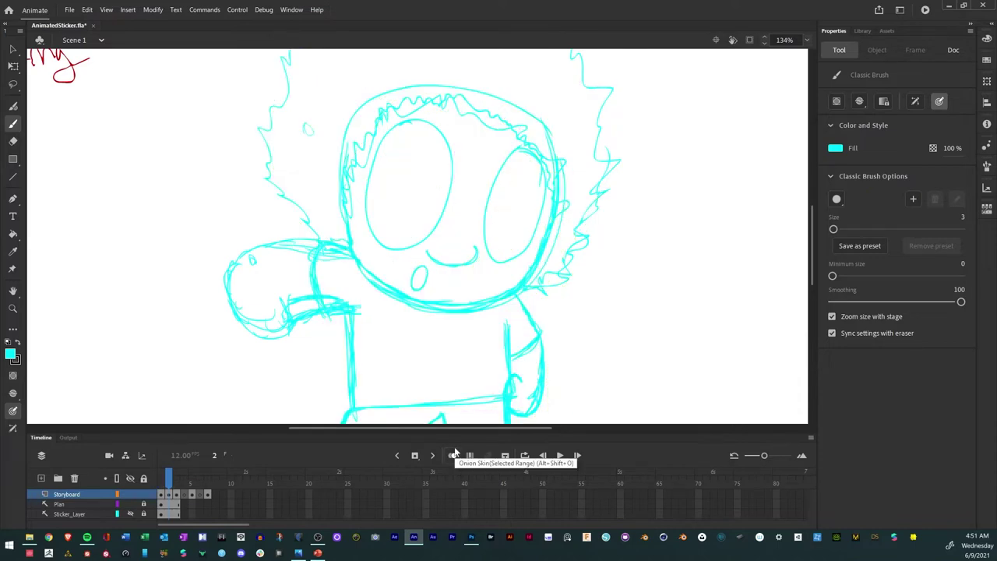
{"action": "key", "text": "comma"}
{"action": "key", "text": "period"}
{"action": "key", "text": "period"}
{"action": "key", "text": "comma"}
{"action": "key", "text": "comma"}
{"action": "key", "text": "period"}
{"action": "key", "text": "comma"}
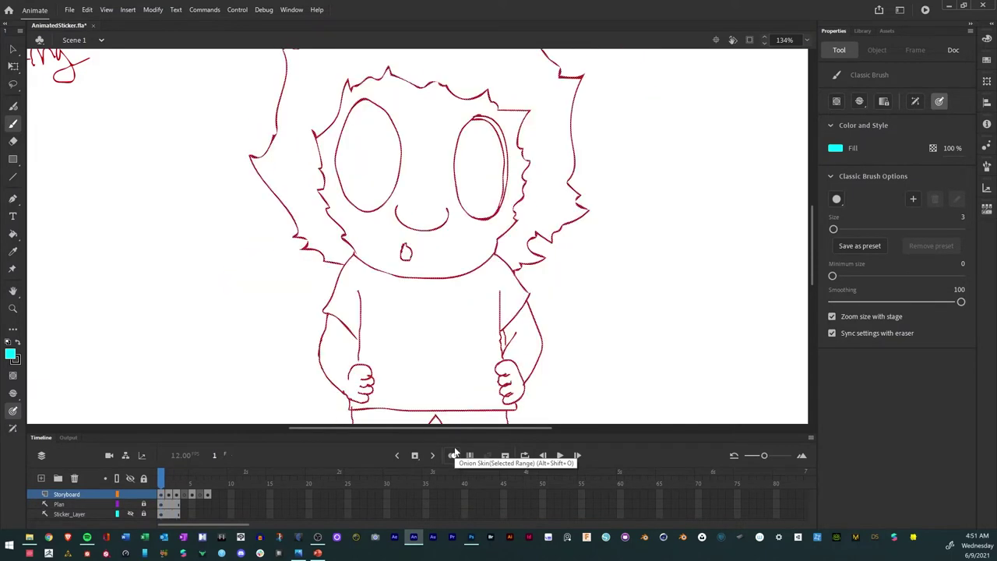
{"action": "left_click", "coordinate": [805, 40]}
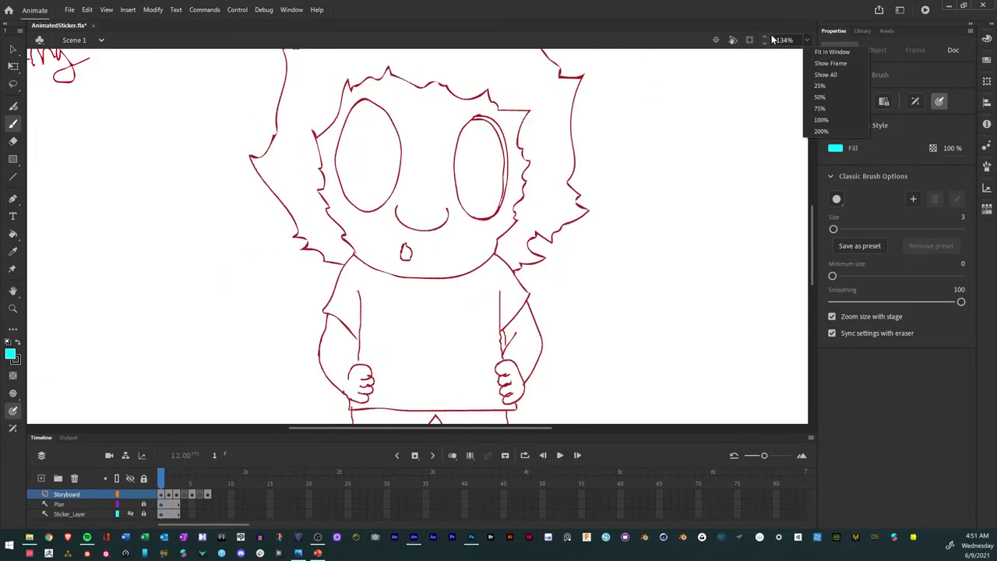
{"action": "left_click", "coordinate": [833, 51]}
Flip through the storyboard frames to preview the motion, then move to the empty frame 4.
{"action": "key", "text": "period"}
{"action": "key", "text": "period"}
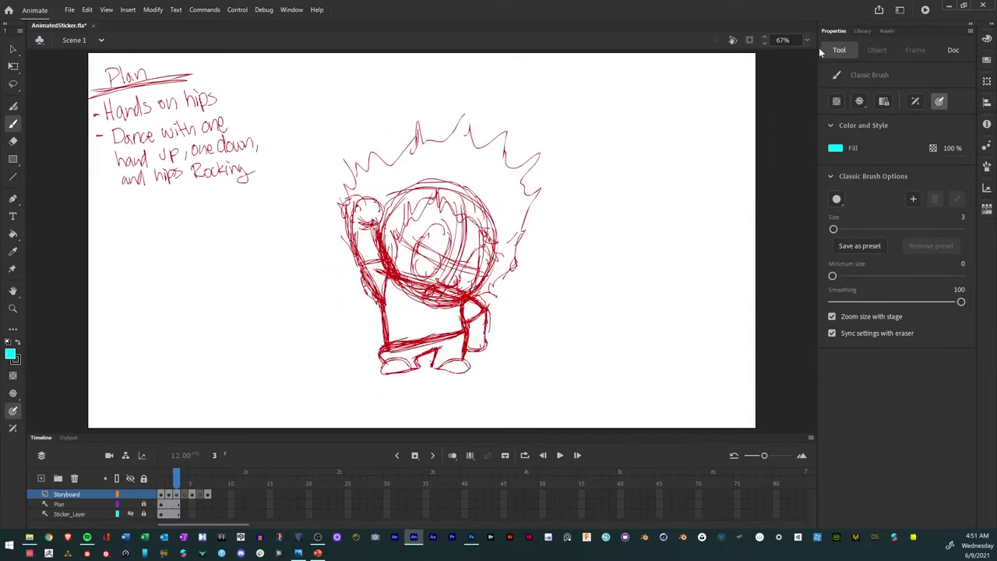
{"action": "key", "text": "comma"}
{"action": "key", "text": "comma"}
{"action": "key", "text": "period"}
{"action": "key", "text": "period"}
{"action": "key", "text": "comma"}
{"action": "key", "text": "comma"}
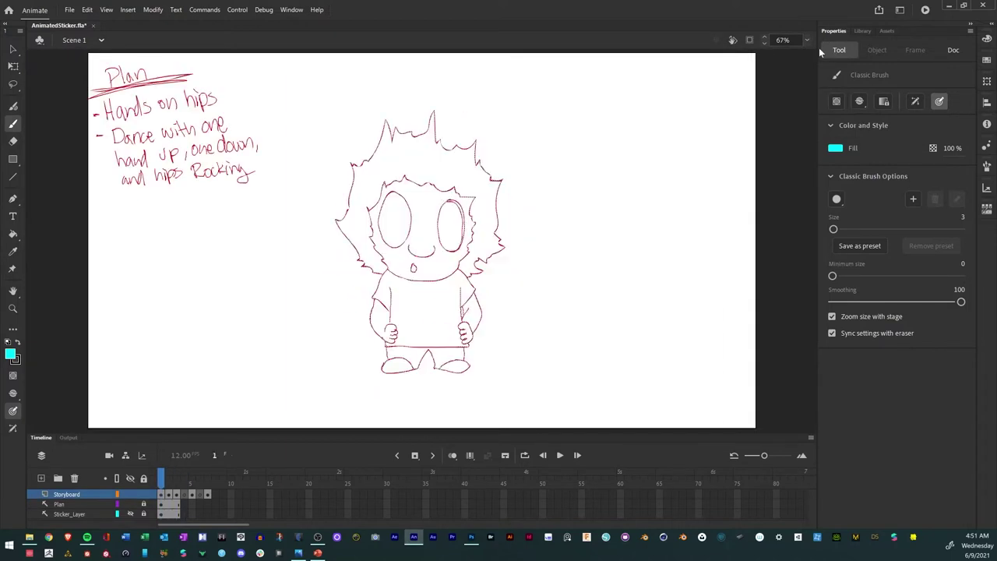
{"action": "key", "text": "period"}
{"action": "key", "text": "period"}
{"action": "key", "text": "comma"}
{"action": "key", "text": "comma"}
{"action": "key", "text": "period"}
{"action": "key", "text": "period"}
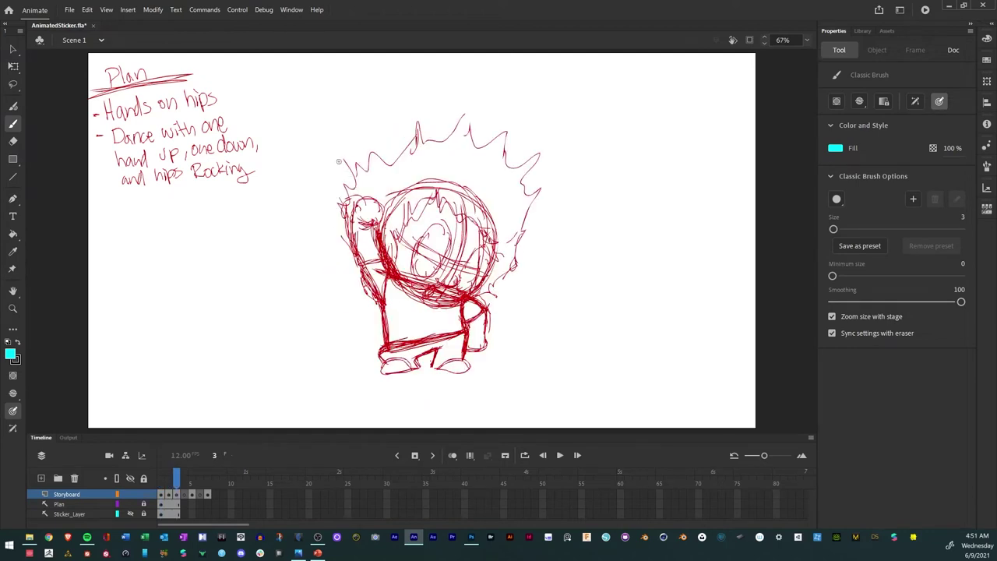
{"action": "key", "text": "comma"}
{"action": "key", "text": "comma"}
{"action": "key", "text": "period"}
{"action": "key", "text": "period"}
{"action": "key", "text": "comma"}
{"action": "key", "text": "comma"}
{"action": "key", "text": "period"}
{"action": "key", "text": "period"}
{"action": "key", "text": "comma"}
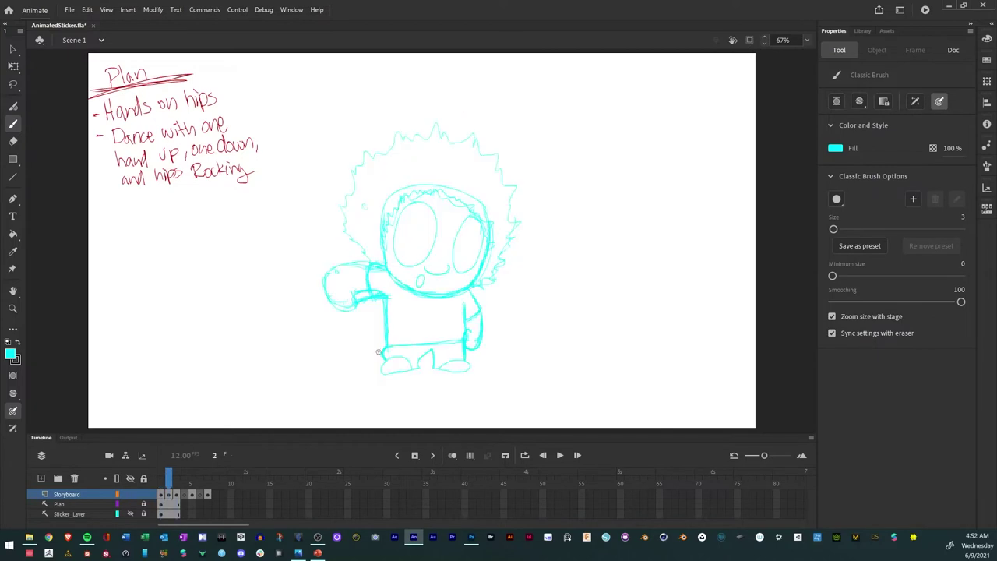
{"action": "key", "text": "comma"}
{"action": "key", "text": "period"}
{"action": "key", "text": "period"}
{"action": "key", "text": "comma"}
{"action": "key", "text": "comma"}
{"action": "key", "text": "period"}
{"action": "key", "text": "period"}
{"action": "key", "text": "comma"}
{"action": "key", "text": "comma"}
{"action": "key", "text": "period"}
{"action": "key", "text": "period"}
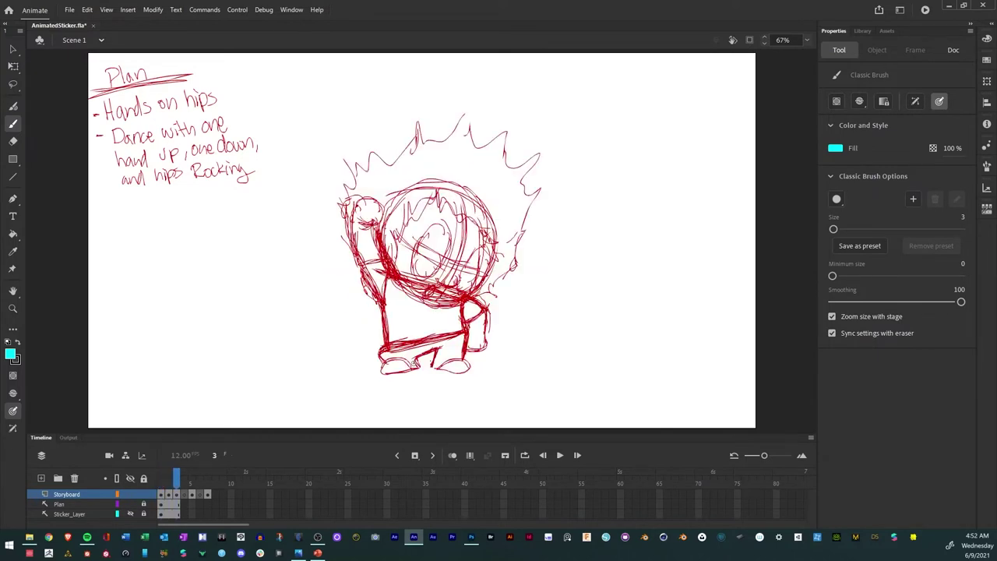
{"action": "key", "text": "comma"}
{"action": "key", "text": "comma"}
{"action": "key", "text": "period"}
{"action": "key", "text": "period"}
{"action": "key", "text": "period"}
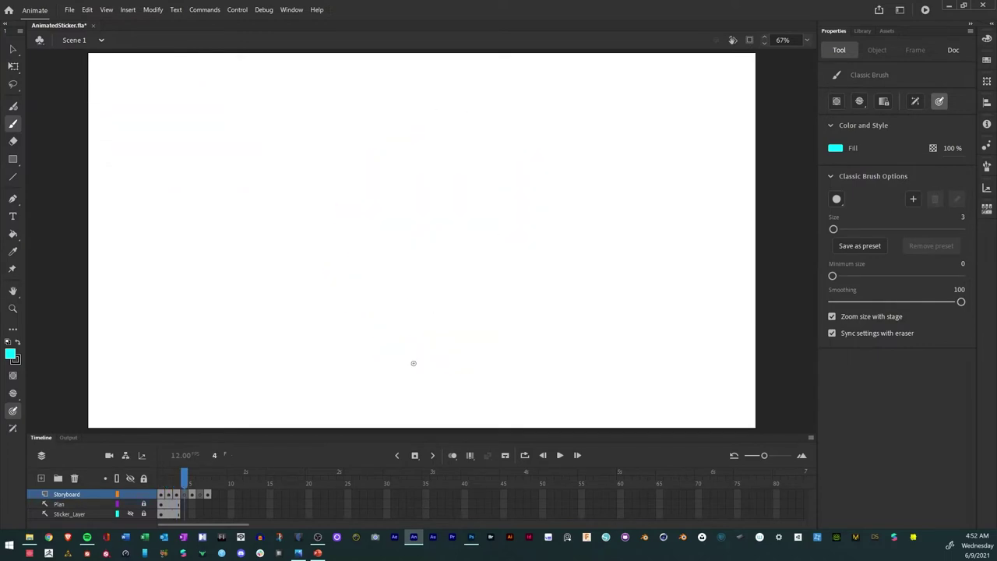
{"action": "key", "text": "comma"}
{"action": "key", "text": "comma"}
{"action": "key", "text": "comma"}
{"action": "key", "text": "period"}
{"action": "key", "text": "period"}
{"action": "key", "text": "comma"}
{"action": "key", "text": "comma"}
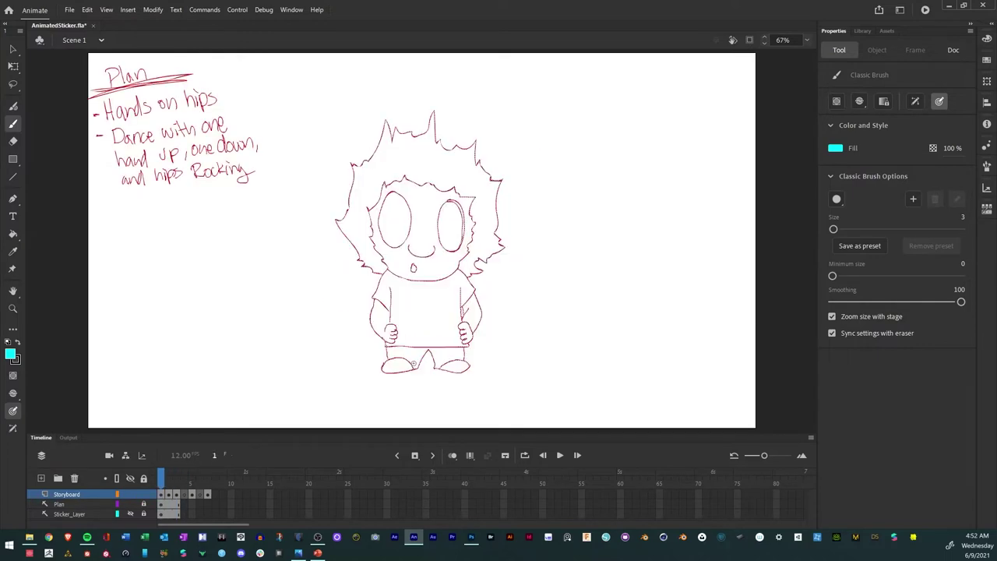
{"action": "key", "text": "period"}
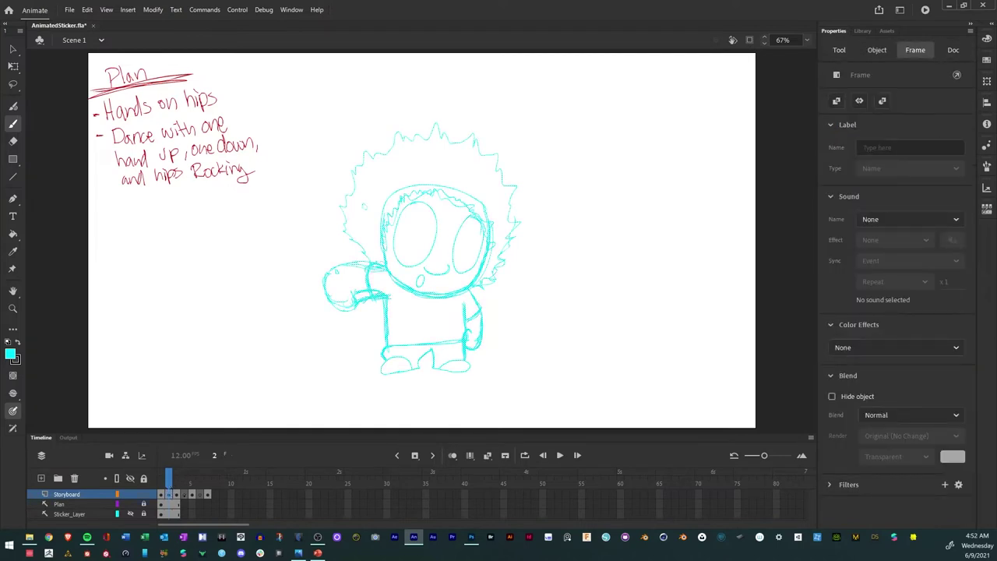
{"action": "left_click", "coordinate": [179, 472]}
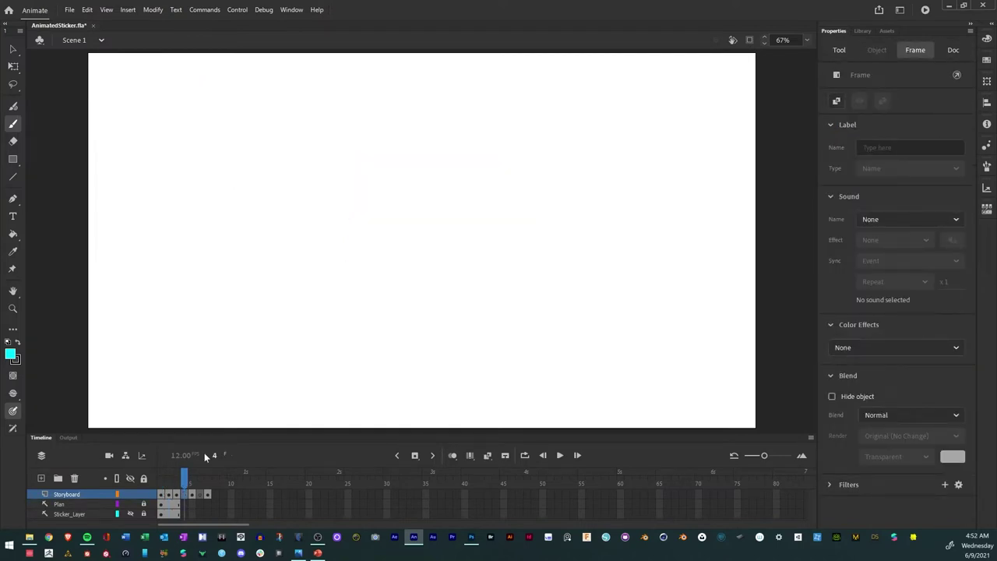
Turn on onion skinning for frame 4, zoom the stage to 134%, and reselect the Classic Brush.
{"action": "left_click", "coordinate": [453, 455]}
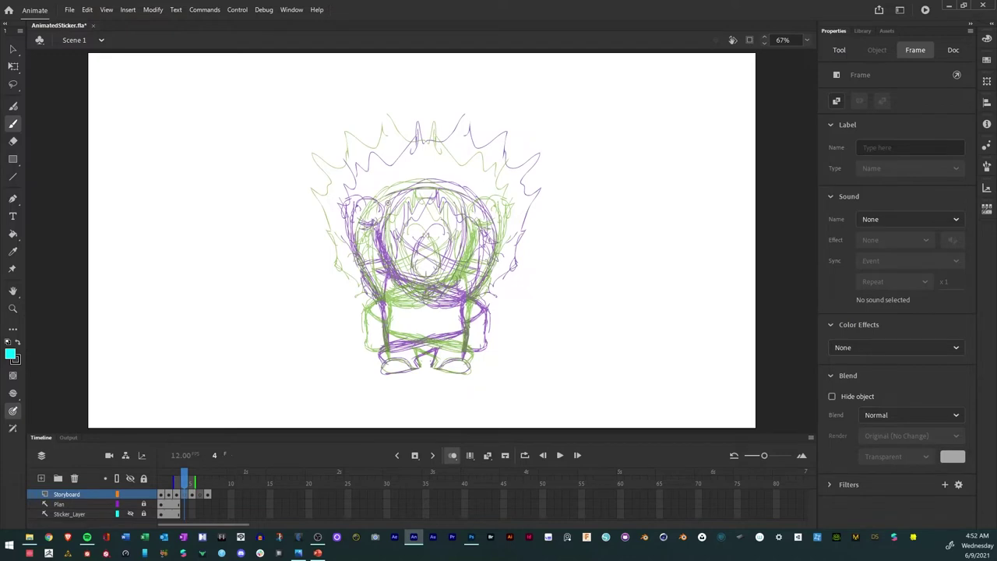
{"action": "key", "text": "ctrl+equal"}
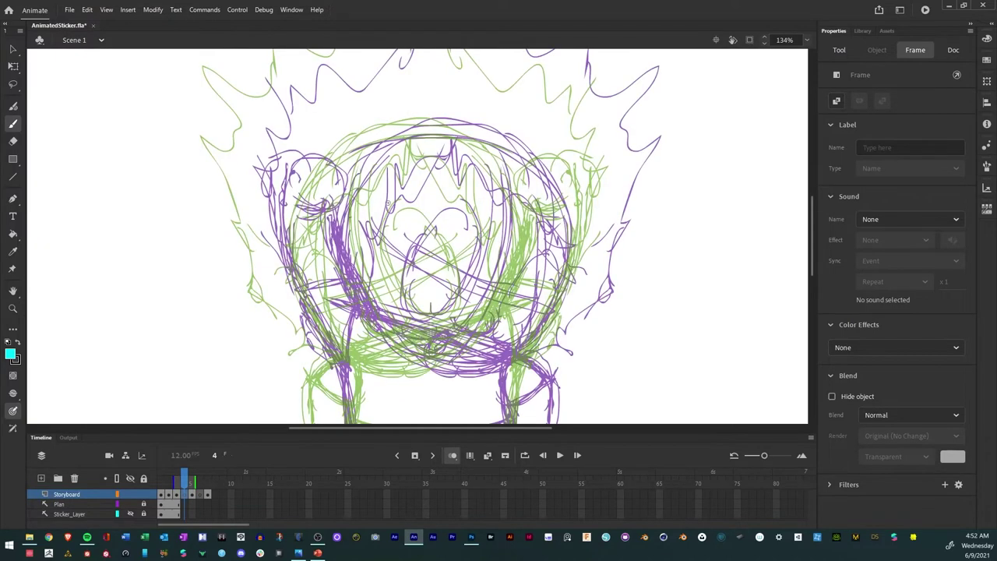
{"action": "scroll", "coordinate": [388, 203], "scroll_direction": "down", "scroll_amount": 5}
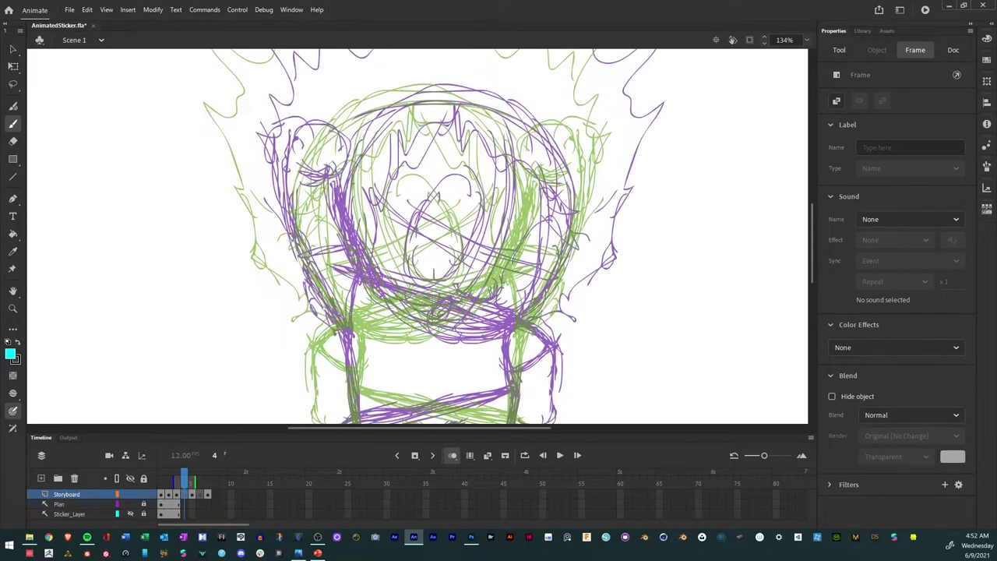
{"action": "scroll", "coordinate": [306, 211], "scroll_direction": "down", "scroll_amount": 1}
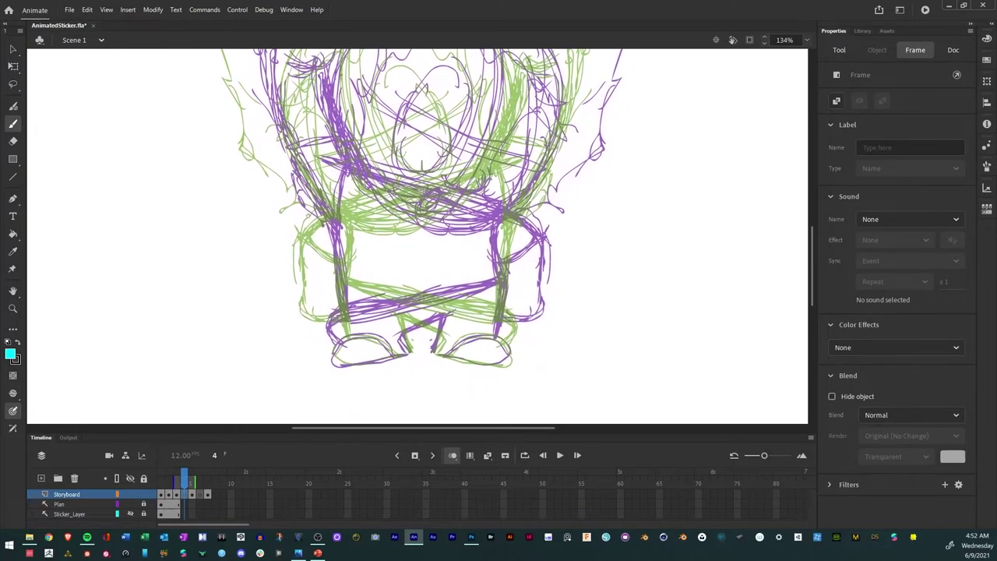
{"action": "scroll", "coordinate": [418, 234], "scroll_direction": "up", "scroll_amount": 4}
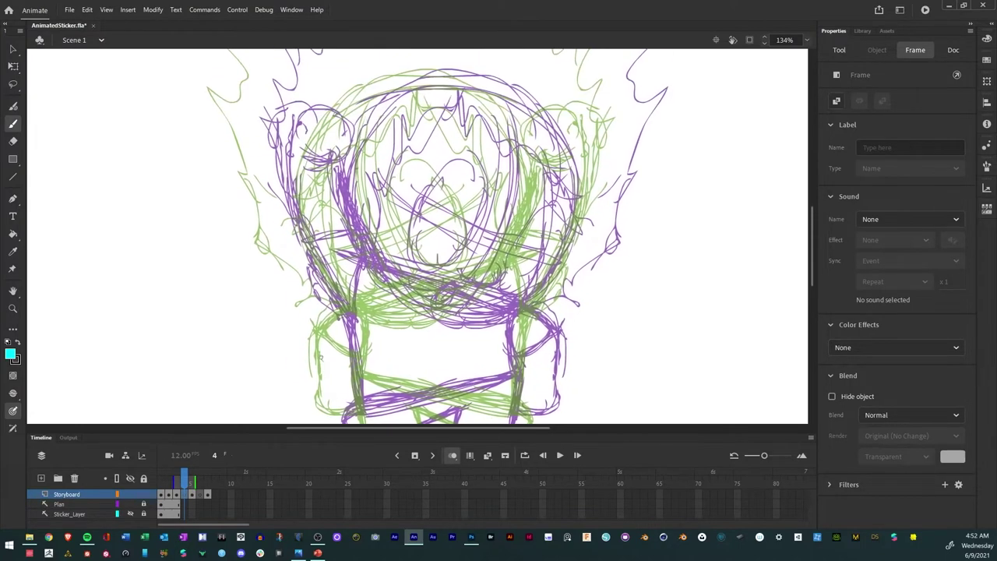
{"action": "scroll", "coordinate": [437, 233], "scroll_direction": "up", "scroll_amount": 1}
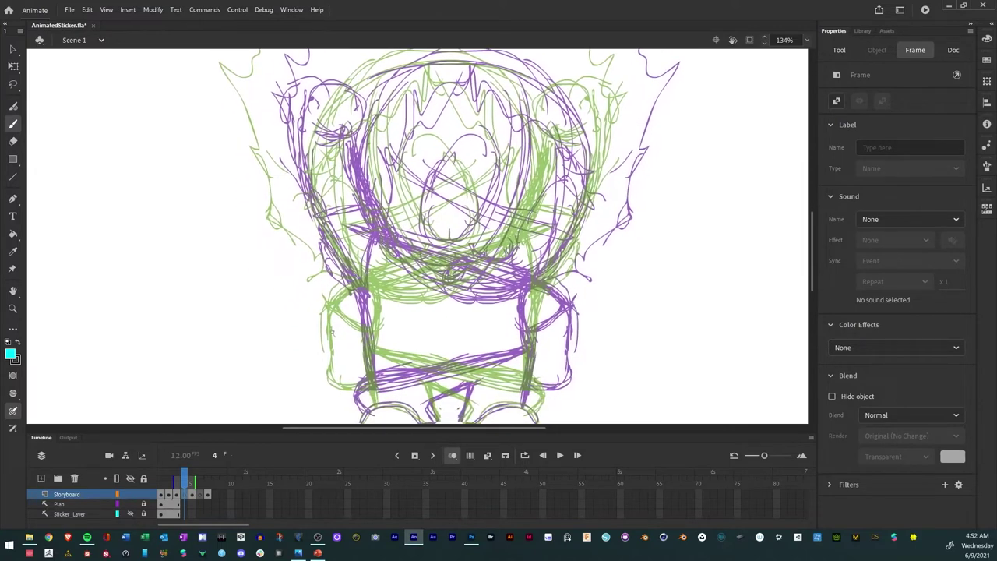
{"action": "scroll", "coordinate": [437, 233], "scroll_direction": "down", "scroll_amount": 2}
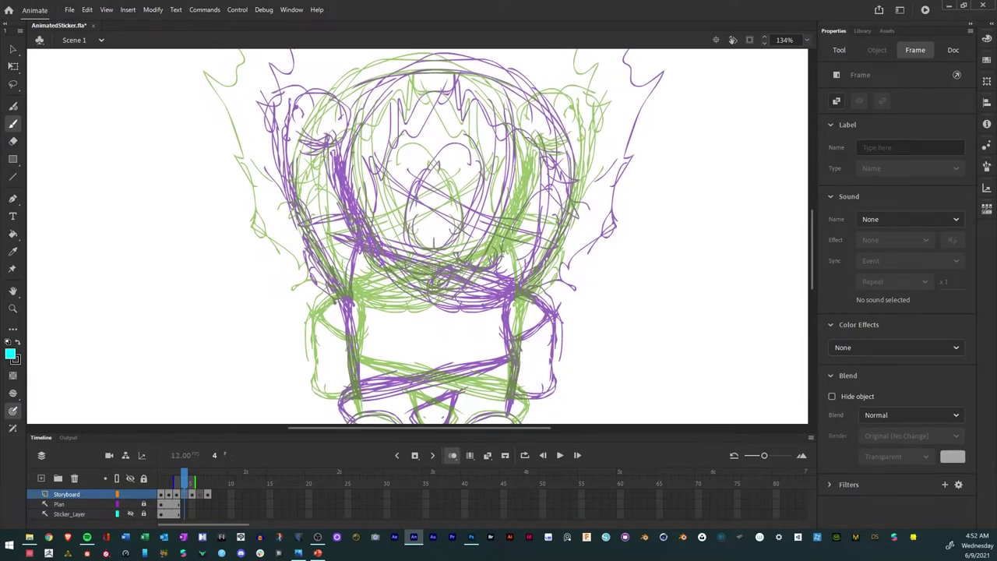
{"action": "key", "text": "b"}
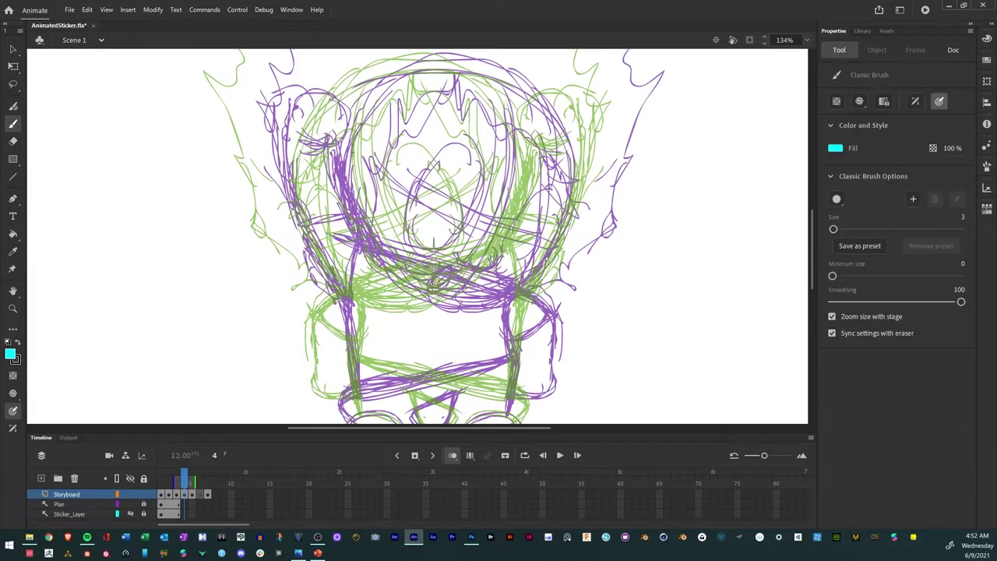
Rough in the cyan head circle, with a curved stroke under the face.
{"action": "left_click_drag", "start_coordinate": [430, 278], "coordinate": [456, 274]}
{"action": "left_click_drag", "start_coordinate": [466, 262], "coordinate": [477, 257]}
{"action": "mouse_move", "coordinate": [442, 56]}
{"action": "left_mouse_down"}
{"action": "mouse_move", "coordinate": [370, 74]}
{"action": "mouse_move", "coordinate": [322, 130]}
{"action": "left_mouse_up"}
{"action": "mouse_move", "coordinate": [319, 192]}
{"action": "left_mouse_down"}
{"action": "mouse_move", "coordinate": [327, 238]}
{"action": "mouse_move", "coordinate": [355, 279]}
{"action": "mouse_move", "coordinate": [433, 312]}
{"action": "mouse_move", "coordinate": [518, 286]}
{"action": "mouse_move", "coordinate": [558, 195]}
{"action": "mouse_move", "coordinate": [553, 123]}
{"action": "mouse_move", "coordinate": [493, 72]}
{"action": "mouse_move", "coordinate": [432, 57]}
{"action": "mouse_move", "coordinate": [399, 61]}
{"action": "mouse_move", "coordinate": [460, 64]}
{"action": "mouse_move", "coordinate": [540, 112]}
{"action": "mouse_move", "coordinate": [562, 176]}
{"action": "mouse_move", "coordinate": [541, 244]}
{"action": "mouse_move", "coordinate": [502, 296]}
{"action": "mouse_move", "coordinate": [430, 311]}
{"action": "left_mouse_up"}
{"action": "mouse_move", "coordinate": [324, 232]}
{"action": "left_mouse_down"}
{"action": "mouse_move", "coordinate": [318, 156]}
{"action": "mouse_move", "coordinate": [341, 95]}
{"action": "mouse_move", "coordinate": [399, 68]}
{"action": "mouse_move", "coordinate": [473, 68]}
{"action": "left_mouse_up"}
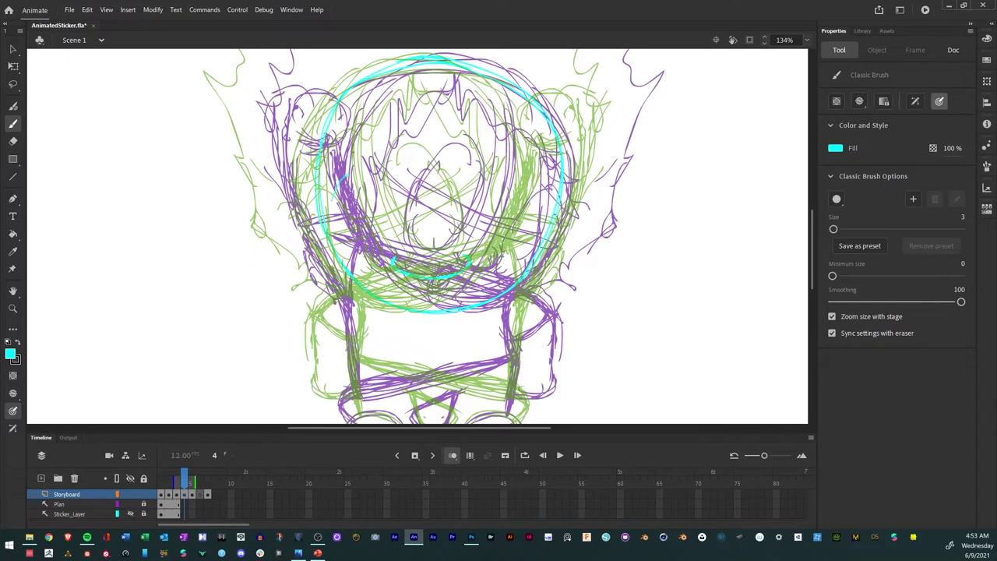
Sketch the left and right eye ovals in cyan, refining the left eye's inner edge.
{"action": "mouse_move", "coordinate": [346, 177]}
{"action": "left_mouse_down"}
{"action": "mouse_move", "coordinate": [335, 245]}
{"action": "mouse_move", "coordinate": [356, 268]}
{"action": "mouse_move", "coordinate": [390, 269]}
{"action": "mouse_move", "coordinate": [336, 234]}
{"action": "mouse_move", "coordinate": [355, 171]}
{"action": "mouse_move", "coordinate": [393, 209]}
{"action": "mouse_move", "coordinate": [401, 234]}
{"action": "mouse_move", "coordinate": [390, 261]}
{"action": "left_mouse_up"}
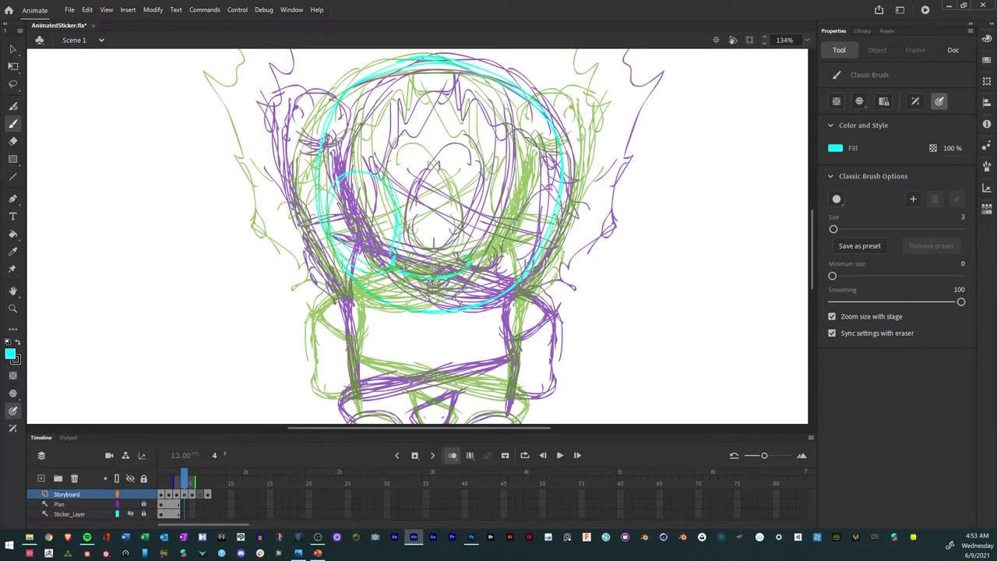
{"action": "mouse_move", "coordinate": [524, 187]}
{"action": "left_mouse_down"}
{"action": "mouse_move", "coordinate": [483, 203]}
{"action": "mouse_move", "coordinate": [469, 248]}
{"action": "left_mouse_up"}
{"action": "mouse_move", "coordinate": [469, 204]}
{"action": "left_mouse_down"}
{"action": "mouse_move", "coordinate": [487, 275]}
{"action": "mouse_move", "coordinate": [540, 226]}
{"action": "mouse_move", "coordinate": [524, 168]}
{"action": "mouse_move", "coordinate": [468, 226]}
{"action": "mouse_move", "coordinate": [469, 195]}
{"action": "mouse_move", "coordinate": [544, 218]}
{"action": "mouse_move", "coordinate": [487, 178]}
{"action": "left_mouse_up"}
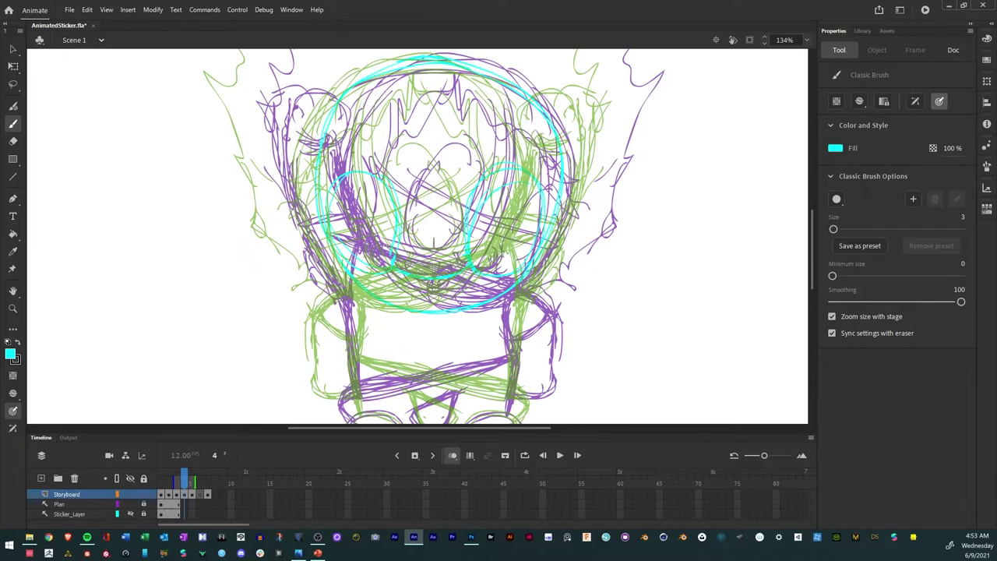
{"action": "mouse_move", "coordinate": [403, 246]}
{"action": "left_mouse_down"}
{"action": "mouse_move", "coordinate": [396, 179]}
{"action": "mouse_move", "coordinate": [359, 157]}
{"action": "left_mouse_up"}
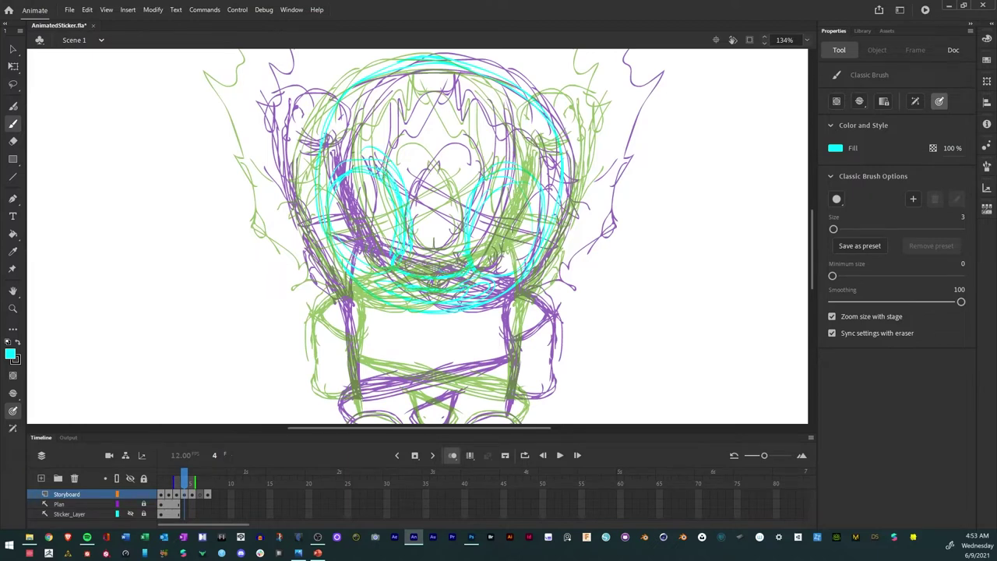
{"action": "key", "text": "comma"}
{"action": "key", "text": "comma"}
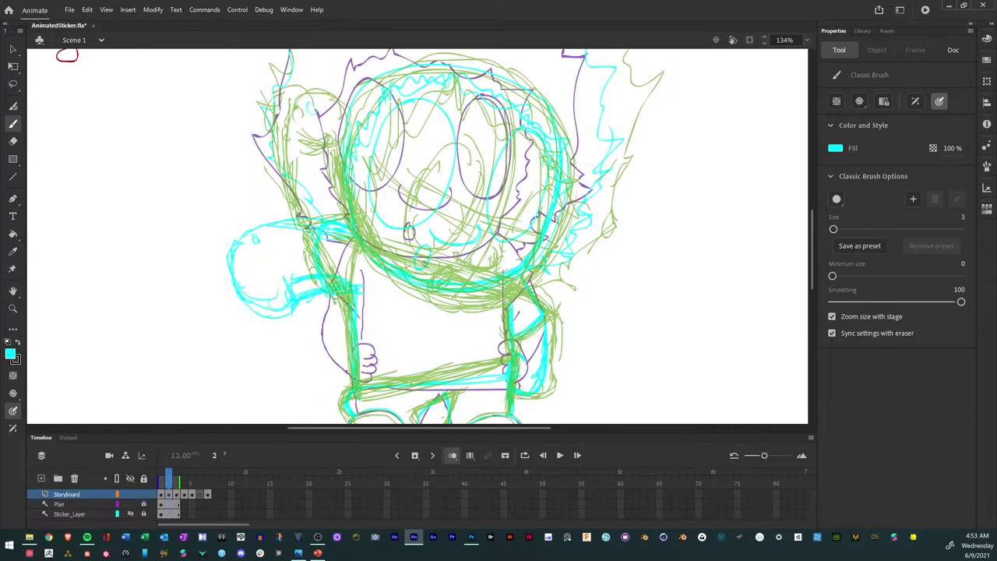
{"action": "key", "text": "period"}
{"action": "key", "text": "period"}
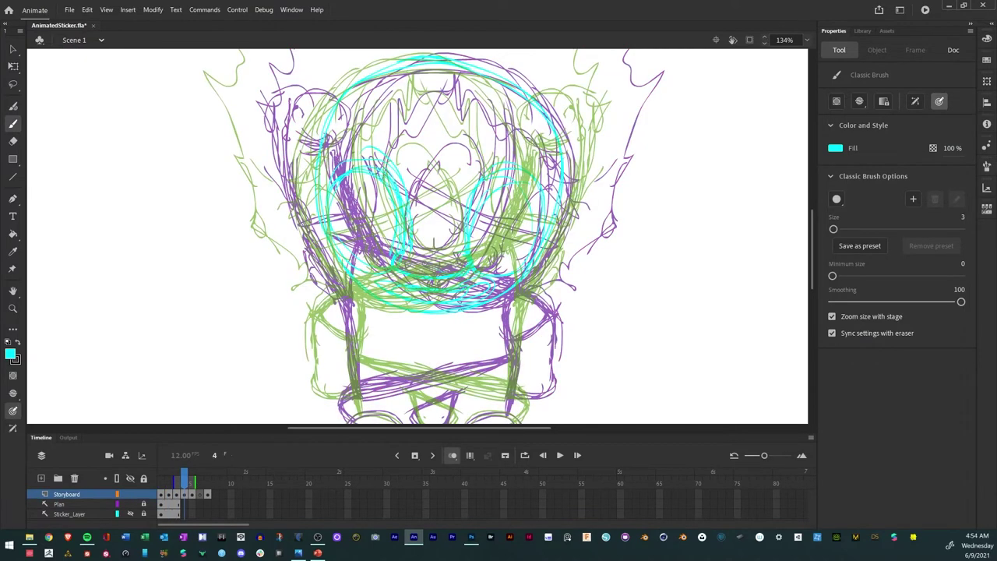
{"action": "key", "text": "period"}
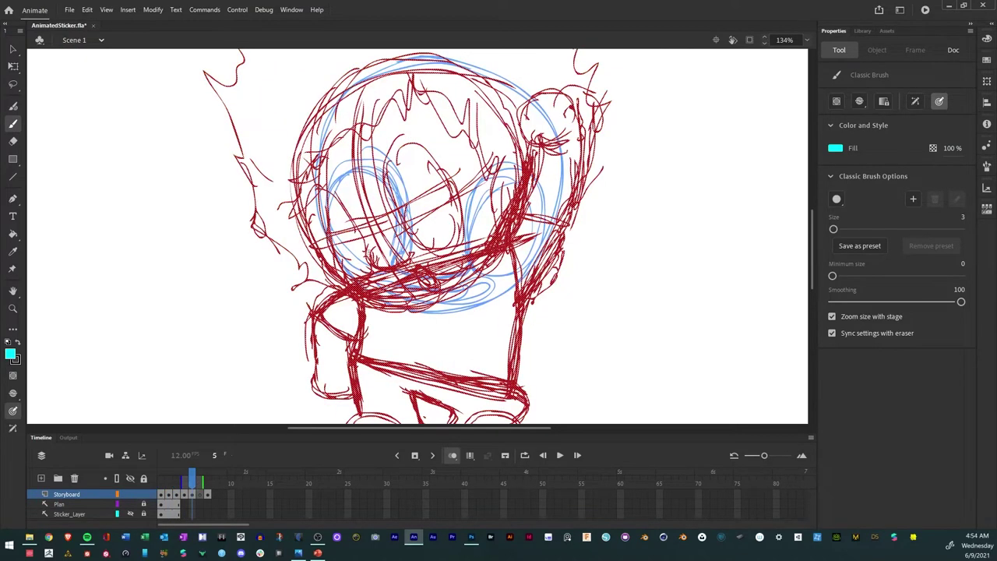
{"action": "key", "text": "comma"}
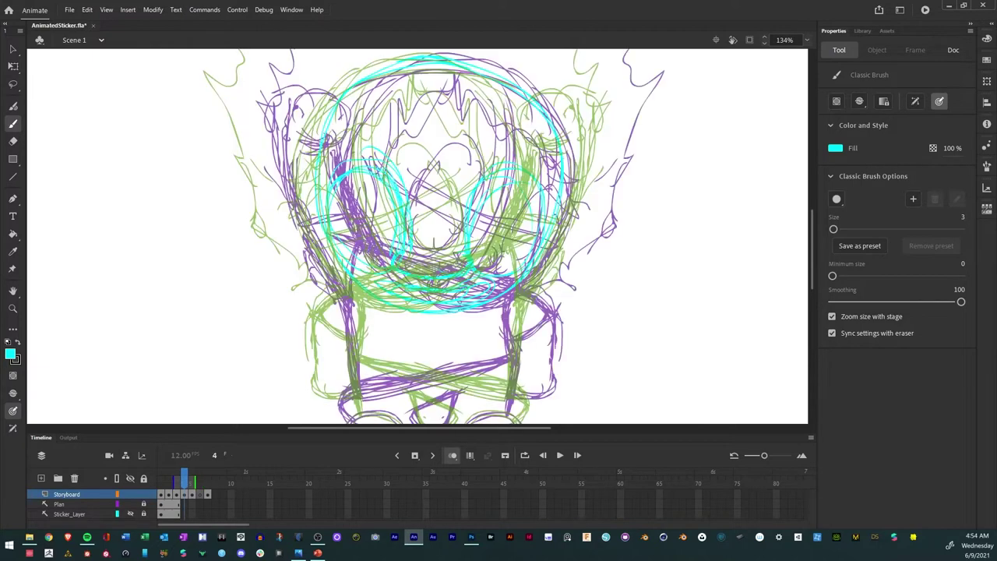
{"action": "key", "text": "comma"}
{"action": "key", "text": "period"}
{"action": "key", "text": "period"}
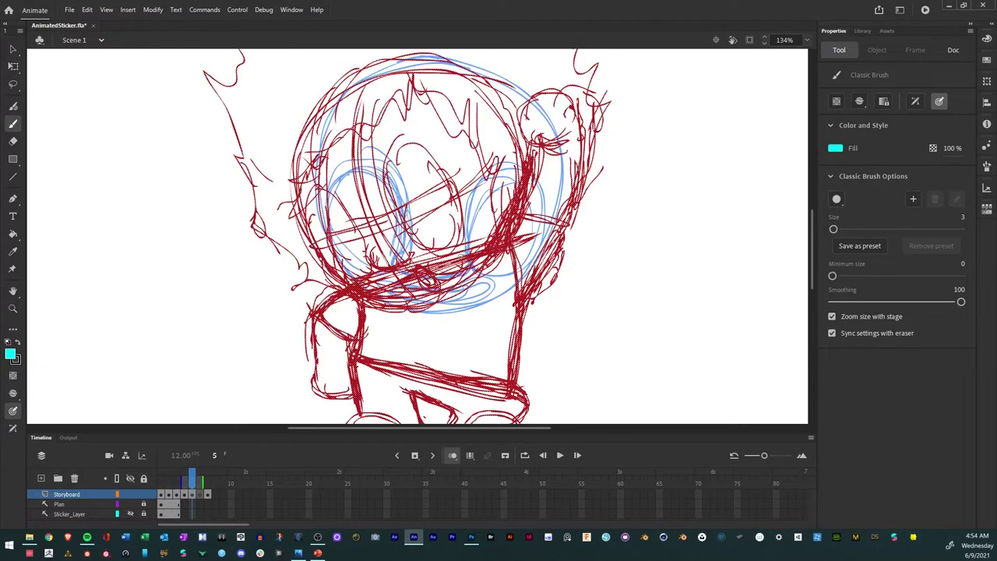
{"action": "key", "text": "comma"}
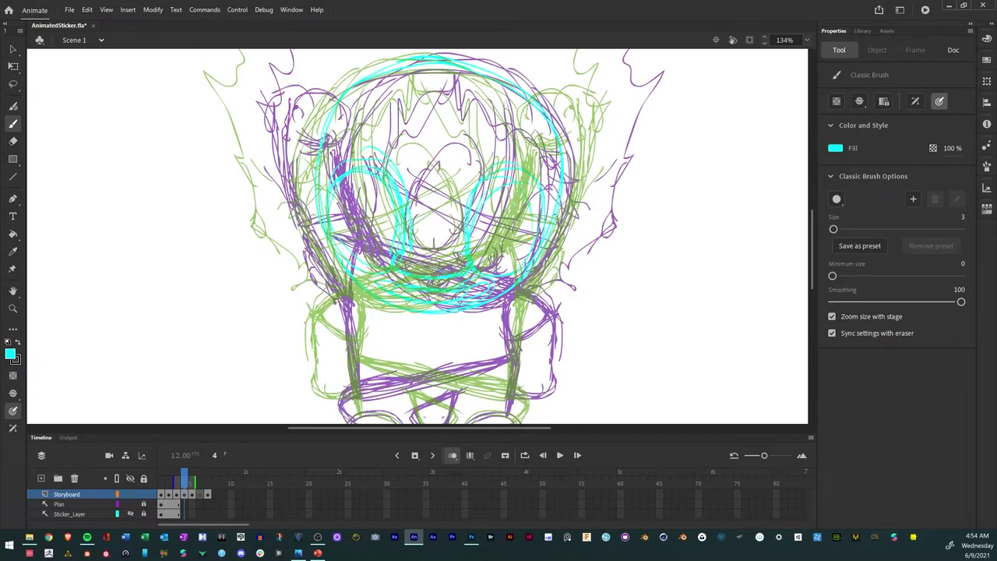
{"action": "key", "text": "period"}
{"action": "key", "text": "period"}
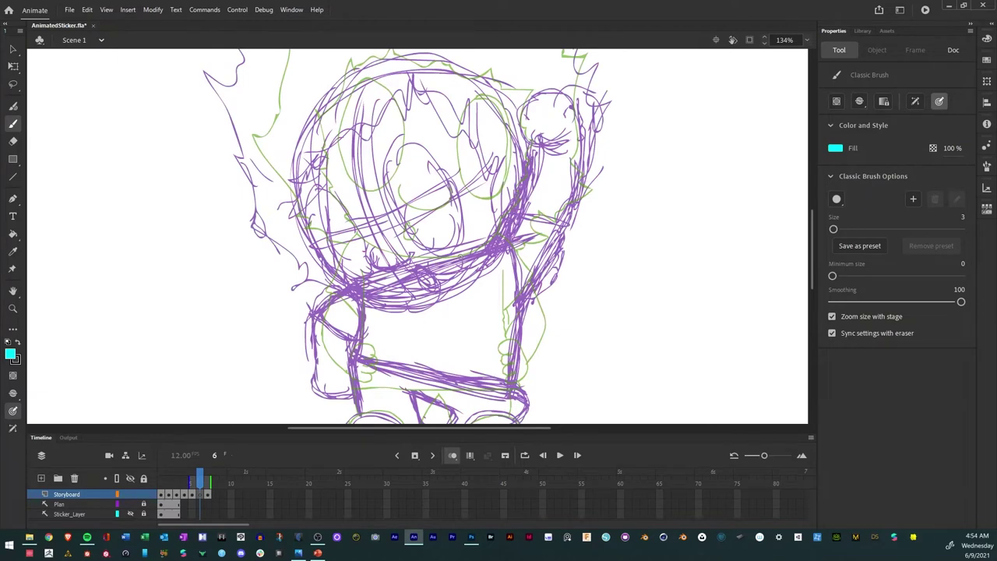
{"action": "key", "text": "comma"}
{"action": "key", "text": "comma"}
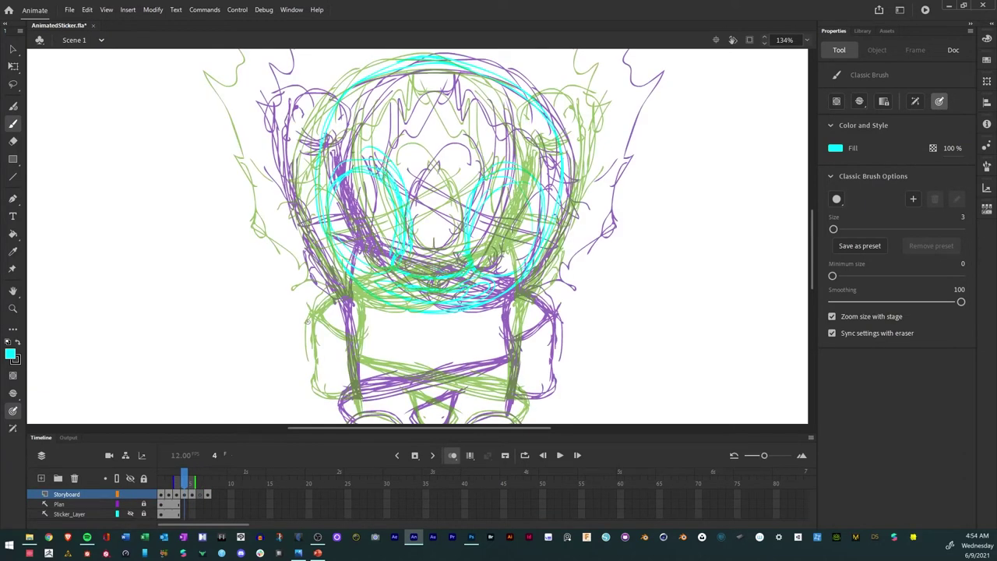
Sketch large cyan arcs for the hair's left and right edges.
{"action": "mouse_move", "coordinate": [296, 326]}
{"action": "left_mouse_down"}
{"action": "mouse_move", "coordinate": [314, 246]}
{"action": "mouse_move", "coordinate": [317, 313]}
{"action": "mouse_move", "coordinate": [305, 318]}
{"action": "mouse_move", "coordinate": [311, 309]}
{"action": "left_mouse_up"}
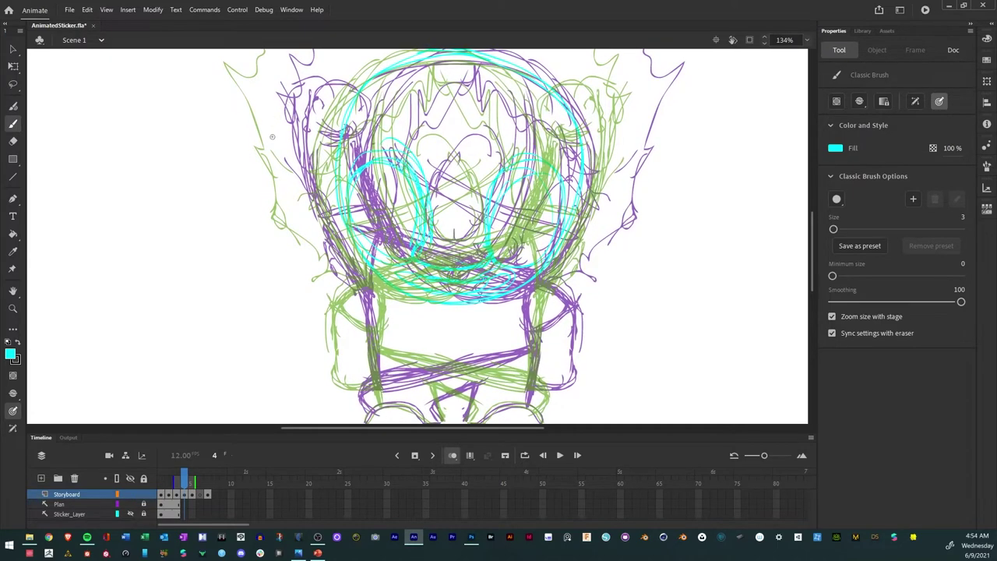
{"action": "mouse_move", "coordinate": [280, 117]}
{"action": "left_mouse_down"}
{"action": "mouse_move", "coordinate": [248, 244]}
{"action": "mouse_move", "coordinate": [271, 319]}
{"action": "mouse_move", "coordinate": [334, 381]}
{"action": "left_mouse_up"}
{"action": "mouse_move", "coordinate": [617, 100]}
{"action": "left_mouse_down"}
{"action": "mouse_move", "coordinate": [659, 193]}
{"action": "mouse_move", "coordinate": [652, 275]}
{"action": "mouse_move", "coordinate": [619, 346]}
{"action": "mouse_move", "coordinate": [584, 380]}
{"action": "left_mouse_up"}
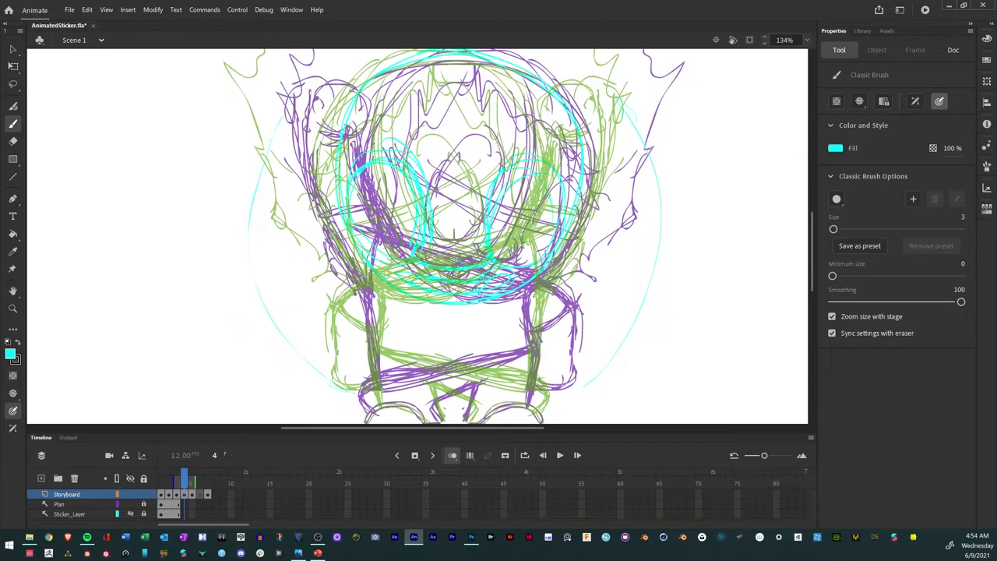
{"action": "left_click_drag", "start_coordinate": [344, 387], "coordinate": [322, 359]}
Compare against frame 5, then sketch the round left hand on frame 4.
{"action": "key", "text": "period"}
{"action": "key", "text": "period"}
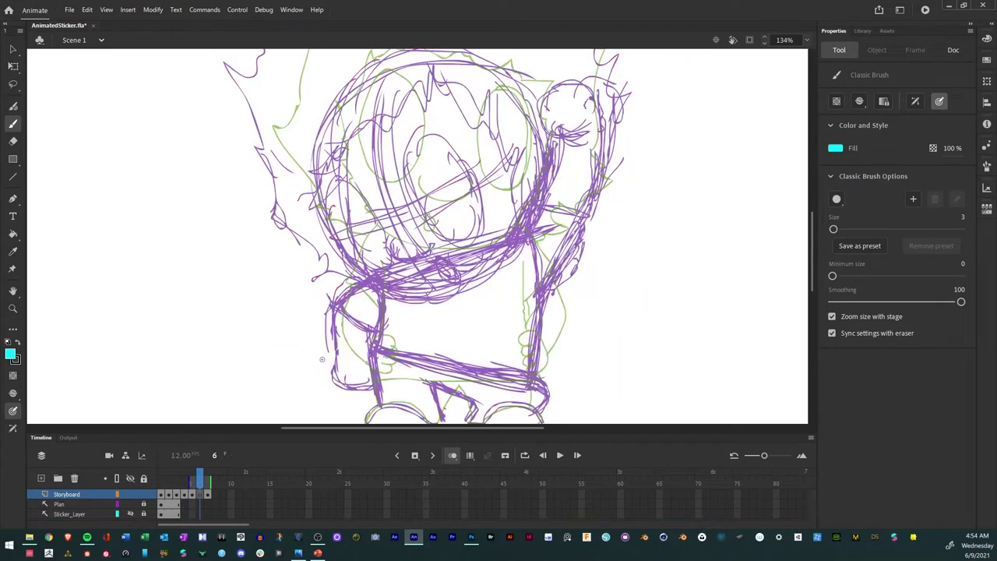
{"action": "key", "text": "comma"}
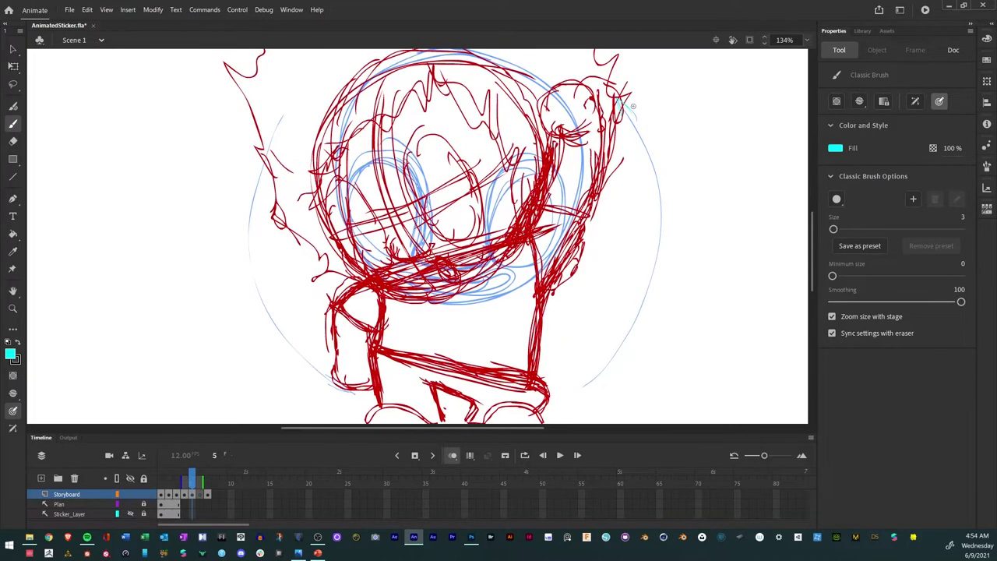
{"action": "key", "text": "comma"}
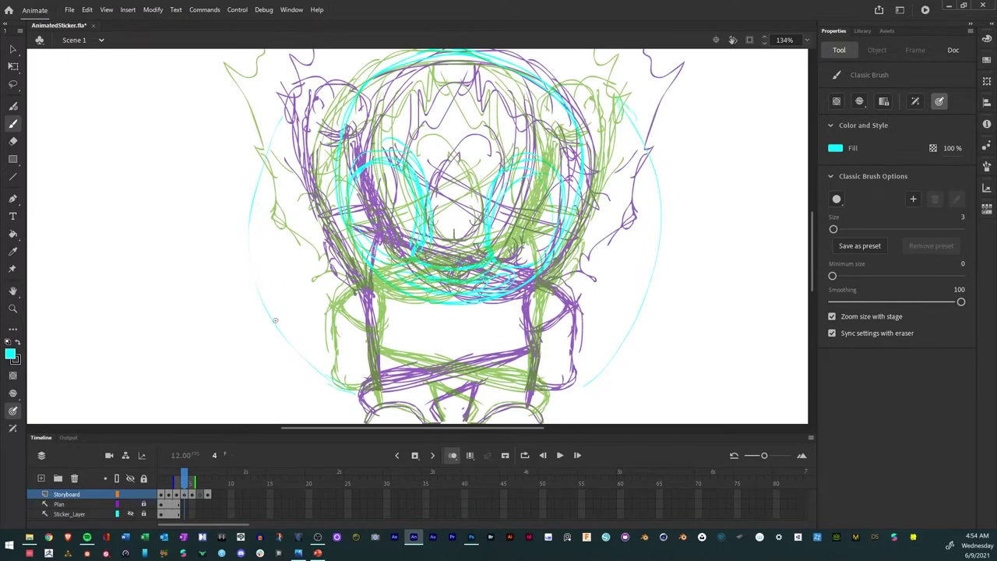
{"action": "mouse_move", "coordinate": [282, 331]}
{"action": "left_mouse_down"}
{"action": "mouse_move", "coordinate": [299, 344]}
{"action": "mouse_move", "coordinate": [310, 314]}
{"action": "mouse_move", "coordinate": [260, 322]}
{"action": "mouse_move", "coordinate": [260, 302]}
{"action": "mouse_move", "coordinate": [304, 300]}
{"action": "mouse_move", "coordinate": [261, 292]}
{"action": "mouse_move", "coordinate": [248, 335]}
{"action": "mouse_move", "coordinate": [239, 215]}
{"action": "mouse_move", "coordinate": [263, 194]}
{"action": "mouse_move", "coordinate": [257, 214]}
{"action": "mouse_move", "coordinate": [287, 273]}
{"action": "mouse_move", "coordinate": [308, 282]}
{"action": "mouse_move", "coordinate": [340, 264]}
{"action": "mouse_move", "coordinate": [367, 274]}
{"action": "mouse_move", "coordinate": [274, 277]}
{"action": "left_mouse_up"}
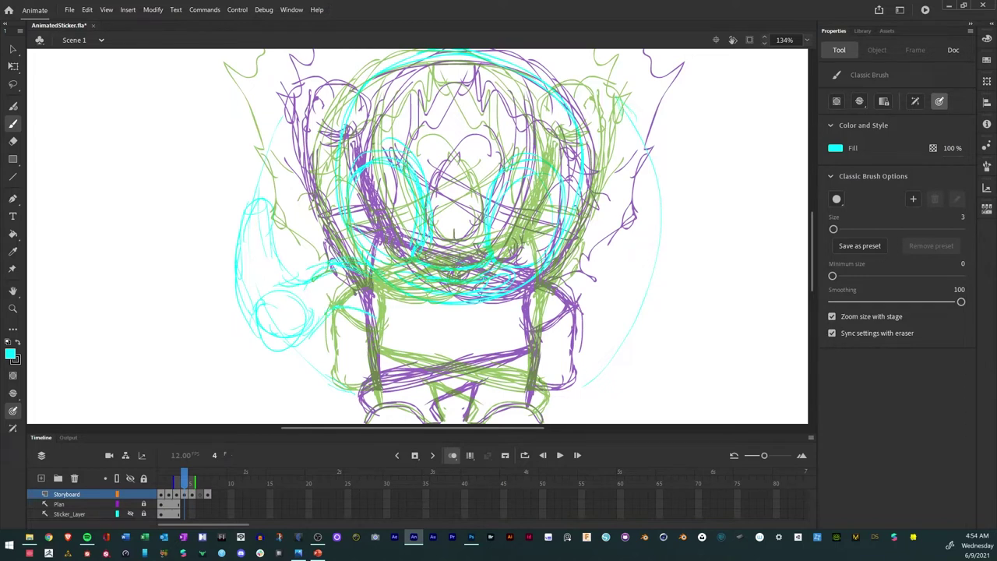
{"action": "mouse_move", "coordinate": [314, 310]}
{"action": "left_mouse_down"}
{"action": "mouse_move", "coordinate": [378, 309]}
{"action": "mouse_move", "coordinate": [337, 316]}
{"action": "mouse_move", "coordinate": [356, 311]}
{"action": "left_mouse_up"}
Check frame 3, then draw the cyan waistband across frame 4's lower body.
{"action": "key", "text": "comma"}
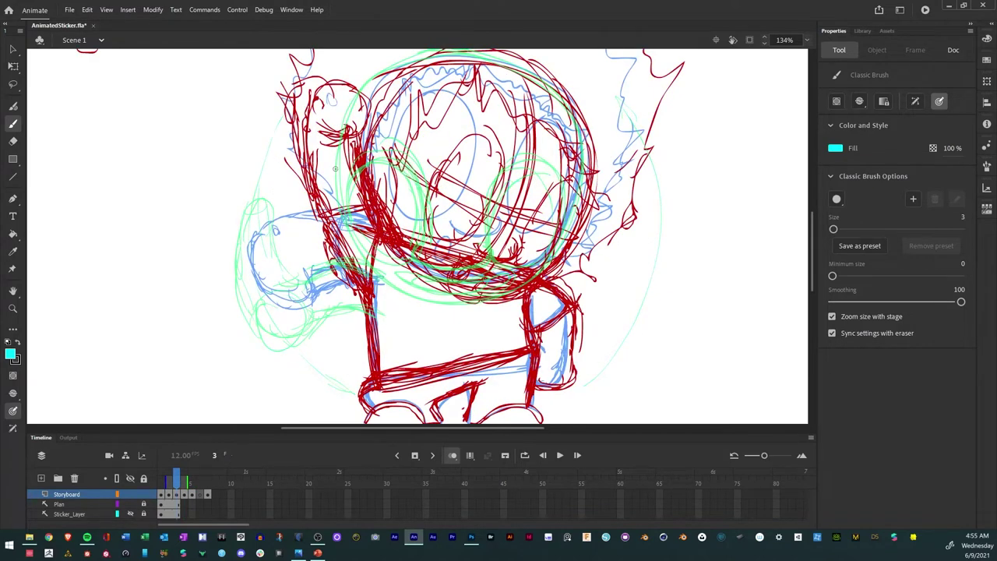
{"action": "key", "text": "period"}
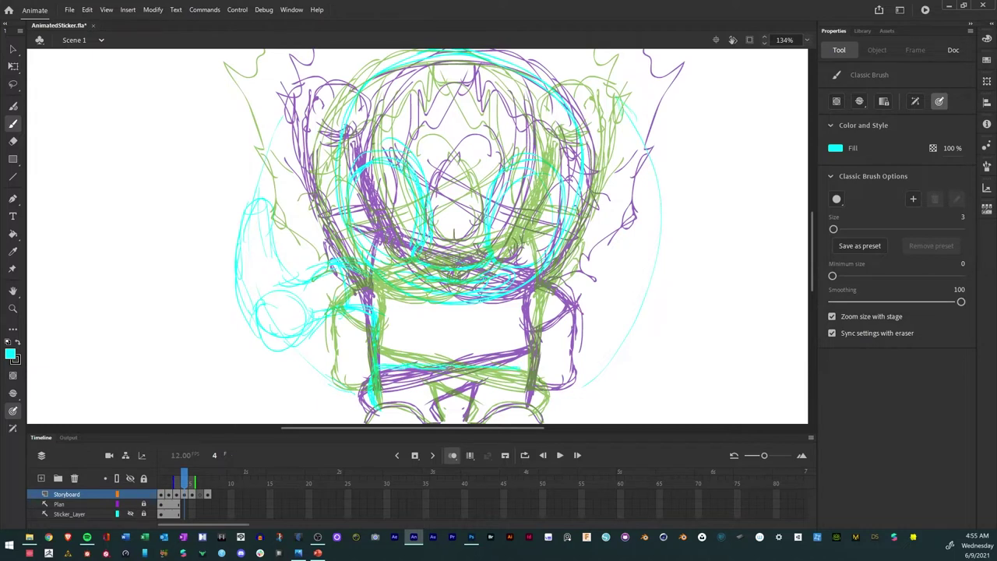
{"action": "left_click_drag", "start_coordinate": [538, 368], "coordinate": [385, 365]}
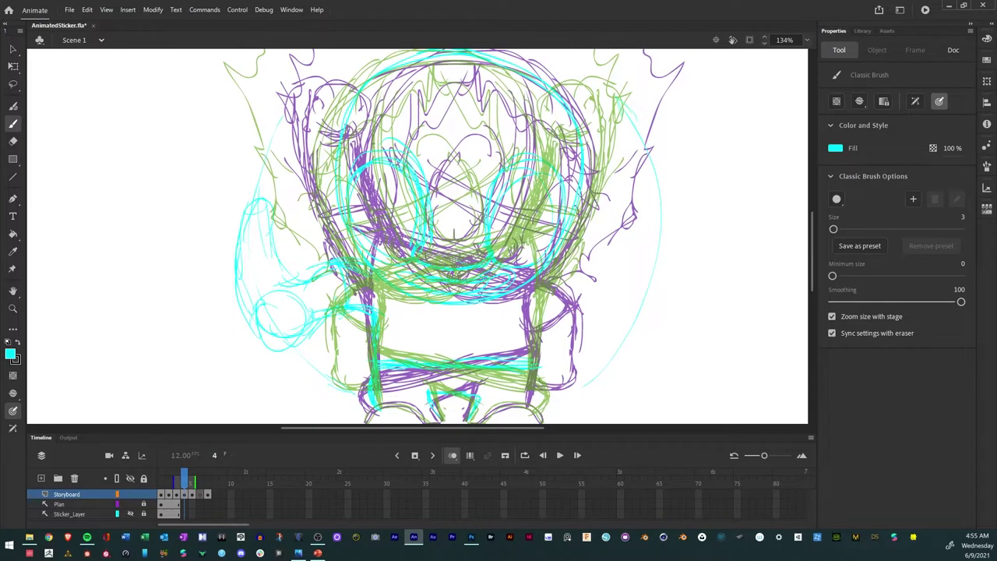
{"action": "left_click_drag", "start_coordinate": [425, 386], "coordinate": [471, 392]}
Outline the edges and bottoms of the left and right feet in cyan.
{"action": "left_click_drag", "start_coordinate": [340, 373], "coordinate": [354, 303]}
{"action": "left_click_drag", "start_coordinate": [372, 354], "coordinate": [384, 359]}
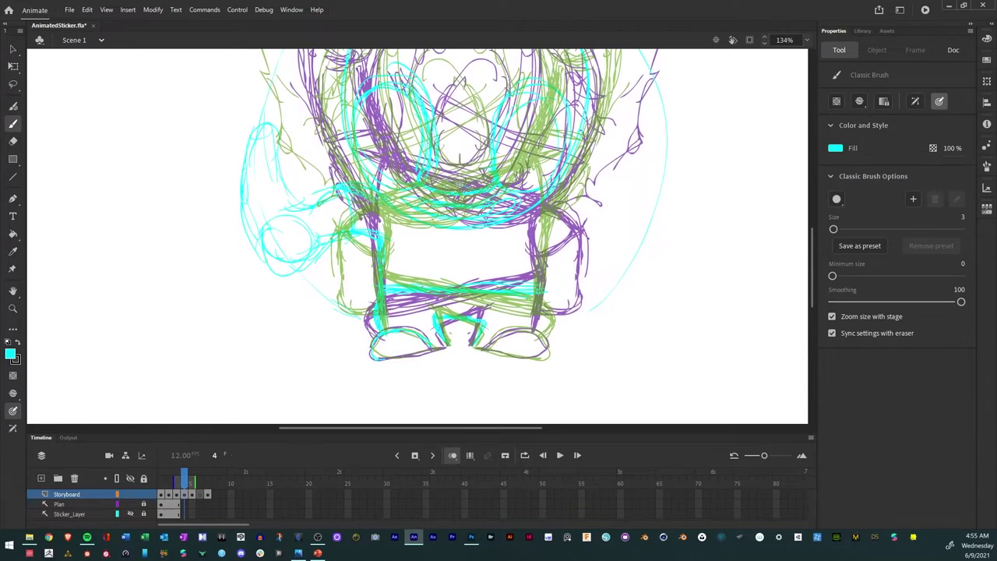
{"action": "mouse_move", "coordinate": [386, 357]}
{"action": "left_mouse_down"}
{"action": "mouse_move", "coordinate": [445, 346]}
{"action": "mouse_move", "coordinate": [406, 354]}
{"action": "left_mouse_up"}
{"action": "left_click_drag", "start_coordinate": [538, 358], "coordinate": [474, 350]}
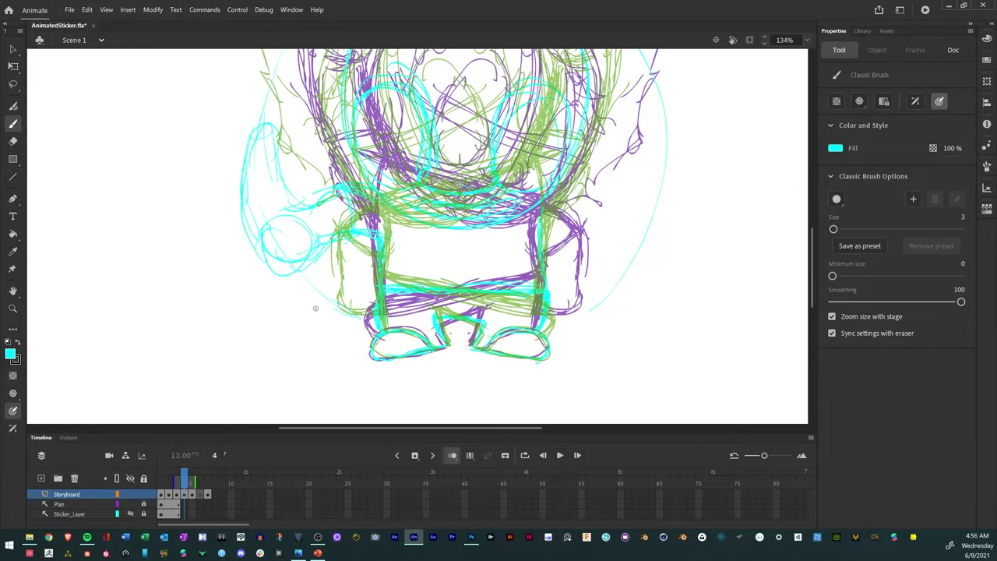
{"action": "left_click_drag", "start_coordinate": [316, 308], "coordinate": [295, 397]}
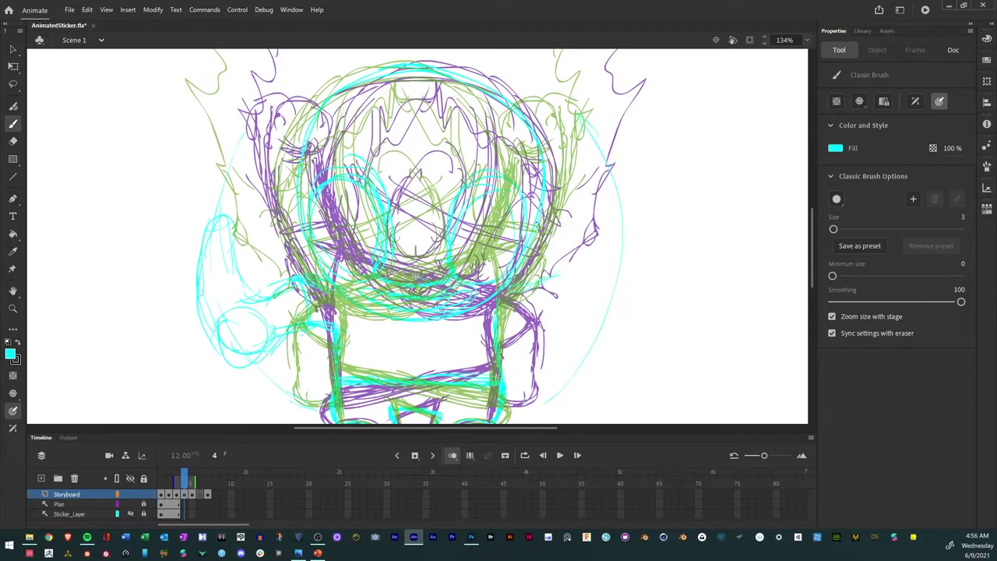
Sketch the right arm and round right hand, plus a left-side stroke and right-leg touch-up.
{"action": "mouse_move", "coordinate": [544, 275]}
{"action": "left_mouse_down"}
{"action": "mouse_move", "coordinate": [628, 243]}
{"action": "mouse_move", "coordinate": [600, 239]}
{"action": "left_mouse_up"}
{"action": "mouse_move", "coordinate": [597, 272]}
{"action": "left_mouse_down"}
{"action": "mouse_move", "coordinate": [628, 234]}
{"action": "mouse_move", "coordinate": [600, 280]}
{"action": "mouse_move", "coordinate": [620, 237]}
{"action": "mouse_move", "coordinate": [635, 296]}
{"action": "left_mouse_up"}
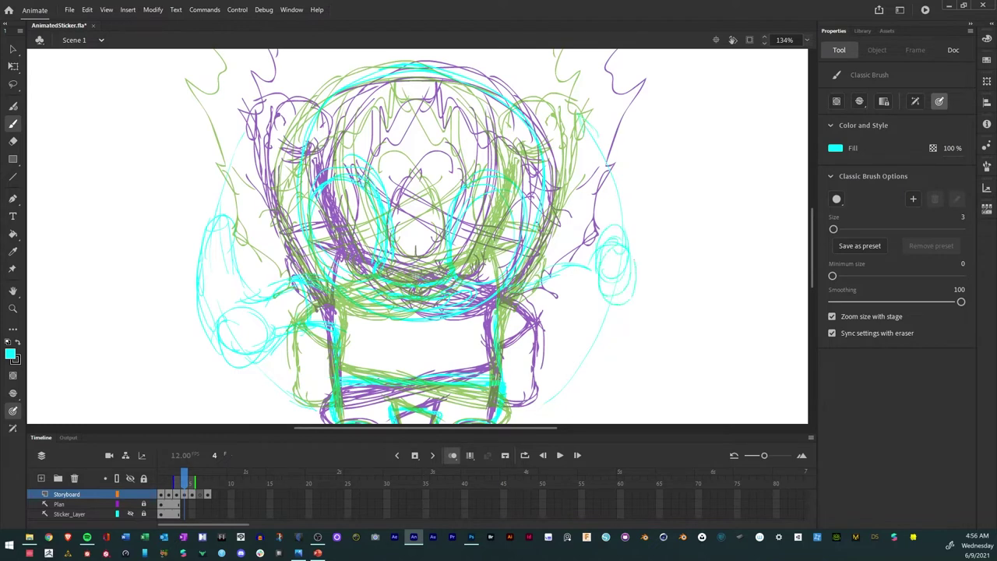
{"action": "mouse_move", "coordinate": [633, 257]}
{"action": "left_mouse_down"}
{"action": "mouse_move", "coordinate": [614, 327]}
{"action": "mouse_move", "coordinate": [592, 346]}
{"action": "mouse_move", "coordinate": [580, 352]}
{"action": "mouse_move", "coordinate": [583, 305]}
{"action": "mouse_move", "coordinate": [508, 321]}
{"action": "left_mouse_up"}
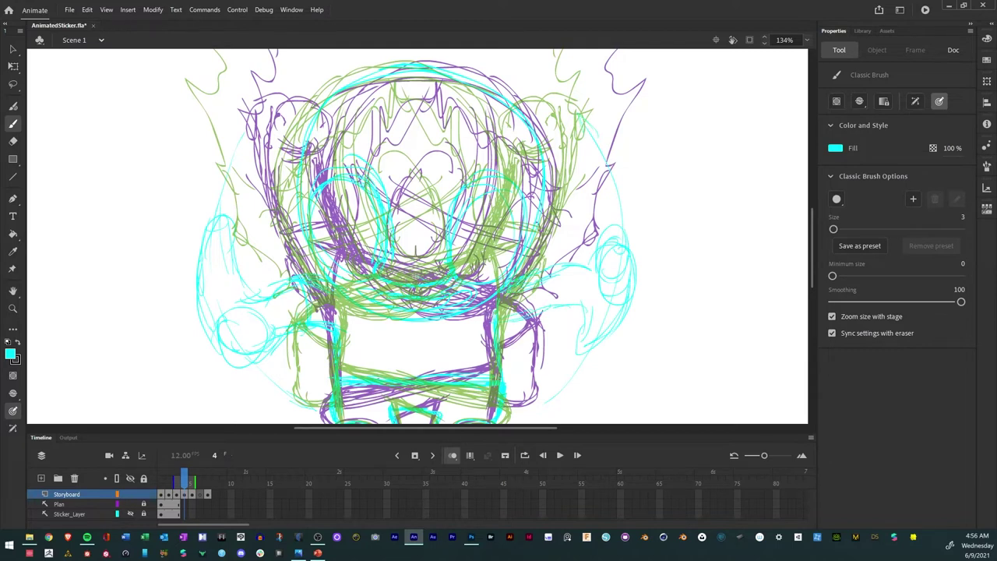
{"action": "mouse_move", "coordinate": [555, 265]}
{"action": "left_mouse_down"}
{"action": "mouse_move", "coordinate": [584, 269]}
{"action": "mouse_move", "coordinate": [608, 233]}
{"action": "mouse_move", "coordinate": [600, 335]}
{"action": "mouse_move", "coordinate": [616, 312]}
{"action": "mouse_move", "coordinate": [613, 251]}
{"action": "mouse_move", "coordinate": [634, 267]}
{"action": "mouse_move", "coordinate": [621, 320]}
{"action": "mouse_move", "coordinate": [589, 355]}
{"action": "left_mouse_up"}
{"action": "left_click_drag", "start_coordinate": [586, 260], "coordinate": [597, 251]}
{"action": "left_click_drag", "start_coordinate": [537, 266], "coordinate": [555, 262]}
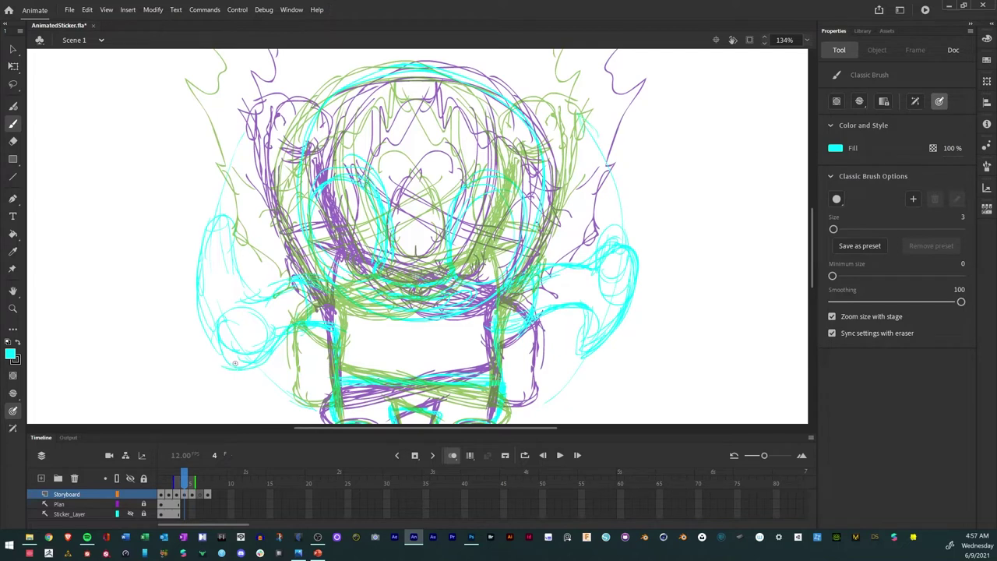
{"action": "left_click_drag", "start_coordinate": [196, 335], "coordinate": [195, 244]}
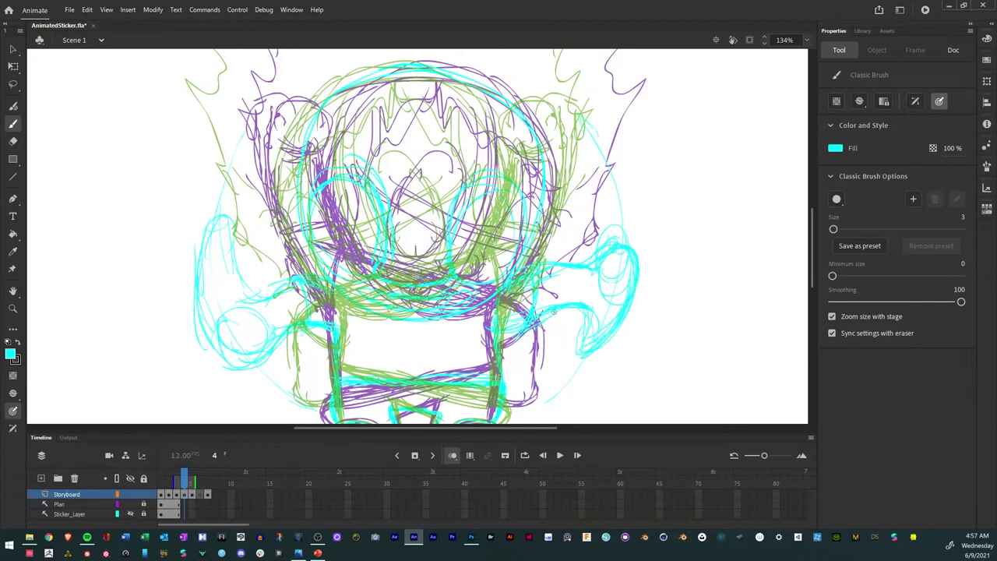
{"action": "mouse_move", "coordinate": [536, 299]}
{"action": "left_mouse_down"}
{"action": "mouse_move", "coordinate": [530, 343]}
{"action": "mouse_move", "coordinate": [533, 304]}
{"action": "mouse_move", "coordinate": [586, 310]}
{"action": "left_mouse_up"}
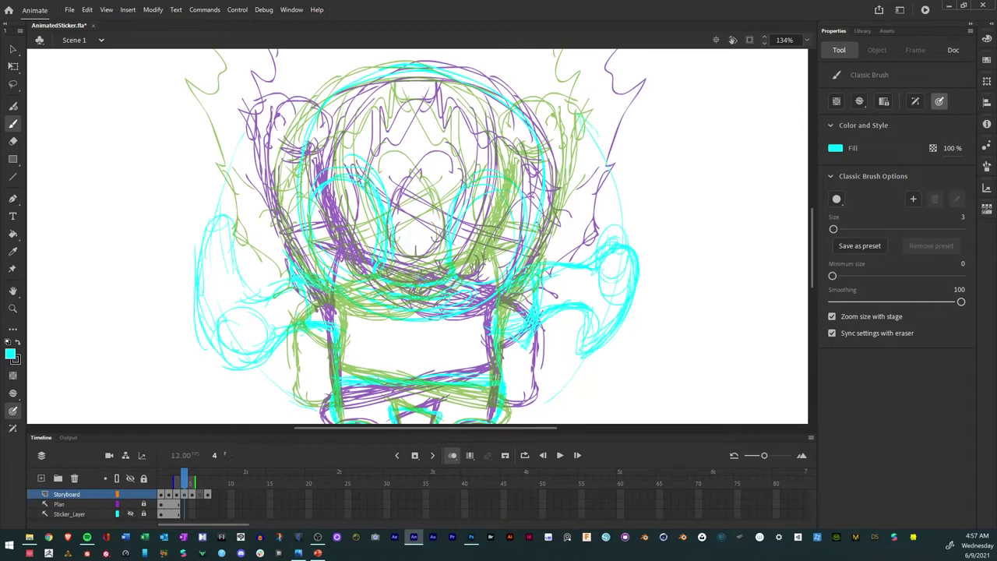
Brush cyan strokes along the hair's left edge, spiky top and right side, plus one inside the head.
{"action": "scroll", "coordinate": [276, 266], "scroll_direction": "up", "scroll_amount": 3}
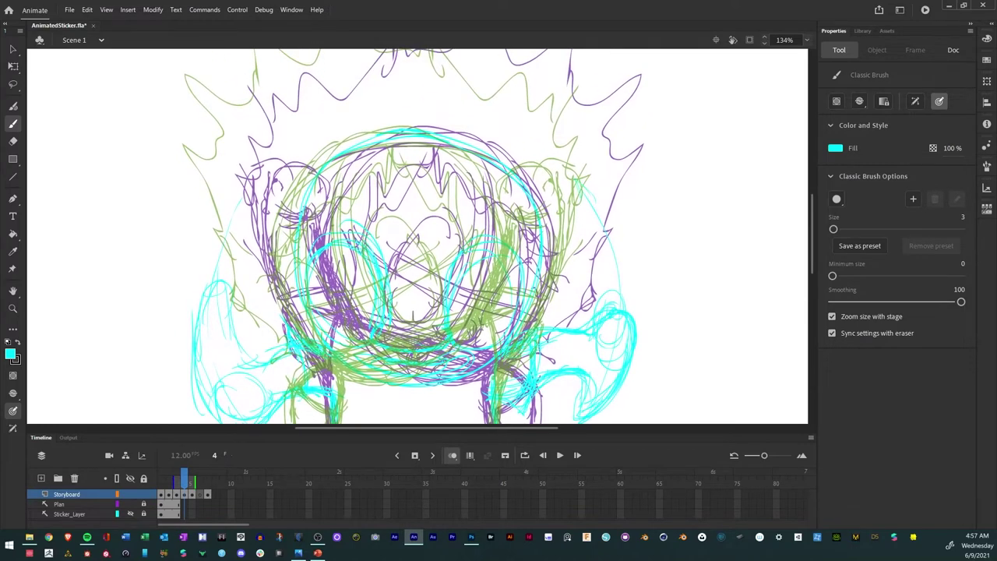
{"action": "mouse_move", "coordinate": [282, 330]}
{"action": "left_mouse_down"}
{"action": "mouse_move", "coordinate": [238, 257]}
{"action": "mouse_move", "coordinate": [224, 126]}
{"action": "mouse_move", "coordinate": [343, 53]}
{"action": "left_mouse_up"}
{"action": "scroll", "coordinate": [305, 210], "scroll_direction": "up", "scroll_amount": 3}
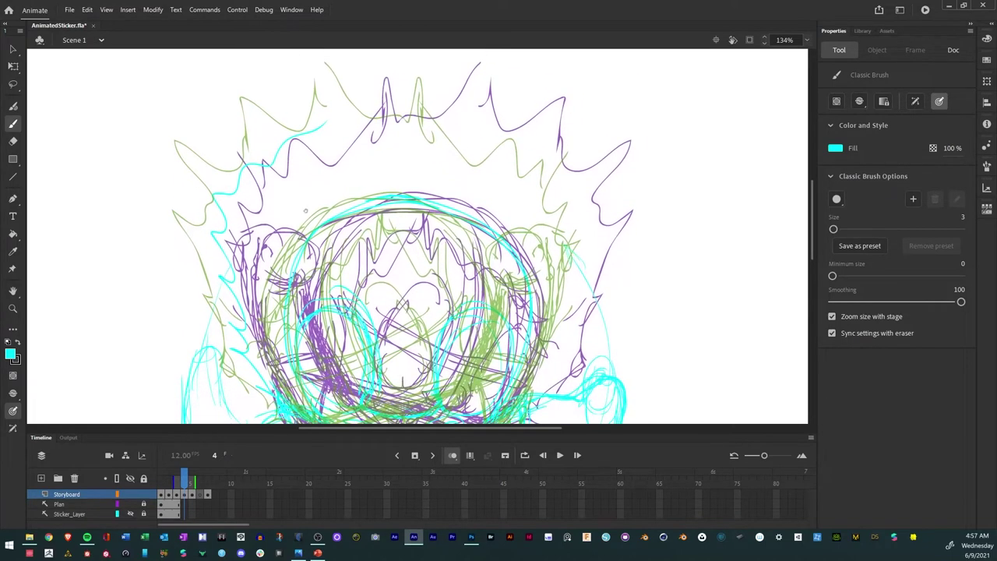
{"action": "mouse_move", "coordinate": [318, 137]}
{"action": "left_mouse_down"}
{"action": "mouse_move", "coordinate": [328, 111]}
{"action": "mouse_move", "coordinate": [389, 82]}
{"action": "mouse_move", "coordinate": [433, 114]}
{"action": "mouse_move", "coordinate": [505, 121]}
{"action": "mouse_move", "coordinate": [583, 230]}
{"action": "mouse_move", "coordinate": [593, 304]}
{"action": "left_mouse_up"}
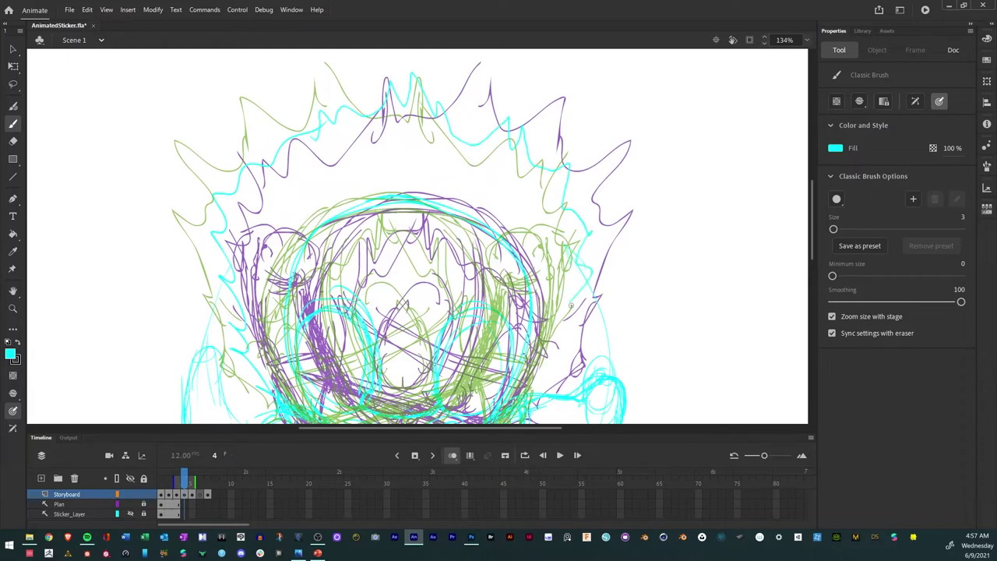
{"action": "scroll", "coordinate": [460, 347], "scroll_direction": "down", "scroll_amount": 4}
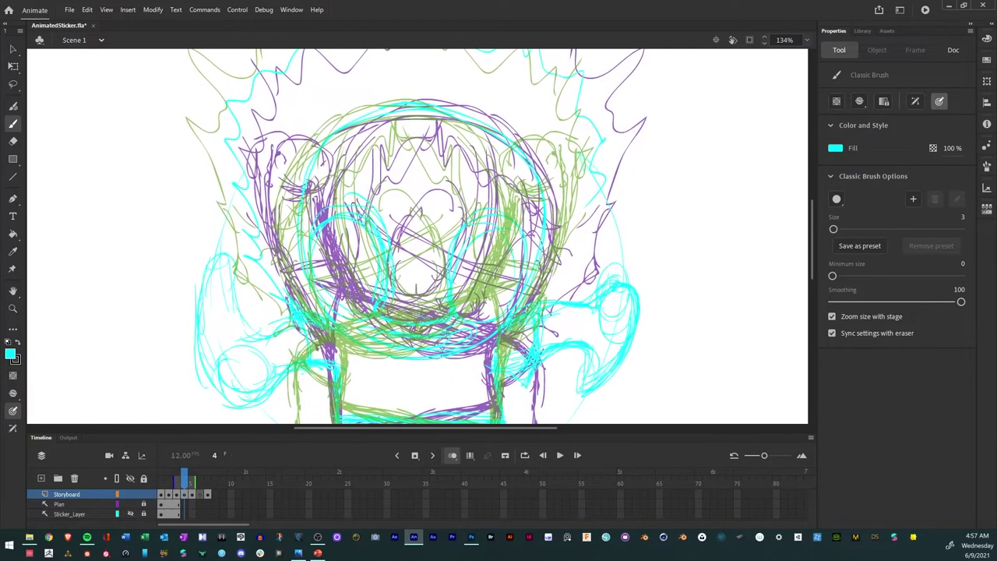
{"action": "mouse_move", "coordinate": [546, 302]}
{"action": "left_mouse_down"}
{"action": "mouse_move", "coordinate": [572, 264]}
{"action": "mouse_move", "coordinate": [597, 178]}
{"action": "left_mouse_up"}
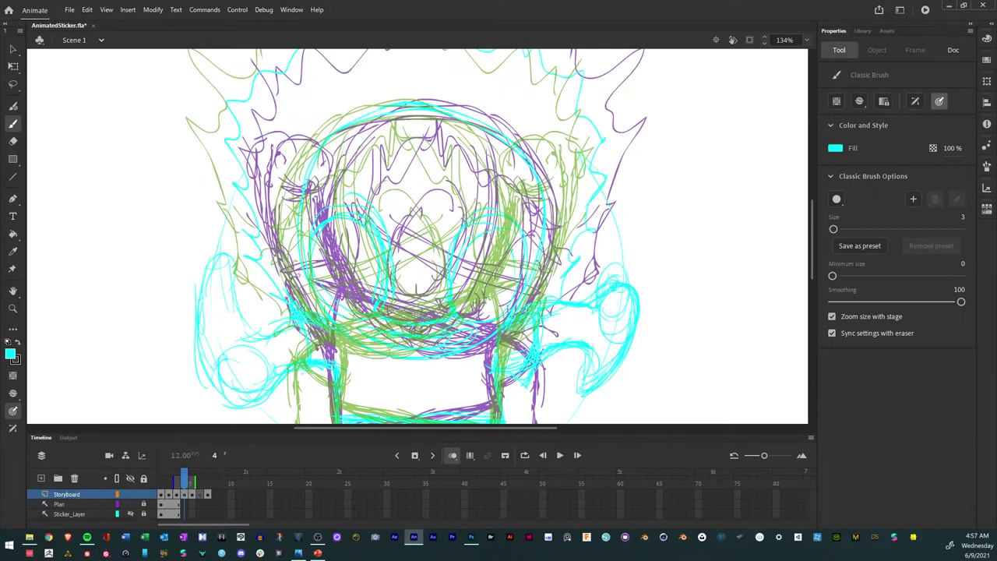
{"action": "scroll", "coordinate": [311, 367], "scroll_direction": "up", "scroll_amount": 3}
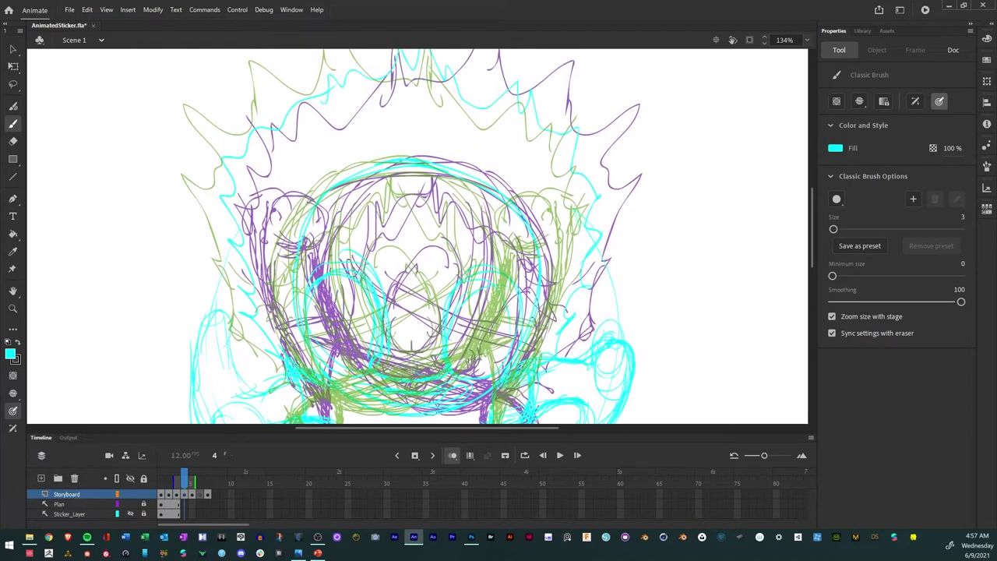
{"action": "mouse_move", "coordinate": [302, 313]}
{"action": "left_mouse_down"}
{"action": "mouse_move", "coordinate": [311, 235]}
{"action": "mouse_move", "coordinate": [347, 234]}
{"action": "mouse_move", "coordinate": [369, 205]}
{"action": "mouse_move", "coordinate": [422, 194]}
{"action": "mouse_move", "coordinate": [469, 206]}
{"action": "mouse_move", "coordinate": [503, 238]}
{"action": "mouse_move", "coordinate": [528, 285]}
{"action": "mouse_move", "coordinate": [527, 341]}
{"action": "left_mouse_up"}
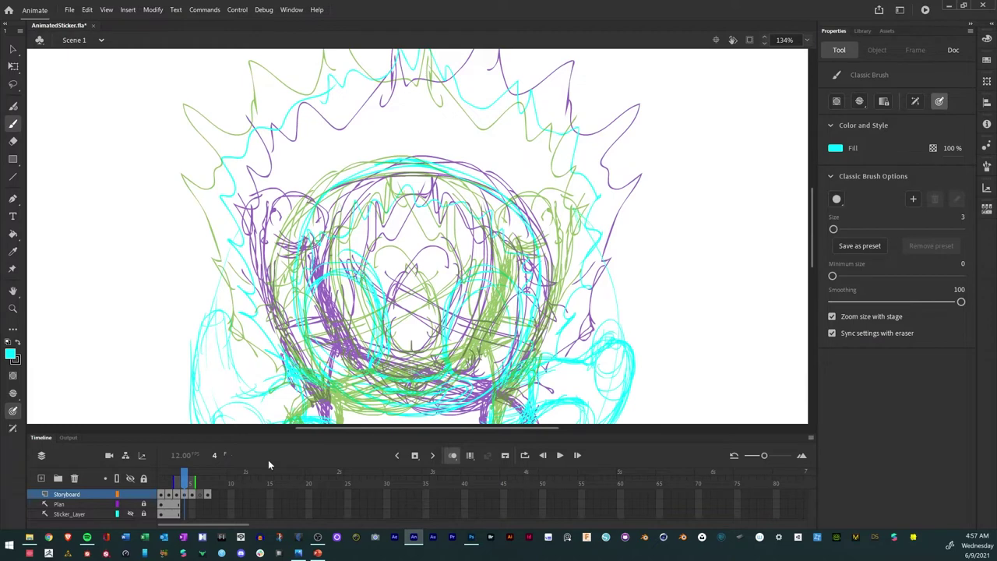
Turn off onion skinning, pan to the body and feet, and compare poses across frames 1–5.
{"action": "left_click", "coordinate": [453, 455]}
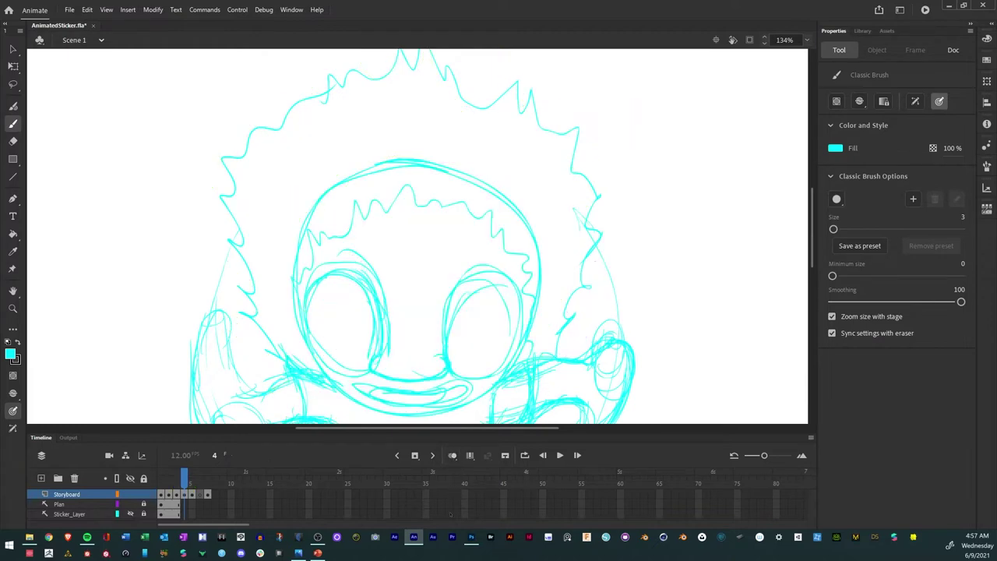
{"action": "left_click_drag", "start_coordinate": [290, 362], "coordinate": [323, 238]}
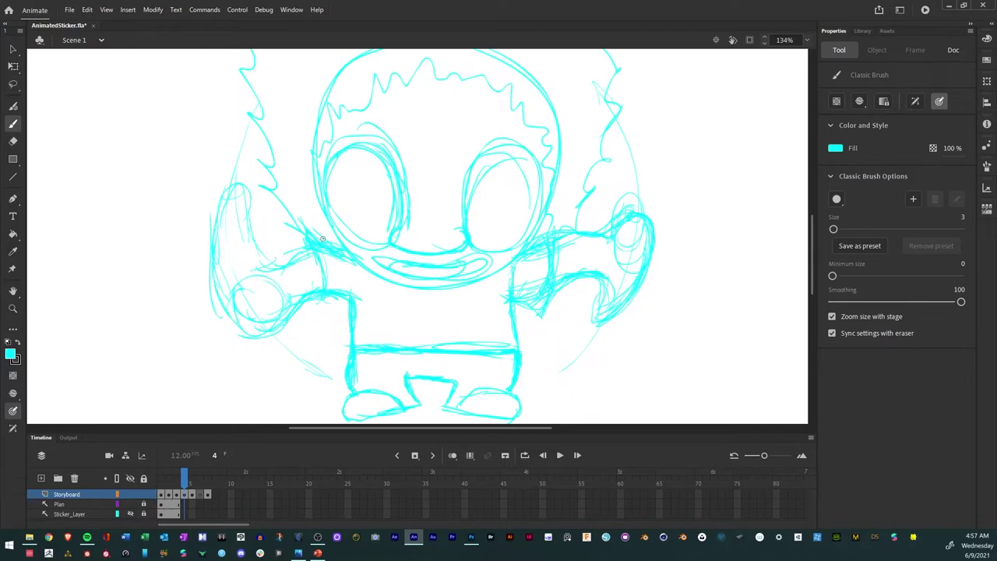
{"action": "key", "text": "comma"}
{"action": "key", "text": "period"}
{"action": "key", "text": "period"}
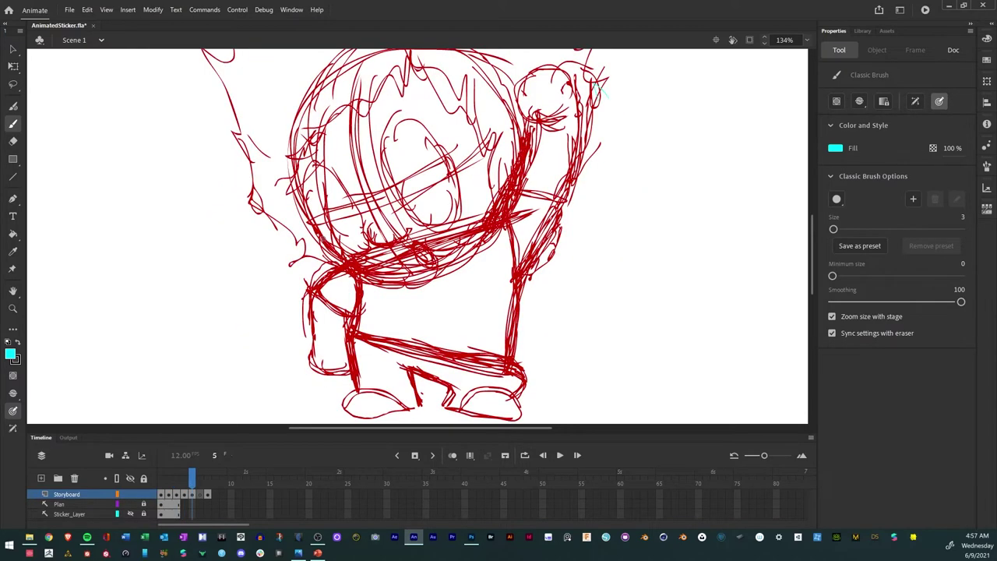
{"action": "key", "text": "comma"}
{"action": "key", "text": "comma"}
{"action": "key", "text": "period"}
{"action": "key", "text": "period"}
{"action": "key", "text": "comma"}
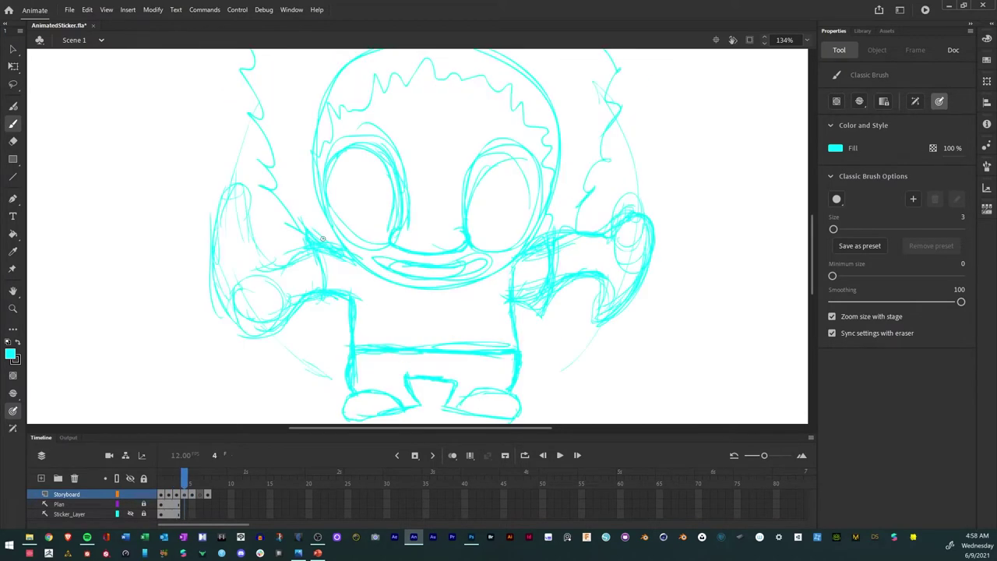
{"action": "key", "text": "comma"}
{"action": "key", "text": "comma"}
{"action": "key", "text": "comma"}
{"action": "key", "text": "period"}
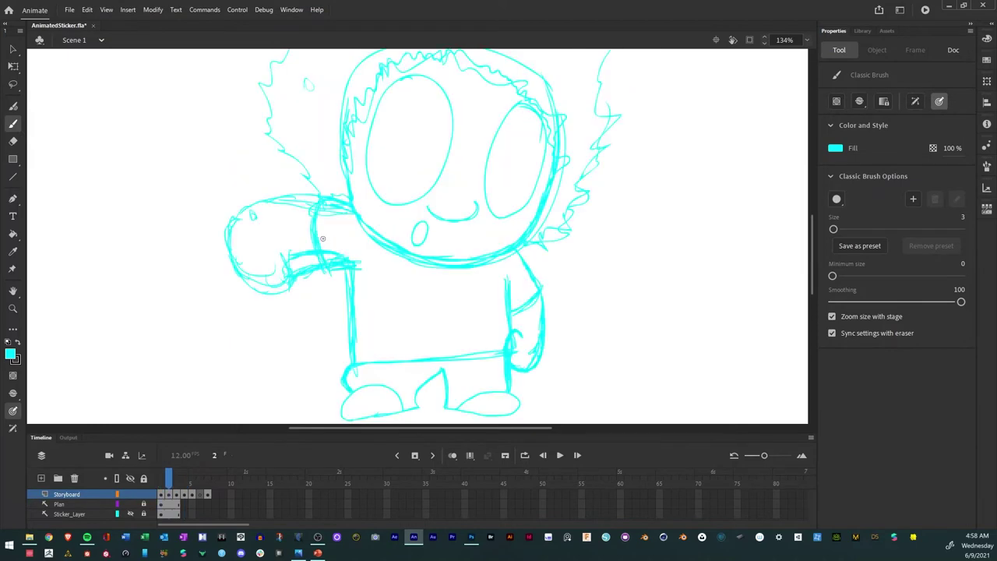
Zoom the stage to 67% and flip back and forth through the frames to preview motion.
{"action": "left_click", "coordinate": [807, 40]}
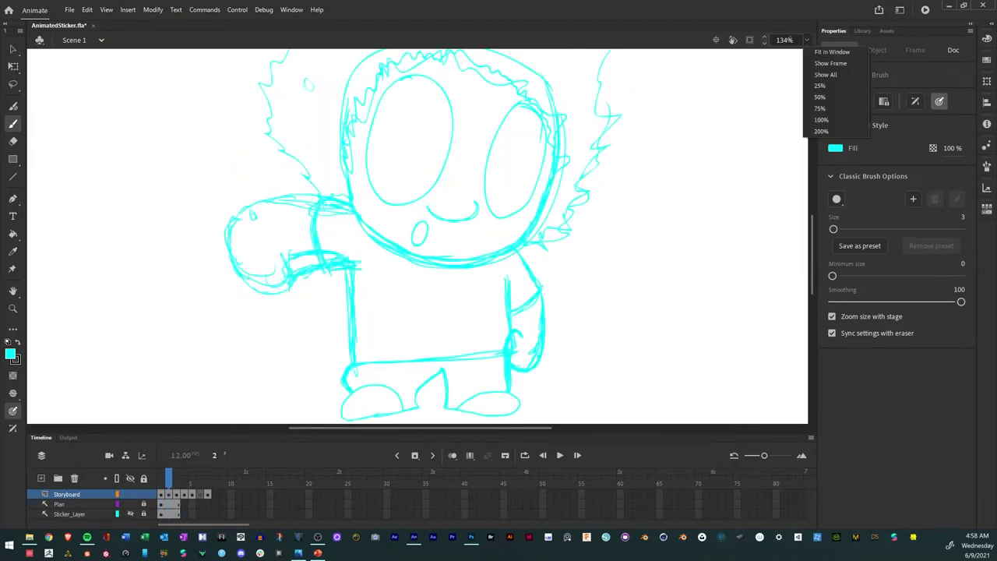
{"action": "left_click", "coordinate": [818, 52]}
{"action": "key", "text": "period"}
{"action": "key", "text": "period"}
{"action": "key", "text": "period"}
{"action": "key", "text": "comma"}
{"action": "key", "text": "comma"}
{"action": "key", "text": "comma"}
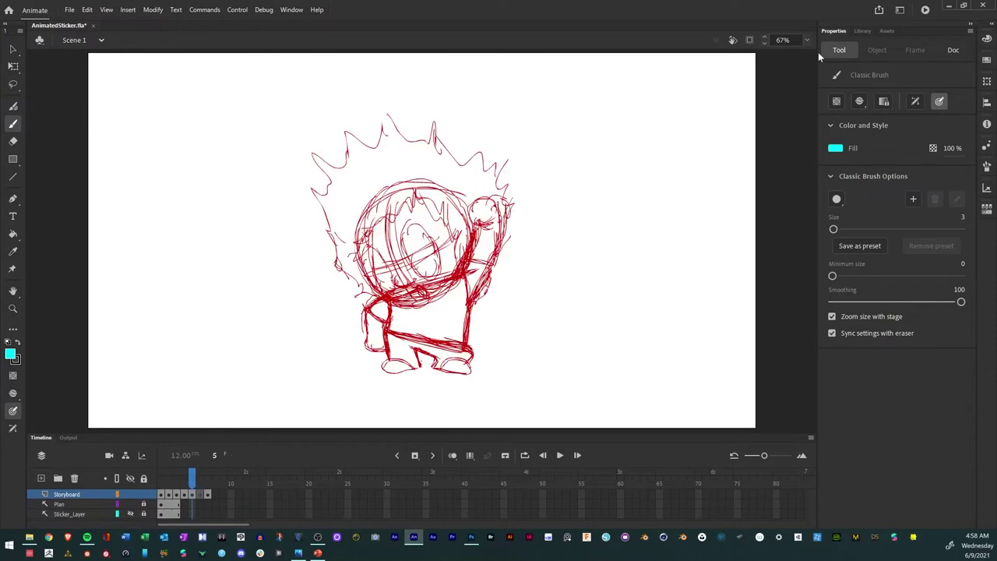
{"action": "key", "text": "period"}
{"action": "key", "text": "period"}
{"action": "key", "text": "period"}
{"action": "key", "text": "comma"}
{"action": "key", "text": "comma"}
{"action": "key", "text": "comma"}
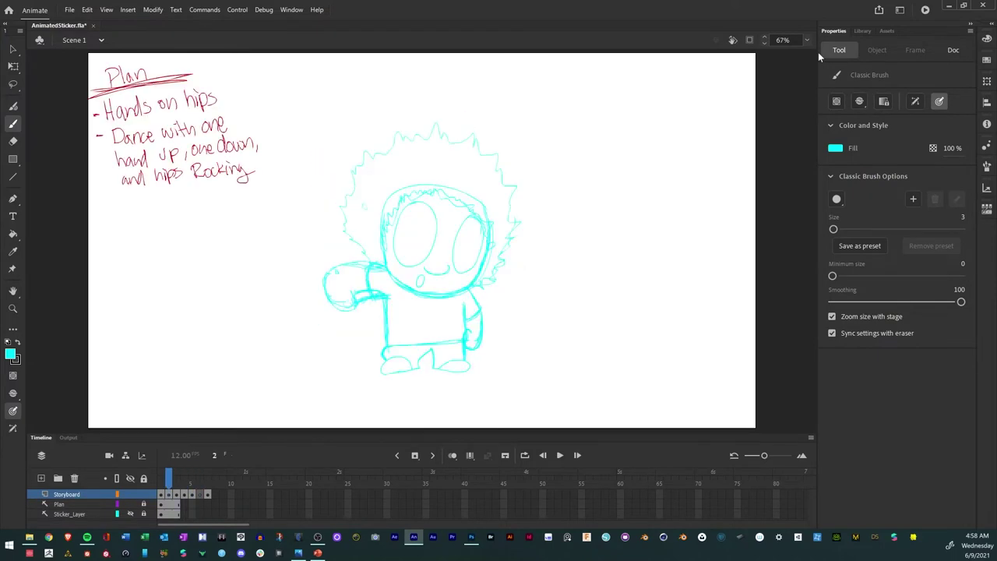
{"action": "key", "text": "period"}
{"action": "key", "text": "period"}
{"action": "key", "text": "period"}
{"action": "key", "text": "comma"}
{"action": "key", "text": "comma"}
{"action": "key", "text": "comma"}
{"action": "key", "text": "comma"}
{"action": "key", "text": "period"}
{"action": "key", "text": "period"}
{"action": "key", "text": "period"}
{"action": "key", "text": "period"}
{"action": "key", "text": "period"}
{"action": "key", "text": "period"}
Play the storyboard from frame 1 with Loop on, scrubbing and pausing to review it.
{"action": "key", "text": "shift+comma"}
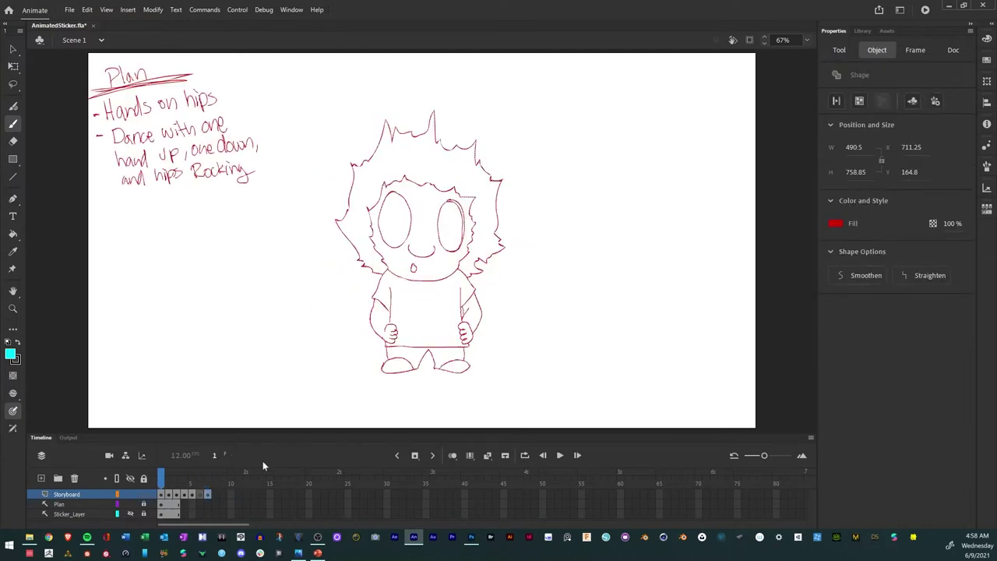
{"action": "left_click", "coordinate": [559, 455]}
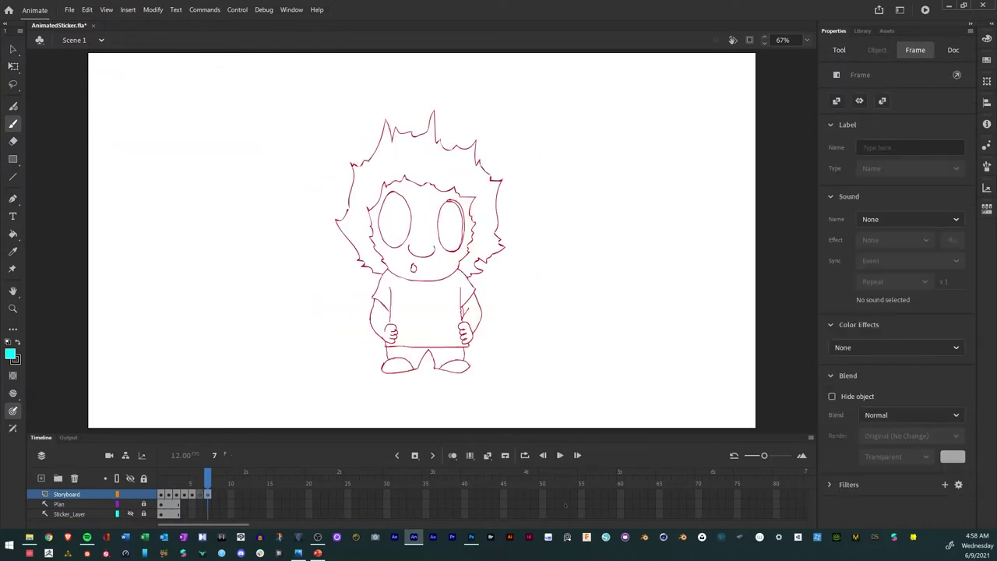
{"action": "left_click", "coordinate": [525, 455]}
{"action": "key", "text": "Return"}
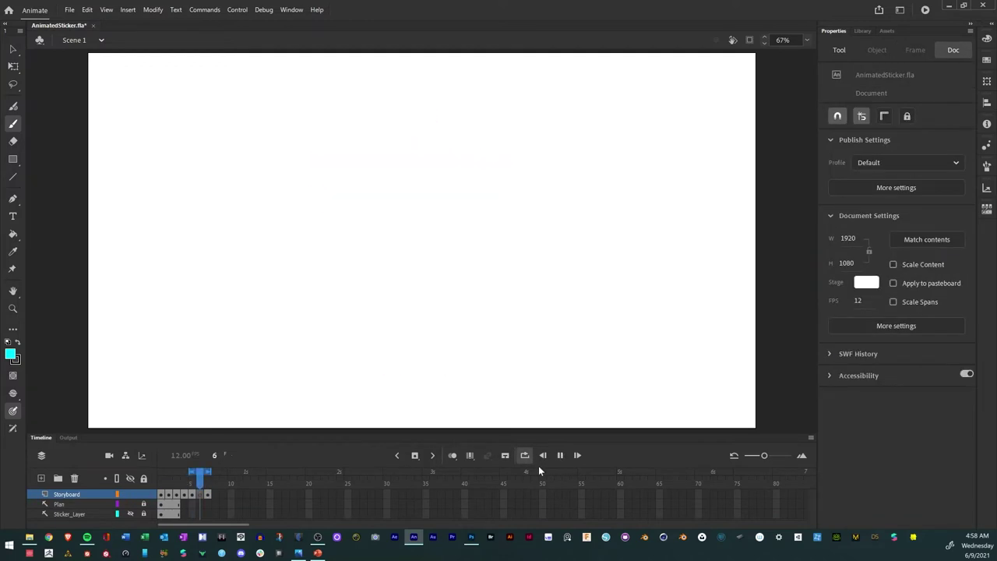
{"action": "mouse_move", "coordinate": [200, 474]}
{"action": "left_mouse_down"}
{"action": "mouse_move", "coordinate": [160, 472]}
{"action": "mouse_move", "coordinate": [209, 473]}
{"action": "left_mouse_up"}
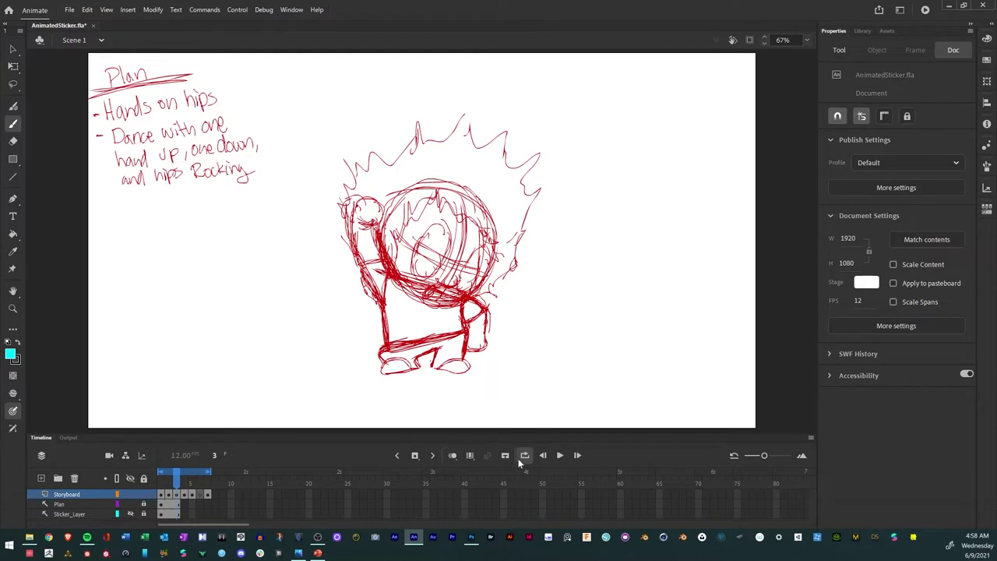
{"action": "left_click", "coordinate": [560, 456]}
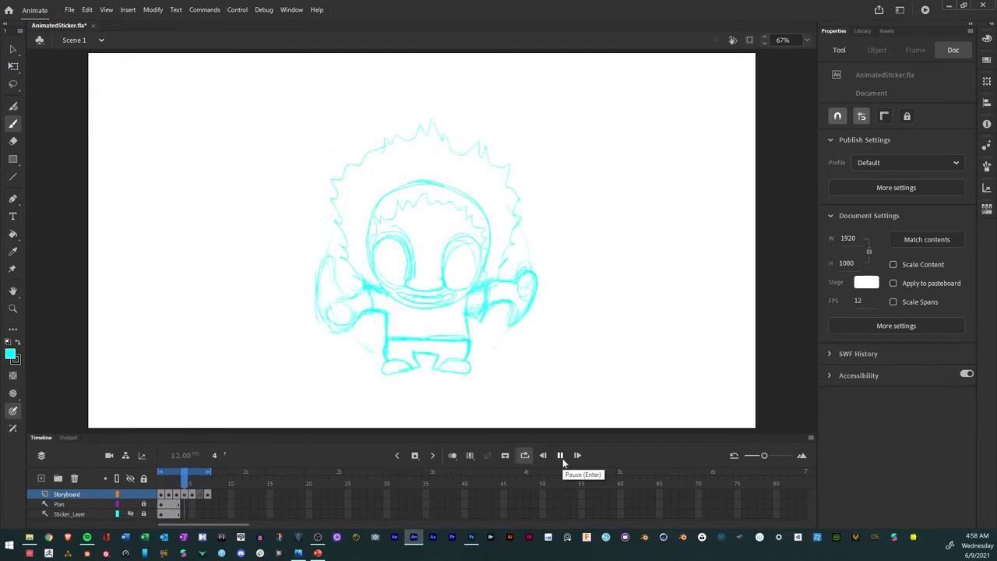
{"action": "left_click", "coordinate": [561, 456]}
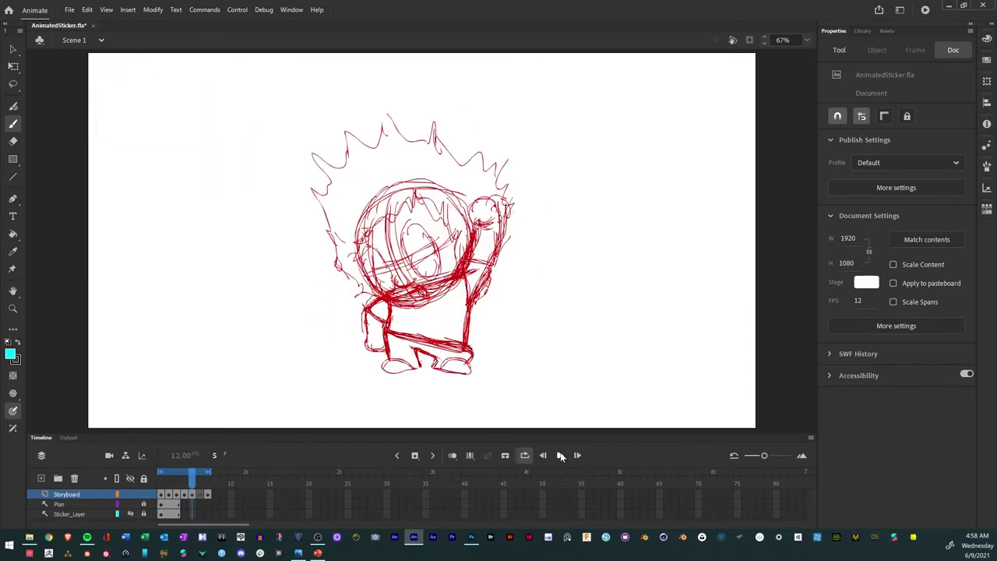
Move to the empty frame 6, turn onion skinning on and switch Loop off.
{"action": "key", "text": "comma"}
{"action": "key", "text": "comma"}
{"action": "key", "text": "period"}
{"action": "key", "text": "period"}
{"action": "key", "text": "period"}
{"action": "key", "text": "ctrl+s"}
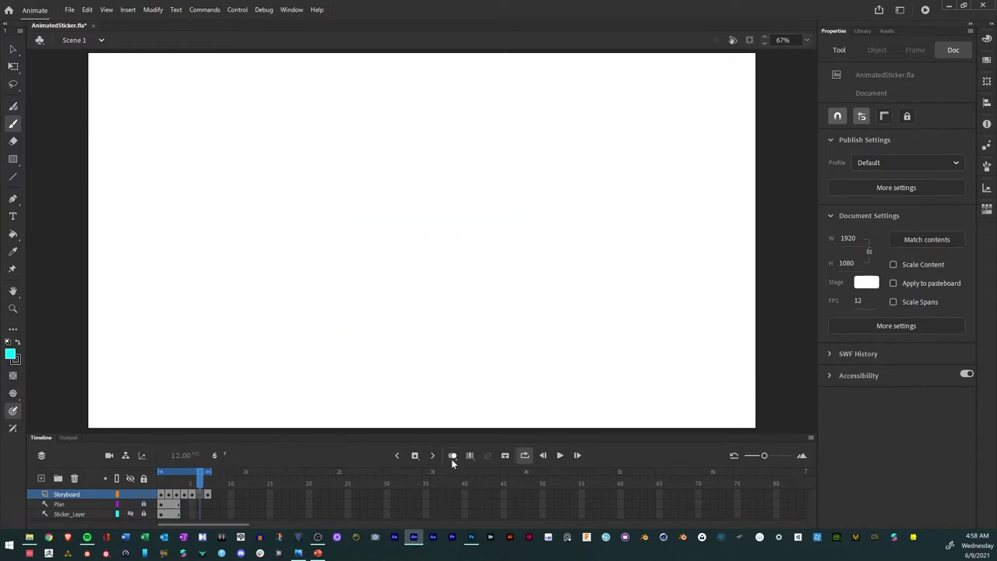
{"action": "left_click", "coordinate": [452, 457]}
{"action": "left_click", "coordinate": [524, 456]}
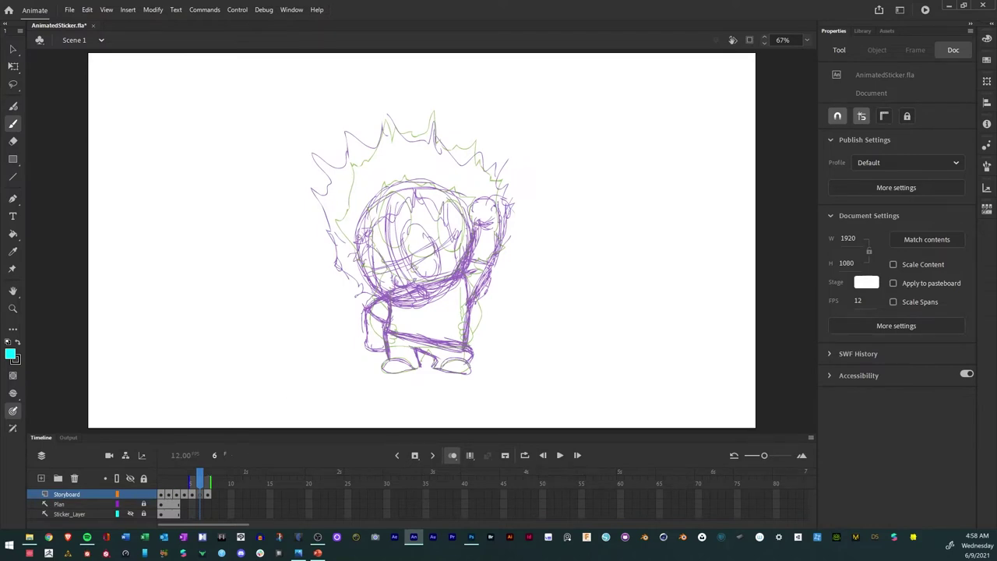
Zoom to 134% and sketch the two cyan eye ovals and lower-face marks on frame 6.
{"action": "key", "text": "ctrl+equal"}
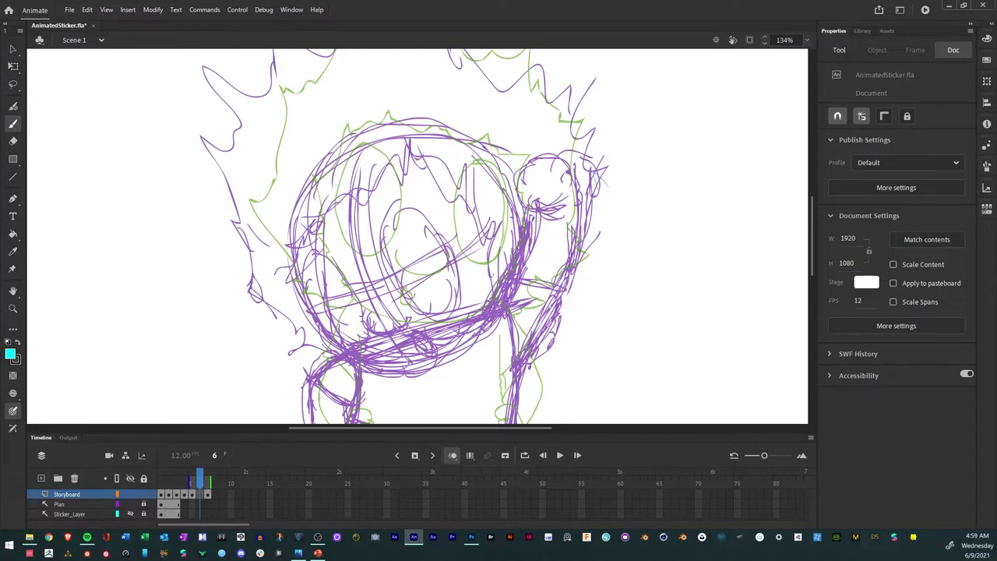
{"action": "left_click_drag", "start_coordinate": [337, 187], "coordinate": [310, 242]}
{"action": "mouse_move", "coordinate": [325, 285]}
{"action": "left_mouse_down"}
{"action": "mouse_move", "coordinate": [346, 315]}
{"action": "mouse_move", "coordinate": [374, 319]}
{"action": "mouse_move", "coordinate": [377, 230]}
{"action": "mouse_move", "coordinate": [360, 199]}
{"action": "mouse_move", "coordinate": [327, 200]}
{"action": "left_mouse_up"}
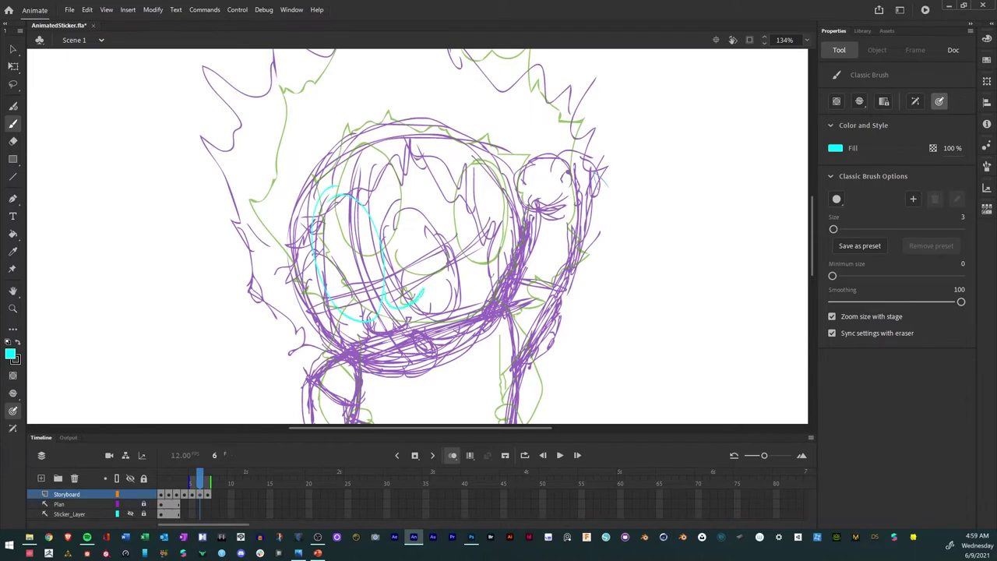
{"action": "left_click_drag", "start_coordinate": [426, 296], "coordinate": [424, 278]}
{"action": "mouse_move", "coordinate": [444, 174]}
{"action": "left_mouse_down"}
{"action": "mouse_move", "coordinate": [434, 173]}
{"action": "mouse_move", "coordinate": [417, 230]}
{"action": "mouse_move", "coordinate": [434, 276]}
{"action": "mouse_move", "coordinate": [465, 295]}
{"action": "mouse_move", "coordinate": [482, 266]}
{"action": "mouse_move", "coordinate": [477, 201]}
{"action": "mouse_move", "coordinate": [441, 178]}
{"action": "mouse_move", "coordinate": [426, 185]}
{"action": "left_mouse_up"}
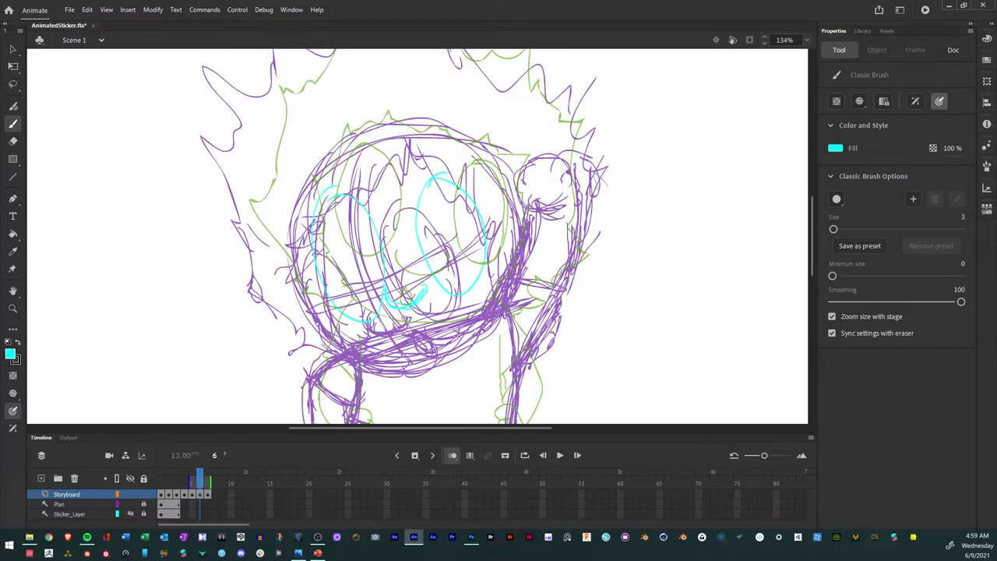
{"action": "key", "text": "comma"}
{"action": "key", "text": "period"}
{"action": "key", "text": "period"}
{"action": "left_click_drag", "start_coordinate": [408, 321], "coordinate": [414, 307]}
Trace the spiky hair, right side of the head and hairline, then hide onion skins to check.
{"action": "mouse_move", "coordinate": [302, 313]}
{"action": "left_mouse_down"}
{"action": "mouse_move", "coordinate": [267, 281]}
{"action": "mouse_move", "coordinate": [240, 218]}
{"action": "mouse_move", "coordinate": [245, 145]}
{"action": "mouse_move", "coordinate": [266, 96]}
{"action": "left_mouse_up"}
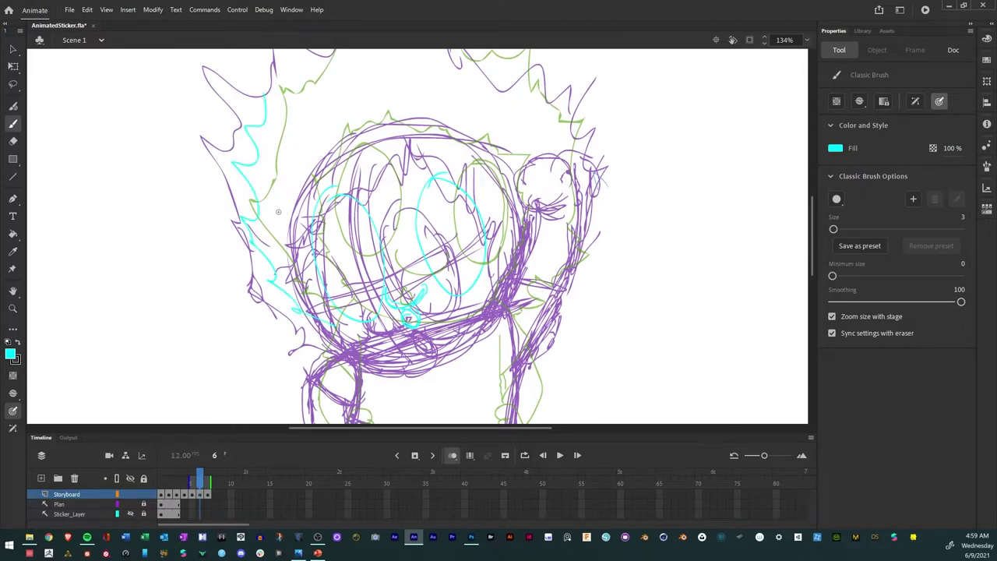
{"action": "scroll", "coordinate": [273, 221], "scroll_direction": "up", "scroll_amount": 5}
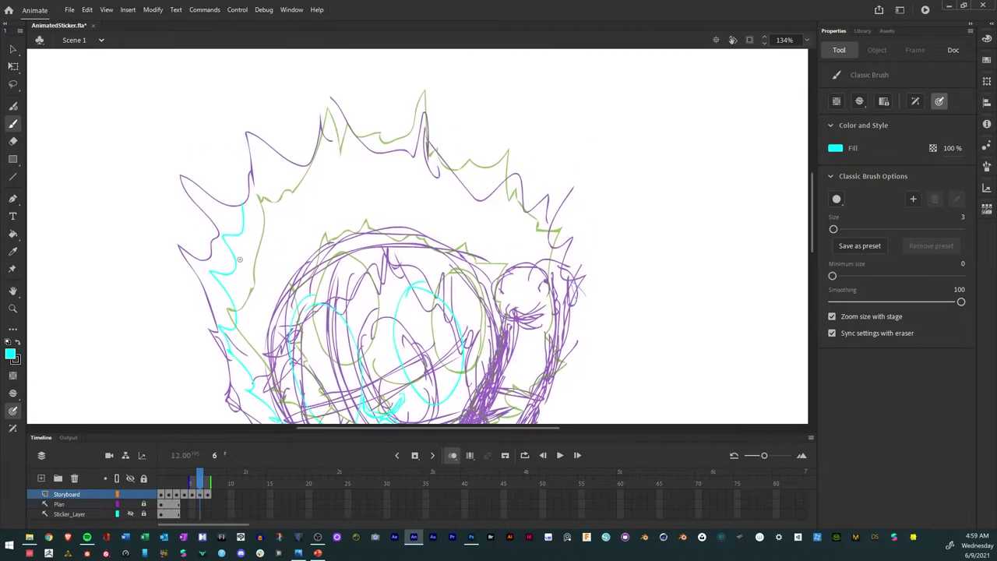
{"action": "mouse_move", "coordinate": [243, 209]}
{"action": "left_mouse_down"}
{"action": "mouse_move", "coordinate": [237, 184]}
{"action": "mouse_move", "coordinate": [278, 174]}
{"action": "mouse_move", "coordinate": [303, 142]}
{"action": "mouse_move", "coordinate": [371, 125]}
{"action": "mouse_move", "coordinate": [407, 147]}
{"action": "mouse_move", "coordinate": [477, 148]}
{"action": "mouse_move", "coordinate": [534, 203]}
{"action": "mouse_move", "coordinate": [560, 249]}
{"action": "mouse_move", "coordinate": [561, 321]}
{"action": "left_mouse_up"}
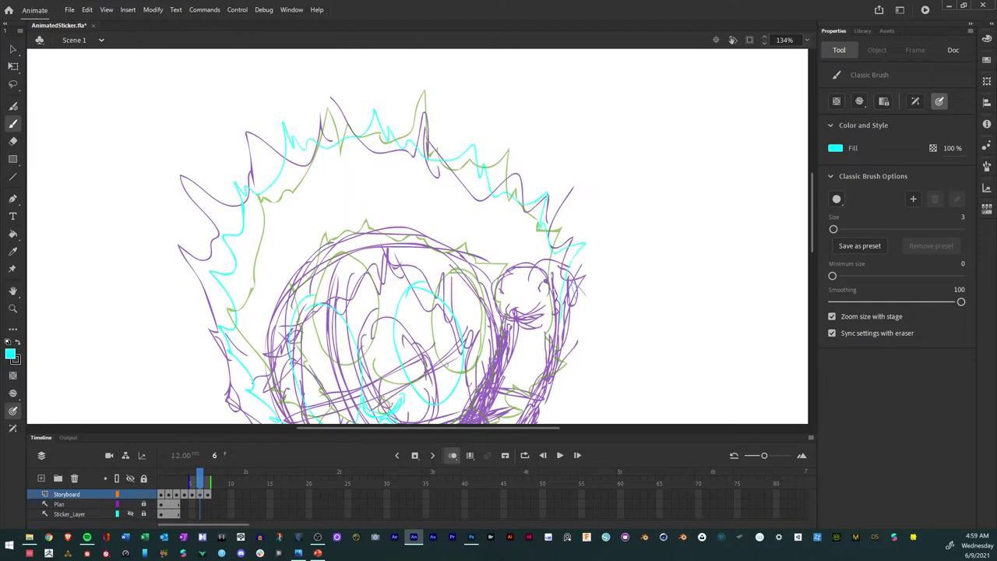
{"action": "scroll", "coordinate": [411, 315], "scroll_direction": "down", "scroll_amount": 6}
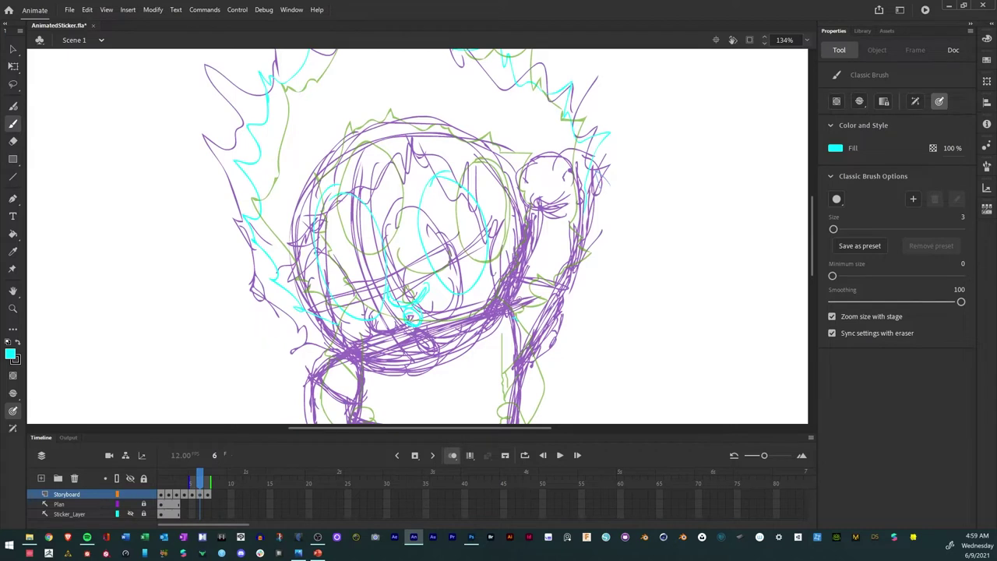
{"action": "left_click_drag", "start_coordinate": [578, 239], "coordinate": [516, 302]}
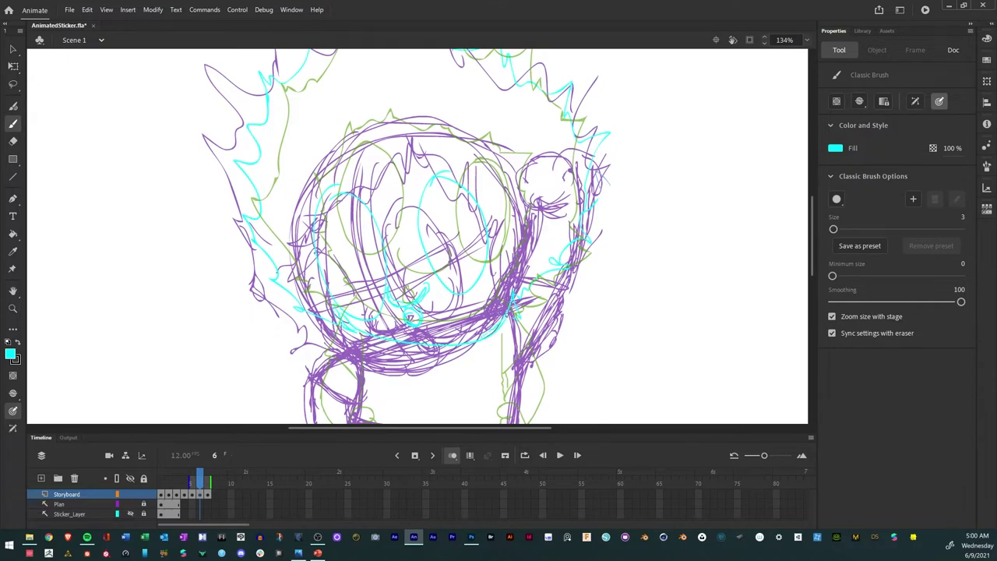
{"action": "left_click_drag", "start_coordinate": [506, 313], "coordinate": [519, 191]}
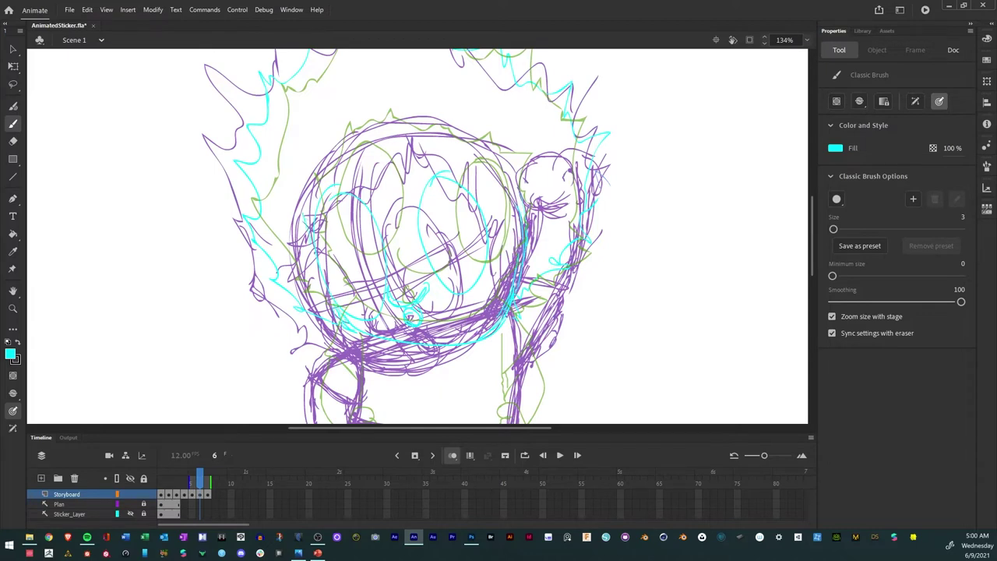
{"action": "mouse_move", "coordinate": [360, 173]}
{"action": "left_mouse_down"}
{"action": "mouse_move", "coordinate": [374, 151]}
{"action": "mouse_move", "coordinate": [444, 142]}
{"action": "mouse_move", "coordinate": [477, 161]}
{"action": "mouse_move", "coordinate": [503, 210]}
{"action": "mouse_move", "coordinate": [508, 257]}
{"action": "left_mouse_up"}
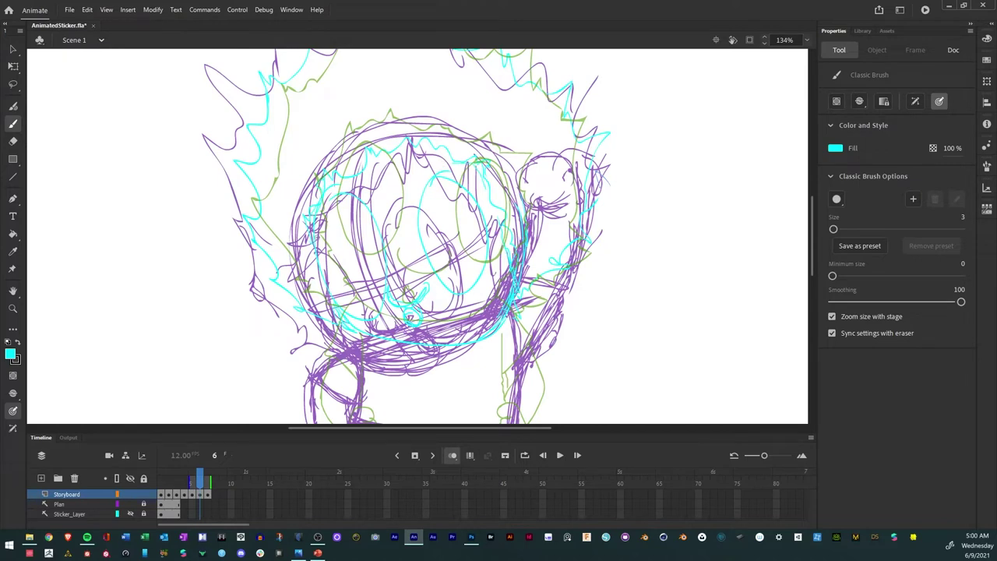
{"action": "left_click", "coordinate": [452, 455]}
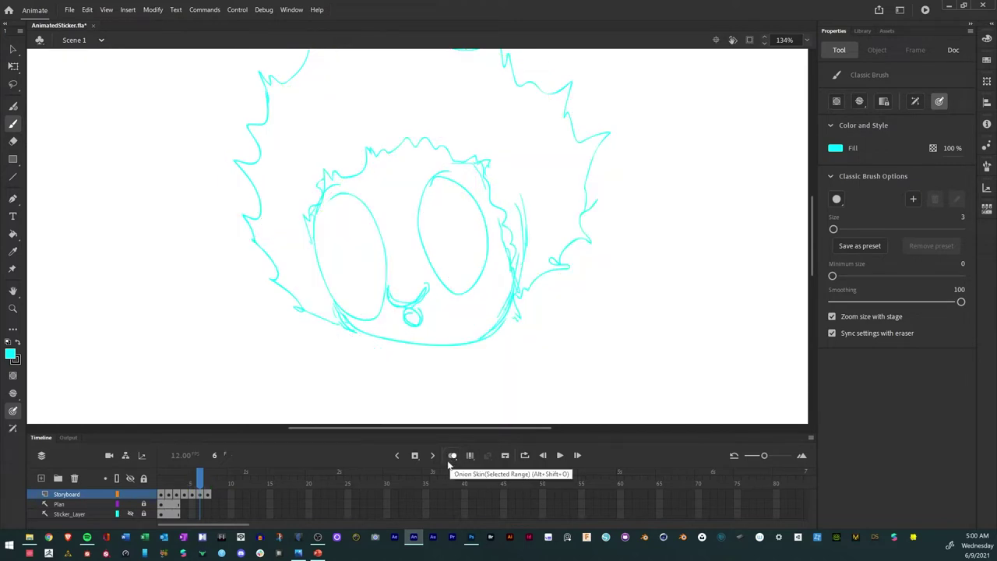
With onion skins back on, sketch the cyan legs, shoes and lower body edge, undoing one stray stroke.
{"action": "left_click", "coordinate": [452, 455]}
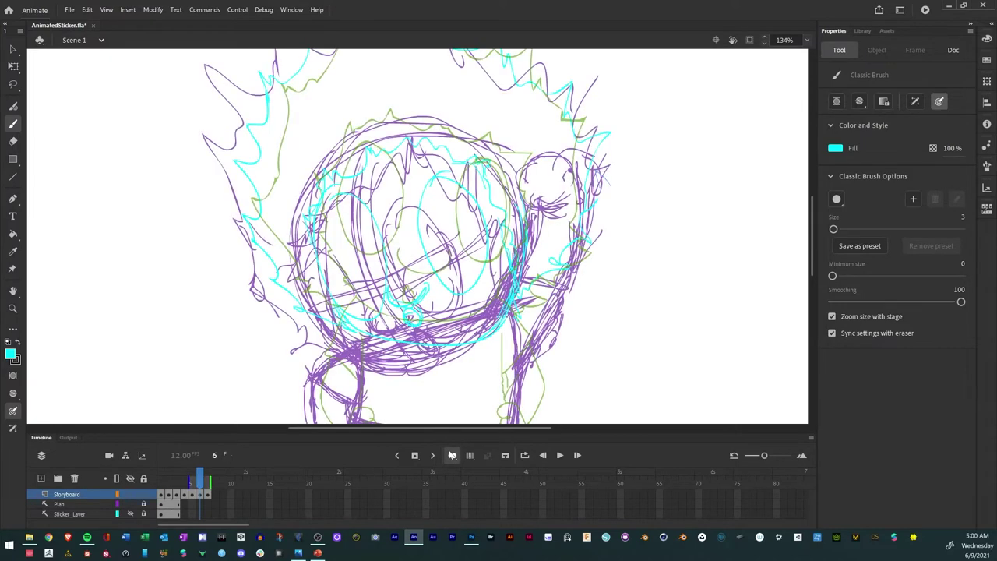
{"action": "scroll", "coordinate": [294, 349], "scroll_direction": "down", "scroll_amount": 5}
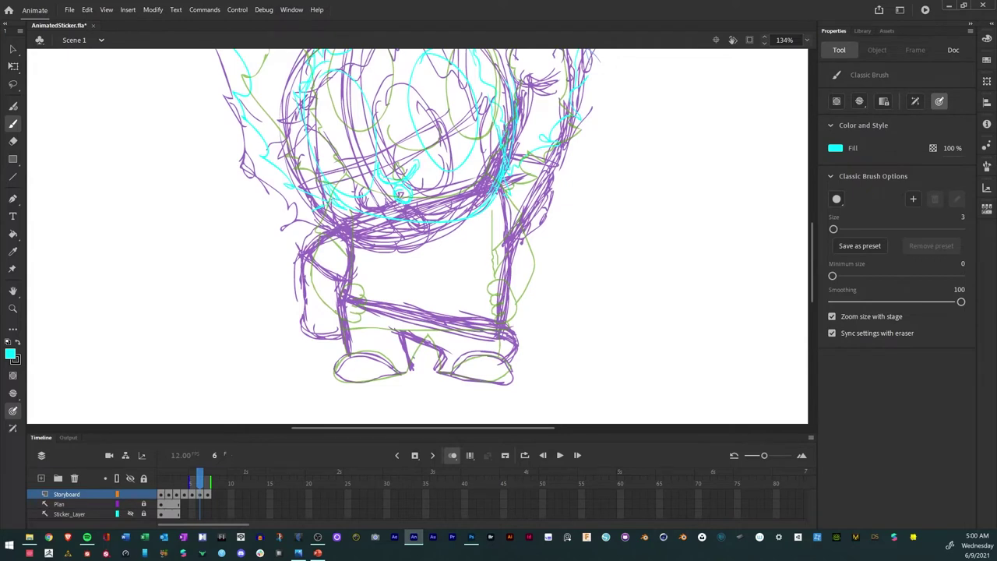
{"action": "mouse_move", "coordinate": [298, 226]}
{"action": "left_mouse_down"}
{"action": "mouse_move", "coordinate": [293, 290]}
{"action": "mouse_move", "coordinate": [321, 308]}
{"action": "mouse_move", "coordinate": [328, 302]}
{"action": "mouse_move", "coordinate": [321, 314]}
{"action": "mouse_move", "coordinate": [332, 314]}
{"action": "mouse_move", "coordinate": [309, 318]}
{"action": "mouse_move", "coordinate": [332, 307]}
{"action": "mouse_move", "coordinate": [309, 314]}
{"action": "mouse_move", "coordinate": [297, 304]}
{"action": "mouse_move", "coordinate": [309, 302]}
{"action": "mouse_move", "coordinate": [303, 312]}
{"action": "mouse_move", "coordinate": [292, 262]}
{"action": "mouse_move", "coordinate": [297, 244]}
{"action": "mouse_move", "coordinate": [324, 304]}
{"action": "mouse_move", "coordinate": [297, 246]}
{"action": "mouse_move", "coordinate": [329, 201]}
{"action": "mouse_move", "coordinate": [295, 282]}
{"action": "left_mouse_up"}
{"action": "mouse_move", "coordinate": [324, 231]}
{"action": "left_mouse_down"}
{"action": "mouse_move", "coordinate": [342, 256]}
{"action": "mouse_move", "coordinate": [311, 231]}
{"action": "left_mouse_up"}
{"action": "mouse_move", "coordinate": [335, 281]}
{"action": "left_mouse_down"}
{"action": "mouse_move", "coordinate": [333, 268]}
{"action": "mouse_move", "coordinate": [346, 264]}
{"action": "mouse_move", "coordinate": [330, 208]}
{"action": "mouse_move", "coordinate": [350, 256]}
{"action": "left_mouse_up"}
{"action": "mouse_move", "coordinate": [349, 214]}
{"action": "left_mouse_down"}
{"action": "mouse_move", "coordinate": [348, 356]}
{"action": "mouse_move", "coordinate": [333, 374]}
{"action": "mouse_move", "coordinate": [366, 381]}
{"action": "mouse_move", "coordinate": [413, 371]}
{"action": "left_mouse_up"}
{"action": "mouse_move", "coordinate": [356, 355]}
{"action": "left_mouse_down"}
{"action": "mouse_move", "coordinate": [413, 367]}
{"action": "mouse_move", "coordinate": [427, 343]}
{"action": "mouse_move", "coordinate": [436, 346]}
{"action": "left_mouse_up"}
{"action": "key", "text": "ctrl+z"}
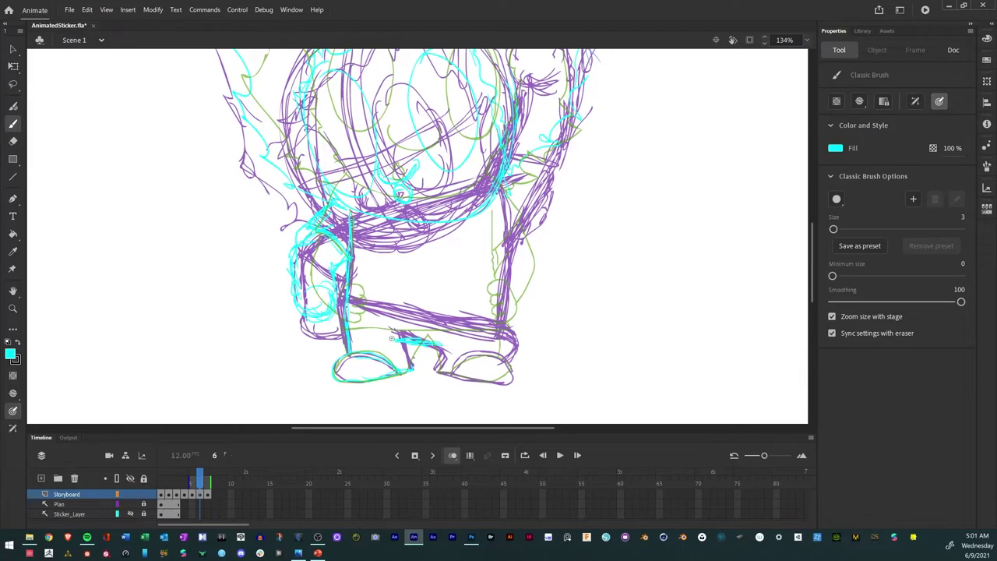
{"action": "left_click_drag", "start_coordinate": [410, 337], "coordinate": [452, 336]}
{"action": "left_click_drag", "start_coordinate": [431, 338], "coordinate": [451, 342]}
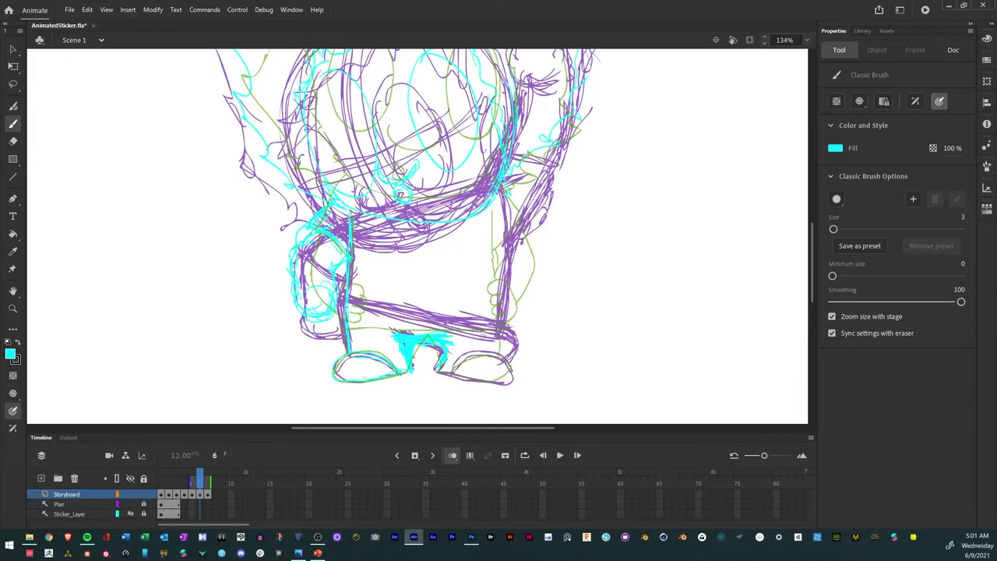
{"action": "left_click_drag", "start_coordinate": [505, 336], "coordinate": [504, 361]}
{"action": "left_click_drag", "start_coordinate": [343, 313], "coordinate": [492, 332]}
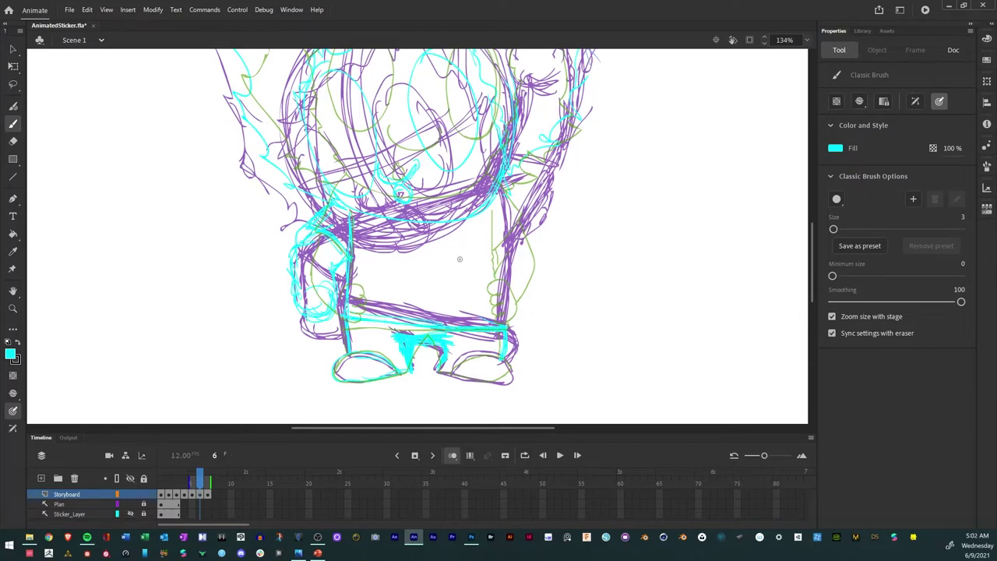
{"action": "left_click_drag", "start_coordinate": [466, 379], "coordinate": [512, 381]}
Sketch the raised right arm, loops around the fist and torso edge, then hide onion skins.
{"action": "scroll", "coordinate": [405, 234], "scroll_direction": "up", "scroll_amount": 3}
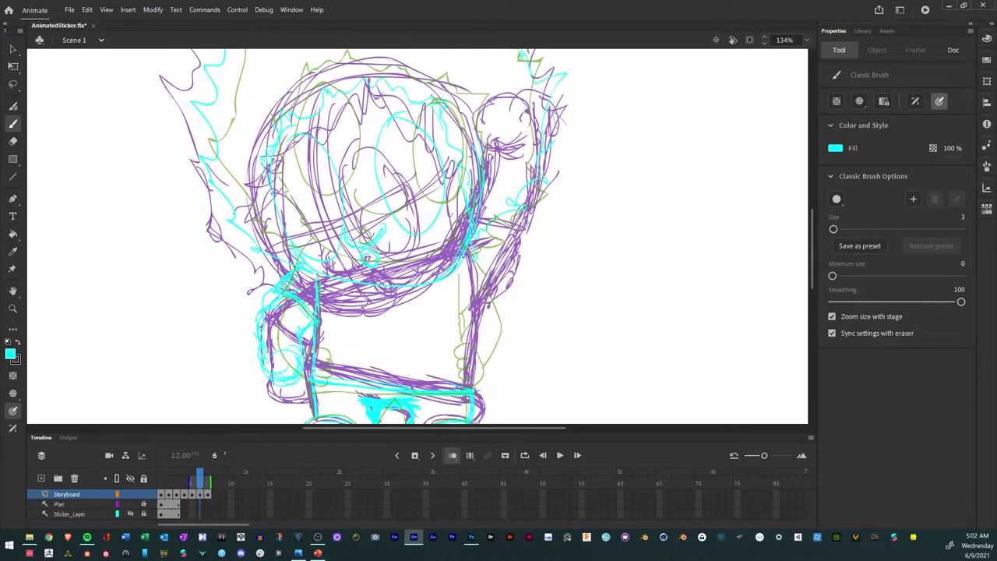
{"action": "mouse_move", "coordinate": [535, 116]}
{"action": "left_mouse_down"}
{"action": "mouse_move", "coordinate": [573, 191]}
{"action": "mouse_move", "coordinate": [565, 271]}
{"action": "mouse_move", "coordinate": [530, 339]}
{"action": "mouse_move", "coordinate": [487, 380]}
{"action": "left_mouse_up"}
{"action": "left_click_drag", "start_coordinate": [559, 299], "coordinate": [564, 128]}
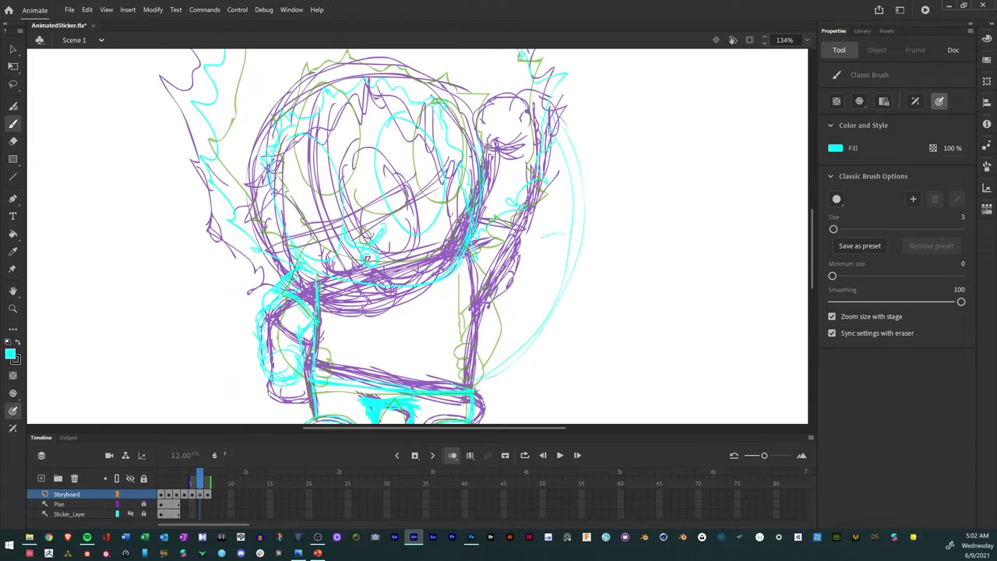
{"action": "mouse_move", "coordinate": [555, 233]}
{"action": "left_mouse_down"}
{"action": "mouse_move", "coordinate": [560, 269]}
{"action": "mouse_move", "coordinate": [577, 234]}
{"action": "mouse_move", "coordinate": [534, 234]}
{"action": "mouse_move", "coordinate": [557, 226]}
{"action": "mouse_move", "coordinate": [591, 268]}
{"action": "mouse_move", "coordinate": [585, 240]}
{"action": "mouse_move", "coordinate": [541, 218]}
{"action": "left_mouse_up"}
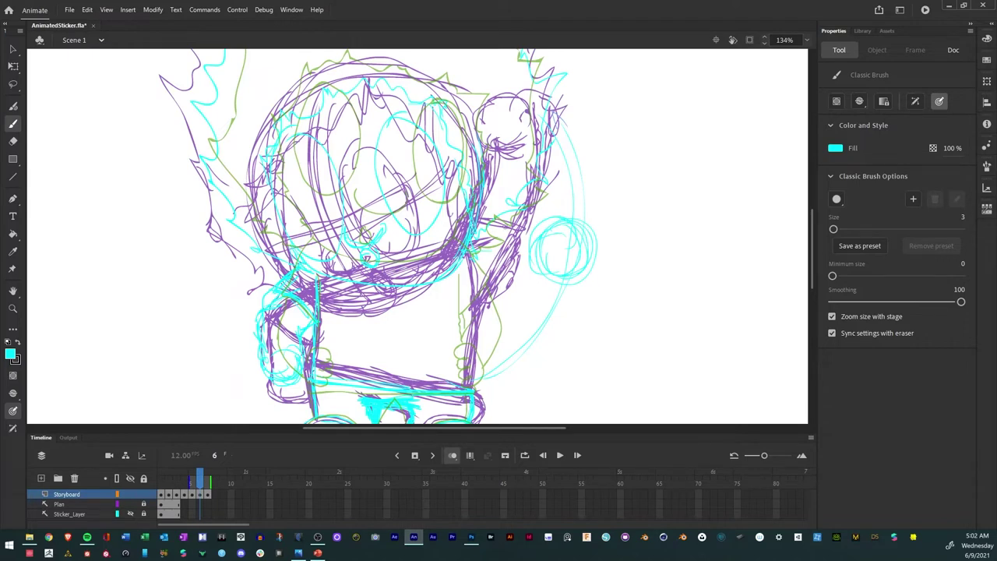
{"action": "left_click_drag", "start_coordinate": [474, 242], "coordinate": [550, 221]}
{"action": "mouse_move", "coordinate": [488, 290]}
{"action": "left_mouse_down"}
{"action": "mouse_move", "coordinate": [547, 268]}
{"action": "mouse_move", "coordinate": [561, 282]}
{"action": "mouse_move", "coordinate": [591, 234]}
{"action": "mouse_move", "coordinate": [583, 279]}
{"action": "mouse_move", "coordinate": [555, 253]}
{"action": "left_mouse_up"}
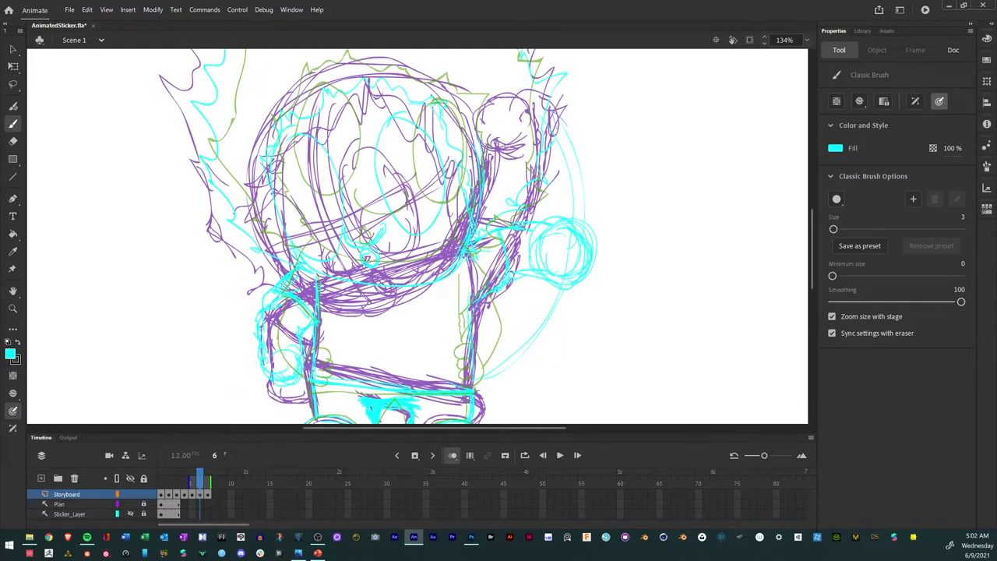
{"action": "left_click_drag", "start_coordinate": [467, 281], "coordinate": [467, 350]}
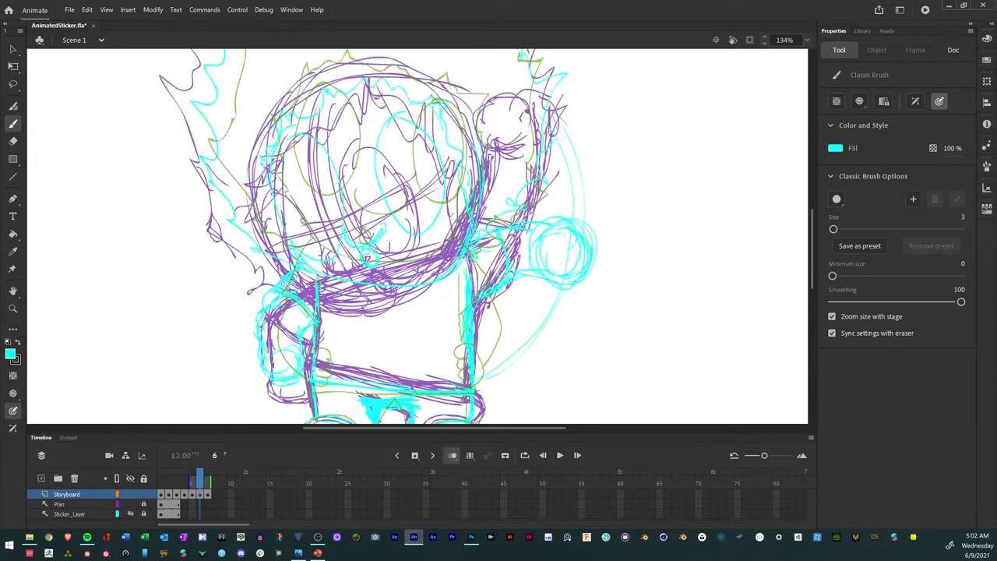
{"action": "mouse_move", "coordinate": [576, 221]}
{"action": "left_mouse_down"}
{"action": "mouse_move", "coordinate": [590, 265]}
{"action": "mouse_move", "coordinate": [553, 191]}
{"action": "mouse_move", "coordinate": [539, 218]}
{"action": "left_mouse_up"}
{"action": "left_click_drag", "start_coordinate": [551, 282], "coordinate": [508, 286]}
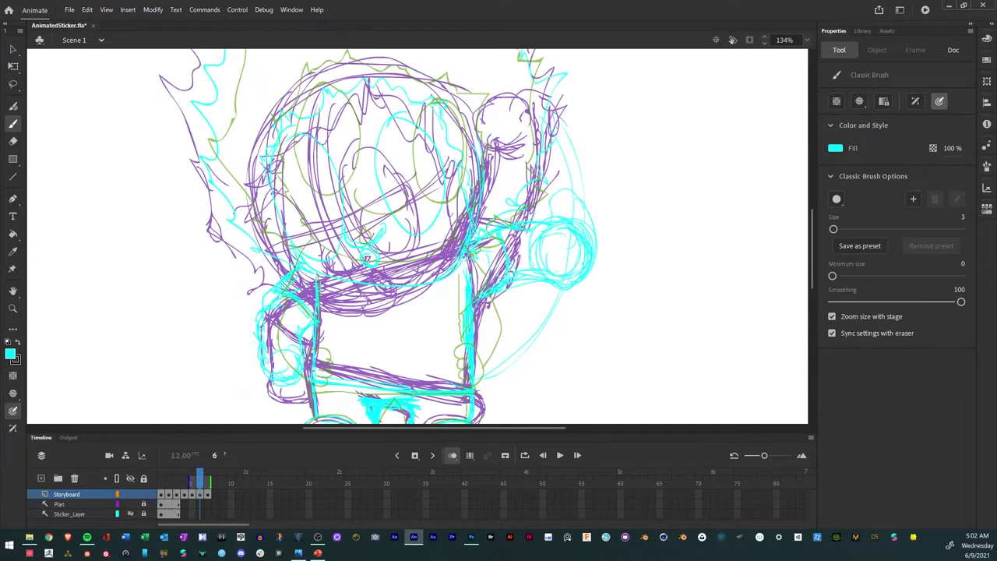
{"action": "left_click", "coordinate": [453, 455]}
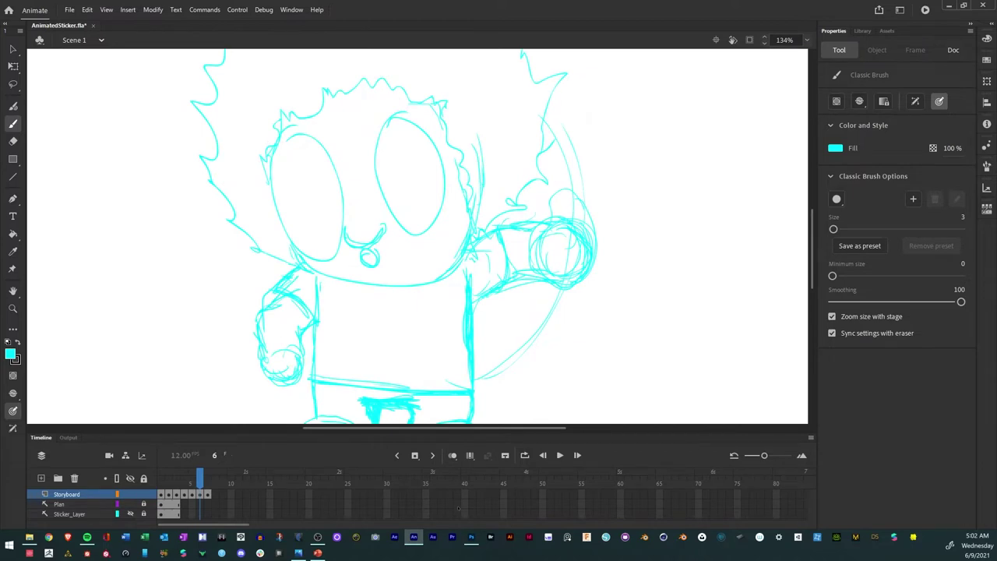
Zoom out and play the storyboard looping over frames 1–6.
{"action": "key", "text": "ctrl+minus"}
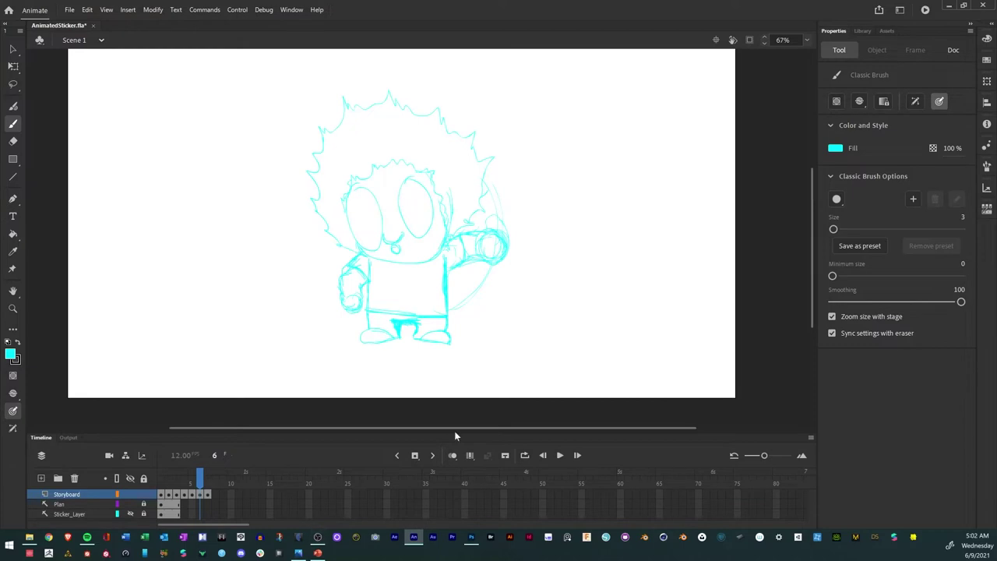
{"action": "left_click", "coordinate": [525, 456]}
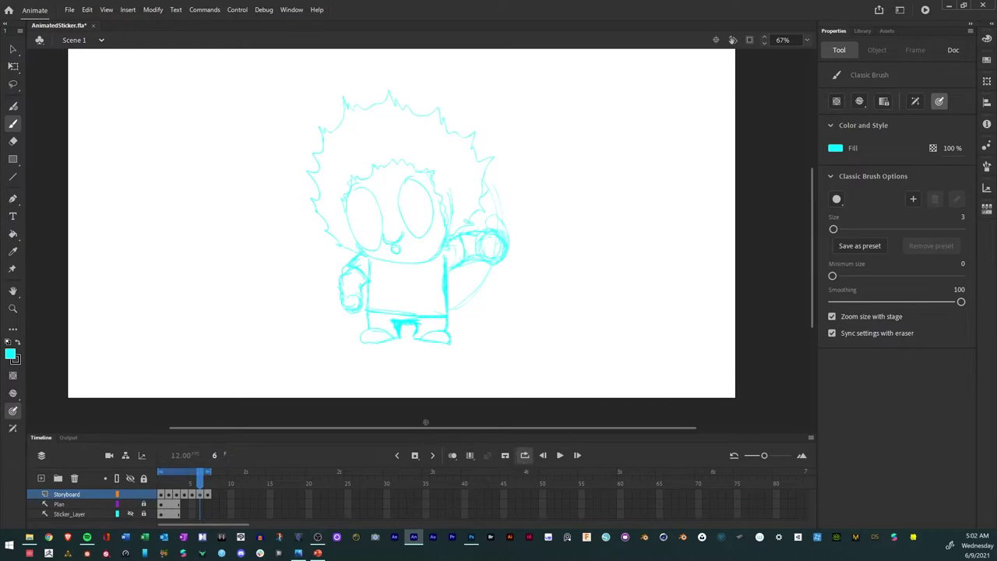
{"action": "left_click", "coordinate": [561, 456]}
{"action": "left_click", "coordinate": [131, 505]}
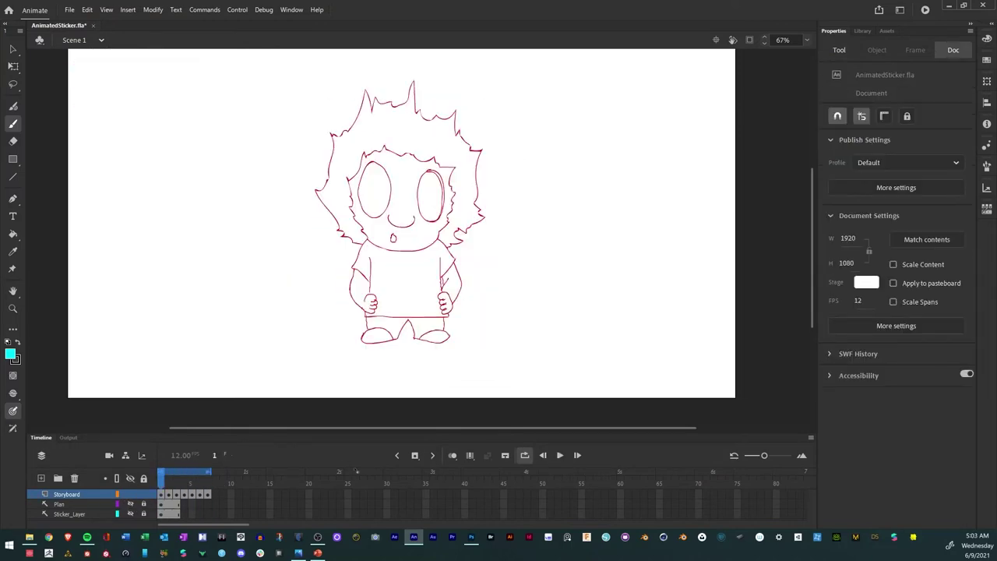
{"action": "left_click", "coordinate": [560, 455]}
Lower the document frame rate from 12 to 4 fps and restart the looping playback.
{"action": "left_click_drag", "start_coordinate": [858, 300], "coordinate": [854, 302]}
{"action": "left_click_drag", "start_coordinate": [852, 300], "coordinate": [854, 304]}
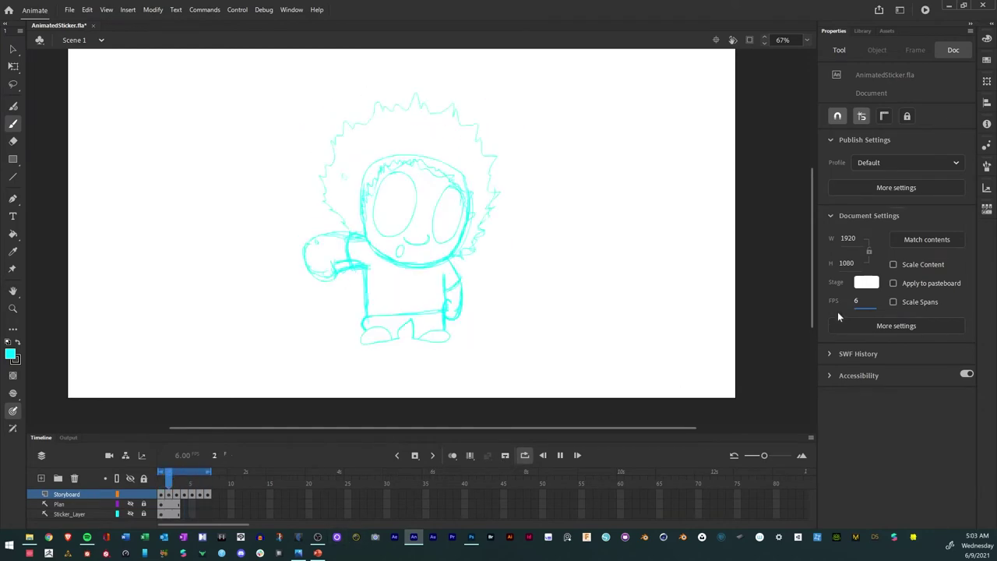
{"action": "type", "text": "4"}
{"action": "key", "text": "Return"}
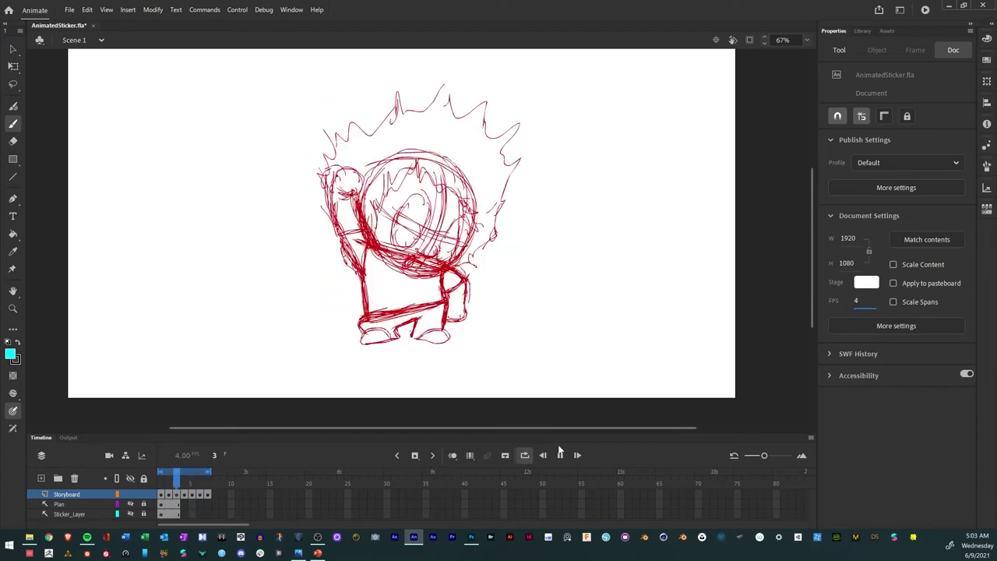
{"action": "left_click", "coordinate": [560, 456]}
{"action": "left_click", "coordinate": [561, 456]}
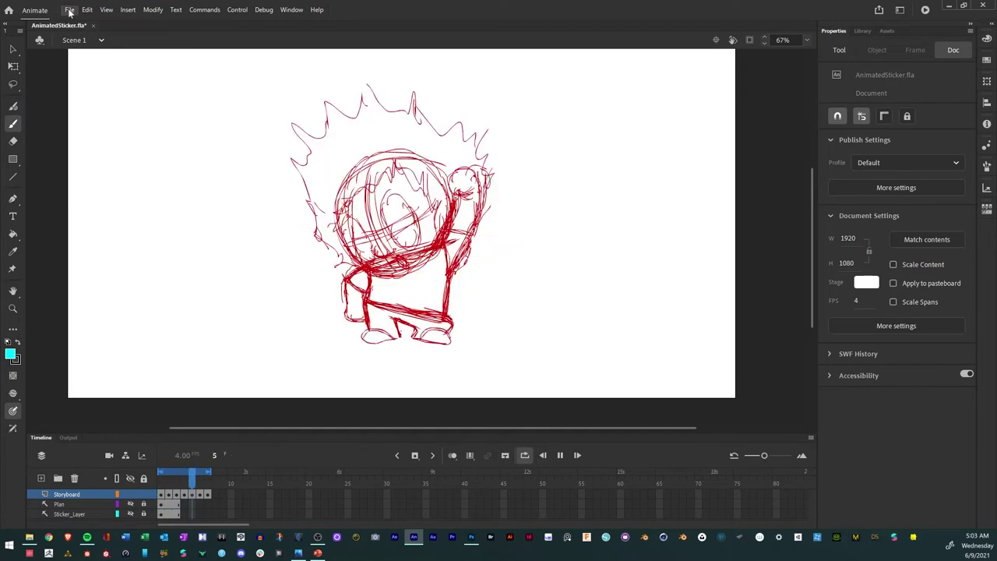
Stop playback and save the animation file via File > Save.
{"action": "left_click", "coordinate": [559, 455]}
{"action": "left_click", "coordinate": [70, 10]}
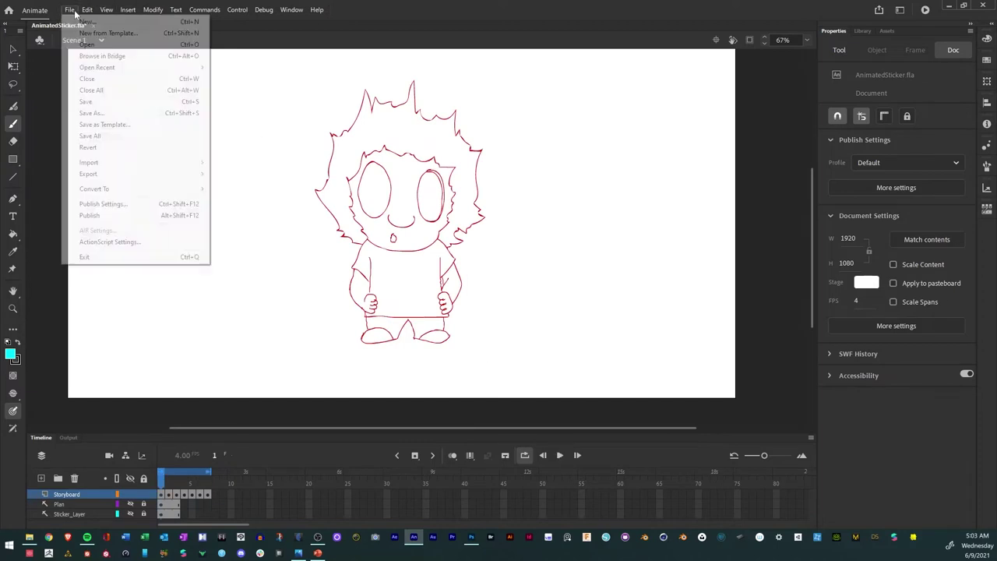
{"action": "left_click", "coordinate": [78, 100]}
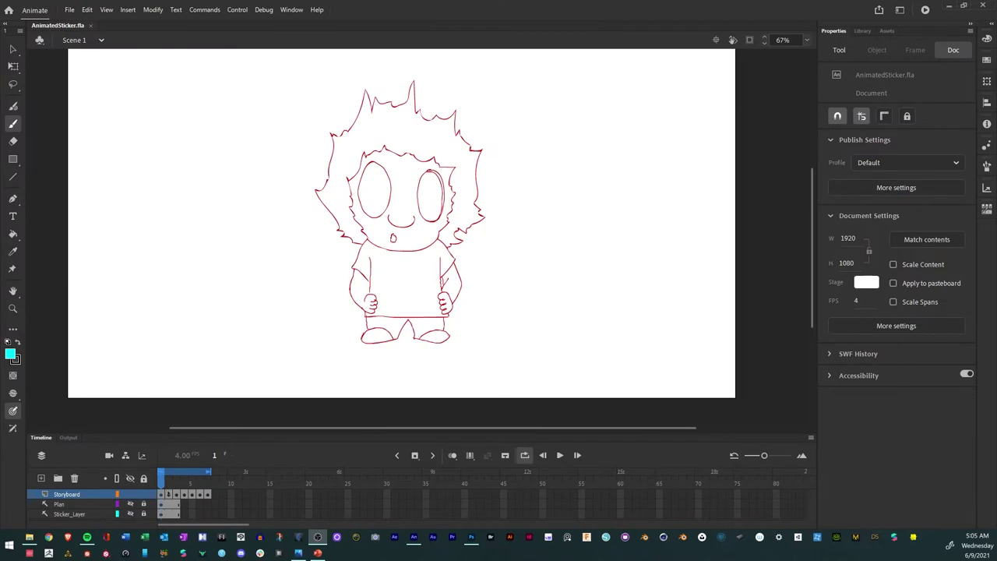
Set the brush fill to bright green, testing it with a scribble that is then undone.
{"action": "left_click", "coordinate": [10, 355]}
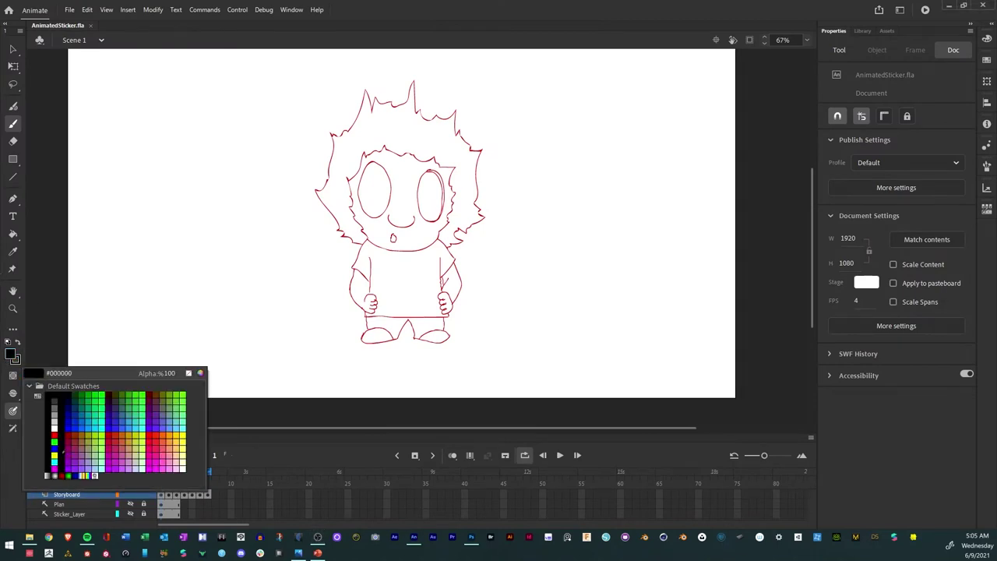
{"action": "left_click", "coordinate": [55, 442]}
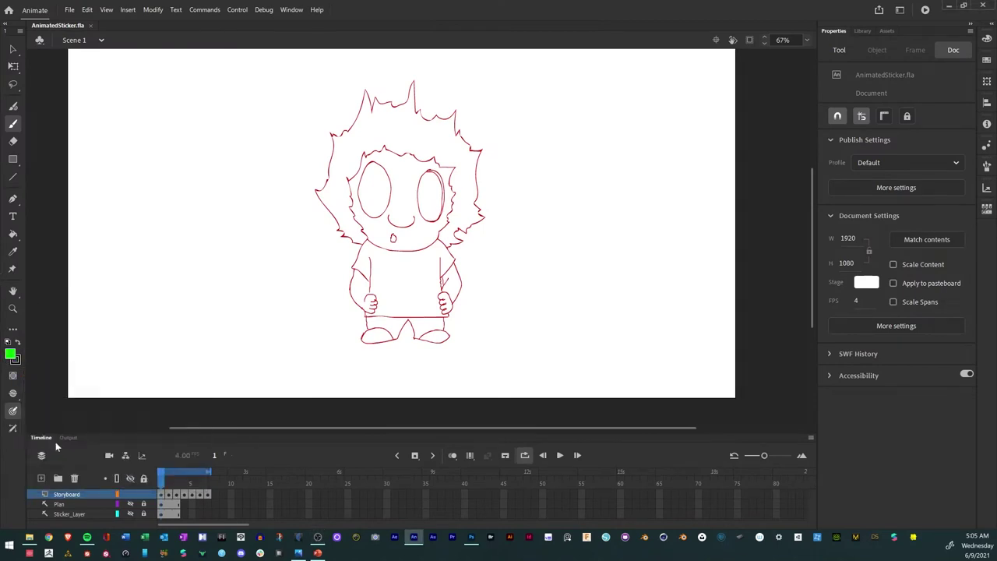
{"action": "mouse_move", "coordinate": [260, 223]}
{"action": "left_mouse_down"}
{"action": "mouse_move", "coordinate": [232, 262]}
{"action": "mouse_move", "coordinate": [184, 187]}
{"action": "left_mouse_up"}
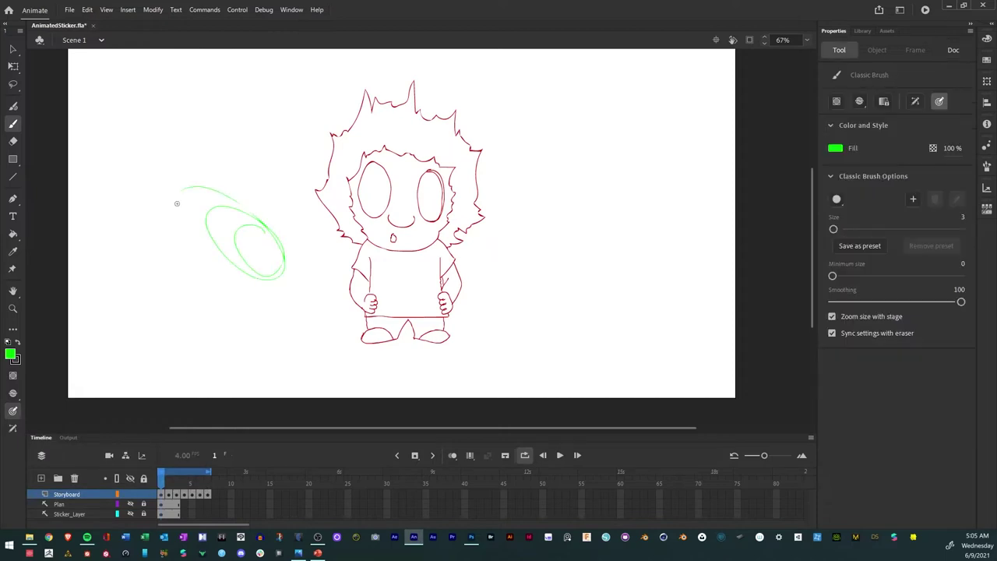
{"action": "key", "text": "ctrl+z"}
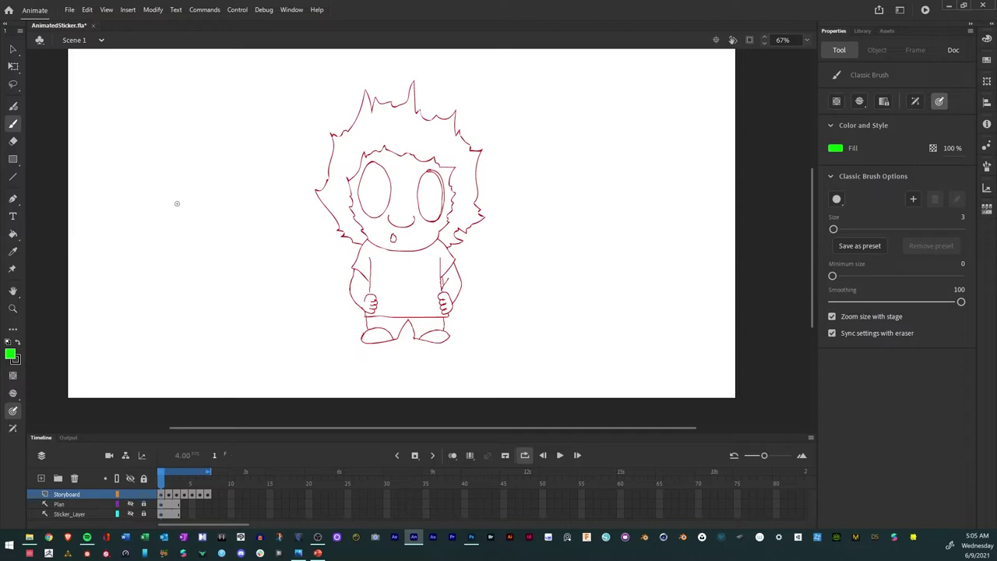
Insert a blank keyframe at frame 2, then an extra frame and blank keyframe at frame 5.
{"action": "key", "text": "F7"}
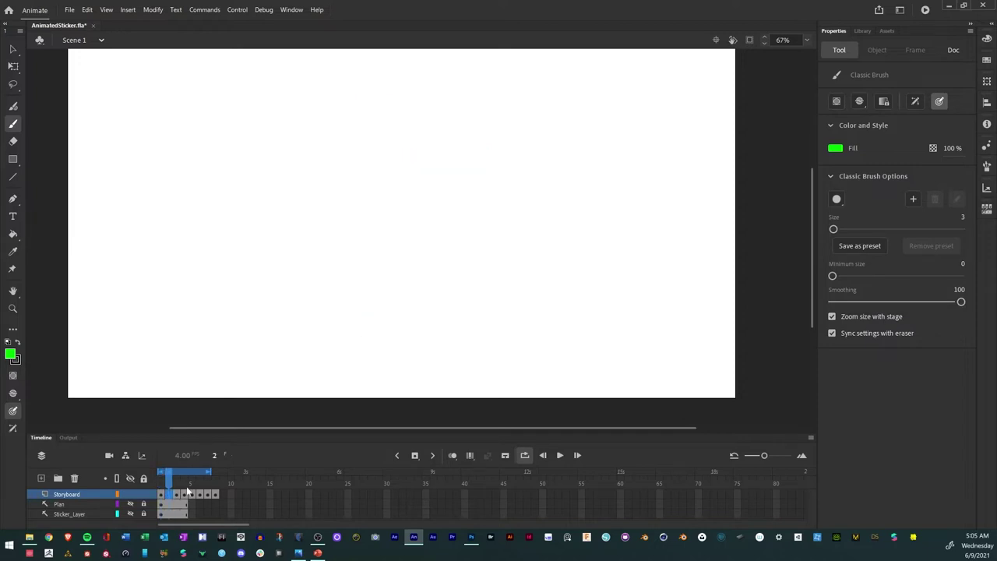
{"action": "key", "text": "period"}
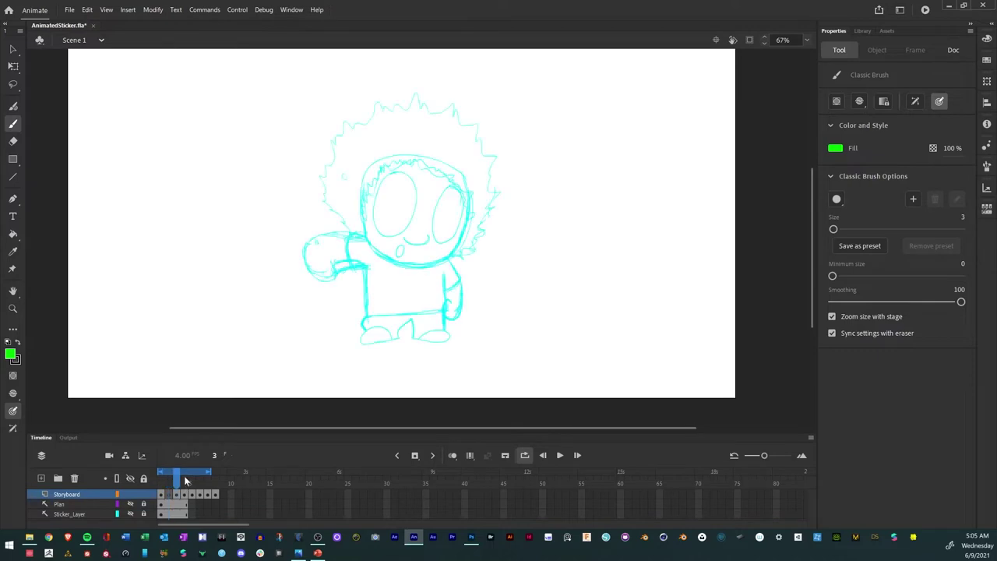
{"action": "key", "text": "comma"}
{"action": "key", "text": "period"}
{"action": "key", "text": "period"}
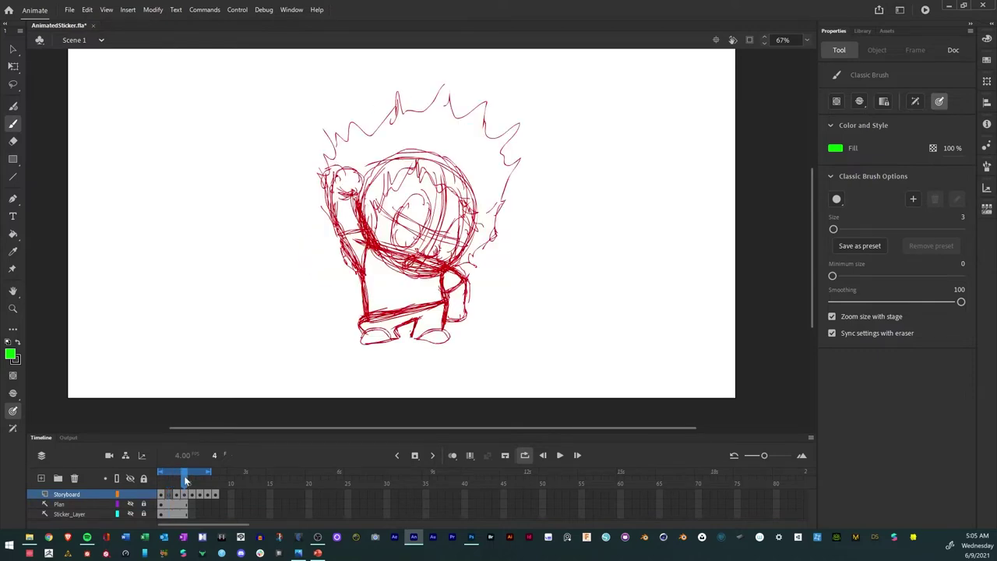
{"action": "key", "text": "comma"}
{"action": "key", "text": "period"}
{"action": "key", "text": "F5"}
{"action": "key", "text": "F7"}
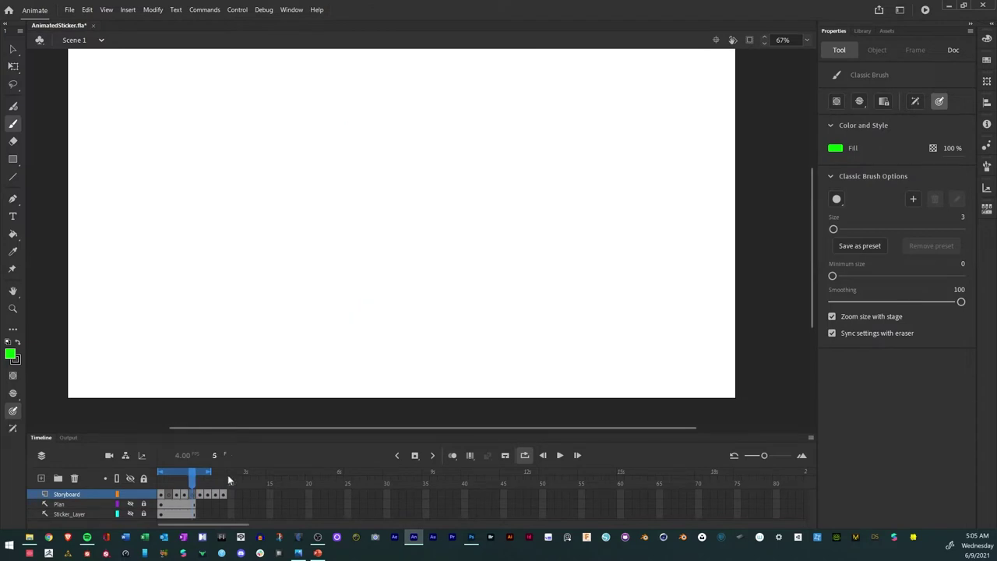
Add an extra frame at frame 7 and a blank keyframe at frame 8, then return to frame 3.
{"action": "left_click", "coordinate": [212, 492]}
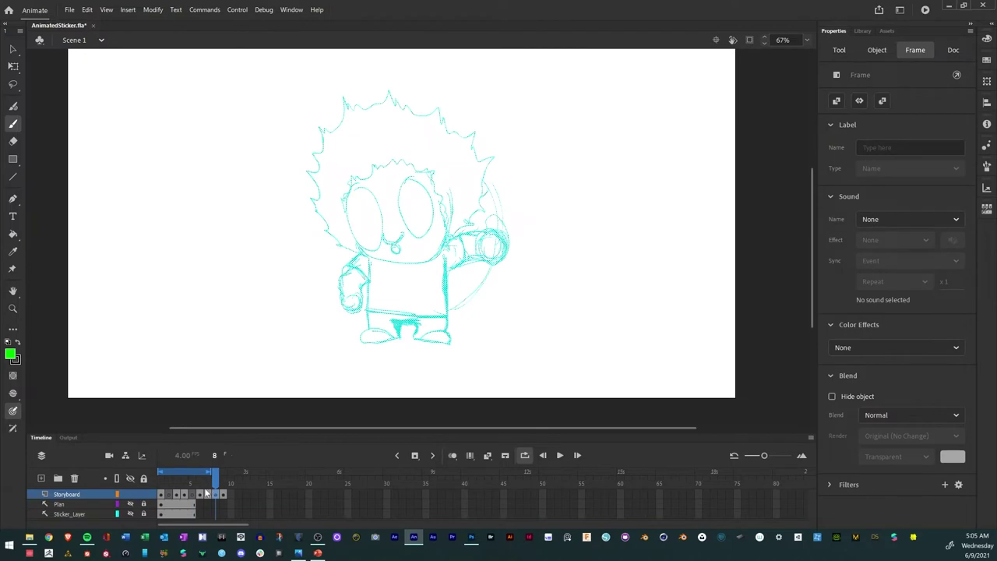
{"action": "left_click", "coordinate": [210, 492]}
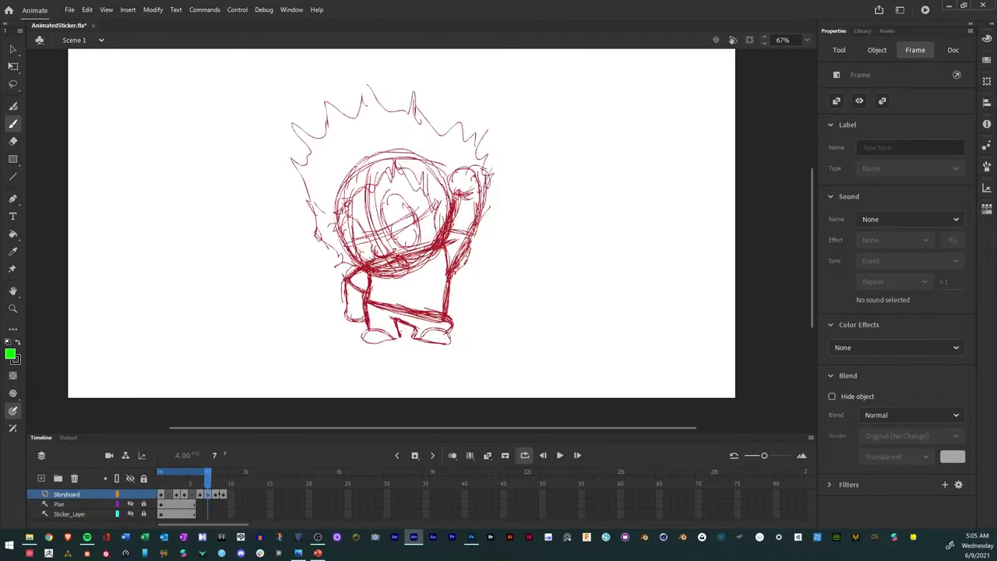
{"action": "key", "text": "F5"}
{"action": "key", "text": "period"}
{"action": "key", "text": "F7"}
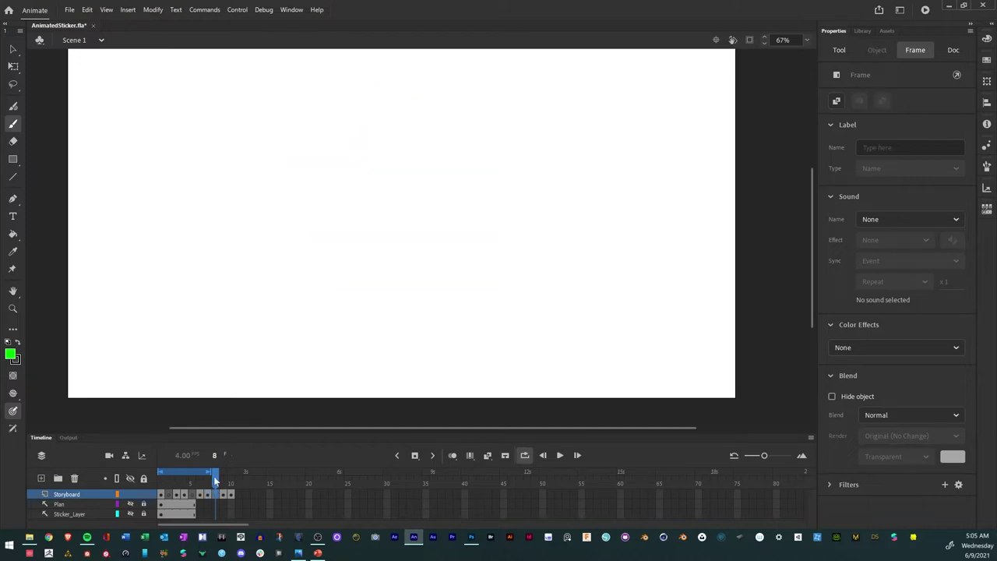
{"action": "left_click_drag", "start_coordinate": [209, 476], "coordinate": [161, 476]}
Toggle onion skinning while stepping through frames 1–3, ending zoomed in on frame 2 with ghosts showing.
{"action": "left_click", "coordinate": [170, 481]}
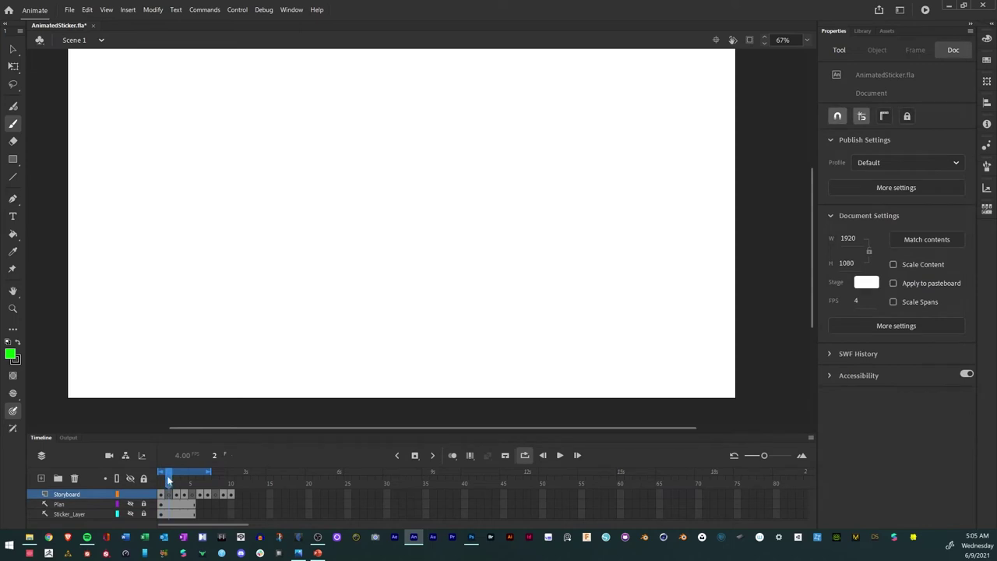
{"action": "left_click", "coordinate": [452, 456]}
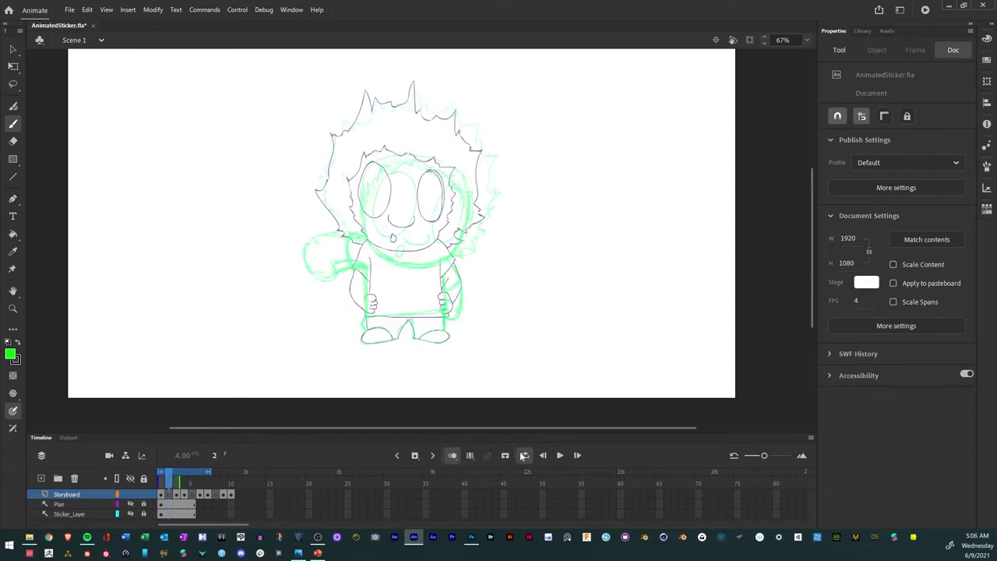
{"action": "key", "text": "comma"}
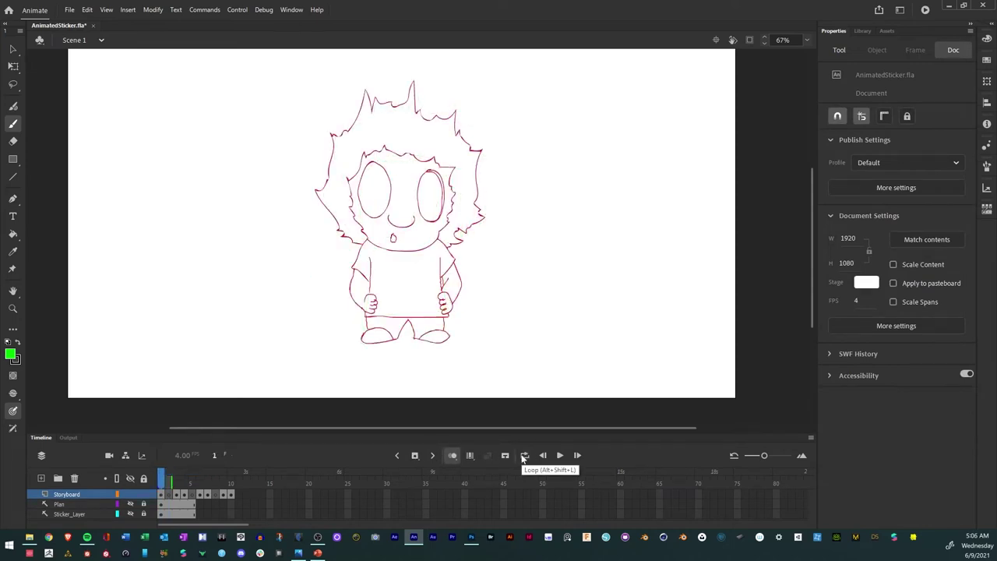
{"action": "key", "text": "period"}
{"action": "key", "text": "period"}
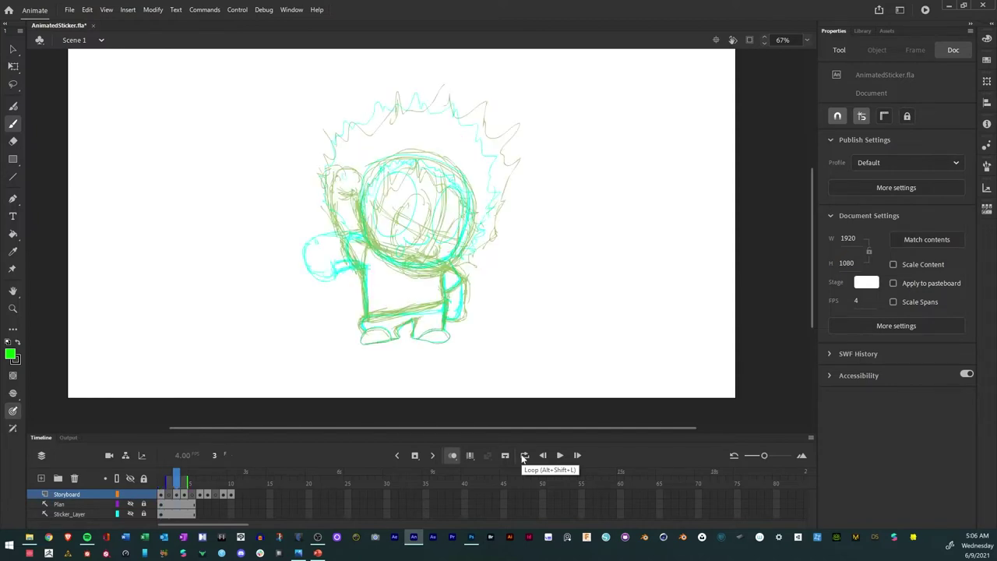
{"action": "left_click", "coordinate": [453, 457]}
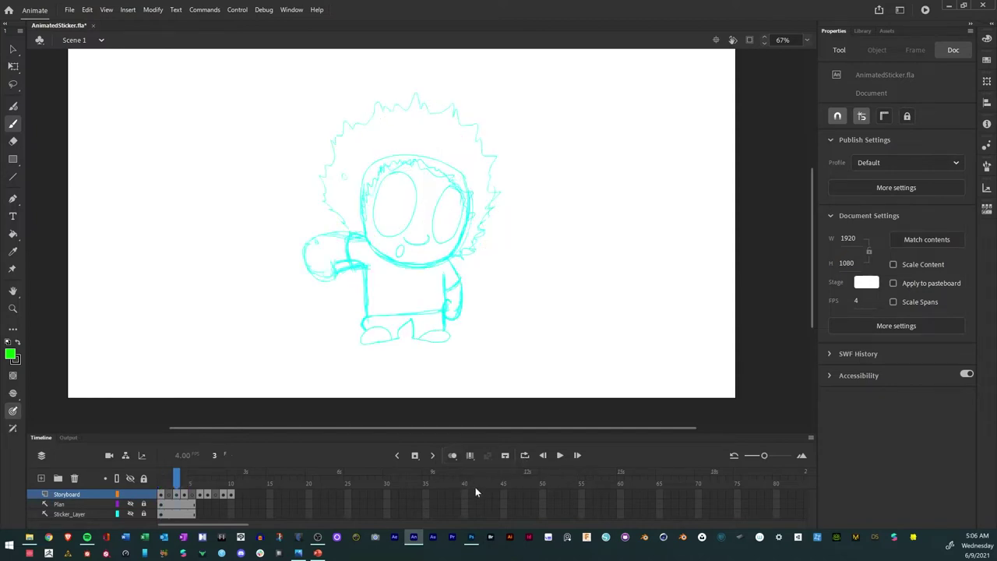
{"action": "key", "text": "comma"}
{"action": "left_click", "coordinate": [458, 457]}
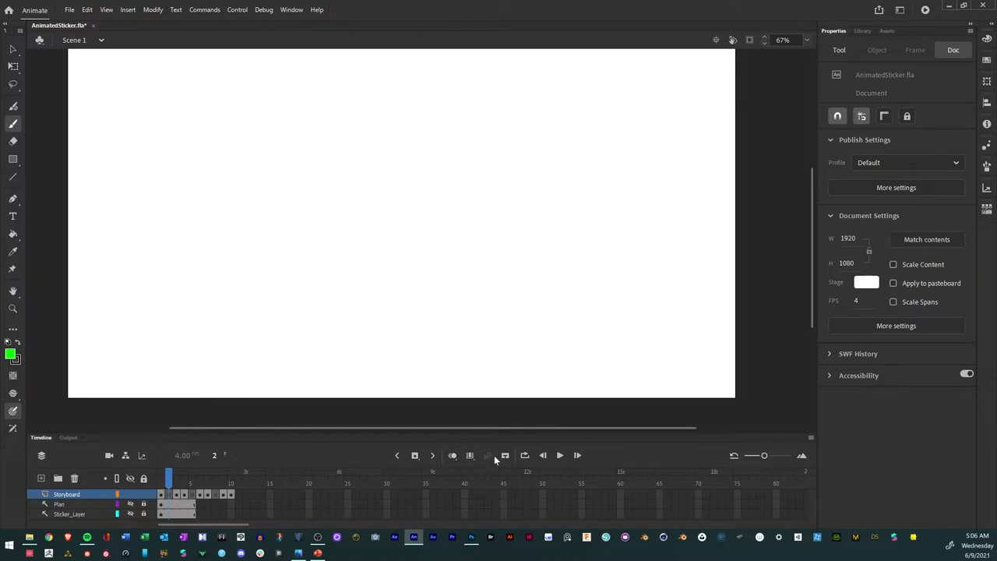
{"action": "key", "text": "comma"}
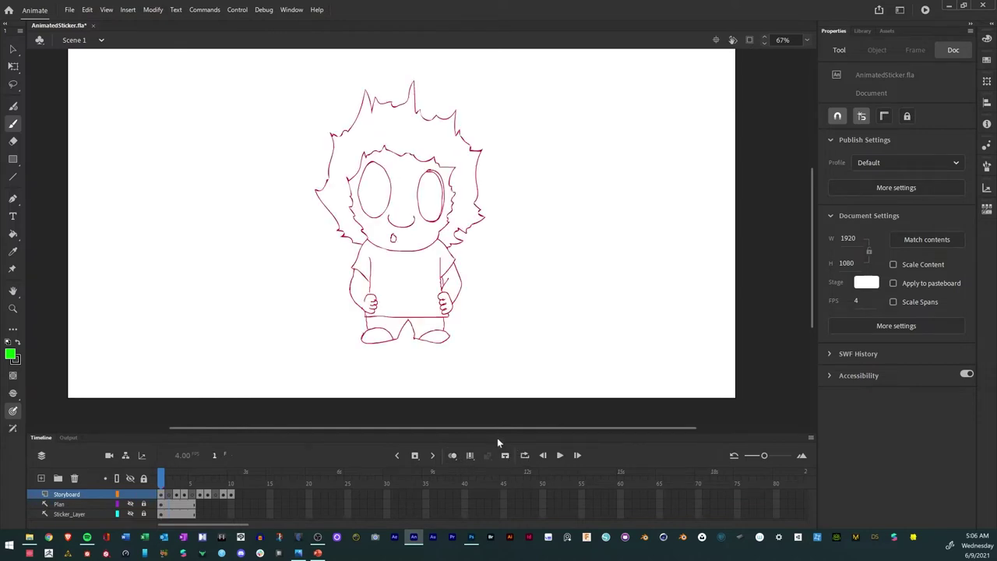
{"action": "key", "text": "period"}
{"action": "left_click", "coordinate": [452, 456]}
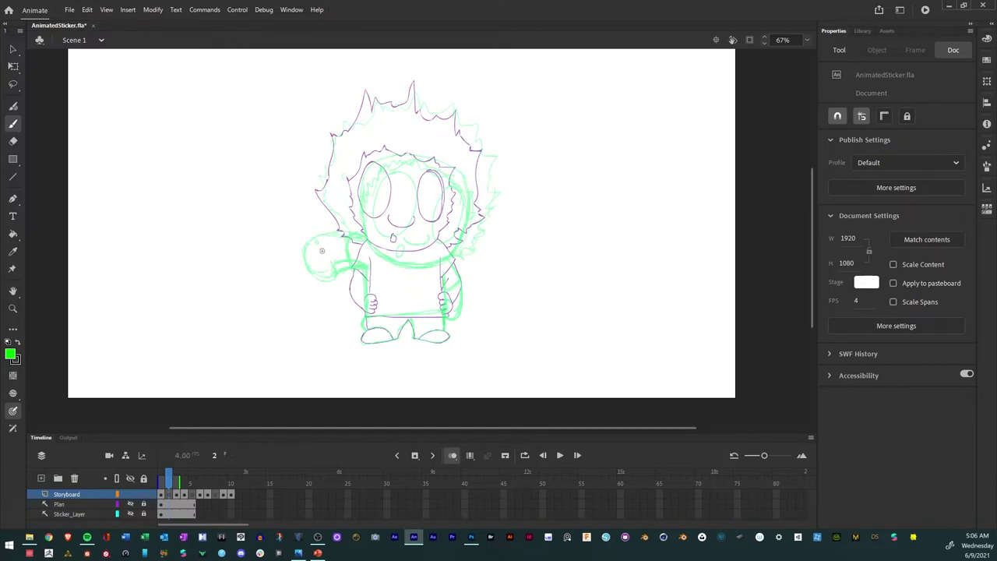
{"action": "key", "text": "ctrl+equal"}
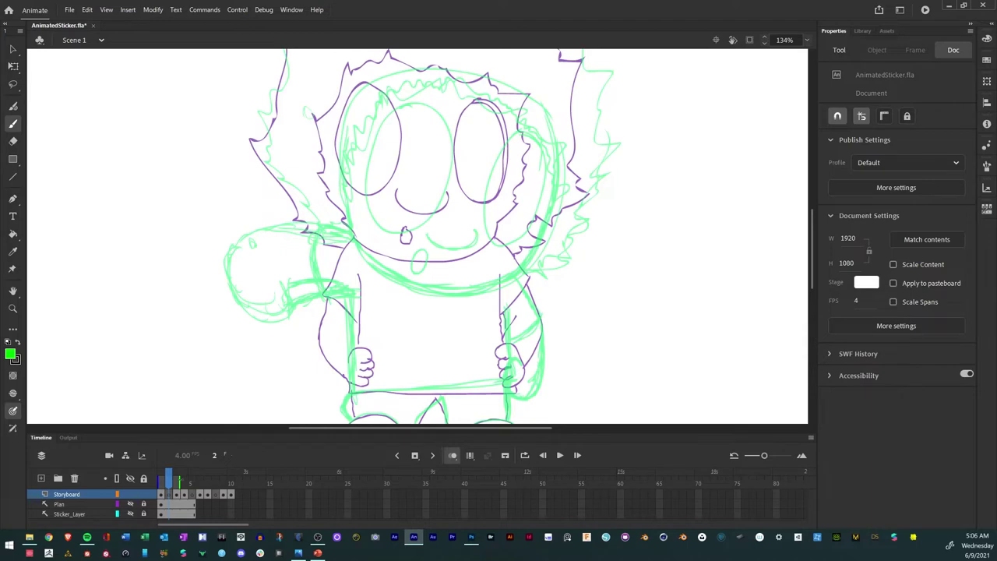
Hide onion skins, zoom out, check frame 3, scrub back to frame 2 and pick the Classic Brush.
{"action": "left_click", "coordinate": [175, 477]}
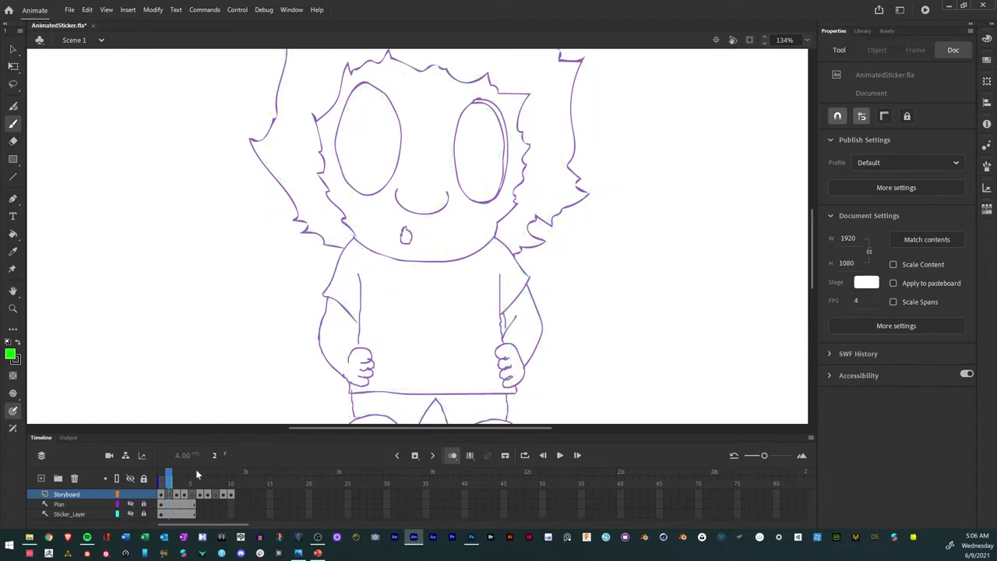
{"action": "scroll", "coordinate": [279, 347], "scroll_direction": "up", "scroll_amount": 3}
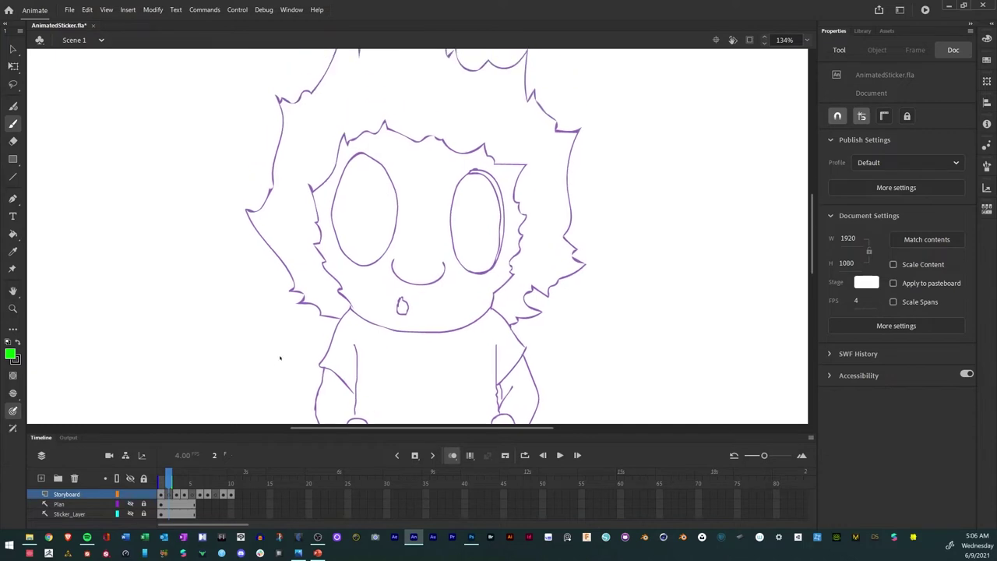
{"action": "key", "text": "ctrl+minus"}
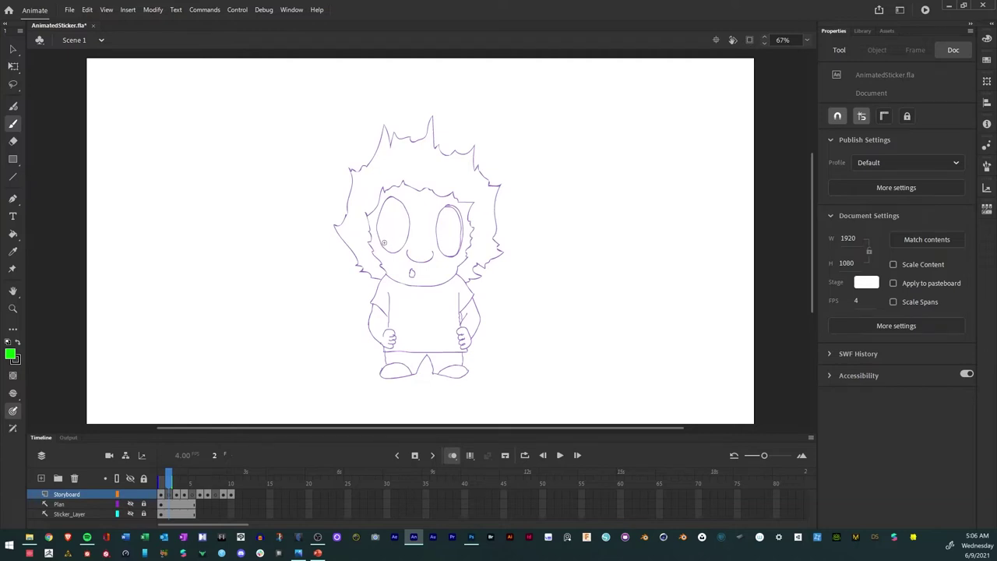
{"action": "key", "text": "period"}
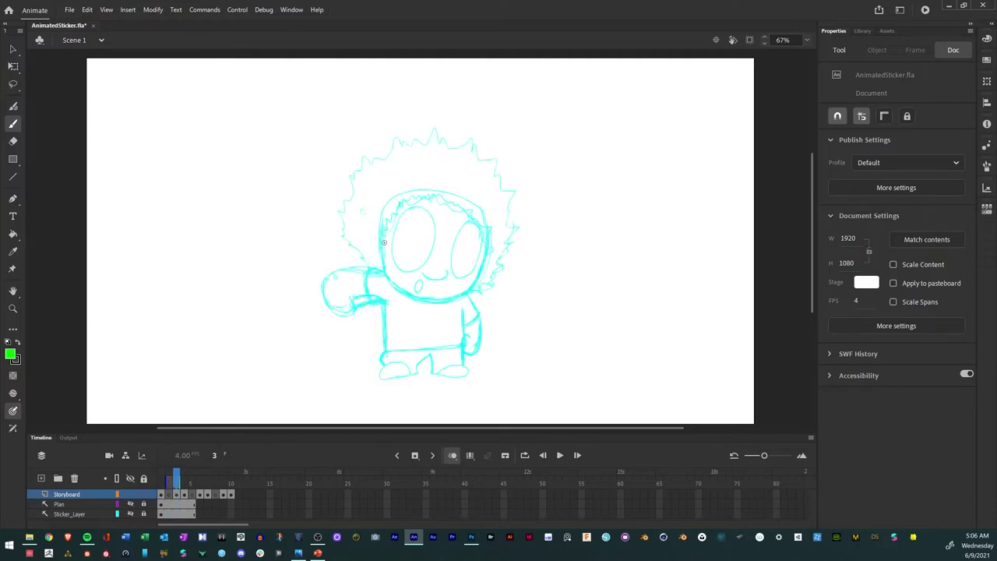
{"action": "mouse_move", "coordinate": [179, 482]}
{"action": "left_mouse_down"}
{"action": "mouse_move", "coordinate": [162, 482]}
{"action": "mouse_move", "coordinate": [172, 482]}
{"action": "left_mouse_up"}
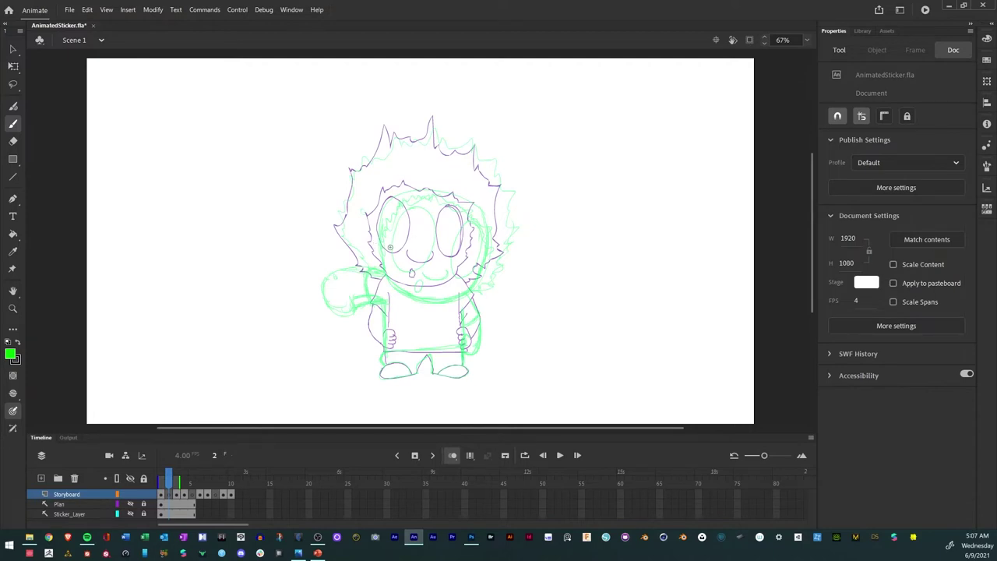
{"action": "key", "text": "b"}
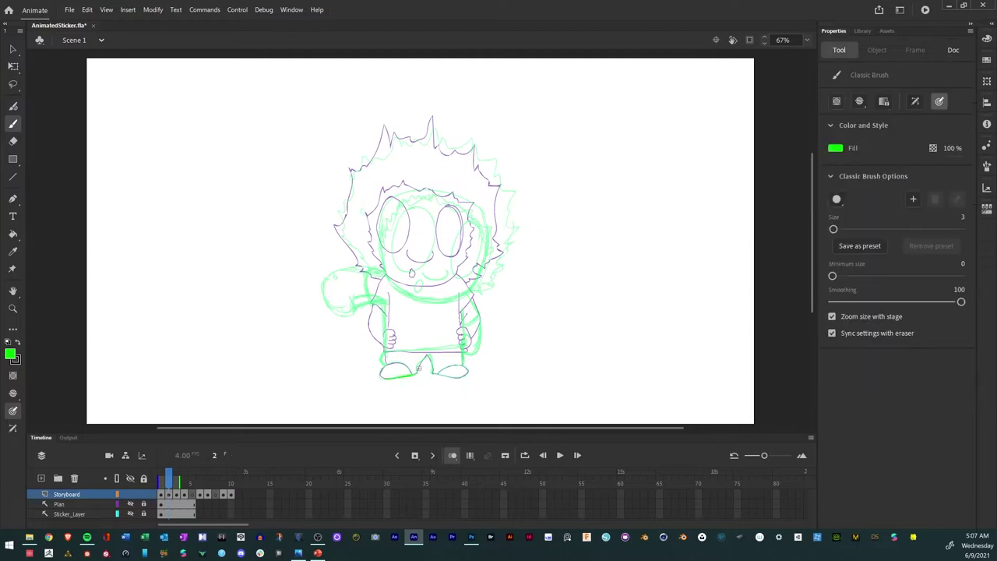
Set the brush fill colour to bright orange from the swatches, undoing a stray test stroke.
{"action": "left_click", "coordinate": [11, 355]}
{"action": "left_click", "coordinate": [54, 466]}
{"action": "left_click", "coordinate": [11, 355]}
{"action": "left_click", "coordinate": [167, 434]}
{"action": "left_click_drag", "start_coordinate": [320, 337], "coordinate": [280, 337]}
{"action": "key", "text": "ctrl+z"}
Sketch the bottom, top and inner edges of both feet in orange.
{"action": "left_click_drag", "start_coordinate": [390, 376], "coordinate": [459, 377]}
{"action": "mouse_move", "coordinate": [391, 364]}
{"action": "left_mouse_down"}
{"action": "mouse_move", "coordinate": [409, 368]}
{"action": "mouse_move", "coordinate": [381, 371]}
{"action": "left_mouse_up"}
{"action": "left_click_drag", "start_coordinate": [418, 372], "coordinate": [417, 363]}
{"action": "left_click_drag", "start_coordinate": [427, 360], "coordinate": [435, 371]}
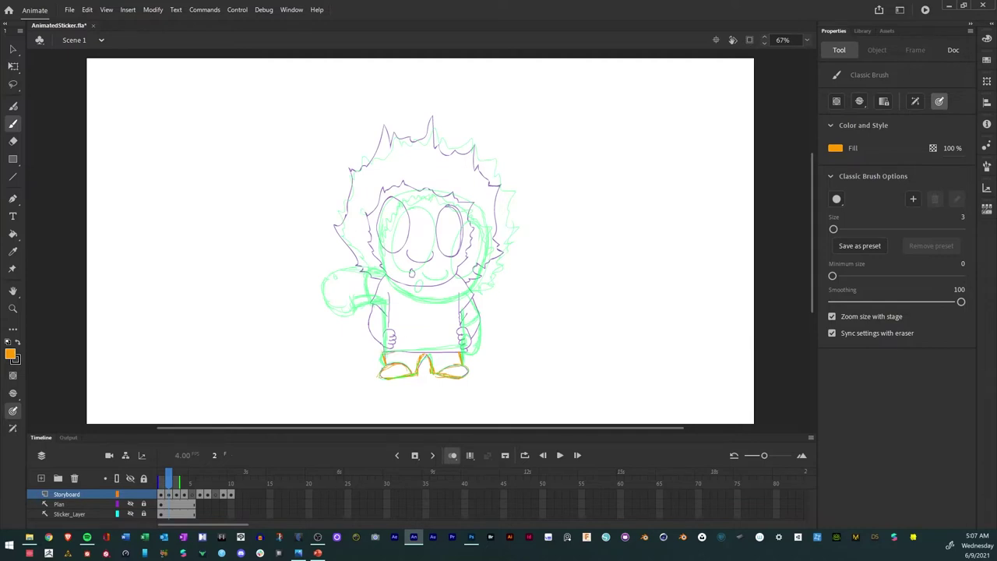
Sketch the shorts waistline and the left and right shirt edges in orange.
{"action": "mouse_move", "coordinate": [402, 351]}
{"action": "left_mouse_down"}
{"action": "mouse_move", "coordinate": [466, 352]}
{"action": "mouse_move", "coordinate": [466, 363]}
{"action": "left_mouse_up"}
{"action": "mouse_move", "coordinate": [388, 352]}
{"action": "left_mouse_down"}
{"action": "mouse_move", "coordinate": [382, 313]}
{"action": "mouse_move", "coordinate": [390, 360]}
{"action": "left_mouse_up"}
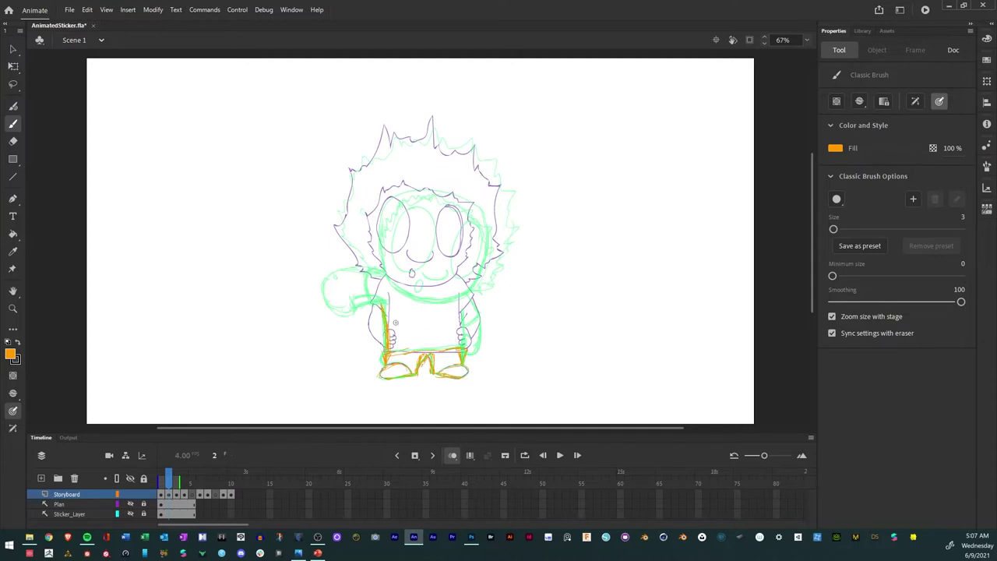
{"action": "mouse_move", "coordinate": [466, 349]}
{"action": "left_mouse_down"}
{"action": "mouse_move", "coordinate": [465, 313]}
{"action": "mouse_move", "coordinate": [465, 338]}
{"action": "left_mouse_up"}
{"action": "key", "text": "."}
Rough in the left hair side, jaw line, both face sides and the head outline arc.
{"action": "left_click_drag", "start_coordinate": [362, 209], "coordinate": [352, 251]}
{"action": "mouse_move", "coordinate": [371, 251]}
{"action": "left_mouse_down"}
{"action": "mouse_move", "coordinate": [406, 297]}
{"action": "mouse_move", "coordinate": [433, 299]}
{"action": "mouse_move", "coordinate": [451, 282]}
{"action": "mouse_move", "coordinate": [464, 235]}
{"action": "mouse_move", "coordinate": [450, 291]}
{"action": "left_mouse_up"}
{"action": "left_click_drag", "start_coordinate": [471, 248], "coordinate": [443, 299]}
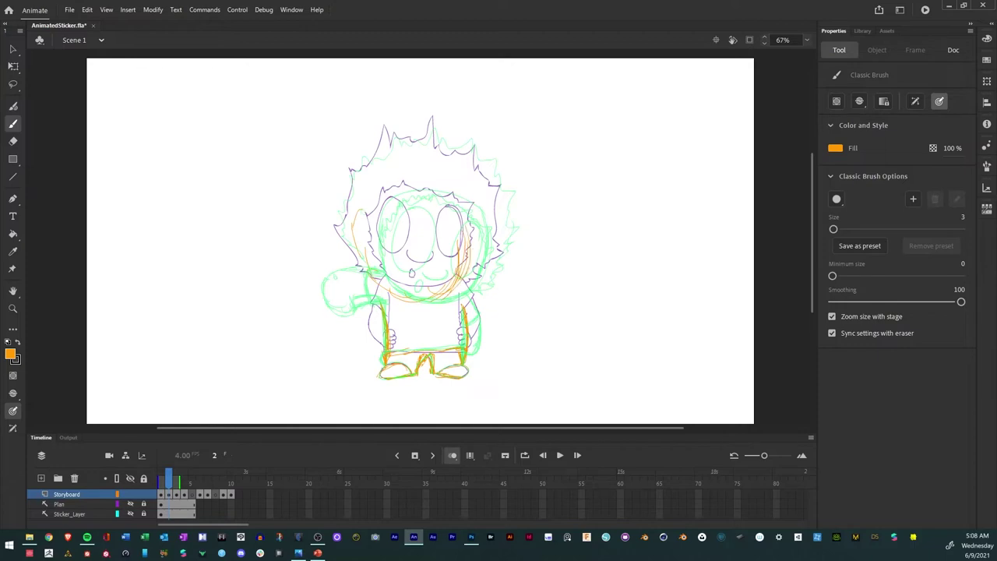
{"action": "left_click_drag", "start_coordinate": [460, 207], "coordinate": [472, 267]}
{"action": "left_click_drag", "start_coordinate": [472, 233], "coordinate": [454, 289]}
{"action": "left_click_drag", "start_coordinate": [365, 270], "coordinate": [375, 213]}
{"action": "mouse_move", "coordinate": [364, 234]}
{"action": "left_mouse_down"}
{"action": "mouse_move", "coordinate": [382, 204]}
{"action": "mouse_move", "coordinate": [441, 195]}
{"action": "mouse_move", "coordinate": [474, 243]}
{"action": "left_mouse_up"}
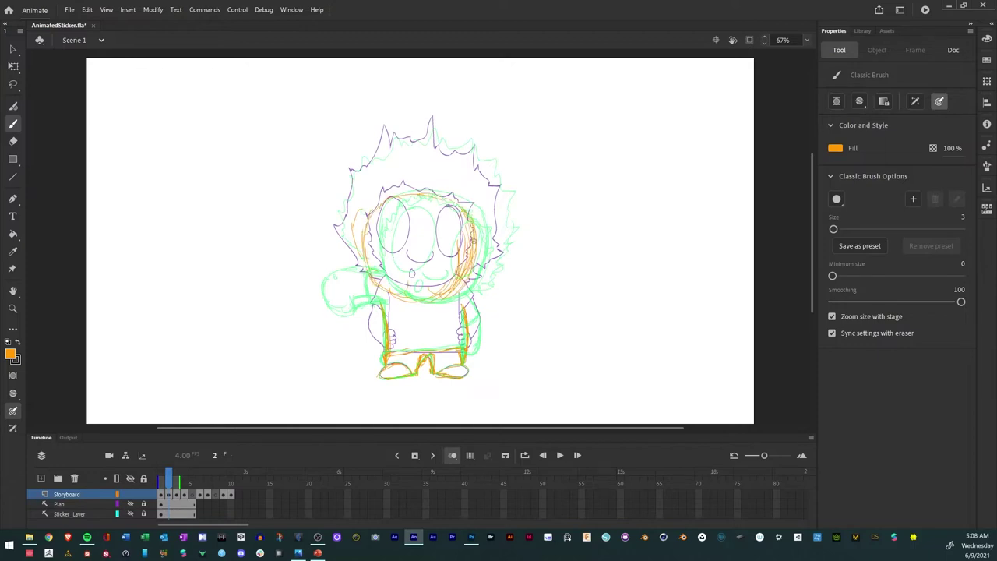
{"action": "mouse_move", "coordinate": [459, 198]}
{"action": "left_mouse_down"}
{"action": "mouse_move", "coordinate": [474, 257]}
{"action": "mouse_move", "coordinate": [364, 231]}
{"action": "left_mouse_up"}
Draw the curved mouth, a loop below it, and cheek marks and side lines.
{"action": "mouse_move", "coordinate": [418, 270]}
{"action": "left_mouse_down"}
{"action": "mouse_move", "coordinate": [433, 265]}
{"action": "mouse_move", "coordinate": [399, 269]}
{"action": "left_mouse_up"}
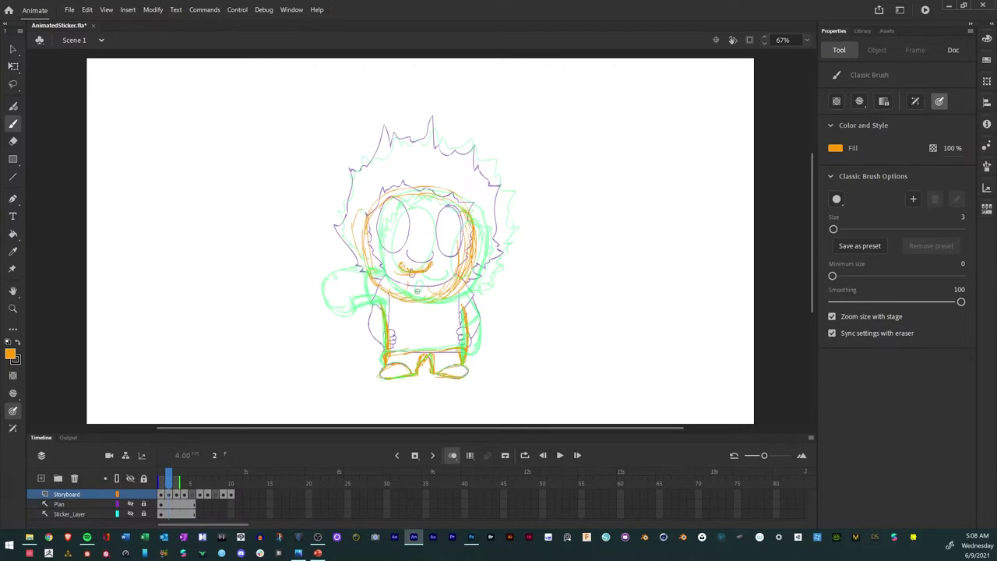
{"action": "left_click_drag", "start_coordinate": [419, 290], "coordinate": [416, 281]}
{"action": "mouse_move", "coordinate": [376, 245]}
{"action": "left_mouse_down"}
{"action": "mouse_move", "coordinate": [394, 258]}
{"action": "mouse_move", "coordinate": [406, 244]}
{"action": "mouse_move", "coordinate": [452, 254]}
{"action": "mouse_move", "coordinate": [463, 238]}
{"action": "mouse_move", "coordinate": [445, 263]}
{"action": "mouse_move", "coordinate": [458, 243]}
{"action": "left_mouse_up"}
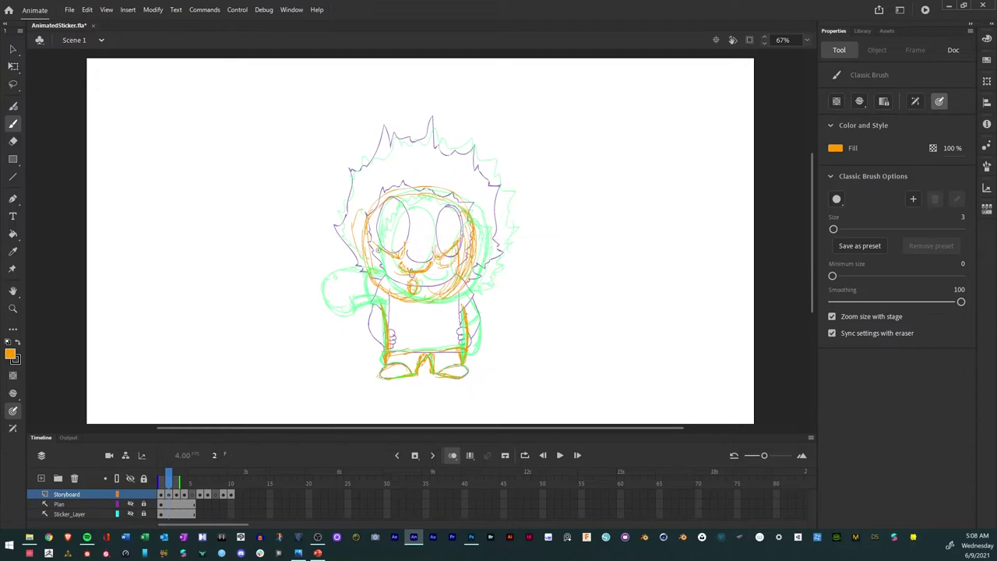
{"action": "mouse_move", "coordinate": [388, 258]}
{"action": "left_mouse_down"}
{"action": "mouse_move", "coordinate": [397, 270]}
{"action": "mouse_move", "coordinate": [381, 261]}
{"action": "mouse_move", "coordinate": [355, 292]}
{"action": "mouse_move", "coordinate": [362, 310]}
{"action": "left_mouse_up"}
{"action": "mouse_move", "coordinate": [482, 310]}
{"action": "left_mouse_down"}
{"action": "mouse_move", "coordinate": [479, 336]}
{"action": "mouse_move", "coordinate": [480, 304]}
{"action": "left_mouse_up"}
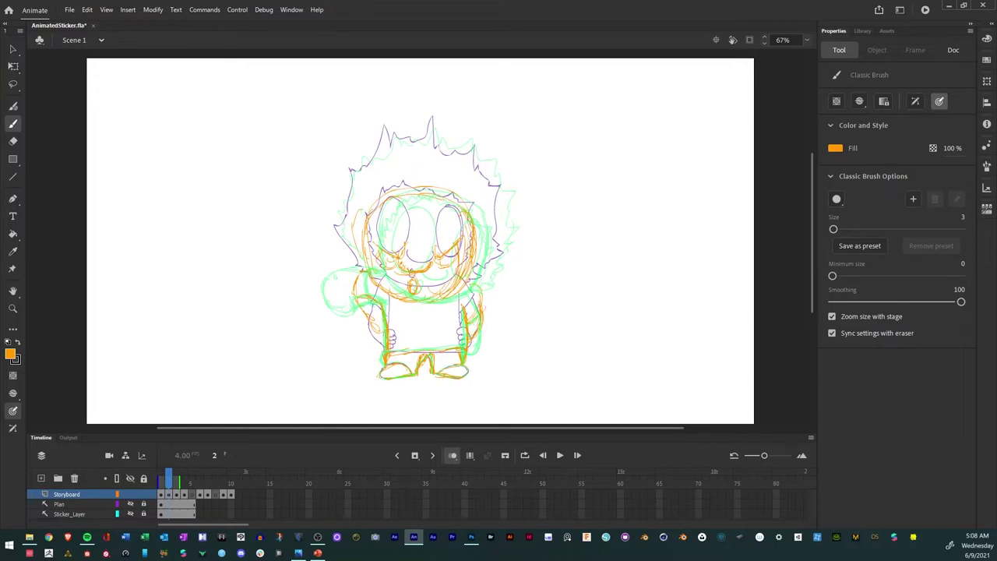
{"action": "left_click_drag", "start_coordinate": [374, 290], "coordinate": [379, 310]}
Trace the hair outline, sketch around both eyes, and arc a stroke over the head.
{"action": "mouse_move", "coordinate": [358, 268]}
{"action": "left_mouse_down"}
{"action": "mouse_move", "coordinate": [341, 192]}
{"action": "mouse_move", "coordinate": [365, 165]}
{"action": "mouse_move", "coordinate": [434, 143]}
{"action": "mouse_move", "coordinate": [502, 184]}
{"action": "mouse_move", "coordinate": [504, 229]}
{"action": "mouse_move", "coordinate": [472, 295]}
{"action": "left_mouse_up"}
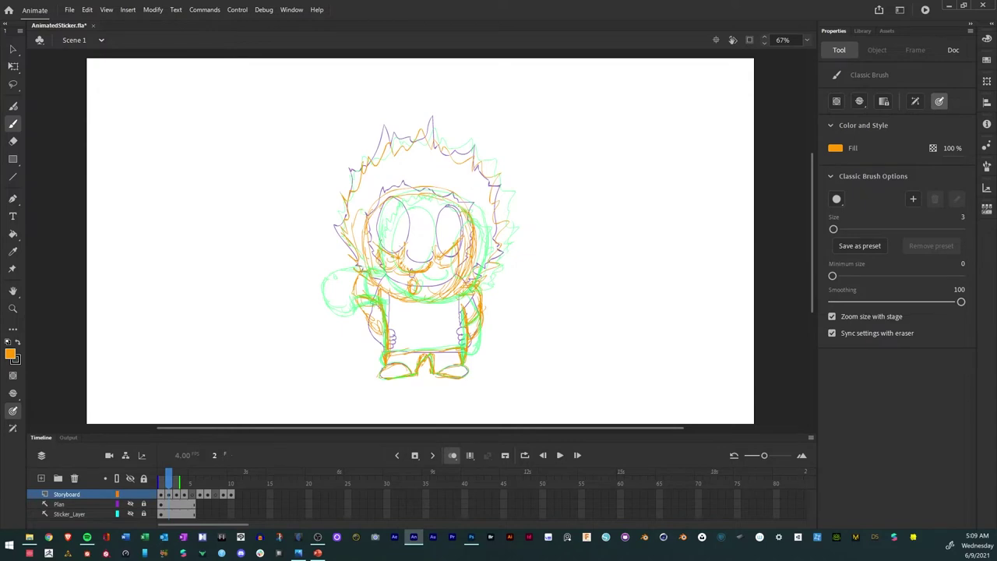
{"action": "mouse_move", "coordinate": [398, 234]}
{"action": "left_mouse_down"}
{"action": "mouse_move", "coordinate": [400, 259]}
{"action": "mouse_move", "coordinate": [455, 265]}
{"action": "left_mouse_up"}
{"action": "left_click_drag", "start_coordinate": [438, 230], "coordinate": [451, 241]}
{"action": "left_click_drag", "start_coordinate": [377, 264], "coordinate": [374, 229]}
{"action": "mouse_move", "coordinate": [369, 266]}
{"action": "left_mouse_down"}
{"action": "mouse_move", "coordinate": [374, 220]}
{"action": "mouse_move", "coordinate": [408, 197]}
{"action": "mouse_move", "coordinate": [450, 209]}
{"action": "mouse_move", "coordinate": [474, 238]}
{"action": "left_mouse_up"}
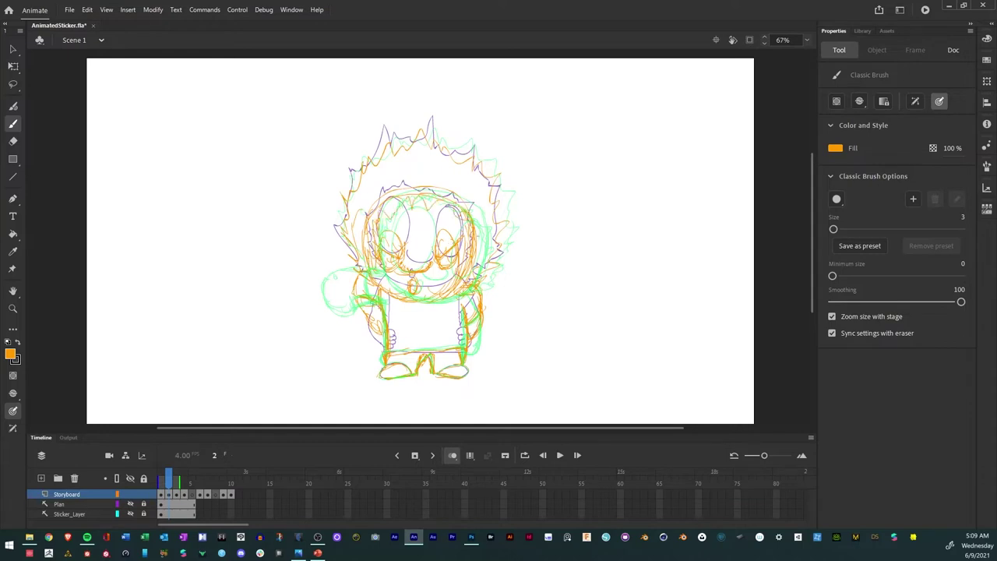
Review the orange in-between with onion skin toggled, stepping frames and extending the onion range.
{"action": "left_click", "coordinate": [453, 455]}
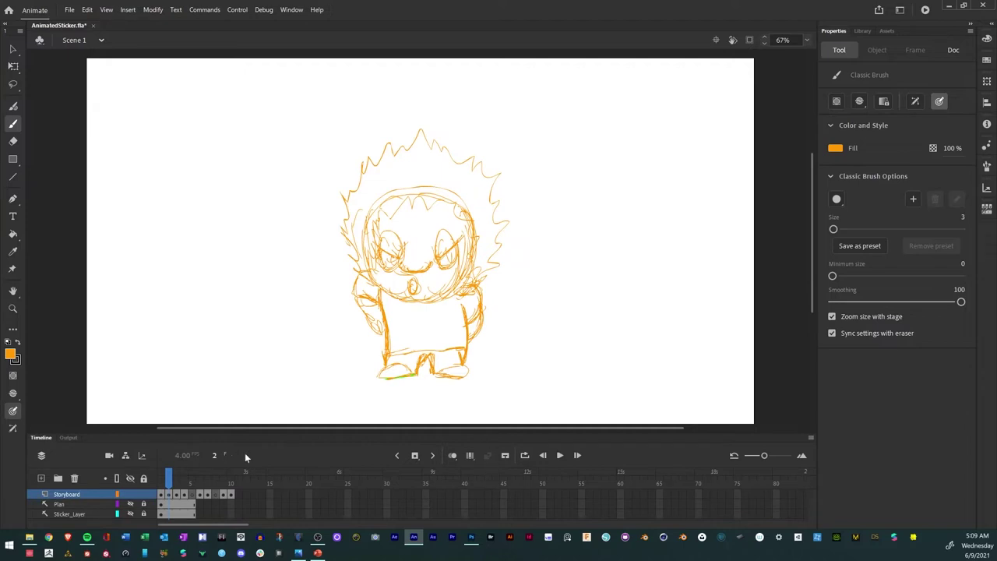
{"action": "left_click", "coordinate": [452, 455]}
{"action": "key", "text": "period"}
{"action": "key", "text": "period"}
{"action": "key", "text": "period"}
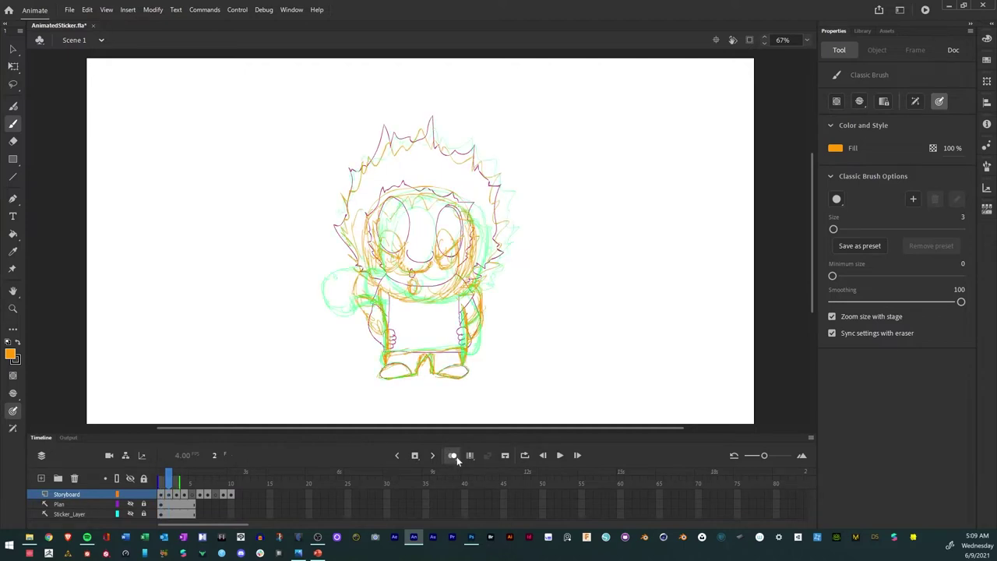
{"action": "key", "text": "comma"}
{"action": "key", "text": "comma"}
{"action": "key", "text": "comma"}
{"action": "key", "text": "comma"}
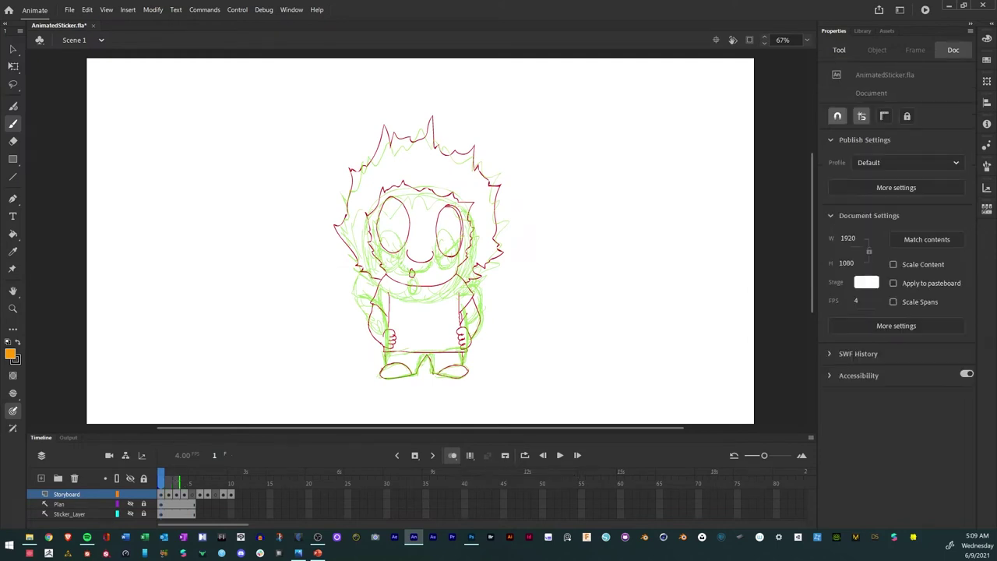
{"action": "left_click_drag", "start_coordinate": [172, 477], "coordinate": [192, 474]}
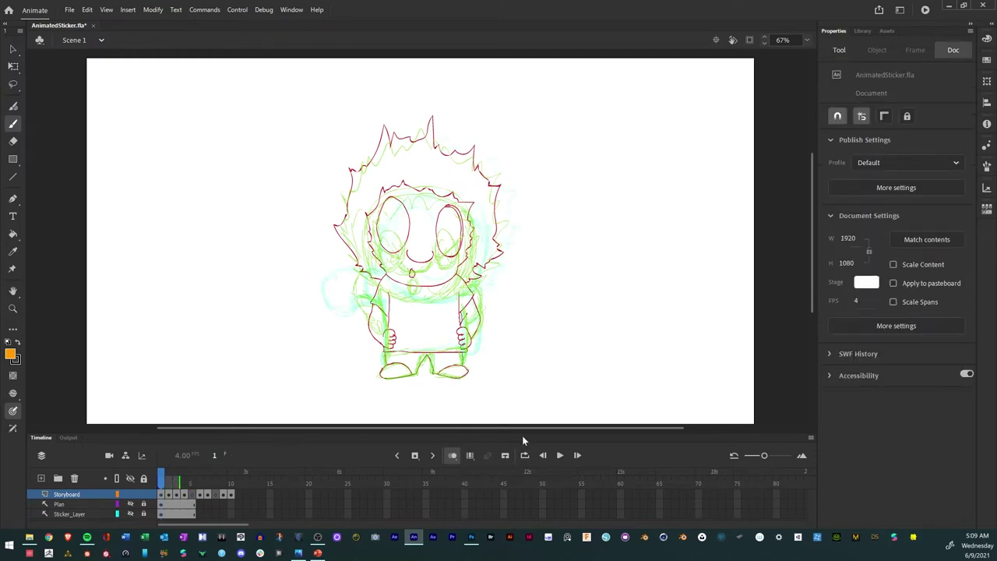
Turn off onion skinning and play the opening frames with Loop enabled.
{"action": "left_click", "coordinate": [454, 455]}
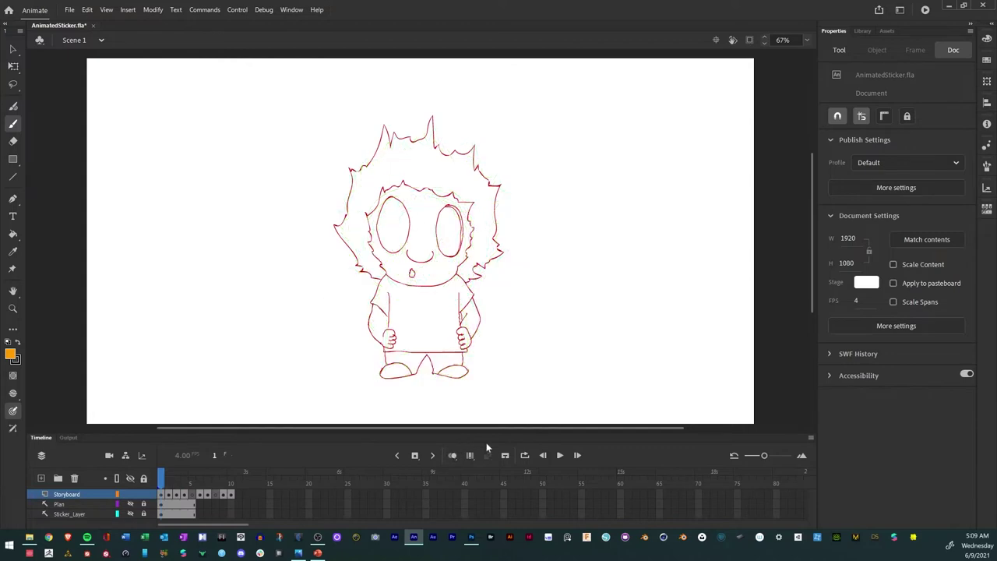
{"action": "left_click", "coordinate": [561, 457]}
{"action": "left_click", "coordinate": [525, 459]}
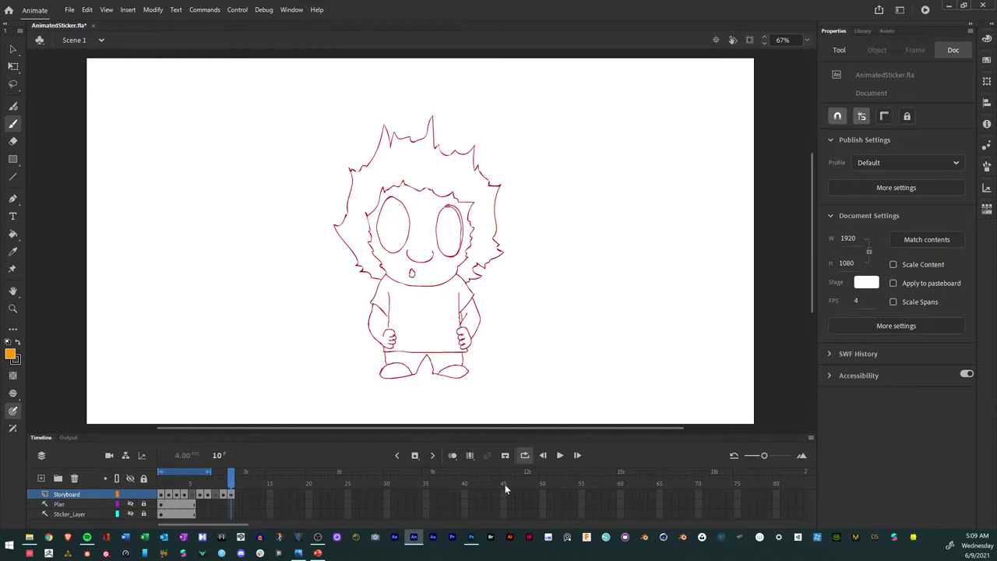
{"action": "left_click", "coordinate": [559, 455]}
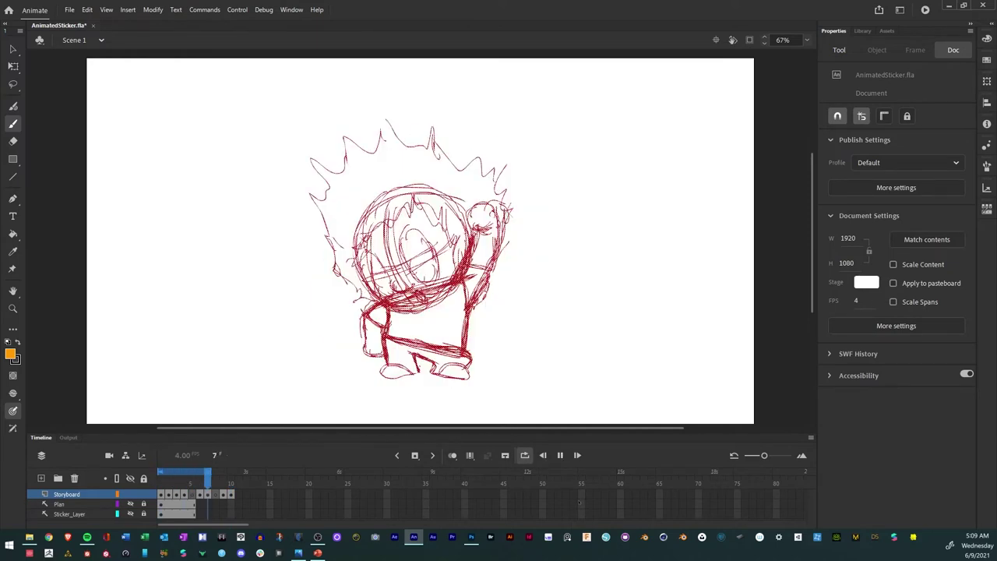
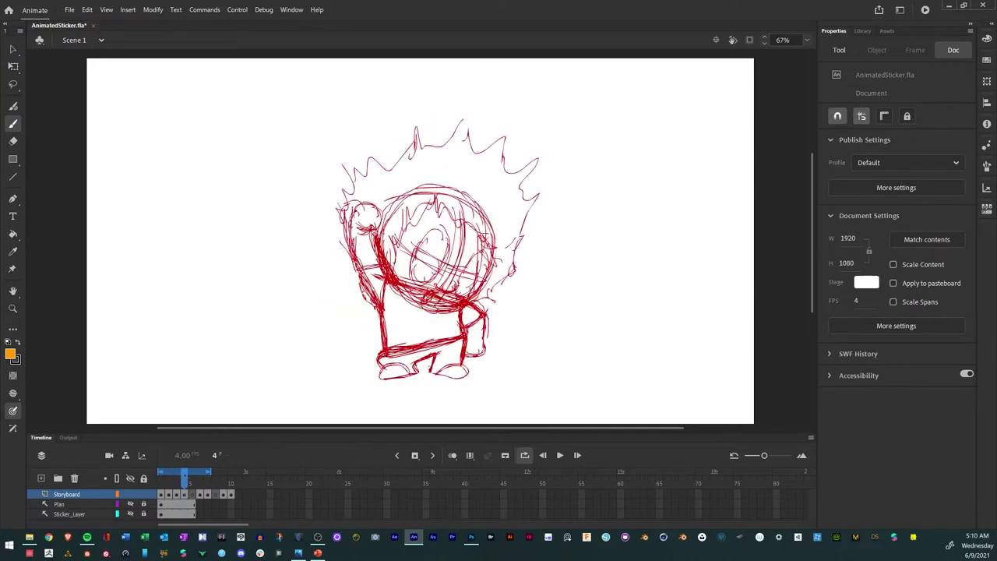
Go to frame 5 and turn on Onion Skin with a narrower range of neighbouring frames.
{"action": "left_click", "coordinate": [196, 473]}
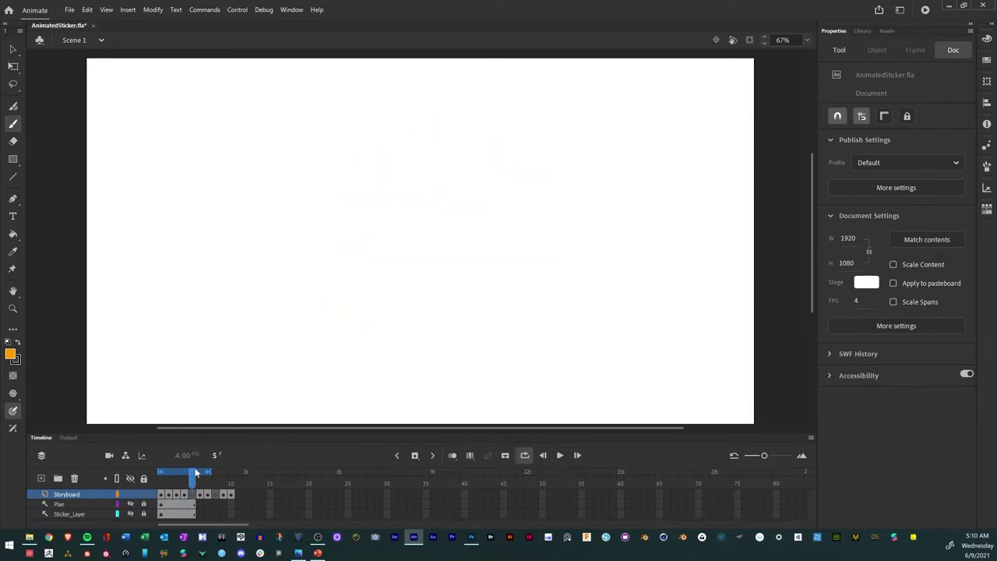
{"action": "left_click", "coordinate": [452, 455]}
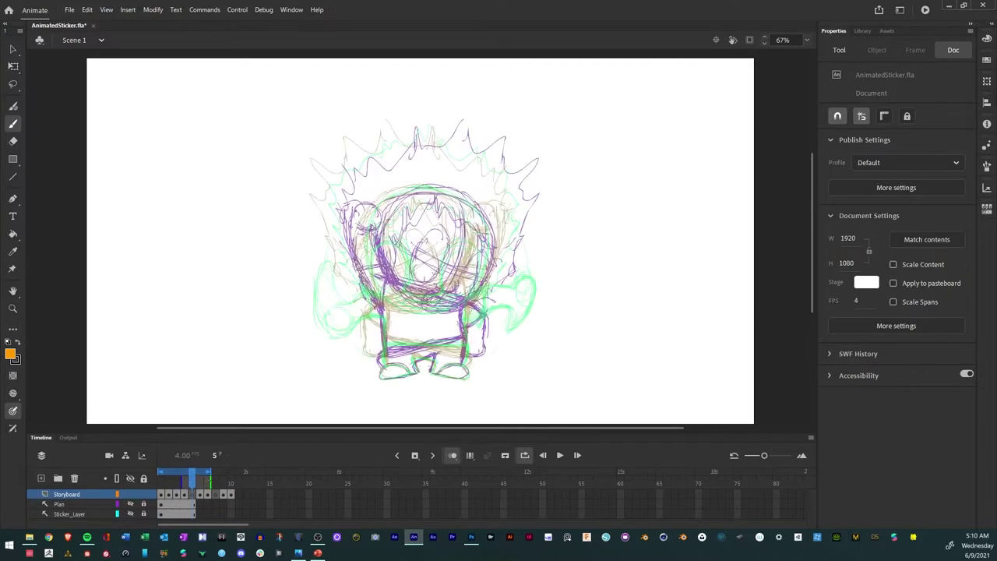
{"action": "left_click_drag", "start_coordinate": [209, 473], "coordinate": [202, 473]}
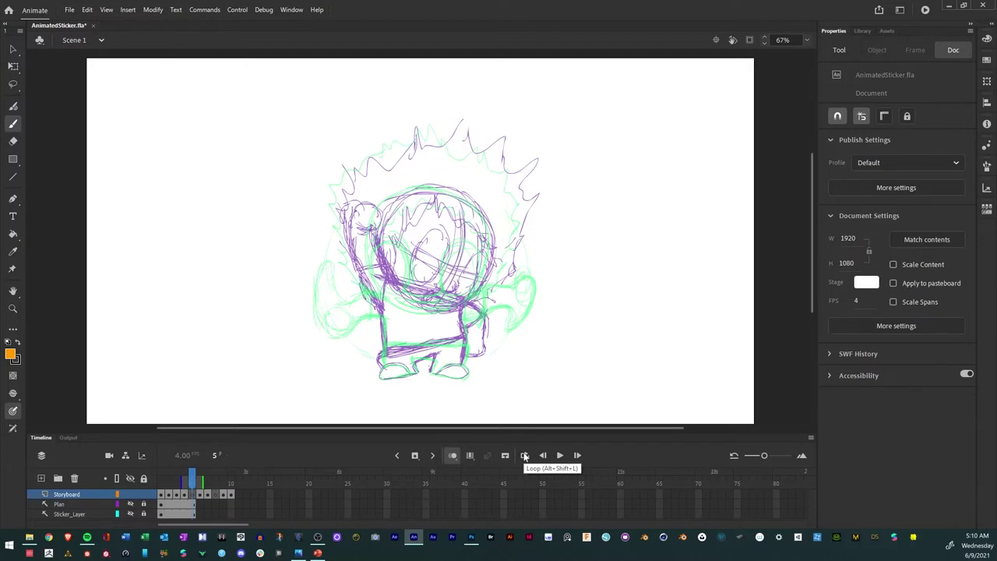
Flip between frames 4, 5 and 6 to compare the poses.
{"action": "key", "text": "comma"}
{"action": "key", "text": "period"}
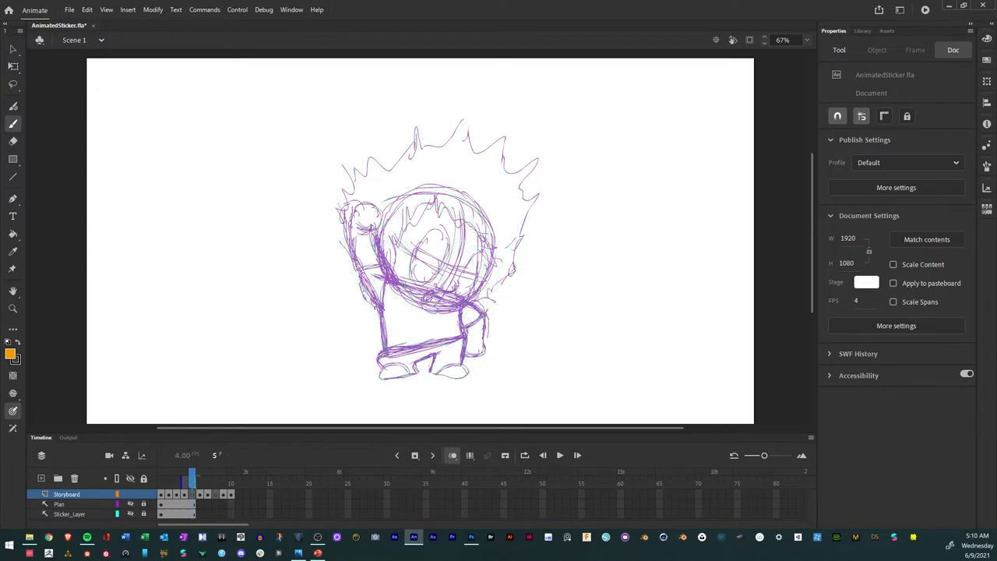
{"action": "key", "text": "comma"}
{"action": "key", "text": "period"}
{"action": "key", "text": "period"}
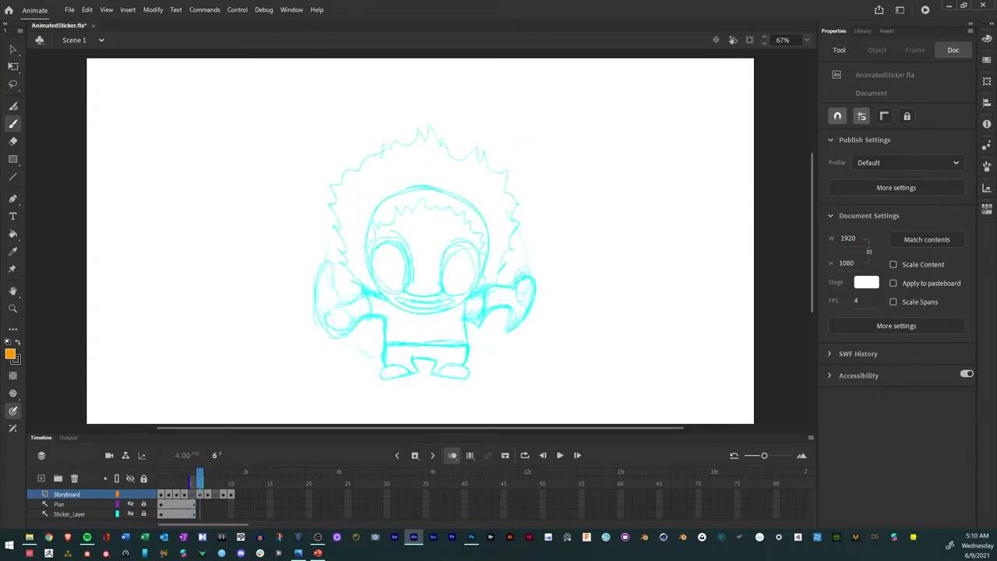
{"action": "key", "text": "comma"}
{"action": "key", "text": "period"}
{"action": "key", "text": "comma"}
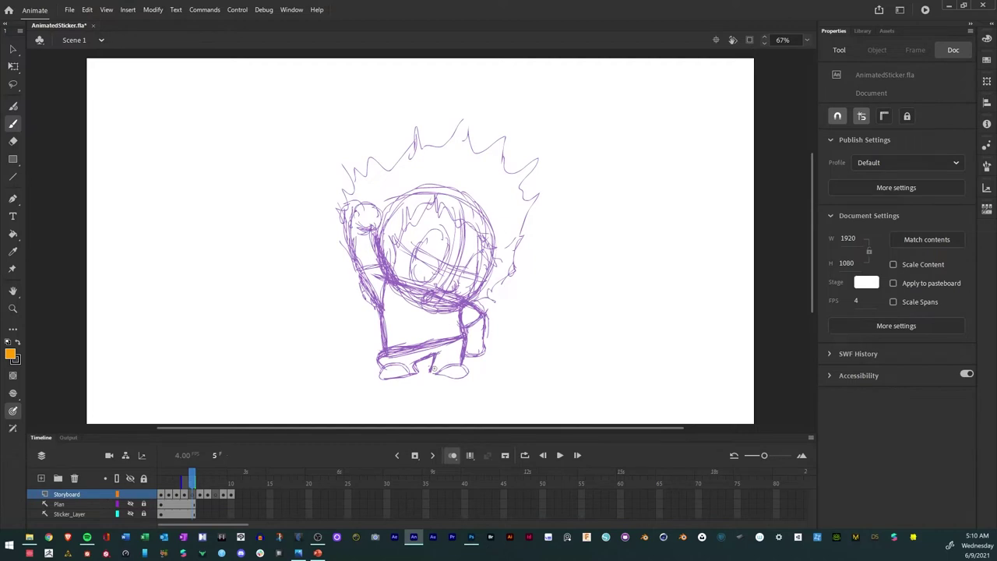
With the brush, trace the character's feet and legs in orange on frame 5.
{"action": "key", "text": "b"}
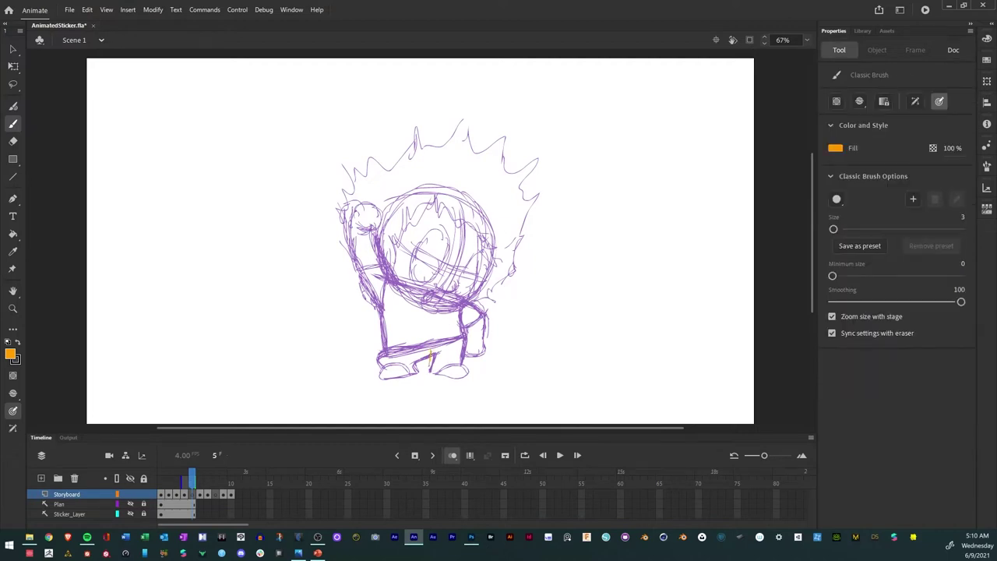
{"action": "mouse_move", "coordinate": [429, 359]}
{"action": "left_mouse_down"}
{"action": "mouse_move", "coordinate": [429, 373]}
{"action": "mouse_move", "coordinate": [463, 377]}
{"action": "left_mouse_up"}
{"action": "mouse_move", "coordinate": [460, 338]}
{"action": "left_mouse_down"}
{"action": "mouse_move", "coordinate": [460, 363]}
{"action": "mouse_move", "coordinate": [461, 354]}
{"action": "left_mouse_up"}
{"action": "left_click_drag", "start_coordinate": [458, 313], "coordinate": [456, 335]}
{"action": "left_click_drag", "start_coordinate": [404, 342], "coordinate": [387, 345]}
{"action": "mouse_move", "coordinate": [382, 312]}
{"action": "left_mouse_down"}
{"action": "mouse_move", "coordinate": [384, 331]}
{"action": "mouse_move", "coordinate": [411, 342]}
{"action": "mouse_move", "coordinate": [457, 337]}
{"action": "left_mouse_up"}
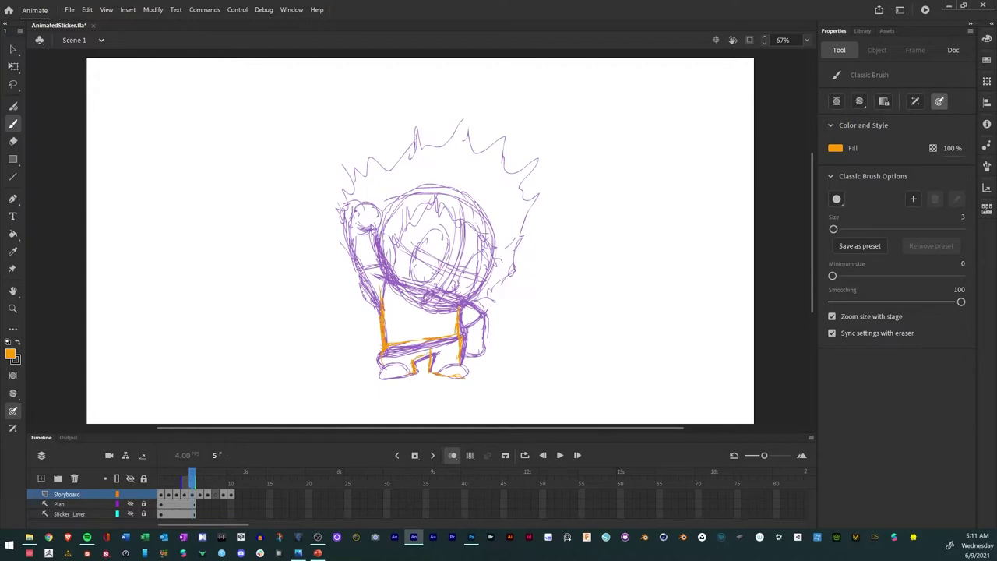
{"action": "left_click_drag", "start_coordinate": [418, 356], "coordinate": [429, 353]}
{"action": "left_click_drag", "start_coordinate": [398, 379], "coordinate": [384, 382]}
Trace the raised fist, back, eye ovals, hair spikes and top of the head in orange.
{"action": "mouse_move", "coordinate": [337, 216]}
{"action": "left_mouse_down"}
{"action": "mouse_move", "coordinate": [332, 232]}
{"action": "mouse_move", "coordinate": [402, 222]}
{"action": "mouse_move", "coordinate": [390, 212]}
{"action": "mouse_move", "coordinate": [375, 220]}
{"action": "mouse_move", "coordinate": [394, 222]}
{"action": "mouse_move", "coordinate": [367, 265]}
{"action": "mouse_move", "coordinate": [373, 306]}
{"action": "mouse_move", "coordinate": [366, 292]}
{"action": "mouse_move", "coordinate": [384, 261]}
{"action": "mouse_move", "coordinate": [362, 250]}
{"action": "mouse_move", "coordinate": [366, 261]}
{"action": "left_mouse_up"}
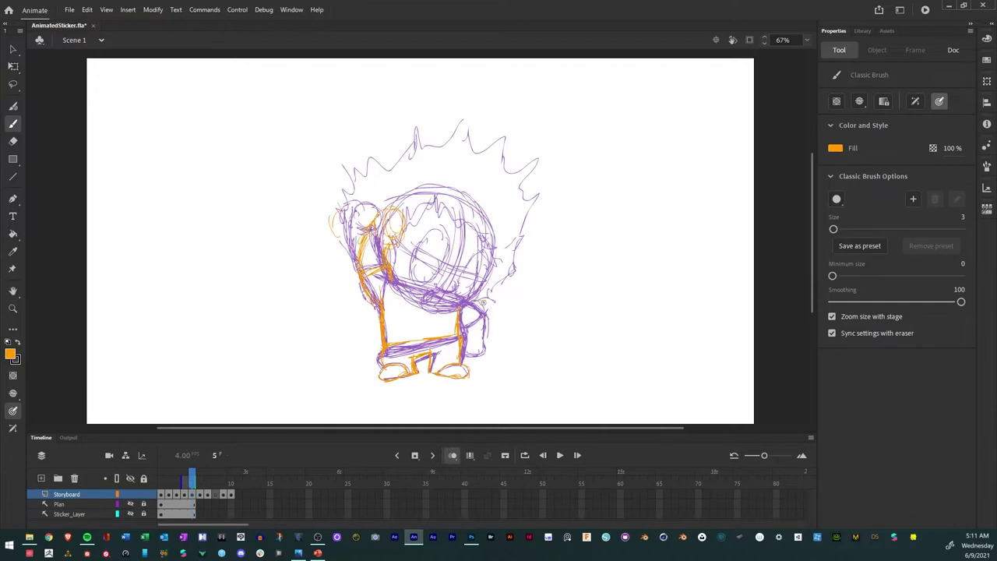
{"action": "mouse_move", "coordinate": [479, 303]}
{"action": "left_mouse_down"}
{"action": "mouse_move", "coordinate": [491, 300]}
{"action": "mouse_move", "coordinate": [491, 325]}
{"action": "mouse_move", "coordinate": [468, 343]}
{"action": "mouse_move", "coordinate": [483, 345]}
{"action": "left_mouse_up"}
{"action": "left_click_drag", "start_coordinate": [480, 310], "coordinate": [463, 324]}
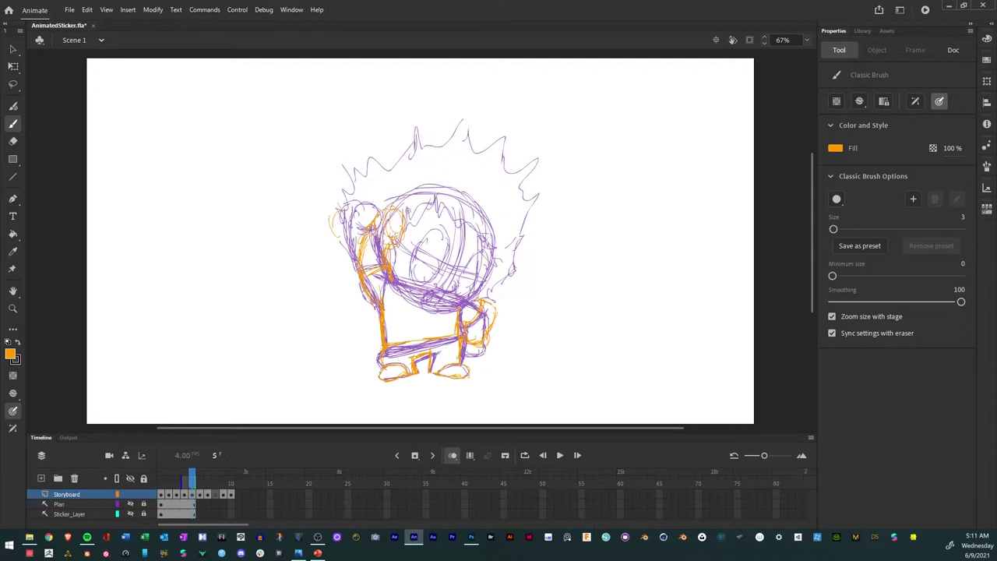
{"action": "mouse_move", "coordinate": [413, 226]}
{"action": "left_mouse_down"}
{"action": "mouse_move", "coordinate": [404, 251]}
{"action": "mouse_move", "coordinate": [432, 253]}
{"action": "mouse_move", "coordinate": [440, 233]}
{"action": "mouse_move", "coordinate": [405, 246]}
{"action": "mouse_move", "coordinate": [438, 251]}
{"action": "mouse_move", "coordinate": [419, 222]}
{"action": "left_mouse_up"}
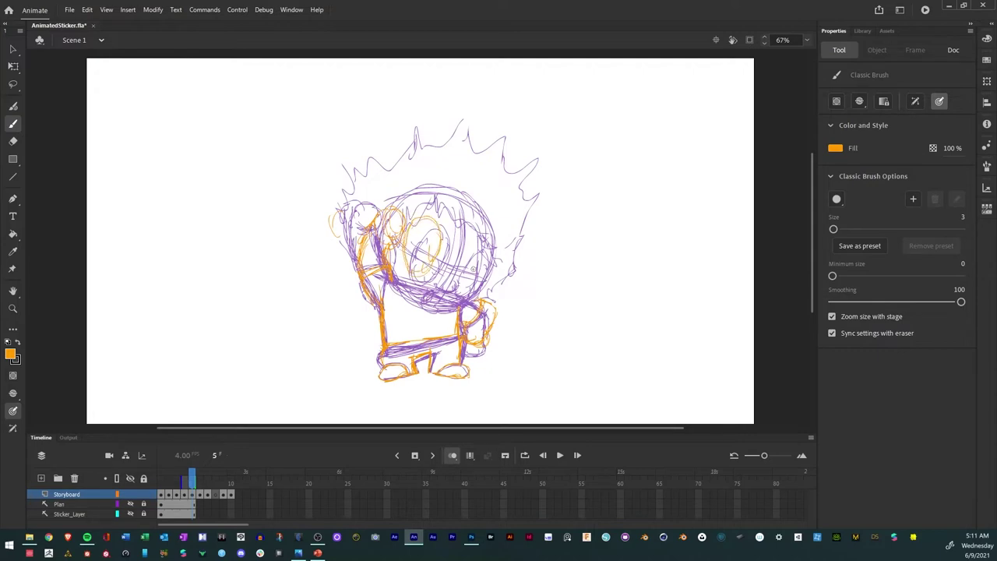
{"action": "mouse_move", "coordinate": [464, 246]}
{"action": "left_mouse_down"}
{"action": "mouse_move", "coordinate": [485, 263]}
{"action": "mouse_move", "coordinate": [476, 282]}
{"action": "mouse_move", "coordinate": [460, 286]}
{"action": "left_mouse_up"}
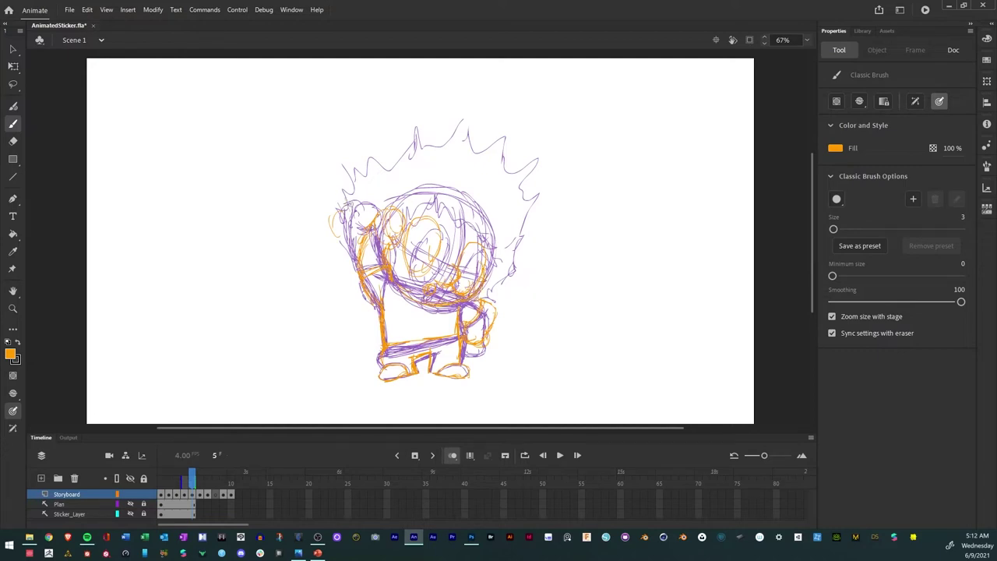
{"action": "mouse_move", "coordinate": [341, 201]}
{"action": "left_mouse_down"}
{"action": "mouse_move", "coordinate": [367, 160]}
{"action": "mouse_move", "coordinate": [359, 147]}
{"action": "mouse_move", "coordinate": [387, 152]}
{"action": "mouse_move", "coordinate": [430, 140]}
{"action": "left_mouse_up"}
{"action": "mouse_move", "coordinate": [405, 207]}
{"action": "left_mouse_down"}
{"action": "mouse_move", "coordinate": [450, 196]}
{"action": "mouse_move", "coordinate": [482, 225]}
{"action": "mouse_move", "coordinate": [488, 277]}
{"action": "mouse_move", "coordinate": [497, 270]}
{"action": "mouse_move", "coordinate": [516, 200]}
{"action": "mouse_move", "coordinate": [463, 115]}
{"action": "mouse_move", "coordinate": [380, 143]}
{"action": "mouse_move", "coordinate": [337, 190]}
{"action": "mouse_move", "coordinate": [333, 217]}
{"action": "mouse_move", "coordinate": [356, 270]}
{"action": "left_mouse_up"}
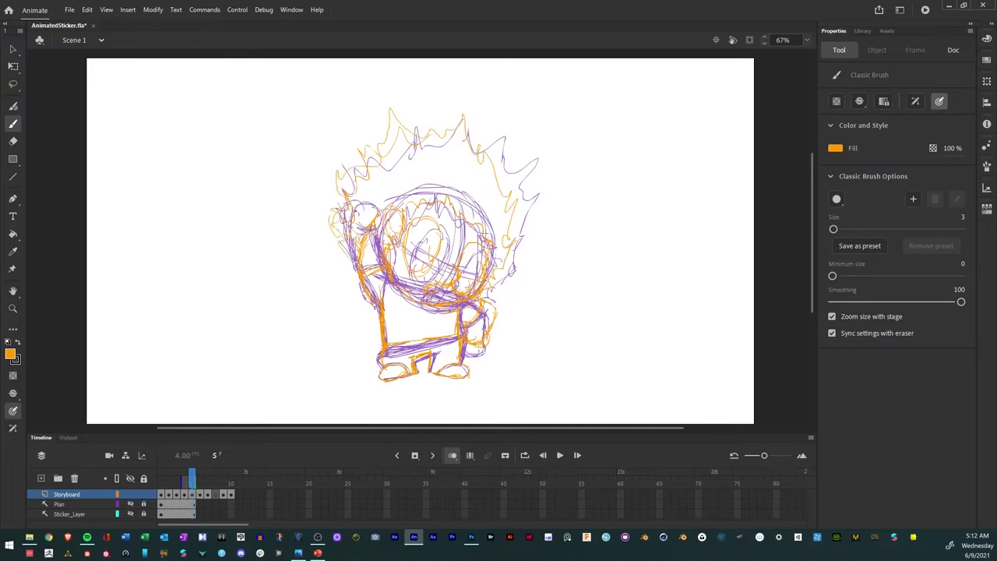
Flip back and forth through frames 3 to 8 to check the motion with onion skins.
{"action": "key", "text": "comma"}
{"action": "key", "text": "comma"}
{"action": "key", "text": "period"}
{"action": "key", "text": "period"}
{"action": "key", "text": "period"}
{"action": "key", "text": "comma"}
{"action": "key", "text": "comma"}
{"action": "key", "text": "period"}
{"action": "key", "text": "period"}
{"action": "key", "text": "period"}
{"action": "key", "text": "period"}
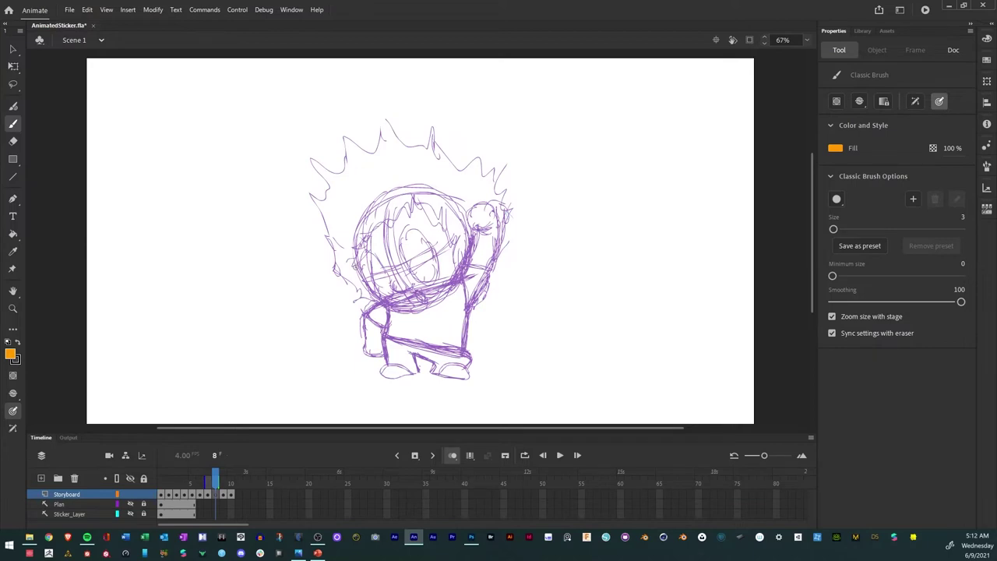
{"action": "key", "text": "comma"}
{"action": "key", "text": "comma"}
{"action": "key", "text": "comma"}
{"action": "key", "text": "comma"}
{"action": "key", "text": "period"}
{"action": "key", "text": "period"}
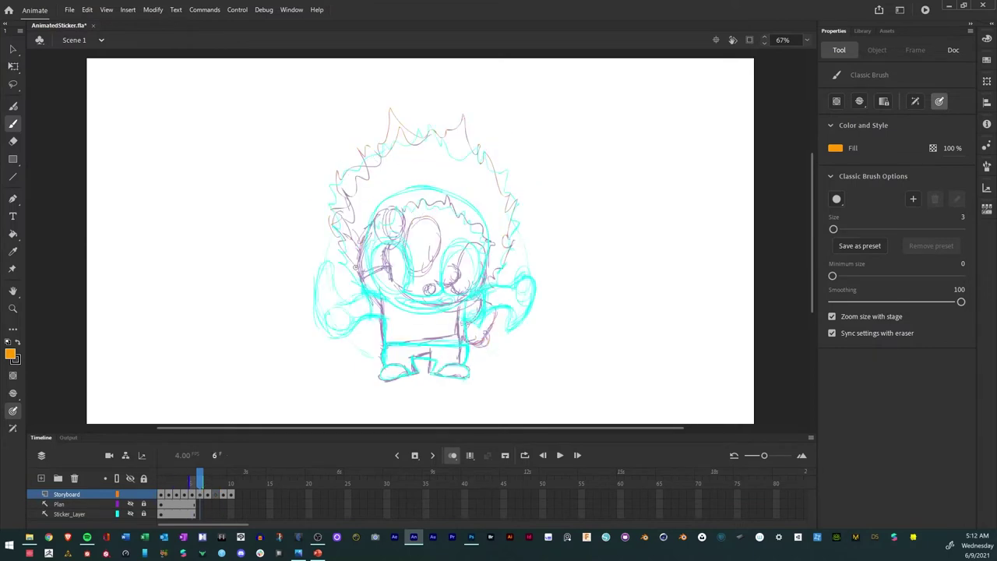
{"action": "key", "text": "comma"}
{"action": "key", "text": "comma"}
{"action": "key", "text": "period"}
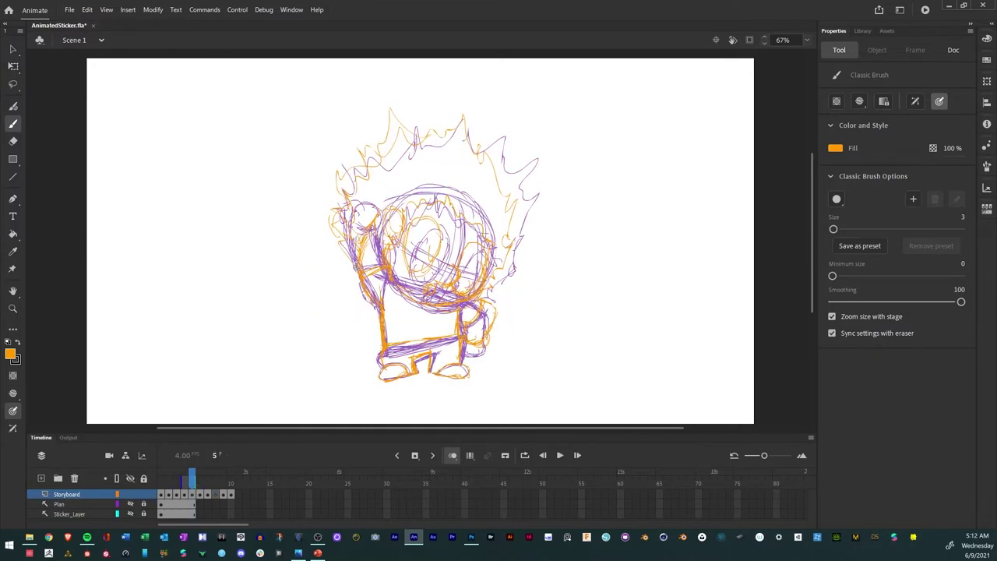
{"action": "key", "text": "period"}
{"action": "key", "text": "comma"}
{"action": "key", "text": "comma"}
{"action": "key", "text": "period"}
{"action": "key", "text": "comma"}
{"action": "key", "text": "comma"}
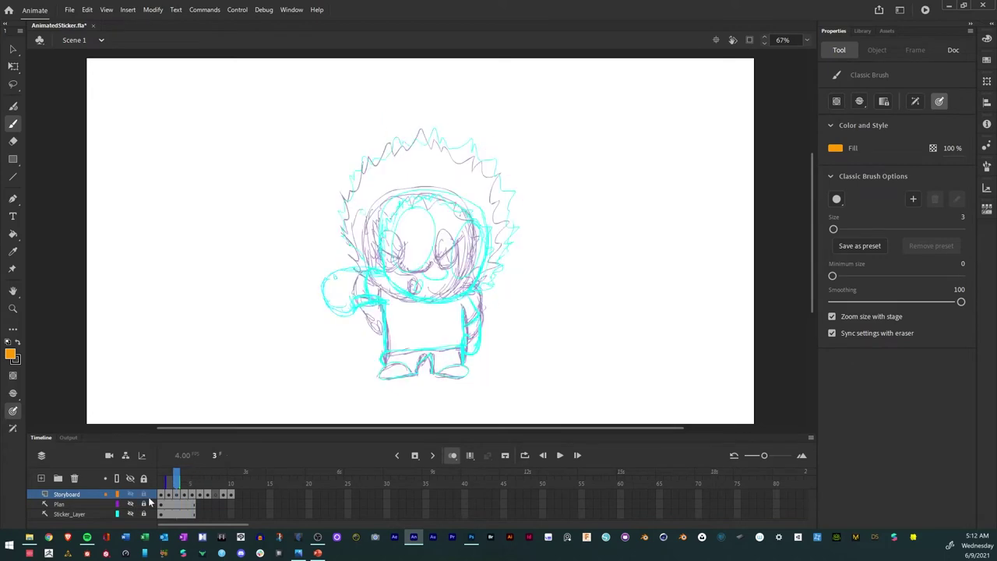
{"action": "key", "text": "period"}
{"action": "key", "text": "period"}
{"action": "key", "text": "comma"}
{"action": "key", "text": "comma"}
{"action": "key", "text": "period"}
{"action": "key", "text": "period"}
{"action": "key", "text": "comma"}
{"action": "key", "text": "comma"}
Hide the onion skins, play the frames, and step through frames 5 to 8.
{"action": "left_click", "coordinate": [455, 456]}
{"action": "key", "text": "Return"}
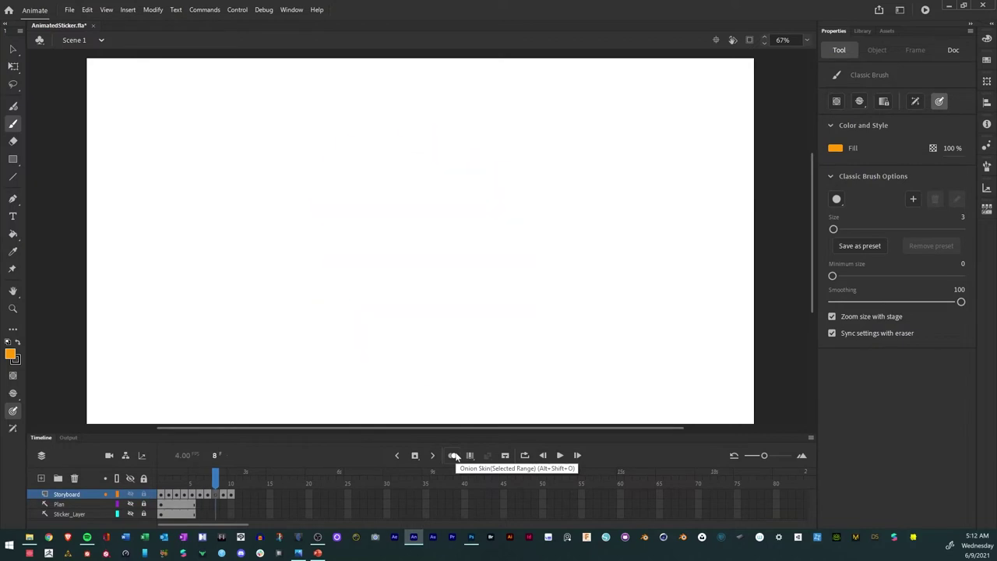
{"action": "key", "text": "comma"}
{"action": "key", "text": "comma"}
{"action": "key", "text": "comma"}
{"action": "key", "text": "comma"}
{"action": "key", "text": "period"}
{"action": "key", "text": "period"}
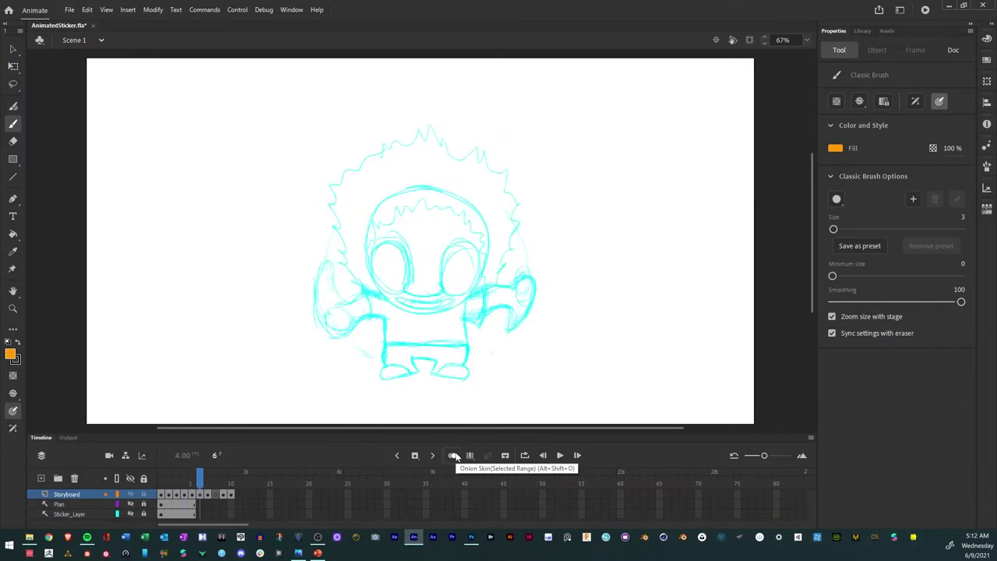
{"action": "key", "text": "comma"}
{"action": "key", "text": "comma"}
{"action": "key", "text": "period"}
{"action": "key", "text": "period"}
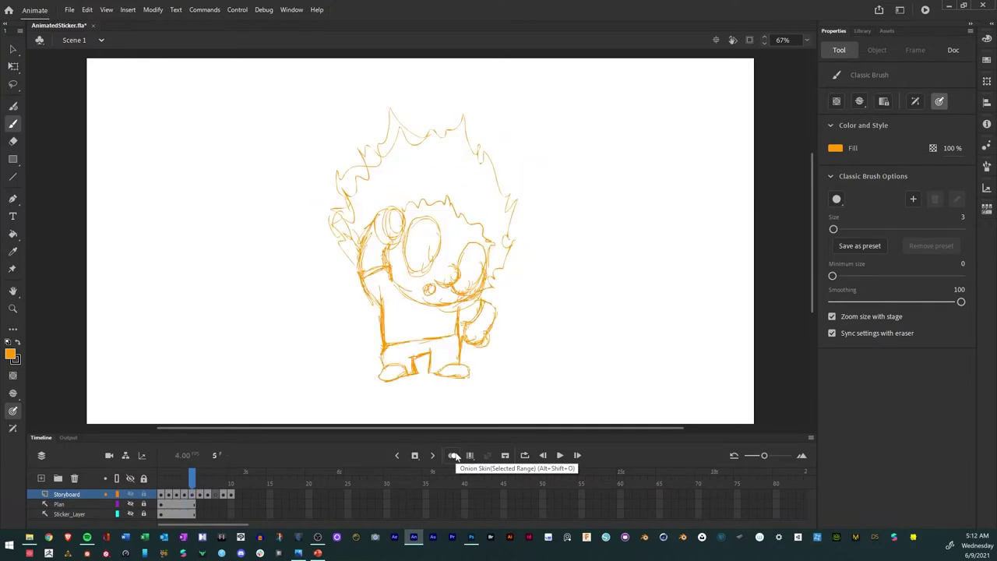
{"action": "key", "text": "period"}
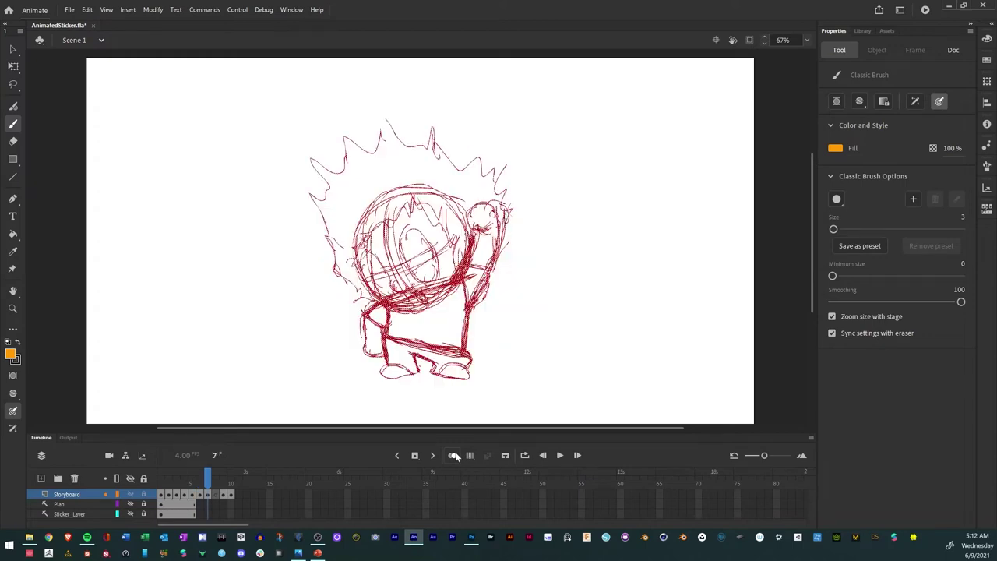
{"action": "key", "text": "period"}
{"action": "key", "text": "comma"}
{"action": "key", "text": "comma"}
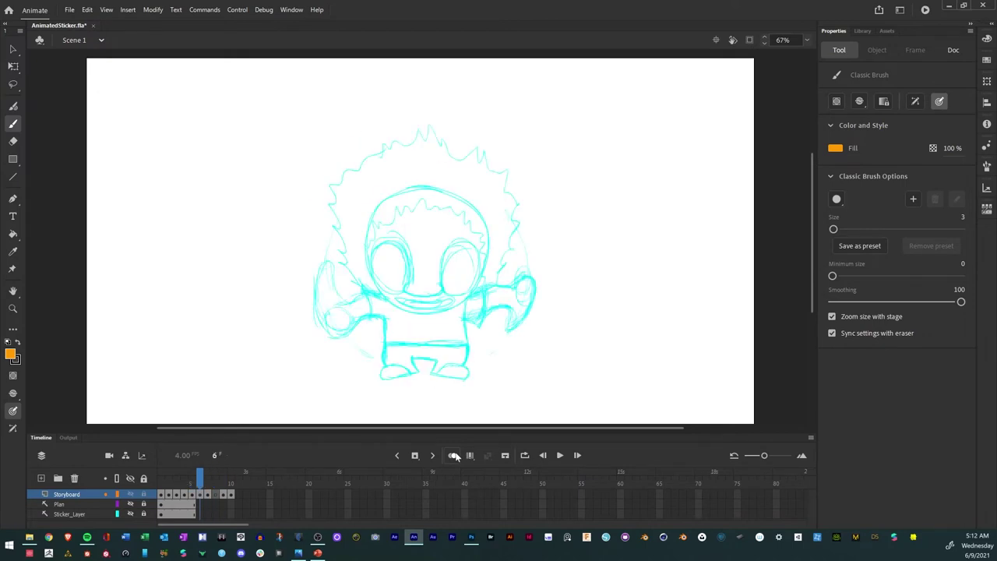
{"action": "key", "text": "comma"}
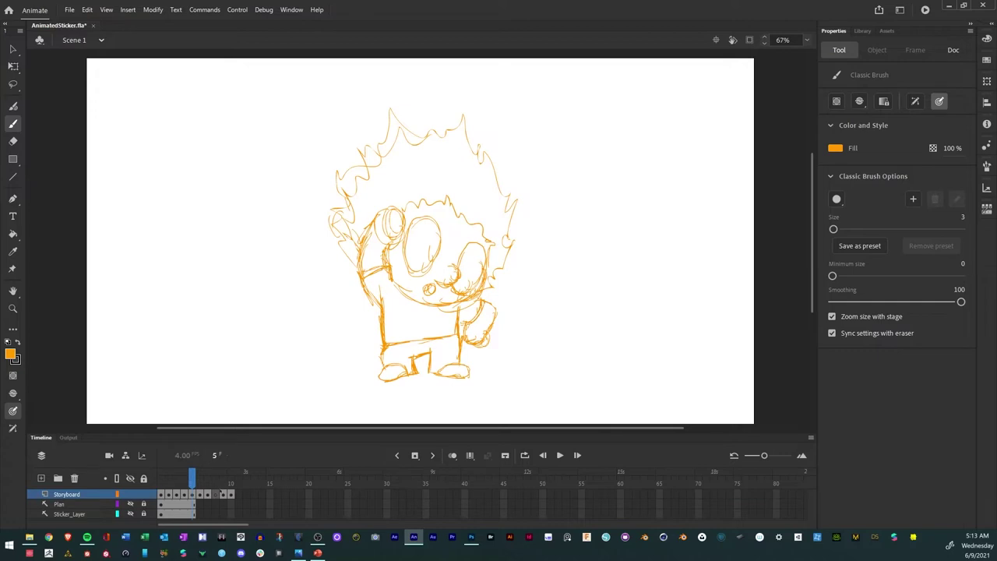
{"action": "key", "text": "period"}
{"action": "key", "text": "period"}
{"action": "key", "text": "period"}
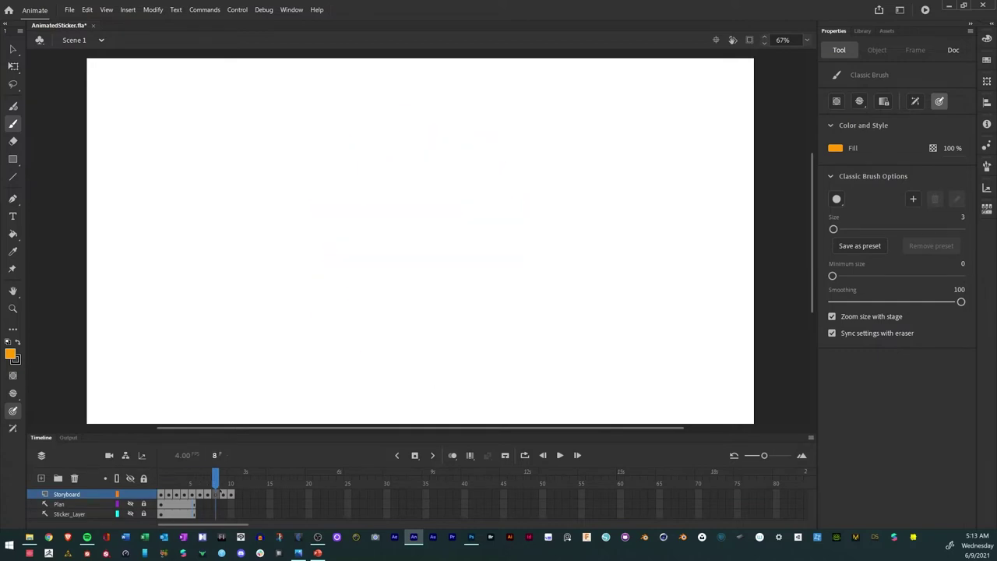
Show onion skins again, jump to frames 9 and 6, then step back to frame 5.
{"action": "left_click", "coordinate": [452, 456]}
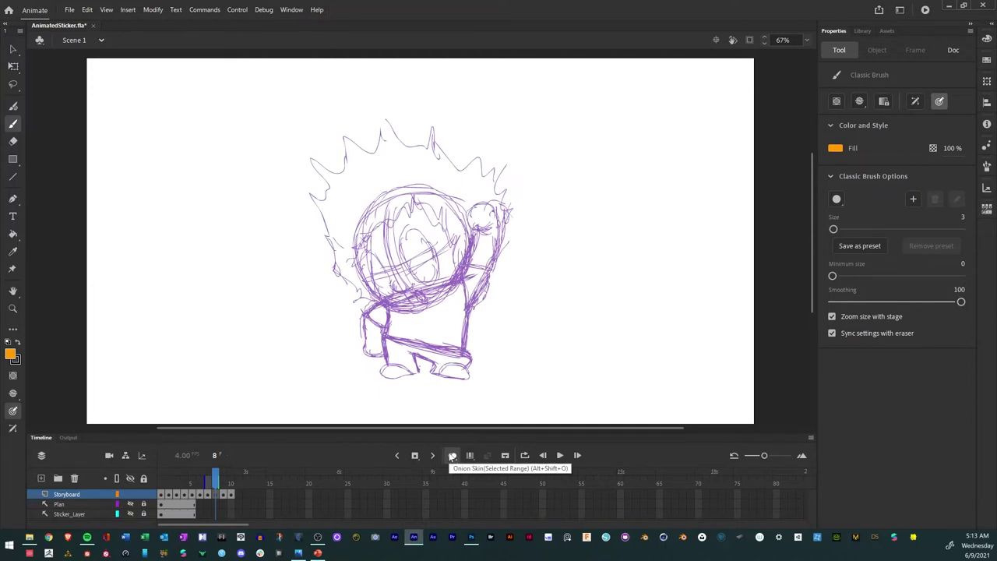
{"action": "left_click", "coordinate": [226, 466]}
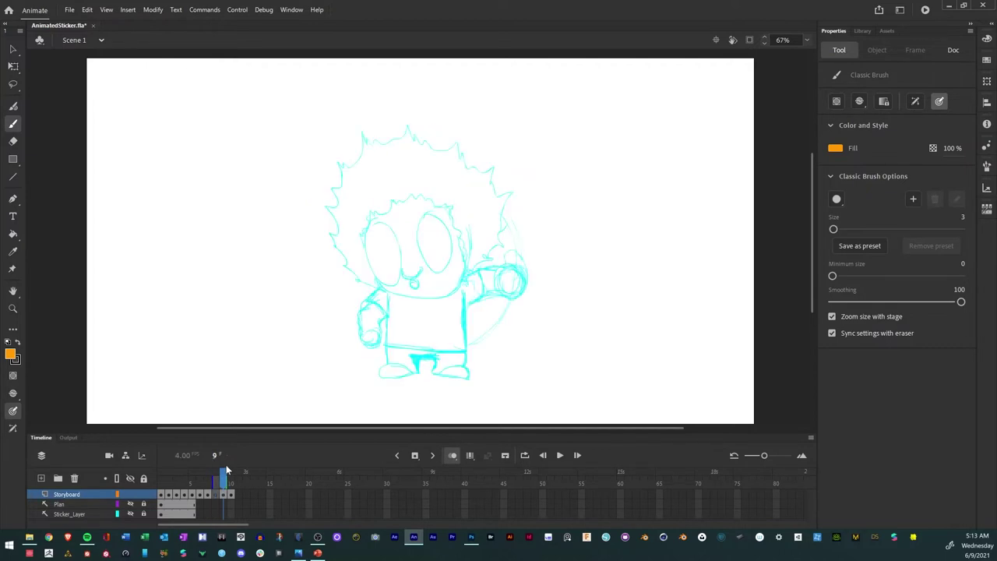
{"action": "key", "text": "comma"}
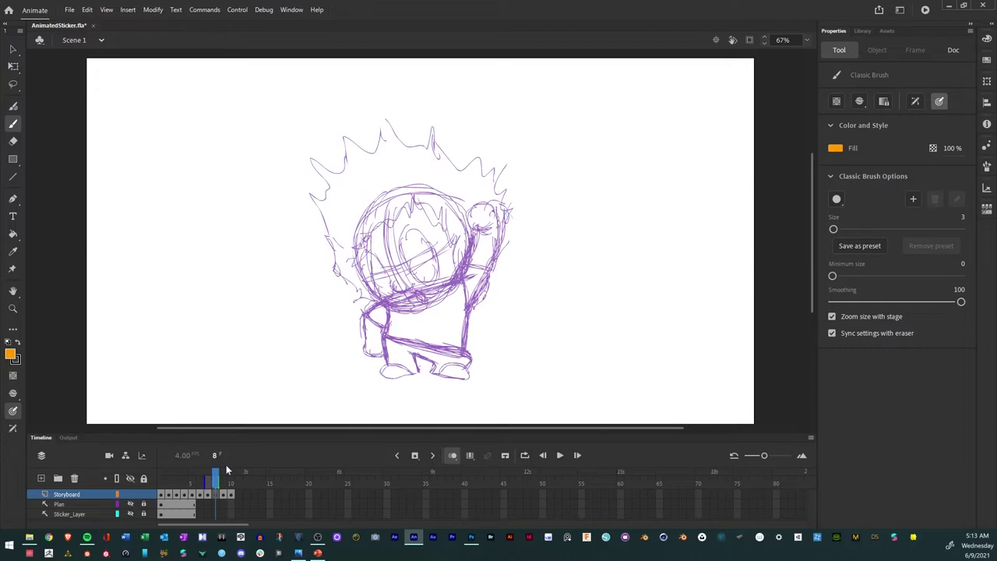
{"action": "left_click", "coordinate": [199, 494]}
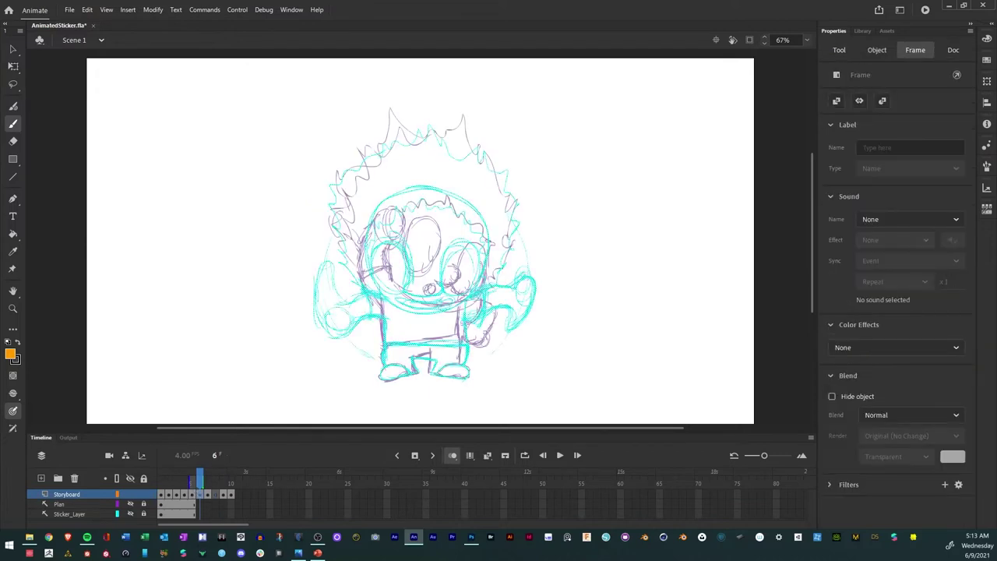
{"action": "key", "text": "comma"}
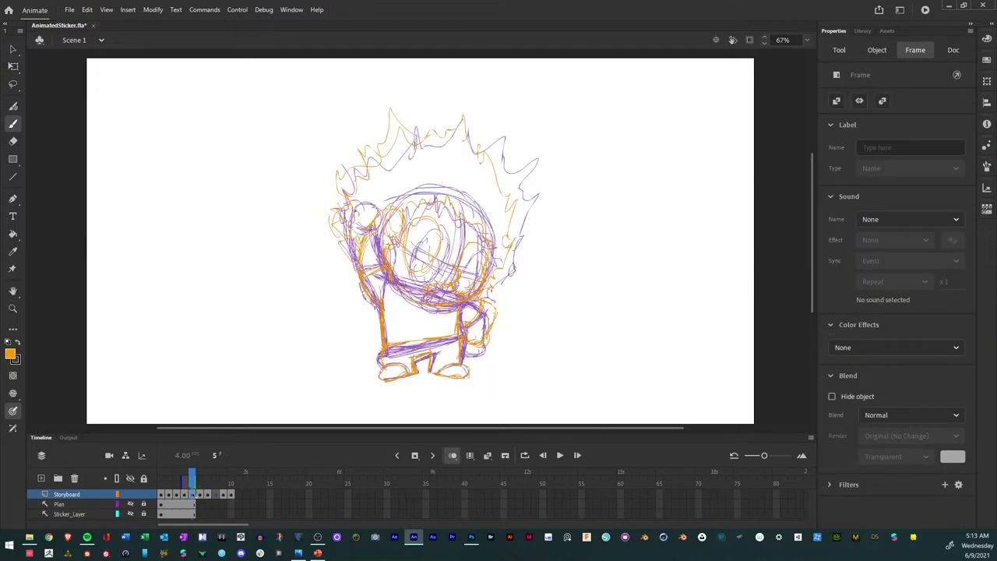
Copy frame 5 and paste its orange drawing into frame 8.
{"action": "right_click", "coordinate": [195, 494]}
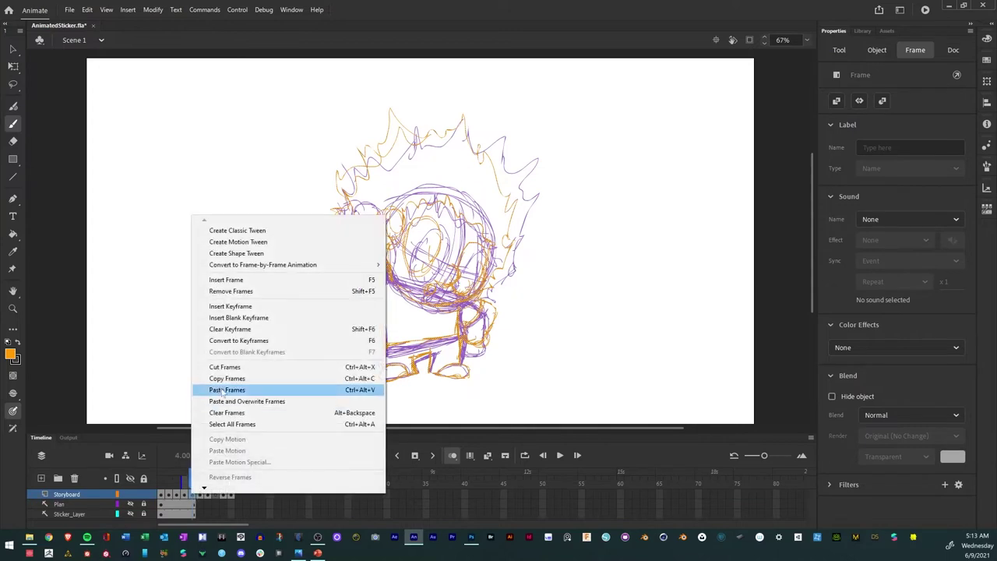
{"action": "left_click", "coordinate": [218, 490]}
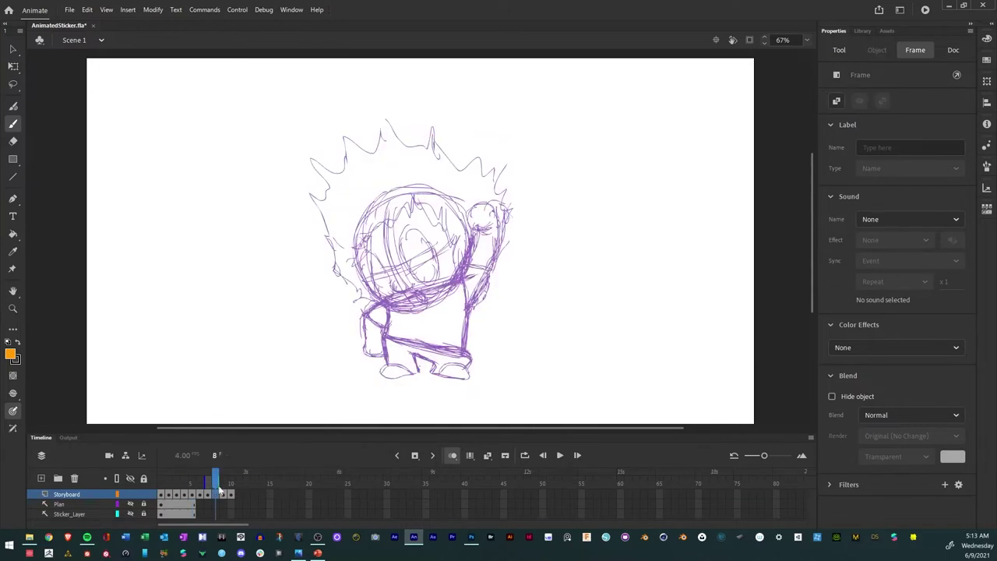
{"action": "right_click", "coordinate": [252, 337]}
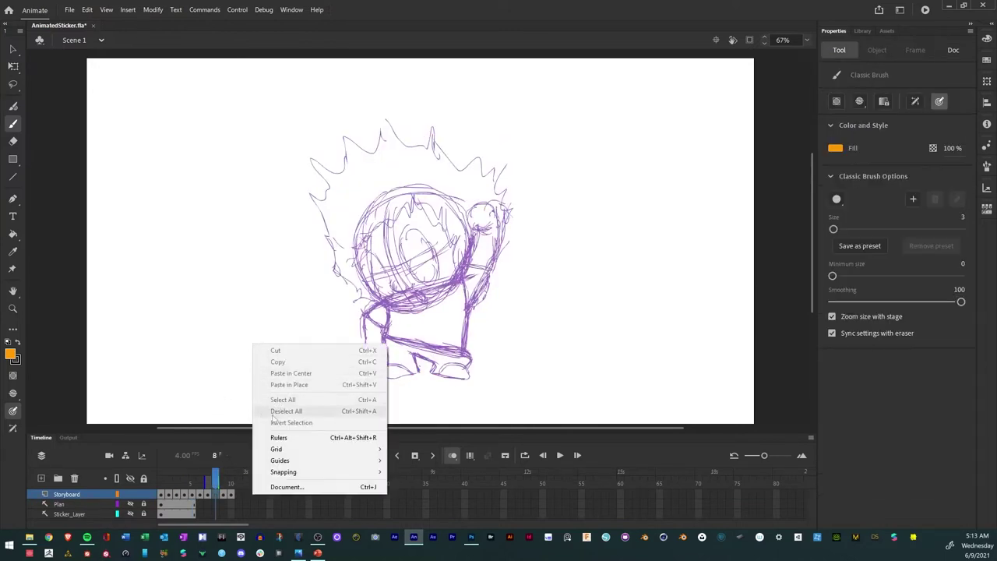
{"action": "left_click", "coordinate": [217, 499]}
{"action": "right_click", "coordinate": [217, 500]}
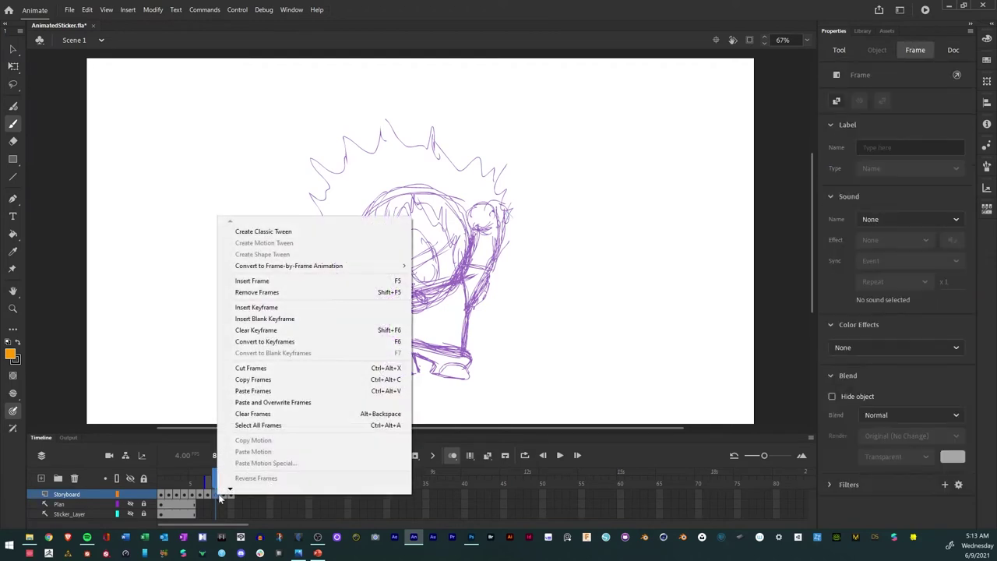
{"action": "left_click", "coordinate": [253, 391]}
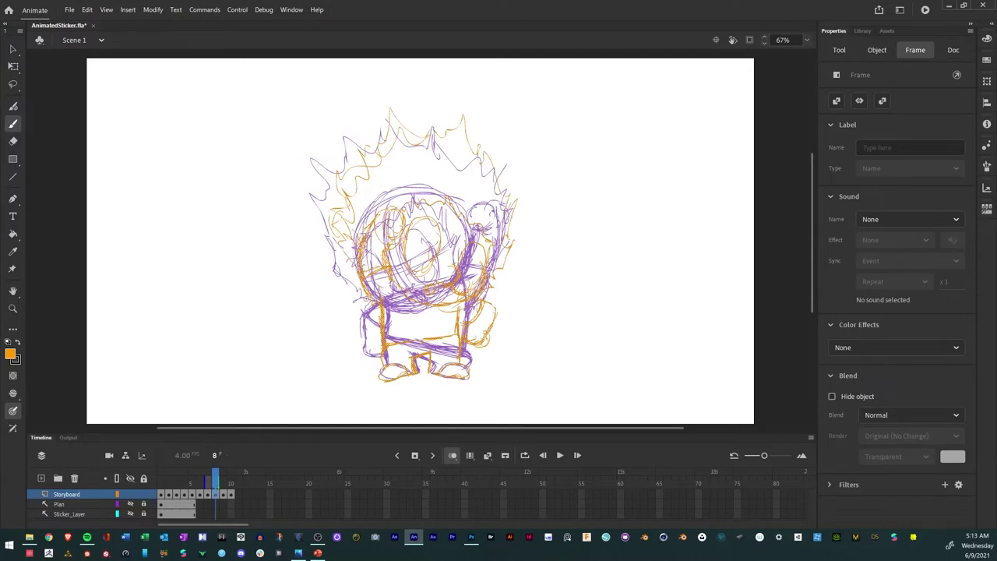
Flip the pasted drawing horizontally, nudge it two steps right, and scrub the frames to check.
{"action": "right_click", "coordinate": [379, 314]}
{"action": "mouse_move", "coordinate": [506, 231]}
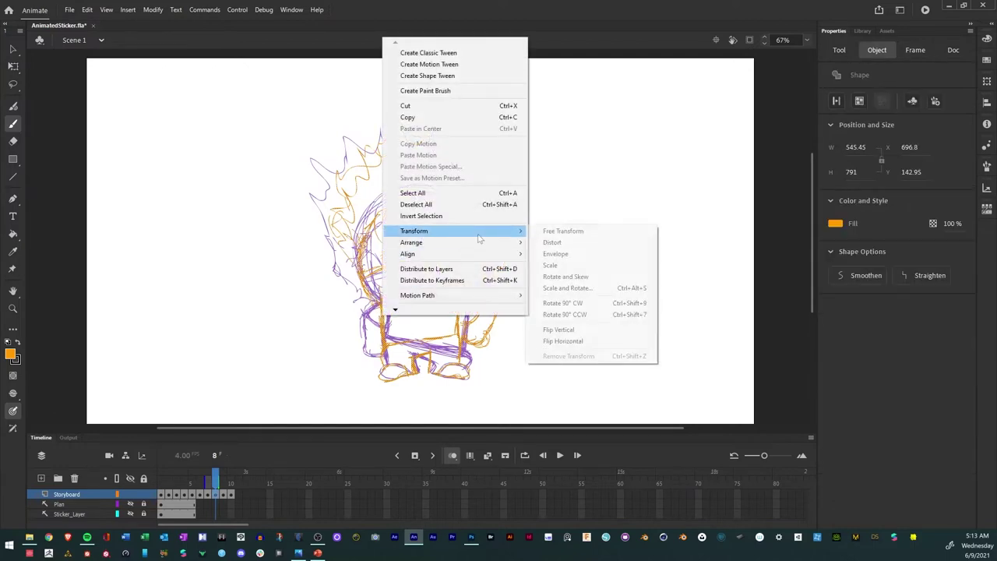
{"action": "left_click", "coordinate": [567, 343]}
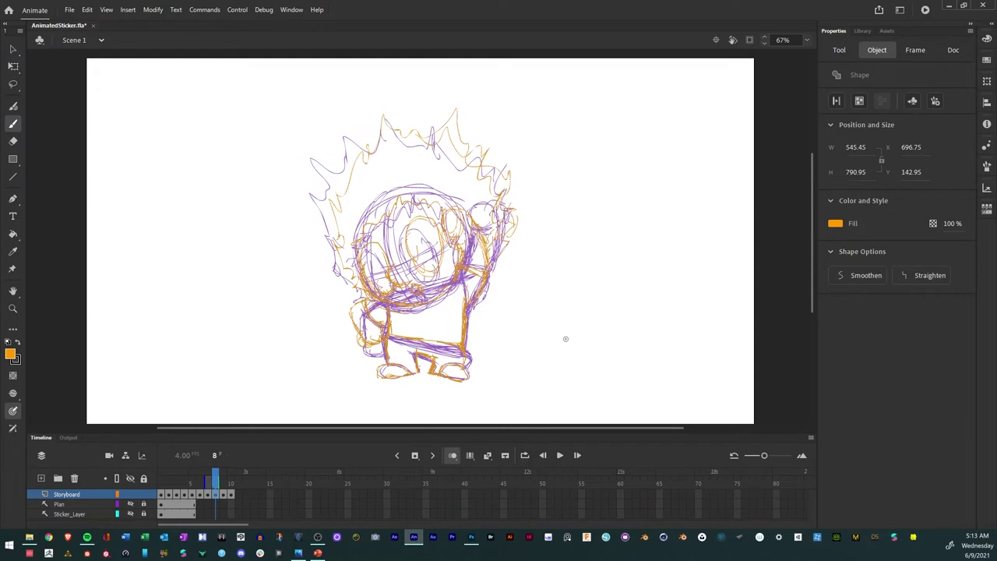
{"action": "key", "text": "Right"}
{"action": "key", "text": "Right"}
{"action": "key", "text": "Right"}
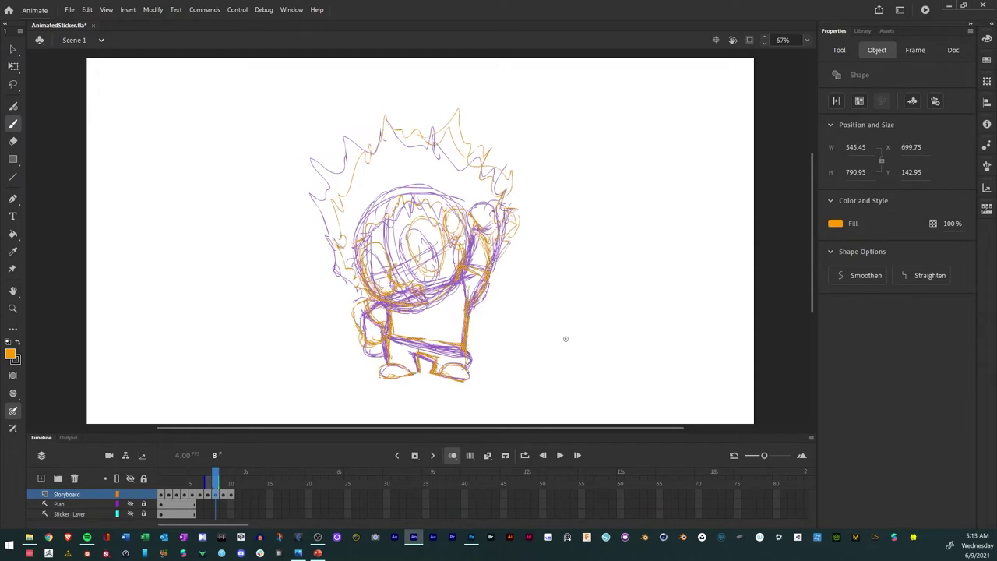
{"action": "key", "text": "Right"}
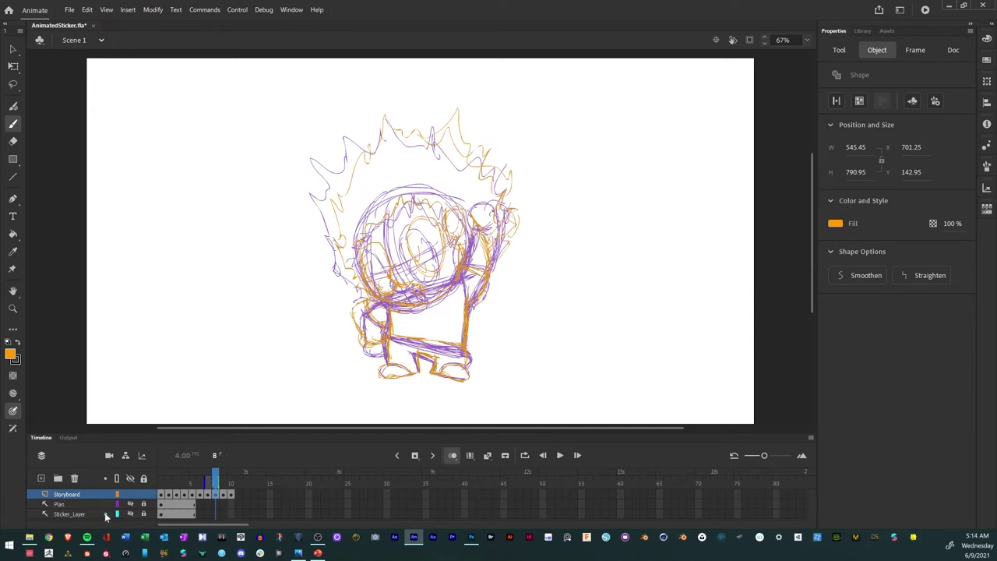
{"action": "left_click", "coordinate": [220, 480]}
{"action": "mouse_move", "coordinate": [215, 477]}
{"action": "left_mouse_down"}
{"action": "mouse_move", "coordinate": [160, 477]}
{"action": "mouse_move", "coordinate": [231, 477]}
{"action": "mouse_move", "coordinate": [160, 477]}
{"action": "left_mouse_up"}
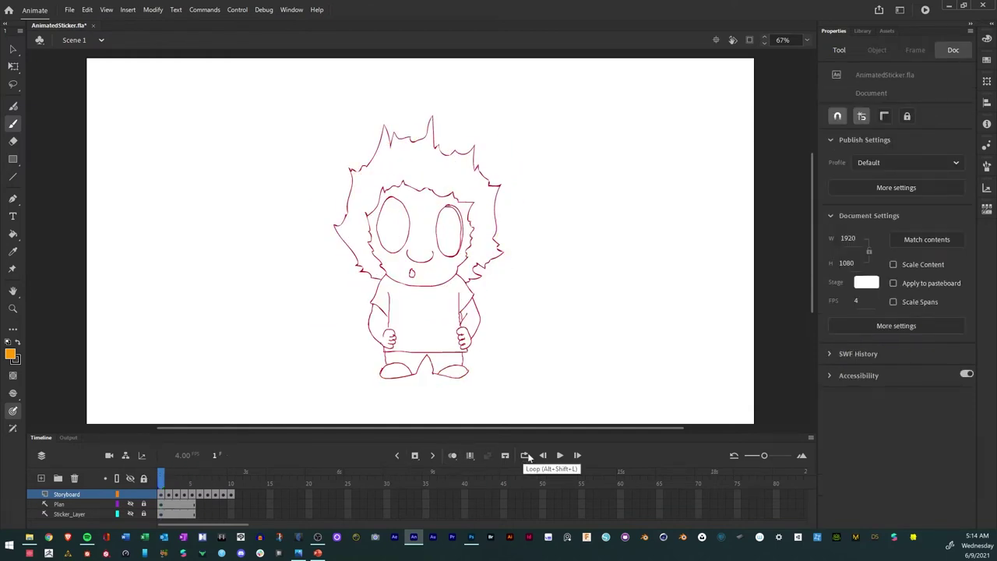
Play the animation, then change the document frame rate from 4 to 8 fps.
{"action": "left_click", "coordinate": [559, 457]}
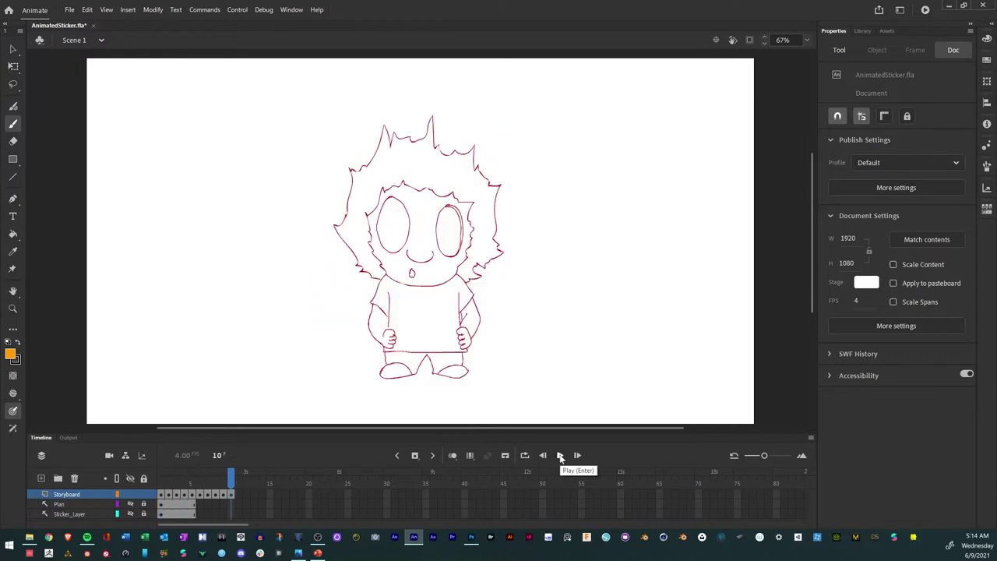
{"action": "left_click", "coordinate": [560, 456]}
{"action": "left_click", "coordinate": [856, 302]}
{"action": "type", "text": "9"}
Replay the ten-frame wave repeatedly at 8 fps to check the timing.
{"action": "left_click", "coordinate": [558, 456]}
{"action": "left_click", "coordinate": [559, 457]}
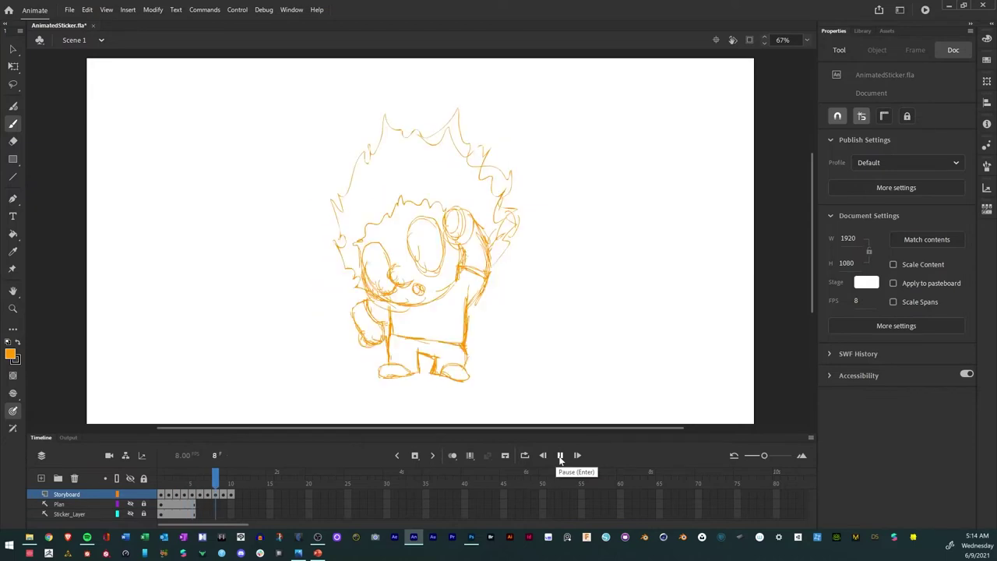
{"action": "left_click", "coordinate": [558, 457]}
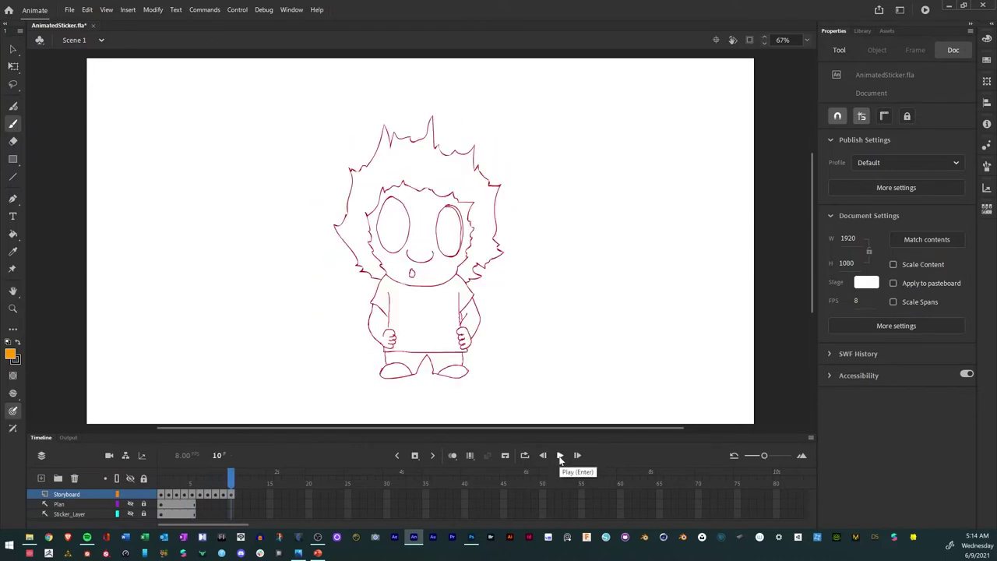
{"action": "left_click", "coordinate": [558, 456]}
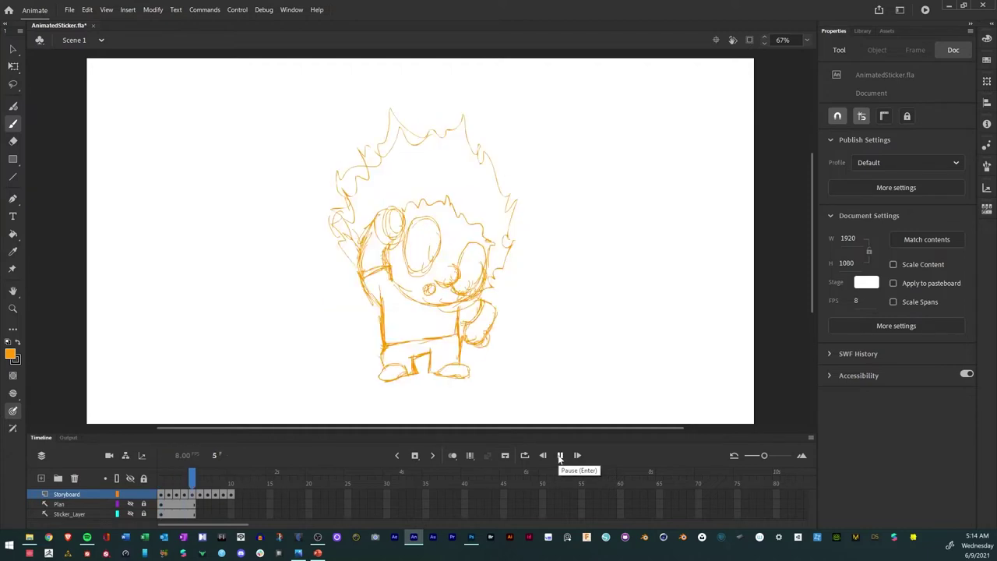
{"action": "left_click", "coordinate": [559, 457]}
{"action": "left_click", "coordinate": [559, 457]}
{"action": "left_click", "coordinate": [558, 456]}
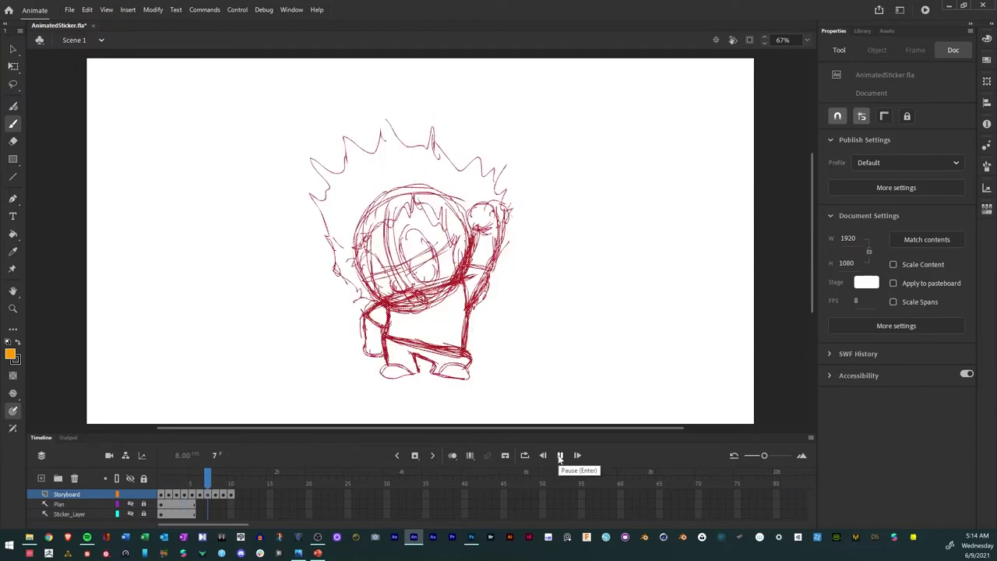
{"action": "left_click", "coordinate": [559, 456]}
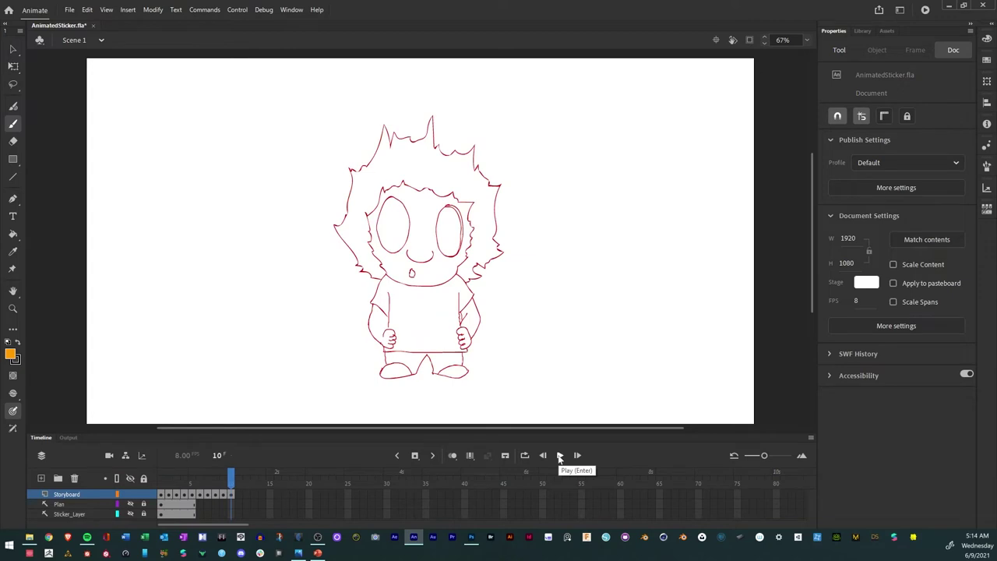
{"action": "left_click", "coordinate": [559, 457]}
Save AnimatedSticker.fla with File > Save.
{"action": "left_click", "coordinate": [69, 10]}
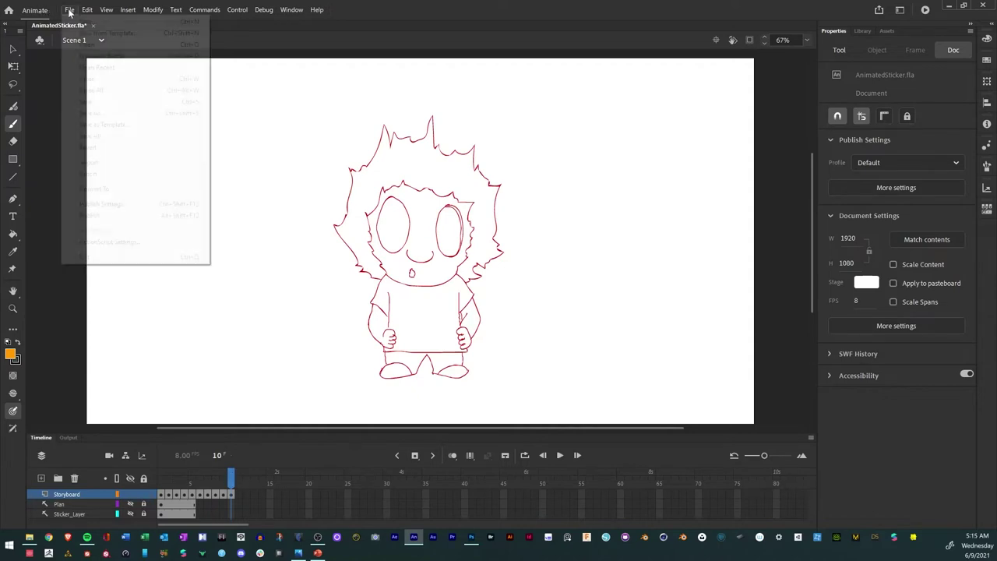
{"action": "left_click", "coordinate": [88, 102]}
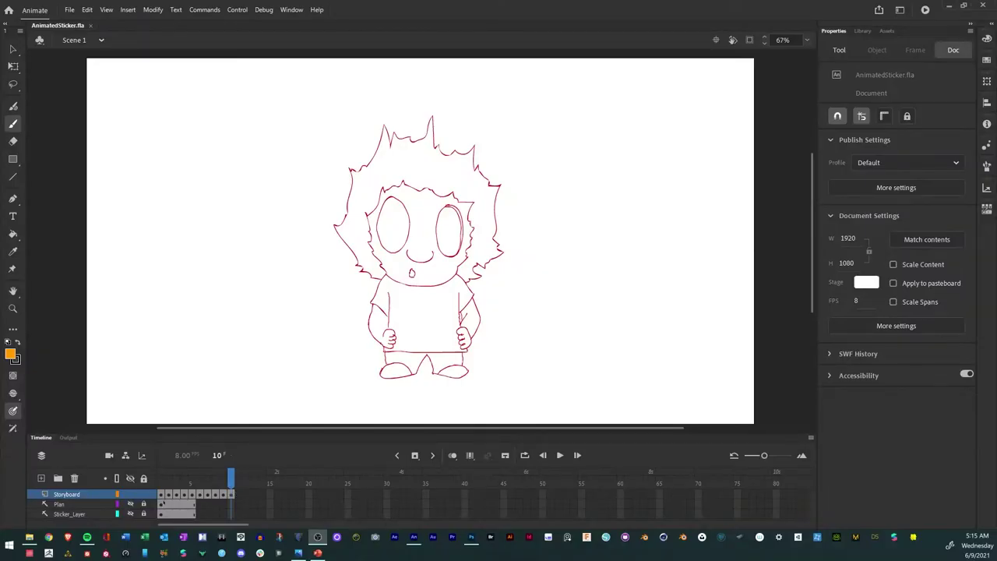
Scrub through the storyboard sketches from frame 1 to 10 and back to frame 3.
{"action": "left_click", "coordinate": [162, 494]}
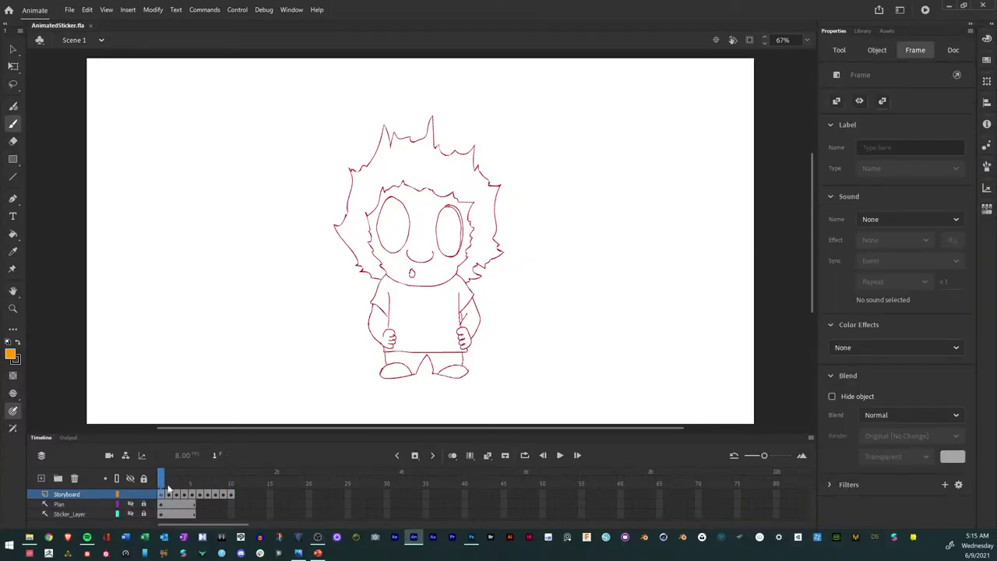
{"action": "left_click_drag", "start_coordinate": [161, 475], "coordinate": [184, 476]}
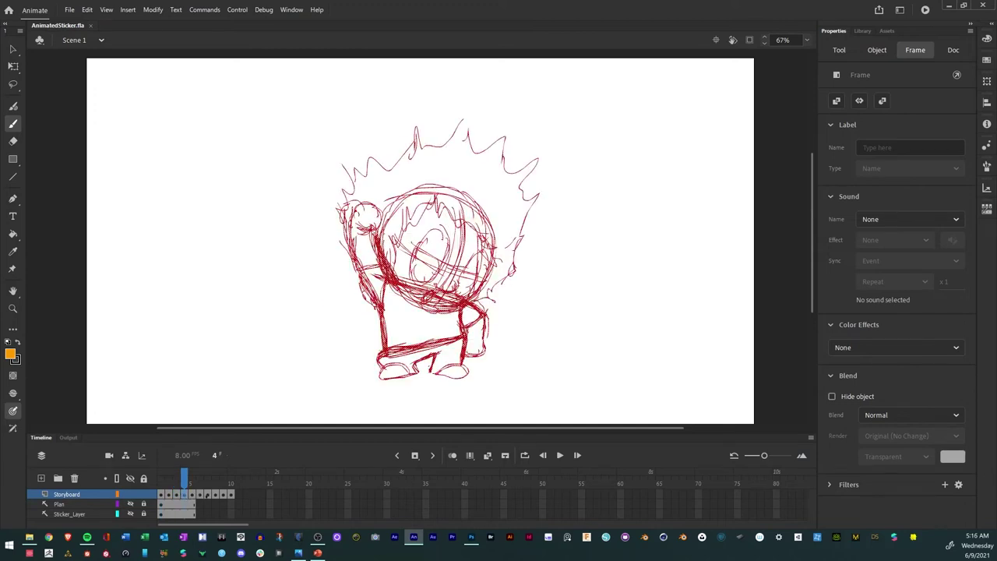
{"action": "left_click", "coordinate": [209, 500]}
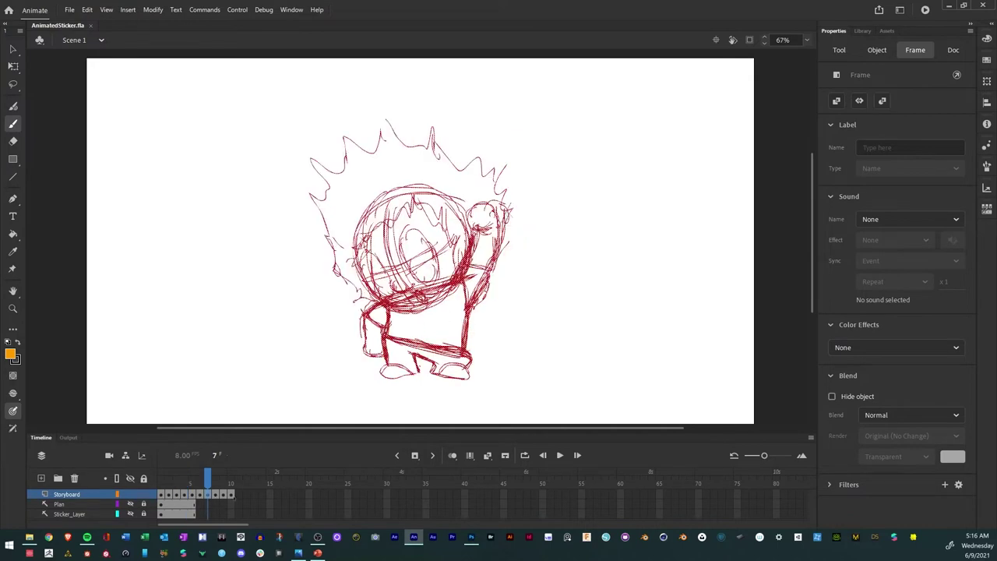
{"action": "left_click", "coordinate": [232, 495]}
{"action": "left_click_drag", "start_coordinate": [232, 477], "coordinate": [176, 478]}
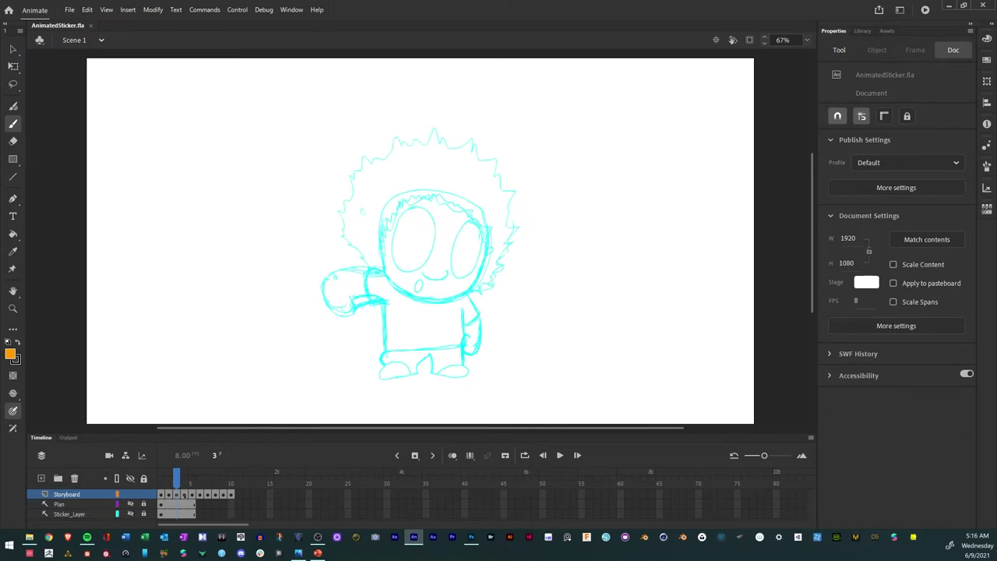
{"action": "left_click", "coordinate": [184, 477]}
{"action": "key", "text": "comma"}
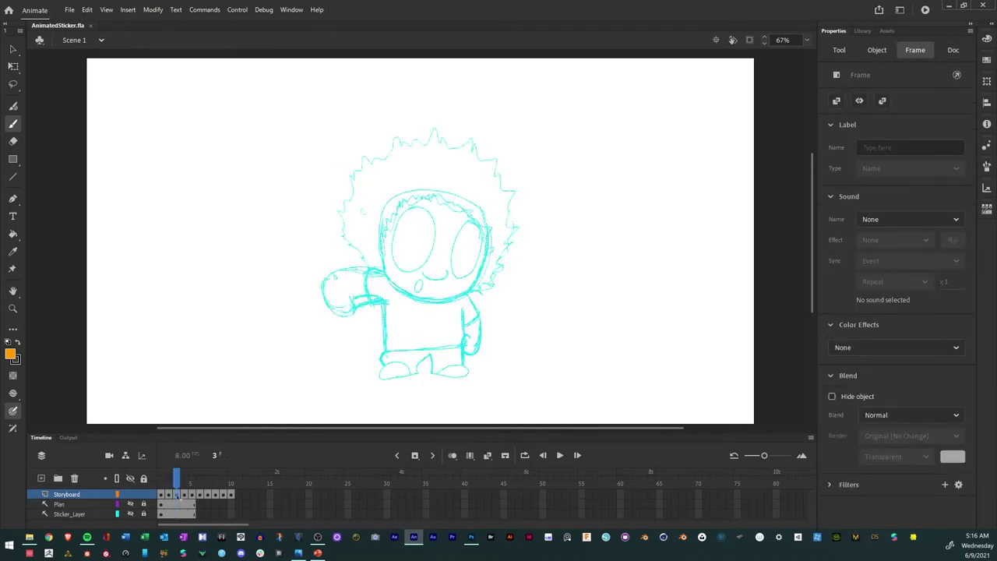
Insert blank keyframes with F7 while stepping forward to frame 8.
{"action": "key", "text": "F7"}
{"action": "key", "text": "period"}
{"action": "key", "text": "period"}
{"action": "key", "text": "period"}
{"action": "key", "text": "period"}
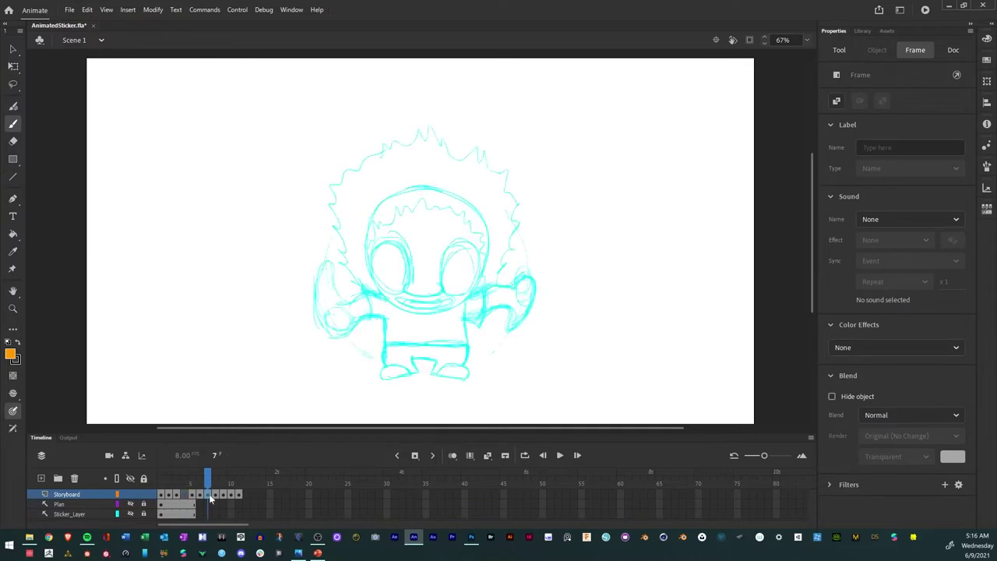
{"action": "key", "text": "period"}
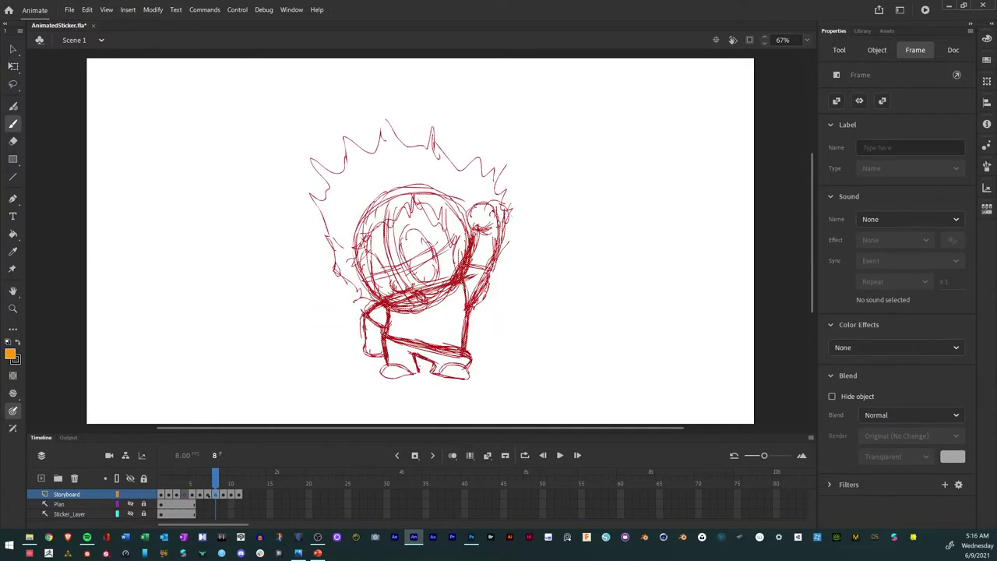
{"action": "key", "text": "comma"}
{"action": "key", "text": "F7"}
{"action": "key", "text": "period"}
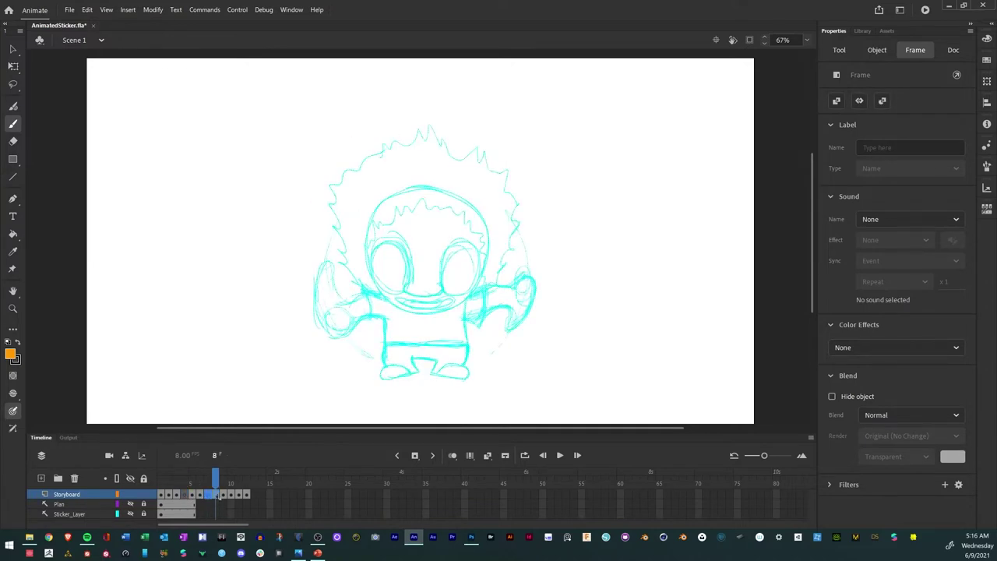
{"action": "key", "text": "period"}
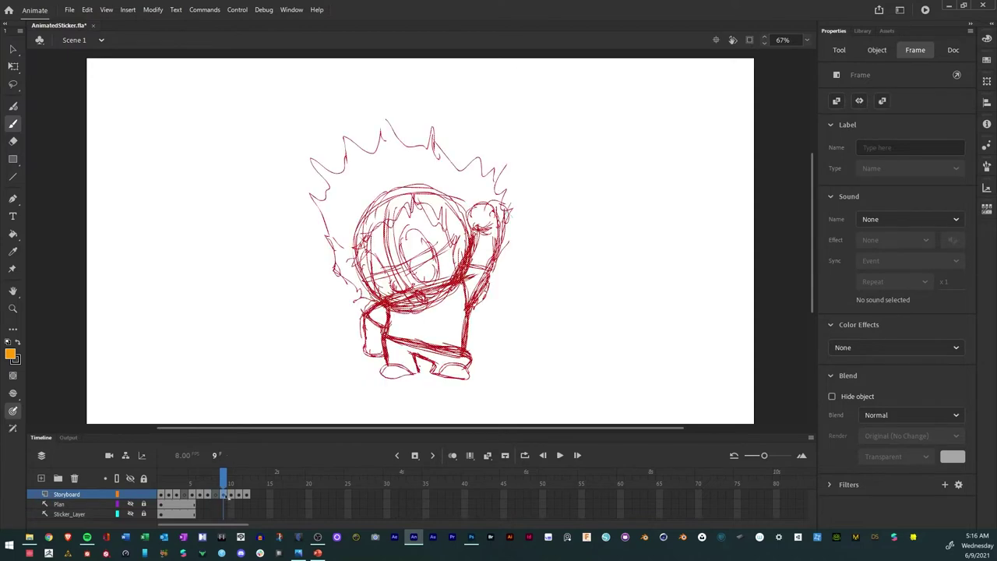
Add an empty keyframe at frame 12, then scrub back to frame 4.
{"action": "key", "text": "period"}
{"action": "key", "text": "period"}
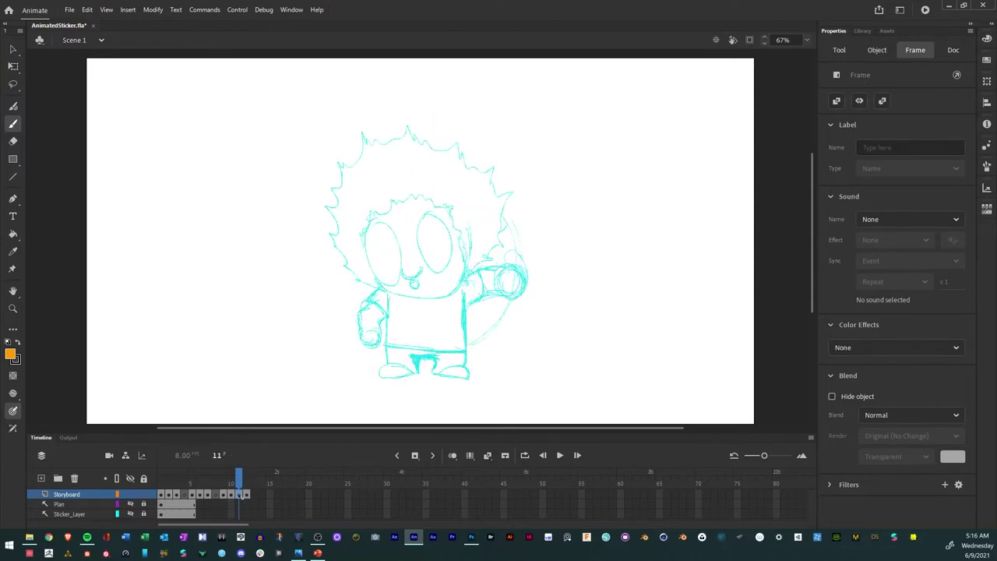
{"action": "key", "text": "F7"}
{"action": "key", "text": "period"}
{"action": "key", "text": "comma"}
{"action": "key", "text": "period"}
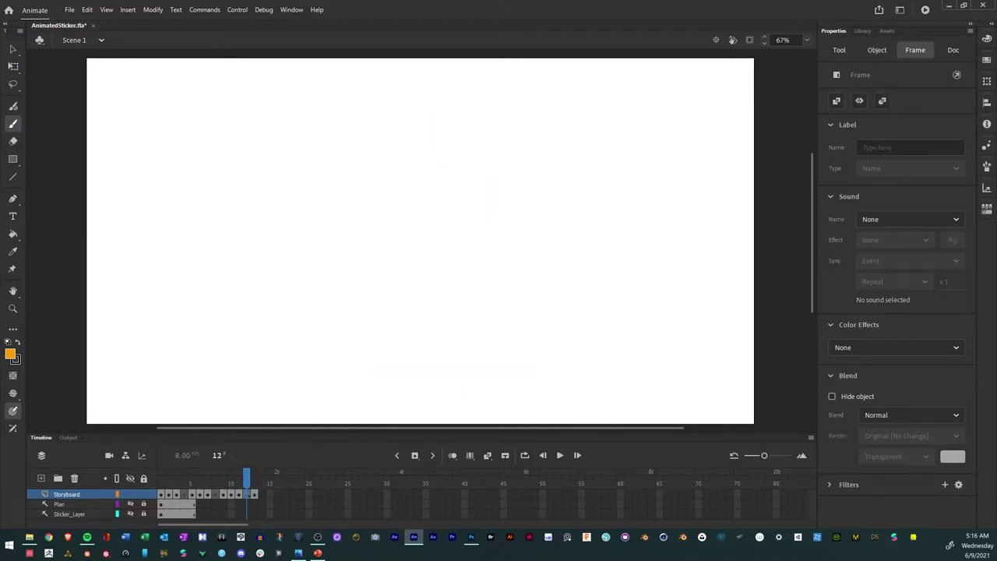
{"action": "left_click", "coordinate": [215, 494]}
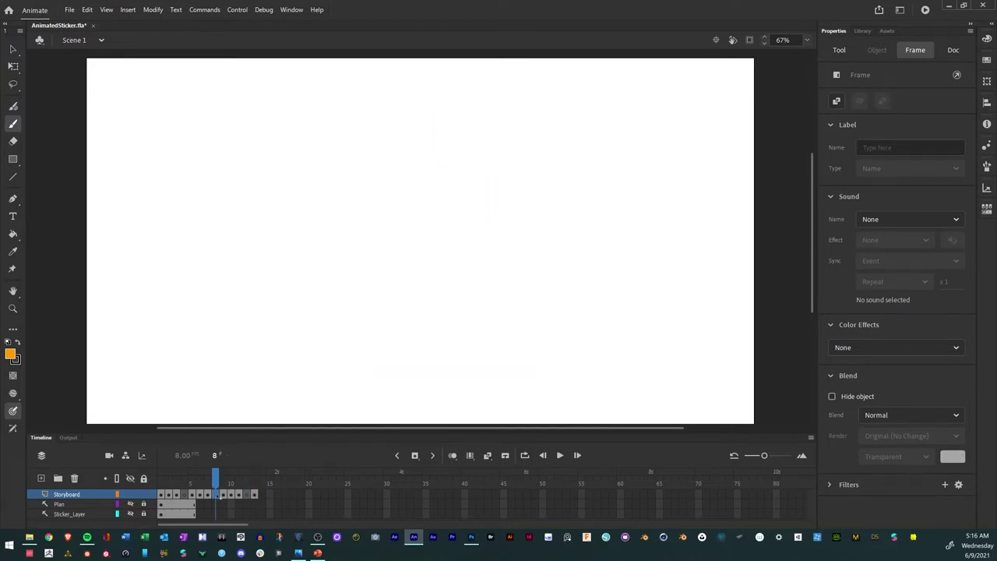
{"action": "mouse_move", "coordinate": [215, 485]}
{"action": "left_mouse_down"}
{"action": "mouse_move", "coordinate": [167, 485]}
{"action": "mouse_move", "coordinate": [185, 485]}
{"action": "left_mouse_up"}
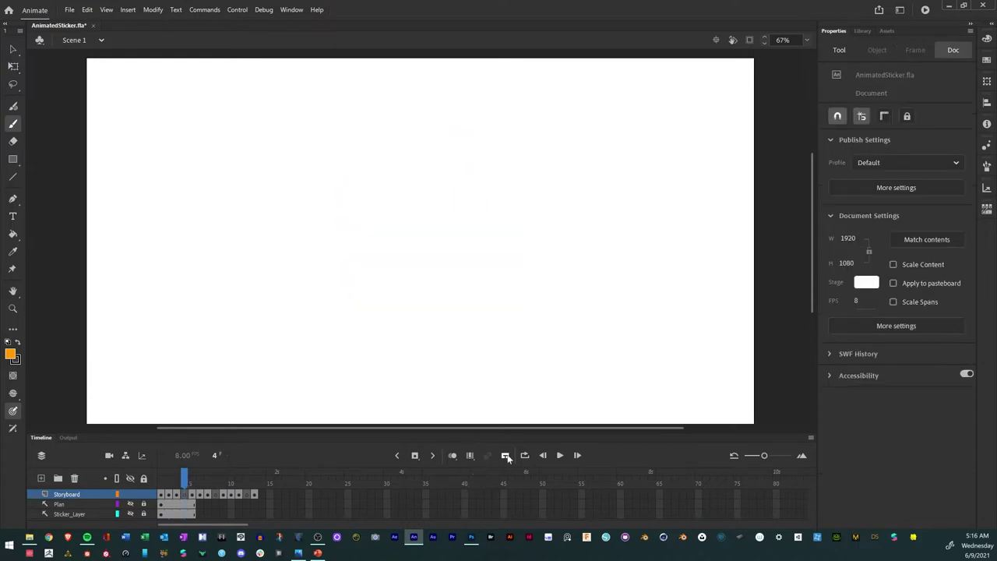
Turn on onion skins with a wider range and pick dark green #006633 as the brush colour.
{"action": "left_click", "coordinate": [453, 456]}
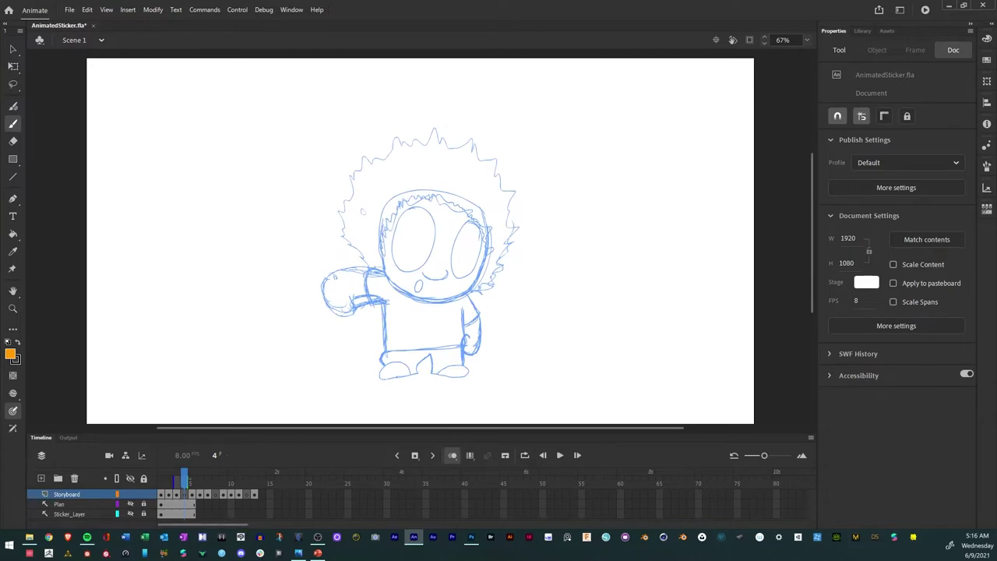
{"action": "left_click_drag", "start_coordinate": [190, 480], "coordinate": [185, 480]}
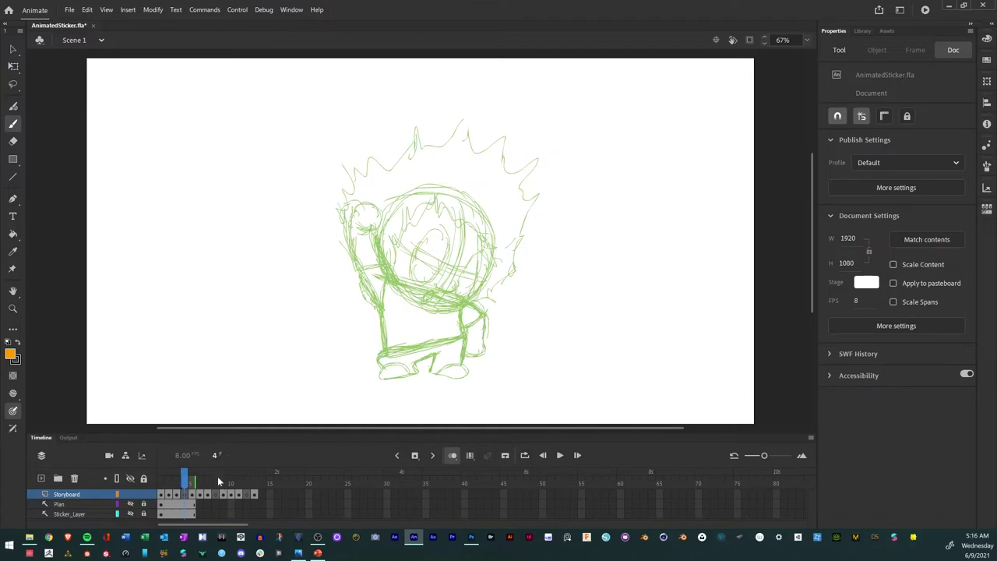
{"action": "left_click", "coordinate": [11, 356]}
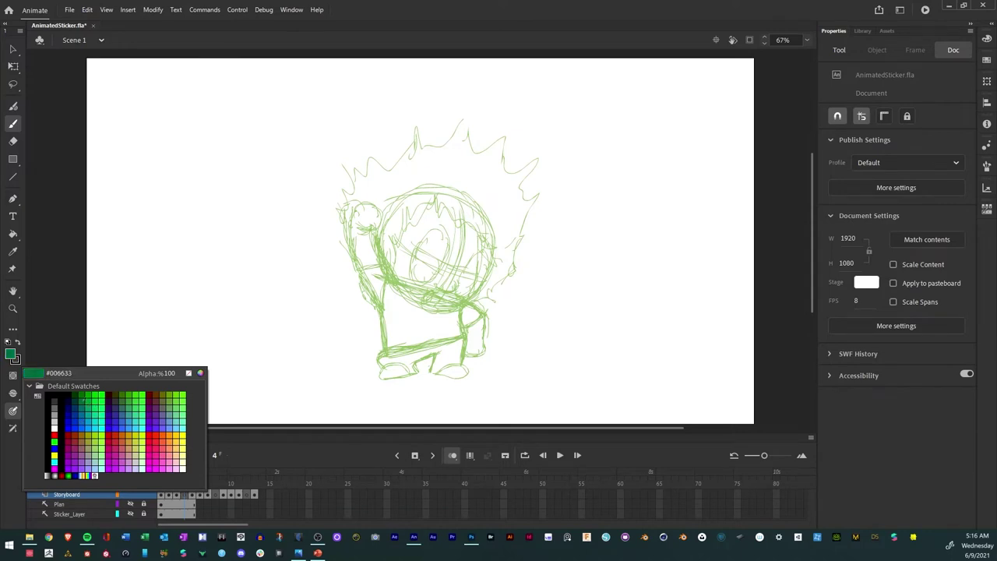
{"action": "left_click", "coordinate": [84, 401]}
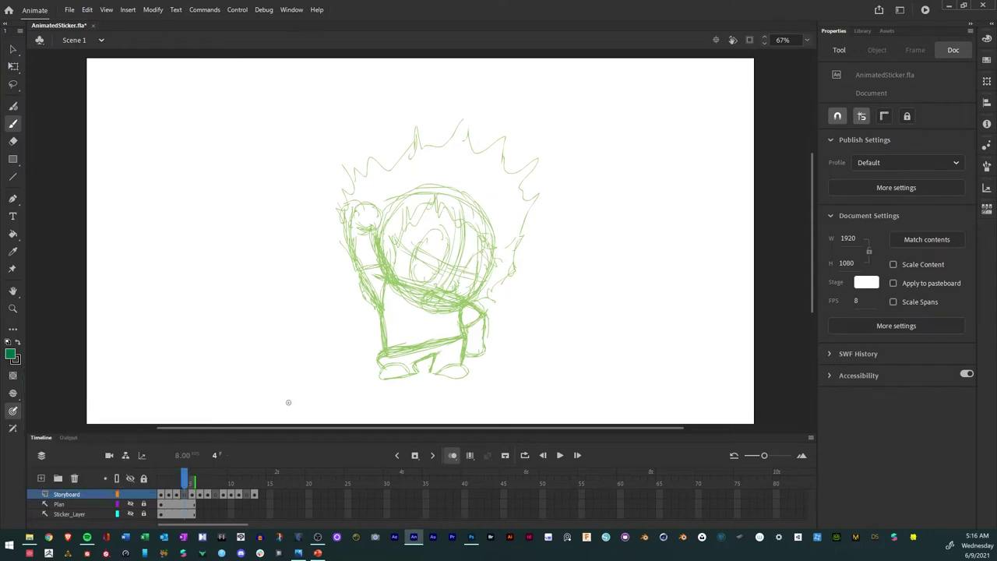
{"action": "mouse_move", "coordinate": [300, 312]}
{"action": "left_mouse_down"}
{"action": "mouse_move", "coordinate": [297, 343]}
{"action": "mouse_move", "coordinate": [246, 287]}
{"action": "left_mouse_up"}
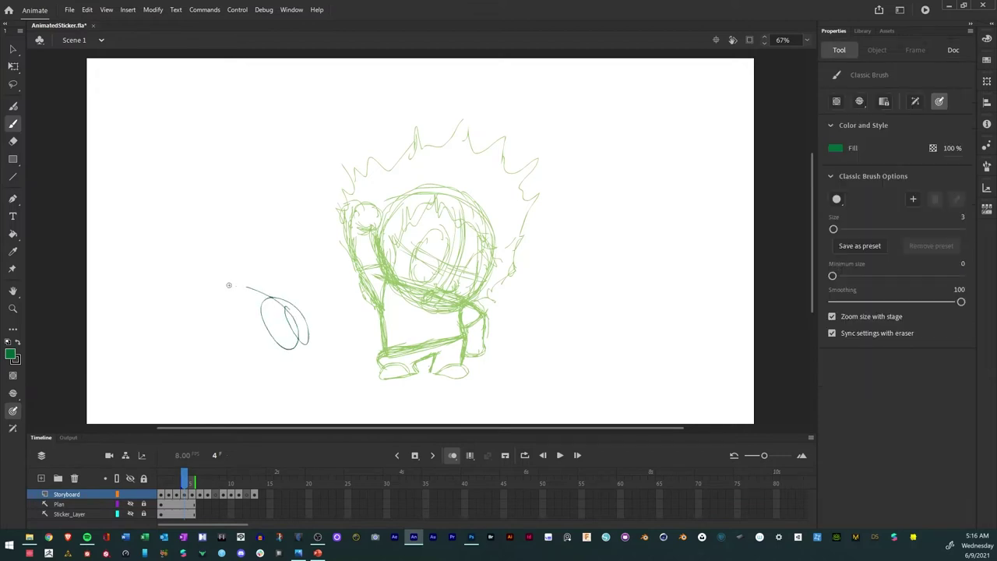
{"action": "key", "text": "ctrl+z"}
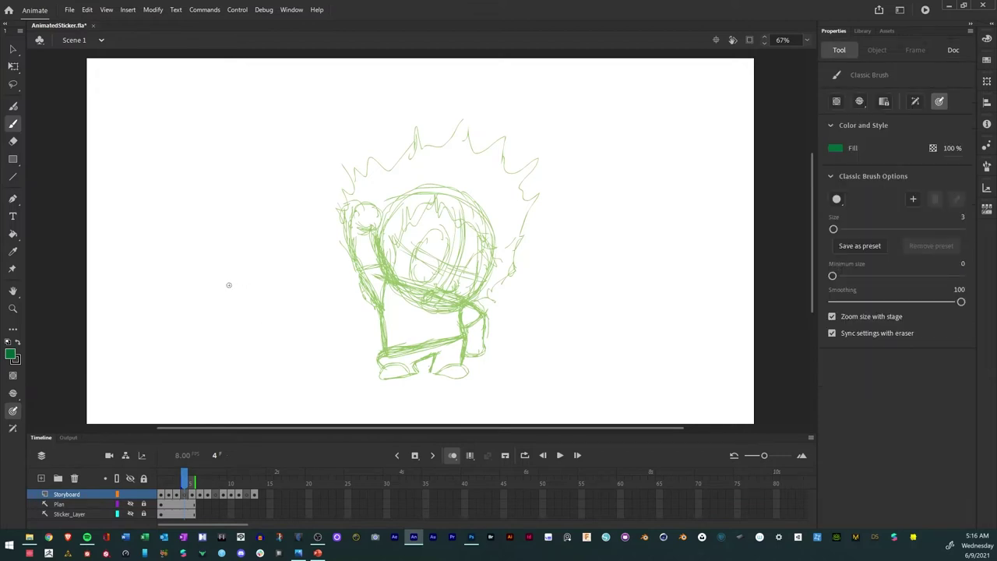
Trace the feet, leg edges, raised arm and head outline in dark green on frame 4.
{"action": "mouse_move", "coordinate": [388, 382]}
{"action": "left_mouse_down"}
{"action": "mouse_move", "coordinate": [467, 375]}
{"action": "mouse_move", "coordinate": [429, 373]}
{"action": "mouse_move", "coordinate": [459, 363]}
{"action": "mouse_move", "coordinate": [470, 378]}
{"action": "left_mouse_up"}
{"action": "left_click_drag", "start_coordinate": [379, 373], "coordinate": [410, 364]}
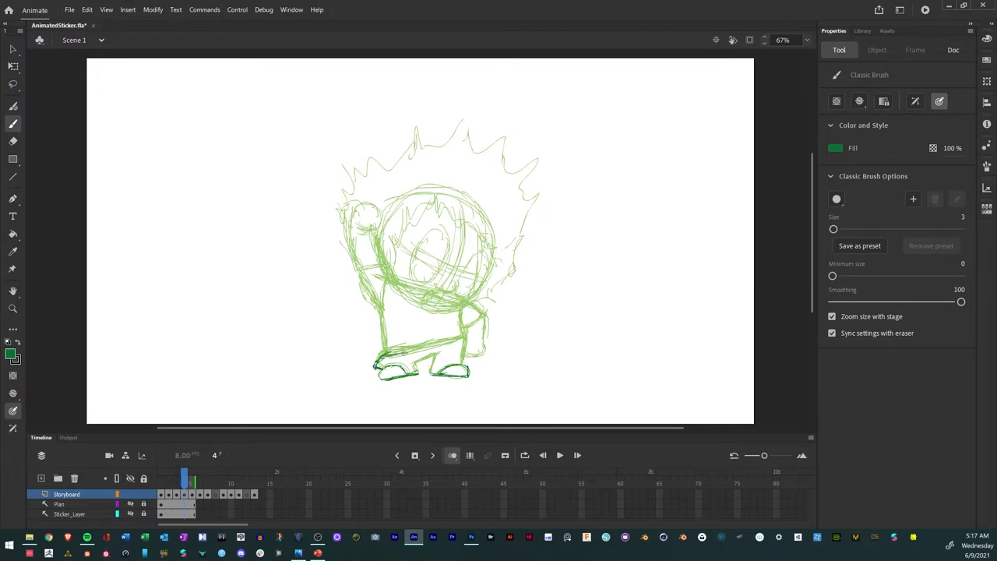
{"action": "mouse_move", "coordinate": [399, 352]}
{"action": "left_mouse_down"}
{"action": "mouse_move", "coordinate": [472, 327]}
{"action": "mouse_move", "coordinate": [430, 343]}
{"action": "mouse_move", "coordinate": [472, 329]}
{"action": "mouse_move", "coordinate": [464, 365]}
{"action": "left_mouse_up"}
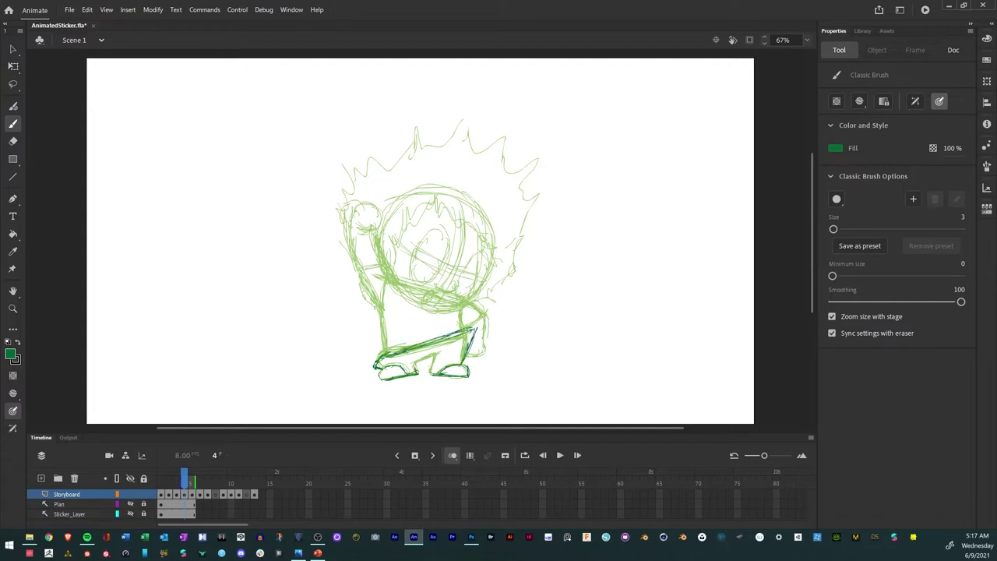
{"action": "mouse_move", "coordinate": [412, 367]}
{"action": "left_mouse_down"}
{"action": "mouse_move", "coordinate": [434, 358]}
{"action": "mouse_move", "coordinate": [434, 372]}
{"action": "mouse_move", "coordinate": [442, 359]}
{"action": "left_mouse_up"}
{"action": "mouse_move", "coordinate": [336, 296]}
{"action": "left_mouse_down"}
{"action": "mouse_move", "coordinate": [341, 236]}
{"action": "mouse_move", "coordinate": [435, 187]}
{"action": "left_mouse_up"}
{"action": "mouse_move", "coordinate": [421, 189]}
{"action": "left_mouse_down"}
{"action": "mouse_move", "coordinate": [436, 218]}
{"action": "mouse_move", "coordinate": [406, 208]}
{"action": "mouse_move", "coordinate": [419, 188]}
{"action": "mouse_move", "coordinate": [425, 199]}
{"action": "mouse_move", "coordinate": [381, 216]}
{"action": "mouse_move", "coordinate": [372, 293]}
{"action": "left_mouse_up"}
{"action": "left_click_drag", "start_coordinate": [371, 240], "coordinate": [380, 363]}
{"action": "left_click_drag", "start_coordinate": [378, 324], "coordinate": [387, 362]}
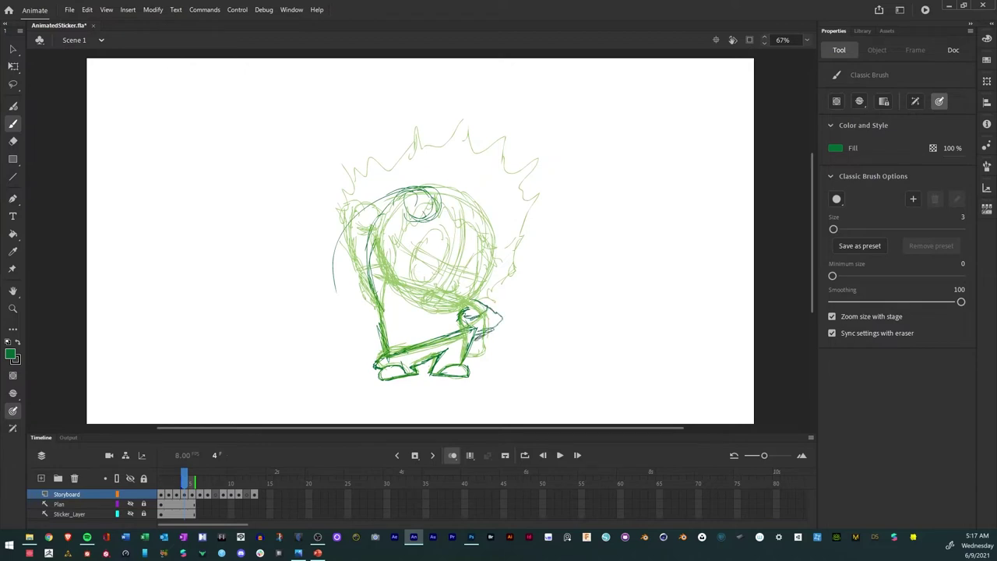
Draw the hand line, back, leg and short body strokes in dark green.
{"action": "left_click_drag", "start_coordinate": [469, 322], "coordinate": [487, 318]}
{"action": "left_click_drag", "start_coordinate": [379, 231], "coordinate": [372, 312]}
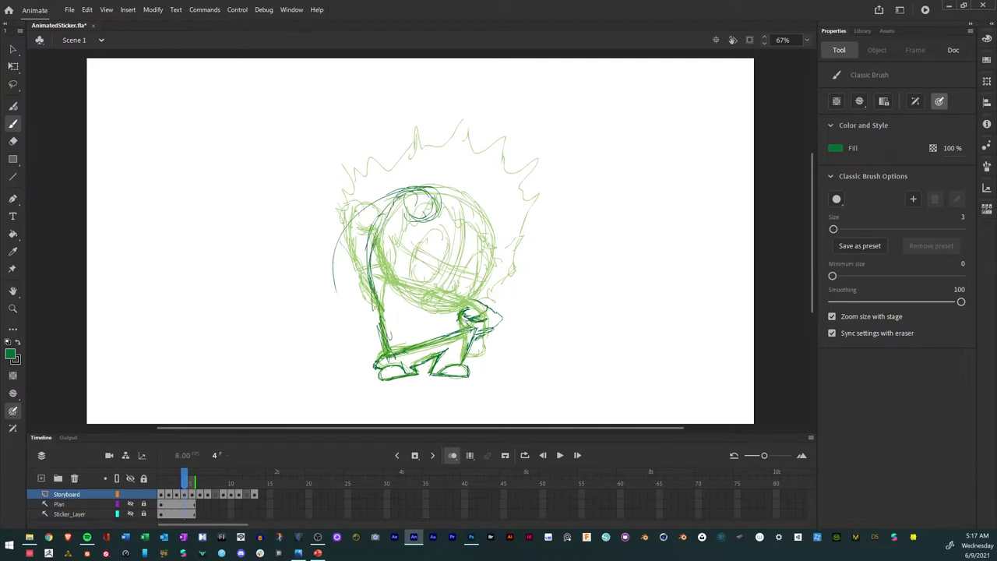
{"action": "left_click_drag", "start_coordinate": [371, 269], "coordinate": [389, 354]}
{"action": "mouse_move", "coordinate": [376, 319]}
{"action": "left_mouse_down"}
{"action": "mouse_move", "coordinate": [373, 234]}
{"action": "mouse_move", "coordinate": [395, 196]}
{"action": "mouse_move", "coordinate": [378, 319]}
{"action": "mouse_move", "coordinate": [388, 355]}
{"action": "mouse_move", "coordinate": [377, 233]}
{"action": "mouse_move", "coordinate": [393, 199]}
{"action": "mouse_move", "coordinate": [374, 281]}
{"action": "left_mouse_up"}
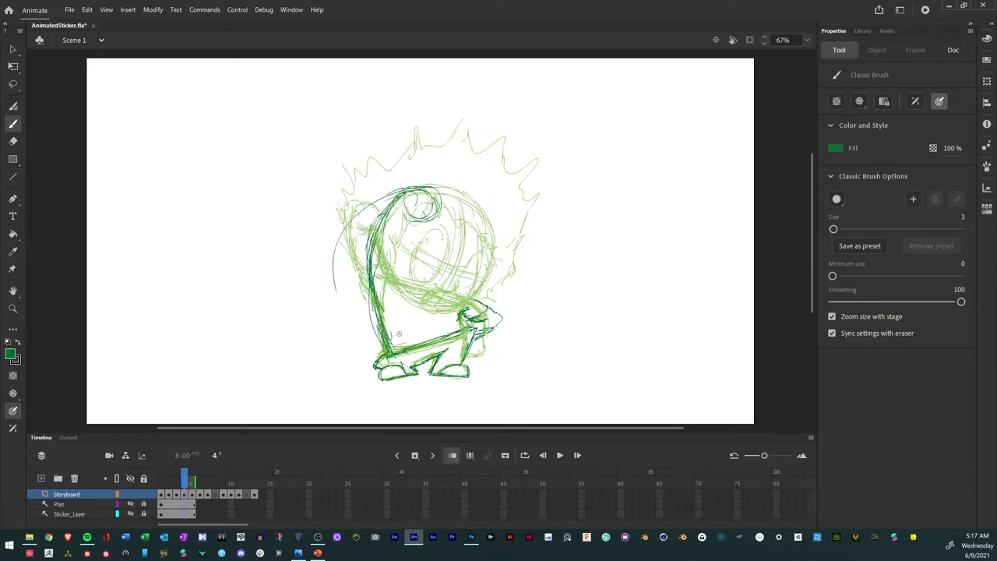
{"action": "mouse_move", "coordinate": [404, 226]}
{"action": "left_mouse_down"}
{"action": "mouse_move", "coordinate": [391, 287]}
{"action": "mouse_move", "coordinate": [405, 227]}
{"action": "left_mouse_up"}
{"action": "mouse_move", "coordinate": [393, 265]}
{"action": "left_mouse_down"}
{"action": "mouse_move", "coordinate": [392, 296]}
{"action": "mouse_move", "coordinate": [377, 267]}
{"action": "left_mouse_up"}
{"action": "left_click_drag", "start_coordinate": [385, 273], "coordinate": [373, 253]}
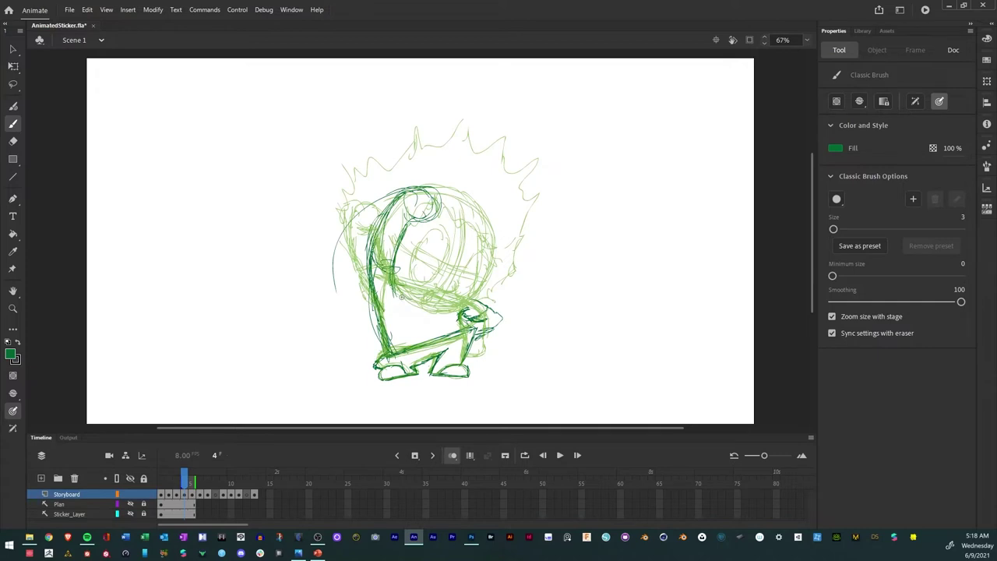
Add the head oval, lower head curve, body strokes and a zigzag of spiky hair.
{"action": "mouse_move", "coordinate": [413, 280]}
{"action": "left_mouse_down"}
{"action": "mouse_move", "coordinate": [441, 275]}
{"action": "mouse_move", "coordinate": [443, 261]}
{"action": "mouse_move", "coordinate": [431, 272]}
{"action": "mouse_move", "coordinate": [445, 272]}
{"action": "mouse_move", "coordinate": [432, 257]}
{"action": "mouse_move", "coordinate": [429, 287]}
{"action": "left_mouse_up"}
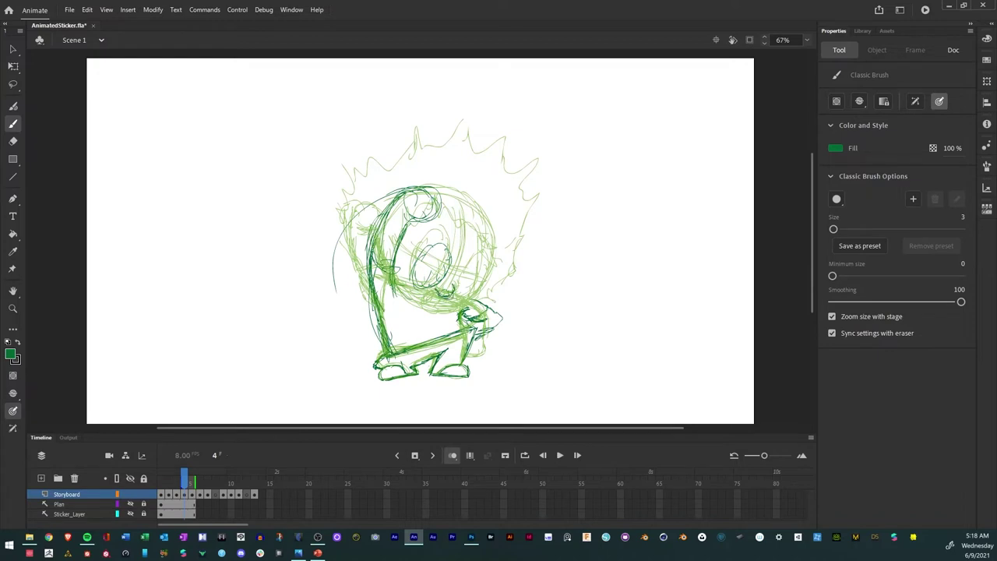
{"action": "mouse_move", "coordinate": [454, 295]}
{"action": "left_mouse_down"}
{"action": "mouse_move", "coordinate": [471, 298]}
{"action": "mouse_move", "coordinate": [485, 262]}
{"action": "mouse_move", "coordinate": [455, 301]}
{"action": "mouse_move", "coordinate": [471, 271]}
{"action": "mouse_move", "coordinate": [488, 265]}
{"action": "mouse_move", "coordinate": [485, 285]}
{"action": "left_mouse_up"}
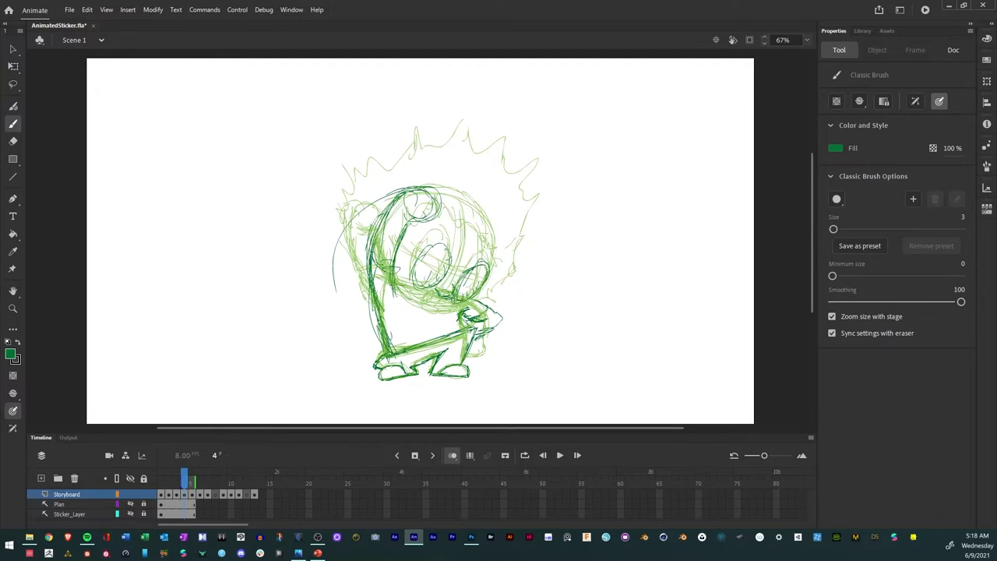
{"action": "mouse_move", "coordinate": [398, 288]}
{"action": "left_mouse_down"}
{"action": "mouse_move", "coordinate": [420, 310]}
{"action": "mouse_move", "coordinate": [465, 317]}
{"action": "mouse_move", "coordinate": [472, 296]}
{"action": "mouse_move", "coordinate": [447, 315]}
{"action": "mouse_move", "coordinate": [405, 305]}
{"action": "mouse_move", "coordinate": [430, 298]}
{"action": "left_mouse_up"}
{"action": "mouse_move", "coordinate": [396, 275]}
{"action": "left_mouse_down"}
{"action": "mouse_move", "coordinate": [409, 231]}
{"action": "mouse_move", "coordinate": [443, 223]}
{"action": "mouse_move", "coordinate": [484, 251]}
{"action": "left_mouse_up"}
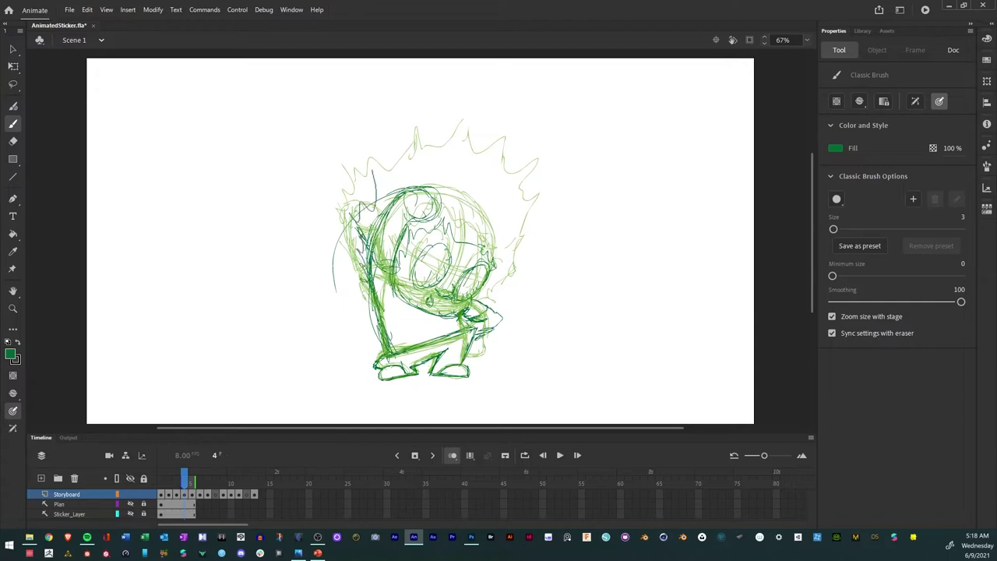
{"action": "mouse_move", "coordinate": [373, 166]}
{"action": "left_mouse_down"}
{"action": "mouse_move", "coordinate": [474, 156]}
{"action": "mouse_move", "coordinate": [488, 143]}
{"action": "mouse_move", "coordinate": [509, 168]}
{"action": "mouse_move", "coordinate": [529, 162]}
{"action": "mouse_move", "coordinate": [541, 207]}
{"action": "left_mouse_up"}
{"action": "mouse_move", "coordinate": [473, 313]}
{"action": "left_mouse_down"}
{"action": "mouse_move", "coordinate": [499, 296]}
{"action": "mouse_move", "coordinate": [538, 238]}
{"action": "mouse_move", "coordinate": [515, 222]}
{"action": "mouse_move", "coordinate": [530, 184]}
{"action": "mouse_move", "coordinate": [513, 166]}
{"action": "left_mouse_up"}
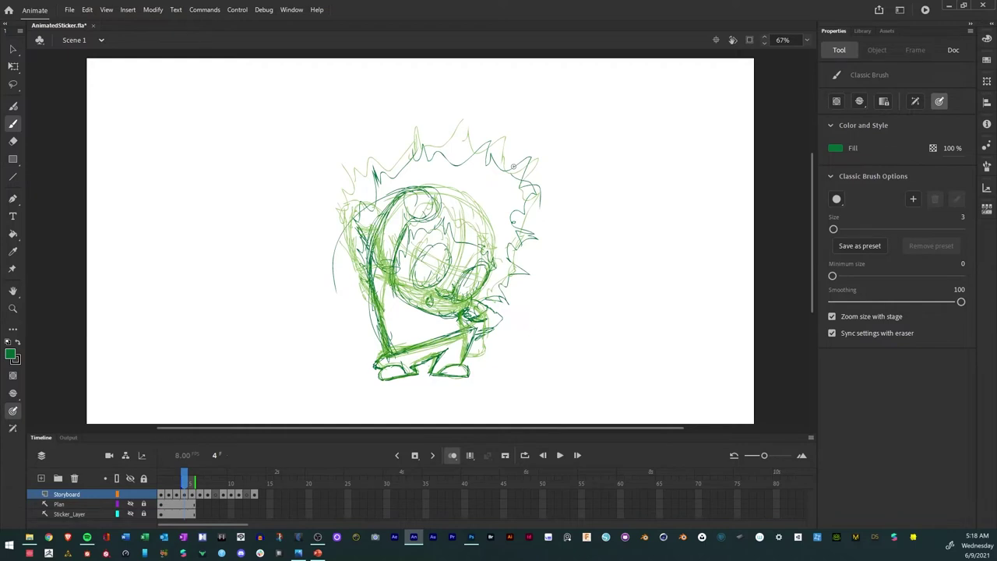
Flip back and forth between frames 4 and 5 to compare the green and red sketches.
{"action": "key", "text": "comma"}
{"action": "key", "text": "period"}
{"action": "key", "text": "period"}
{"action": "key", "text": "comma"}
{"action": "key", "text": "period"}
{"action": "key", "text": "comma"}
{"action": "key", "text": "comma"}
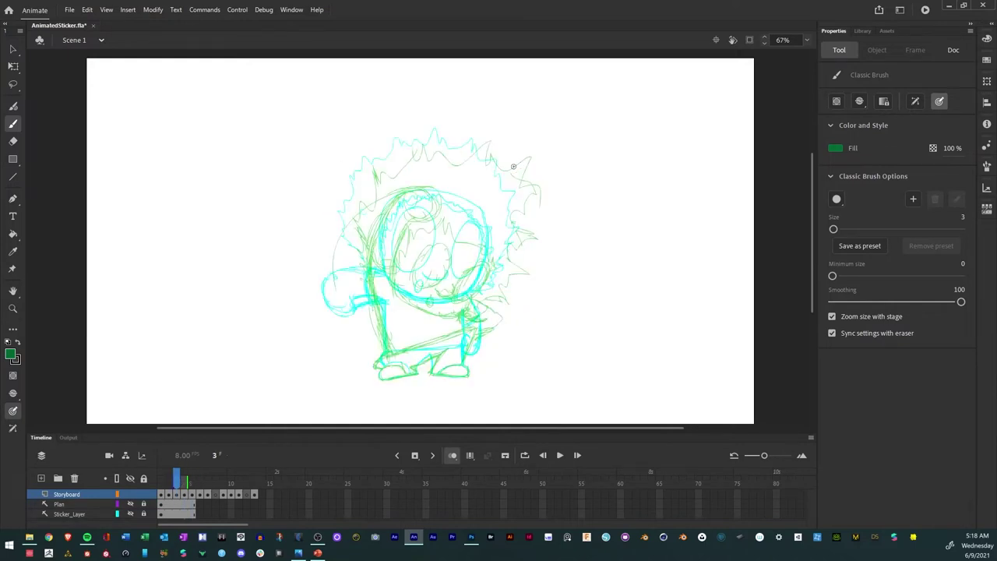
{"action": "key", "text": "period"}
{"action": "key", "text": "period"}
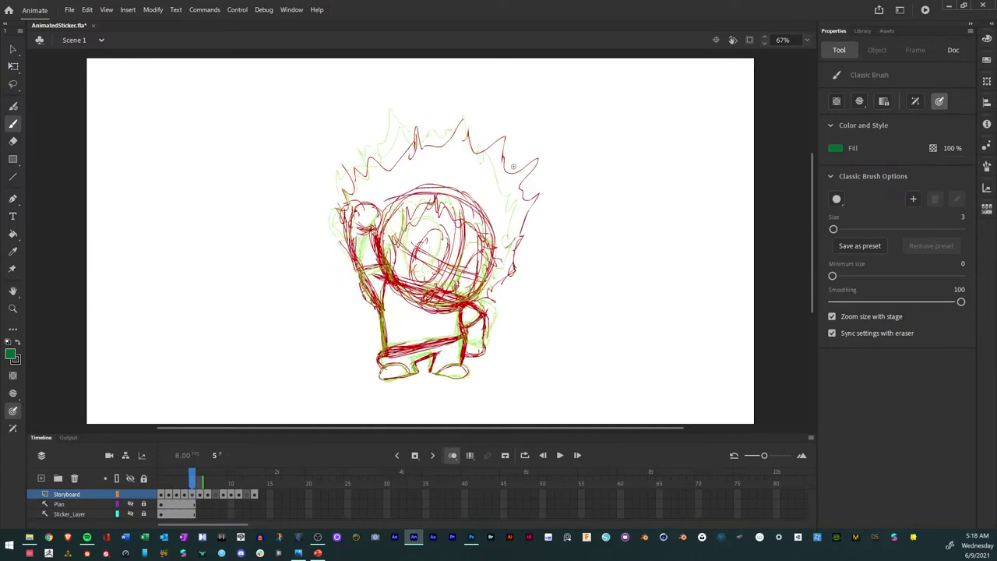
{"action": "key", "text": "comma"}
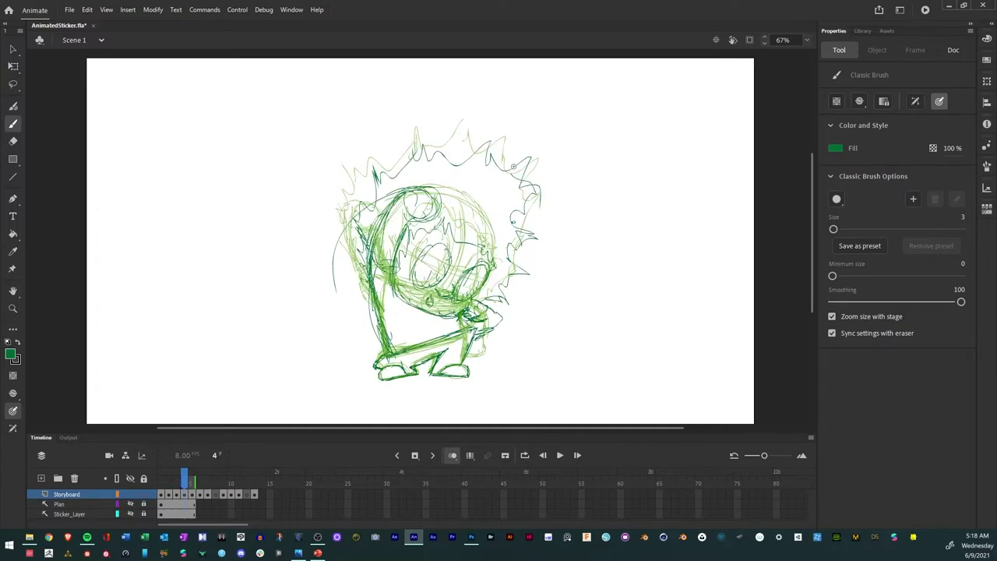
{"action": "key", "text": "period"}
{"action": "key", "text": "comma"}
{"action": "key", "text": "period"}
{"action": "key", "text": "comma"}
Step ahead through frames 5 and 6, then return to frame 4's green sketch.
{"action": "key", "text": "period"}
{"action": "key", "text": "period"}
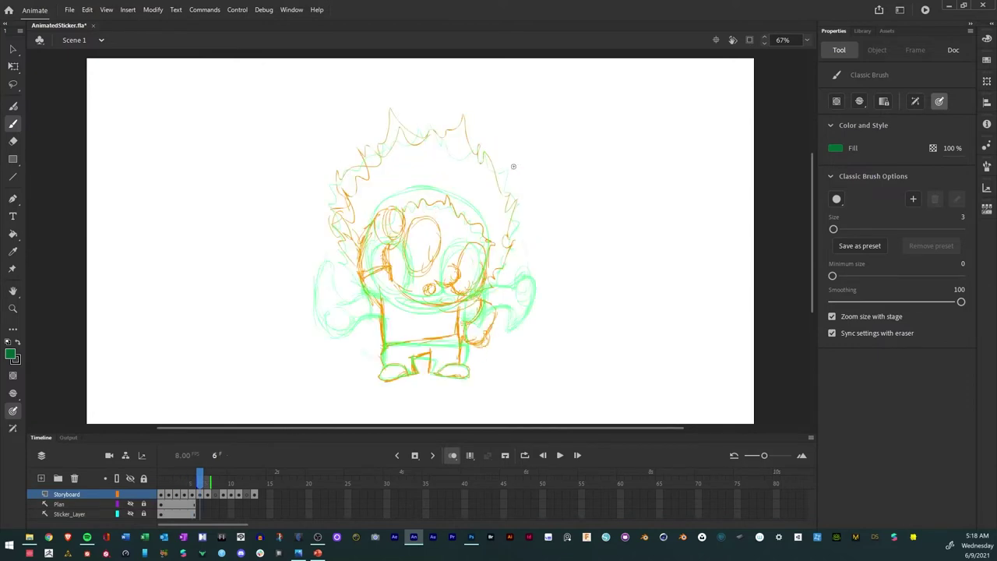
{"action": "key", "text": "period"}
{"action": "key", "text": "period"}
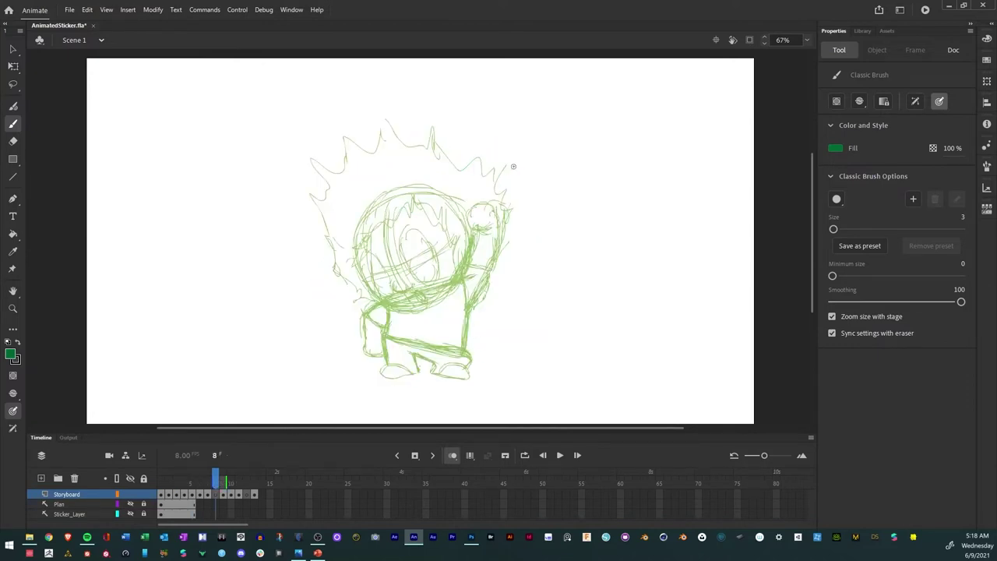
{"action": "key", "text": "comma"}
{"action": "left_click", "coordinate": [193, 495]}
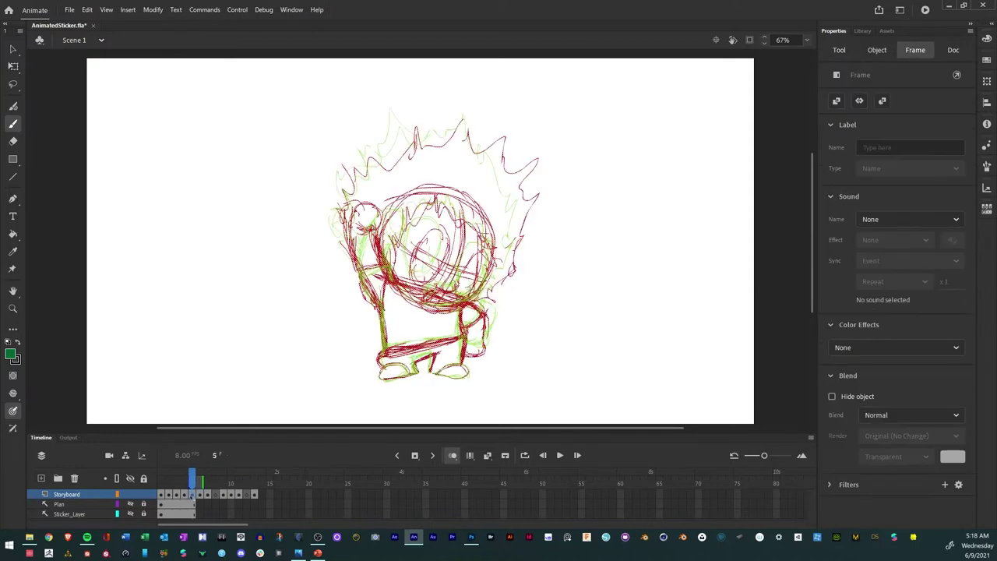
{"action": "left_click", "coordinate": [184, 494]}
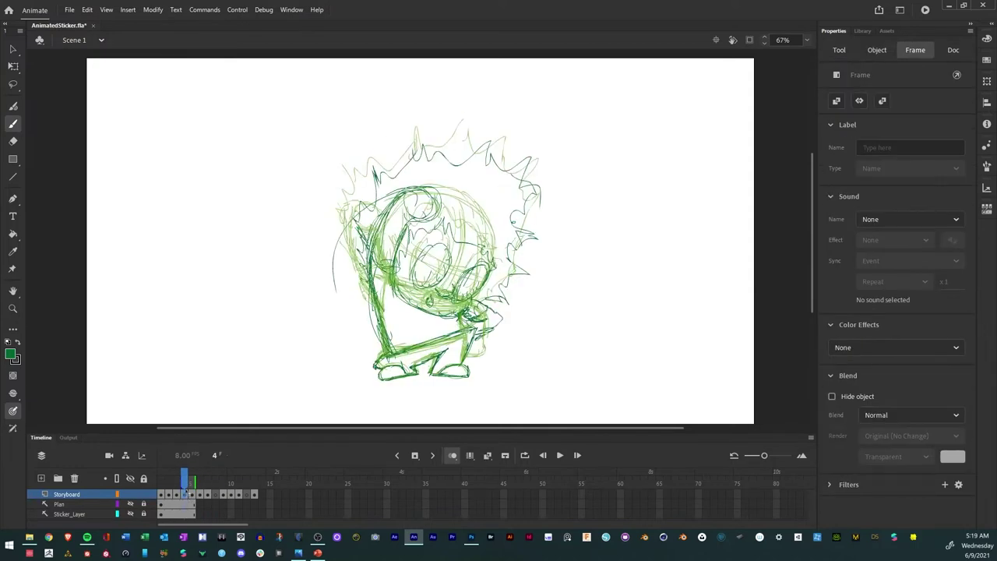
Copy frame 4's sketch and paste it into frame 8.
{"action": "right_click", "coordinate": [392, 355]}
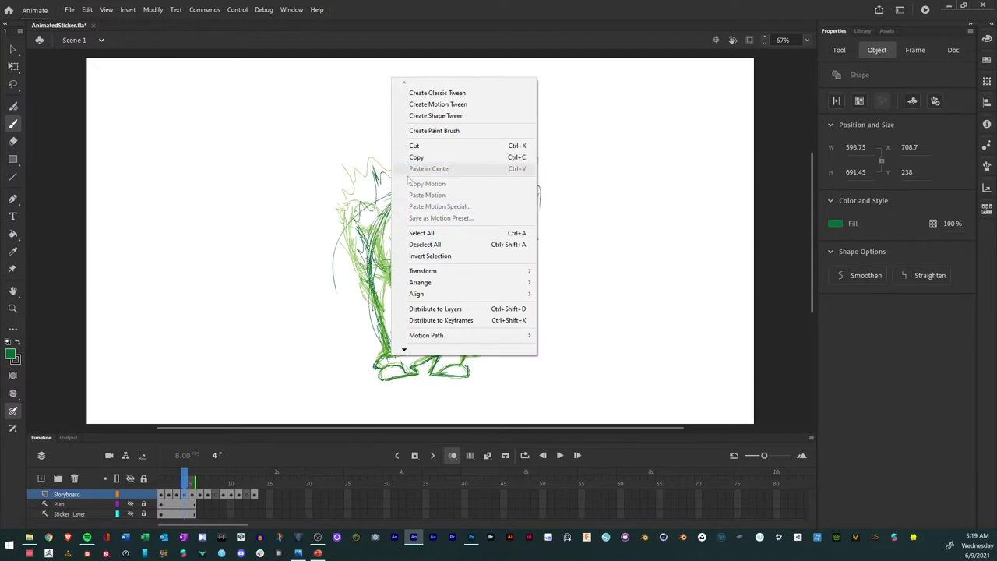
{"action": "right_click", "coordinate": [187, 495]}
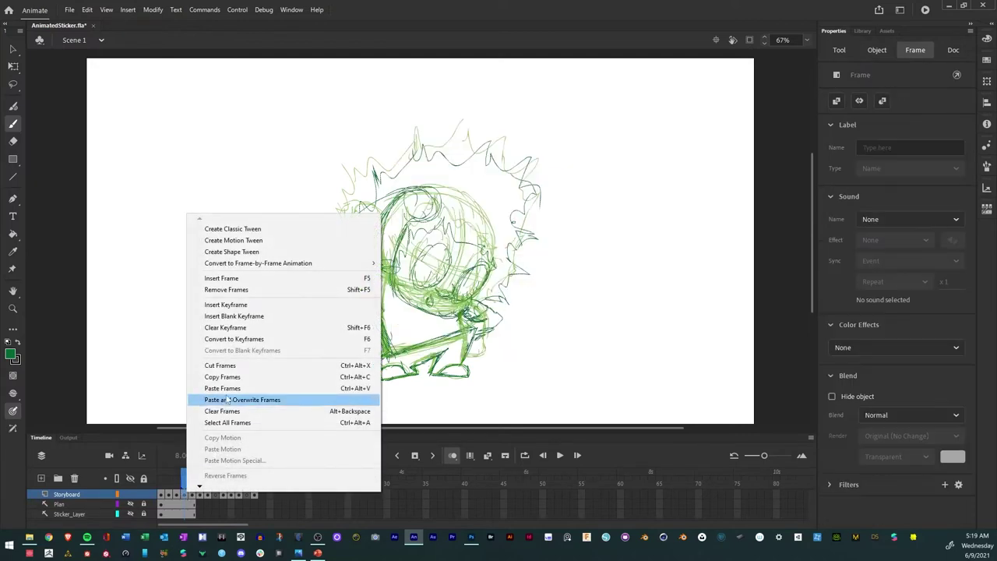
{"action": "left_click", "coordinate": [223, 376]}
{"action": "left_click", "coordinate": [217, 499]}
{"action": "right_click", "coordinate": [218, 499]}
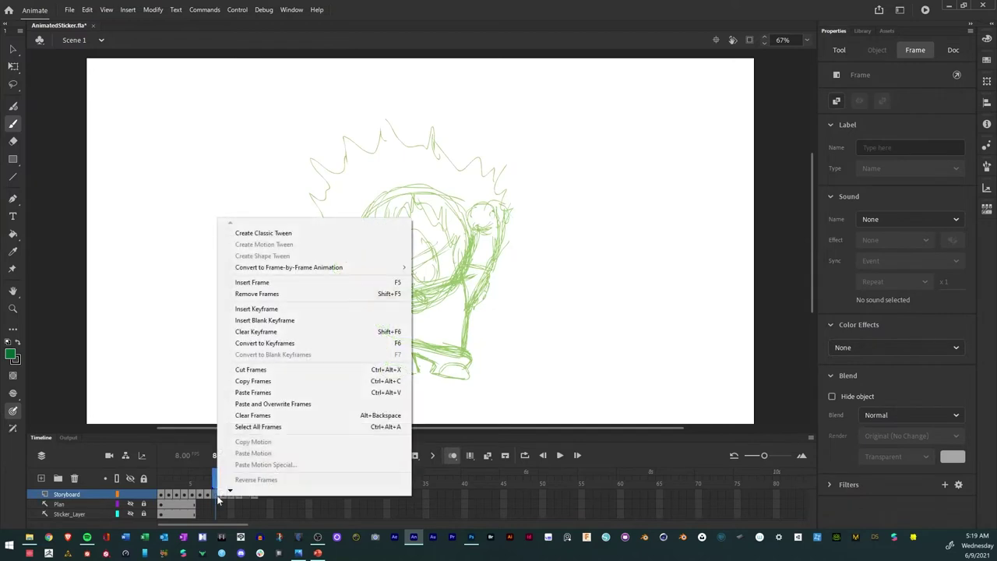
{"action": "left_click", "coordinate": [242, 393]}
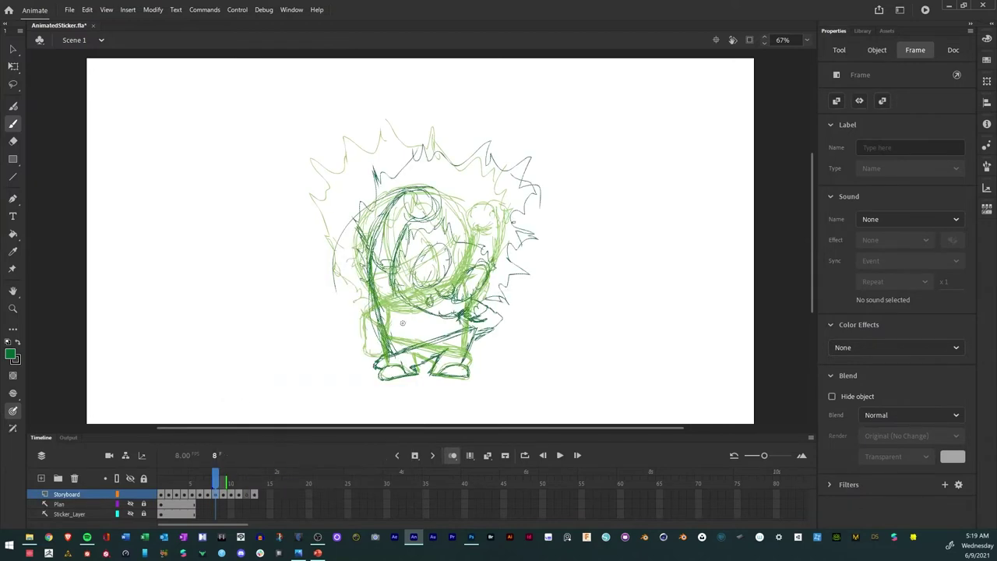
Flip the pasted sketch horizontally and nudge it left to about X 636.
{"action": "right_click", "coordinate": [389, 352]}
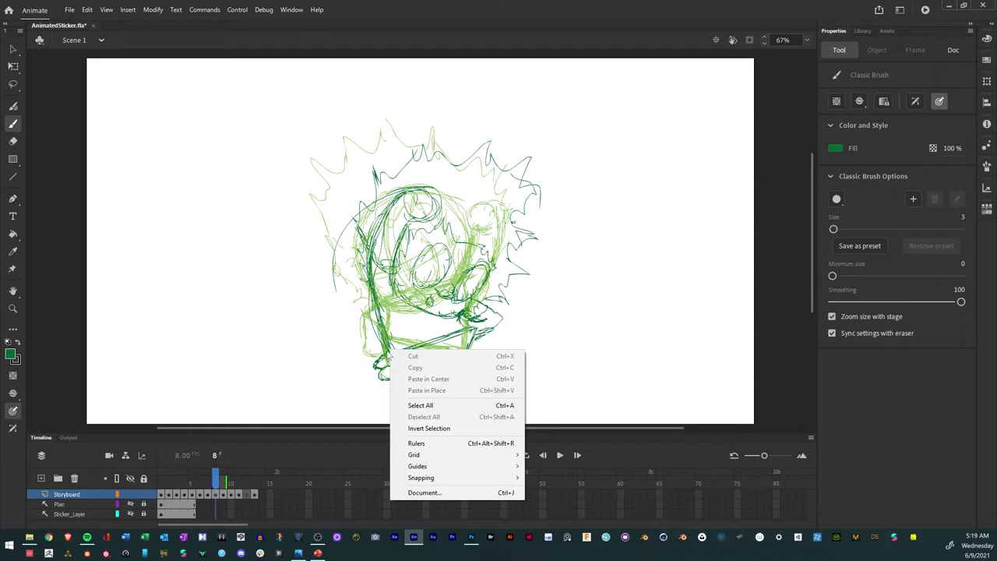
{"action": "left_click", "coordinate": [215, 496]}
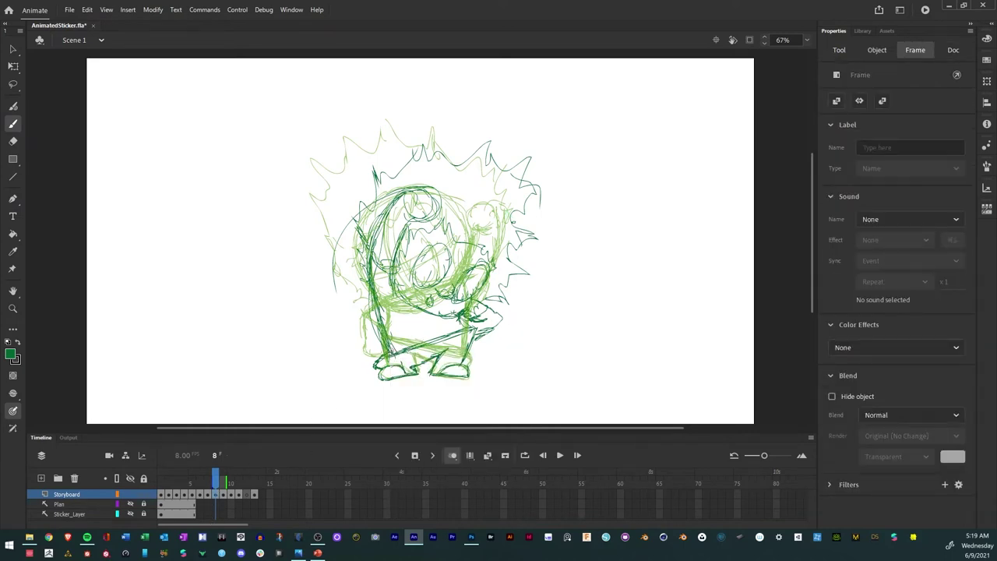
{"action": "right_click", "coordinate": [394, 77]}
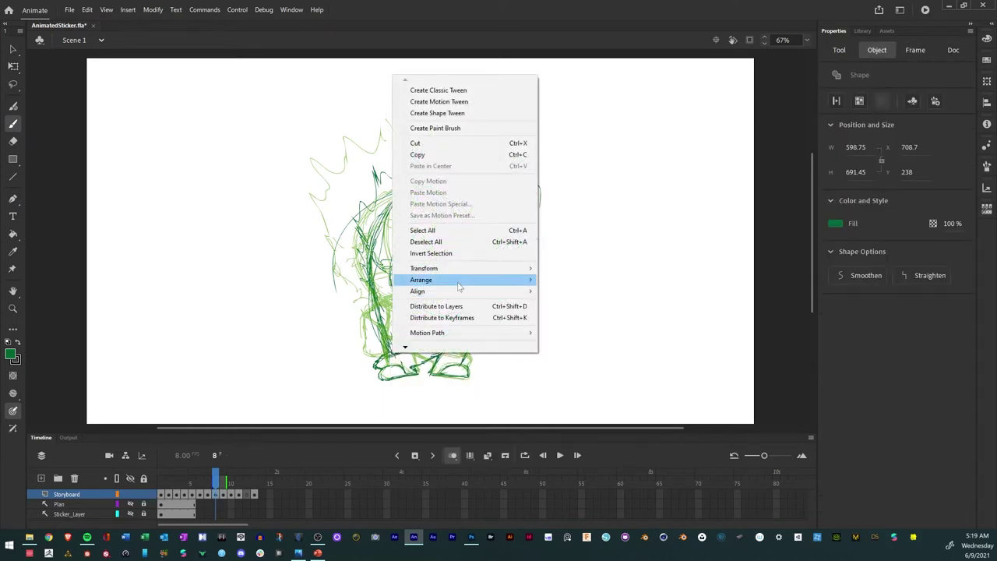
{"action": "mouse_move", "coordinate": [462, 284]}
{"action": "mouse_move", "coordinate": [499, 271]}
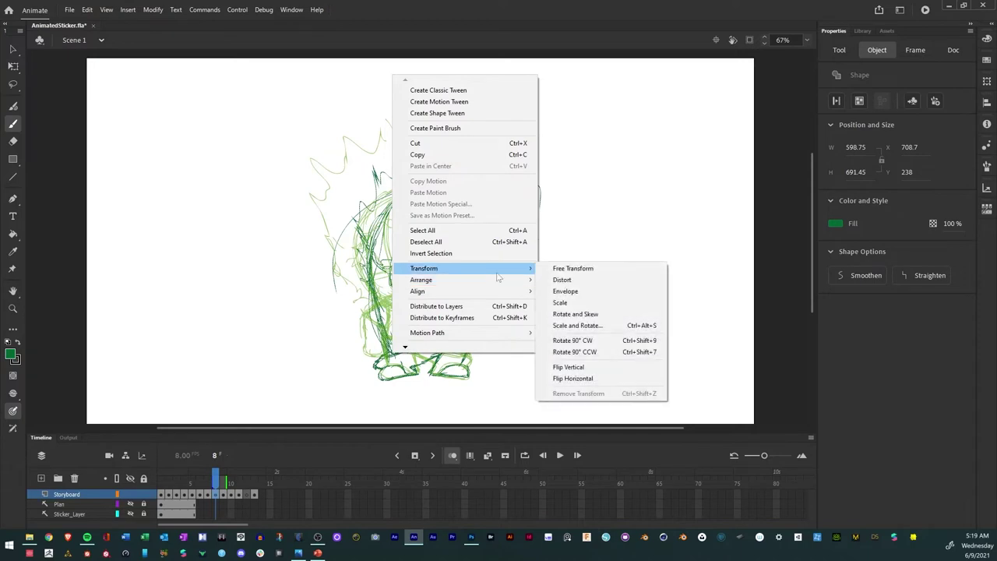
{"action": "left_click", "coordinate": [577, 380]}
{"action": "key", "text": "Left"}
{"action": "key", "text": "Left"}
{"action": "key", "text": "Left"}
{"action": "key", "text": "Left"}
{"action": "key", "text": "Left"}
{"action": "key", "text": "Left"}
{"action": "key", "text": "Left"}
{"action": "key", "text": "Left"}
{"action": "key", "text": "Left"}
{"action": "key", "text": "Left"}
{"action": "key", "text": "Left"}
{"action": "key", "text": "Left"}
{"action": "key", "text": "Left"}
{"action": "key", "text": "Left"}
{"action": "key", "text": "Left"}
{"action": "key", "text": "Left"}
{"action": "key", "text": "Left"}
{"action": "key", "text": "Left"}
{"action": "key", "text": "Left"}
{"action": "key", "text": "Left"}
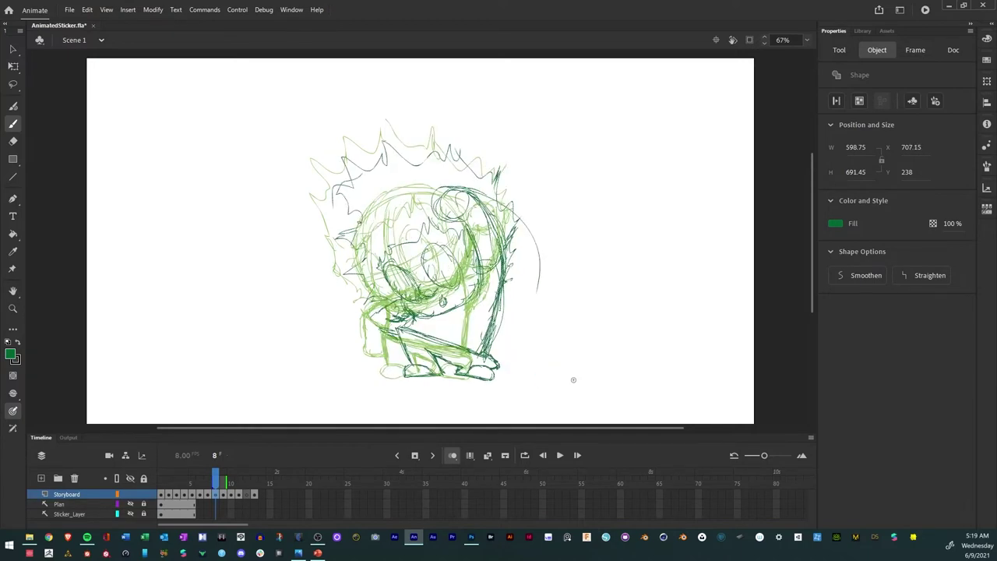
{"action": "key", "text": "Left"}
{"action": "key", "text": "Left"}
{"action": "key", "text": "Left"}
{"action": "key", "text": "Left"}
{"action": "key", "text": "Left"}
{"action": "key", "text": "Left"}
{"action": "key", "text": "Left"}
{"action": "key", "text": "Left"}
{"action": "key", "text": "Left"}
{"action": "key", "text": "Left"}
{"action": "key", "text": "Left"}
{"action": "key", "text": "Left"}
{"action": "key", "text": "Left"}
{"action": "key", "text": "Left"}
{"action": "key", "text": "Left"}
{"action": "key", "text": "Left"}
{"action": "key", "text": "Left"}
{"action": "key", "text": "Left"}
{"action": "key", "text": "Left"}
{"action": "key", "text": "Left"}
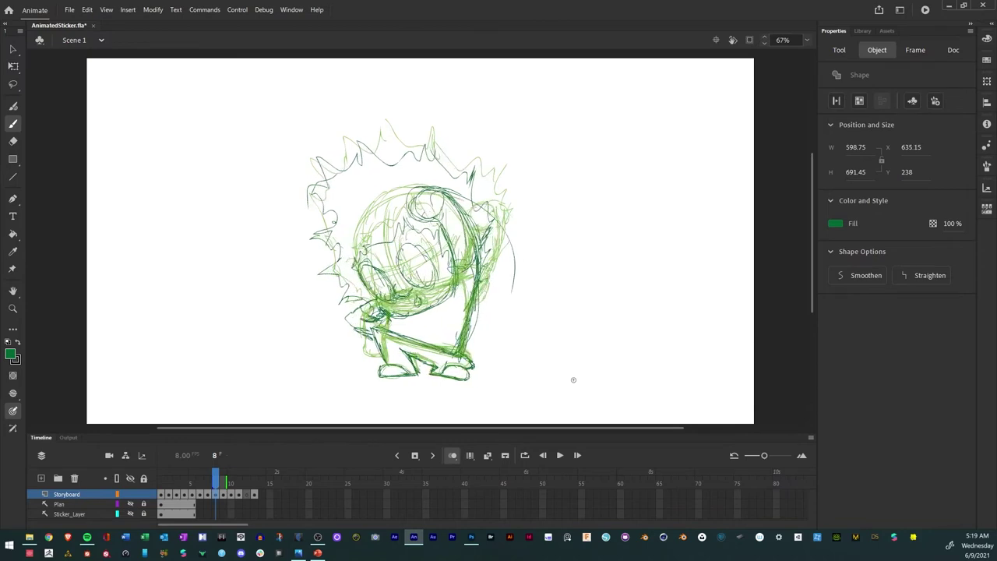
{"action": "key", "text": "Right"}
{"action": "key", "text": "Right"}
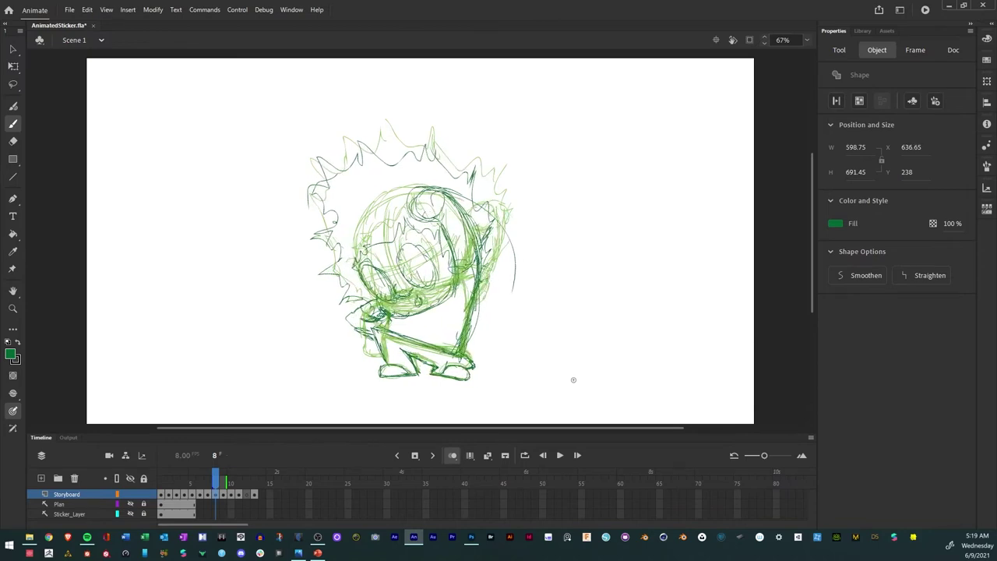
Scrub the timeline to review the sketch frames around frames 8–12.
{"action": "mouse_move", "coordinate": [219, 477]}
{"action": "left_mouse_down"}
{"action": "mouse_move", "coordinate": [167, 477]}
{"action": "mouse_move", "coordinate": [247, 477]}
{"action": "mouse_move", "coordinate": [160, 476]}
{"action": "mouse_move", "coordinate": [246, 482]}
{"action": "left_mouse_up"}
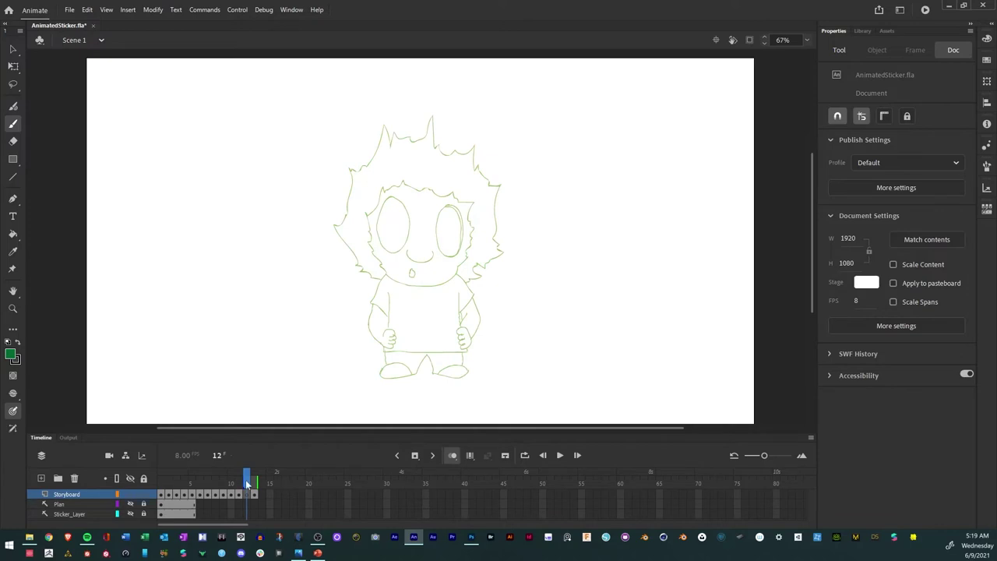
{"action": "left_click_drag", "start_coordinate": [247, 482], "coordinate": [246, 482]}
{"action": "mouse_move", "coordinate": [245, 483]}
{"action": "left_mouse_down"}
{"action": "mouse_move", "coordinate": [217, 481]}
{"action": "mouse_move", "coordinate": [246, 482]}
{"action": "left_mouse_up"}
{"action": "mouse_move", "coordinate": [246, 481]}
{"action": "left_mouse_down"}
{"action": "mouse_move", "coordinate": [133, 481]}
{"action": "mouse_move", "coordinate": [246, 482]}
{"action": "left_mouse_up"}
On frame 12, rough in the feet, the waistline and a round head.
{"action": "mouse_move", "coordinate": [400, 377]}
{"action": "left_mouse_down"}
{"action": "mouse_move", "coordinate": [387, 375]}
{"action": "mouse_move", "coordinate": [417, 376]}
{"action": "mouse_move", "coordinate": [382, 381]}
{"action": "mouse_move", "coordinate": [466, 377]}
{"action": "mouse_move", "coordinate": [444, 376]}
{"action": "mouse_move", "coordinate": [461, 364]}
{"action": "mouse_move", "coordinate": [472, 376]}
{"action": "mouse_move", "coordinate": [377, 380]}
{"action": "mouse_move", "coordinate": [410, 370]}
{"action": "mouse_move", "coordinate": [386, 371]}
{"action": "left_mouse_up"}
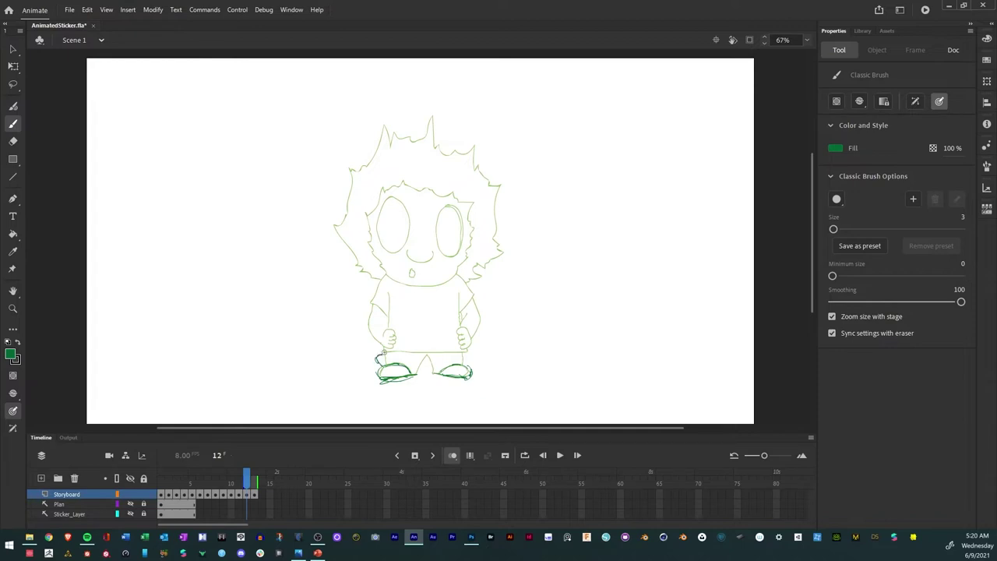
{"action": "mouse_move", "coordinate": [376, 355]}
{"action": "left_mouse_down"}
{"action": "mouse_move", "coordinate": [461, 355]}
{"action": "mouse_move", "coordinate": [377, 357]}
{"action": "mouse_move", "coordinate": [399, 359]}
{"action": "left_mouse_up"}
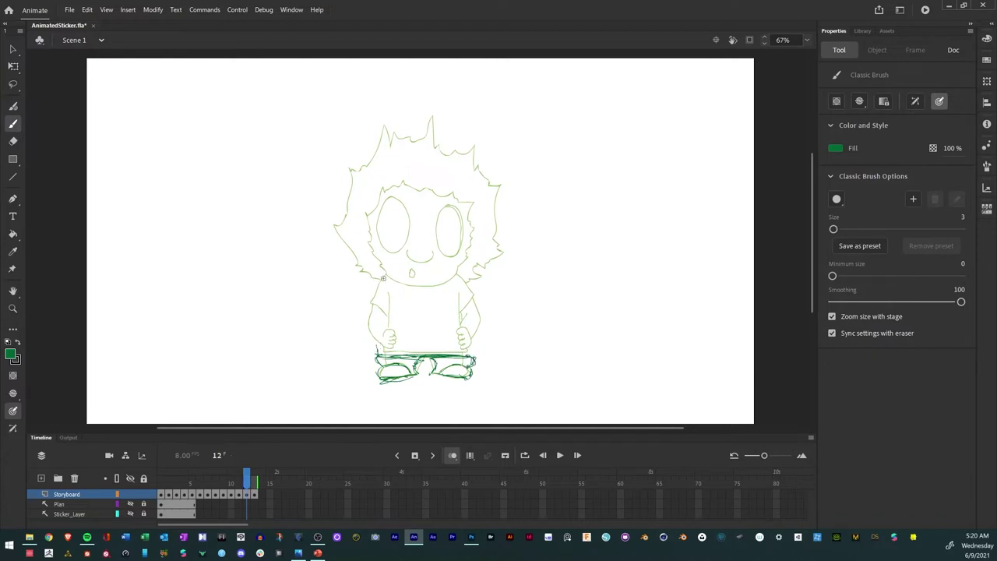
{"action": "mouse_move", "coordinate": [383, 279]}
{"action": "left_mouse_down"}
{"action": "mouse_move", "coordinate": [404, 299]}
{"action": "mouse_move", "coordinate": [468, 264]}
{"action": "mouse_move", "coordinate": [450, 257]}
{"action": "mouse_move", "coordinate": [438, 204]}
{"action": "mouse_move", "coordinate": [375, 228]}
{"action": "mouse_move", "coordinate": [370, 282]}
{"action": "mouse_move", "coordinate": [410, 201]}
{"action": "mouse_move", "coordinate": [478, 257]}
{"action": "mouse_move", "coordinate": [428, 287]}
{"action": "mouse_move", "coordinate": [370, 273]}
{"action": "mouse_move", "coordinate": [386, 297]}
{"action": "mouse_move", "coordinate": [455, 297]}
{"action": "mouse_move", "coordinate": [417, 300]}
{"action": "mouse_move", "coordinate": [369, 268]}
{"action": "mouse_move", "coordinate": [413, 306]}
{"action": "left_mouse_up"}
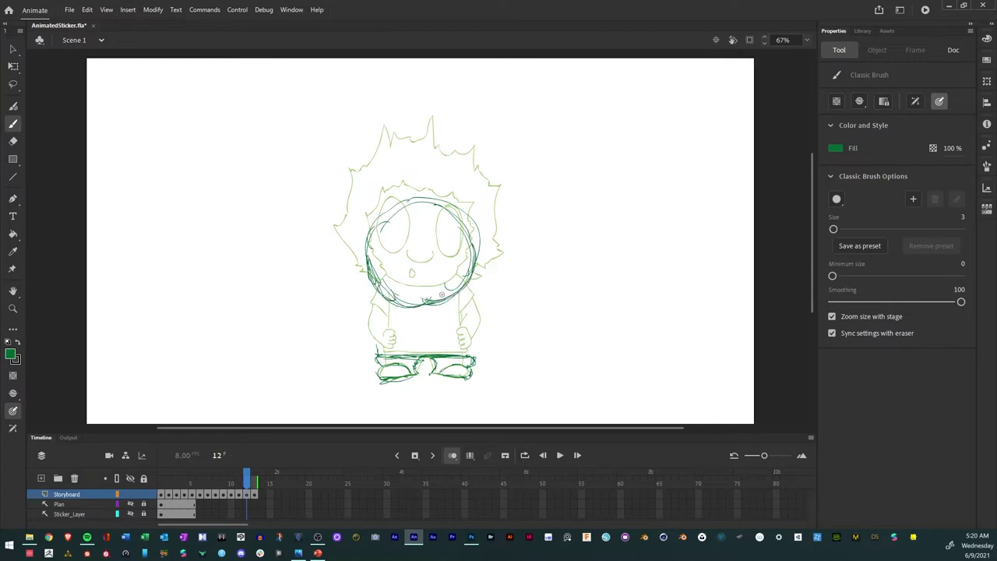
Select frame 12 with neighbouring frames shown as onion-skin outlines, ready to brush.
{"action": "left_click", "coordinate": [454, 456]}
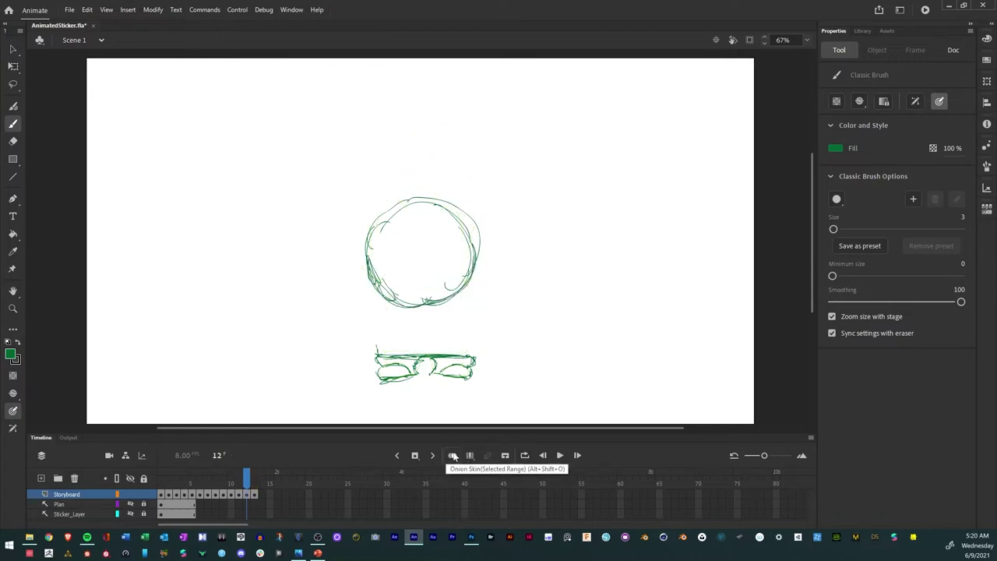
{"action": "left_click", "coordinate": [454, 456]}
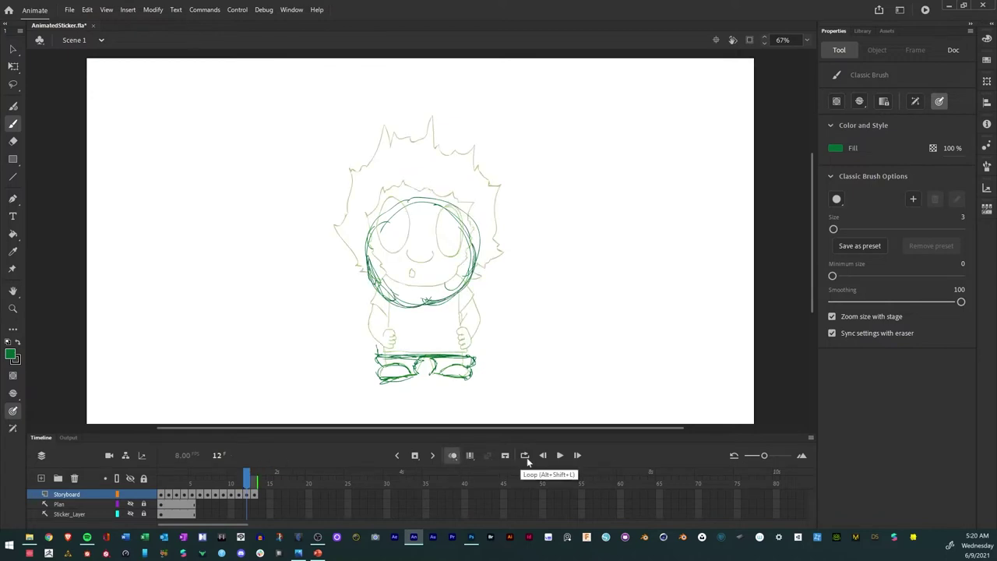
{"action": "left_click", "coordinate": [239, 483]}
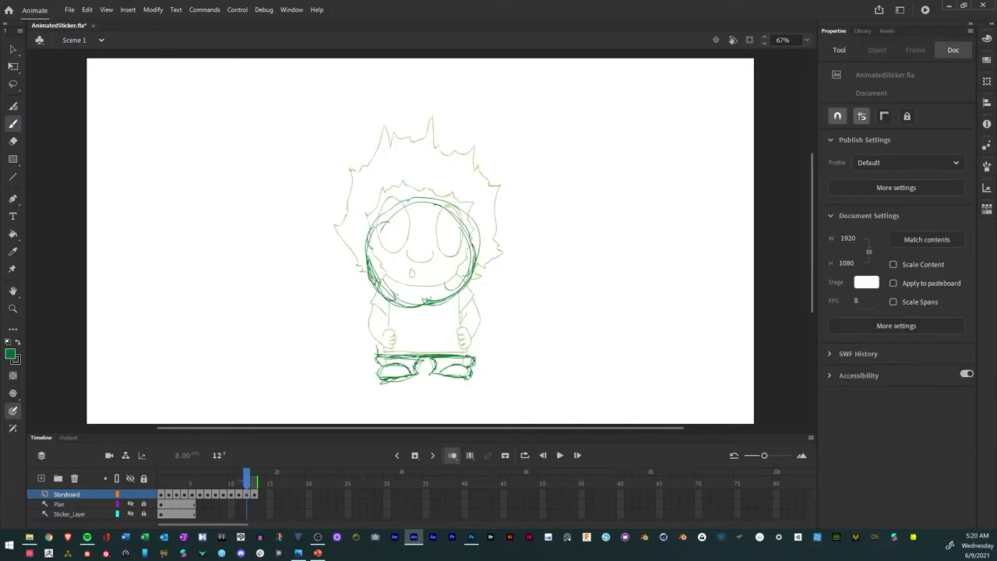
{"action": "key", "text": "alt+shift+o"}
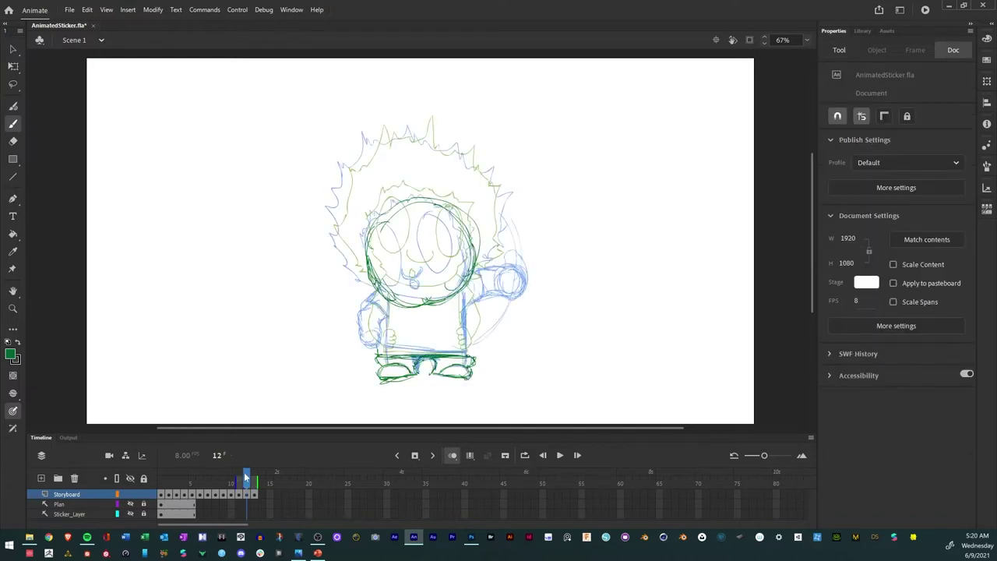
{"action": "key", "text": "b"}
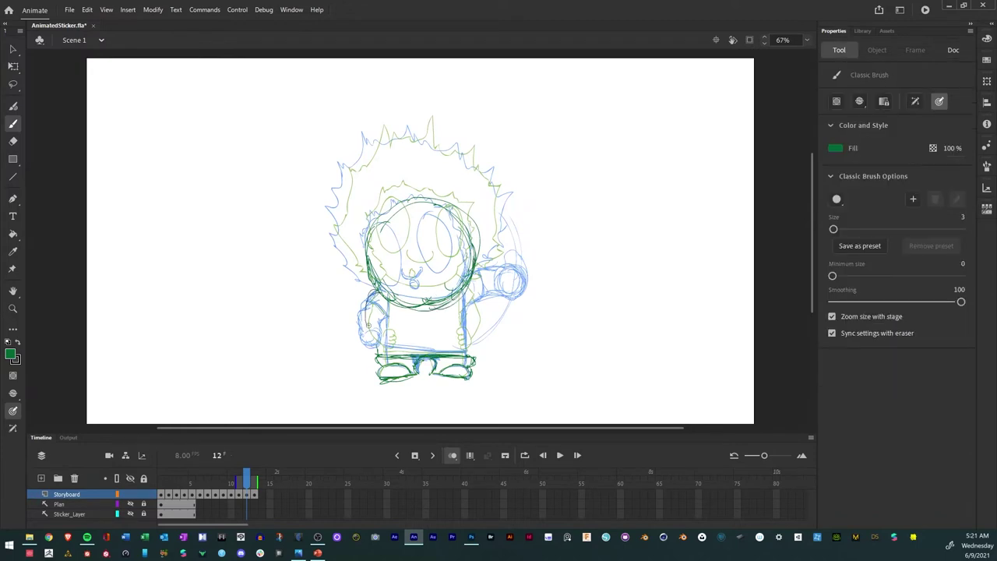
Sketch the left and right body edges, the bottom line and the hands.
{"action": "left_click_drag", "start_coordinate": [378, 356], "coordinate": [382, 319]}
{"action": "mouse_move", "coordinate": [462, 340]}
{"action": "left_mouse_down"}
{"action": "mouse_move", "coordinate": [465, 352]}
{"action": "mouse_move", "coordinate": [460, 303]}
{"action": "mouse_move", "coordinate": [464, 343]}
{"action": "left_mouse_up"}
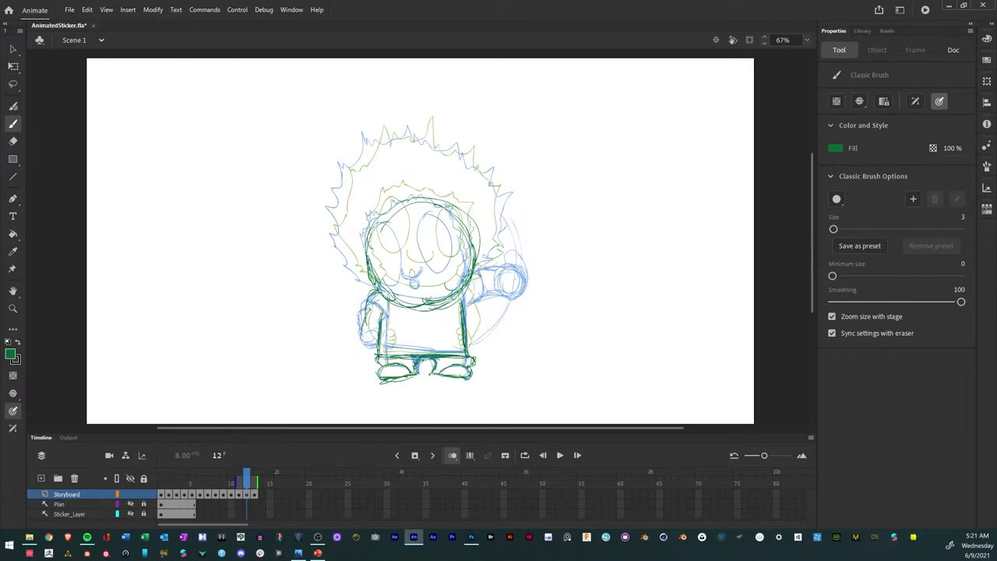
{"action": "mouse_move", "coordinate": [378, 355]}
{"action": "left_mouse_down"}
{"action": "mouse_move", "coordinate": [385, 306]}
{"action": "mouse_move", "coordinate": [383, 357]}
{"action": "mouse_move", "coordinate": [407, 352]}
{"action": "left_mouse_up"}
{"action": "left_click_drag", "start_coordinate": [469, 356], "coordinate": [467, 331]}
{"action": "mouse_move", "coordinate": [375, 294]}
{"action": "left_mouse_down"}
{"action": "mouse_move", "coordinate": [369, 335]}
{"action": "mouse_move", "coordinate": [384, 354]}
{"action": "mouse_move", "coordinate": [392, 339]}
{"action": "mouse_move", "coordinate": [385, 359]}
{"action": "mouse_move", "coordinate": [393, 335]}
{"action": "mouse_move", "coordinate": [382, 358]}
{"action": "left_mouse_up"}
{"action": "mouse_move", "coordinate": [461, 343]}
{"action": "left_mouse_down"}
{"action": "mouse_move", "coordinate": [463, 354]}
{"action": "mouse_move", "coordinate": [472, 343]}
{"action": "mouse_move", "coordinate": [463, 340]}
{"action": "left_mouse_up"}
Sketch and refine both shoulders and arms.
{"action": "mouse_move", "coordinate": [462, 298]}
{"action": "left_mouse_down"}
{"action": "mouse_move", "coordinate": [473, 292]}
{"action": "mouse_move", "coordinate": [492, 316]}
{"action": "mouse_move", "coordinate": [474, 351]}
{"action": "mouse_move", "coordinate": [488, 305]}
{"action": "left_mouse_up"}
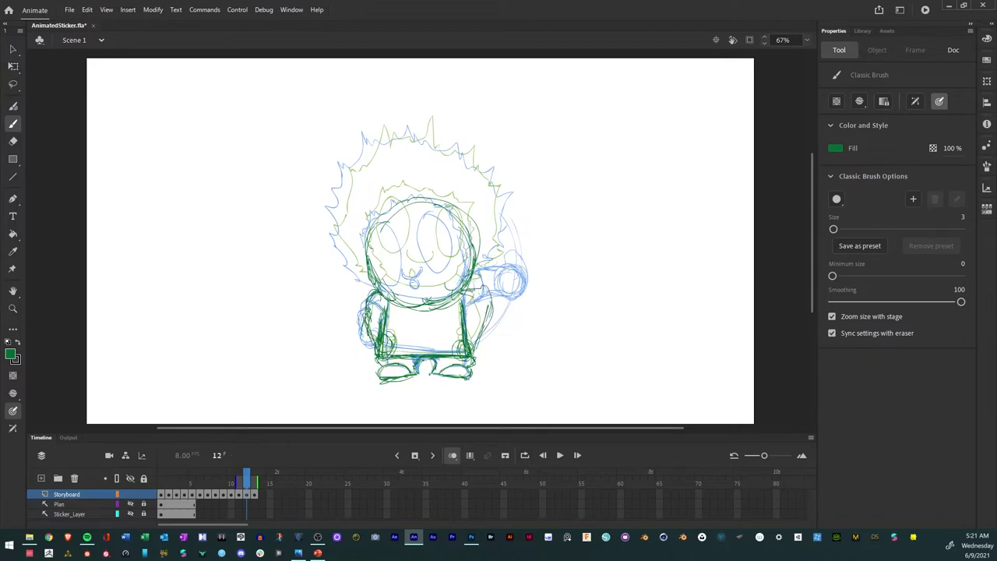
{"action": "left_click_drag", "start_coordinate": [364, 302], "coordinate": [387, 295]}
{"action": "mouse_move", "coordinate": [371, 339]}
{"action": "left_mouse_down"}
{"action": "mouse_move", "coordinate": [373, 357]}
{"action": "mouse_move", "coordinate": [389, 340]}
{"action": "mouse_move", "coordinate": [381, 331]}
{"action": "mouse_move", "coordinate": [386, 355]}
{"action": "left_mouse_up"}
{"action": "mouse_move", "coordinate": [462, 351]}
{"action": "left_mouse_down"}
{"action": "mouse_move", "coordinate": [476, 290]}
{"action": "mouse_move", "coordinate": [470, 315]}
{"action": "mouse_move", "coordinate": [472, 300]}
{"action": "mouse_move", "coordinate": [491, 290]}
{"action": "left_mouse_up"}
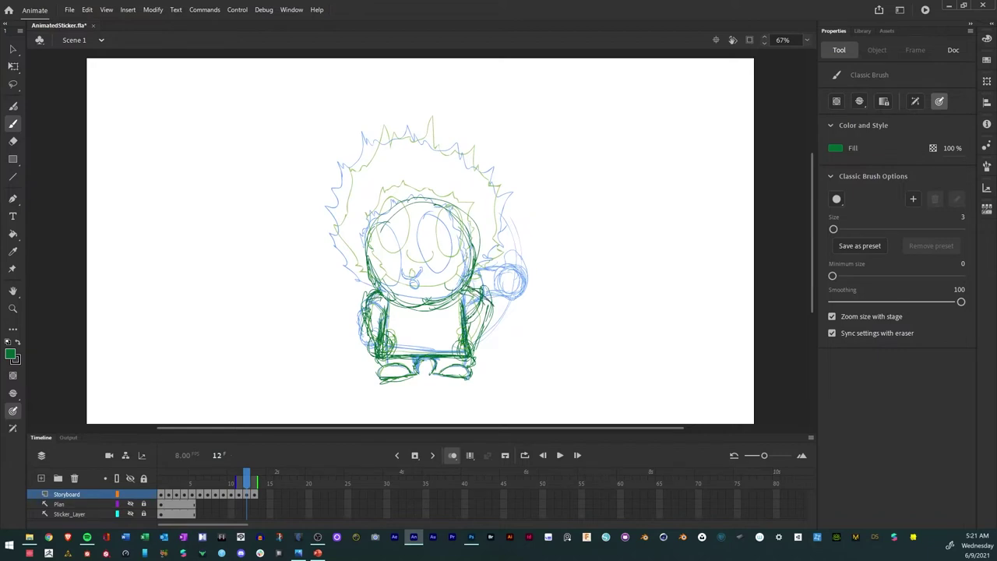
{"action": "mouse_move", "coordinate": [373, 300]}
{"action": "left_mouse_down"}
{"action": "mouse_move", "coordinate": [358, 316]}
{"action": "mouse_move", "coordinate": [366, 343]}
{"action": "mouse_move", "coordinate": [360, 323]}
{"action": "mouse_move", "coordinate": [387, 299]}
{"action": "mouse_move", "coordinate": [392, 333]}
{"action": "mouse_move", "coordinate": [370, 285]}
{"action": "mouse_move", "coordinate": [387, 297]}
{"action": "mouse_move", "coordinate": [364, 310]}
{"action": "left_mouse_up"}
{"action": "mouse_move", "coordinate": [458, 281]}
{"action": "left_mouse_down"}
{"action": "mouse_move", "coordinate": [457, 296]}
{"action": "mouse_move", "coordinate": [485, 302]}
{"action": "mouse_move", "coordinate": [489, 315]}
{"action": "mouse_move", "coordinate": [474, 351]}
{"action": "left_mouse_up"}
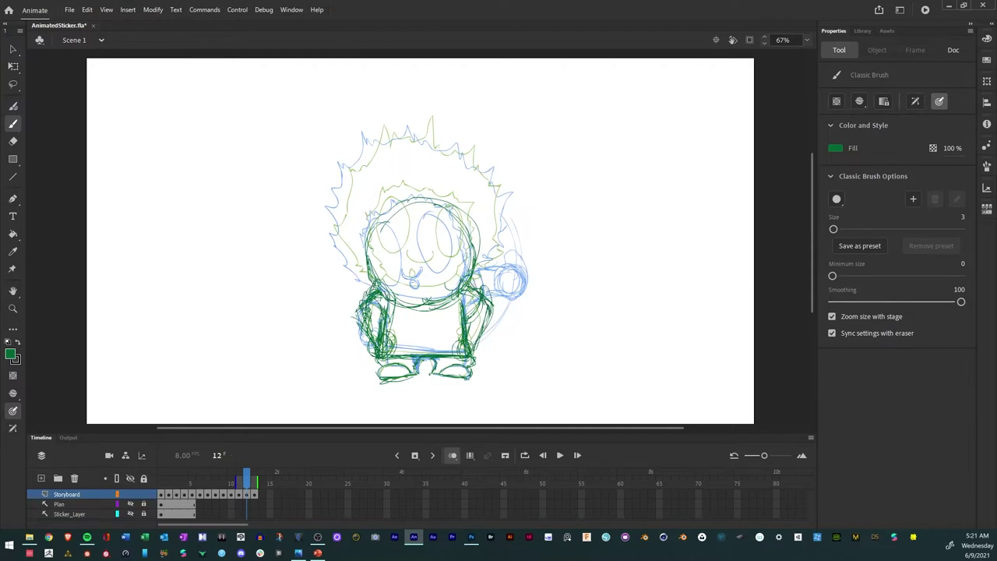
{"action": "left_click_drag", "start_coordinate": [476, 290], "coordinate": [486, 324]}
{"action": "mouse_move", "coordinate": [459, 290]}
{"action": "left_mouse_down"}
{"action": "mouse_move", "coordinate": [467, 318]}
{"action": "mouse_move", "coordinate": [477, 299]}
{"action": "left_mouse_up"}
Draw the mouth, left eye and hairline, then turn onion skinning off.
{"action": "mouse_move", "coordinate": [413, 291]}
{"action": "left_mouse_down"}
{"action": "mouse_move", "coordinate": [436, 279]}
{"action": "mouse_move", "coordinate": [417, 295]}
{"action": "mouse_move", "coordinate": [423, 281]}
{"action": "mouse_move", "coordinate": [421, 304]}
{"action": "left_mouse_up"}
{"action": "mouse_move", "coordinate": [385, 243]}
{"action": "left_mouse_down"}
{"action": "mouse_move", "coordinate": [378, 277]}
{"action": "mouse_move", "coordinate": [400, 290]}
{"action": "mouse_move", "coordinate": [396, 248]}
{"action": "mouse_move", "coordinate": [402, 295]}
{"action": "mouse_move", "coordinate": [405, 274]}
{"action": "mouse_move", "coordinate": [449, 264]}
{"action": "mouse_move", "coordinate": [441, 294]}
{"action": "mouse_move", "coordinate": [457, 261]}
{"action": "mouse_move", "coordinate": [441, 296]}
{"action": "left_mouse_up"}
{"action": "mouse_move", "coordinate": [369, 279]}
{"action": "left_mouse_down"}
{"action": "mouse_move", "coordinate": [383, 235]}
{"action": "mouse_move", "coordinate": [456, 237]}
{"action": "mouse_move", "coordinate": [474, 298]}
{"action": "mouse_move", "coordinate": [349, 283]}
{"action": "mouse_move", "coordinate": [326, 206]}
{"action": "mouse_move", "coordinate": [350, 165]}
{"action": "mouse_move", "coordinate": [466, 156]}
{"action": "mouse_move", "coordinate": [508, 218]}
{"action": "mouse_move", "coordinate": [487, 272]}
{"action": "mouse_move", "coordinate": [503, 262]}
{"action": "mouse_move", "coordinate": [494, 207]}
{"action": "left_mouse_up"}
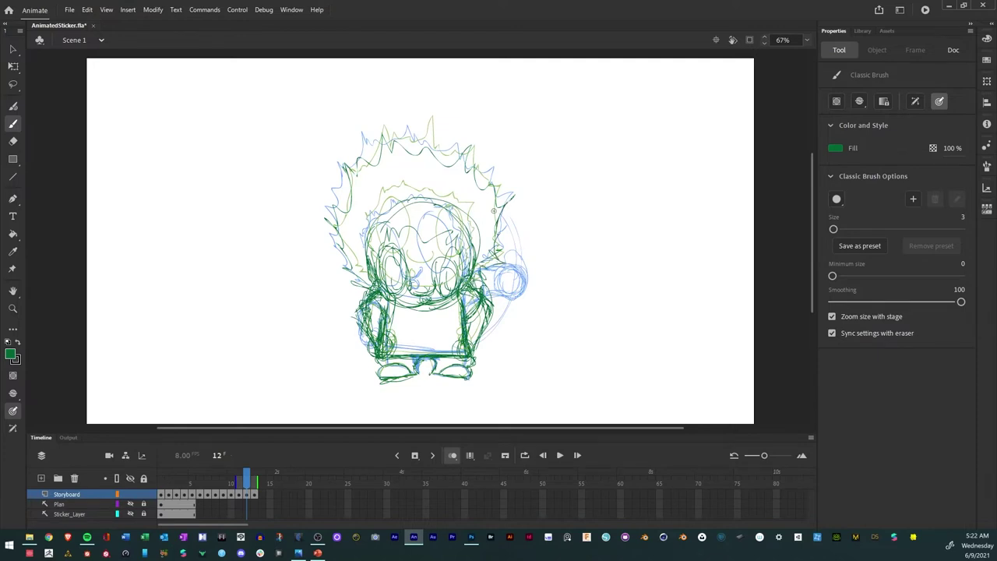
{"action": "left_click", "coordinate": [453, 456]}
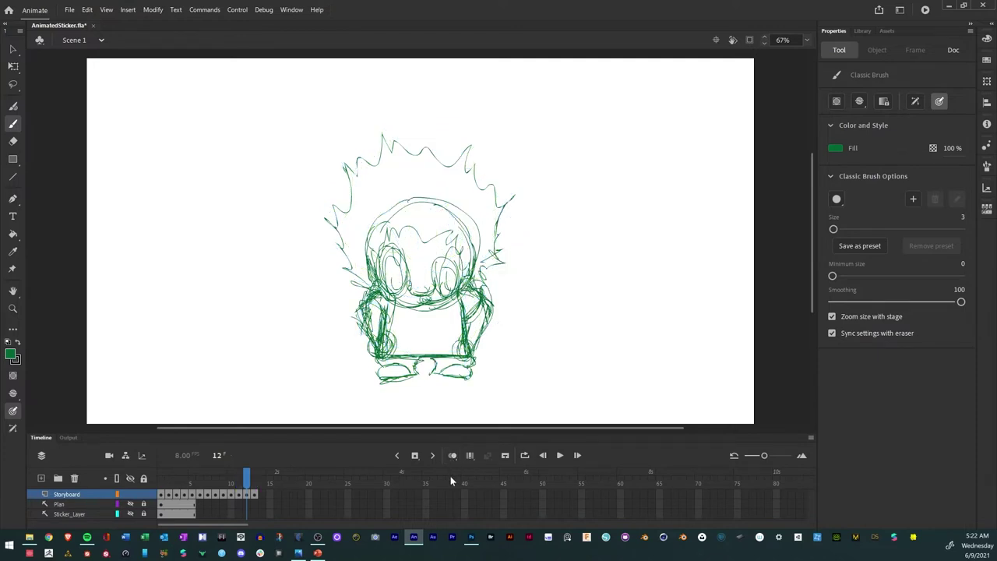
Patch gaps at the right shoulder and left eye, comparing frame 12 with its neighbours.
{"action": "left_click_drag", "start_coordinate": [472, 289], "coordinate": [507, 247]}
{"action": "left_click_drag", "start_coordinate": [383, 262], "coordinate": [396, 242]}
{"action": "key", "text": "comma"}
{"action": "key", "text": "period"}
{"action": "key", "text": "period"}
{"action": "key", "text": "comma"}
{"action": "key", "text": "comma"}
{"action": "key", "text": "period"}
{"action": "key", "text": "period"}
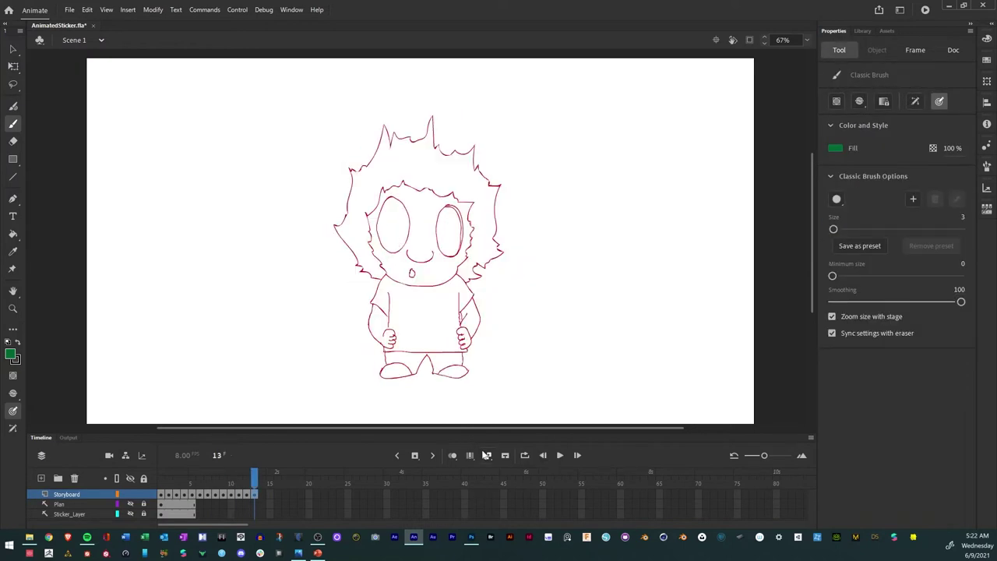
Loop-play frames 1–13 to review the wave animation, then stop.
{"action": "left_click", "coordinate": [523, 456]}
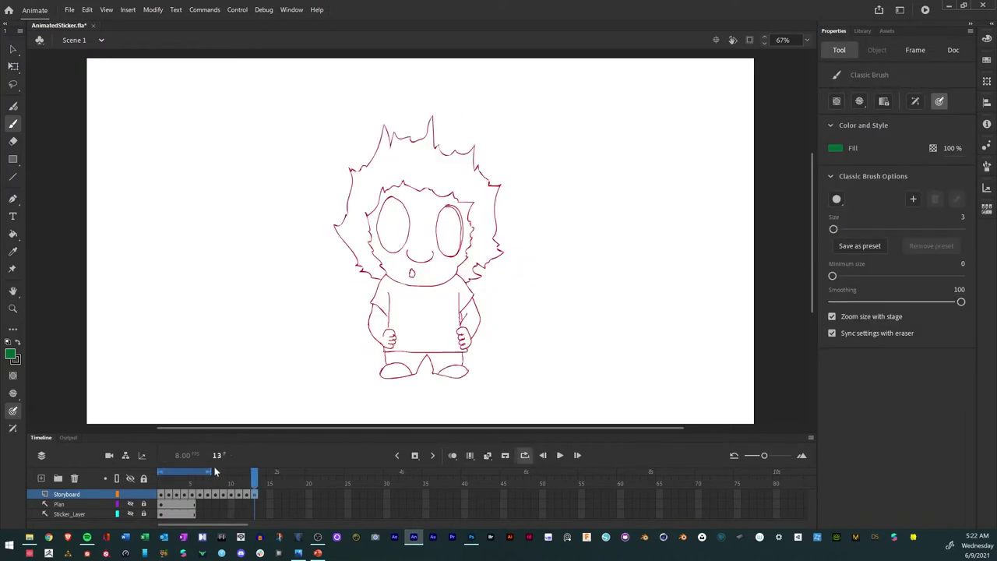
{"action": "left_click", "coordinate": [559, 455]}
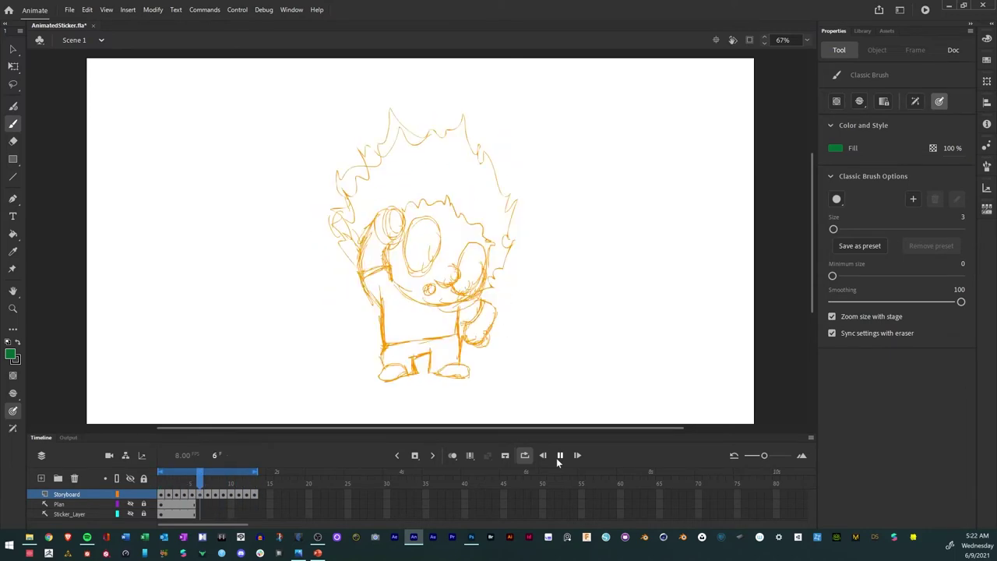
{"action": "left_click", "coordinate": [561, 456]}
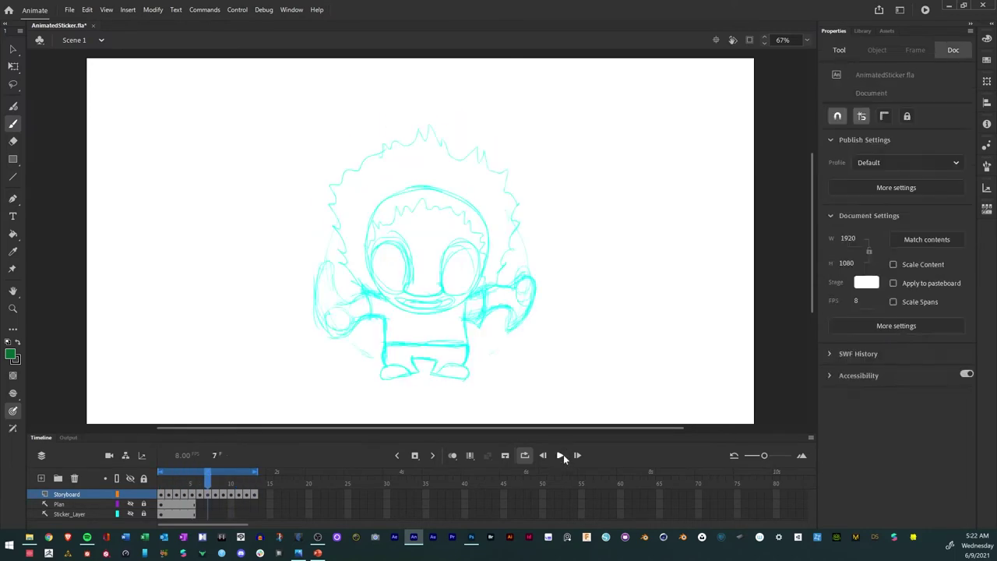
Step through frames 1–9 one at a time to compare the poses.
{"action": "key", "text": "comma"}
{"action": "key", "text": "comma"}
{"action": "key", "text": "comma"}
{"action": "key", "text": "comma"}
{"action": "key", "text": "comma"}
{"action": "key", "text": "comma"}
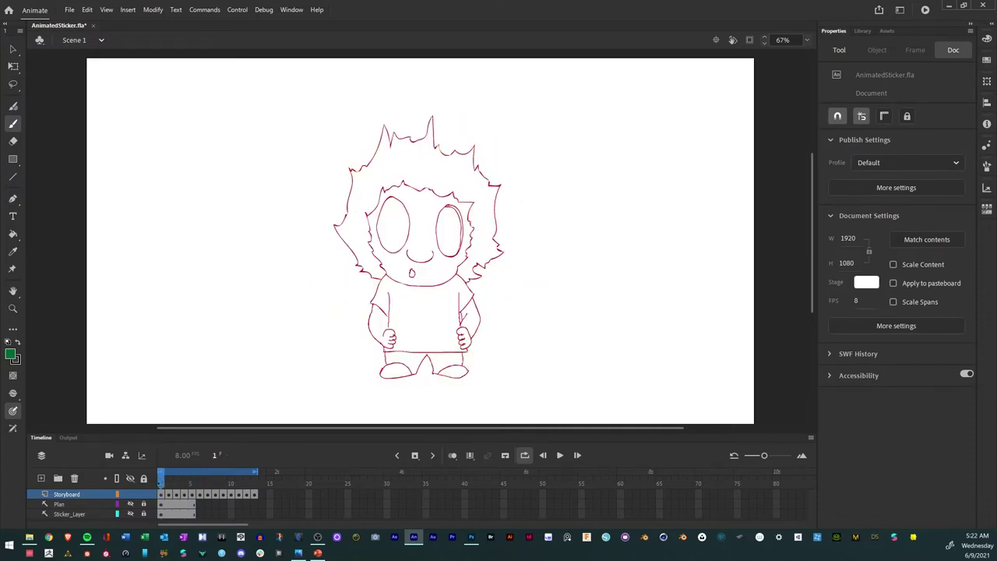
{"action": "key", "text": "period"}
{"action": "key", "text": "period"}
{"action": "key", "text": "period"}
{"action": "key", "text": "period"}
{"action": "key", "text": "period"}
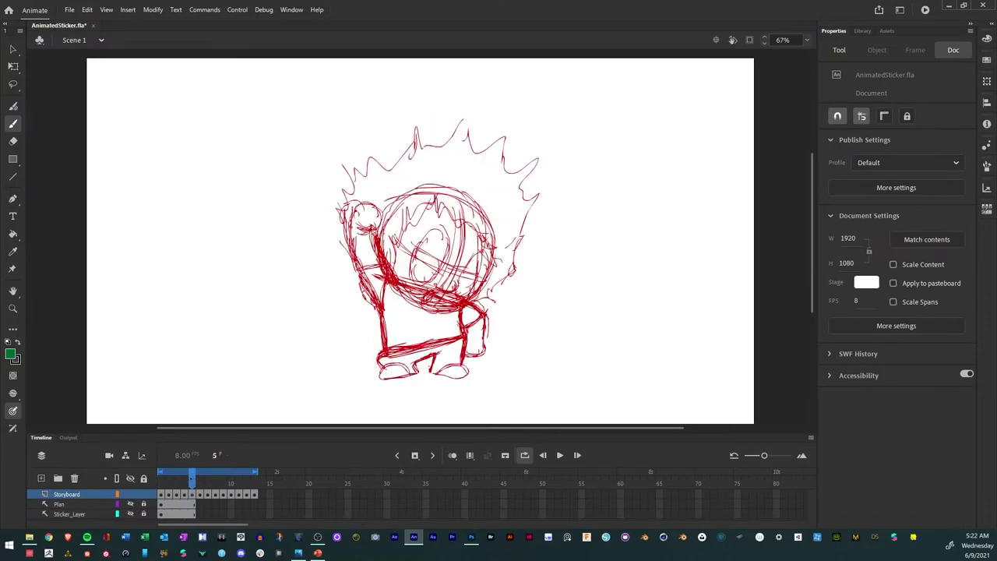
{"action": "key", "text": "comma"}
{"action": "key", "text": "comma"}
{"action": "key", "text": "comma"}
{"action": "key", "text": "comma"}
{"action": "key", "text": "comma"}
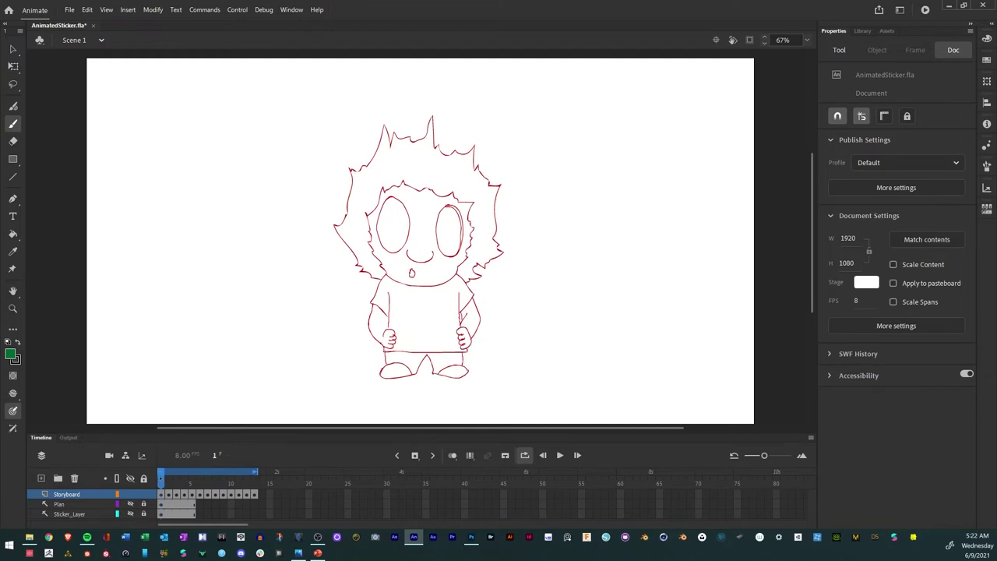
{"action": "key", "text": "period"}
{"action": "key", "text": "period"}
{"action": "key", "text": "period"}
{"action": "key", "text": "period"}
{"action": "key", "text": "comma"}
{"action": "key", "text": "comma"}
{"action": "key", "text": "comma"}
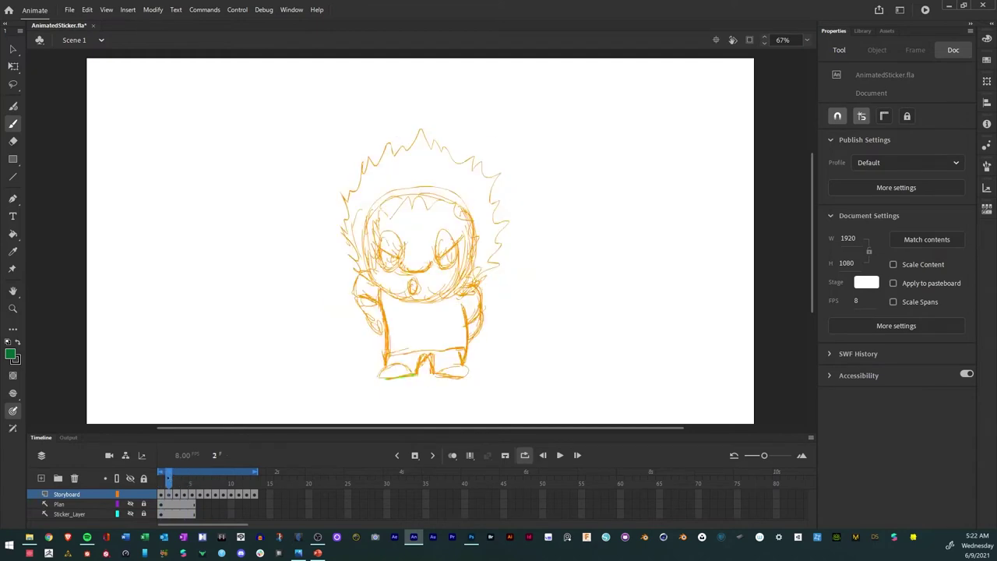
{"action": "key", "text": "comma"}
{"action": "key", "text": "period"}
{"action": "key", "text": "period"}
{"action": "key", "text": "period"}
{"action": "key", "text": "comma"}
{"action": "key", "text": "comma"}
{"action": "key", "text": "comma"}
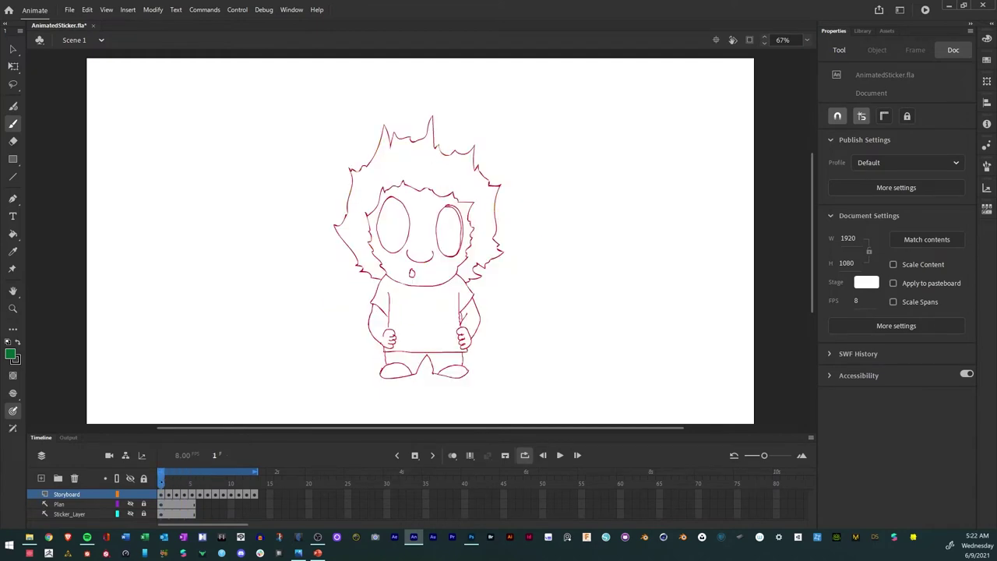
{"action": "key", "text": "period"}
{"action": "key", "text": "period"}
{"action": "key", "text": "period"}
{"action": "key", "text": "period"}
{"action": "key", "text": "period"}
{"action": "key", "text": "period"}
{"action": "key", "text": "period"}
{"action": "key", "text": "period"}
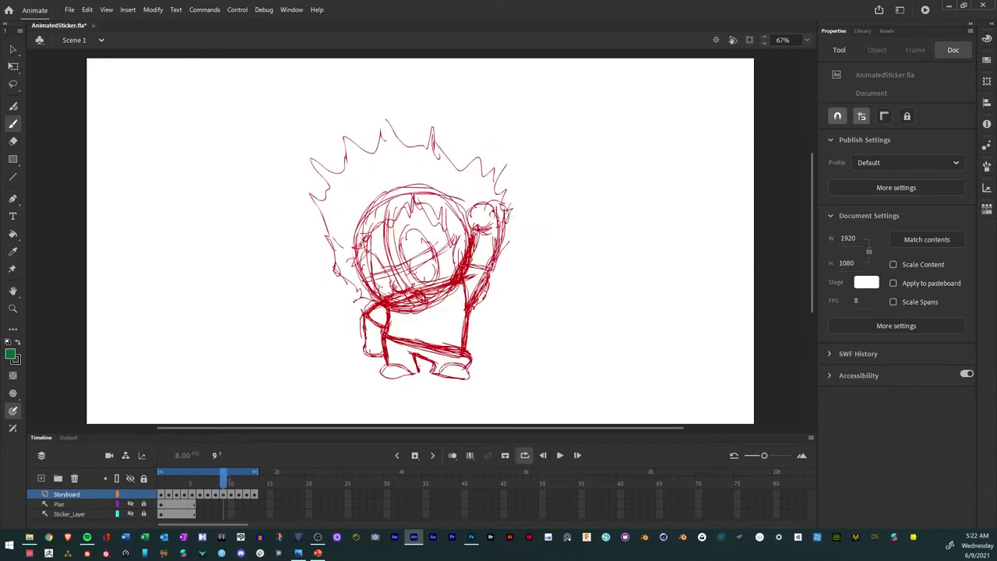
{"action": "key", "text": "period"}
{"action": "key", "text": "comma"}
{"action": "key", "text": "comma"}
{"action": "key", "text": "comma"}
{"action": "key", "text": "comma"}
{"action": "key", "text": "period"}
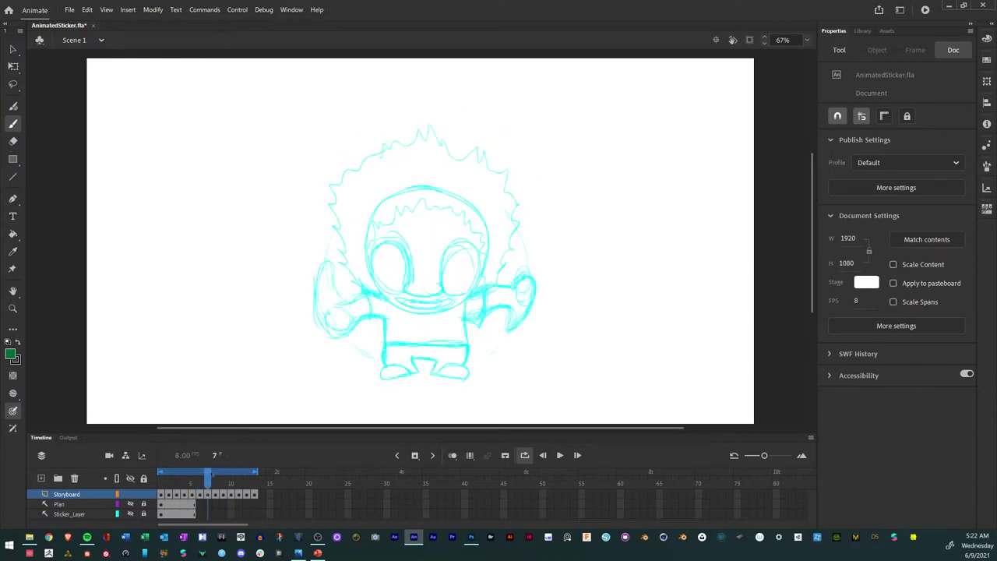
{"action": "key", "text": "period"}
{"action": "key", "text": "period"}
{"action": "key", "text": "period"}
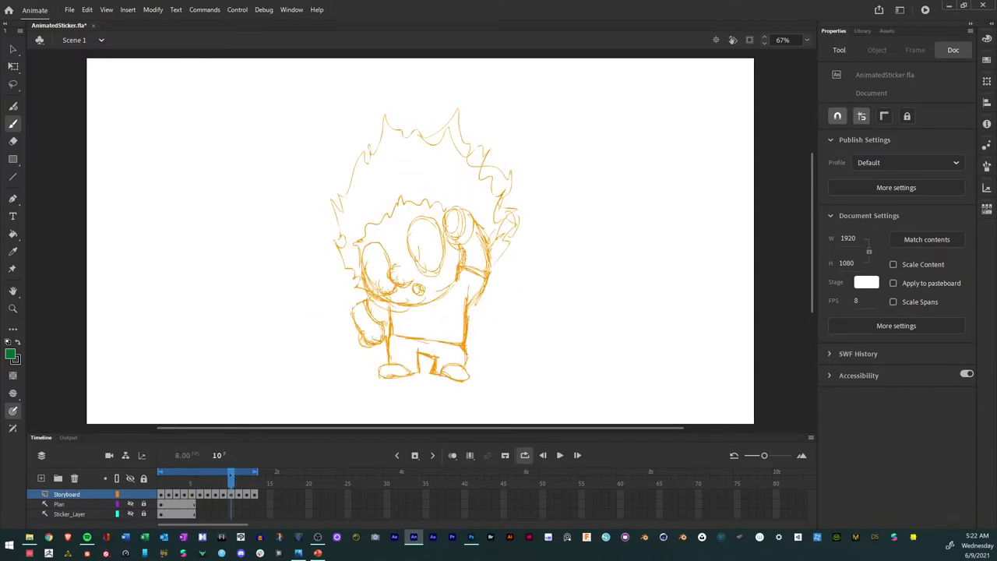
{"action": "key", "text": "period"}
{"action": "key", "text": "period"}
{"action": "key", "text": "period"}
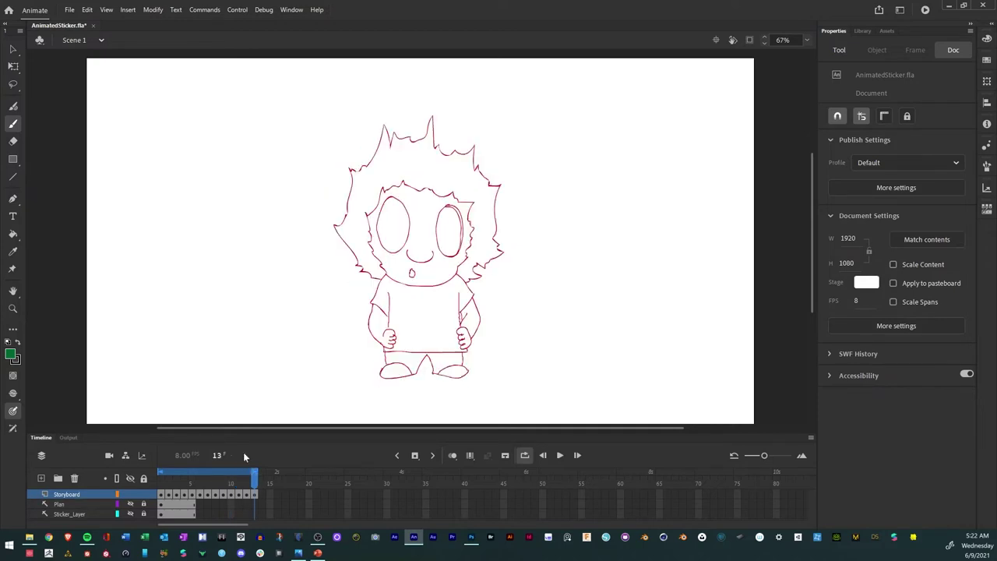
Save AnimatedSticker.fla through File > Save.
{"action": "left_click", "coordinate": [128, 10]}
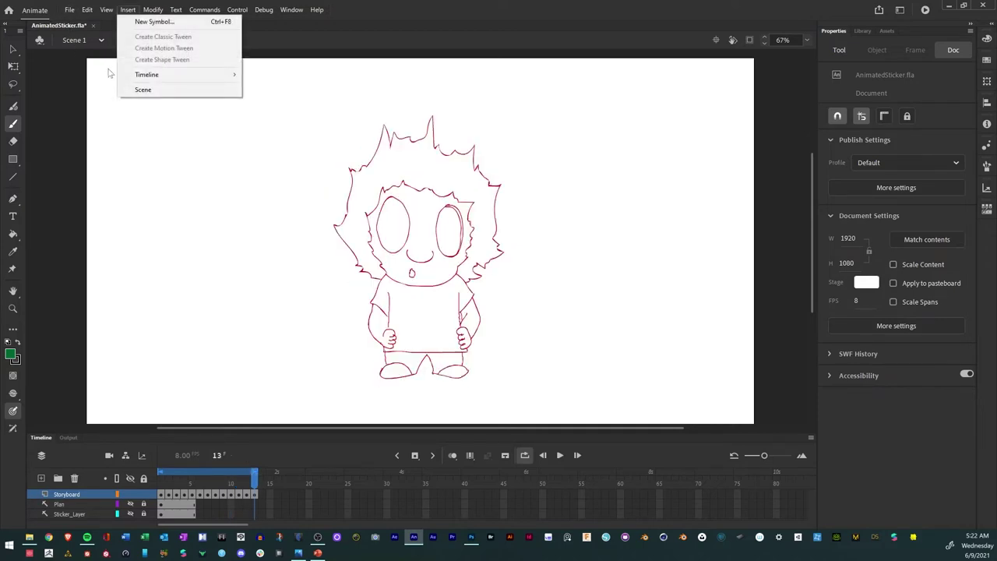
{"action": "left_click", "coordinate": [70, 9]}
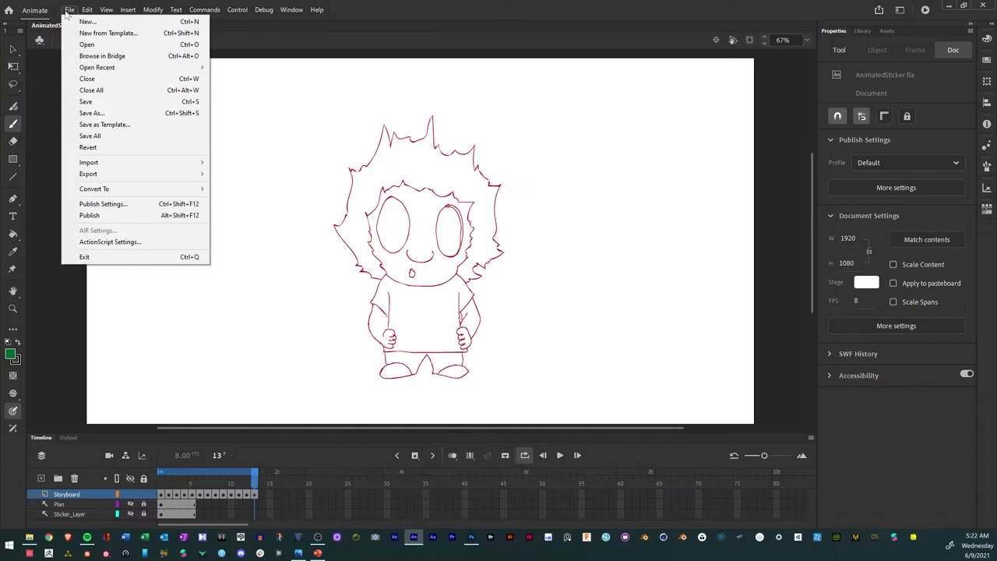
{"action": "left_click", "coordinate": [82, 102]}
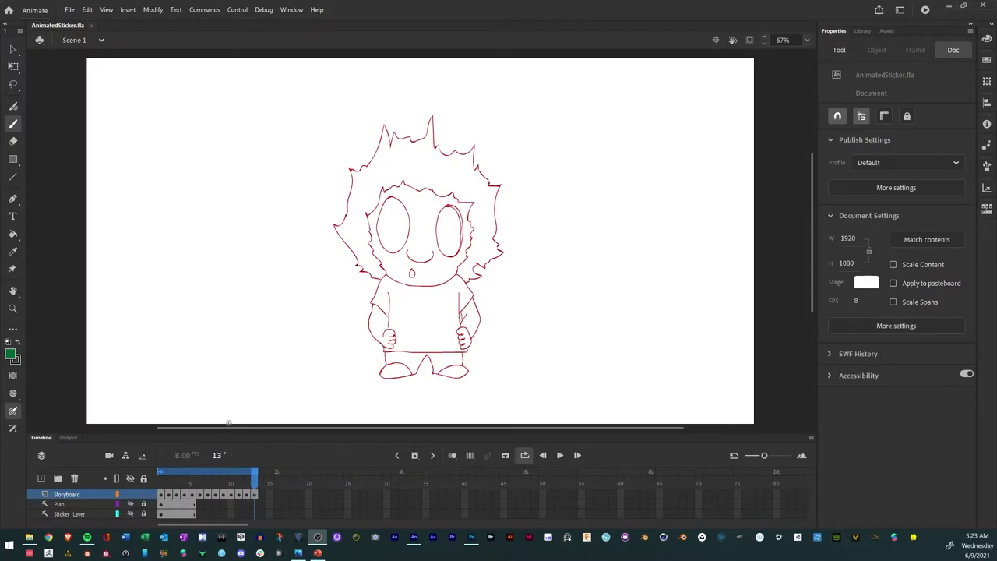
Enlarge the timeline, lock and fade Storyboard, and add a new layer named 'Clean'.
{"action": "left_click_drag", "start_coordinate": [231, 433], "coordinate": [235, 401]}
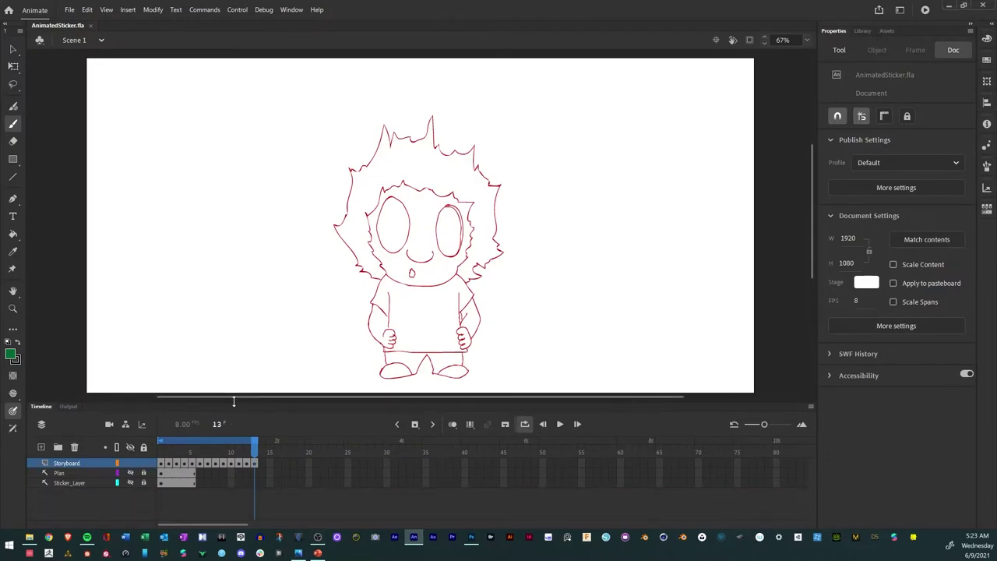
{"action": "left_click", "coordinate": [143, 463]}
{"action": "left_click", "coordinate": [131, 465]}
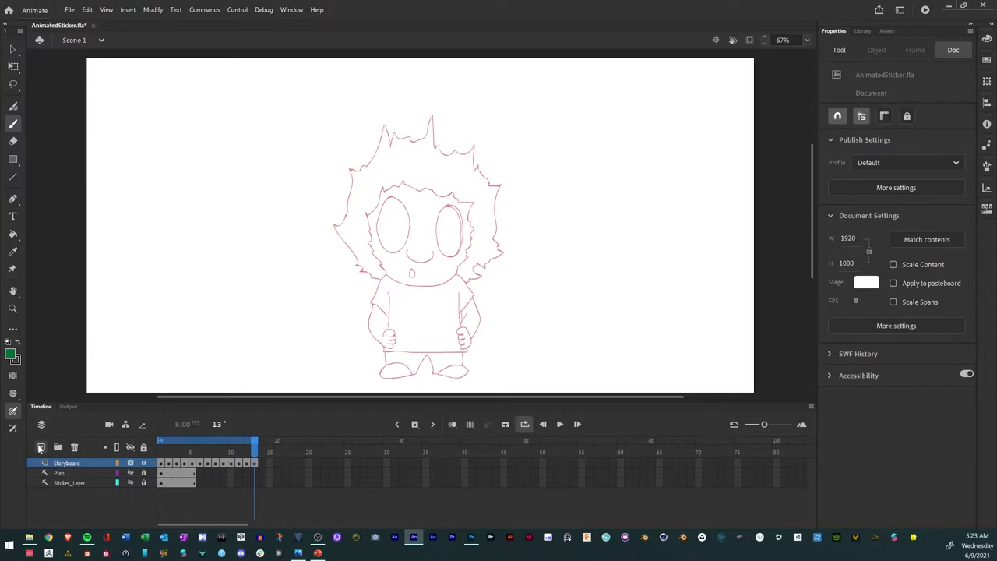
{"action": "left_click", "coordinate": [40, 447]}
{"action": "double_click", "coordinate": [62, 462]}
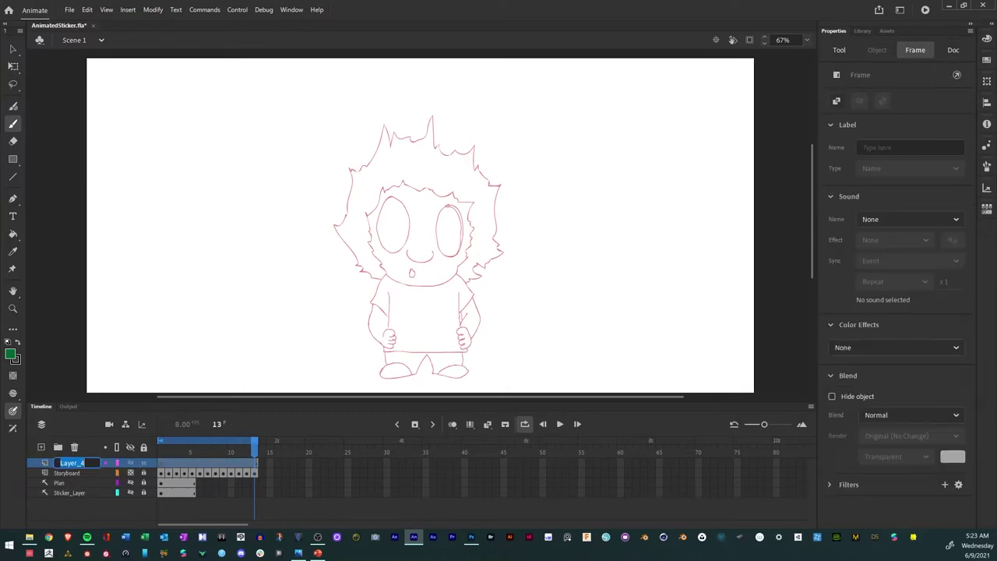
{"action": "type", "text": "Cleanup"}
Return to frame 1 on the Cleanup layer and pick the brush in black.
{"action": "left_click", "coordinate": [168, 462]}
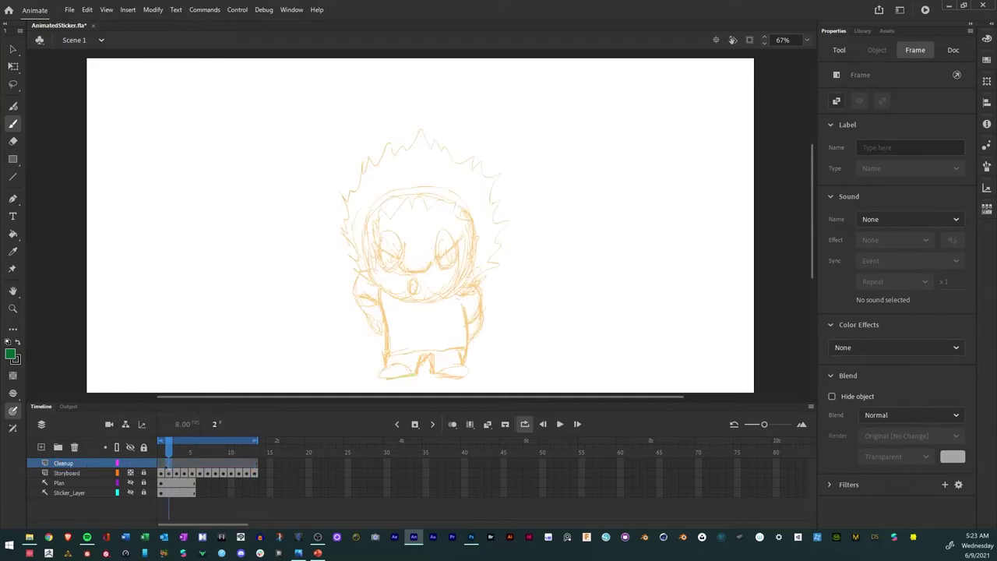
{"action": "left_click_drag", "start_coordinate": [170, 462], "coordinate": [254, 463]}
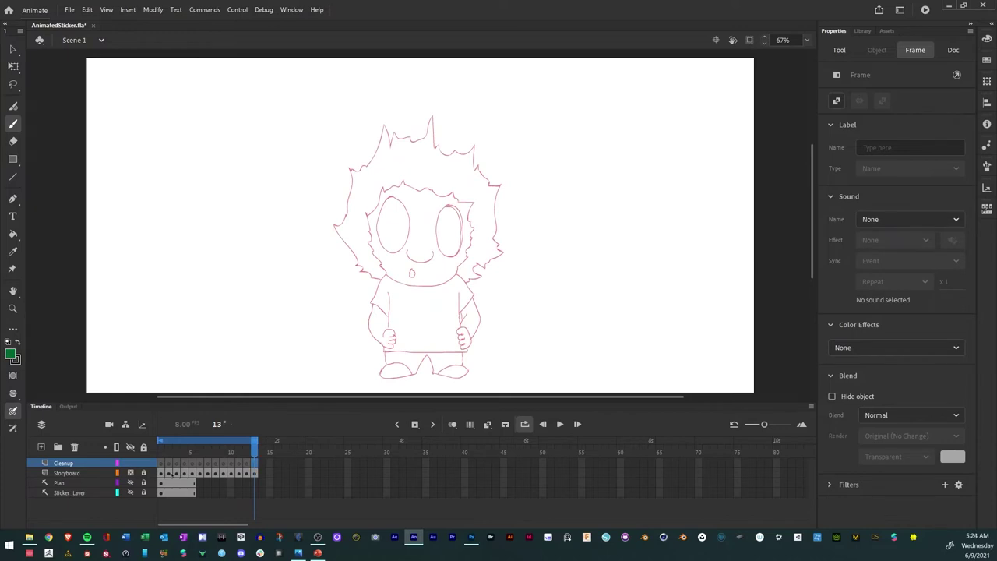
{"action": "left_click", "coordinate": [162, 463]}
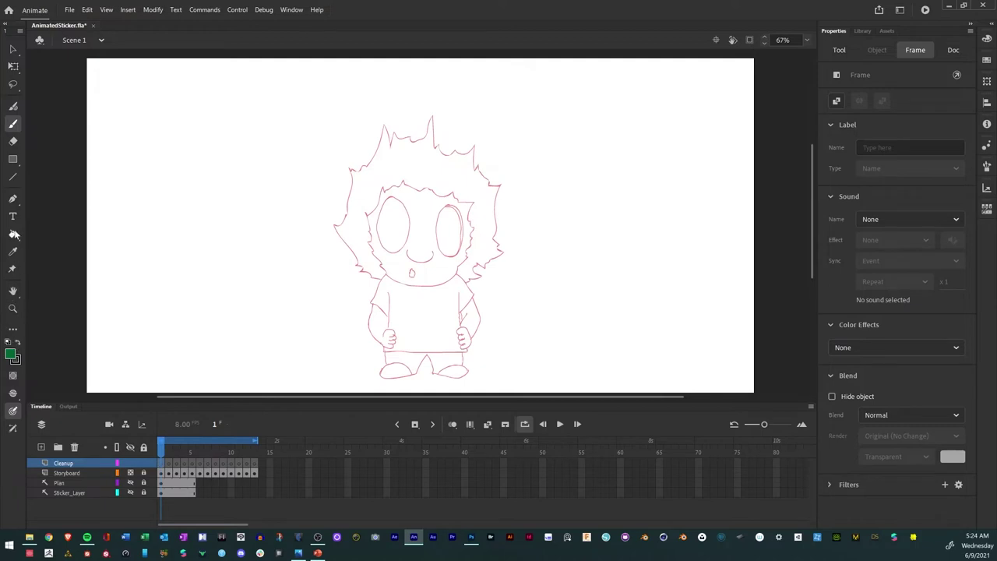
{"action": "left_click", "coordinate": [12, 363]}
{"action": "left_click", "coordinate": [8, 343]}
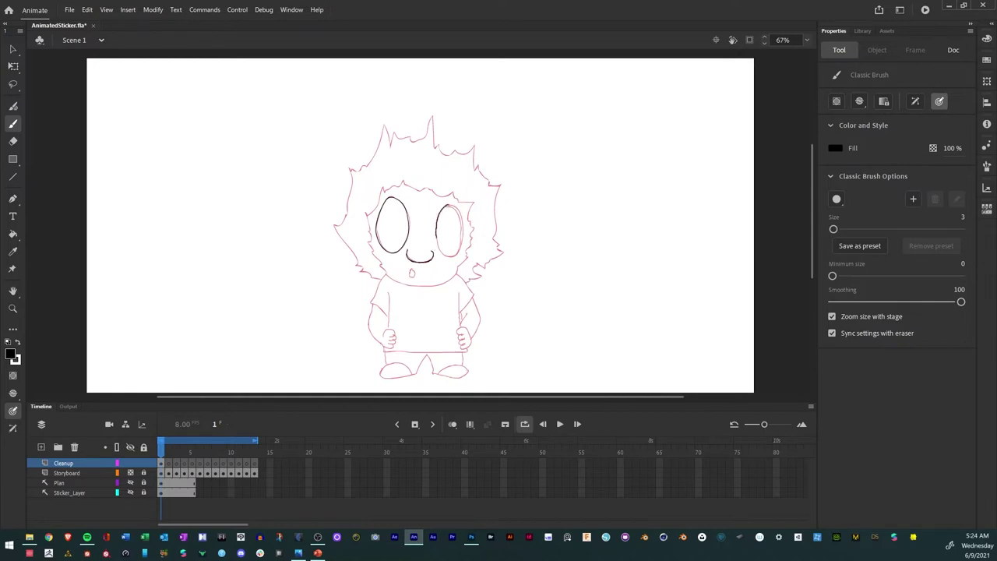
Ink the jaw, side of the face, sleeve edge and shirt bottom in black.
{"action": "left_click_drag", "start_coordinate": [464, 234], "coordinate": [459, 212]}
{"action": "key", "text": "ctrl+z"}
{"action": "key", "text": "ctrl+z"}
{"action": "mouse_move", "coordinate": [387, 276]}
{"action": "left_mouse_down"}
{"action": "mouse_move", "coordinate": [401, 284]}
{"action": "mouse_move", "coordinate": [459, 268]}
{"action": "left_mouse_up"}
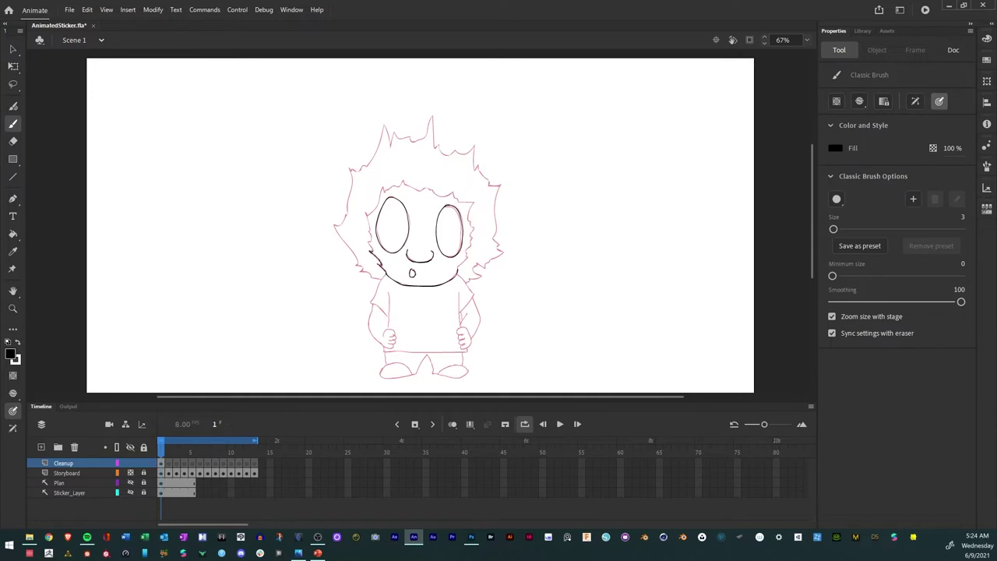
{"action": "mouse_move", "coordinate": [369, 242]}
{"action": "left_mouse_down"}
{"action": "mouse_move", "coordinate": [382, 185]}
{"action": "mouse_move", "coordinate": [453, 195]}
{"action": "mouse_move", "coordinate": [476, 203]}
{"action": "mouse_move", "coordinate": [458, 268]}
{"action": "left_mouse_up"}
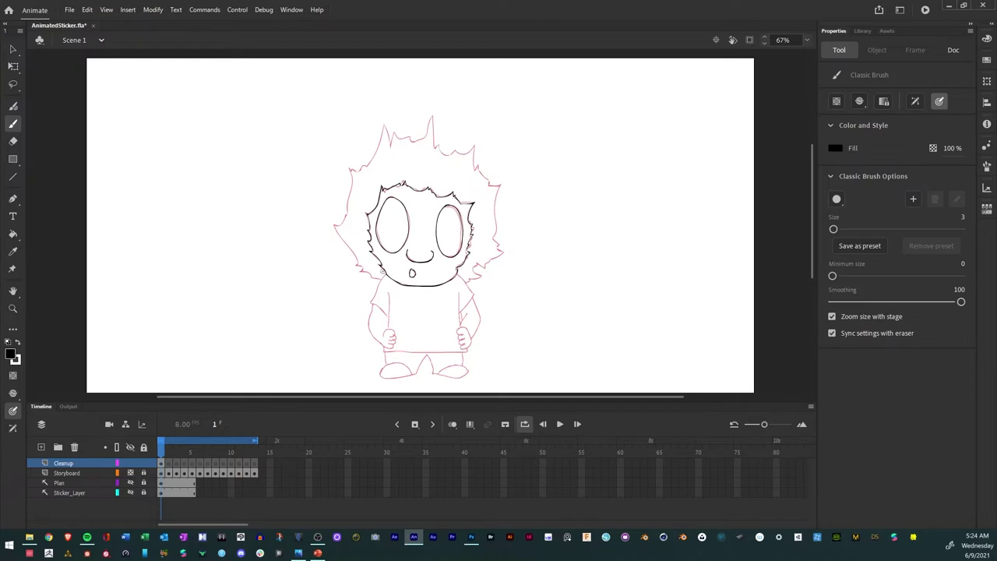
{"action": "mouse_move", "coordinate": [380, 282]}
{"action": "left_mouse_down"}
{"action": "mouse_move", "coordinate": [371, 301]}
{"action": "mouse_move", "coordinate": [389, 315]}
{"action": "mouse_move", "coordinate": [388, 330]}
{"action": "mouse_move", "coordinate": [371, 335]}
{"action": "left_mouse_up"}
{"action": "left_click_drag", "start_coordinate": [405, 351], "coordinate": [467, 349]}
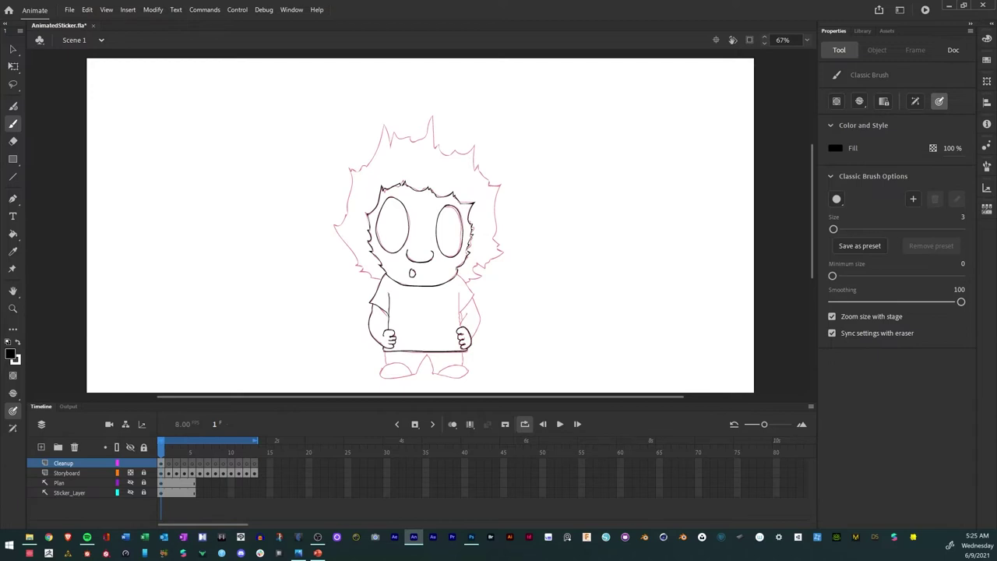
Ink the right arm's inner edge and begin the left leg line below the shorts.
{"action": "left_click_drag", "start_coordinate": [460, 314], "coordinate": [462, 327]}
{"action": "left_click_drag", "start_coordinate": [458, 295], "coordinate": [459, 314]}
{"action": "left_click_drag", "start_coordinate": [465, 306], "coordinate": [463, 321]}
{"action": "left_click_drag", "start_coordinate": [385, 353], "coordinate": [383, 370]}
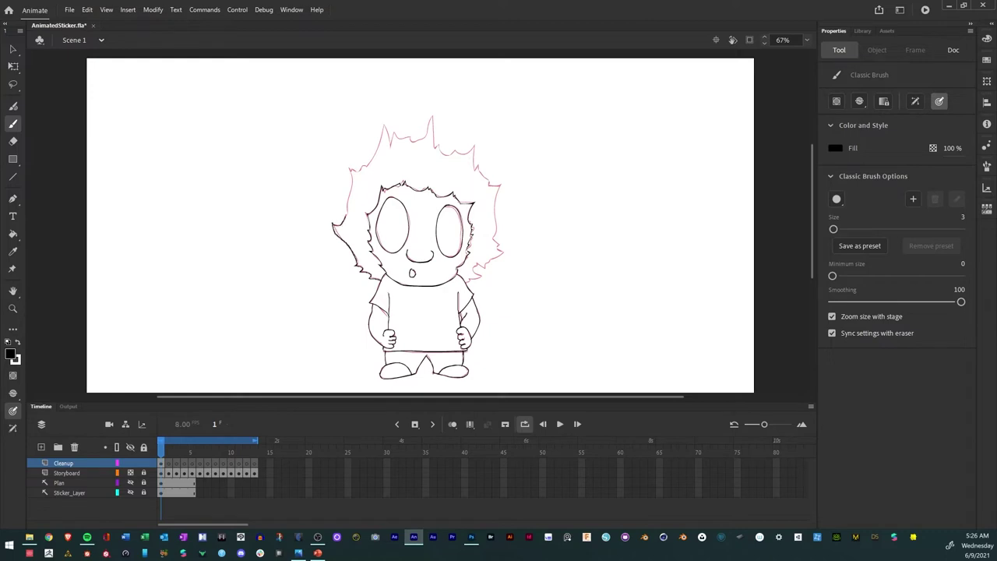
Trace the left and top hair spikes in black, then raise brush size to 5.
{"action": "left_click_drag", "start_coordinate": [349, 201], "coordinate": [347, 214]}
{"action": "mouse_move", "coordinate": [369, 165]}
{"action": "left_mouse_down"}
{"action": "mouse_move", "coordinate": [385, 125]}
{"action": "mouse_move", "coordinate": [392, 144]}
{"action": "mouse_move", "coordinate": [431, 117]}
{"action": "mouse_move", "coordinate": [441, 153]}
{"action": "mouse_move", "coordinate": [474, 147]}
{"action": "mouse_move", "coordinate": [496, 205]}
{"action": "mouse_move", "coordinate": [495, 258]}
{"action": "left_mouse_up"}
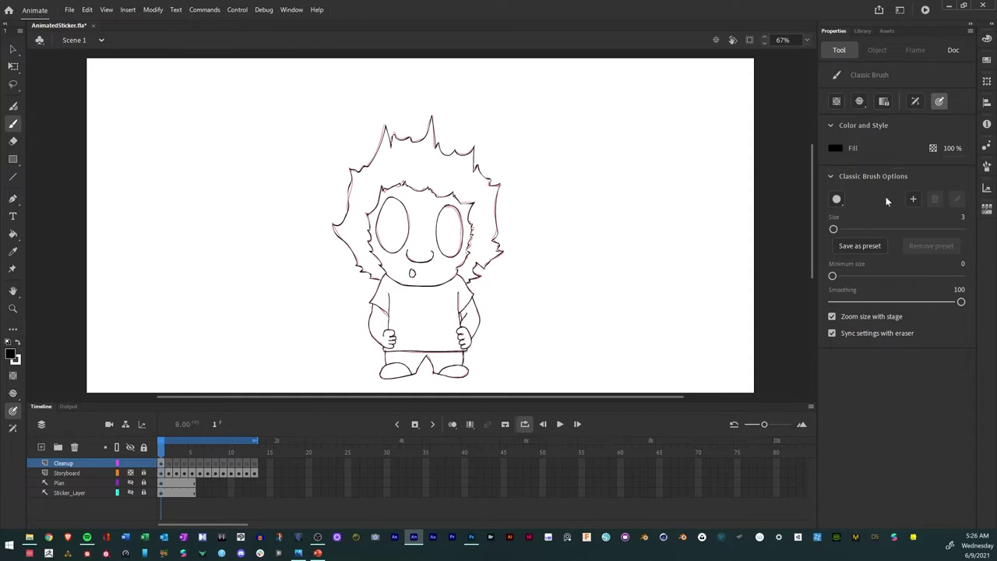
{"action": "left_click_drag", "start_coordinate": [834, 231], "coordinate": [837, 233]}
Thicken the left eye outline, undo the right-eye stroke, and move to frame 2.
{"action": "mouse_move", "coordinate": [381, 247]}
{"action": "left_mouse_down"}
{"action": "mouse_move", "coordinate": [391, 254]}
{"action": "mouse_move", "coordinate": [410, 225]}
{"action": "mouse_move", "coordinate": [395, 196]}
{"action": "left_mouse_up"}
{"action": "left_click_drag", "start_coordinate": [459, 253], "coordinate": [464, 223]}
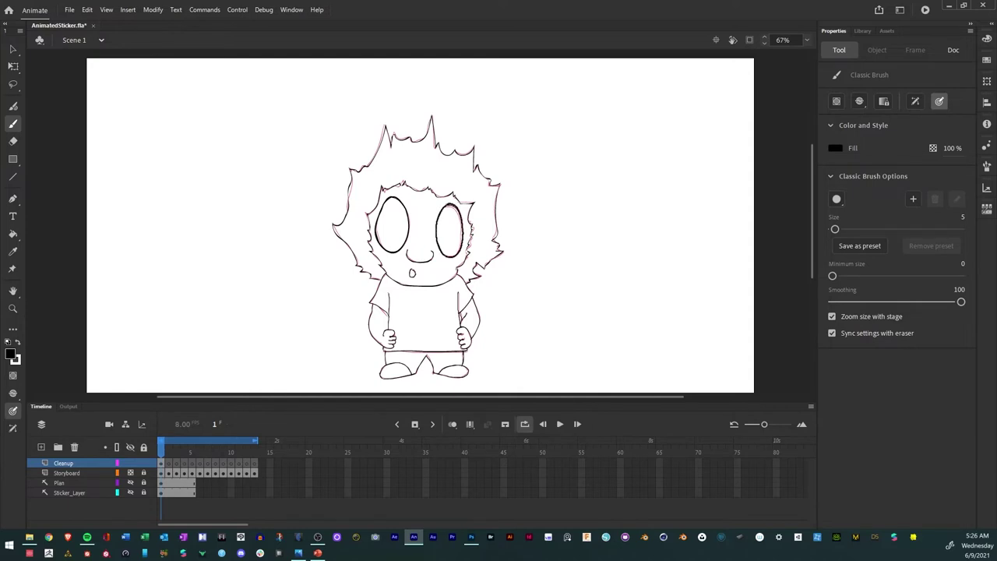
{"action": "key", "text": "ctrl+z"}
{"action": "key", "text": "period"}
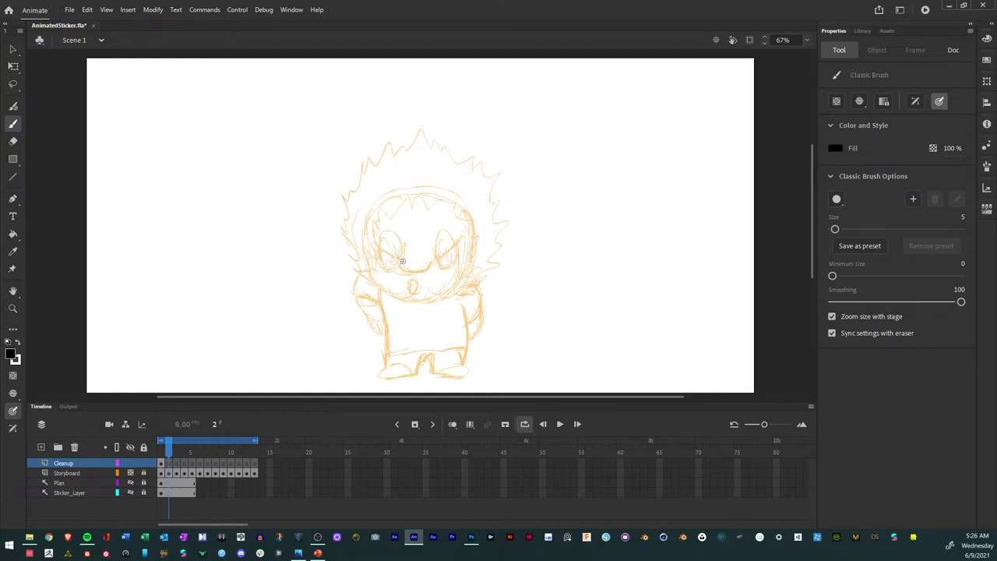
Ink frame 2's smile, small O mouth and eye outline, undoing a misplaced eye stroke.
{"action": "left_click_drag", "start_coordinate": [400, 263], "coordinate": [411, 268]}
{"action": "left_click_drag", "start_coordinate": [415, 293], "coordinate": [414, 279]}
{"action": "mouse_move", "coordinate": [378, 244]}
{"action": "left_mouse_down"}
{"action": "mouse_move", "coordinate": [383, 232]}
{"action": "mouse_move", "coordinate": [378, 261]}
{"action": "mouse_move", "coordinate": [380, 237]}
{"action": "mouse_move", "coordinate": [393, 228]}
{"action": "mouse_move", "coordinate": [402, 241]}
{"action": "left_mouse_up"}
{"action": "key", "text": "ctrl+z"}
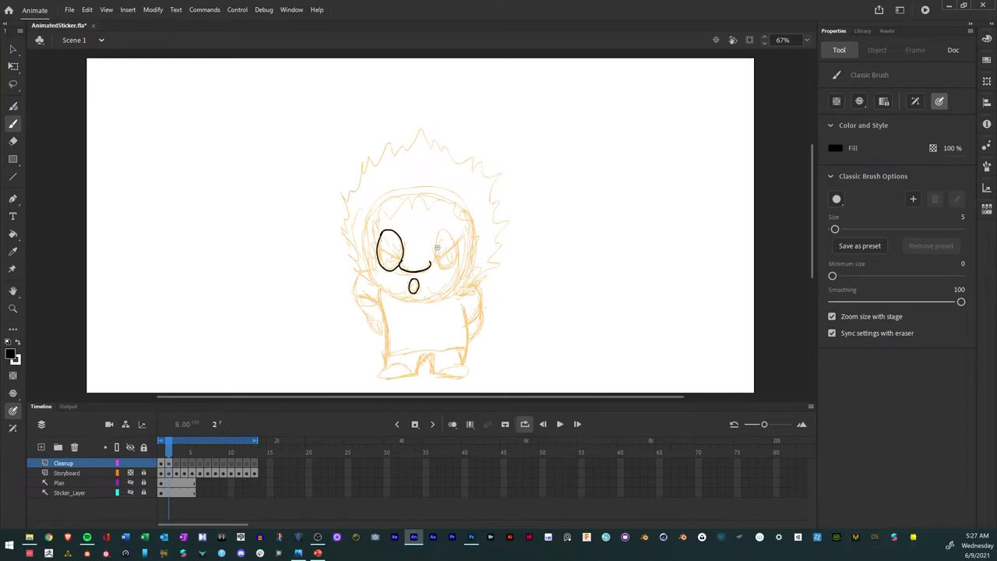
{"action": "mouse_move", "coordinate": [439, 235]}
{"action": "left_mouse_down"}
{"action": "mouse_move", "coordinate": [437, 265]}
{"action": "mouse_move", "coordinate": [452, 268]}
{"action": "mouse_move", "coordinate": [459, 240]}
{"action": "left_mouse_up"}
Trace frame 2's face outline down to the chin and the top of the raised hand.
{"action": "mouse_move", "coordinate": [370, 272]}
{"action": "left_mouse_down"}
{"action": "mouse_move", "coordinate": [419, 300]}
{"action": "mouse_move", "coordinate": [439, 298]}
{"action": "mouse_move", "coordinate": [416, 290]}
{"action": "mouse_move", "coordinate": [459, 289]}
{"action": "left_mouse_up"}
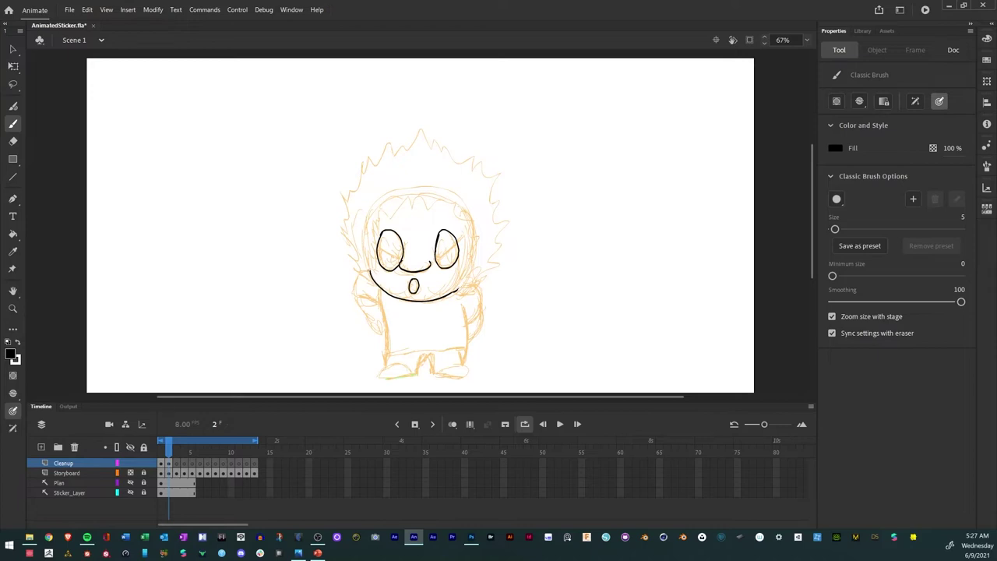
{"action": "mouse_move", "coordinate": [370, 271]}
{"action": "left_mouse_down"}
{"action": "mouse_move", "coordinate": [377, 219]}
{"action": "mouse_move", "coordinate": [422, 198]}
{"action": "mouse_move", "coordinate": [451, 208]}
{"action": "mouse_move", "coordinate": [471, 232]}
{"action": "mouse_move", "coordinate": [459, 288]}
{"action": "left_mouse_up"}
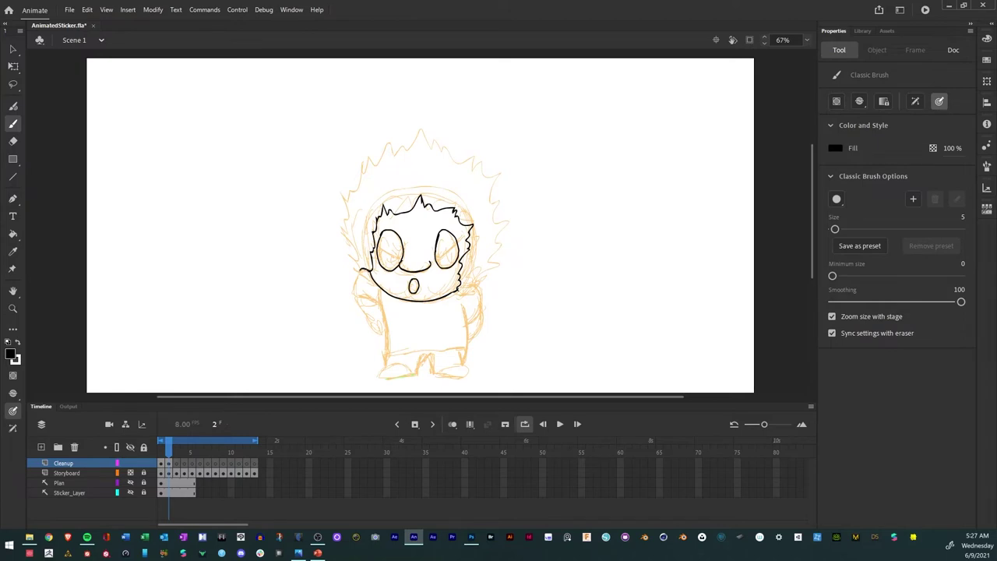
{"action": "mouse_move", "coordinate": [360, 270]}
{"action": "left_mouse_down"}
{"action": "mouse_move", "coordinate": [353, 288]}
{"action": "mouse_move", "coordinate": [377, 302]}
{"action": "mouse_move", "coordinate": [357, 304]}
{"action": "mouse_move", "coordinate": [379, 335]}
{"action": "mouse_move", "coordinate": [380, 290]}
{"action": "mouse_move", "coordinate": [385, 357]}
{"action": "left_mouse_up"}
{"action": "mouse_move", "coordinate": [359, 265]}
{"action": "left_mouse_down"}
{"action": "mouse_move", "coordinate": [367, 271]}
{"action": "mouse_move", "coordinate": [344, 234]}
{"action": "mouse_move", "coordinate": [347, 200]}
{"action": "mouse_move", "coordinate": [370, 159]}
{"action": "mouse_move", "coordinate": [393, 153]}
{"action": "left_mouse_up"}
Ink frame 2's spiky hair, right arm's inner edge, shirt hem and left foot.
{"action": "mouse_move", "coordinate": [408, 147]}
{"action": "left_mouse_down"}
{"action": "mouse_move", "coordinate": [487, 158]}
{"action": "mouse_move", "coordinate": [494, 245]}
{"action": "mouse_move", "coordinate": [475, 287]}
{"action": "mouse_move", "coordinate": [456, 296]}
{"action": "mouse_move", "coordinate": [474, 287]}
{"action": "left_mouse_up"}
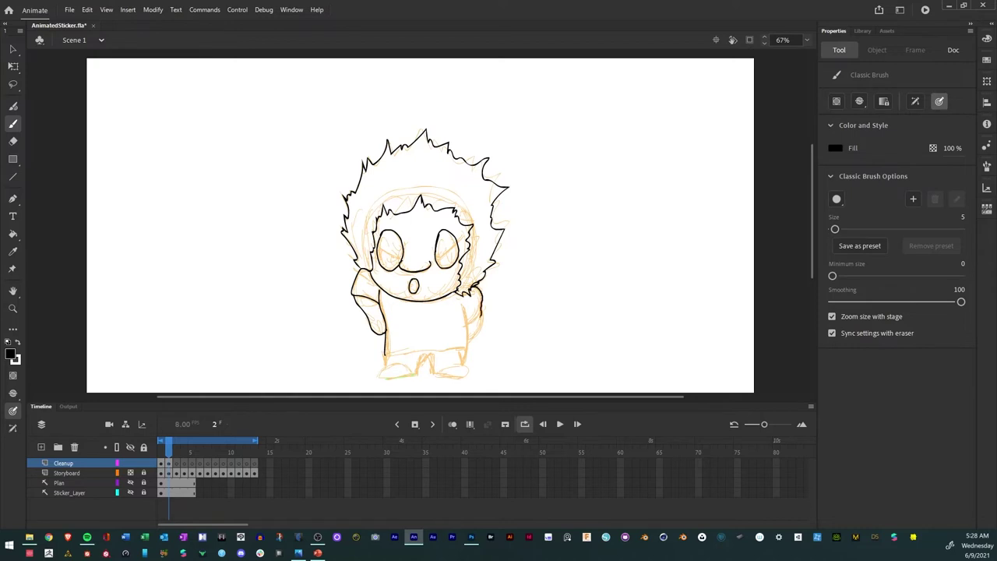
{"action": "left_click_drag", "start_coordinate": [464, 305], "coordinate": [466, 365]}
{"action": "left_click_drag", "start_coordinate": [384, 355], "coordinate": [466, 347]}
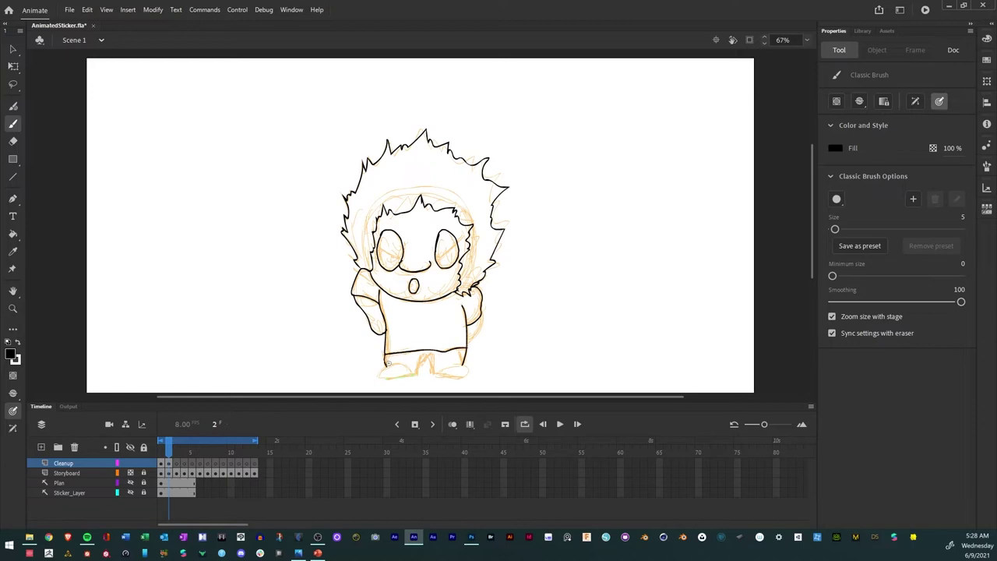
{"action": "mouse_move", "coordinate": [379, 375]}
{"action": "left_mouse_down"}
{"action": "mouse_move", "coordinate": [405, 365]}
{"action": "mouse_move", "coordinate": [402, 378]}
{"action": "mouse_move", "coordinate": [410, 376]}
{"action": "left_mouse_up"}
Retry frame 2's right foot, ink its right body side, then start frame 3's outstretched arm.
{"action": "left_click_drag", "start_coordinate": [433, 373], "coordinate": [470, 371]}
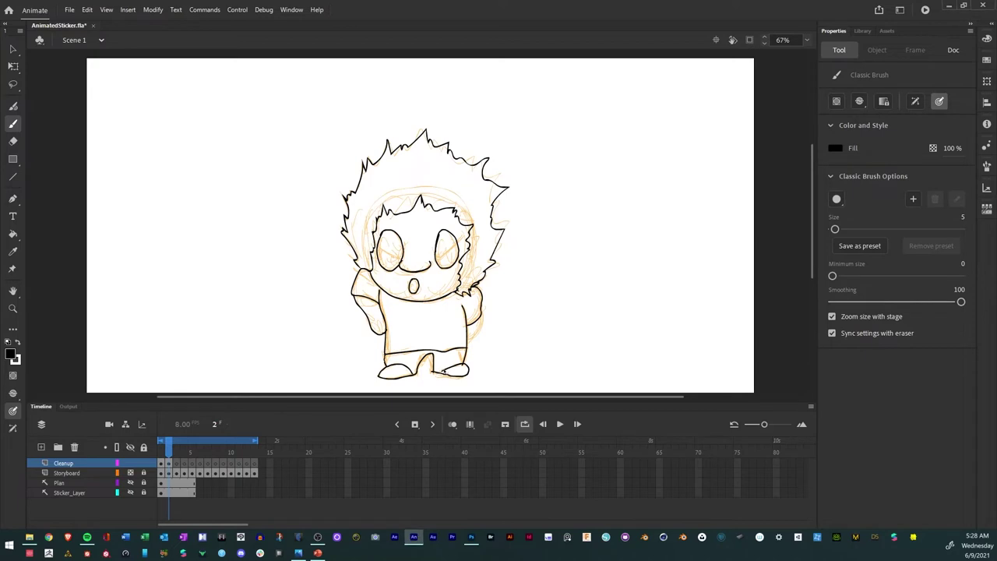
{"action": "key", "text": "ctrl+z"}
{"action": "mouse_move", "coordinate": [435, 372]}
{"action": "left_mouse_down"}
{"action": "mouse_move", "coordinate": [468, 372]}
{"action": "mouse_move", "coordinate": [458, 375]}
{"action": "left_mouse_up"}
{"action": "key", "text": "ctrl+z"}
{"action": "left_click_drag", "start_coordinate": [471, 341], "coordinate": [483, 312]}
{"action": "key", "text": "period"}
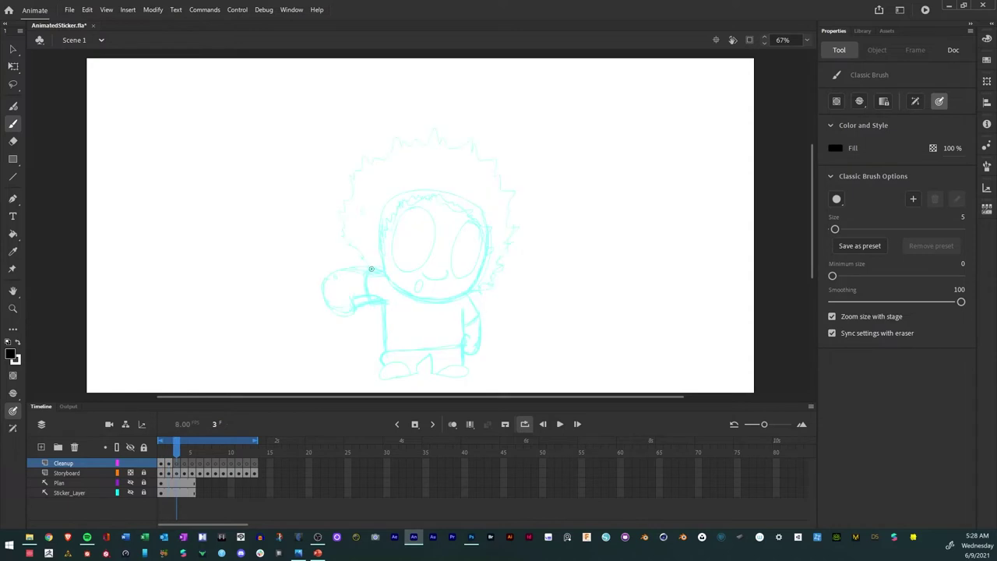
{"action": "mouse_move", "coordinate": [372, 302]}
{"action": "left_mouse_down"}
{"action": "mouse_move", "coordinate": [371, 267]}
{"action": "mouse_move", "coordinate": [387, 271]}
{"action": "mouse_move", "coordinate": [340, 270]}
{"action": "mouse_move", "coordinate": [324, 296]}
{"action": "mouse_move", "coordinate": [341, 316]}
{"action": "mouse_move", "coordinate": [370, 292]}
{"action": "mouse_move", "coordinate": [387, 304]}
{"action": "mouse_move", "coordinate": [385, 352]}
{"action": "left_mouse_up"}
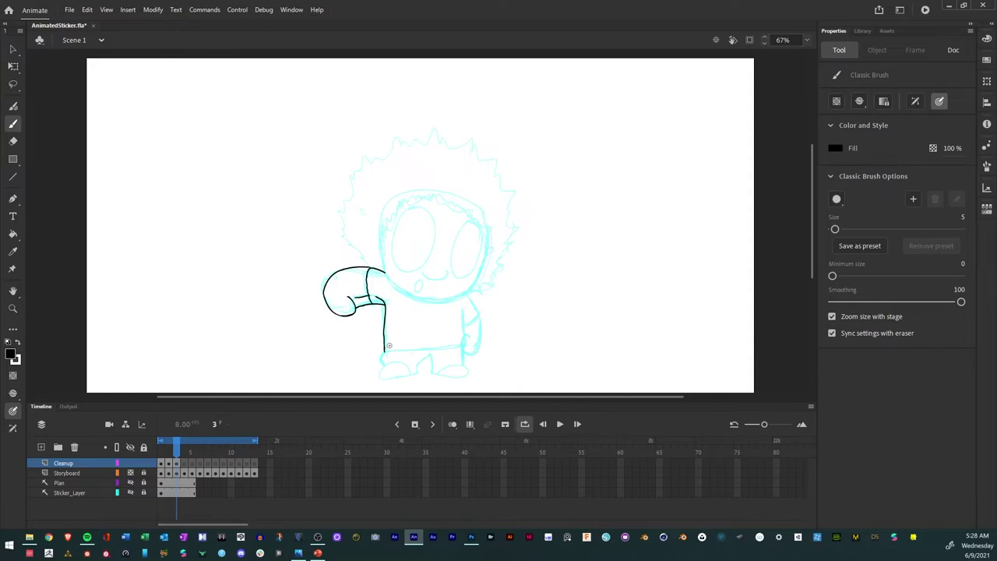
Ink frame 3's right arm curve, shirt hem, left leg, left foot and right leg-to-foot join.
{"action": "mouse_move", "coordinate": [461, 324]}
{"action": "left_mouse_down"}
{"action": "mouse_move", "coordinate": [480, 310]}
{"action": "mouse_move", "coordinate": [463, 313]}
{"action": "mouse_move", "coordinate": [468, 338]}
{"action": "mouse_move", "coordinate": [481, 343]}
{"action": "mouse_move", "coordinate": [482, 313]}
{"action": "left_mouse_up"}
{"action": "left_click_drag", "start_coordinate": [384, 352], "coordinate": [450, 347]}
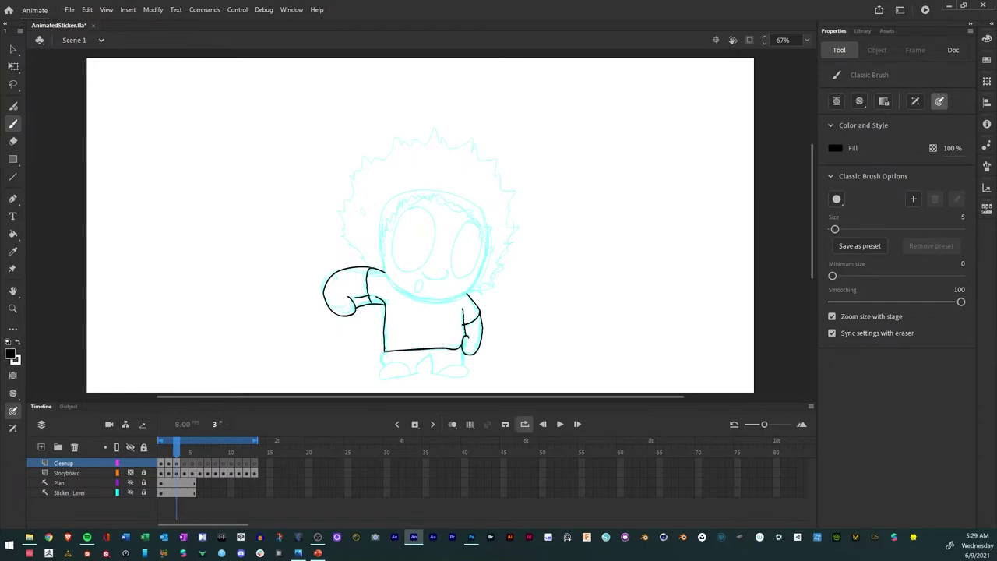
{"action": "left_click_drag", "start_coordinate": [382, 355], "coordinate": [379, 372]}
{"action": "mouse_move", "coordinate": [380, 373]}
{"action": "left_mouse_down"}
{"action": "mouse_move", "coordinate": [417, 376]}
{"action": "mouse_move", "coordinate": [422, 357]}
{"action": "mouse_move", "coordinate": [458, 378]}
{"action": "left_mouse_up"}
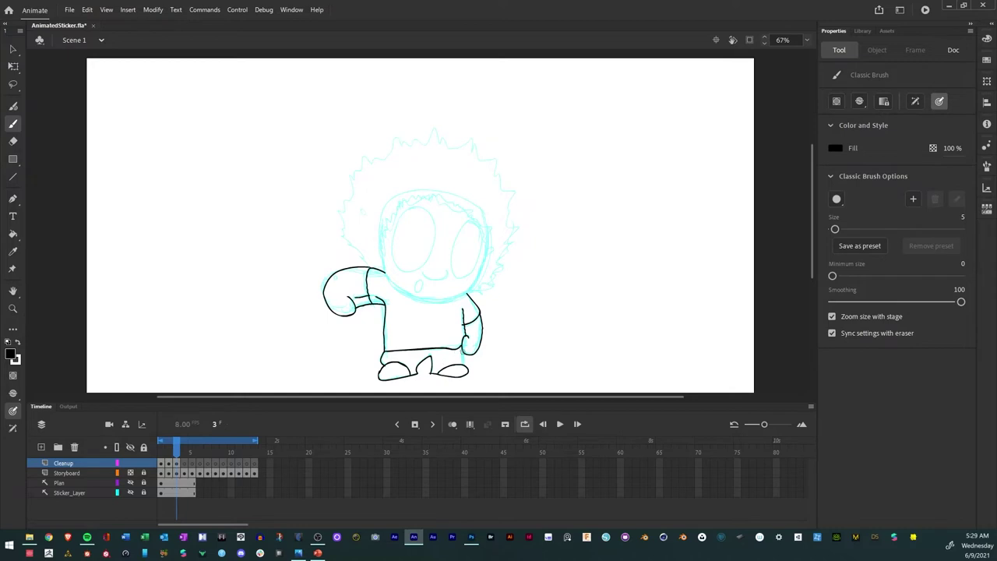
{"action": "left_click_drag", "start_coordinate": [467, 364], "coordinate": [466, 368]}
Ink frame 3's mouth, smile, chin line and both eye outlines.
{"action": "left_click_drag", "start_coordinate": [421, 290], "coordinate": [448, 273]}
{"action": "mouse_move", "coordinate": [394, 288]}
{"action": "left_mouse_down"}
{"action": "mouse_move", "coordinate": [418, 301]}
{"action": "mouse_move", "coordinate": [459, 298]}
{"action": "mouse_move", "coordinate": [486, 244]}
{"action": "left_mouse_up"}
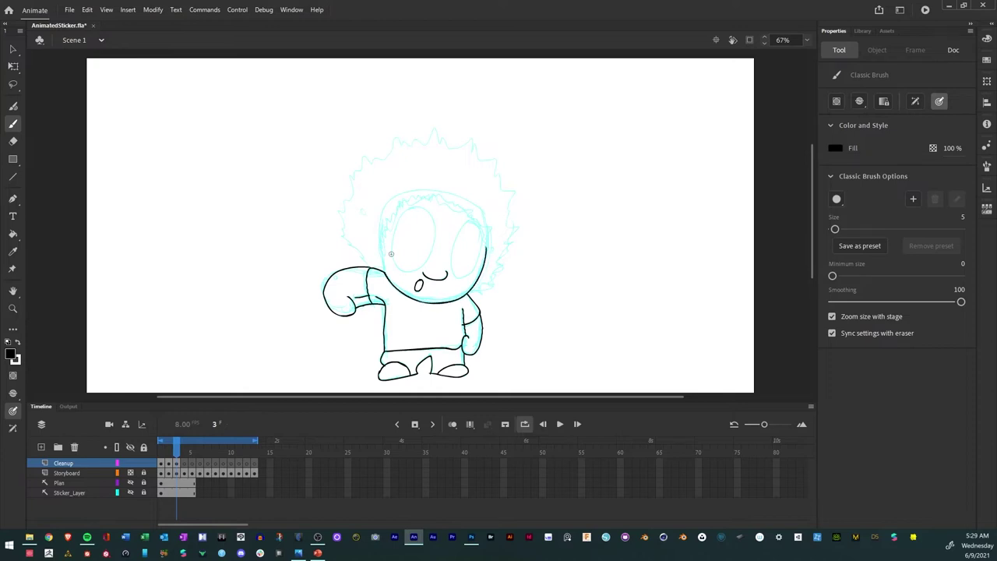
{"action": "mouse_move", "coordinate": [406, 208]}
{"action": "left_mouse_down"}
{"action": "mouse_move", "coordinate": [391, 255]}
{"action": "mouse_move", "coordinate": [399, 270]}
{"action": "mouse_move", "coordinate": [417, 271]}
{"action": "mouse_move", "coordinate": [436, 230]}
{"action": "mouse_move", "coordinate": [429, 213]}
{"action": "mouse_move", "coordinate": [411, 206]}
{"action": "left_mouse_up"}
{"action": "mouse_move", "coordinate": [469, 222]}
{"action": "left_mouse_down"}
{"action": "mouse_move", "coordinate": [453, 276]}
{"action": "mouse_move", "coordinate": [471, 276]}
{"action": "mouse_move", "coordinate": [483, 248]}
{"action": "mouse_move", "coordinate": [466, 223]}
{"action": "left_mouse_up"}
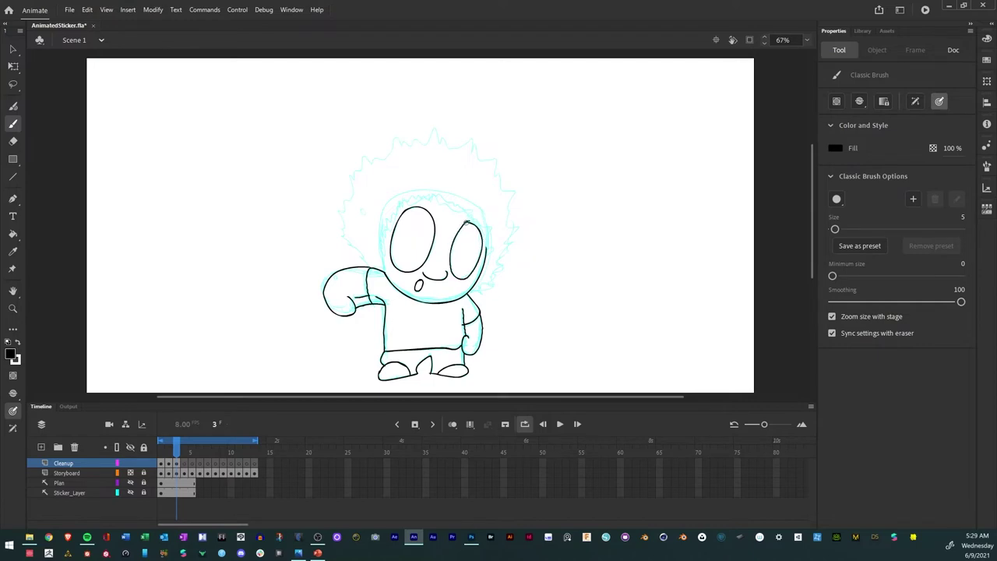
Trace frame 3's spiky hair and left face edge, then step to frame 4.
{"action": "mouse_move", "coordinate": [364, 266]}
{"action": "left_mouse_down"}
{"action": "mouse_move", "coordinate": [343, 241]}
{"action": "mouse_move", "coordinate": [341, 204]}
{"action": "mouse_move", "coordinate": [355, 197]}
{"action": "mouse_move", "coordinate": [357, 154]}
{"action": "mouse_move", "coordinate": [369, 160]}
{"action": "mouse_move", "coordinate": [401, 131]}
{"action": "mouse_move", "coordinate": [403, 144]}
{"action": "mouse_move", "coordinate": [420, 143]}
{"action": "mouse_move", "coordinate": [450, 125]}
{"action": "mouse_move", "coordinate": [454, 138]}
{"action": "mouse_move", "coordinate": [493, 145]}
{"action": "mouse_move", "coordinate": [499, 179]}
{"action": "mouse_move", "coordinate": [521, 185]}
{"action": "mouse_move", "coordinate": [510, 209]}
{"action": "mouse_move", "coordinate": [521, 232]}
{"action": "mouse_move", "coordinate": [477, 295]}
{"action": "left_mouse_up"}
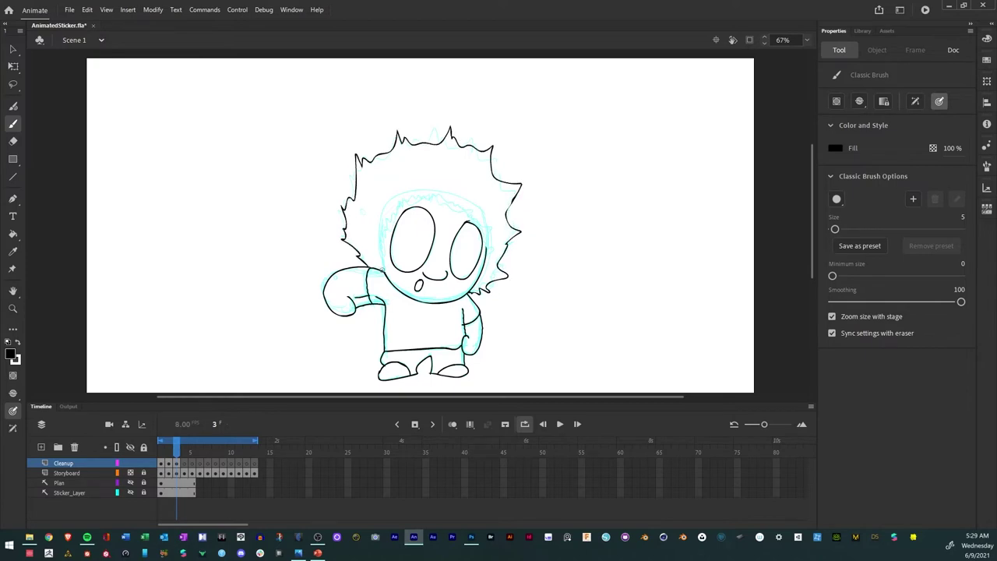
{"action": "mouse_move", "coordinate": [384, 273]}
{"action": "left_mouse_down"}
{"action": "mouse_move", "coordinate": [385, 232]}
{"action": "mouse_move", "coordinate": [411, 201]}
{"action": "mouse_move", "coordinate": [472, 210]}
{"action": "mouse_move", "coordinate": [489, 225]}
{"action": "mouse_move", "coordinate": [491, 250]}
{"action": "left_mouse_up"}
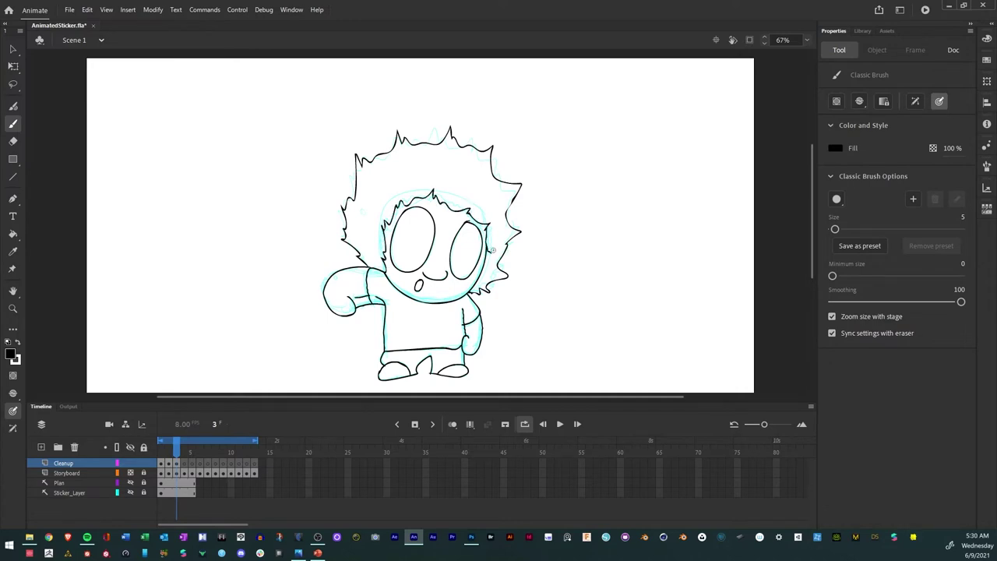
{"action": "key", "text": "period"}
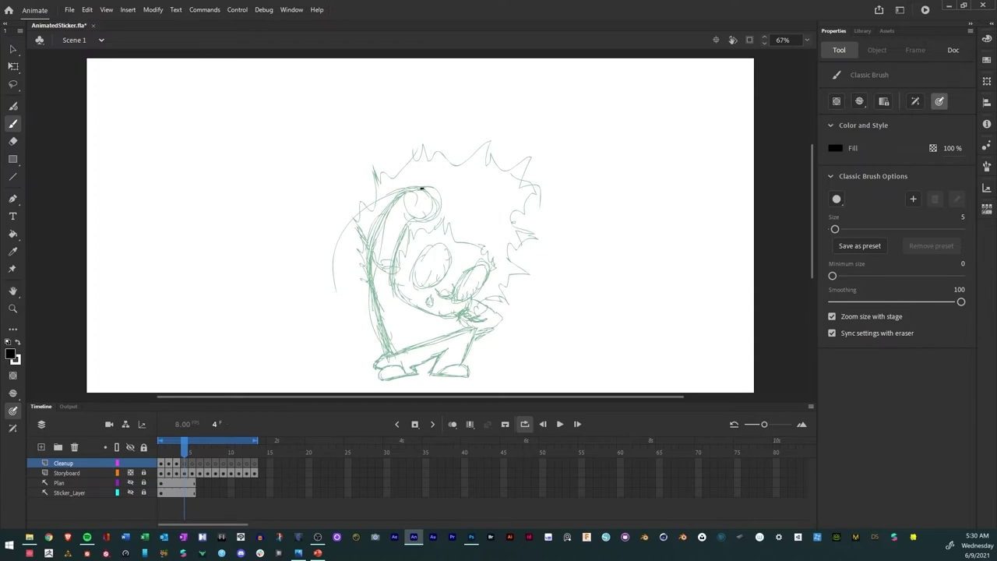
Outline frame 4's raised arm along its top curve and left side.
{"action": "mouse_move", "coordinate": [422, 189]}
{"action": "left_mouse_down"}
{"action": "mouse_move", "coordinate": [442, 216]}
{"action": "mouse_move", "coordinate": [411, 215]}
{"action": "mouse_move", "coordinate": [396, 262]}
{"action": "mouse_move", "coordinate": [378, 259]}
{"action": "mouse_move", "coordinate": [396, 267]}
{"action": "mouse_move", "coordinate": [397, 298]}
{"action": "left_mouse_up"}
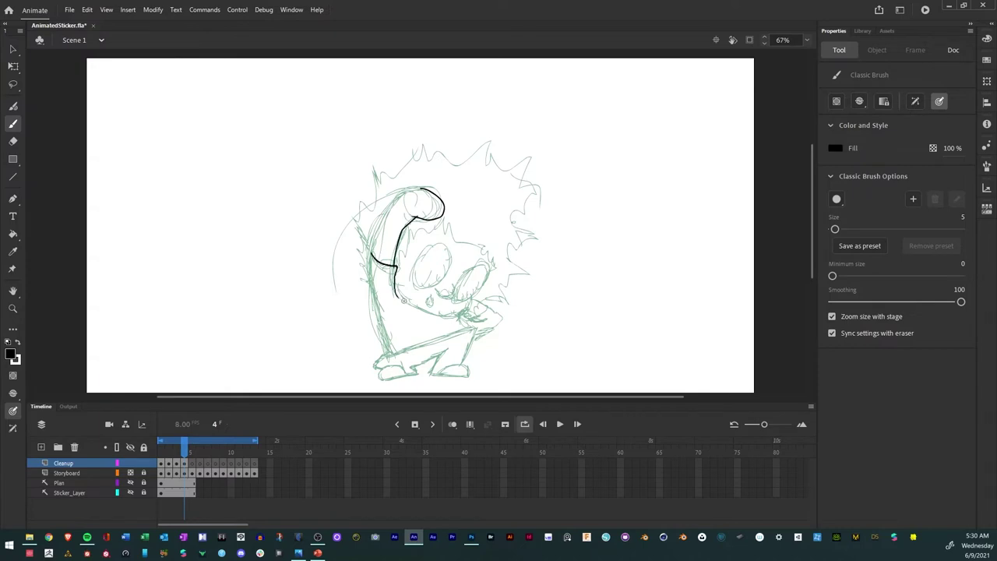
{"action": "mouse_move", "coordinate": [368, 251]}
{"action": "left_mouse_down"}
{"action": "mouse_move", "coordinate": [384, 307]}
{"action": "mouse_move", "coordinate": [390, 357]}
{"action": "left_mouse_up"}
{"action": "mouse_move", "coordinate": [372, 239]}
{"action": "left_mouse_down"}
{"action": "mouse_move", "coordinate": [408, 187]}
{"action": "mouse_move", "coordinate": [429, 192]}
{"action": "left_mouse_up"}
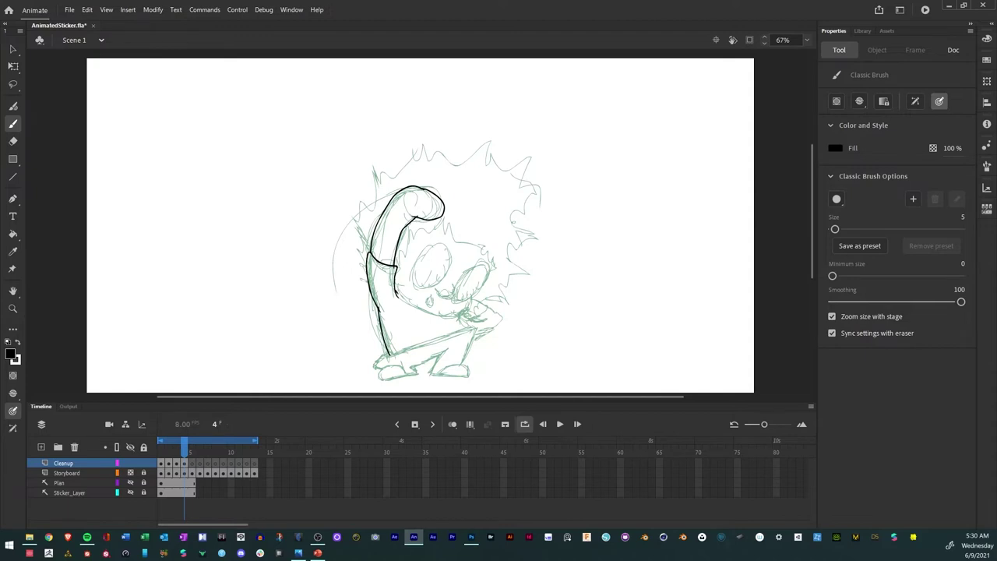
Ink frame 4's arm across the body, lower body, right foot bottom and a small chest mark.
{"action": "mouse_move", "coordinate": [408, 302]}
{"action": "left_mouse_down"}
{"action": "mouse_move", "coordinate": [459, 315]}
{"action": "mouse_move", "coordinate": [473, 300]}
{"action": "mouse_move", "coordinate": [460, 323]}
{"action": "mouse_move", "coordinate": [482, 317]}
{"action": "mouse_move", "coordinate": [482, 302]}
{"action": "mouse_move", "coordinate": [486, 321]}
{"action": "mouse_move", "coordinate": [501, 321]}
{"action": "mouse_move", "coordinate": [472, 340]}
{"action": "left_mouse_up"}
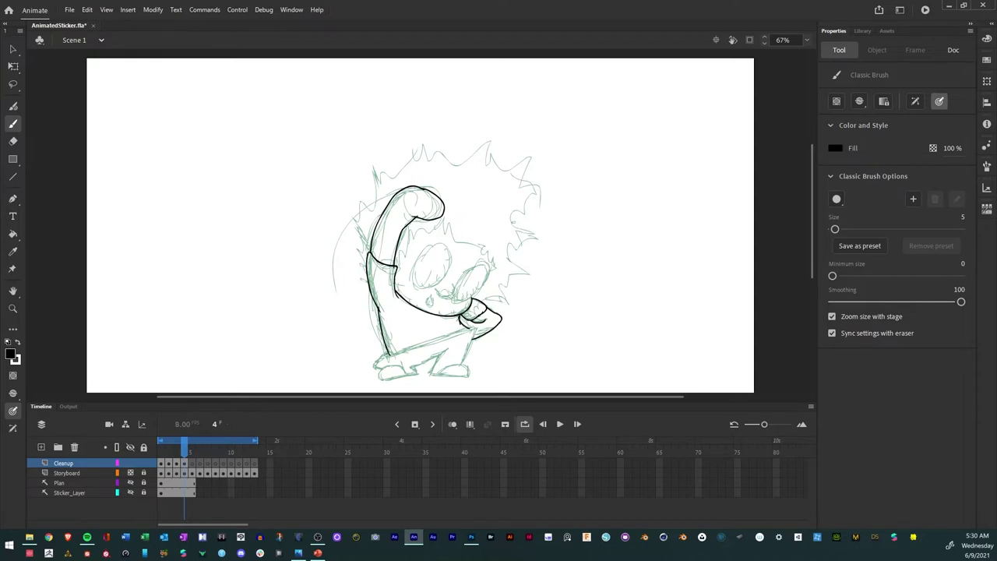
{"action": "mouse_move", "coordinate": [387, 354]}
{"action": "left_mouse_down"}
{"action": "mouse_move", "coordinate": [462, 331]}
{"action": "mouse_move", "coordinate": [468, 360]}
{"action": "left_mouse_up"}
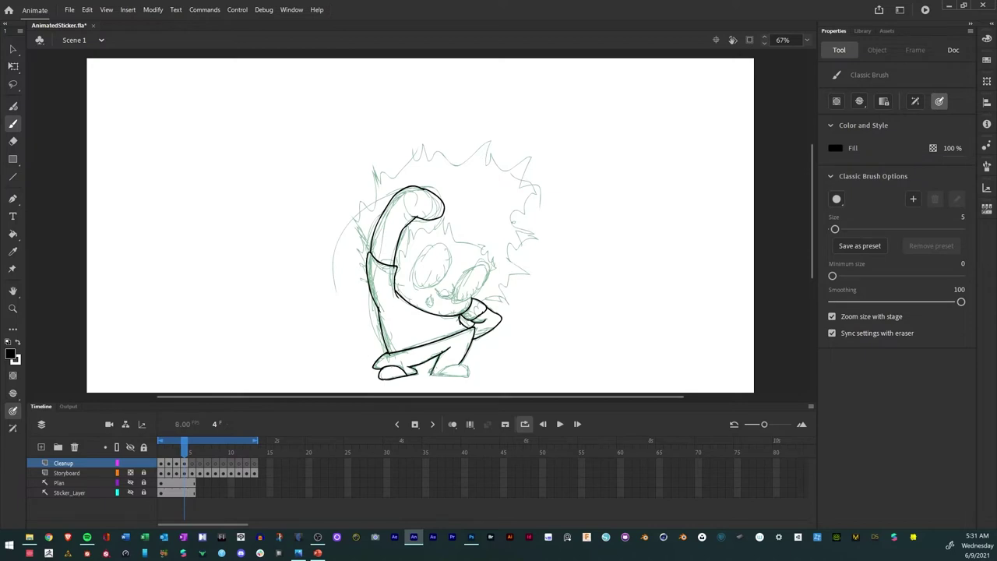
{"action": "left_click_drag", "start_coordinate": [430, 375], "coordinate": [453, 375]}
{"action": "left_click_drag", "start_coordinate": [429, 300], "coordinate": [435, 301]}
{"action": "mouse_move", "coordinate": [410, 279]}
{"action": "left_mouse_down"}
{"action": "mouse_move", "coordinate": [425, 289]}
{"action": "mouse_move", "coordinate": [441, 282]}
{"action": "mouse_move", "coordinate": [447, 247]}
{"action": "mouse_move", "coordinate": [420, 258]}
{"action": "mouse_move", "coordinate": [414, 281]}
{"action": "mouse_move", "coordinate": [480, 265]}
{"action": "mouse_move", "coordinate": [480, 290]}
{"action": "left_mouse_up"}
{"action": "right_click", "coordinate": [460, 303]}
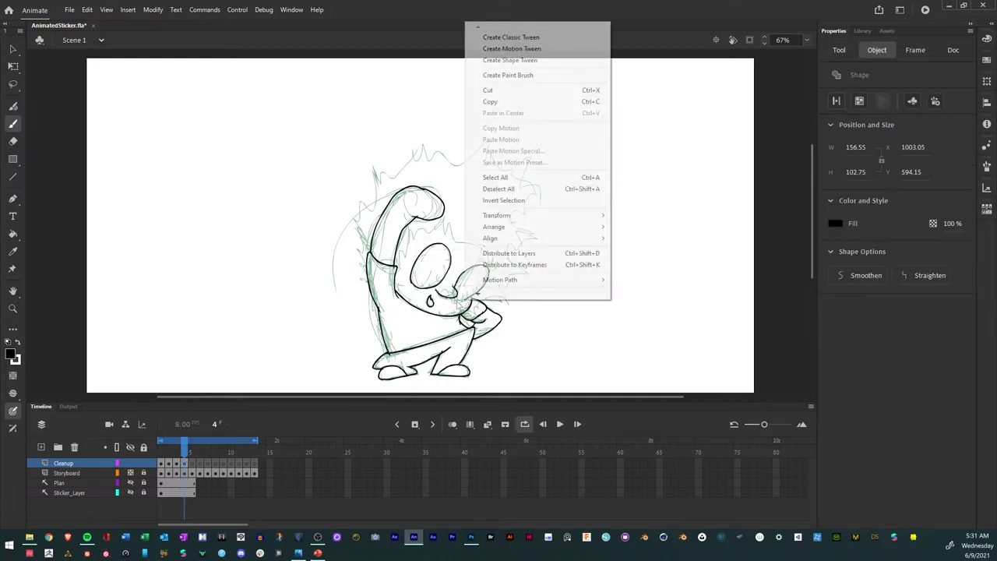
{"action": "key", "text": "Escape"}
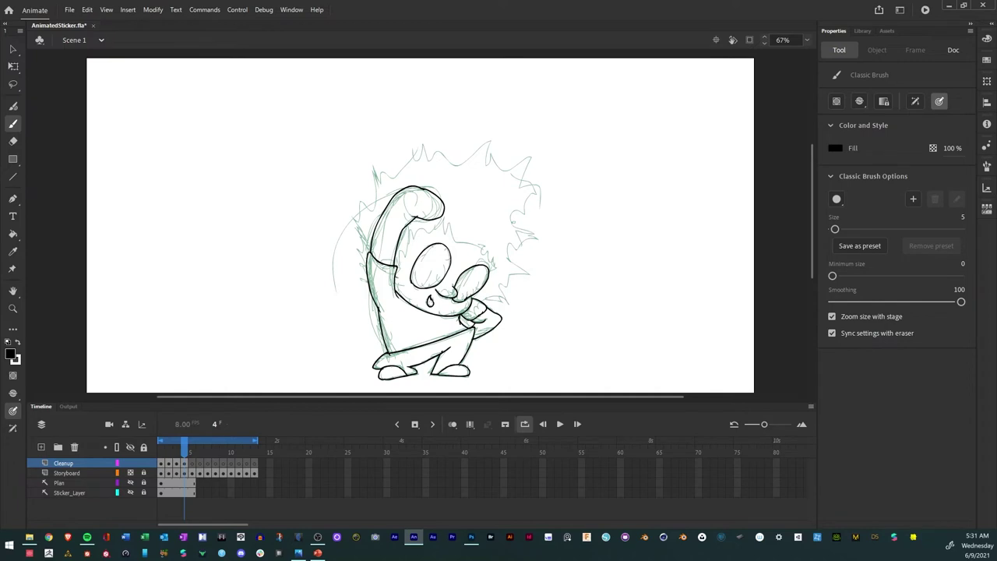
{"action": "mouse_move", "coordinate": [400, 269]}
{"action": "left_mouse_down"}
{"action": "mouse_move", "coordinate": [416, 229]}
{"action": "mouse_move", "coordinate": [445, 220]}
{"action": "mouse_move", "coordinate": [489, 250]}
{"action": "mouse_move", "coordinate": [492, 271]}
{"action": "left_mouse_up"}
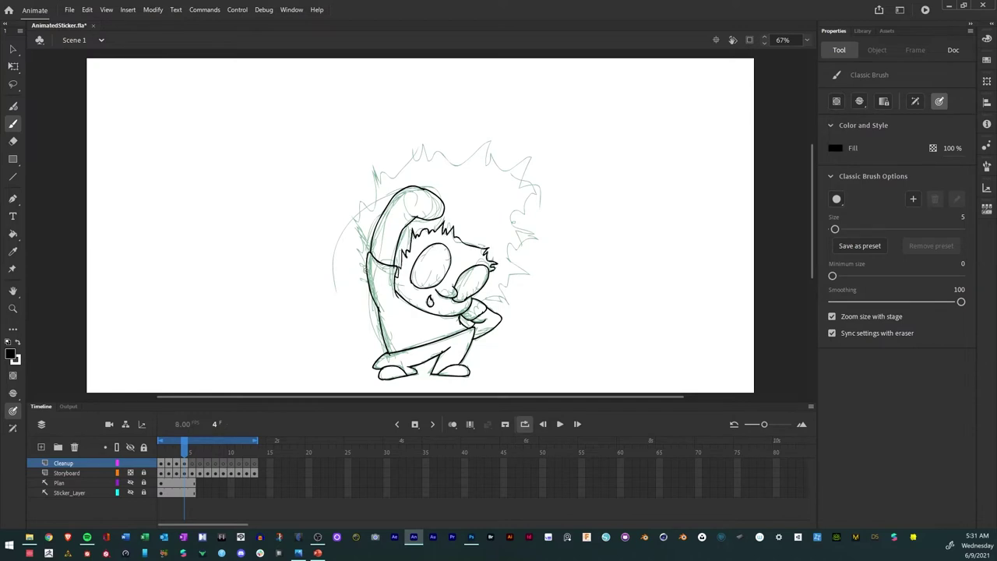
{"action": "mouse_move", "coordinate": [363, 269]}
{"action": "left_mouse_down"}
{"action": "mouse_move", "coordinate": [353, 219]}
{"action": "mouse_move", "coordinate": [360, 201]}
{"action": "mouse_move", "coordinate": [370, 204]}
{"action": "mouse_move", "coordinate": [375, 167]}
{"action": "mouse_move", "coordinate": [395, 173]}
{"action": "mouse_move", "coordinate": [419, 144]}
{"action": "mouse_move", "coordinate": [456, 162]}
{"action": "mouse_move", "coordinate": [490, 141]}
{"action": "mouse_move", "coordinate": [485, 167]}
{"action": "mouse_move", "coordinate": [532, 160]}
{"action": "mouse_move", "coordinate": [529, 184]}
{"action": "mouse_move", "coordinate": [542, 192]}
{"action": "mouse_move", "coordinate": [511, 230]}
{"action": "mouse_move", "coordinate": [529, 234]}
{"action": "mouse_move", "coordinate": [512, 248]}
{"action": "mouse_move", "coordinate": [527, 278]}
{"action": "mouse_move", "coordinate": [512, 300]}
{"action": "mouse_move", "coordinate": [488, 301]}
{"action": "left_mouse_up"}
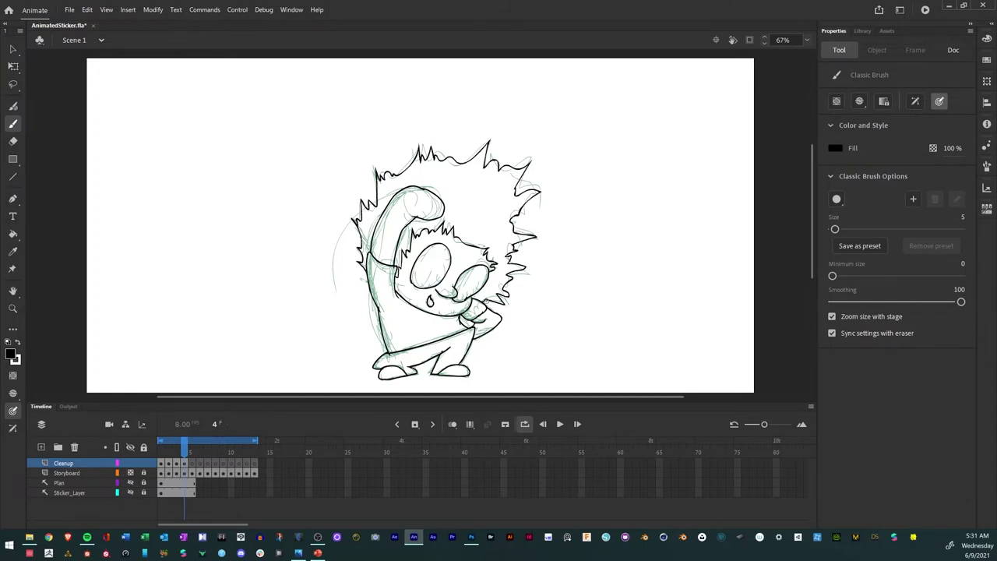
Step to frame 5 and ink its first face curve and an eye outline.
{"action": "key", "text": "period"}
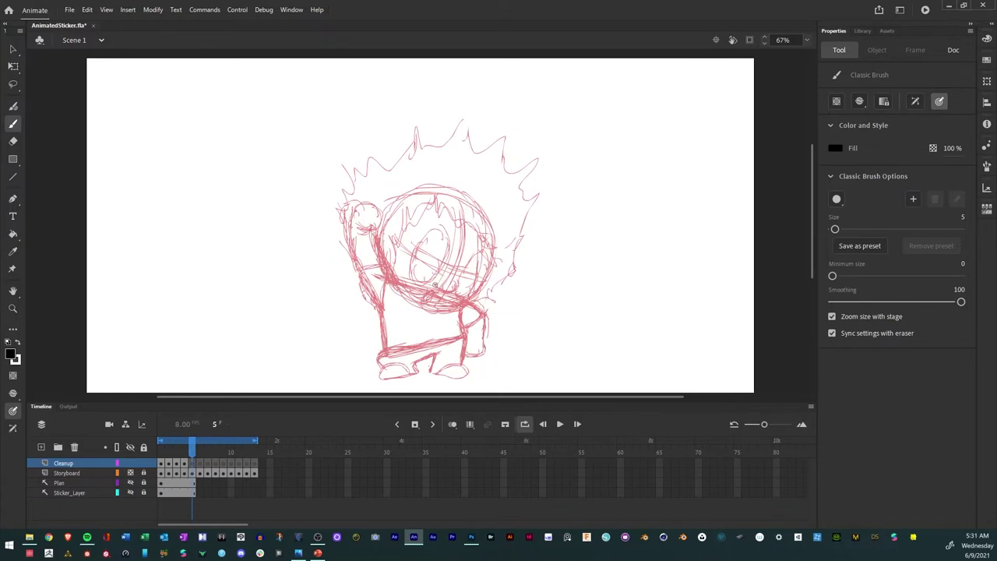
{"action": "left_click_drag", "start_coordinate": [459, 289], "coordinate": [458, 277]}
{"action": "mouse_move", "coordinate": [418, 279]}
{"action": "left_mouse_down"}
{"action": "mouse_move", "coordinate": [437, 278]}
{"action": "mouse_move", "coordinate": [451, 248]}
{"action": "mouse_move", "coordinate": [442, 227]}
{"action": "mouse_move", "coordinate": [421, 240]}
{"action": "mouse_move", "coordinate": [411, 265]}
{"action": "mouse_move", "coordinate": [462, 277]}
{"action": "mouse_move", "coordinate": [482, 251]}
{"action": "mouse_move", "coordinate": [491, 267]}
{"action": "mouse_move", "coordinate": [456, 297]}
{"action": "left_mouse_up"}
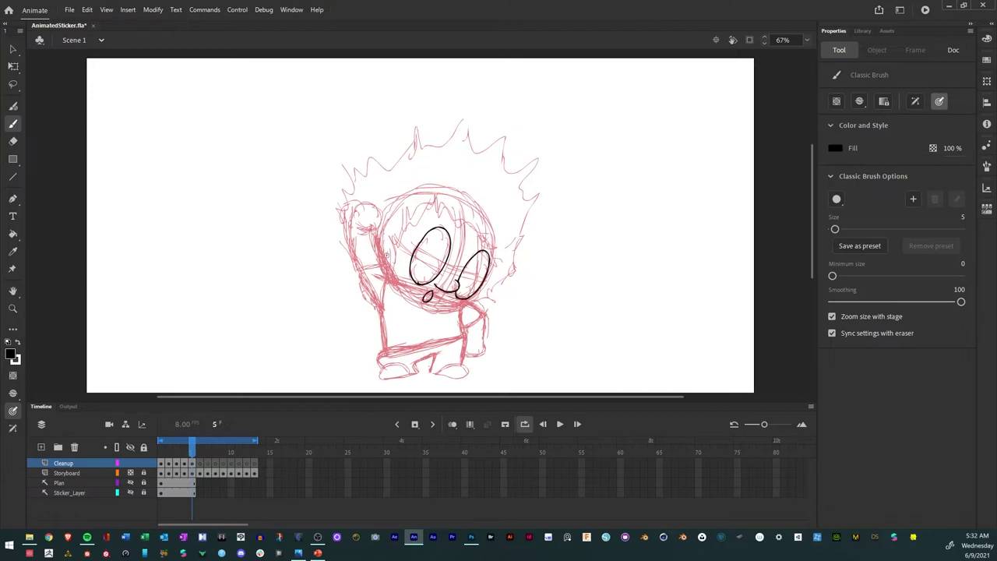
Ink frame 5's raised fist, arm line down the body and left foot.
{"action": "mouse_move", "coordinate": [362, 230]}
{"action": "left_mouse_down"}
{"action": "mouse_move", "coordinate": [384, 221]}
{"action": "mouse_move", "coordinate": [368, 203]}
{"action": "mouse_move", "coordinate": [352, 210]}
{"action": "mouse_move", "coordinate": [355, 268]}
{"action": "left_mouse_up"}
{"action": "mouse_move", "coordinate": [375, 228]}
{"action": "left_mouse_down"}
{"action": "mouse_move", "coordinate": [387, 262]}
{"action": "mouse_move", "coordinate": [371, 271]}
{"action": "mouse_move", "coordinate": [387, 262]}
{"action": "mouse_move", "coordinate": [363, 283]}
{"action": "mouse_move", "coordinate": [378, 308]}
{"action": "left_mouse_up"}
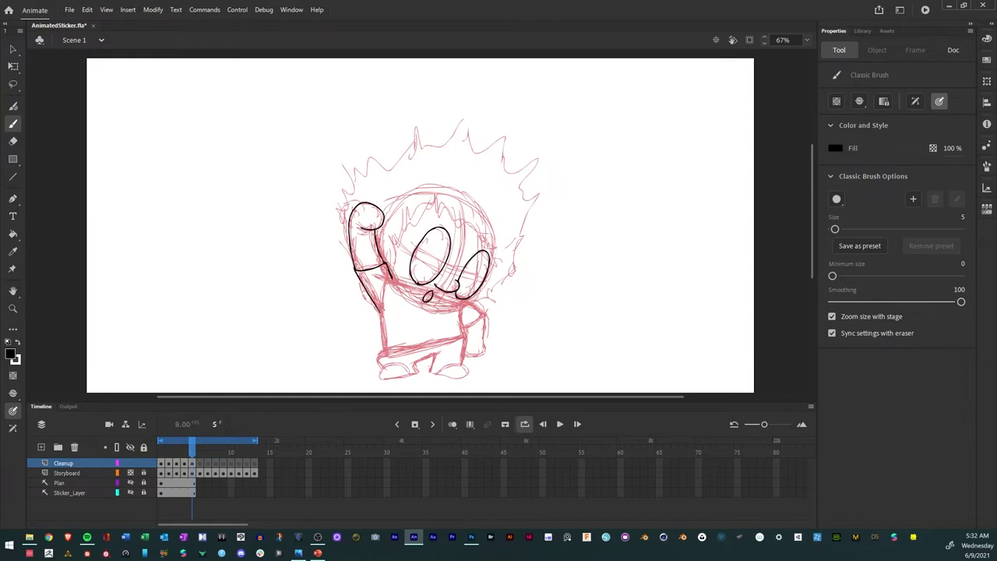
{"action": "mouse_move", "coordinate": [380, 318]}
{"action": "left_mouse_down"}
{"action": "mouse_move", "coordinate": [382, 348]}
{"action": "mouse_move", "coordinate": [390, 342]}
{"action": "mouse_move", "coordinate": [382, 349]}
{"action": "mouse_move", "coordinate": [397, 350]}
{"action": "mouse_move", "coordinate": [462, 307]}
{"action": "left_mouse_up"}
{"action": "left_click_drag", "start_coordinate": [387, 367], "coordinate": [418, 371]}
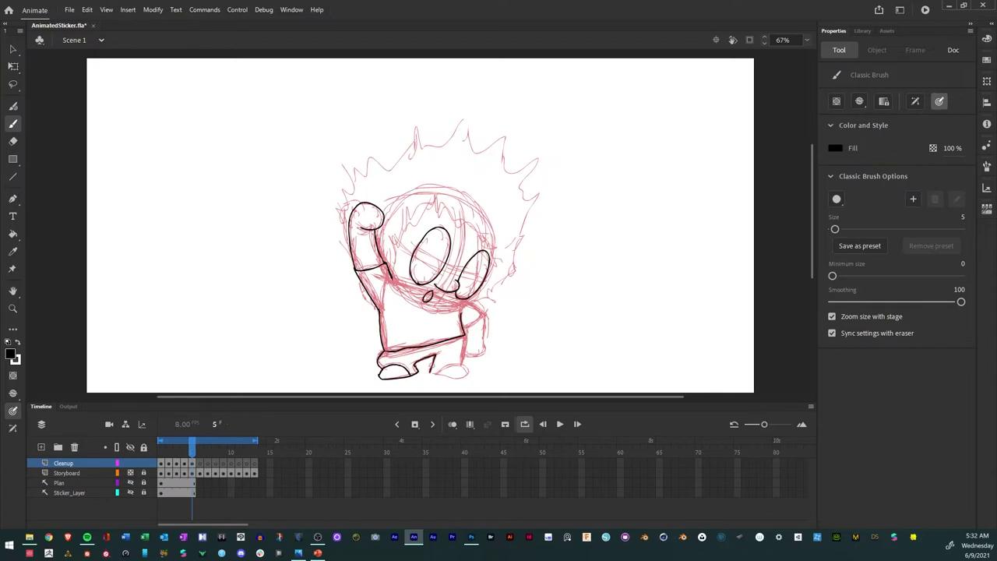
Ink frame 5's right foot, lowered hand edge, zigzag forehead fringe and spiky hair on top.
{"action": "mouse_move", "coordinate": [433, 374]}
{"action": "left_mouse_down"}
{"action": "mouse_move", "coordinate": [453, 378]}
{"action": "mouse_move", "coordinate": [467, 359]}
{"action": "left_mouse_up"}
{"action": "left_click_drag", "start_coordinate": [483, 313], "coordinate": [484, 352]}
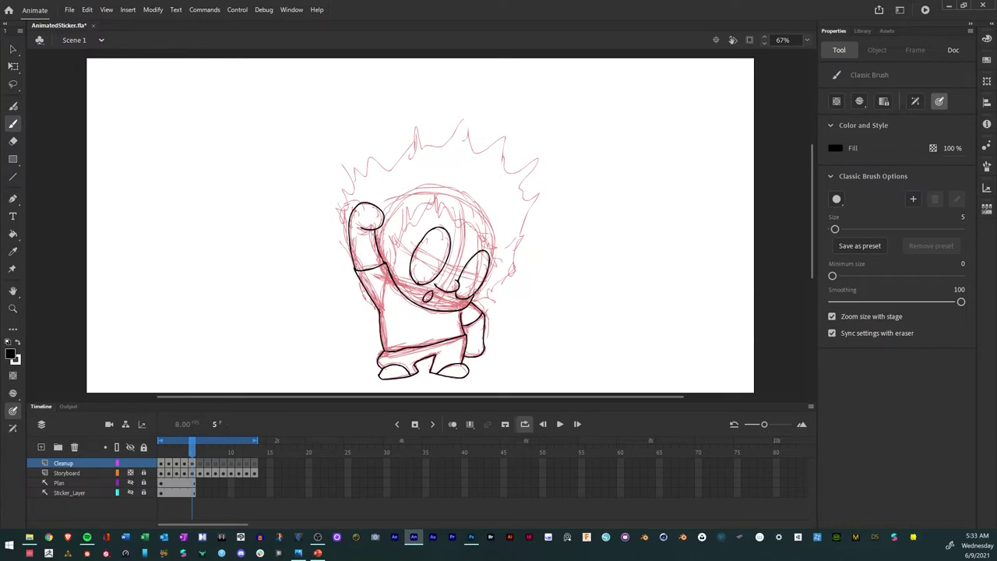
{"action": "mouse_move", "coordinate": [388, 272]}
{"action": "left_mouse_down"}
{"action": "mouse_move", "coordinate": [401, 232]}
{"action": "mouse_move", "coordinate": [431, 208]}
{"action": "mouse_move", "coordinate": [494, 248]}
{"action": "mouse_move", "coordinate": [491, 265]}
{"action": "left_mouse_up"}
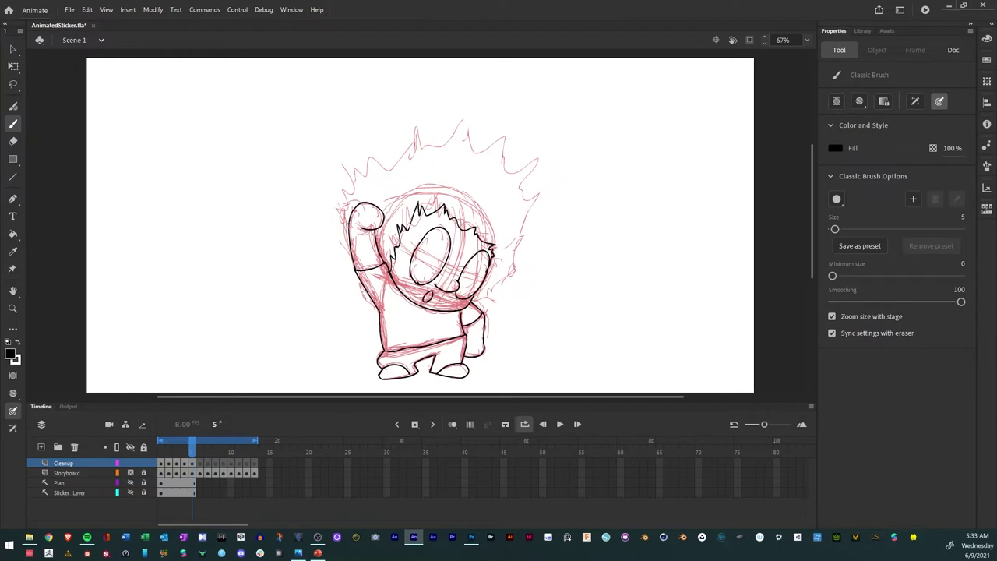
{"action": "mouse_move", "coordinate": [343, 220]}
{"action": "left_mouse_down"}
{"action": "mouse_move", "coordinate": [347, 181]}
{"action": "mouse_move", "coordinate": [368, 155]}
{"action": "mouse_move", "coordinate": [378, 166]}
{"action": "mouse_move", "coordinate": [424, 129]}
{"action": "mouse_move", "coordinate": [434, 148]}
{"action": "mouse_move", "coordinate": [477, 126]}
{"action": "mouse_move", "coordinate": [479, 146]}
{"action": "mouse_move", "coordinate": [498, 159]}
{"action": "mouse_move", "coordinate": [521, 156]}
{"action": "mouse_move", "coordinate": [520, 173]}
{"action": "mouse_move", "coordinate": [542, 174]}
{"action": "mouse_move", "coordinate": [509, 296]}
{"action": "mouse_move", "coordinate": [475, 304]}
{"action": "left_mouse_up"}
{"action": "left_click_drag", "start_coordinate": [368, 168], "coordinate": [410, 140]}
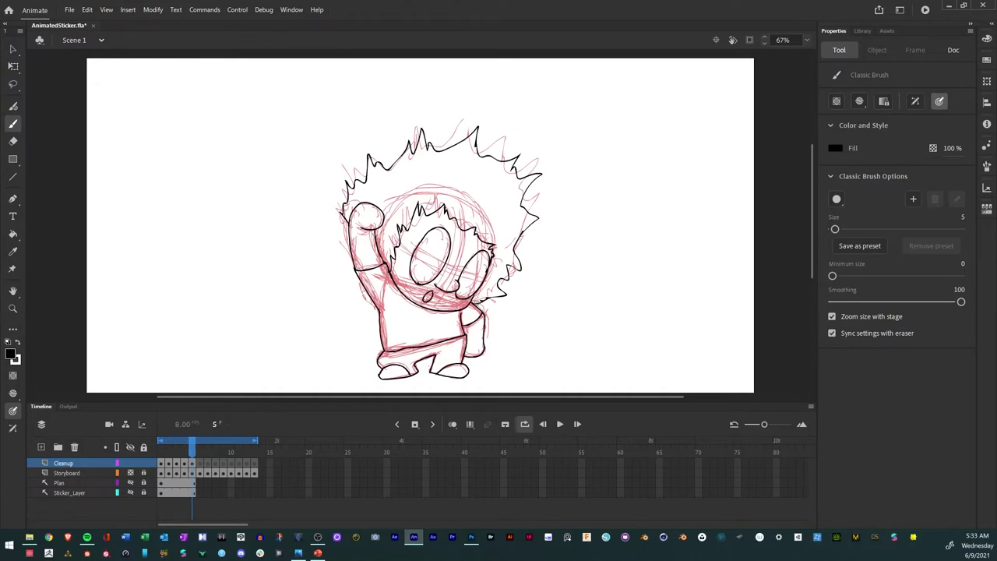
Move to frame 6, flipping between neighbouring frames to compare the poses.
{"action": "key", "text": "period"}
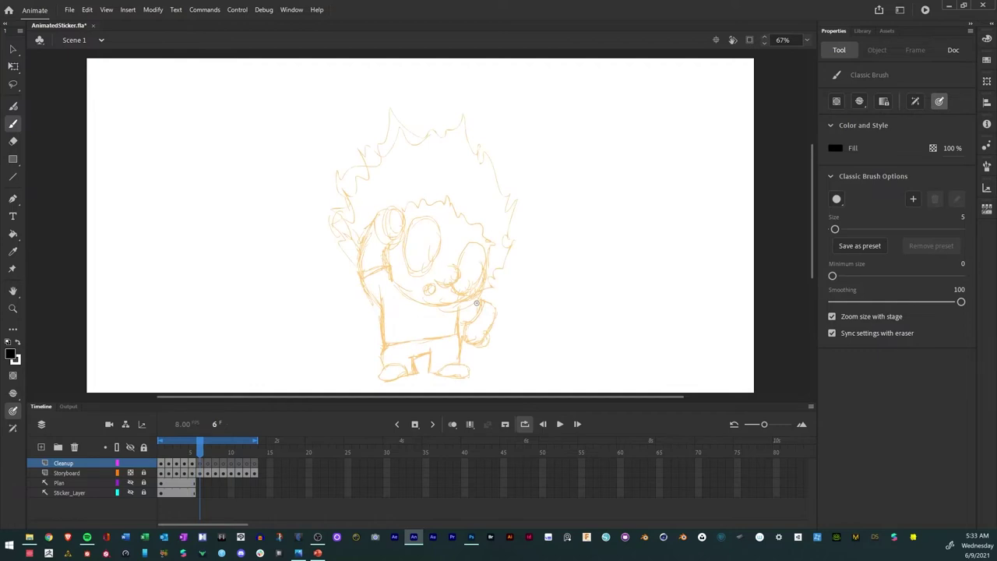
{"action": "key", "text": "comma"}
{"action": "key", "text": "comma"}
{"action": "key", "text": "comma"}
{"action": "key", "text": "period"}
{"action": "key", "text": "period"}
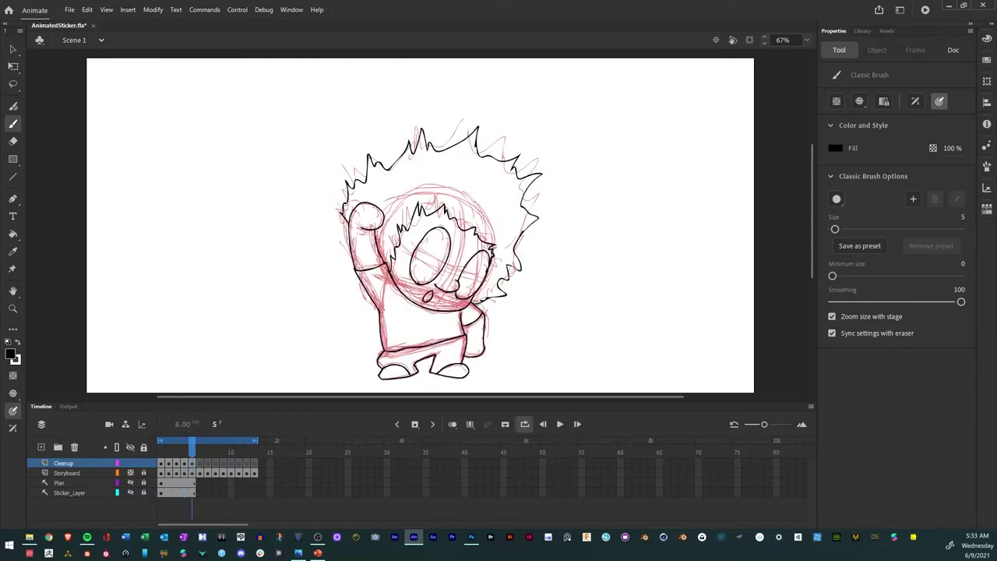
{"action": "key", "text": "period"}
{"action": "key", "text": "comma"}
{"action": "key", "text": "comma"}
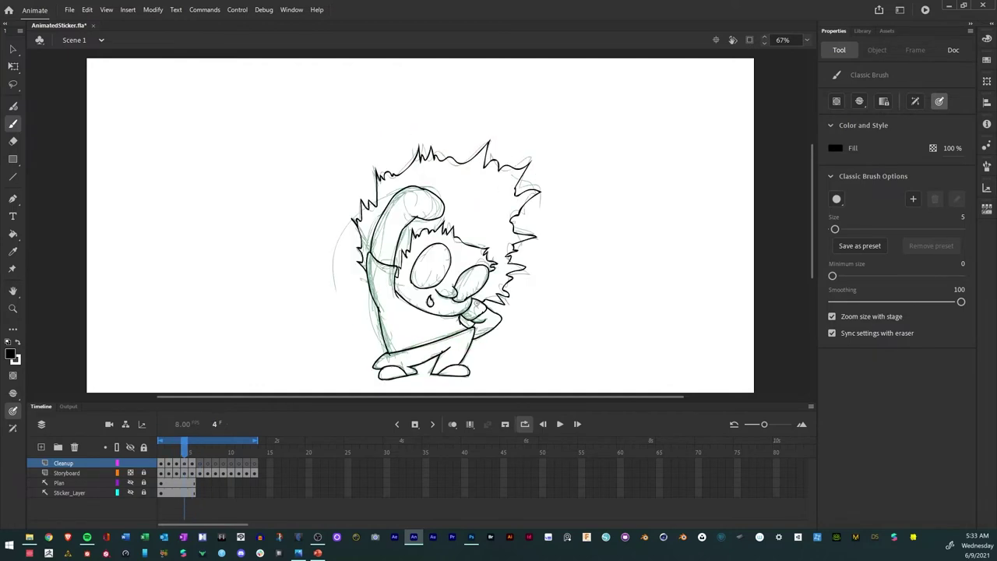
{"action": "key", "text": "period"}
{"action": "key", "text": "period"}
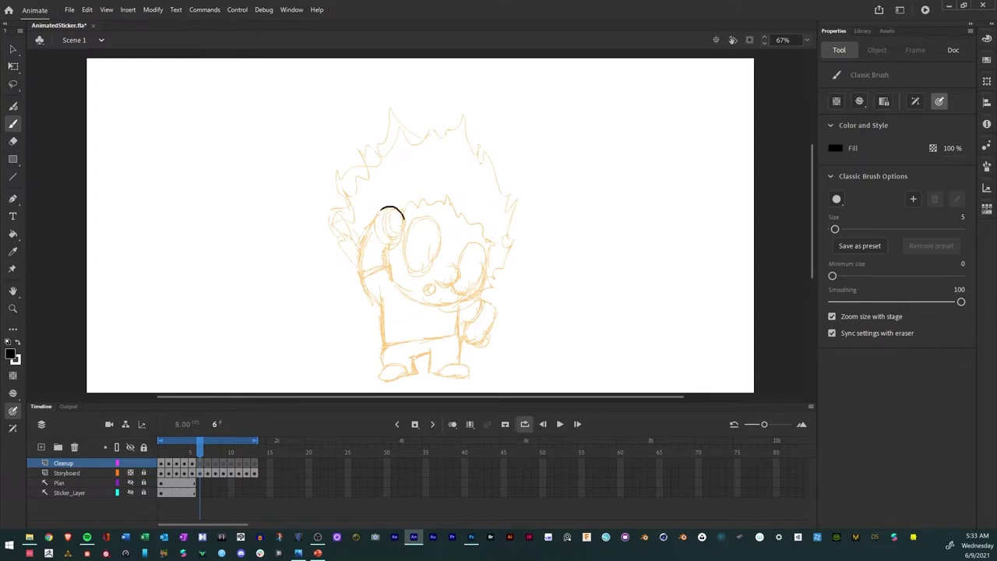
Outline frame 6's raised fist and arm edge, redoing the arm-junction stroke.
{"action": "mouse_move", "coordinate": [405, 220]}
{"action": "left_mouse_down"}
{"action": "mouse_move", "coordinate": [403, 238]}
{"action": "mouse_move", "coordinate": [384, 245]}
{"action": "mouse_move", "coordinate": [379, 214]}
{"action": "mouse_move", "coordinate": [359, 250]}
{"action": "mouse_move", "coordinate": [359, 275]}
{"action": "mouse_move", "coordinate": [389, 265]}
{"action": "left_mouse_up"}
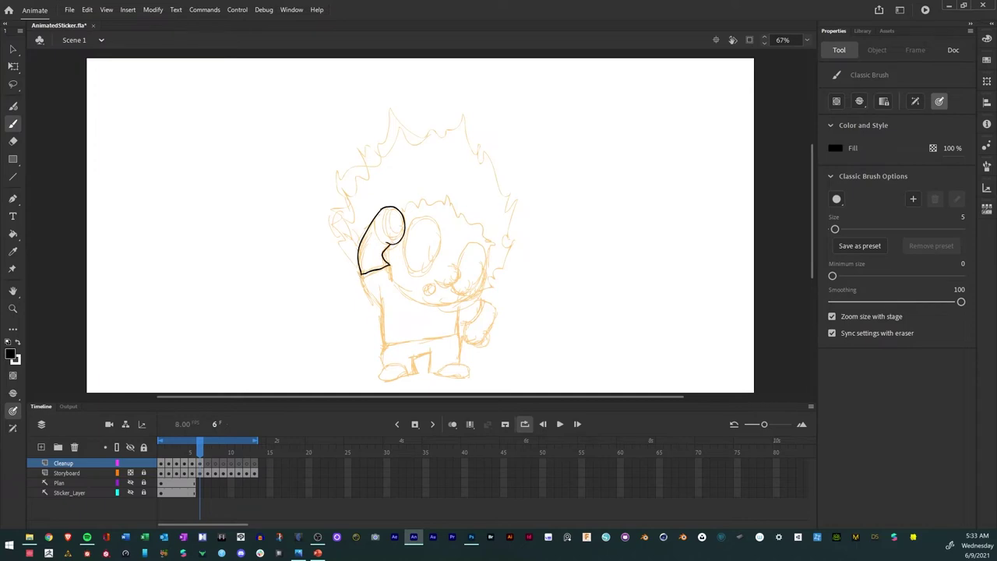
{"action": "left_click_drag", "start_coordinate": [360, 274], "coordinate": [381, 310]}
{"action": "left_click_drag", "start_coordinate": [390, 267], "coordinate": [401, 285]}
{"action": "key", "text": "ctrl+z"}
{"action": "mouse_move", "coordinate": [390, 266]}
{"action": "left_mouse_down"}
{"action": "mouse_move", "coordinate": [385, 345]}
{"action": "mouse_move", "coordinate": [458, 334]}
{"action": "mouse_move", "coordinate": [460, 307]}
{"action": "mouse_move", "coordinate": [470, 314]}
{"action": "mouse_move", "coordinate": [482, 300]}
{"action": "mouse_move", "coordinate": [495, 314]}
{"action": "mouse_move", "coordinate": [486, 342]}
{"action": "mouse_move", "coordinate": [466, 324]}
{"action": "mouse_move", "coordinate": [484, 314]}
{"action": "mouse_move", "coordinate": [481, 347]}
{"action": "left_mouse_up"}
{"action": "key", "text": "ctrl+z"}
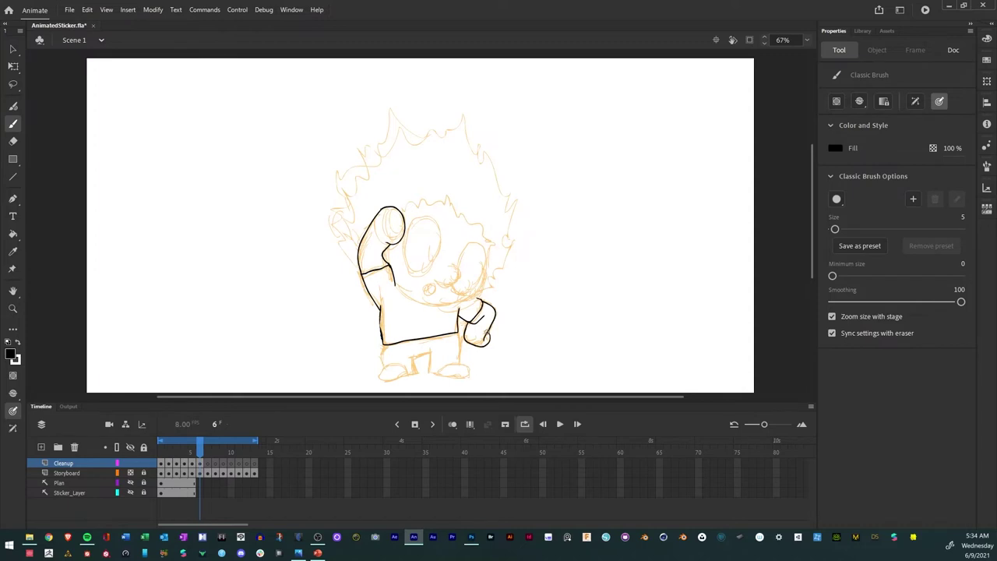
Ink frame 6's lower-left body edge, left foot and inner left leg.
{"action": "left_click_drag", "start_coordinate": [382, 342], "coordinate": [381, 356]}
{"action": "mouse_move", "coordinate": [383, 363]}
{"action": "left_mouse_down"}
{"action": "mouse_move", "coordinate": [409, 372]}
{"action": "mouse_move", "coordinate": [378, 374]}
{"action": "left_mouse_up"}
{"action": "left_click_drag", "start_coordinate": [429, 354], "coordinate": [429, 369]}
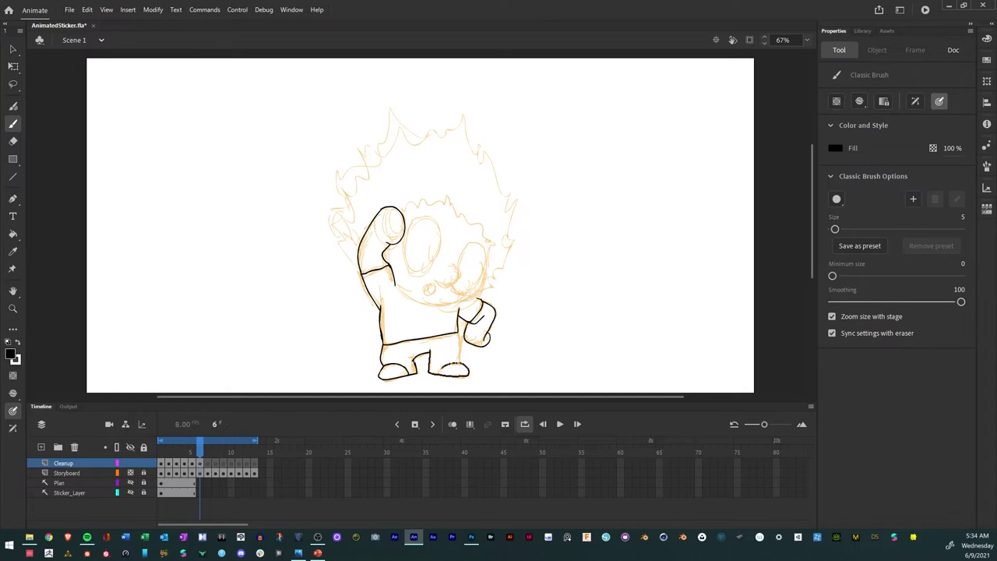
Redraw frame 6's right foot top, undoing the stray foot and pant-leg strokes.
{"action": "key", "text": "ctrl+z"}
{"action": "left_click_drag", "start_coordinate": [452, 375], "coordinate": [441, 363]}
{"action": "key", "text": "ctrl+z"}
Ink frame 6's chin line, curved mouth, round nose, oval eye, spiky hair and raised arm edge.
{"action": "mouse_move", "coordinate": [396, 286]}
{"action": "left_mouse_down"}
{"action": "mouse_move", "coordinate": [430, 305]}
{"action": "mouse_move", "coordinate": [464, 301]}
{"action": "mouse_move", "coordinate": [488, 251]}
{"action": "left_mouse_up"}
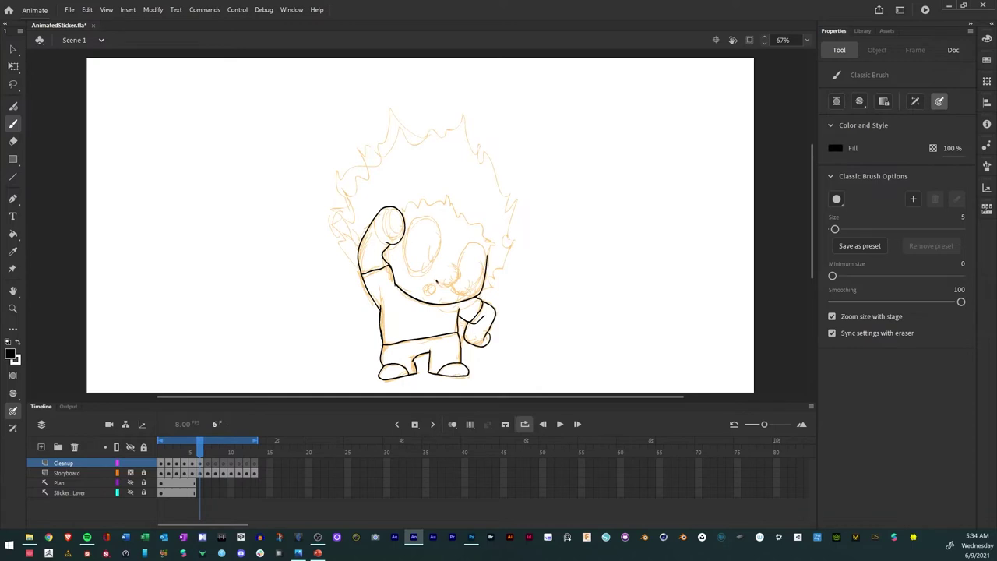
{"action": "left_click_drag", "start_coordinate": [435, 280], "coordinate": [458, 283]}
{"action": "mouse_move", "coordinate": [434, 282]}
{"action": "left_mouse_down"}
{"action": "mouse_move", "coordinate": [433, 294]}
{"action": "mouse_move", "coordinate": [432, 282]}
{"action": "left_mouse_up"}
{"action": "mouse_move", "coordinate": [411, 220]}
{"action": "left_mouse_down"}
{"action": "mouse_move", "coordinate": [408, 273]}
{"action": "mouse_move", "coordinate": [430, 272]}
{"action": "mouse_move", "coordinate": [441, 243]}
{"action": "mouse_move", "coordinate": [433, 220]}
{"action": "left_mouse_up"}
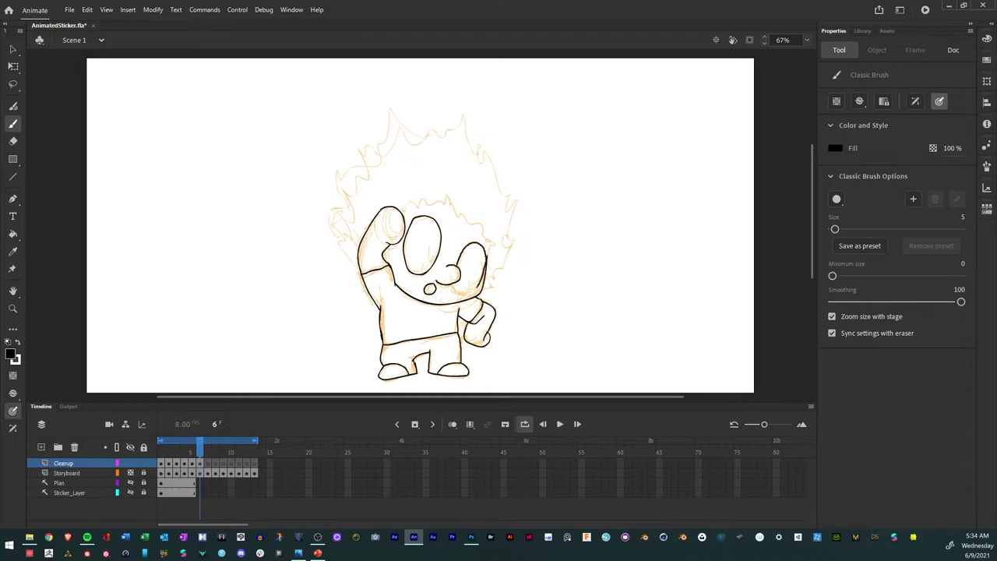
{"action": "key", "text": "ctrl+z"}
{"action": "mouse_move", "coordinate": [404, 216]}
{"action": "left_mouse_down"}
{"action": "mouse_move", "coordinate": [424, 197]}
{"action": "mouse_move", "coordinate": [453, 196]}
{"action": "mouse_move", "coordinate": [494, 246]}
{"action": "left_mouse_up"}
{"action": "mouse_move", "coordinate": [347, 247]}
{"action": "left_mouse_down"}
{"action": "mouse_move", "coordinate": [335, 204]}
{"action": "mouse_move", "coordinate": [397, 115]}
{"action": "mouse_move", "coordinate": [419, 134]}
{"action": "mouse_move", "coordinate": [452, 134]}
{"action": "mouse_move", "coordinate": [462, 118]}
{"action": "mouse_move", "coordinate": [468, 143]}
{"action": "mouse_move", "coordinate": [519, 201]}
{"action": "mouse_move", "coordinate": [489, 290]}
{"action": "left_mouse_up"}
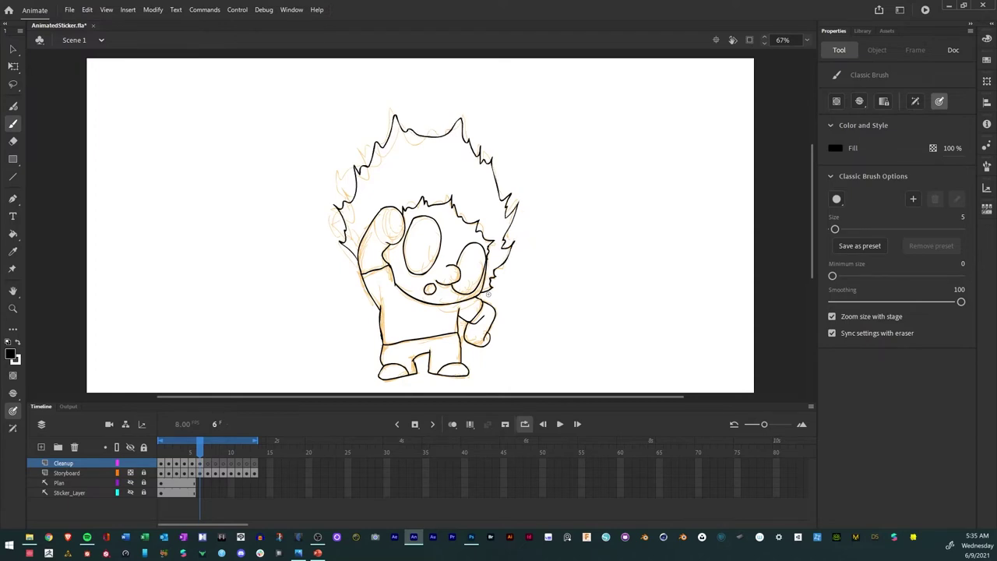
Go to frame 7, comparing it with frame 6, and ink its mouth, lower lip and eye lines.
{"action": "key", "text": "period"}
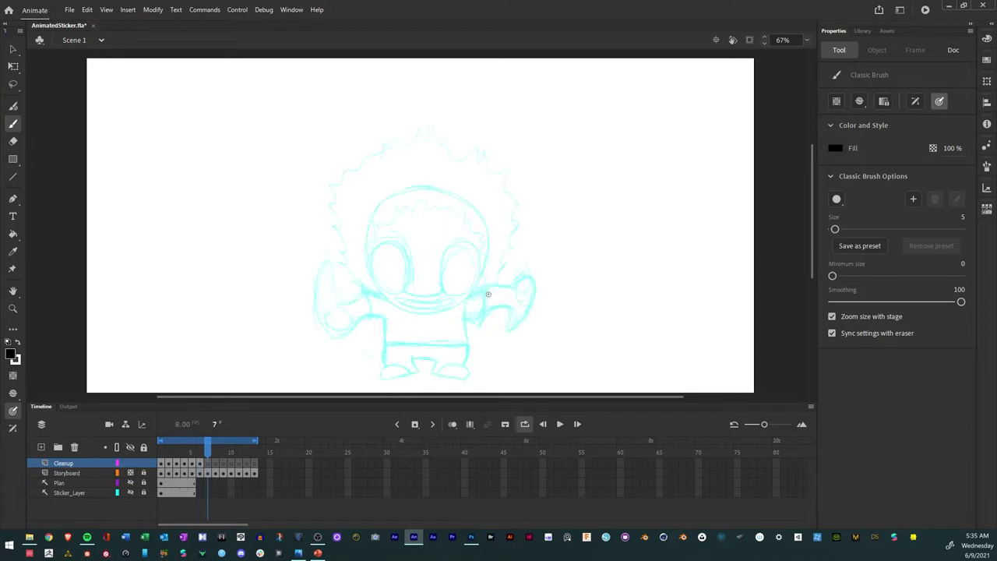
{"action": "key", "text": "comma"}
{"action": "key", "text": "period"}
{"action": "mouse_move", "coordinate": [411, 266]}
{"action": "left_mouse_down"}
{"action": "mouse_move", "coordinate": [388, 234]}
{"action": "mouse_move", "coordinate": [370, 262]}
{"action": "mouse_move", "coordinate": [372, 279]}
{"action": "mouse_move", "coordinate": [402, 294]}
{"action": "left_mouse_up"}
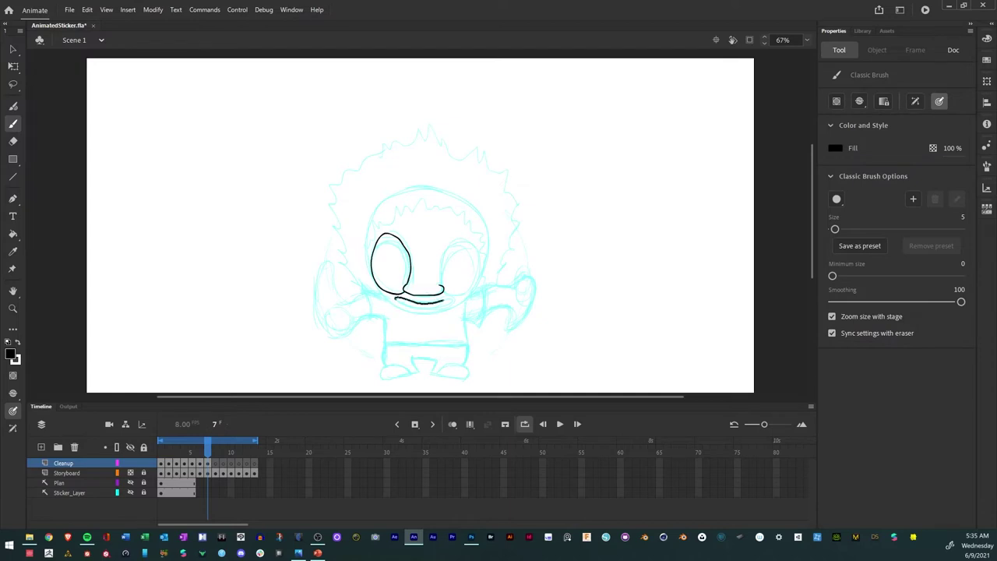
{"action": "left_click_drag", "start_coordinate": [426, 306], "coordinate": [440, 308]}
{"action": "mouse_move", "coordinate": [440, 272]}
{"action": "left_mouse_down"}
{"action": "mouse_move", "coordinate": [441, 285]}
{"action": "mouse_move", "coordinate": [447, 247]}
{"action": "mouse_move", "coordinate": [464, 238]}
{"action": "mouse_move", "coordinate": [479, 252]}
{"action": "mouse_move", "coordinate": [469, 292]}
{"action": "mouse_move", "coordinate": [443, 288]}
{"action": "left_mouse_up"}
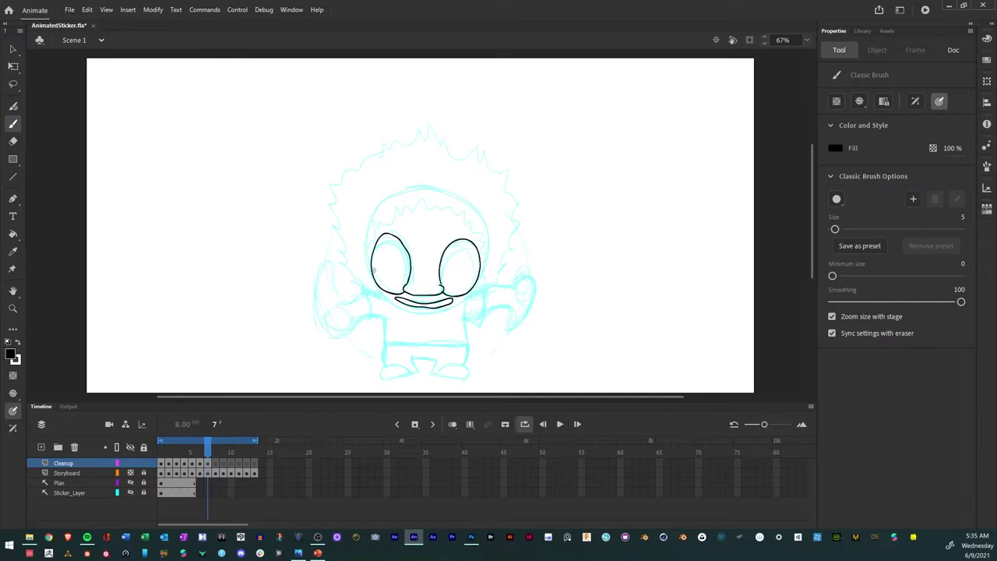
{"action": "mouse_move", "coordinate": [380, 295]}
{"action": "left_mouse_down"}
{"action": "mouse_move", "coordinate": [435, 316]}
{"action": "mouse_move", "coordinate": [457, 309]}
{"action": "mouse_move", "coordinate": [479, 279]}
{"action": "left_mouse_up"}
{"action": "key", "text": "ctrl+z"}
Ink frame 7's shoulder line, both fists, left arm's outer edge, body side and right leg.
{"action": "left_click_drag", "start_coordinate": [365, 293], "coordinate": [370, 318]}
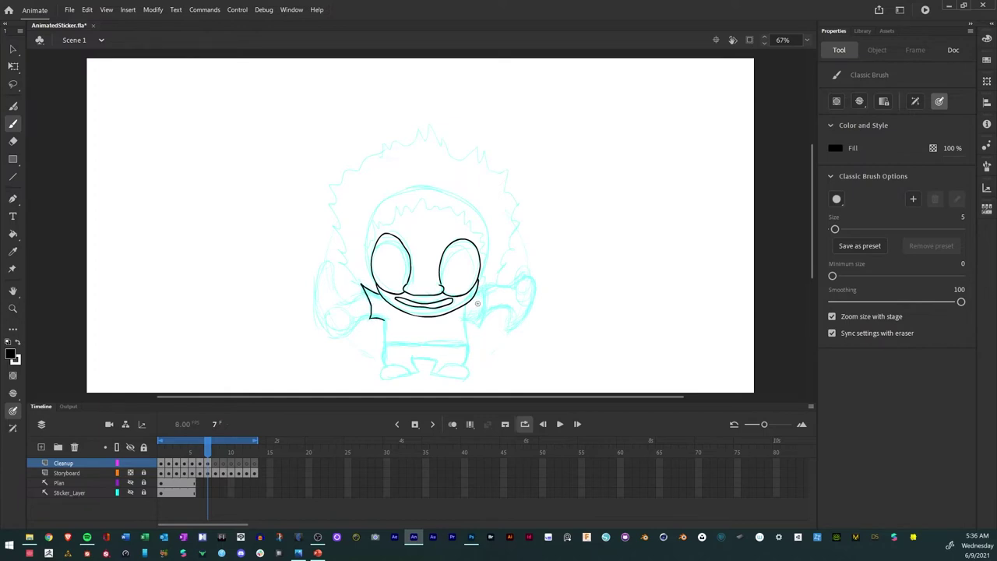
{"action": "mouse_move", "coordinate": [472, 321]}
{"action": "left_mouse_down"}
{"action": "mouse_move", "coordinate": [479, 327]}
{"action": "mouse_move", "coordinate": [479, 282]}
{"action": "mouse_move", "coordinate": [536, 300]}
{"action": "mouse_move", "coordinate": [521, 325]}
{"action": "left_mouse_up"}
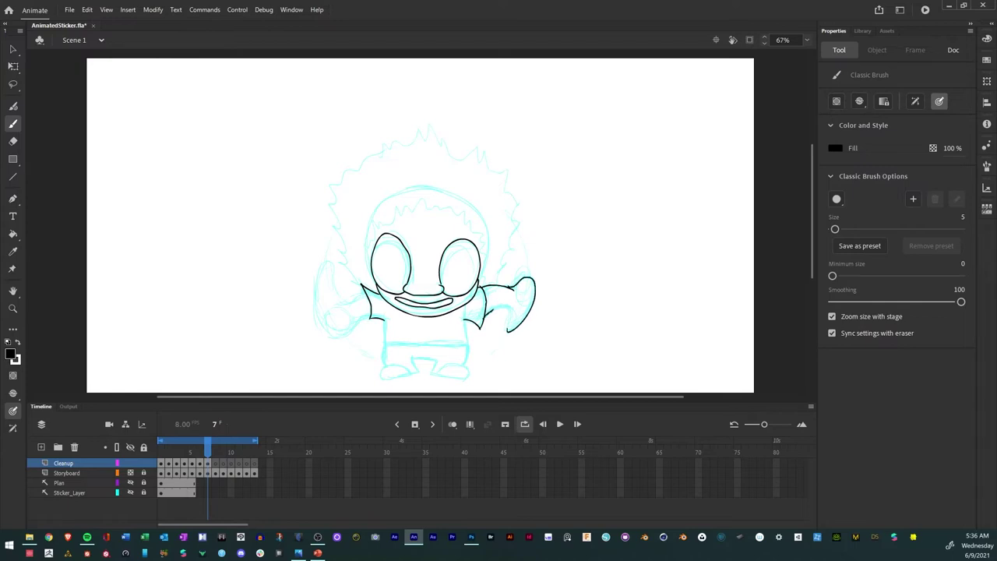
{"action": "left_click_drag", "start_coordinate": [504, 309], "coordinate": [510, 326]}
{"action": "mouse_move", "coordinate": [325, 325]}
{"action": "left_mouse_down"}
{"action": "mouse_move", "coordinate": [346, 337]}
{"action": "mouse_move", "coordinate": [354, 316]}
{"action": "mouse_move", "coordinate": [373, 315]}
{"action": "left_mouse_up"}
{"action": "mouse_move", "coordinate": [321, 268]}
{"action": "left_mouse_down"}
{"action": "mouse_move", "coordinate": [313, 302]}
{"action": "mouse_move", "coordinate": [327, 332]}
{"action": "left_mouse_up"}
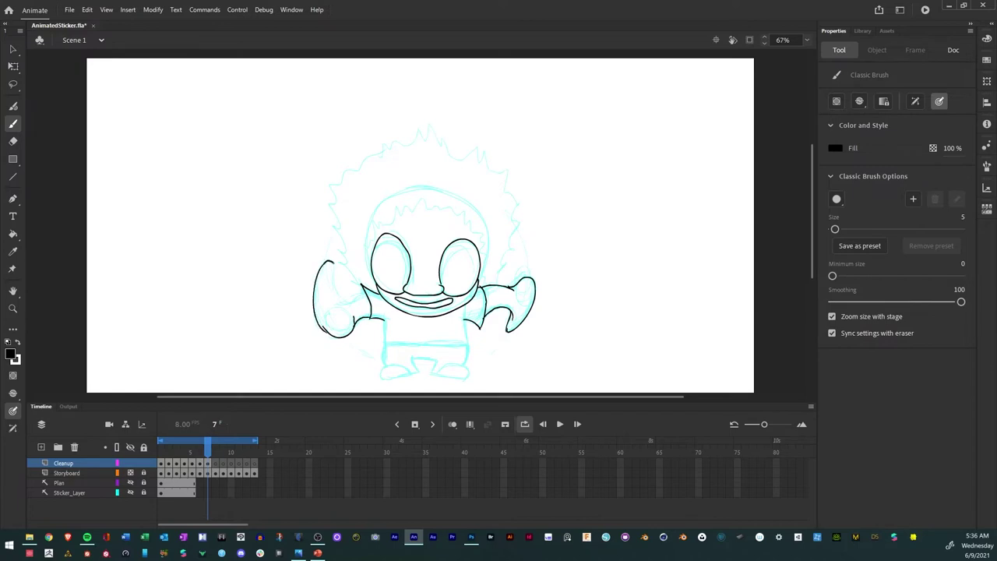
{"action": "left_click_drag", "start_coordinate": [333, 262], "coordinate": [350, 305]}
{"action": "mouse_move", "coordinate": [383, 320]}
{"action": "left_mouse_down"}
{"action": "mouse_move", "coordinate": [384, 344]}
{"action": "mouse_move", "coordinate": [467, 345]}
{"action": "mouse_move", "coordinate": [467, 312]}
{"action": "left_mouse_up"}
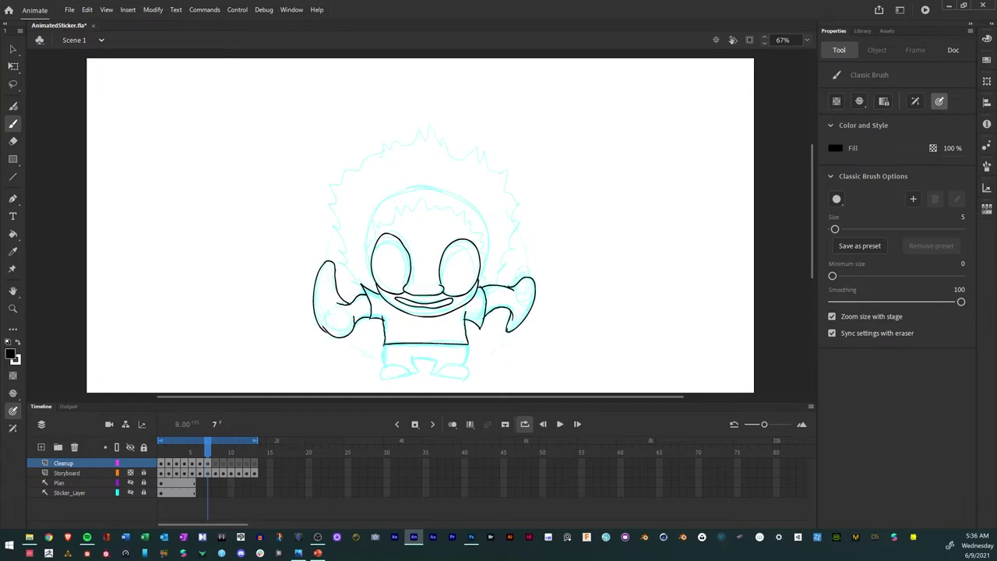
{"action": "mouse_move", "coordinate": [464, 355]}
{"action": "left_mouse_down"}
{"action": "mouse_move", "coordinate": [465, 366]}
{"action": "mouse_move", "coordinate": [469, 342]}
{"action": "left_mouse_up"}
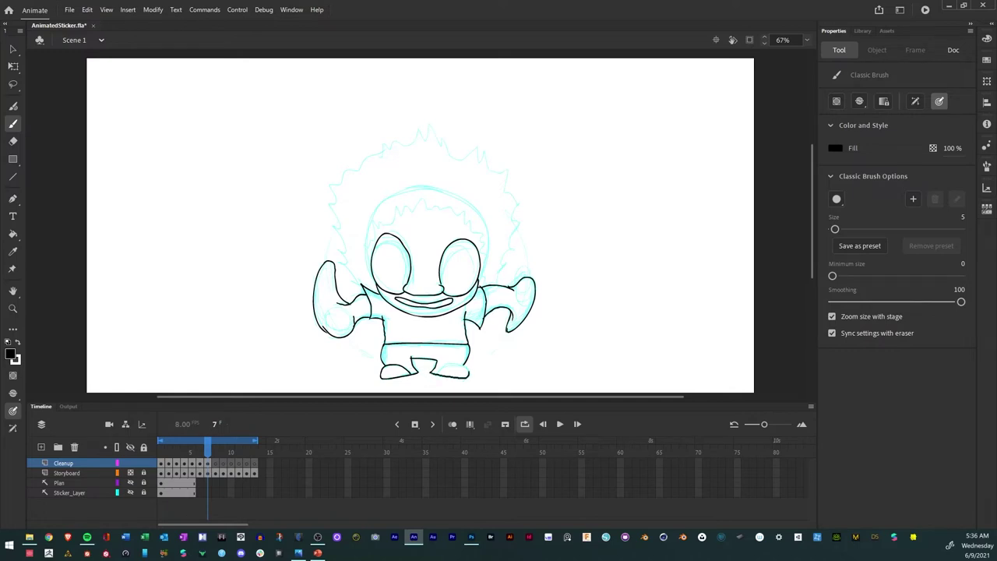
Undo the stray stroke and ink the hair fringe and face lines on frame 7.
{"action": "key", "text": "ctrl+z"}
{"action": "mouse_move", "coordinate": [357, 284]}
{"action": "left_mouse_down"}
{"action": "mouse_move", "coordinate": [339, 262]}
{"action": "mouse_move", "coordinate": [331, 182]}
{"action": "mouse_move", "coordinate": [428, 129]}
{"action": "mouse_move", "coordinate": [483, 165]}
{"action": "mouse_move", "coordinate": [507, 165]}
{"action": "mouse_move", "coordinate": [518, 241]}
{"action": "mouse_move", "coordinate": [488, 284]}
{"action": "left_mouse_up"}
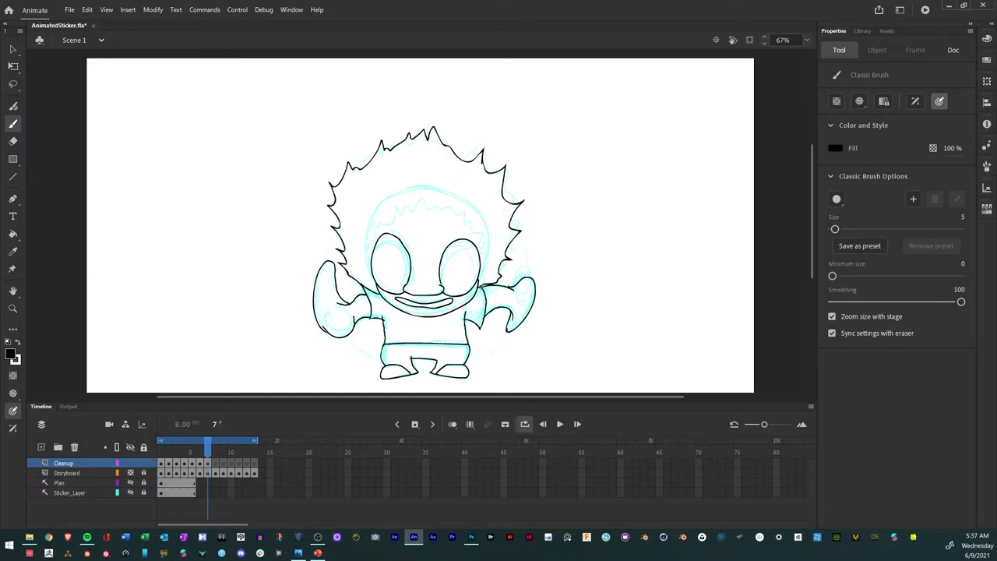
{"action": "mouse_move", "coordinate": [373, 278]}
{"action": "left_mouse_down"}
{"action": "mouse_move", "coordinate": [372, 237]}
{"action": "mouse_move", "coordinate": [408, 204]}
{"action": "mouse_move", "coordinate": [438, 205]}
{"action": "mouse_move", "coordinate": [476, 224]}
{"action": "mouse_move", "coordinate": [483, 278]}
{"action": "left_mouse_up"}
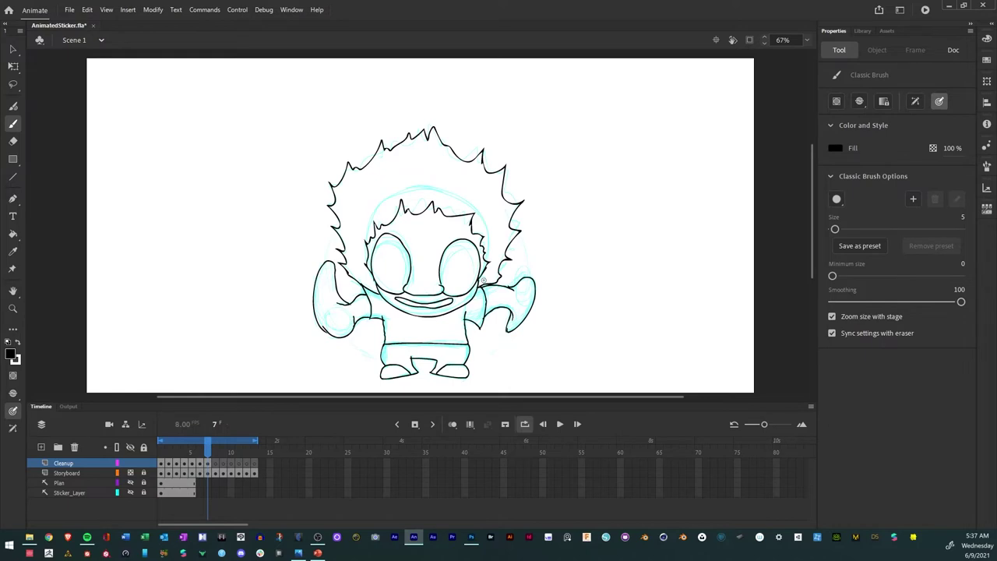
Step back and forth through frames 5–12 to compare the inked drawings with their sketches.
{"action": "key", "text": "comma"}
{"action": "key", "text": "period"}
{"action": "key", "text": "period"}
{"action": "key", "text": "comma"}
{"action": "key", "text": "period"}
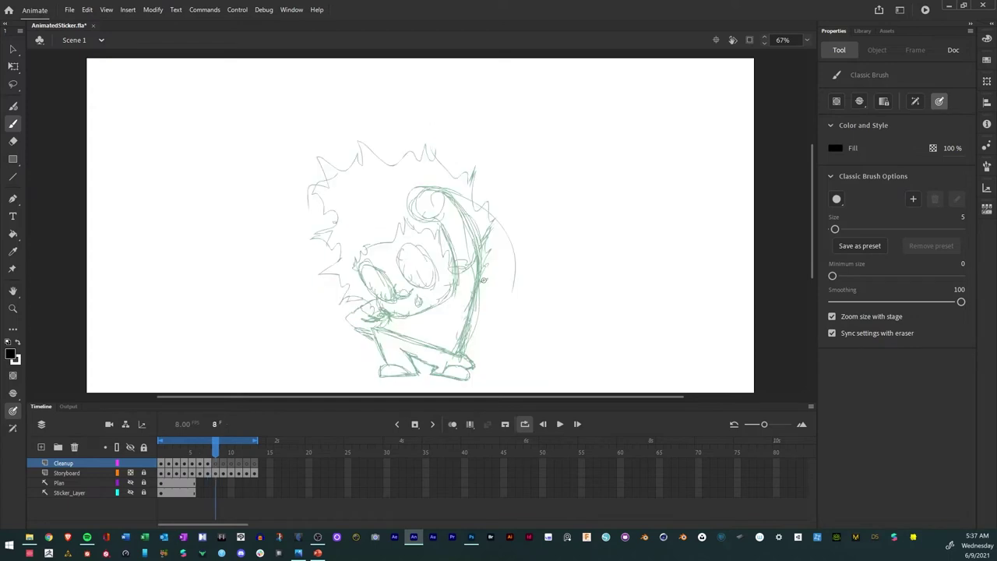
{"action": "key", "text": "comma"}
{"action": "key", "text": "comma"}
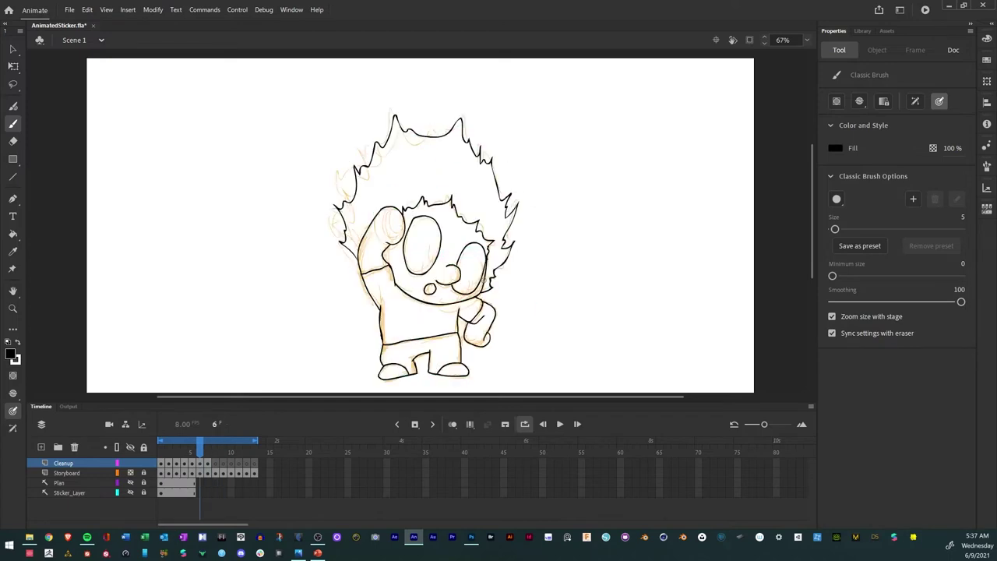
{"action": "key", "text": "comma"}
{"action": "key", "text": "period"}
{"action": "key", "text": "period"}
{"action": "key", "text": "period"}
{"action": "key", "text": "period"}
{"action": "key", "text": "period"}
{"action": "key", "text": "period"}
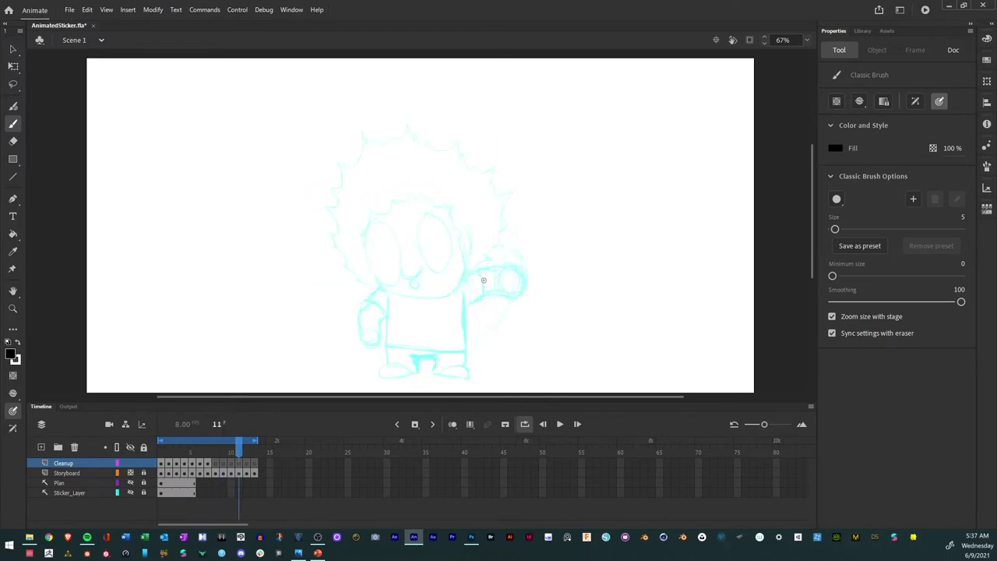
{"action": "key", "text": "period"}
{"action": "key", "text": "comma"}
{"action": "key", "text": "comma"}
{"action": "key", "text": "comma"}
{"action": "key", "text": "comma"}
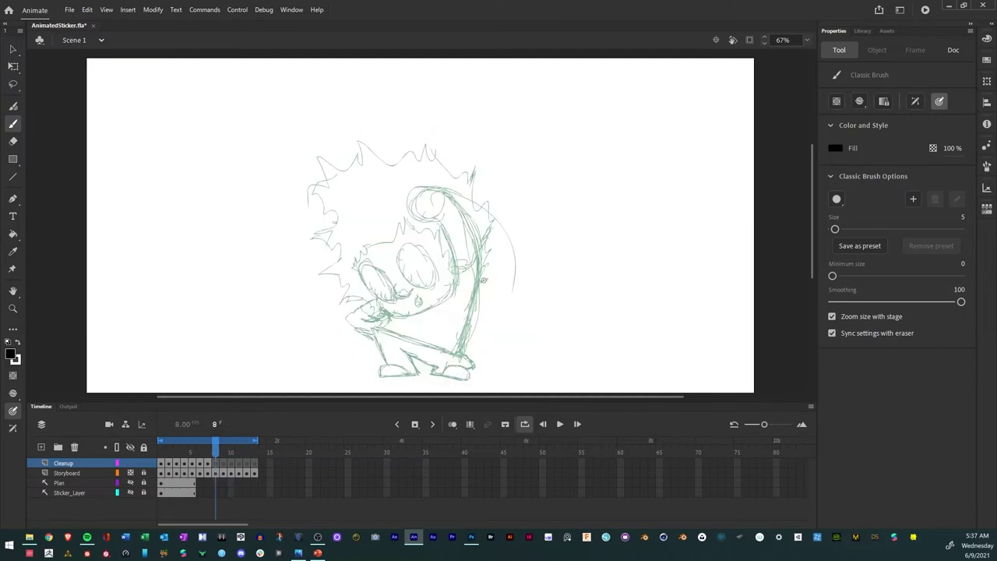
{"action": "key", "text": "period"}
{"action": "key", "text": "period"}
{"action": "key", "text": "period"}
{"action": "key", "text": "period"}
{"action": "key", "text": "comma"}
{"action": "key", "text": "comma"}
{"action": "key", "text": "comma"}
{"action": "key", "text": "comma"}
{"action": "key", "text": "comma"}
{"action": "key", "text": "comma"}
{"action": "key", "text": "comma"}
{"action": "key", "text": "comma"}
{"action": "key", "text": "comma"}
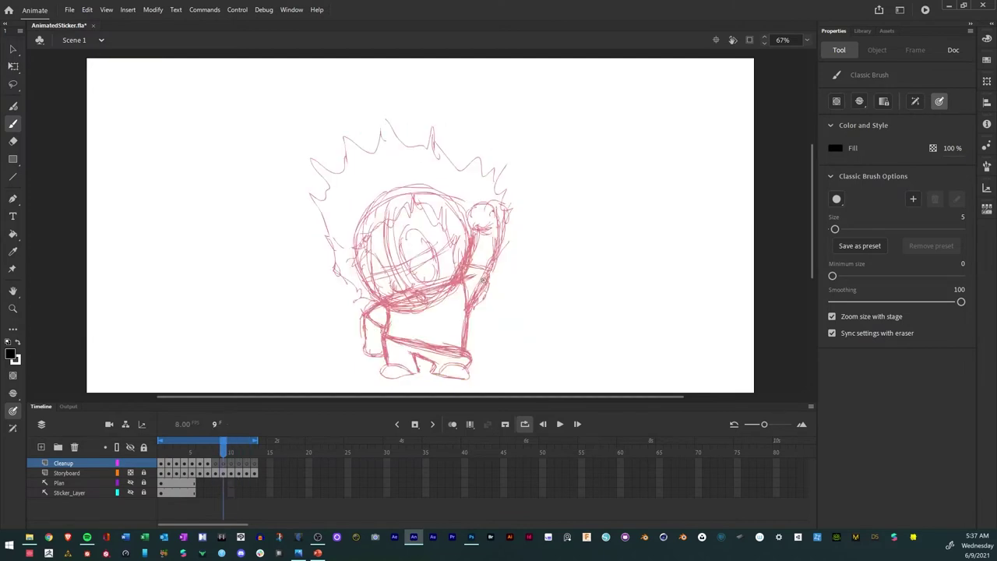
{"action": "key", "text": "period"}
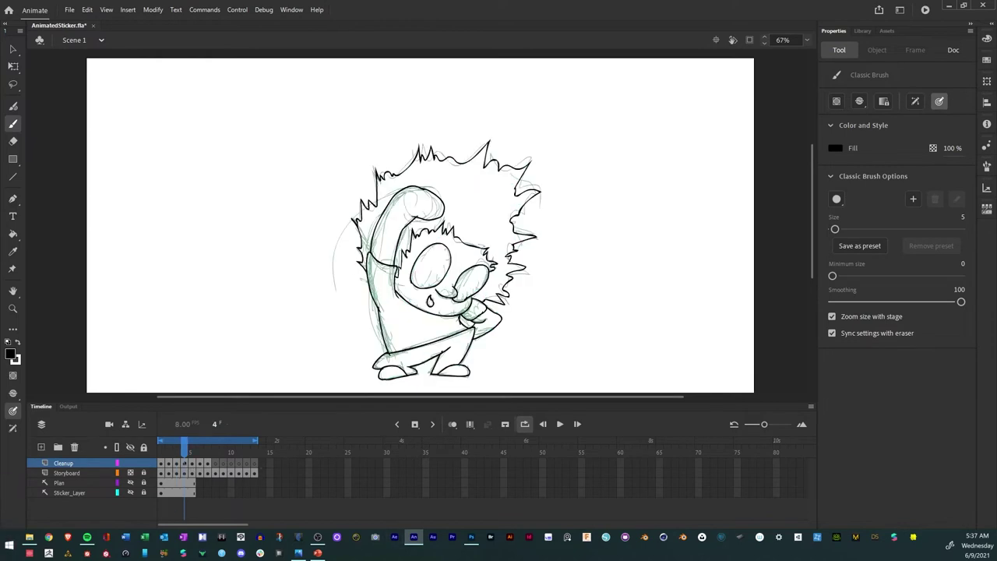
Copy frame 4's inked drawing and paste it over frame 8.
{"action": "right_click", "coordinate": [186, 464]}
{"action": "left_click", "coordinate": [232, 351]}
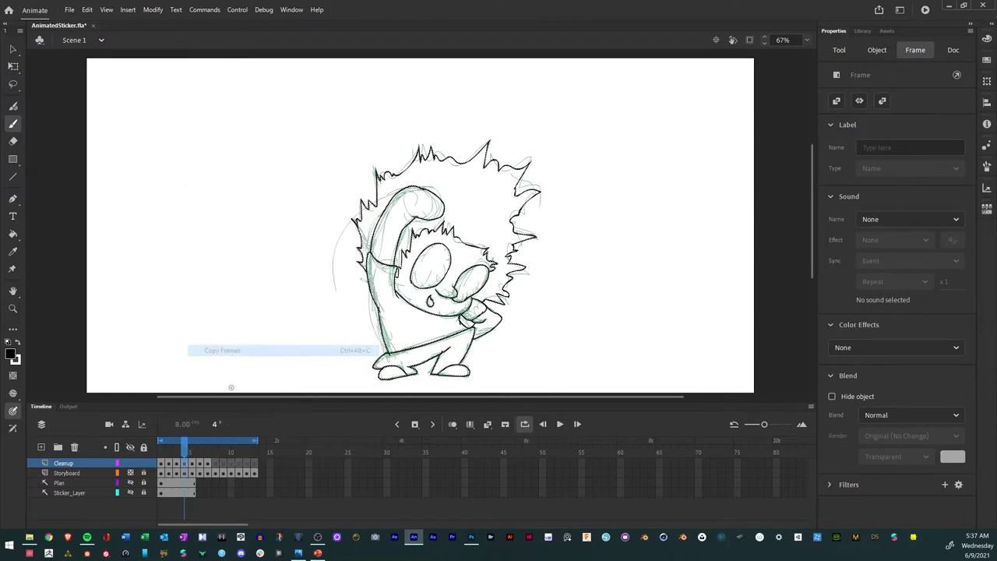
{"action": "left_click", "coordinate": [224, 463]}
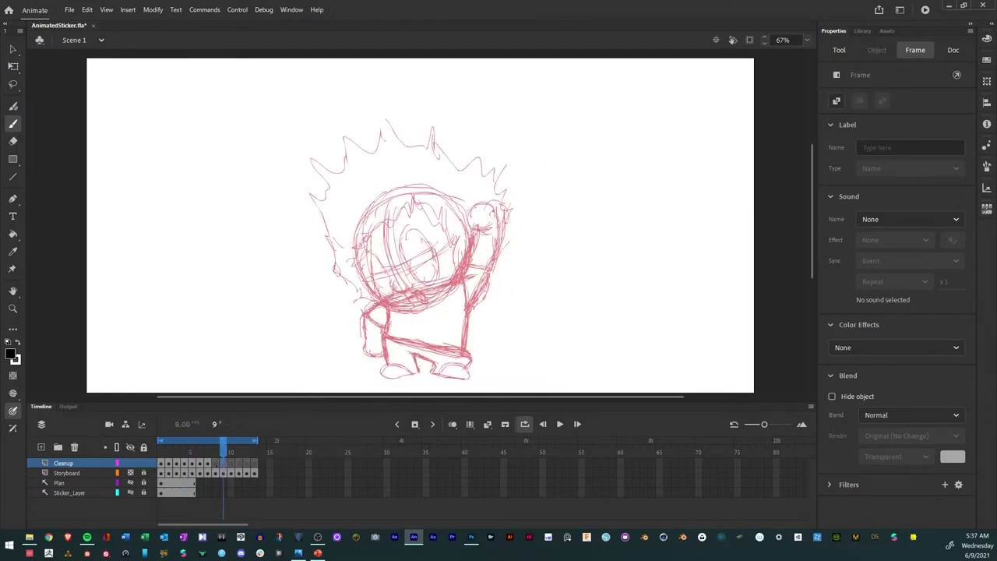
{"action": "left_click", "coordinate": [217, 463]}
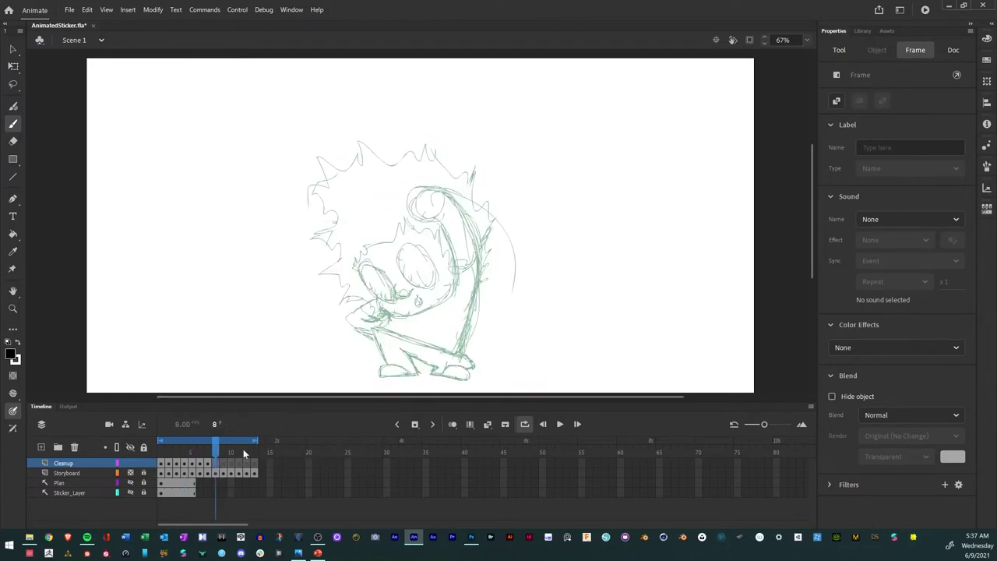
{"action": "right_click", "coordinate": [216, 463]}
{"action": "left_click", "coordinate": [257, 369]}
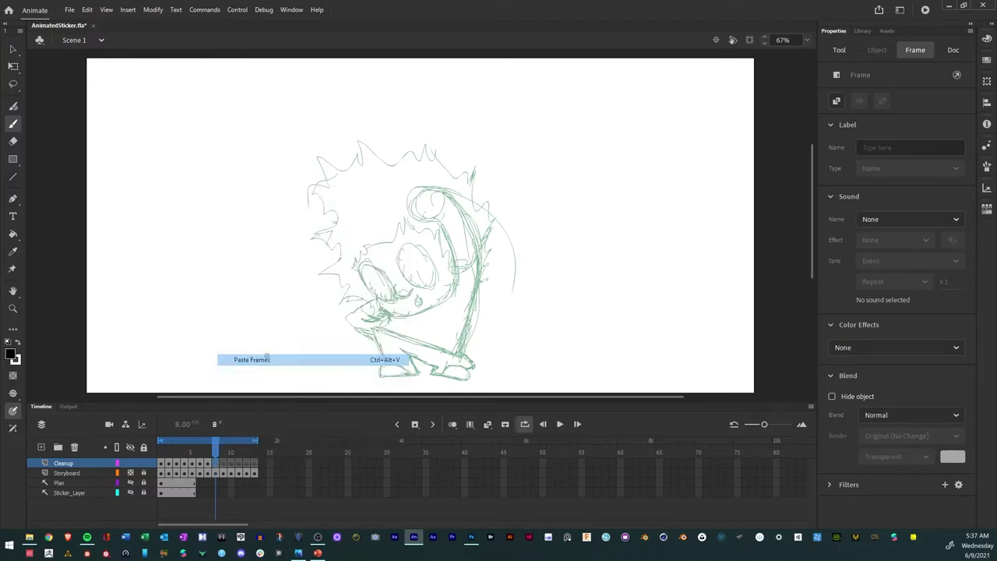
Flip the pasted drawing horizontally and nudge it left to X 631.15 over the green sketch.
{"action": "right_click", "coordinate": [398, 353]}
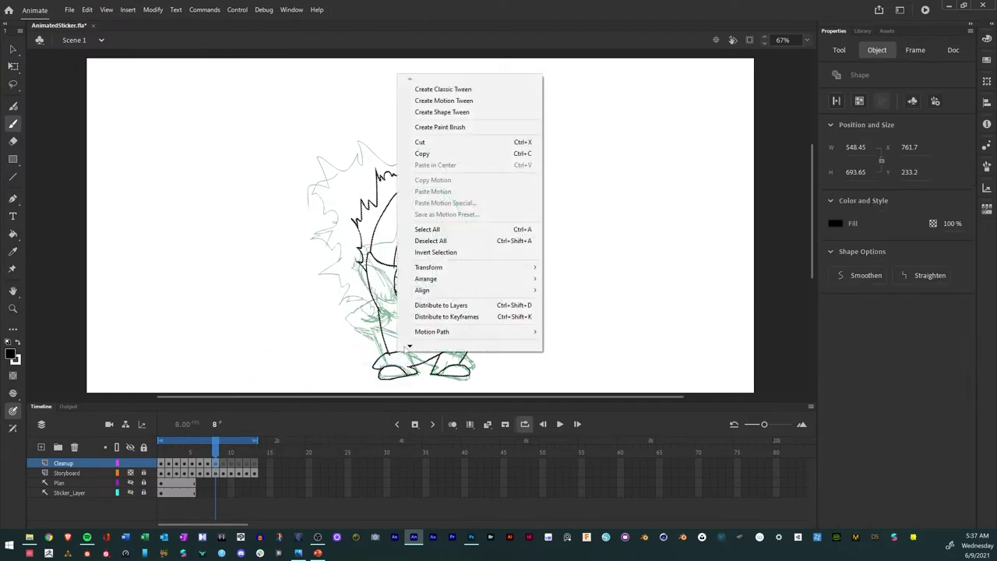
{"action": "mouse_move", "coordinate": [480, 280]}
{"action": "mouse_move", "coordinate": [484, 271]}
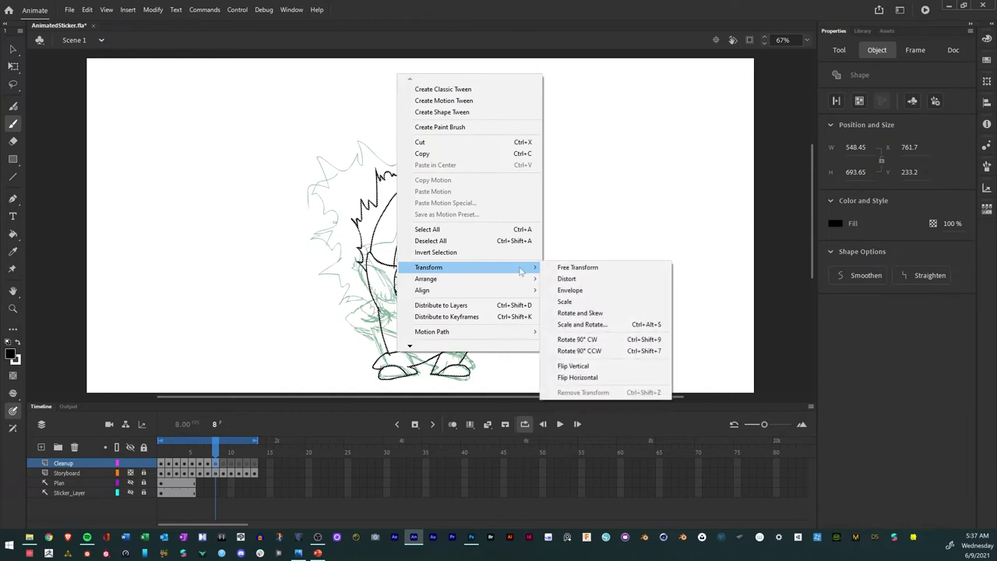
{"action": "left_click", "coordinate": [589, 377]}
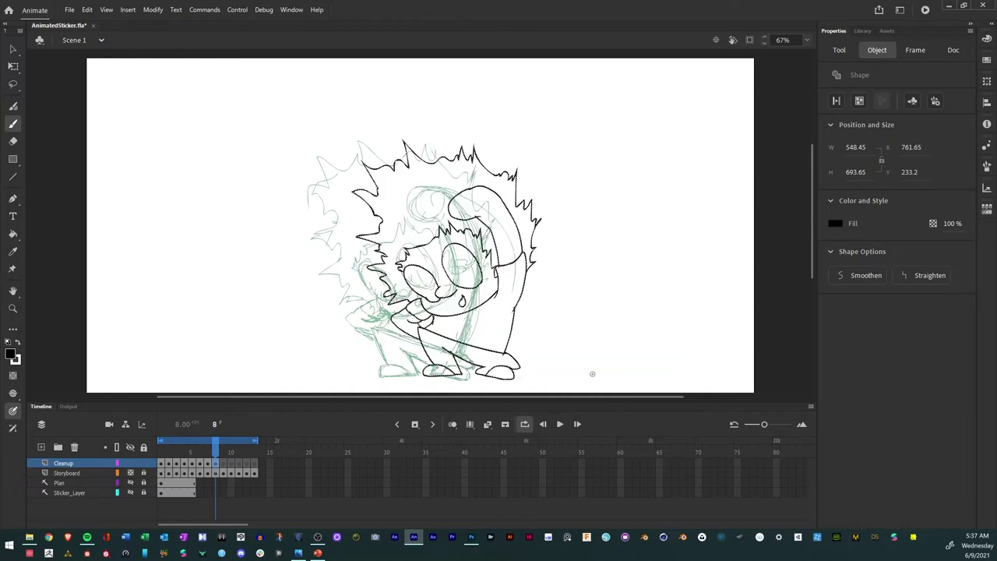
{"action": "key", "text": "shift+Left"}
{"action": "key", "text": "shift+Left"}
{"action": "key", "text": "shift+Left"}
{"action": "key", "text": "shift+Left"}
{"action": "key", "text": "shift+Left"}
{"action": "key", "text": "shift+Left"}
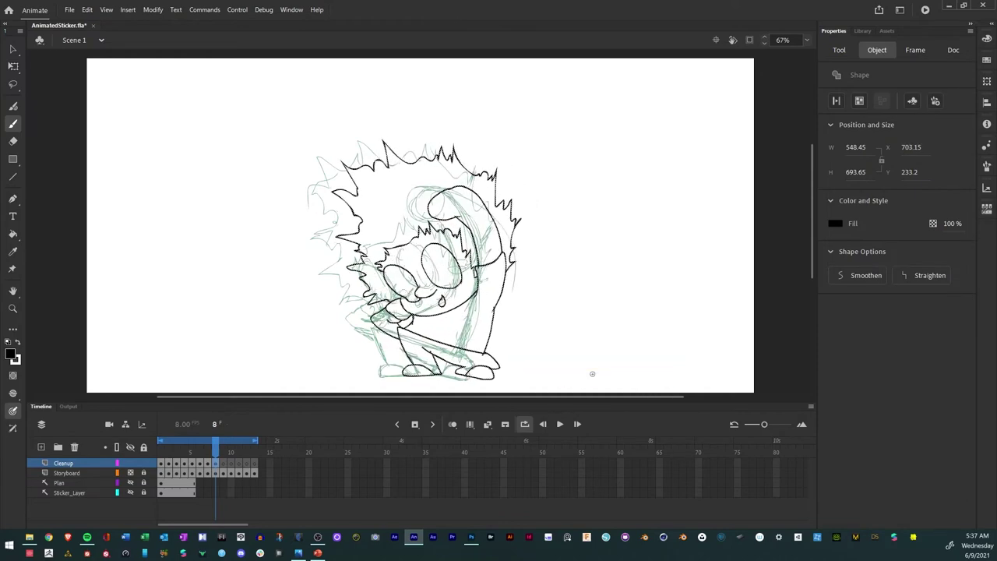
{"action": "key", "text": "shift+Left"}
{"action": "key", "text": "shift+Left"}
{"action": "key", "text": "shift+Left"}
{"action": "key", "text": "shift+Left"}
{"action": "key", "text": "shift+Left"}
{"action": "key", "text": "shift+Left"}
{"action": "key", "text": "shift+Left"}
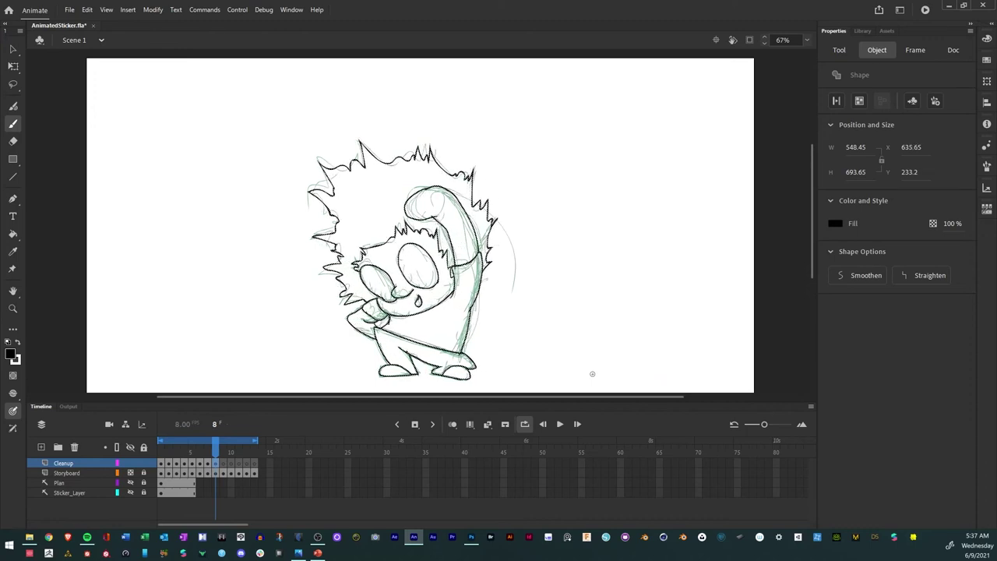
{"action": "key", "text": "Left"}
{"action": "key", "text": "Left"}
{"action": "key", "text": "Left"}
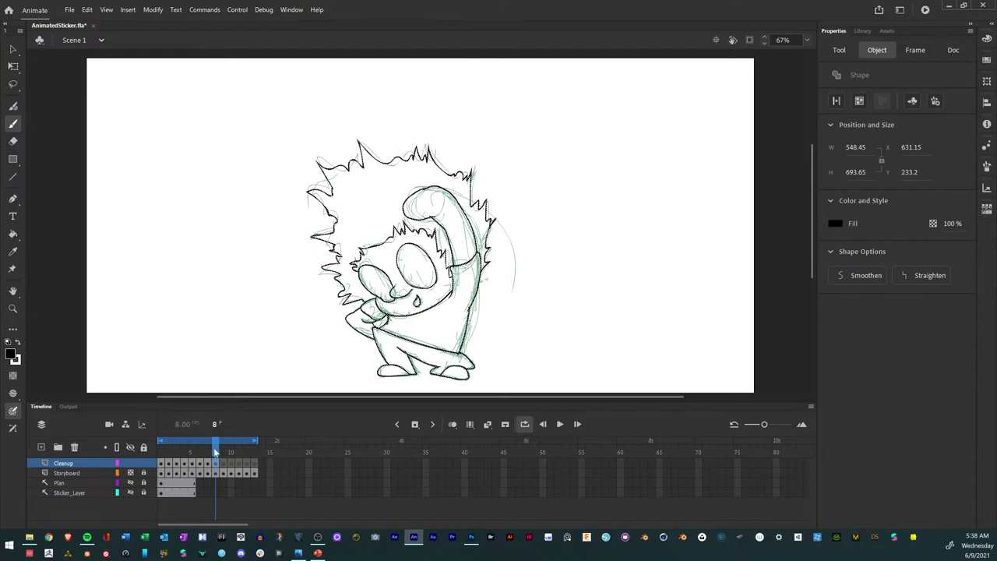
{"action": "left_click_drag", "start_coordinate": [216, 452], "coordinate": [224, 451]}
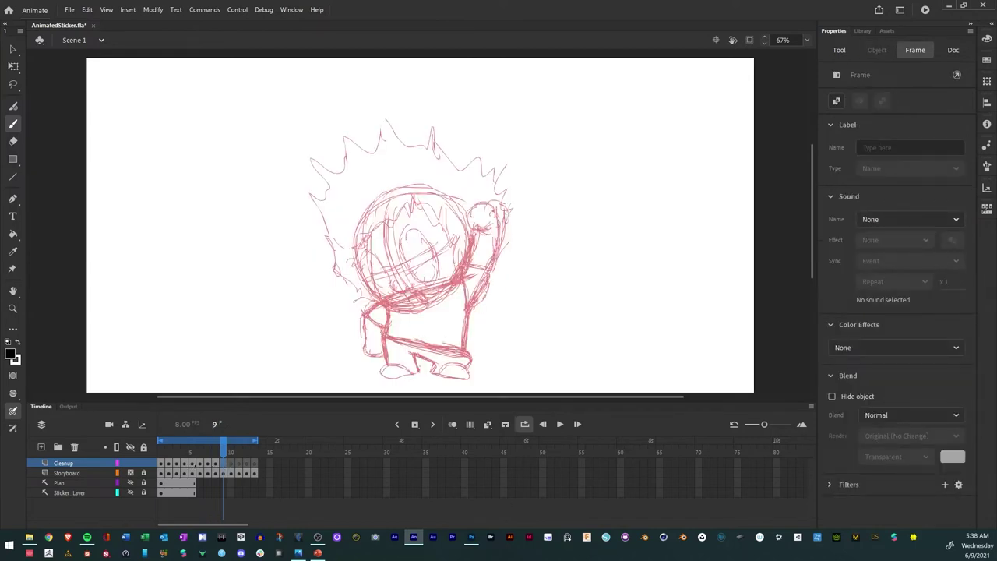
Paste the copied inked drawing onto frames 5 and 9.
{"action": "left_click", "coordinate": [200, 452]}
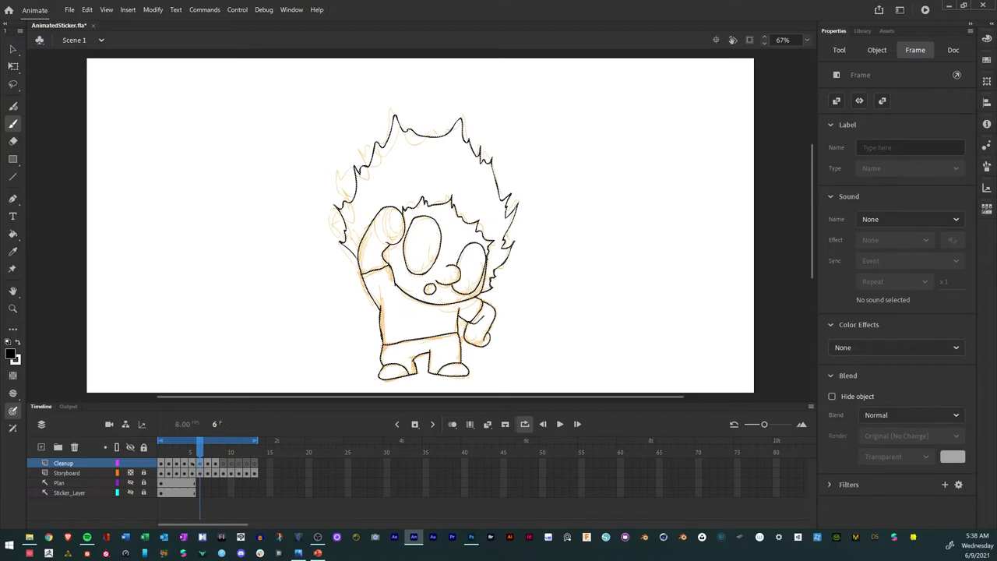
{"action": "left_click", "coordinate": [192, 462]}
{"action": "right_click", "coordinate": [193, 463]}
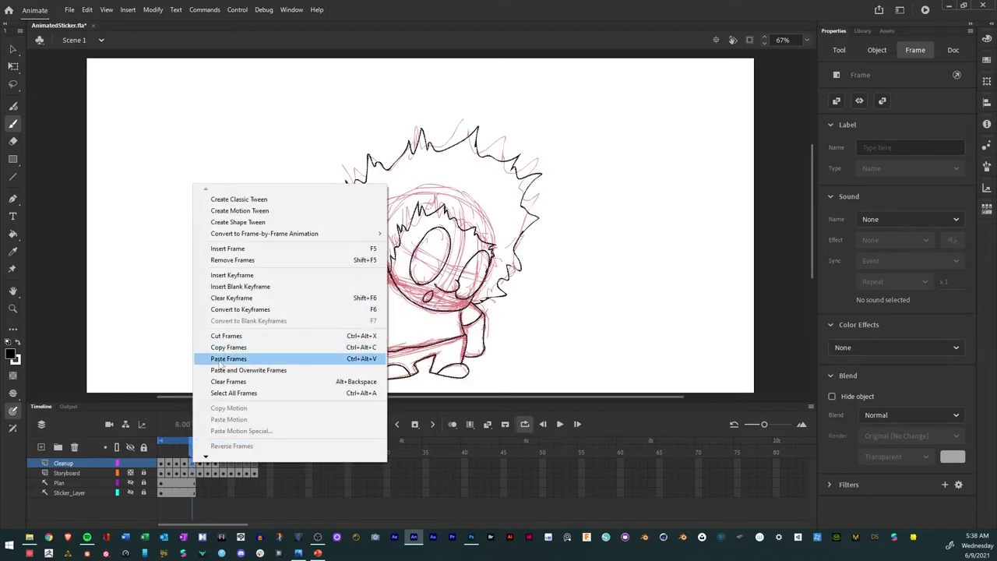
{"action": "left_click", "coordinate": [226, 359]}
{"action": "left_click", "coordinate": [224, 464]}
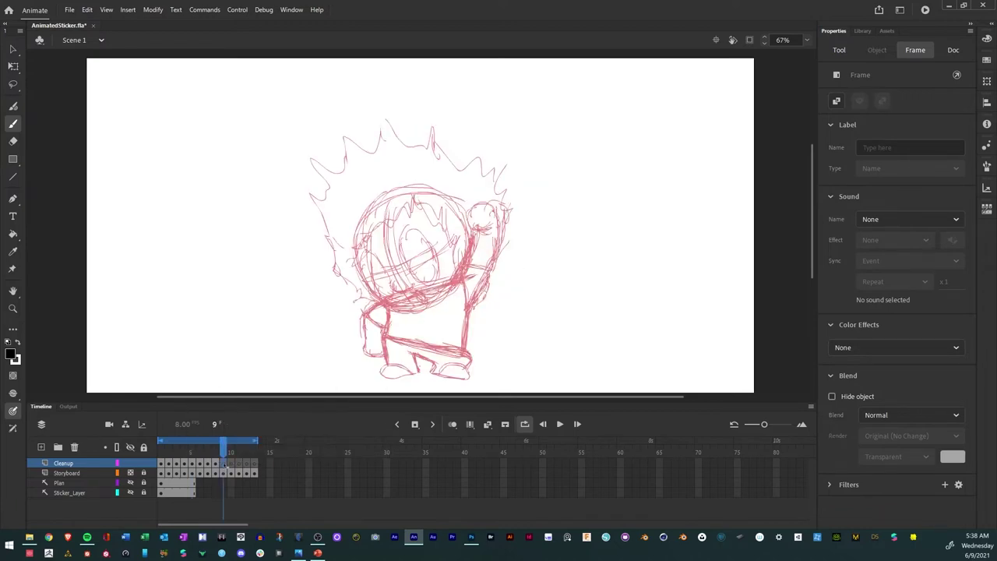
{"action": "right_click", "coordinate": [347, 288]}
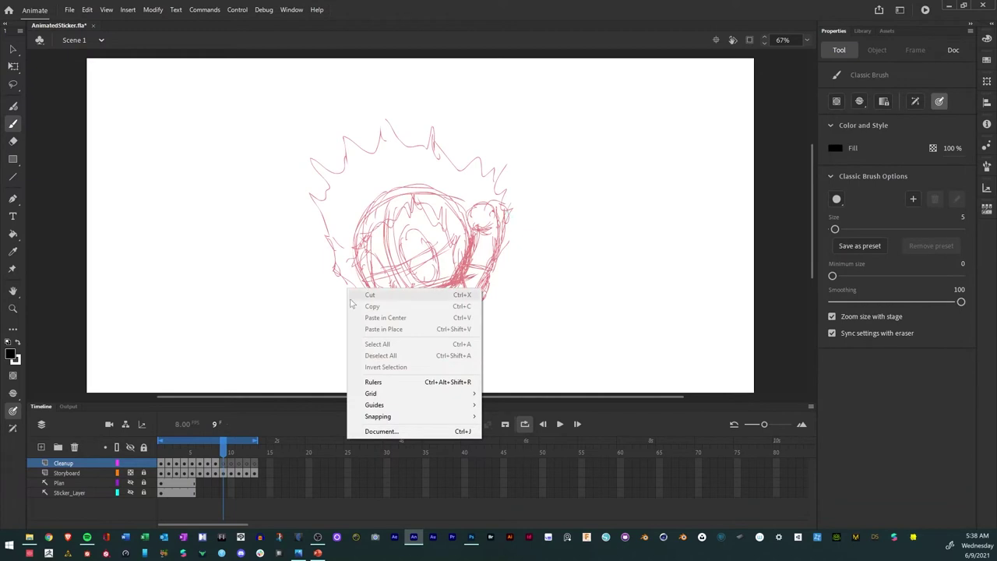
{"action": "right_click", "coordinate": [232, 458]}
{"action": "left_click", "coordinate": [290, 359]}
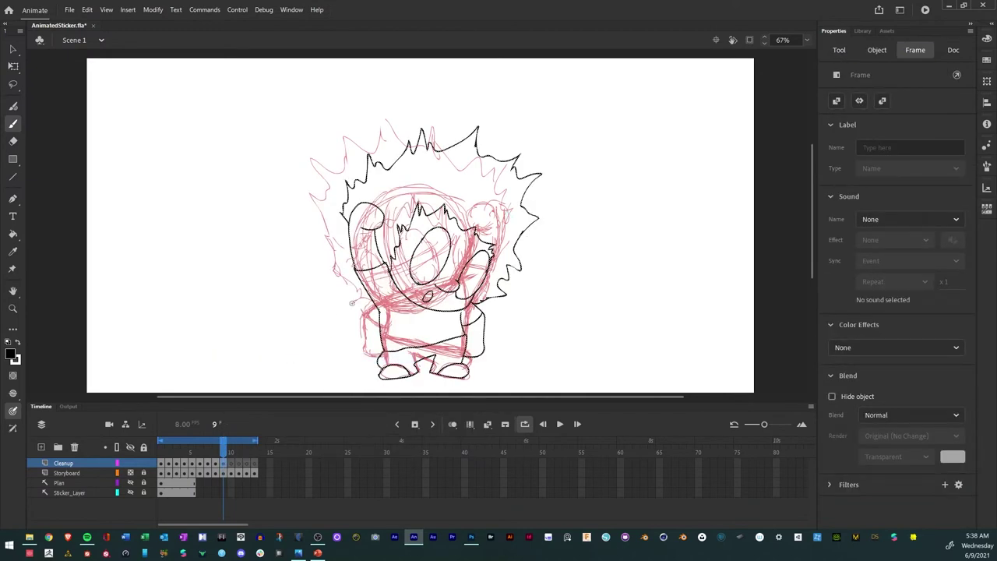
Mirror frame 9's drawing horizontally and nudge it to X 635.1 over the red sketch.
{"action": "right_click", "coordinate": [387, 352]}
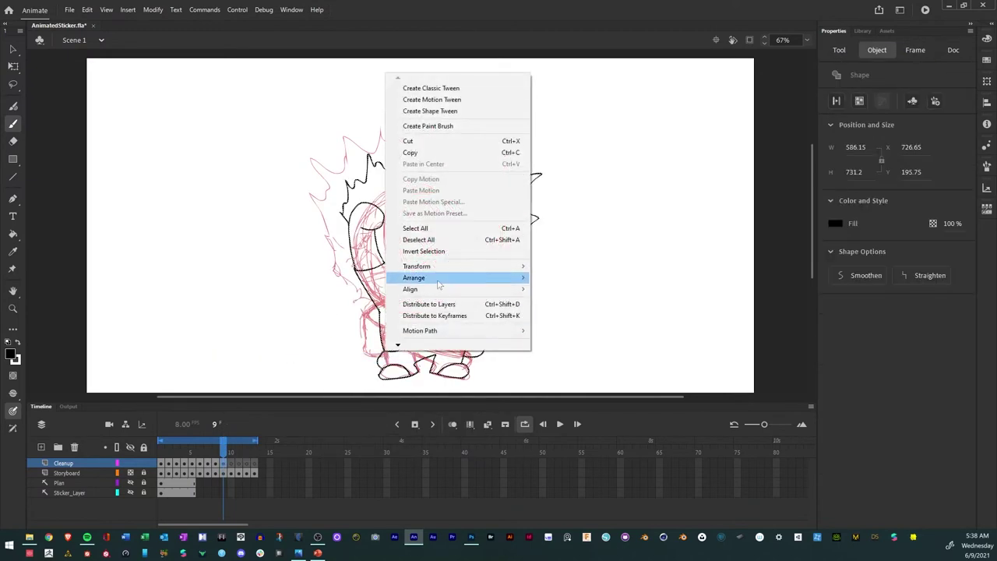
{"action": "mouse_move", "coordinate": [456, 274]}
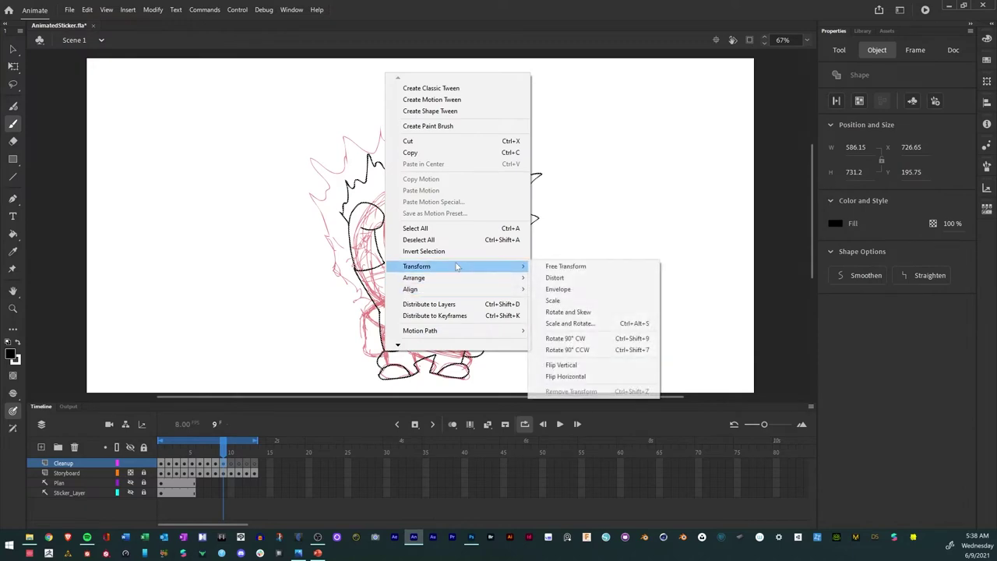
{"action": "left_click", "coordinate": [562, 376]}
{"action": "key", "text": "Left"}
{"action": "key", "text": "Left"}
{"action": "key", "text": "Left"}
{"action": "key", "text": "Left"}
{"action": "key", "text": "Left"}
{"action": "key", "text": "Left"}
{"action": "key", "text": "Left"}
{"action": "key", "text": "Left"}
{"action": "key", "text": "Left"}
{"action": "key", "text": "Left"}
{"action": "key", "text": "Left"}
{"action": "key", "text": "Left"}
{"action": "key", "text": "Left"}
{"action": "key", "text": "Left"}
{"action": "key", "text": "Left"}
{"action": "key", "text": "Left"}
{"action": "key", "text": "Left"}
{"action": "key", "text": "Left"}
{"action": "key", "text": "Left"}
{"action": "key", "text": "Left"}
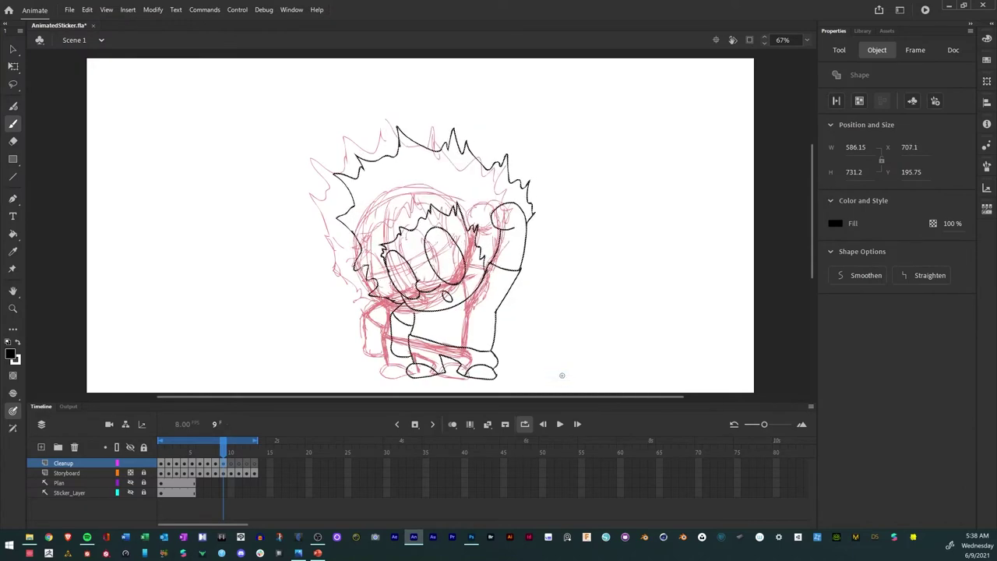
{"action": "key", "text": "Left"}
{"action": "key", "text": "Left"}
{"action": "key", "text": "Left"}
{"action": "key", "text": "Left"}
{"action": "key", "text": "Left"}
{"action": "key", "text": "Left"}
{"action": "key", "text": "Left"}
{"action": "key", "text": "Left"}
{"action": "key", "text": "Left"}
{"action": "key", "text": "Left"}
{"action": "key", "text": "Left"}
{"action": "key", "text": "Left"}
{"action": "key", "text": "Left"}
{"action": "key", "text": "Left"}
{"action": "key", "text": "Left"}
{"action": "key", "text": "Left"}
{"action": "key", "text": "Left"}
{"action": "key", "text": "Left"}
{"action": "key", "text": "Left"}
{"action": "key", "text": "Left"}
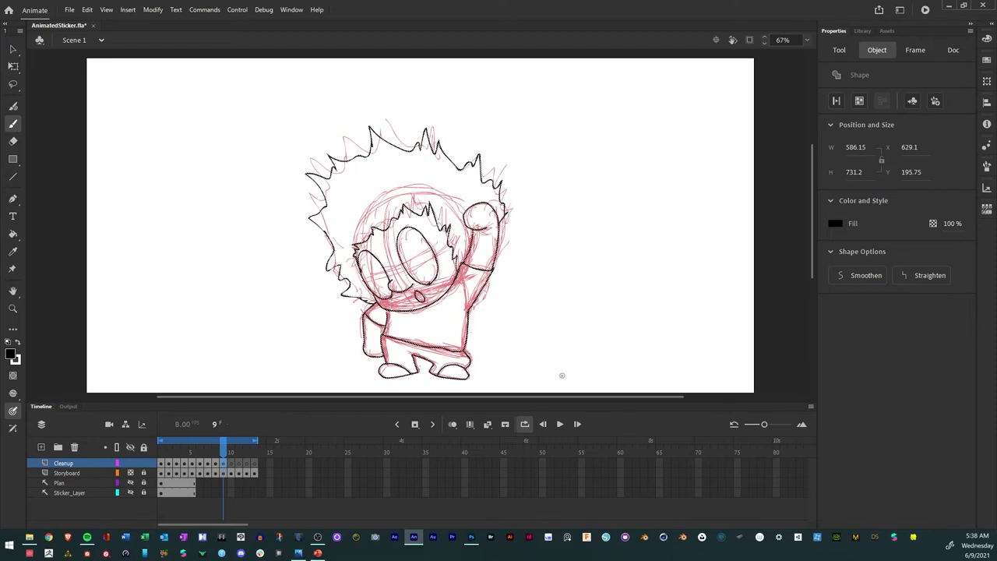
{"action": "key", "text": "Right"}
{"action": "key", "text": "Right"}
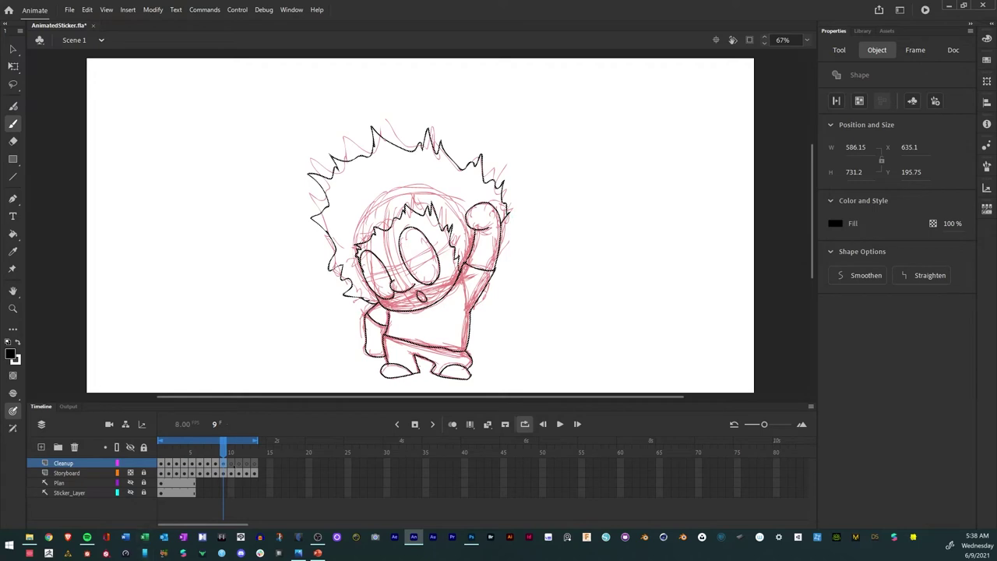
{"action": "left_click", "coordinate": [231, 463]}
Review frames 2–4, then copy frame 6's waving-pose drawing.
{"action": "left_click", "coordinate": [184, 463]}
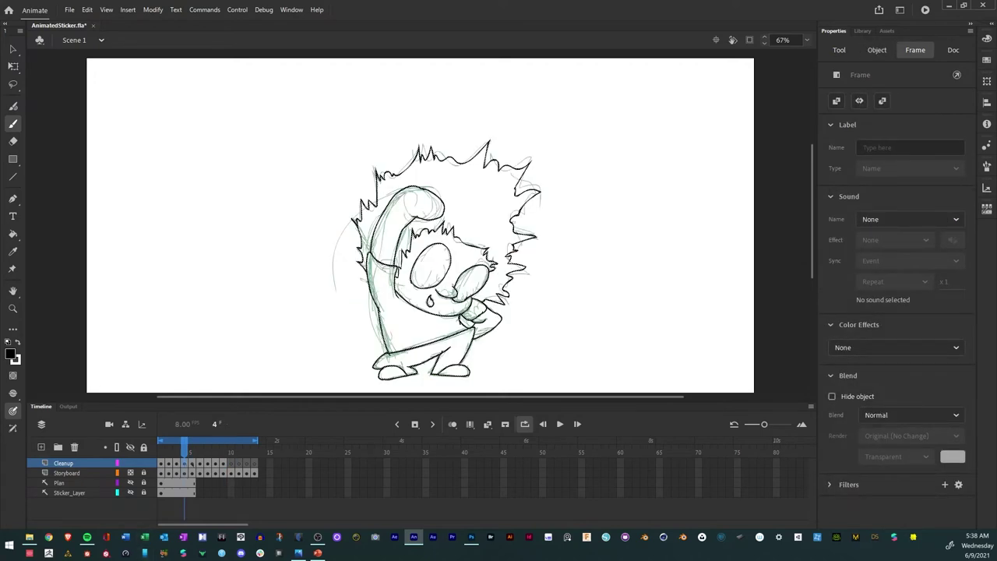
{"action": "key", "text": "period"}
{"action": "left_click", "coordinate": [177, 462]}
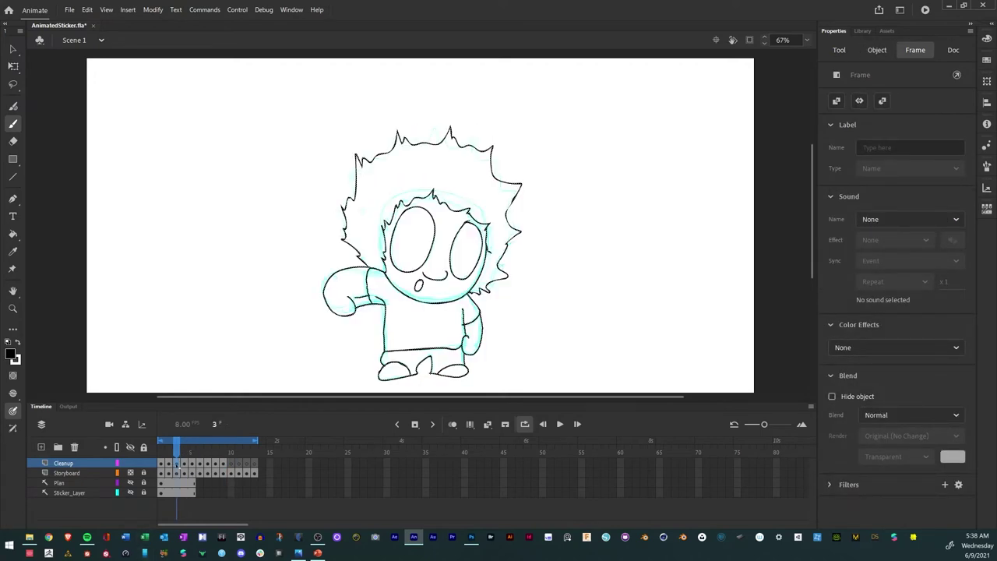
{"action": "left_click", "coordinate": [168, 463]}
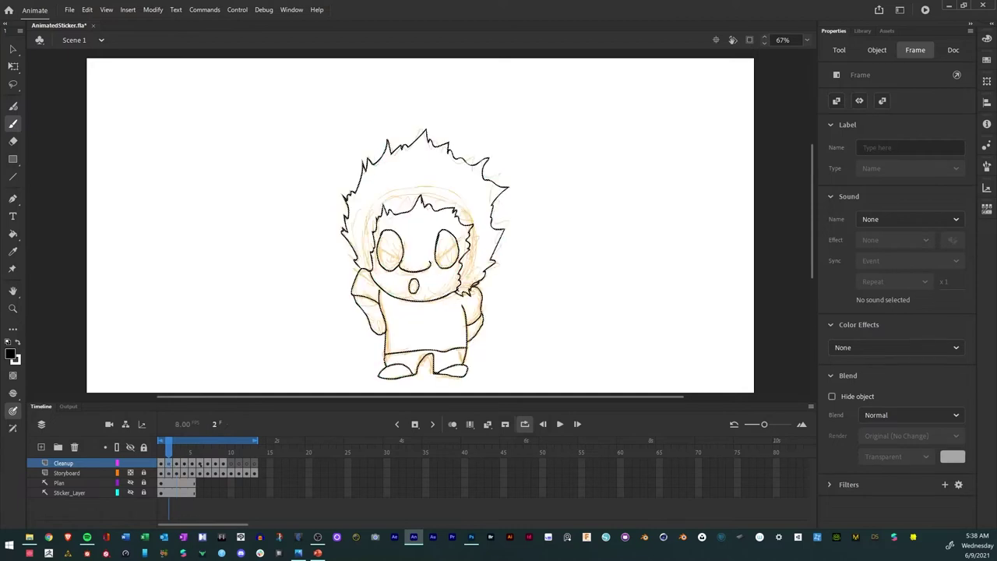
{"action": "left_click", "coordinate": [200, 464]}
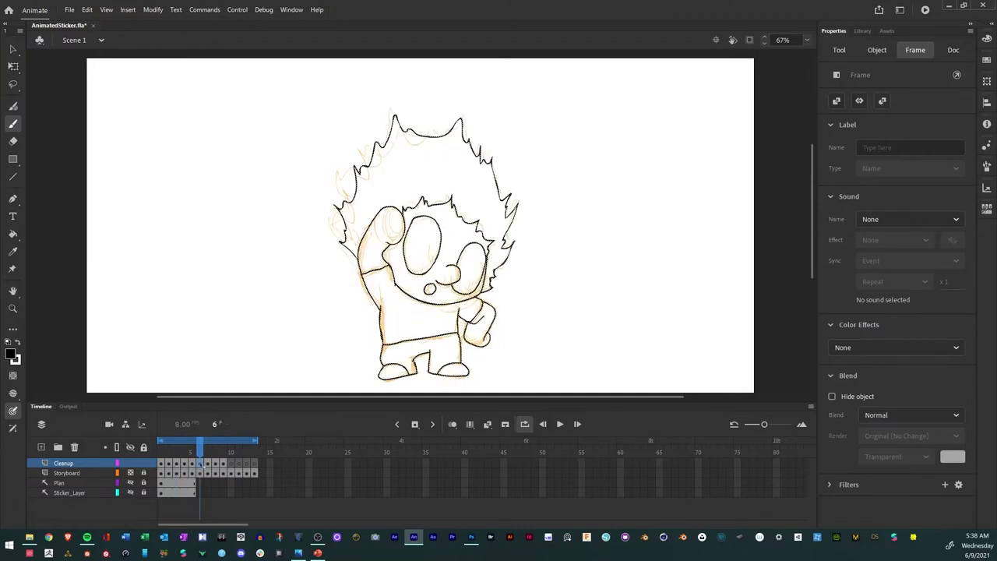
{"action": "right_click", "coordinate": [201, 466]}
{"action": "left_click", "coordinate": [244, 348]}
Compare frames 4–7, then paste frame 6's drawing into frame 10.
{"action": "left_click", "coordinate": [231, 463]}
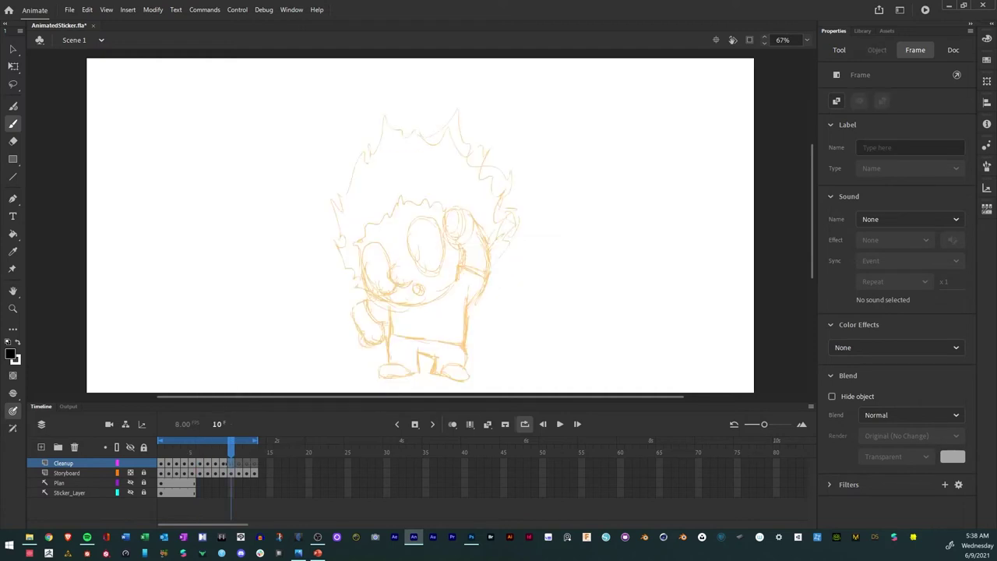
{"action": "left_click", "coordinate": [207, 464]}
{"action": "left_click", "coordinate": [192, 464]}
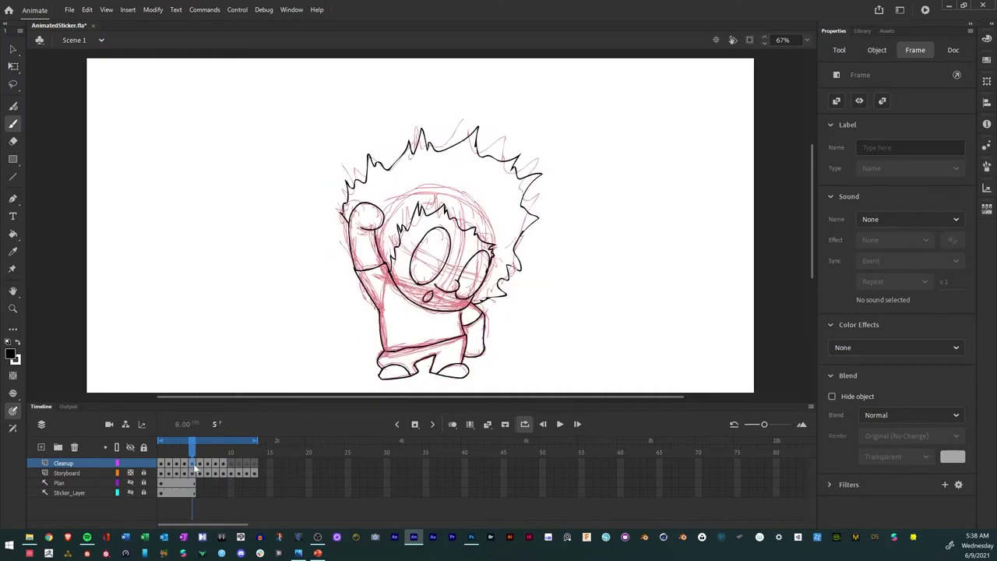
{"action": "left_click", "coordinate": [184, 464]}
{"action": "left_click", "coordinate": [200, 464]}
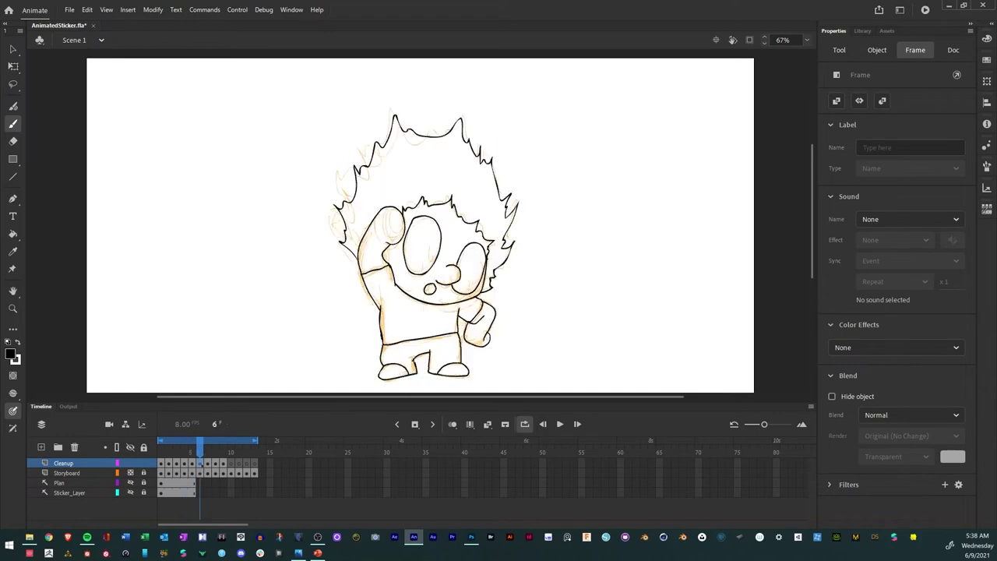
{"action": "left_click", "coordinate": [231, 464]}
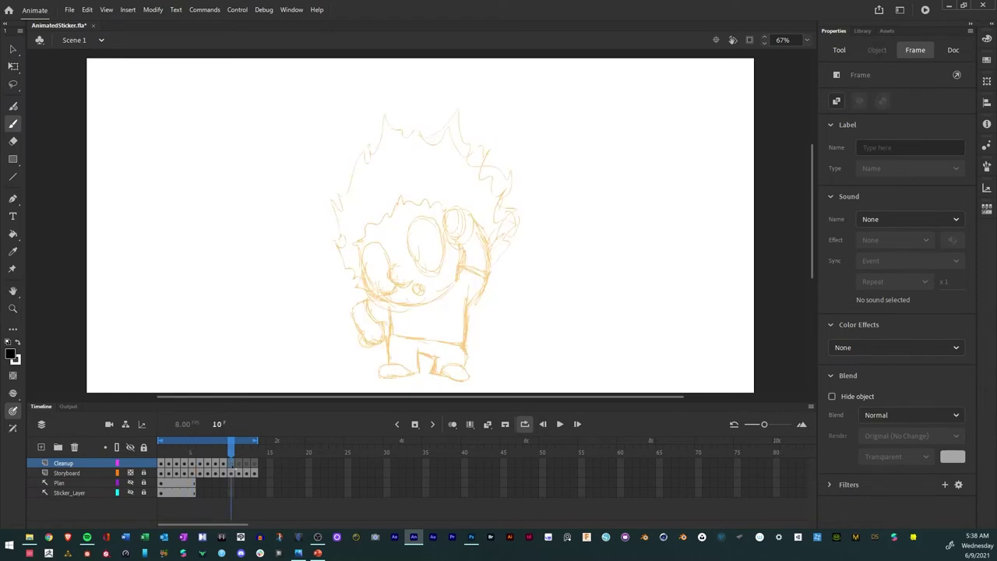
{"action": "right_click", "coordinate": [334, 347]}
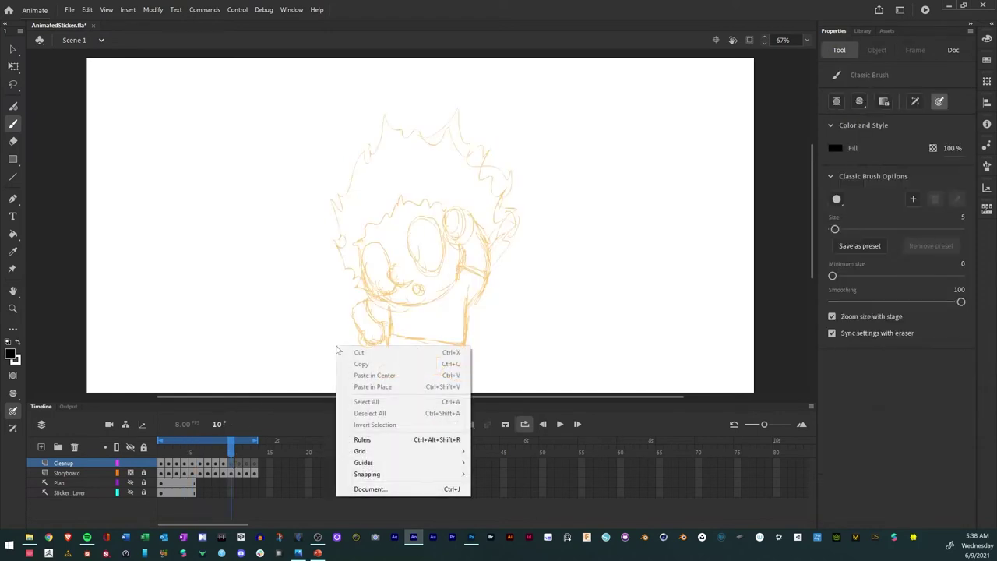
{"action": "right_click", "coordinate": [232, 464]}
{"action": "left_click", "coordinate": [266, 362]}
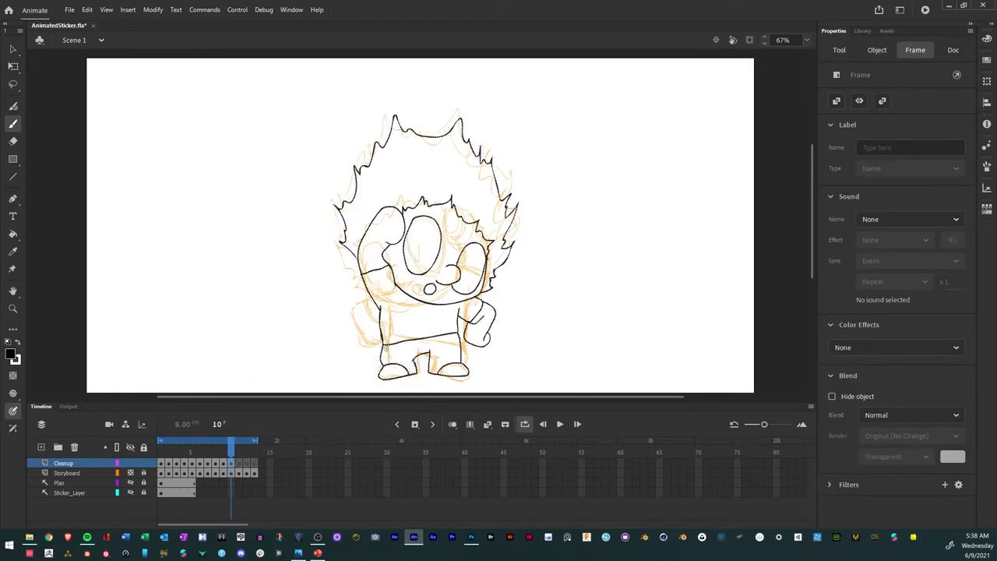
Flip frame 10's pasted line art horizontally and nudge it into line with the sketch.
{"action": "right_click", "coordinate": [385, 347]}
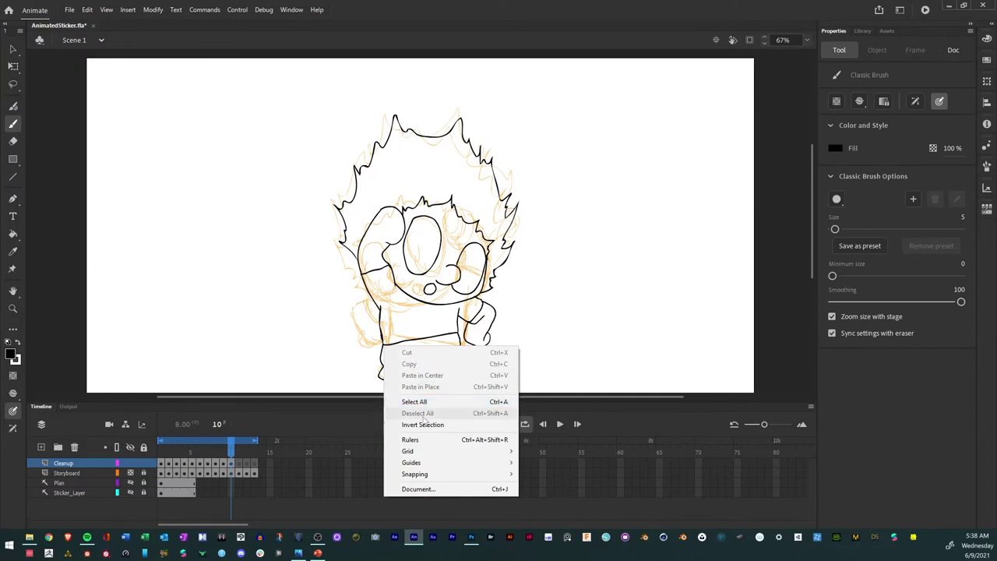
{"action": "left_click", "coordinate": [231, 467]}
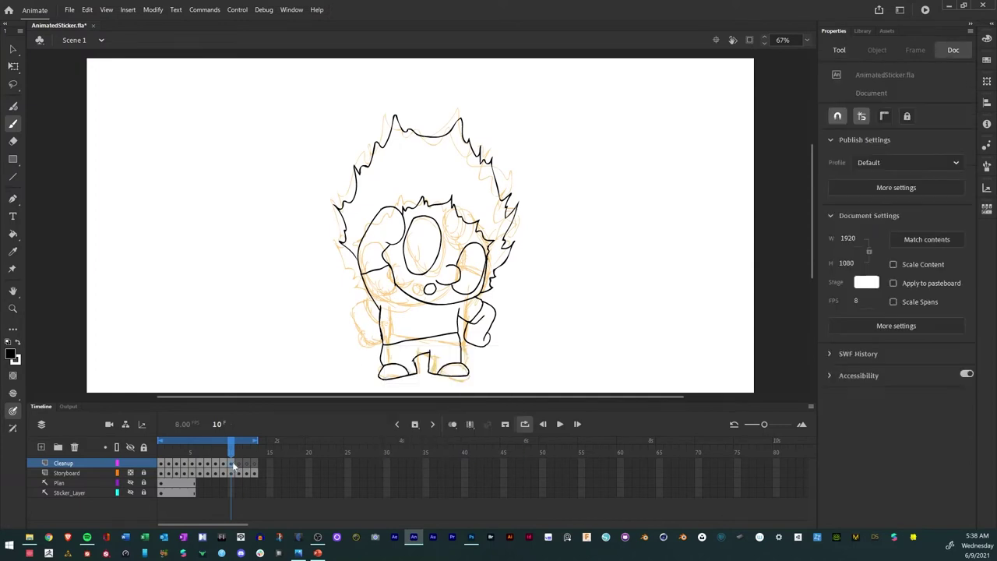
{"action": "left_click", "coordinate": [378, 310]}
{"action": "right_click", "coordinate": [382, 316]}
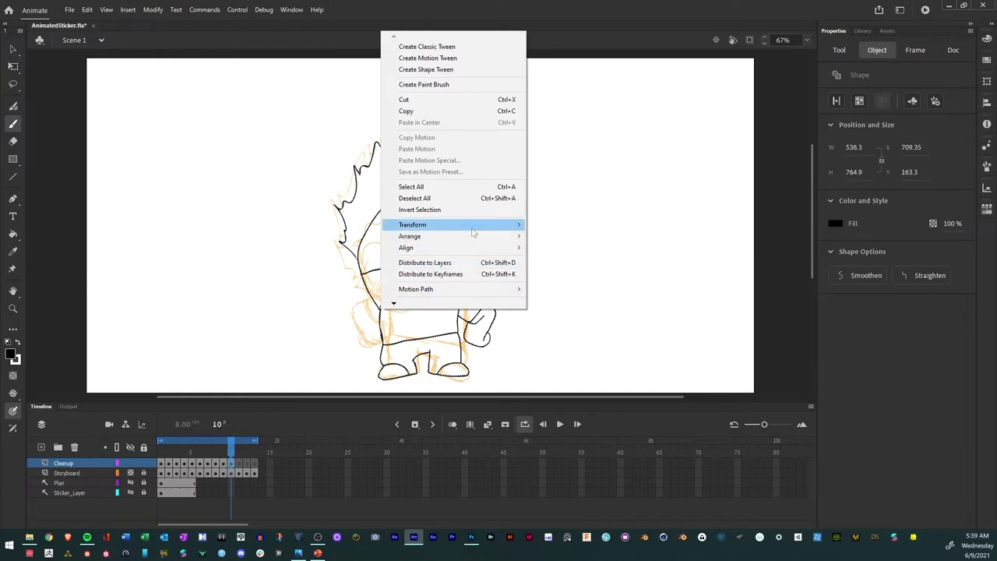
{"action": "mouse_move", "coordinate": [467, 225]}
{"action": "left_click", "coordinate": [588, 332]}
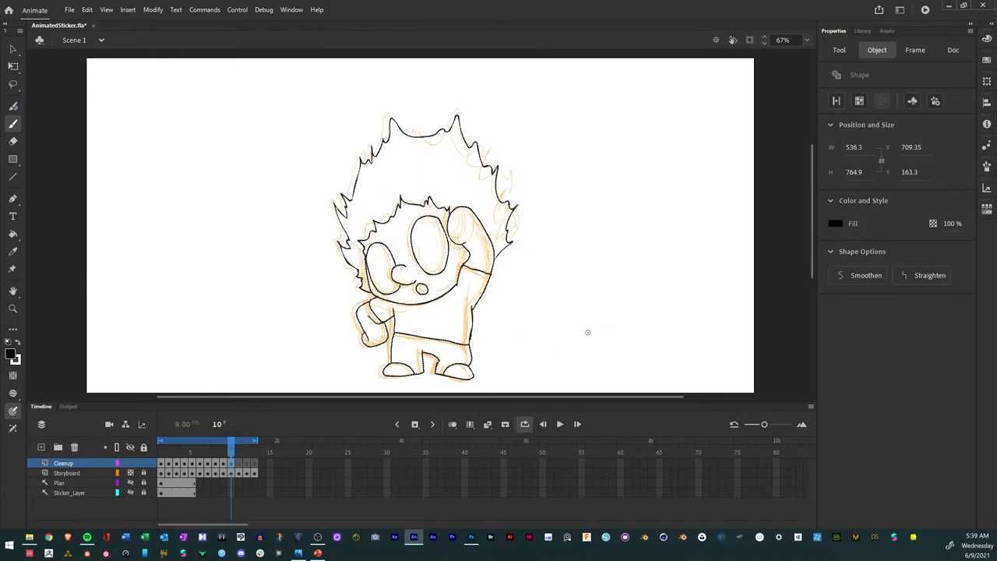
{"action": "key", "text": "Left"}
{"action": "key", "text": "Left"}
{"action": "key", "text": "Left"}
{"action": "key", "text": "Left"}
{"action": "key", "text": "Left"}
{"action": "key", "text": "Left"}
{"action": "key", "text": "Left"}
{"action": "key", "text": "Left"}
{"action": "key", "text": "Left"}
{"action": "key", "text": "Left"}
{"action": "key", "text": "Left"}
{"action": "key", "text": "Left"}
{"action": "key", "text": "Left"}
{"action": "key", "text": "Left"}
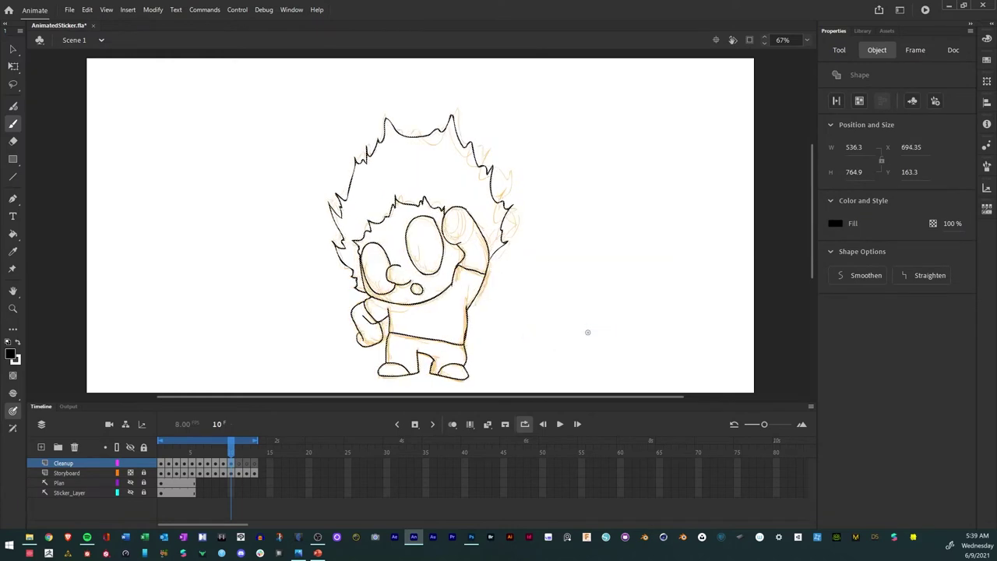
{"action": "key", "text": "Right"}
{"action": "key", "text": "Right"}
{"action": "key", "text": "Right"}
{"action": "key", "text": "Right"}
{"action": "key", "text": "Right"}
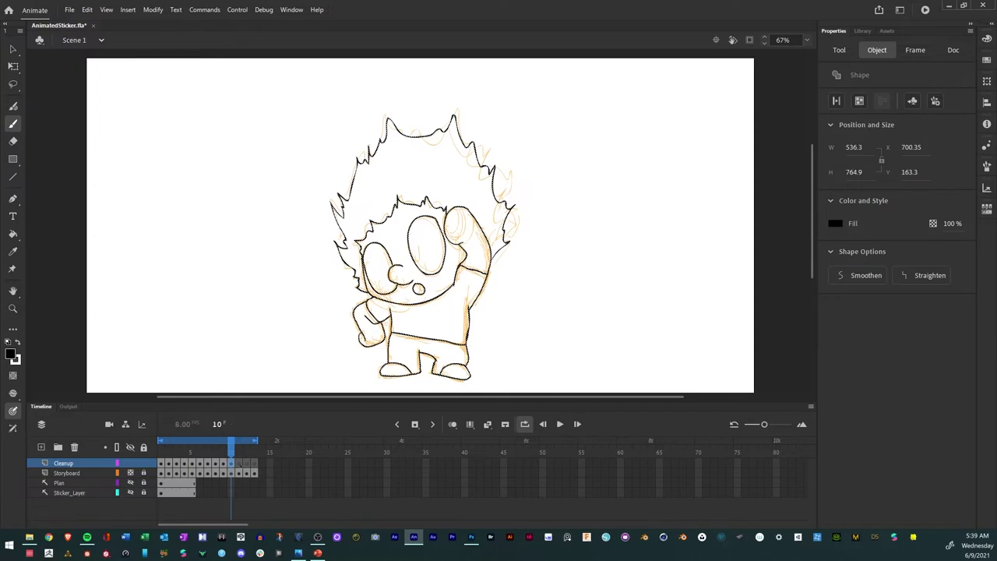
{"action": "key", "text": "Left"}
{"action": "key", "text": "Left"}
{"action": "key", "text": "Left"}
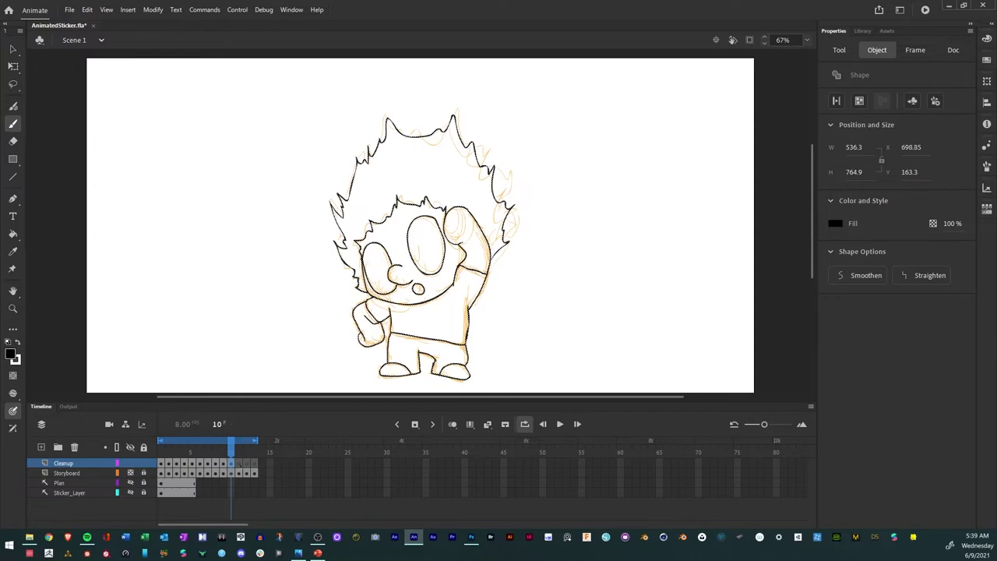
{"action": "key", "text": "Right"}
{"action": "key", "text": "Right"}
{"action": "key", "text": "Right"}
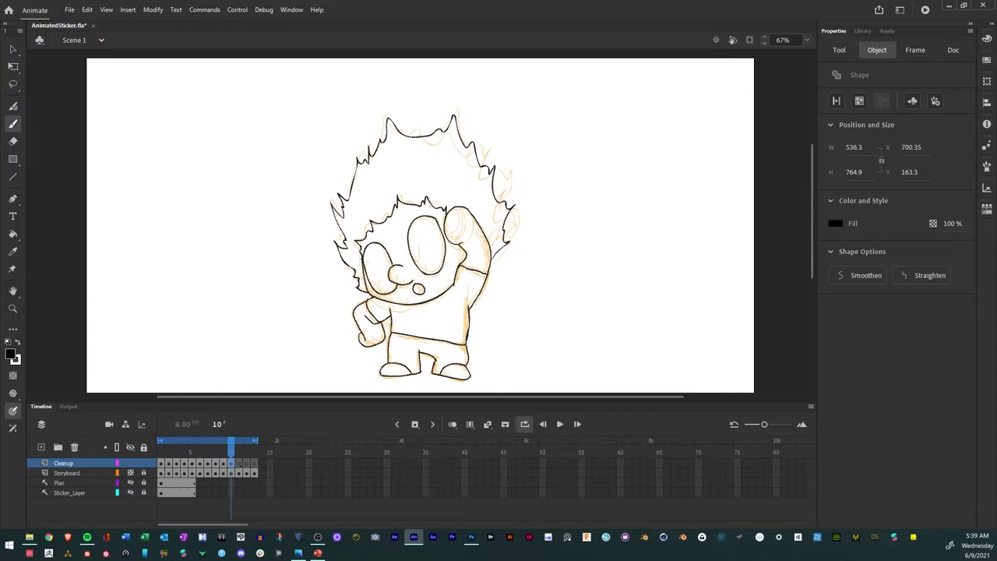
Review frames 11, 12, 1 and 13, ending on uninked frame 11.
{"action": "left_click", "coordinate": [238, 464]}
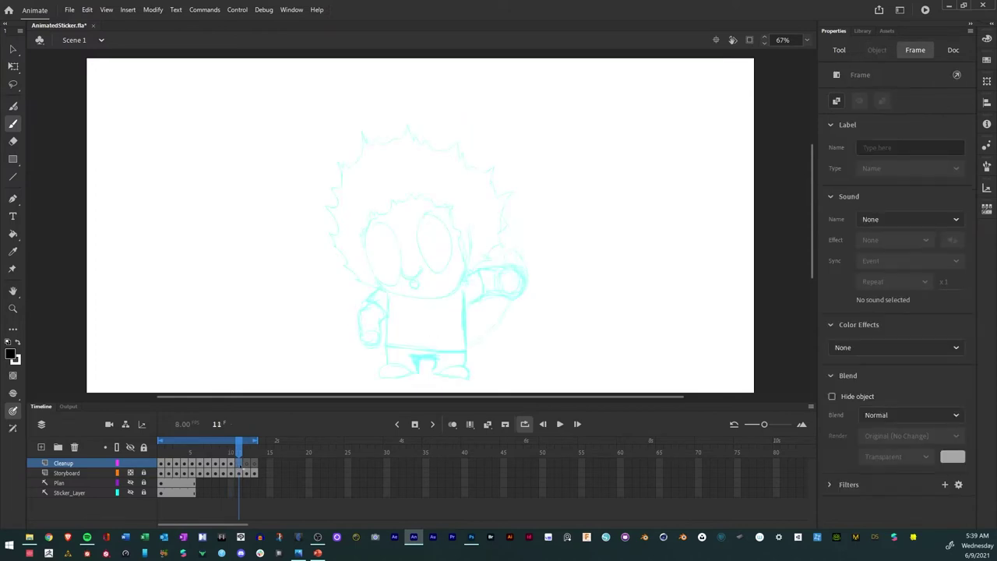
{"action": "key", "text": "period"}
{"action": "key", "text": "period"}
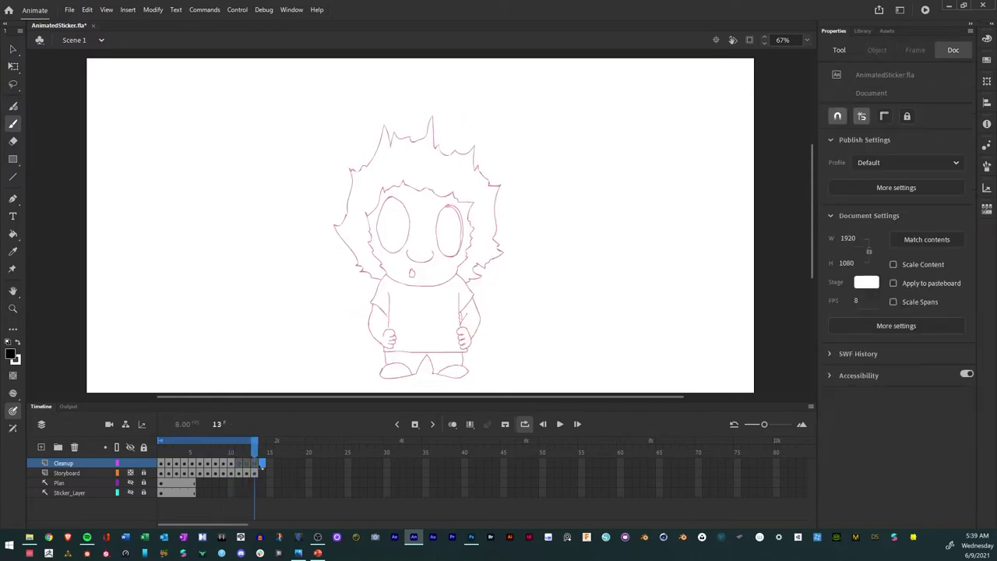
{"action": "left_click", "coordinate": [160, 463]}
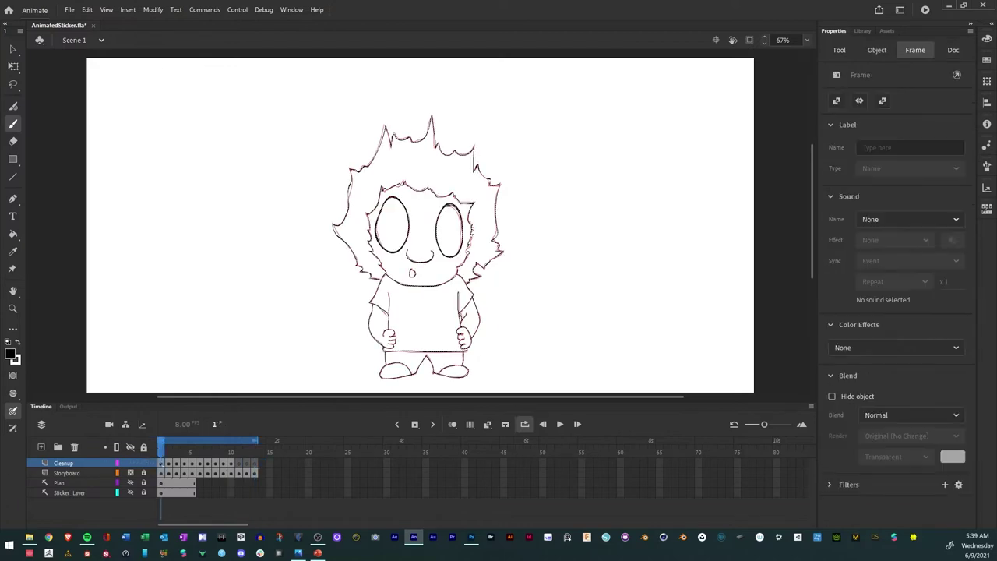
{"action": "left_click", "coordinate": [254, 462]}
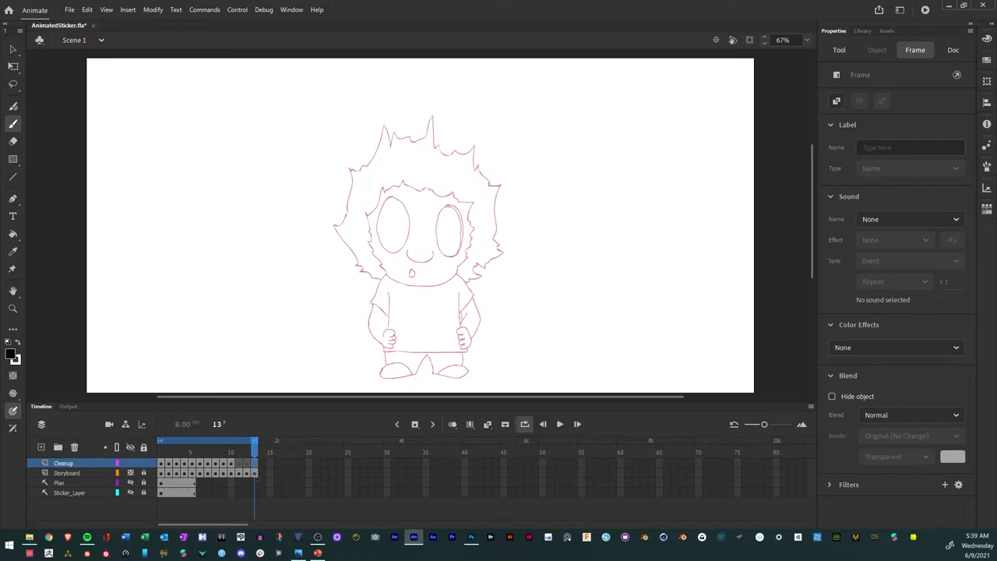
{"action": "left_click", "coordinate": [239, 463]}
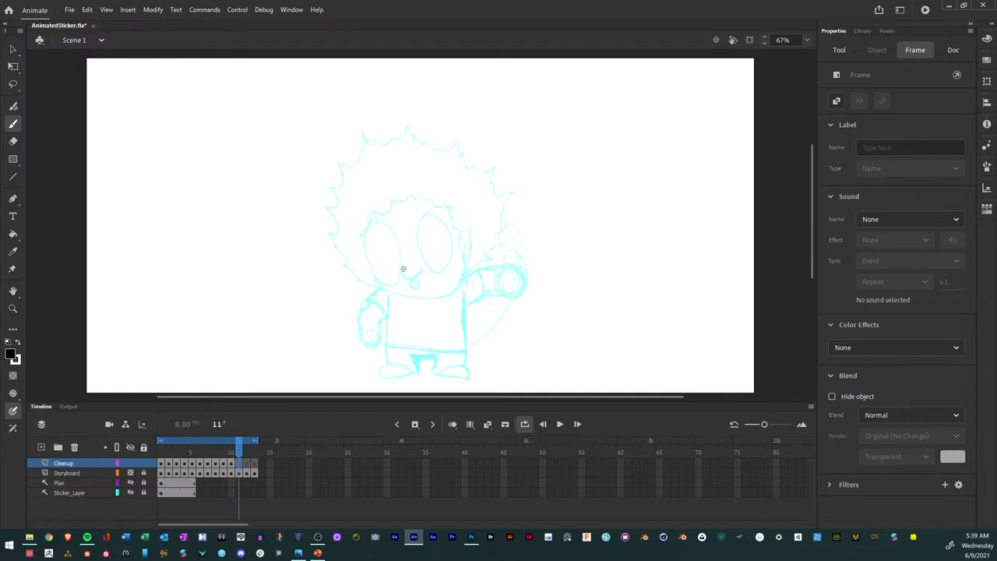
Ink the face's left outline, right eye and jaw line on frame 11.
{"action": "left_click_drag", "start_coordinate": [403, 268], "coordinate": [402, 272]}
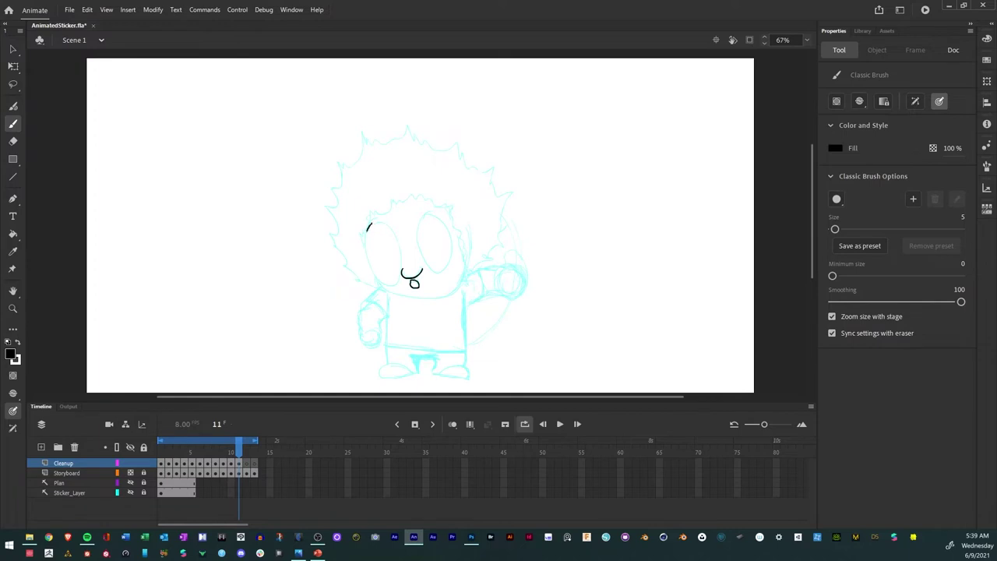
{"action": "mouse_move", "coordinate": [368, 231]}
{"action": "left_mouse_down"}
{"action": "mouse_move", "coordinate": [371, 270]}
{"action": "mouse_move", "coordinate": [402, 261]}
{"action": "mouse_move", "coordinate": [399, 240]}
{"action": "left_mouse_up"}
{"action": "mouse_move", "coordinate": [425, 215]}
{"action": "left_mouse_down"}
{"action": "mouse_move", "coordinate": [420, 258]}
{"action": "mouse_move", "coordinate": [445, 273]}
{"action": "mouse_move", "coordinate": [453, 233]}
{"action": "mouse_move", "coordinate": [425, 213]}
{"action": "left_mouse_up"}
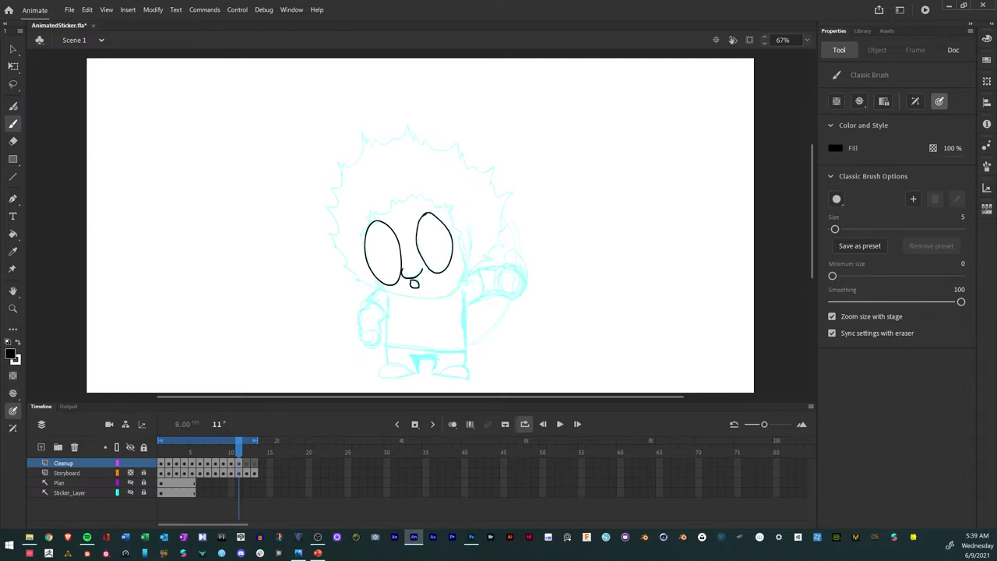
{"action": "mouse_move", "coordinate": [378, 285]}
{"action": "left_mouse_down"}
{"action": "mouse_move", "coordinate": [439, 296]}
{"action": "mouse_move", "coordinate": [460, 281]}
{"action": "mouse_move", "coordinate": [465, 262]}
{"action": "mouse_move", "coordinate": [481, 266]}
{"action": "mouse_move", "coordinate": [482, 297]}
{"action": "mouse_move", "coordinate": [472, 306]}
{"action": "mouse_move", "coordinate": [464, 296]}
{"action": "mouse_move", "coordinate": [471, 347]}
{"action": "left_mouse_up"}
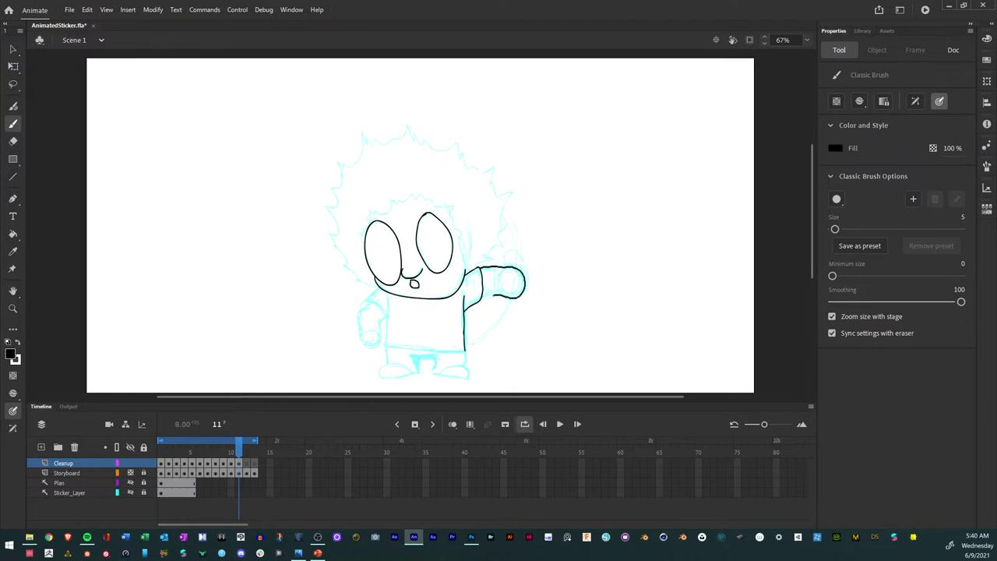
Ink the arms, shirt bottom edge, leg divide and left foot, redoing a botched stroke.
{"action": "left_click_drag", "start_coordinate": [496, 296], "coordinate": [483, 297]}
{"action": "mouse_move", "coordinate": [357, 318]}
{"action": "left_mouse_down"}
{"action": "mouse_move", "coordinate": [360, 339]}
{"action": "mouse_move", "coordinate": [380, 332]}
{"action": "mouse_move", "coordinate": [387, 300]}
{"action": "left_mouse_up"}
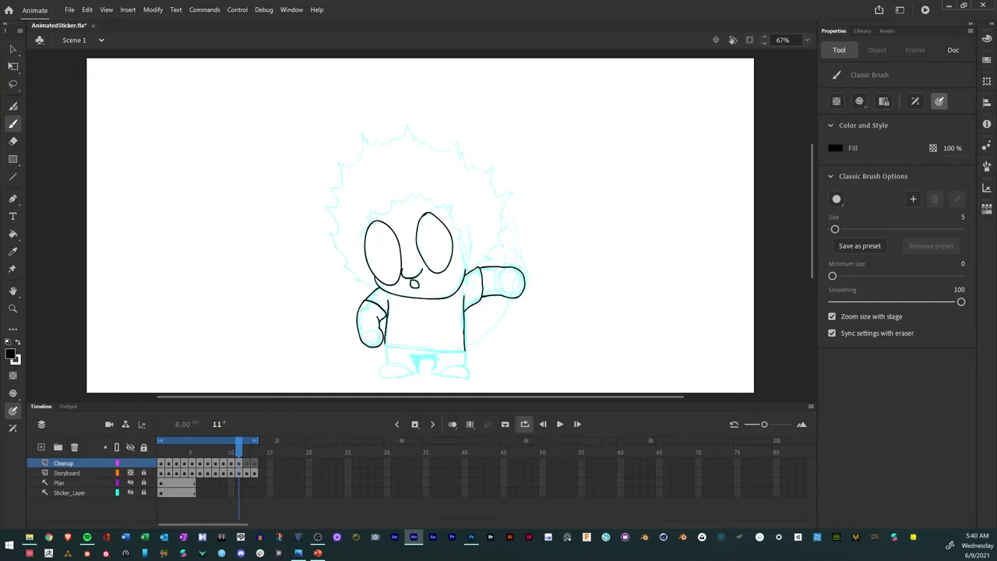
{"action": "left_click_drag", "start_coordinate": [385, 345], "coordinate": [429, 353]}
{"action": "key", "text": "ctrl+z"}
{"action": "key", "text": "ctrl+z"}
{"action": "left_click_drag", "start_coordinate": [407, 348], "coordinate": [468, 351]}
{"action": "mouse_move", "coordinate": [417, 371]}
{"action": "left_mouse_down"}
{"action": "mouse_move", "coordinate": [417, 359]}
{"action": "mouse_move", "coordinate": [434, 373]}
{"action": "left_mouse_up"}
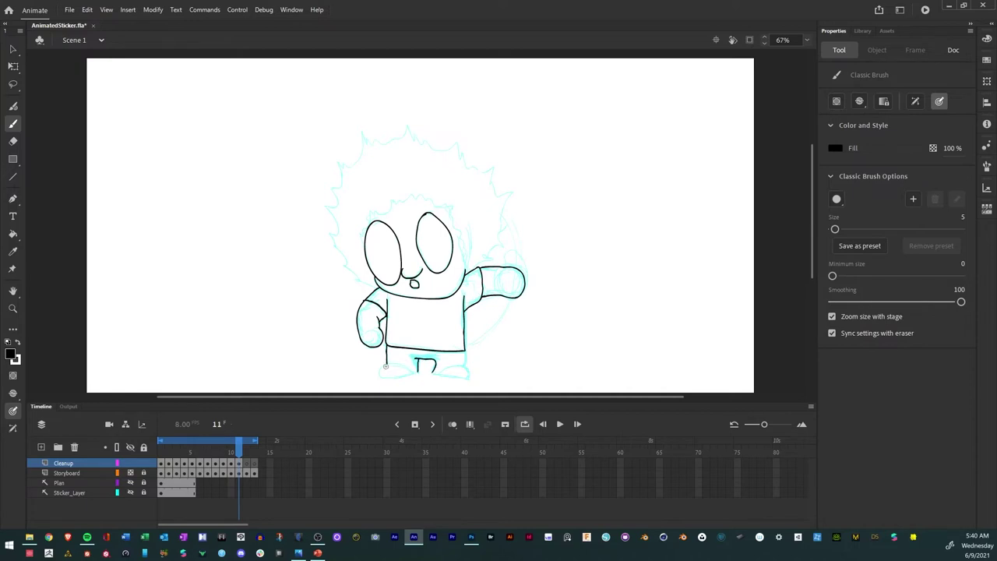
{"action": "left_click_drag", "start_coordinate": [381, 377], "coordinate": [458, 377]}
Add touch-up strokes at the left shoulder and beside the left eye.
{"action": "mouse_move", "coordinate": [374, 287]}
{"action": "left_mouse_down"}
{"action": "mouse_move", "coordinate": [325, 205]}
{"action": "mouse_move", "coordinate": [337, 204]}
{"action": "mouse_move", "coordinate": [342, 162]}
{"action": "mouse_move", "coordinate": [354, 166]}
{"action": "mouse_move", "coordinate": [363, 136]}
{"action": "mouse_move", "coordinate": [388, 143]}
{"action": "mouse_move", "coordinate": [408, 122]}
{"action": "mouse_move", "coordinate": [415, 140]}
{"action": "mouse_move", "coordinate": [441, 148]}
{"action": "mouse_move", "coordinate": [475, 141]}
{"action": "mouse_move", "coordinate": [473, 170]}
{"action": "mouse_move", "coordinate": [509, 177]}
{"action": "mouse_move", "coordinate": [495, 207]}
{"action": "mouse_move", "coordinate": [510, 205]}
{"action": "mouse_move", "coordinate": [494, 254]}
{"action": "left_mouse_up"}
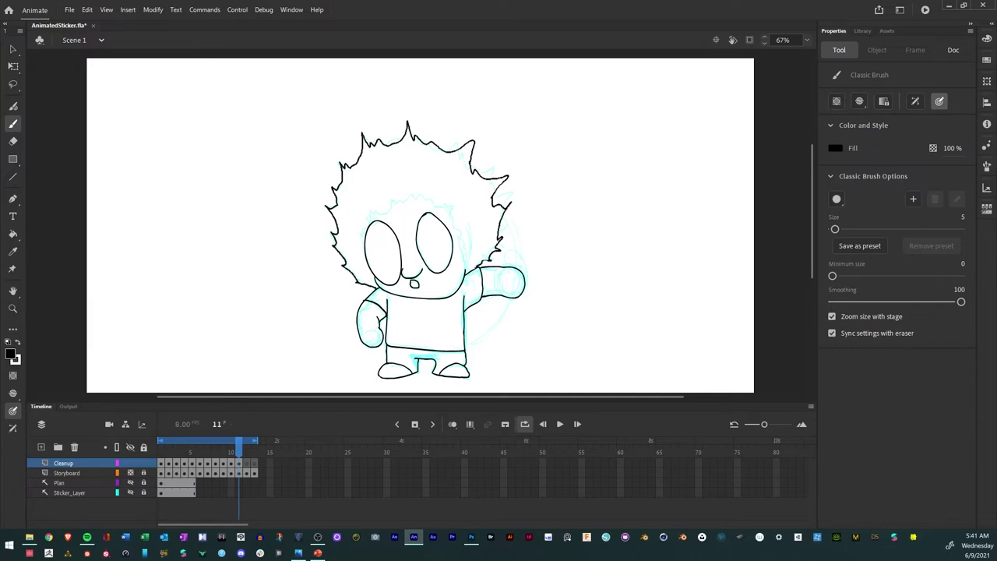
{"action": "mouse_move", "coordinate": [364, 231]}
{"action": "left_mouse_down"}
{"action": "mouse_move", "coordinate": [361, 244]}
{"action": "mouse_move", "coordinate": [373, 211]}
{"action": "mouse_move", "coordinate": [419, 199]}
{"action": "mouse_move", "coordinate": [460, 229]}
{"action": "mouse_move", "coordinate": [469, 266]}
{"action": "left_mouse_up"}
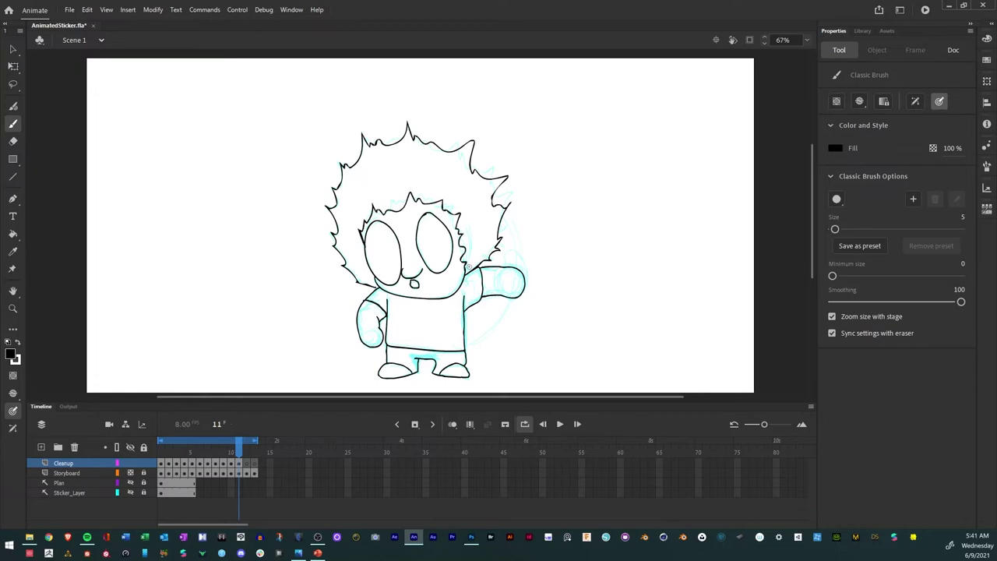
{"action": "key", "text": "period"}
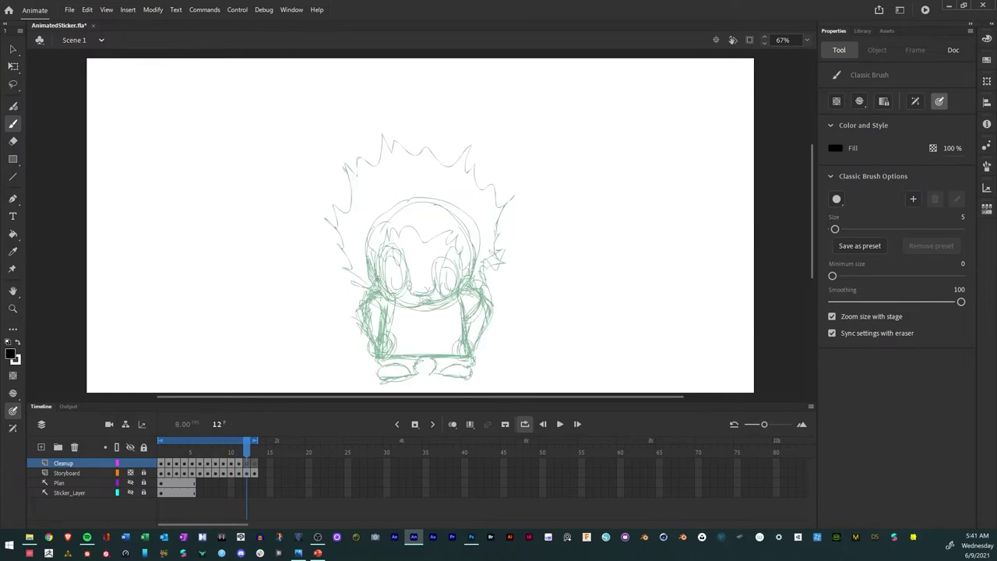
Ink the face's left side, right eye, mouth curve and jagged left edge on frame 12.
{"action": "mouse_move", "coordinate": [386, 248]}
{"action": "left_mouse_down"}
{"action": "mouse_move", "coordinate": [380, 288]}
{"action": "mouse_move", "coordinate": [400, 295]}
{"action": "mouse_move", "coordinate": [405, 257]}
{"action": "left_mouse_up"}
{"action": "mouse_move", "coordinate": [448, 296]}
{"action": "left_mouse_down"}
{"action": "mouse_move", "coordinate": [460, 279]}
{"action": "mouse_move", "coordinate": [456, 255]}
{"action": "mouse_move", "coordinate": [438, 262]}
{"action": "mouse_move", "coordinate": [431, 292]}
{"action": "left_mouse_up"}
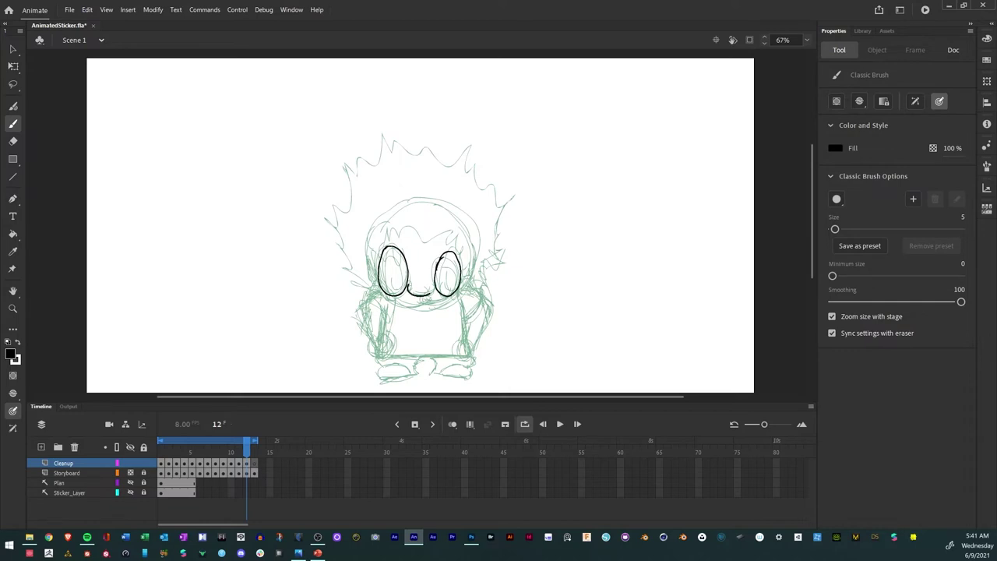
{"action": "key", "text": "ctrl+z"}
{"action": "mouse_move", "coordinate": [384, 292]}
{"action": "left_mouse_down"}
{"action": "mouse_move", "coordinate": [434, 310]}
{"action": "mouse_move", "coordinate": [468, 282]}
{"action": "left_mouse_up"}
{"action": "mouse_move", "coordinate": [371, 289]}
{"action": "left_mouse_down"}
{"action": "mouse_move", "coordinate": [343, 269]}
{"action": "mouse_move", "coordinate": [327, 222]}
{"action": "mouse_move", "coordinate": [347, 195]}
{"action": "mouse_move", "coordinate": [346, 164]}
{"action": "mouse_move", "coordinate": [371, 165]}
{"action": "mouse_move", "coordinate": [383, 138]}
{"action": "mouse_move", "coordinate": [393, 154]}
{"action": "mouse_move", "coordinate": [457, 165]}
{"action": "mouse_move", "coordinate": [475, 156]}
{"action": "mouse_move", "coordinate": [477, 179]}
{"action": "mouse_move", "coordinate": [508, 209]}
{"action": "mouse_move", "coordinate": [491, 257]}
{"action": "mouse_move", "coordinate": [503, 265]}
{"action": "mouse_move", "coordinate": [480, 284]}
{"action": "left_mouse_up"}
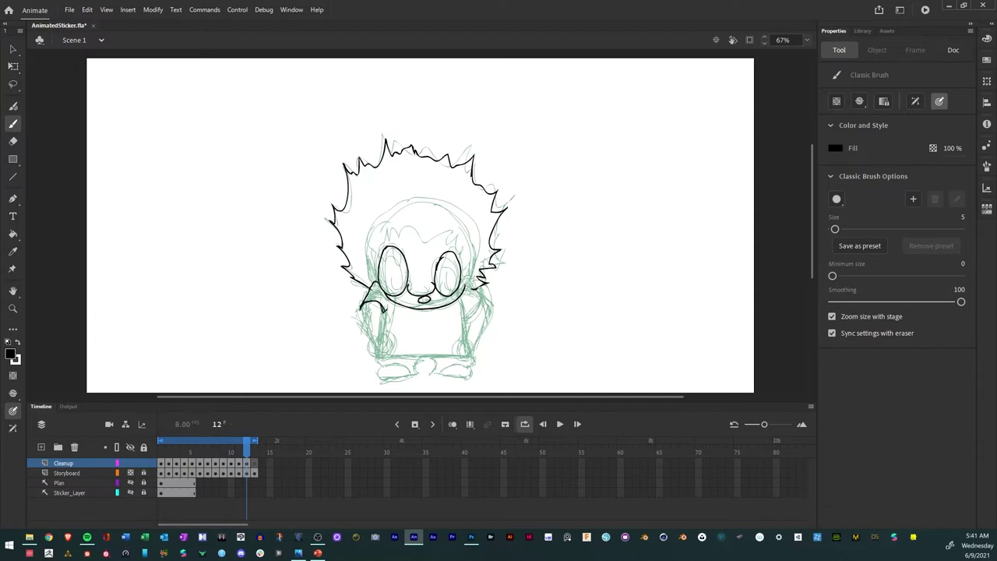
Ink the inner and outer outlines of both arms.
{"action": "mouse_move", "coordinate": [361, 311]}
{"action": "left_mouse_down"}
{"action": "mouse_move", "coordinate": [385, 357]}
{"action": "mouse_move", "coordinate": [393, 341]}
{"action": "left_mouse_up"}
{"action": "left_click_drag", "start_coordinate": [385, 306], "coordinate": [382, 338]}
{"action": "mouse_move", "coordinate": [461, 301]}
{"action": "left_mouse_down"}
{"action": "mouse_move", "coordinate": [473, 360]}
{"action": "mouse_move", "coordinate": [461, 340]}
{"action": "mouse_move", "coordinate": [471, 337]}
{"action": "mouse_move", "coordinate": [481, 282]}
{"action": "left_mouse_up"}
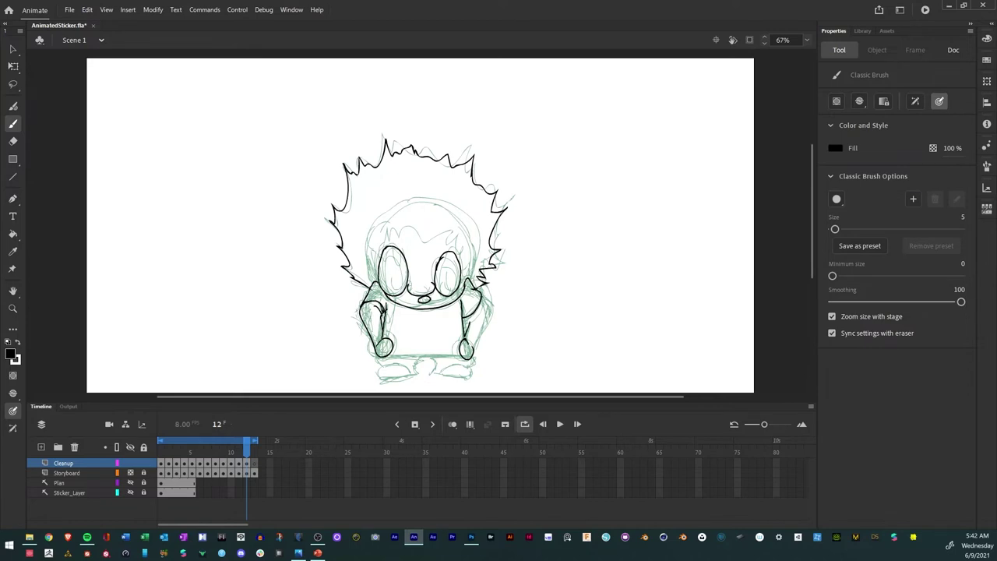
{"action": "left_click_drag", "start_coordinate": [491, 304], "coordinate": [475, 352]}
{"action": "left_click_drag", "start_coordinate": [472, 315], "coordinate": [464, 330]}
Ink the shirt bottom, feet outlines and jagged hair strands on the upper left head.
{"action": "left_click_drag", "start_coordinate": [399, 356], "coordinate": [463, 356]}
{"action": "mouse_move", "coordinate": [435, 361]}
{"action": "left_mouse_down"}
{"action": "mouse_move", "coordinate": [436, 374]}
{"action": "mouse_move", "coordinate": [471, 370]}
{"action": "left_mouse_up"}
{"action": "mouse_move", "coordinate": [382, 371]}
{"action": "left_mouse_down"}
{"action": "mouse_move", "coordinate": [378, 379]}
{"action": "mouse_move", "coordinate": [408, 378]}
{"action": "left_mouse_up"}
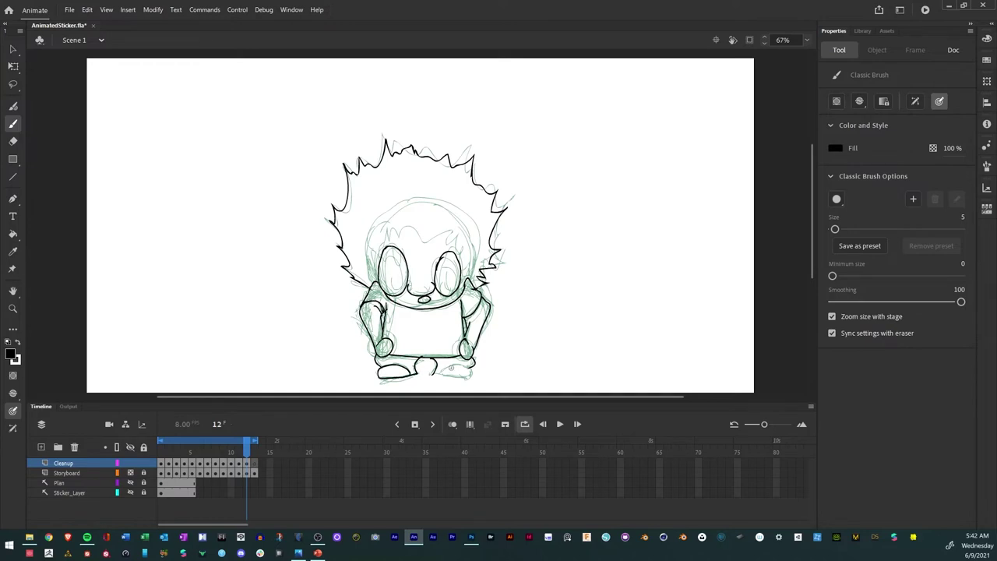
{"action": "left_click_drag", "start_coordinate": [468, 377], "coordinate": [469, 378]}
{"action": "mouse_move", "coordinate": [372, 273]}
{"action": "left_mouse_down"}
{"action": "mouse_move", "coordinate": [376, 243]}
{"action": "mouse_move", "coordinate": [413, 222]}
{"action": "mouse_move", "coordinate": [429, 237]}
{"action": "mouse_move", "coordinate": [452, 232]}
{"action": "mouse_move", "coordinate": [467, 251]}
{"action": "mouse_move", "coordinate": [466, 273]}
{"action": "left_mouse_up"}
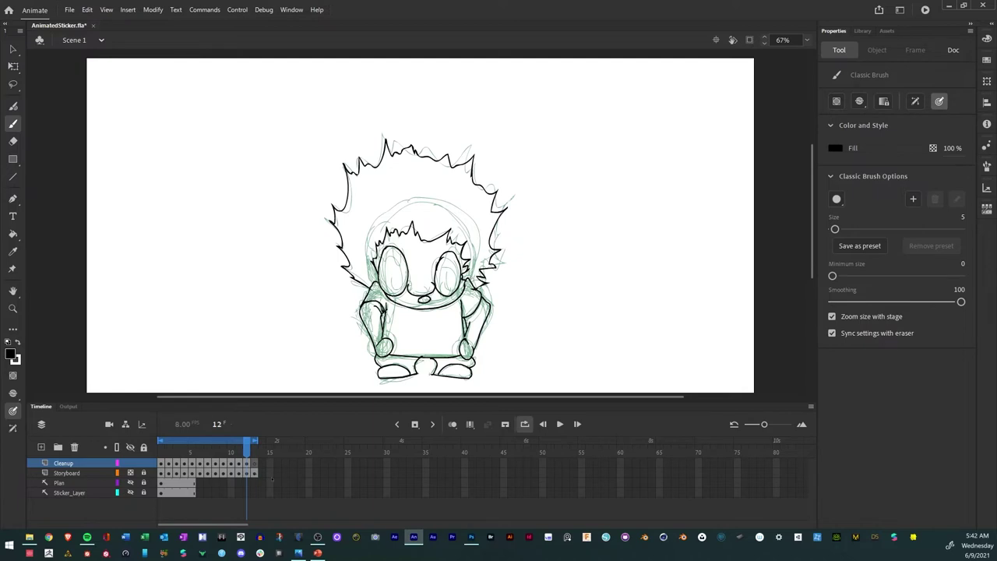
Remove the stray frame 13 from the Storyboard layer and save the file.
{"action": "left_click", "coordinate": [256, 462]}
{"action": "left_click", "coordinate": [256, 473]}
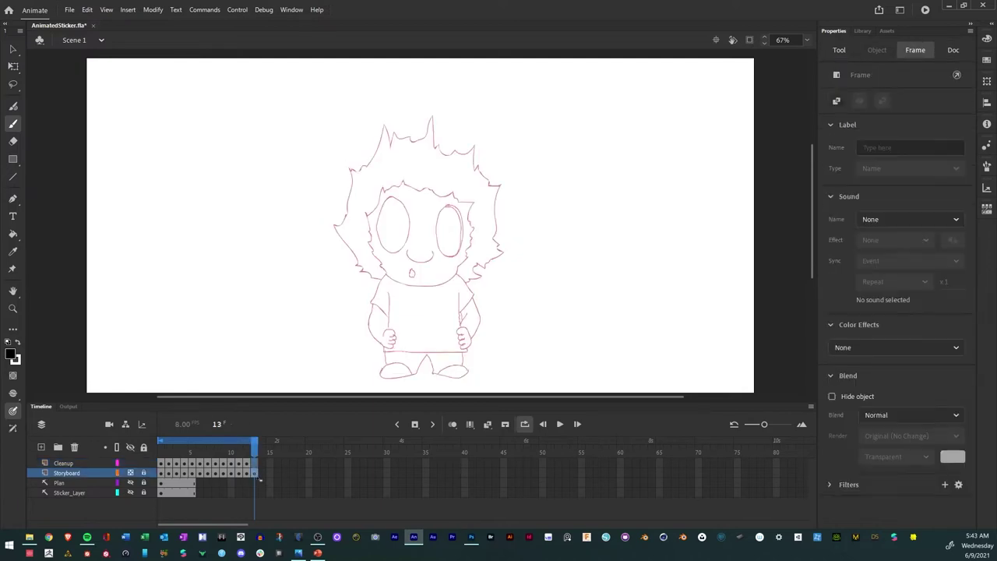
{"action": "right_click", "coordinate": [256, 473]}
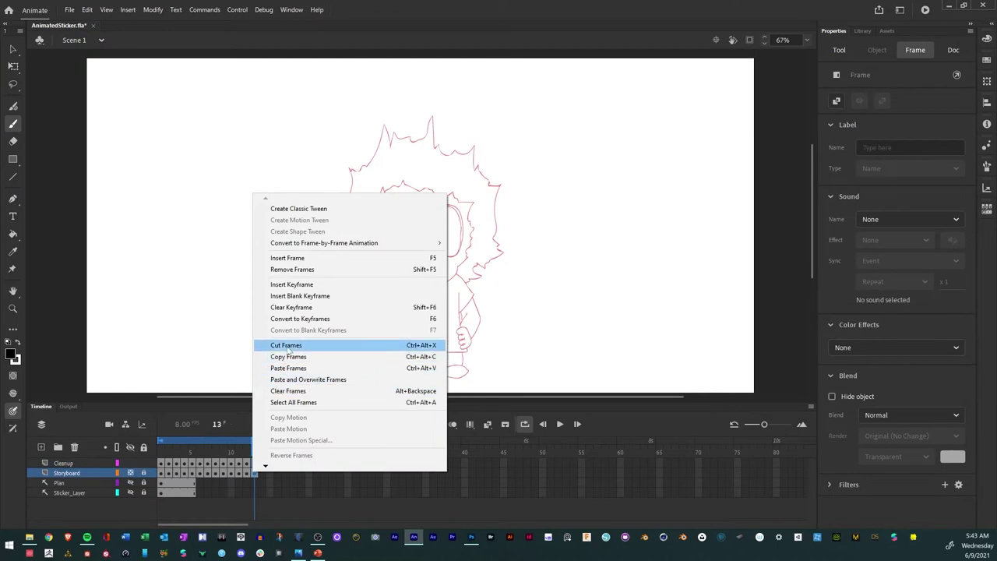
{"action": "left_click", "coordinate": [291, 270]}
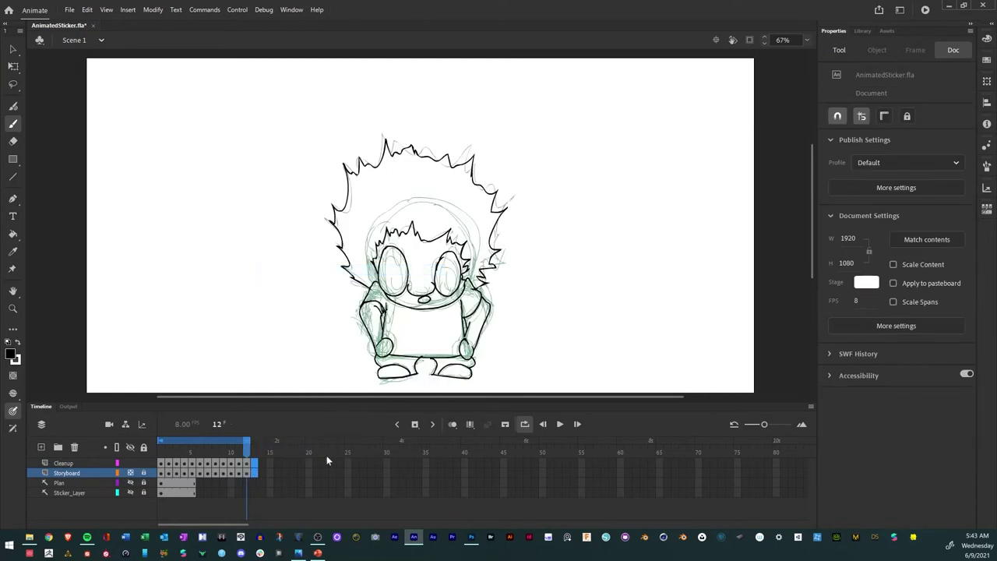
{"action": "left_click", "coordinate": [69, 9]}
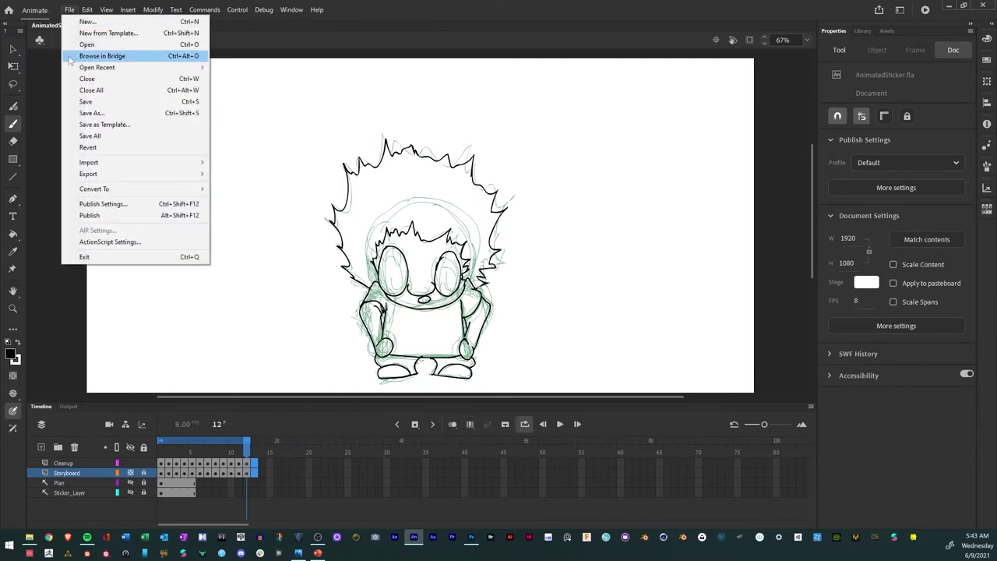
{"action": "left_click", "coordinate": [97, 102]}
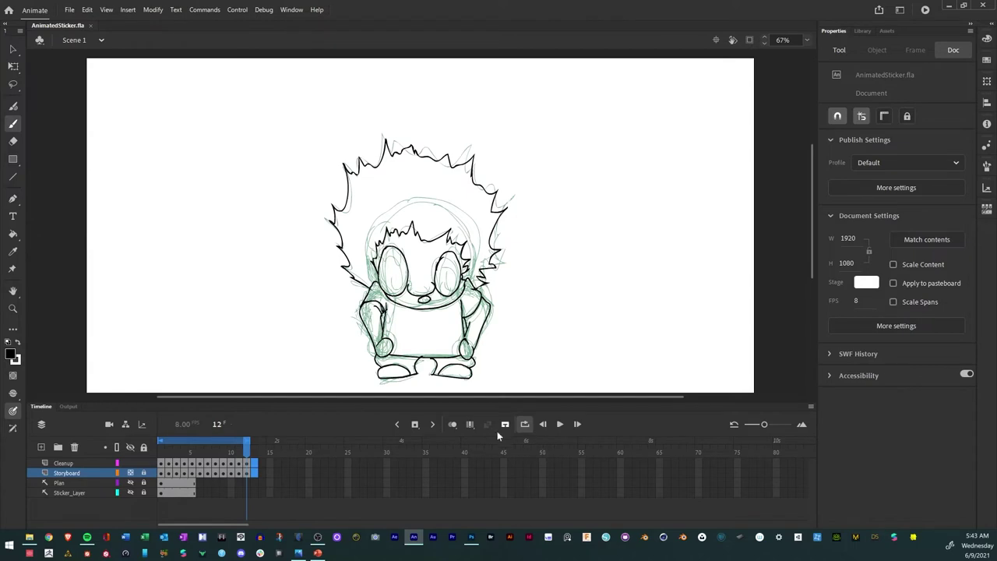
Hide the Storyboard layer, play back the clean linework, and save again.
{"action": "left_click", "coordinate": [455, 427]}
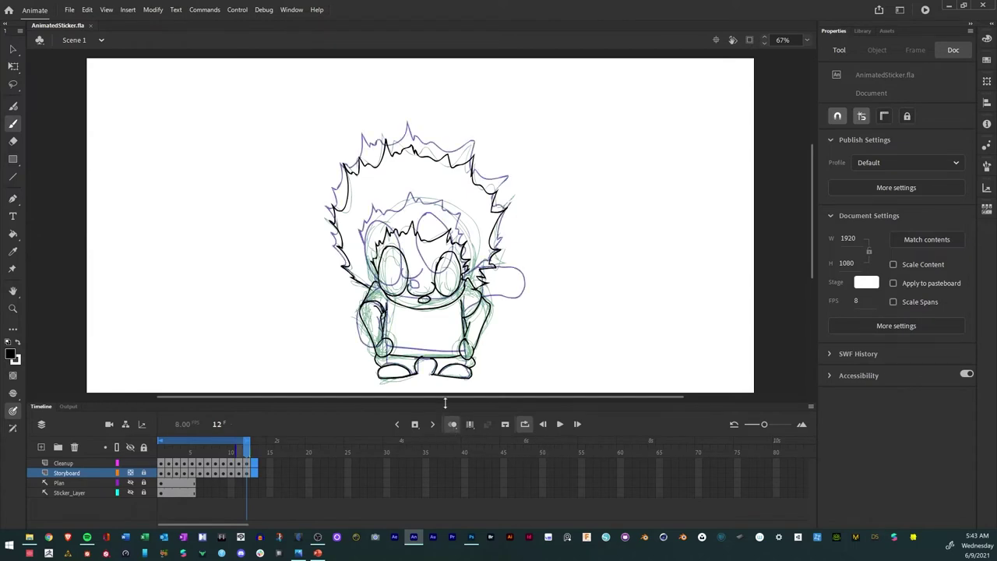
{"action": "left_click", "coordinate": [454, 425]}
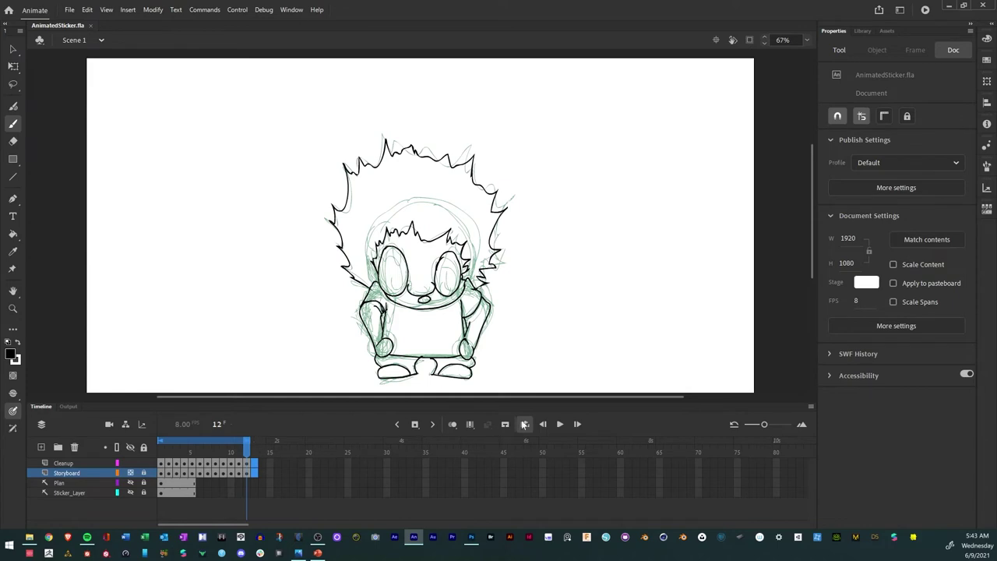
{"action": "left_click", "coordinate": [130, 473]}
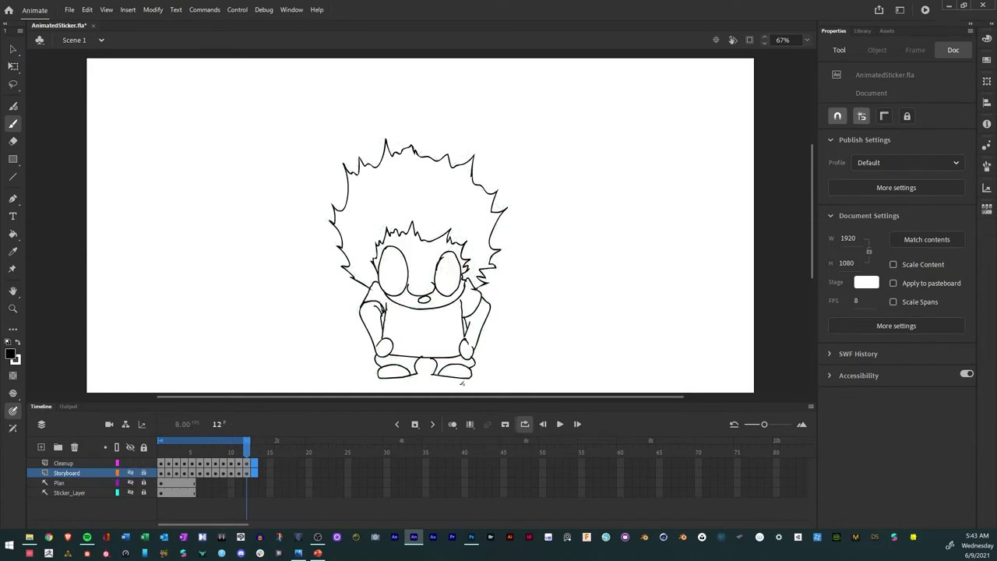
{"action": "left_click", "coordinate": [561, 424]}
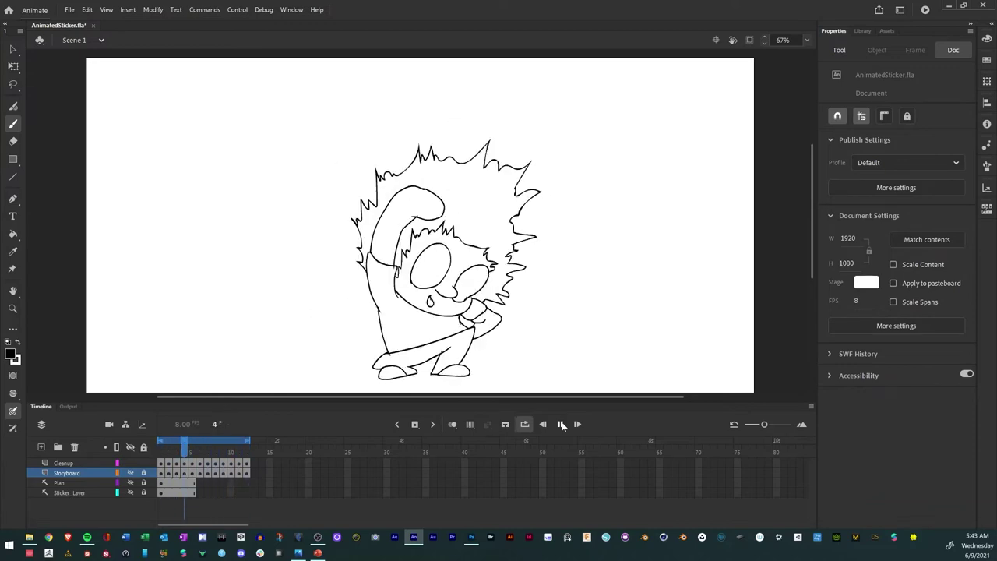
{"action": "left_click", "coordinate": [561, 424]}
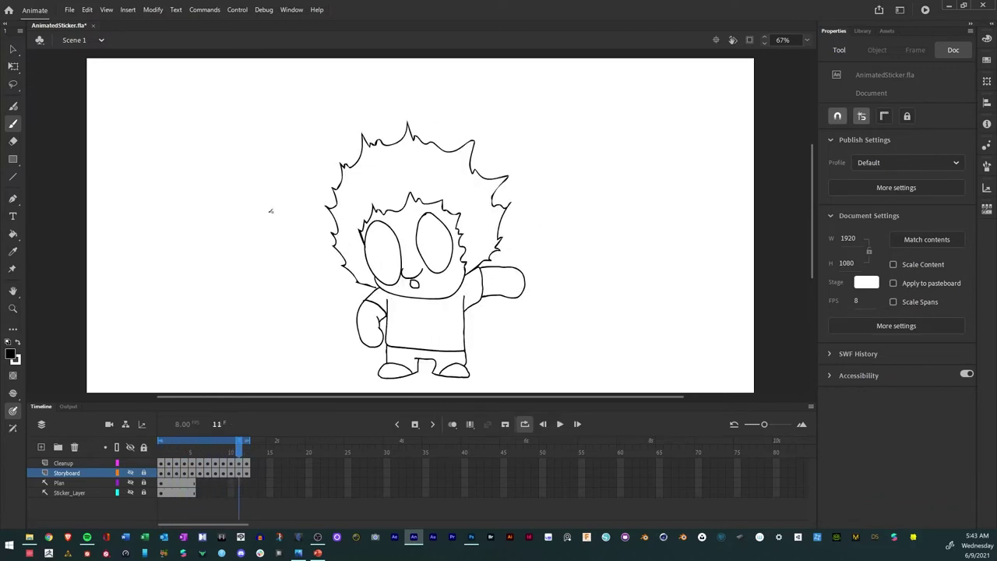
{"action": "left_click", "coordinate": [69, 9]}
{"action": "left_click", "coordinate": [93, 102]}
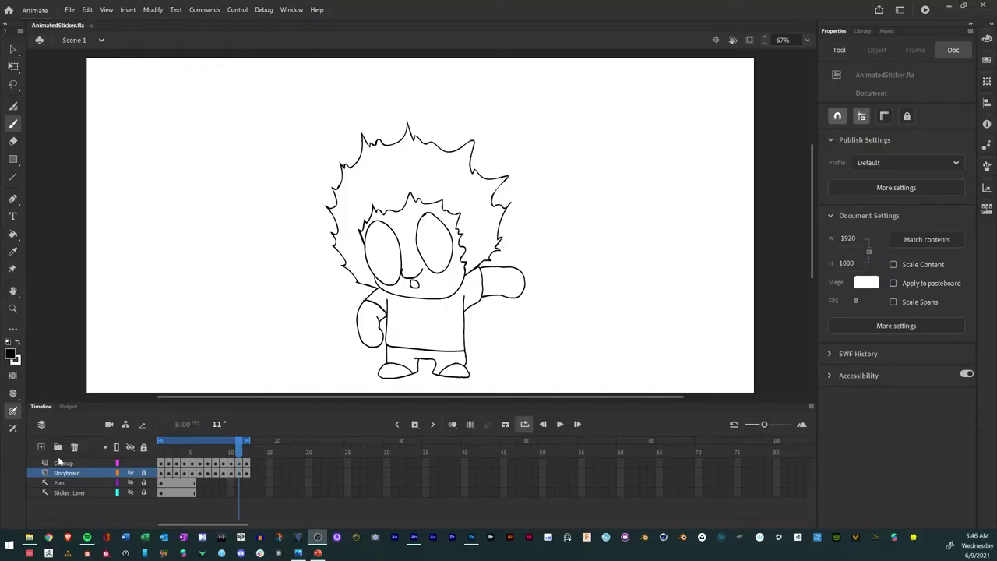
Duplicate the Cleanup layer and rename the copy 'Color'.
{"action": "left_click", "coordinate": [62, 464]}
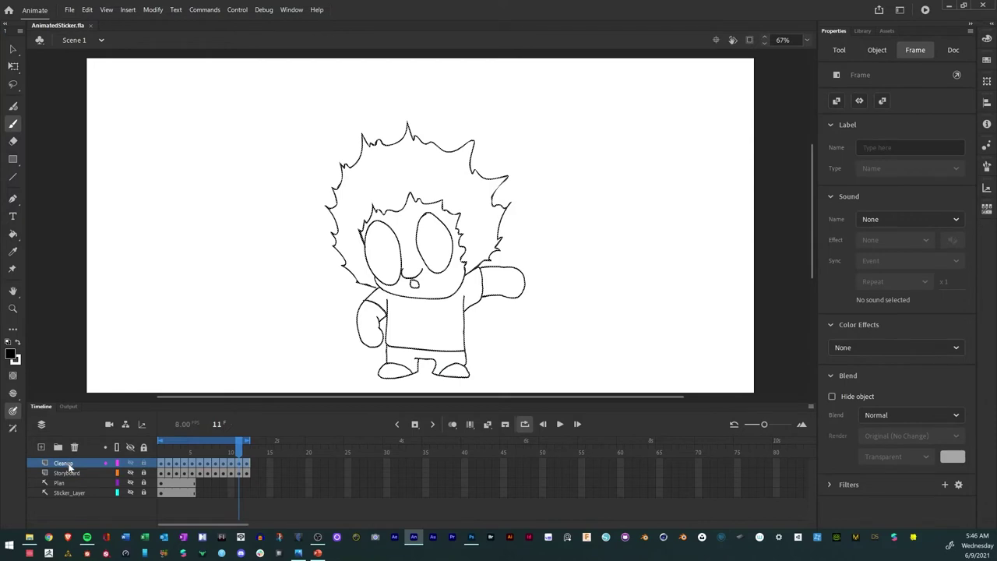
{"action": "right_click", "coordinate": [69, 467]}
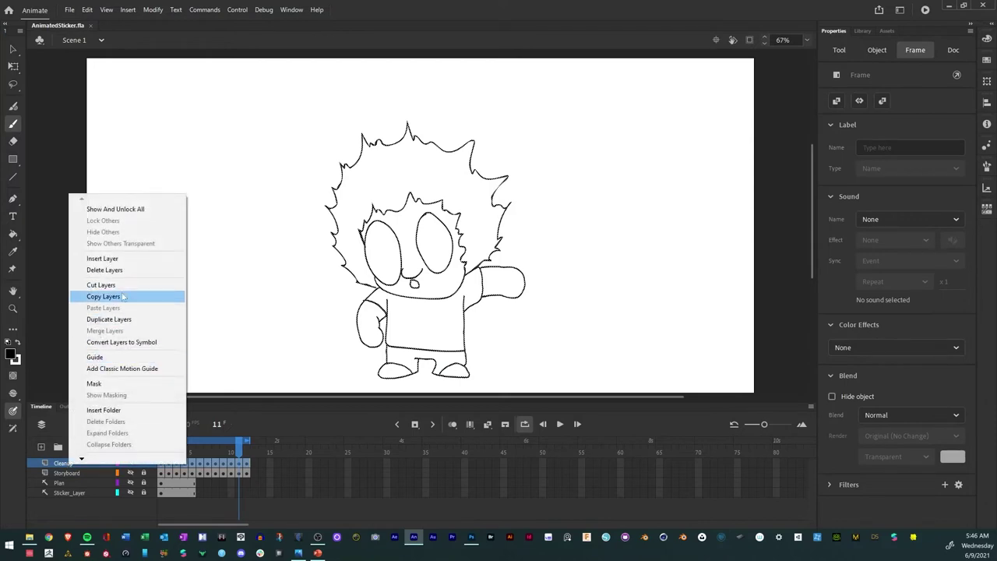
{"action": "left_click", "coordinate": [115, 319]}
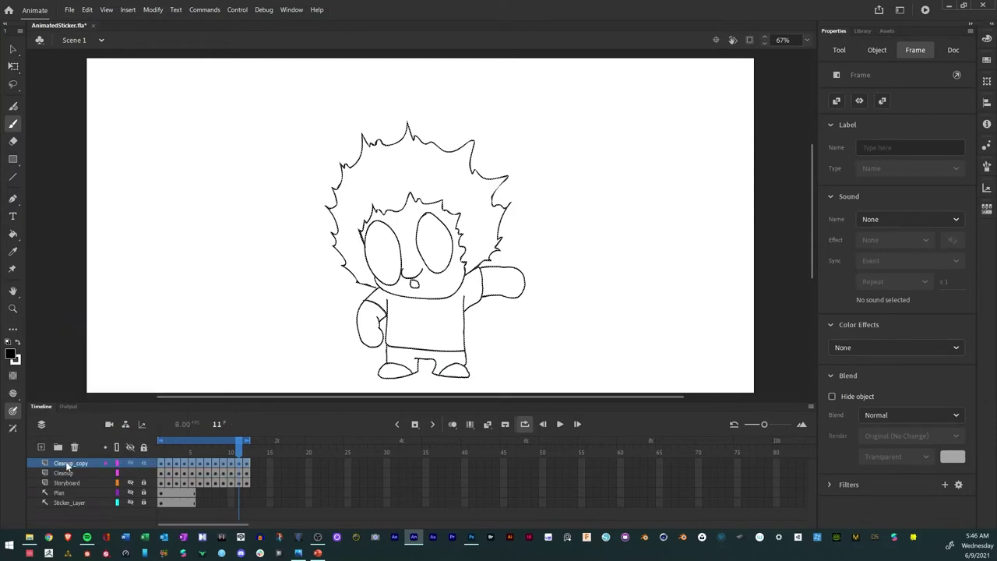
{"action": "double_click", "coordinate": [62, 463]}
{"action": "type", "text": "Clolor"}
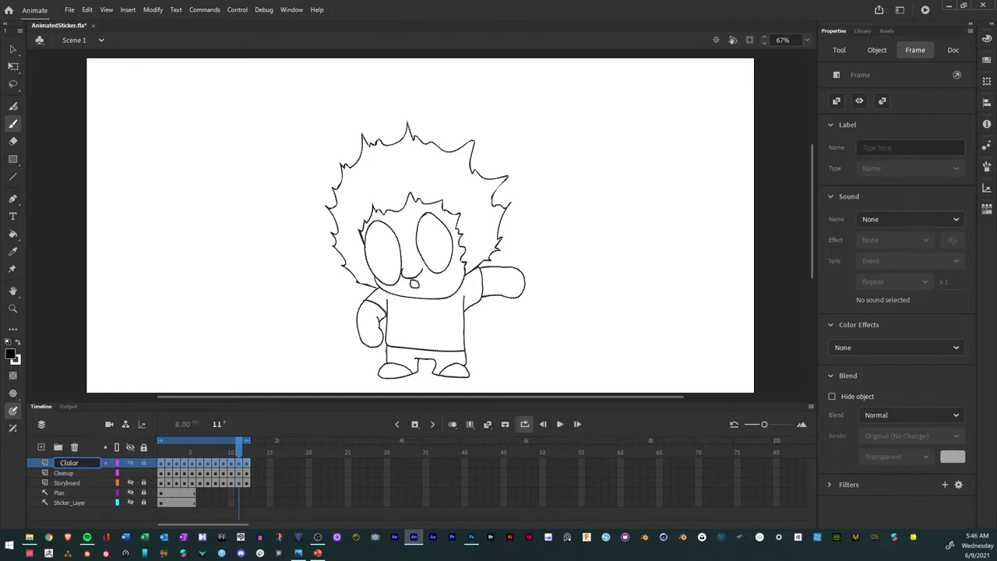
{"action": "key", "text": "BackSpace"}
{"action": "key", "text": "BackSpace"}
{"action": "key", "text": "BackSpace"}
{"action": "key", "text": "BackSpace"}
{"action": "key", "text": "BackSpace"}
{"action": "type", "text": "olor"}
{"action": "key", "text": "Return"}
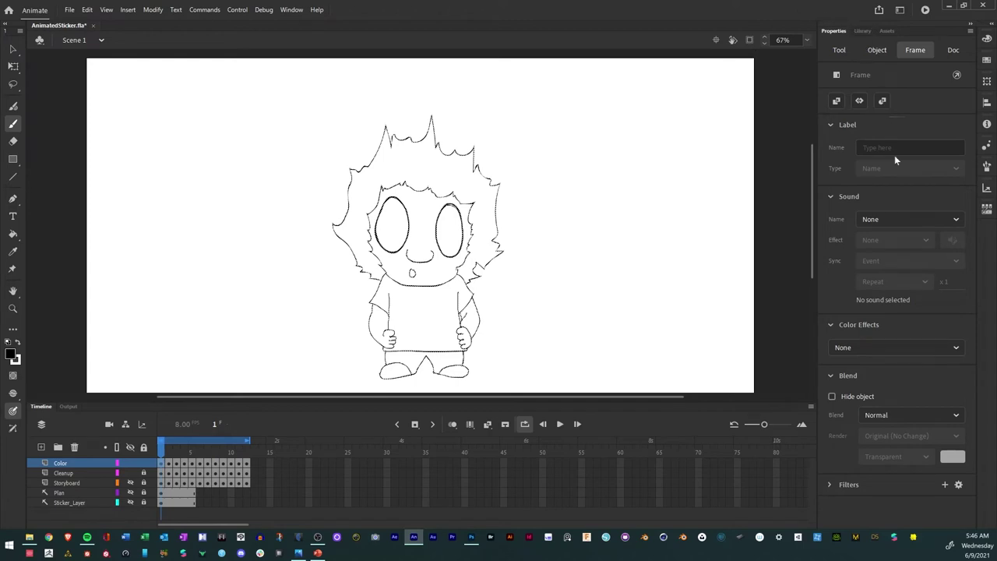
Pick brown from Swatches as the fill colour and zoom in on the face.
{"action": "left_click", "coordinate": [988, 60]}
{"action": "left_click", "coordinate": [921, 76]}
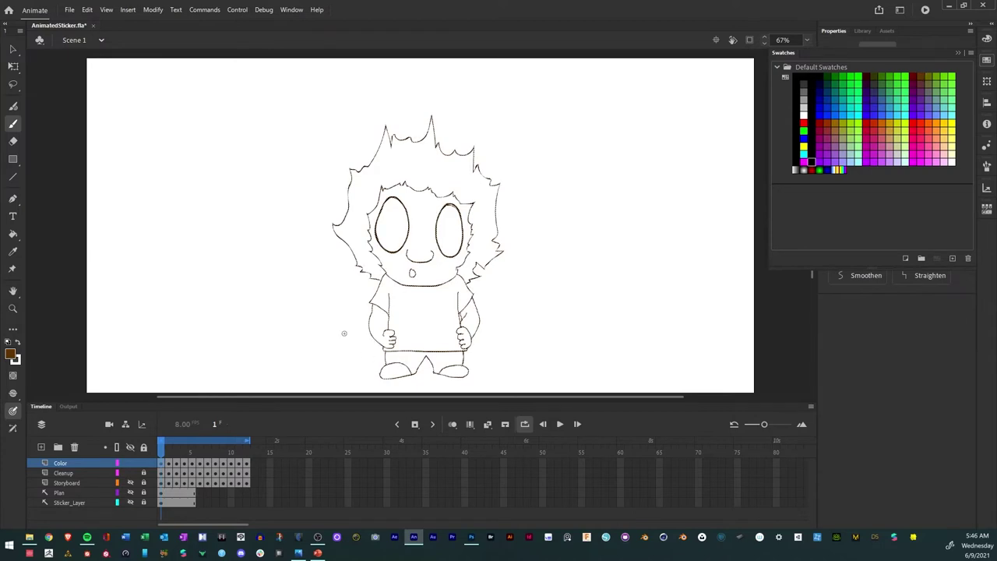
{"action": "left_click", "coordinate": [164, 246]}
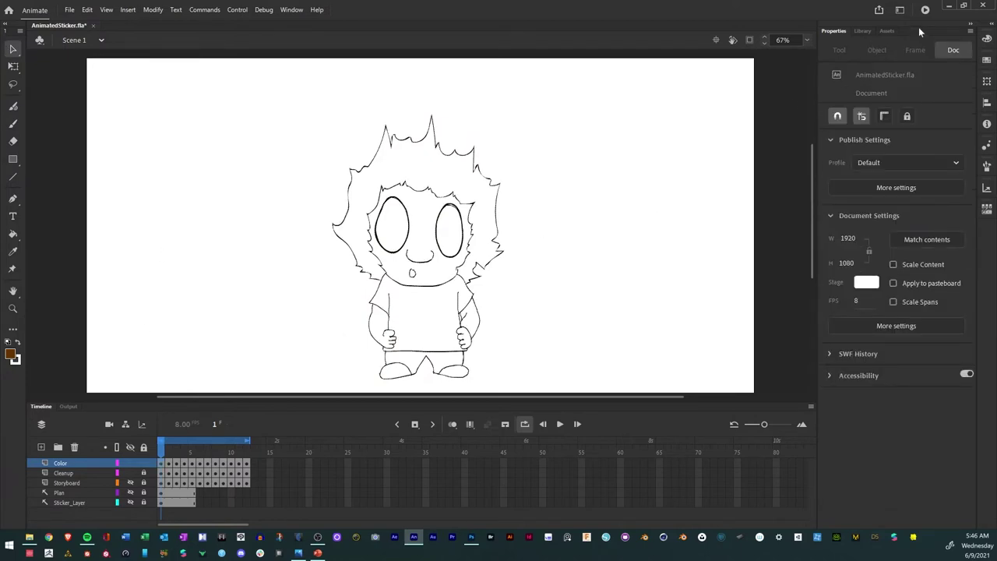
{"action": "left_click", "coordinate": [987, 61]}
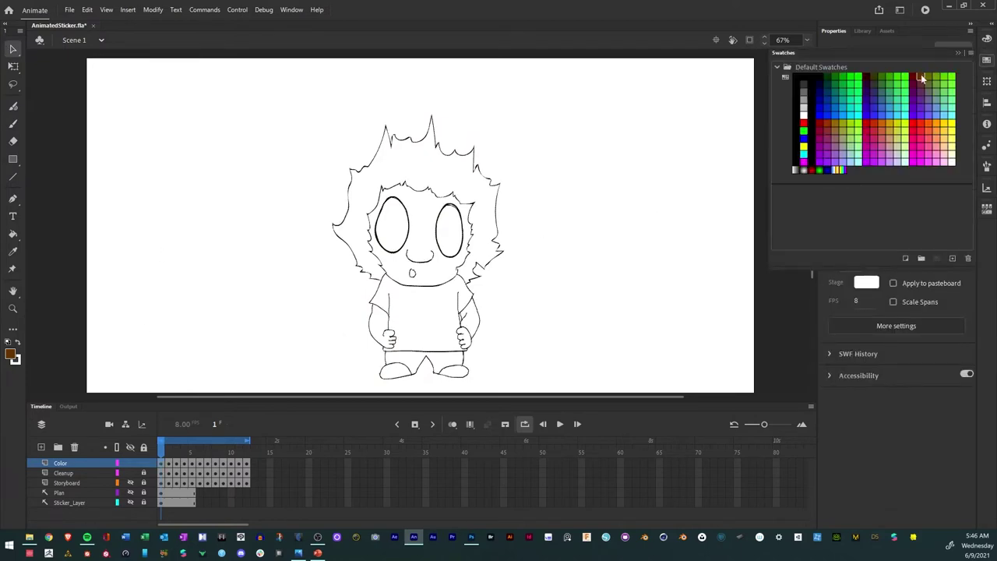
{"action": "left_click", "coordinate": [13, 234]}
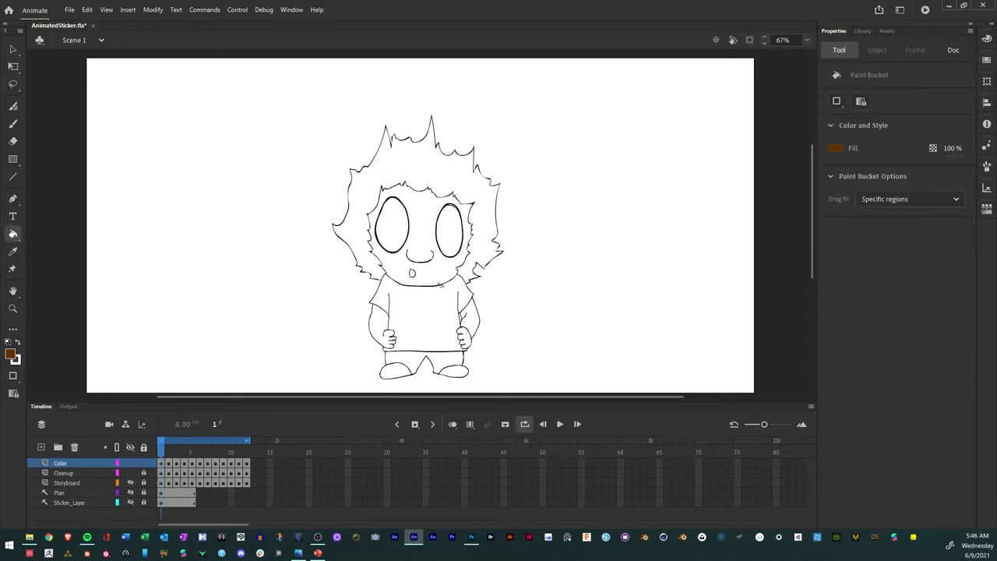
{"action": "key", "text": "ctrl+equal"}
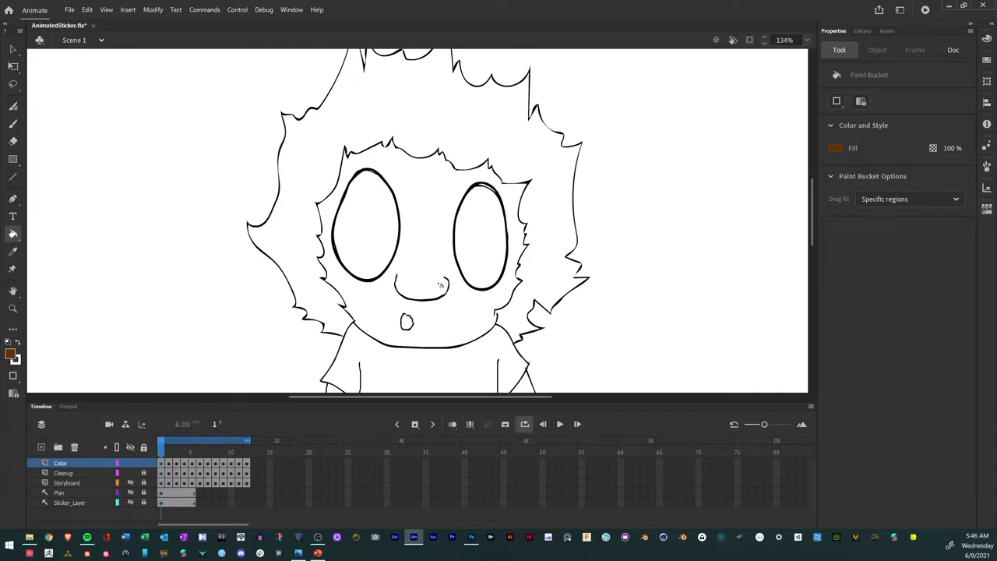
Brush brown skin colour near the chin, alternating Brush and Paint Bucket, and save.
{"action": "left_click", "coordinate": [12, 124]}
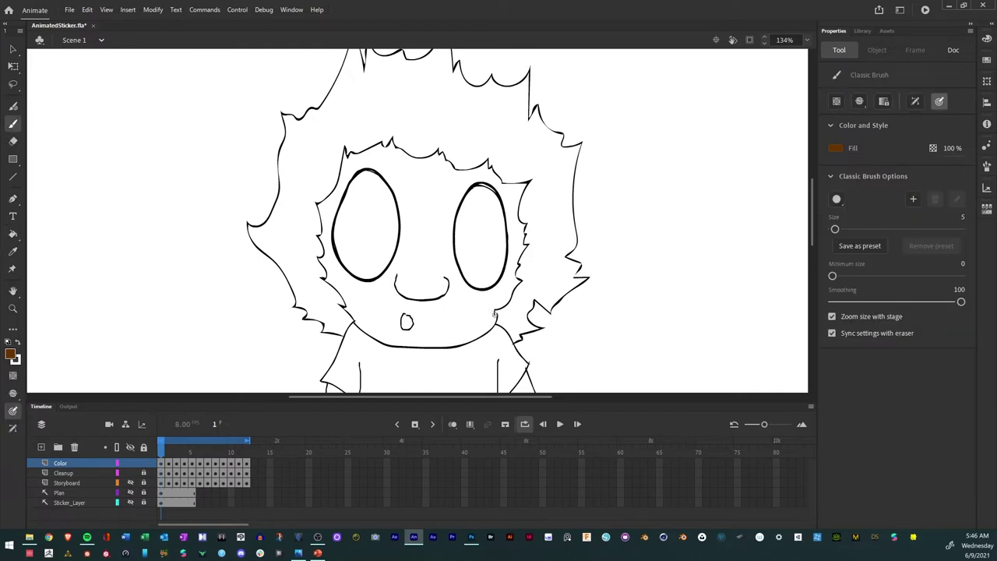
{"action": "left_click_drag", "start_coordinate": [496, 313], "coordinate": [496, 307]}
{"action": "key", "text": "k"}
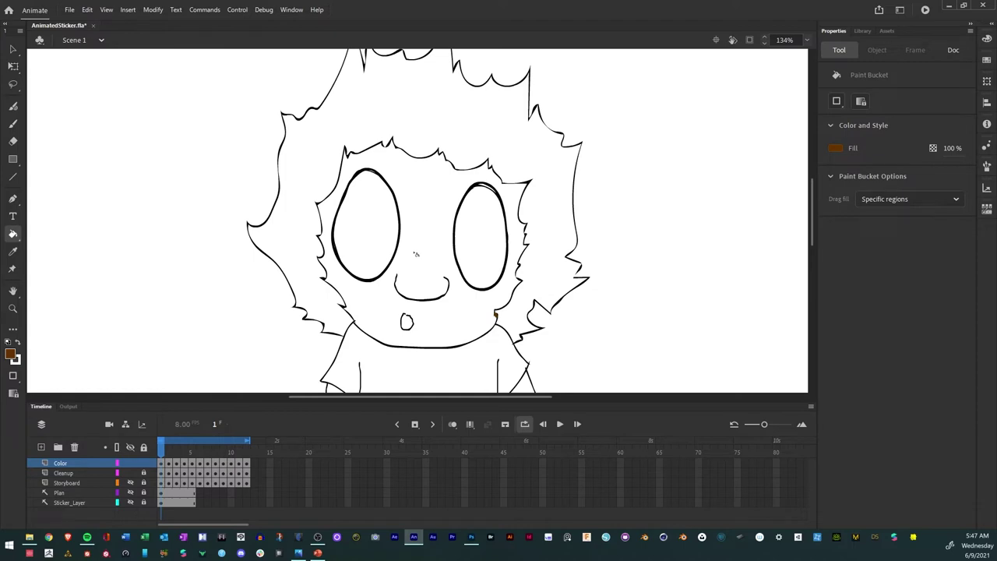
{"action": "key", "text": "b"}
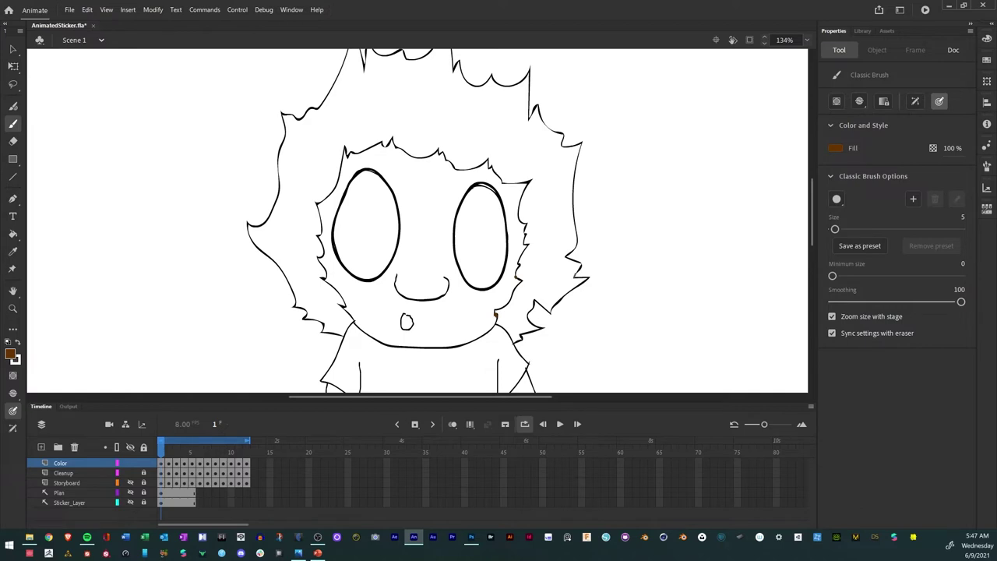
{"action": "key", "text": "k"}
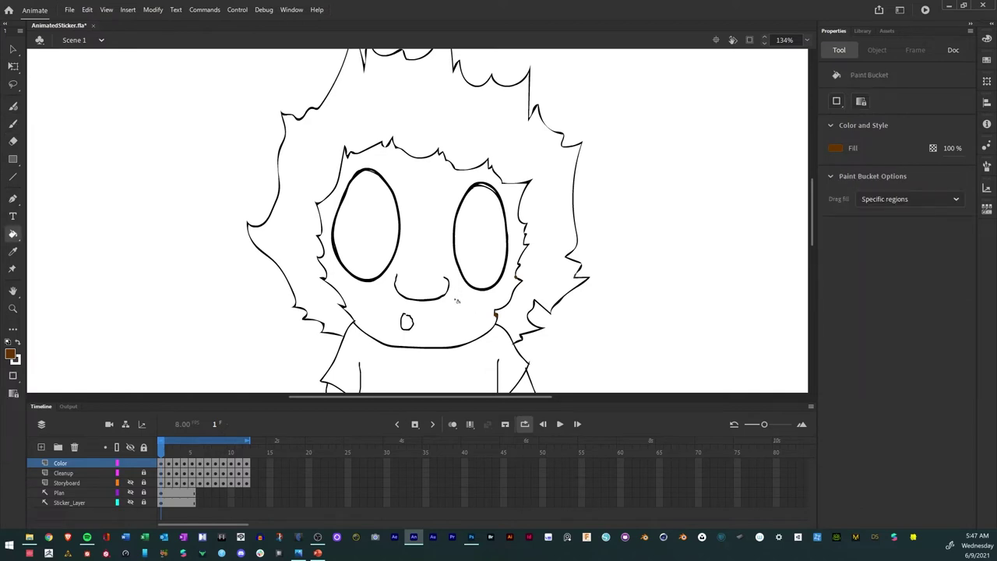
{"action": "key", "text": "b"}
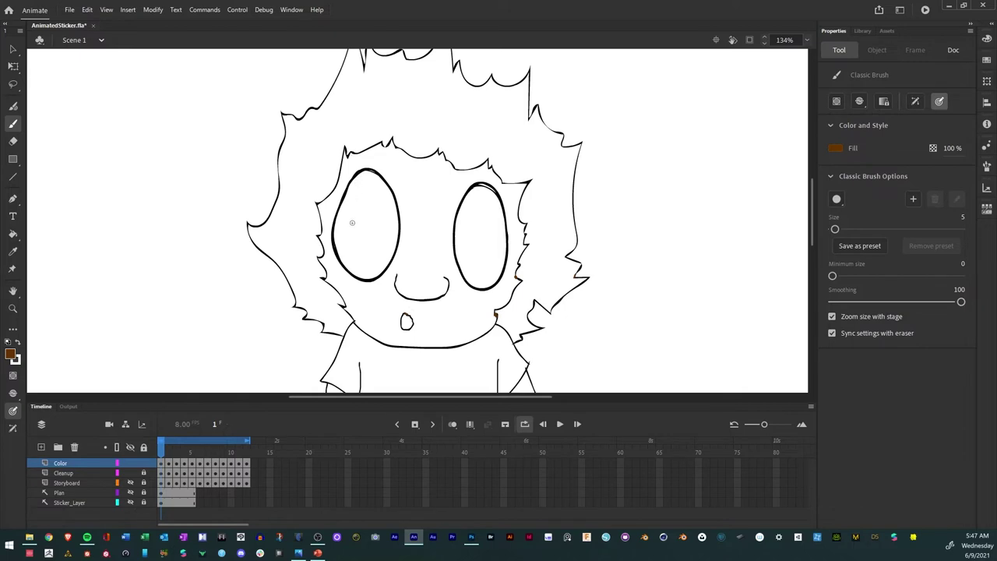
{"action": "key", "text": "k"}
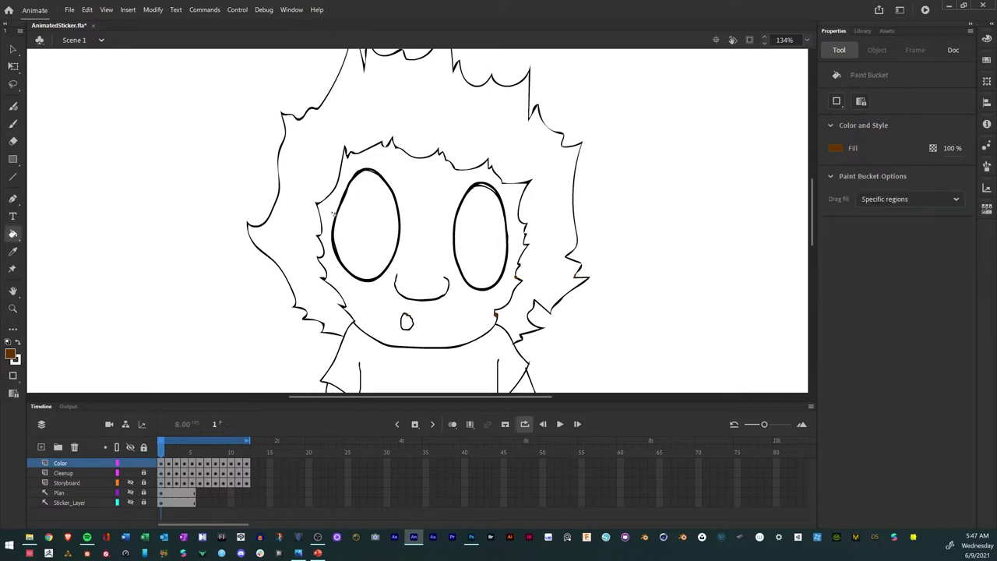
{"action": "key", "text": "ctrl+s"}
{"action": "key", "text": "b"}
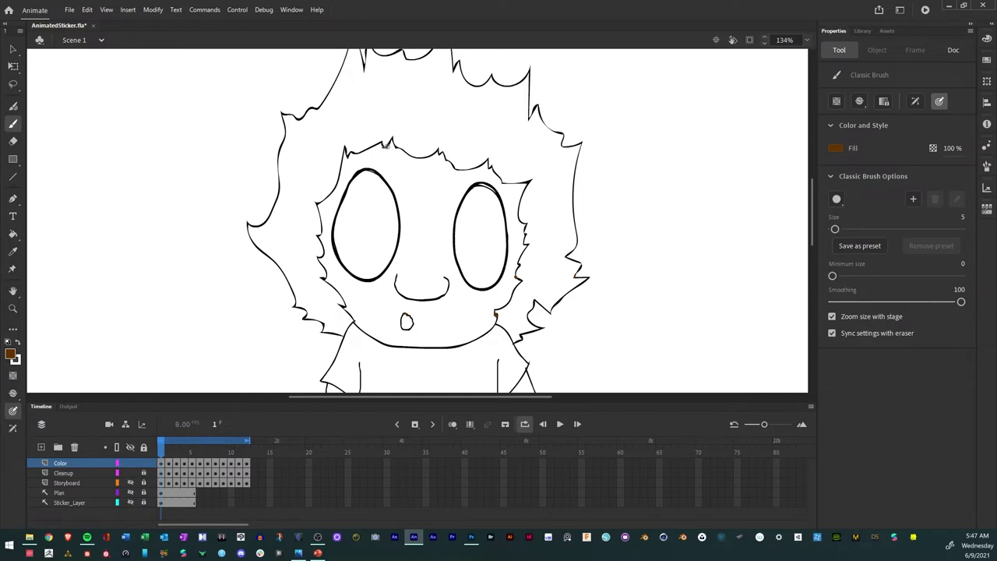
On frame 1, fill the face, both arms and the right hand brown.
{"action": "key", "text": "k"}
{"action": "left_click", "coordinate": [388, 165]}
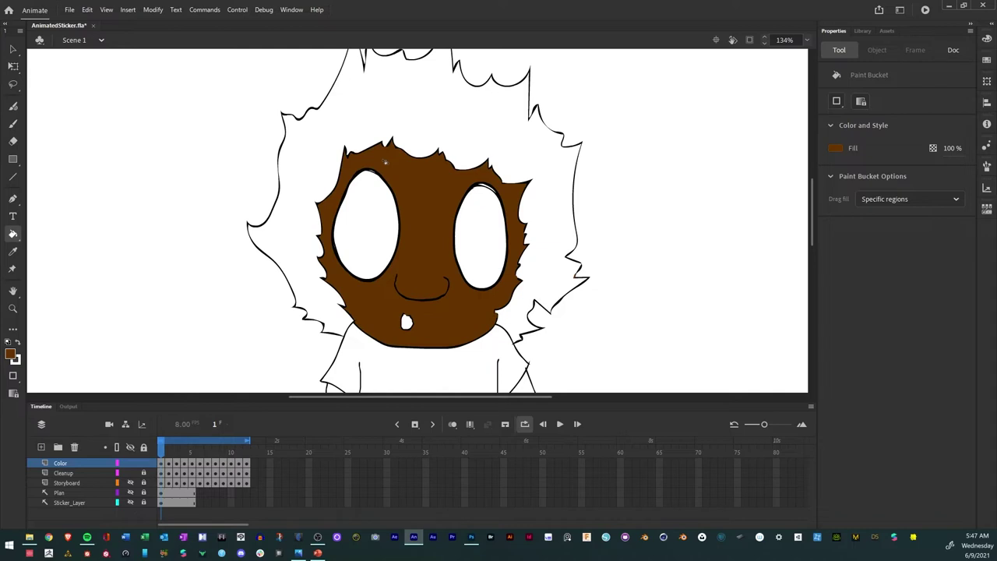
{"action": "scroll", "coordinate": [385, 162], "scroll_direction": "down", "scroll_amount": 5}
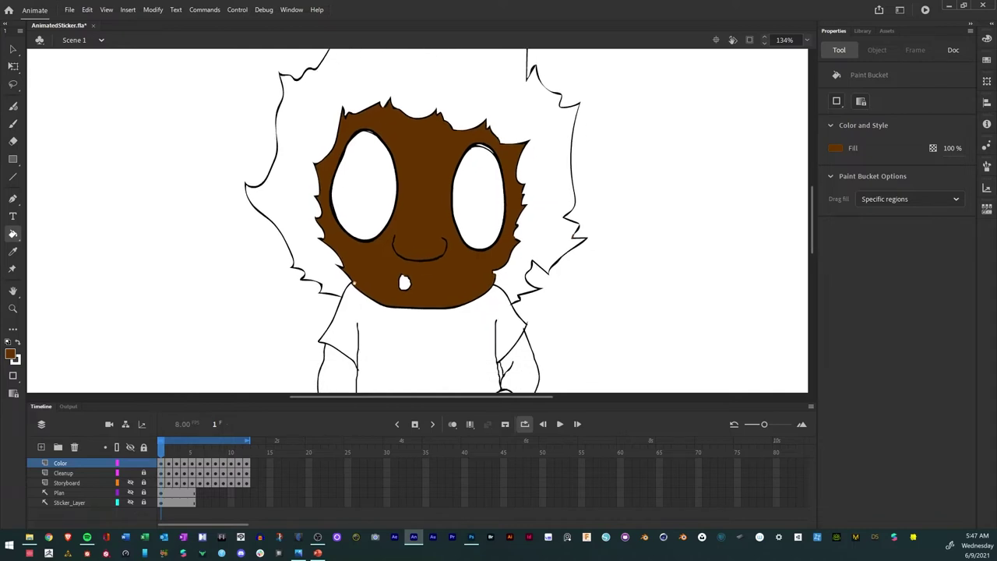
{"action": "left_click", "coordinate": [316, 269]}
{"action": "left_click", "coordinate": [501, 261]}
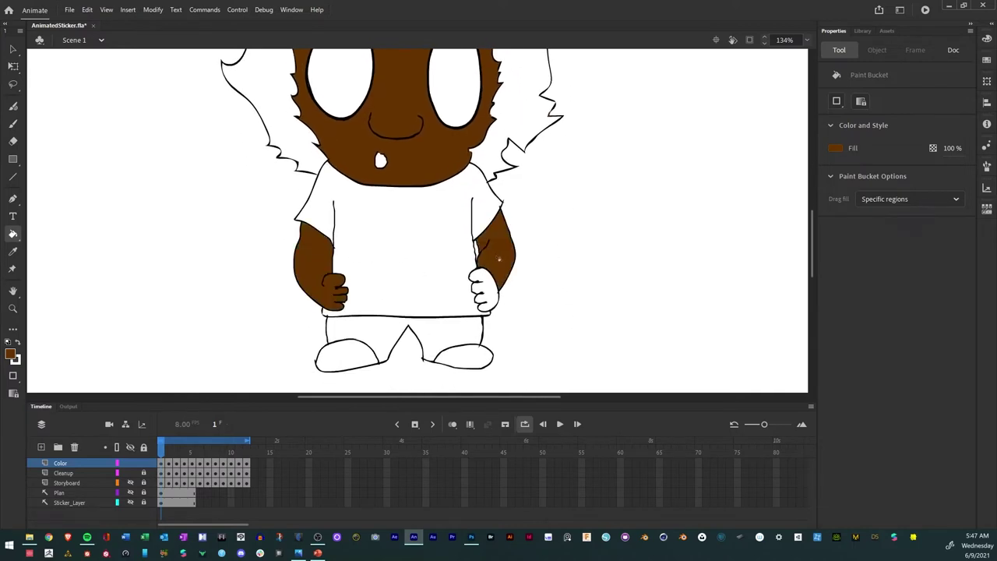
{"action": "left_click", "coordinate": [489, 289]}
On frame 2, fill both arms and the face brown, then zoom out to see the whole character.
{"action": "key", "text": "period"}
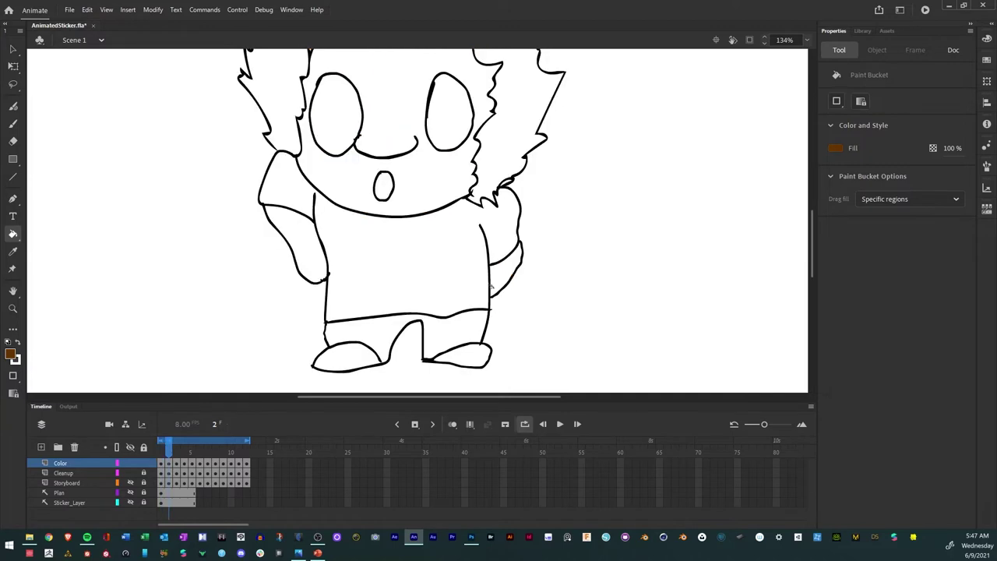
{"action": "left_click", "coordinate": [306, 237]}
{"action": "left_click", "coordinate": [504, 275]}
{"action": "left_click", "coordinate": [411, 167]}
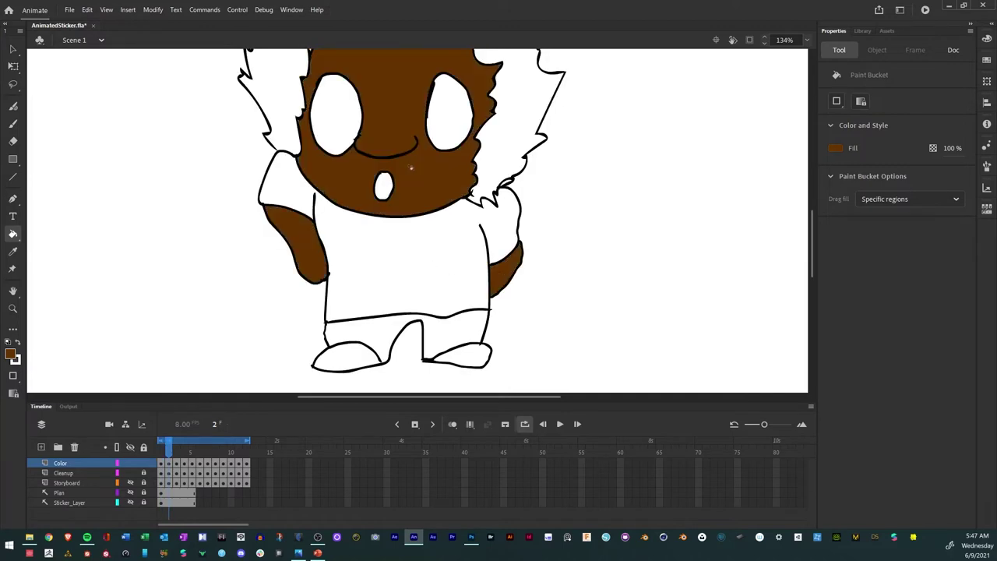
{"action": "left_click_drag", "start_coordinate": [343, 273], "coordinate": [353, 314]}
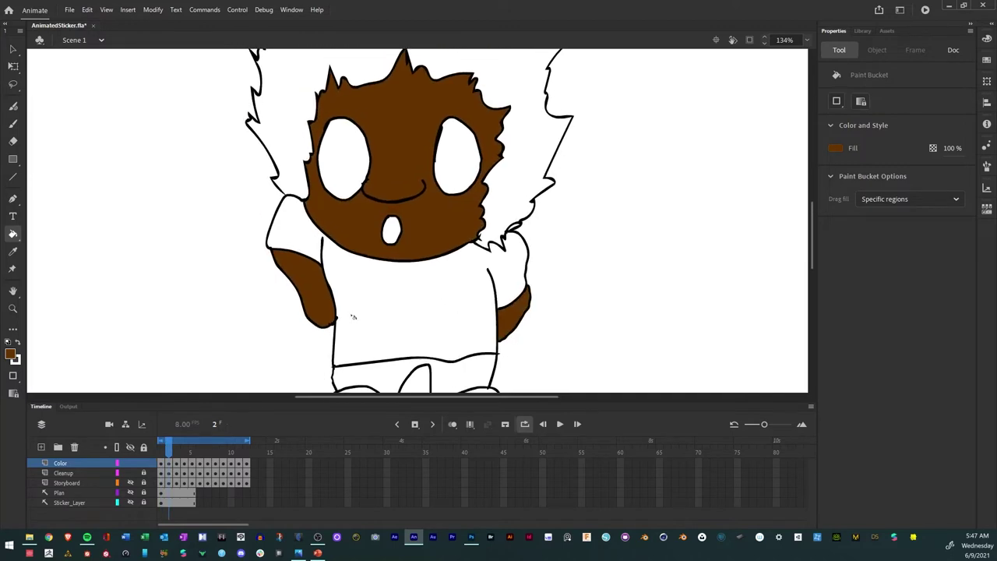
{"action": "key", "text": "ctrl+minus"}
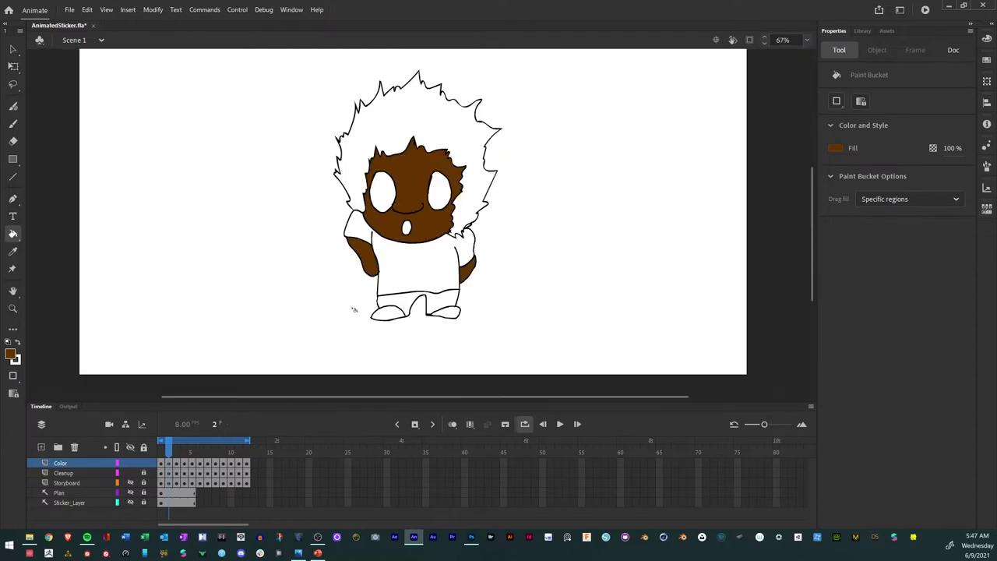
On frame 3, fill the outstretched left arm, right hand and head brown.
{"action": "key", "text": "."}
{"action": "left_click", "coordinate": [341, 232]}
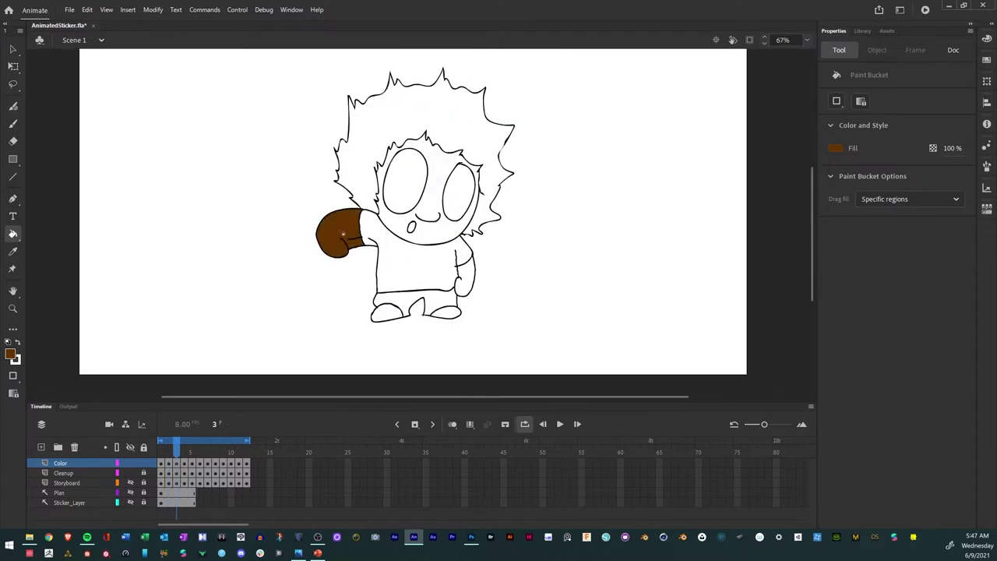
{"action": "left_click", "coordinate": [467, 275]}
{"action": "left_click", "coordinate": [428, 204]}
On frame 4, fill the raised arm, chest hand and face brown, undoing a fill that spilled into the hair.
{"action": "key", "text": "."}
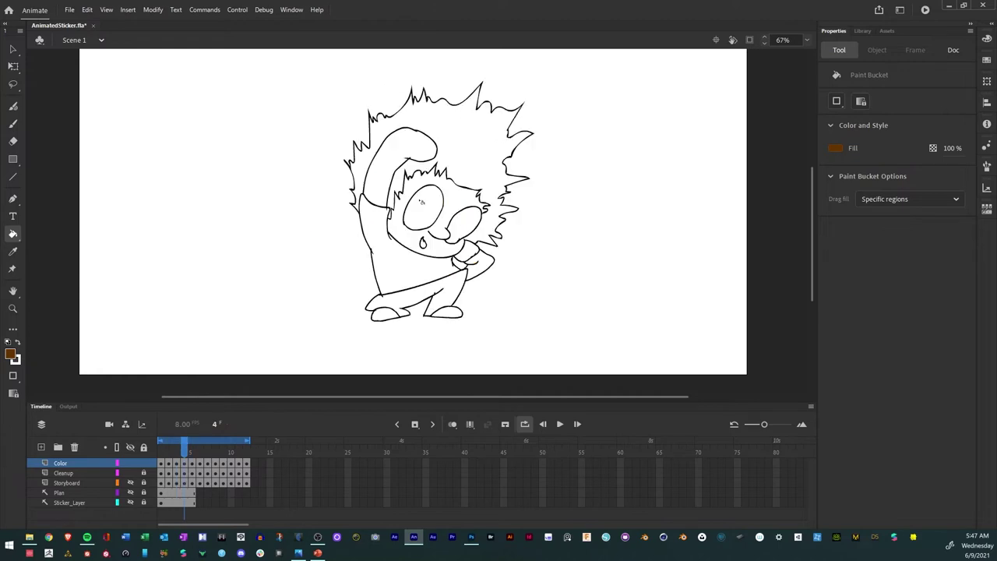
{"action": "left_click", "coordinate": [381, 184]}
{"action": "left_click", "coordinate": [404, 210]}
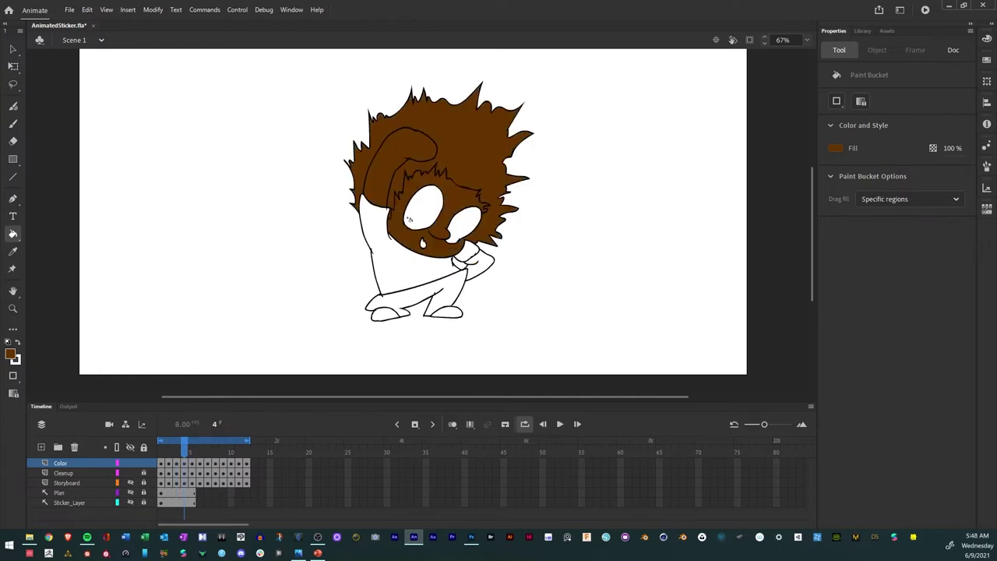
{"action": "key", "text": "ctrl+z"}
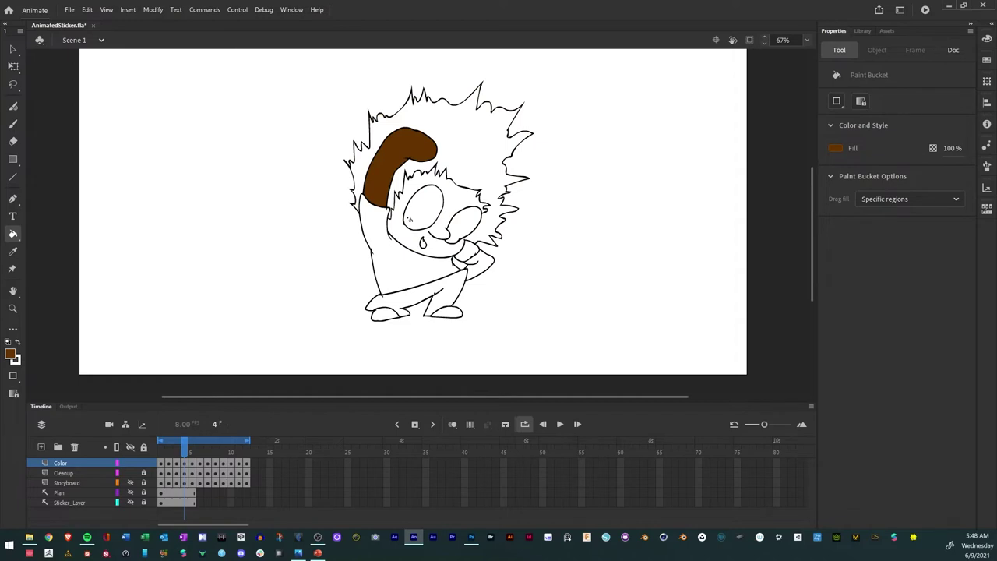
{"action": "left_click", "coordinate": [486, 265]}
{"action": "key", "text": "ctrl+equal"}
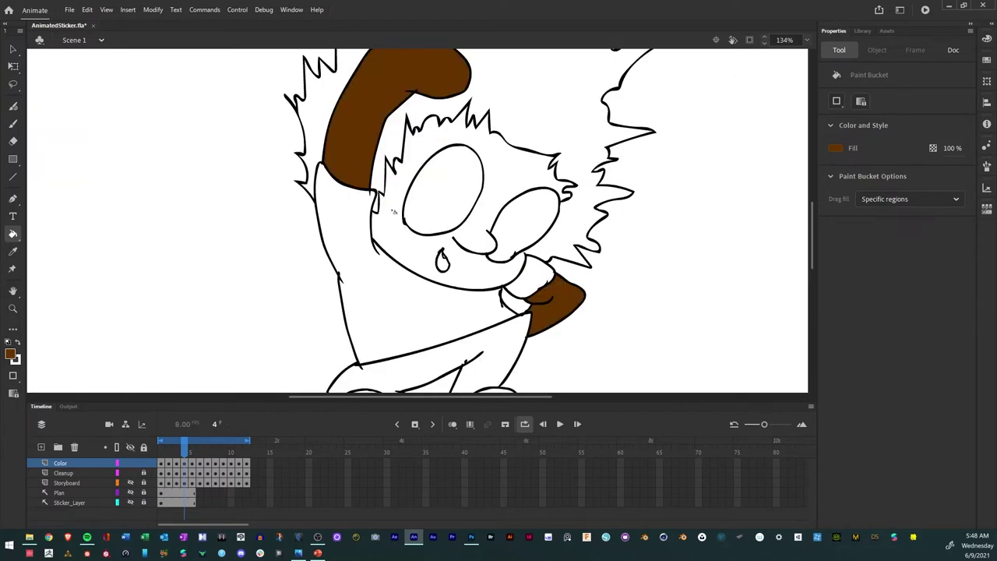
{"action": "key", "text": "b"}
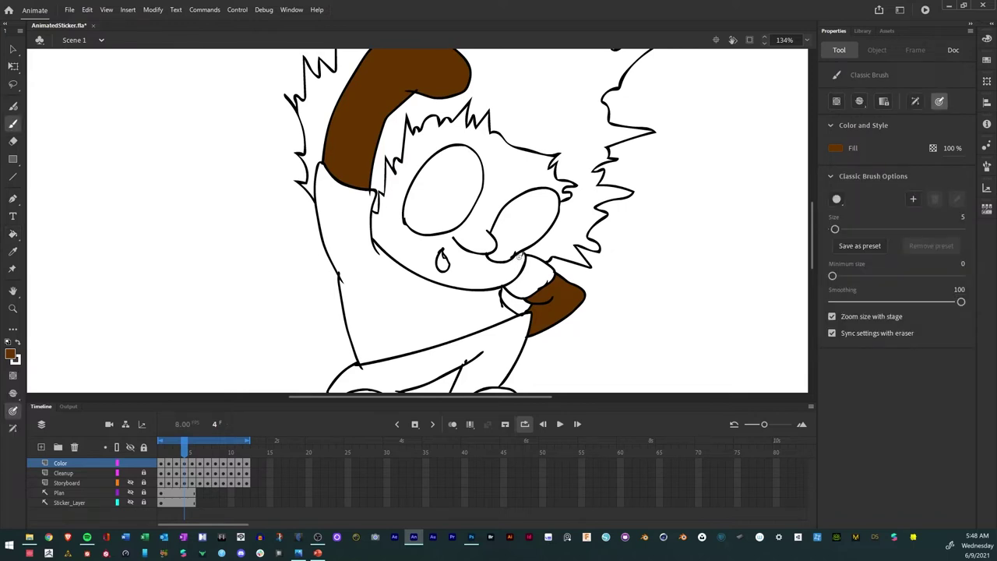
{"action": "key", "text": "k"}
{"action": "left_click", "coordinate": [518, 265]}
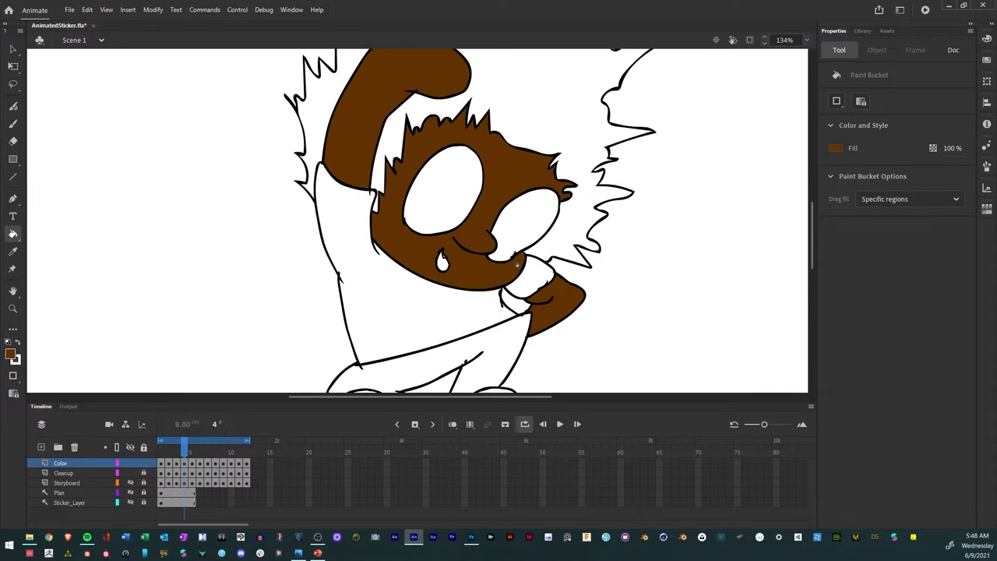
Fill the face and raised arm brown on frame 5, and the arms and face on frame 6.
{"action": "key", "text": "."}
{"action": "left_click", "coordinate": [388, 213]}
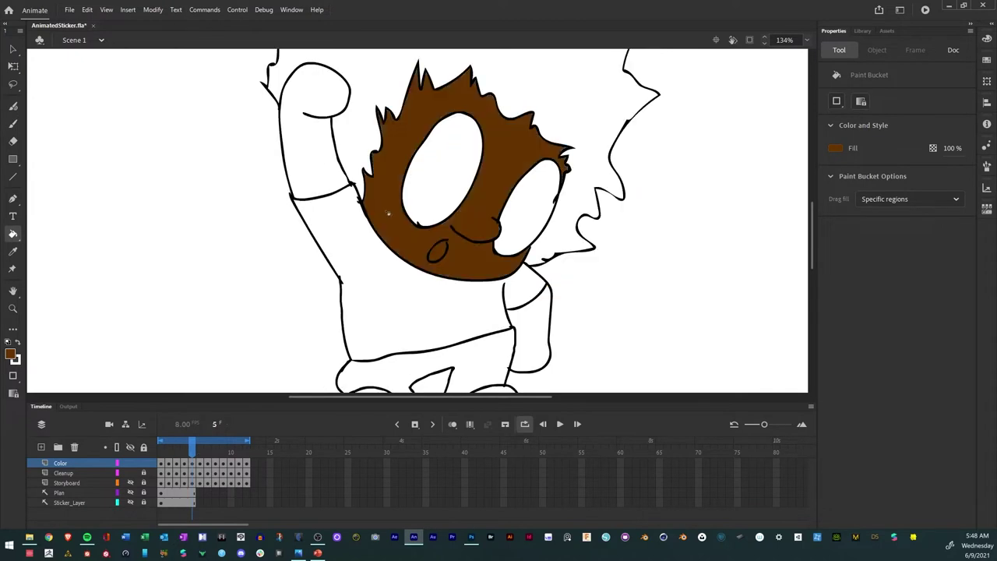
{"action": "left_click", "coordinate": [310, 134]}
{"action": "key", "text": "."}
{"action": "left_click", "coordinate": [343, 142]}
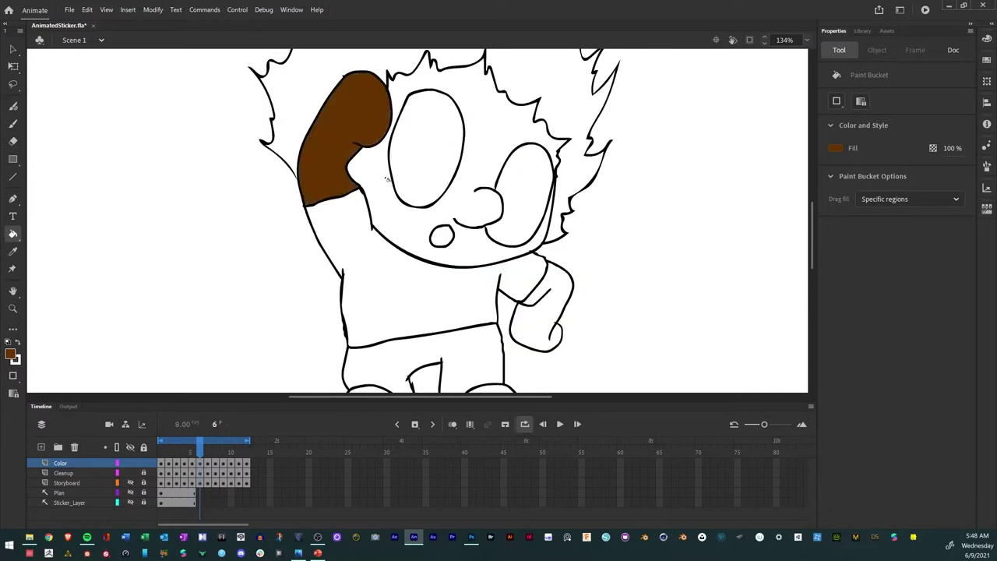
{"action": "left_click", "coordinate": [392, 189]}
{"action": "left_click", "coordinate": [548, 308]}
{"action": "key", "text": "."}
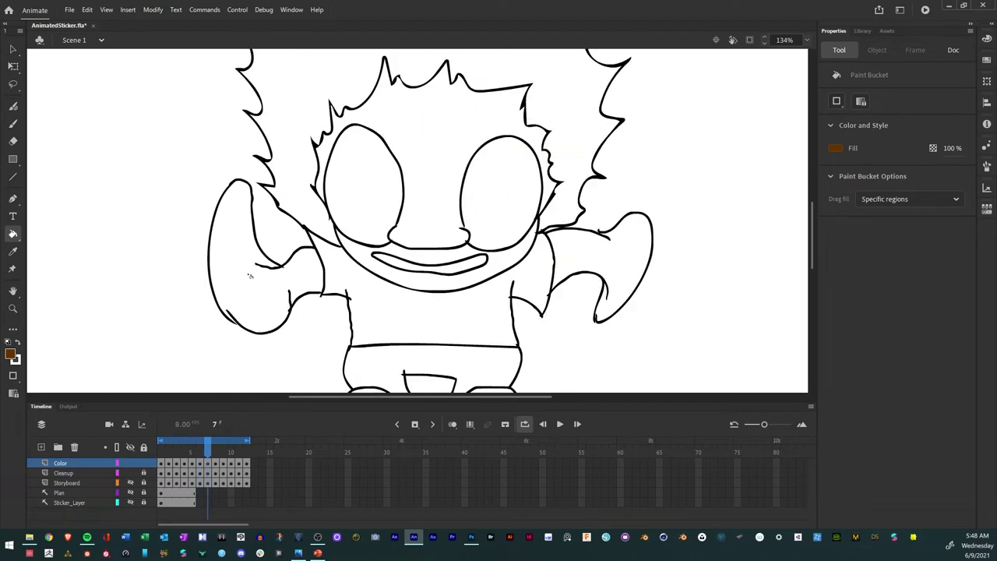
On frame 7, fill the left arm, upper and lower face, and right hand brown, undoing a leak into the hair.
{"action": "key", "text": "b"}
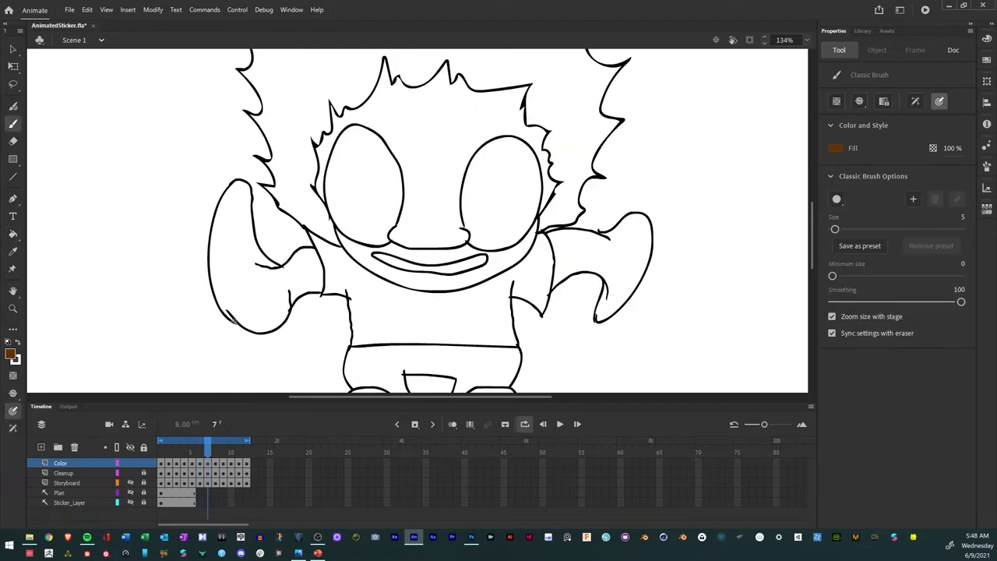
{"action": "key", "text": "k"}
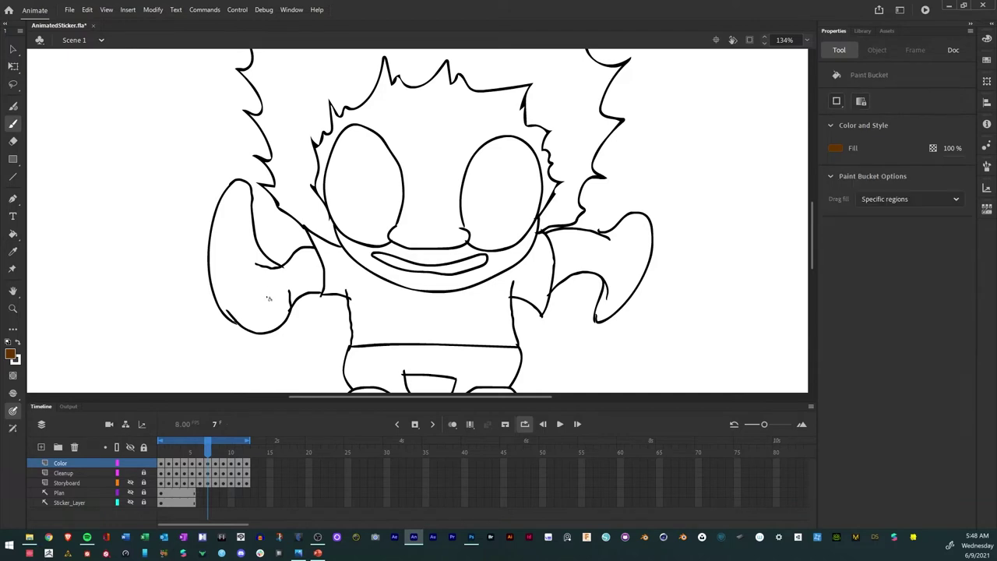
{"action": "left_click", "coordinate": [272, 289]}
{"action": "left_click", "coordinate": [406, 233]}
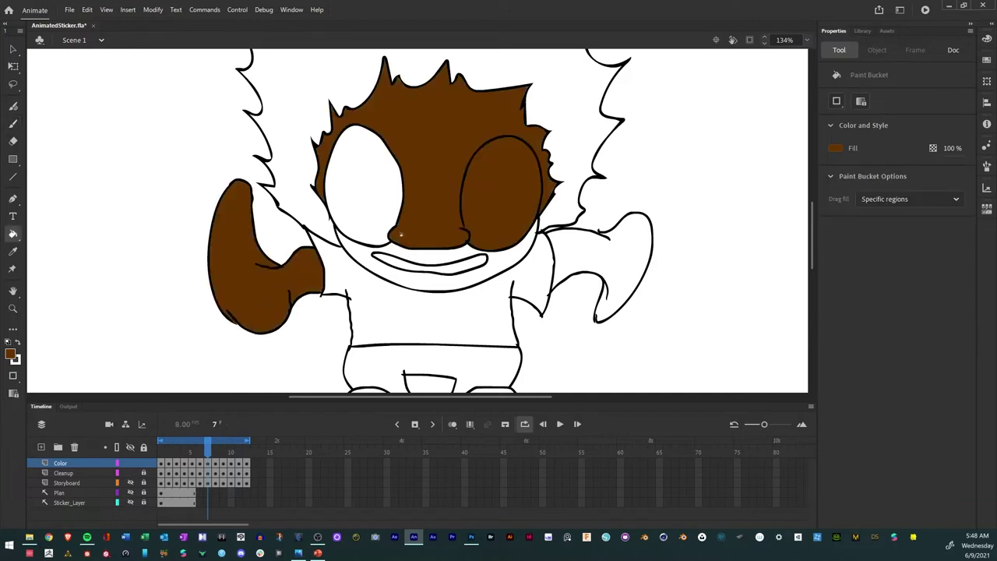
{"action": "key", "text": "ctrl+z"}
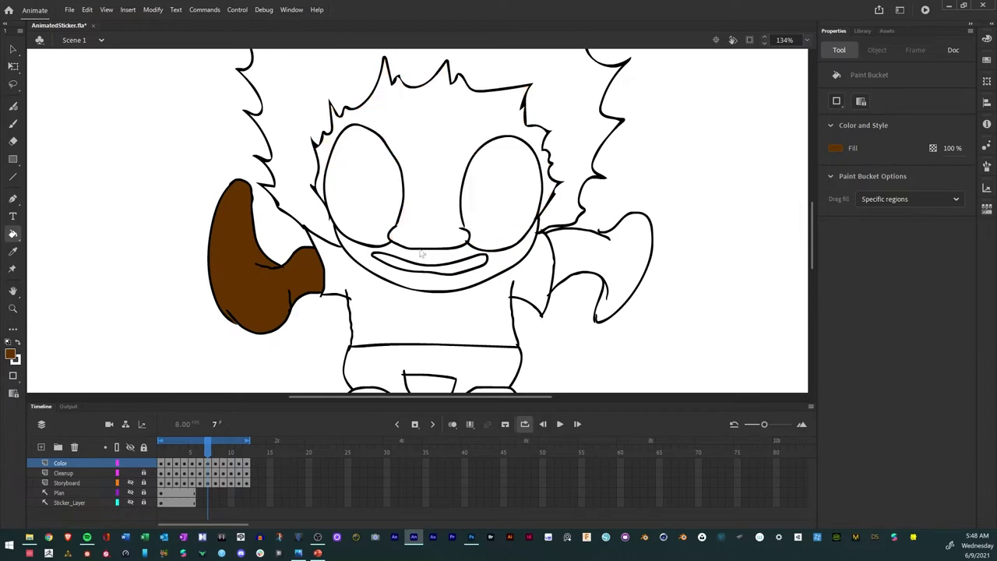
{"action": "key", "text": "b"}
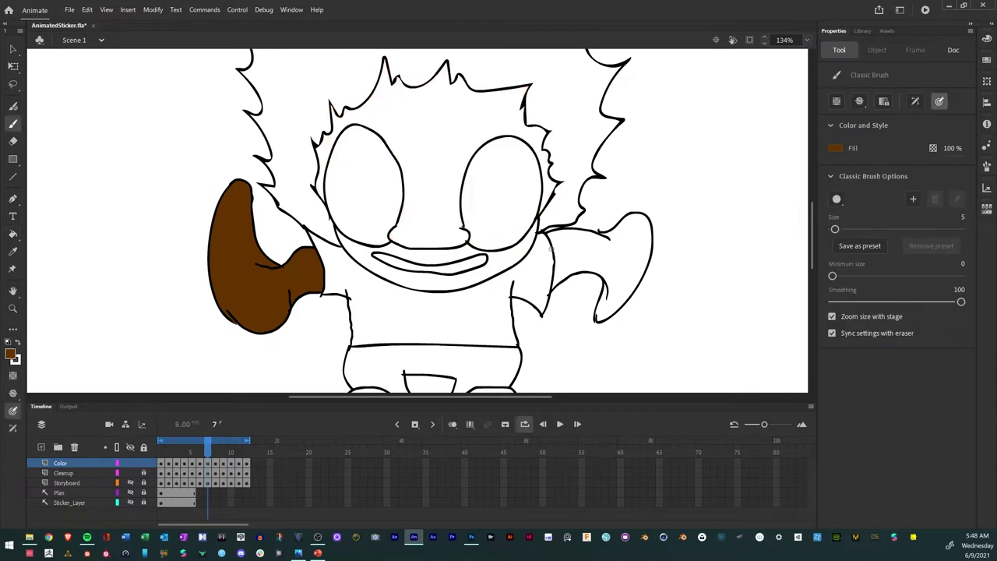
{"action": "key", "text": "k"}
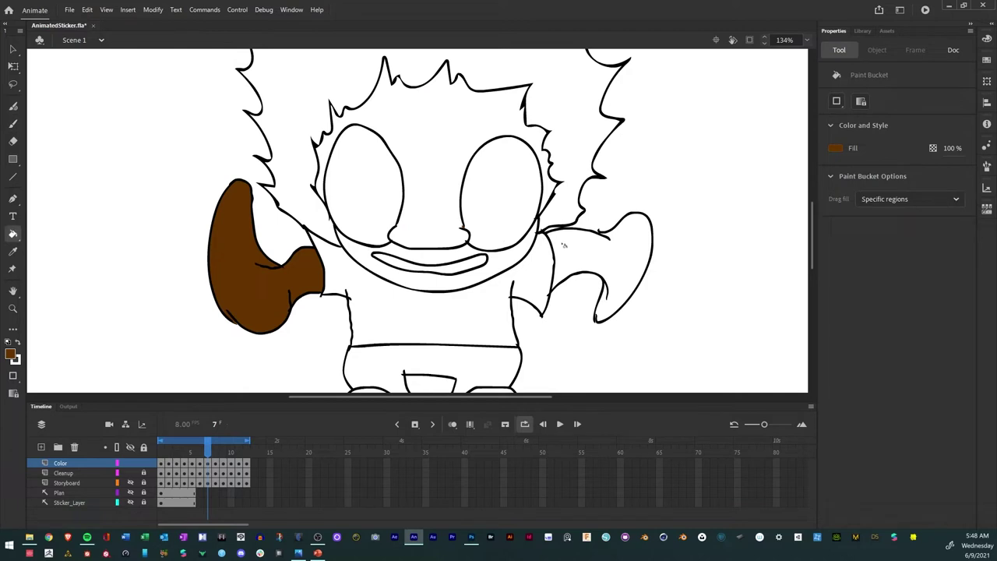
{"action": "left_click", "coordinate": [445, 222]}
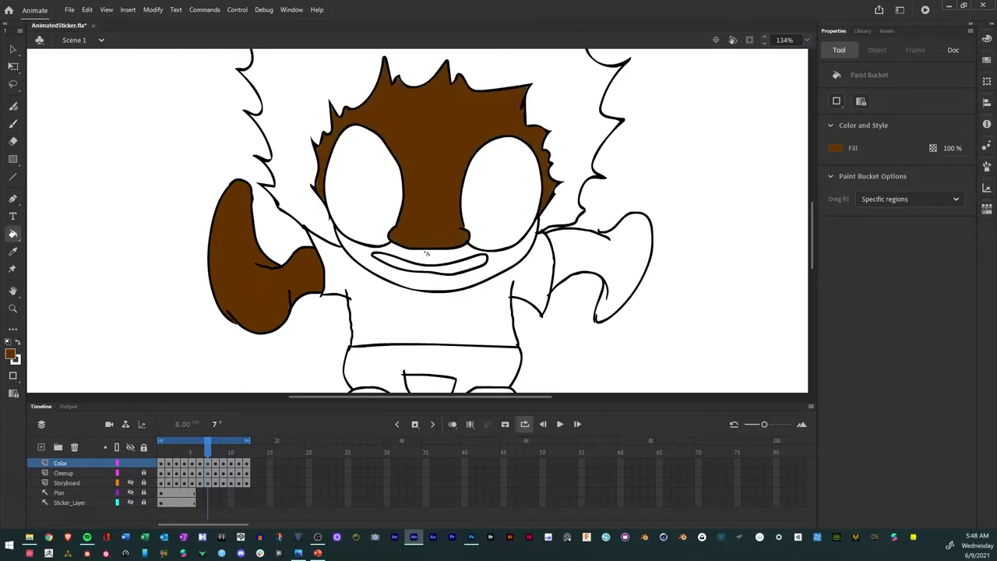
{"action": "left_click", "coordinate": [427, 253]}
{"action": "key", "text": "b"}
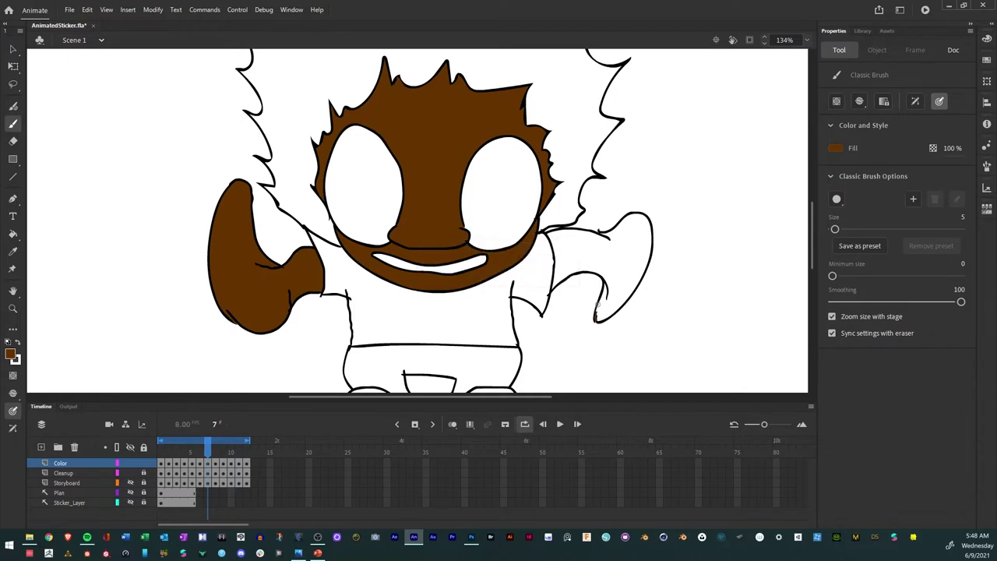
{"action": "key", "text": "k"}
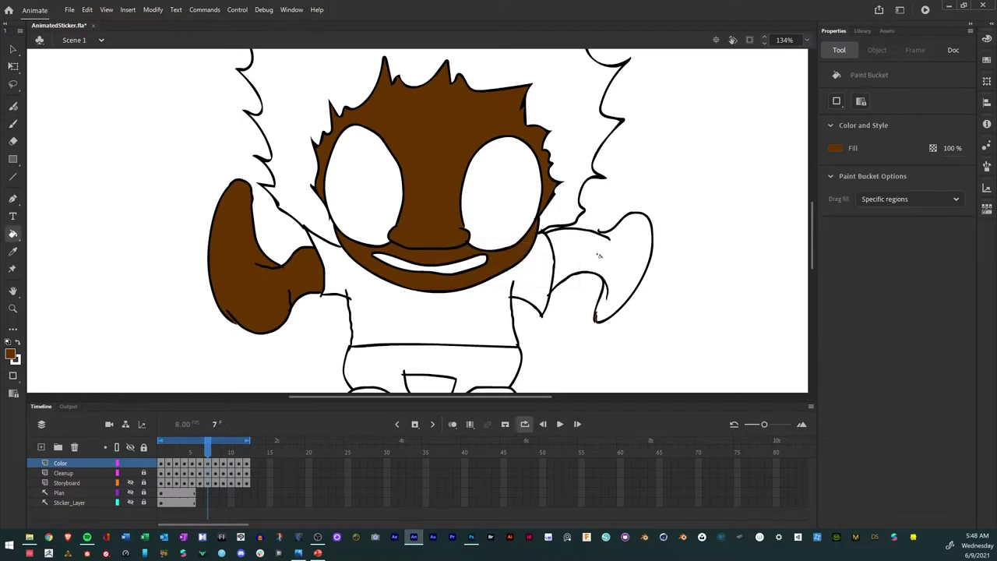
{"action": "key", "text": "b"}
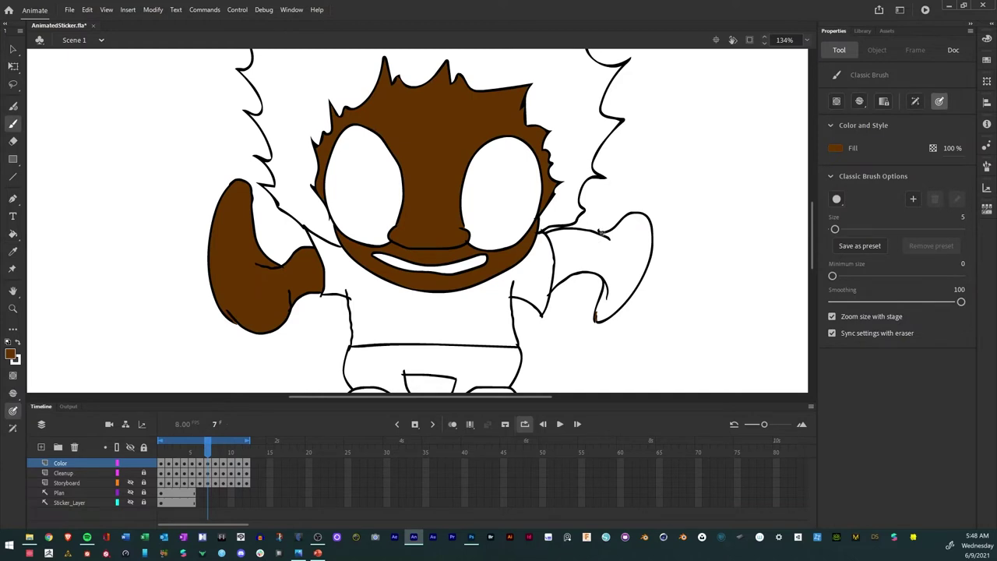
{"action": "key", "text": "k"}
{"action": "left_click", "coordinate": [587, 257]}
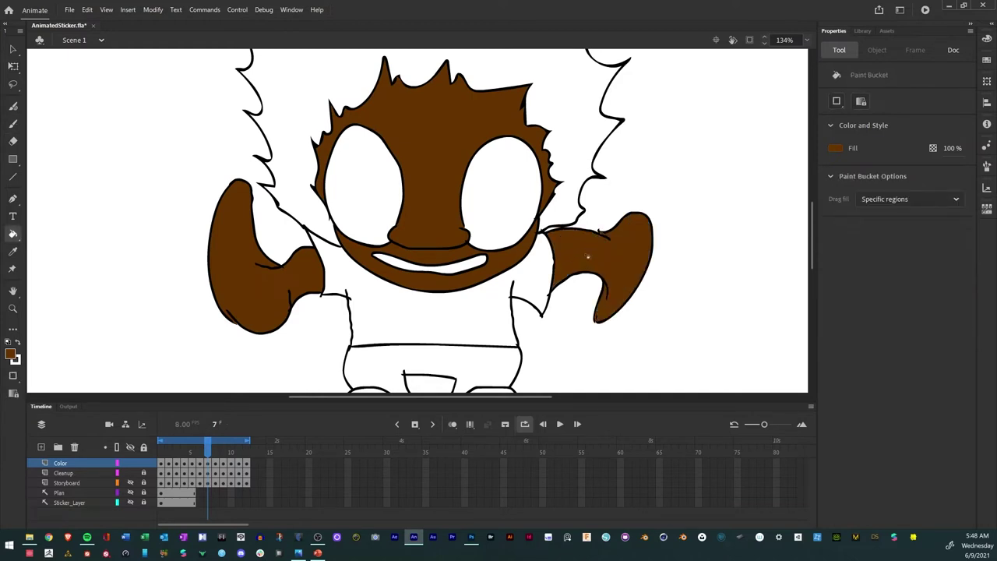
On frame 8, fill the lower-left arm, raised arm and face brown, undoing a spill into the hair.
{"action": "key", "text": "period"}
{"action": "left_click", "coordinate": [305, 297]}
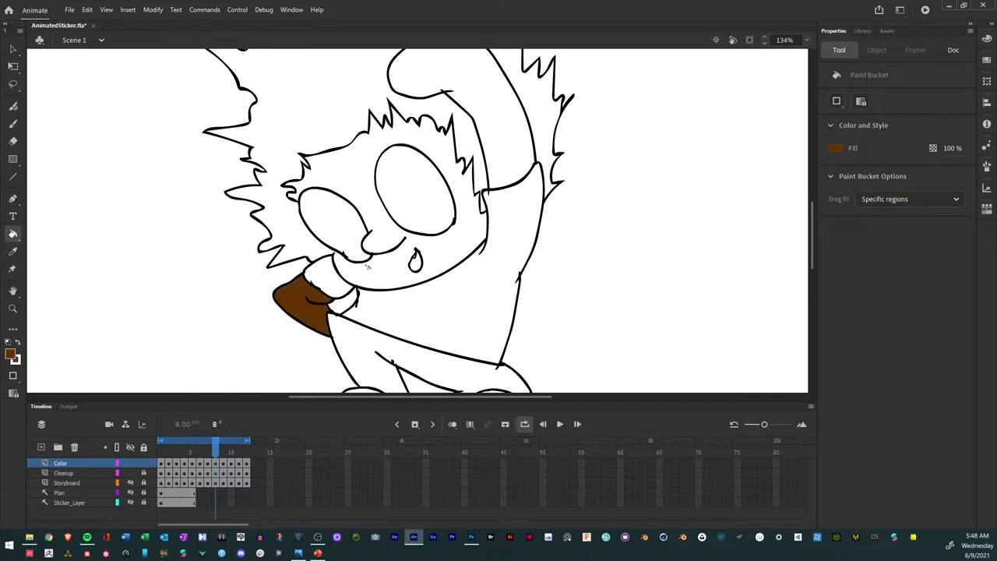
{"action": "left_click", "coordinate": [367, 270]}
{"action": "key", "text": "ctrl+z"}
{"action": "left_click", "coordinate": [517, 161]}
{"action": "key", "text": "b"}
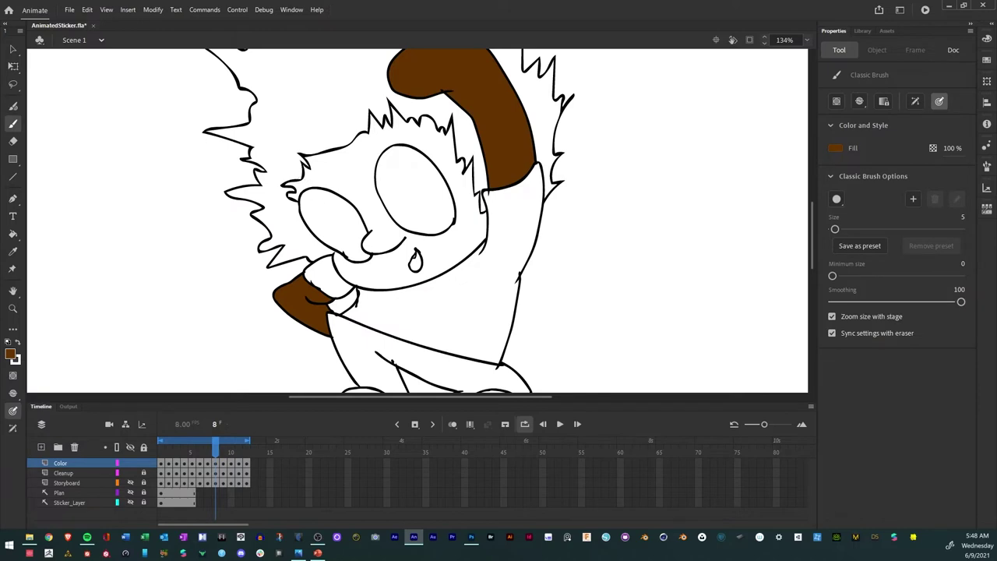
{"action": "key", "text": "k"}
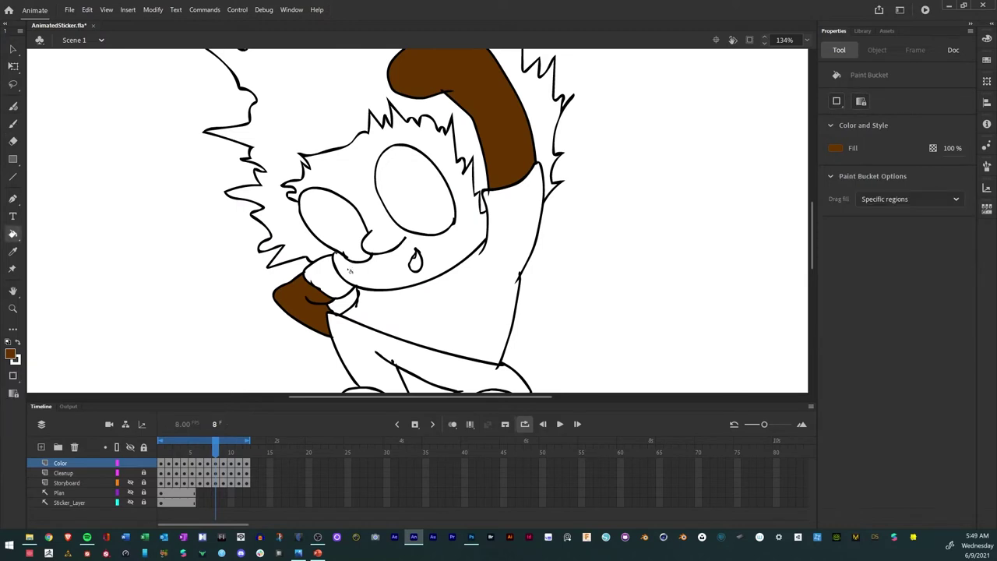
{"action": "left_click", "coordinate": [347, 260]}
Fill the face, left arm and raised hand brown on frames 9 and 10.
{"action": "key", "text": "period"}
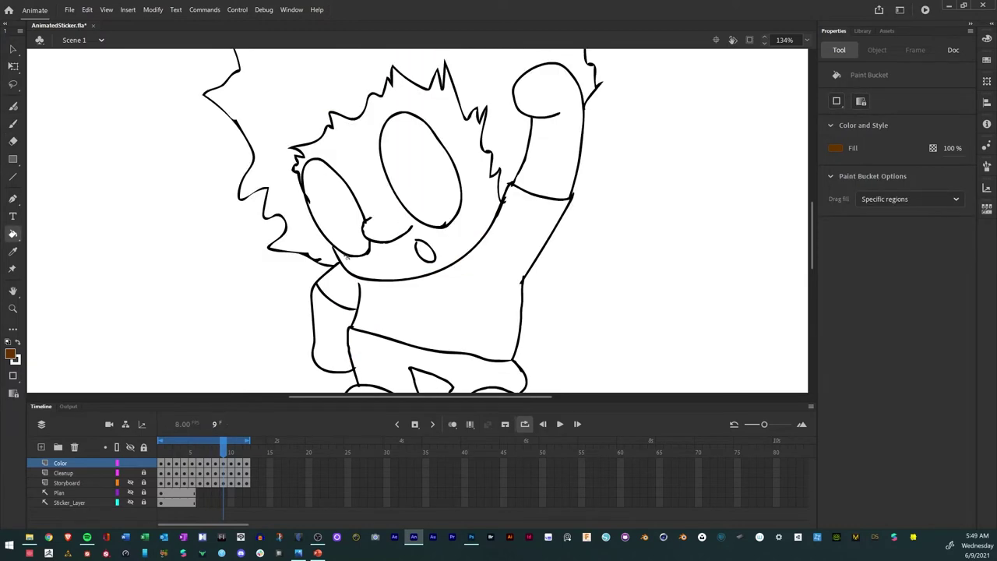
{"action": "left_click", "coordinate": [363, 263]}
{"action": "left_click", "coordinate": [343, 311]}
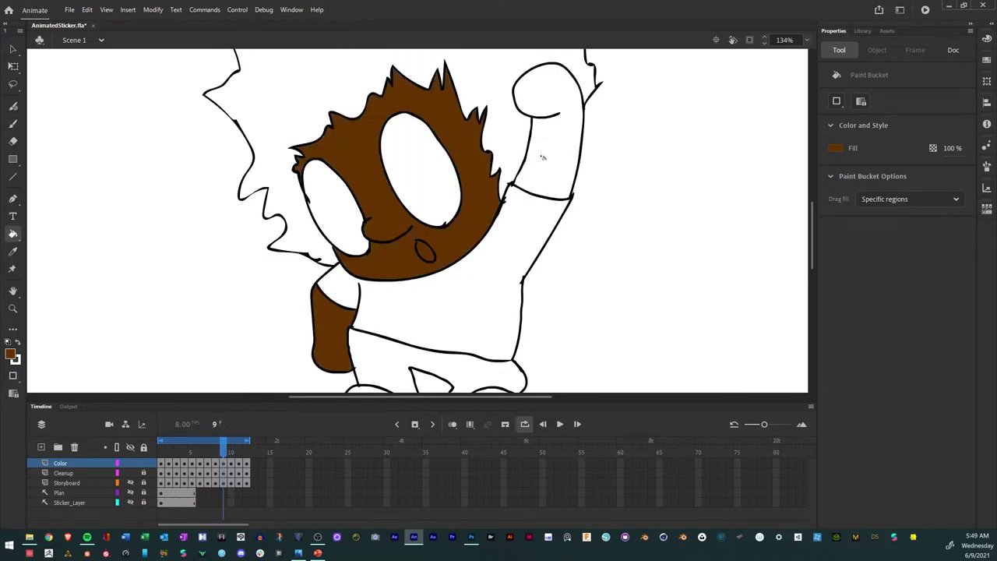
{"action": "left_click", "coordinate": [542, 158]}
{"action": "key", "text": "period"}
{"action": "left_click", "coordinate": [394, 234]}
{"action": "left_click", "coordinate": [323, 311]}
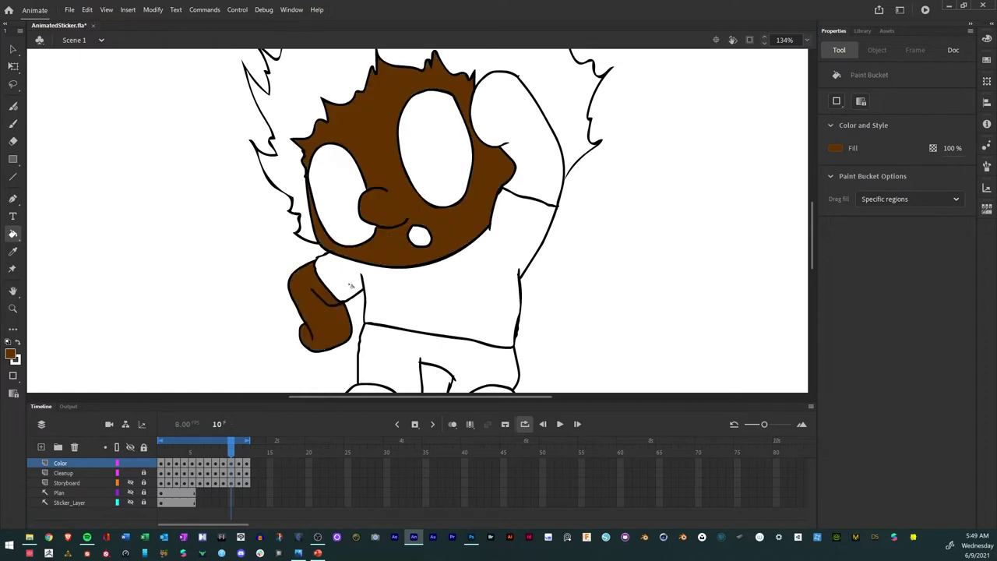
{"action": "left_click", "coordinate": [531, 156]}
{"action": "key", "text": "comma"}
Fill the face, left arm and right hand or arm brown on frames 11 and 12.
{"action": "key", "text": "period"}
{"action": "key", "text": "period"}
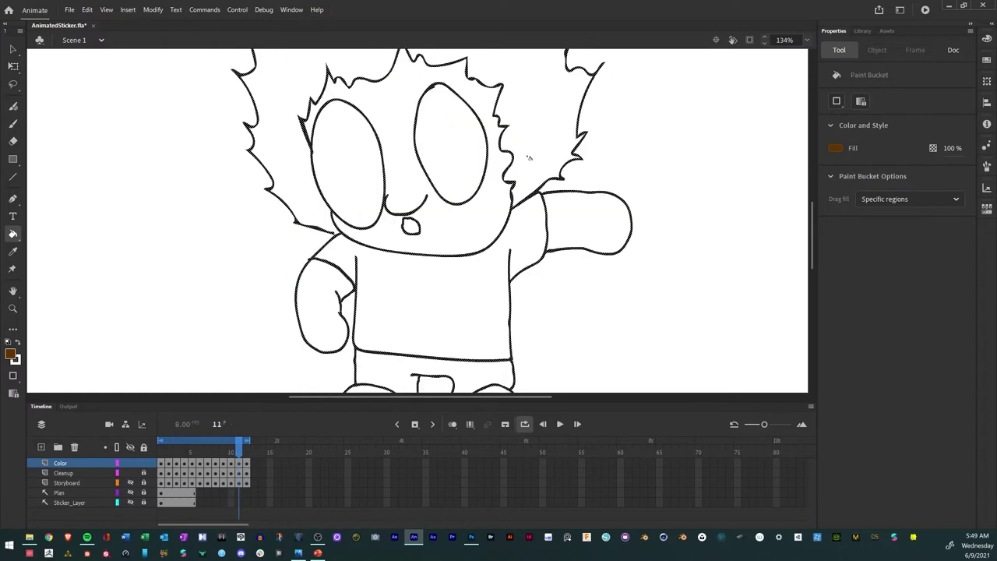
{"action": "left_click", "coordinate": [388, 238]}
{"action": "left_click", "coordinate": [320, 305]}
{"action": "left_click", "coordinate": [571, 232]}
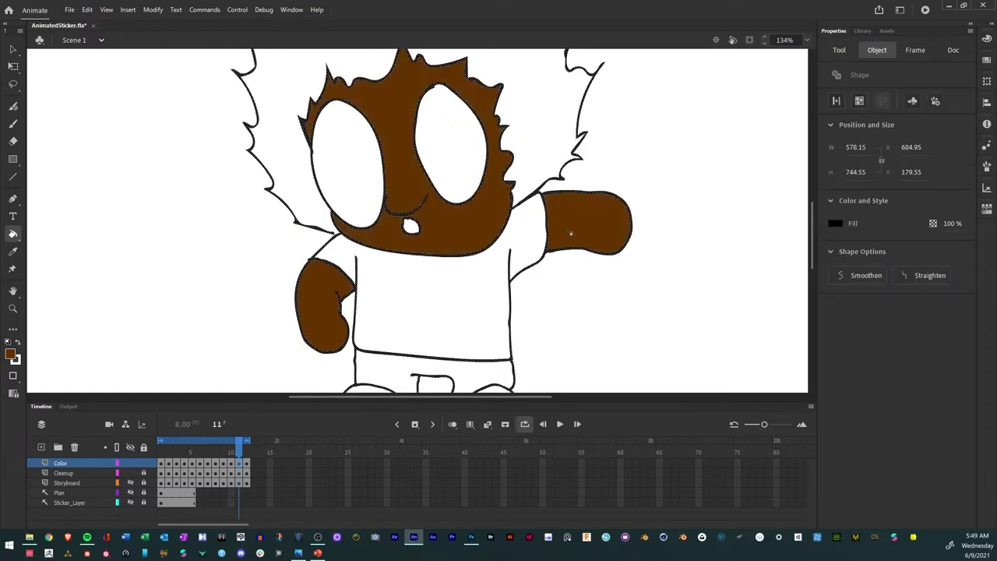
{"action": "key", "text": "period"}
{"action": "left_click", "coordinate": [327, 300]}
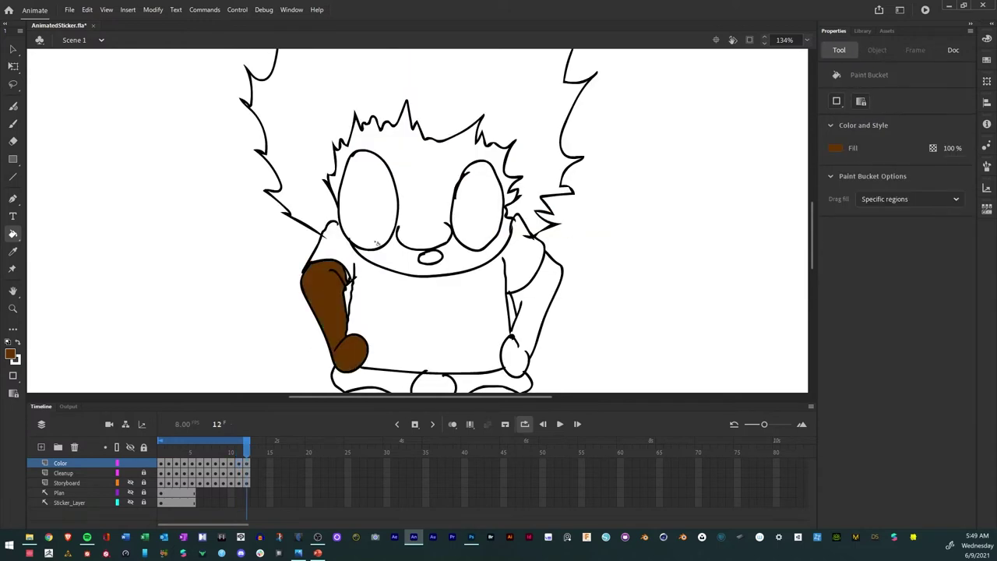
{"action": "left_click", "coordinate": [414, 218]}
{"action": "left_click", "coordinate": [542, 298]}
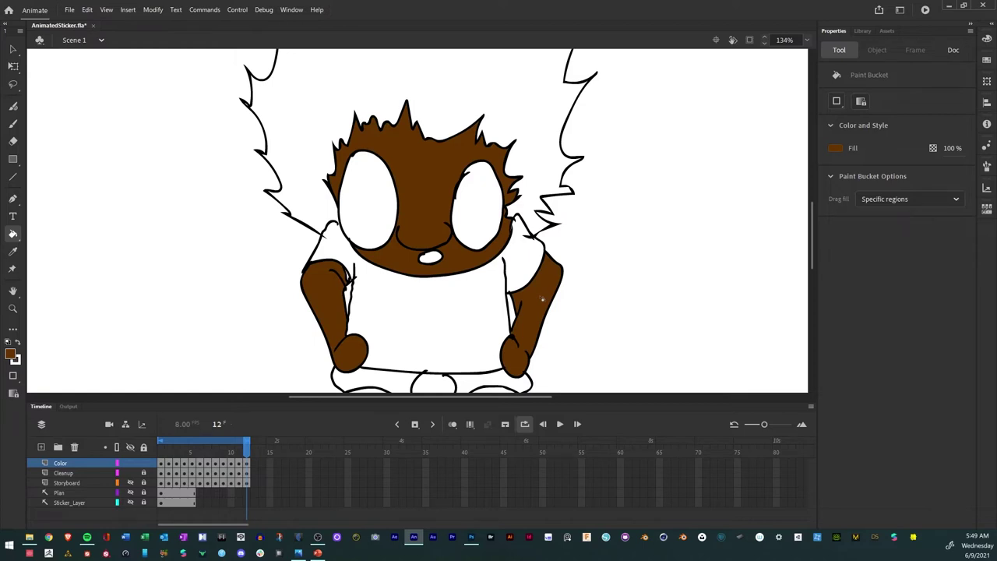
{"action": "left_click", "coordinate": [988, 61]}
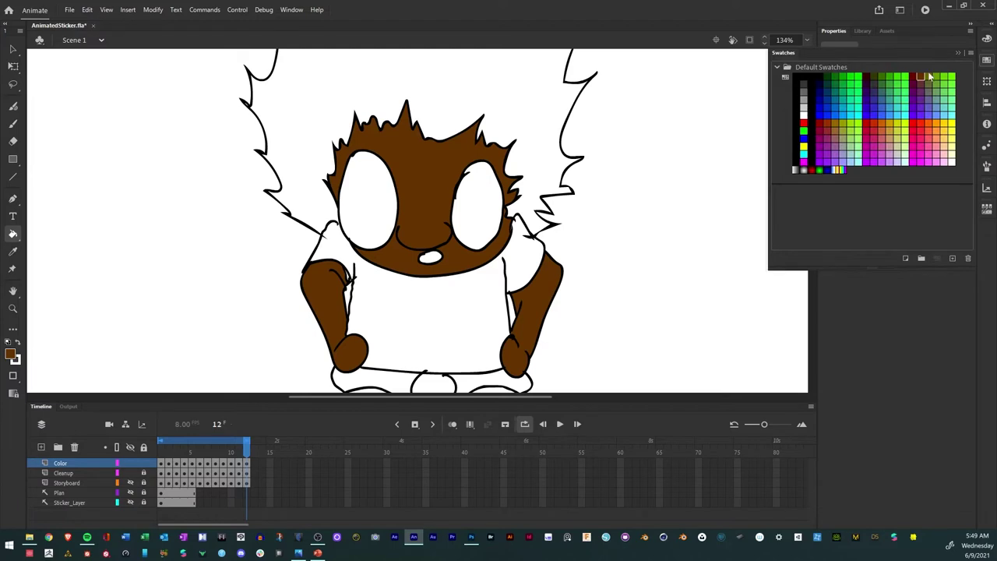
Pick a dark olive green swatch, brush-close the gap near the shoulder, and fill frame 12's hair.
{"action": "left_click", "coordinate": [829, 76]}
{"action": "left_click", "coordinate": [302, 203]}
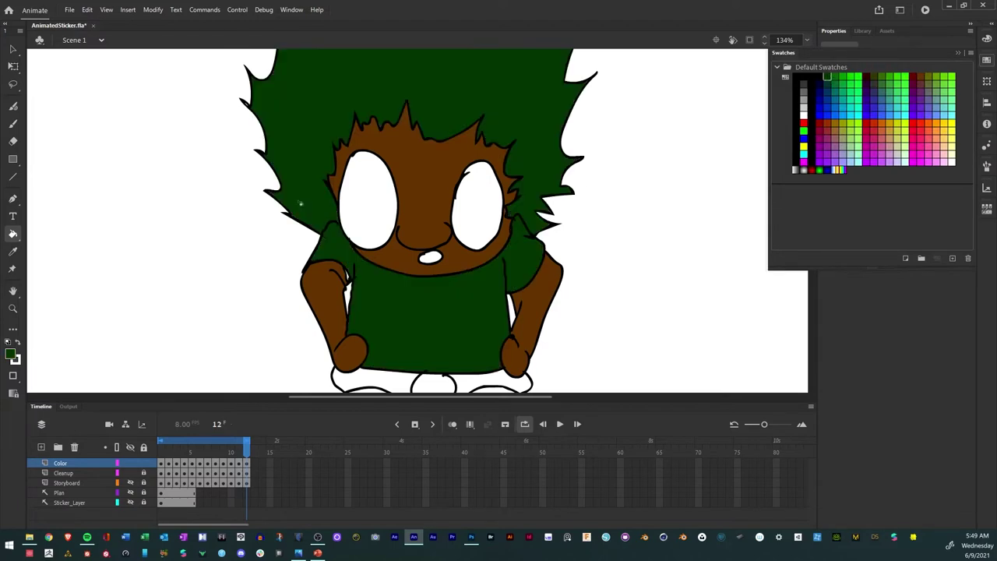
{"action": "key", "text": "ctrl+z"}
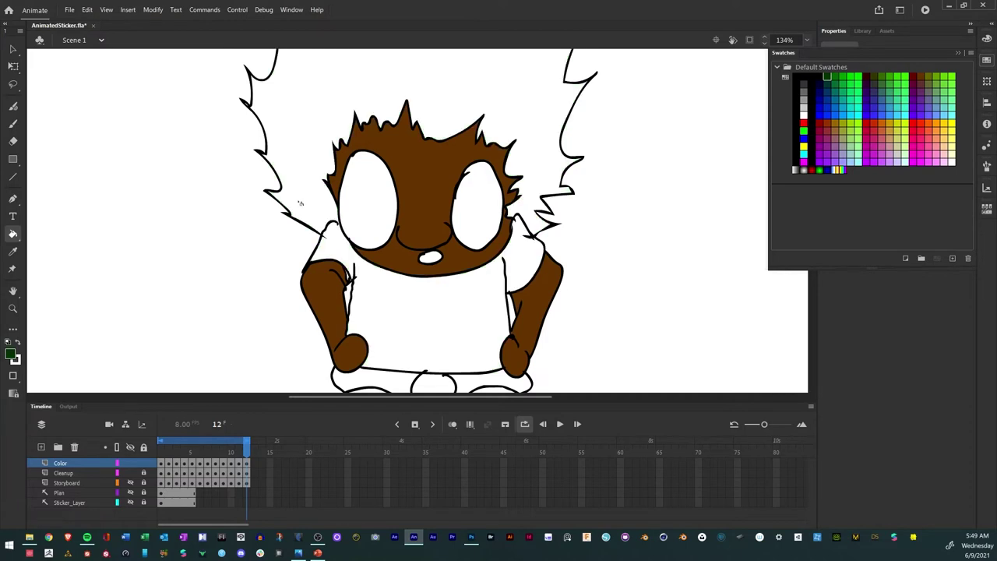
{"action": "left_click", "coordinate": [874, 77]}
{"action": "left_click", "coordinate": [312, 137]}
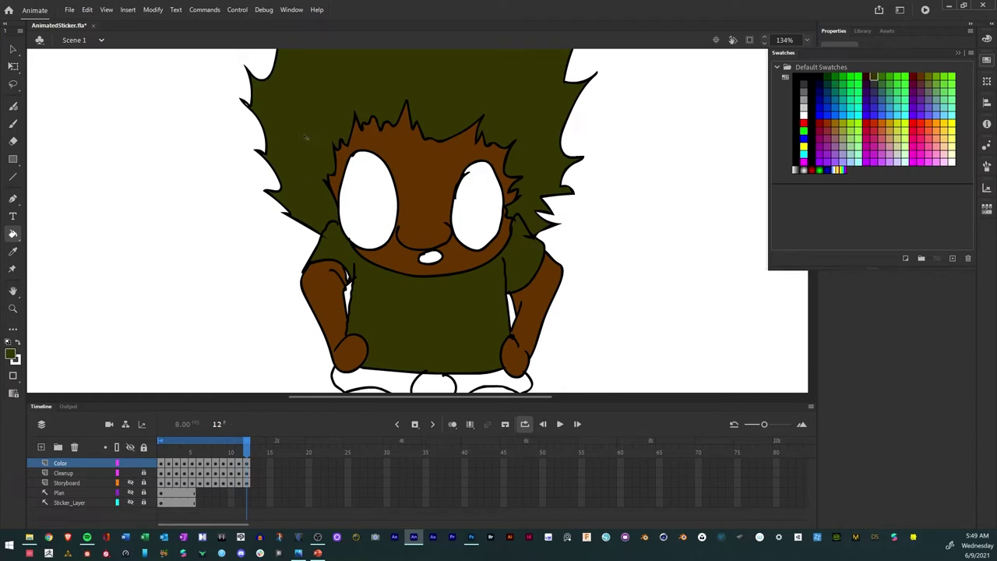
{"action": "key", "text": "ctrl+z"}
{"action": "key", "text": "b"}
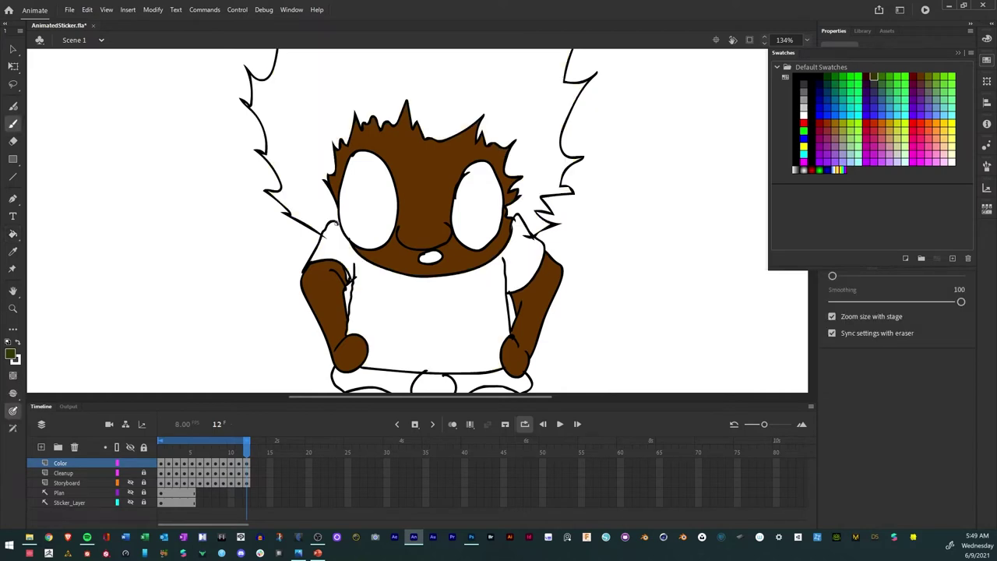
{"action": "left_click", "coordinate": [297, 178]}
{"action": "key", "text": "k"}
{"action": "left_click", "coordinate": [305, 171]}
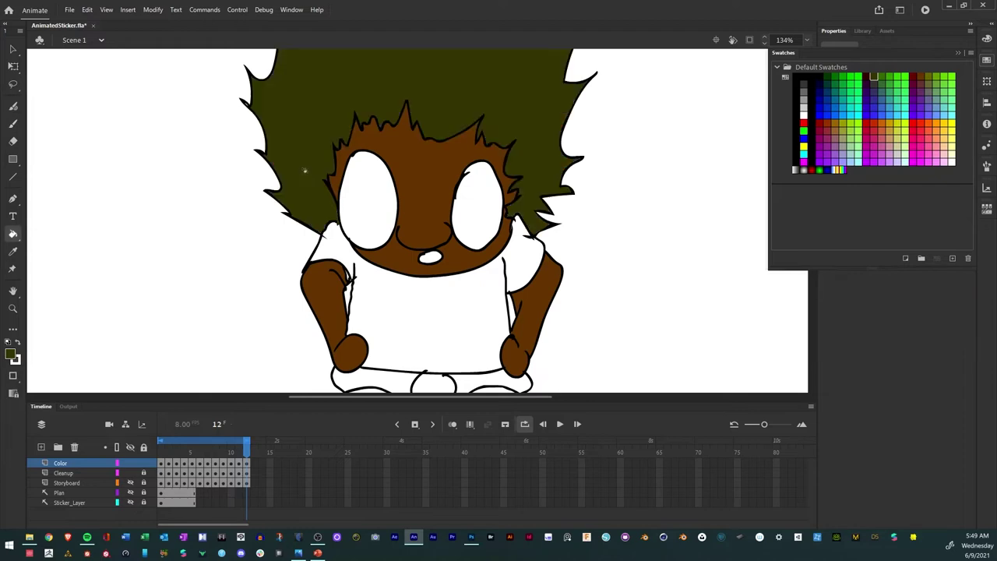
Fill frame 11's hair olive green, then move to frame 10 and enlarge the stage view.
{"action": "key", "text": "comma"}
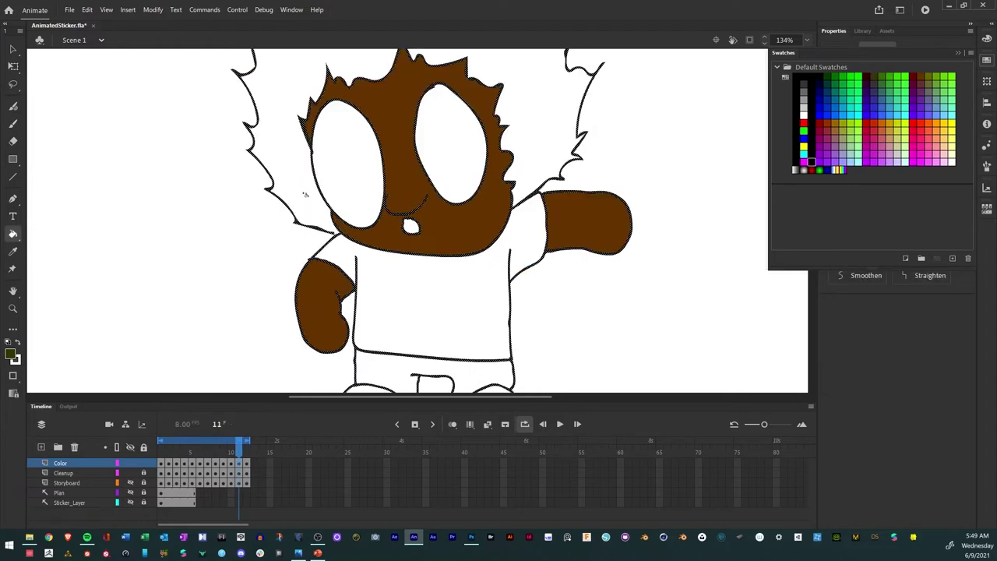
{"action": "key", "text": "b"}
{"action": "key", "text": "Escape"}
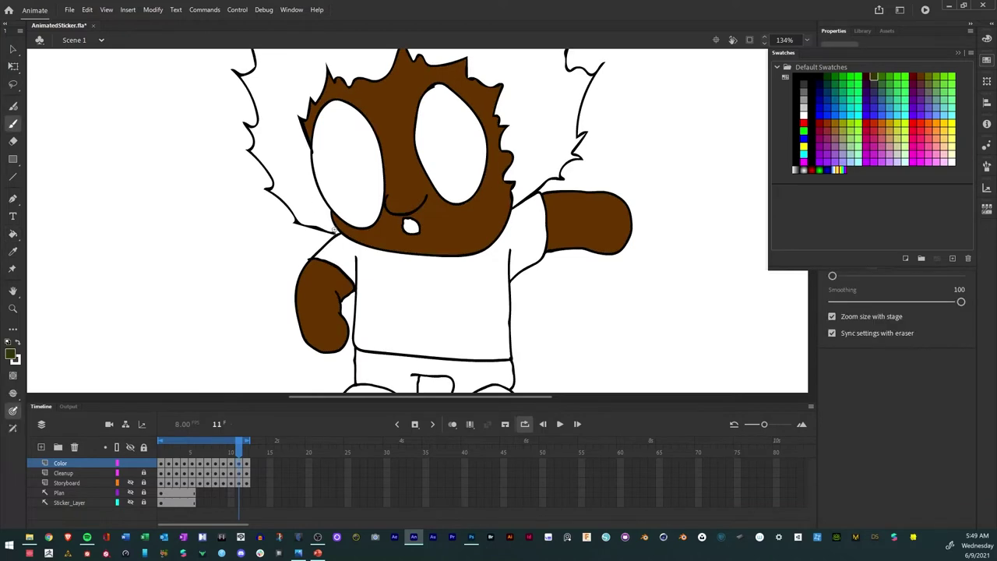
{"action": "key", "text": "k"}
{"action": "left_click", "coordinate": [309, 194]}
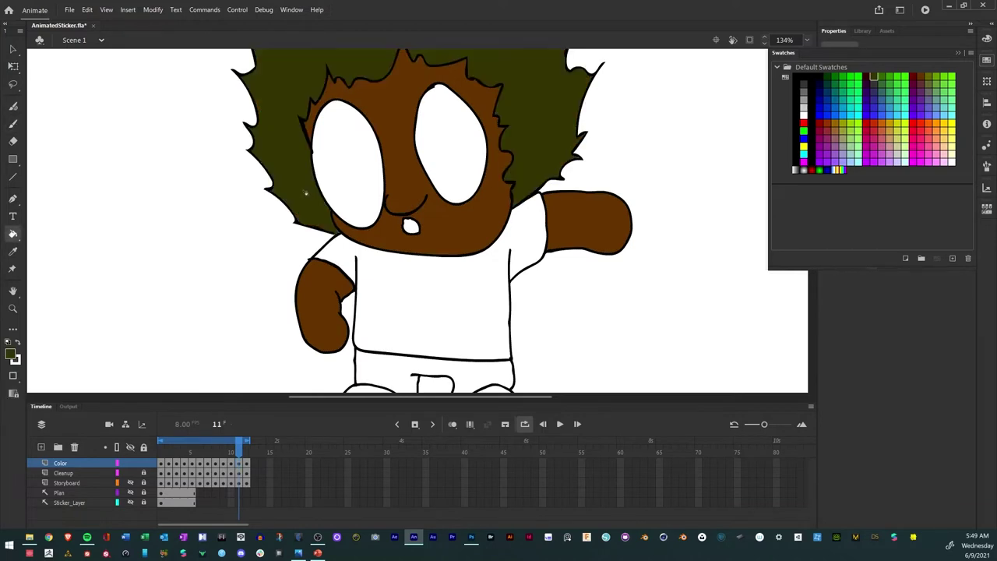
{"action": "key", "text": "comma"}
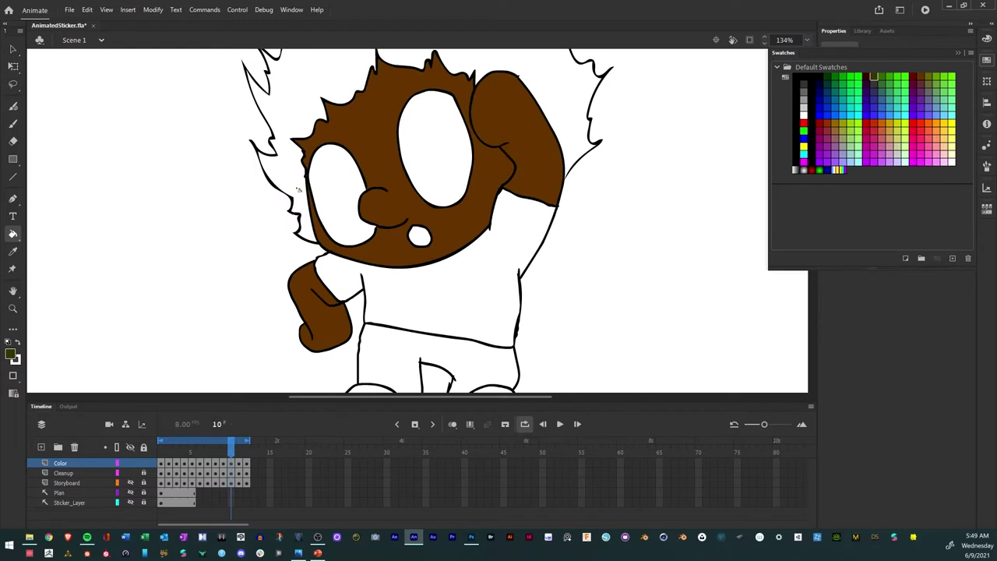
{"action": "left_click_drag", "start_coordinate": [299, 188], "coordinate": [325, 324]}
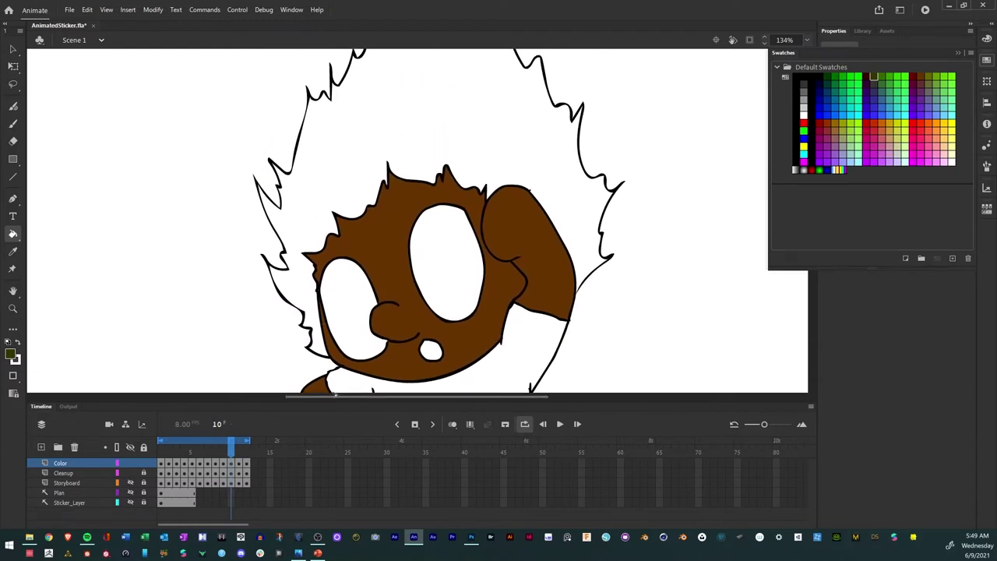
{"action": "left_click_drag", "start_coordinate": [269, 403], "coordinate": [272, 456]}
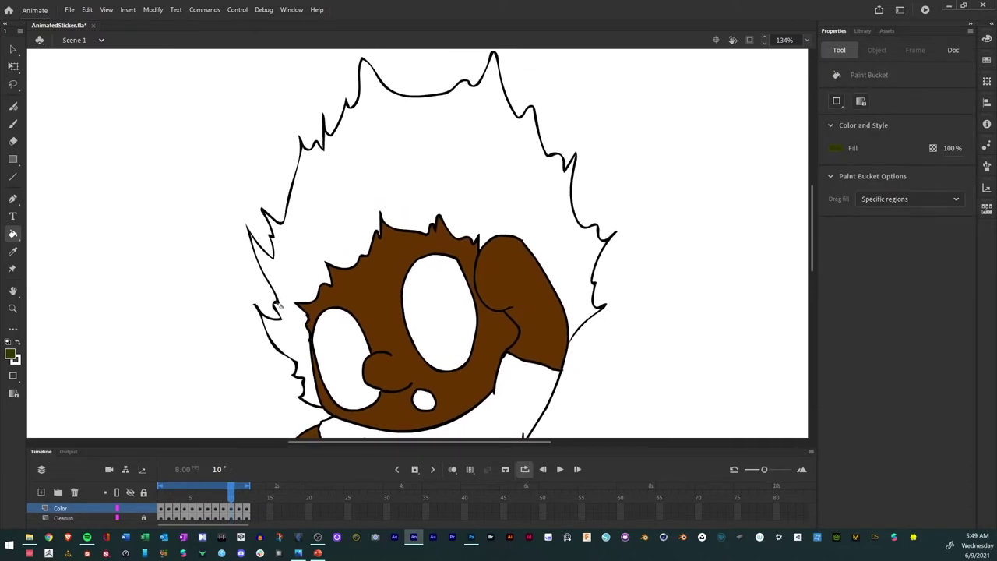
Fill the hair olive green on frames 10, 9, 8 and 7.
{"action": "key", "text": "b"}
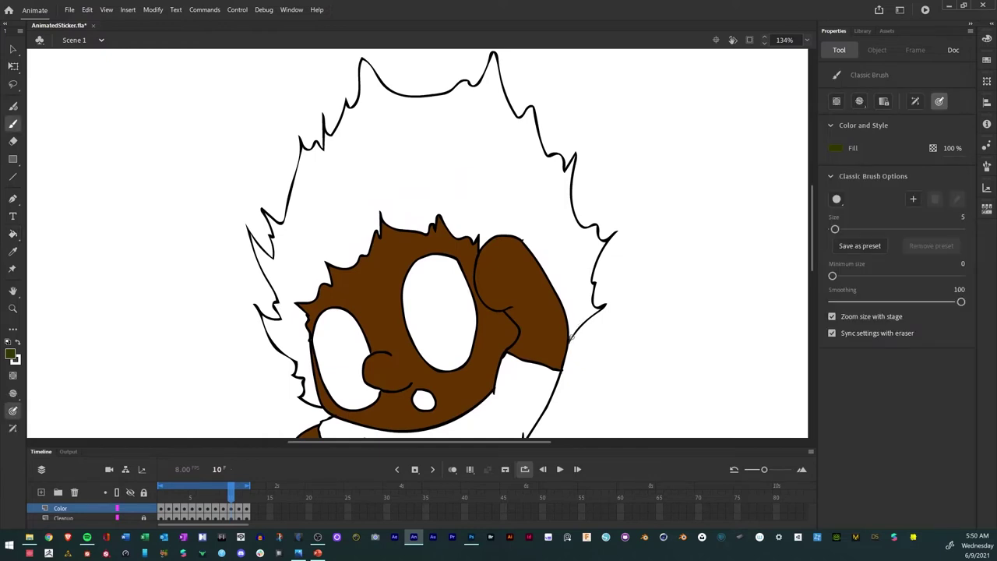
{"action": "key", "text": "k"}
{"action": "left_click", "coordinate": [322, 214]}
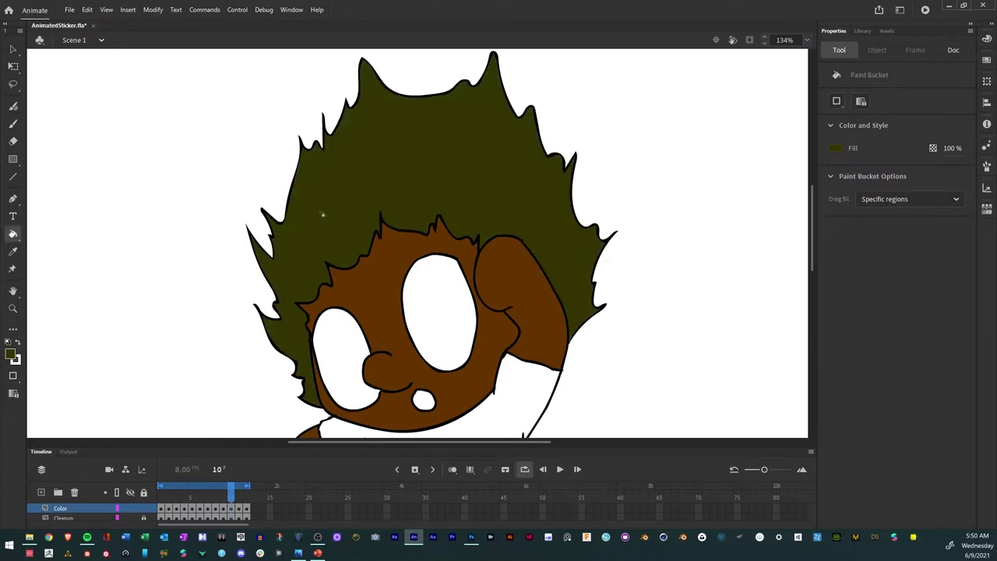
{"action": "key", "text": "comma"}
{"action": "left_click", "coordinate": [290, 241]}
{"action": "key", "text": "comma"}
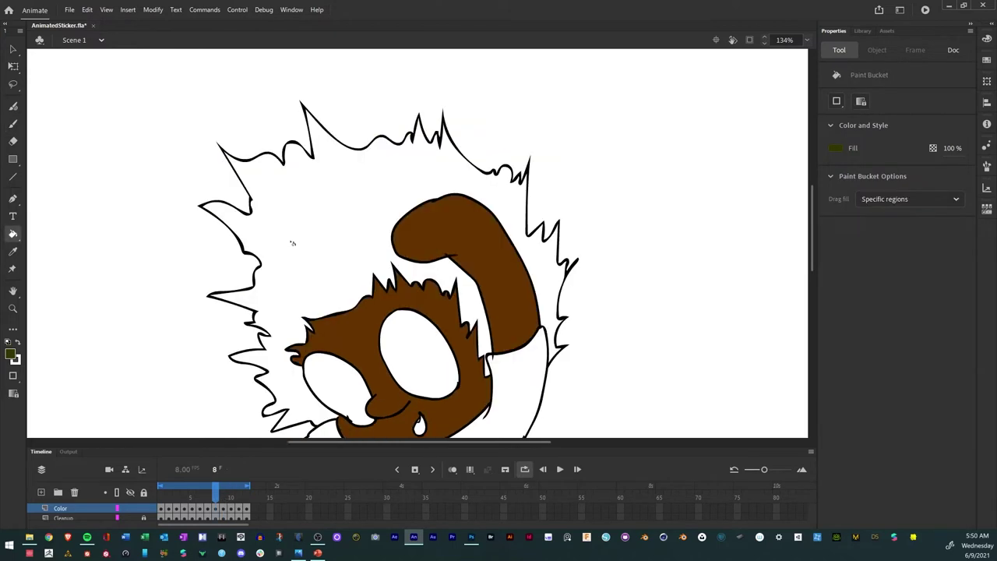
{"action": "left_click", "coordinate": [291, 243]}
{"action": "key", "text": "comma"}
{"action": "left_click", "coordinate": [296, 239]}
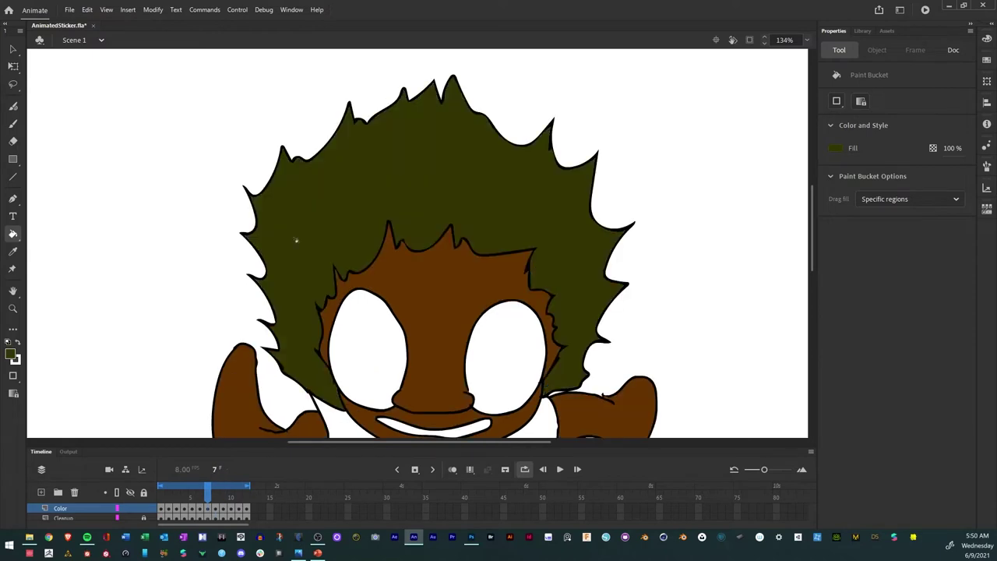
Fill the hair olive green on frames 6, 5 and 4.
{"action": "key", "text": "comma"}
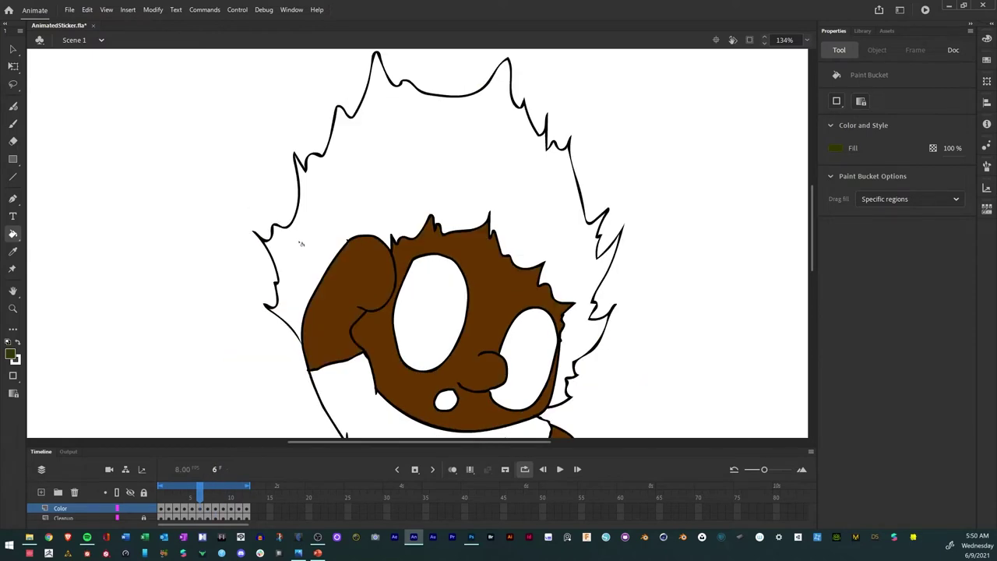
{"action": "key", "text": "b"}
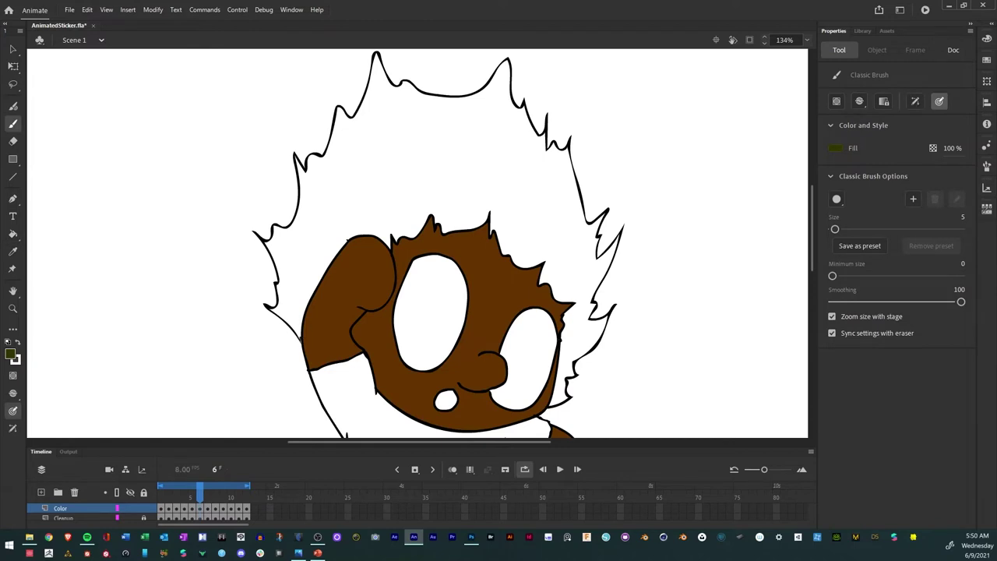
{"action": "key", "text": "k"}
{"action": "left_click", "coordinate": [308, 276]}
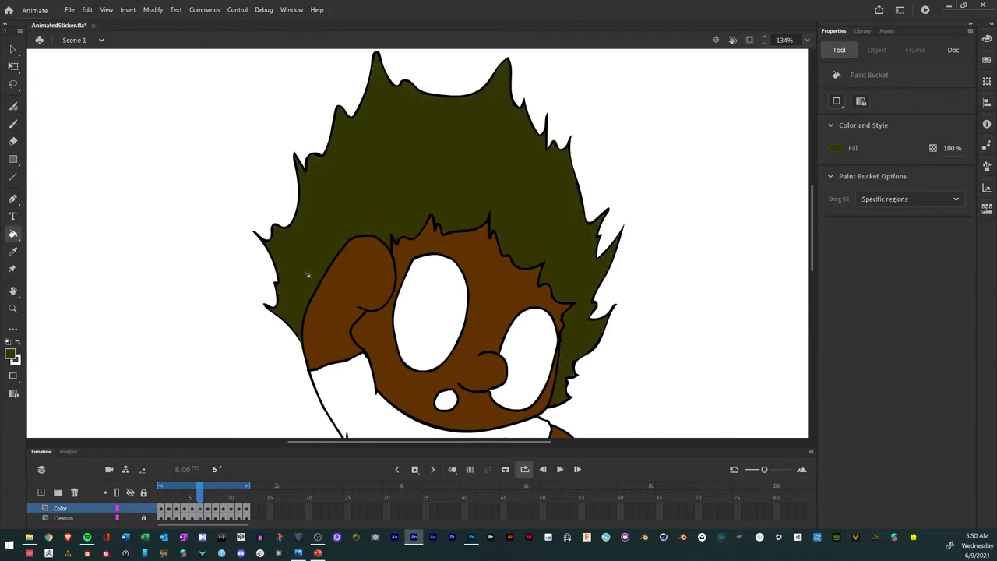
{"action": "key", "text": "comma"}
{"action": "left_click", "coordinate": [301, 222]}
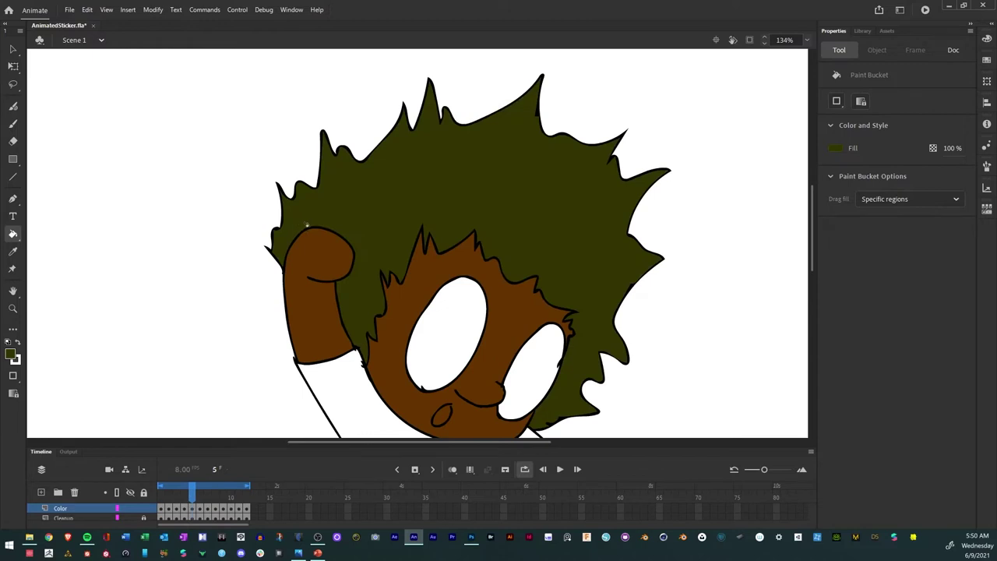
{"action": "key", "text": "comma"}
{"action": "left_click", "coordinate": [357, 213]}
Fill the hair olive green on frames 3 and 2, then return to frame 1.
{"action": "key", "text": "comma"}
{"action": "left_click", "coordinate": [347, 211]}
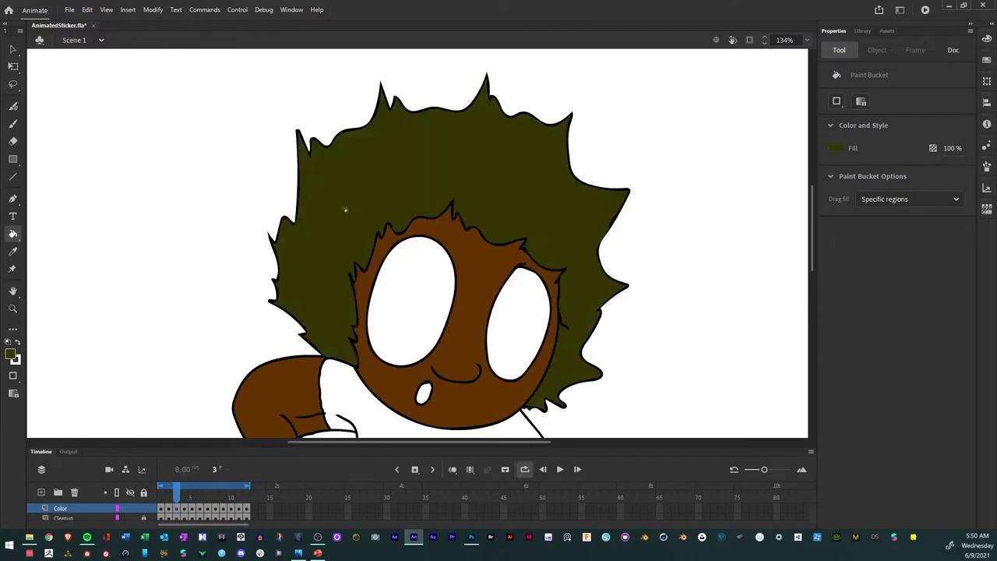
{"action": "key", "text": "comma"}
{"action": "left_click", "coordinate": [340, 210]}
{"action": "key", "text": "comma"}
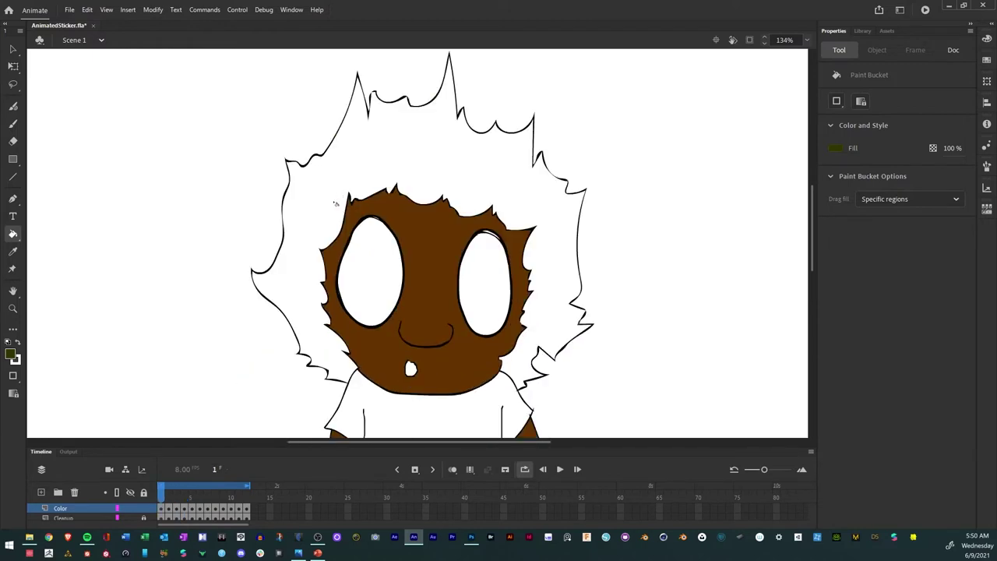
{"action": "key", "text": "period"}
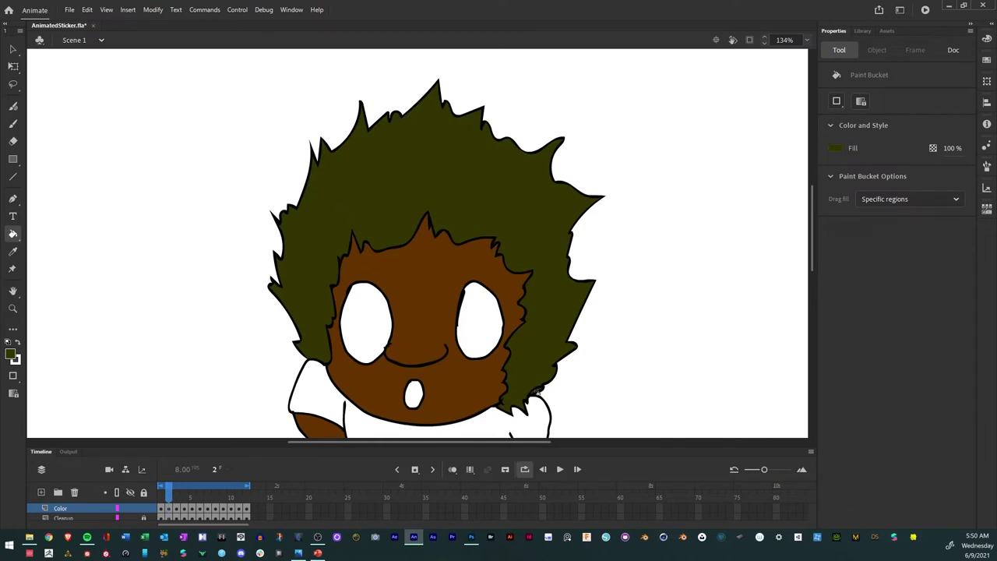
{"action": "key", "text": "comma"}
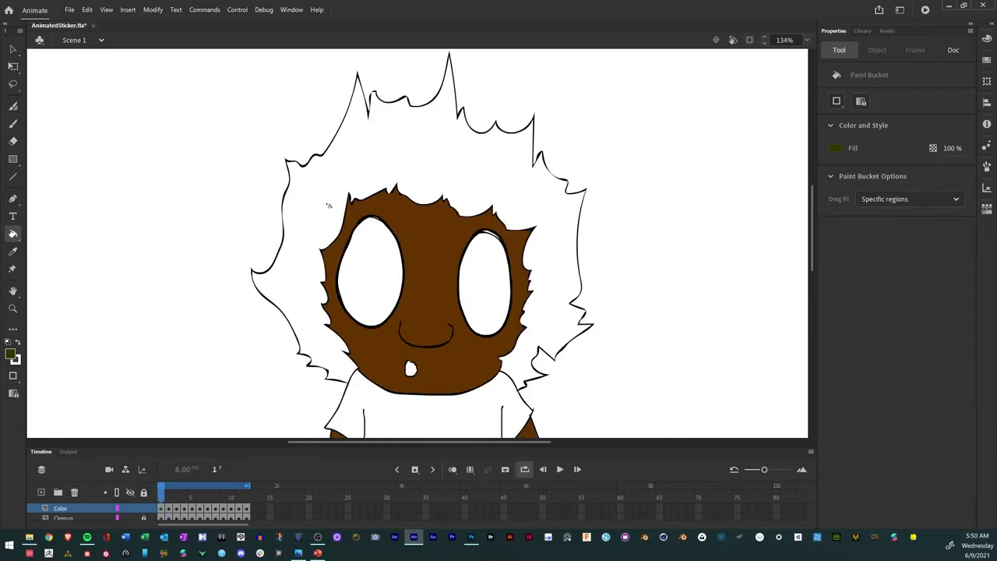
Bucket-fill frame 1's hair dark olive green after switching between Brush and Paint Bucket.
{"action": "key", "text": "b"}
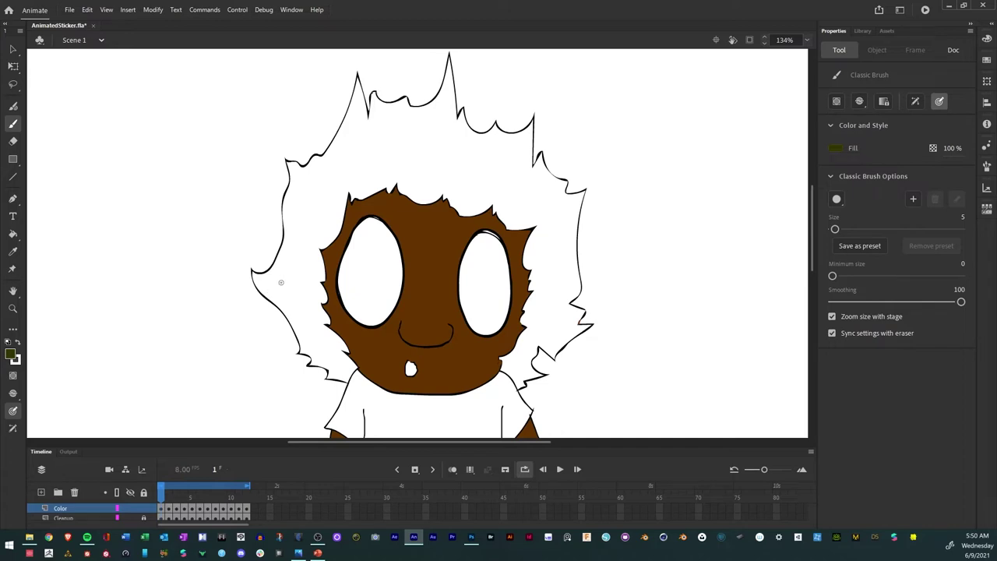
{"action": "key", "text": "k"}
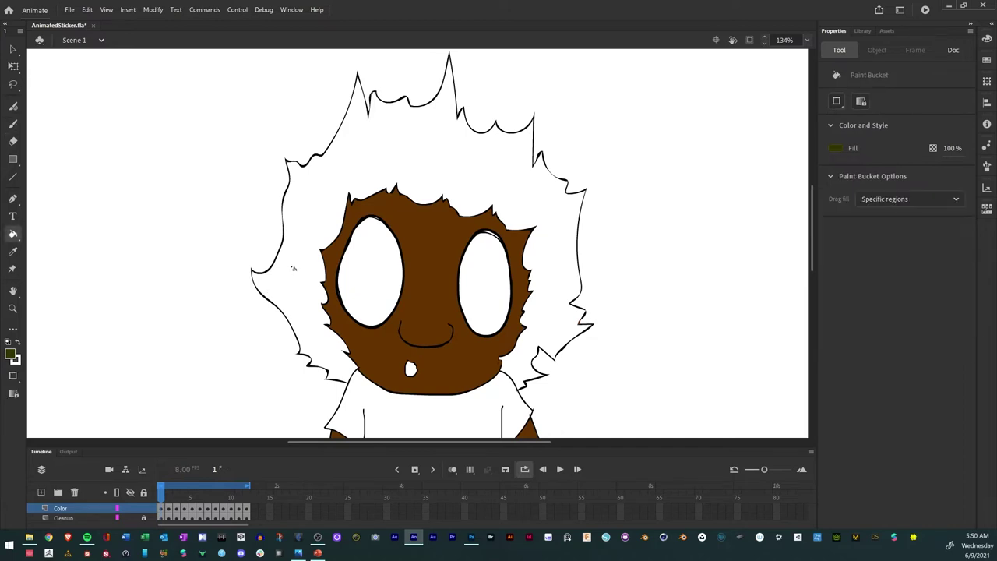
{"action": "key", "text": "b"}
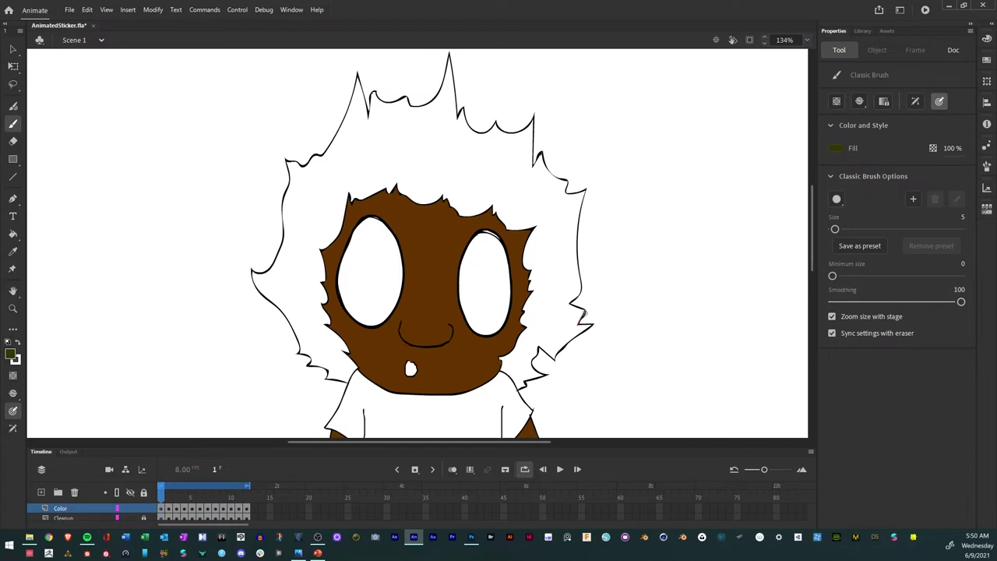
{"action": "key", "text": "k"}
{"action": "left_click", "coordinate": [287, 288]}
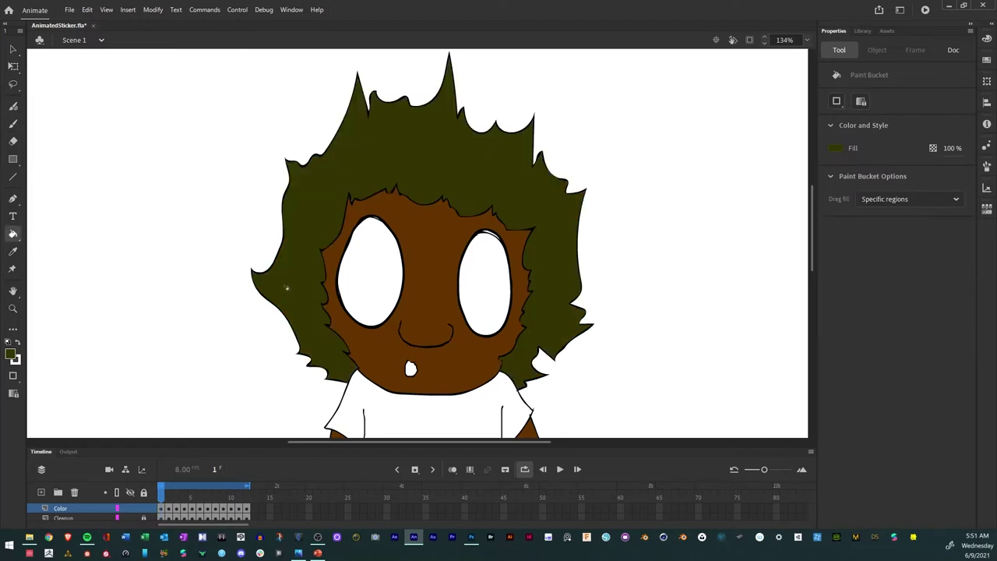
Try light grey on the left eye from the swatches, then restore it to white.
{"action": "left_click", "coordinate": [987, 60]}
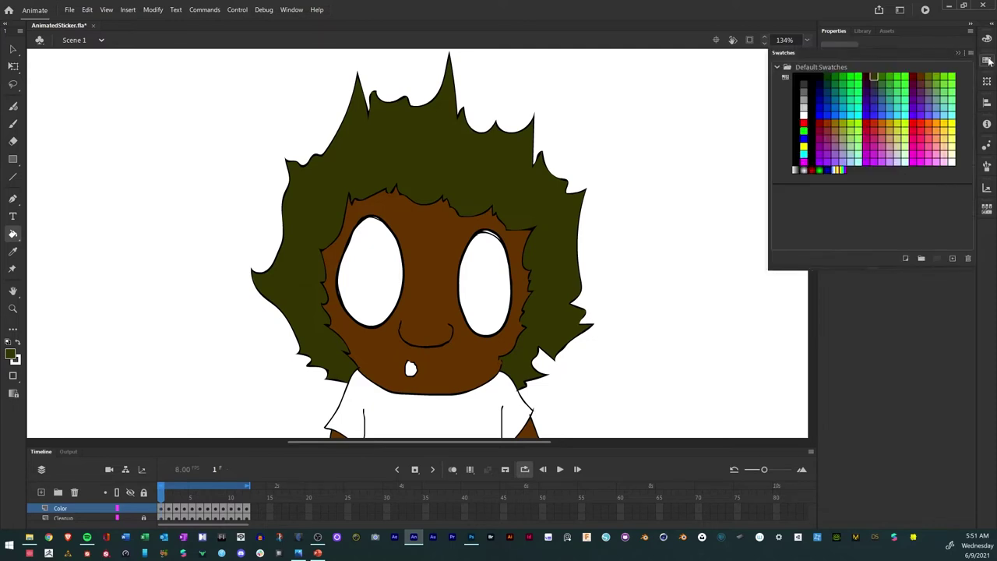
{"action": "left_click", "coordinate": [805, 108]}
{"action": "left_click", "coordinate": [371, 251]}
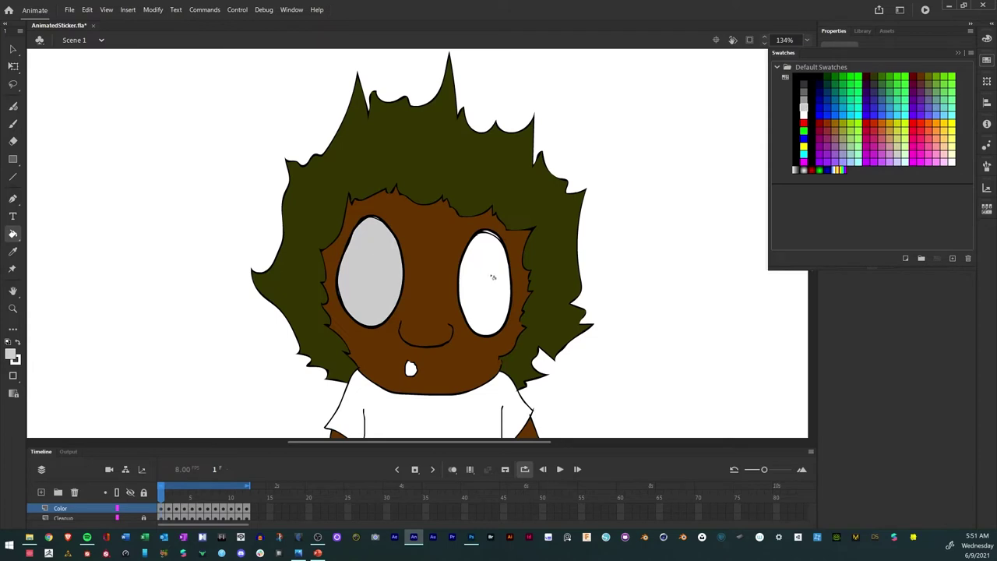
{"action": "left_click", "coordinate": [804, 114]}
{"action": "left_click", "coordinate": [372, 247]}
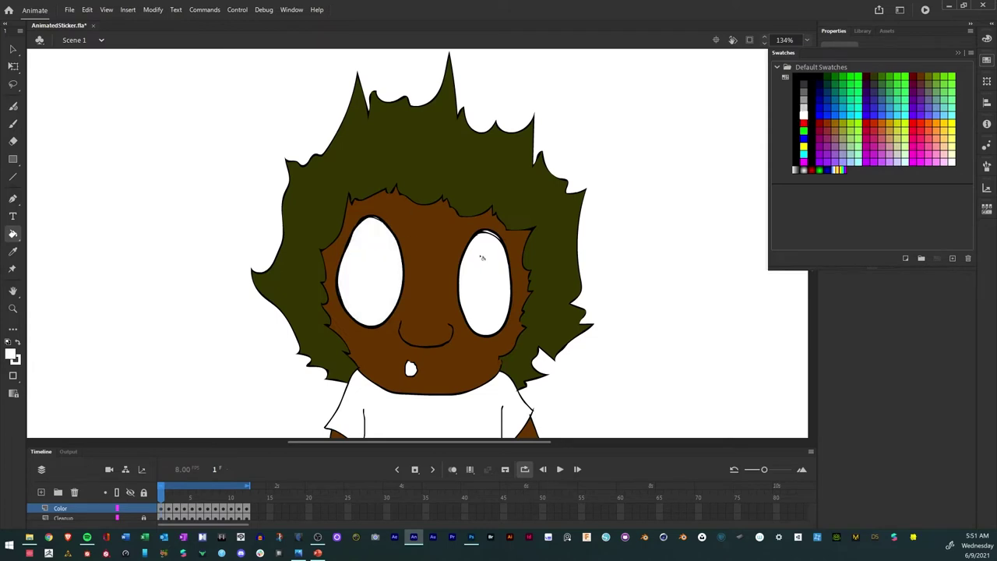
Step through frames 2 to 12 to review the brown skin and olive hair fills.
{"action": "key", "text": "period"}
{"action": "key", "text": "period"}
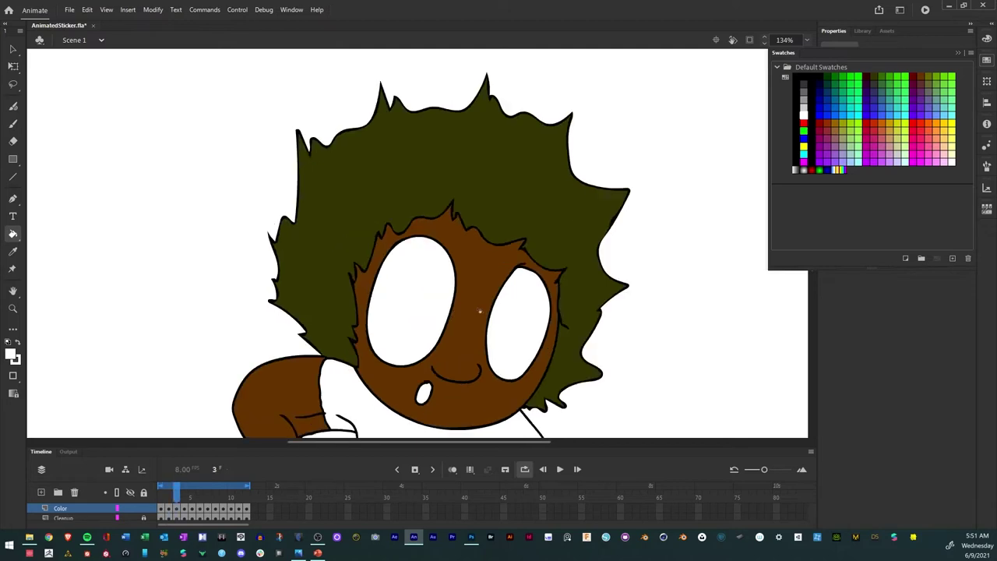
{"action": "key", "text": "period"}
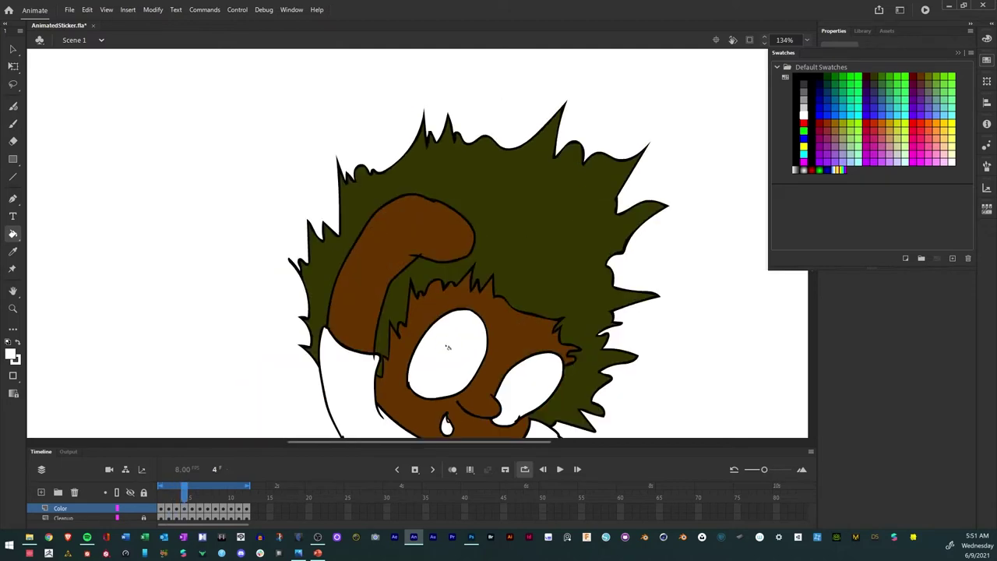
{"action": "key", "text": "period"}
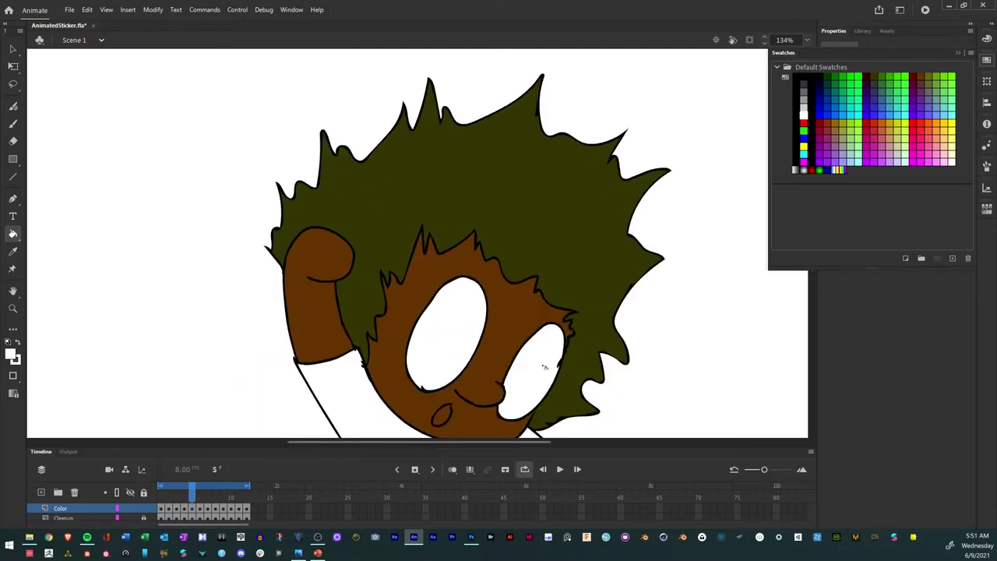
{"action": "key", "text": "period"}
{"action": "key", "text": "period"}
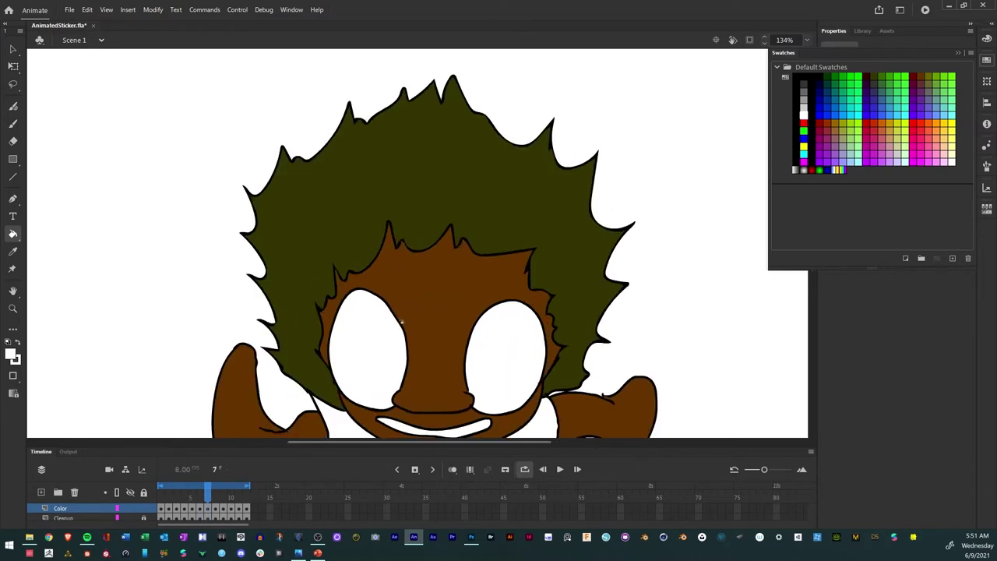
{"action": "key", "text": "period"}
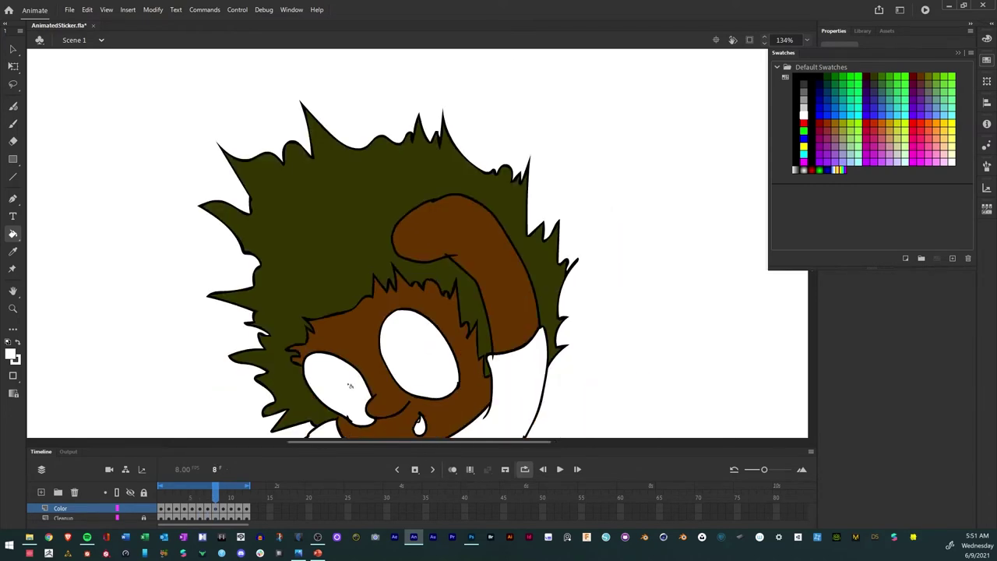
{"action": "key", "text": "period"}
{"action": "key", "text": "period"}
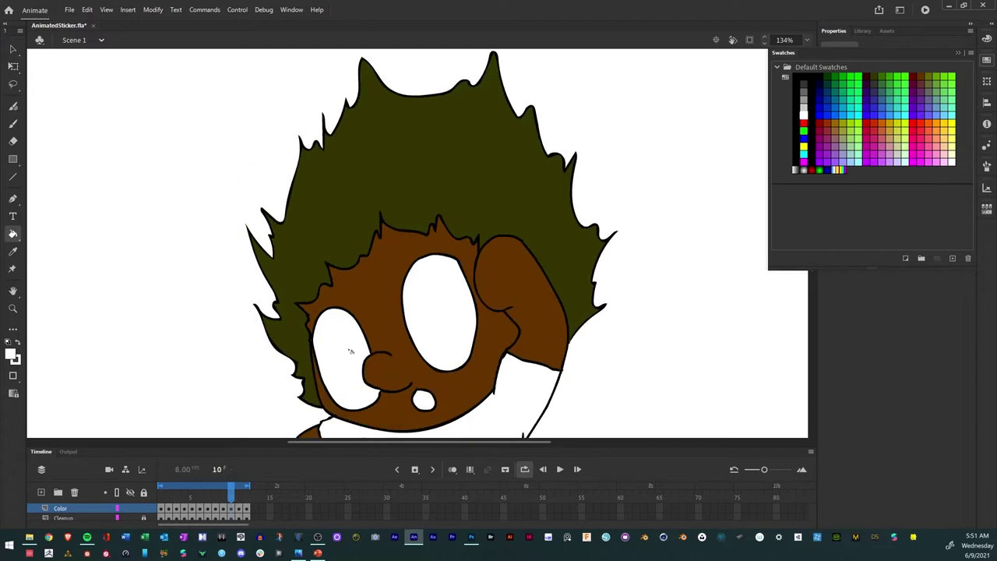
{"action": "key", "text": "period"}
{"action": "key", "text": "period"}
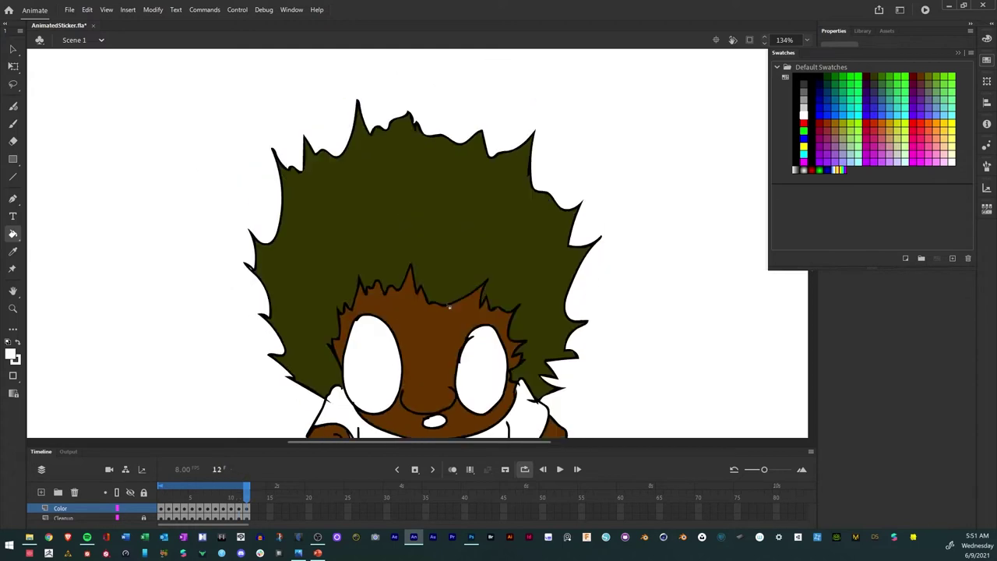
{"action": "key", "text": "period"}
Choose a bright red fill and colour the mouth red on frames 12, 11 and 10.
{"action": "left_click", "coordinate": [820, 124]}
{"action": "left_click", "coordinate": [867, 123]}
{"action": "left_click", "coordinate": [435, 422]}
{"action": "key", "text": "comma"}
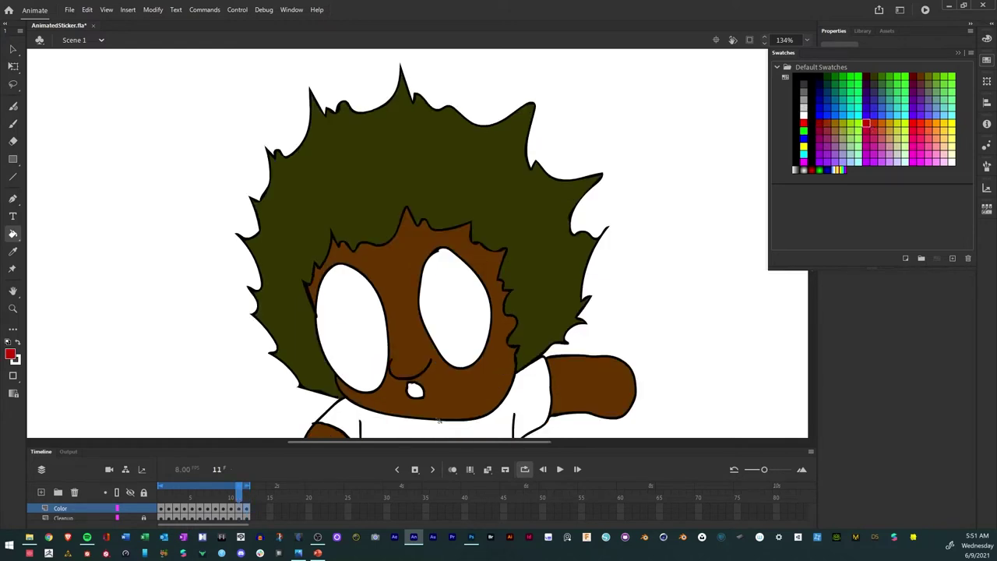
{"action": "left_click", "coordinate": [416, 390]}
{"action": "key", "text": "comma"}
{"action": "left_click", "coordinate": [424, 399]}
{"action": "key", "text": "comma"}
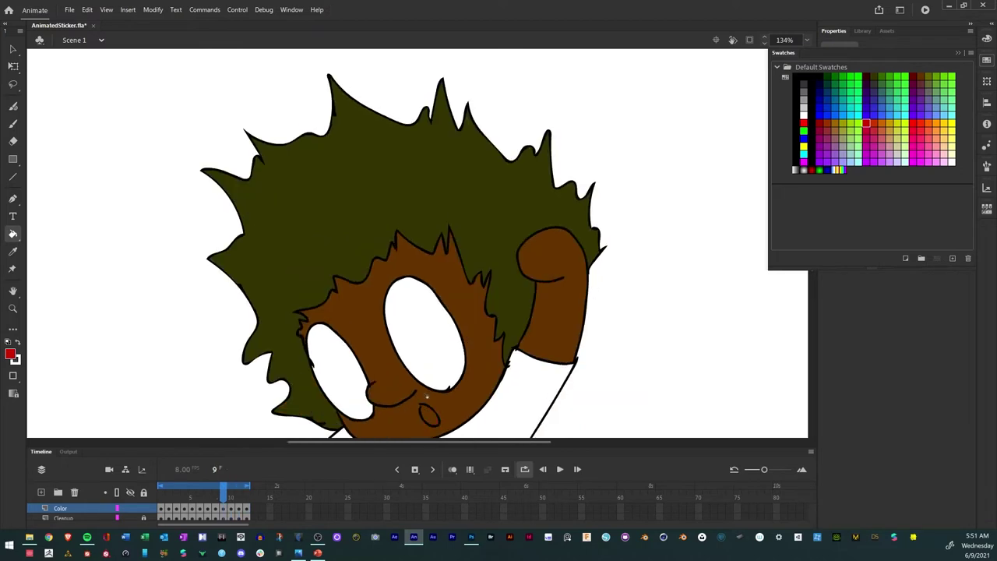
Fill the mouth red on frames 9, 8, 7 and 6, closing the gap in frame 8.
{"action": "key", "text": "b"}
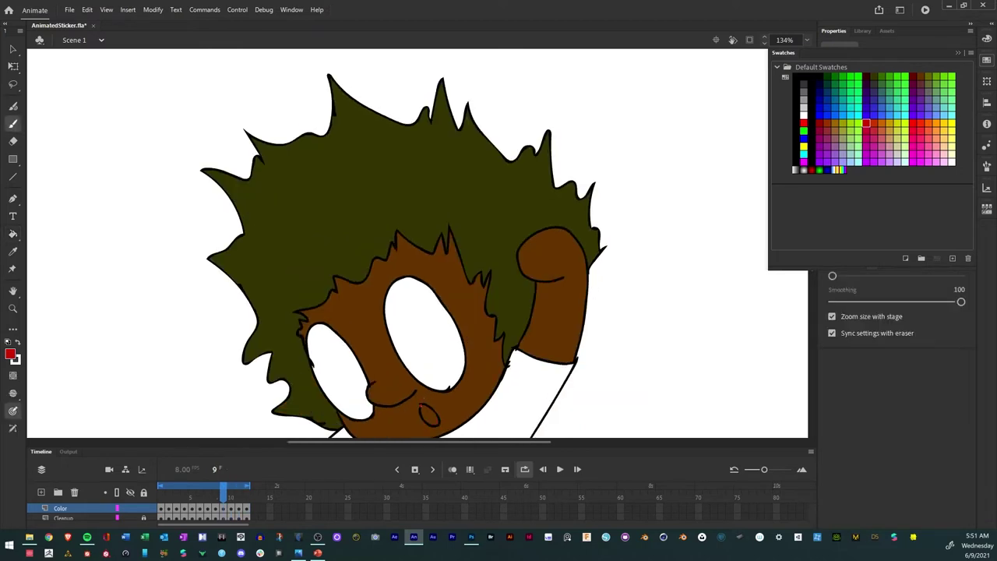
{"action": "key", "text": "k"}
{"action": "left_click", "coordinate": [431, 410]}
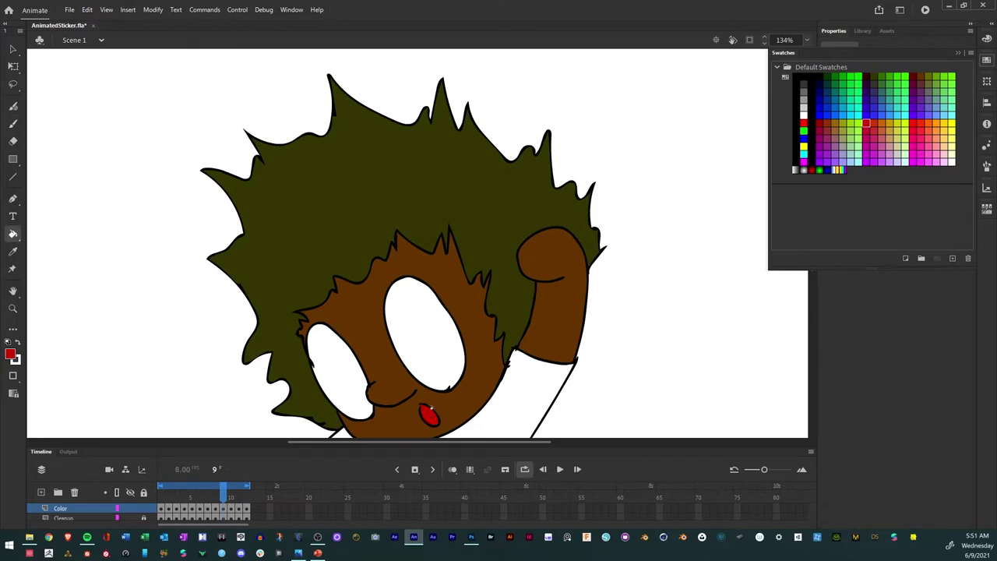
{"action": "key", "text": "comma"}
{"action": "left_click", "coordinate": [419, 425]}
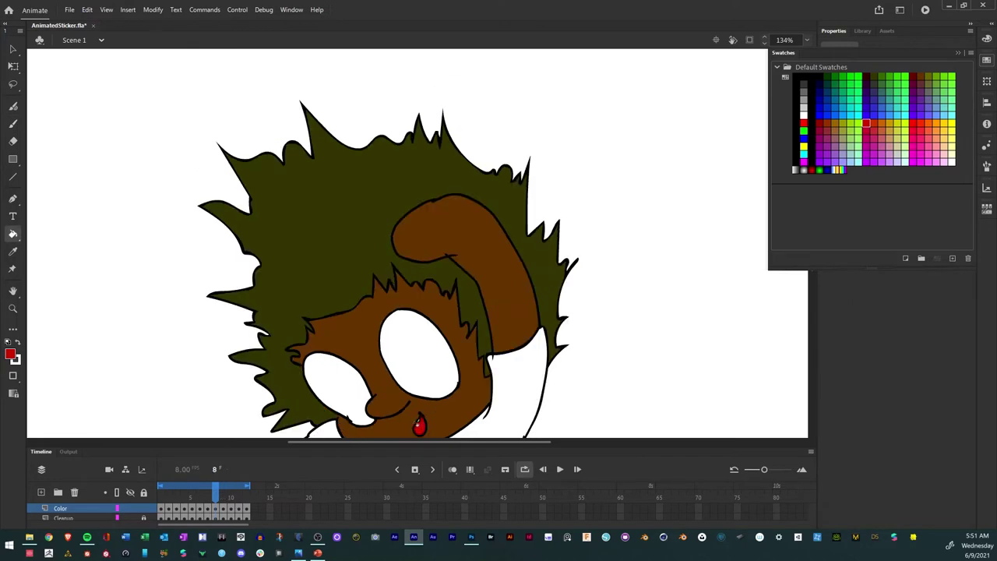
{"action": "left_click", "coordinate": [419, 427]}
{"action": "key", "text": "comma"}
{"action": "left_click", "coordinate": [396, 424]}
{"action": "key", "text": "comma"}
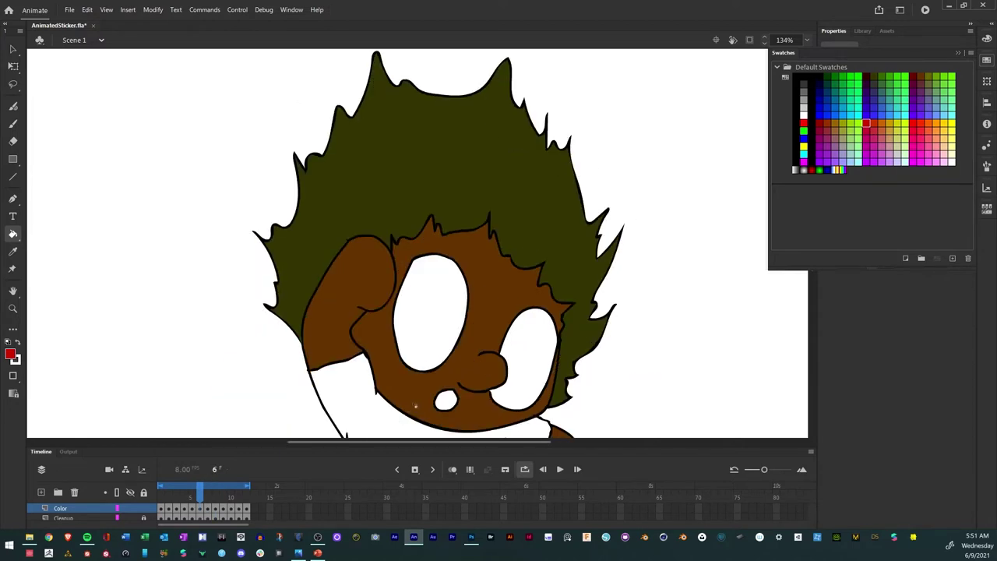
{"action": "left_click", "coordinate": [451, 401]}
{"action": "key", "text": "comma"}
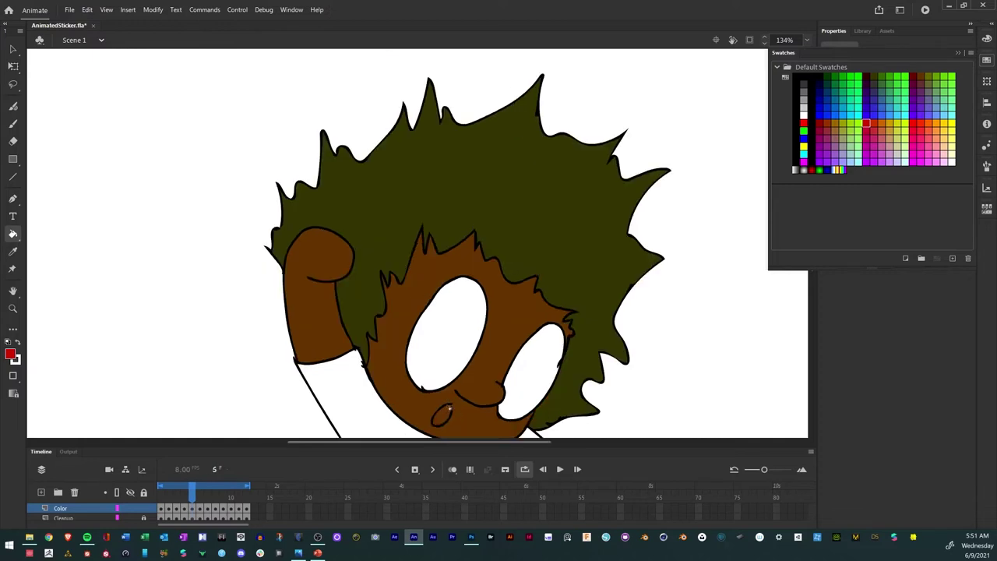
Fill the mouth red on frames 4 through 1, then pan down to the shirt.
{"action": "key", "text": "b"}
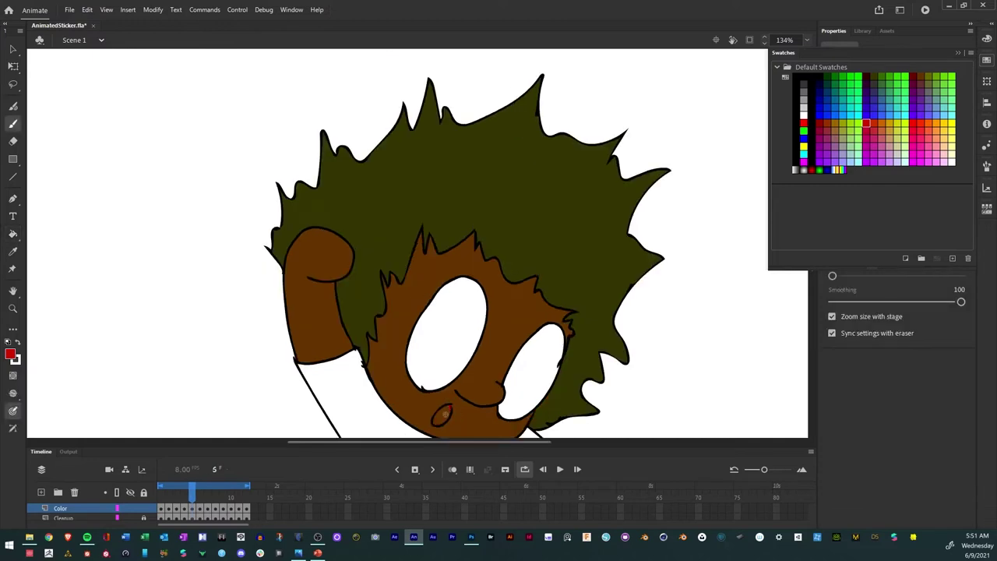
{"action": "key", "text": "k"}
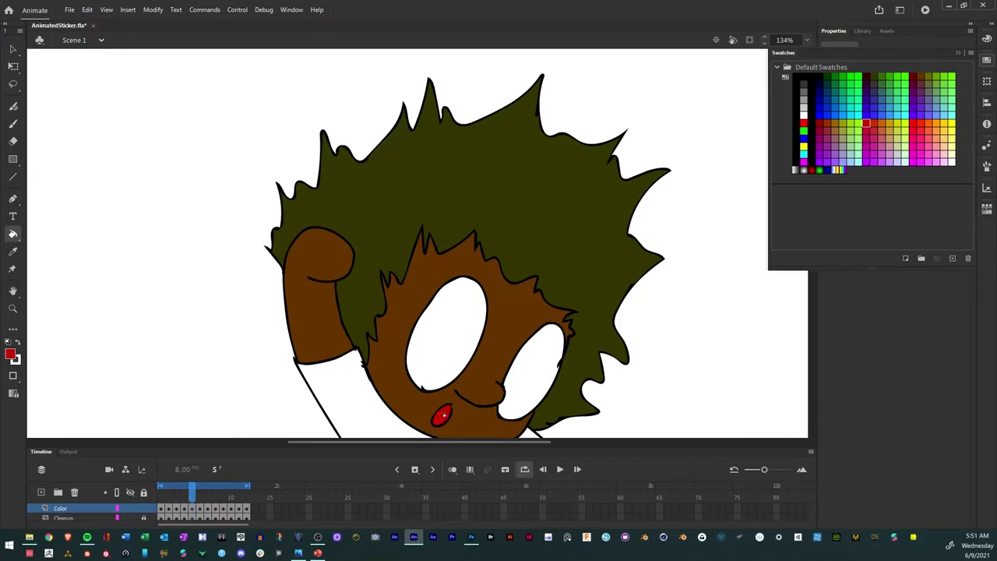
{"action": "key", "text": "comma"}
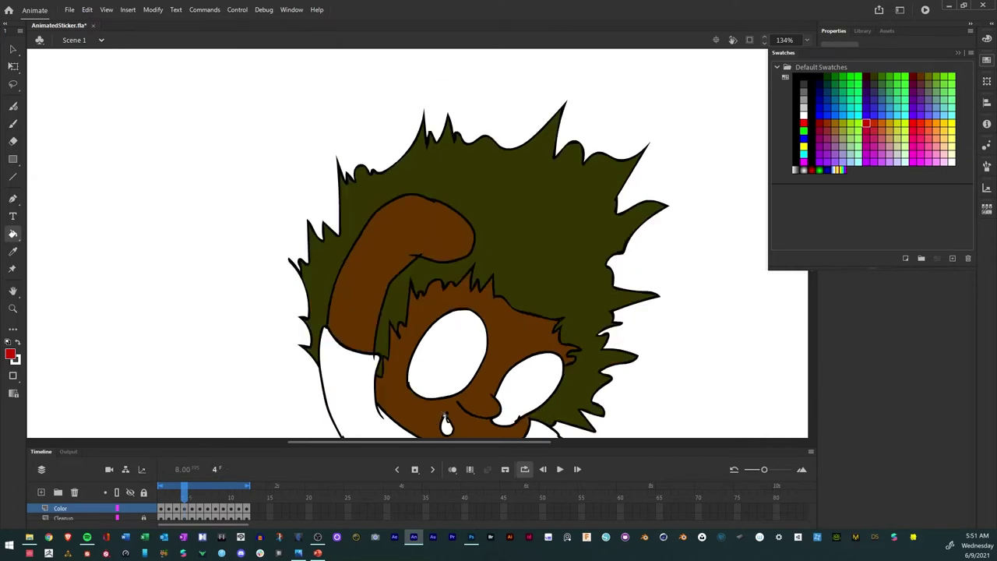
{"action": "left_click", "coordinate": [446, 425]}
{"action": "key", "text": "comma"}
{"action": "left_click", "coordinate": [420, 392]}
{"action": "key", "text": "comma"}
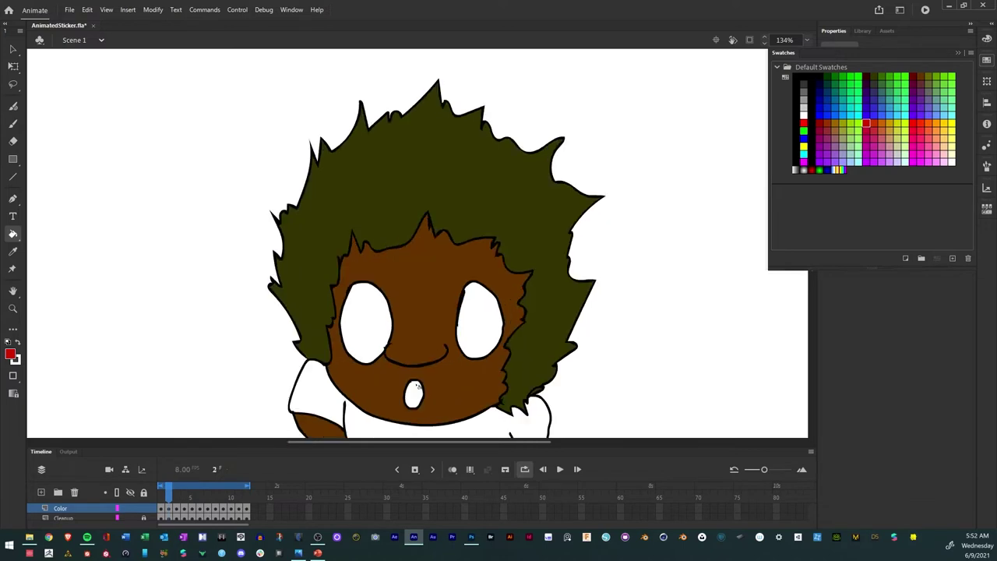
{"action": "left_click", "coordinate": [418, 388]}
{"action": "key", "text": "comma"}
{"action": "left_click", "coordinate": [415, 374]}
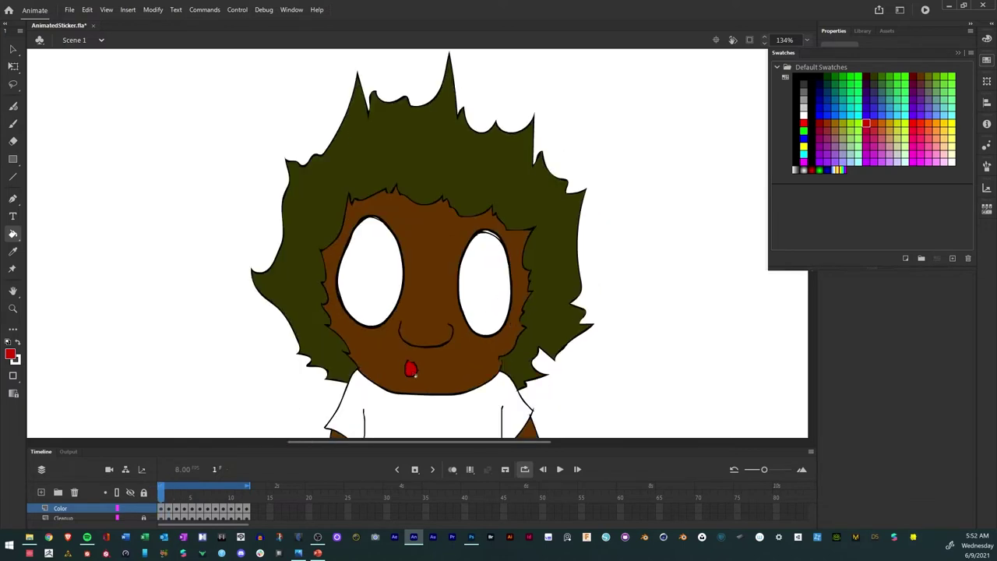
{"action": "left_click_drag", "start_coordinate": [272, 401], "coordinate": [260, 289]}
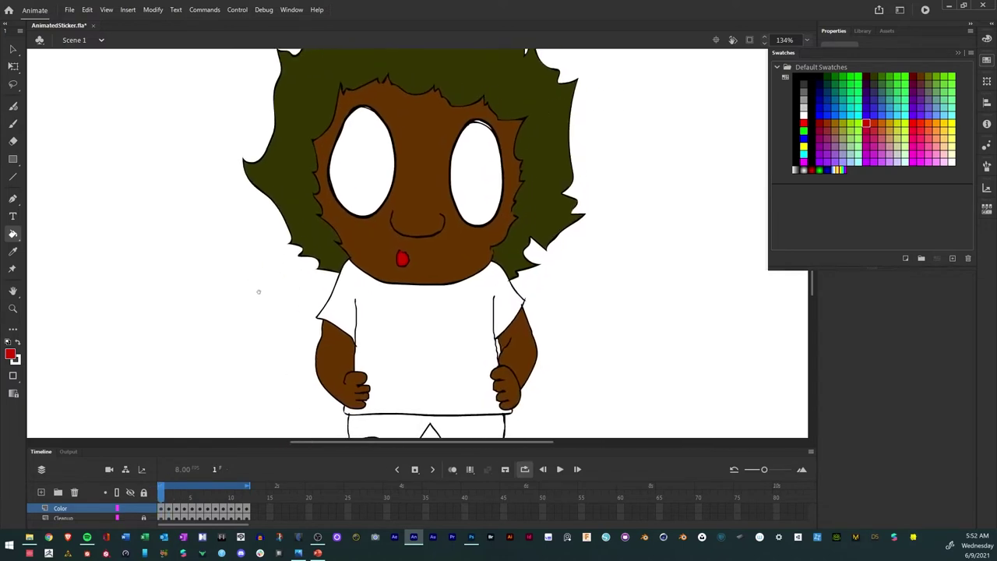
Pick a darker green and fill the shirt on frames 1–4, including frame 4's sleeve.
{"action": "left_click", "coordinate": [852, 76]}
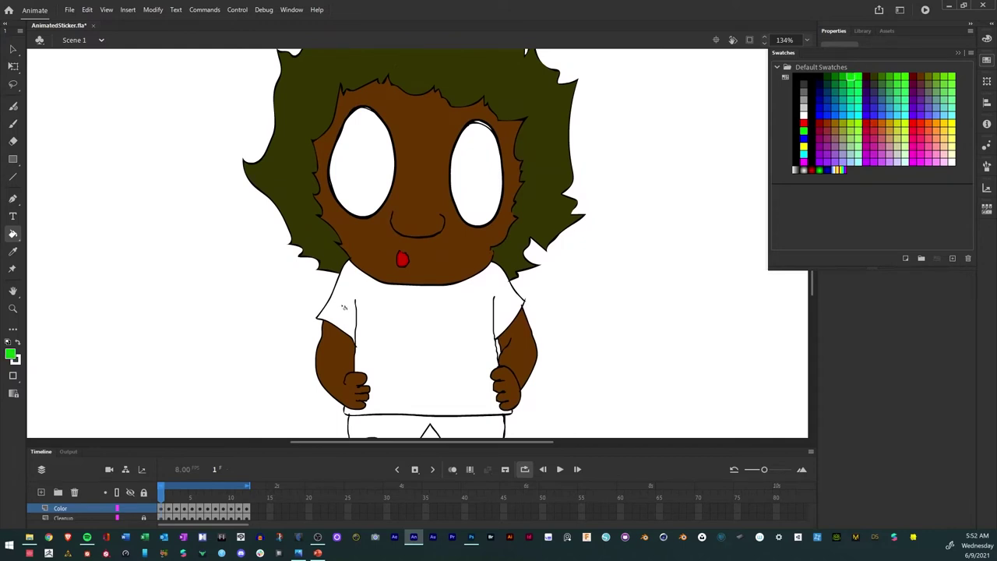
{"action": "left_click", "coordinate": [345, 308]}
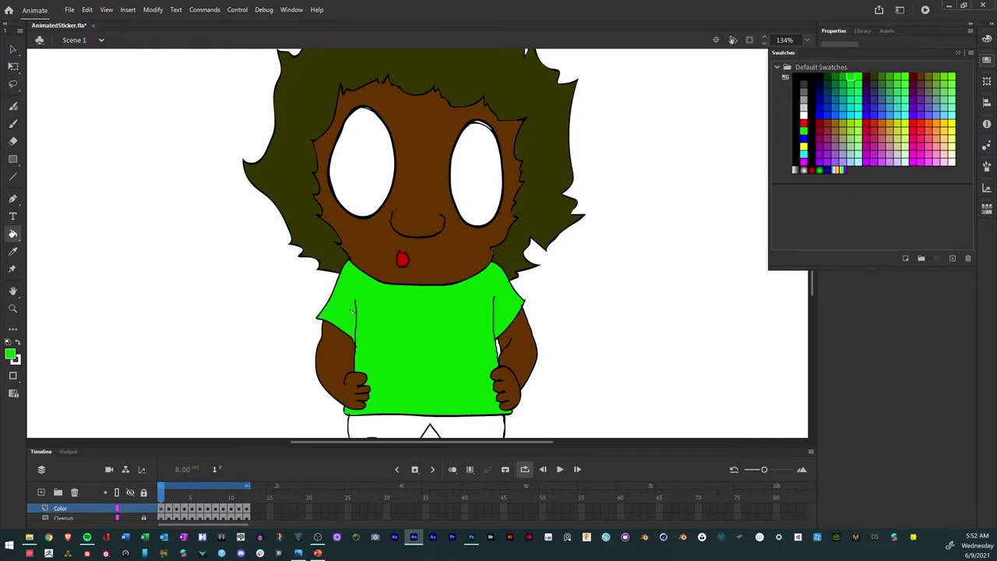
{"action": "left_click", "coordinate": [844, 78]}
{"action": "left_click", "coordinate": [410, 331]}
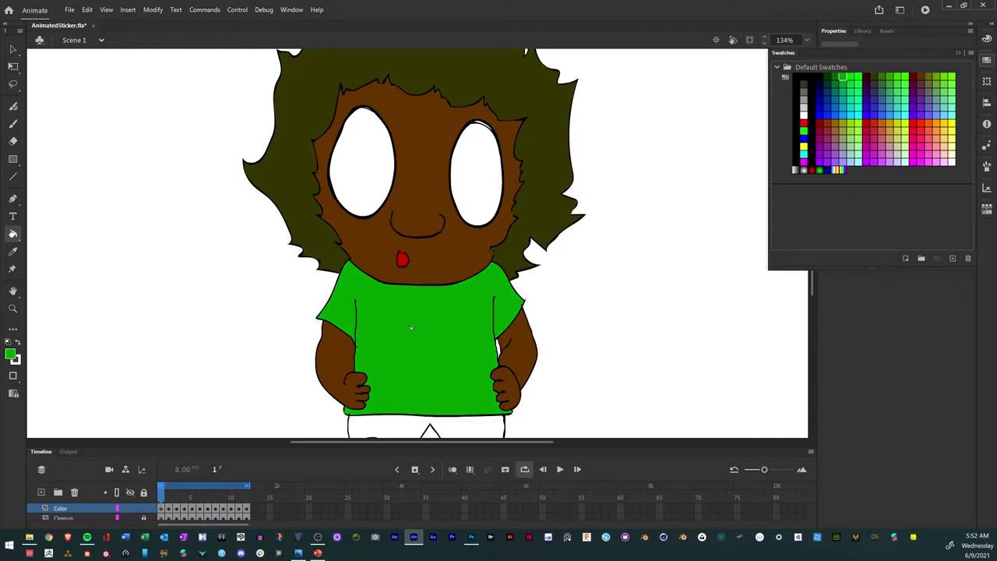
{"action": "key", "text": "period"}
{"action": "left_click", "coordinate": [390, 332]}
{"action": "key", "text": "period"}
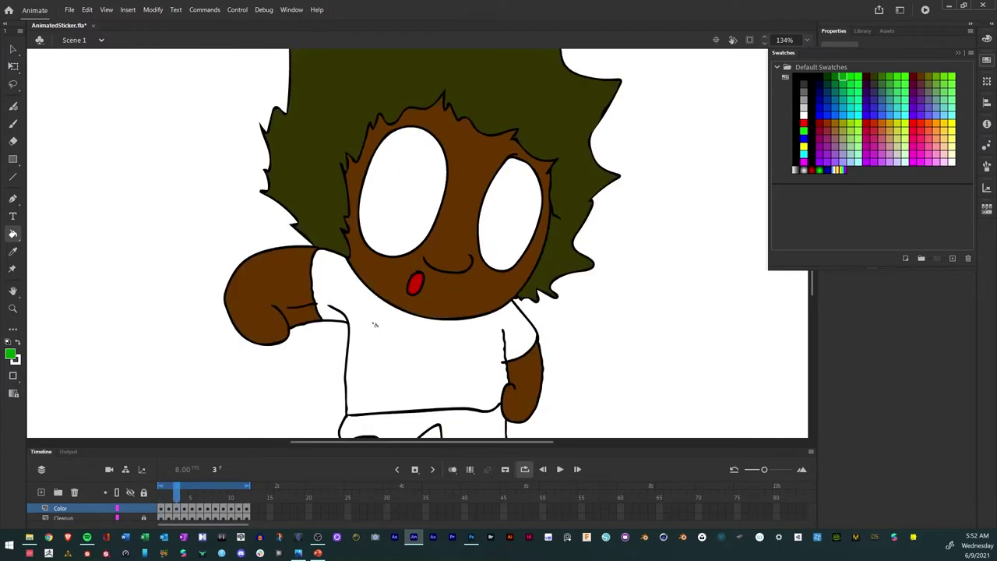
{"action": "left_click", "coordinate": [376, 325]}
{"action": "key", "text": "period"}
{"action": "left_click", "coordinate": [375, 325]}
{"action": "left_click", "coordinate": [522, 345]}
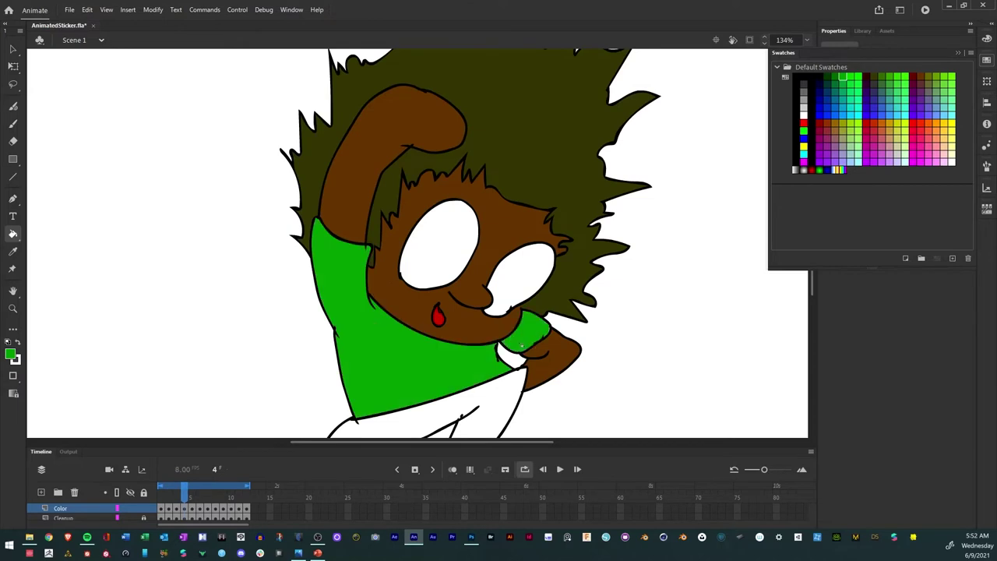
Fill the shirt green on each frame from 5 through 12.
{"action": "key", "text": "period"}
{"action": "left_click", "coordinate": [376, 344]}
{"action": "key", "text": "period"}
{"action": "left_click", "coordinate": [387, 339]}
{"action": "key", "text": "period"}
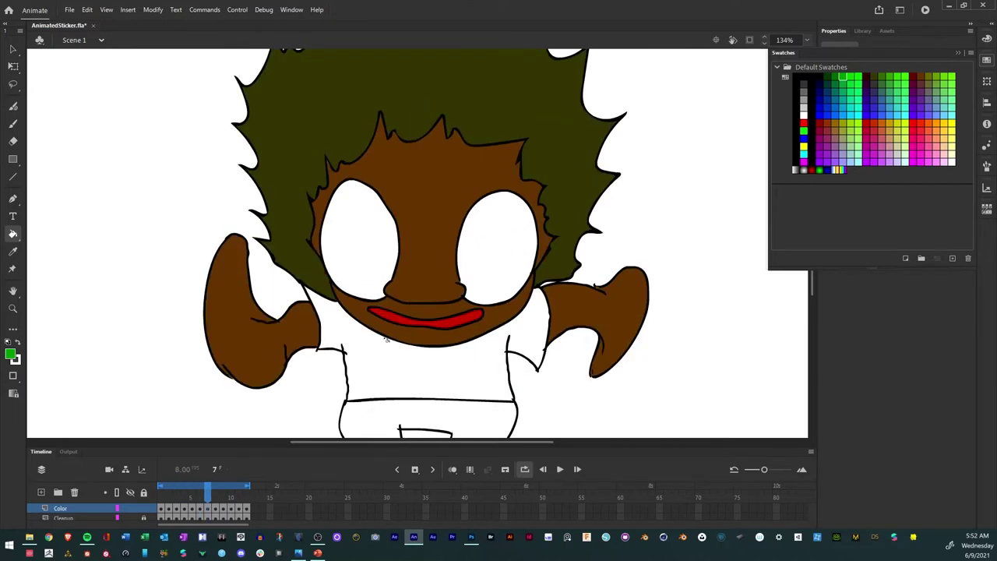
{"action": "left_click", "coordinate": [384, 352]}
{"action": "key", "text": "period"}
{"action": "left_click", "coordinate": [386, 358]}
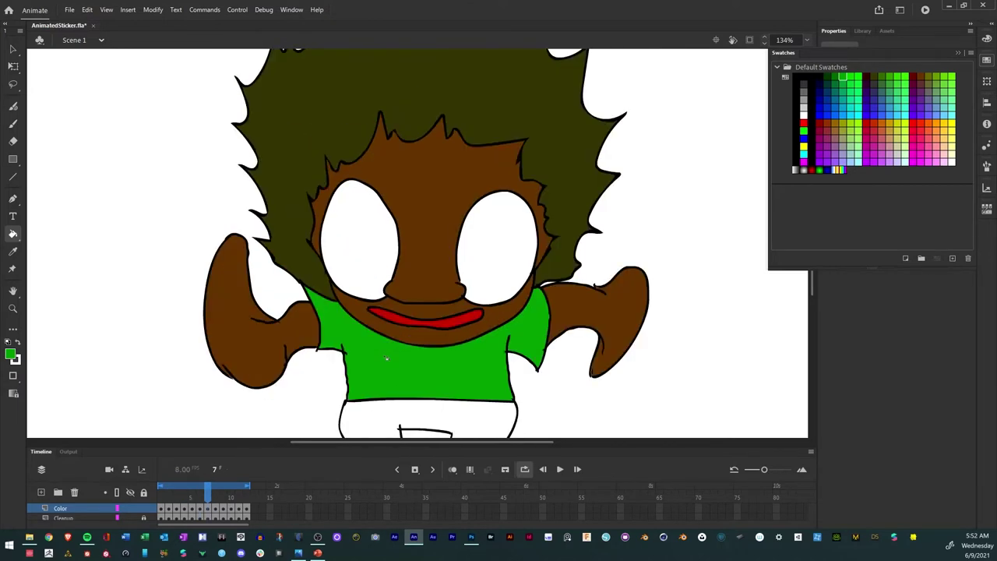
{"action": "key", "text": "period"}
{"action": "left_click", "coordinate": [379, 361]}
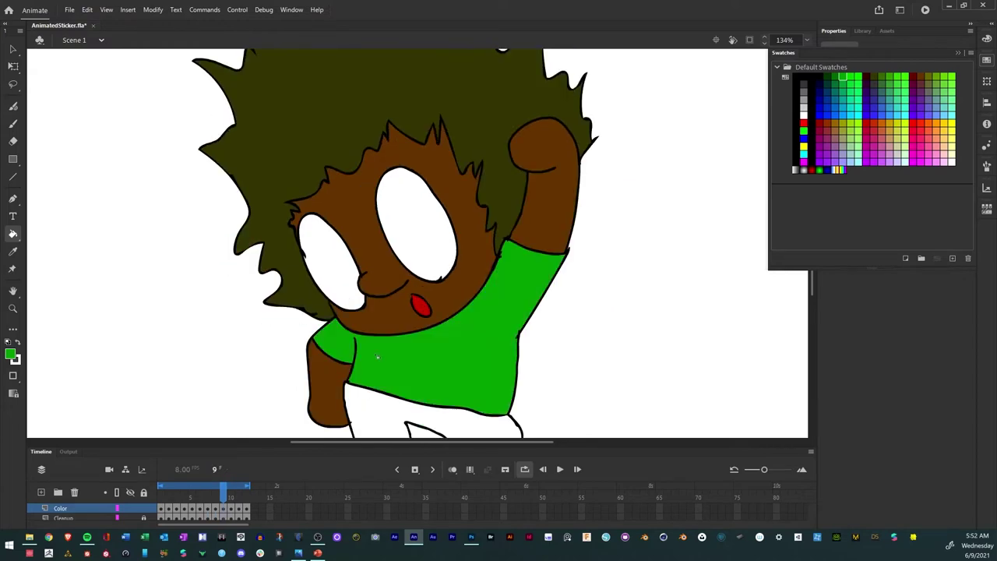
{"action": "key", "text": "period"}
{"action": "left_click", "coordinate": [379, 356]}
{"action": "key", "text": "period"}
{"action": "left_click", "coordinate": [382, 349]}
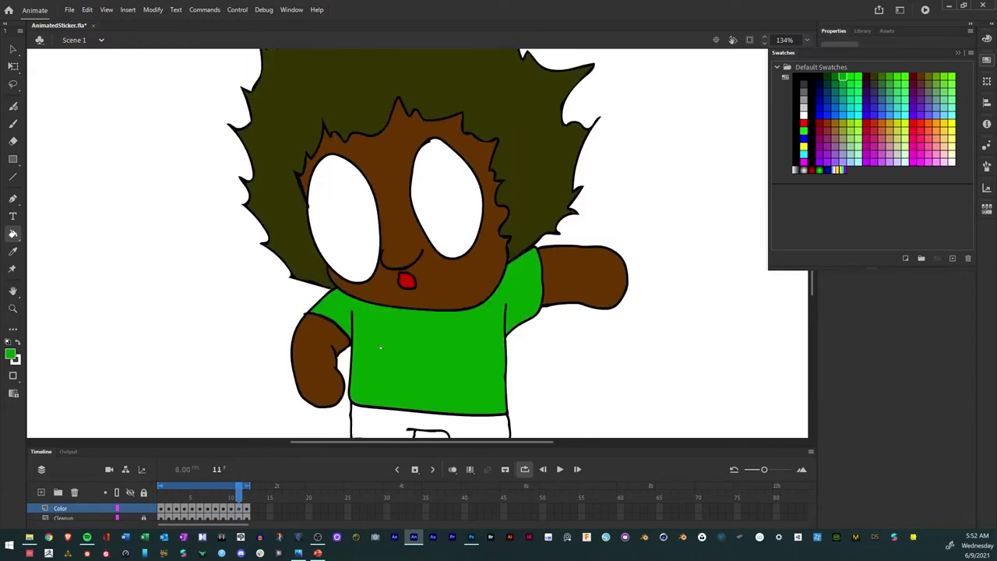
{"action": "key", "text": "period"}
{"action": "left_click", "coordinate": [380, 351]}
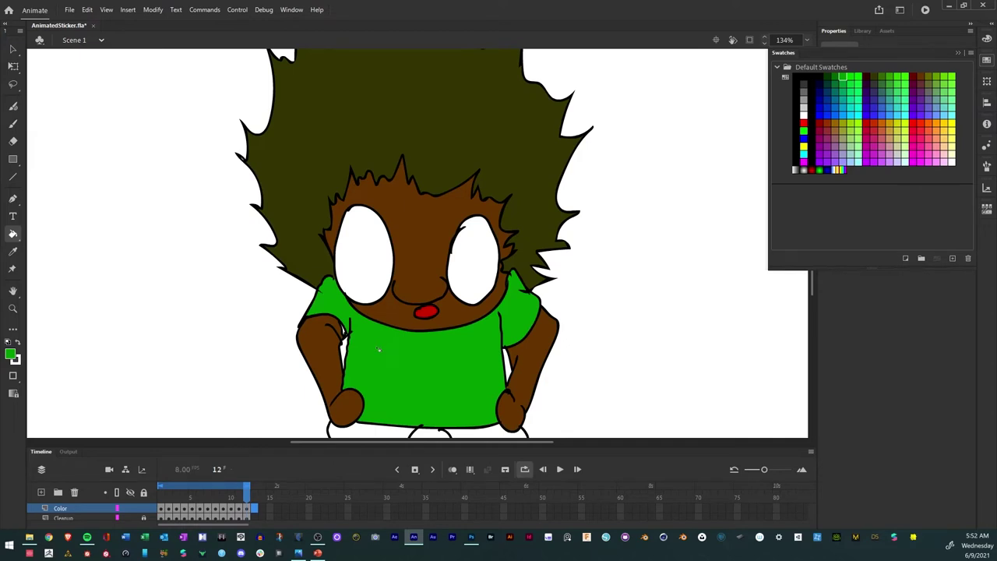
Choose a darker gray and fill both pants legs on frames 12 back to 8.
{"action": "left_click", "coordinate": [806, 103]}
{"action": "left_click", "coordinate": [805, 94]}
{"action": "scroll", "coordinate": [366, 234], "scroll_direction": "down", "scroll_amount": 3}
{"action": "left_click", "coordinate": [361, 339]}
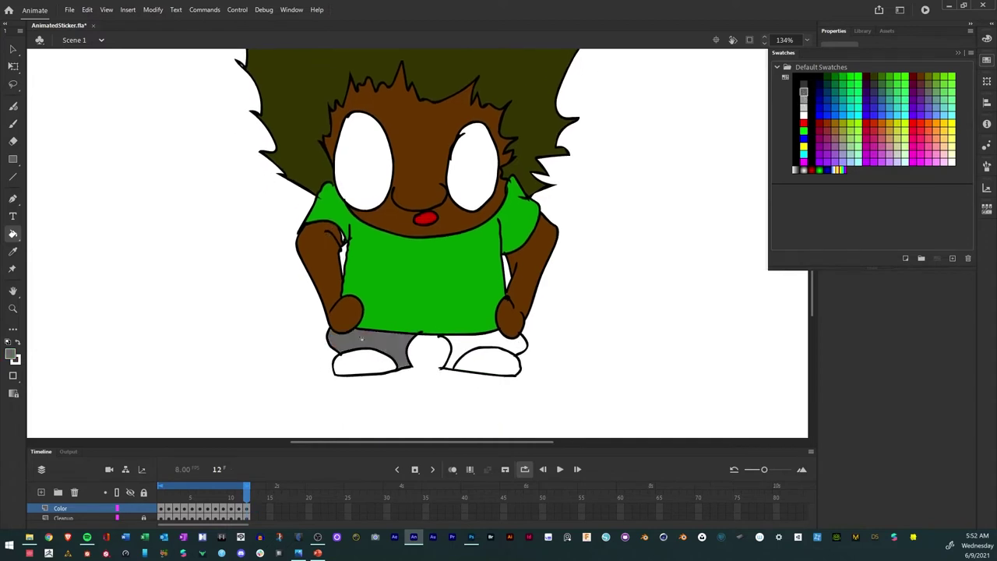
{"action": "left_click", "coordinate": [464, 344]}
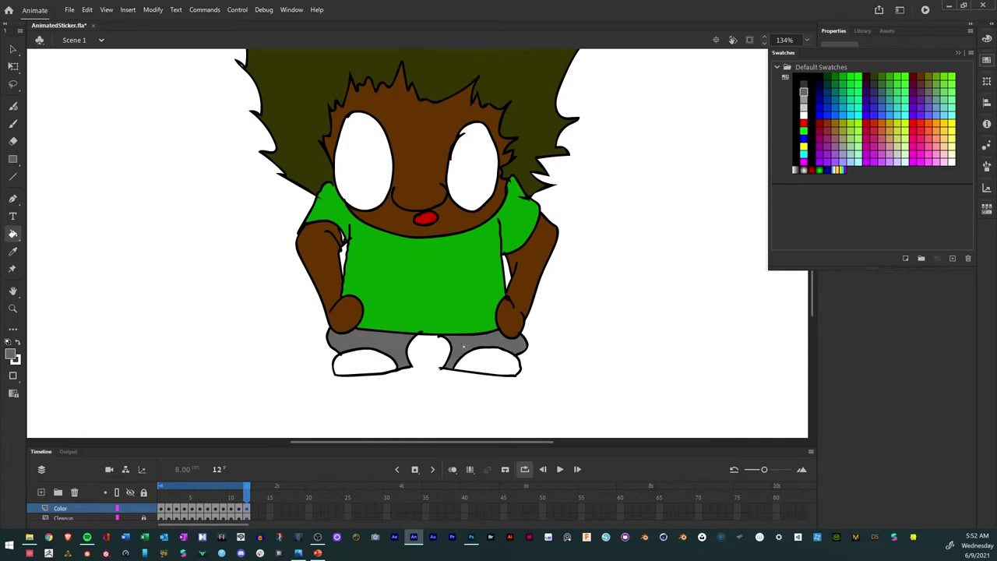
{"action": "key", "text": "comma"}
{"action": "left_click", "coordinate": [374, 335]}
{"action": "key", "text": "comma"}
{"action": "left_click", "coordinate": [381, 327]}
{"action": "key", "text": "comma"}
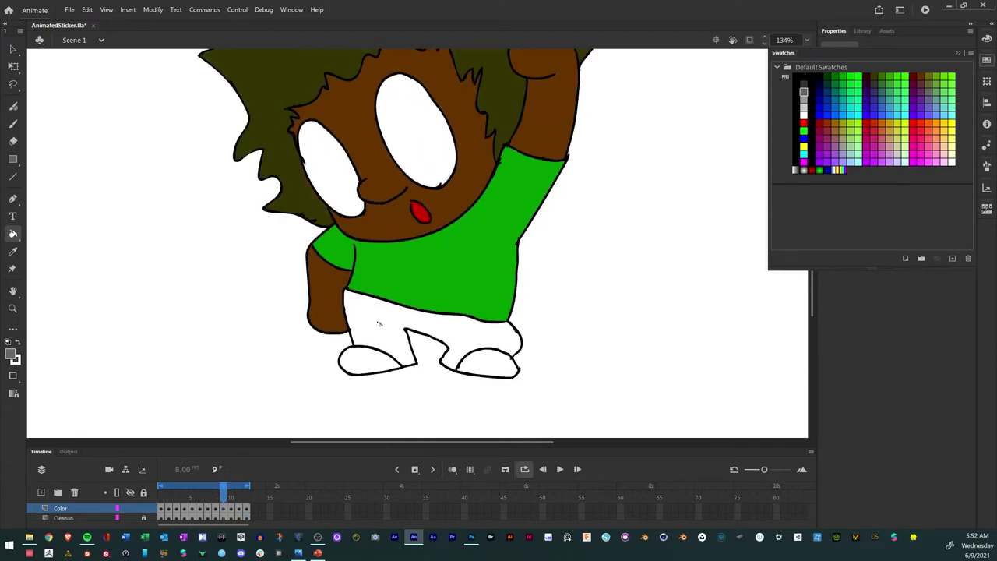
{"action": "left_click", "coordinate": [379, 324]}
{"action": "key", "text": "comma"}
{"action": "left_click", "coordinate": [377, 324]}
Fill the pants gray on frames 7 down to 2.
{"action": "key", "text": "comma"}
{"action": "left_click", "coordinate": [368, 325]}
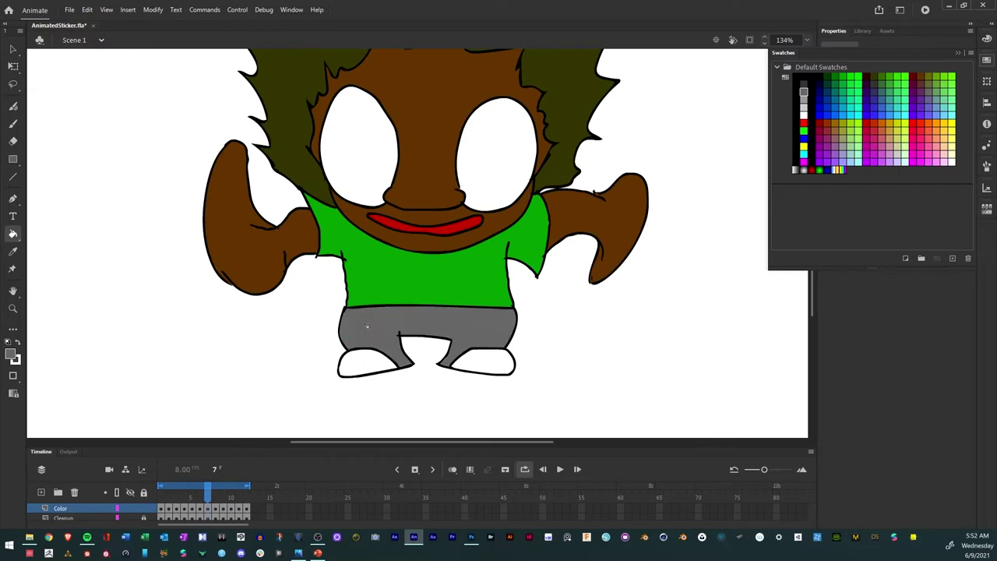
{"action": "key", "text": "comma"}
{"action": "left_click", "coordinate": [367, 325]}
{"action": "key", "text": "comma"}
{"action": "left_click", "coordinate": [372, 328]}
{"action": "key", "text": "comma"}
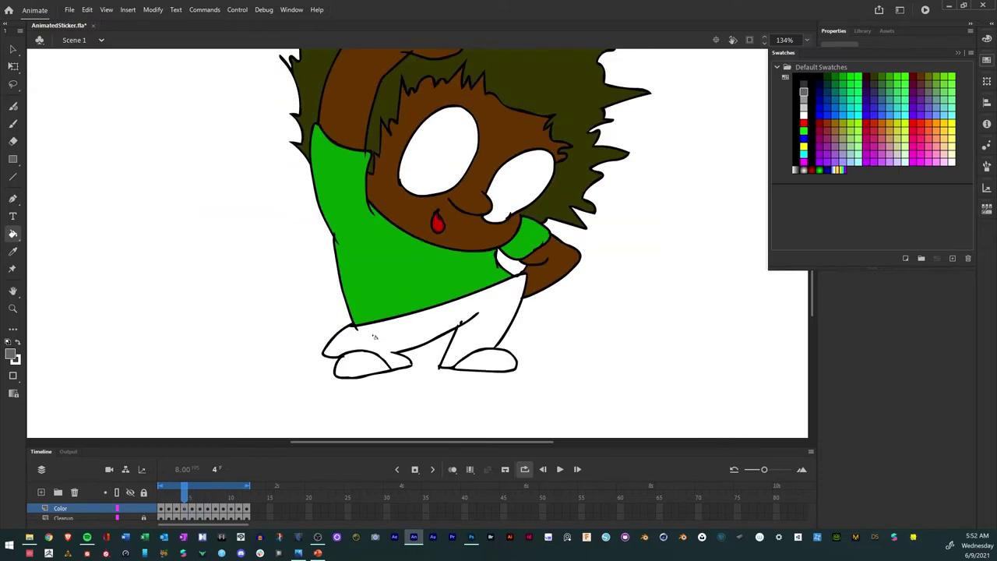
{"action": "left_click", "coordinate": [375, 337]}
{"action": "key", "text": "comma"}
{"action": "left_click", "coordinate": [374, 336]}
{"action": "key", "text": "comma"}
{"action": "left_click", "coordinate": [375, 336]}
Undo the faulty pants fill on frame 2, refill it gray, and fill frame 1's pants.
{"action": "key", "text": "comma"}
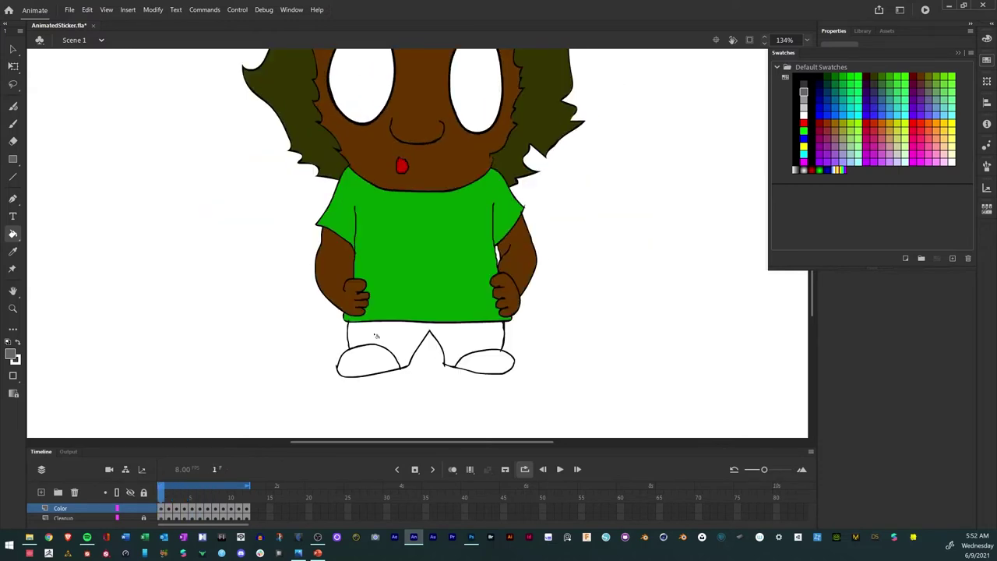
{"action": "key", "text": "period"}
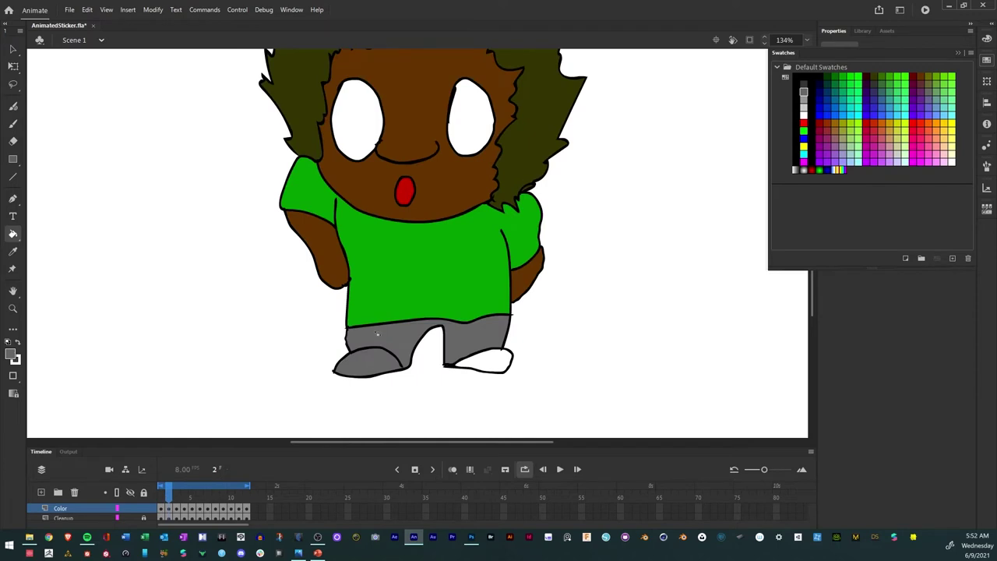
{"action": "key", "text": "b"}
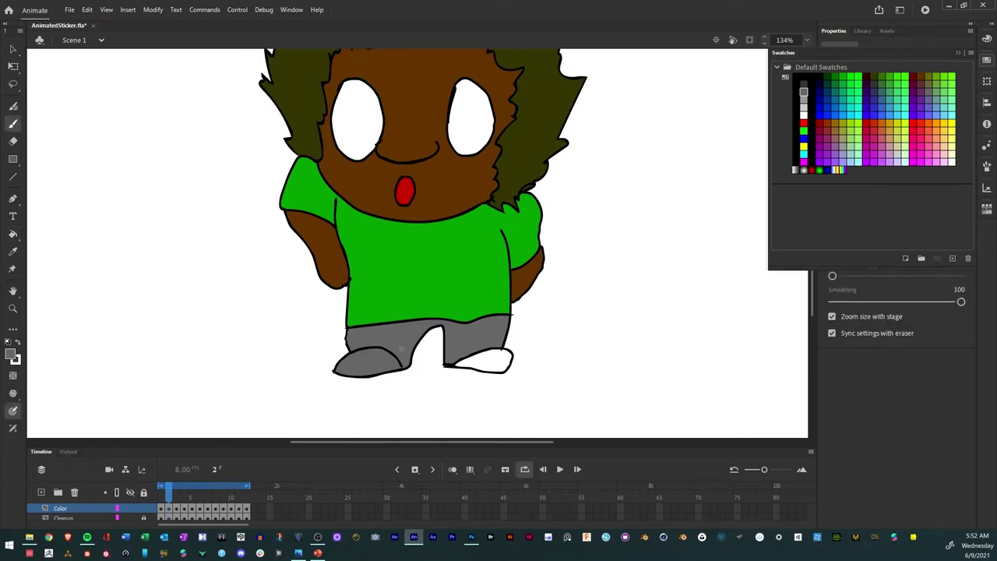
{"action": "key", "text": "ctrl+z"}
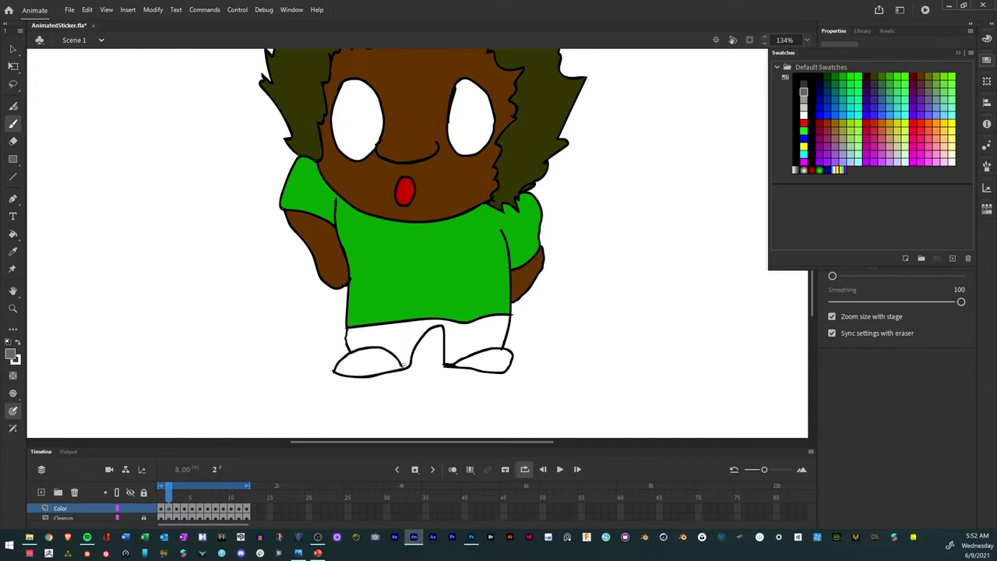
{"action": "key", "text": "k"}
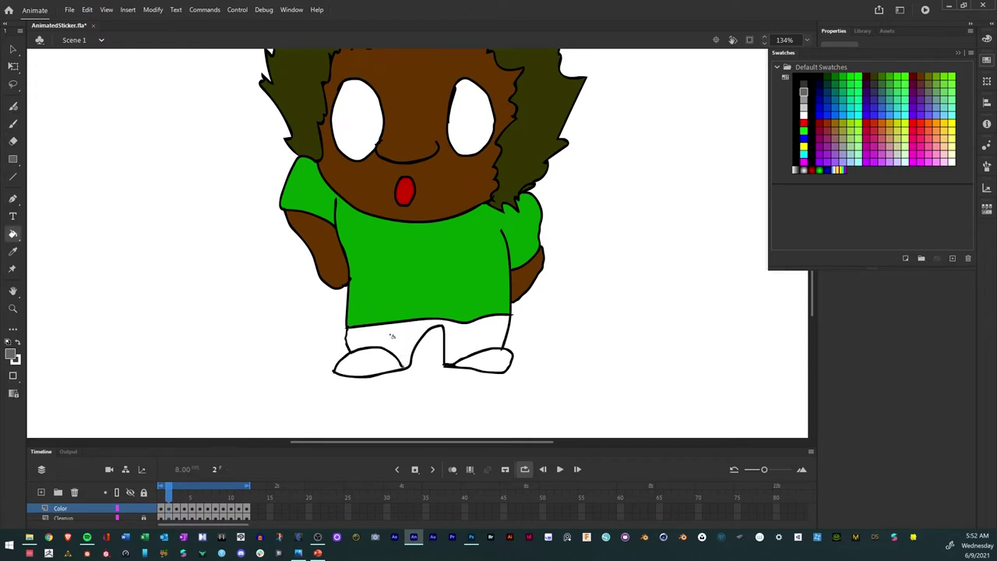
{"action": "left_click", "coordinate": [391, 336]}
{"action": "key", "text": "comma"}
{"action": "left_click", "coordinate": [383, 333]}
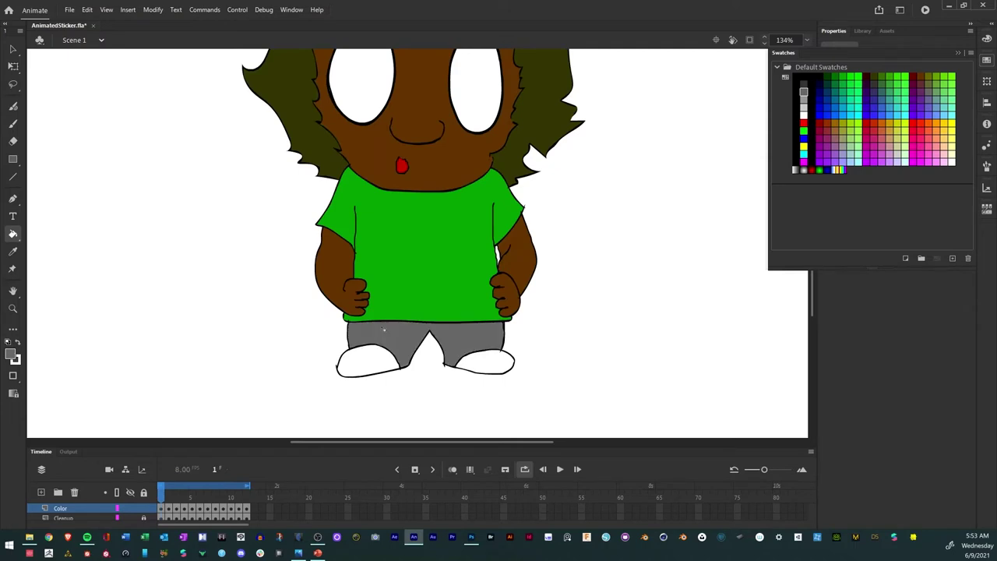
Pick dark gray and fill both shoes on frames 1 through 6.
{"action": "left_click", "coordinate": [804, 84]}
{"action": "left_click", "coordinate": [361, 363]}
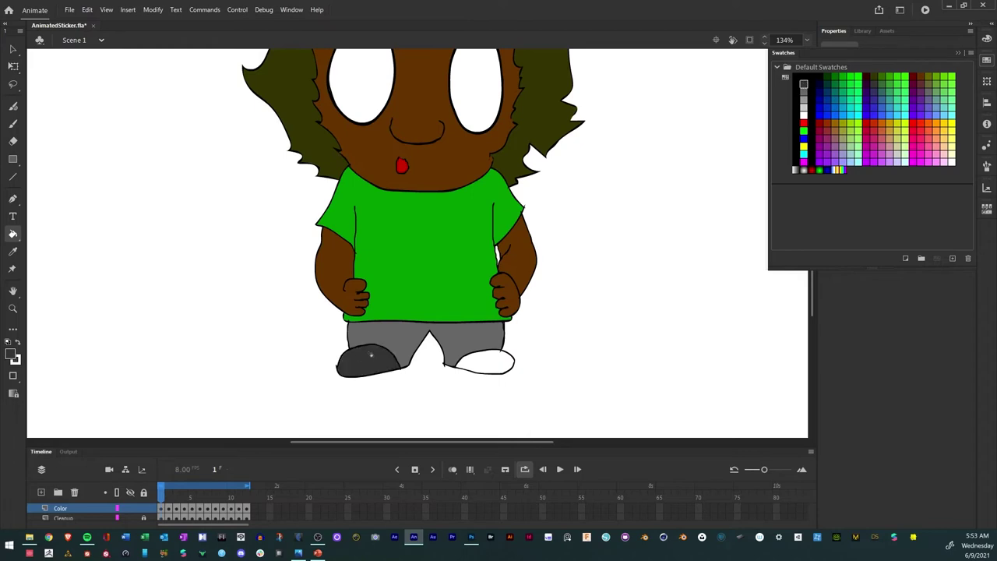
{"action": "left_click", "coordinate": [483, 361]}
{"action": "key", "text": "period"}
{"action": "left_click", "coordinate": [382, 361]}
{"action": "left_click", "coordinate": [482, 365]}
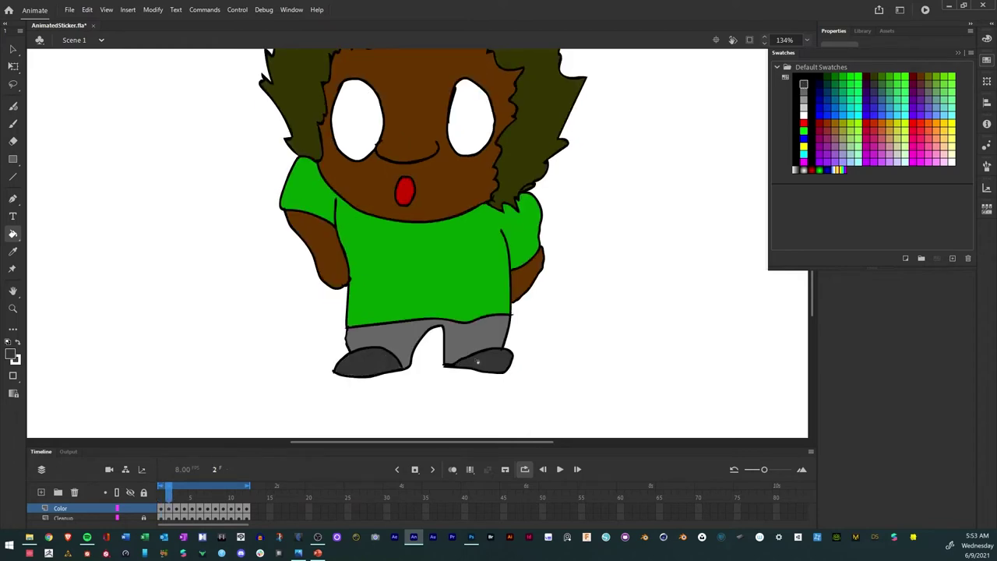
{"action": "key", "text": "period"}
{"action": "left_click", "coordinate": [381, 367]}
{"action": "left_click", "coordinate": [473, 363]}
{"action": "key", "text": "period"}
{"action": "left_click", "coordinate": [380, 363]}
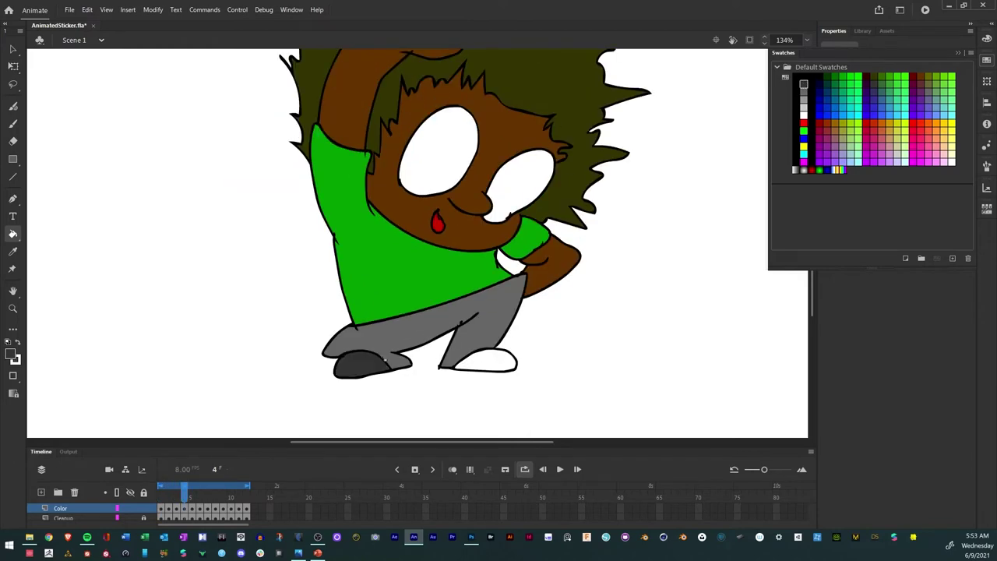
{"action": "left_click", "coordinate": [468, 366]}
{"action": "key", "text": "period"}
{"action": "left_click", "coordinate": [390, 363]}
{"action": "left_click", "coordinate": [475, 365]}
{"action": "key", "text": "period"}
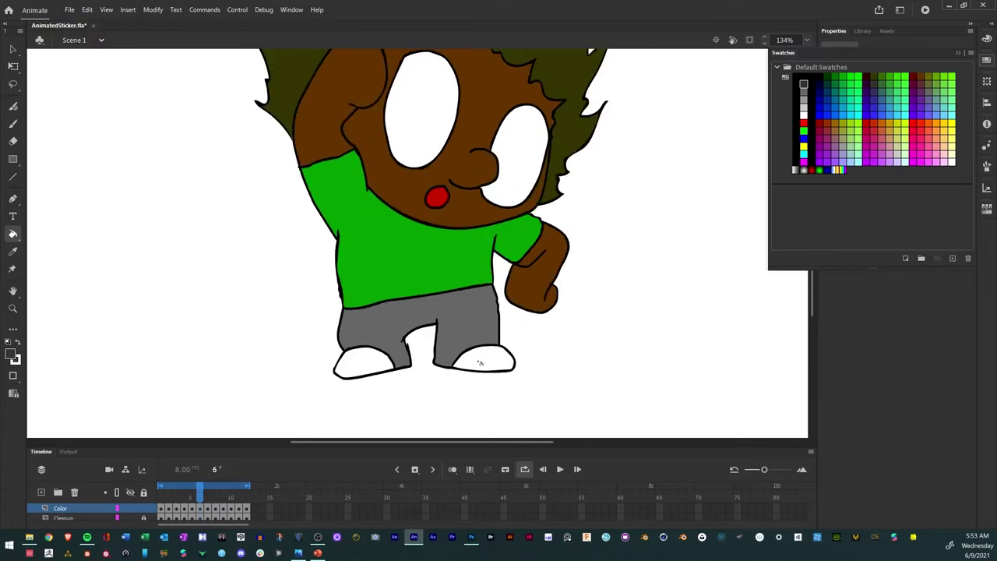
{"action": "left_click", "coordinate": [389, 362]}
{"action": "left_click", "coordinate": [476, 360]}
Fill both shoes dark gray on frames 7 through 12.
{"action": "key", "text": "period"}
{"action": "left_click", "coordinate": [380, 363]}
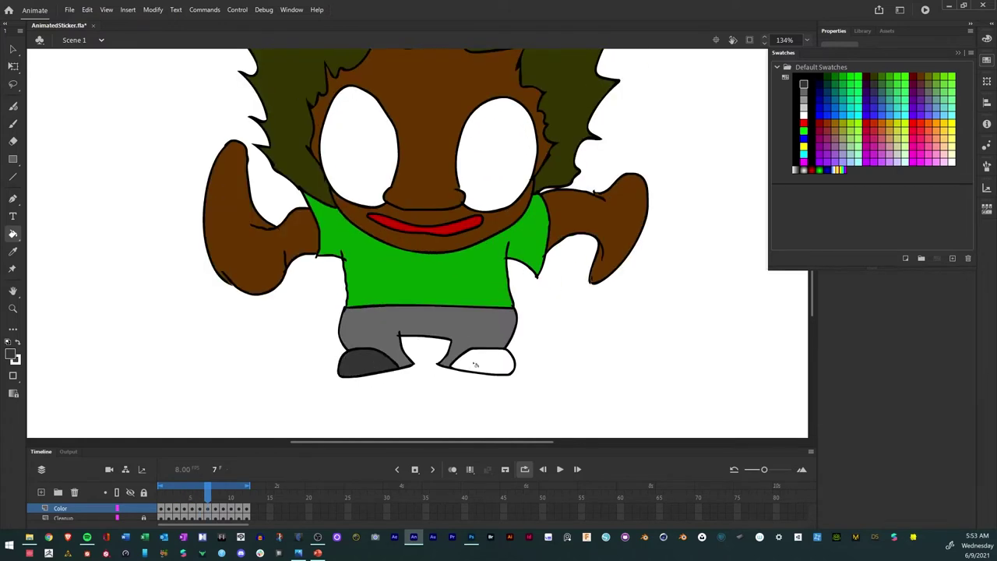
{"action": "left_click", "coordinate": [474, 362]}
{"action": "key", "text": "period"}
{"action": "left_click", "coordinate": [392, 361]}
{"action": "key", "text": "."}
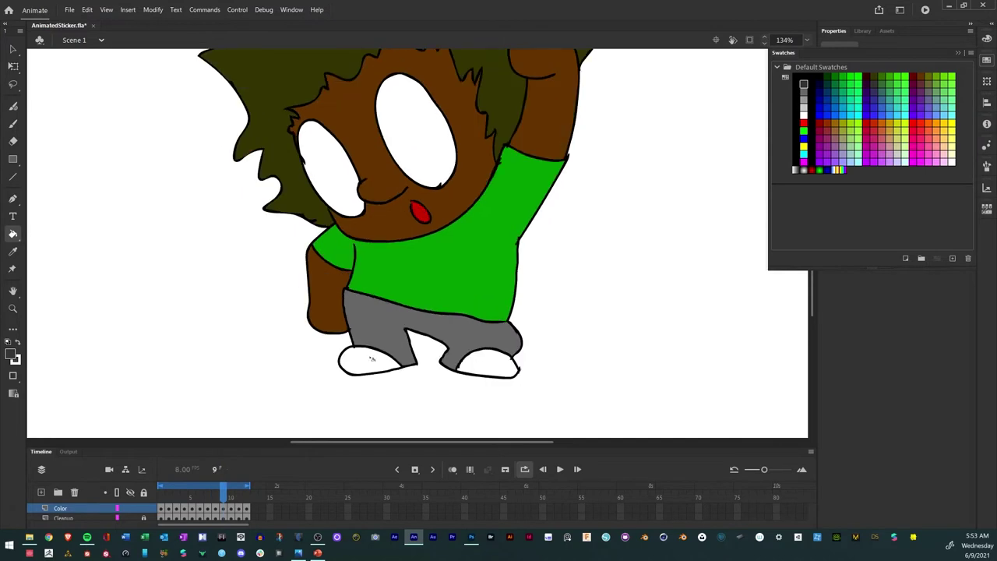
{"action": "left_click", "coordinate": [373, 358]}
{"action": "left_click", "coordinate": [472, 365]}
{"action": "key", "text": "."}
{"action": "left_click", "coordinate": [382, 362]}
{"action": "left_click", "coordinate": [477, 364]}
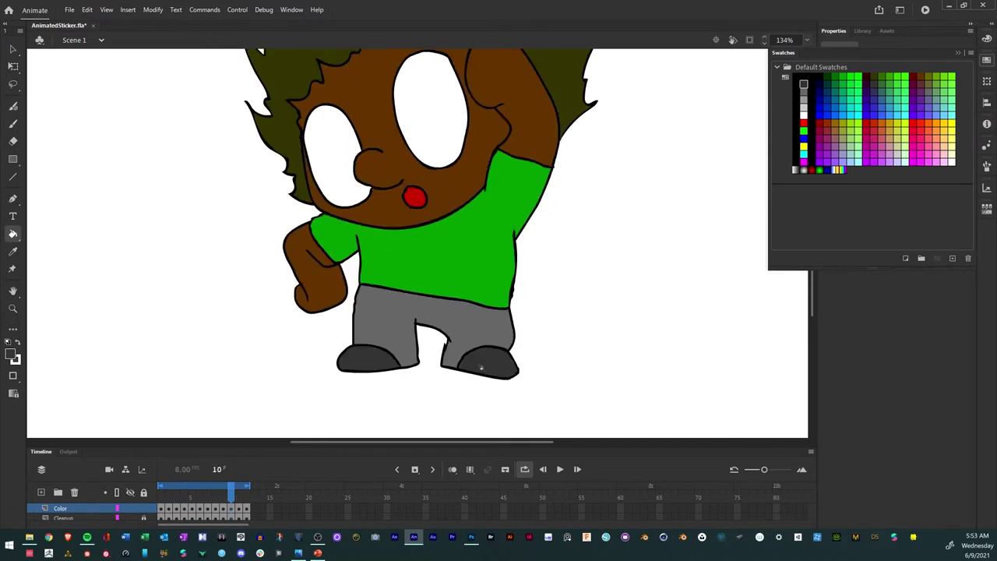
{"action": "key", "text": "."}
{"action": "left_click", "coordinate": [376, 360]}
{"action": "left_click", "coordinate": [477, 365]}
{"action": "key", "text": "."}
{"action": "left_click", "coordinate": [381, 363]}
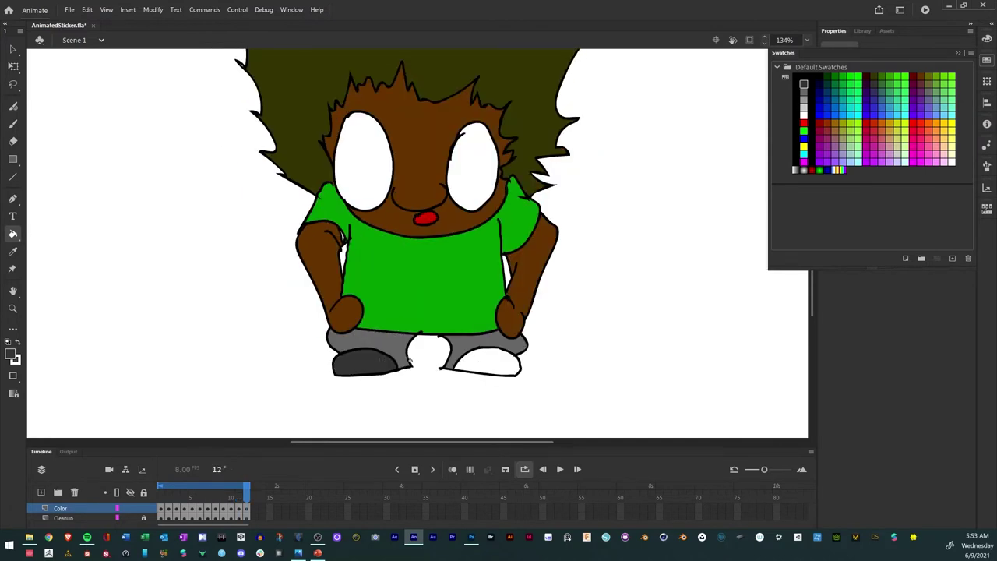
{"action": "left_click", "coordinate": [473, 363]}
{"action": "key", "text": "."}
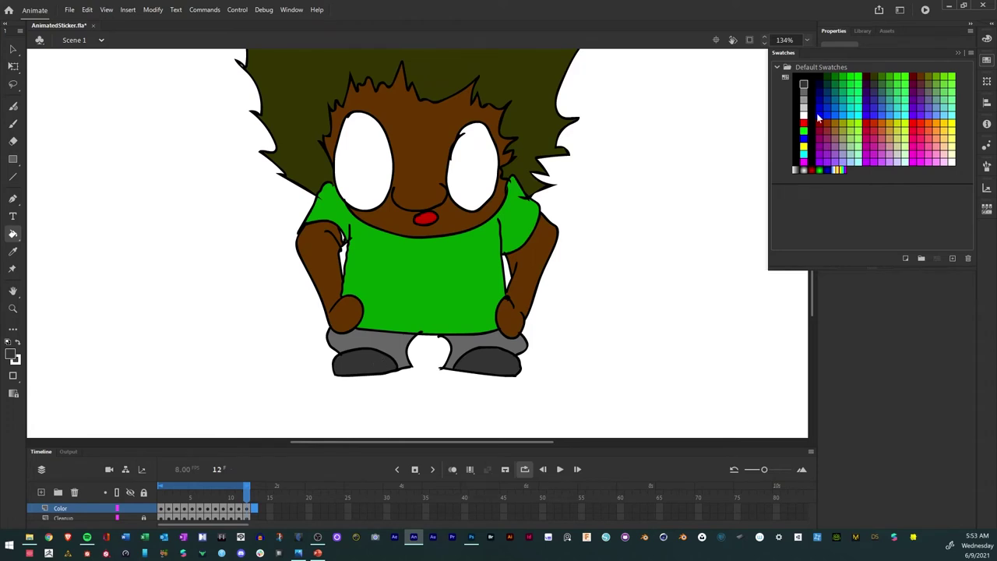
Fill the small uncoloured gap by the arm with the brown skin colour and zoom out.
{"action": "left_click", "coordinate": [920, 79]}
{"action": "left_click", "coordinate": [344, 239]}
{"action": "key", "text": "ctrl+minus"}
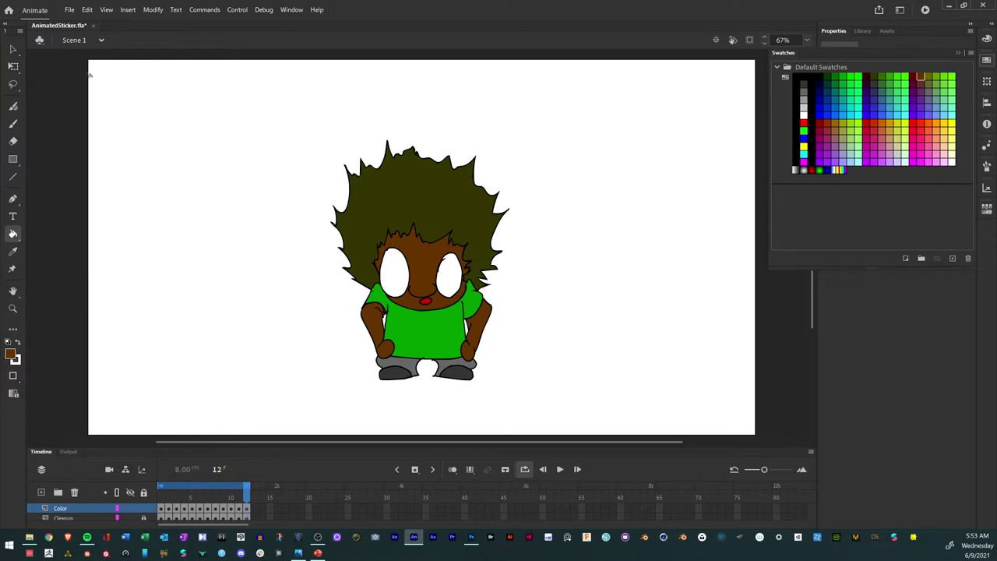
Save the sticker file, then play and stop the animation to preview it.
{"action": "left_click", "coordinate": [72, 10]}
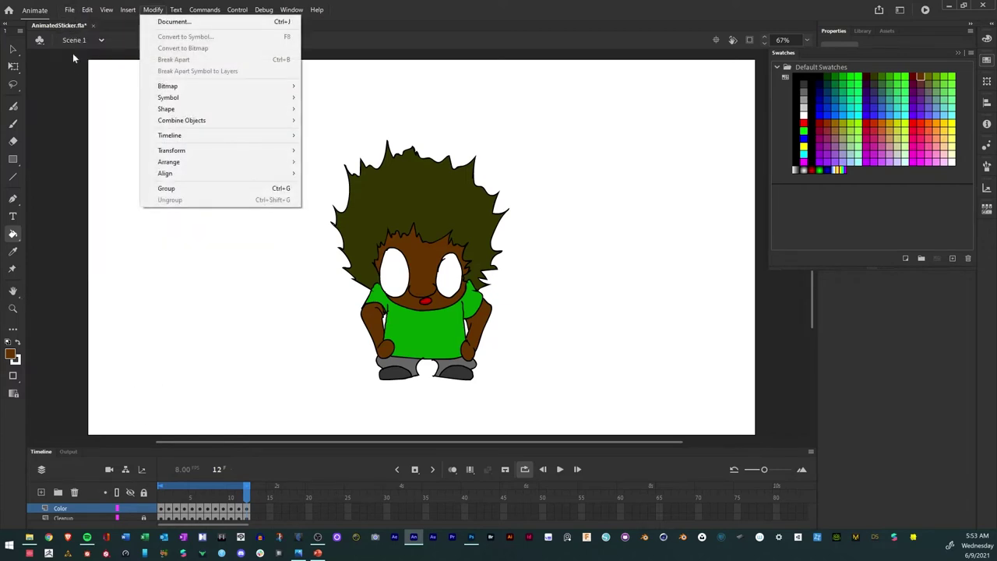
{"action": "left_click", "coordinate": [92, 102]}
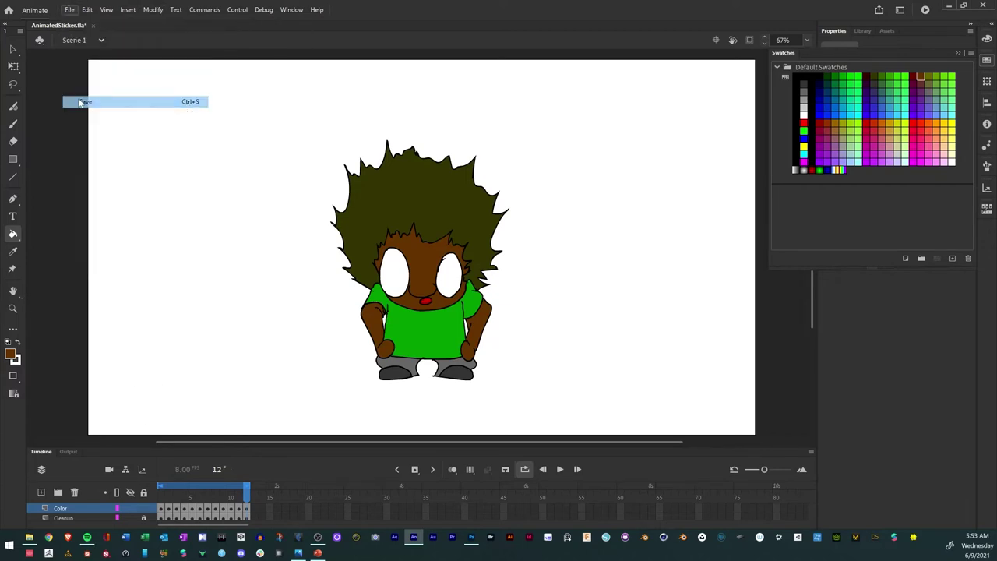
{"action": "left_click", "coordinate": [562, 470]}
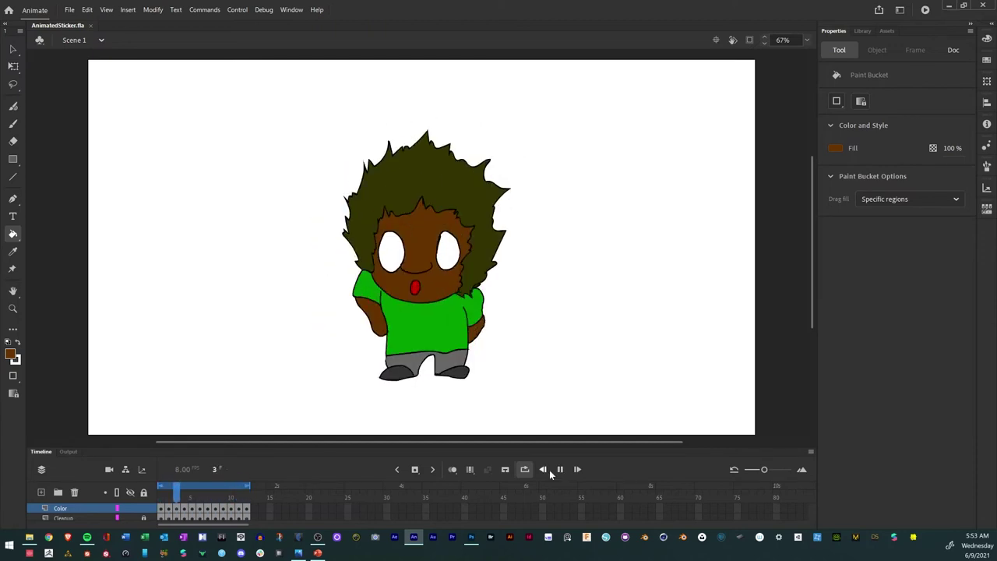
{"action": "left_click", "coordinate": [561, 470]}
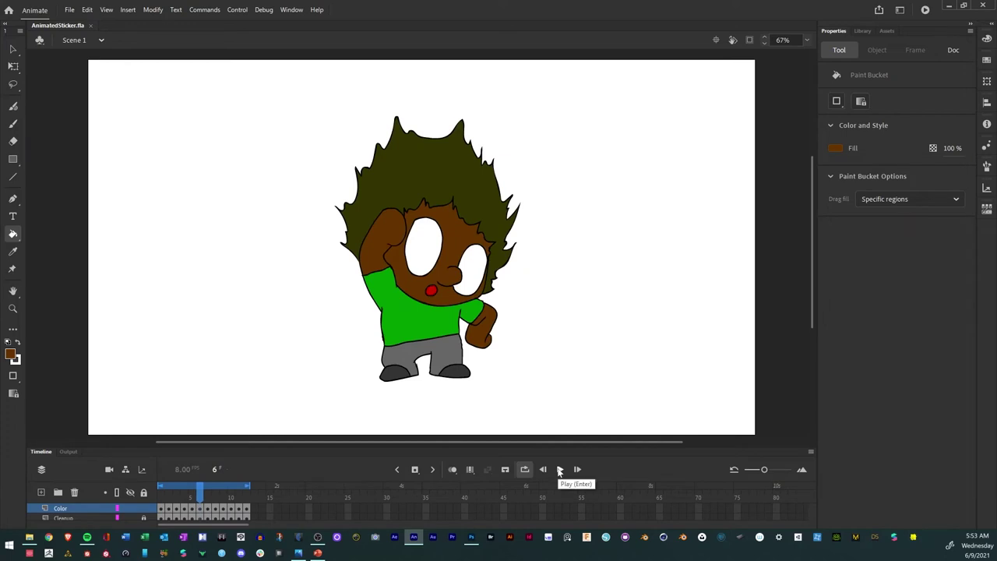
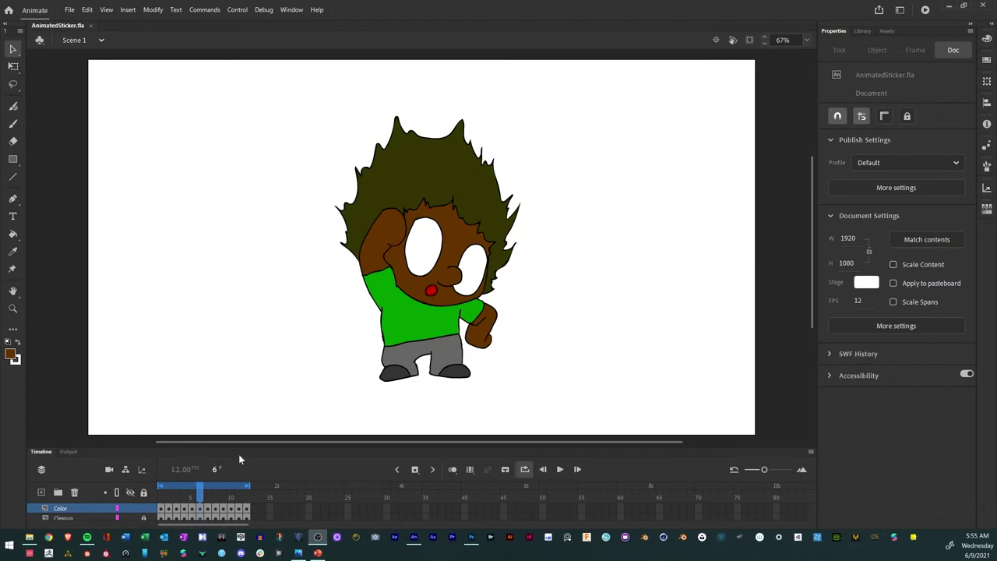
Enlarge the timeline to show all five layers, play and pause the loop, then go to frame 9.
{"action": "left_click_drag", "start_coordinate": [242, 445], "coordinate": [262, 392]}
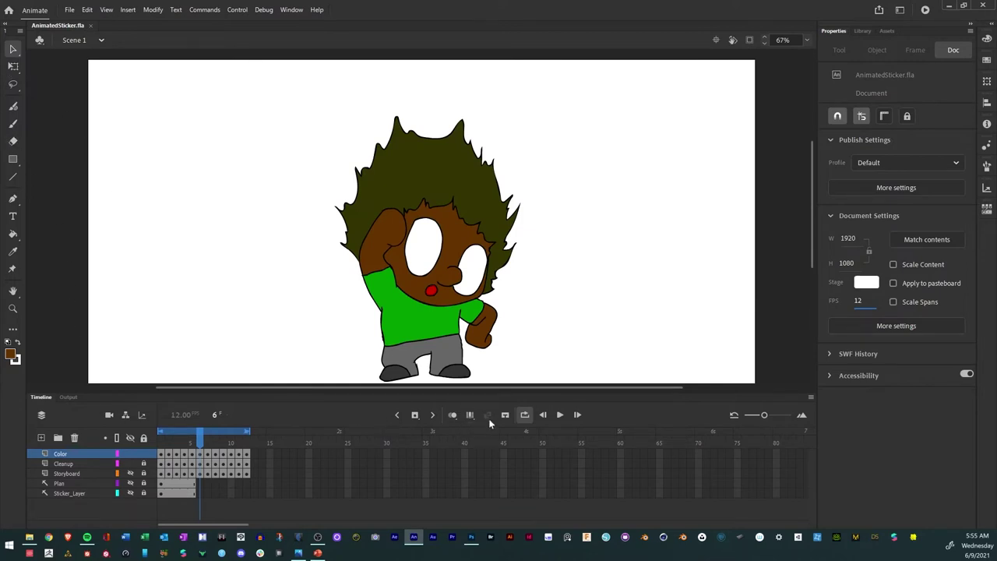
{"action": "left_click", "coordinate": [560, 414]}
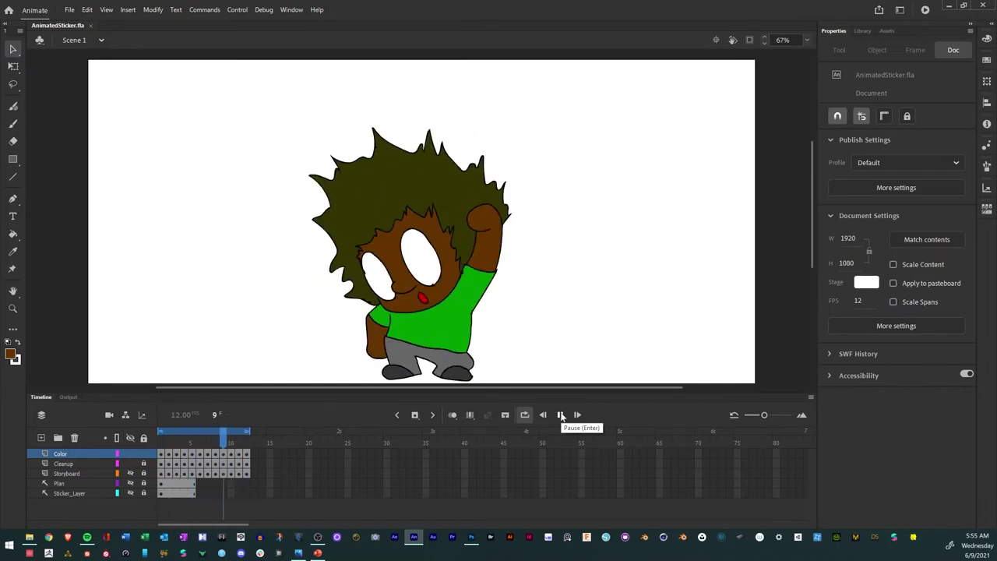
{"action": "left_click", "coordinate": [560, 415]}
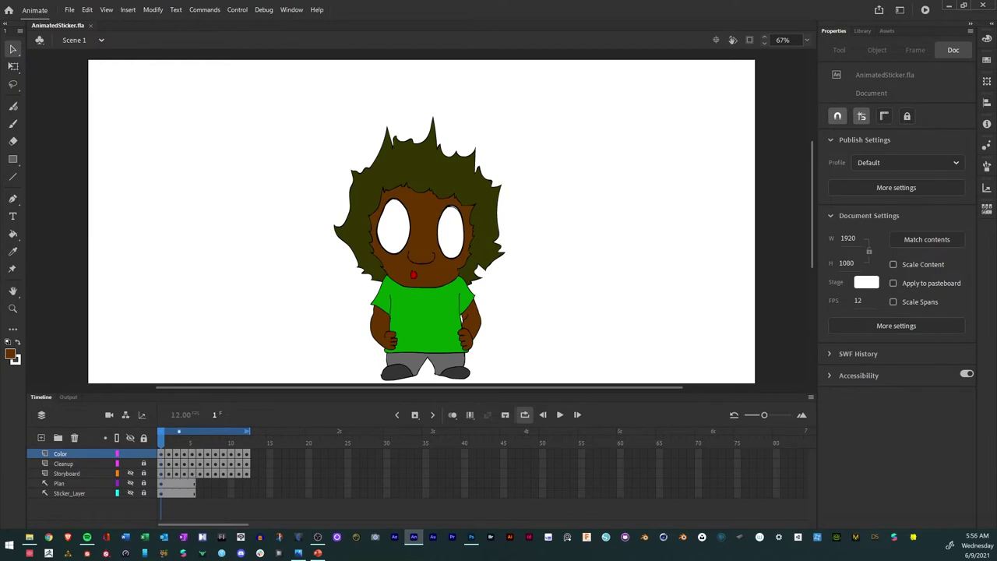
{"action": "mouse_move", "coordinate": [162, 443]}
{"action": "left_mouse_down"}
{"action": "mouse_move", "coordinate": [243, 441]}
{"action": "mouse_move", "coordinate": [161, 441]}
{"action": "left_mouse_up"}
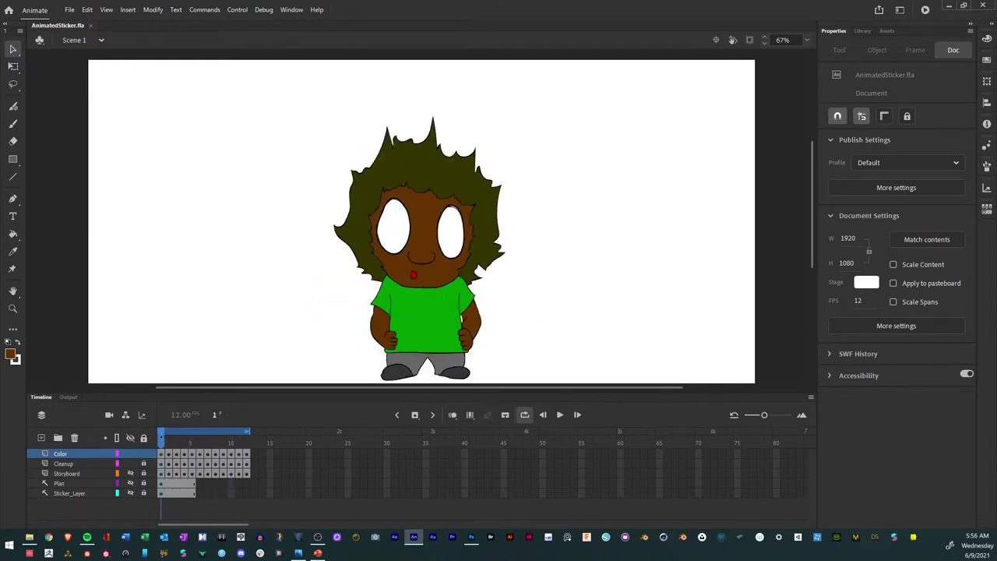
Copy frame 1 of the Color layer and paste it into frame 13.
{"action": "left_click", "coordinate": [162, 454]}
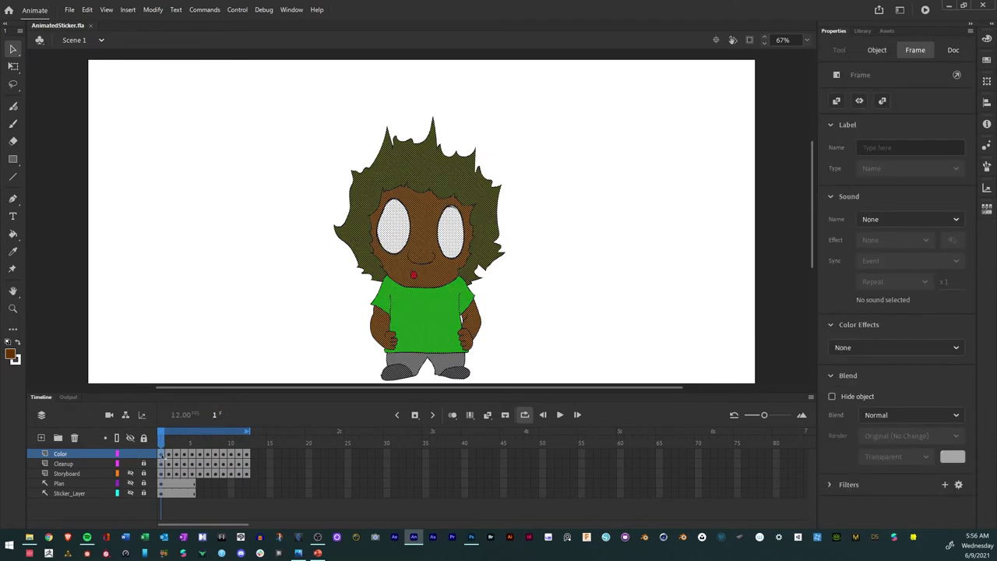
{"action": "right_click", "coordinate": [162, 454]}
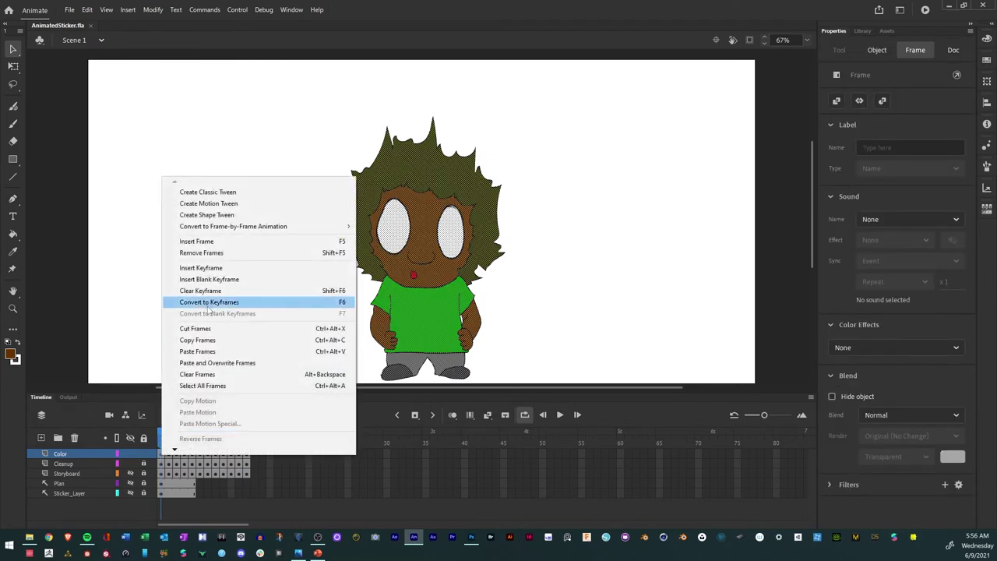
{"action": "left_click", "coordinate": [197, 340]}
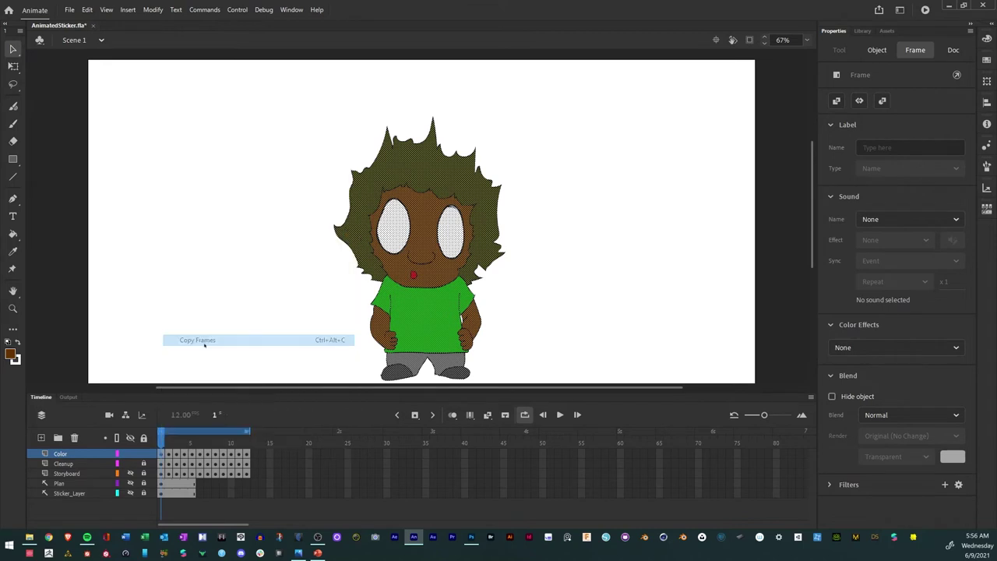
{"action": "left_click", "coordinate": [251, 452]}
{"action": "right_click", "coordinate": [254, 453]}
{"action": "left_click", "coordinate": [290, 348]}
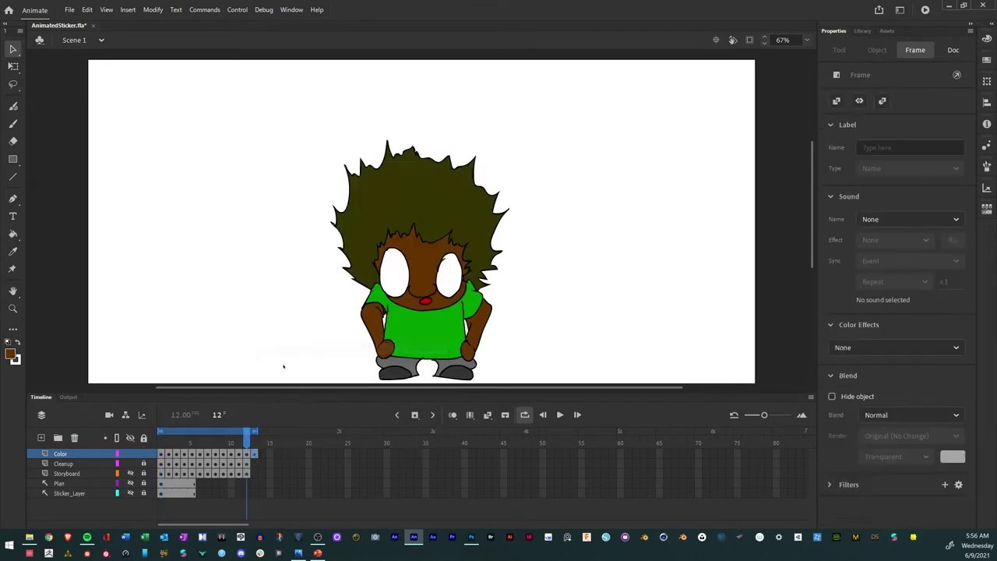
Stretch frame 13's character taller with Free Transform, pivoting at the feet.
{"action": "left_click", "coordinate": [254, 442]}
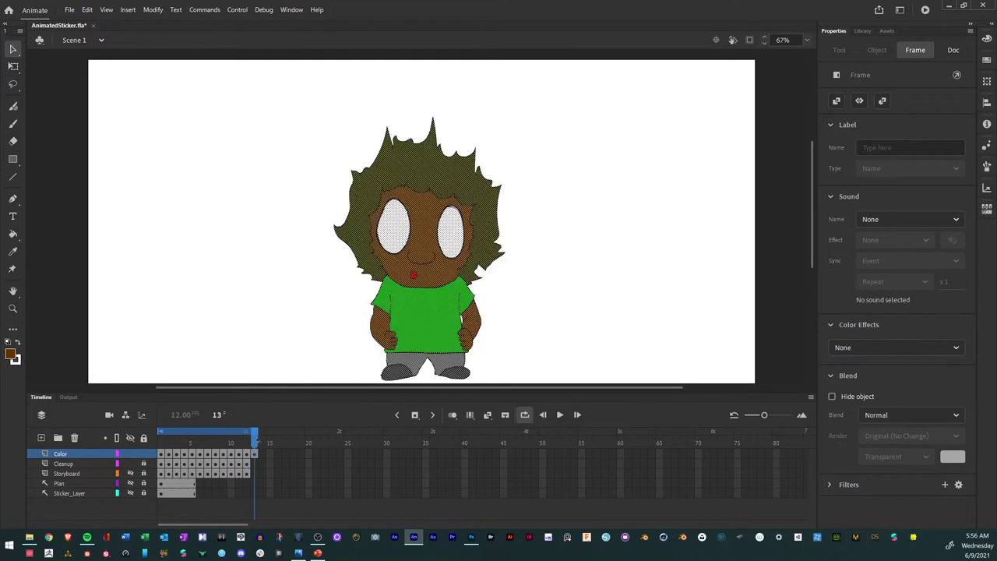
{"action": "left_click", "coordinate": [257, 456]}
{"action": "left_click", "coordinate": [13, 66]}
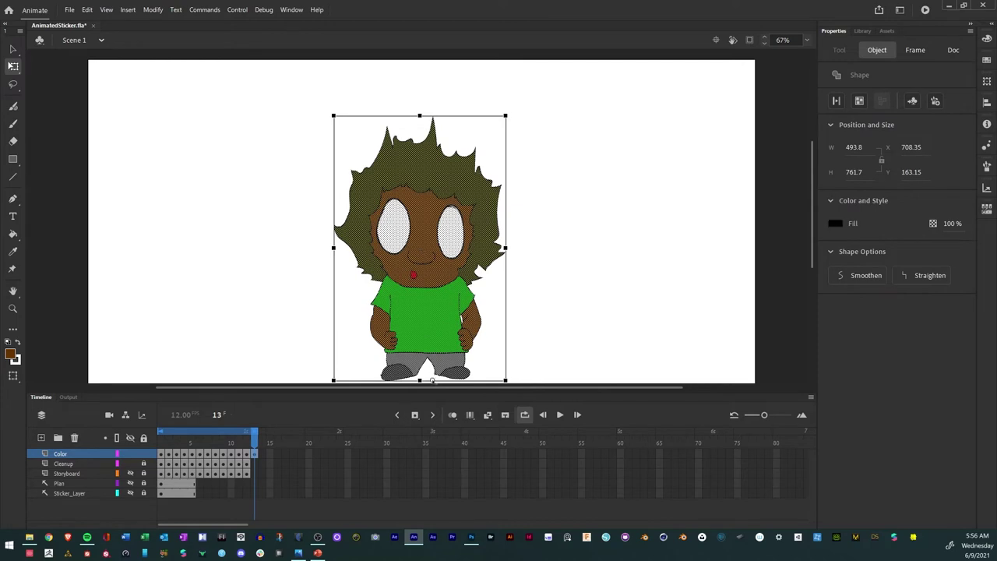
{"action": "left_click_drag", "start_coordinate": [425, 341], "coordinate": [428, 382]}
{"action": "left_click_drag", "start_coordinate": [419, 116], "coordinate": [420, 87]}
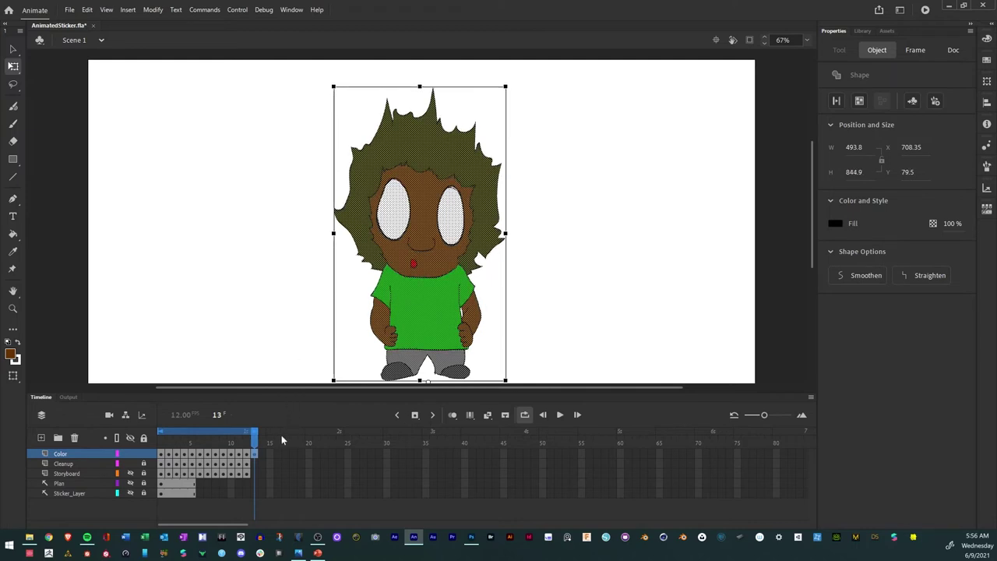
Squash frame 12's character shorter to 515.8 × 660.5.
{"action": "left_click_drag", "start_coordinate": [254, 433], "coordinate": [246, 432]}
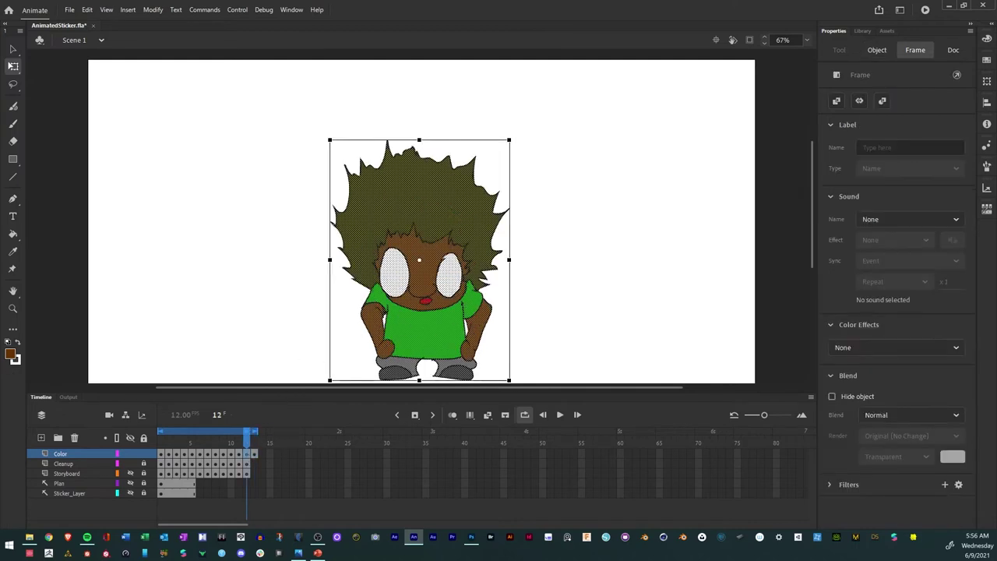
{"action": "left_click", "coordinate": [424, 372]}
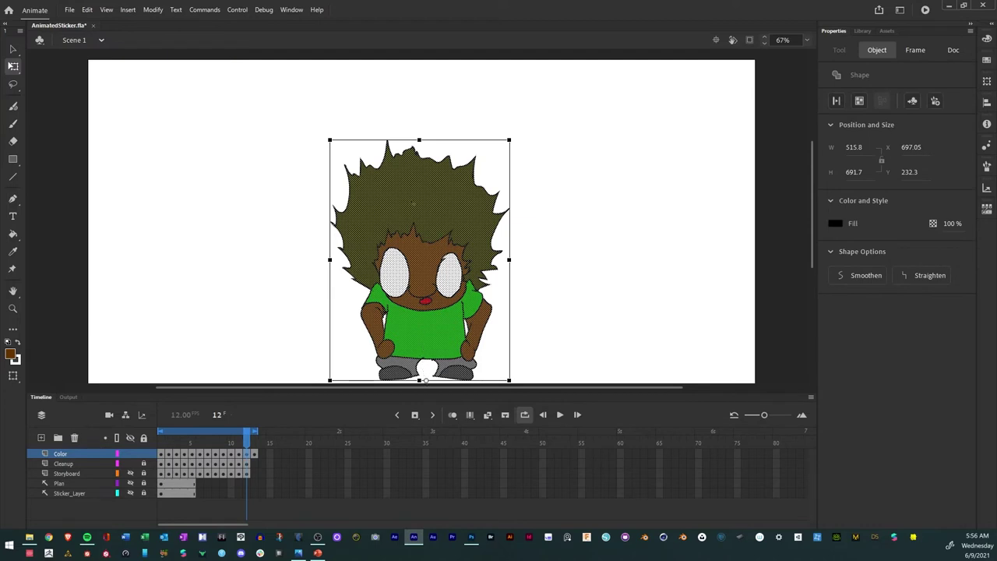
{"action": "left_click_drag", "start_coordinate": [419, 140], "coordinate": [420, 147]}
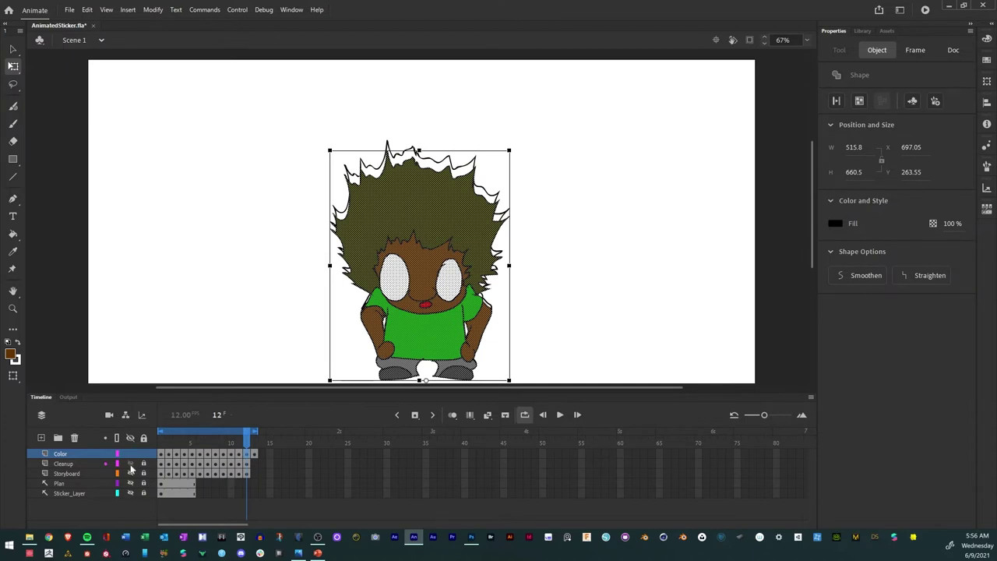
{"action": "left_click", "coordinate": [76, 466]}
Make the Cleanup layer a hidden guide layer and scrub through the 13 frames.
{"action": "right_click", "coordinate": [76, 465]}
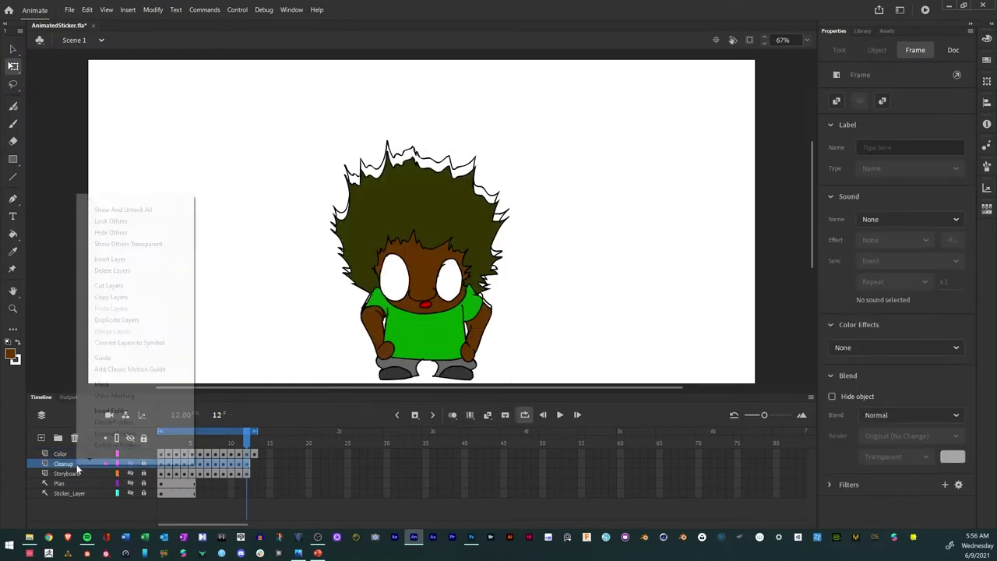
{"action": "left_click", "coordinate": [107, 363]}
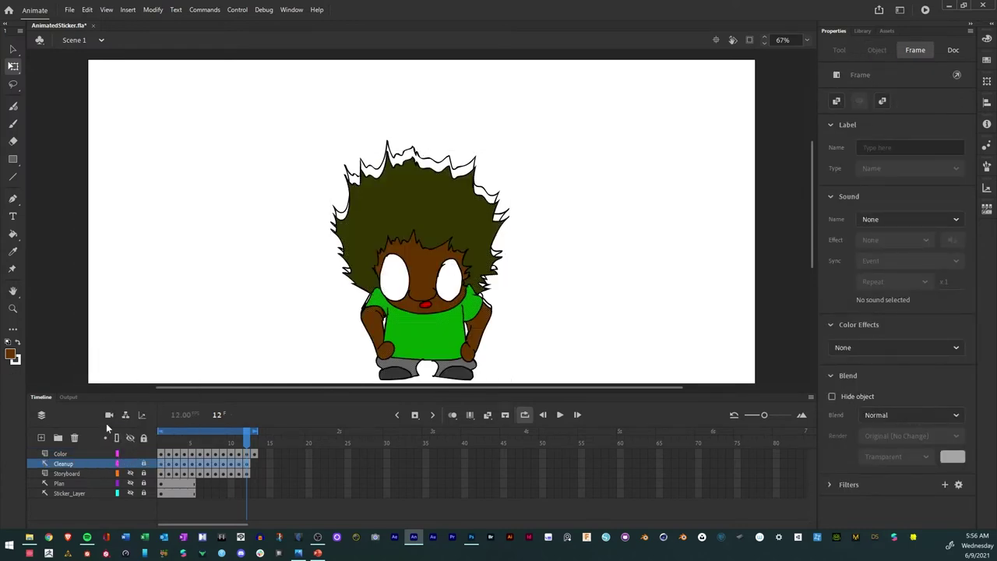
{"action": "left_click", "coordinate": [130, 463]}
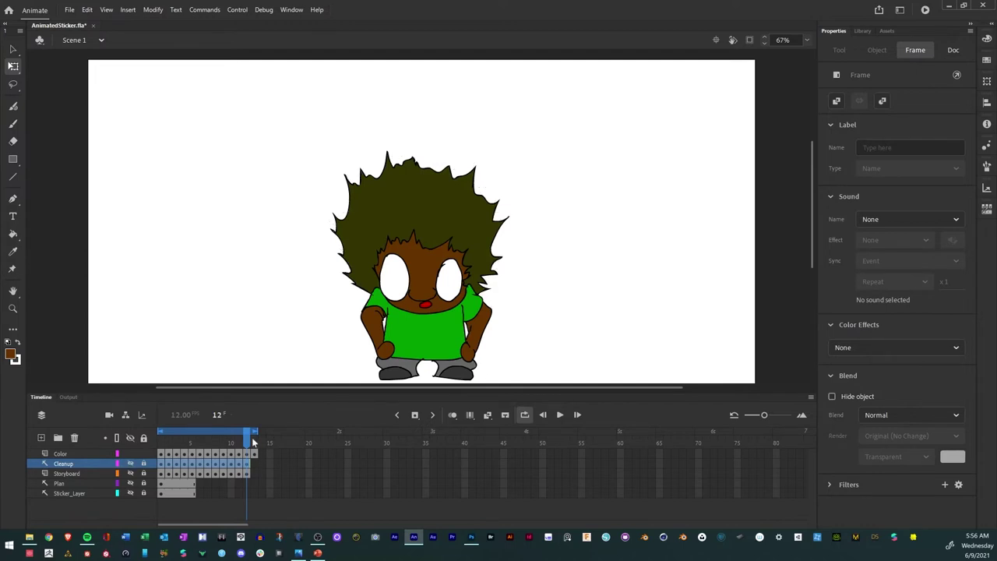
{"action": "left_click_drag", "start_coordinate": [252, 437], "coordinate": [161, 437]}
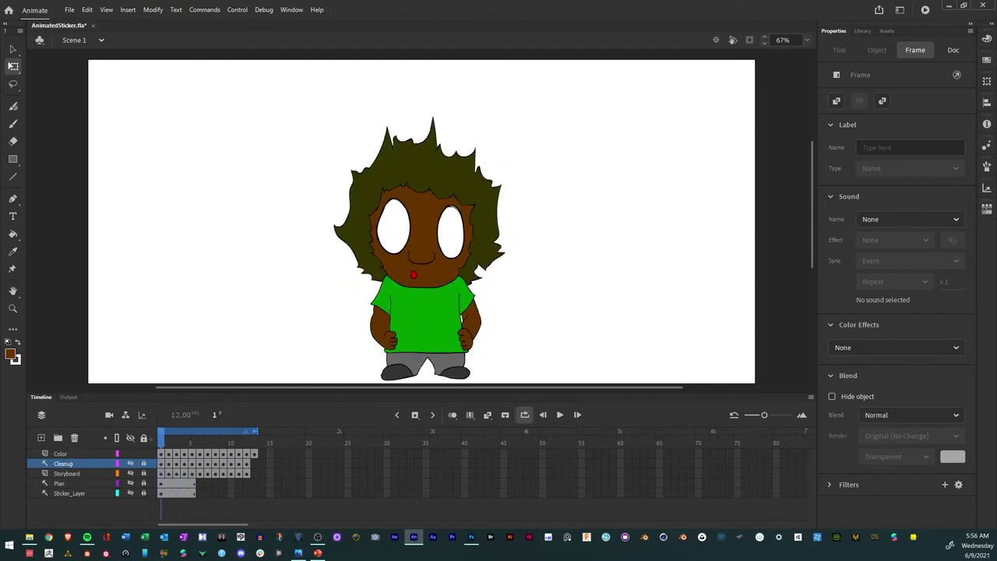
{"action": "left_click", "coordinate": [183, 421]}
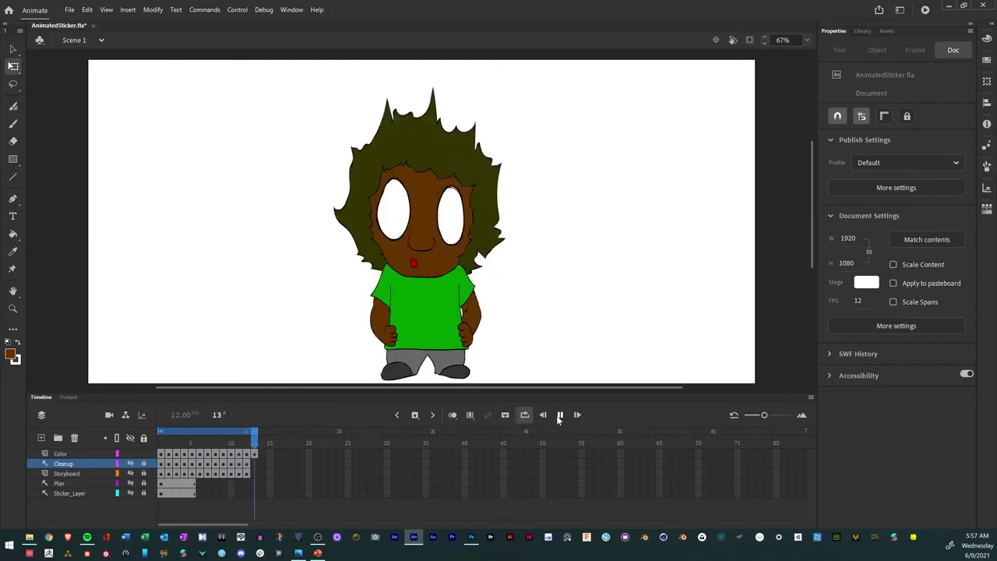
{"action": "left_click", "coordinate": [559, 416]}
{"action": "mouse_move", "coordinate": [255, 438]}
{"action": "left_mouse_down"}
{"action": "mouse_move", "coordinate": [223, 438]}
{"action": "mouse_move", "coordinate": [255, 438]}
{"action": "left_mouse_up"}
{"action": "left_click", "coordinate": [253, 454]}
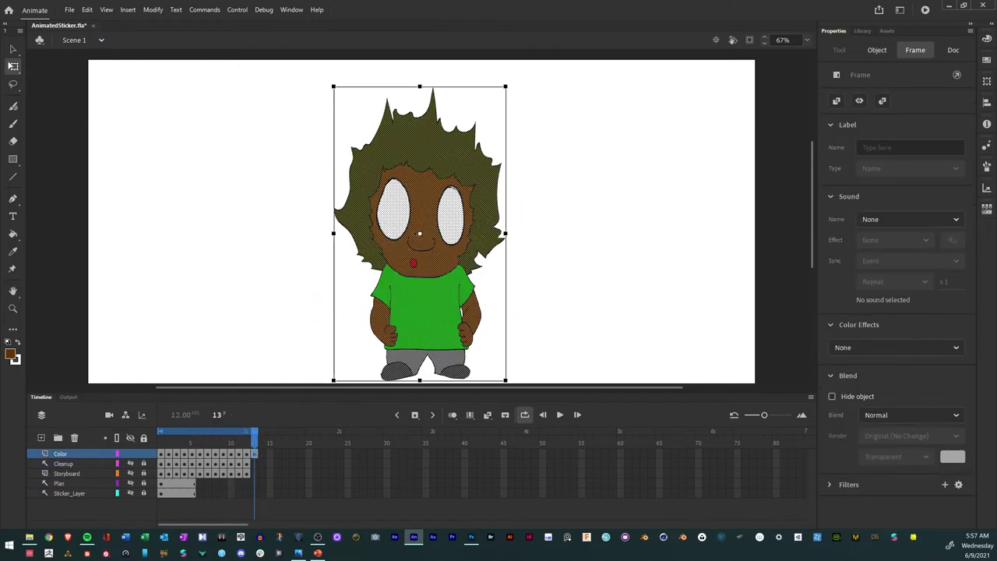
{"action": "left_click", "coordinate": [335, 305]}
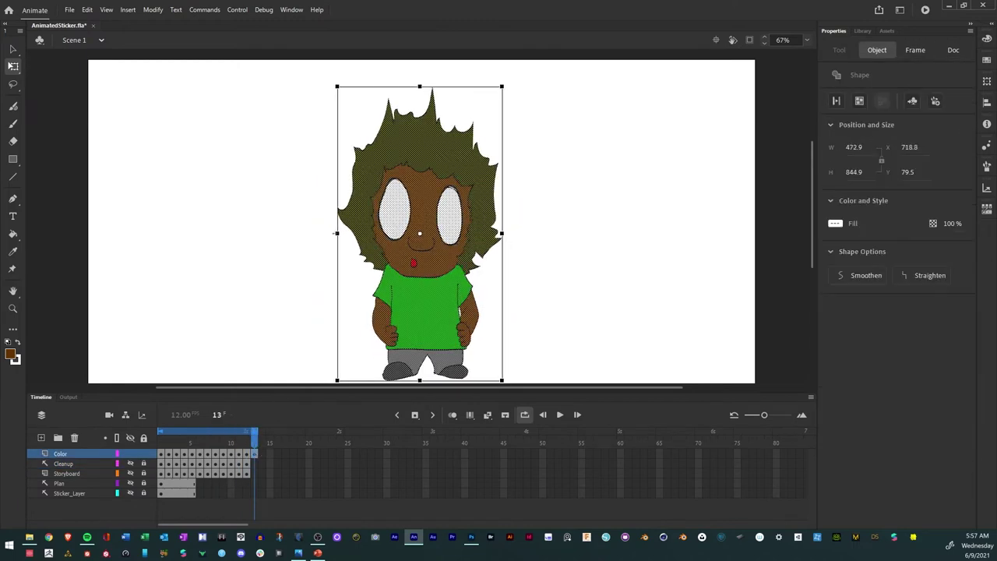
{"action": "left_click", "coordinate": [335, 335]}
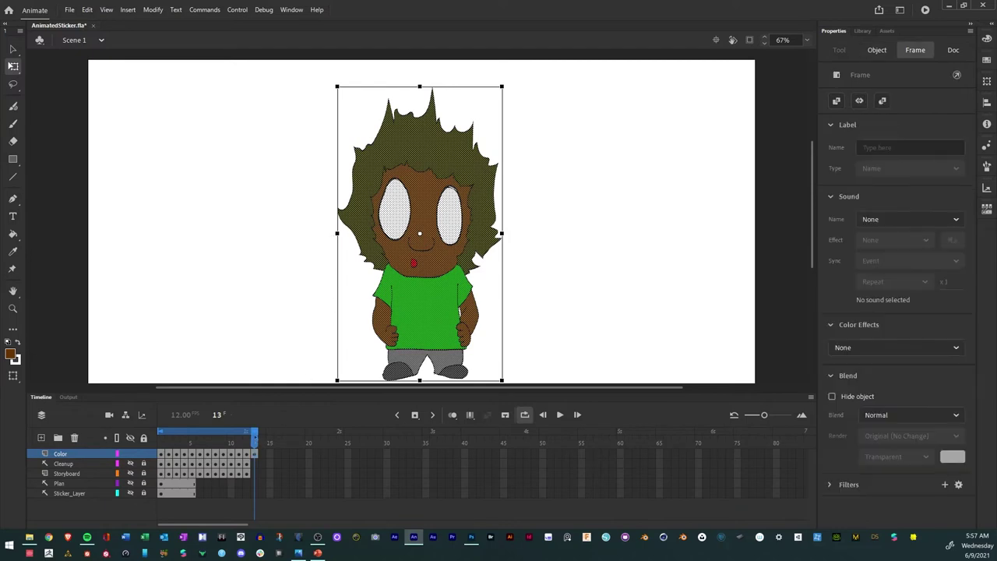
{"action": "key", "text": "comma"}
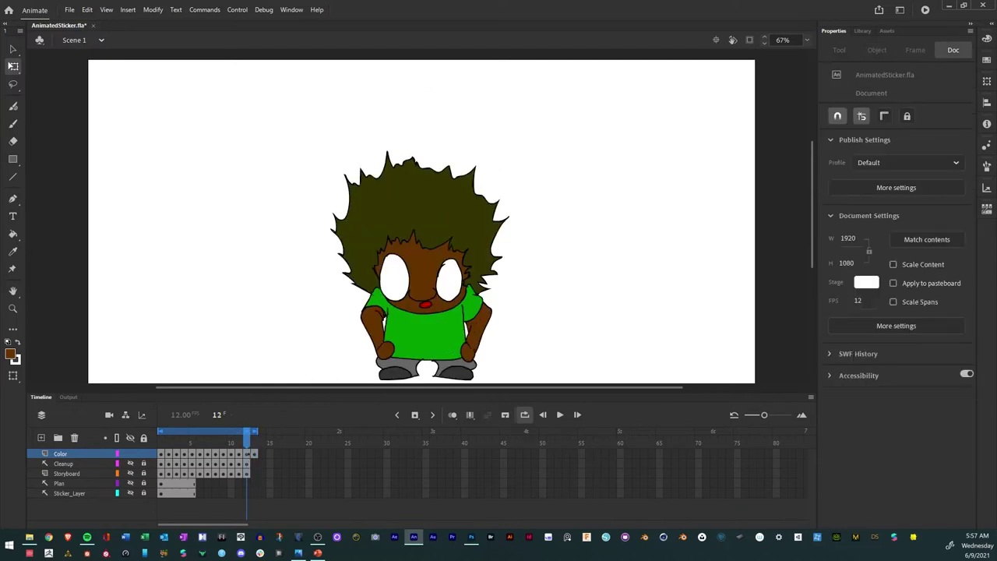
{"action": "key", "text": "ctrl+a"}
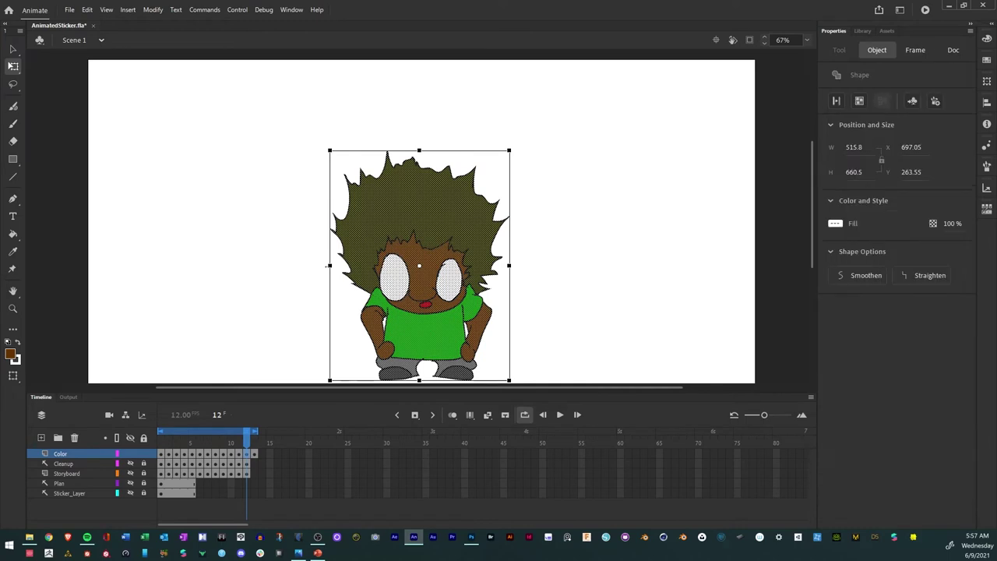
{"action": "mouse_move", "coordinate": [246, 449]}
{"action": "left_mouse_down"}
{"action": "mouse_move", "coordinate": [223, 445]}
{"action": "mouse_move", "coordinate": [238, 443]}
{"action": "left_mouse_up"}
{"action": "left_click", "coordinate": [239, 453]}
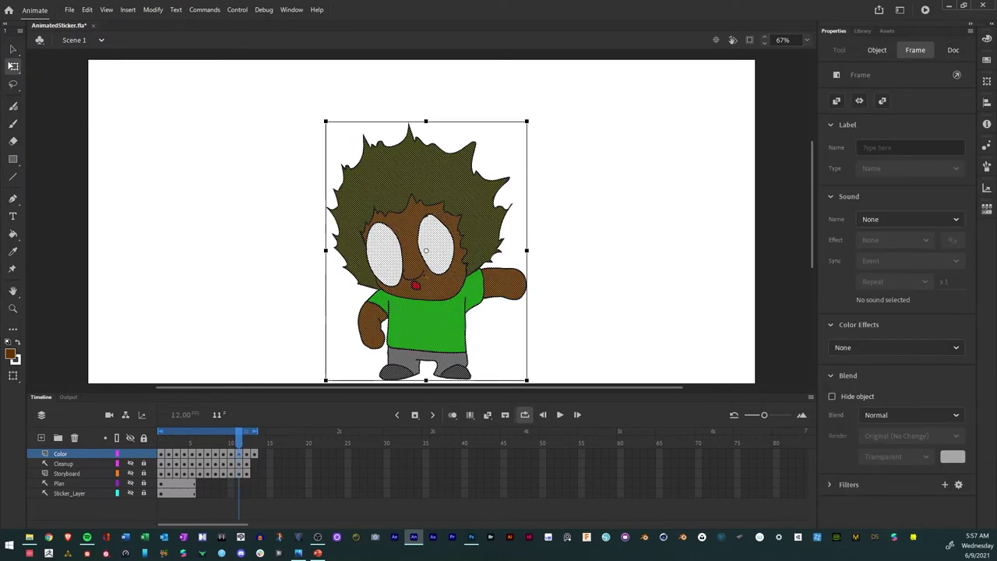
{"action": "left_click", "coordinate": [426, 252]}
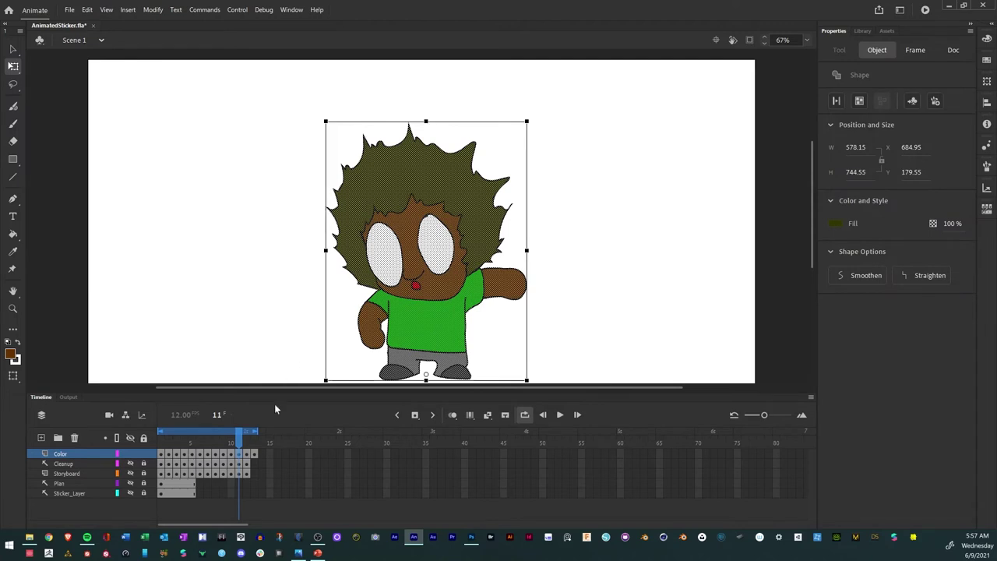
{"action": "left_click_drag", "start_coordinate": [244, 442], "coordinate": [168, 442]}
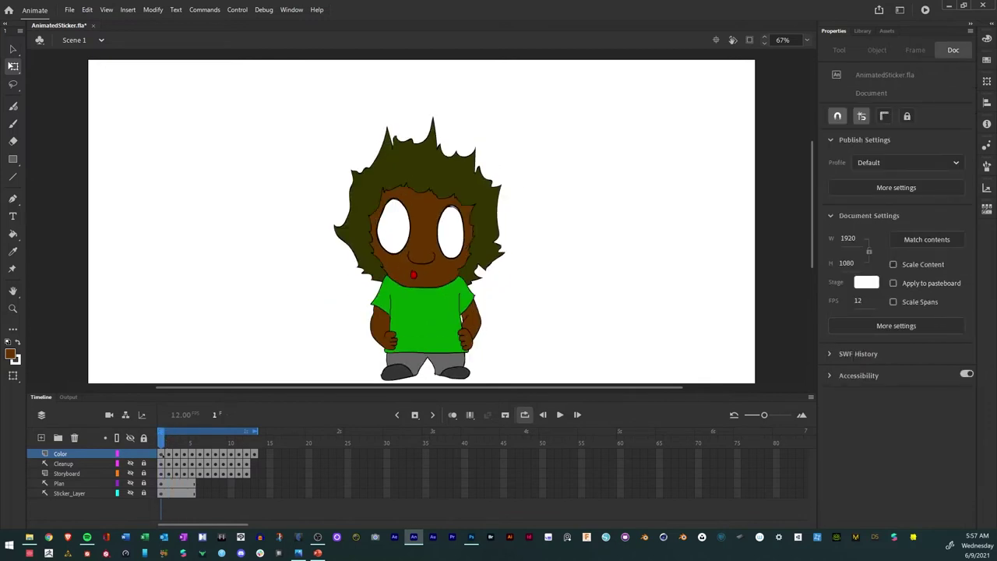
Extend the layers by one frame, squash frame 2 slightly from the top, and preview.
{"action": "left_click", "coordinate": [161, 454]}
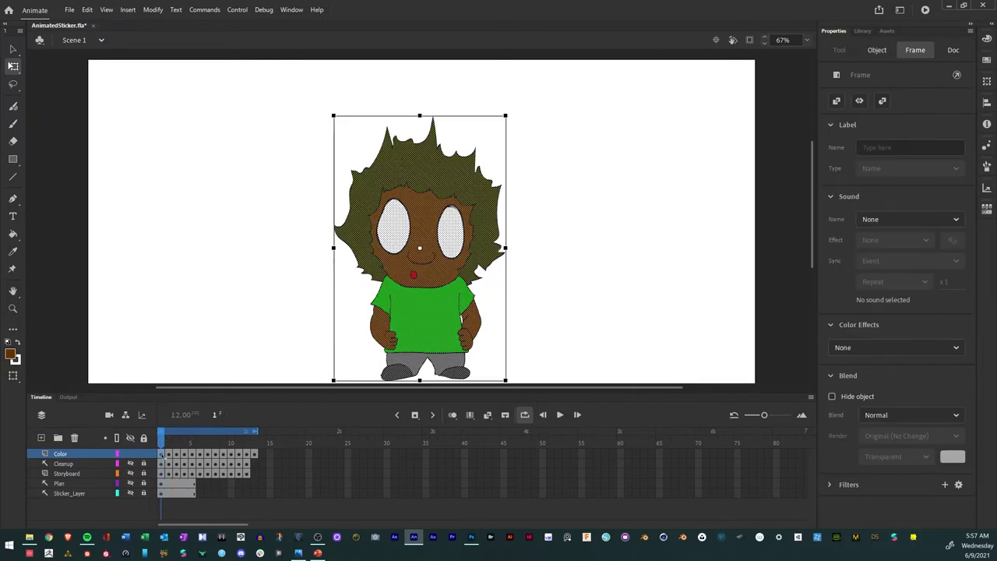
{"action": "left_click", "coordinate": [169, 507]}
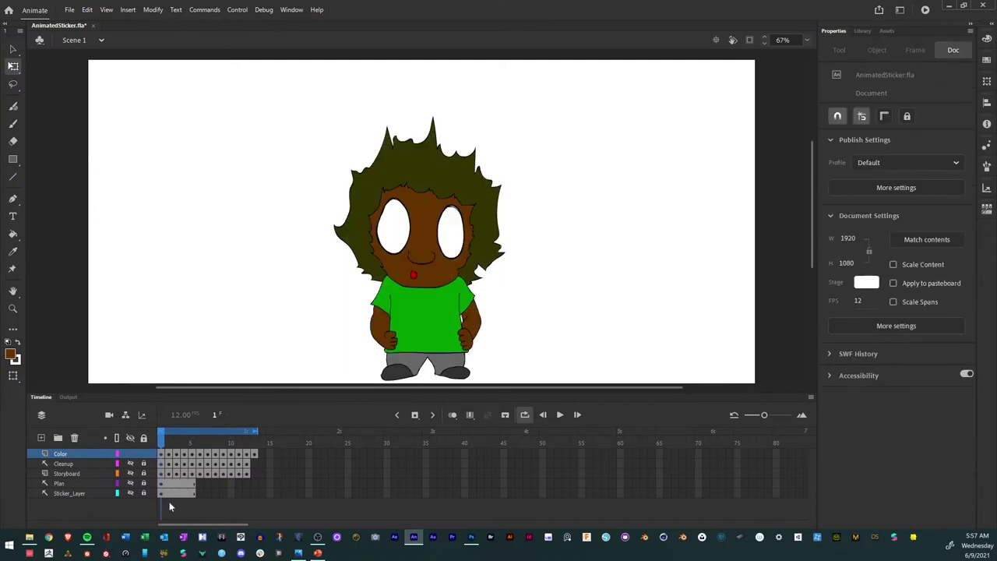
{"action": "key", "text": "F5"}
{"action": "left_click", "coordinate": [169, 454]}
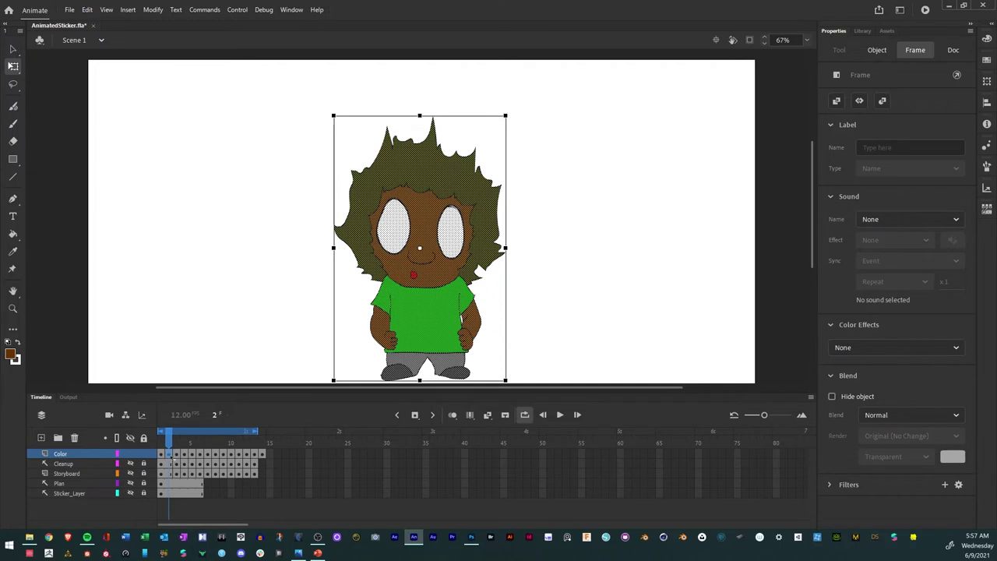
{"action": "left_click", "coordinate": [432, 367]}
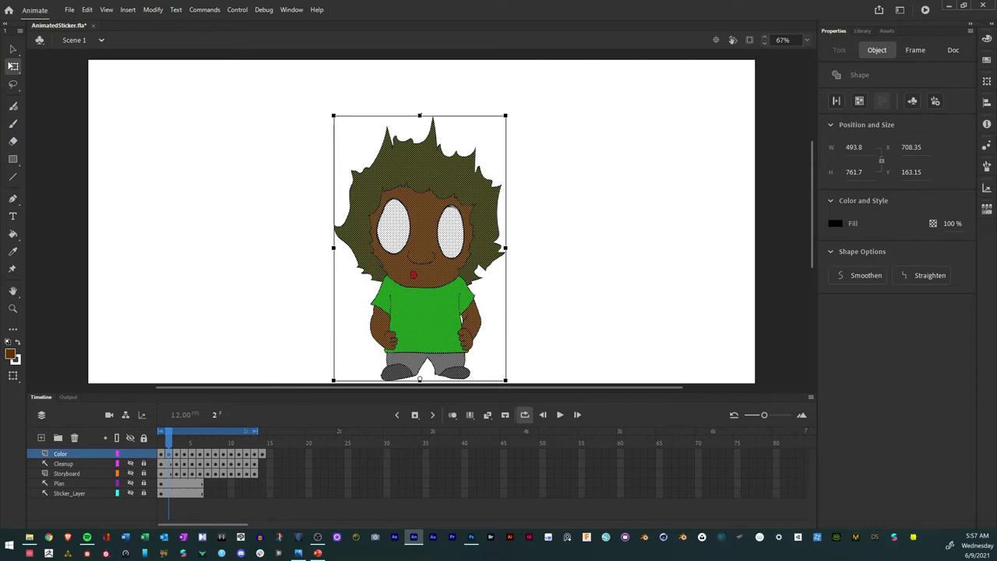
{"action": "left_click_drag", "start_coordinate": [420, 115], "coordinate": [420, 120]}
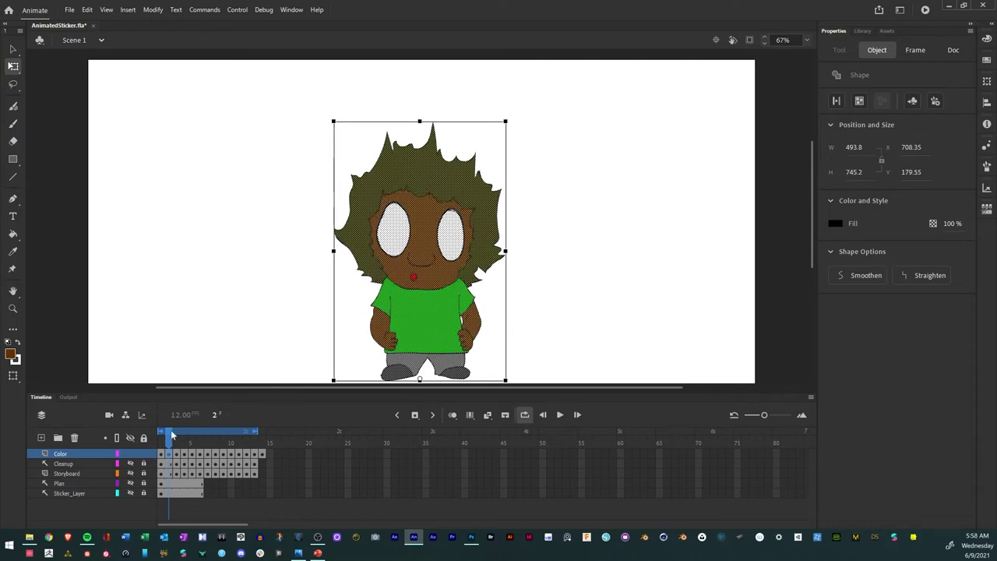
{"action": "left_click", "coordinate": [161, 454]}
{"action": "key", "text": "Return"}
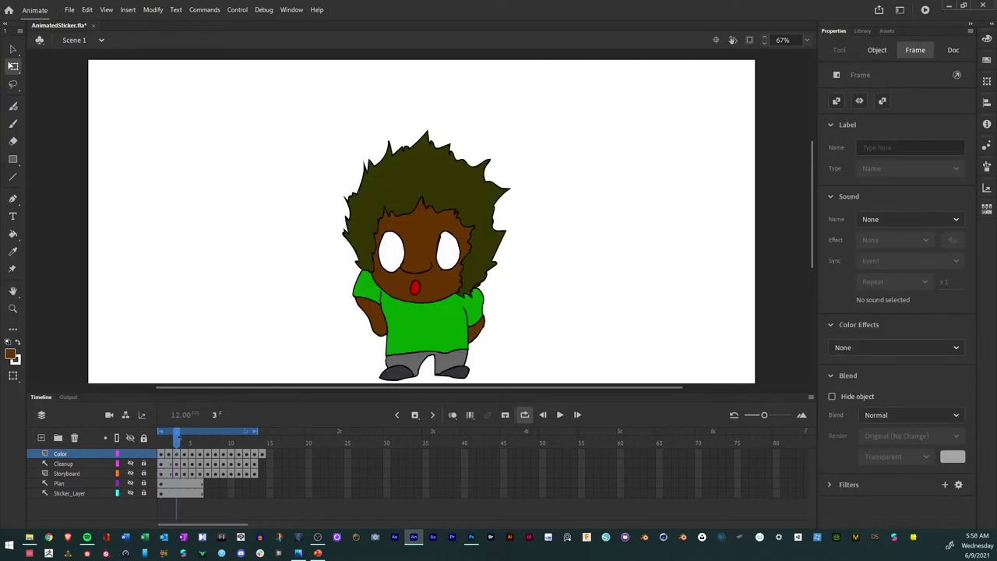
{"action": "key", "text": "Return"}
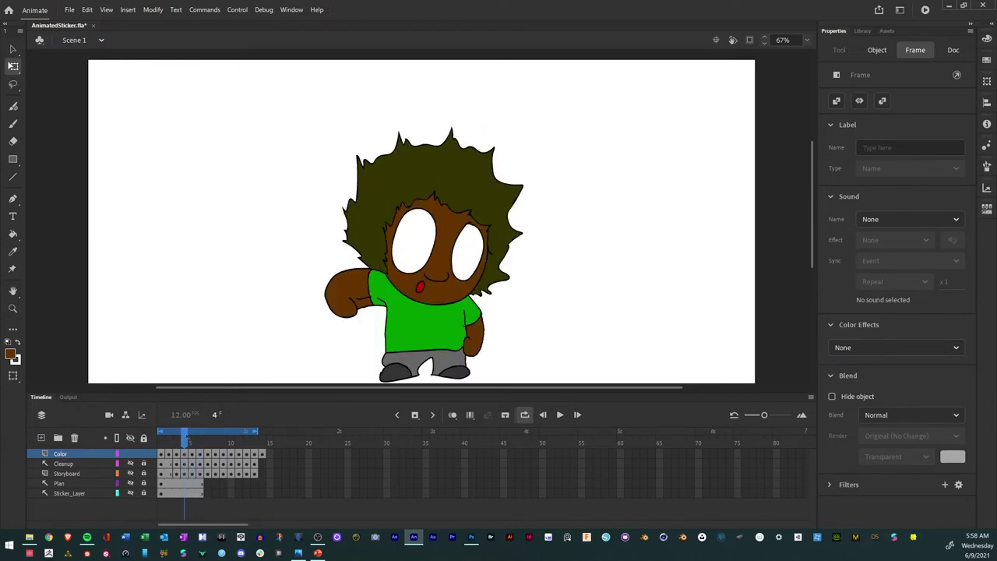
Add a frame after frame 5 and skew frame 5's drawing to lean right.
{"action": "key", "text": "Escape"}
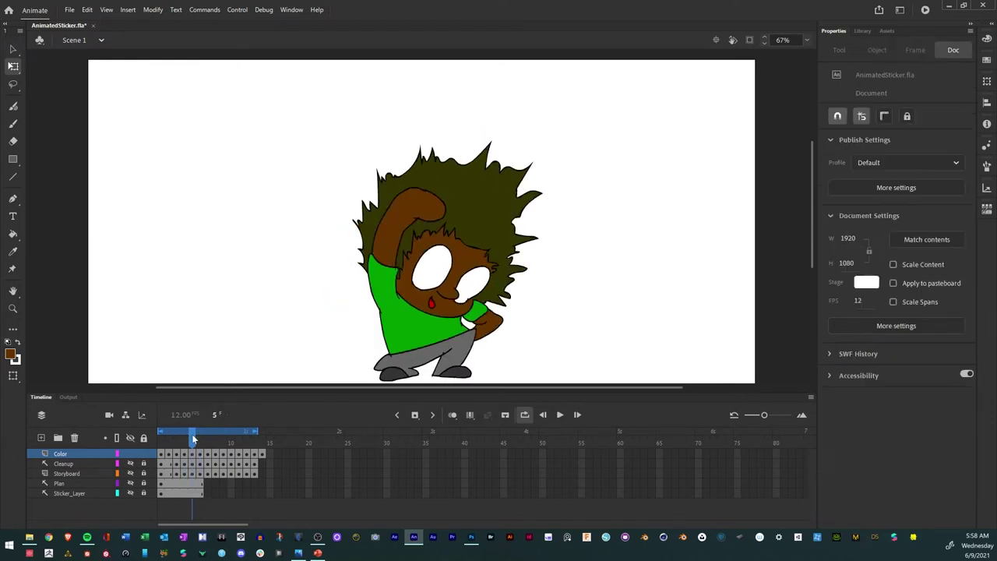
{"action": "left_click", "coordinate": [191, 455]}
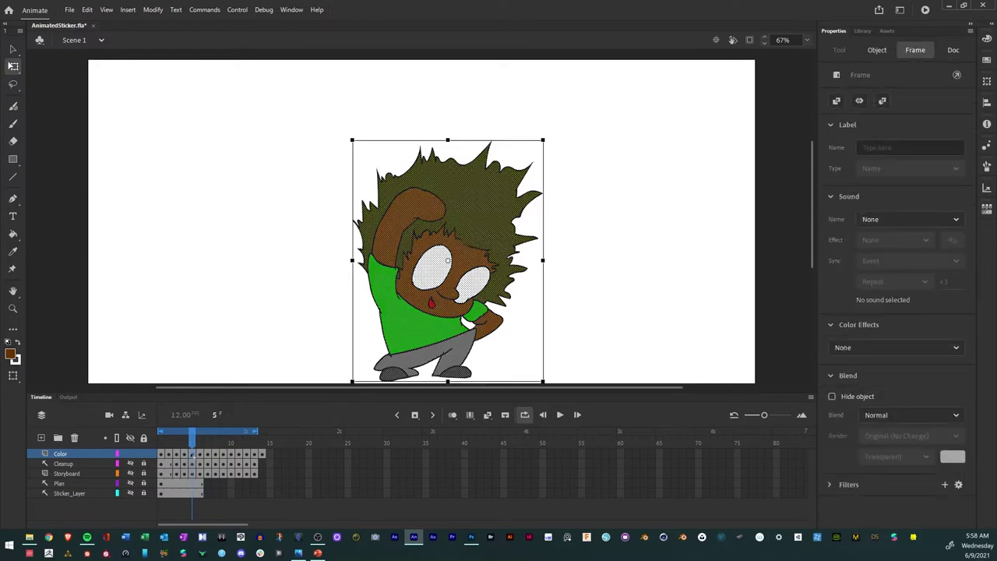
{"action": "left_click", "coordinate": [211, 514]}
{"action": "key", "text": "F5"}
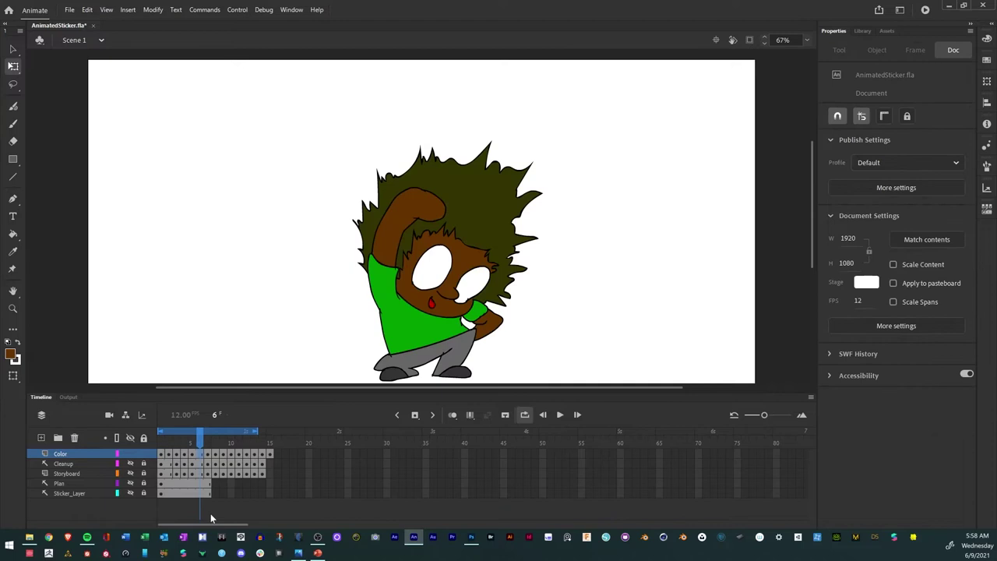
{"action": "left_click", "coordinate": [200, 455]}
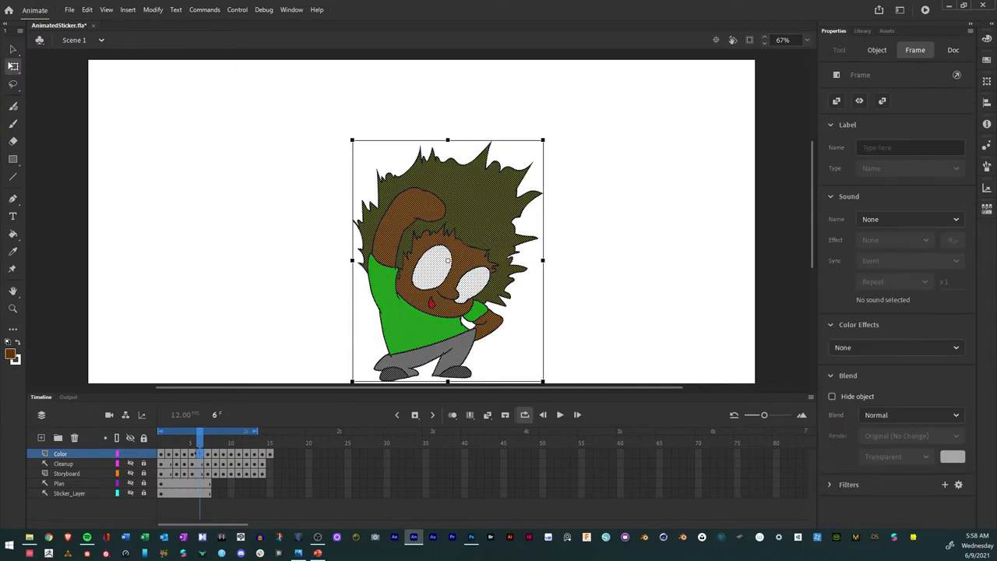
{"action": "key", "text": "comma"}
{"action": "left_click", "coordinate": [448, 263]}
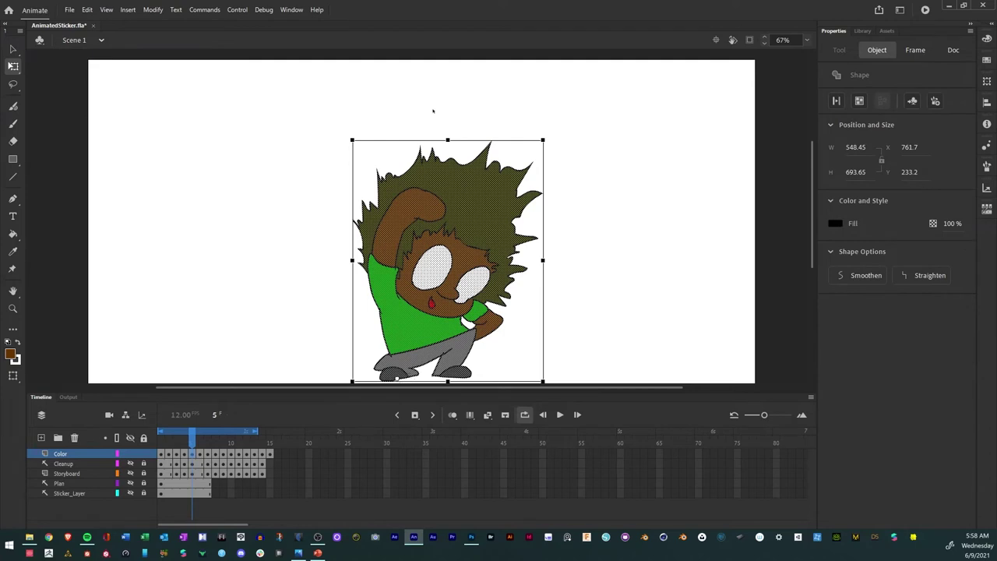
{"action": "left_click_drag", "start_coordinate": [484, 141], "coordinate": [456, 144]}
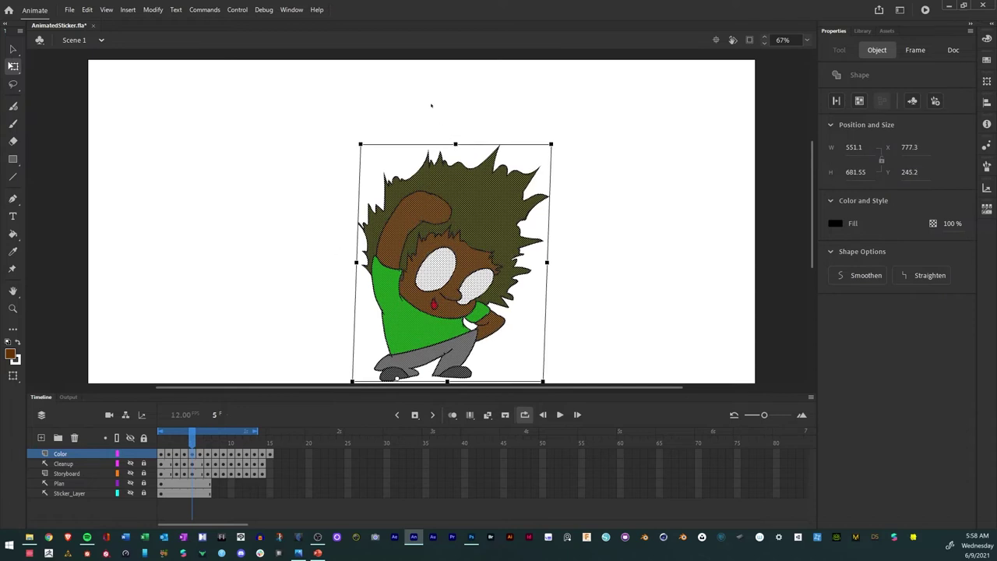
{"action": "left_click_drag", "start_coordinate": [484, 143], "coordinate": [485, 144]}
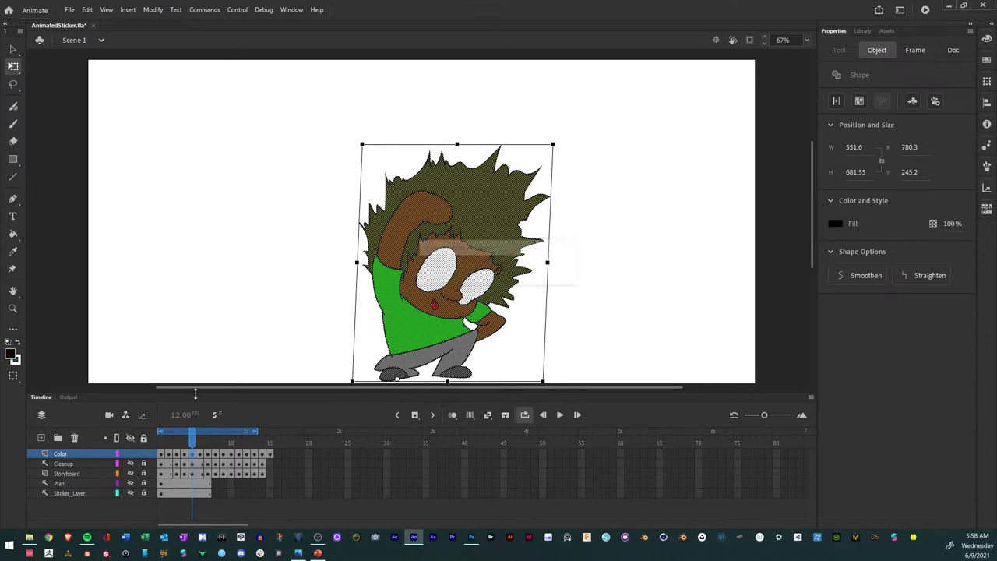
{"action": "left_click", "coordinate": [194, 443]}
{"action": "mouse_move", "coordinate": [194, 443]}
{"action": "left_mouse_down"}
{"action": "mouse_move", "coordinate": [176, 444]}
{"action": "mouse_move", "coordinate": [215, 441]}
{"action": "left_mouse_up"}
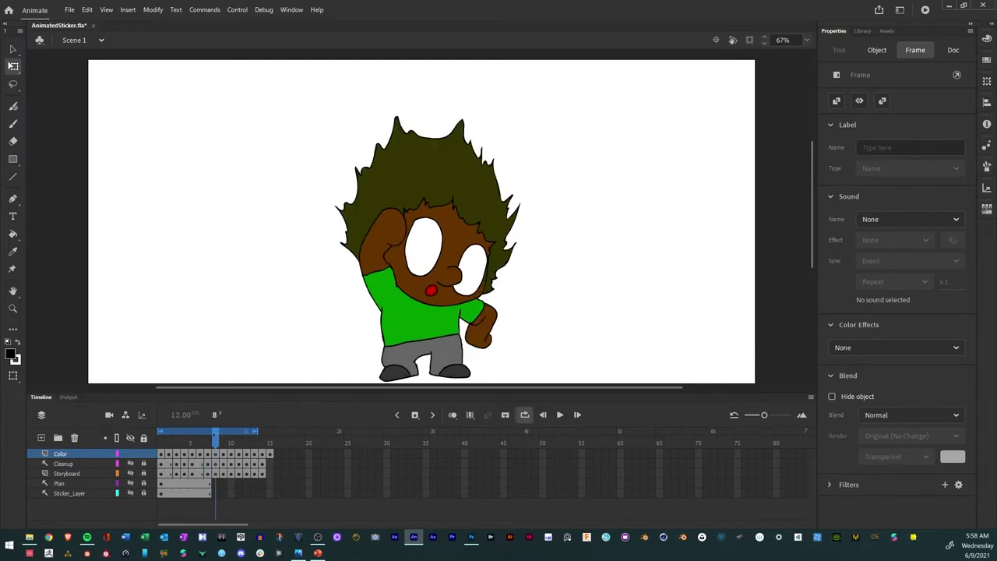
Add a frame after frame 8 and stretch frame 9's drawing taller.
{"action": "left_click", "coordinate": [215, 454]}
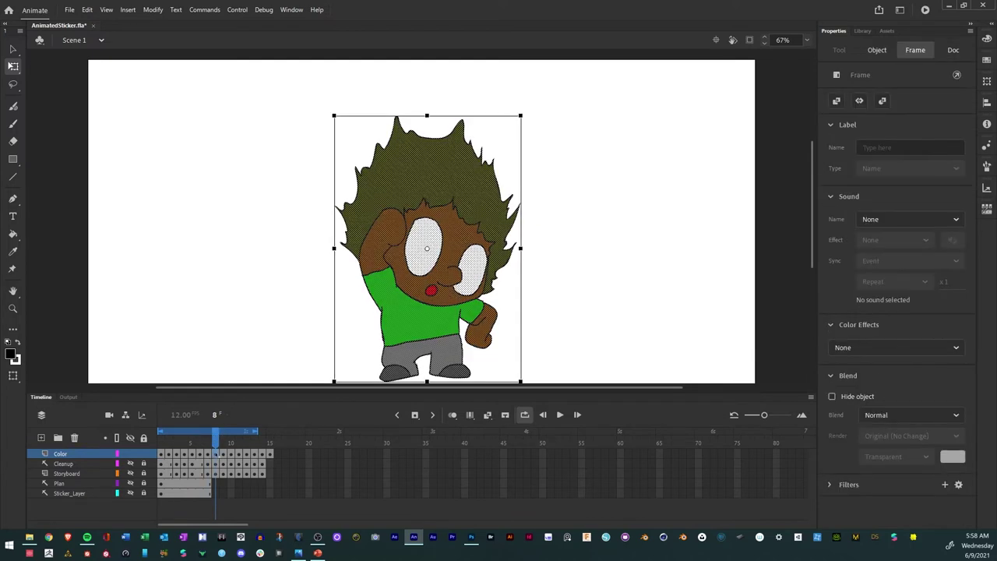
{"action": "left_click", "coordinate": [216, 510]}
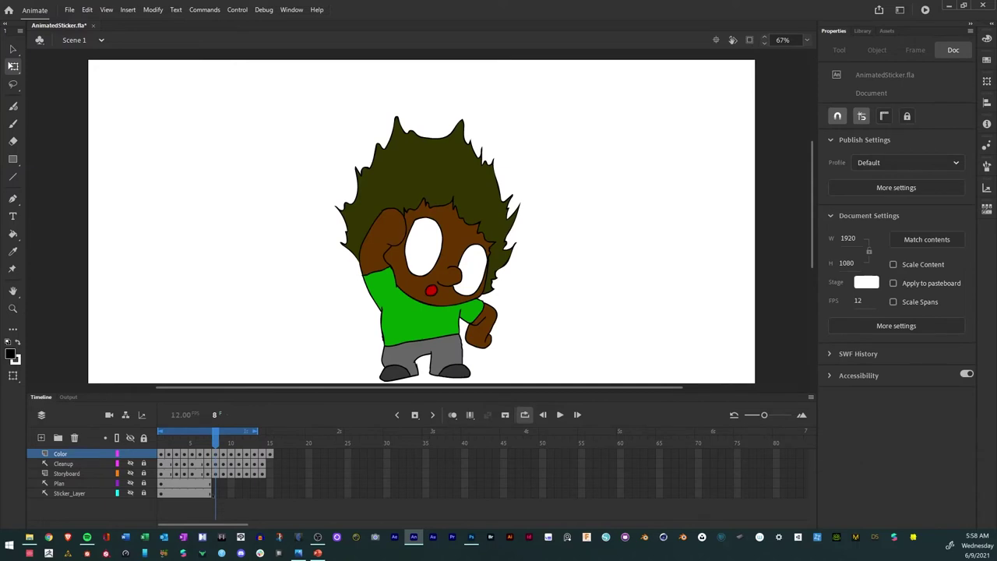
{"action": "key", "text": "."}
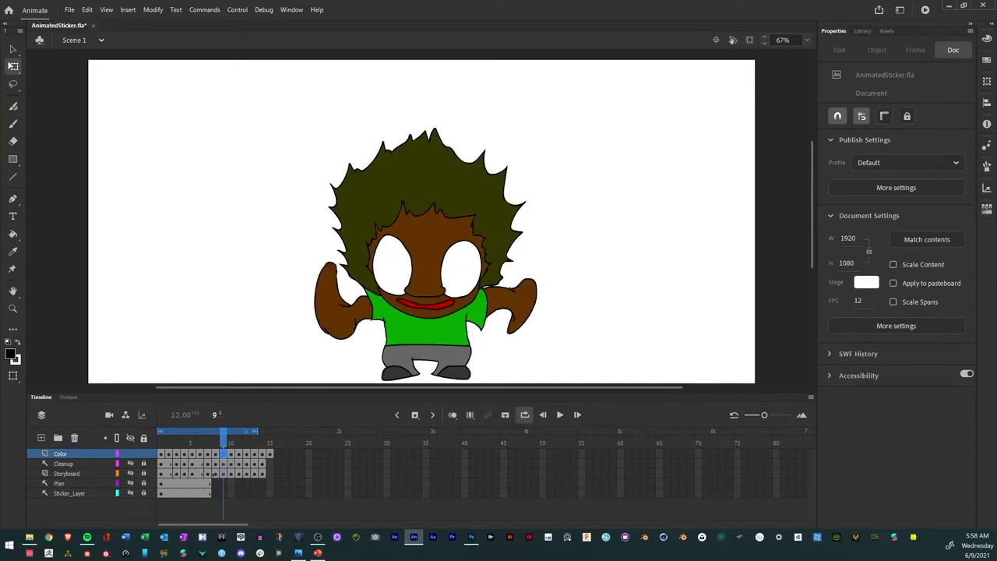
{"action": "left_click", "coordinate": [216, 453]}
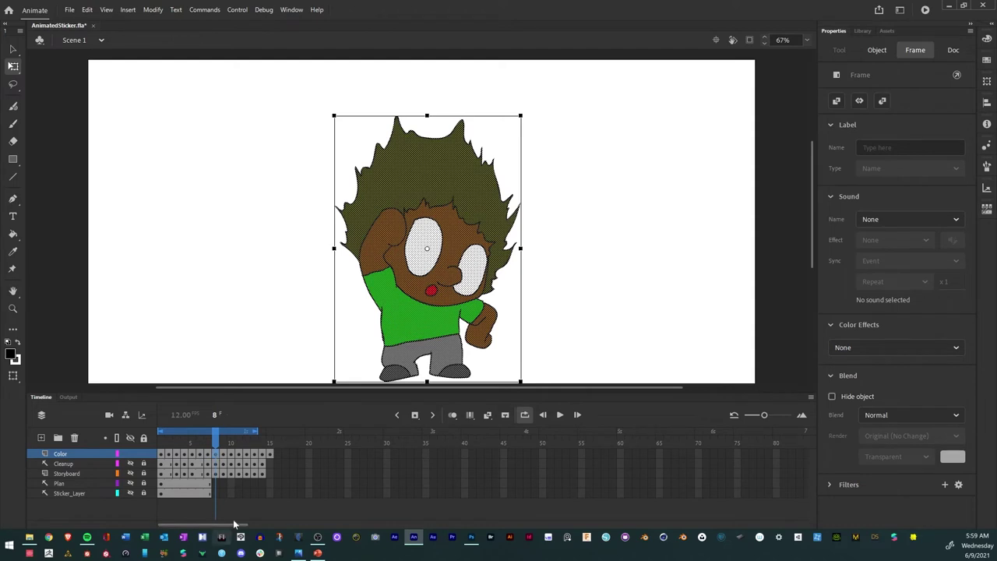
{"action": "left_click", "coordinate": [233, 509]}
{"action": "key", "text": "."}
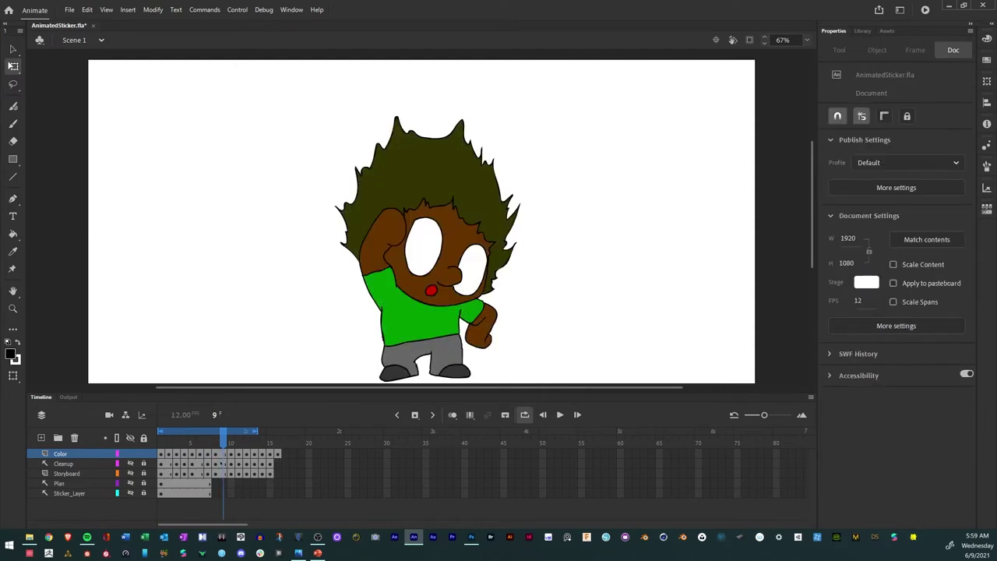
{"action": "left_click", "coordinate": [226, 454]}
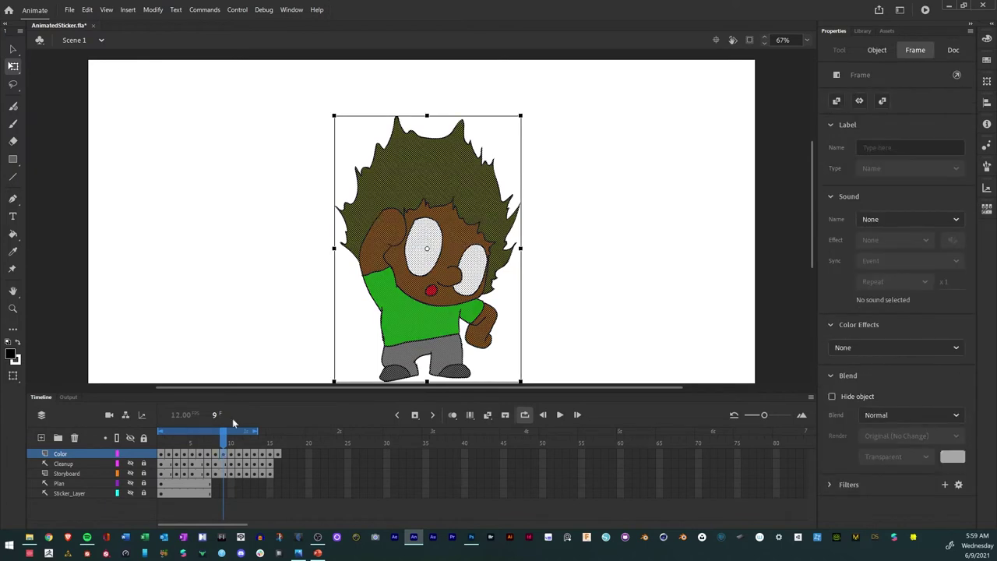
{"action": "left_click", "coordinate": [428, 249]}
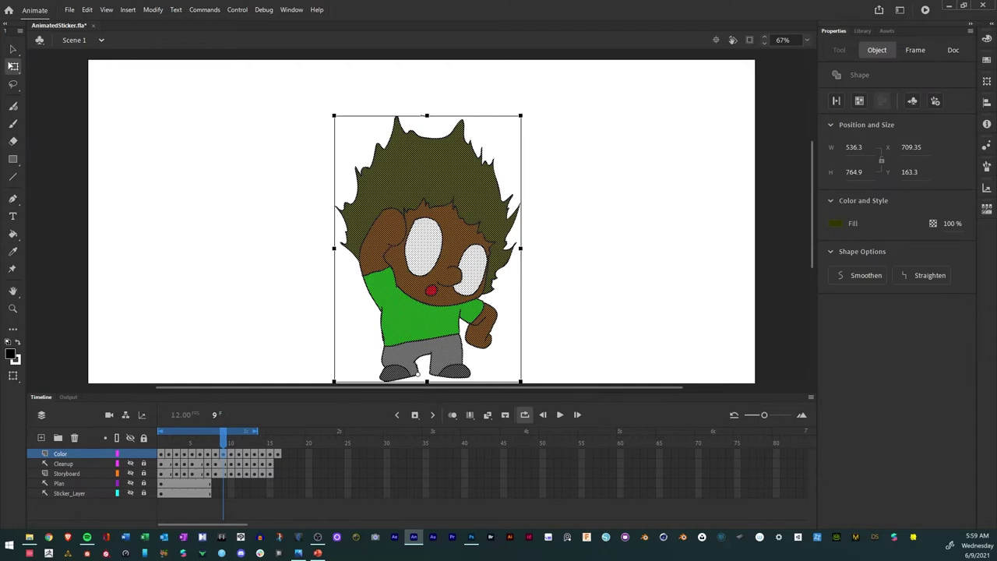
{"action": "mouse_move", "coordinate": [427, 116]}
{"action": "left_mouse_down"}
{"action": "mouse_move", "coordinate": [440, 105]}
{"action": "mouse_move", "coordinate": [428, 102]}
{"action": "left_mouse_up"}
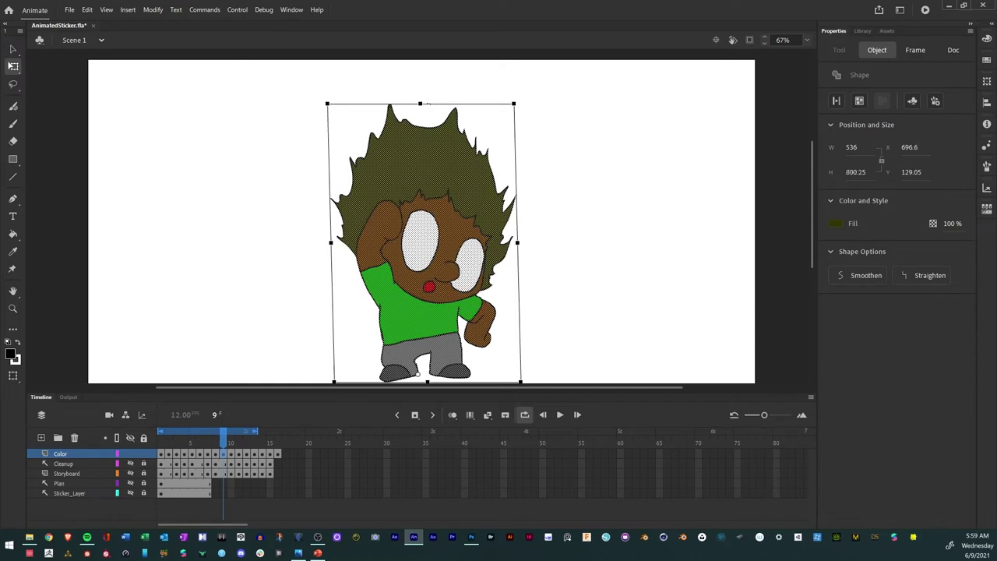
{"action": "left_click", "coordinate": [226, 441]}
{"action": "mouse_move", "coordinate": [226, 442]}
{"action": "left_mouse_down"}
{"action": "mouse_move", "coordinate": [216, 442]}
{"action": "mouse_move", "coordinate": [239, 442]}
{"action": "left_mouse_up"}
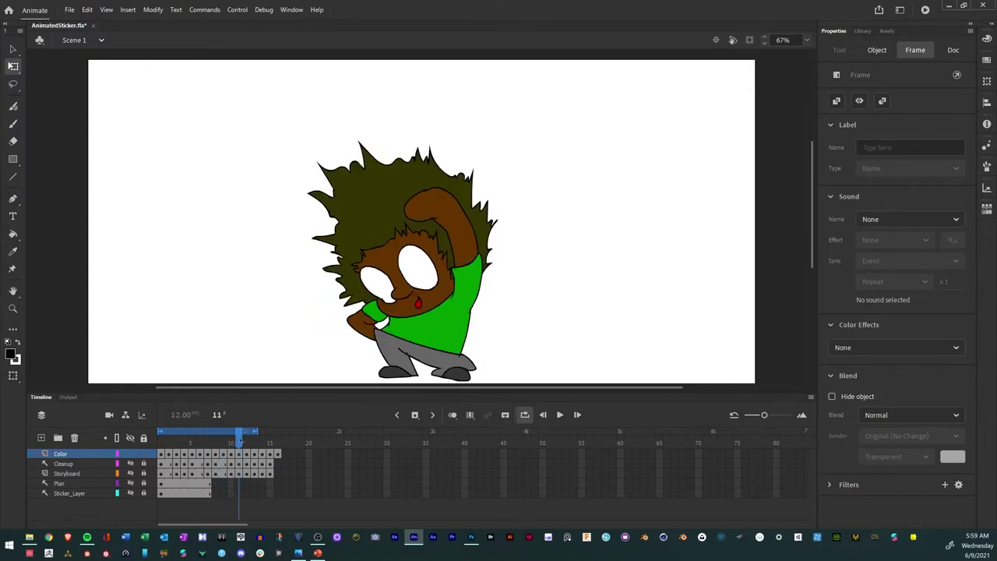
{"action": "left_click", "coordinate": [239, 497]}
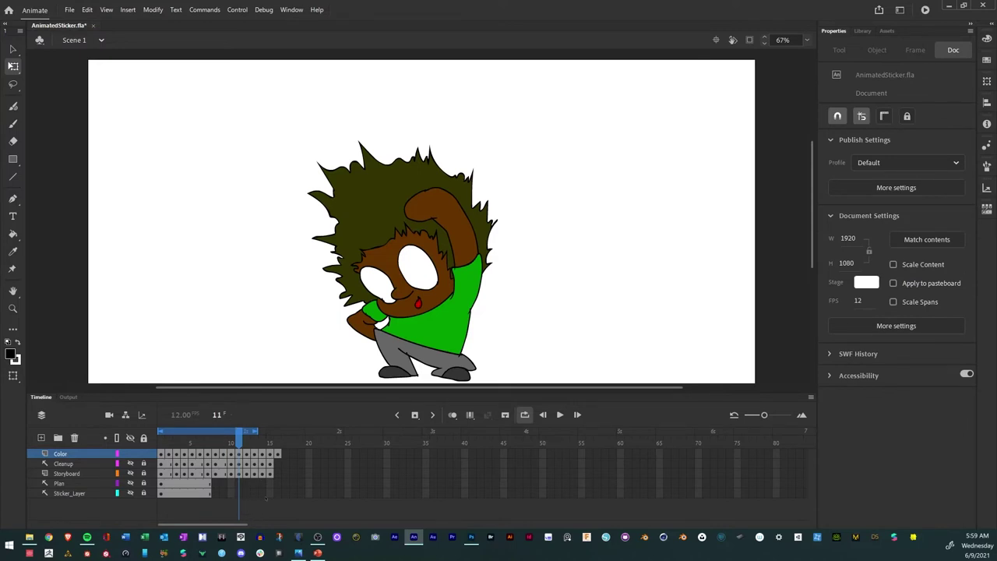
Insert a keyframe after frame 11 and skew frame 11's drawing to lean left.
{"action": "key", "text": "F6"}
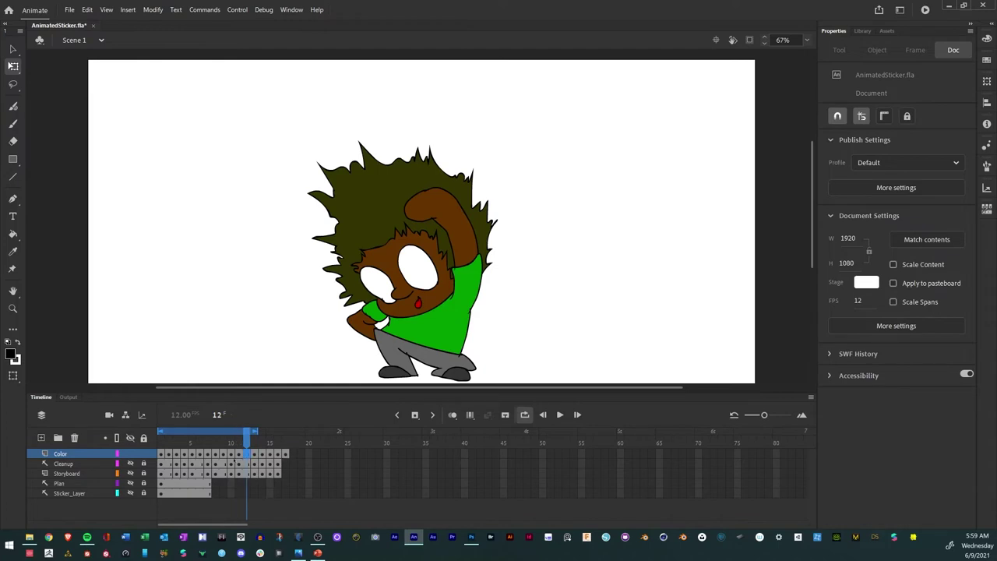
{"action": "left_click", "coordinate": [238, 453]}
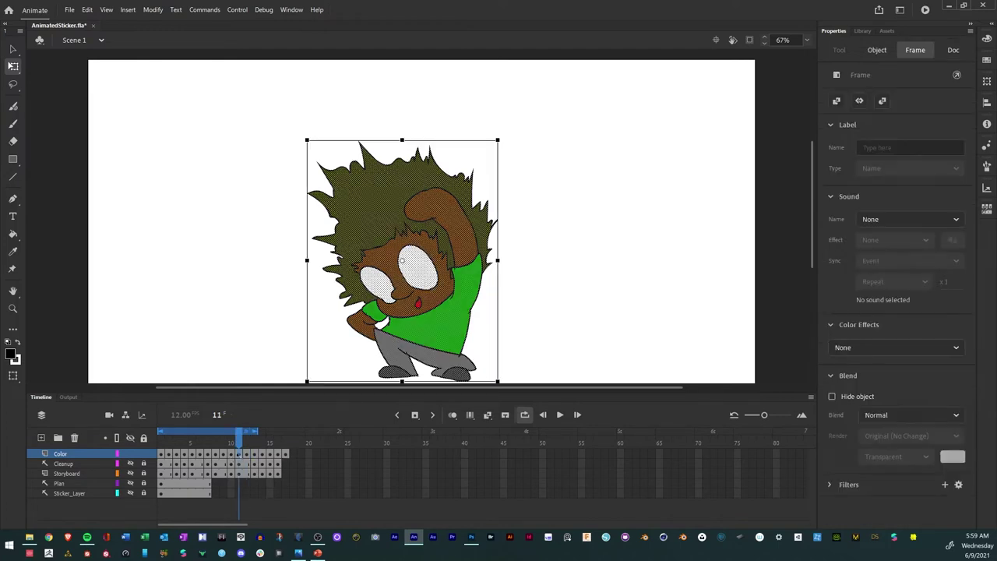
{"action": "left_click", "coordinate": [405, 262]}
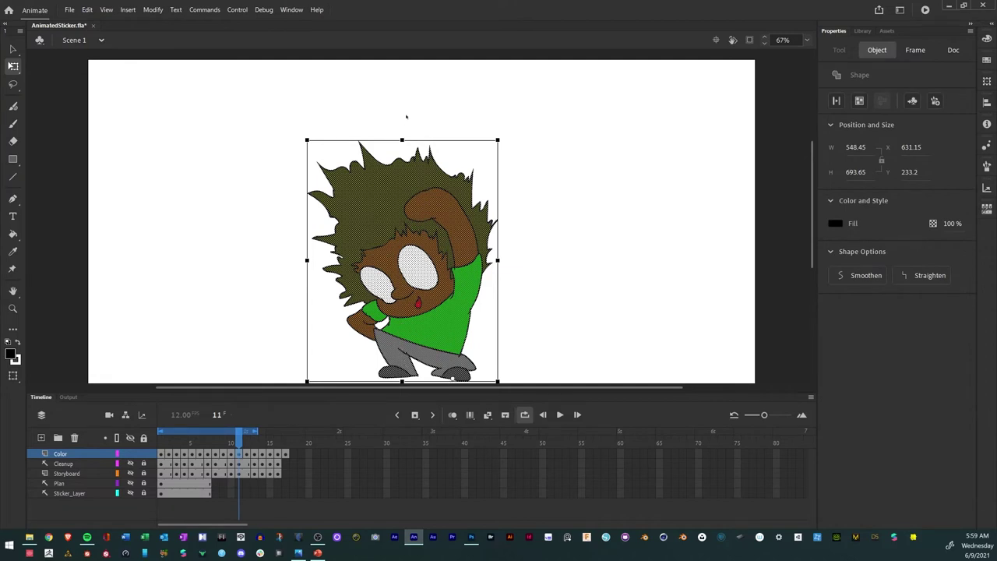
{"action": "left_click_drag", "start_coordinate": [411, 140], "coordinate": [390, 147]}
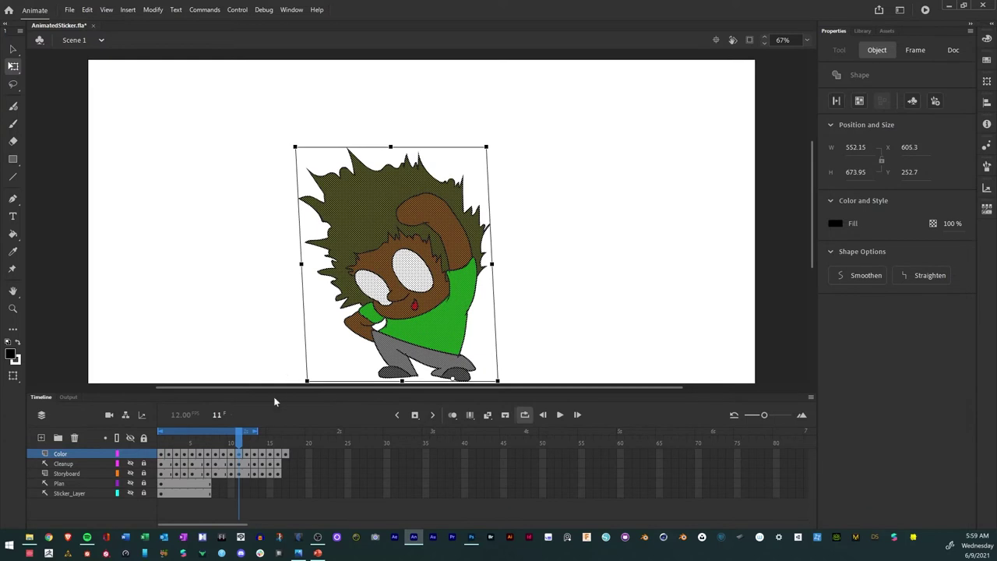
{"action": "left_click_drag", "start_coordinate": [238, 441], "coordinate": [262, 441]}
Stretch frame 15's drawing upward with a slight skew and review the motion.
{"action": "left_click", "coordinate": [270, 508]}
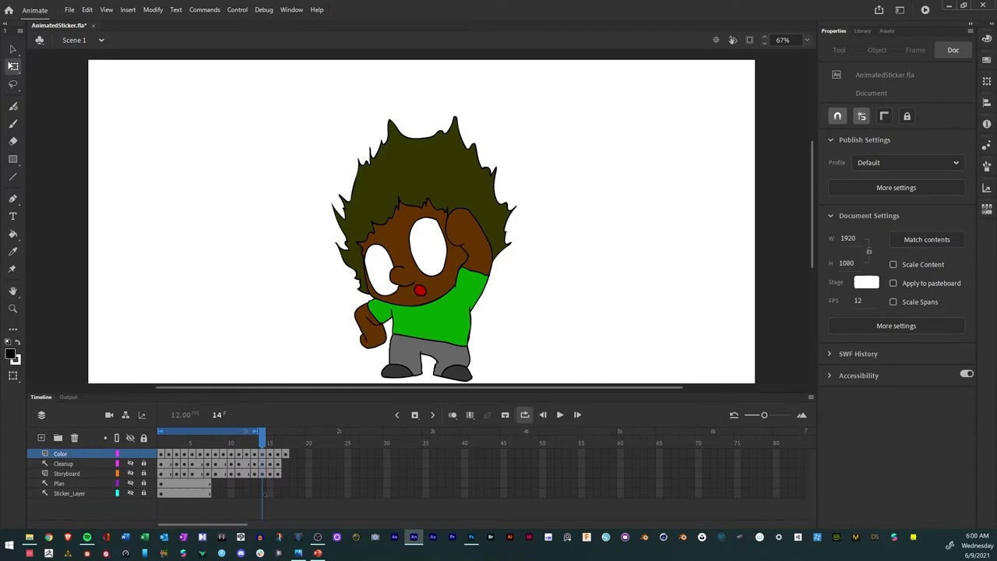
{"action": "left_click", "coordinate": [269, 446]}
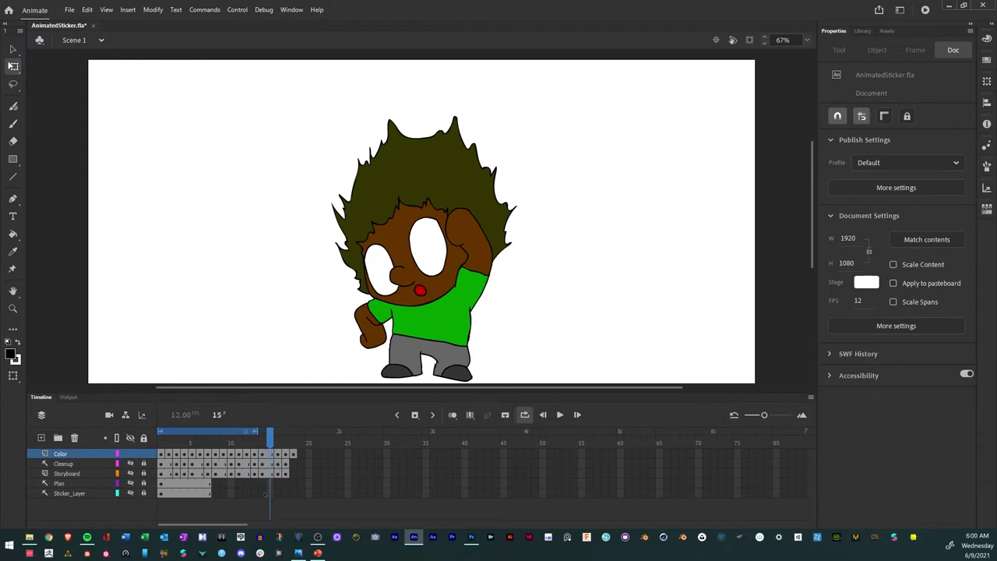
{"action": "left_click_drag", "start_coordinate": [267, 448], "coordinate": [269, 447]}
{"action": "left_click", "coordinate": [269, 453]}
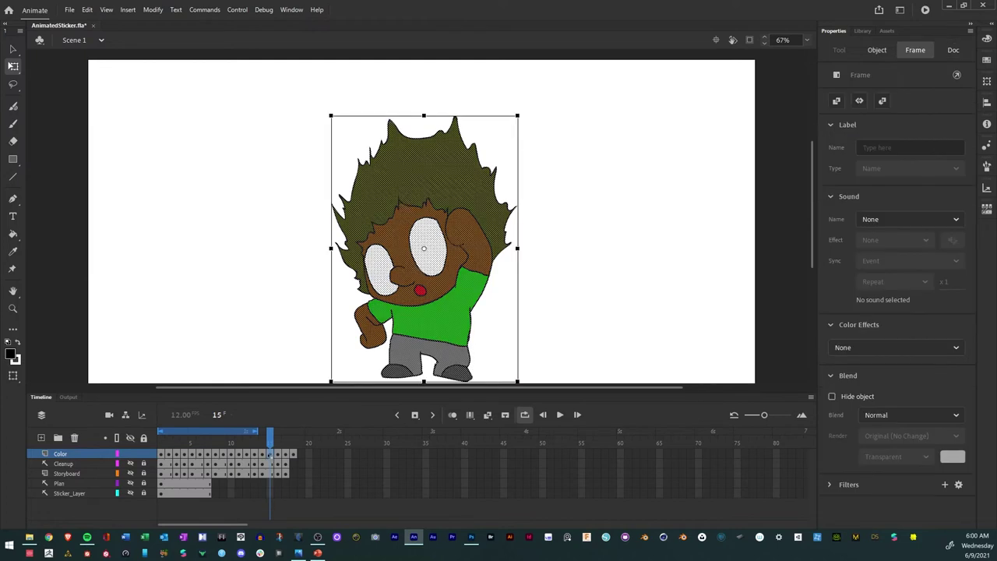
{"action": "left_click", "coordinate": [423, 248]}
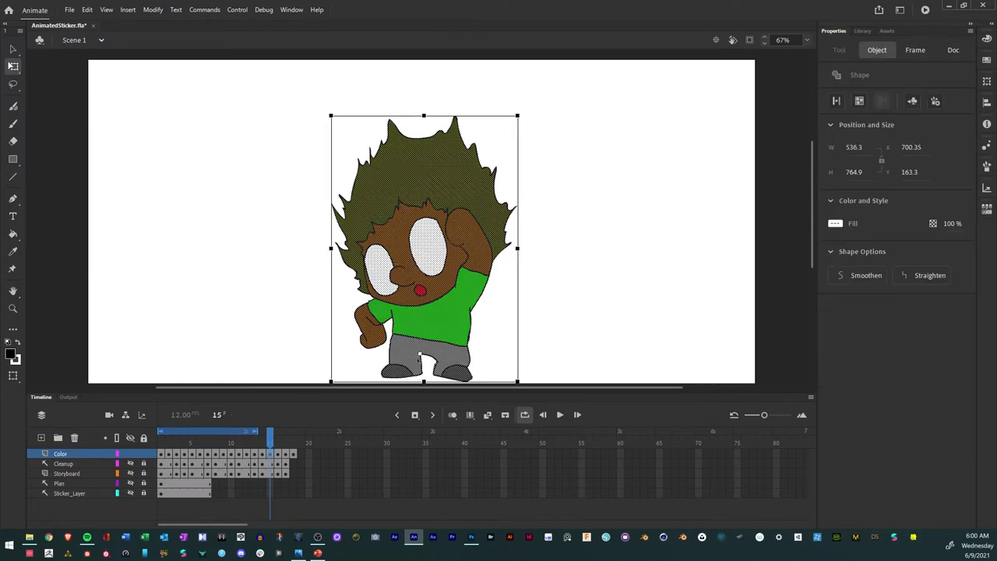
{"action": "left_click", "coordinate": [417, 375]}
{"action": "left_click_drag", "start_coordinate": [436, 116], "coordinate": [441, 99]}
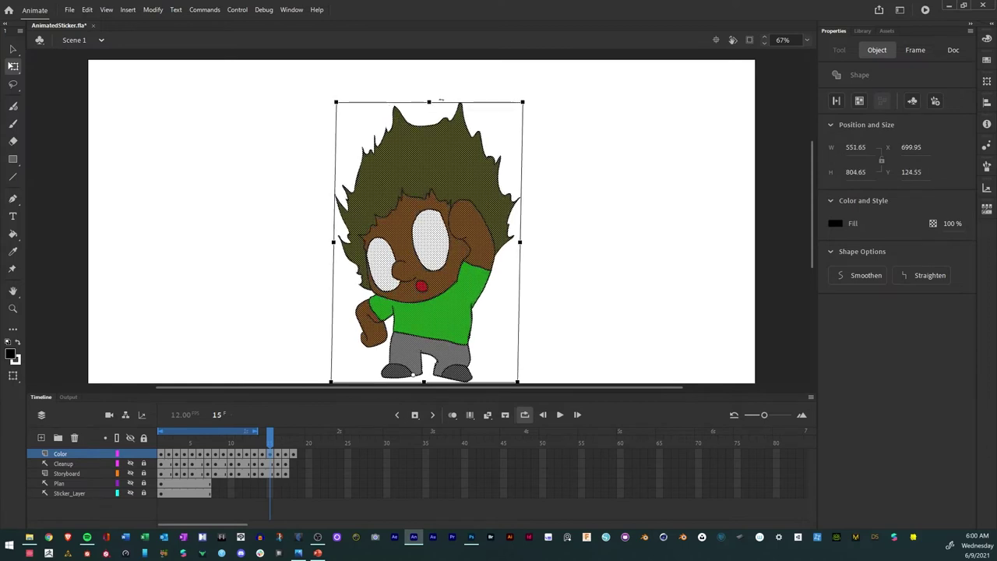
{"action": "mouse_move", "coordinate": [270, 441]}
{"action": "left_mouse_down"}
{"action": "mouse_move", "coordinate": [207, 441]}
{"action": "mouse_move", "coordinate": [293, 441]}
{"action": "mouse_move", "coordinate": [262, 441]}
{"action": "mouse_move", "coordinate": [277, 441]}
{"action": "left_mouse_up"}
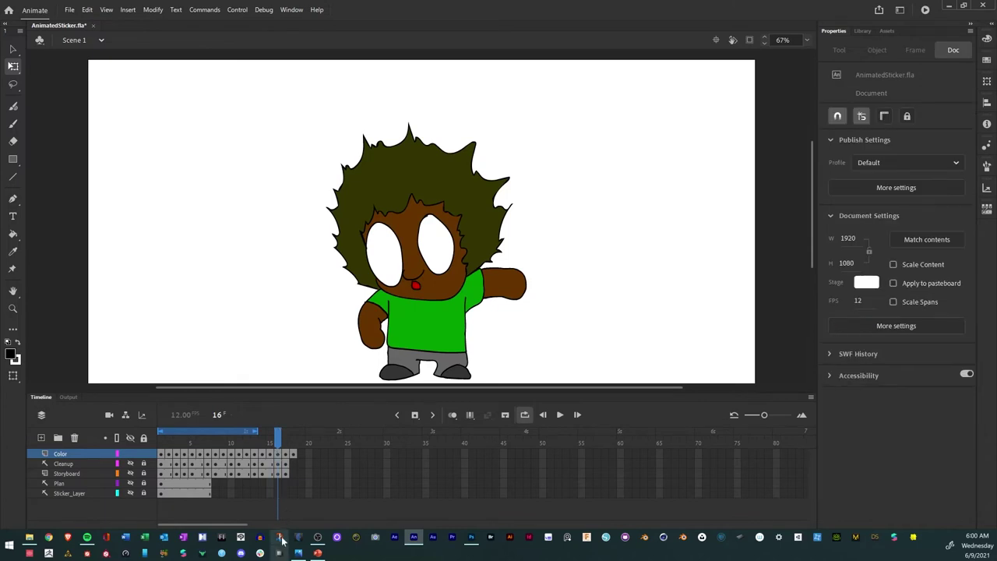
Add a keyframe after frame 16 and stretch frame 17's character taller.
{"action": "key", "text": "F6"}
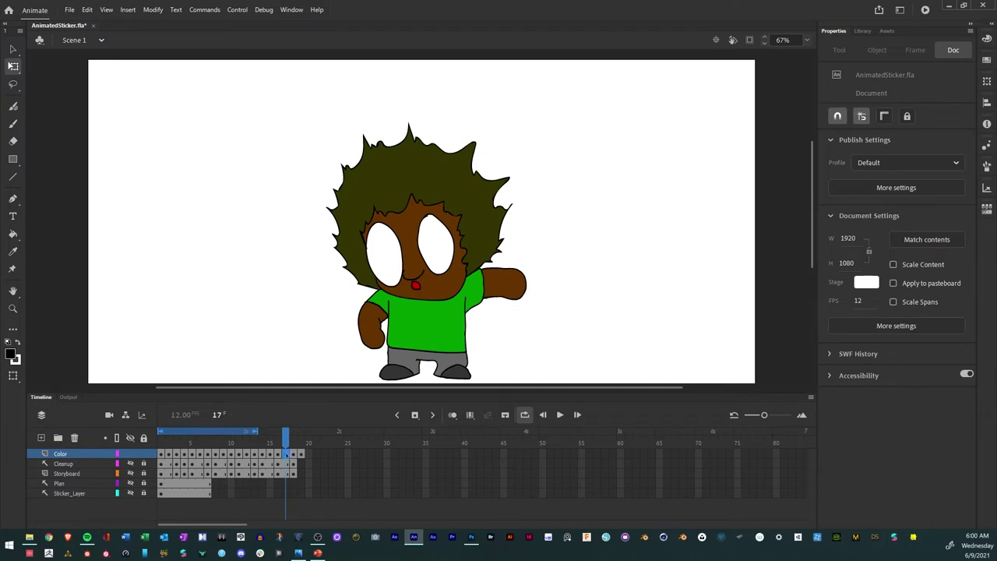
{"action": "left_click", "coordinate": [286, 454]}
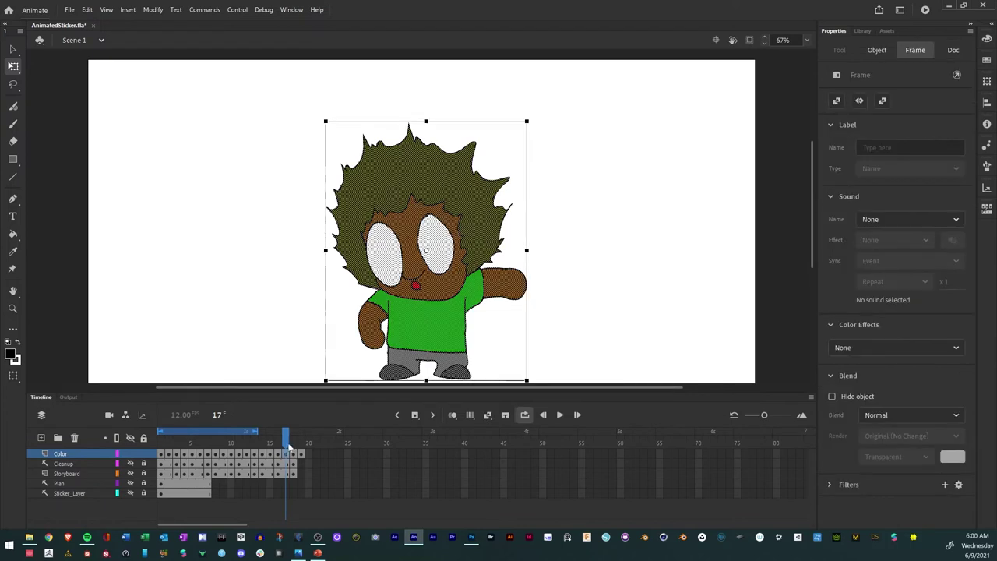
{"action": "left_click", "coordinate": [427, 251]}
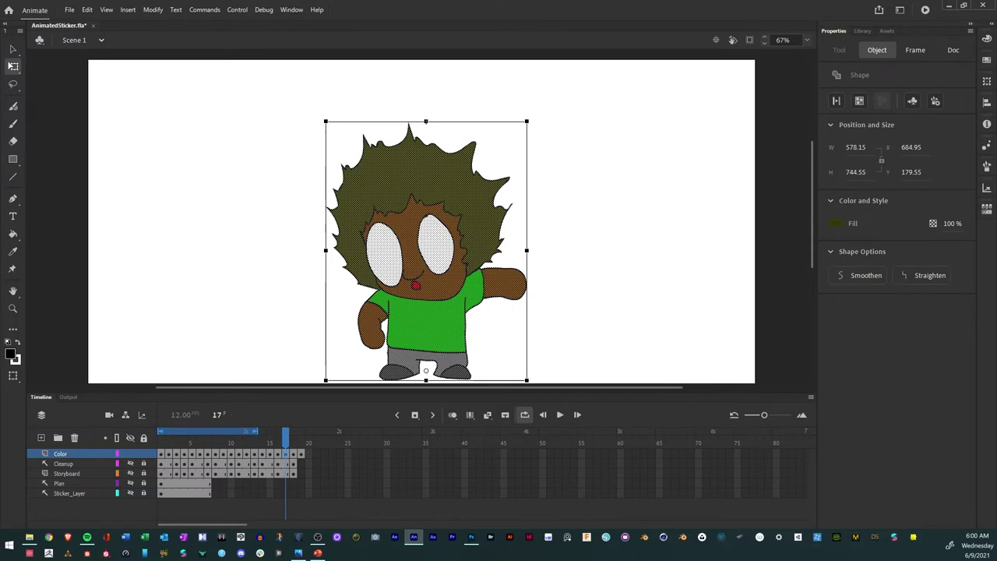
{"action": "left_click_drag", "start_coordinate": [426, 121], "coordinate": [426, 101]}
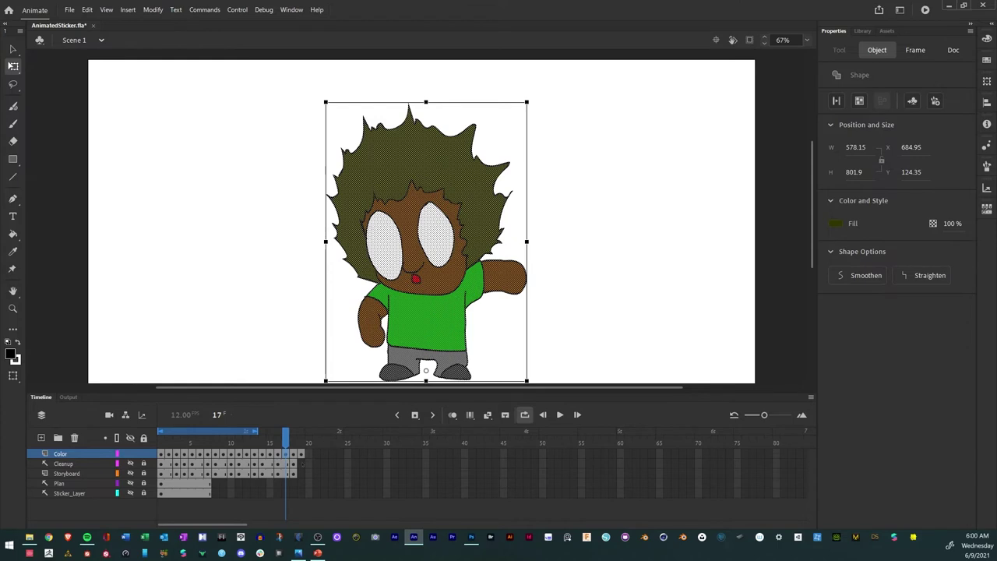
Add a keyframe at frame 19 and squash its pose shorter and wider to 569.5 × 613.25.
{"action": "left_click", "coordinate": [293, 454]}
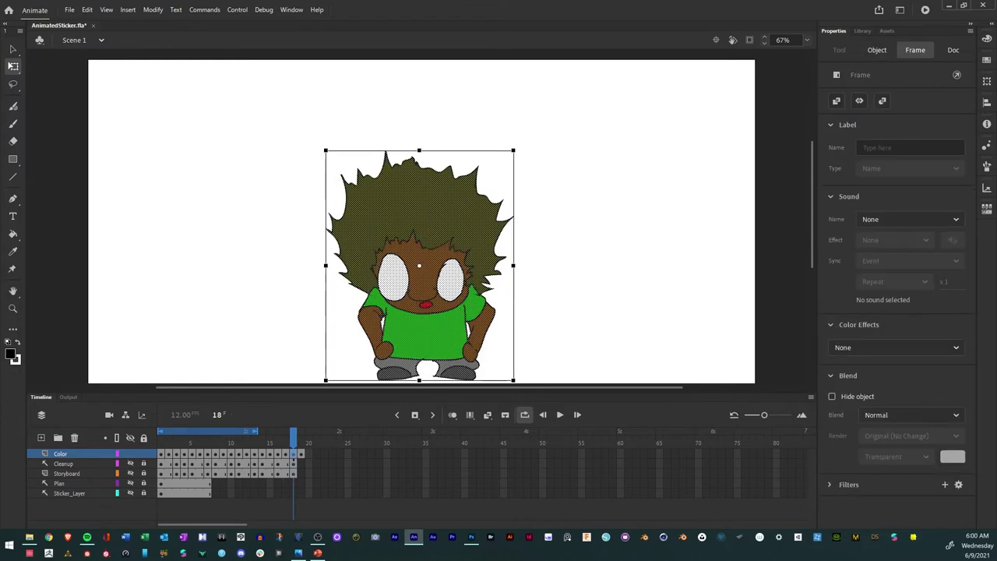
{"action": "left_click", "coordinate": [308, 514]}
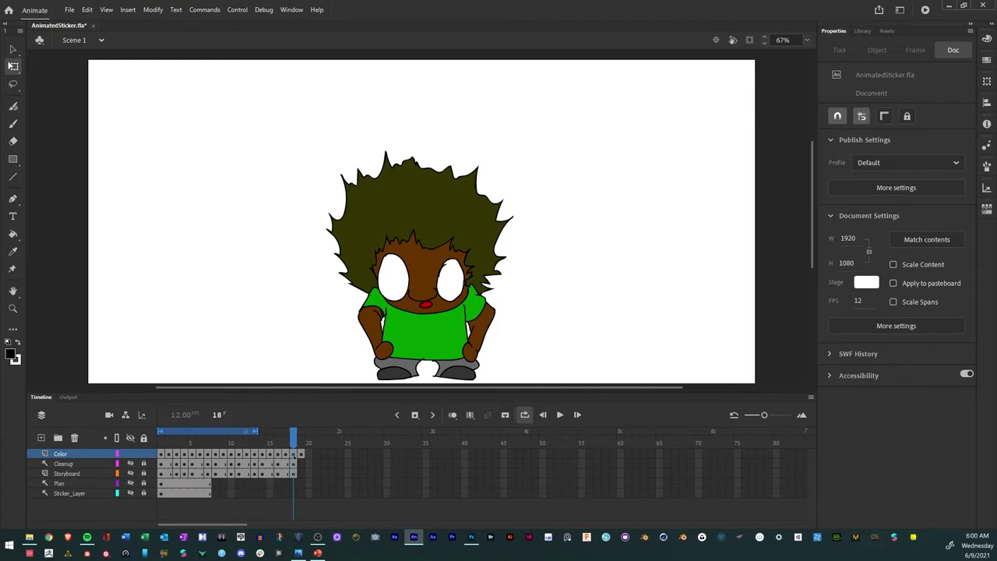
{"action": "left_click", "coordinate": [297, 458]}
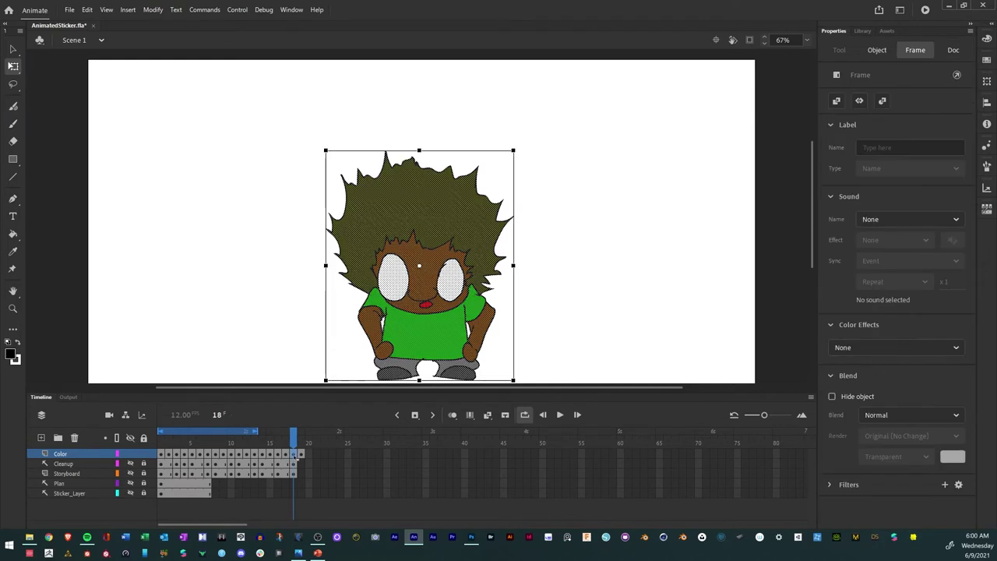
{"action": "left_click", "coordinate": [297, 514]}
{"action": "key", "text": "F6"}
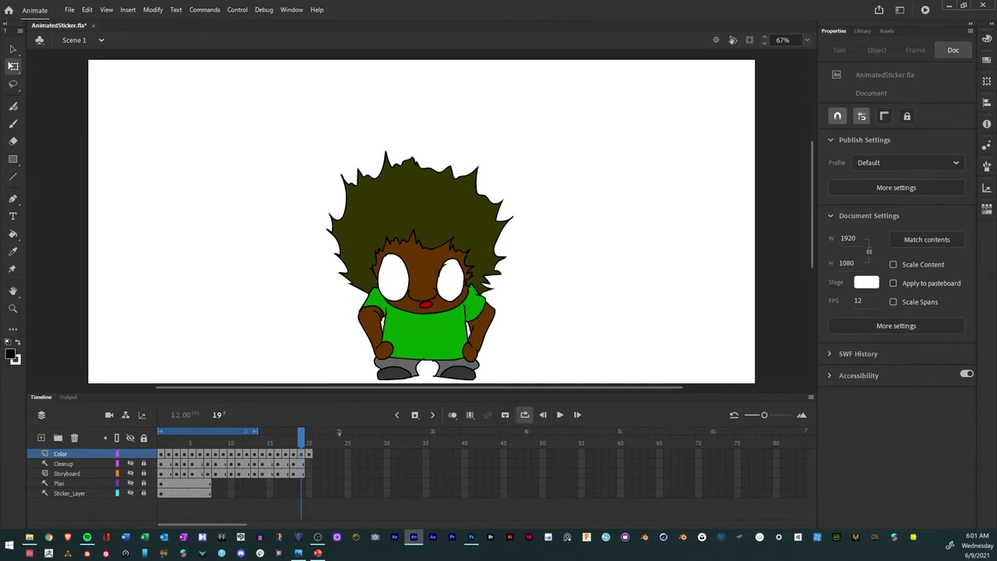
{"action": "key", "text": "ctrl+a"}
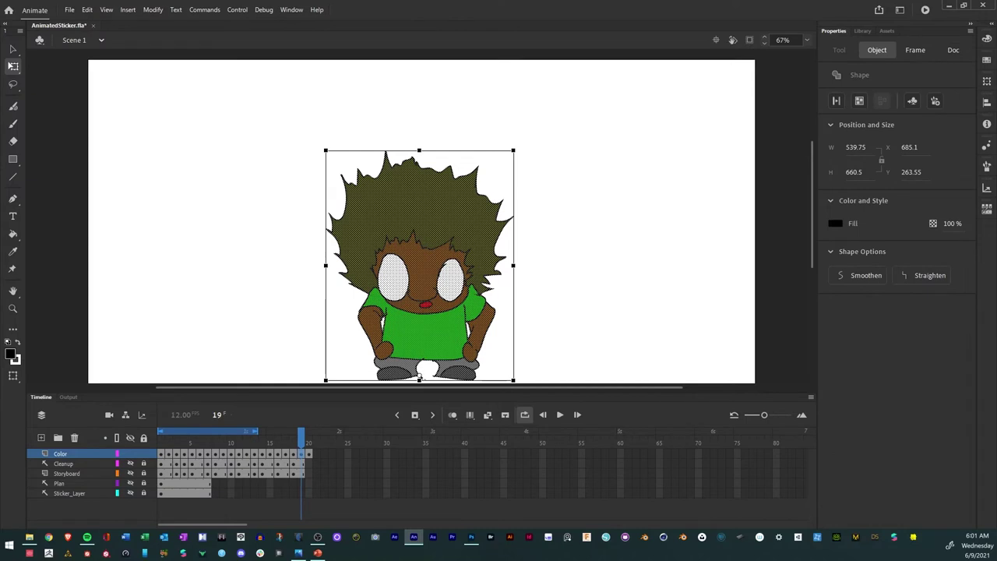
{"action": "left_click_drag", "start_coordinate": [420, 150], "coordinate": [419, 166]}
{"action": "left_click_drag", "start_coordinate": [513, 273], "coordinate": [519, 273]}
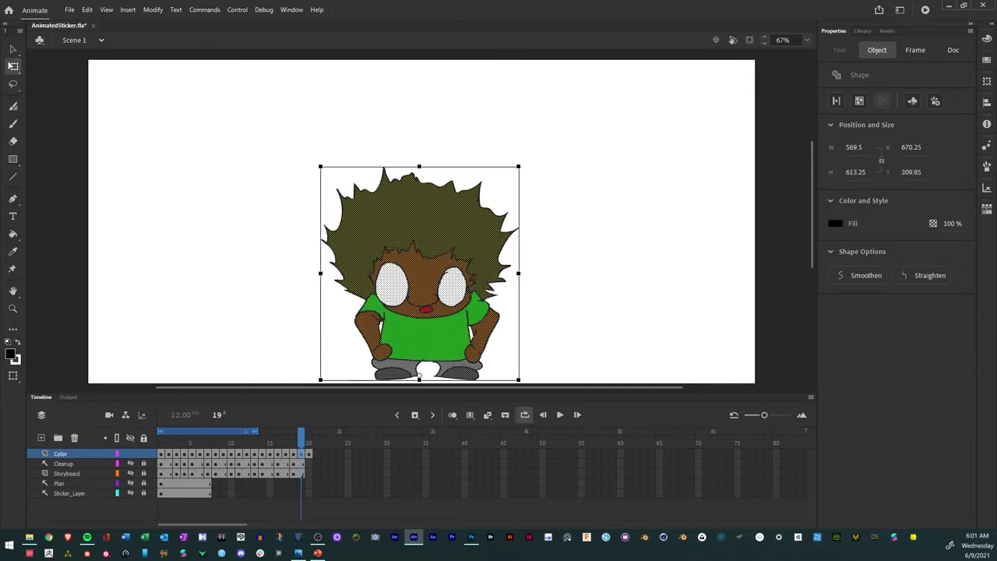
{"action": "left_click", "coordinate": [308, 443]}
{"action": "left_click_drag", "start_coordinate": [309, 435], "coordinate": [161, 435]}
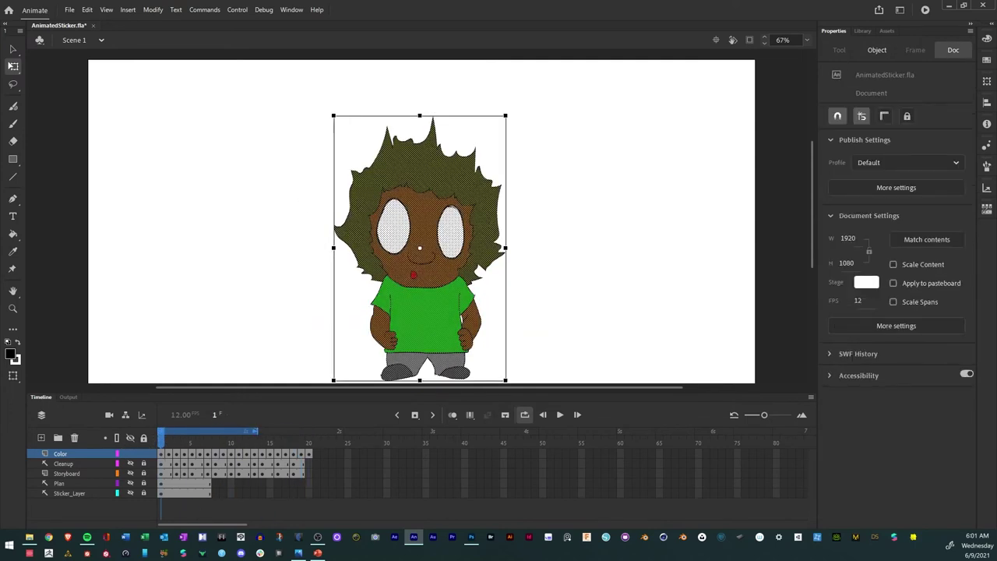
Extend the loop range to frame 20 and play the sticker animation from frame 1.
{"action": "left_click_drag", "start_coordinate": [255, 431], "coordinate": [301, 431]}
{"action": "left_click", "coordinate": [308, 448]}
{"action": "left_click_drag", "start_coordinate": [308, 448], "coordinate": [161, 453]}
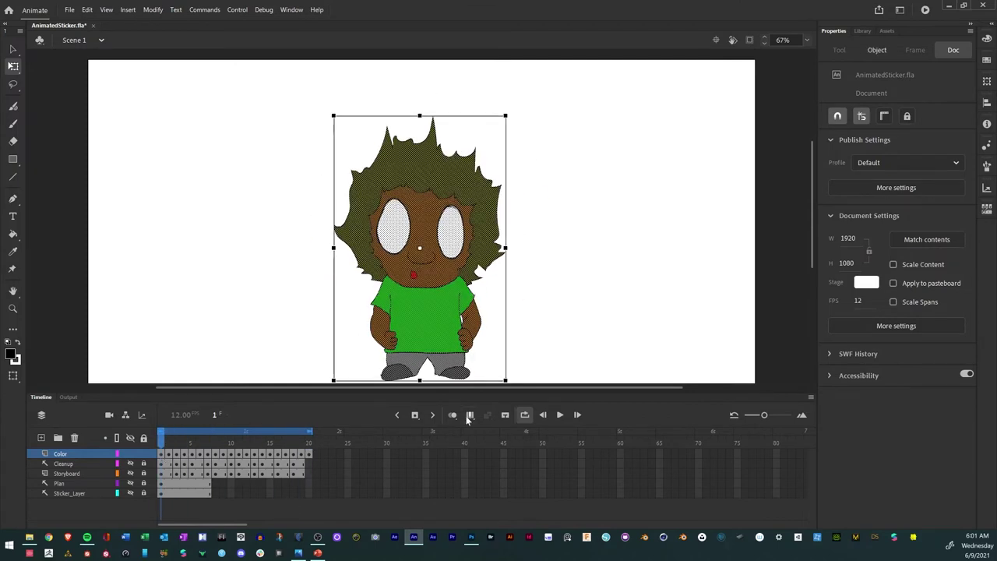
{"action": "left_click", "coordinate": [535, 362]}
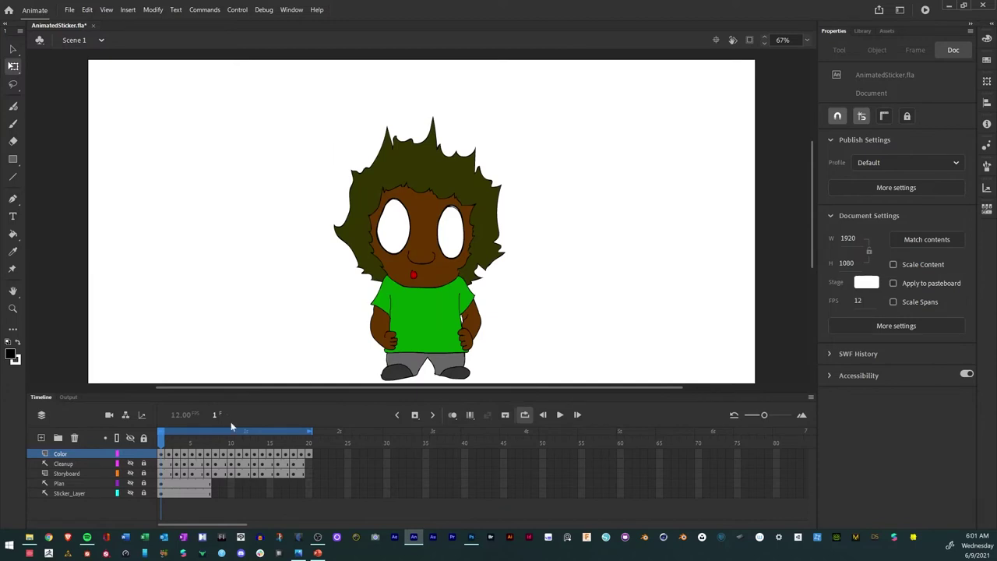
{"action": "left_click", "coordinate": [559, 415]}
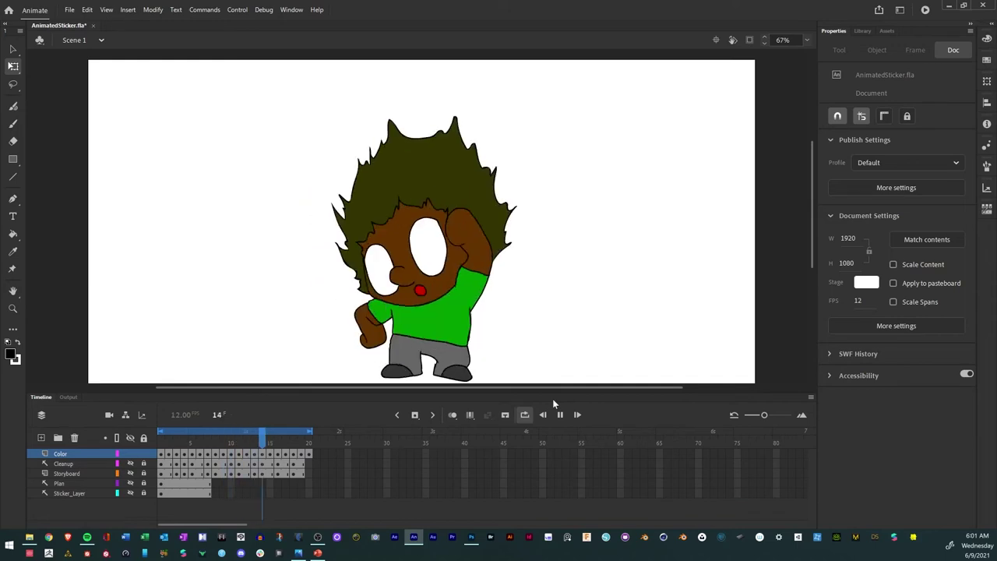
{"action": "key", "text": "ctrl+minus"}
{"action": "key", "text": "ctrl+equal"}
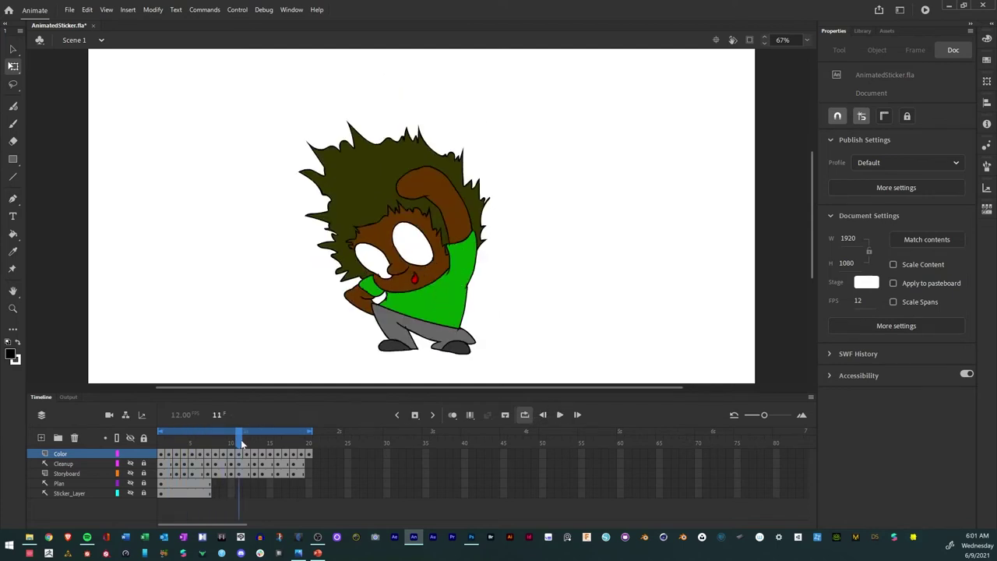
{"action": "left_click_drag", "start_coordinate": [242, 444], "coordinate": [208, 443]}
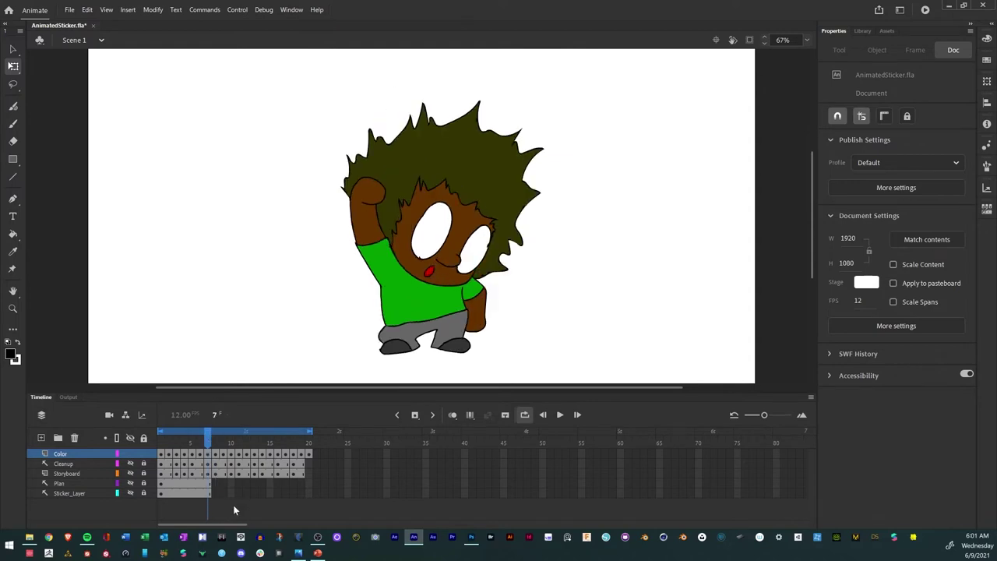
Hold three poses an extra frame with F6, loop frames 1–24, then stop playback.
{"action": "key", "text": "F6"}
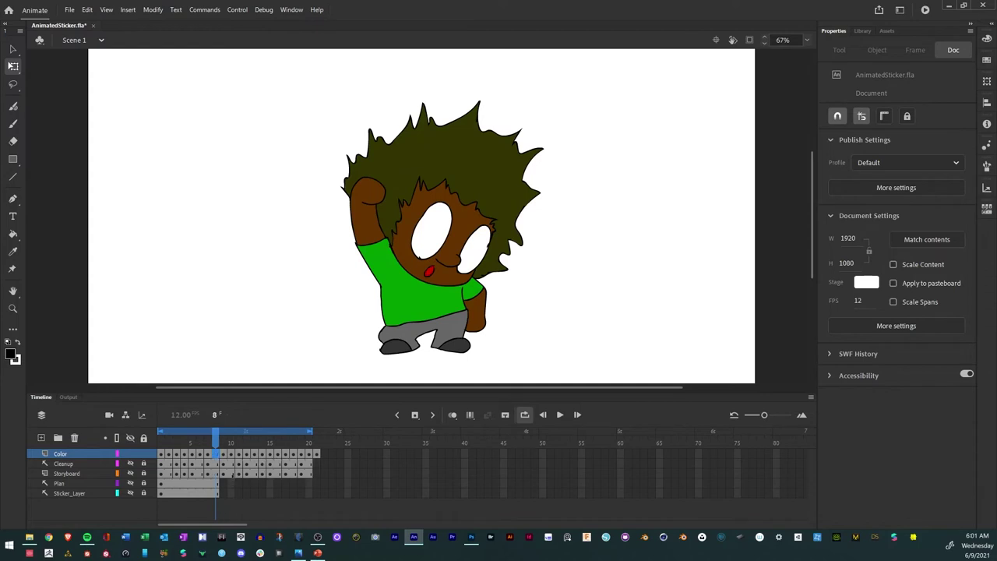
{"action": "left_click_drag", "start_coordinate": [215, 444], "coordinate": [161, 441]}
{"action": "key", "text": "F6"}
{"action": "key", "text": "F6"}
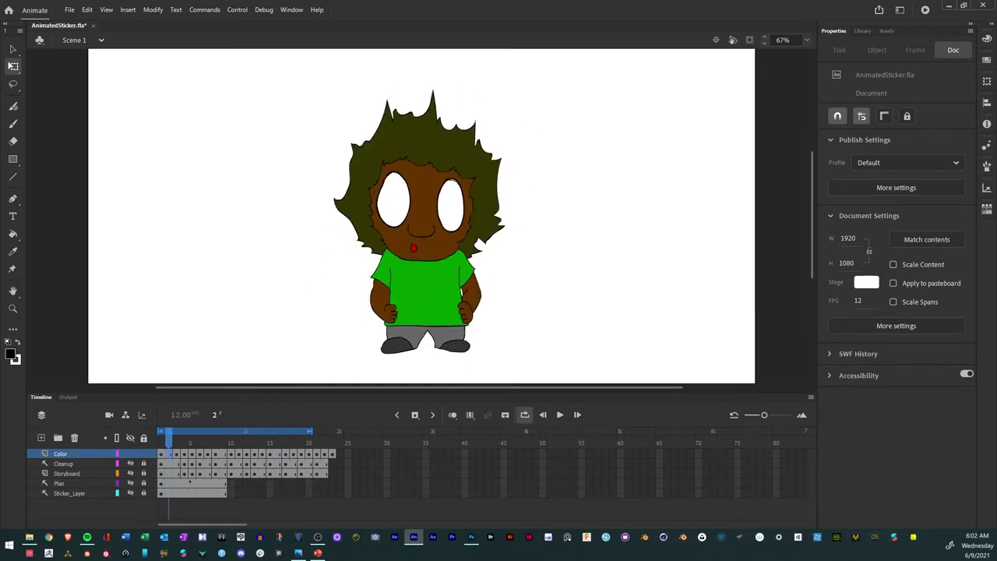
{"action": "key", "text": "F6"}
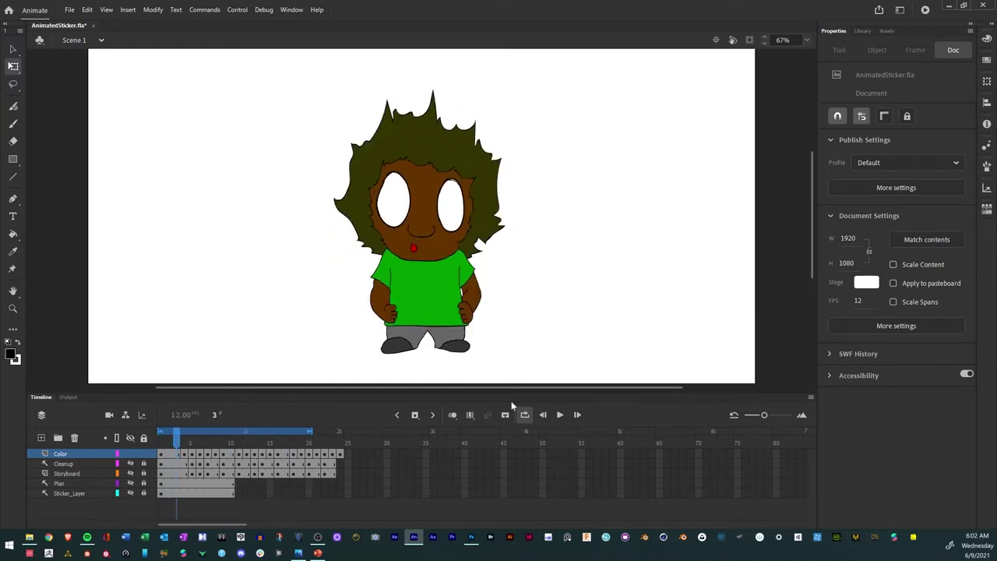
{"action": "left_click_drag", "start_coordinate": [311, 431], "coordinate": [342, 431]}
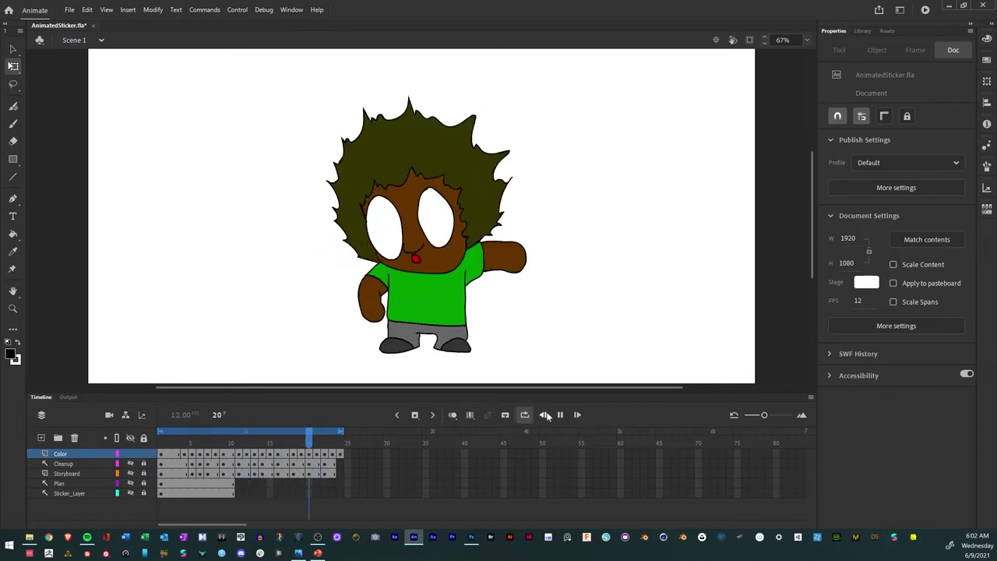
{"action": "key", "text": "Return"}
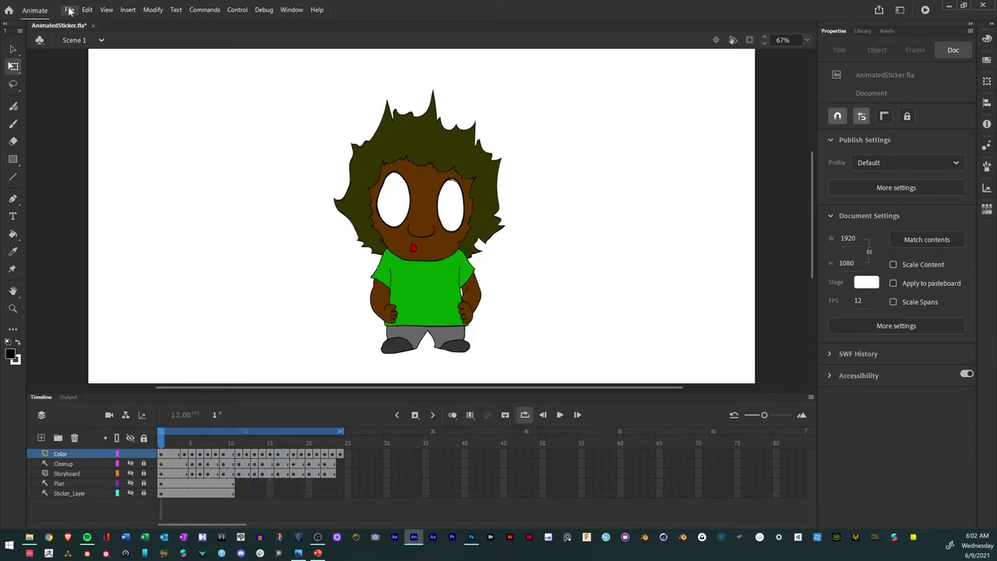
Save AnimatedSticker.fla, turn off looping, and scrub frames 1 to 16.
{"action": "left_click", "coordinate": [69, 9]}
{"action": "left_click", "coordinate": [72, 102]}
{"action": "left_click", "coordinate": [525, 414]}
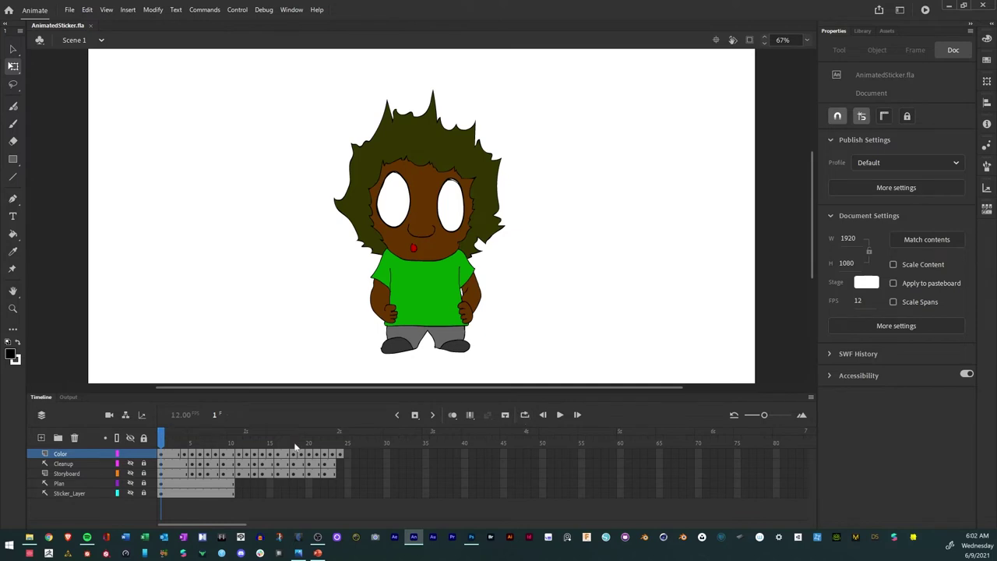
{"action": "left_click_drag", "start_coordinate": [161, 440], "coordinate": [340, 438]}
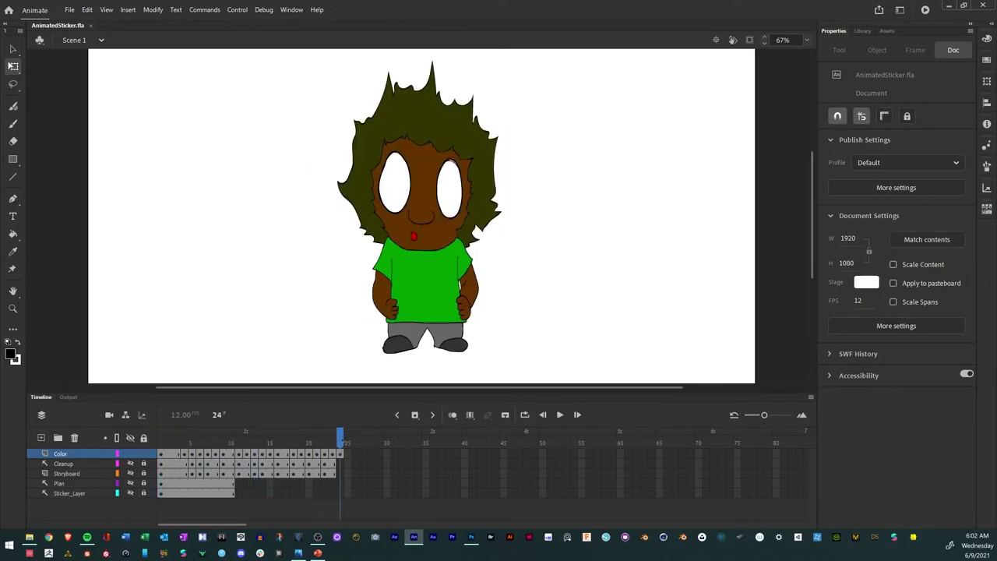
Hide the Color and Cleanup layers and play the storyboard sketch animation.
{"action": "left_click", "coordinate": [130, 454]}
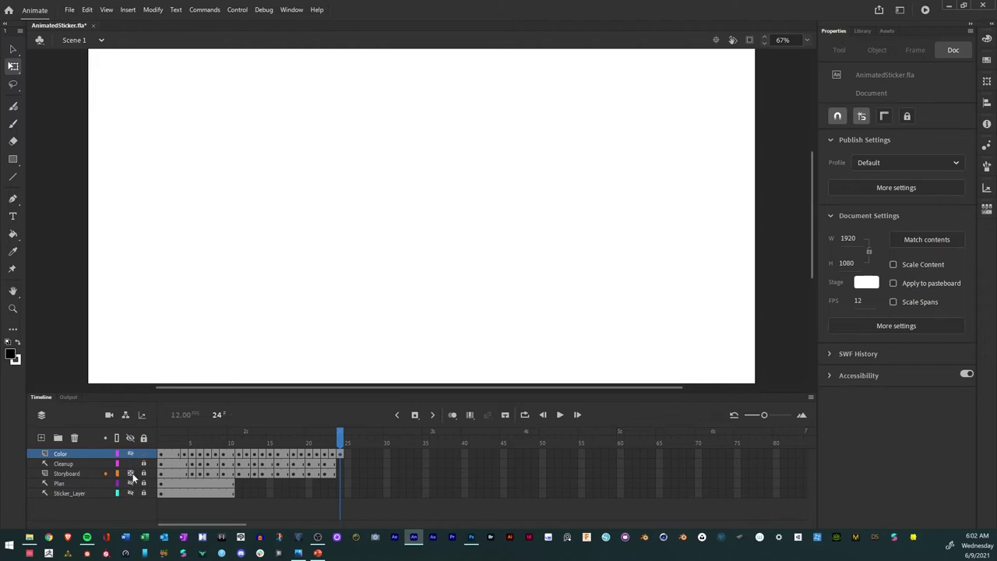
{"action": "left_click", "coordinate": [162, 441]}
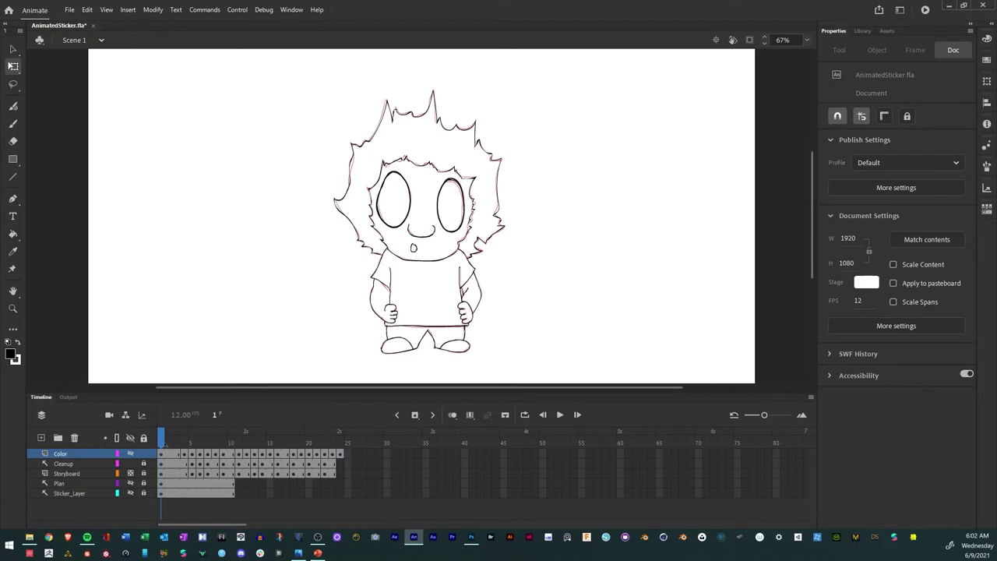
{"action": "left_click", "coordinate": [130, 464]}
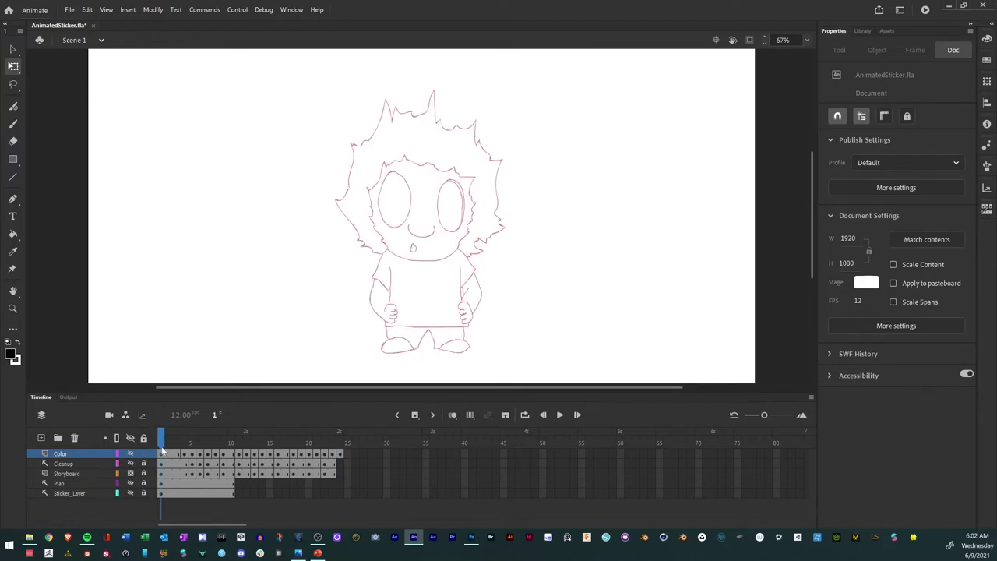
{"action": "mouse_move", "coordinate": [162, 448]}
{"action": "left_mouse_down"}
{"action": "mouse_move", "coordinate": [333, 441]}
{"action": "mouse_move", "coordinate": [162, 441]}
{"action": "left_mouse_up"}
{"action": "left_click", "coordinate": [559, 415]}
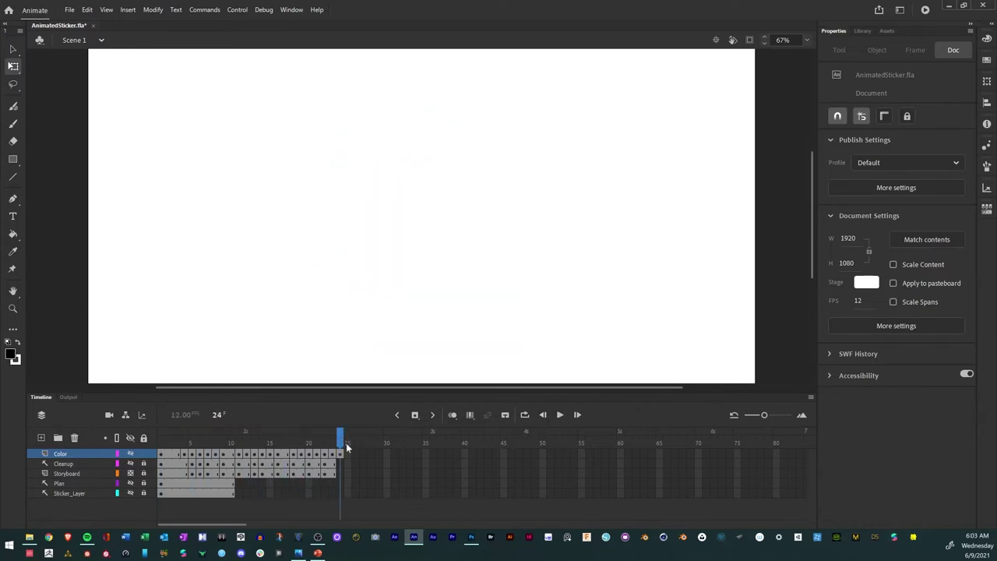
{"action": "left_click_drag", "start_coordinate": [339, 439], "coordinate": [141, 460]}
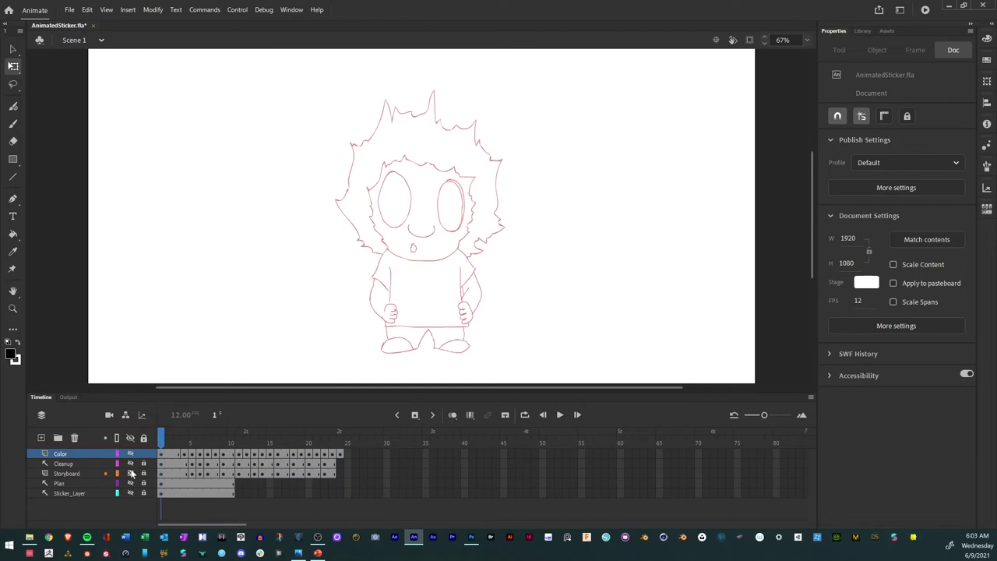
Hide the Storyboard layer, show the Cleanup line art, and play it.
{"action": "left_click", "coordinate": [131, 473]}
{"action": "left_click", "coordinate": [130, 464]}
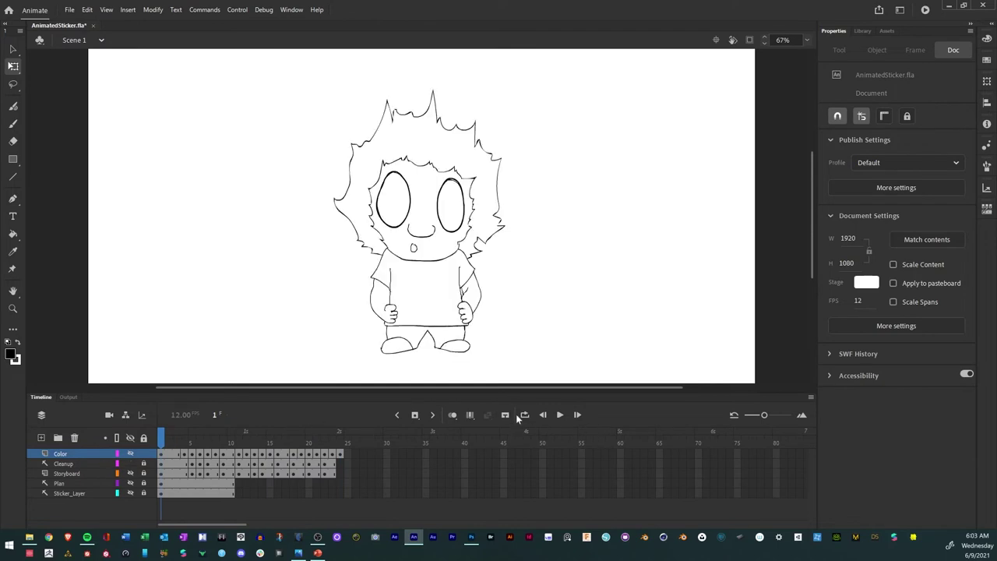
{"action": "left_click", "coordinate": [560, 415]}
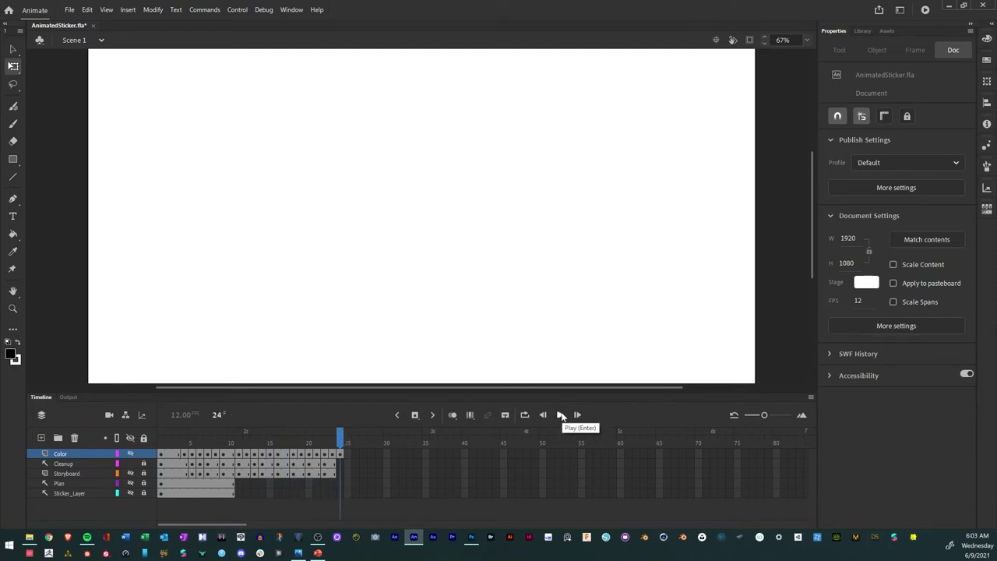
{"action": "left_click_drag", "start_coordinate": [340, 434], "coordinate": [162, 434]}
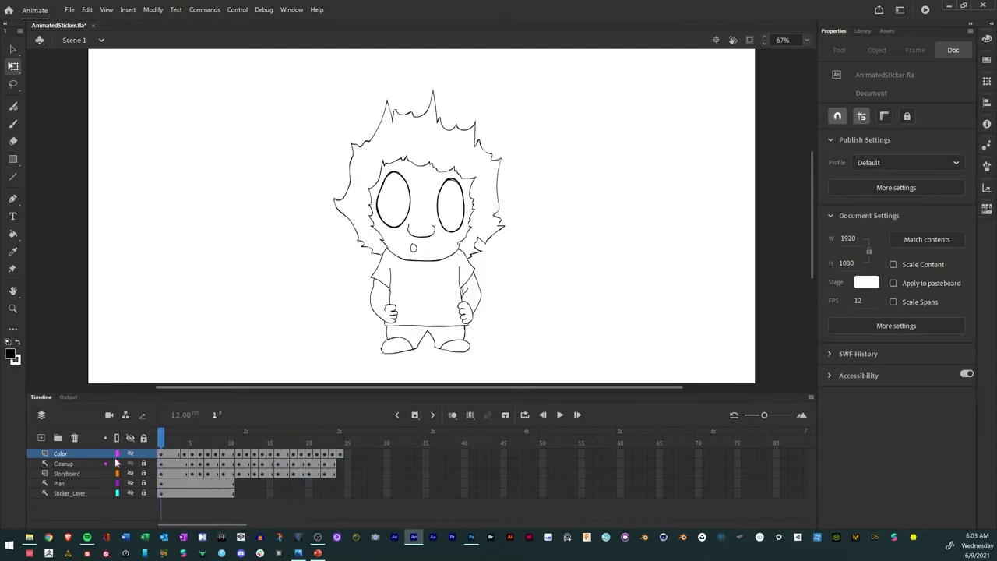
Show only the coloured Color layer and play the animation from the start.
{"action": "left_click", "coordinate": [131, 464]}
{"action": "left_click", "coordinate": [130, 453]}
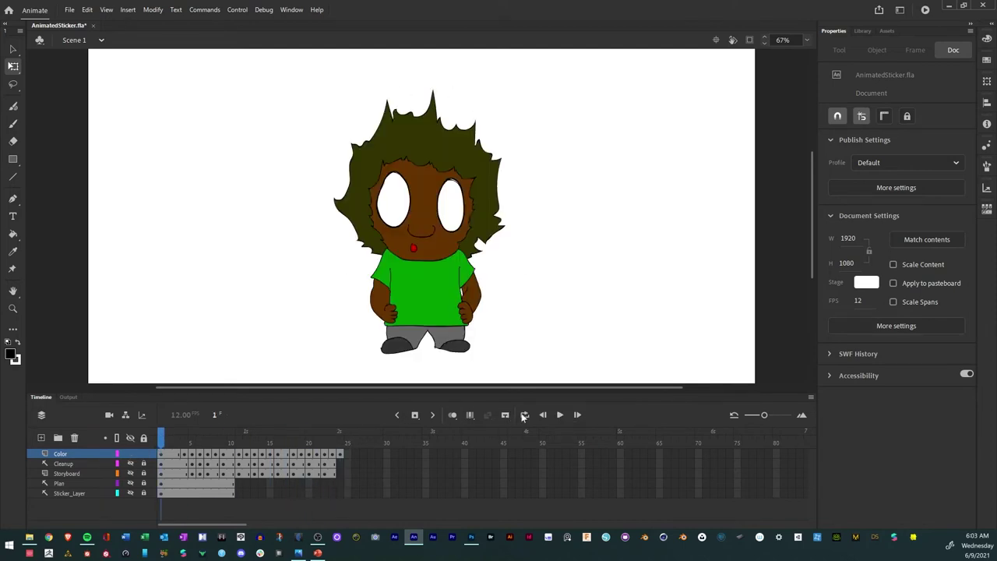
{"action": "left_click", "coordinate": [559, 415]}
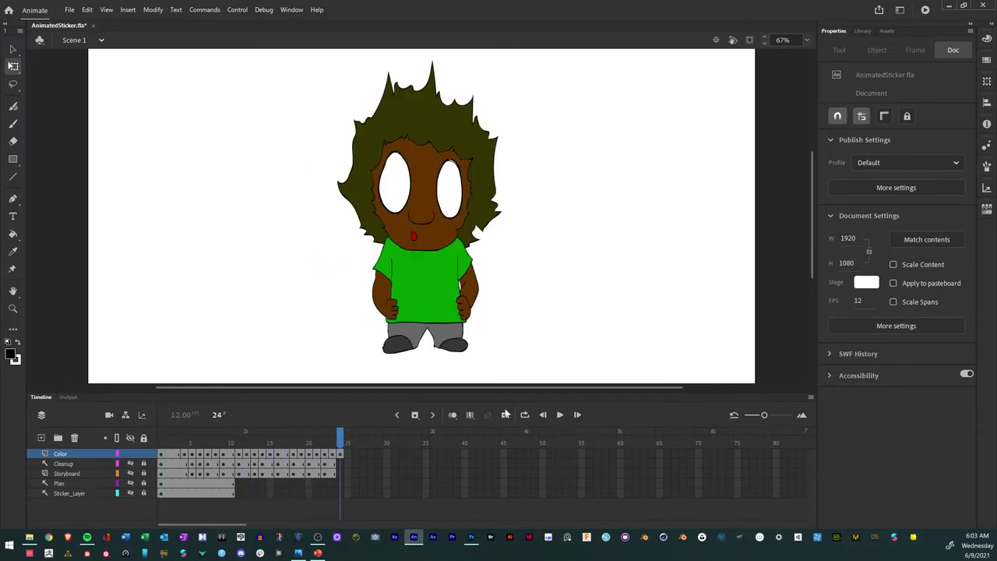
{"action": "left_click", "coordinate": [69, 9]}
{"action": "left_click", "coordinate": [128, 9]}
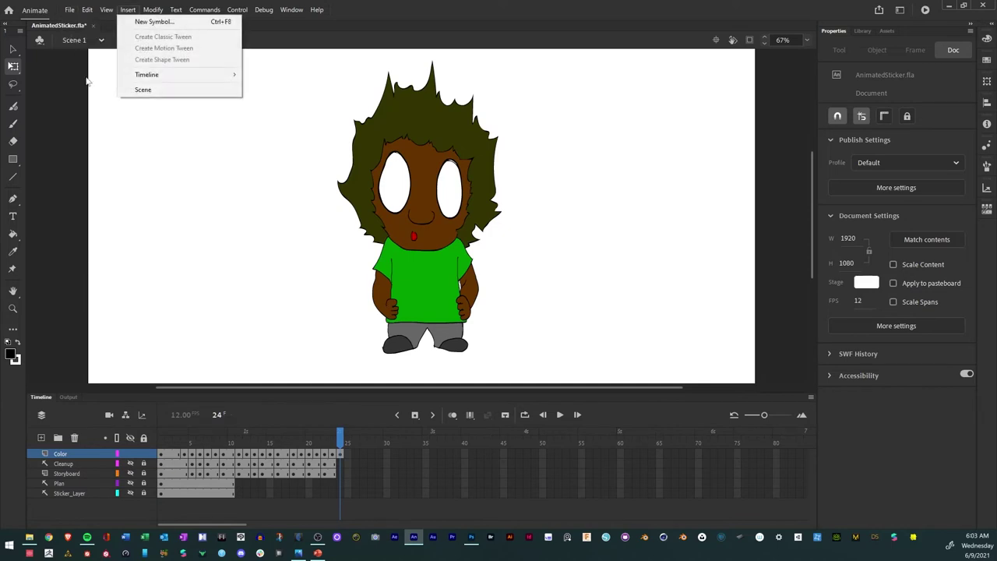
{"action": "left_click", "coordinate": [69, 9]}
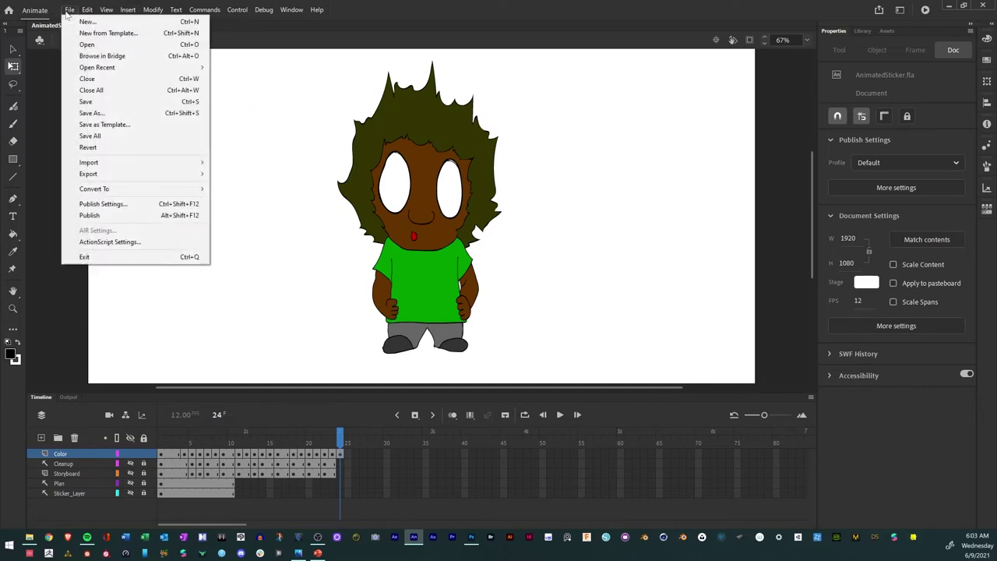
Save the file and start exporting the movie as a PNG sequence.
{"action": "left_click", "coordinate": [78, 100]}
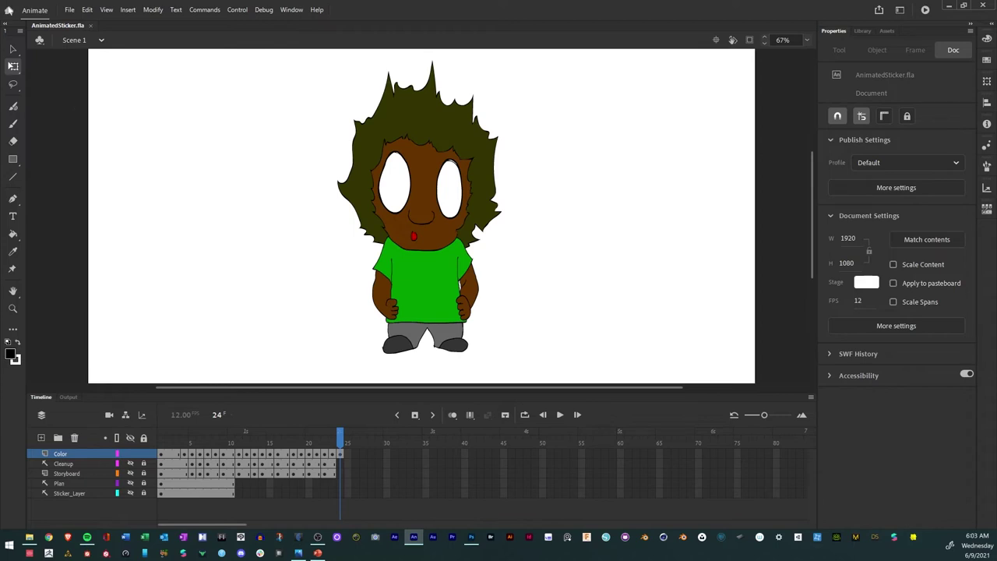
{"action": "left_click", "coordinate": [69, 10]}
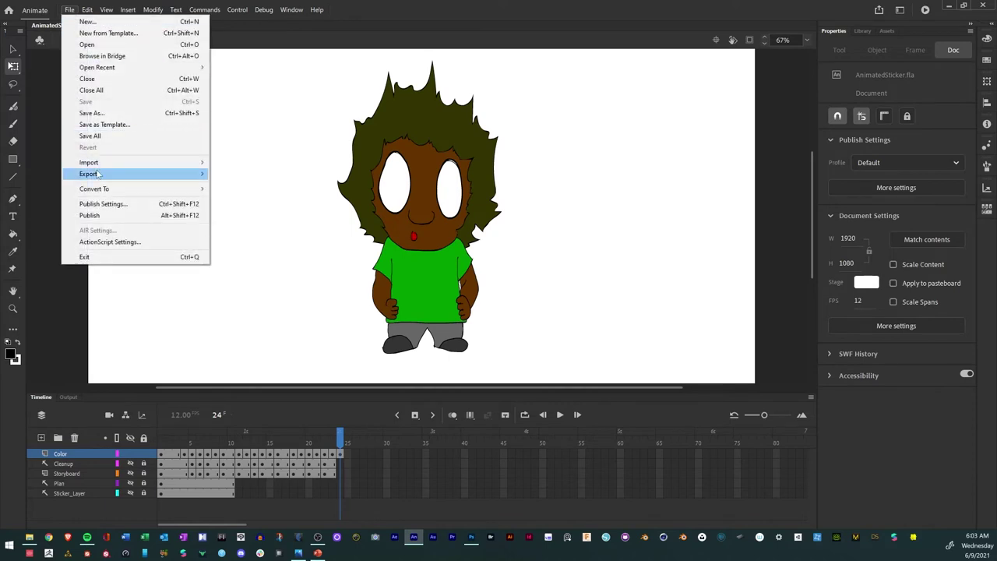
{"action": "mouse_move", "coordinate": [98, 174]}
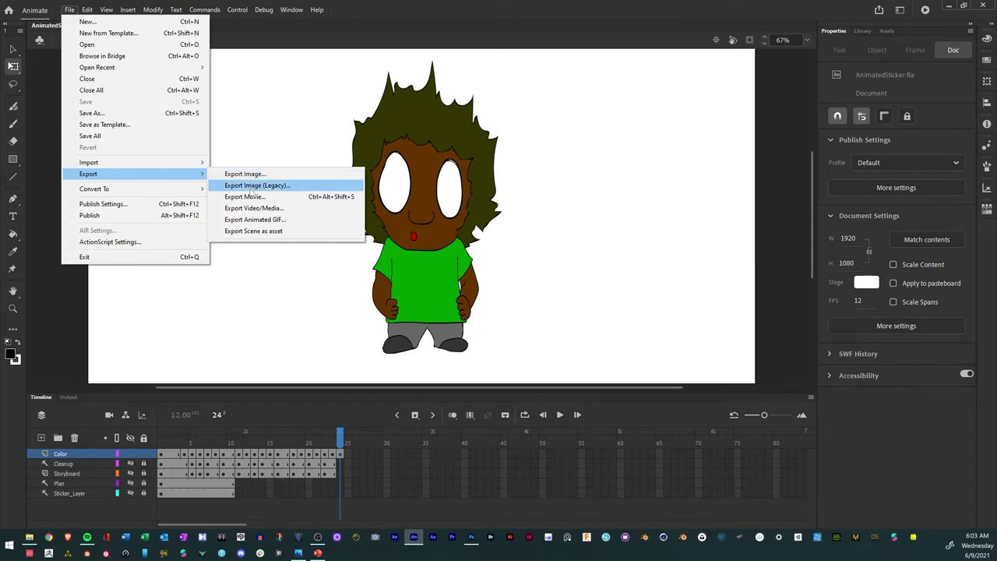
{"action": "left_click", "coordinate": [251, 196]}
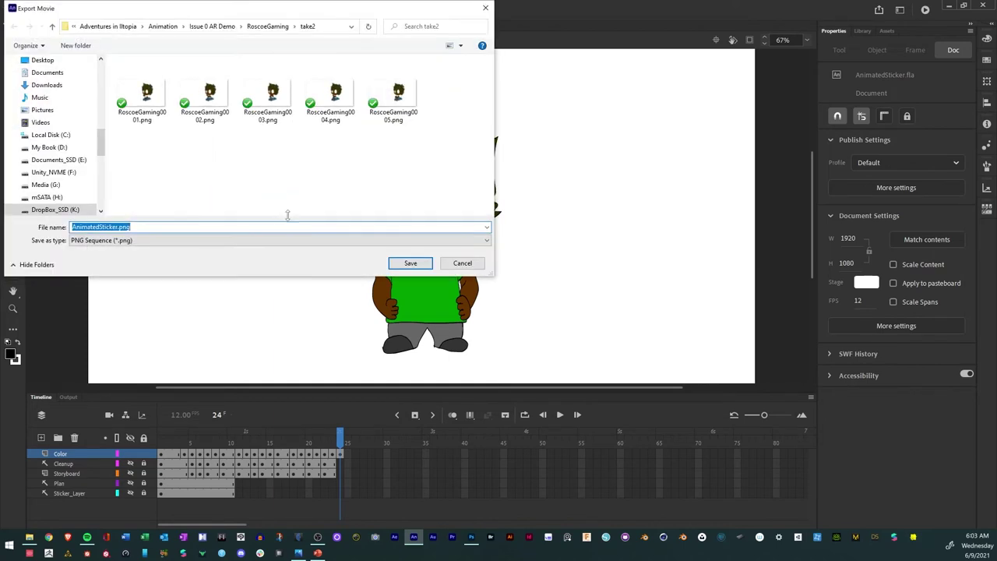
Create a 'PNG Sequence' folder inside 003 - Animated Sticker and save the export there.
{"action": "scroll", "coordinate": [63, 163], "scroll_direction": "up", "scroll_amount": 2}
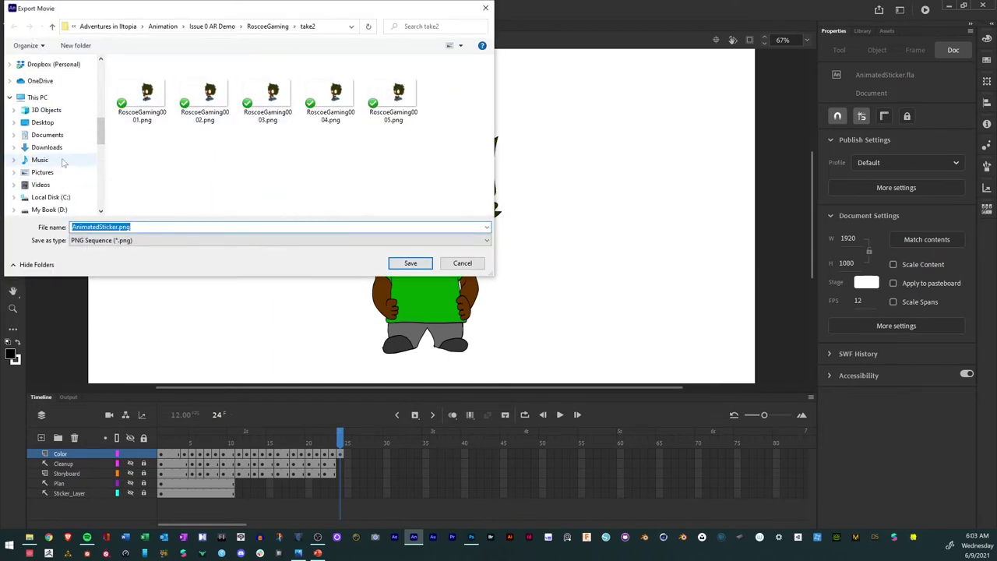
{"action": "scroll", "coordinate": [63, 156], "scroll_direction": "up", "scroll_amount": 5}
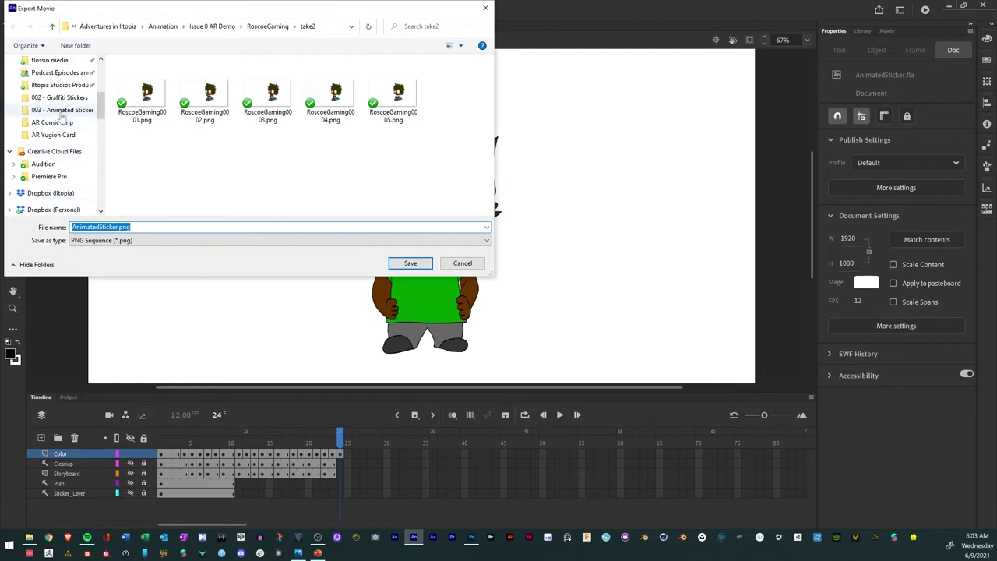
{"action": "left_click", "coordinate": [62, 110]}
{"action": "left_click", "coordinate": [76, 45]}
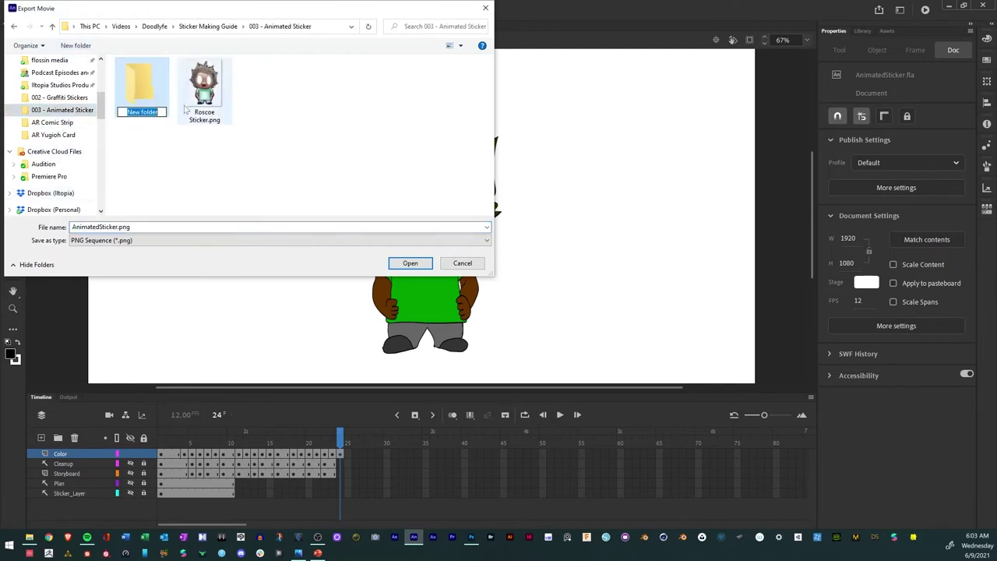
{"action": "type", "text": "PNG Se"}
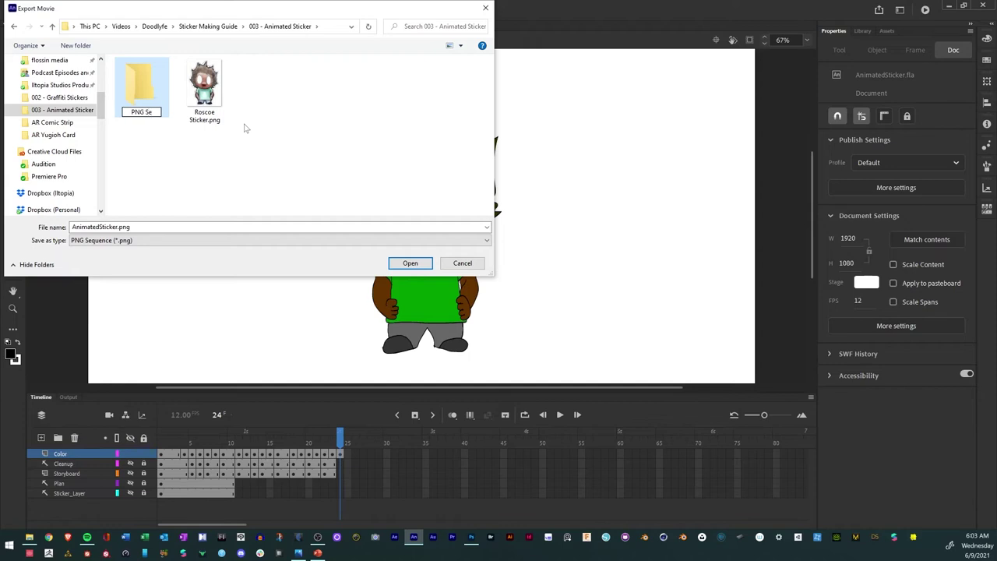
{"action": "type", "text": "quence"}
{"action": "left_click", "coordinate": [273, 155]}
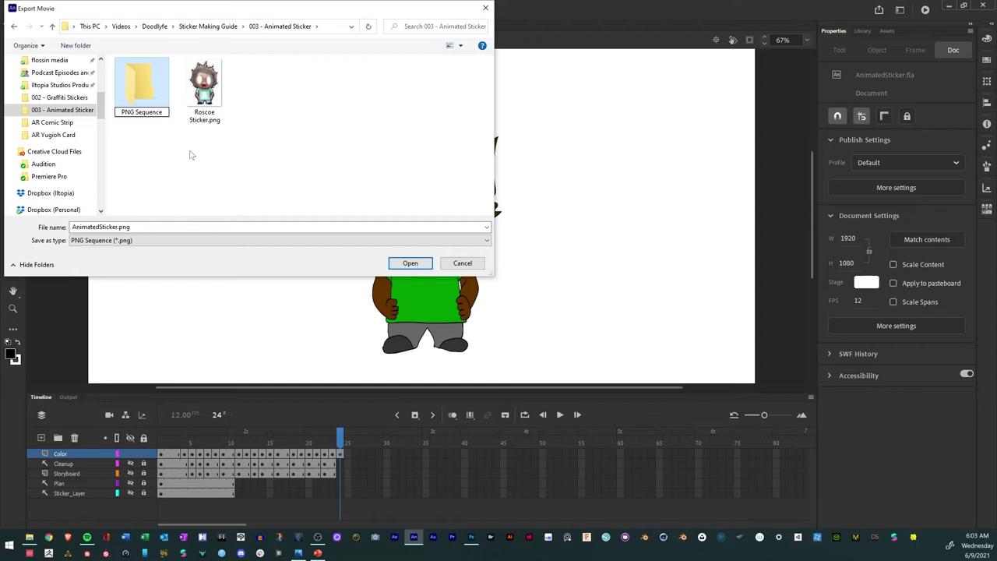
{"action": "double_click", "coordinate": [152, 96]}
{"action": "left_click", "coordinate": [110, 228]}
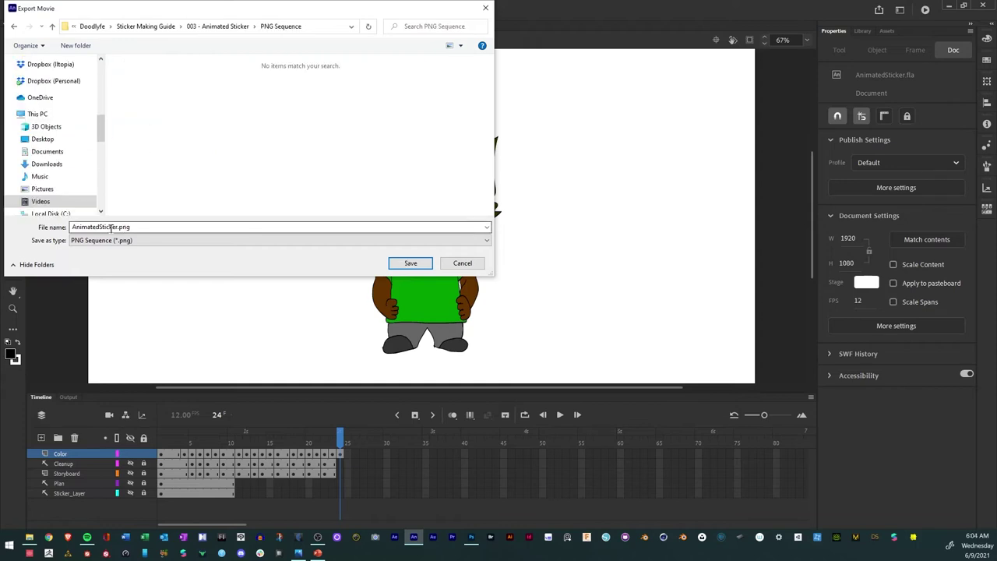
{"action": "left_click", "coordinate": [411, 264]}
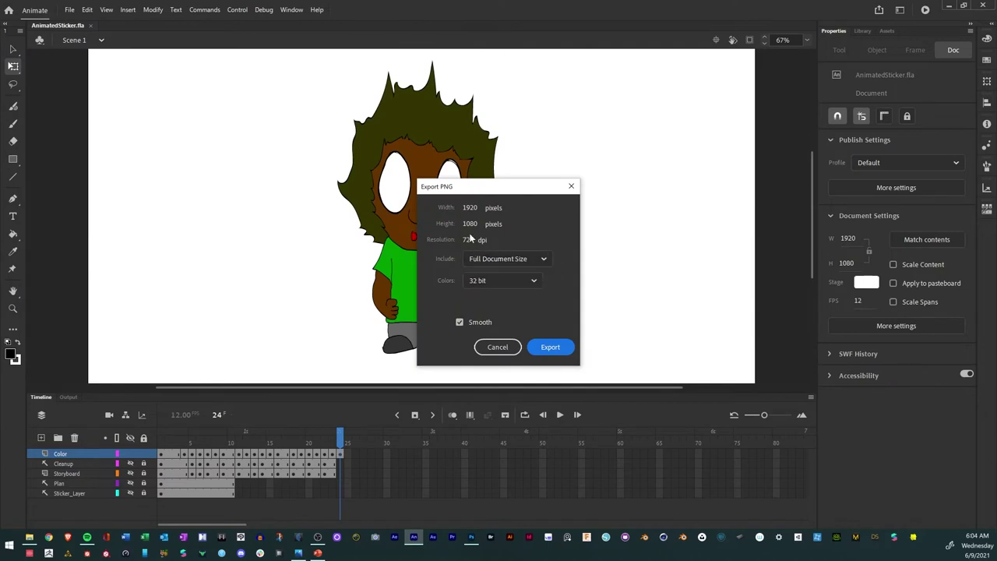
Export the PNG sequence with Full Document Size and 32 bit colour.
{"action": "left_click", "coordinate": [521, 259]}
{"action": "left_click", "coordinate": [552, 257]}
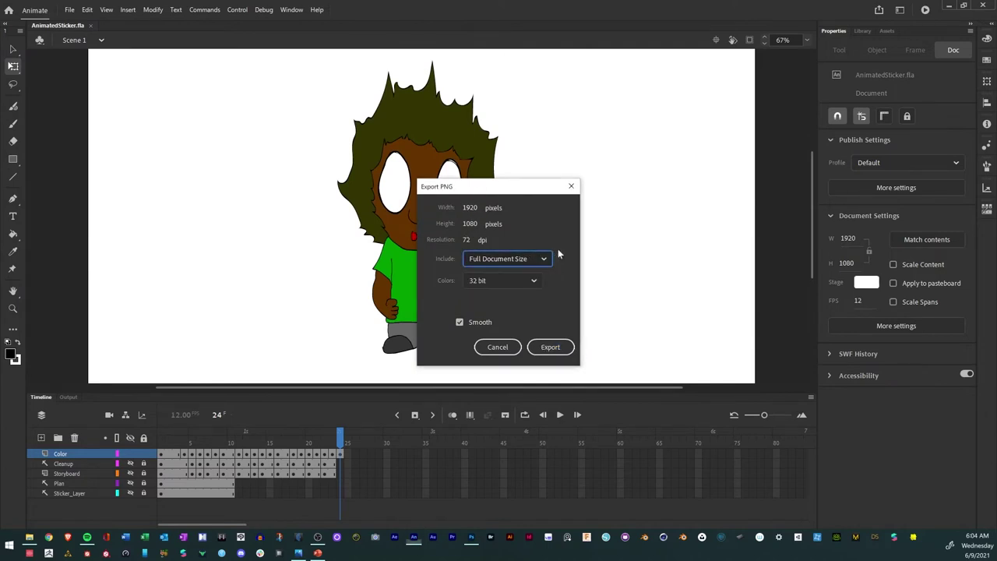
{"action": "left_click", "coordinate": [537, 281]}
{"action": "left_click", "coordinate": [567, 269]}
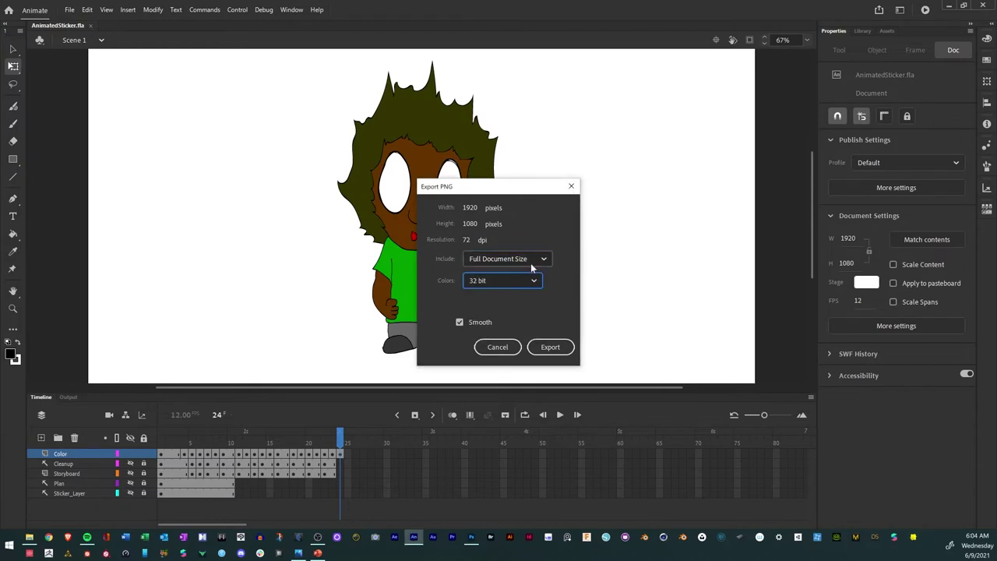
{"action": "left_click", "coordinate": [530, 262]}
{"action": "left_click", "coordinate": [553, 255]}
{"action": "left_click", "coordinate": [560, 346]}
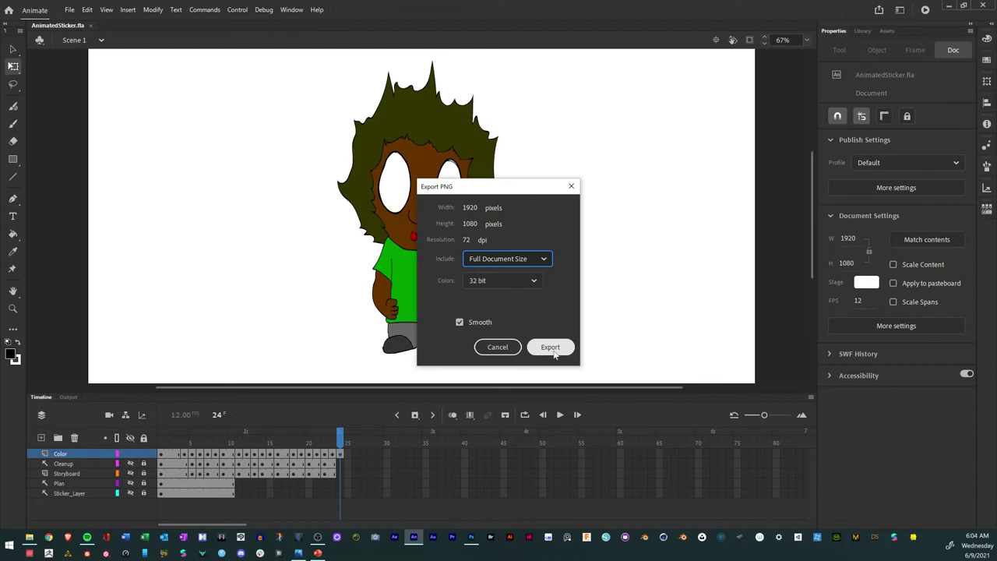
{"action": "left_click", "coordinate": [553, 350]}
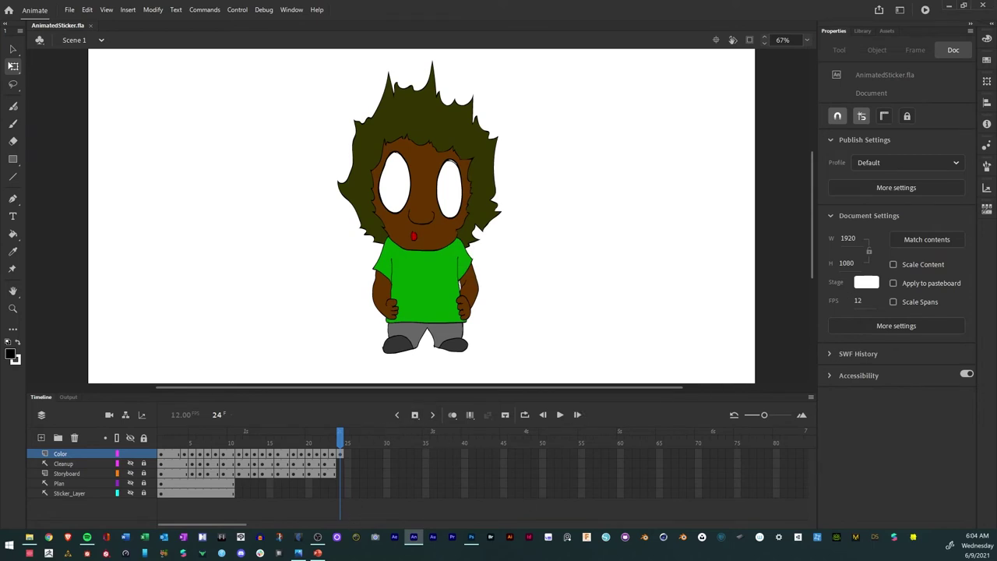
Open the PNG Sequence folder, step through the AnimatedSticker frames in Photos, then close Photos.
{"action": "left_click", "coordinate": [30, 537]}
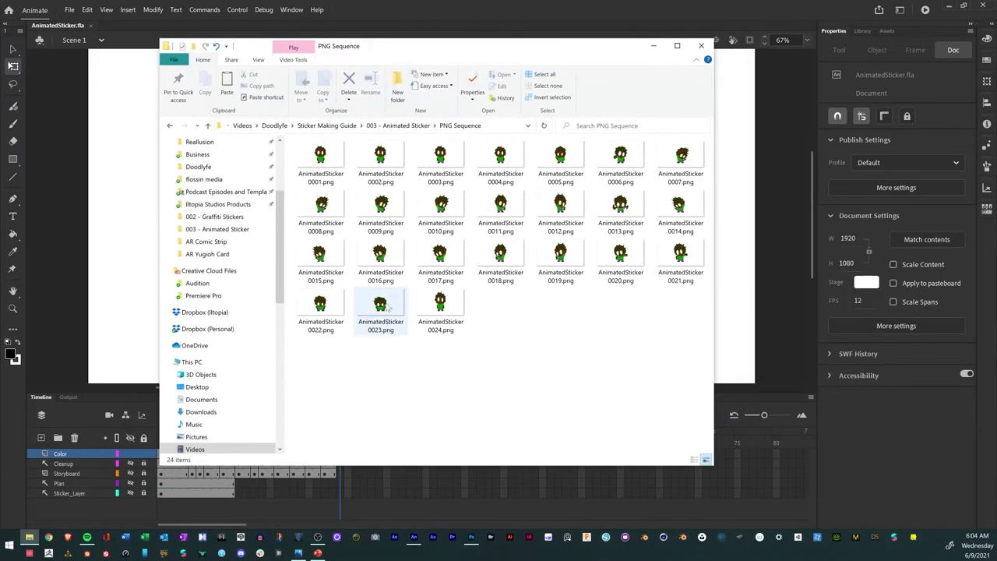
{"action": "left_click", "coordinate": [443, 313]}
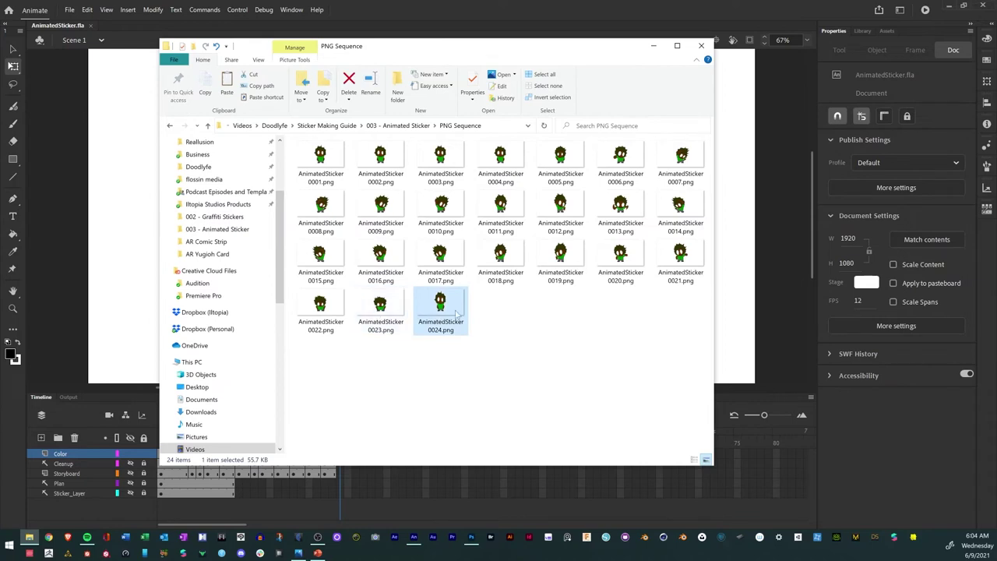
{"action": "left_click", "coordinate": [330, 180]}
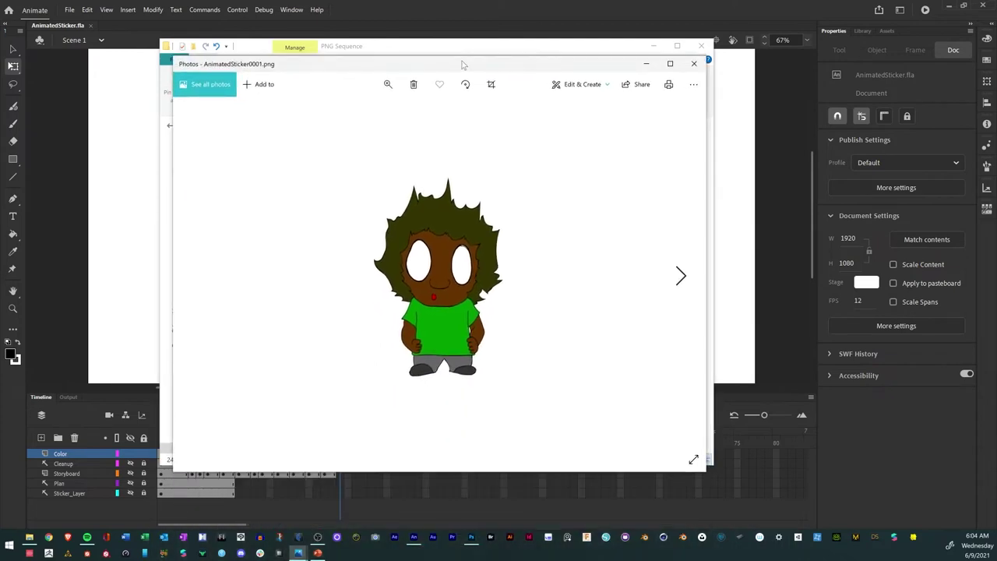
{"action": "key", "text": "Right"}
{"action": "key", "text": "Right"}
{"action": "key", "text": "Right"}
{"action": "key", "text": "Right"}
{"action": "key", "text": "Right"}
{"action": "key", "text": "Right"}
{"action": "key", "text": "Right"}
{"action": "key", "text": "Right"}
{"action": "key", "text": "Right"}
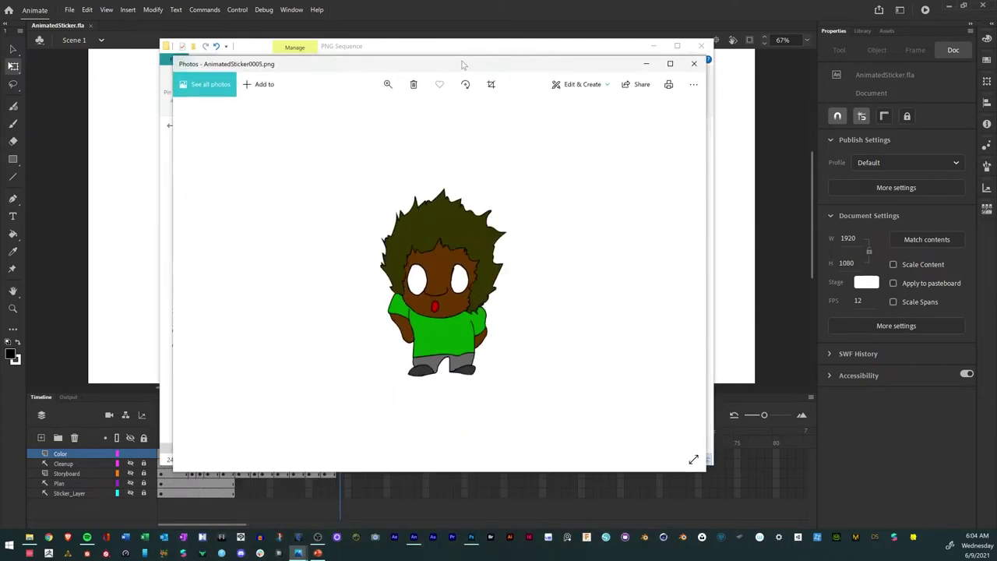
{"action": "key", "text": "Right"}
{"action": "key", "text": "Right"}
{"action": "key", "text": "Right"}
{"action": "key", "text": "Right"}
{"action": "key", "text": "Right"}
{"action": "key", "text": "Right"}
{"action": "key", "text": "Right"}
{"action": "key", "text": "Right"}
{"action": "key", "text": "Right"}
{"action": "key", "text": "Right"}
{"action": "key", "text": "Right"}
{"action": "key", "text": "Right"}
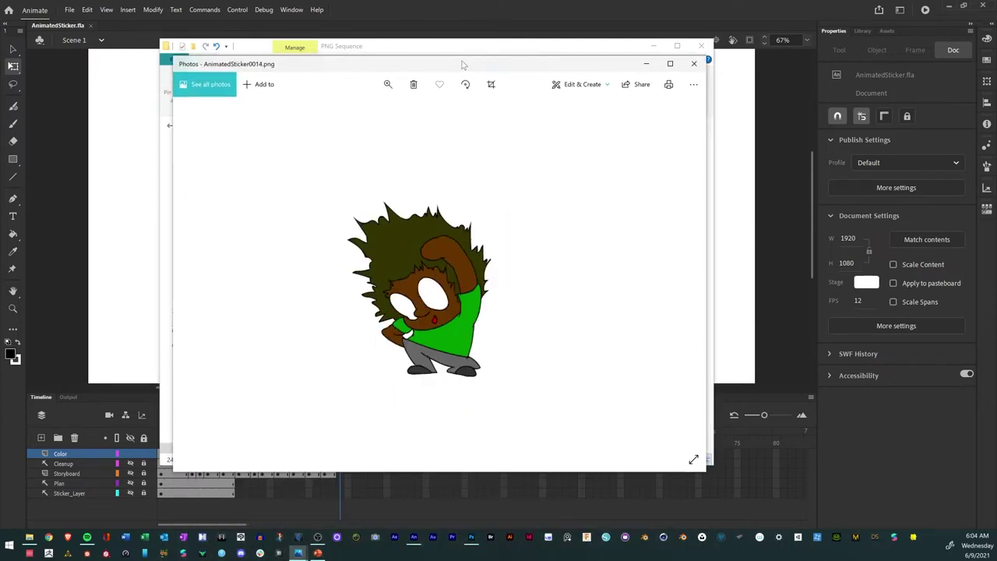
{"action": "key", "text": "Left"}
{"action": "key", "text": "Left"}
{"action": "key", "text": "Left"}
{"action": "key", "text": "Left"}
{"action": "key", "text": "Left"}
{"action": "key", "text": "Left"}
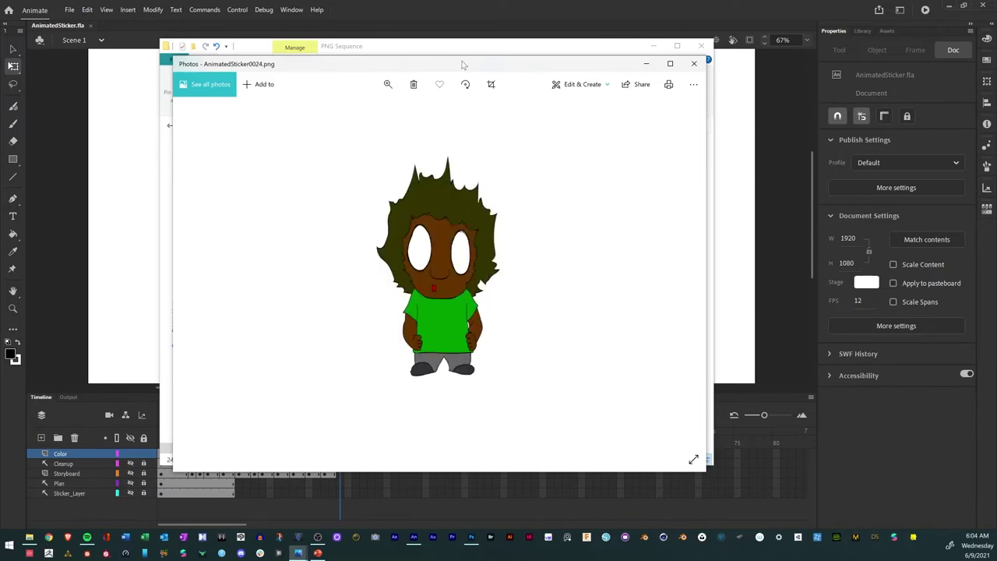
{"action": "key", "text": "Left"}
{"action": "key", "text": "Left"}
{"action": "key", "text": "Left"}
{"action": "key", "text": "Left"}
{"action": "key", "text": "Left"}
{"action": "key", "text": "Left"}
{"action": "key", "text": "Left"}
{"action": "key", "text": "Left"}
{"action": "key", "text": "Left"}
{"action": "key", "text": "Left"}
{"action": "key", "text": "Left"}
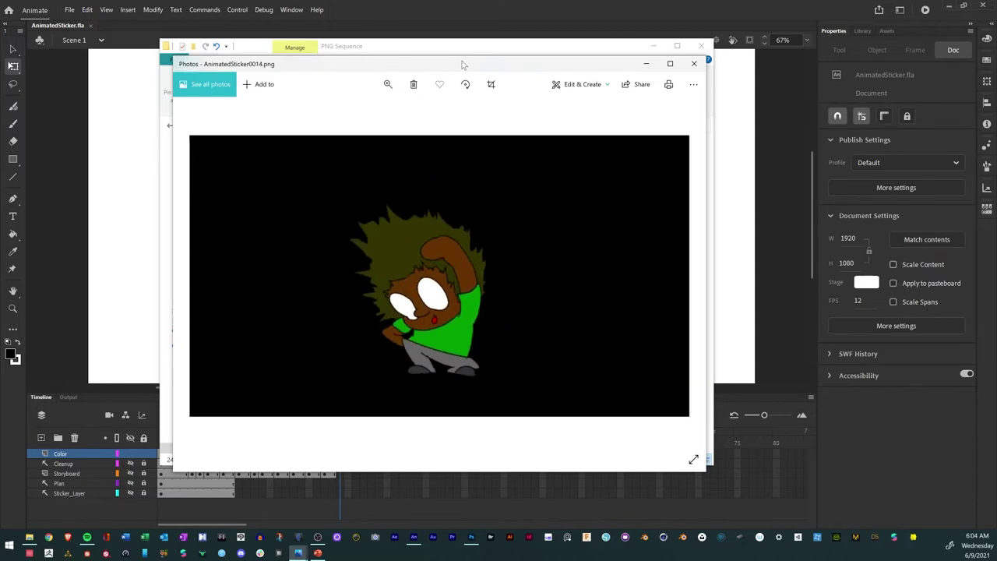
{"action": "key", "text": "Left"}
{"action": "key", "text": "Left"}
{"action": "key", "text": "Left"}
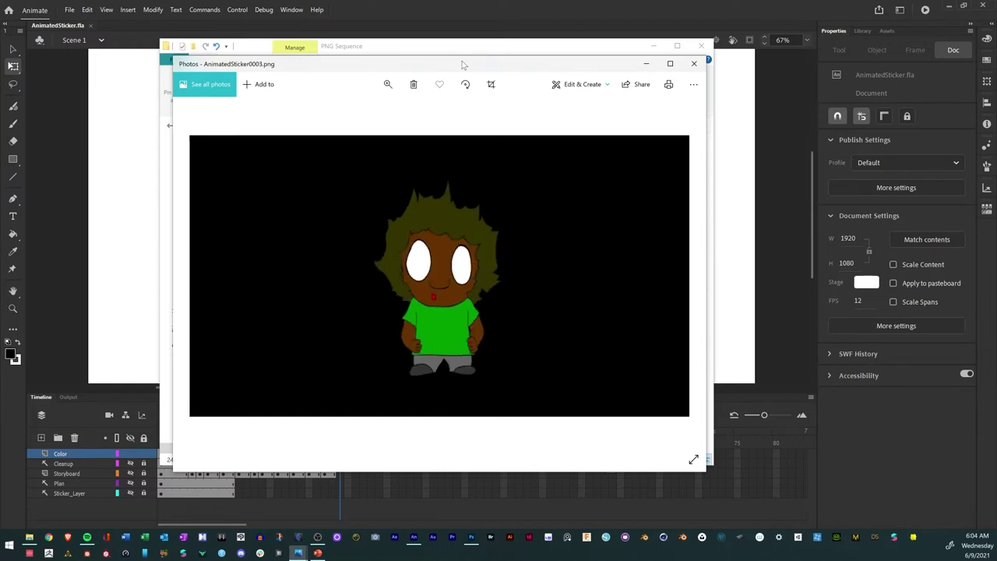
{"action": "key", "text": "Right"}
{"action": "key", "text": "Right"}
{"action": "key", "text": "Right"}
{"action": "key", "text": "Right"}
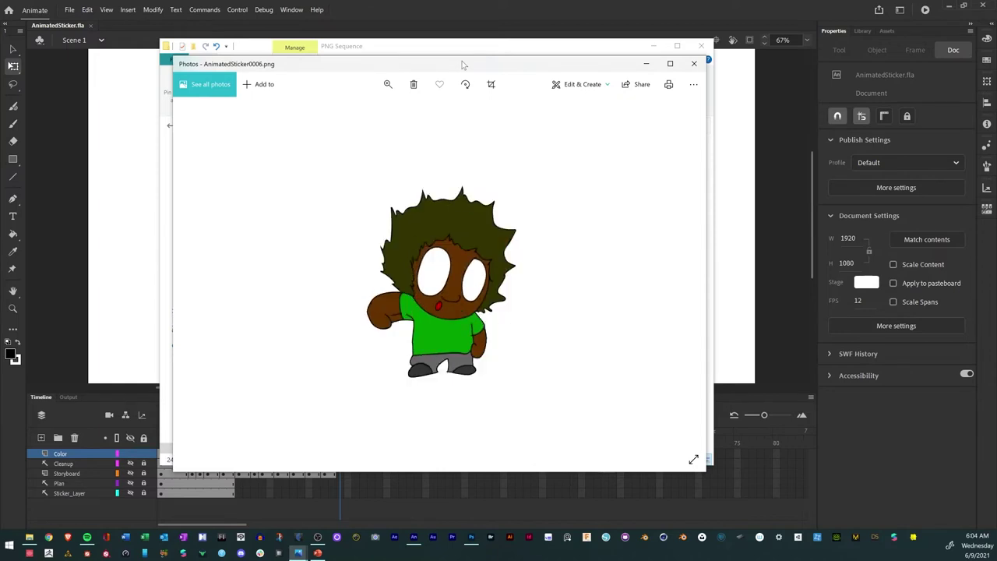
{"action": "left_click", "coordinate": [694, 63]}
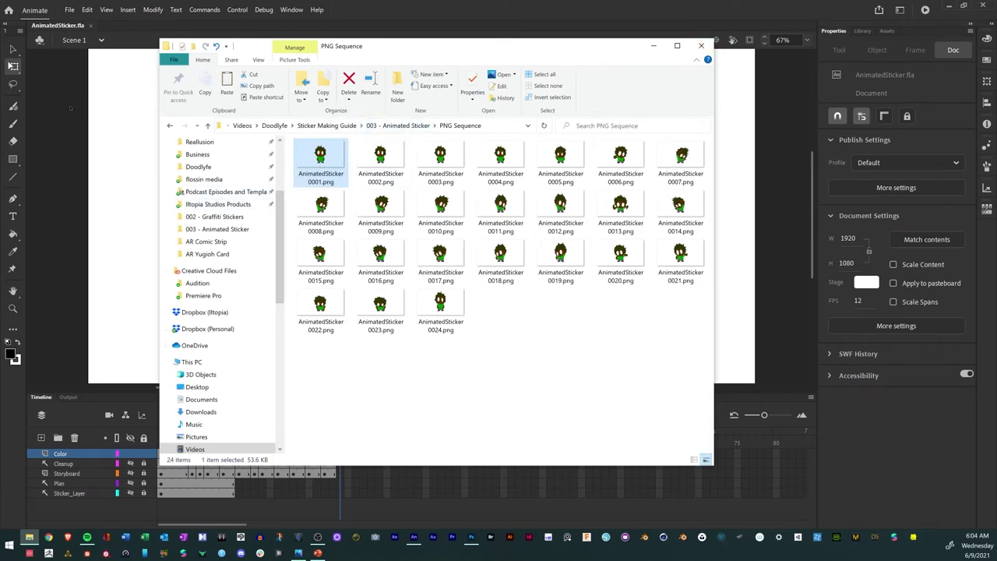
Bring the Animate animation file back to the front from the taskbar.
{"action": "left_click", "coordinate": [70, 108]}
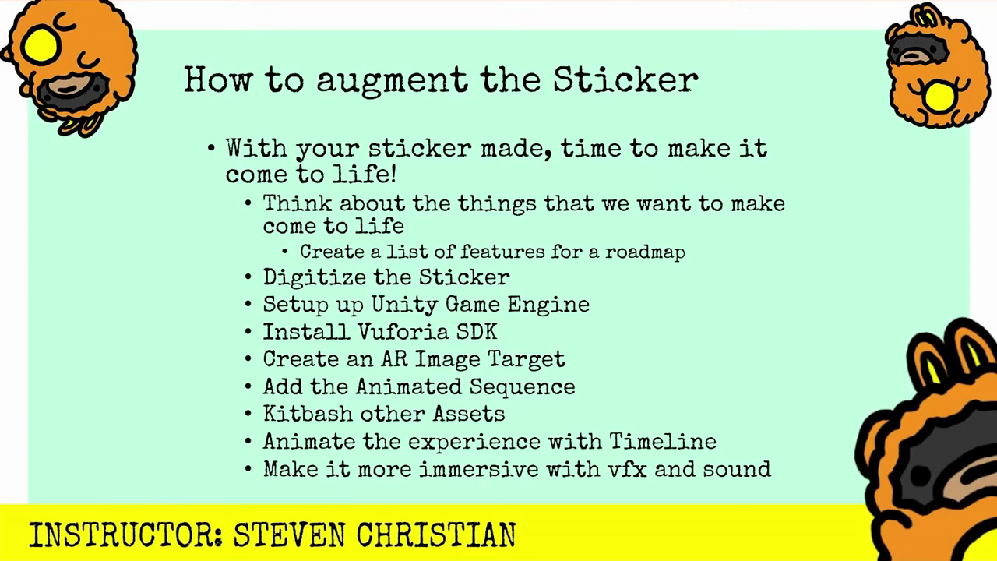
Advance the presentation to the Build a Roadmap slide.
{"action": "key", "text": "Right"}
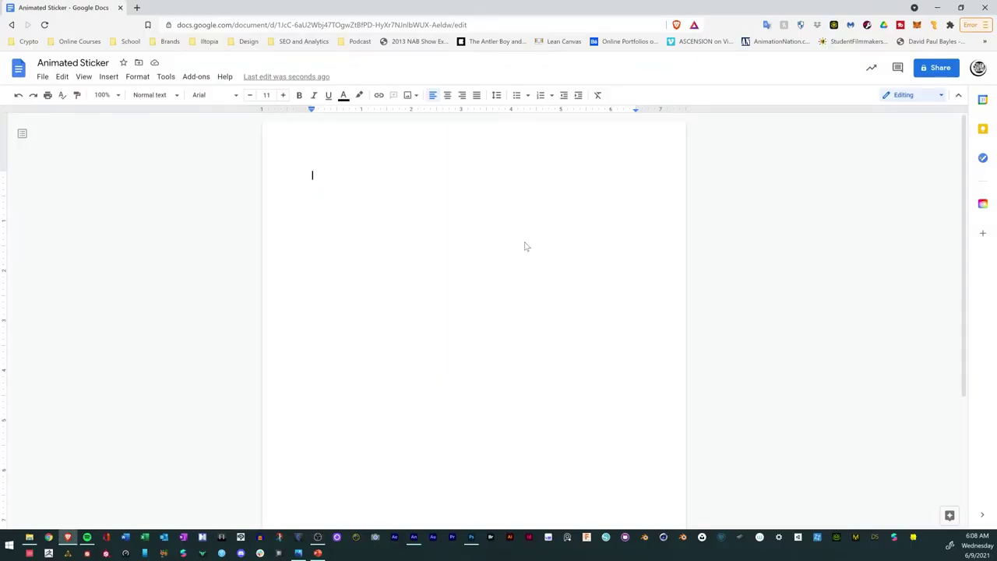
Write a 'Roadmap:' heading with bullets 'Sticker with the character Dancing to music' and 'Music is playing in the background'.
{"action": "type", "text": "Roadmap:"}
{"action": "key", "text": "Return"}
{"action": "left_click", "coordinate": [518, 96]}
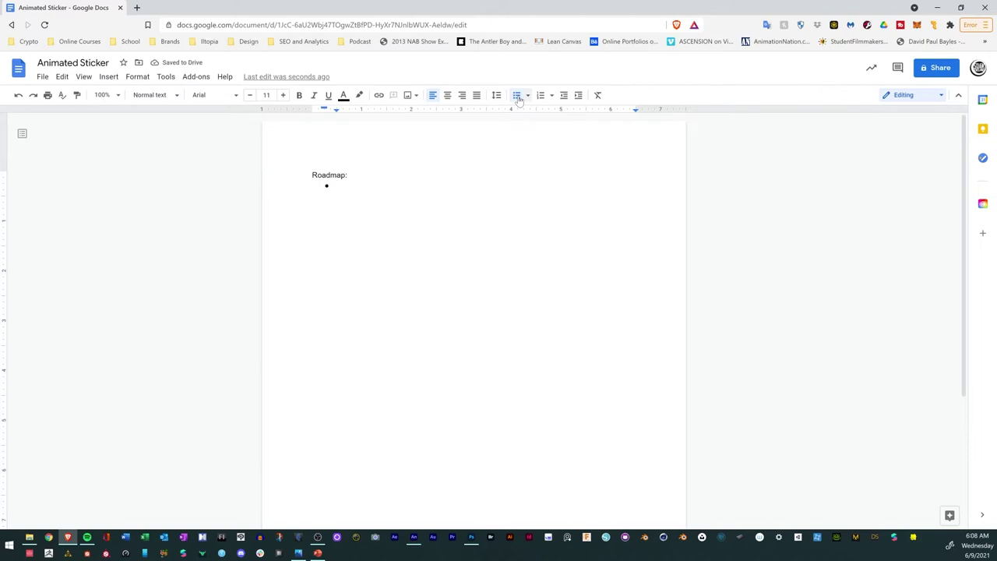
{"action": "type", "text": "Sticker with the cha"}
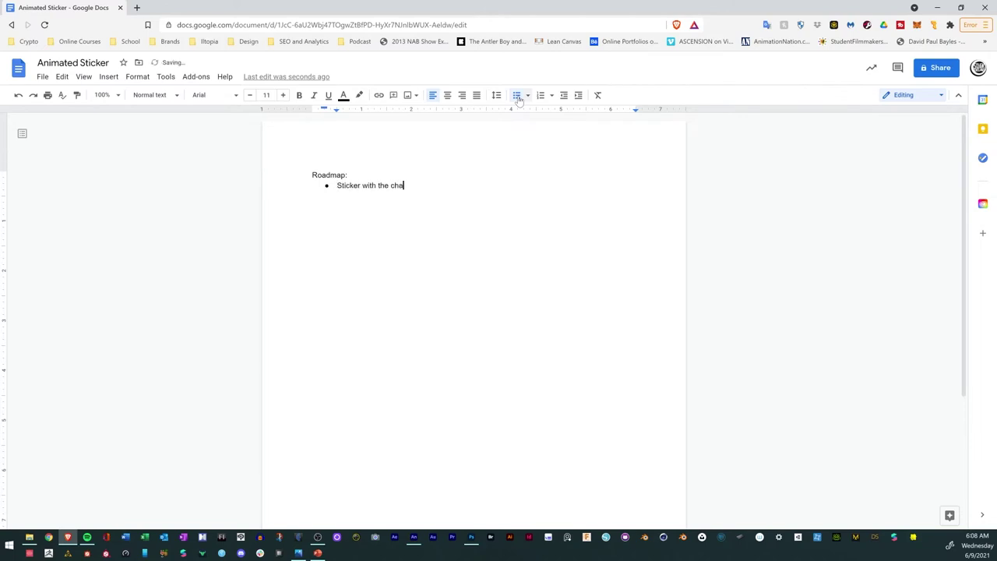
{"action": "type", "text": "racter Dancing to music"}
{"action": "key", "text": "Return"}
{"action": "type", "text": "Music is pl"}
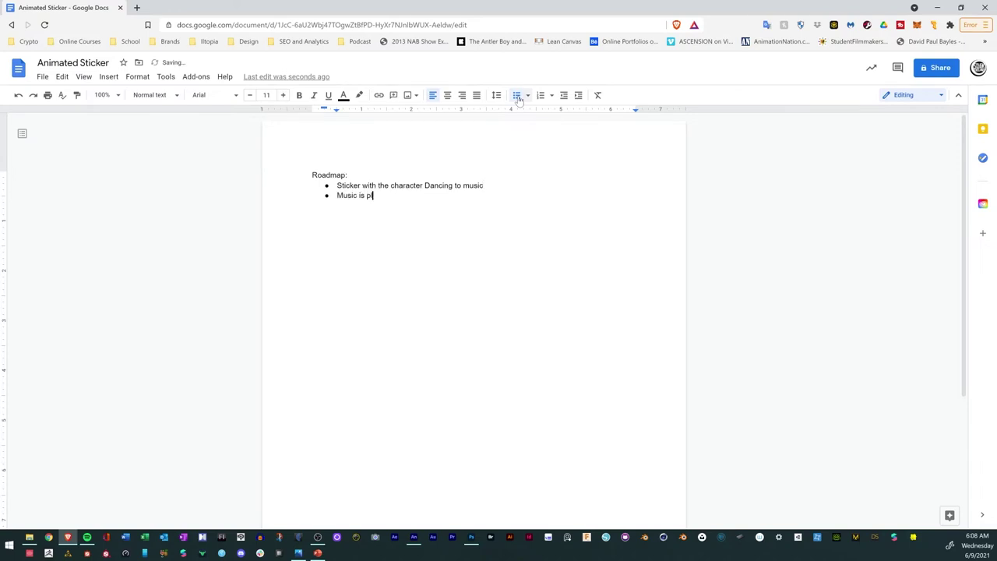
{"action": "type", "text": "aying in the background"}
{"action": "key", "text": "Return"}
Add a third bullet reading 'Roscoes name above', correcting the typos.
{"action": "type", "text": "W"}
{"action": "key", "text": "BackSpace"}
{"action": "type", "text": "Roscoe"}
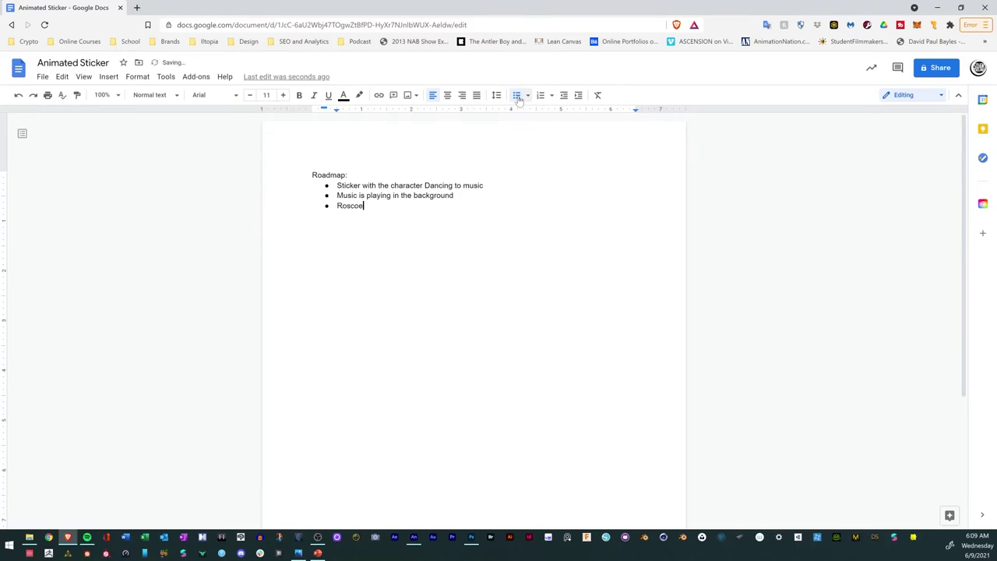
{"action": "type", "text": "s name"}
{"action": "type", "text": " abouge"}
{"action": "key", "text": "BackSpace"}
{"action": "key", "text": "BackSpace"}
{"action": "key", "text": "BackSpace"}
{"action": "type", "text": "ve"}
{"action": "key", "text": "BackSpace"}
{"action": "key", "text": "BackSpace"}
{"action": "key", "text": "BackSpace"}
{"action": "type", "text": "ve"}
{"action": "key", "text": "Return"}
Begin a 'Shapes rotate arou' bullet and replace 'getting bigger and smaller' with 'animating into the s'.
{"action": "type", "text": "Shapes rotate around him"}
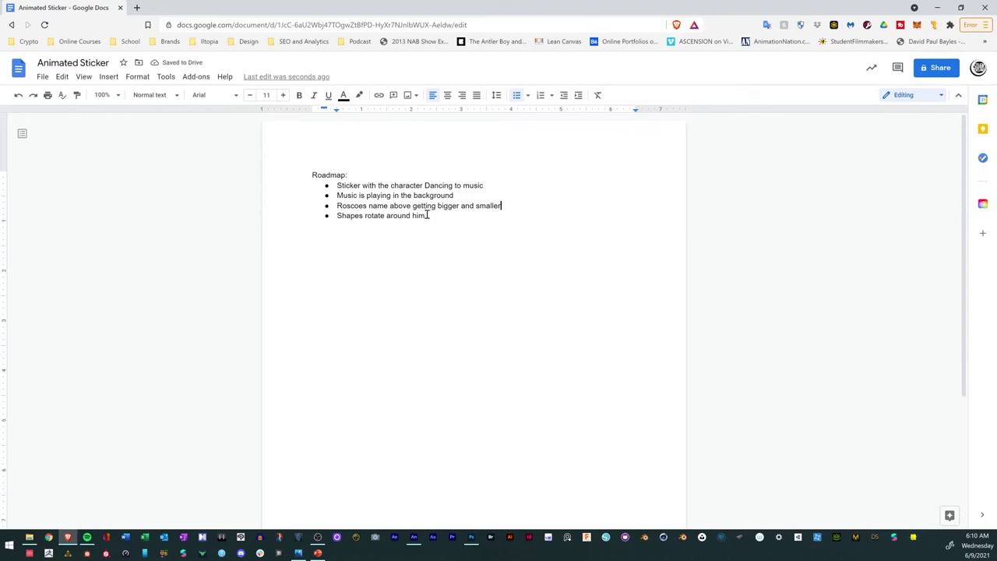
{"action": "left_click_drag", "start_coordinate": [504, 205], "coordinate": [415, 204]}
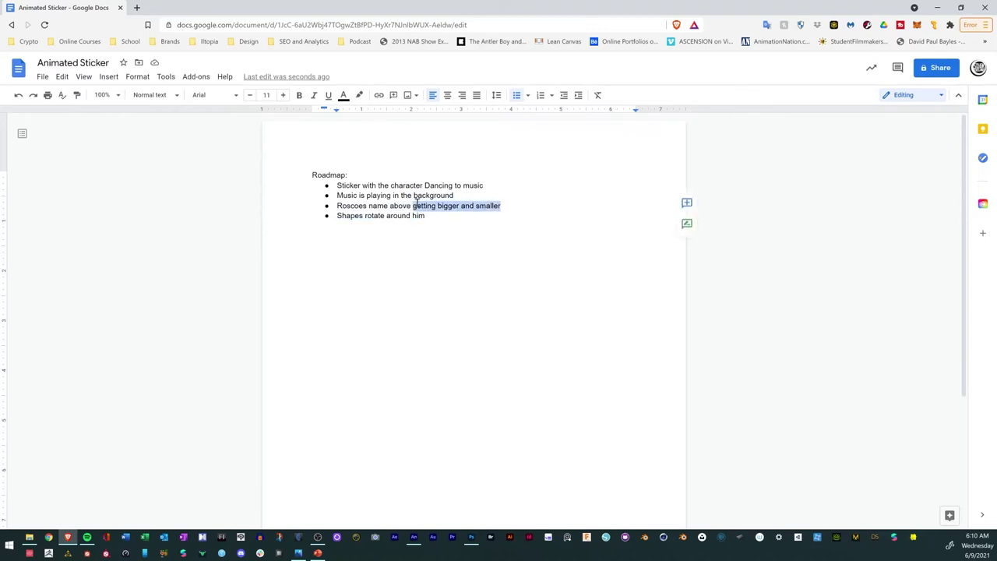
{"action": "type", "text": "animating in"}
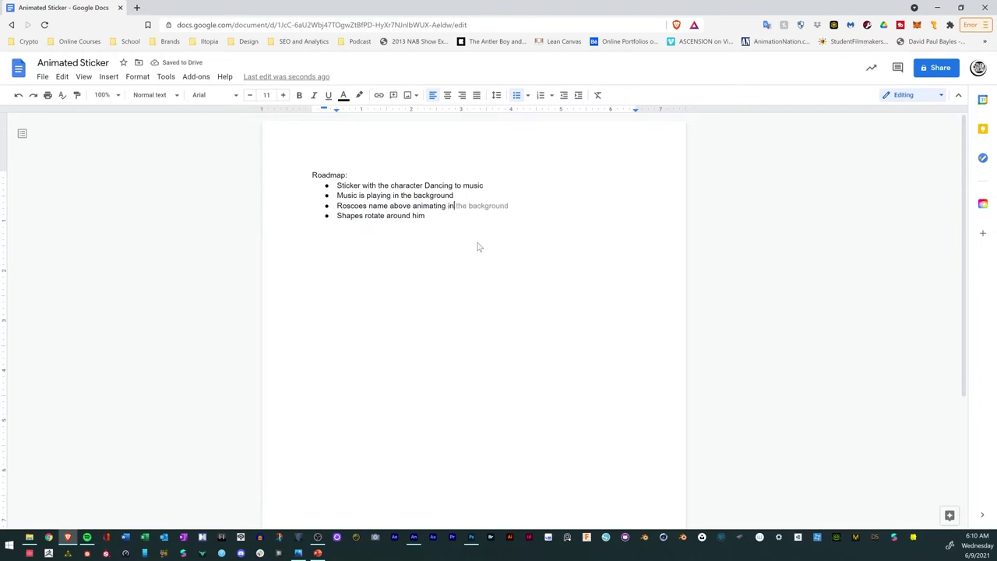
{"action": "type", "text": "to the s"}
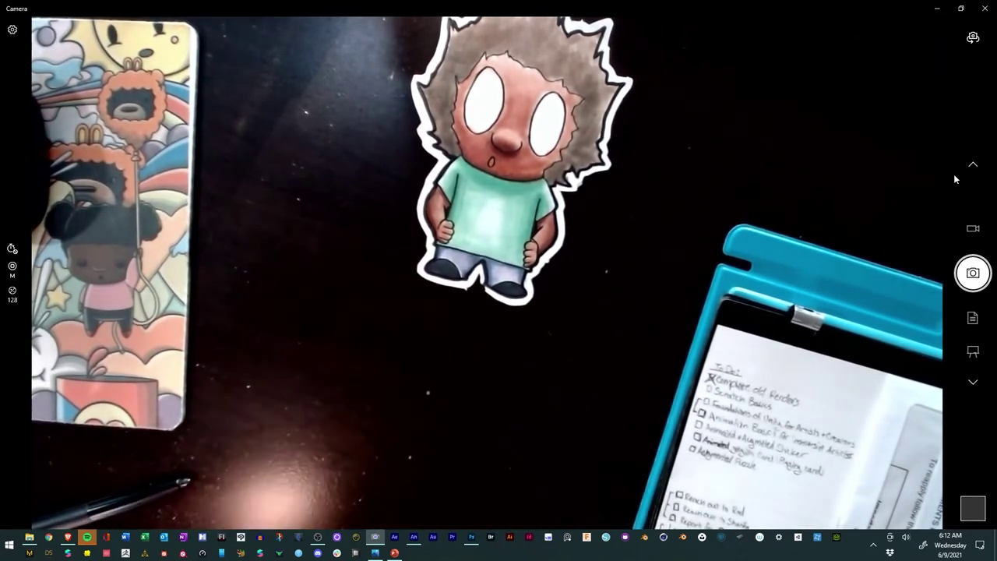
Open ARStickerRoscoe.jpg in Adobe Photoshop 2021 using Open with.
{"action": "right_click", "coordinate": [565, 142]}
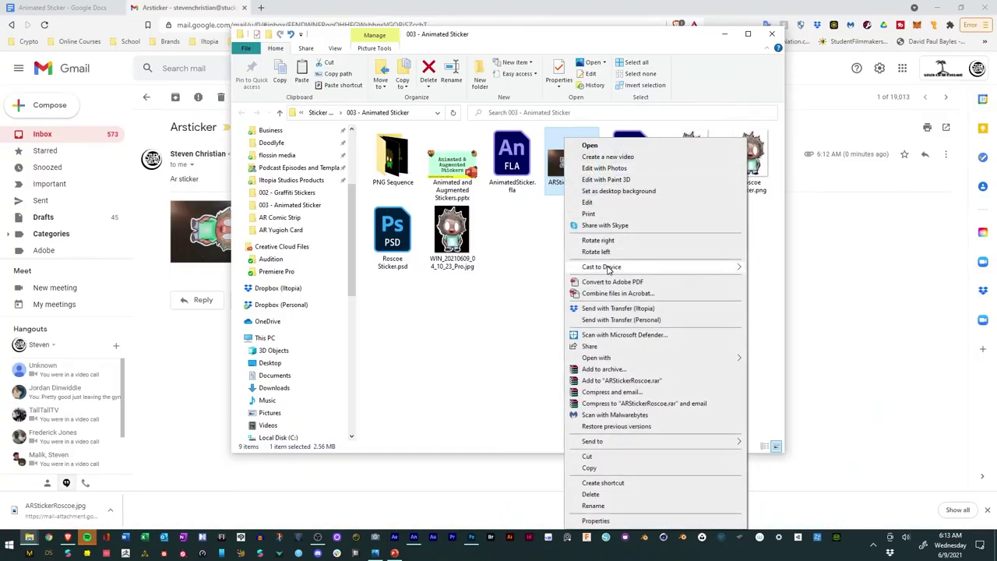
{"action": "mouse_move", "coordinate": [733, 357]}
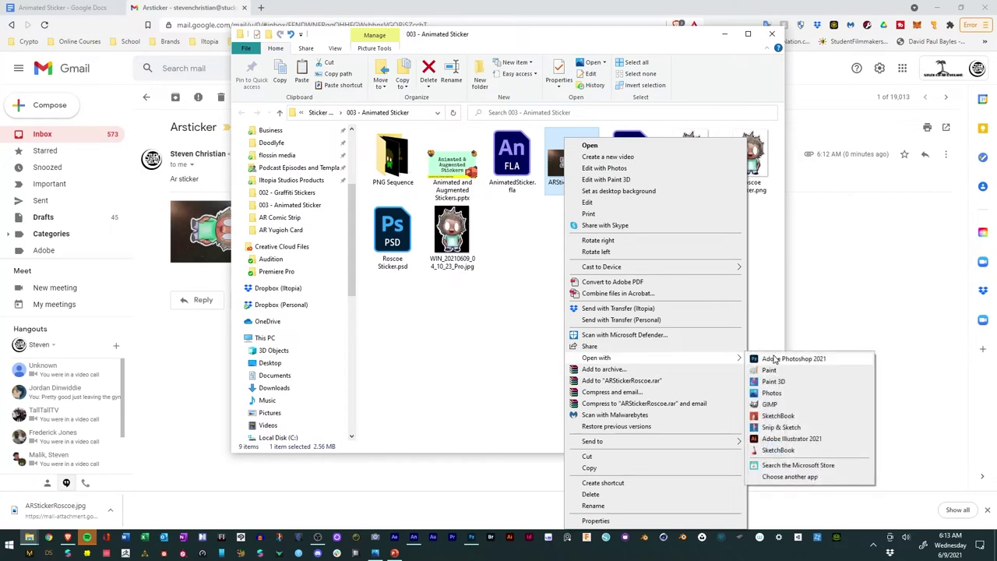
{"action": "left_click", "coordinate": [768, 358]}
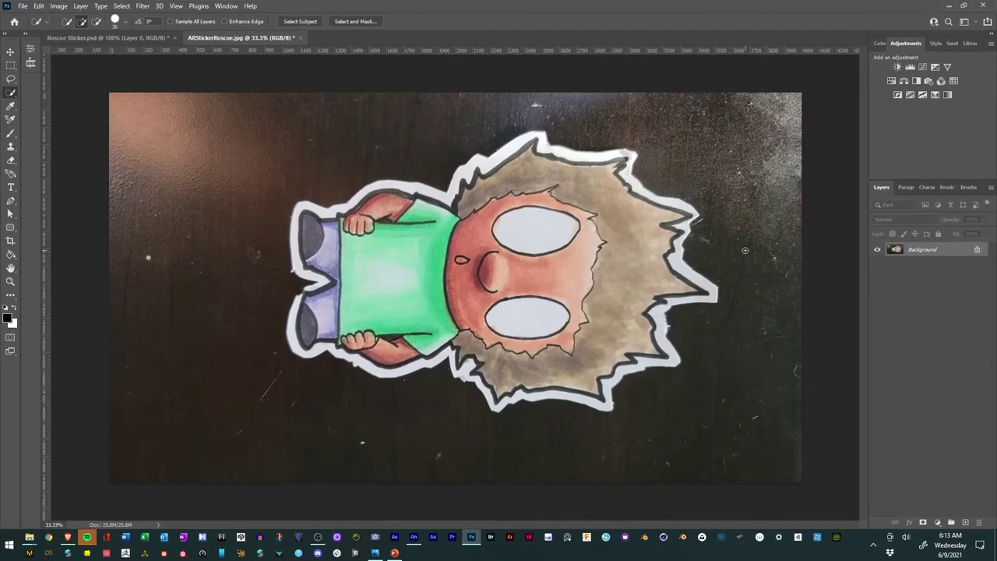
Convert the locked Background into a regular layer named Layer 0.
{"action": "right_click", "coordinate": [923, 252]}
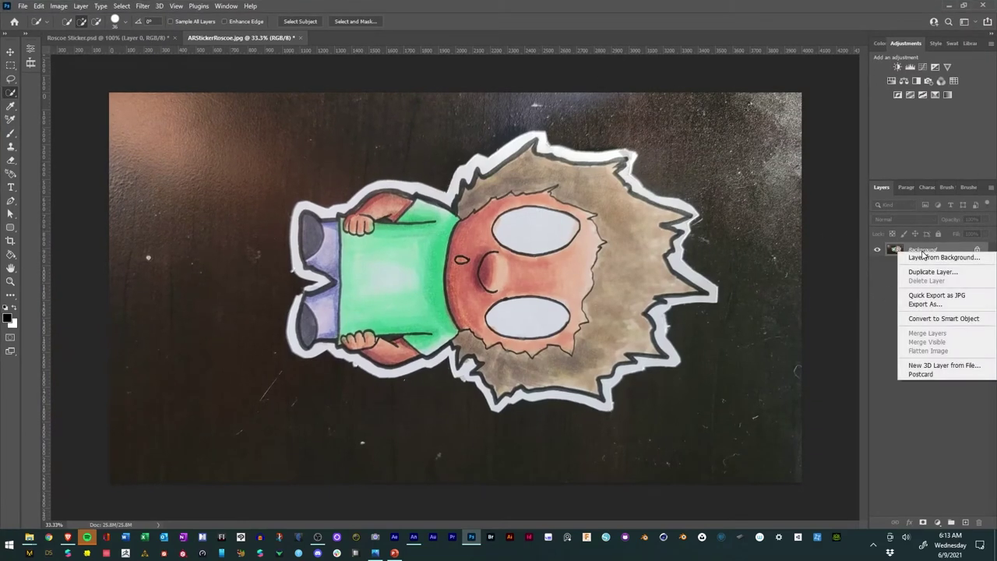
{"action": "left_click", "coordinate": [935, 258]}
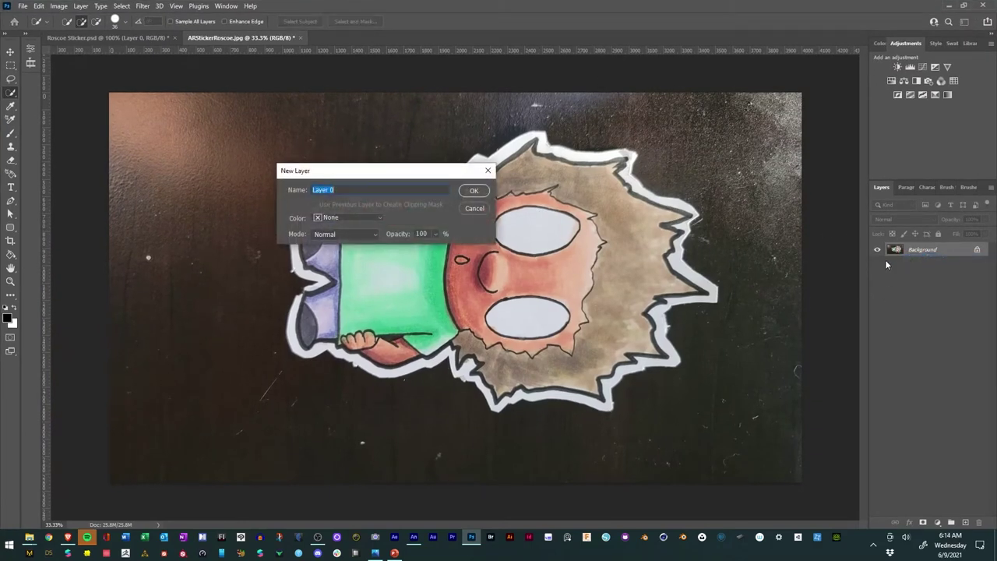
{"action": "left_click", "coordinate": [475, 191]}
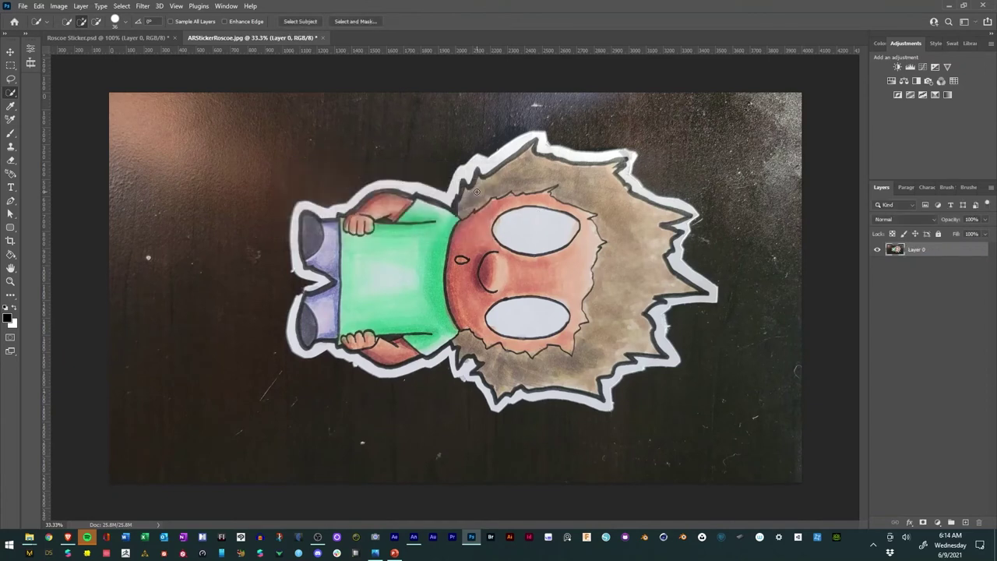
Add a Curves adjustment with the white point from the sticker border and black point from the shoe.
{"action": "left_click", "coordinate": [922, 69]}
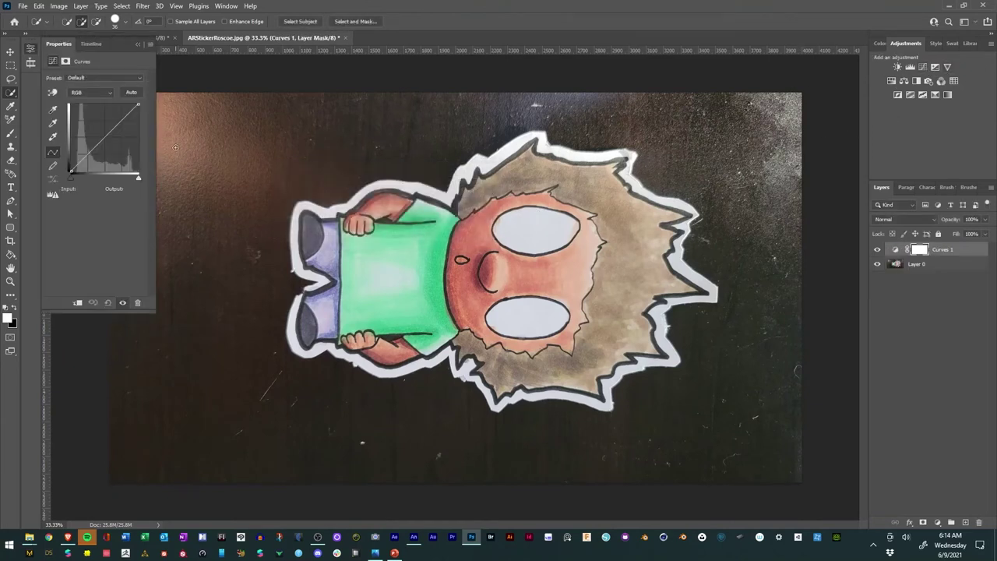
{"action": "left_click", "coordinate": [54, 139]}
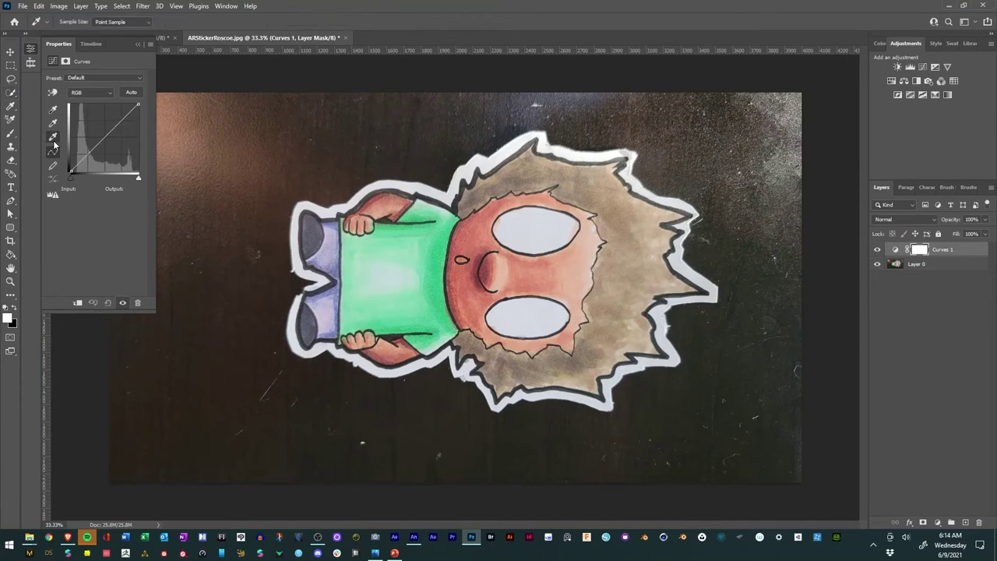
{"action": "left_click", "coordinate": [327, 205]}
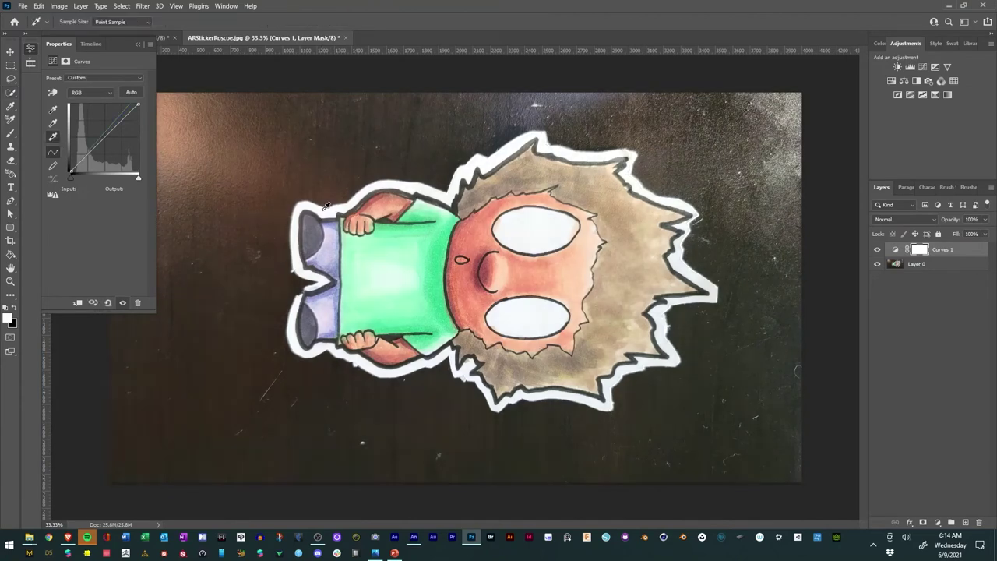
{"action": "left_click", "coordinate": [53, 109]}
{"action": "left_click", "coordinate": [310, 262]}
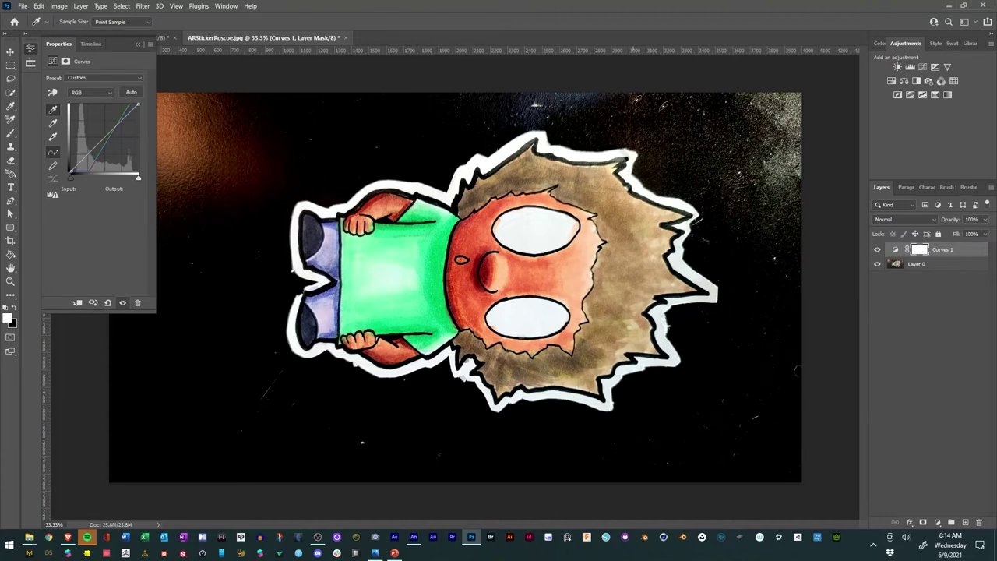
{"action": "left_click", "coordinate": [925, 265]}
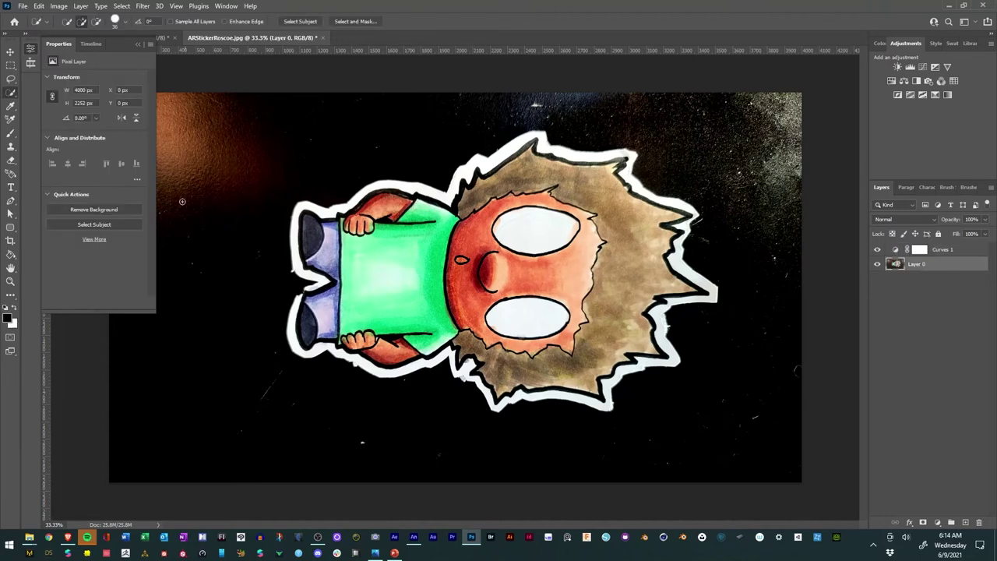
Rotate the image 90° clockwise twice so Roscoe stands upright.
{"action": "left_click", "coordinate": [80, 7]}
{"action": "mouse_move", "coordinate": [59, 7]}
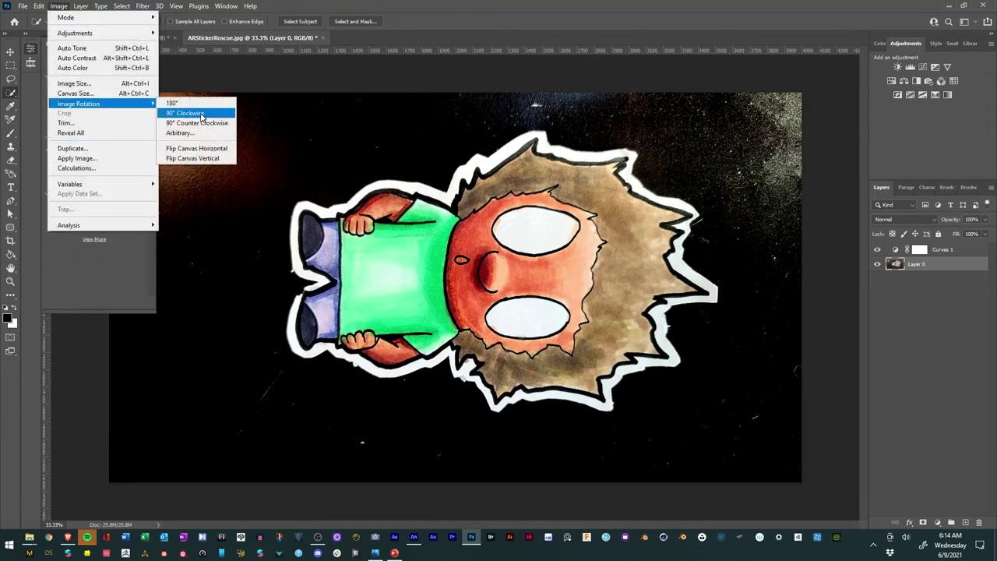
{"action": "left_click", "coordinate": [187, 114]}
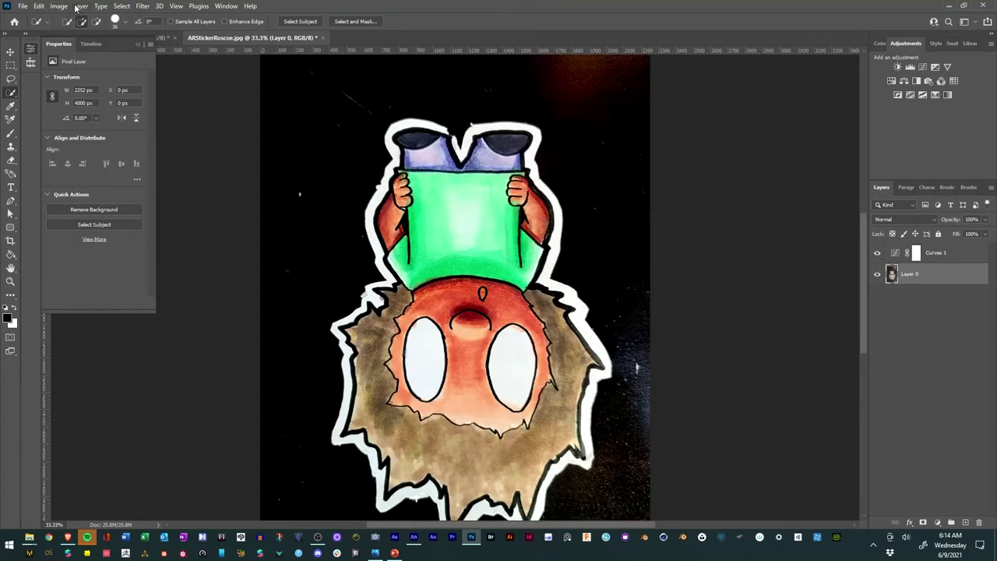
{"action": "left_click", "coordinate": [60, 6]}
{"action": "mouse_move", "coordinate": [129, 104]}
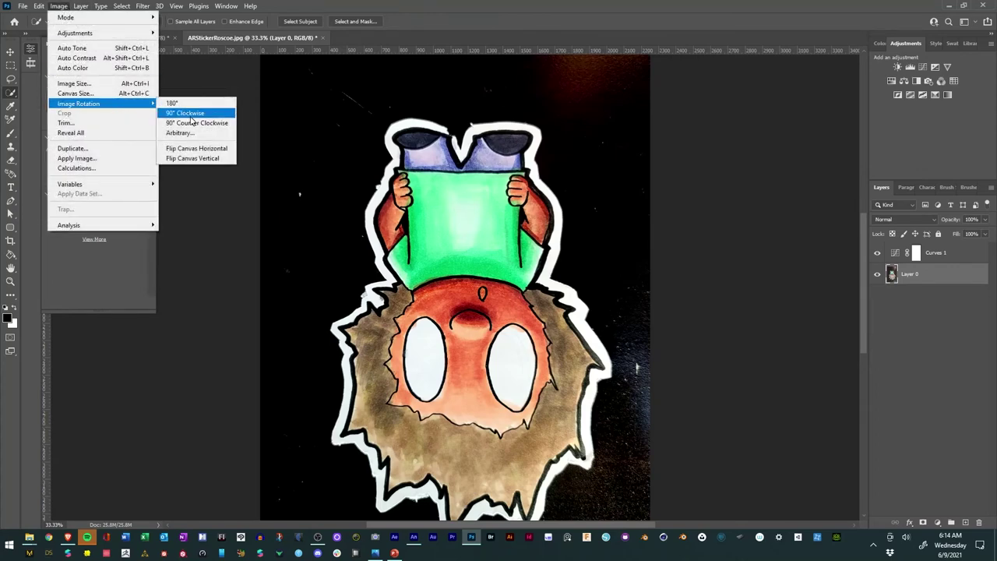
{"action": "left_click", "coordinate": [190, 114]}
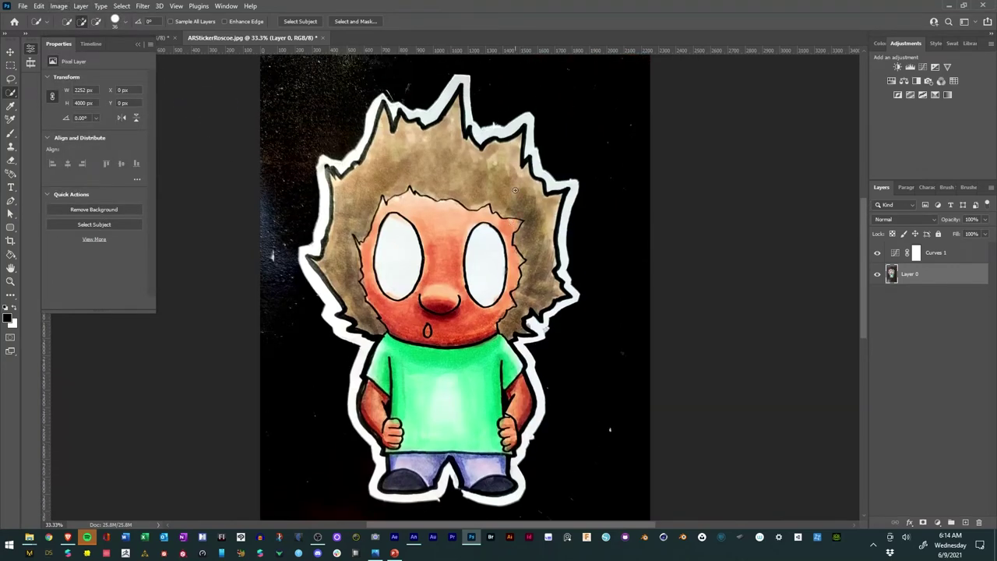
Crop the image, pulling the bottom edge up to the feet and the top edge down.
{"action": "scroll", "coordinate": [514, 190], "scroll_direction": "down", "scroll_amount": 2}
{"action": "scroll", "coordinate": [523, 200], "scroll_direction": "down", "scroll_amount": 2}
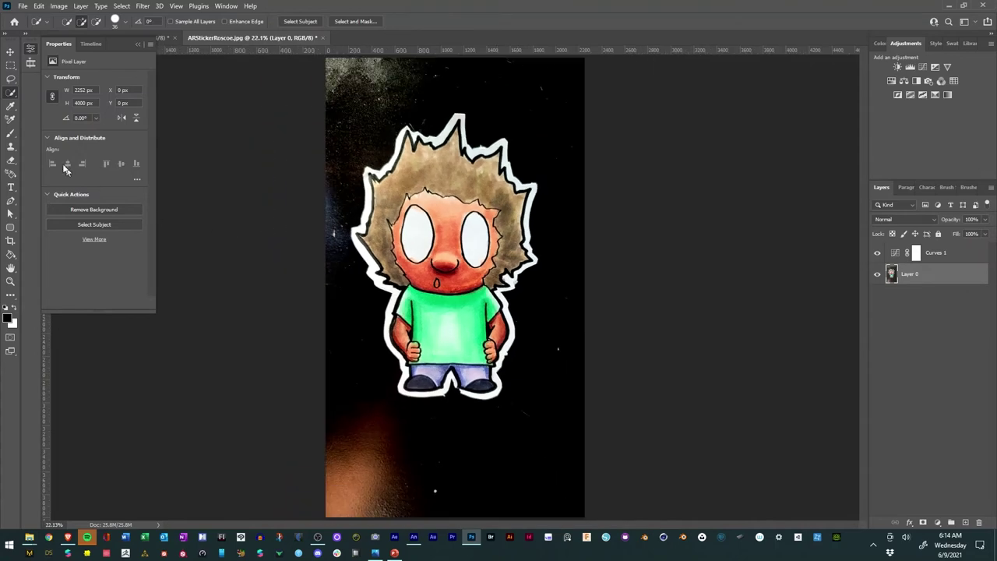
{"action": "left_click", "coordinate": [10, 240]}
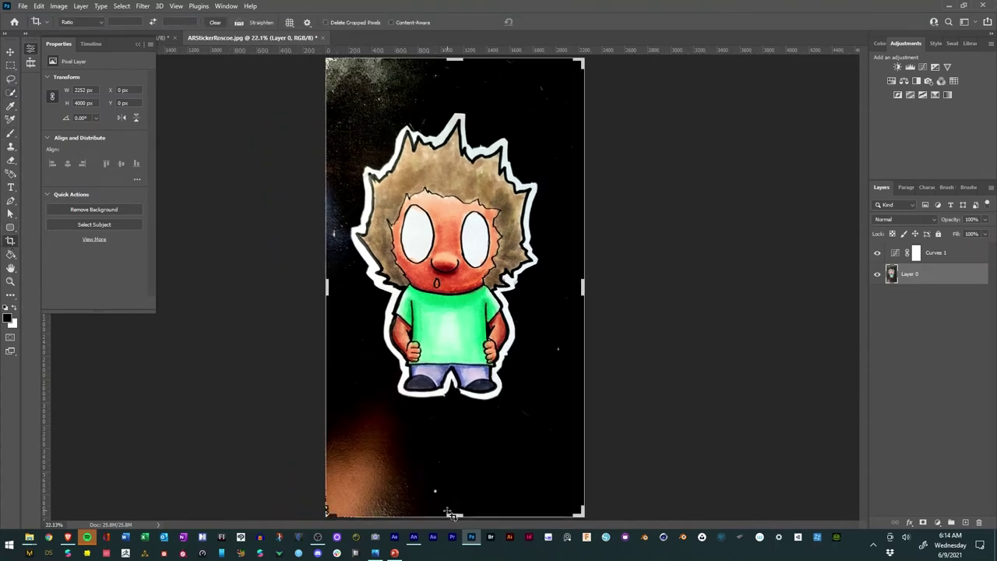
{"action": "left_click_drag", "start_coordinate": [455, 515], "coordinate": [452, 459]}
{"action": "left_click_drag", "start_coordinate": [455, 116], "coordinate": [451, 141]}
{"action": "left_click", "coordinate": [545, 22]}
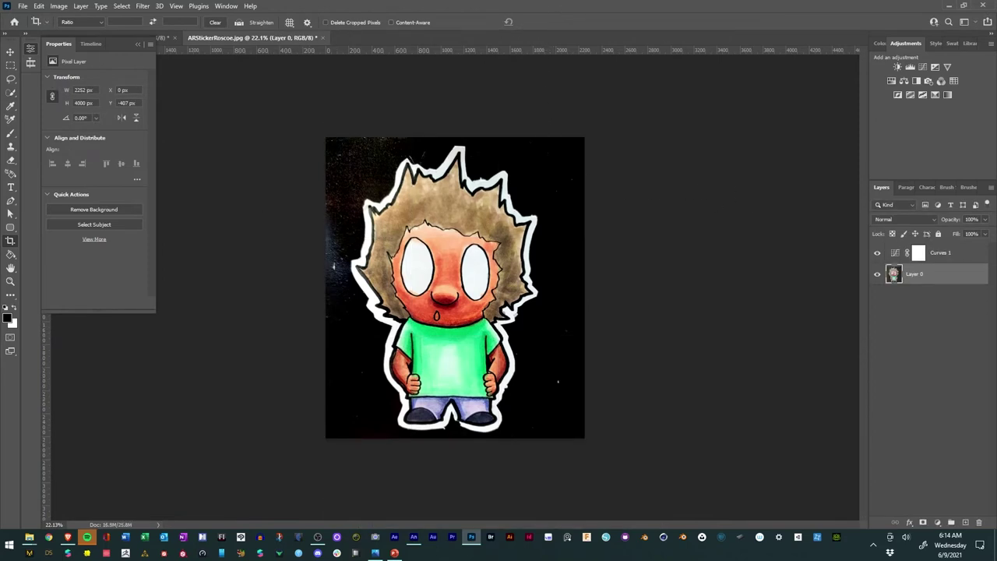
{"action": "left_click", "coordinate": [10, 92]}
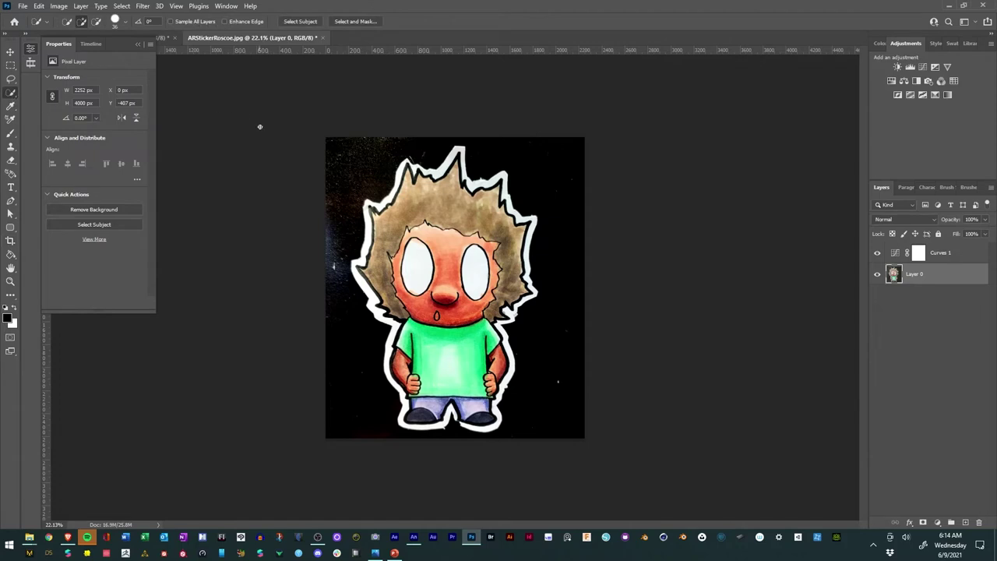
Delete the Quick Selection-selected dark background, deselect, and add an empty Layer 1 below Layer 0.
{"action": "mouse_move", "coordinate": [337, 177]}
{"action": "left_mouse_down"}
{"action": "mouse_move", "coordinate": [379, 140]}
{"action": "mouse_move", "coordinate": [533, 158]}
{"action": "mouse_move", "coordinate": [574, 212]}
{"action": "mouse_move", "coordinate": [583, 281]}
{"action": "mouse_move", "coordinate": [560, 356]}
{"action": "left_mouse_up"}
{"action": "mouse_move", "coordinate": [474, 438]}
{"action": "left_mouse_down"}
{"action": "mouse_move", "coordinate": [437, 438]}
{"action": "mouse_move", "coordinate": [361, 413]}
{"action": "left_mouse_up"}
{"action": "left_click_drag", "start_coordinate": [339, 375], "coordinate": [337, 366]}
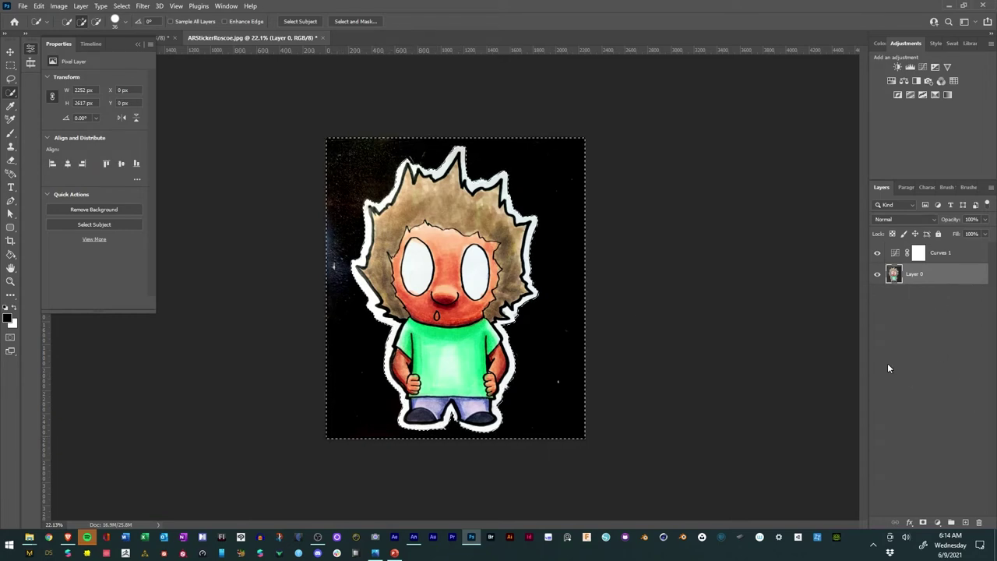
{"action": "key", "text": "Delete"}
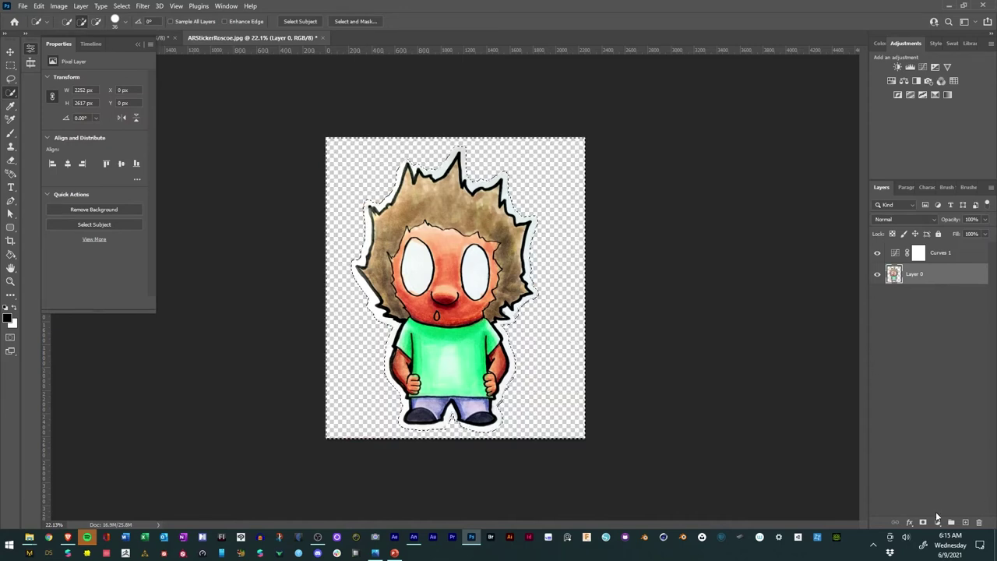
{"action": "key", "text": "ctrl+d"}
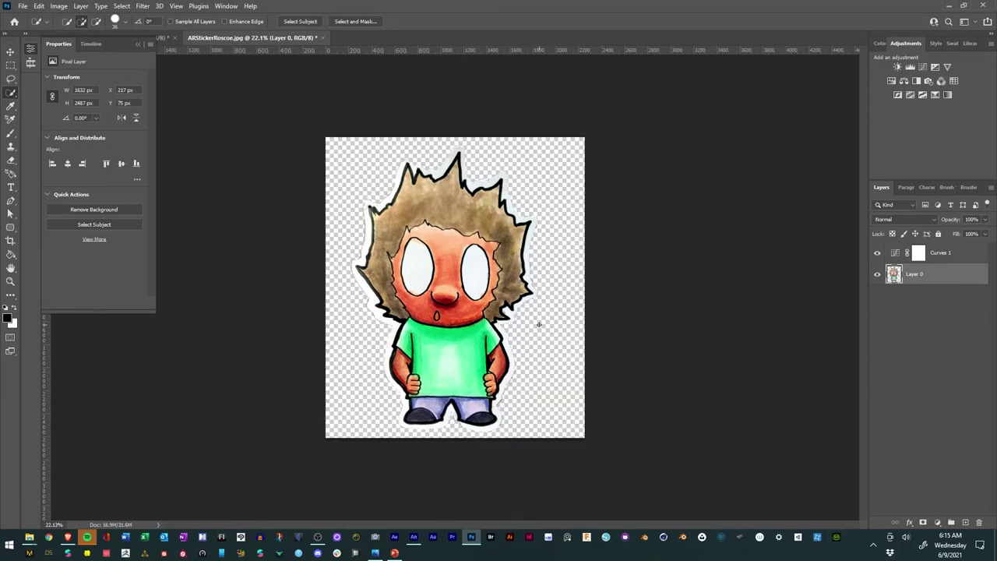
{"action": "left_click", "coordinate": [966, 524]}
{"action": "left_click_drag", "start_coordinate": [946, 279], "coordinate": [939, 315]}
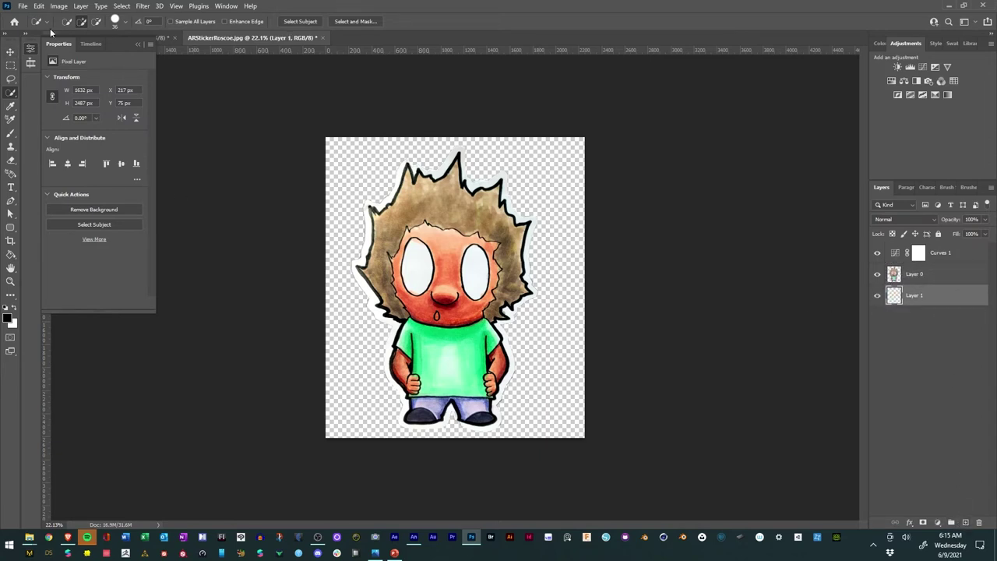
Save the document as ARStickerRoscoe.psd.
{"action": "left_click", "coordinate": [39, 7]}
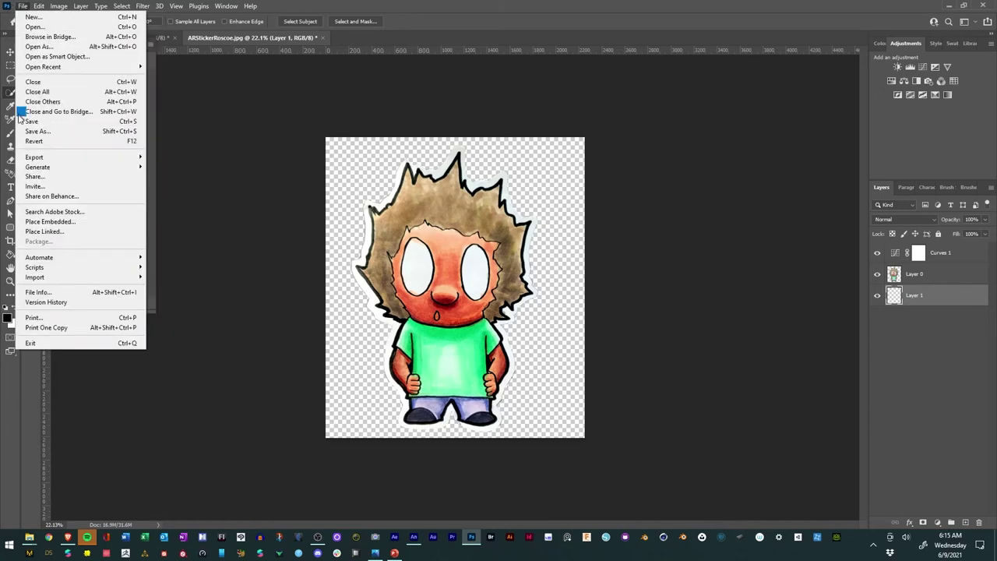
{"action": "mouse_move", "coordinate": [44, 161]}
{"action": "left_click", "coordinate": [33, 14]}
{"action": "left_click", "coordinate": [23, 6]}
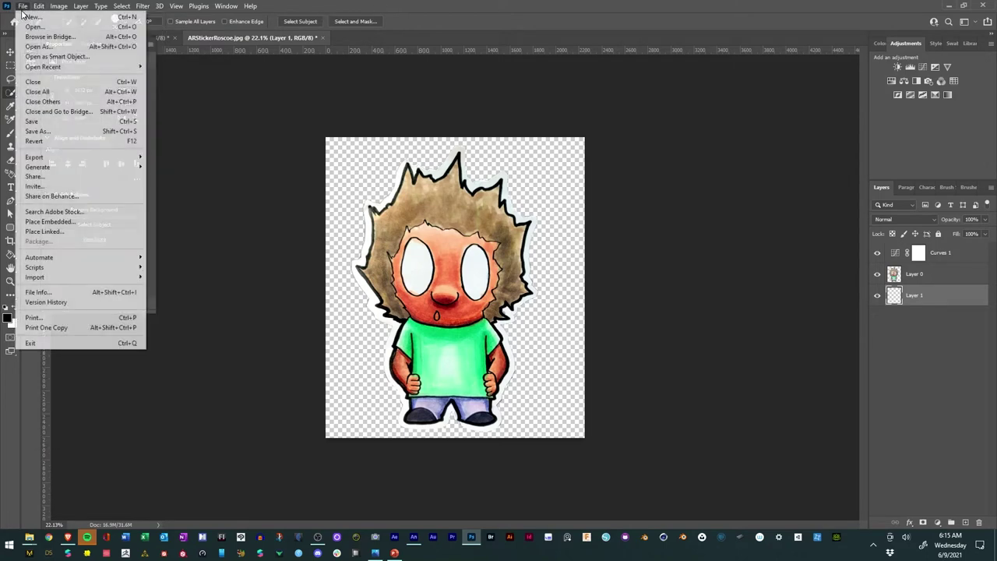
{"action": "left_click", "coordinate": [35, 122]}
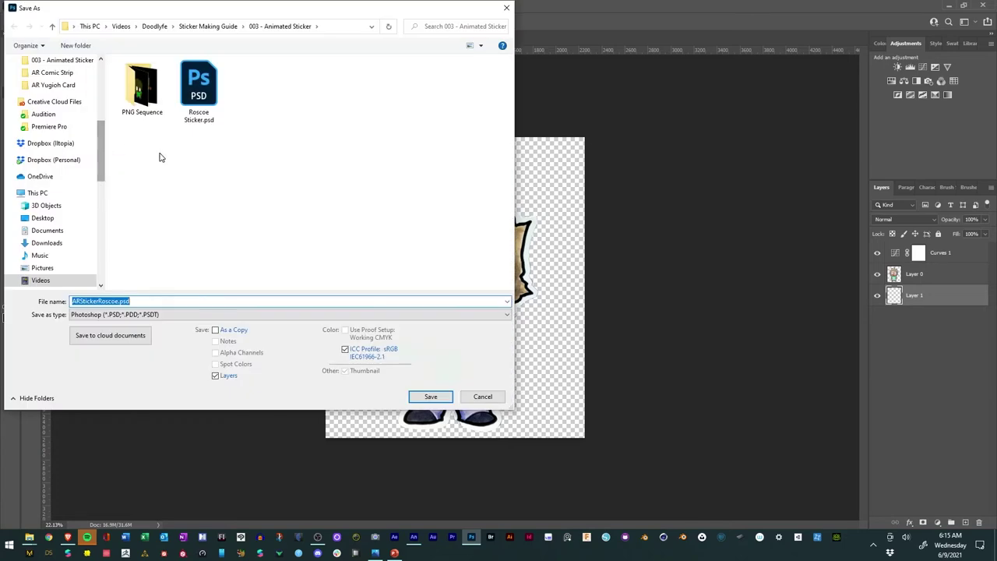
{"action": "left_click", "coordinate": [431, 396]}
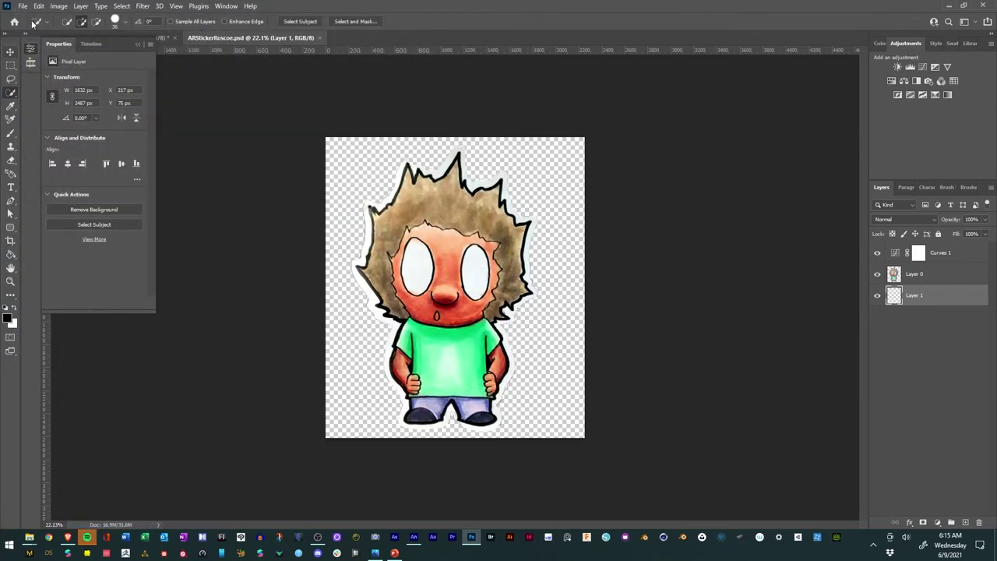
Quick-export a JPG copy named ARStickerRoscoe_1.jpg without replacing the existing ARStickerRoscoe.jpg.
{"action": "left_click", "coordinate": [22, 6]}
{"action": "mouse_move", "coordinate": [85, 160]}
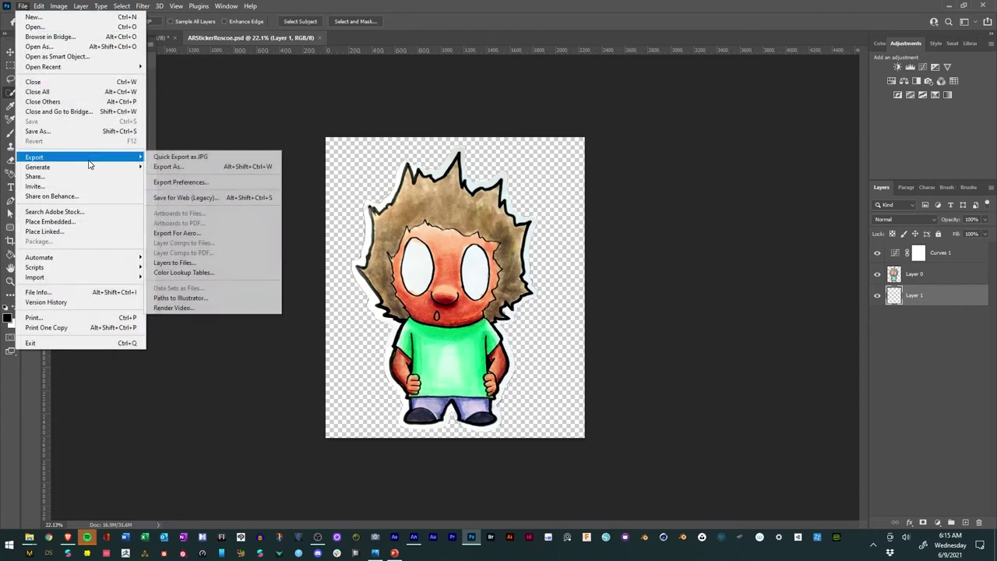
{"action": "left_click", "coordinate": [176, 162]}
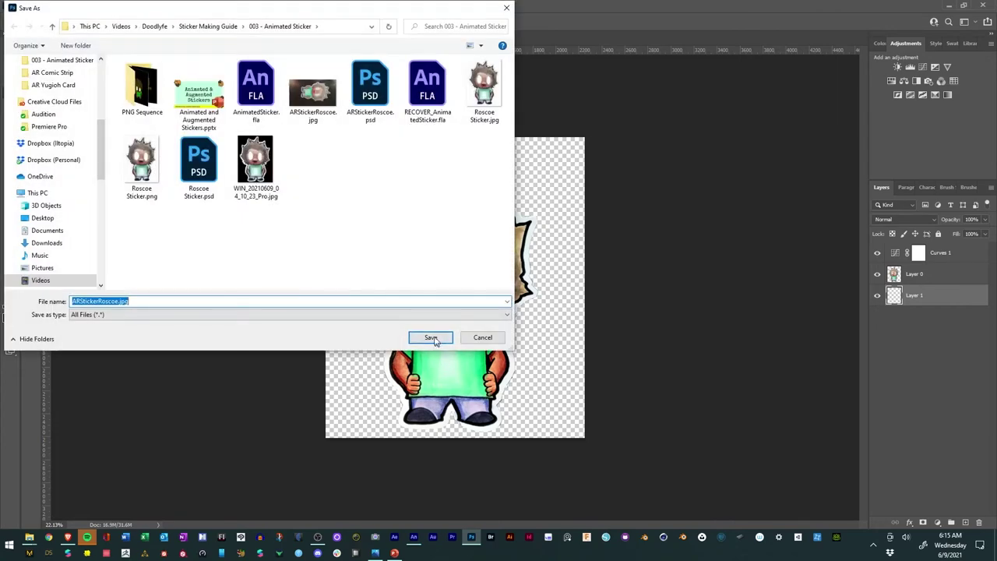
{"action": "left_click", "coordinate": [430, 337]}
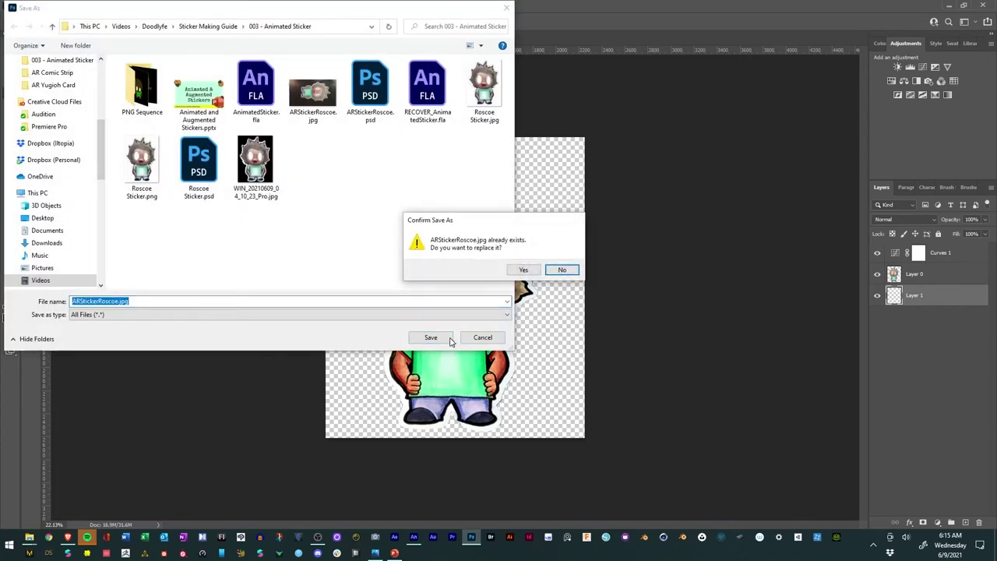
{"action": "left_click", "coordinate": [562, 269]}
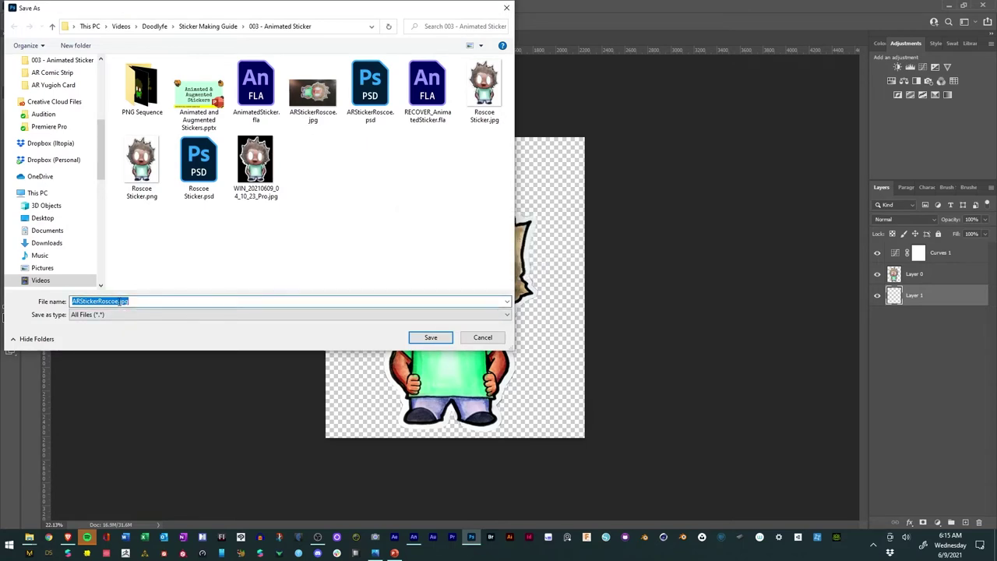
{"action": "left_click", "coordinate": [120, 302]}
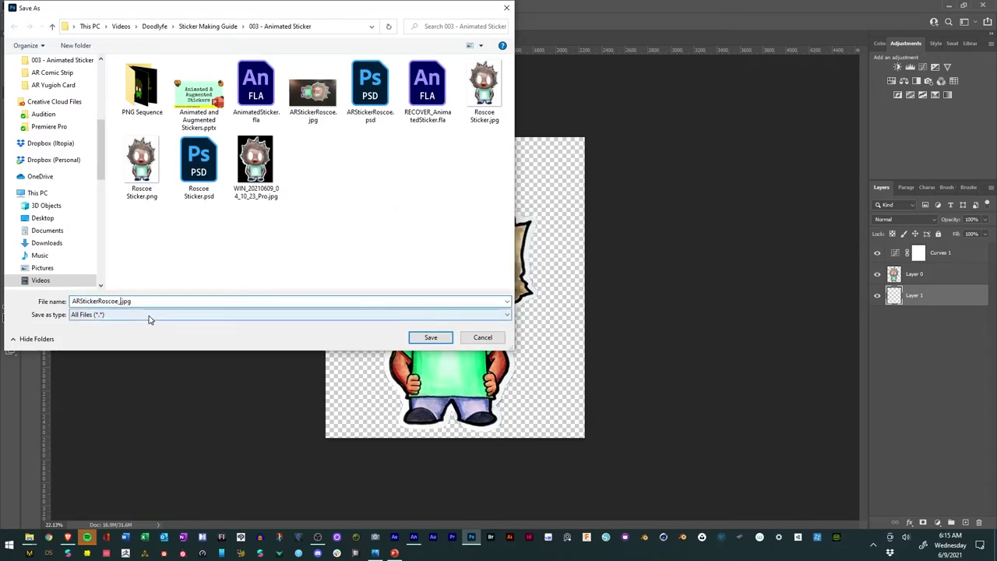
{"action": "left_click", "coordinate": [431, 337]}
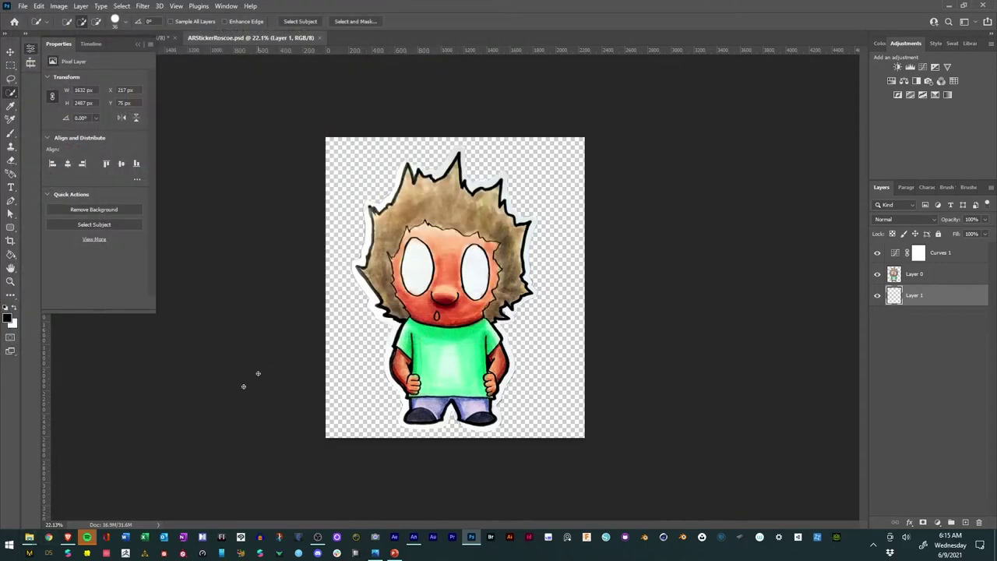
{"action": "mouse_move", "coordinate": [28, 537]}
{"action": "left_click", "coordinate": [98, 499]}
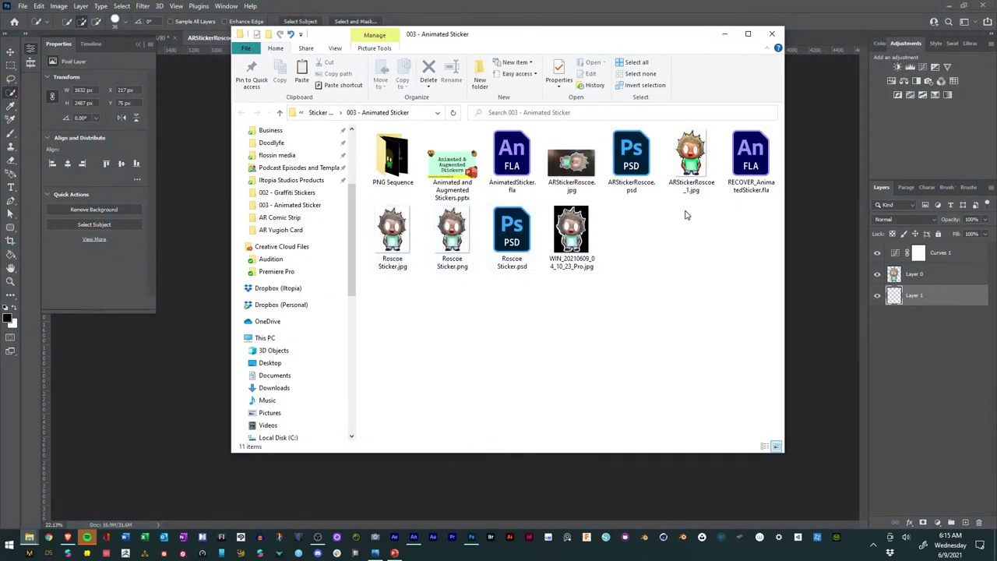
{"action": "left_click", "coordinate": [689, 161]}
{"action": "left_click", "coordinate": [24, 402]}
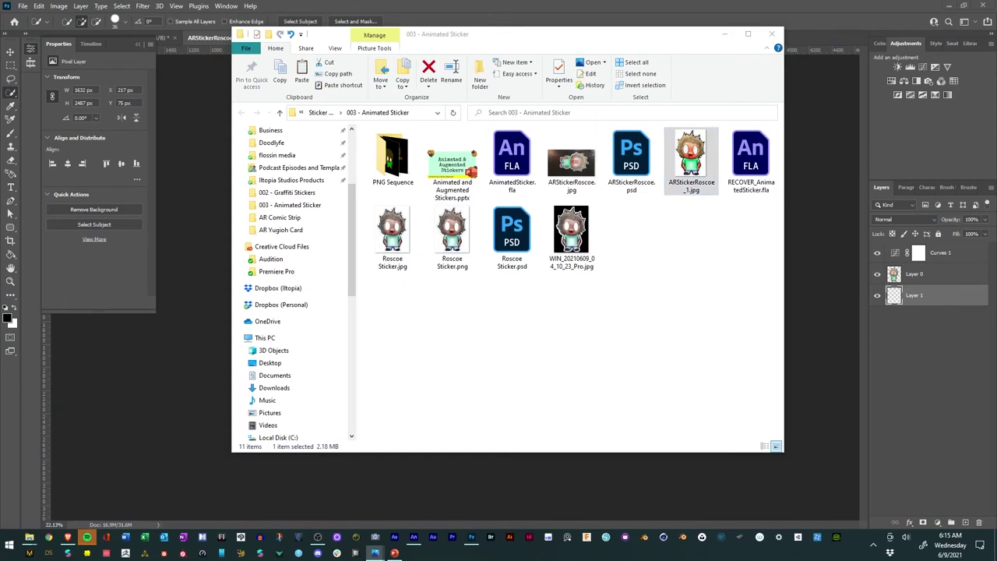
{"action": "double_click", "coordinate": [689, 161]}
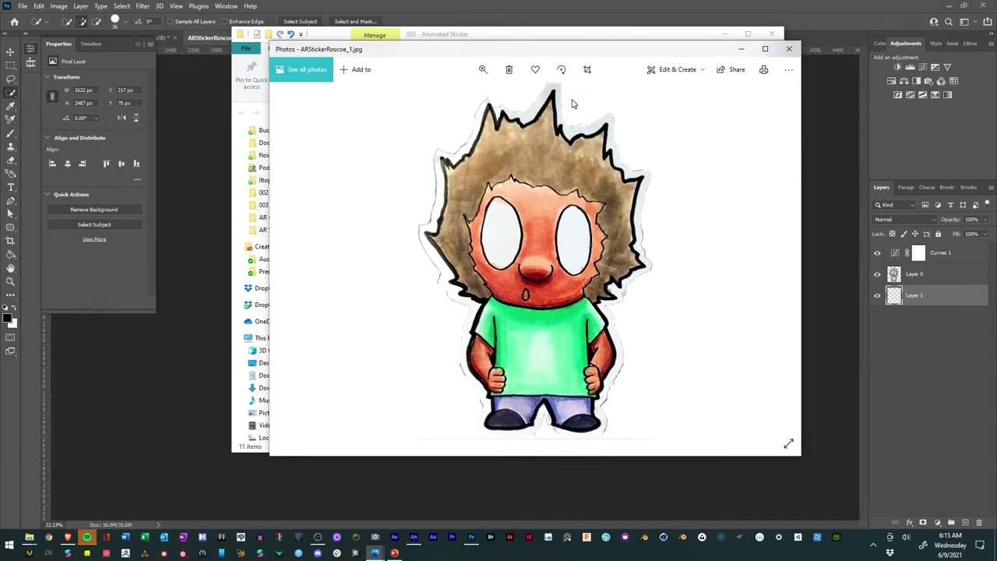
{"action": "left_click", "coordinate": [788, 68]}
{"action": "left_click", "coordinate": [789, 49]}
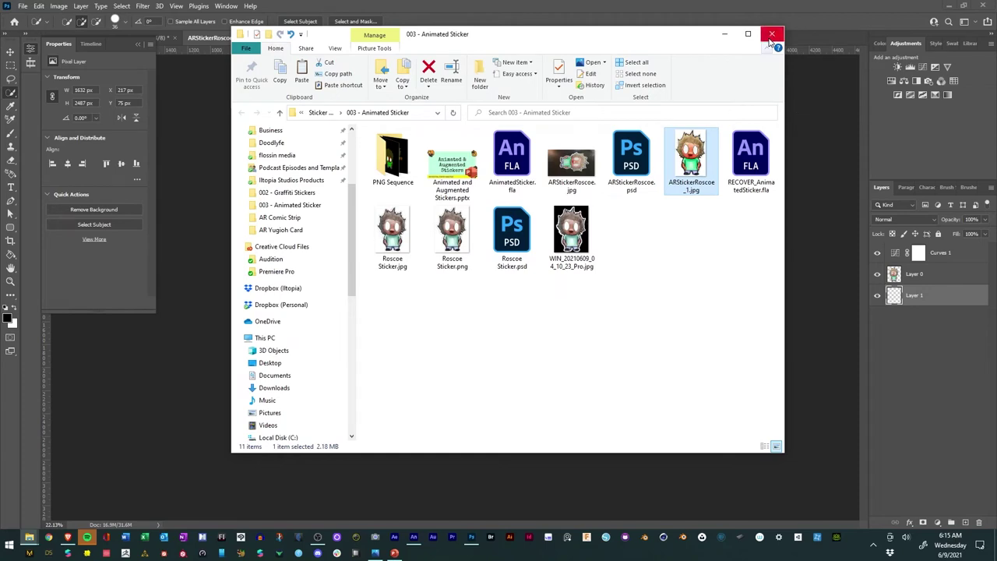
{"action": "left_click", "coordinate": [726, 37]}
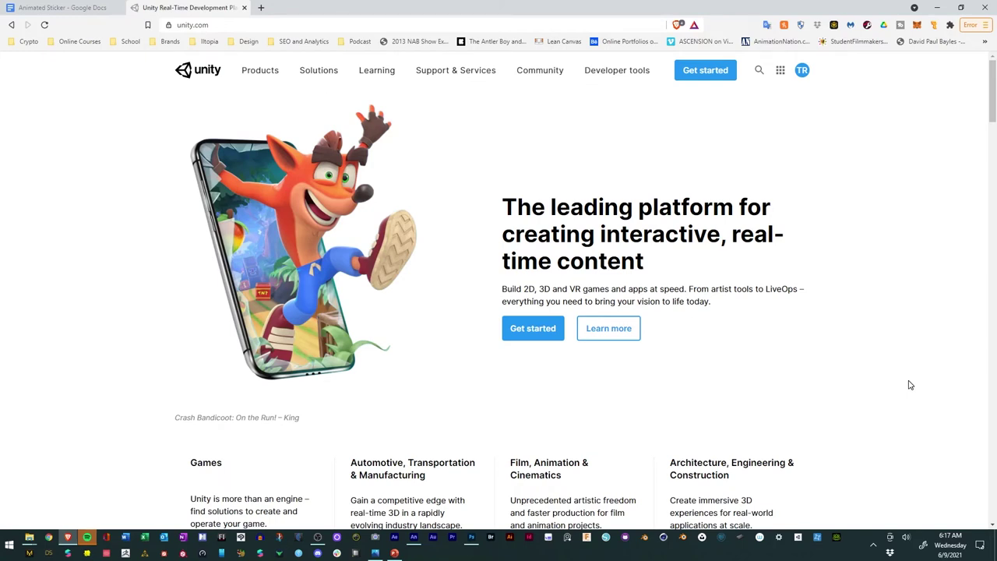
On unity.com, go to plans for individuals and choose the free Personal plan.
{"action": "left_click", "coordinate": [541, 334]}
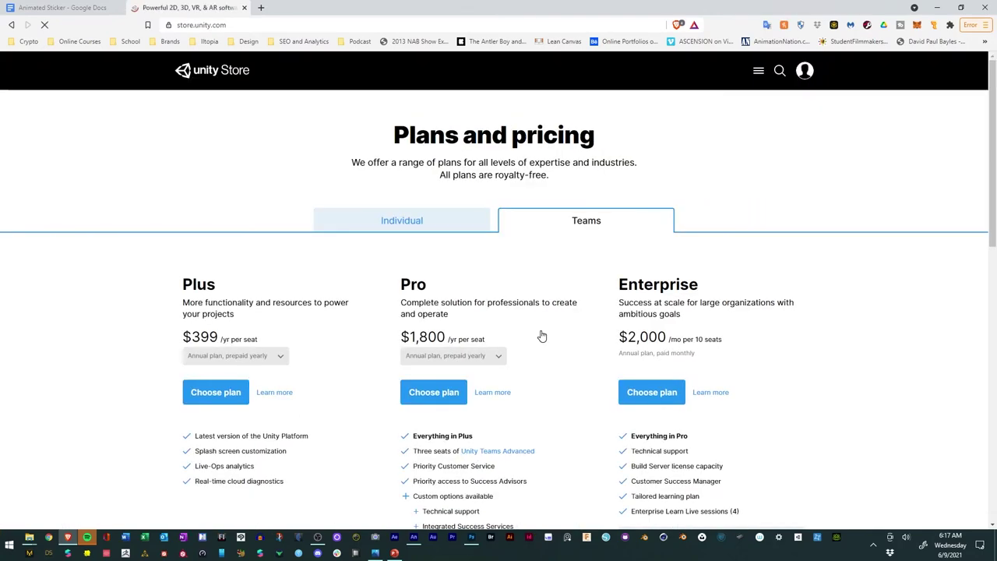
{"action": "left_click", "coordinate": [409, 224]}
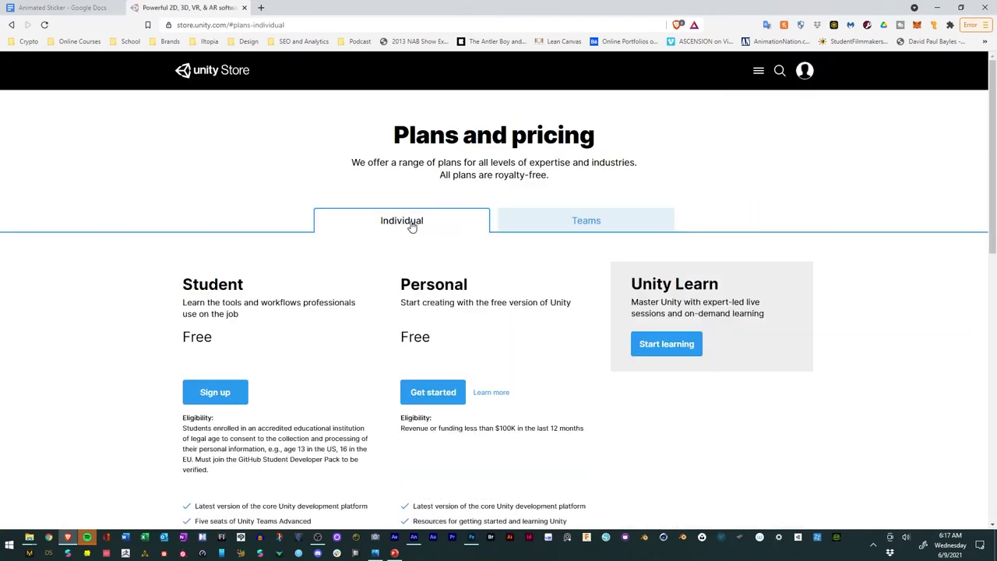
{"action": "left_click", "coordinate": [445, 392]}
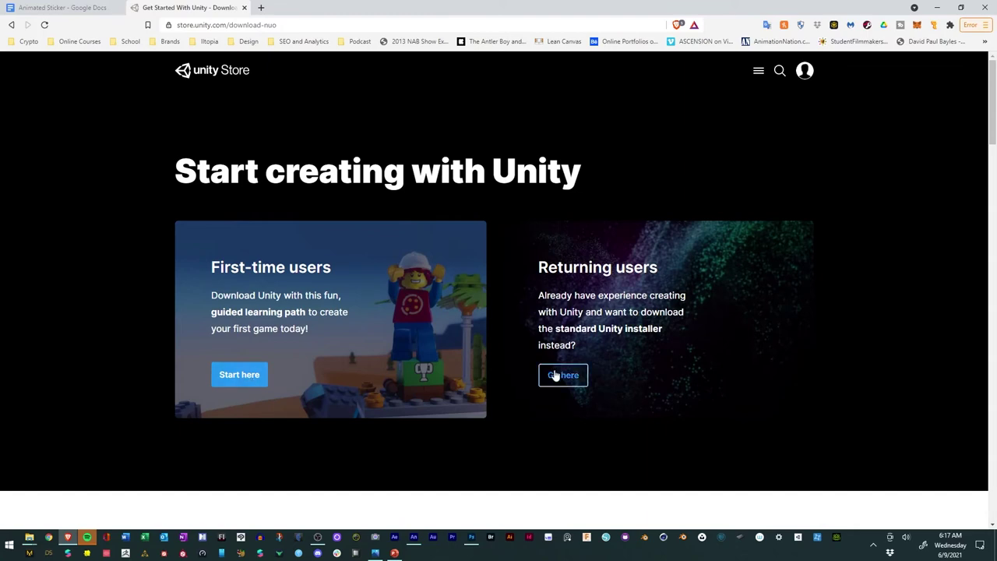
Start the first-time-user download, cancel saving UnitySetup.exe, and launch Unity Hub instead.
{"action": "left_click", "coordinate": [243, 374]}
{"action": "left_click", "coordinate": [458, 438]}
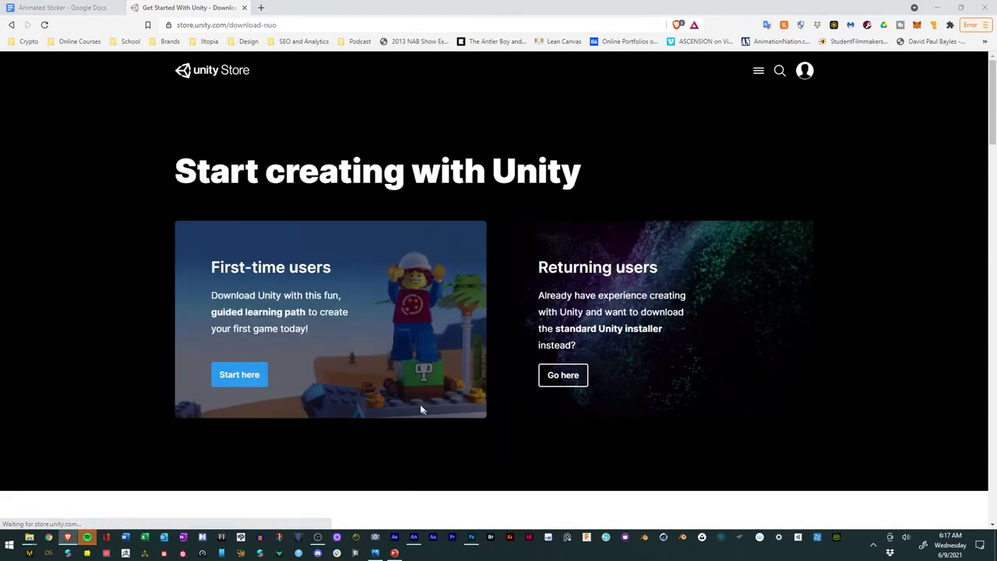
{"action": "left_click", "coordinate": [418, 394]}
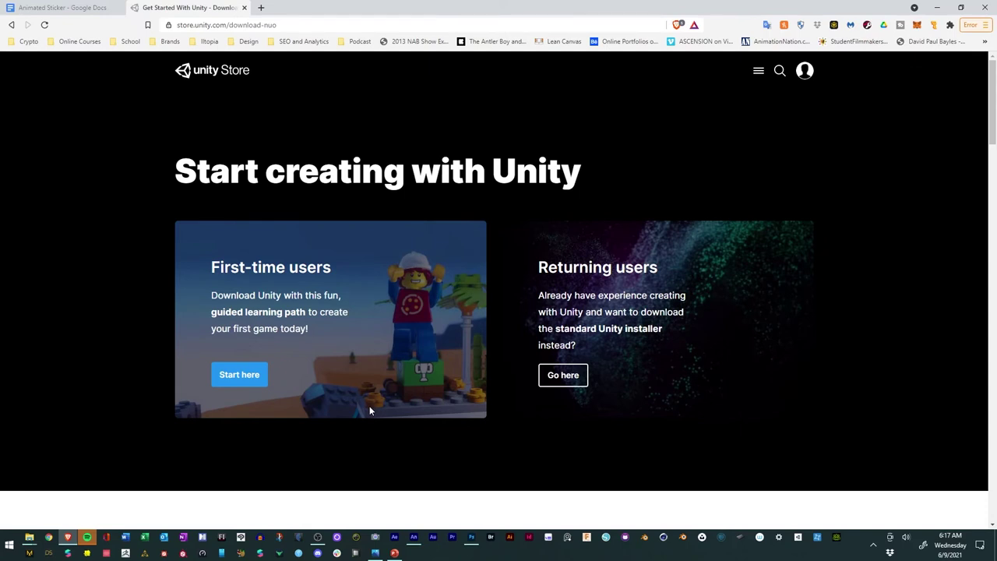
{"action": "left_click", "coordinate": [798, 537]}
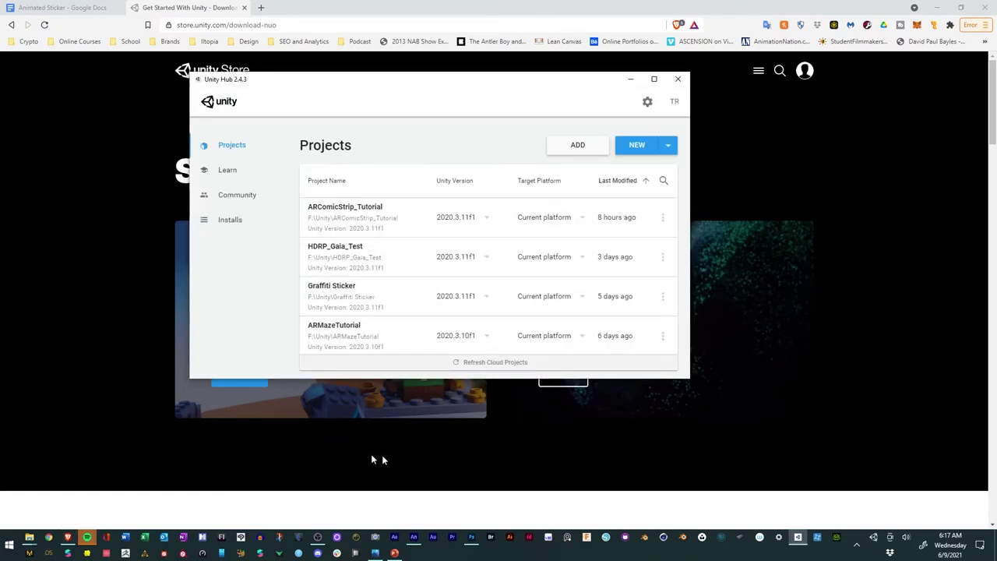
Browse Unity Hub's Learn page of sample projects.
{"action": "left_click", "coordinate": [224, 178]}
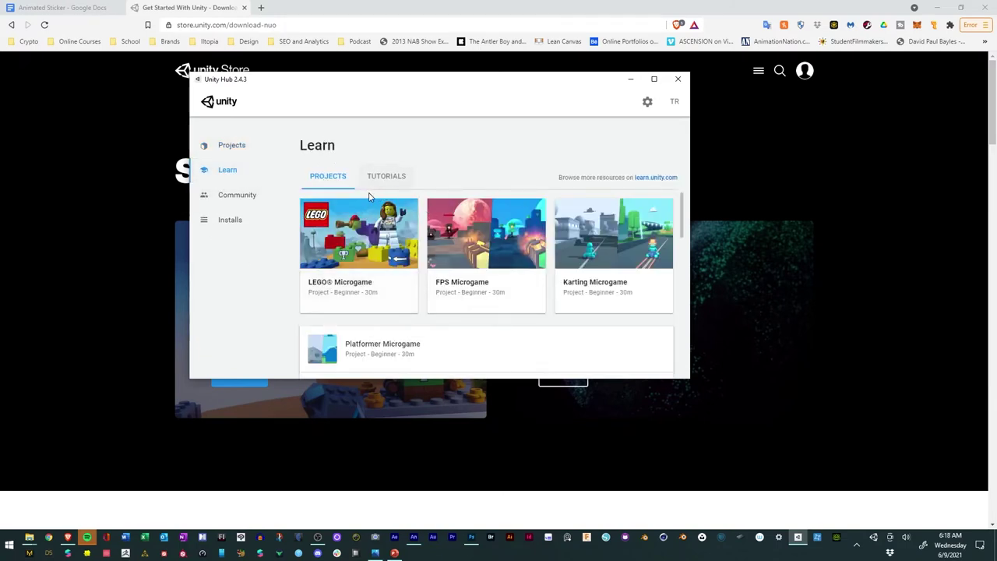
{"action": "scroll", "coordinate": [546, 229], "scroll_direction": "down", "scroll_amount": 2}
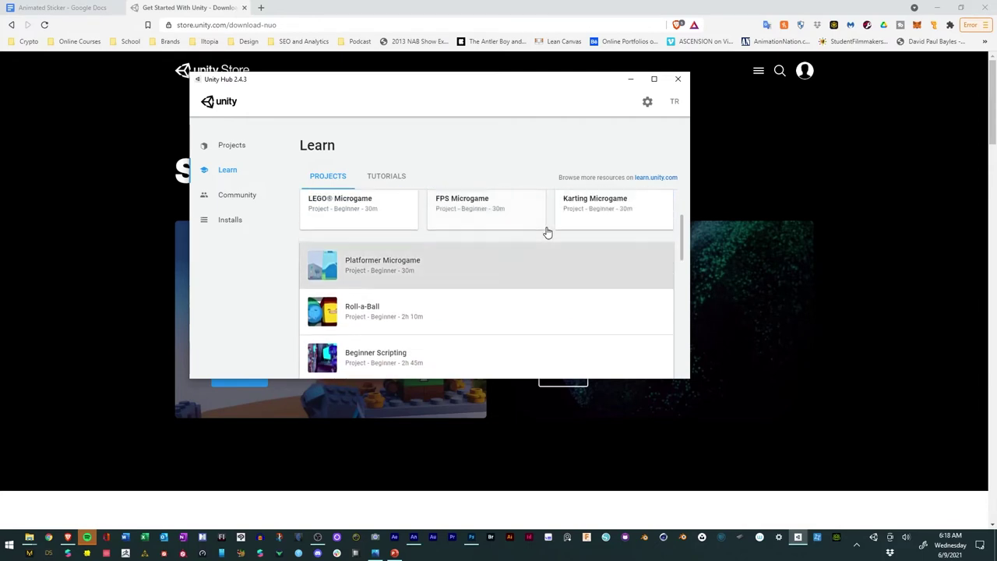
{"action": "scroll", "coordinate": [463, 208], "scroll_direction": "up", "scroll_amount": 2}
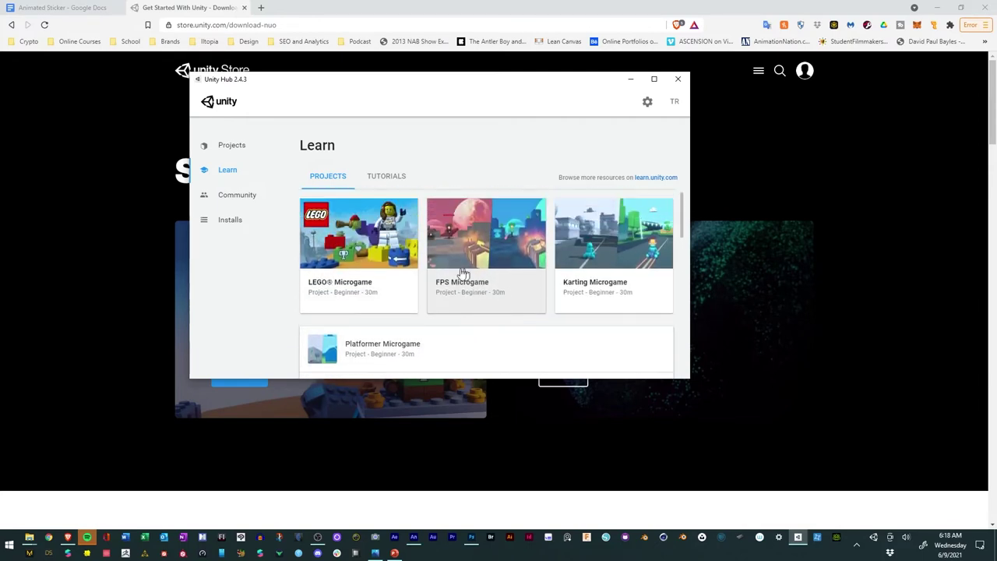
Look over Community resources, then list installed editors 2020.3.11f1, 2020.3.10f1, 2020.3.5f1, 2019.4.24f1.
{"action": "left_click", "coordinate": [244, 201]}
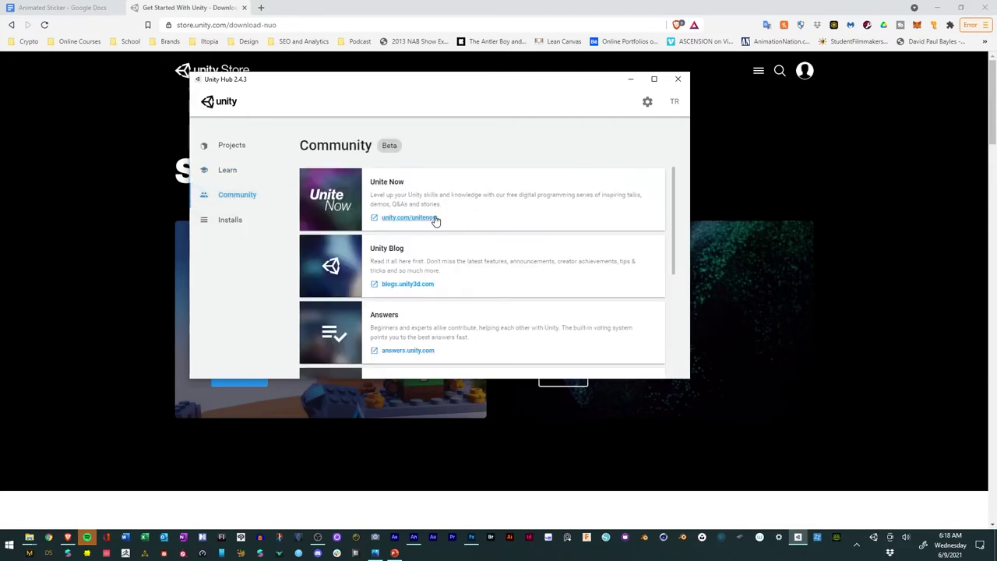
{"action": "scroll", "coordinate": [429, 218], "scroll_direction": "down", "scroll_amount": 3}
{"action": "scroll", "coordinate": [434, 218], "scroll_direction": "up", "scroll_amount": 3}
{"action": "scroll", "coordinate": [411, 203], "scroll_direction": "down", "scroll_amount": 2}
{"action": "scroll", "coordinate": [415, 210], "scroll_direction": "up", "scroll_amount": 2}
{"action": "scroll", "coordinate": [501, 275], "scroll_direction": "down", "scroll_amount": 4}
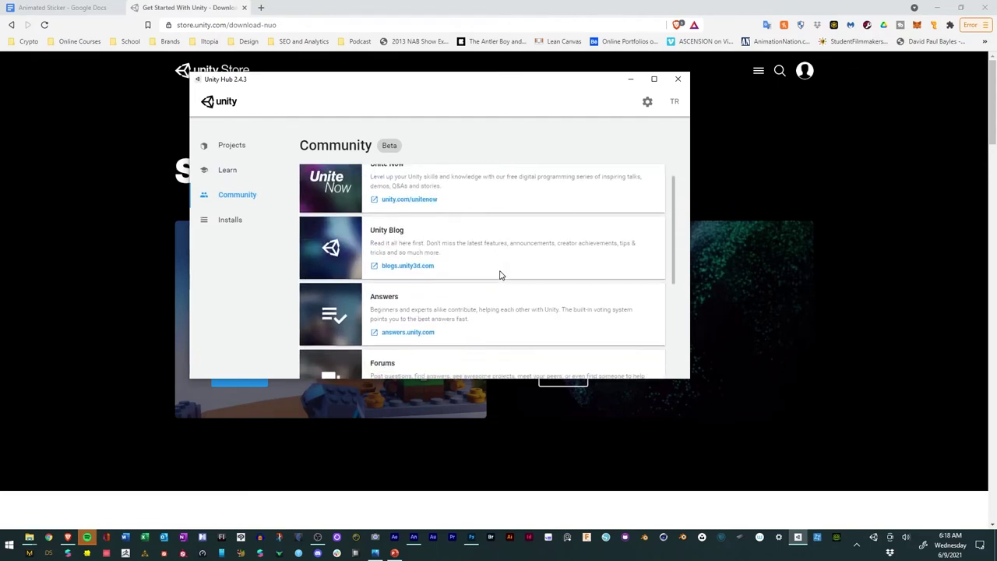
{"action": "scroll", "coordinate": [500, 275], "scroll_direction": "up", "scroll_amount": 3}
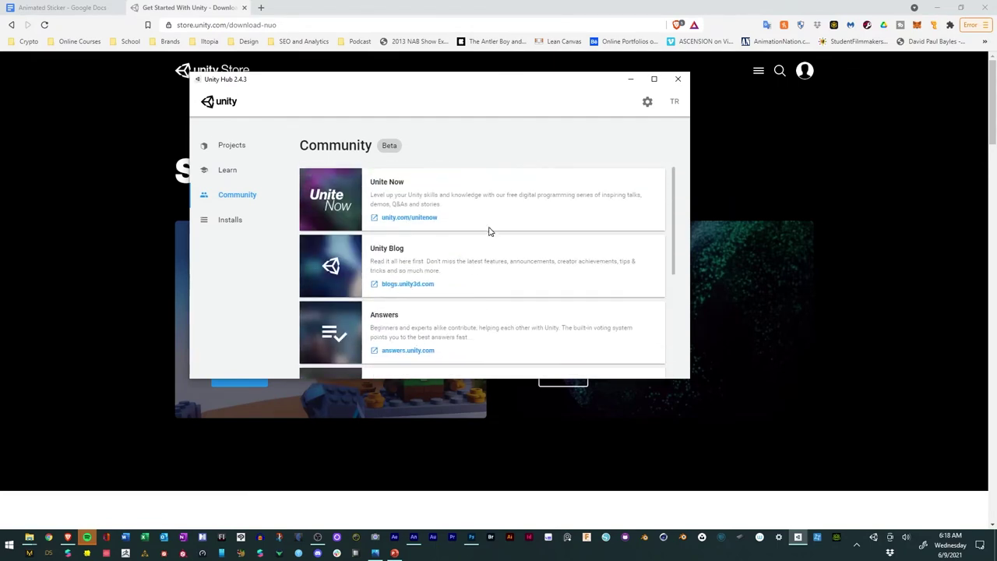
{"action": "left_click", "coordinate": [234, 223]}
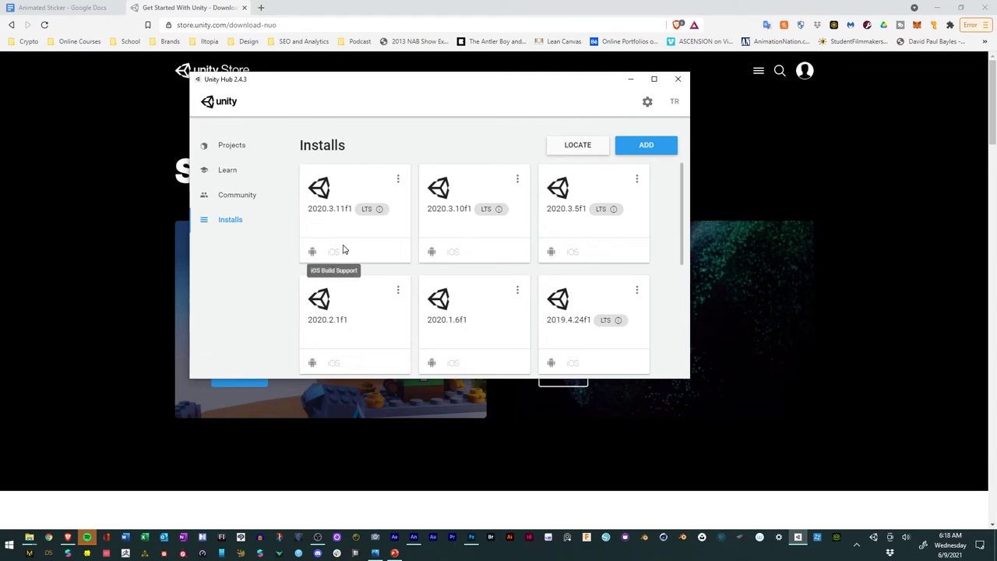
Begin adding Unity 2019.4.28f1 with the Microsoft Visual Studio Community 2019 module.
{"action": "left_click", "coordinate": [647, 148]}
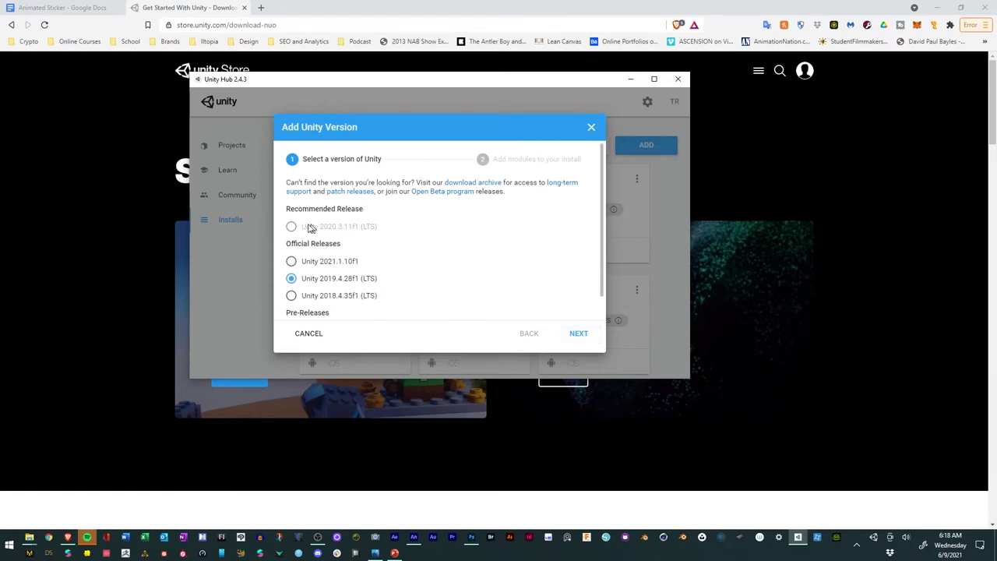
{"action": "left_click", "coordinate": [580, 337]}
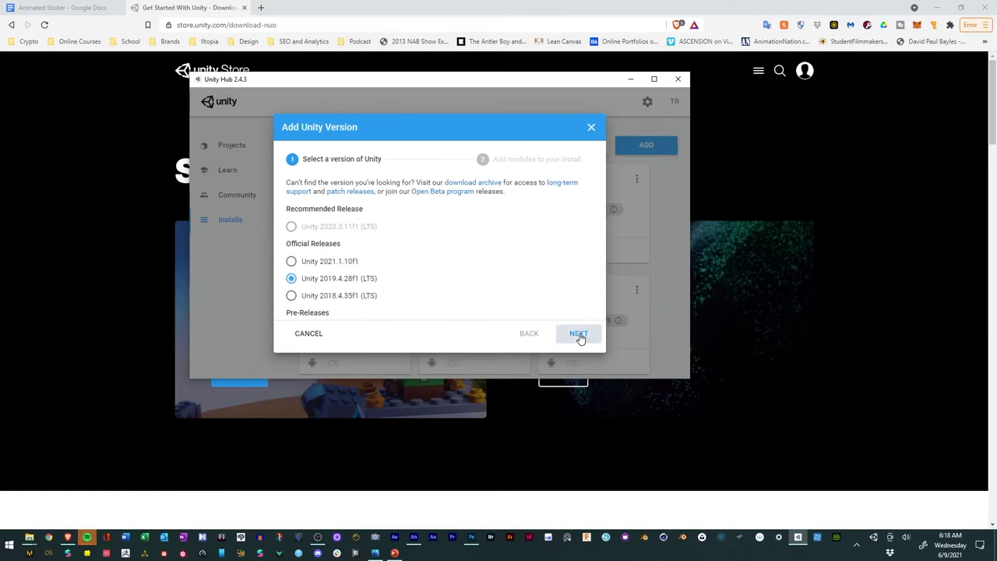
{"action": "left_click", "coordinate": [294, 213]}
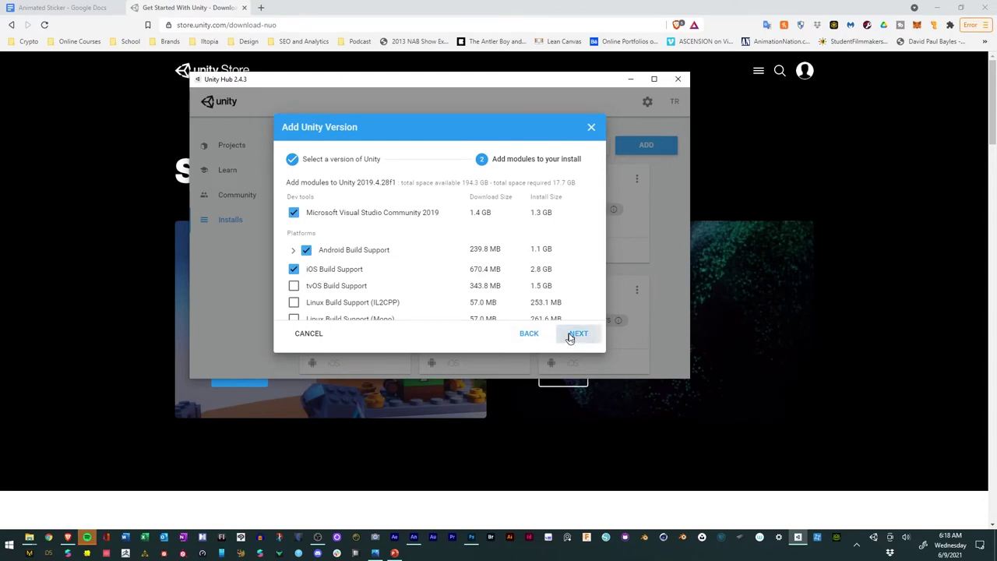
{"action": "left_click", "coordinate": [575, 335]}
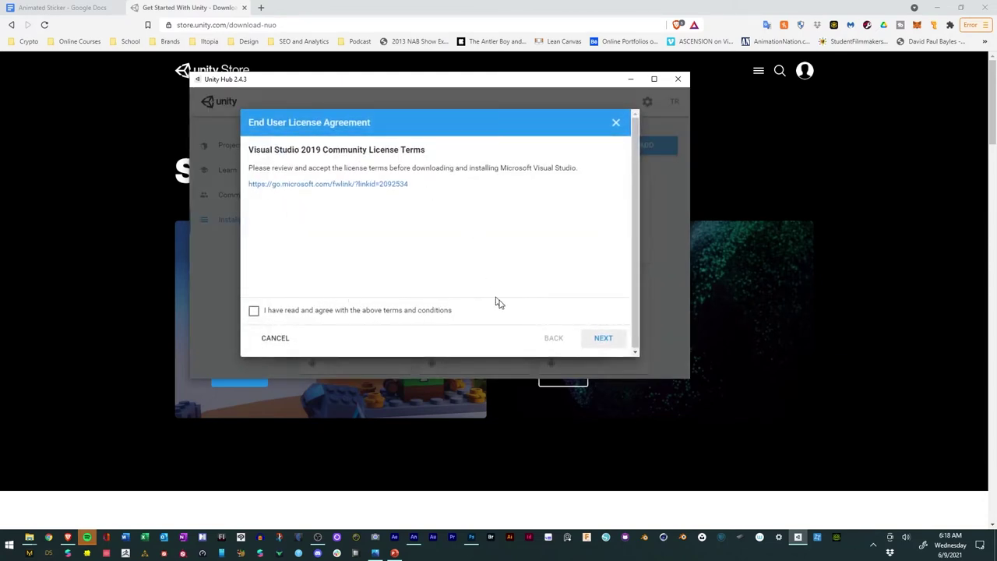
Agree to the Visual Studio and Android SDK/NDK licenses, then close the add-version dialogs.
{"action": "left_click", "coordinate": [390, 316]}
{"action": "left_click", "coordinate": [605, 337]}
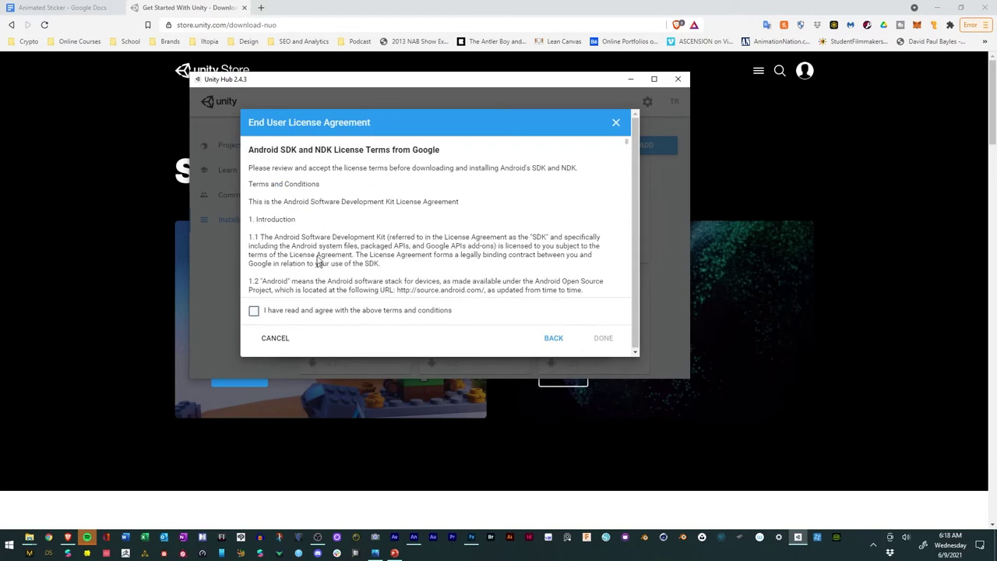
{"action": "left_click", "coordinate": [324, 314]}
{"action": "left_click", "coordinate": [591, 343]}
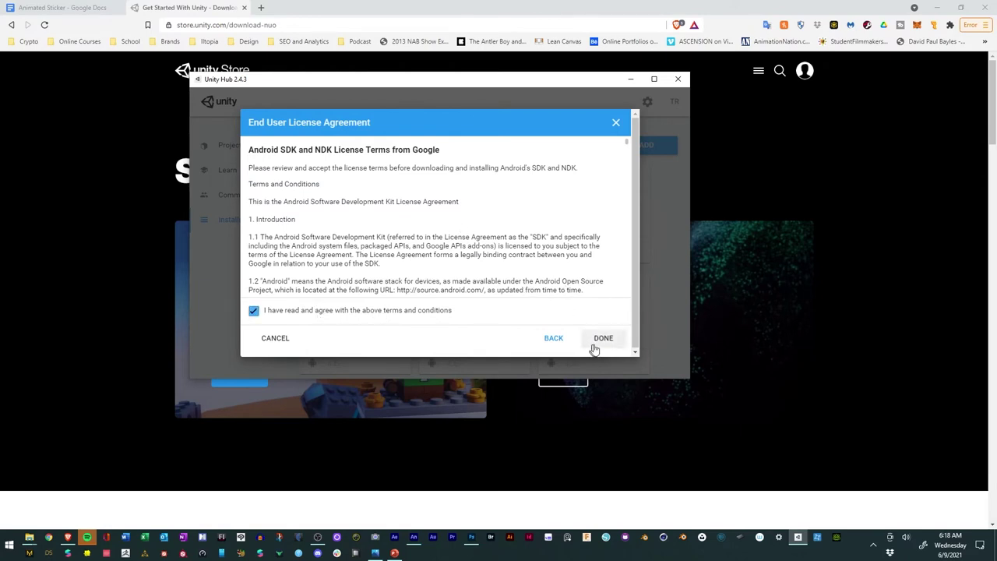
{"action": "left_click", "coordinate": [617, 124]}
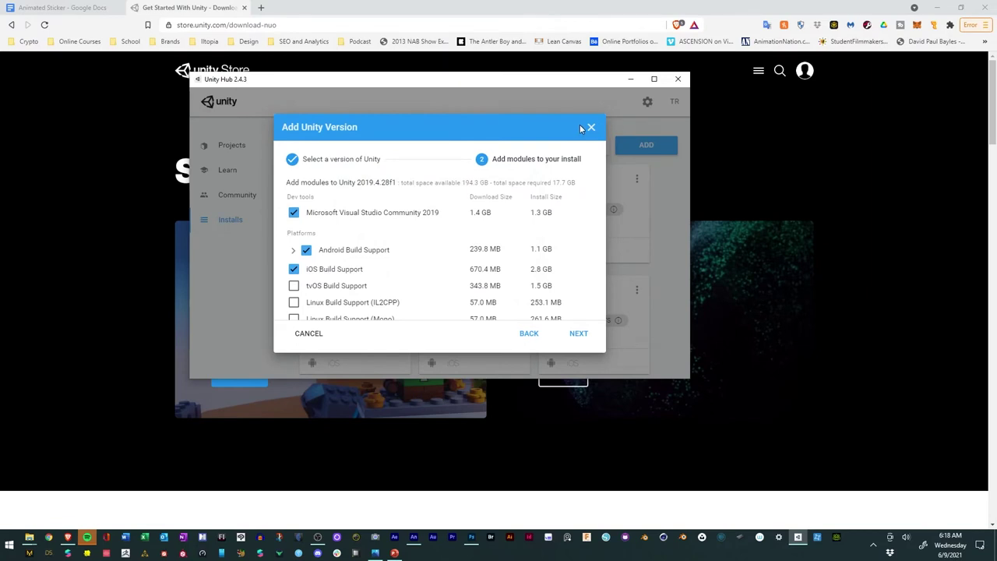
{"action": "left_click", "coordinate": [590, 127]}
Create a 3D project named ARSticker_tutorial with Unity 2020.3.11f1 in F:\Unity.
{"action": "left_click", "coordinate": [249, 146]}
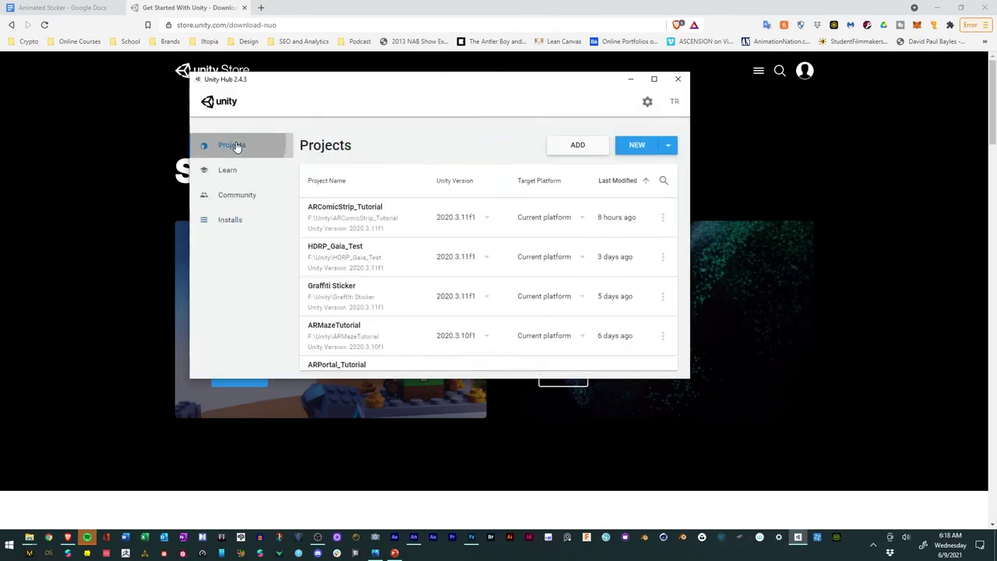
{"action": "left_click", "coordinate": [672, 149]}
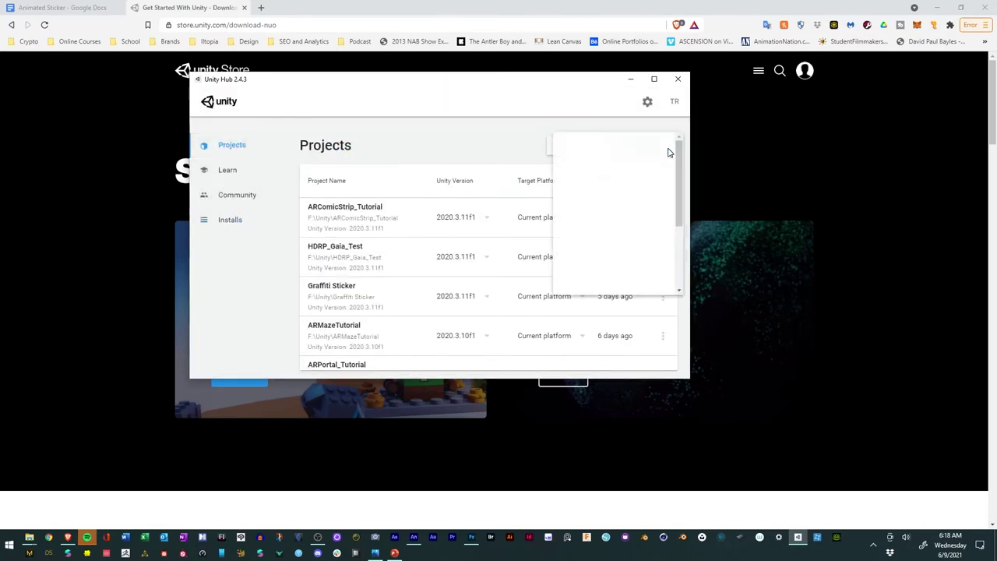
{"action": "left_click", "coordinate": [576, 149]}
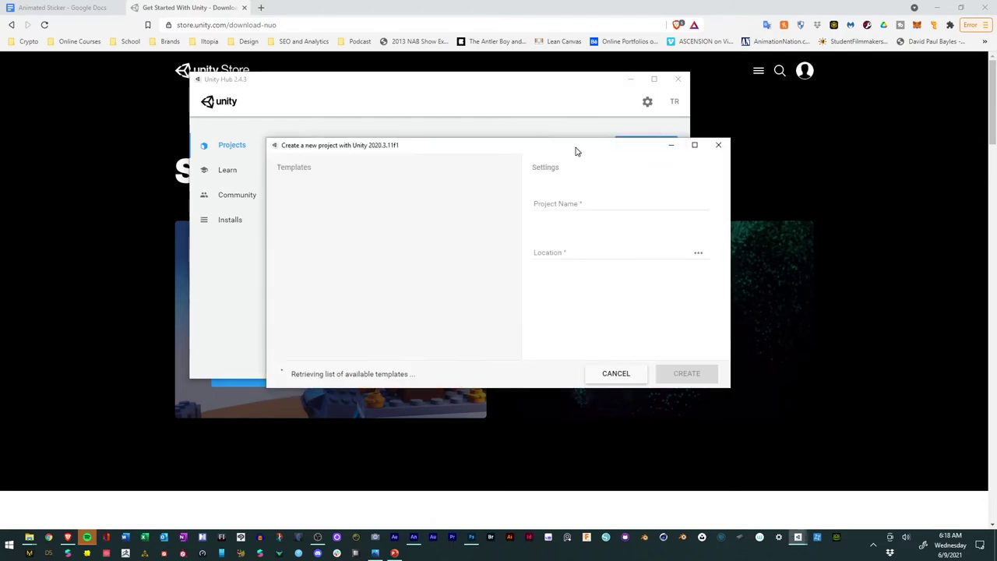
{"action": "triple_click", "coordinate": [574, 201]}
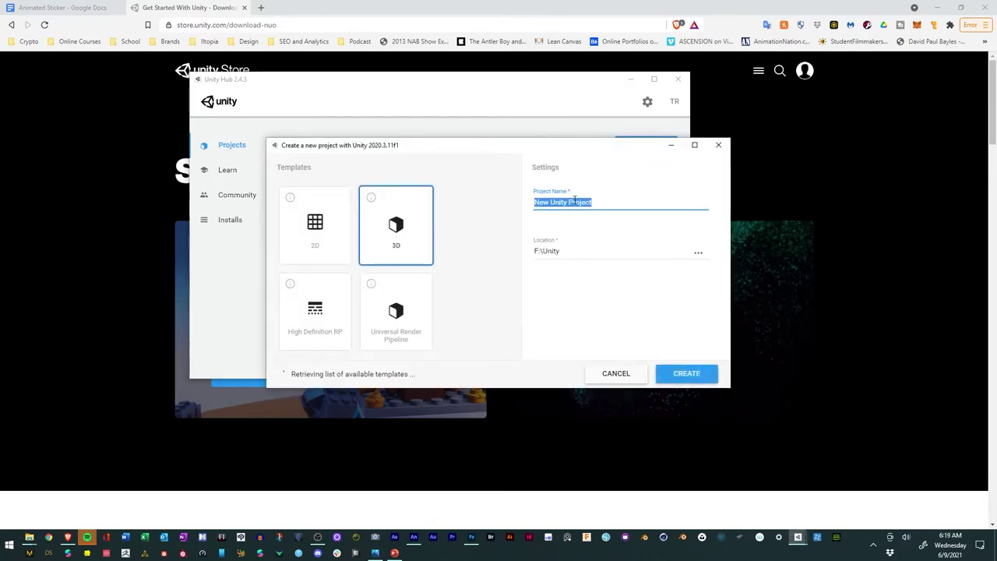
{"action": "type", "text": "AR "}
{"action": "type", "text": "a"}
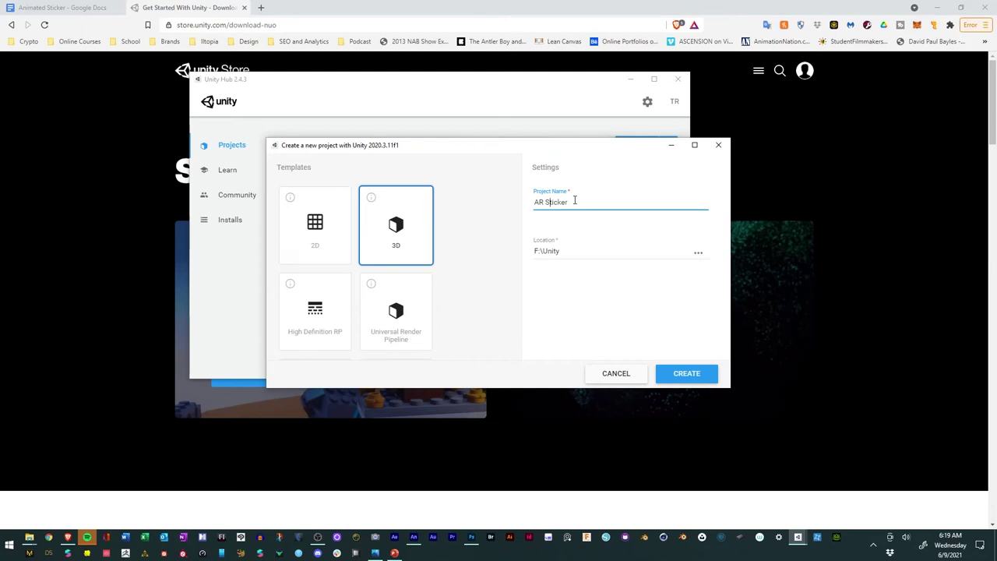
{"action": "key", "text": "BackSpace"}
{"action": "left_click", "coordinate": [572, 200]}
{"action": "left_click", "coordinate": [392, 226]}
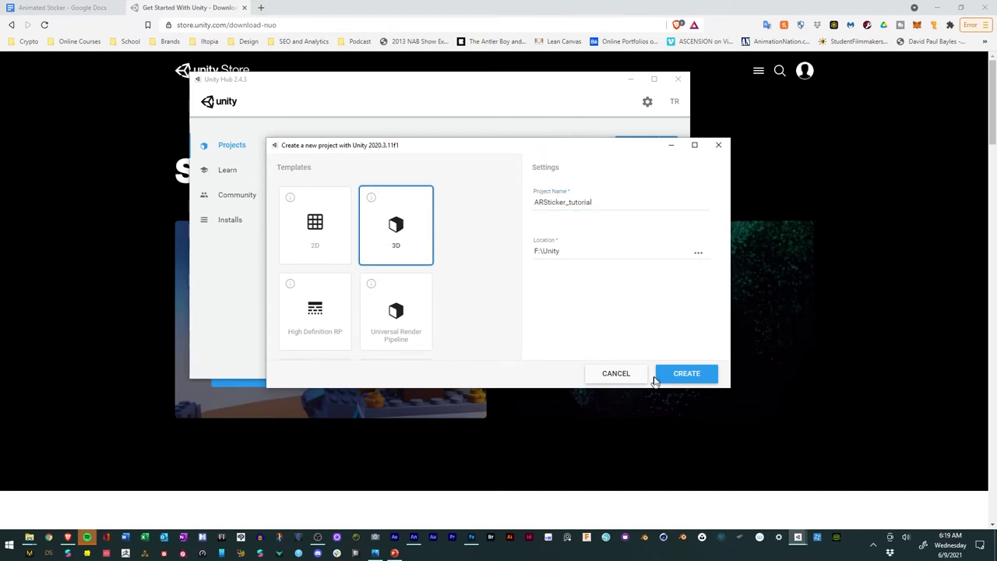
{"action": "left_click", "coordinate": [686, 373]}
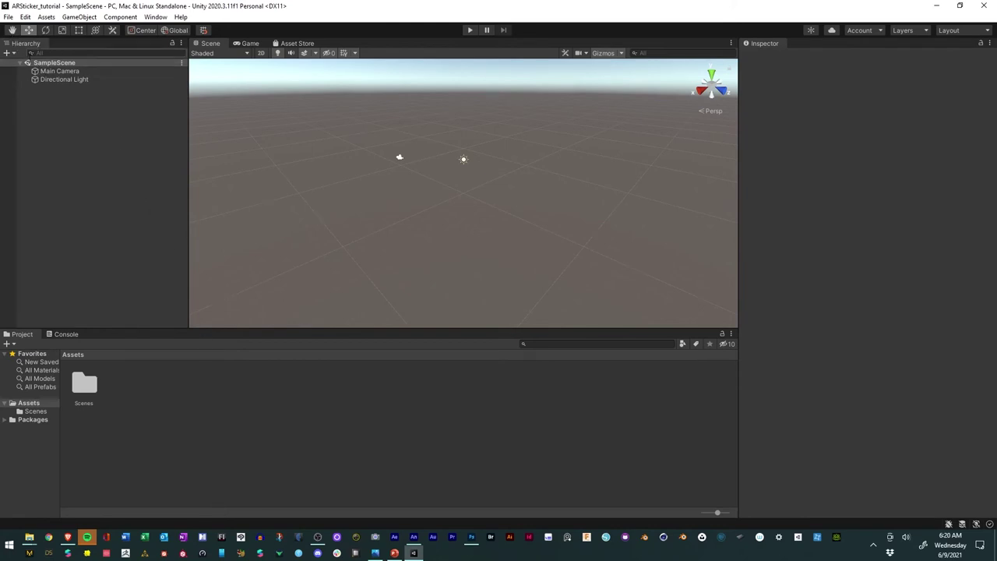
Switch the build platform to Android in Build Settings.
{"action": "left_click", "coordinate": [7, 17]}
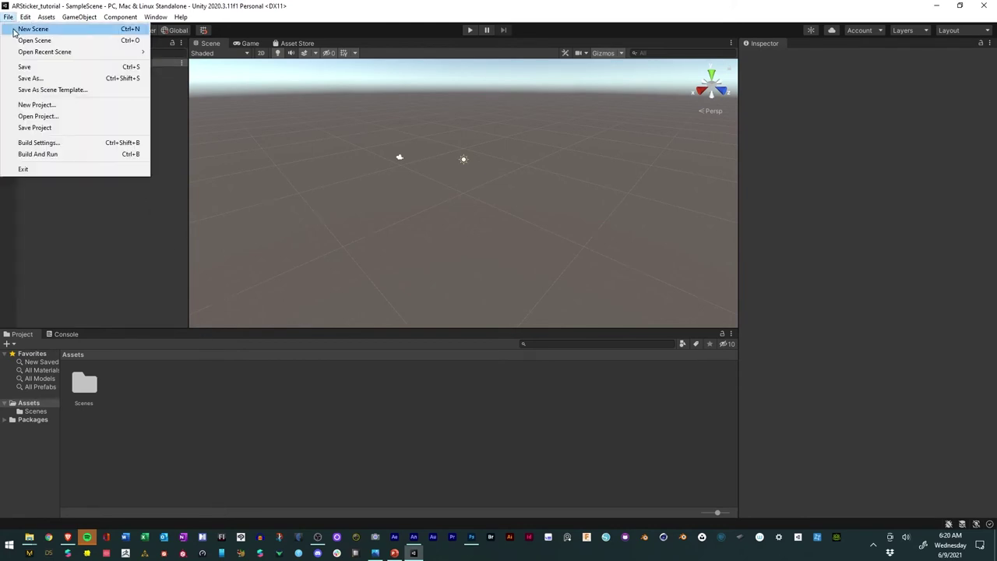
{"action": "left_click", "coordinate": [48, 142]}
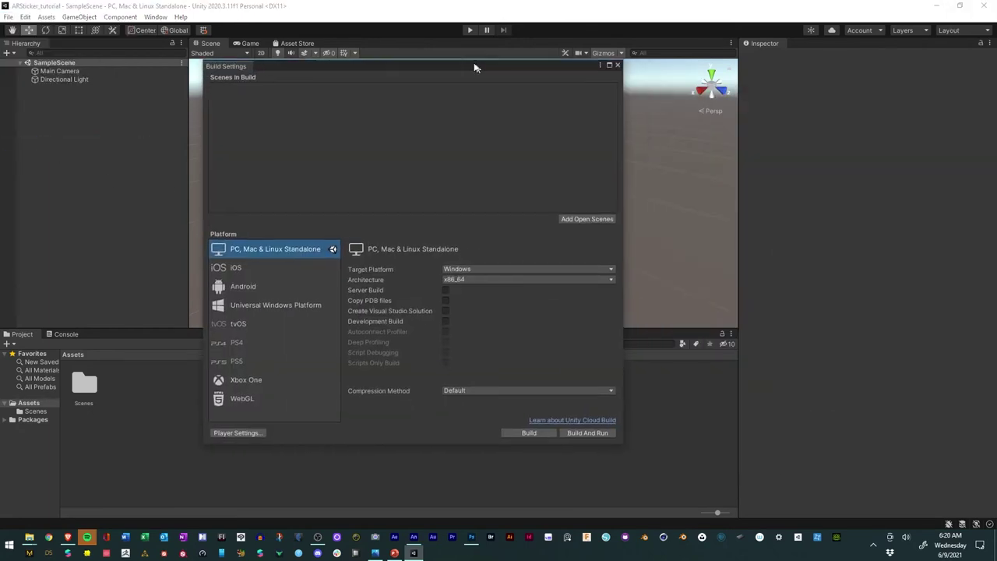
{"action": "left_click", "coordinate": [295, 304]}
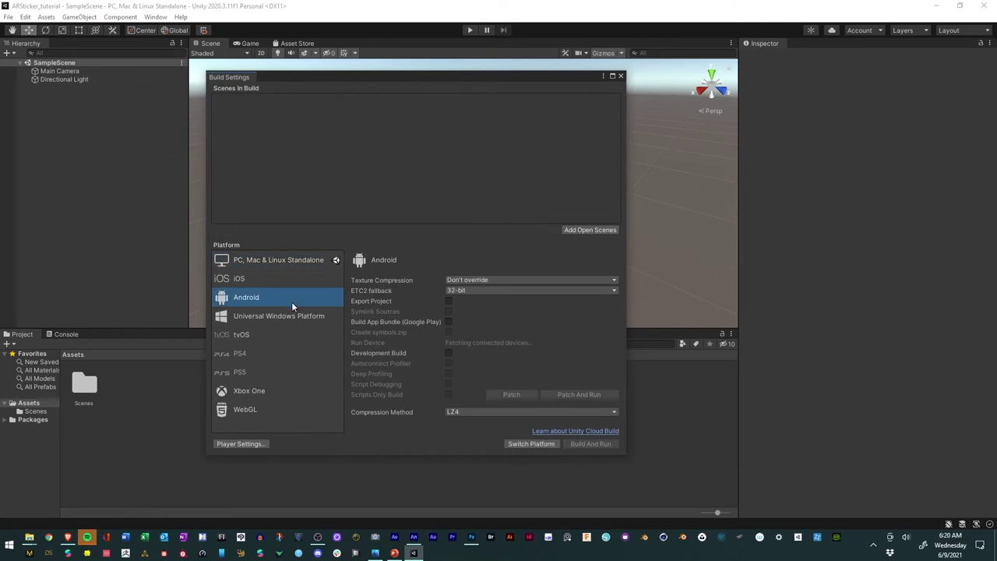
{"action": "left_click", "coordinate": [532, 444]}
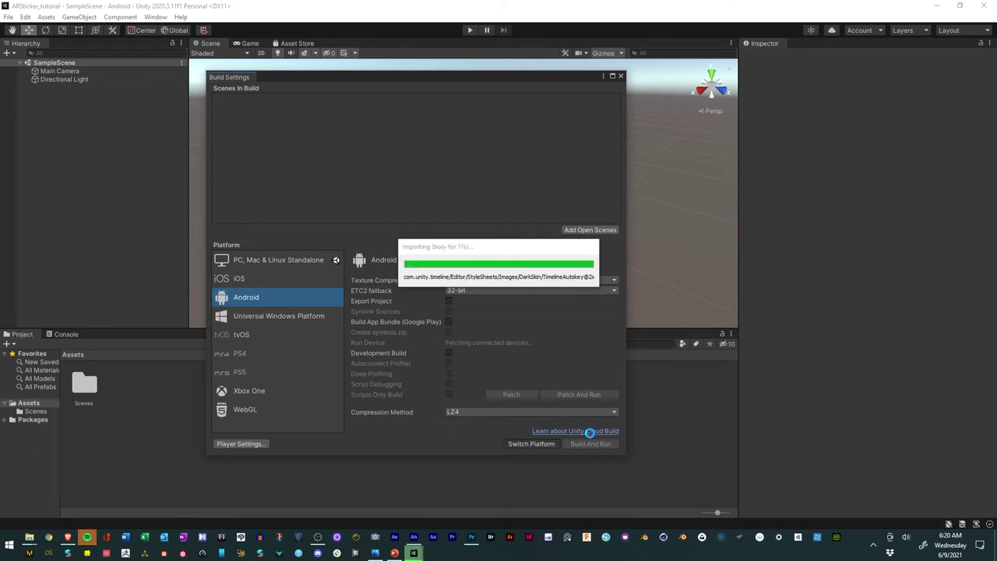
Open Player Settings, dock Project Settings beside the Inspector, widen it, and close Build Settings.
{"action": "left_click", "coordinate": [258, 445]}
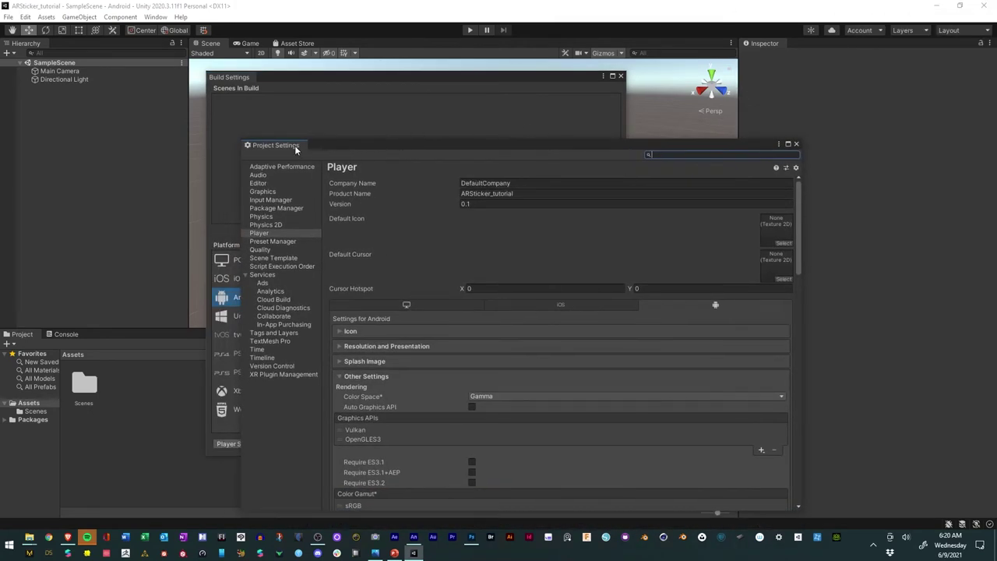
{"action": "left_click_drag", "start_coordinate": [296, 145], "coordinate": [813, 50]}
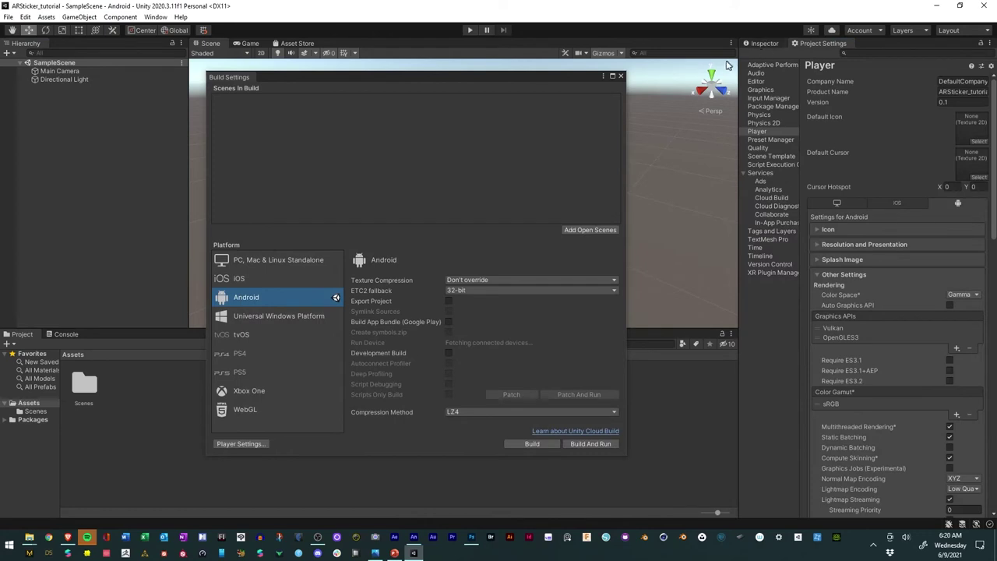
{"action": "left_click_drag", "start_coordinate": [738, 70], "coordinate": [626, 80]}
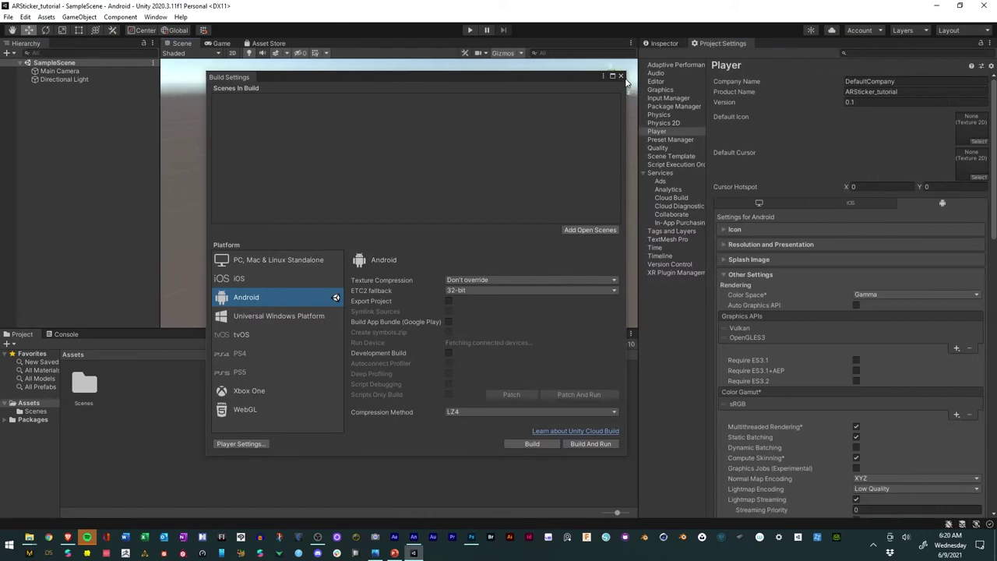
{"action": "left_click", "coordinate": [621, 76]}
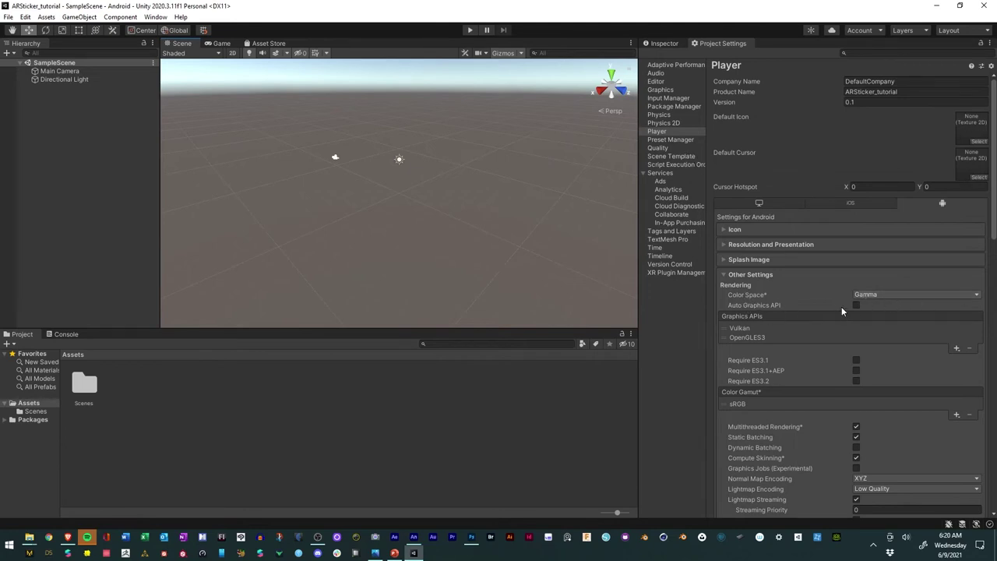
Review the Quality settings for the Medium level, then go back to the Inspector.
{"action": "scroll", "coordinate": [842, 310], "scroll_direction": "down", "scroll_amount": 4}
{"action": "scroll", "coordinate": [826, 309], "scroll_direction": "down", "scroll_amount": 4}
{"action": "scroll", "coordinate": [822, 300], "scroll_direction": "up", "scroll_amount": 4}
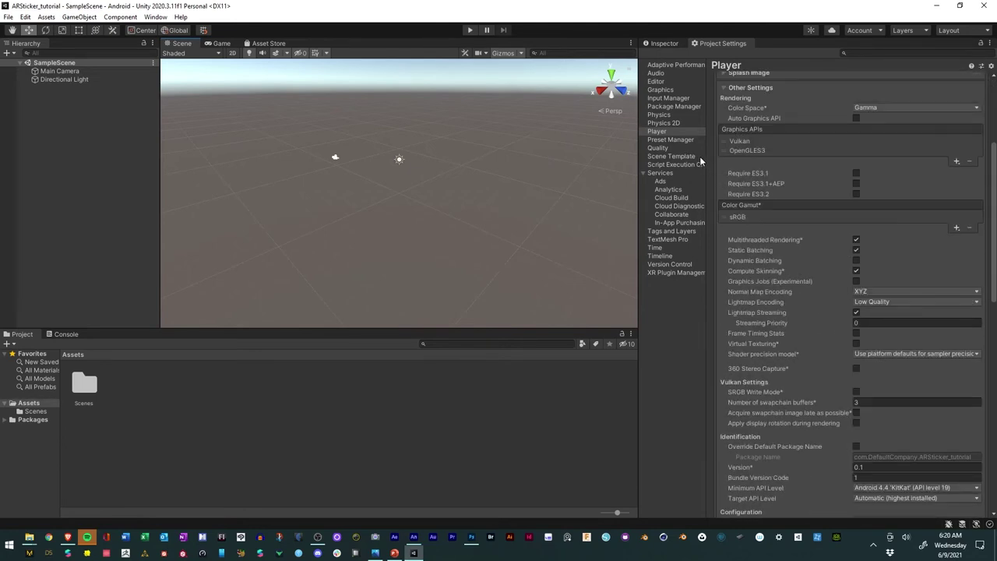
{"action": "left_click", "coordinate": [658, 147]}
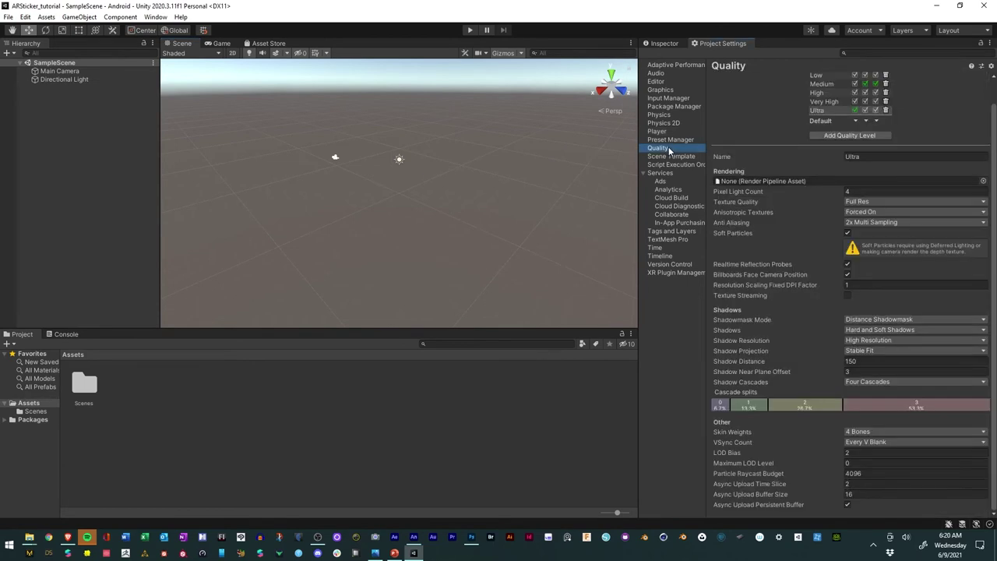
{"action": "left_click", "coordinate": [834, 86]}
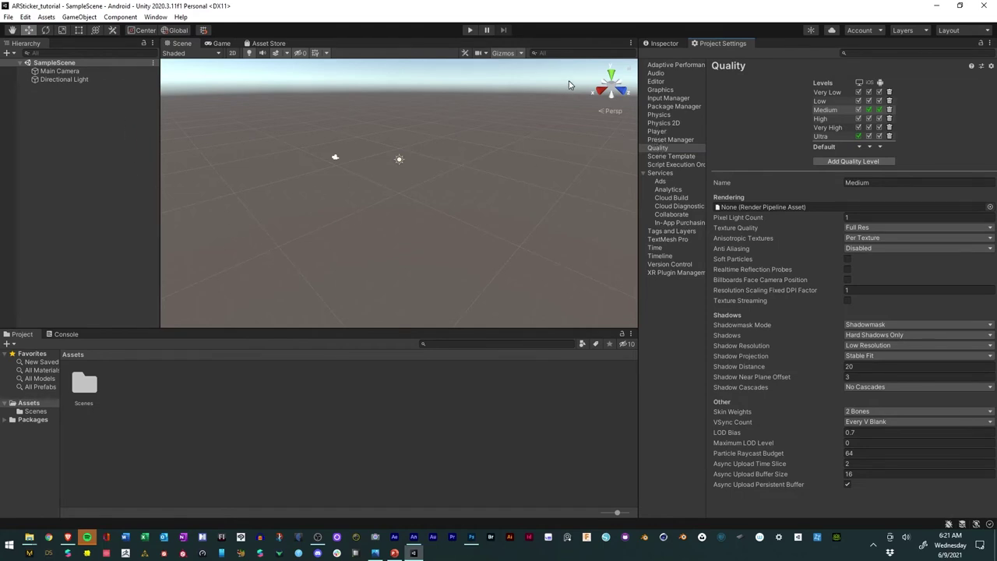
{"action": "left_click", "coordinate": [653, 44]}
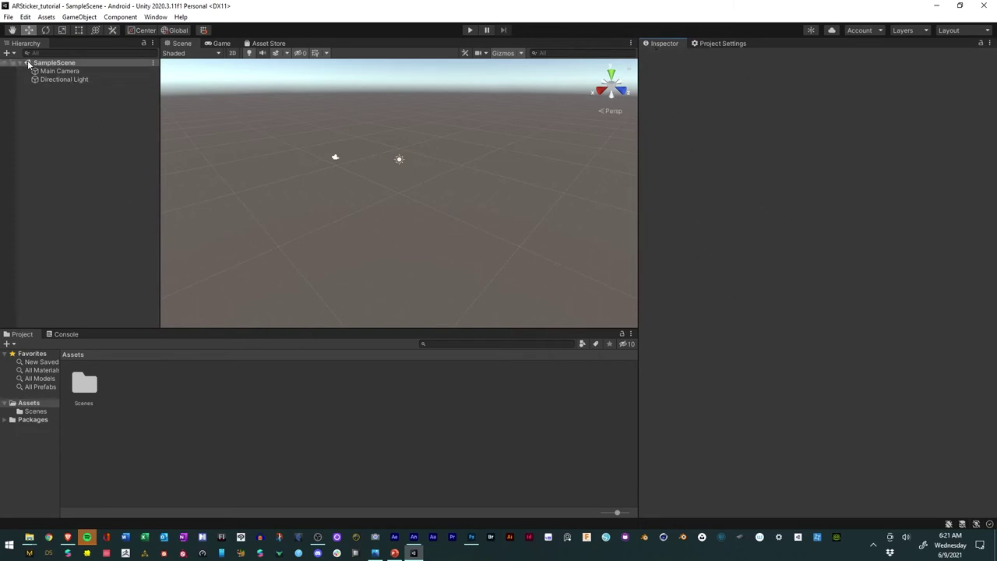
Select the Main Camera and orbit the Scene view around it.
{"action": "left_click", "coordinate": [55, 71]}
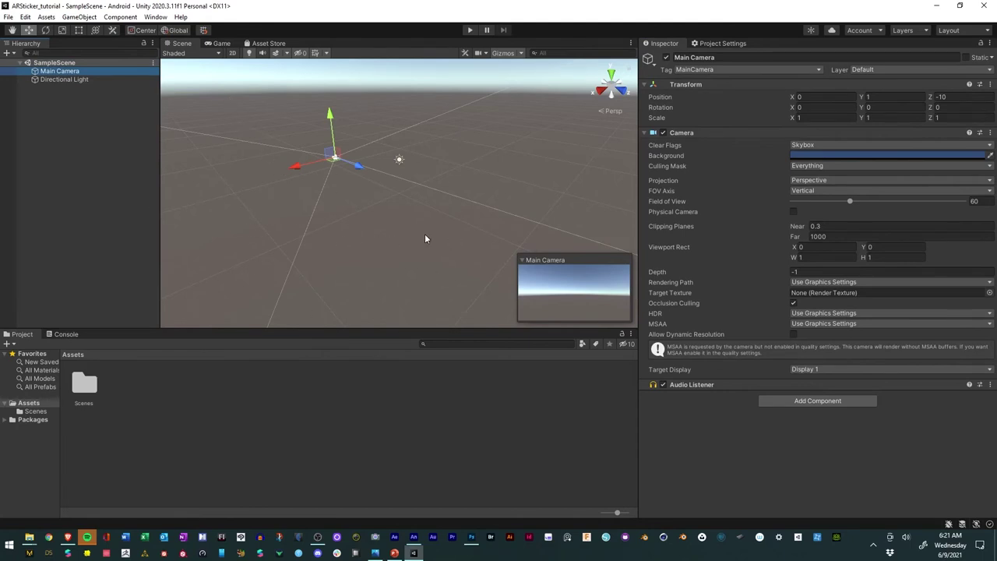
{"action": "left_click_drag", "start_coordinate": [445, 236], "coordinate": [356, 189]}
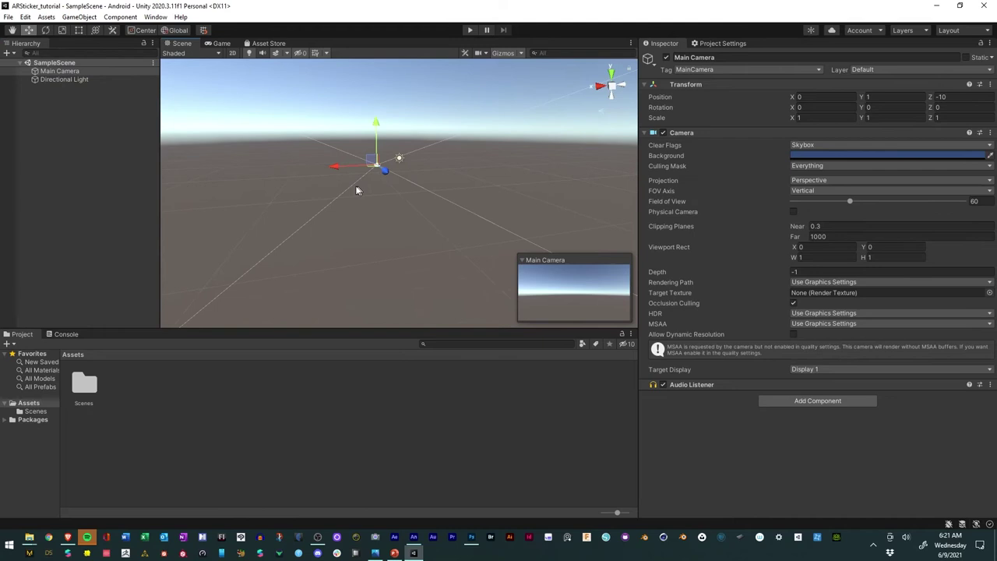
{"action": "left_click", "coordinate": [59, 72]}
Show the Game view's default skybox, inspect Directional Light and Main Camera, and check the Console.
{"action": "left_click", "coordinate": [222, 43]}
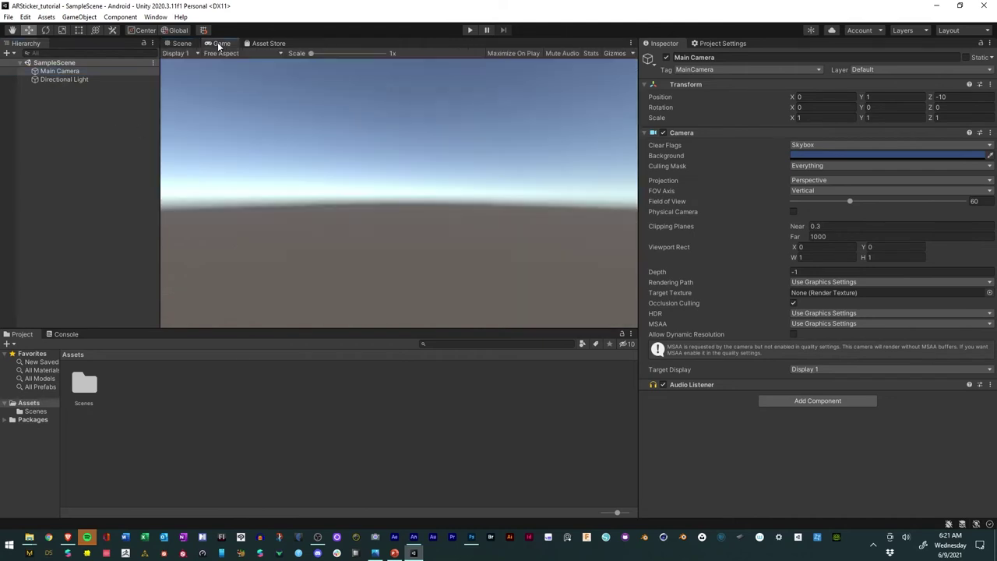
{"action": "left_click", "coordinate": [62, 81]}
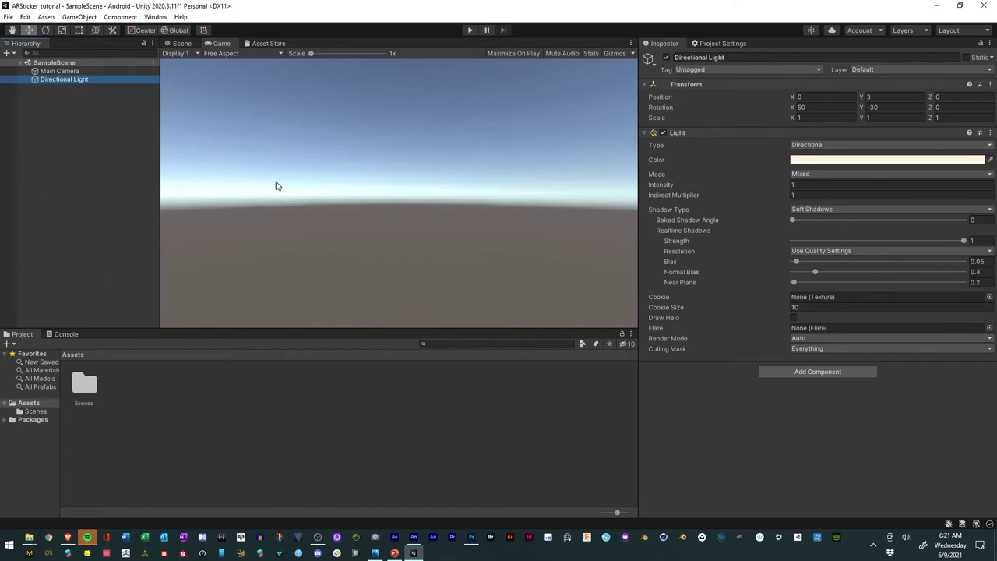
{"action": "left_click", "coordinate": [63, 71]}
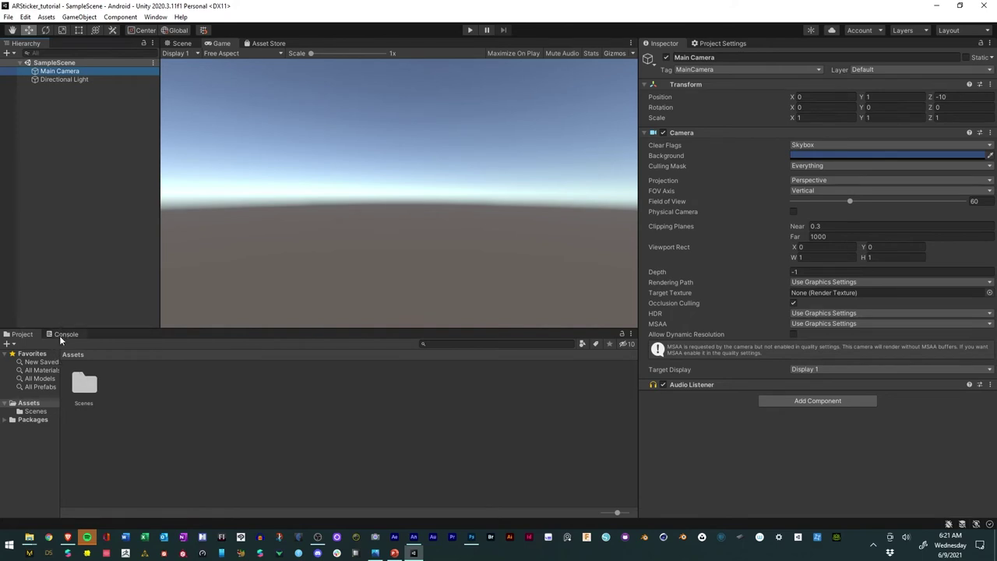
{"action": "left_click", "coordinate": [72, 334]}
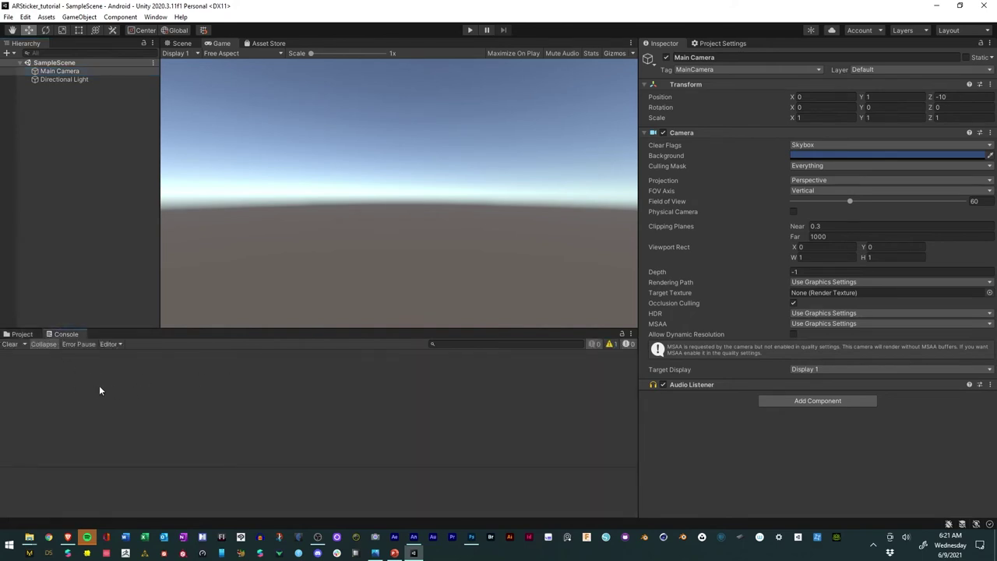
{"action": "left_click", "coordinate": [21, 334]}
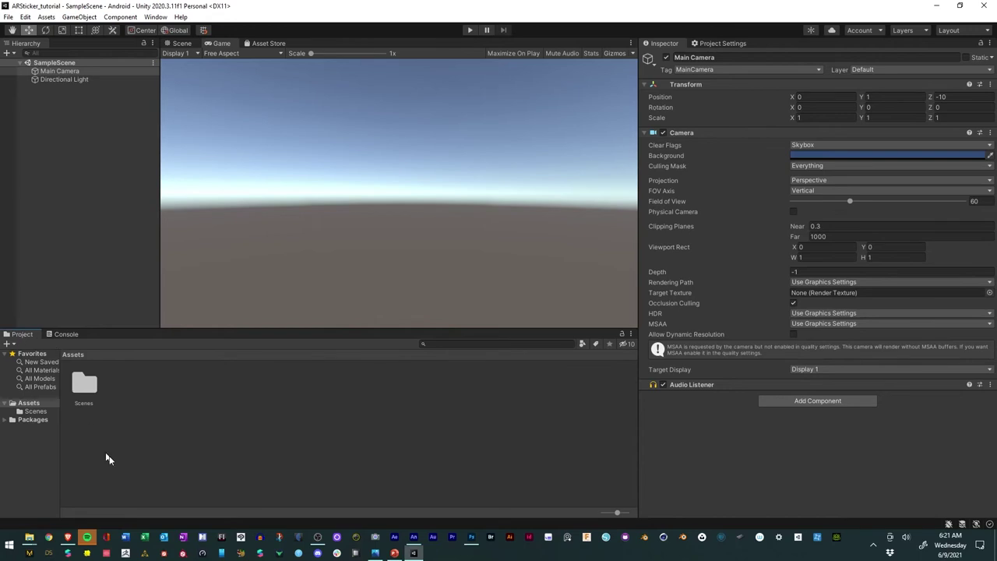
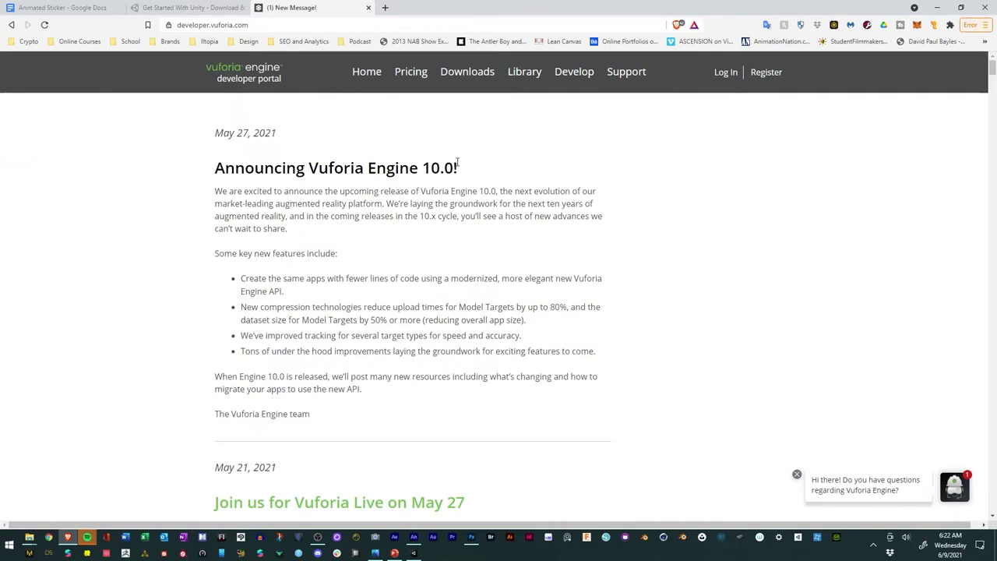
Log in to the Vuforia Developer Portal and download the Add Vuforia Engine Unity package.
{"action": "left_click", "coordinate": [460, 84]}
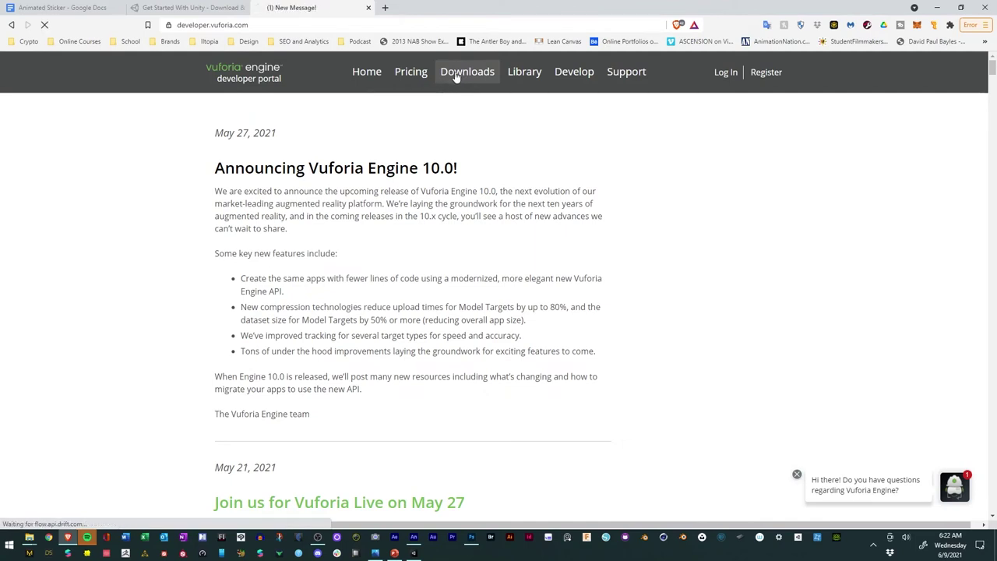
{"action": "left_click", "coordinate": [314, 248]}
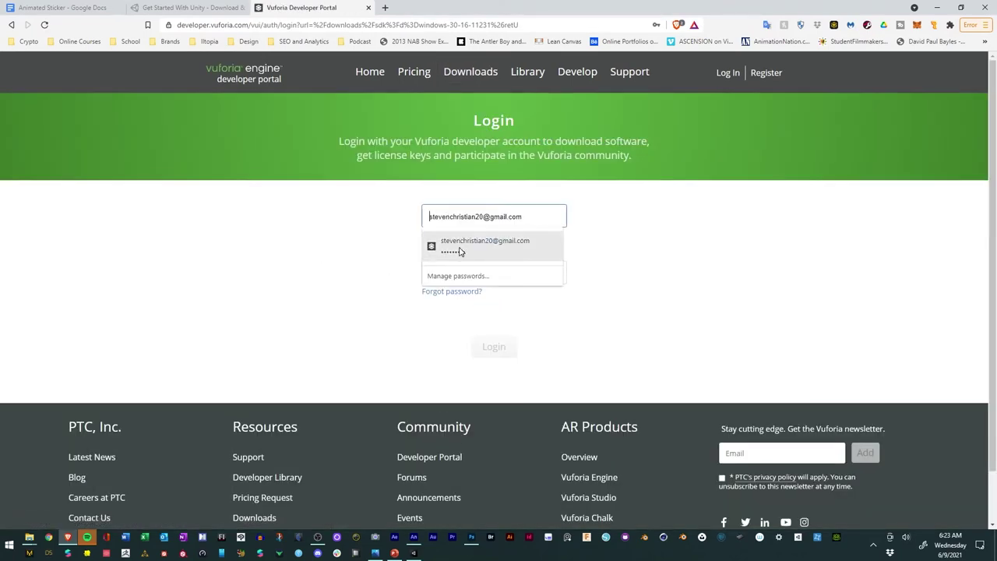
{"action": "left_click", "coordinate": [460, 246]}
{"action": "left_click", "coordinate": [485, 347]}
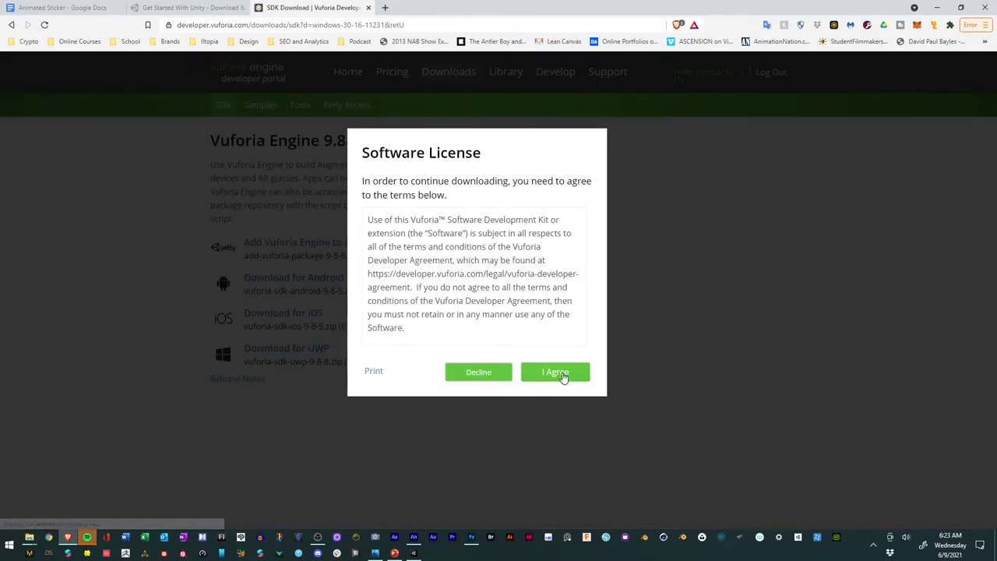
{"action": "left_click", "coordinate": [555, 373]}
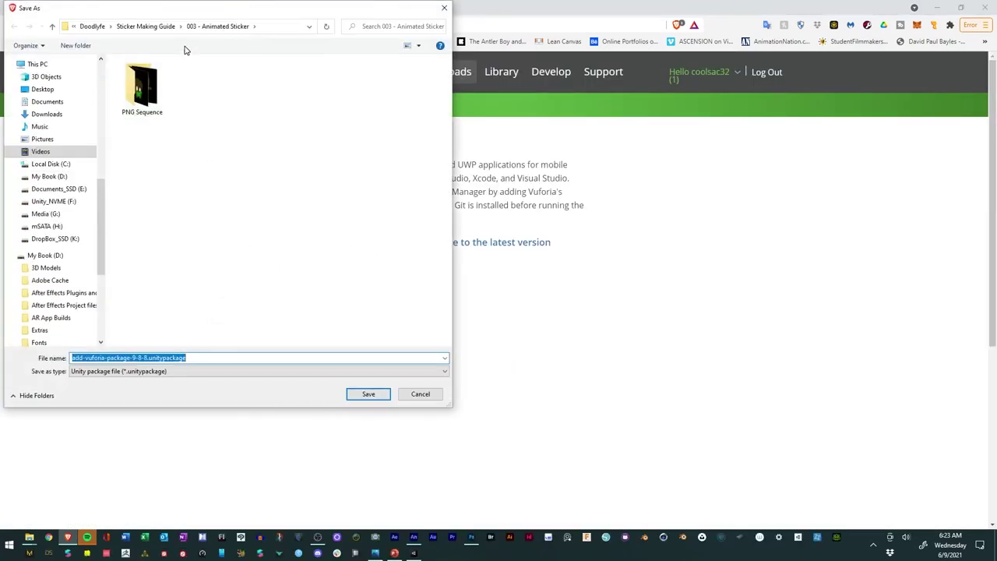
Save add-vuforia-package-9-8-8.unitypackage into the 003 - Animated Sticker folder.
{"action": "left_click", "coordinate": [148, 27]}
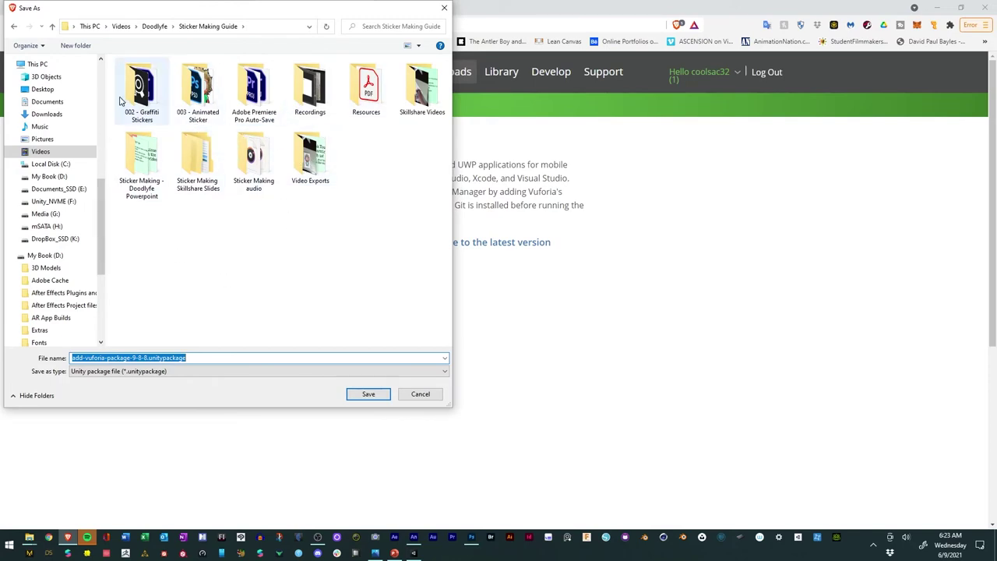
{"action": "double_click", "coordinate": [207, 86]}
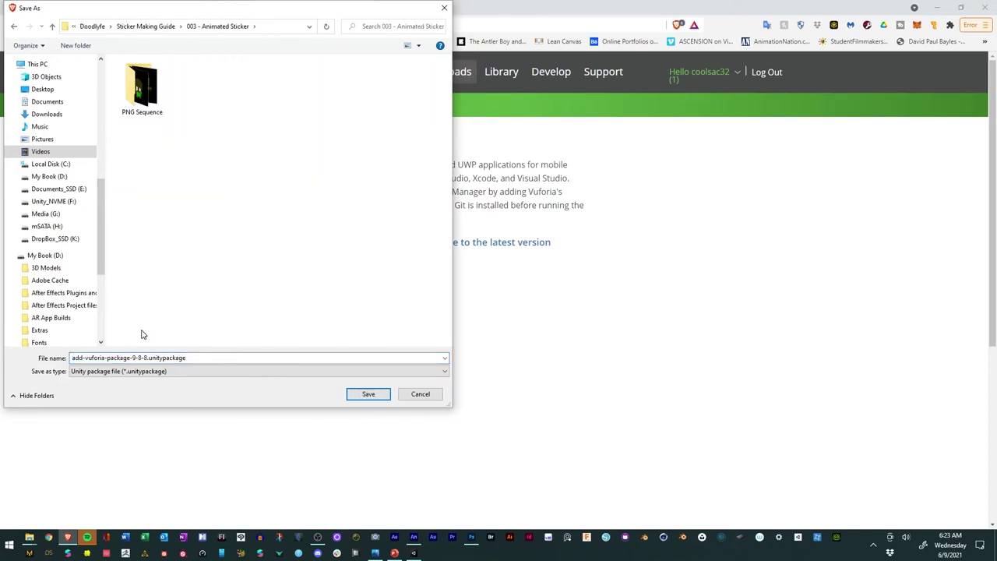
{"action": "left_click", "coordinate": [361, 399]}
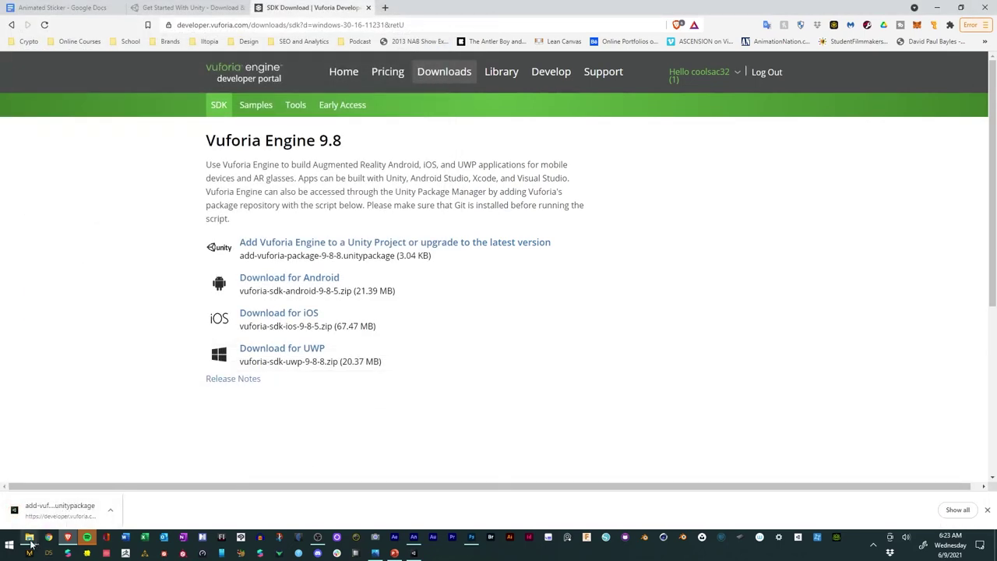
Import all files from the add-vuforia custom package in 003 - Animated Sticker.
{"action": "left_click", "coordinate": [413, 554]}
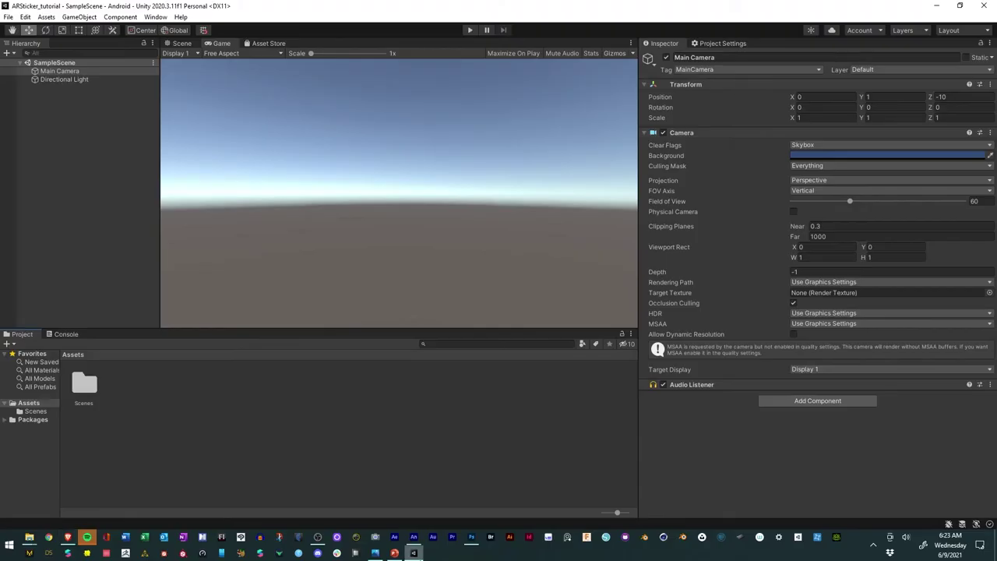
{"action": "left_click", "coordinate": [46, 17]}
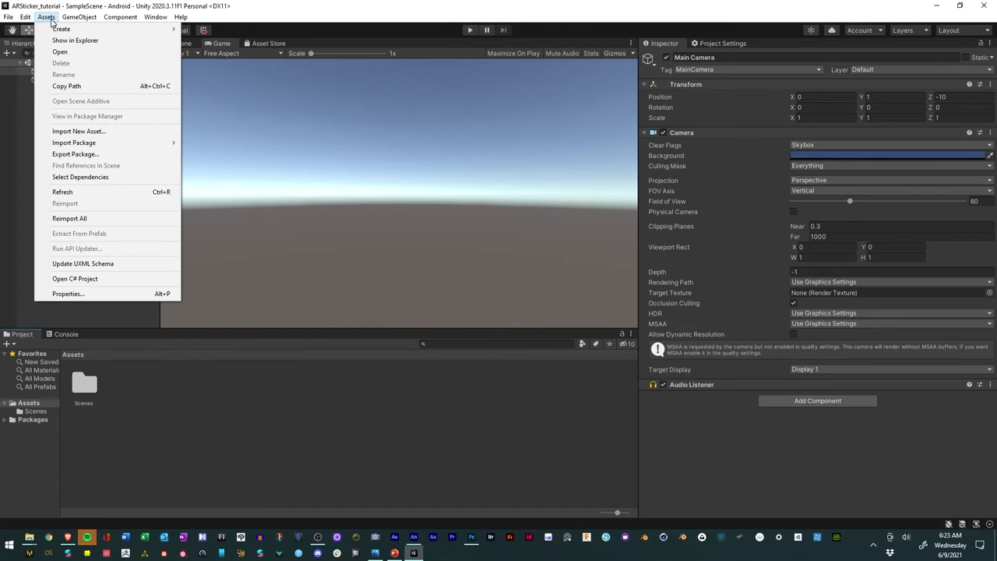
{"action": "mouse_move", "coordinate": [121, 147]}
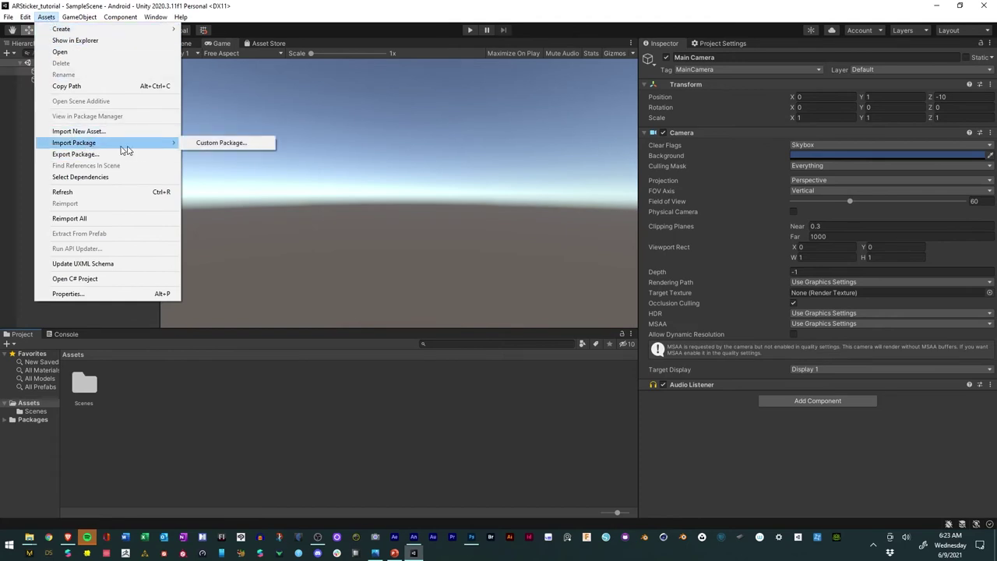
{"action": "left_click", "coordinate": [245, 146]}
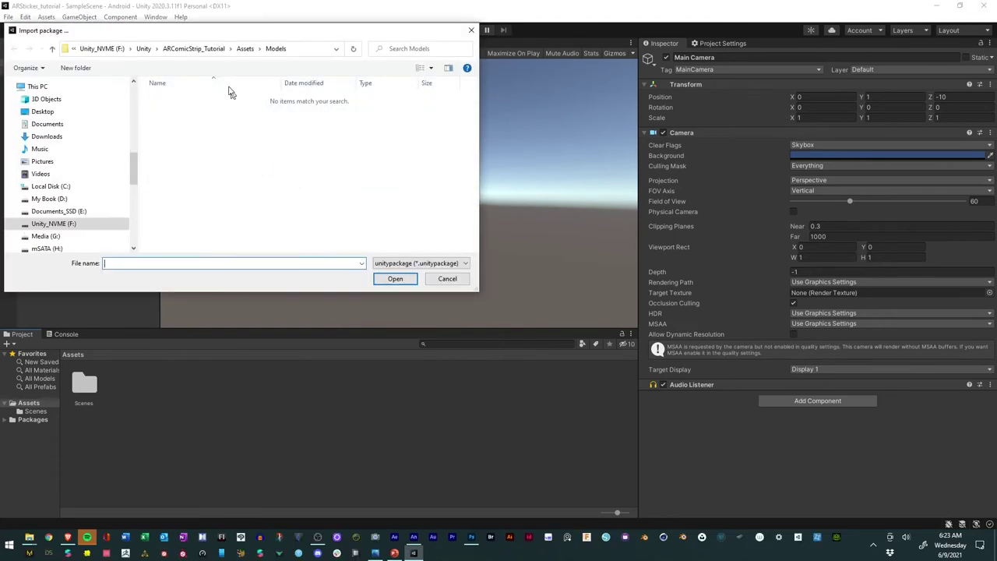
{"action": "scroll", "coordinate": [92, 132], "scroll_direction": "up", "scroll_amount": 4}
{"action": "scroll", "coordinate": [91, 133], "scroll_direction": "up", "scroll_amount": 5}
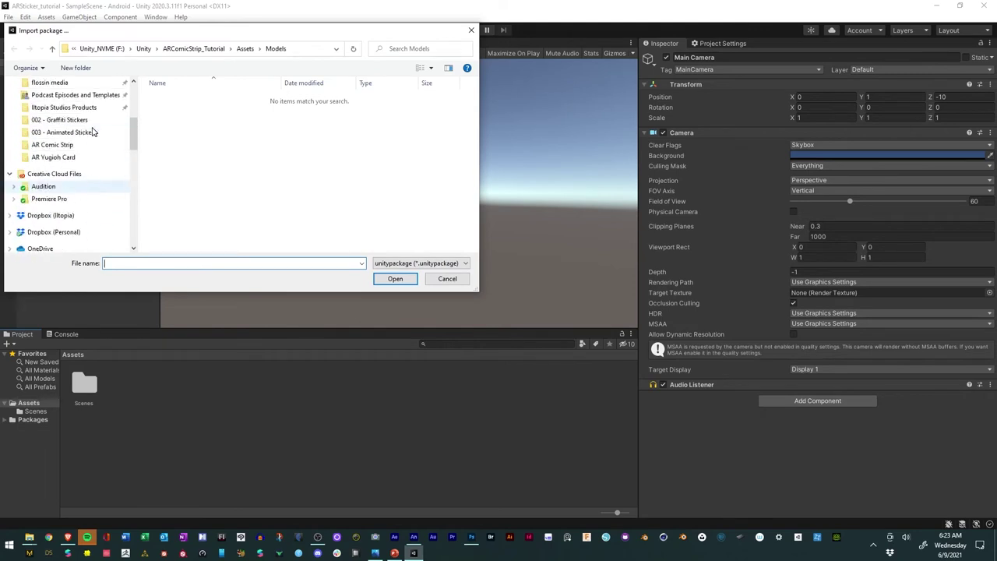
{"action": "left_click", "coordinate": [74, 132]}
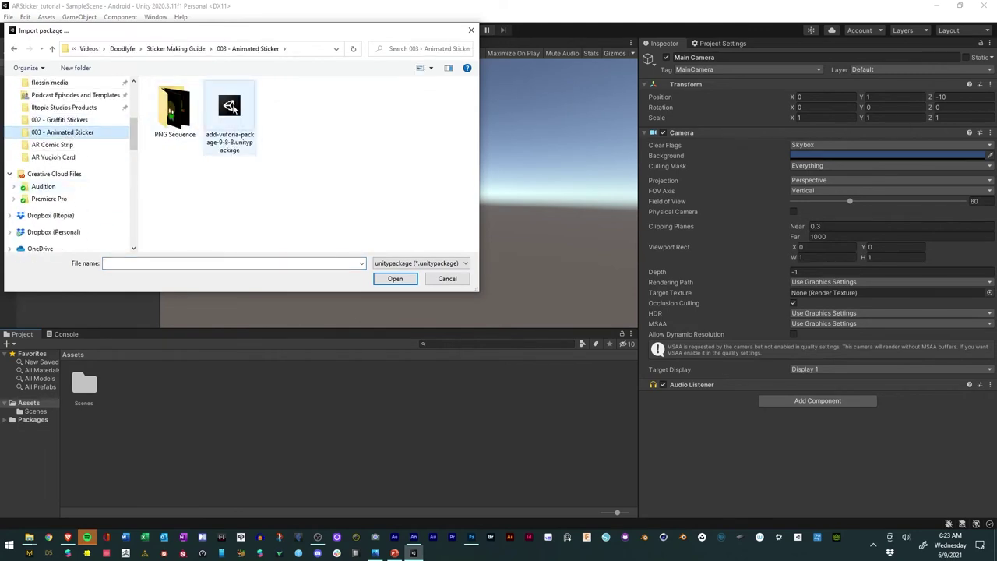
{"action": "double_click", "coordinate": [229, 110]}
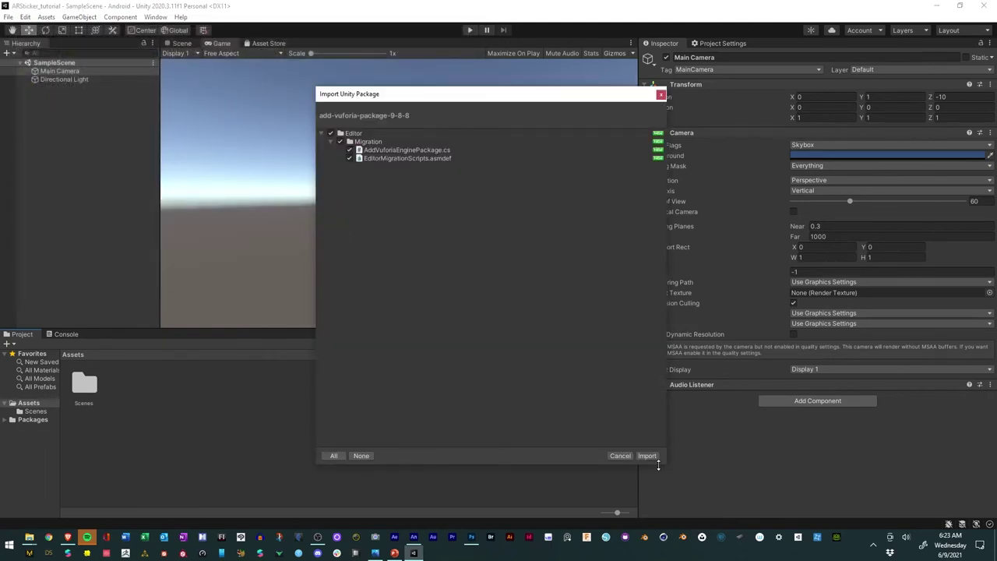
{"action": "left_click", "coordinate": [648, 456]}
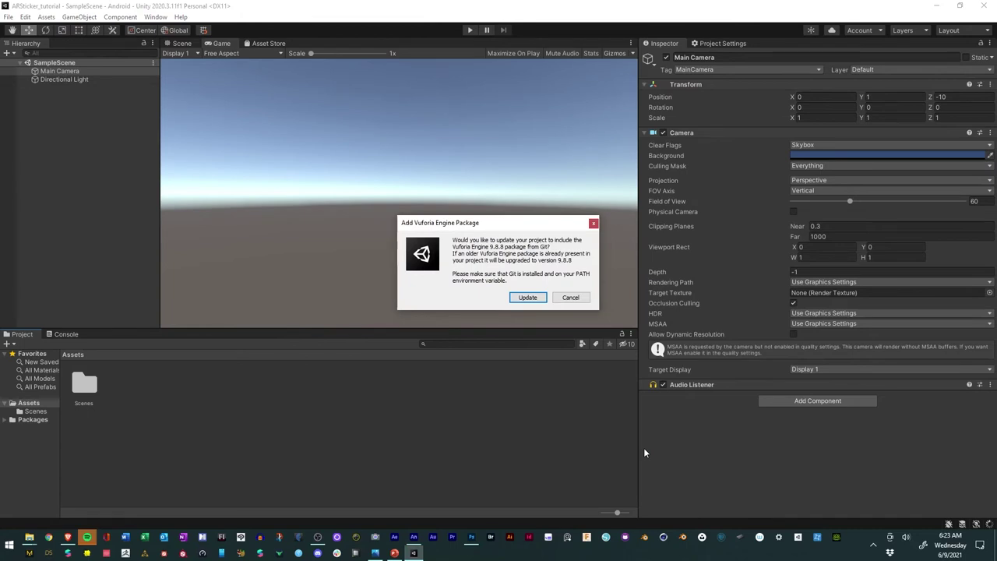
Update the project to Vuforia Engine 9.8.8 and browse the imported Editor and Migration folders.
{"action": "left_click", "coordinate": [538, 299]}
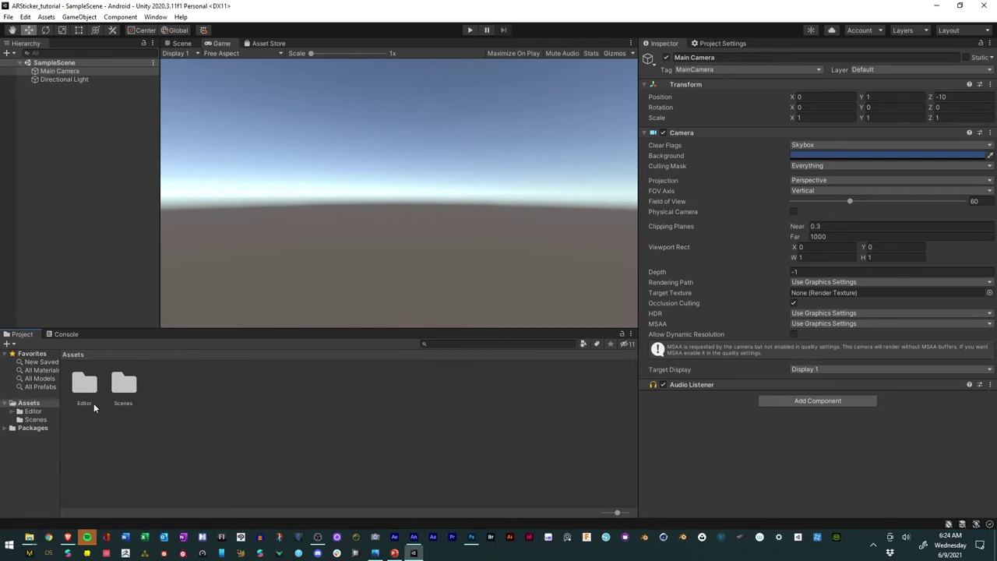
{"action": "double_click", "coordinate": [84, 386]}
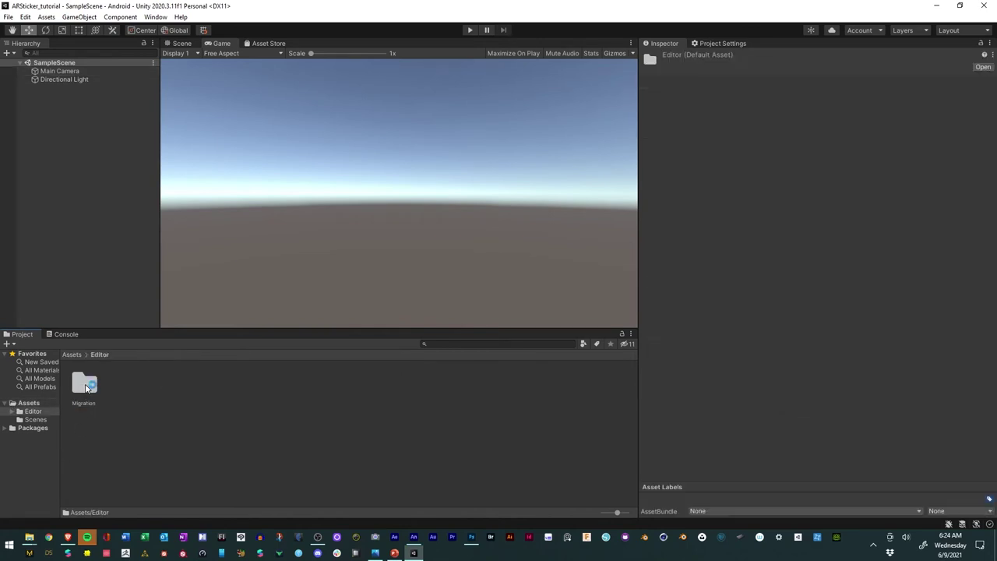
{"action": "double_click", "coordinate": [84, 385]}
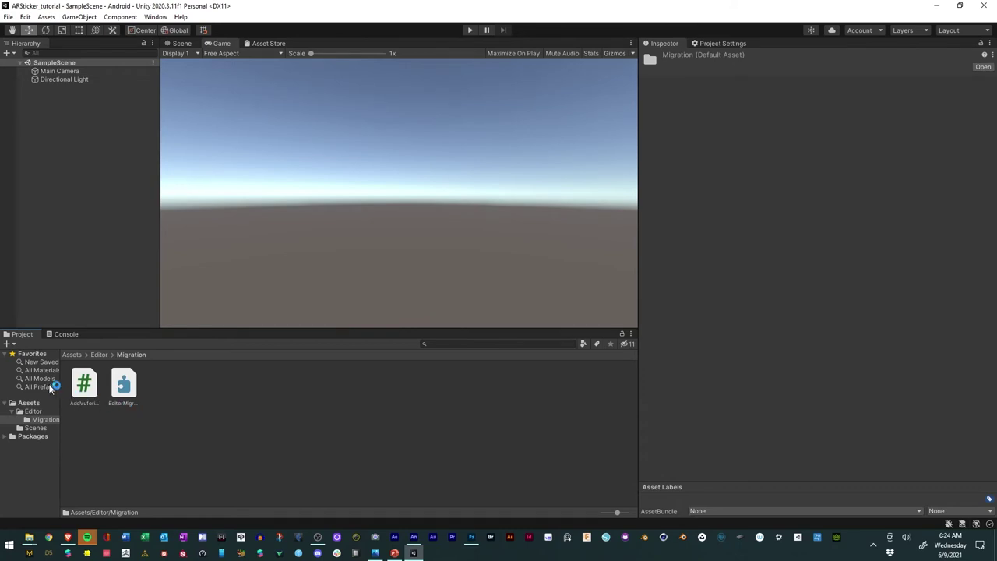
Open Vuforia Configuration and go to the license key manager.
{"action": "left_click", "coordinate": [155, 17]}
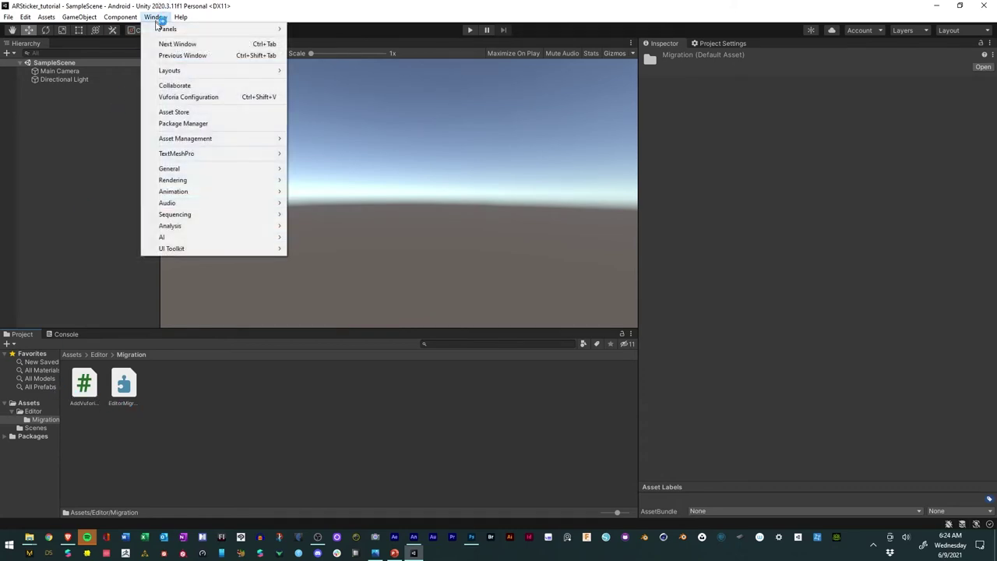
{"action": "left_click", "coordinate": [198, 100]}
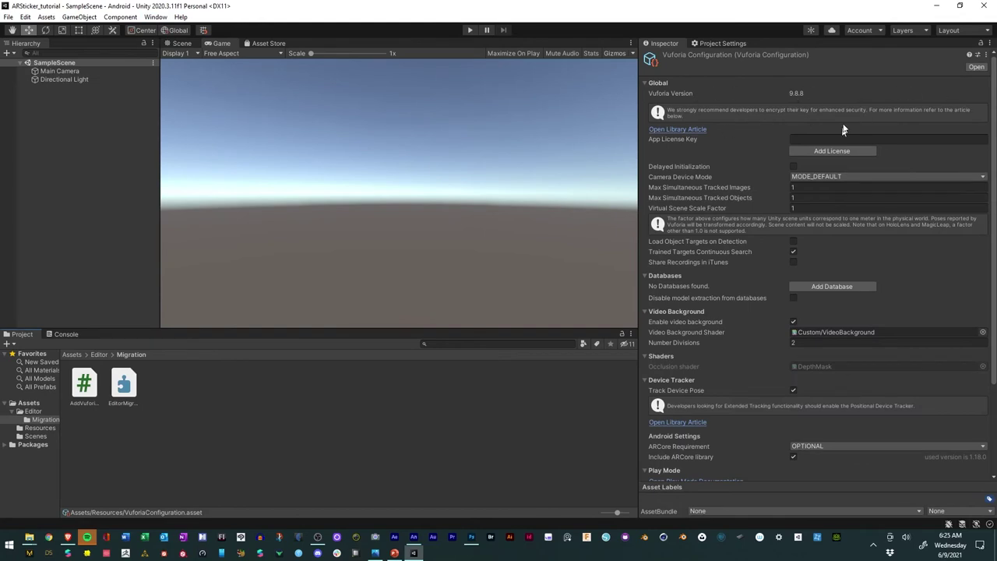
{"action": "left_click", "coordinate": [792, 141]}
Create a free development license key named ARSticker, accepting the developer agreement.
{"action": "left_click", "coordinate": [810, 149]}
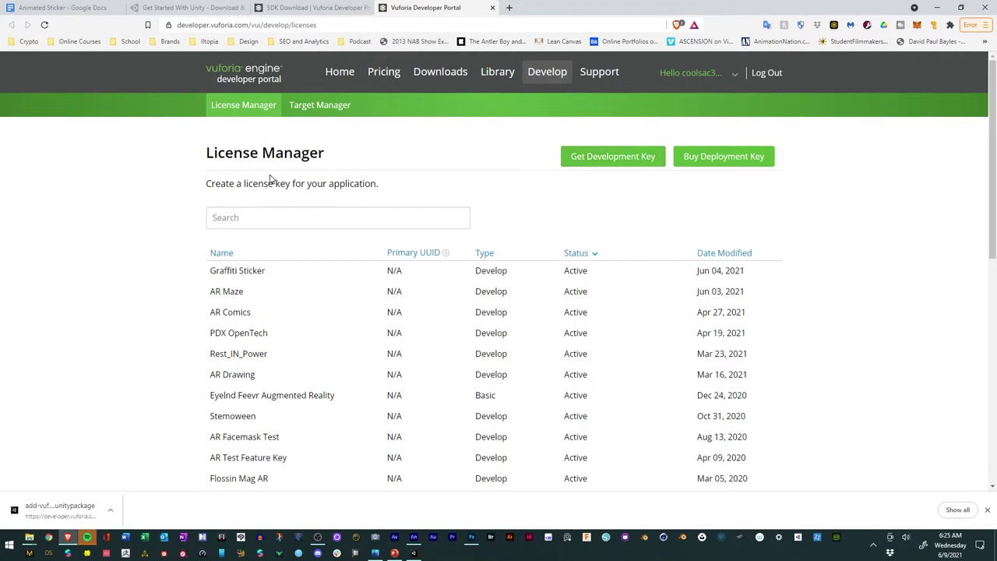
{"action": "left_click", "coordinate": [614, 159]}
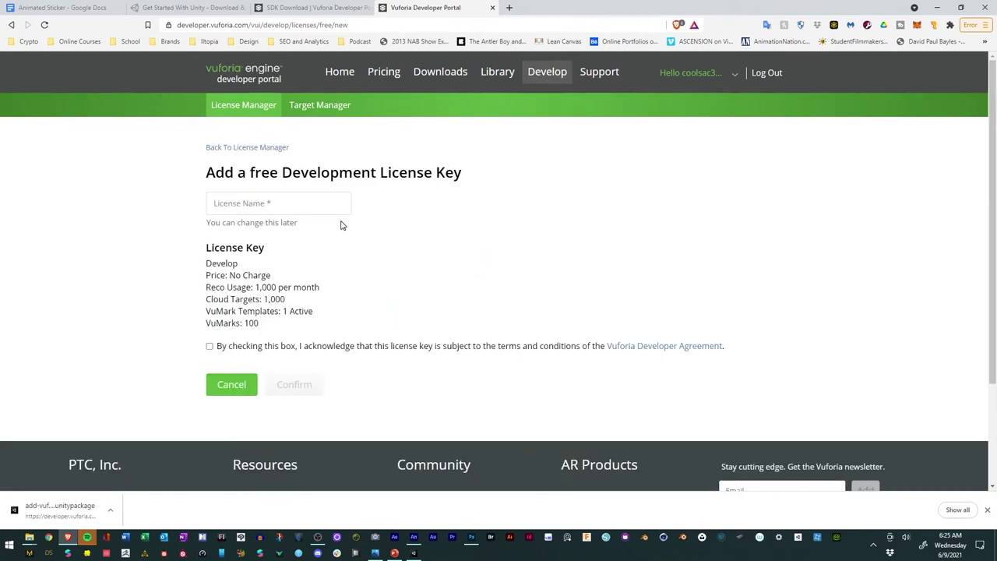
{"action": "left_click", "coordinate": [313, 208]}
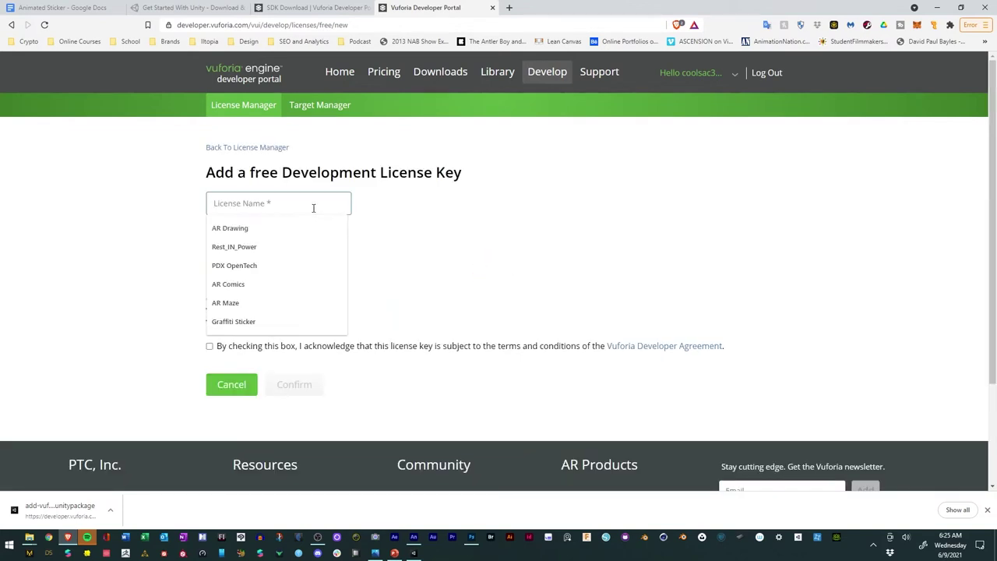
{"action": "type", "text": "A"}
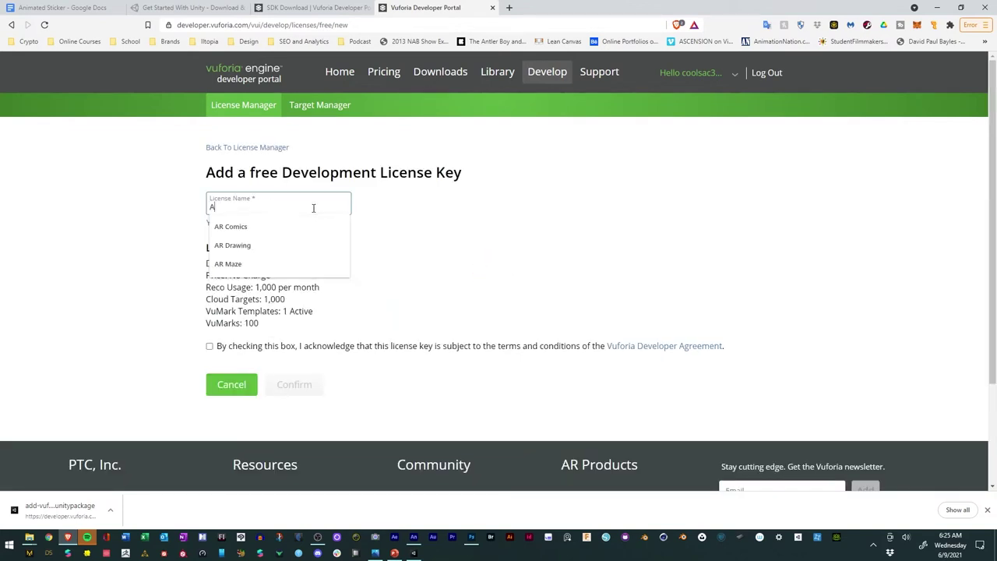
{"action": "type", "text": "RSticker"}
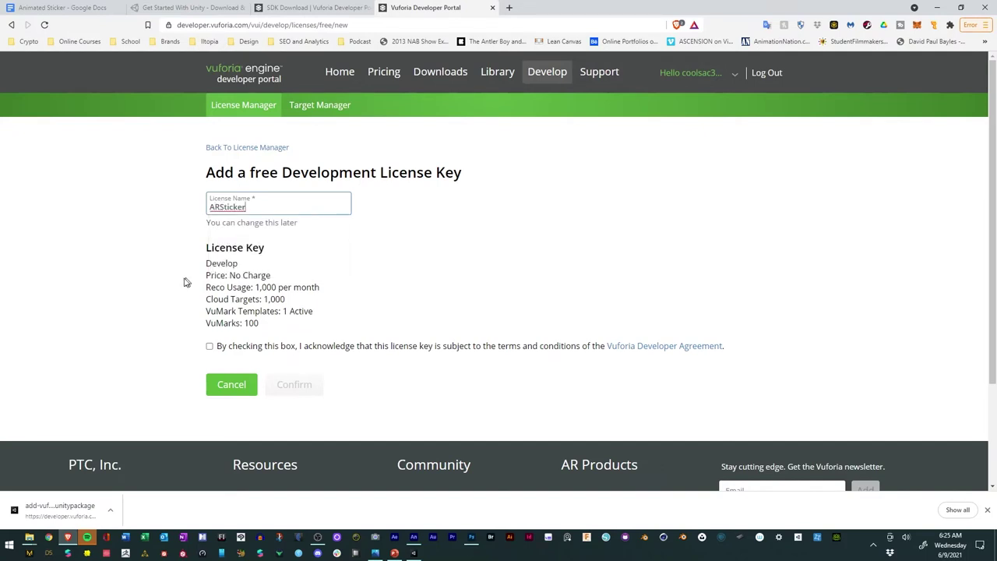
{"action": "left_click", "coordinate": [209, 346]}
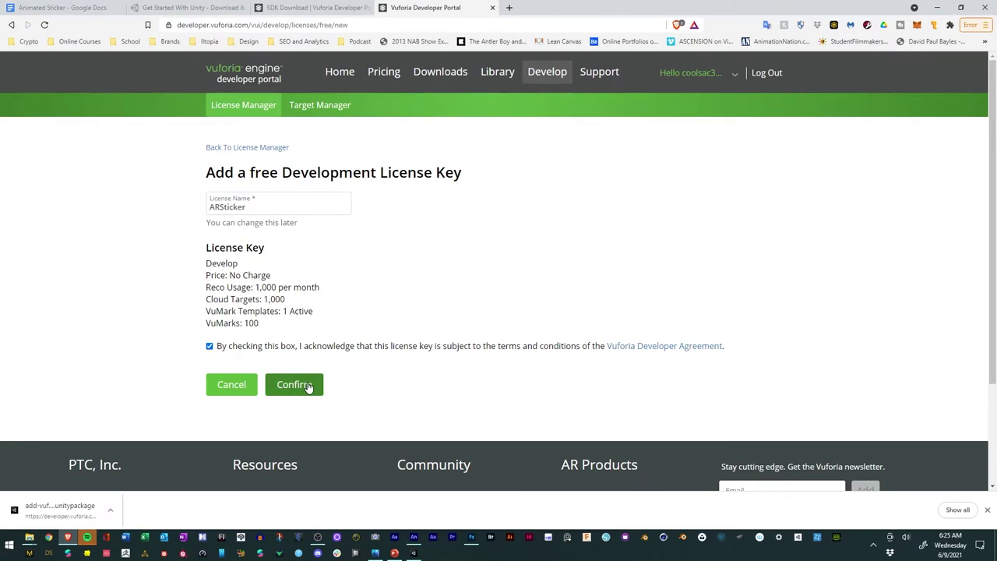
{"action": "left_click", "coordinate": [296, 384]}
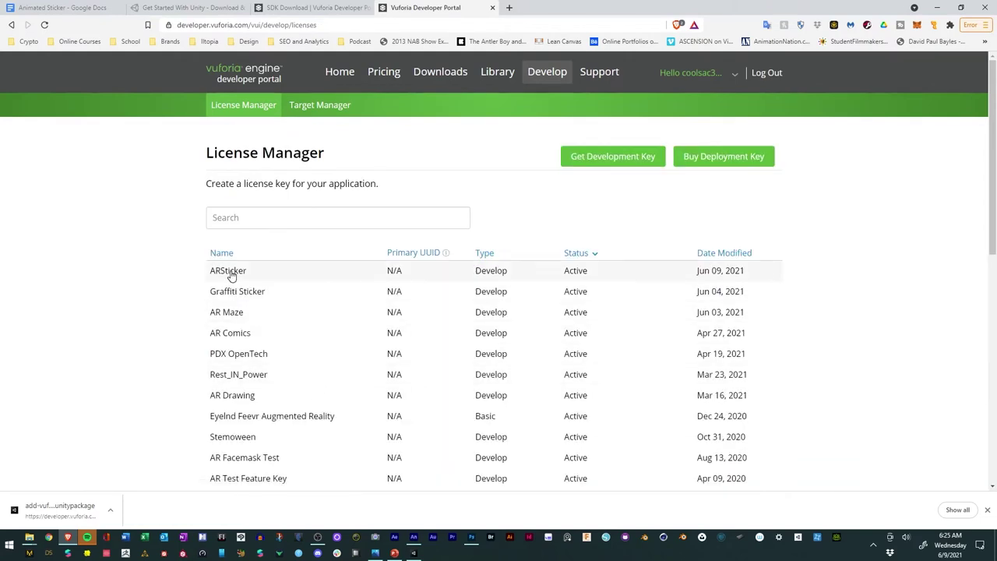
Copy the ARSticker license key and return to Unity.
{"action": "left_click", "coordinate": [229, 272]}
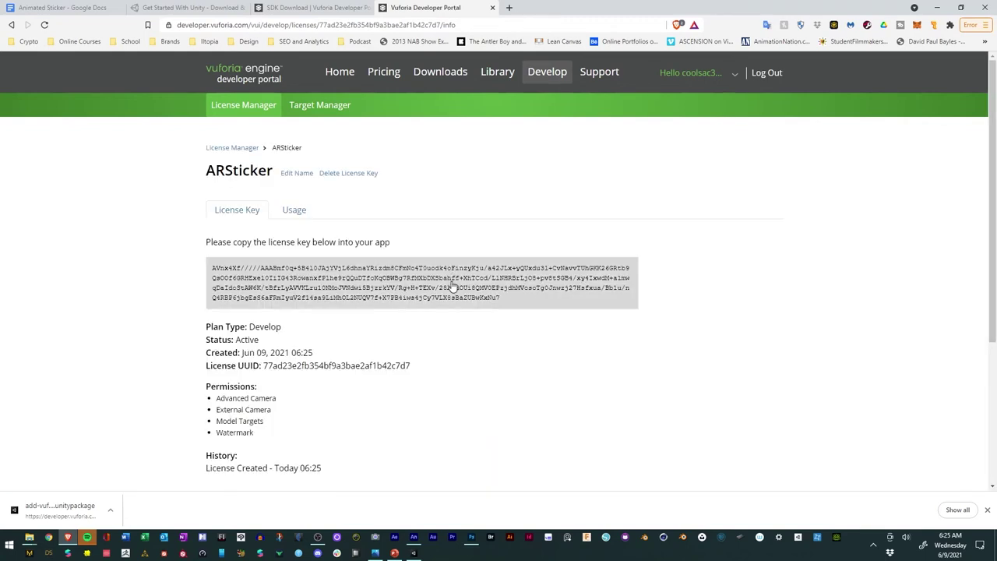
{"action": "left_click", "coordinate": [452, 287]}
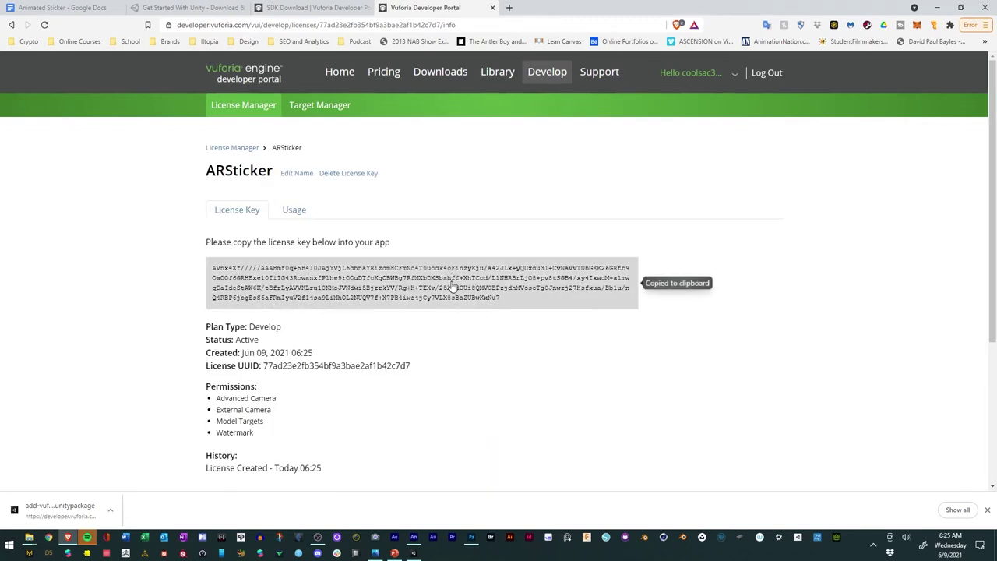
{"action": "left_click", "coordinate": [414, 553]}
{"action": "left_click", "coordinate": [813, 139]}
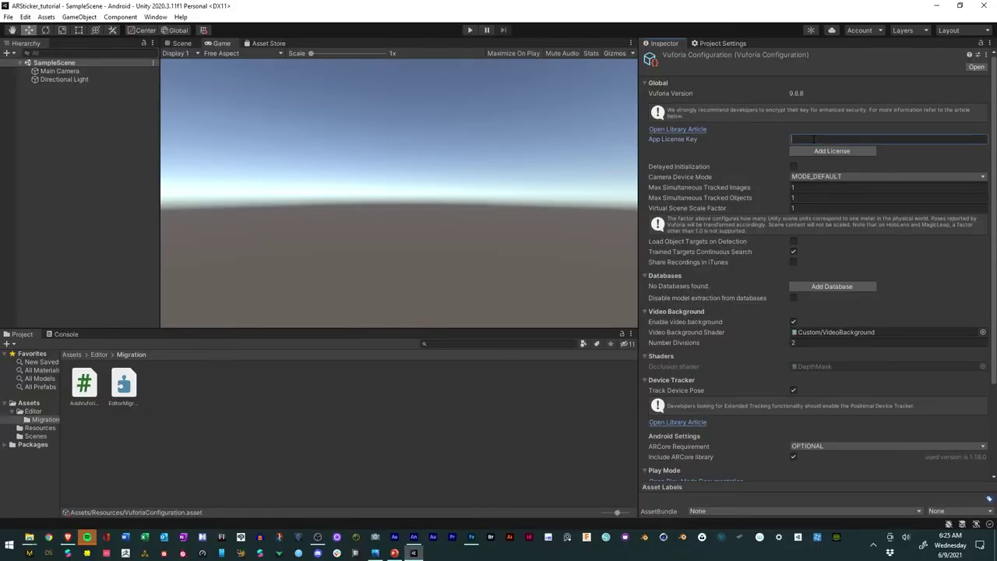
Paste the App License Key, keep WEBCAM play mode with Logitech StreamCam, and save.
{"action": "key", "text": "ctrl+v"}
{"action": "scroll", "coordinate": [707, 209], "scroll_direction": "down", "scroll_amount": 8}
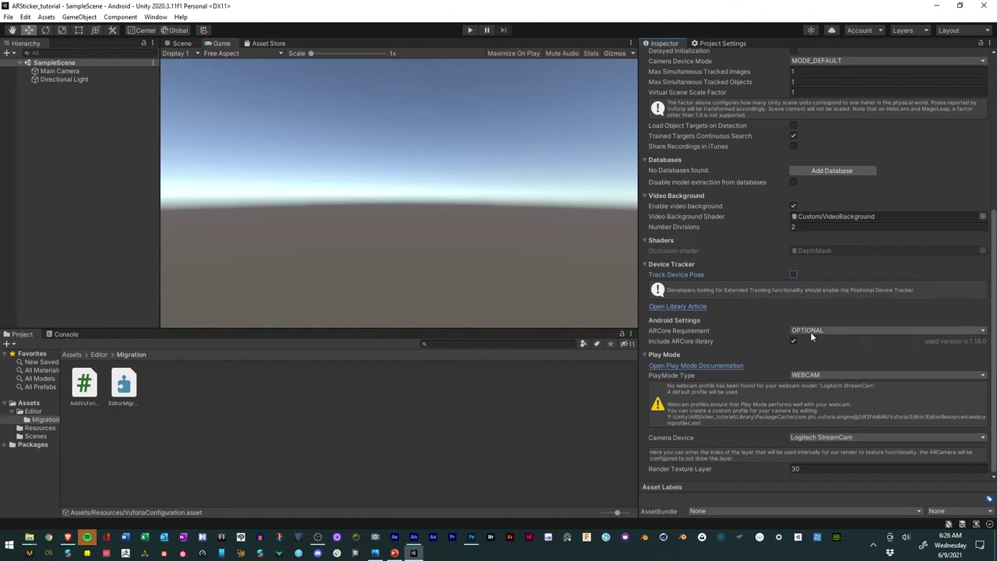
{"action": "left_click", "coordinate": [805, 375]}
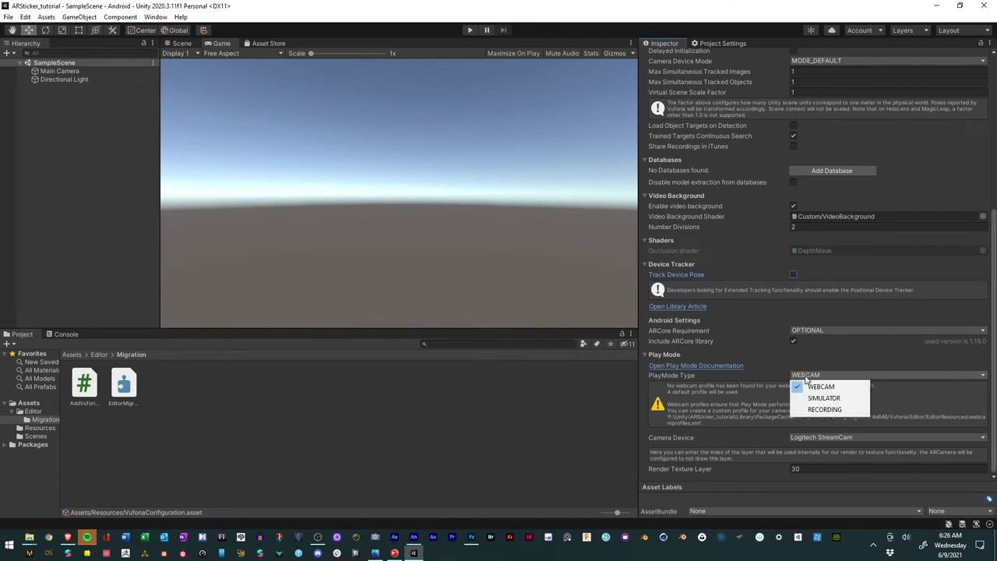
{"action": "left_click", "coordinate": [807, 374]}
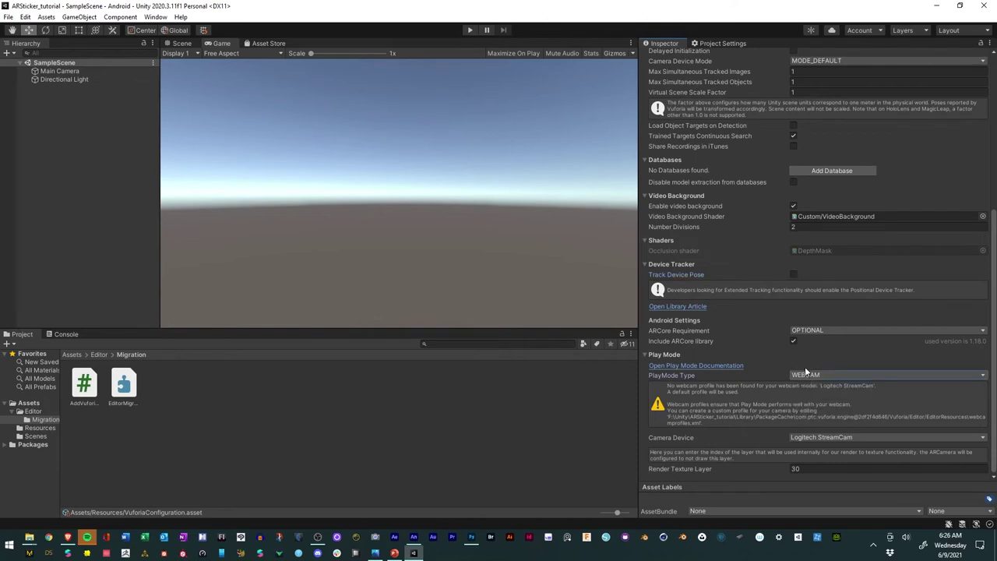
{"action": "left_click", "coordinate": [815, 439]}
{"action": "left_click", "coordinate": [770, 435]}
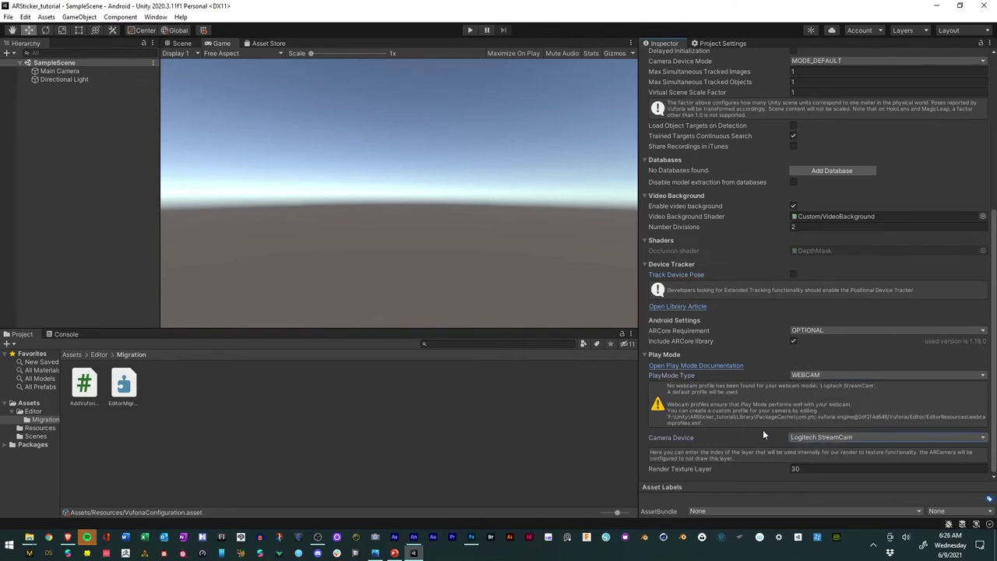
{"action": "left_click", "coordinate": [8, 17]}
{"action": "left_click", "coordinate": [24, 67]}
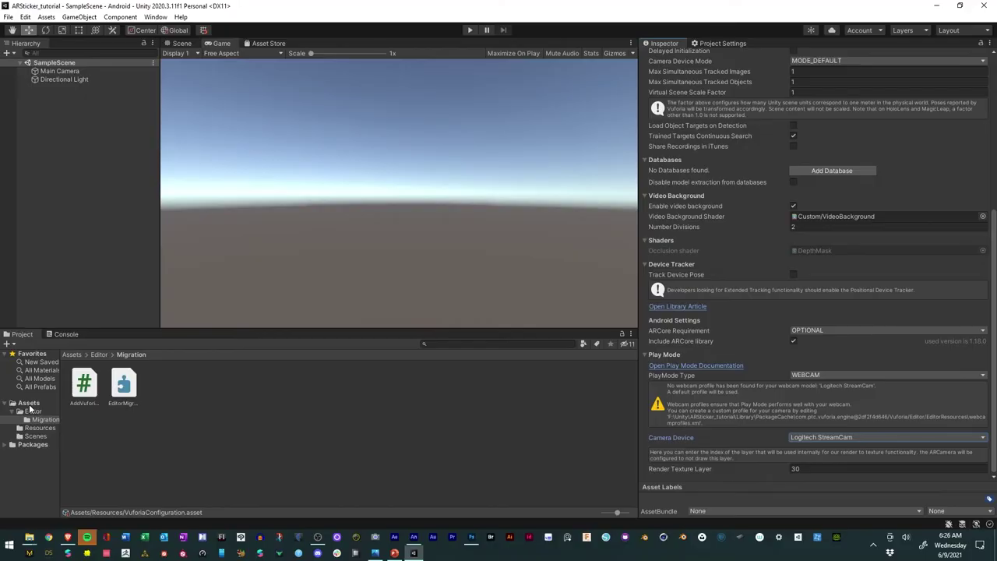
Create an Images folder in Assets and open it.
{"action": "left_click", "coordinate": [72, 355]}
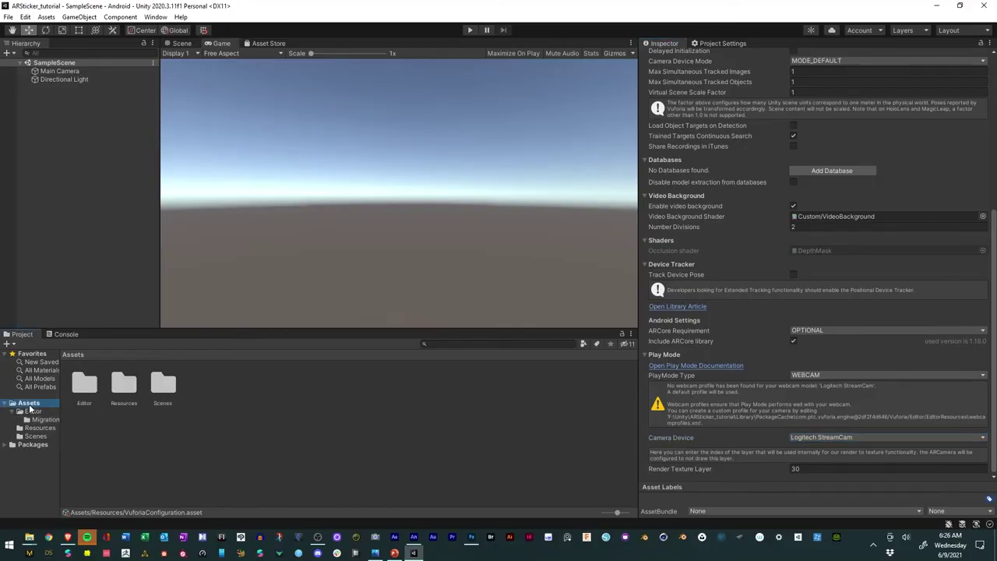
{"action": "right_click", "coordinate": [247, 411]}
{"action": "mouse_move", "coordinate": [308, 142]}
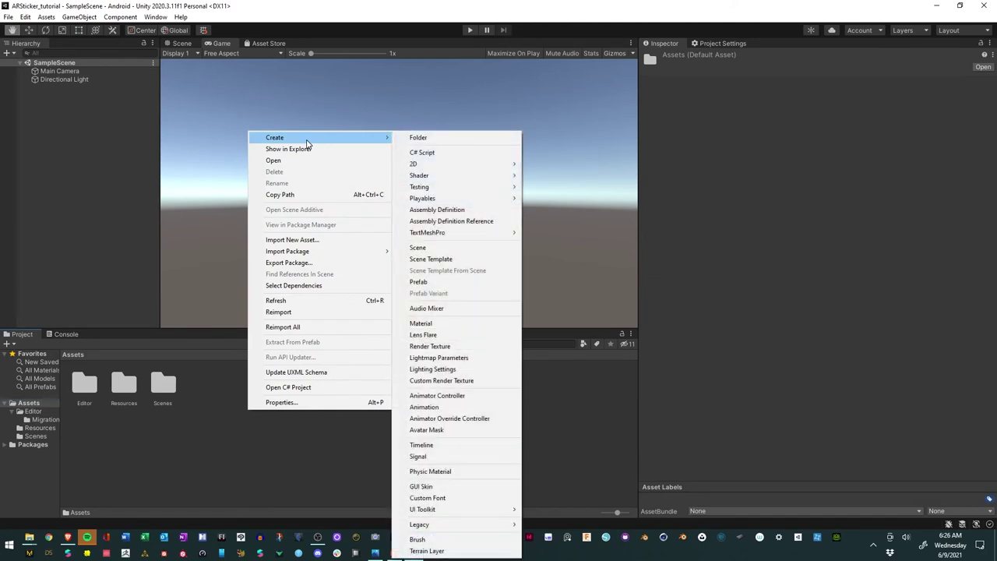
{"action": "left_click", "coordinate": [428, 138]}
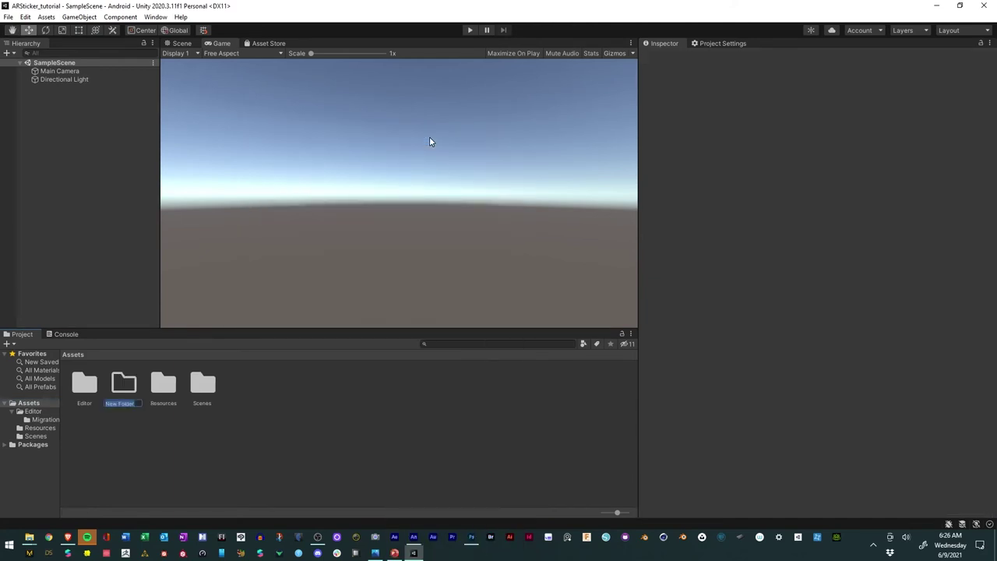
{"action": "type", "text": "Images"}
{"action": "key", "text": "Return"}
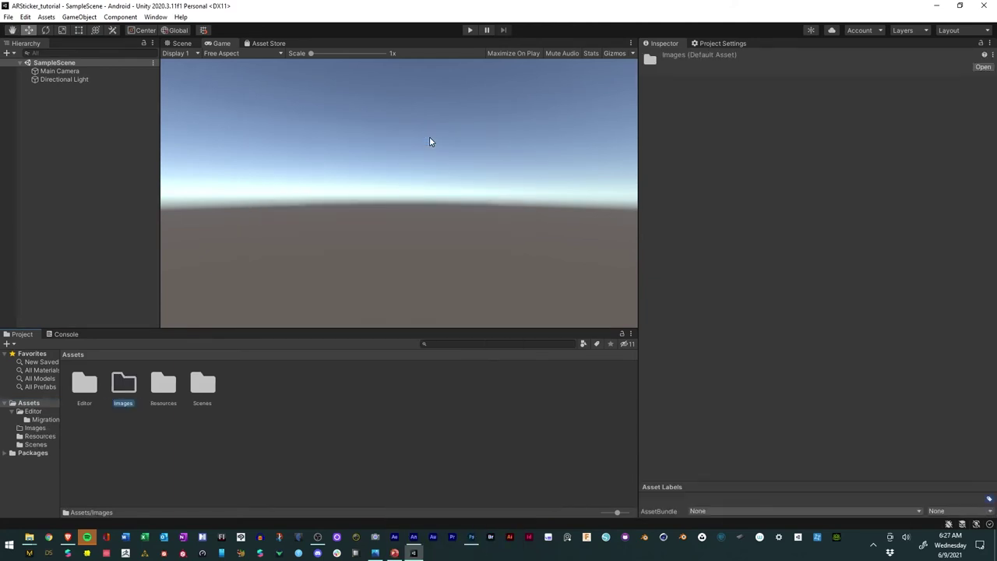
{"action": "double_click", "coordinate": [129, 386]}
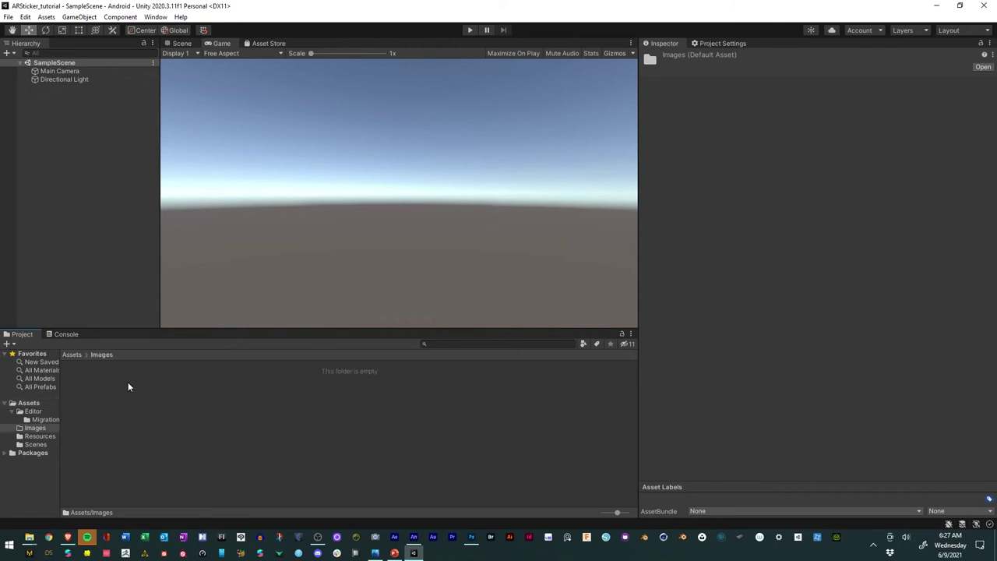
Drag the ARStickerRoscoe_1 image from the Animated Sticker folder into Images.
{"action": "mouse_move", "coordinate": [31, 537]}
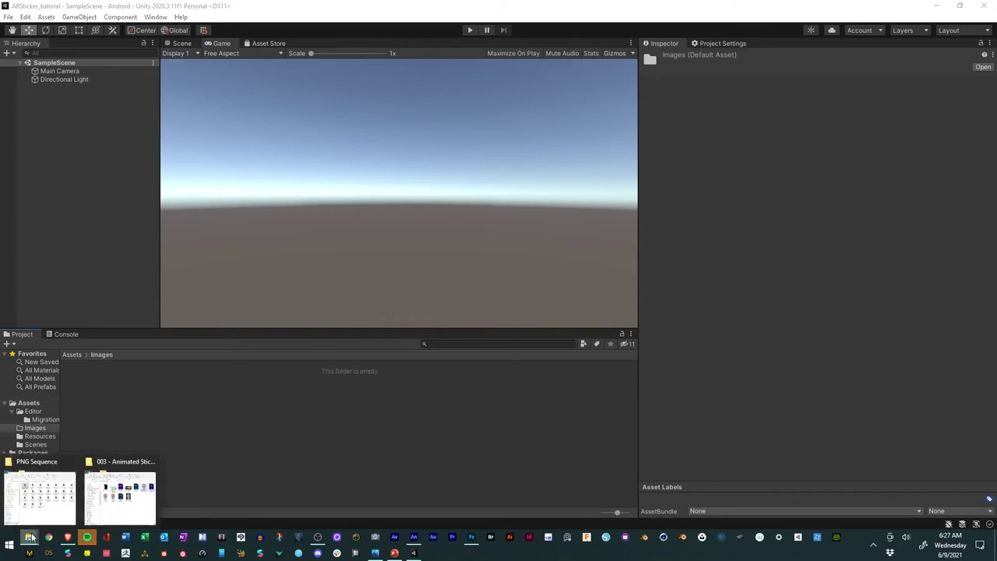
{"action": "left_click", "coordinate": [110, 491]}
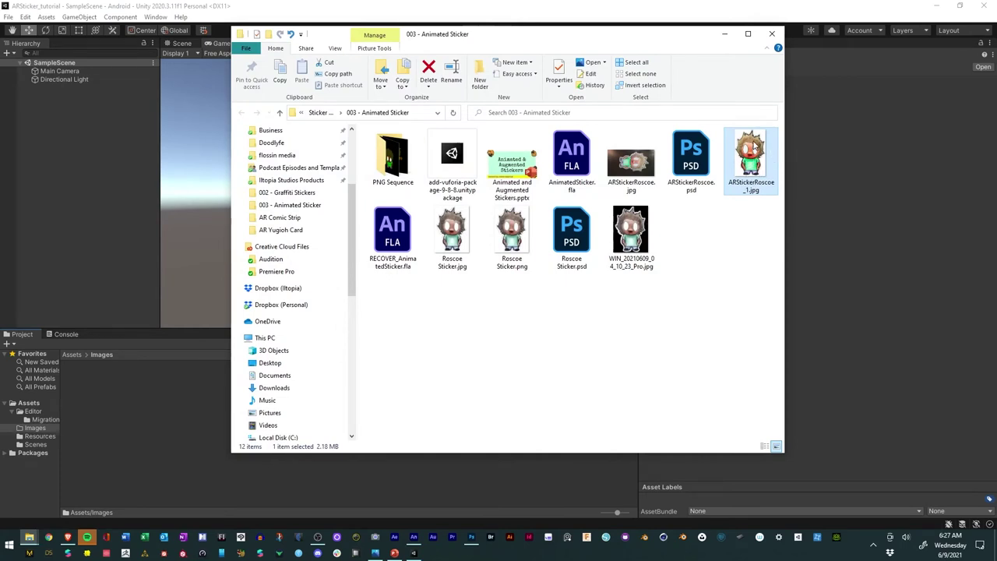
{"action": "left_click_drag", "start_coordinate": [756, 160], "coordinate": [144, 415]}
{"action": "left_click", "coordinate": [144, 414]}
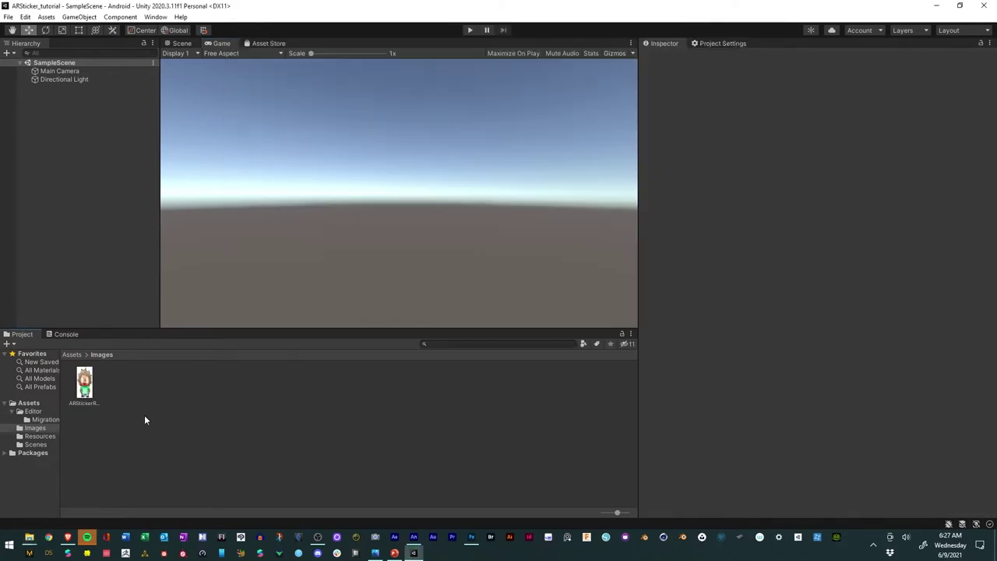
{"action": "left_click", "coordinate": [86, 383]}
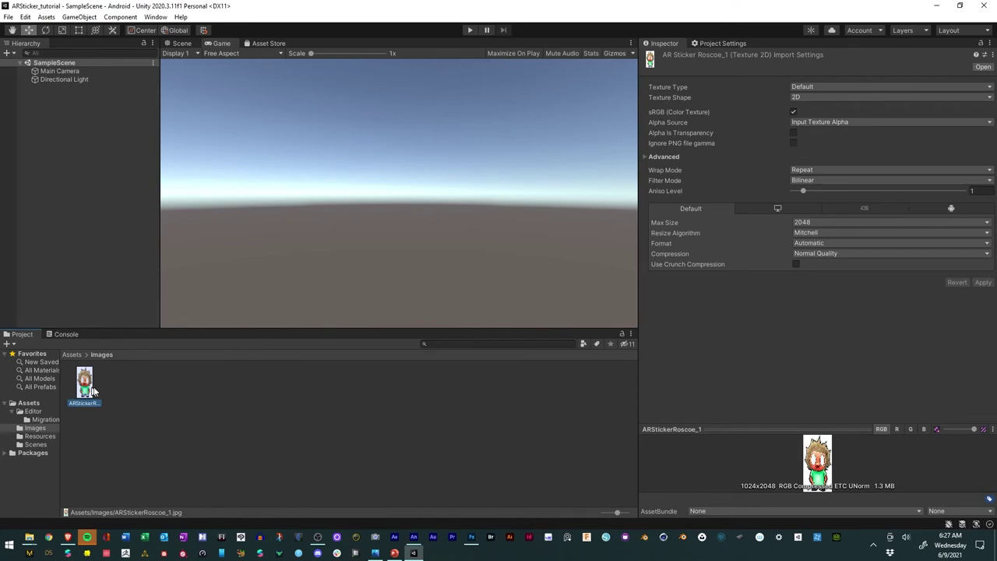
Set the sticker image's Texture Type to Sprite (2D and UI) and apply.
{"action": "left_click", "coordinate": [830, 88]}
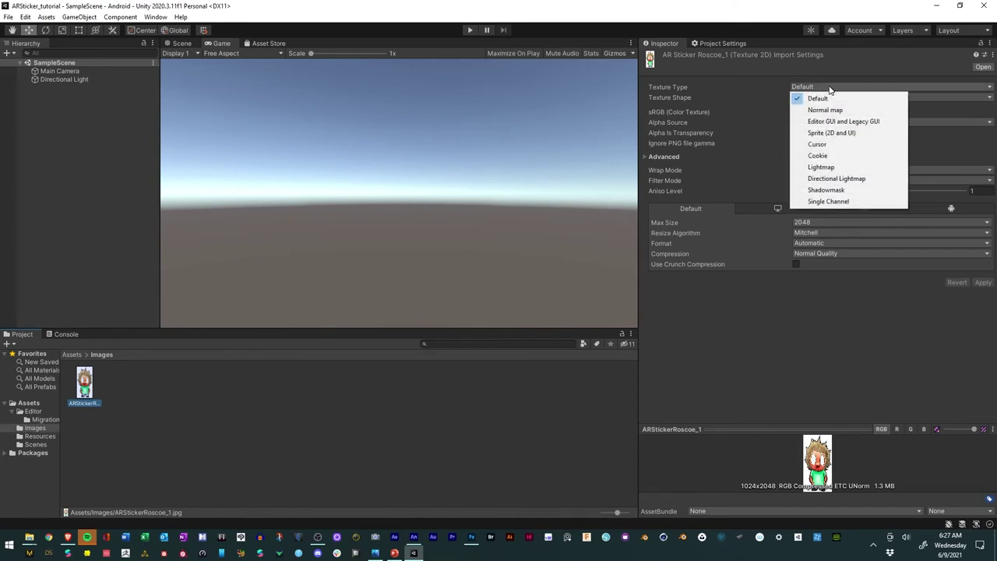
{"action": "left_click", "coordinate": [826, 134]}
{"action": "left_click", "coordinate": [984, 324]}
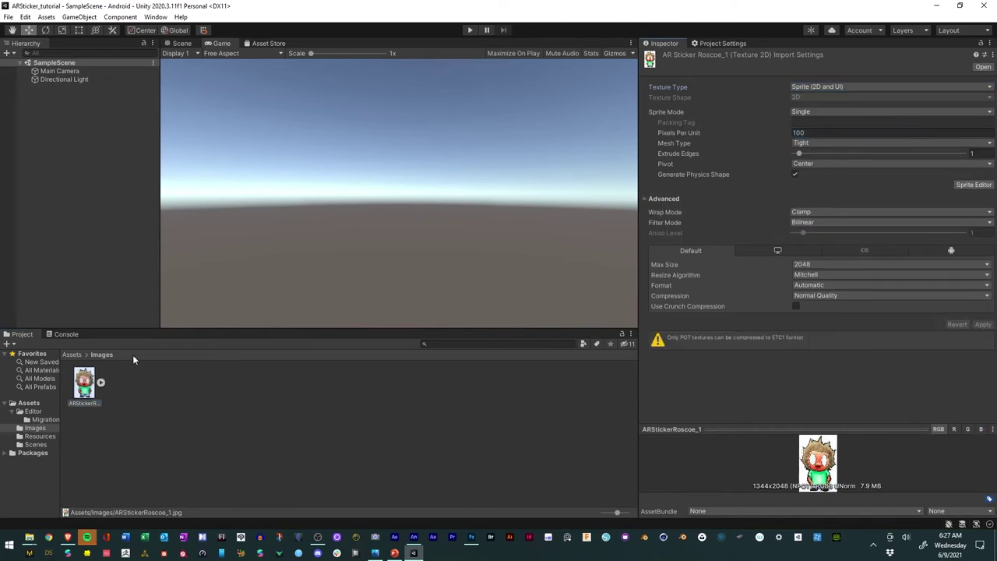
{"action": "left_click", "coordinate": [145, 390]}
{"action": "left_click", "coordinate": [84, 384]}
{"action": "left_click", "coordinate": [72, 160]}
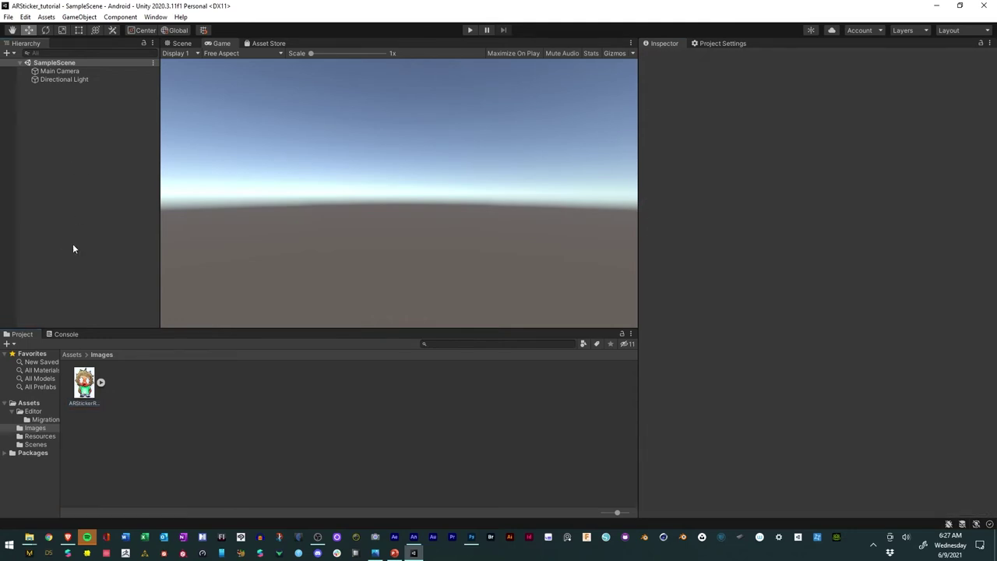
{"action": "left_click", "coordinate": [36, 444]}
{"action": "right_click", "coordinate": [171, 401]}
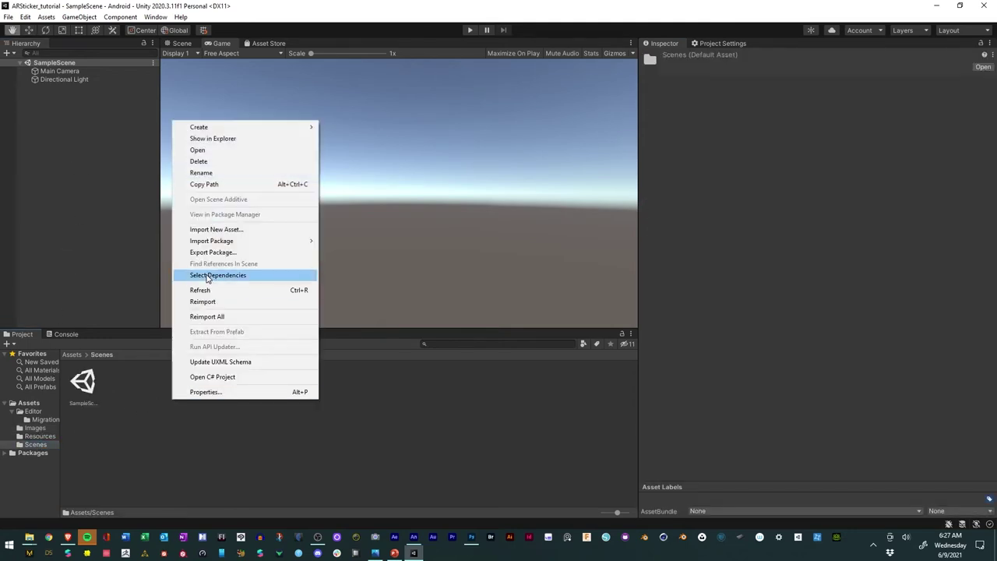
Create a scene asset named ARSticker in Scenes and open it.
{"action": "mouse_move", "coordinate": [222, 127]}
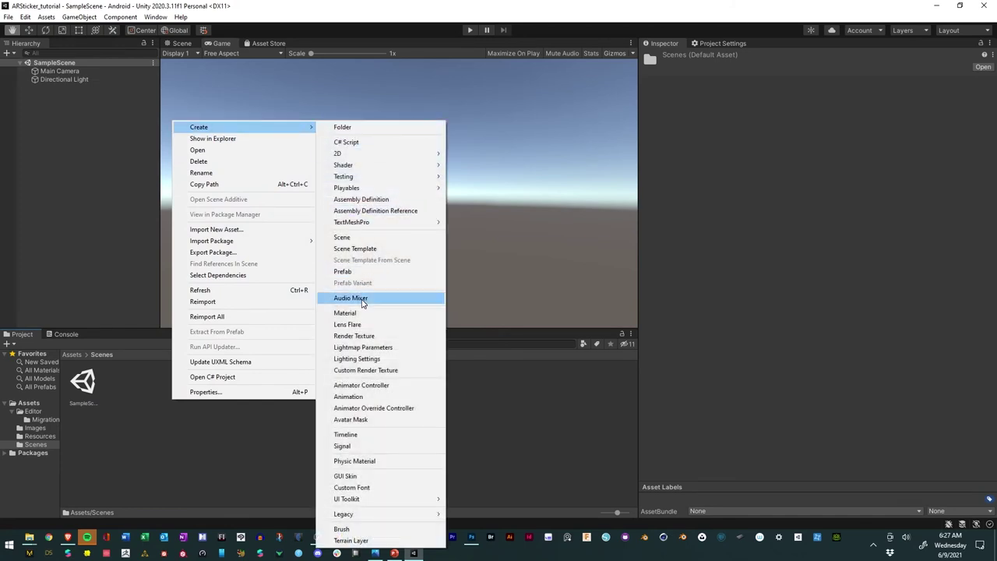
{"action": "left_click", "coordinate": [354, 237]}
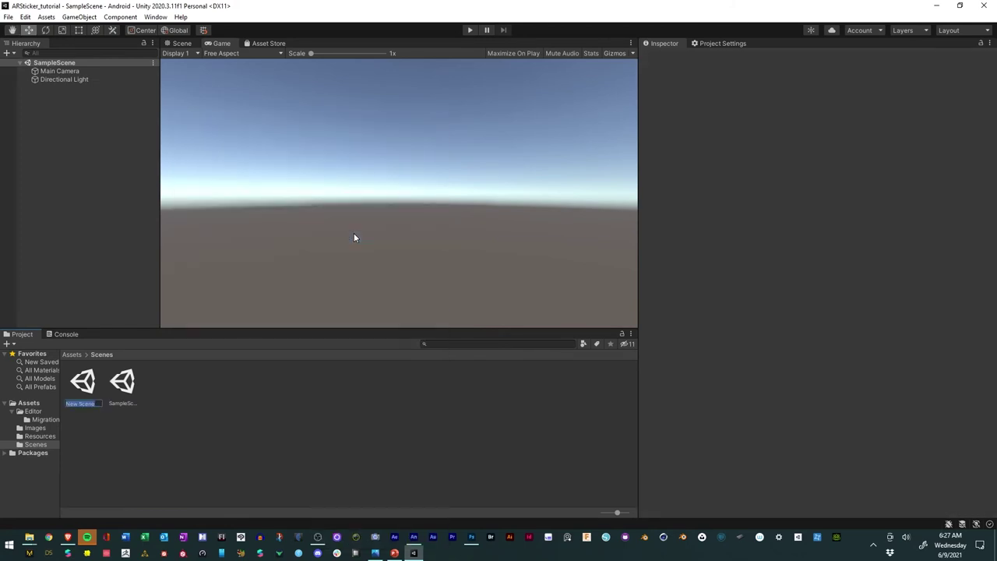
{"action": "type", "text": "ARSticker"}
{"action": "double_click", "coordinate": [83, 383]}
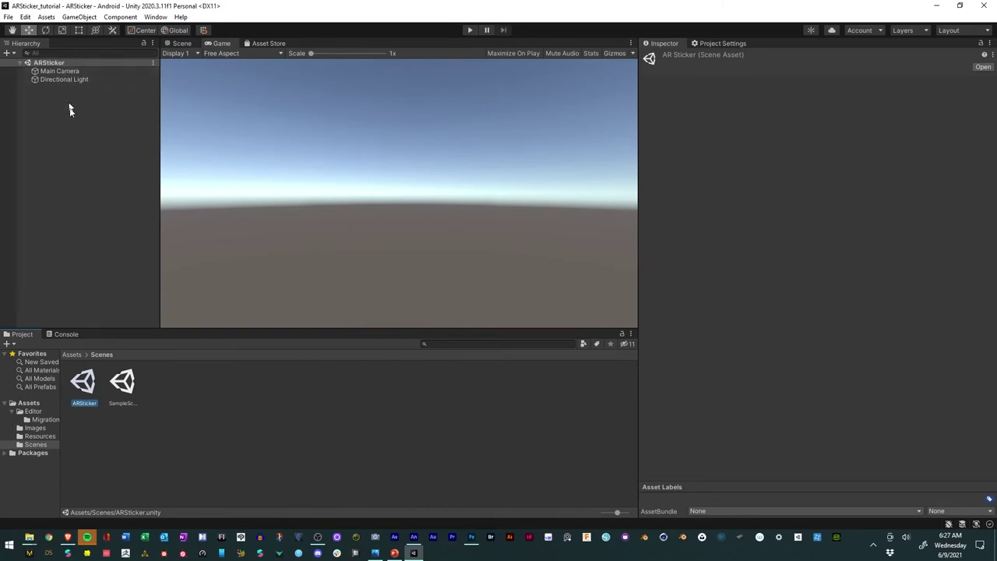
{"action": "left_click", "coordinate": [83, 137]}
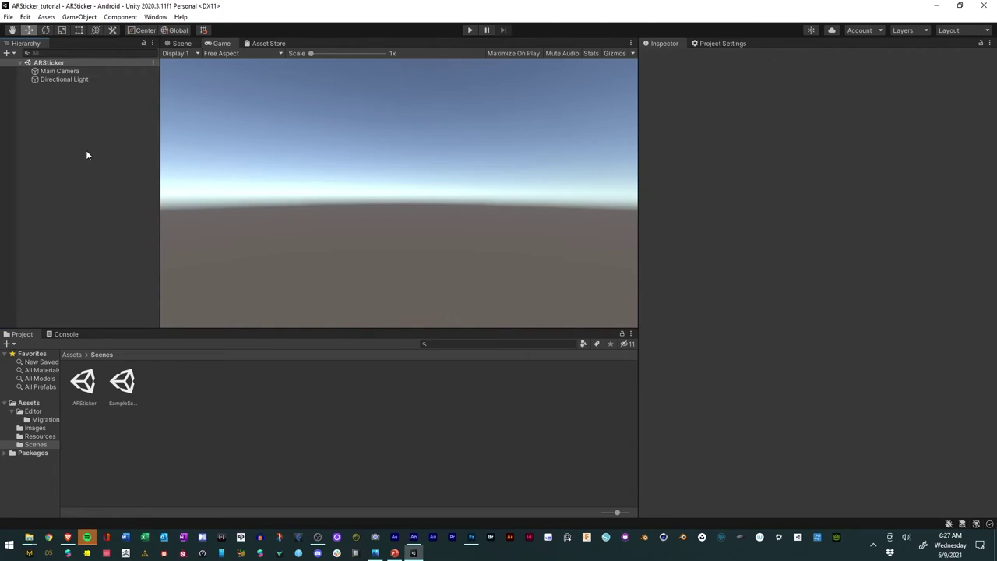
Add a Vuforia AR Camera to the scene and delete the Main Camera.
{"action": "right_click", "coordinate": [84, 110]}
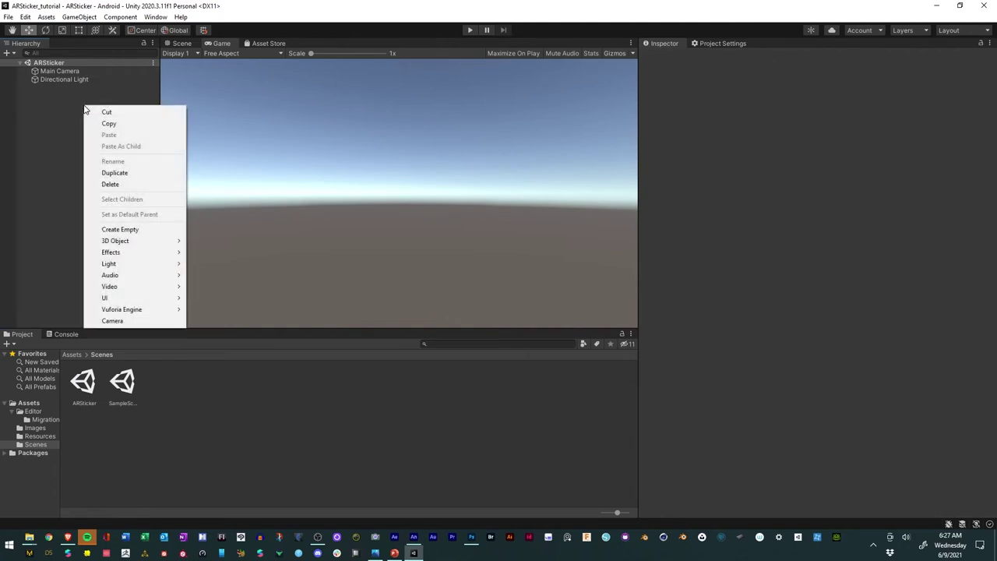
{"action": "mouse_move", "coordinate": [170, 312]}
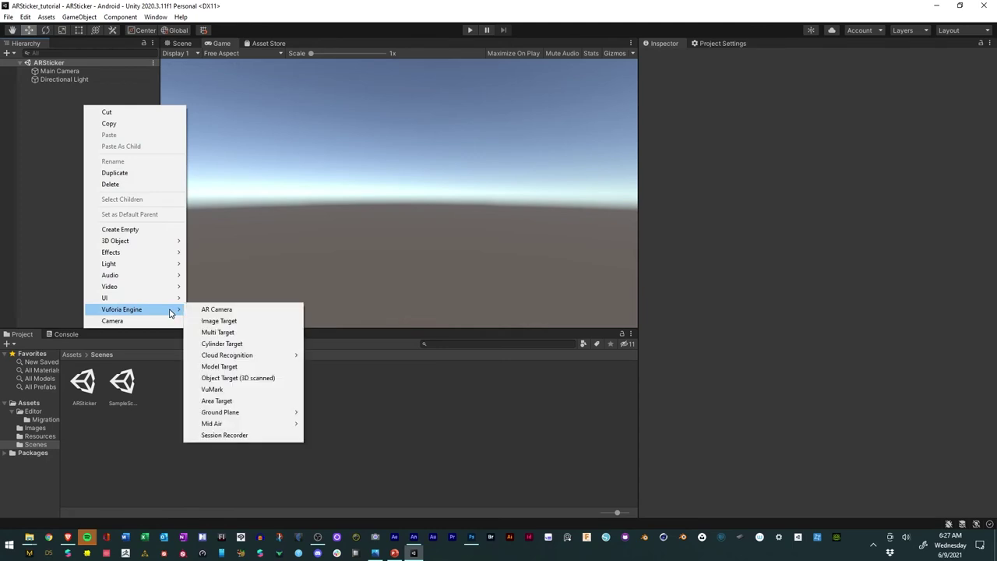
{"action": "left_click", "coordinate": [222, 311]}
{"action": "left_click", "coordinate": [78, 135]}
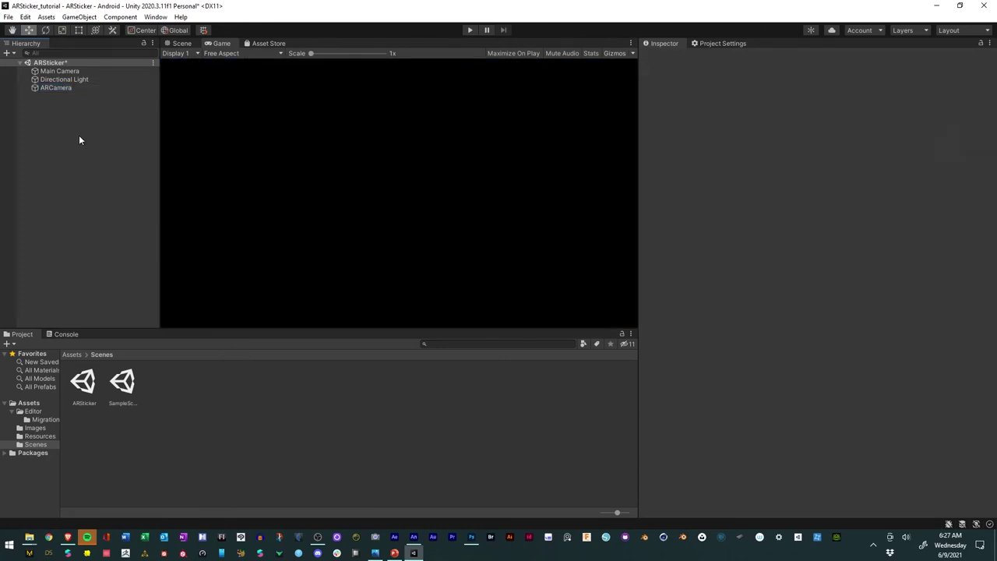
{"action": "left_click", "coordinate": [50, 73]}
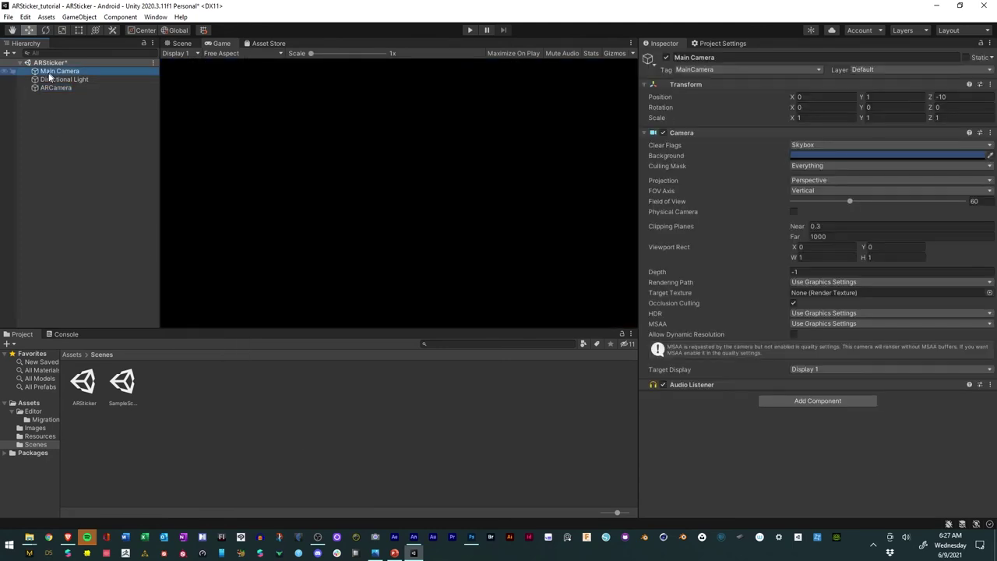
{"action": "key", "text": "Delete"}
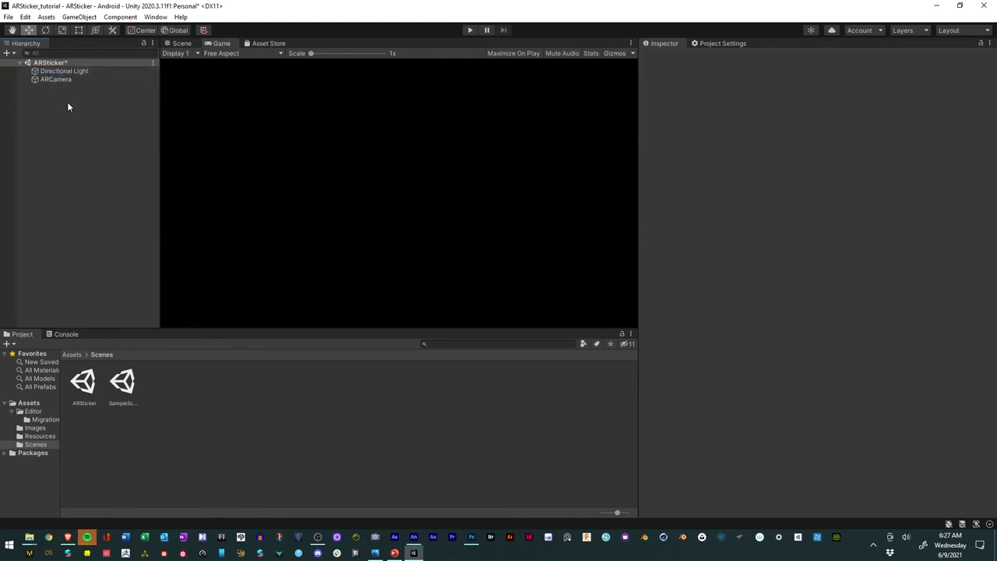
Add a Vuforia Image Target and frame it in the Scene view.
{"action": "right_click", "coordinate": [67, 106]}
{"action": "mouse_move", "coordinate": [98, 309]}
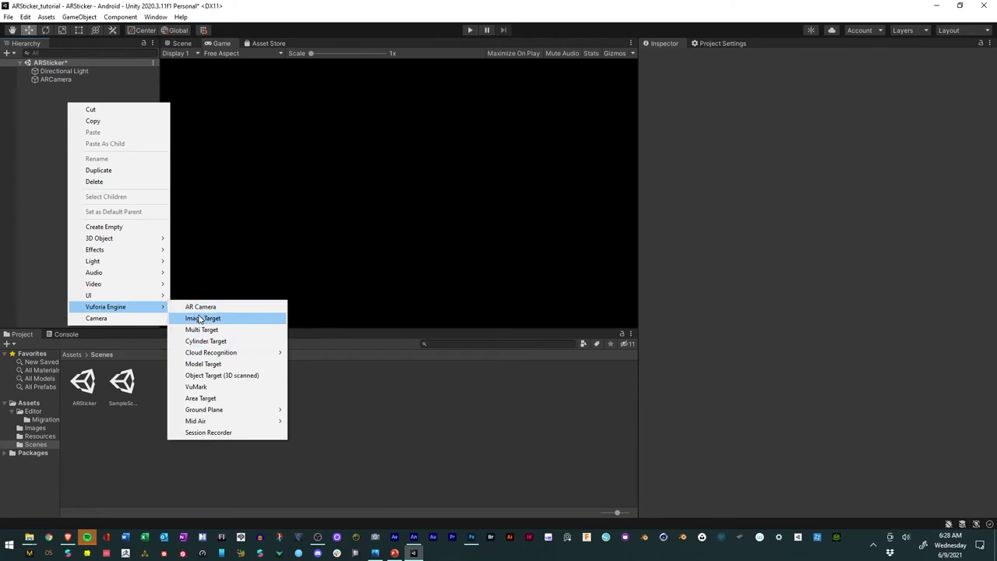
{"action": "left_click", "coordinate": [200, 319]}
{"action": "left_click", "coordinate": [65, 144]}
{"action": "left_click", "coordinate": [70, 89]}
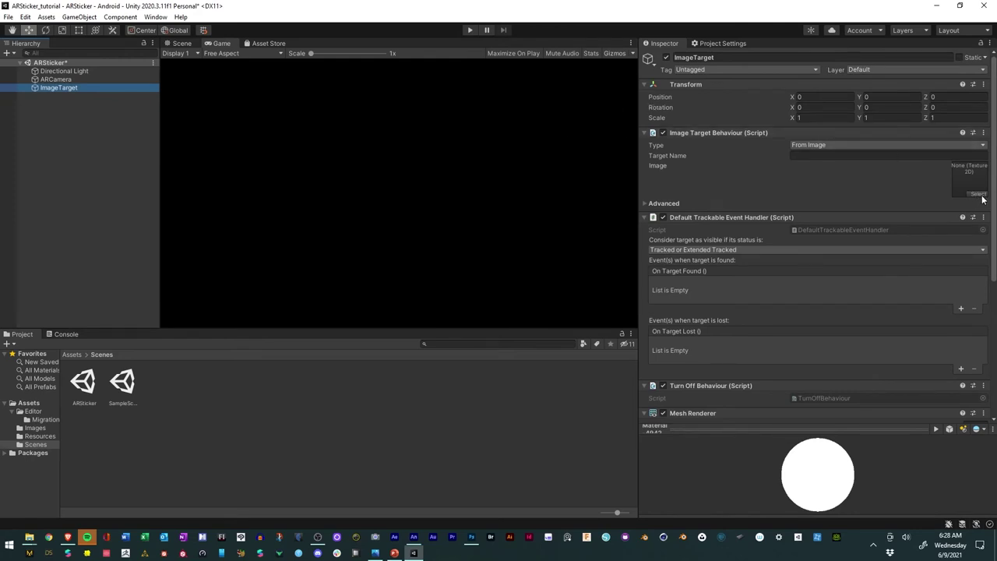
{"action": "left_click", "coordinate": [178, 43]}
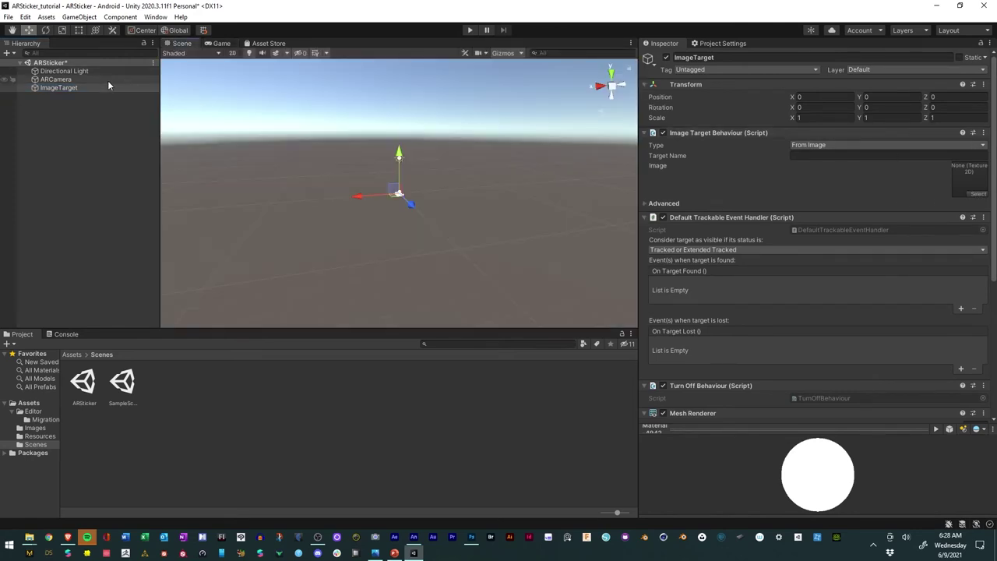
{"action": "double_click", "coordinate": [36, 86]}
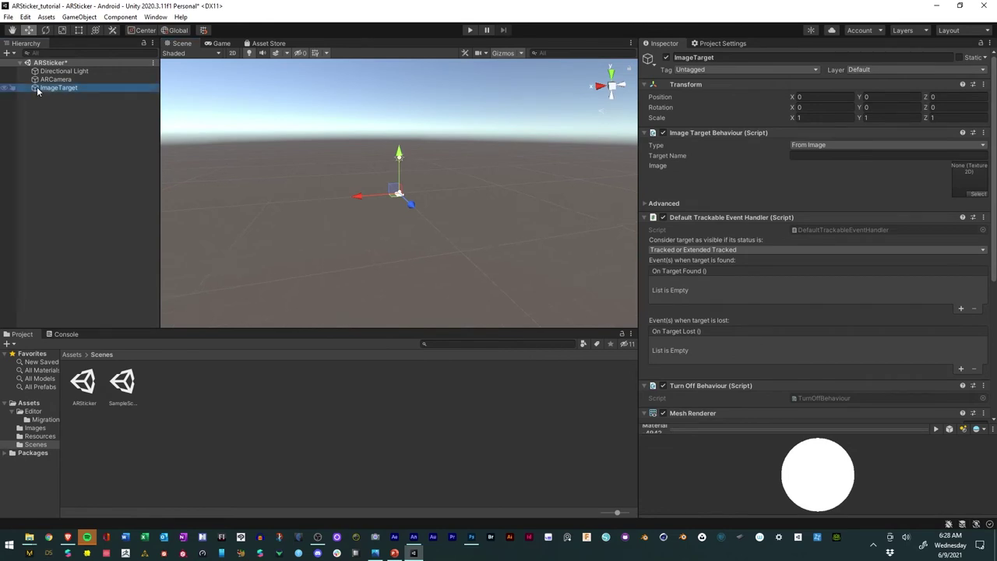
{"action": "left_click_drag", "start_coordinate": [435, 157], "coordinate": [468, 144]}
{"action": "scroll", "coordinate": [587, 237], "scroll_direction": "up", "scroll_amount": 3}
{"action": "scroll", "coordinate": [586, 237], "scroll_direction": "up", "scroll_amount": 3}
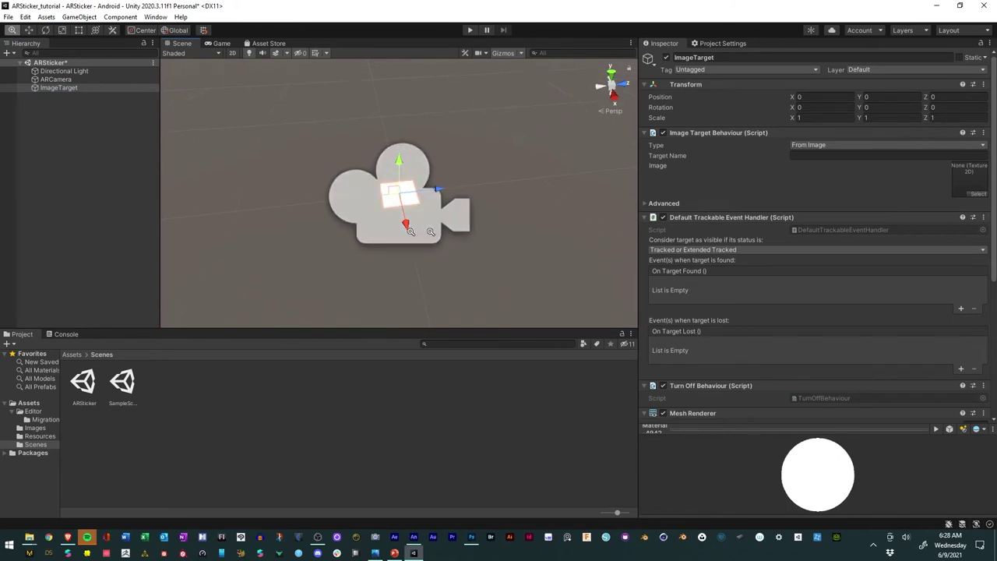
{"action": "left_click_drag", "start_coordinate": [335, 222], "coordinate": [335, 266], "text": "alt"}
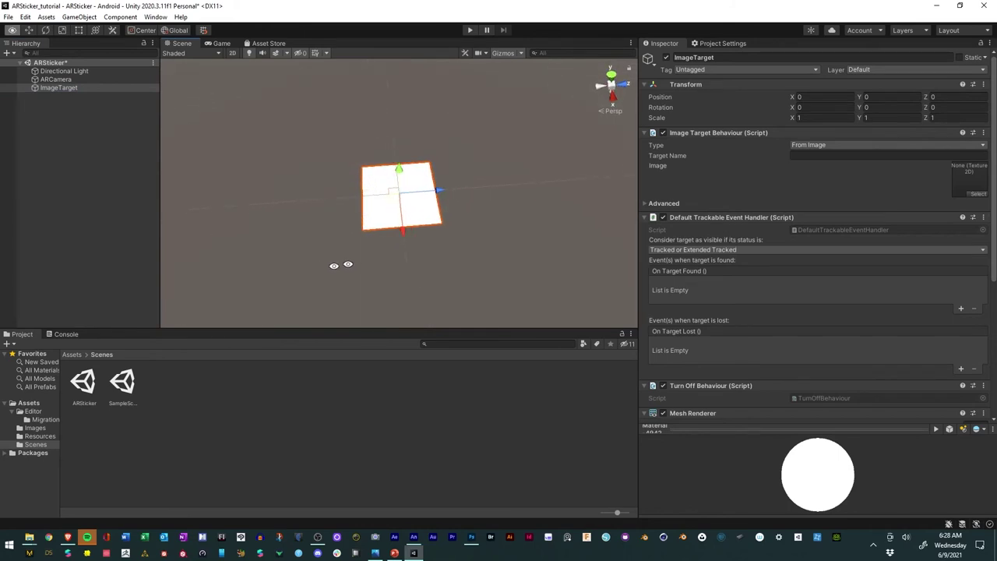
Assign the ARStickerRoscoe_1 texture as the ImageTarget image and view it head-on.
{"action": "left_click", "coordinate": [975, 194]}
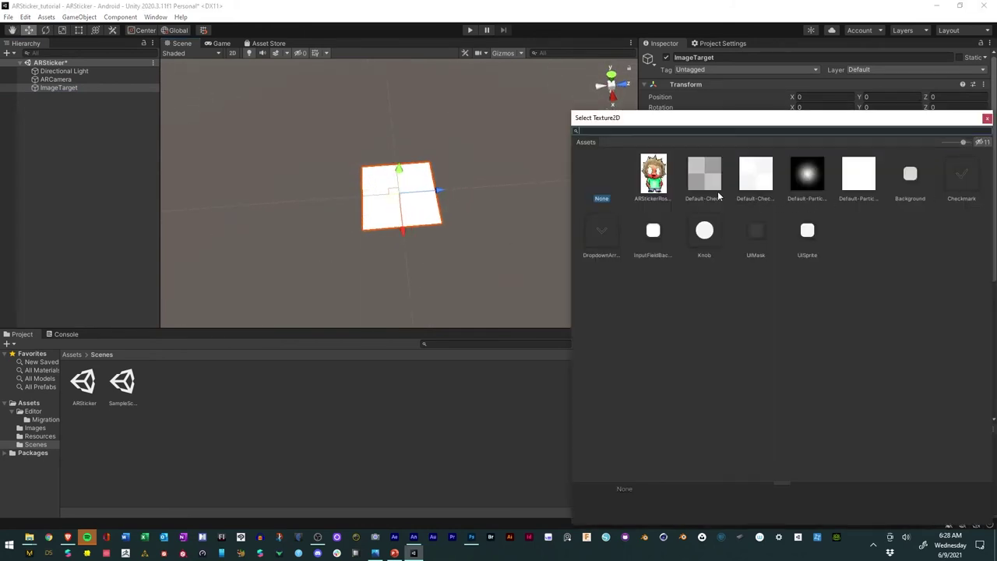
{"action": "double_click", "coordinate": [646, 174]}
{"action": "left_click_drag", "start_coordinate": [308, 229], "coordinate": [494, 246], "text": "alt"}
{"action": "scroll", "coordinate": [546, 234], "scroll_direction": "up", "scroll_amount": 3}
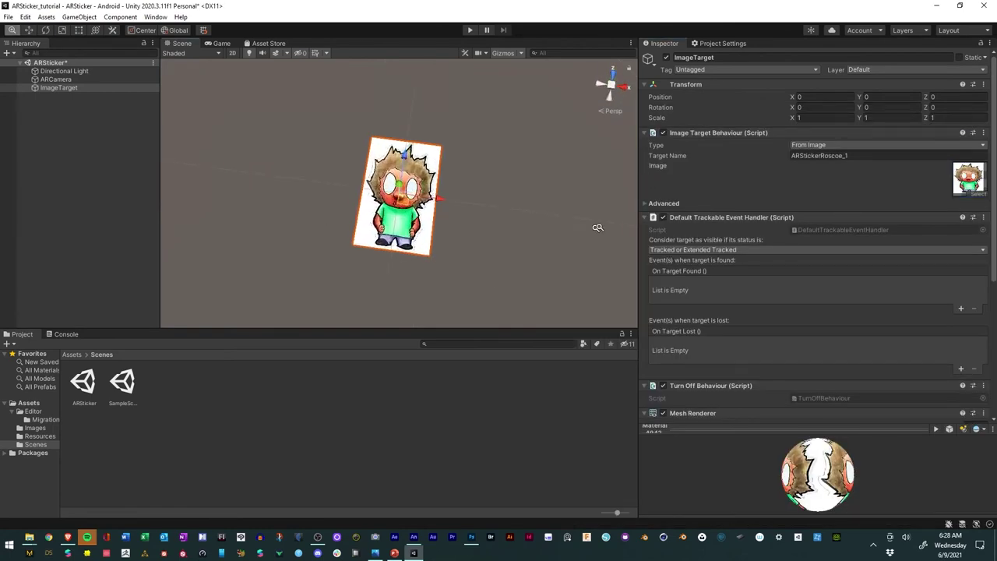
{"action": "left_click_drag", "start_coordinate": [333, 236], "coordinate": [519, 228], "text": "alt"}
{"action": "left_click_drag", "start_coordinate": [327, 257], "coordinate": [354, 284], "text": "alt"}
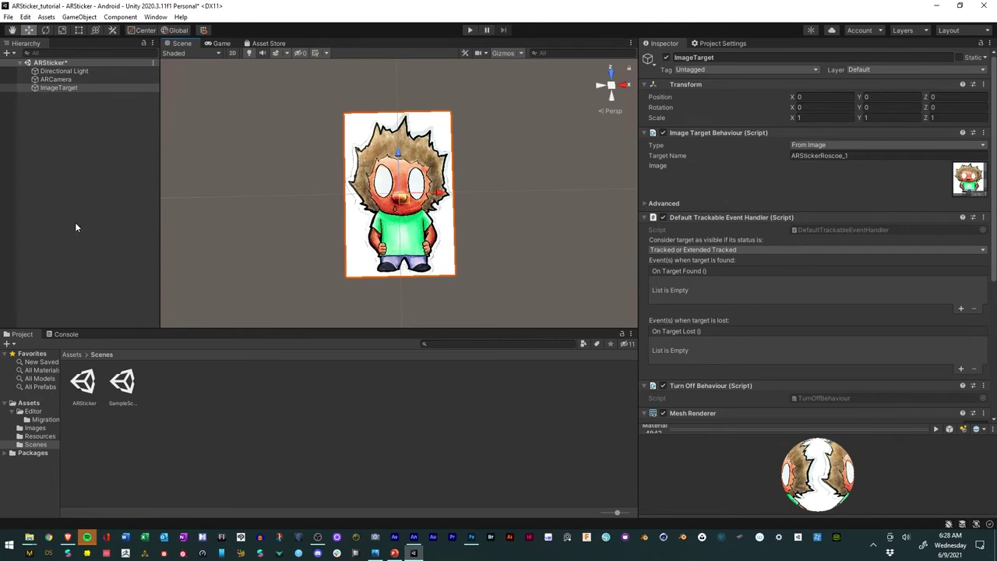
Create an empty ARContent object parented under ImageTarget and save the scene.
{"action": "left_click", "coordinate": [8, 17]}
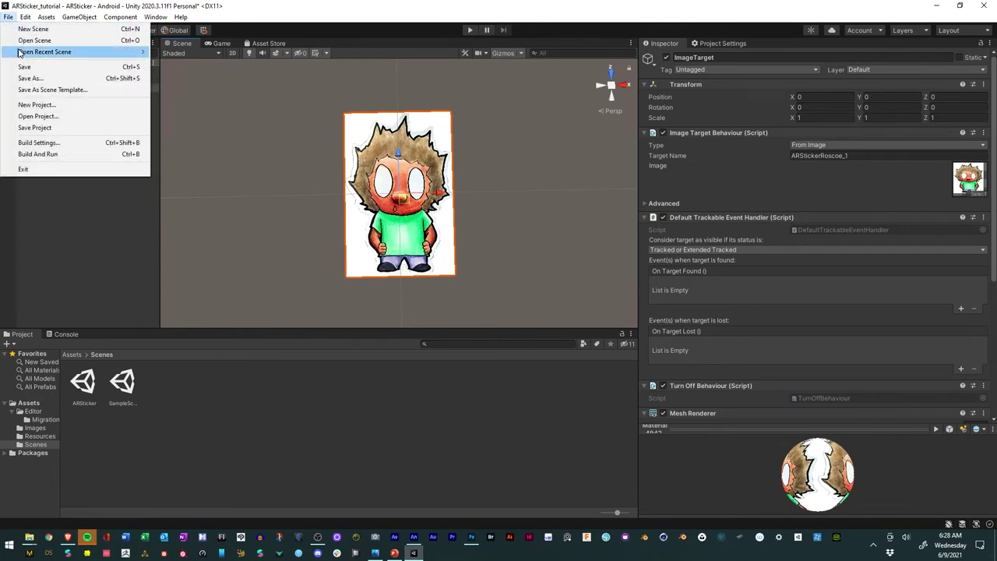
{"action": "left_click", "coordinate": [27, 68]}
{"action": "right_click", "coordinate": [54, 89]}
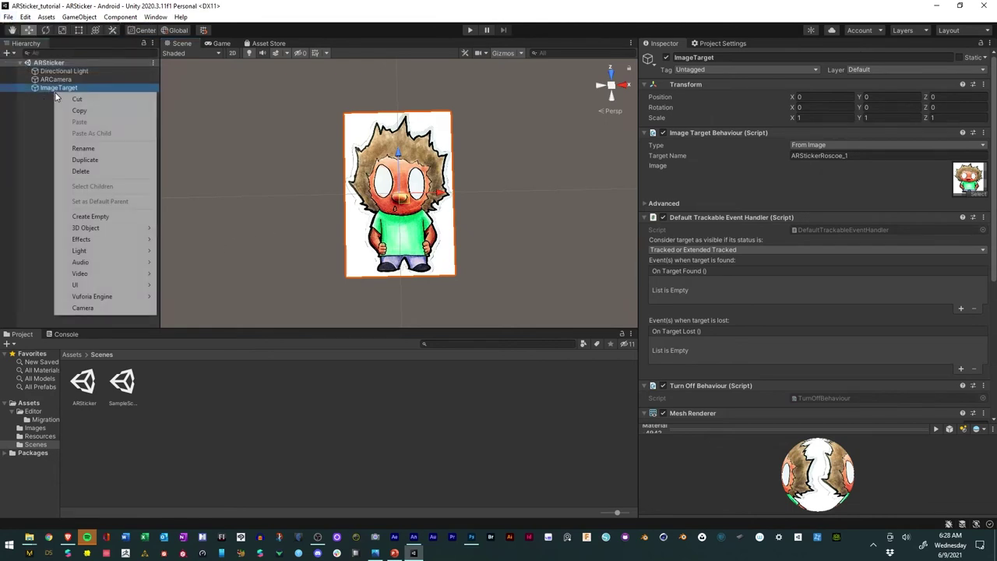
{"action": "left_click", "coordinate": [90, 216]}
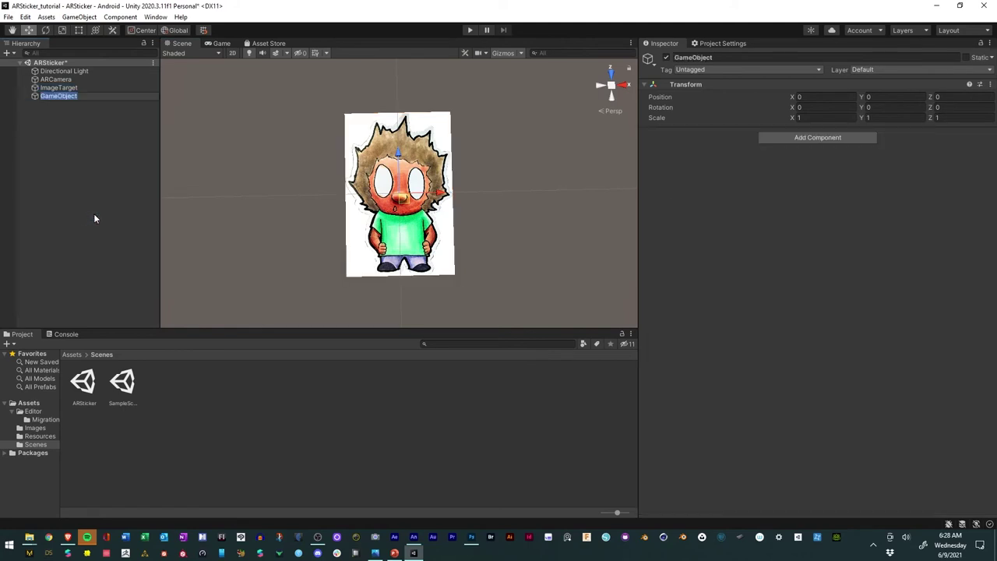
{"action": "type", "text": "ARContent"}
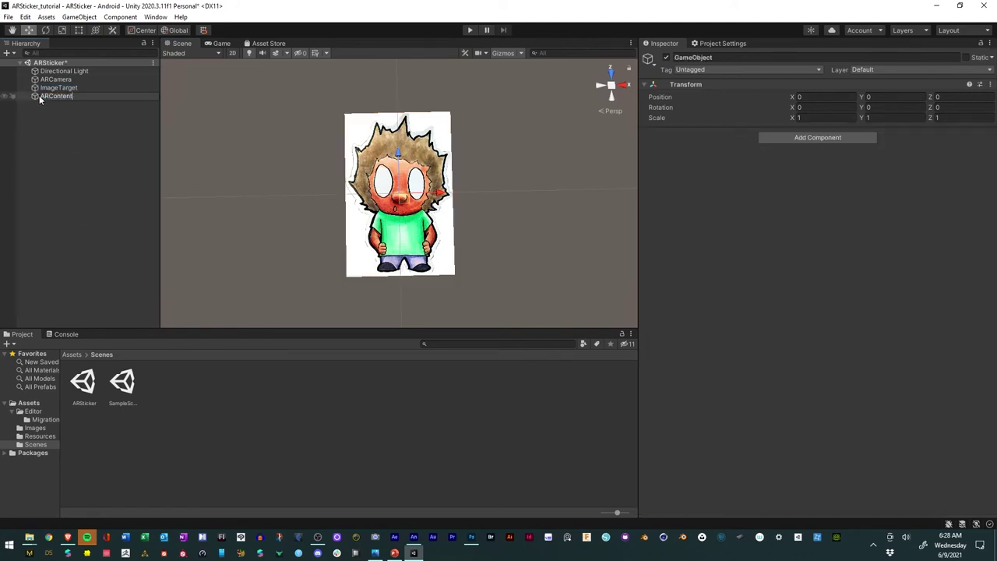
{"action": "key", "text": "Return"}
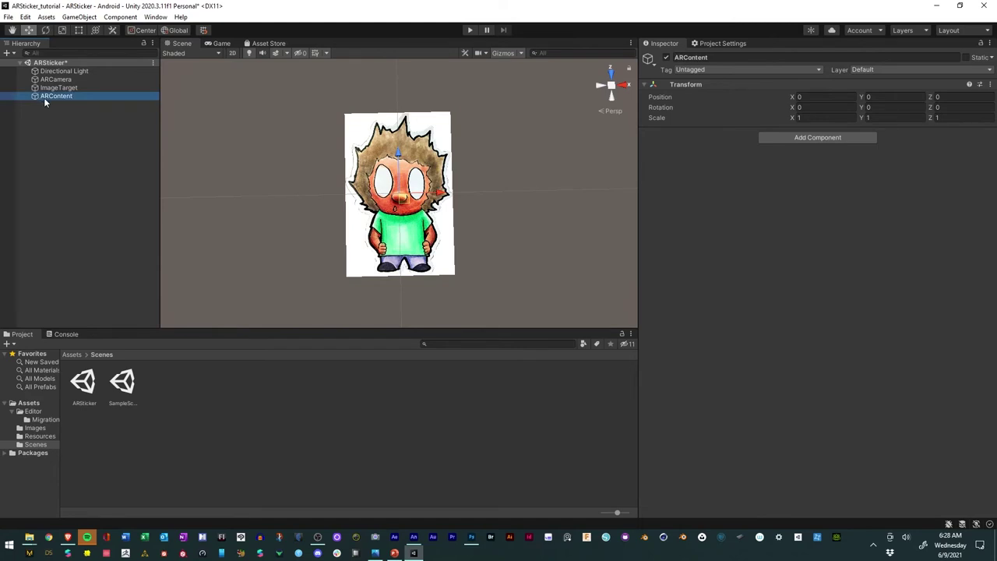
{"action": "left_click_drag", "start_coordinate": [44, 99], "coordinate": [58, 88]}
{"action": "left_click", "coordinate": [64, 115]}
{"action": "left_click", "coordinate": [8, 17]}
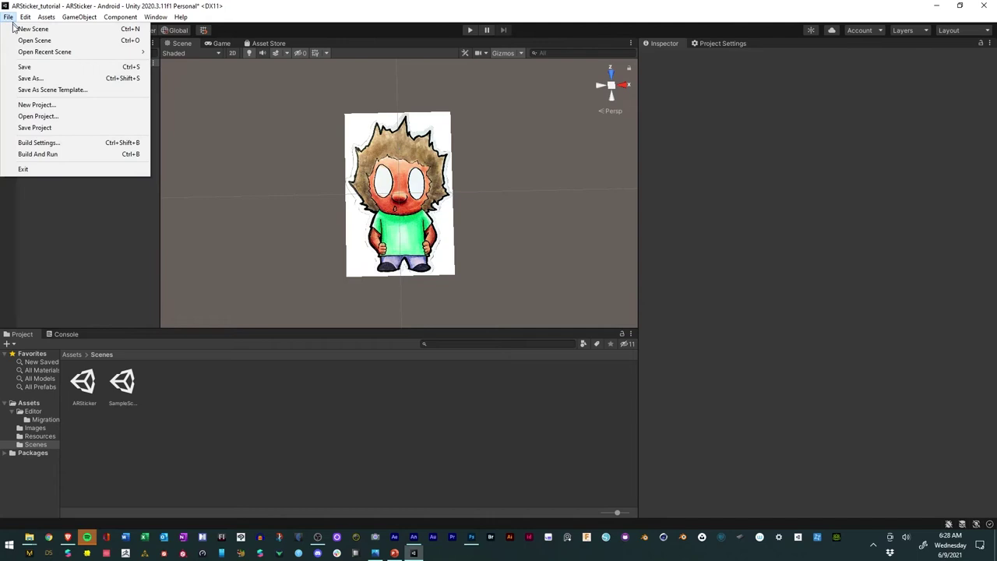
{"action": "left_click", "coordinate": [33, 69]}
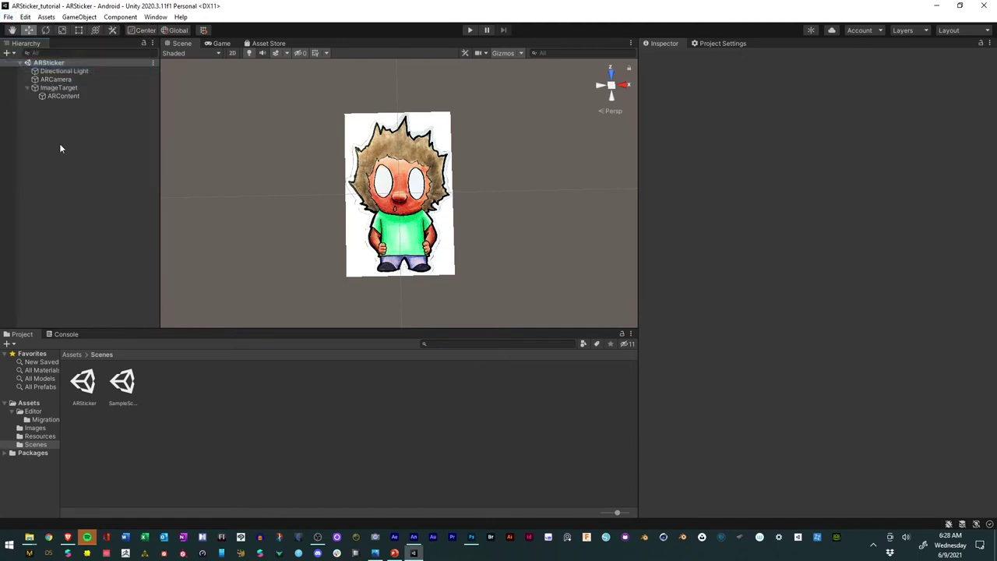
Add a Cube under ARContent, scale it down to 0.078945, and save.
{"action": "left_click", "coordinate": [68, 97]}
{"action": "right_click", "coordinate": [68, 97]}
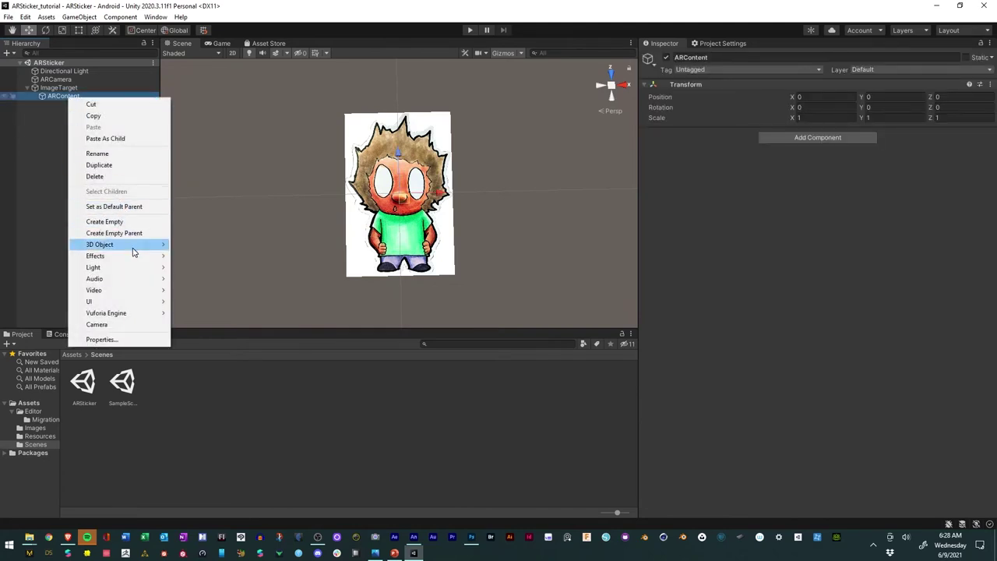
{"action": "mouse_move", "coordinate": [135, 248]}
{"action": "left_click", "coordinate": [204, 244]}
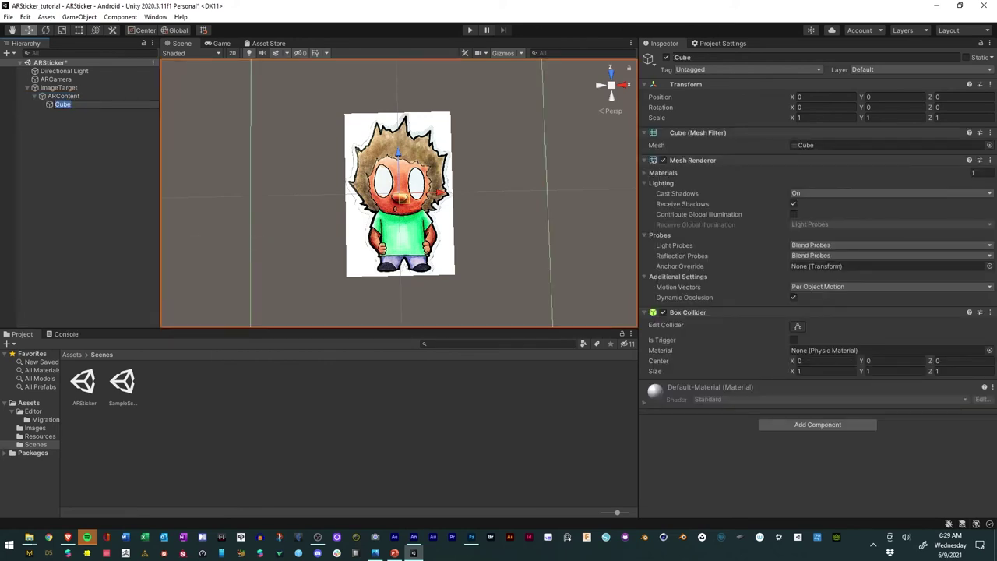
{"action": "left_click", "coordinate": [62, 30]}
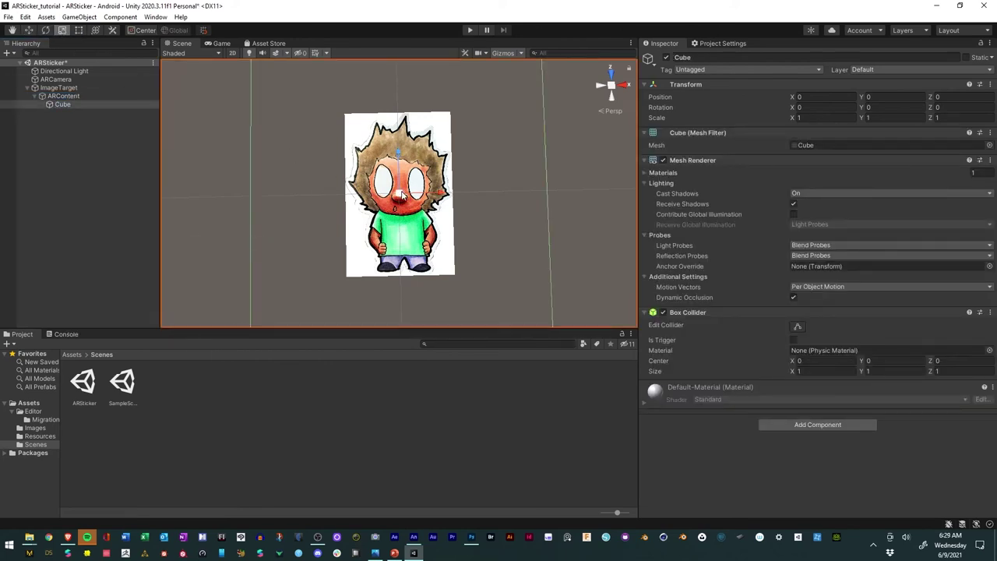
{"action": "left_click_drag", "start_coordinate": [404, 197], "coordinate": [393, 241]}
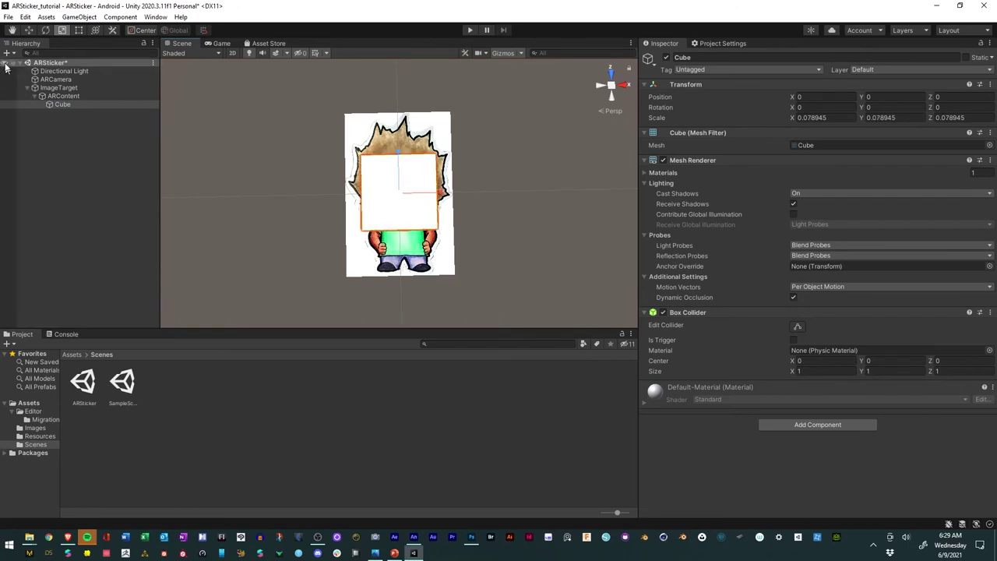
{"action": "left_click", "coordinate": [9, 17]}
{"action": "left_click", "coordinate": [17, 67]}
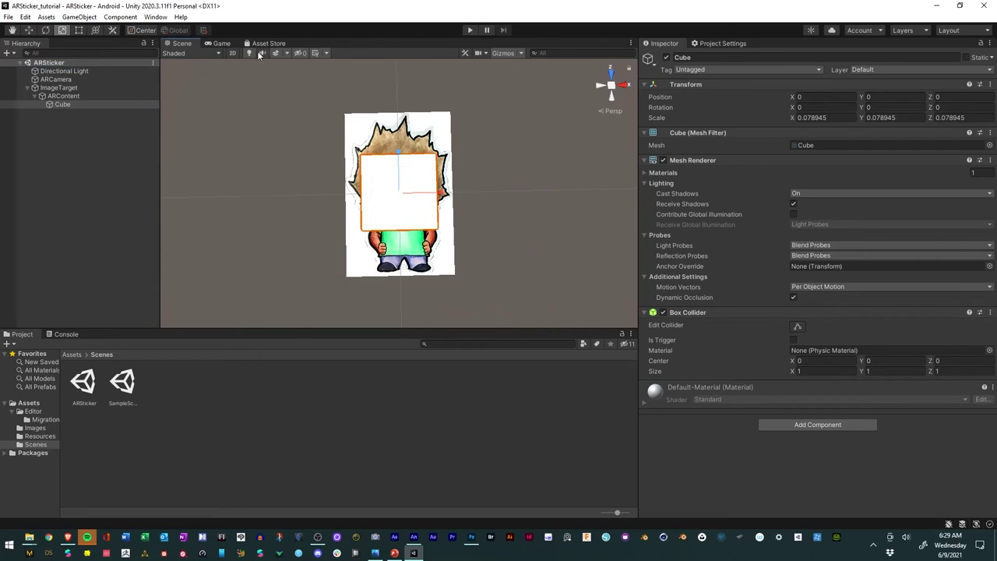
Test AR tracking in Play mode with the webcam, then deactivate the test Cube.
{"action": "left_click", "coordinate": [472, 30]}
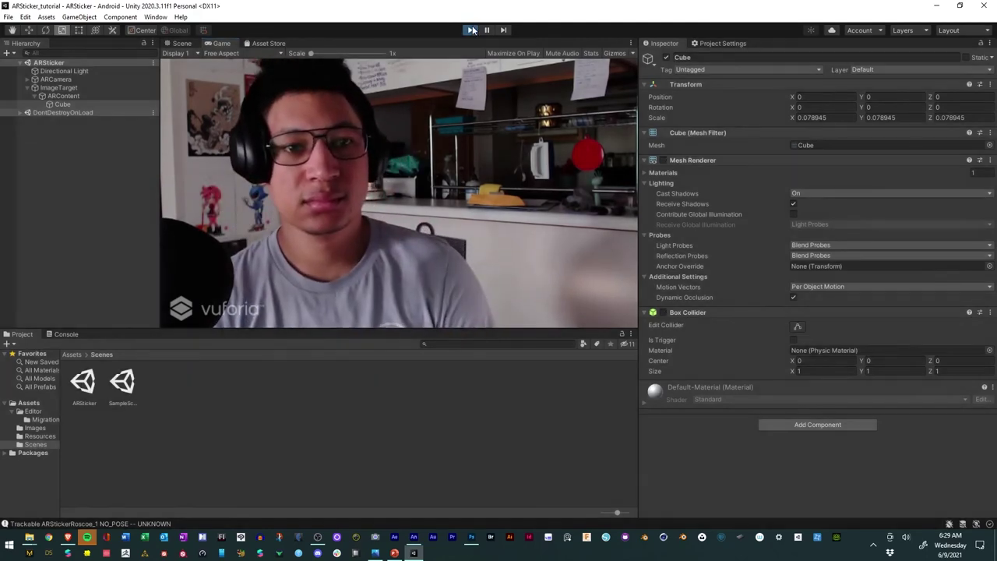
{"action": "left_click", "coordinate": [472, 30]}
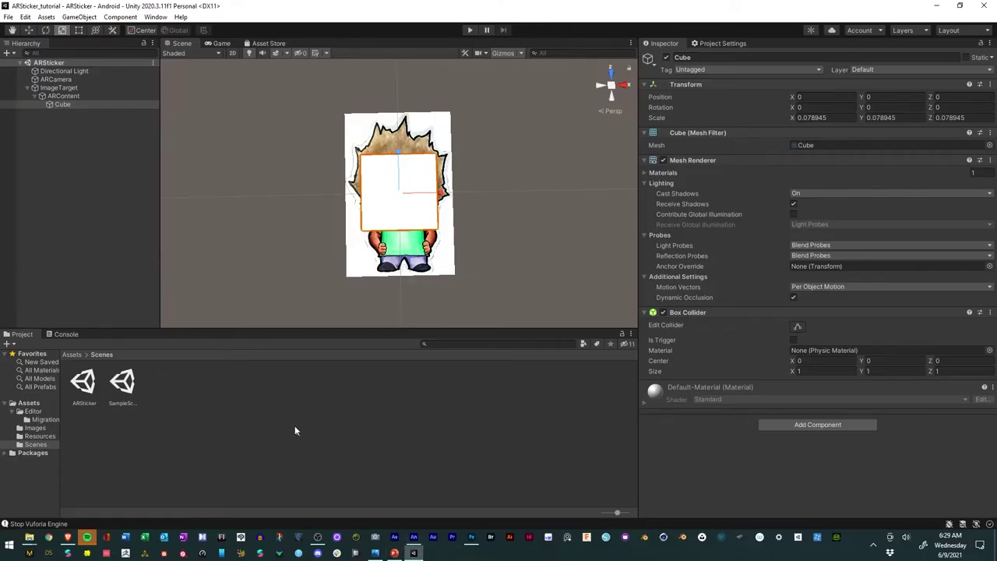
{"action": "left_click", "coordinate": [291, 430]}
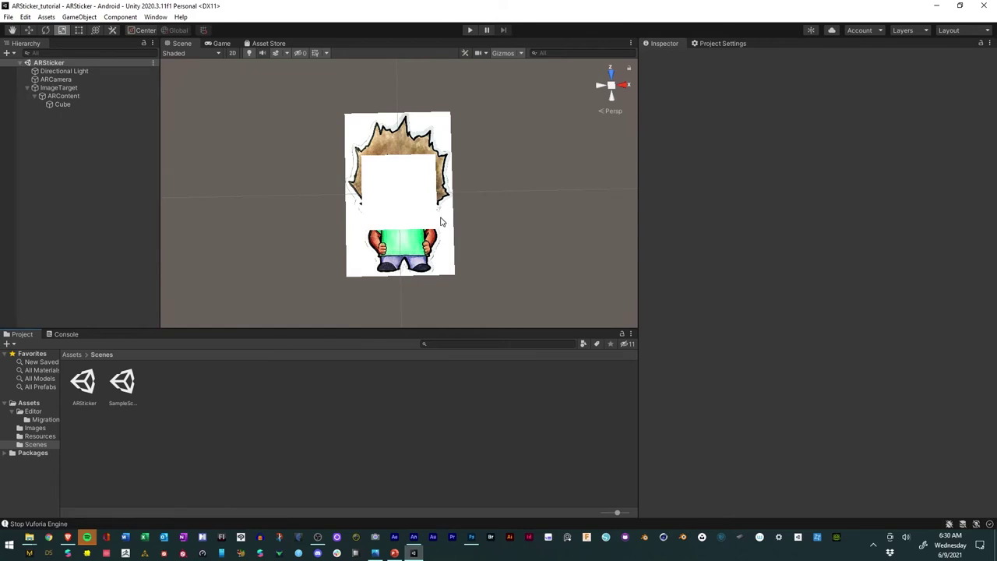
{"action": "mouse_move", "coordinate": [472, 216]}
{"action": "left_mouse_down", "text": "alt"}
{"action": "mouse_move", "coordinate": [350, 89]}
{"action": "mouse_move", "coordinate": [318, 47]}
{"action": "mouse_move", "coordinate": [327, 39]}
{"action": "mouse_move", "coordinate": [545, 156]}
{"action": "mouse_move", "coordinate": [556, 127]}
{"action": "mouse_move", "coordinate": [533, 88]}
{"action": "mouse_move", "coordinate": [479, 216]}
{"action": "mouse_move", "coordinate": [454, 216]}
{"action": "left_mouse_up", "text": "alt"}
{"action": "left_click", "coordinate": [63, 96]}
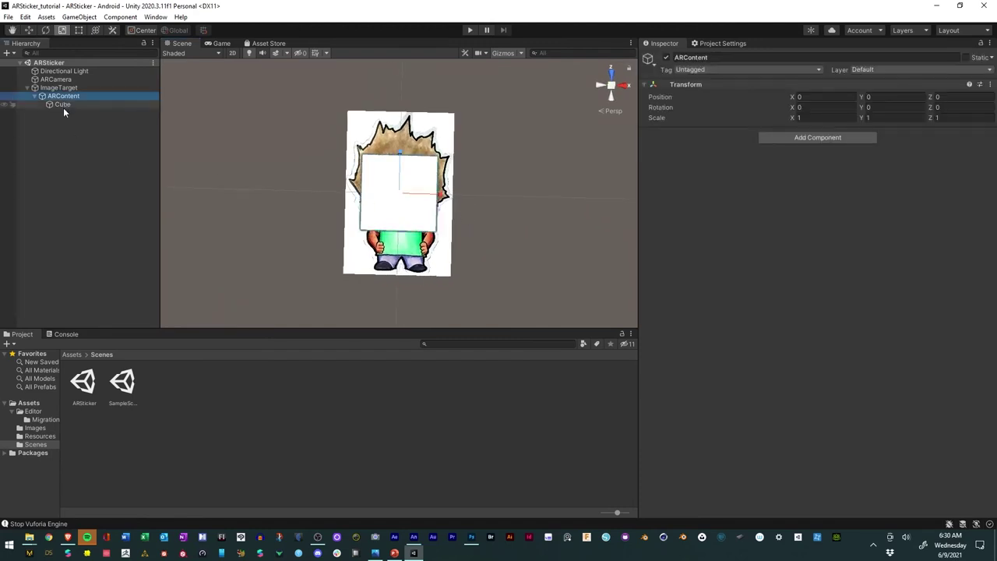
{"action": "left_click", "coordinate": [62, 104]}
{"action": "left_click", "coordinate": [666, 58]}
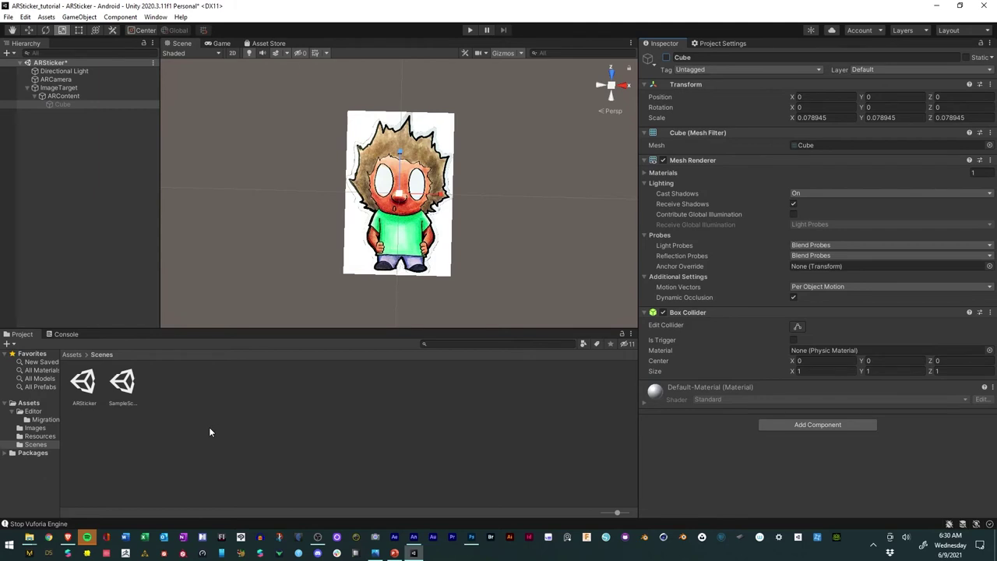
Create an Animation folder in Assets and open it.
{"action": "left_click", "coordinate": [28, 404]}
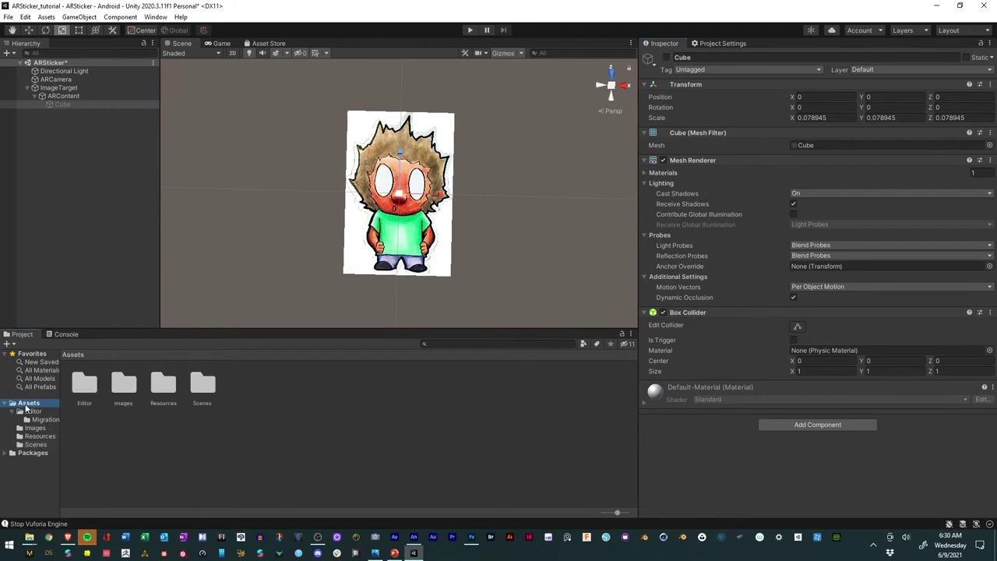
{"action": "right_click", "coordinate": [259, 431]}
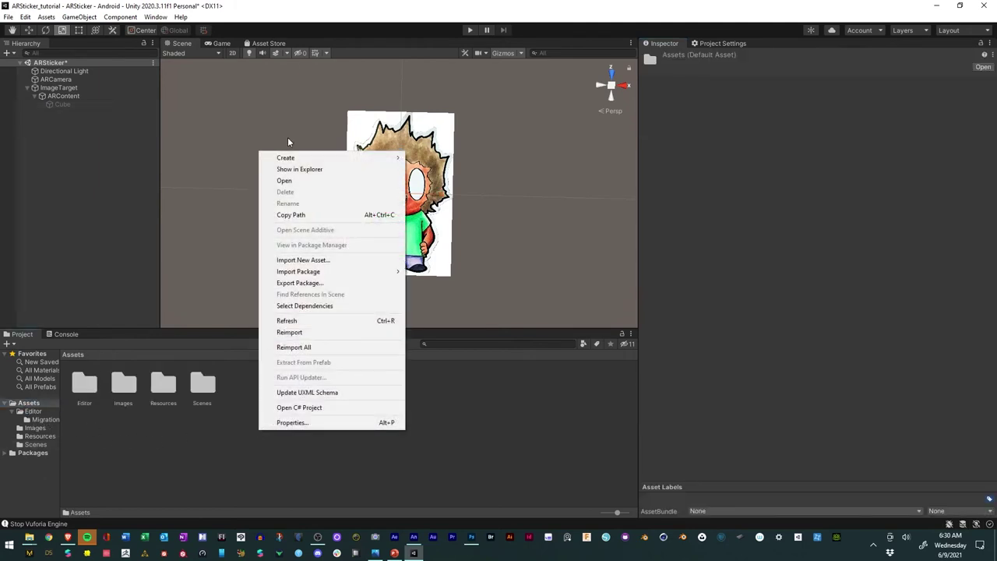
{"action": "mouse_move", "coordinate": [309, 158]}
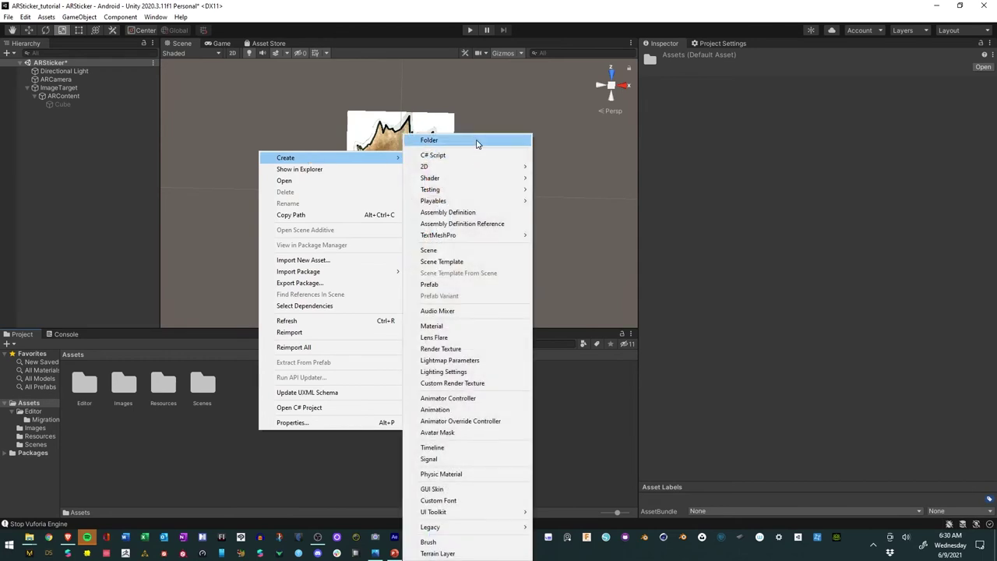
{"action": "left_click", "coordinate": [476, 139]}
{"action": "type", "text": "Ar"}
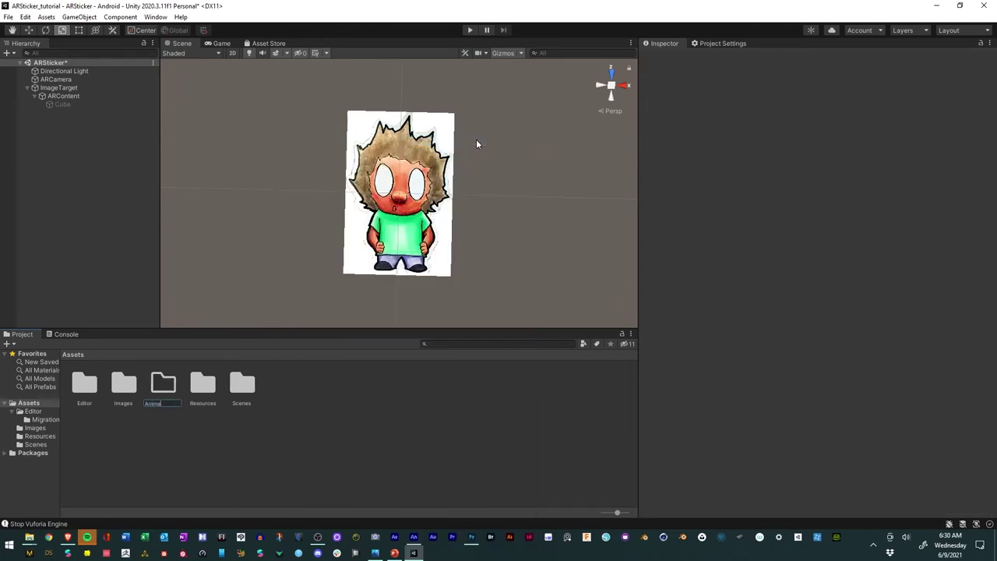
{"action": "key", "text": "Return"}
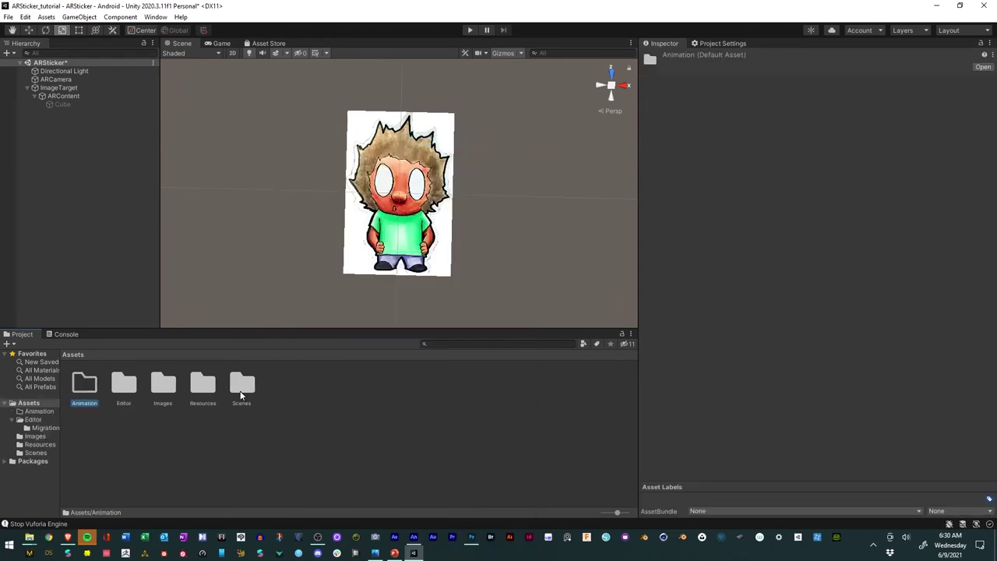
{"action": "left_click", "coordinate": [148, 454]}
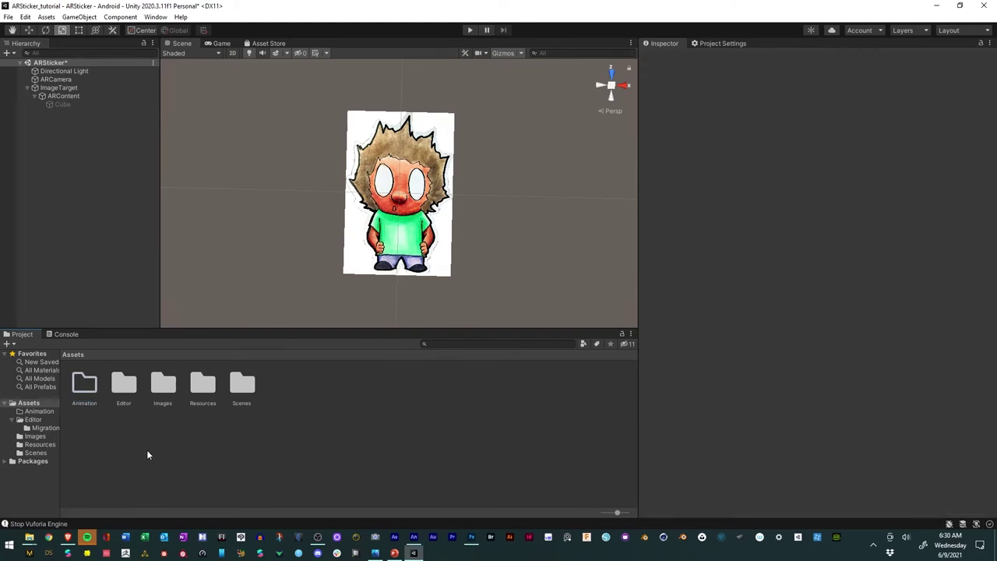
{"action": "double_click", "coordinate": [88, 388]}
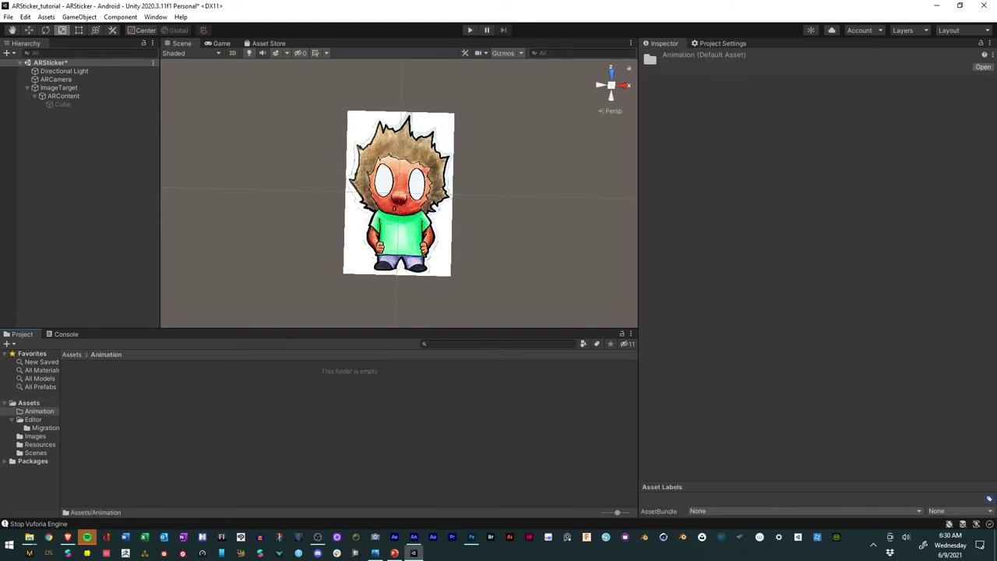
Drag the PNG Sequence folder from File Explorer into Animation and open its frames.
{"action": "left_click", "coordinate": [28, 537]}
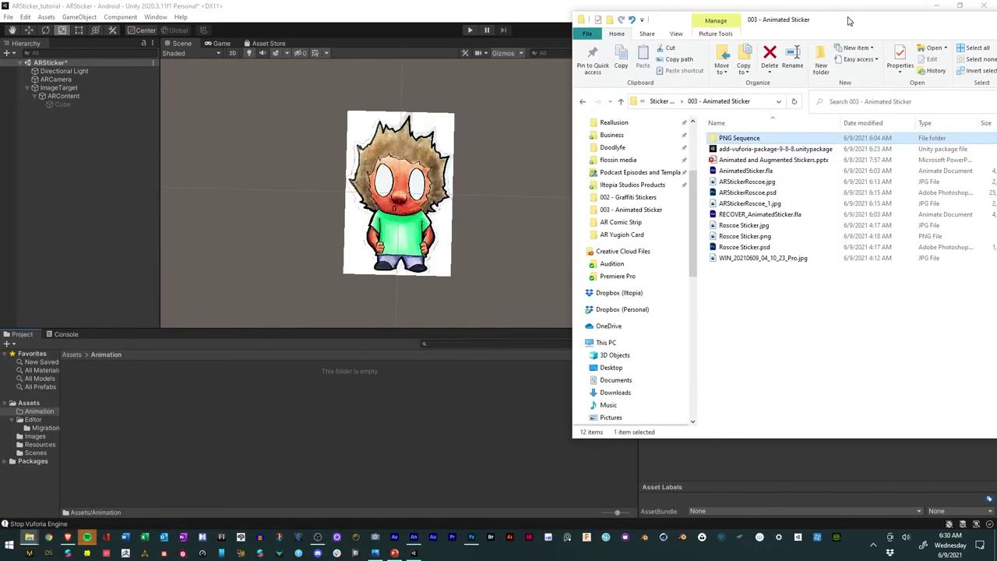
{"action": "left_click_drag", "start_coordinate": [730, 56], "coordinate": [708, 74]}
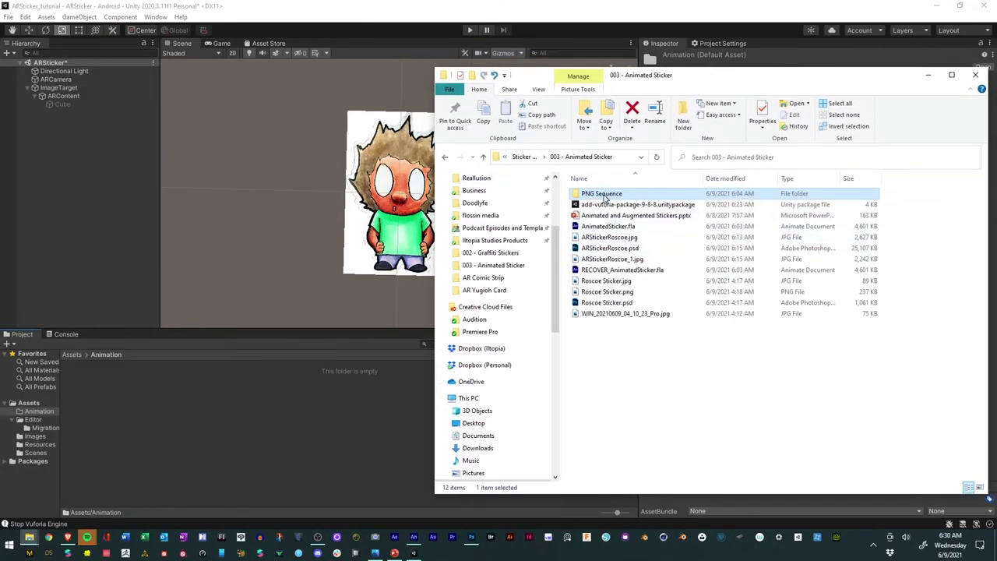
{"action": "left_click_drag", "start_coordinate": [605, 199], "coordinate": [229, 411]}
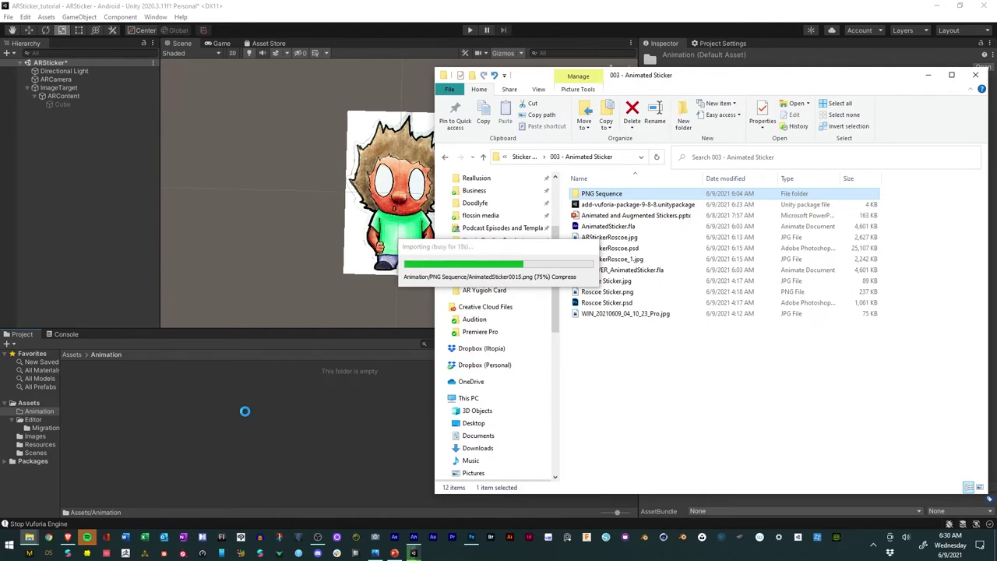
{"action": "left_click", "coordinate": [82, 360]}
{"action": "double_click", "coordinate": [85, 383]}
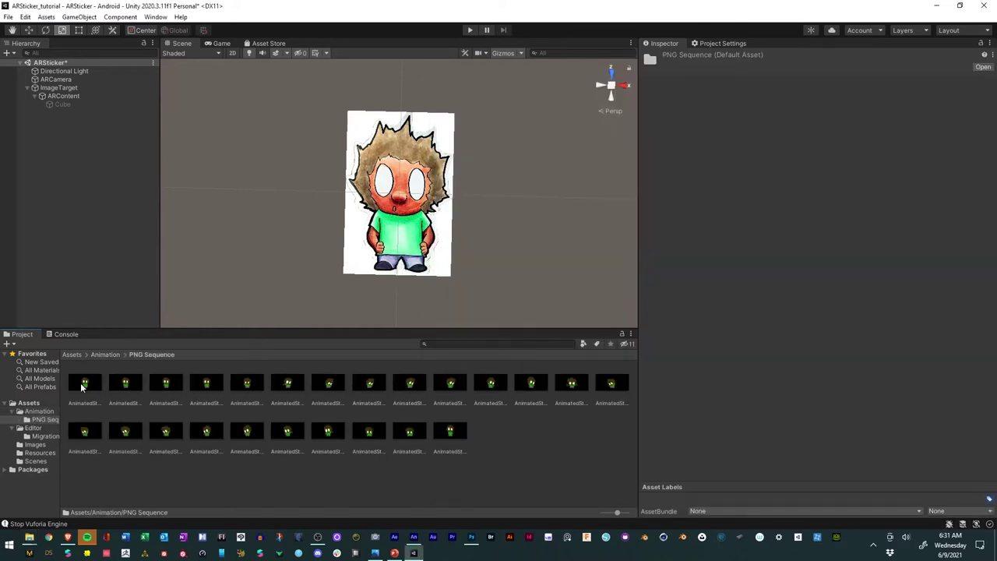
{"action": "left_click", "coordinate": [81, 387]}
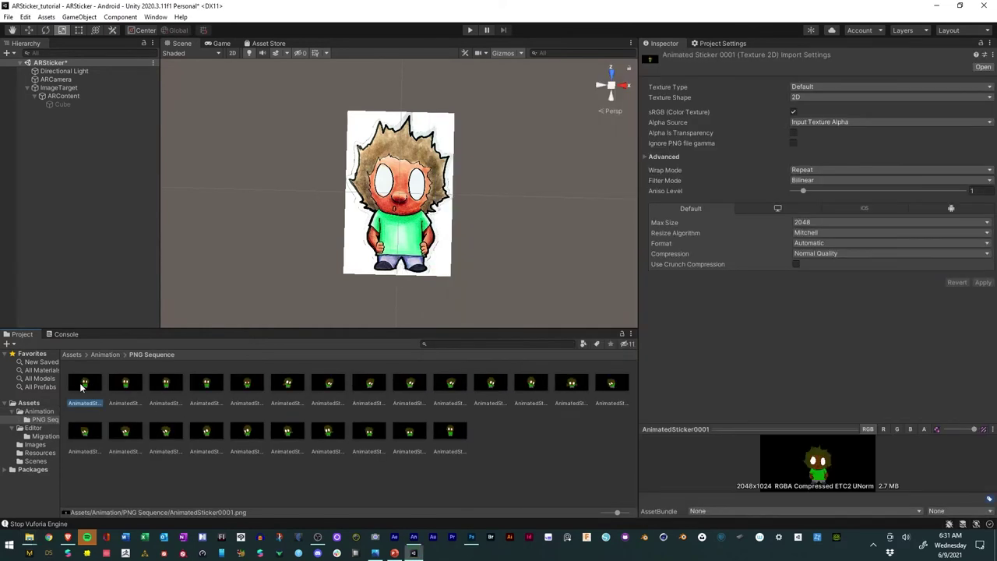
Set all 24 AnimatedSticker frames to Sprite (2D and UI), apply, then reselect all 24.
{"action": "left_click", "coordinate": [443, 436], "text": "shift"}
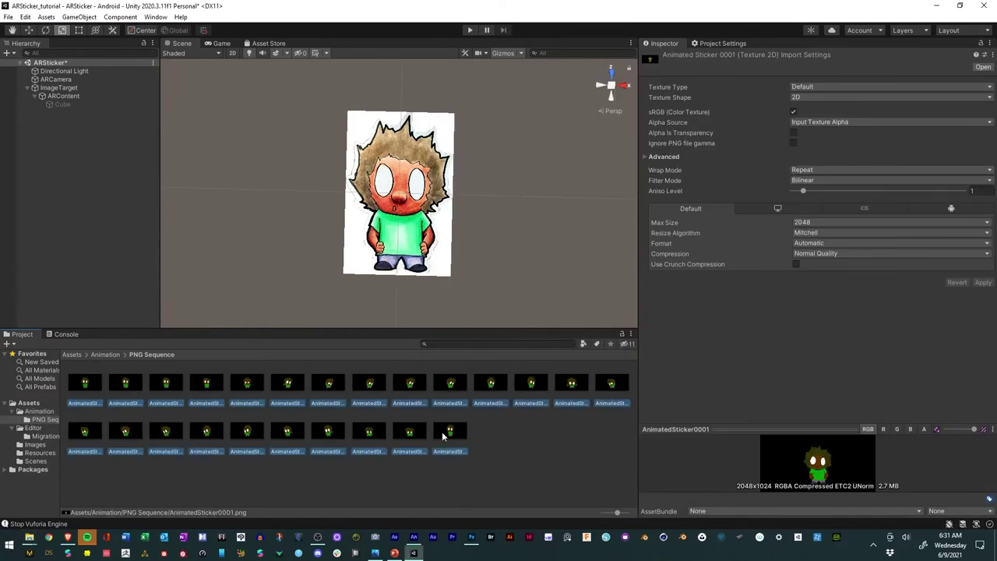
{"action": "left_click", "coordinate": [901, 87]}
{"action": "left_click", "coordinate": [861, 138]}
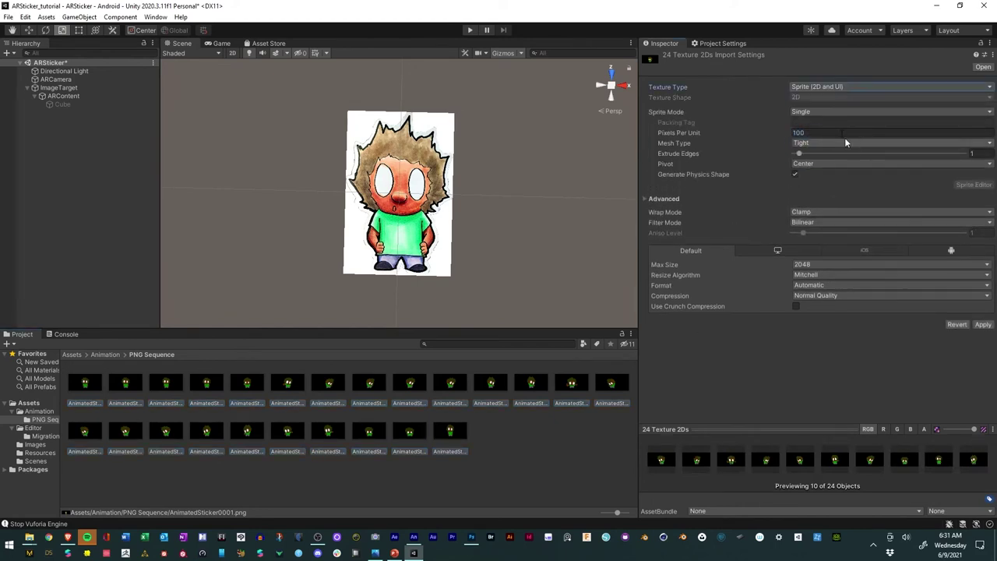
{"action": "left_click", "coordinate": [982, 325]}
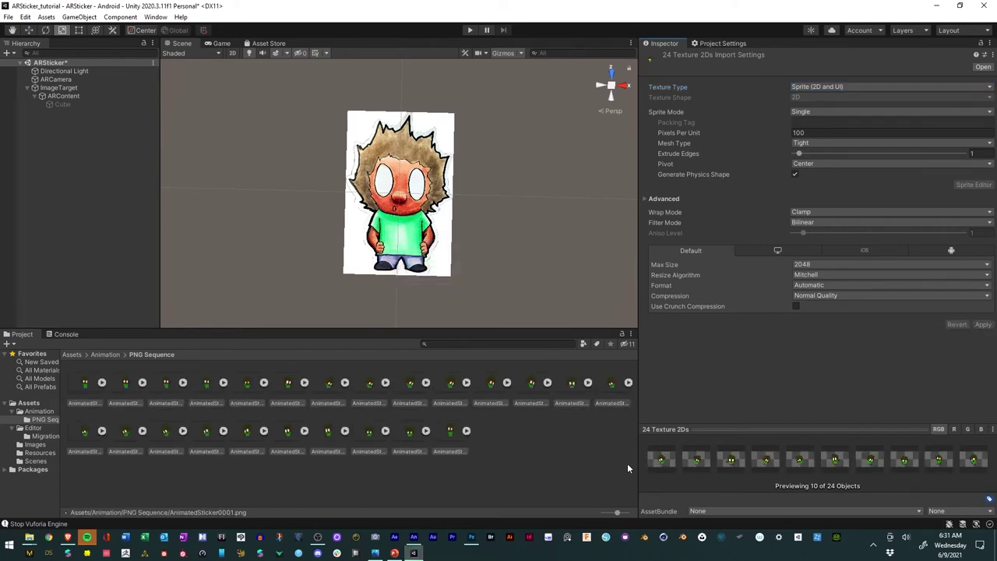
{"action": "left_click", "coordinate": [77, 390]}
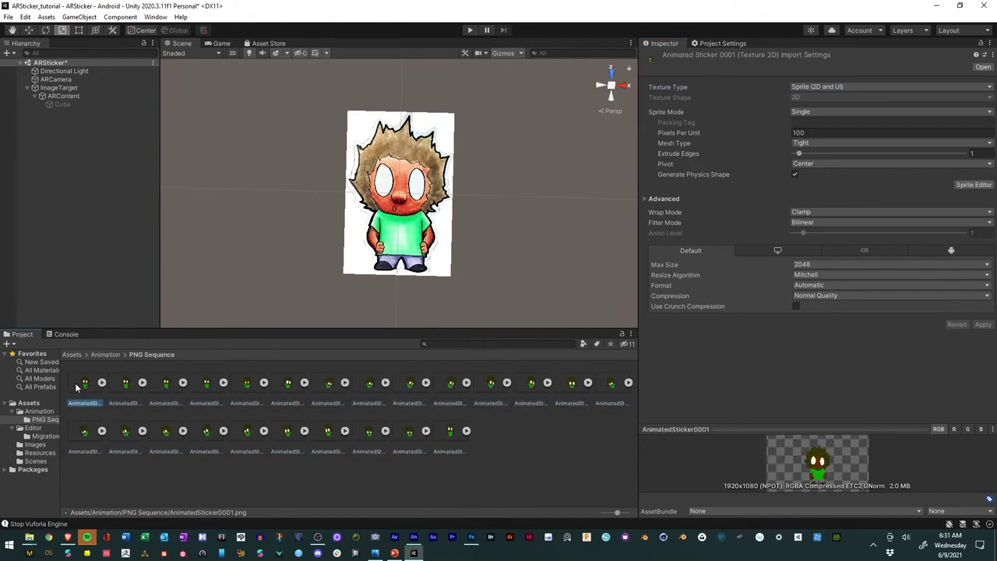
{"action": "left_click", "coordinate": [448, 433], "text": "shift"}
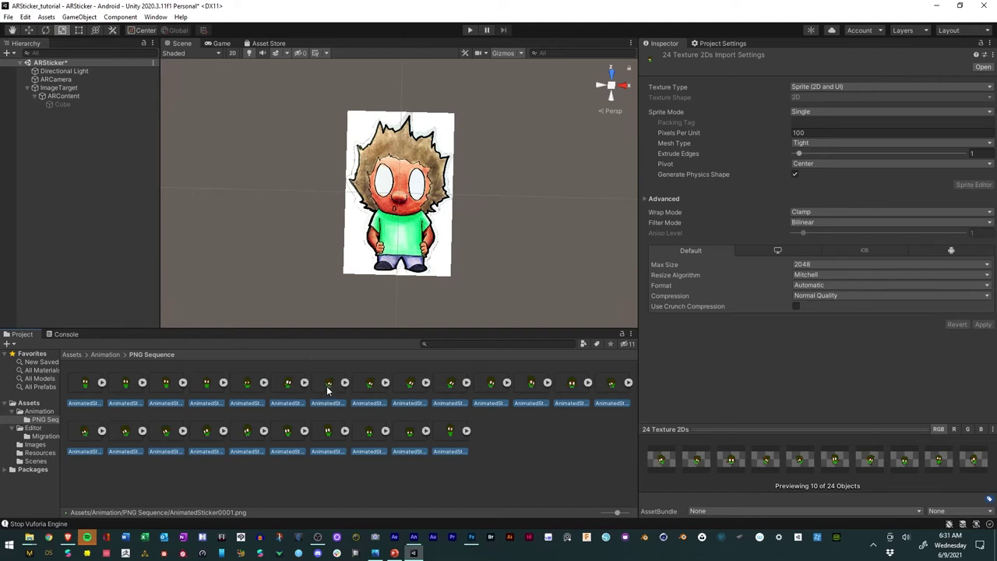
Drag the 24 sprite frames into the Scene and save the clip as ARStickerSequence.
{"action": "left_click_drag", "start_coordinate": [332, 387], "coordinate": [272, 165]}
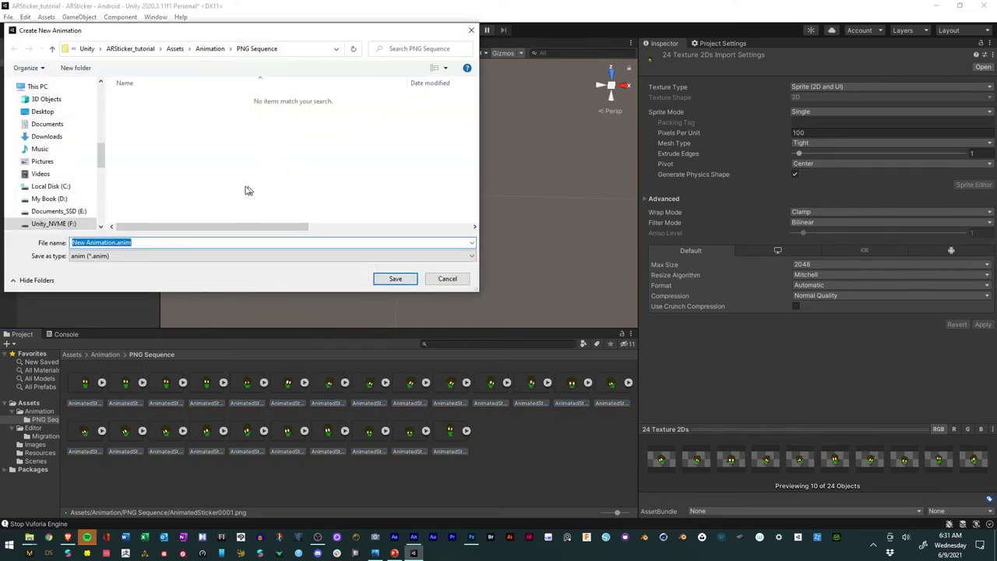
{"action": "left_click_drag", "start_coordinate": [115, 247], "coordinate": [40, 246]}
{"action": "type", "text": "A"}
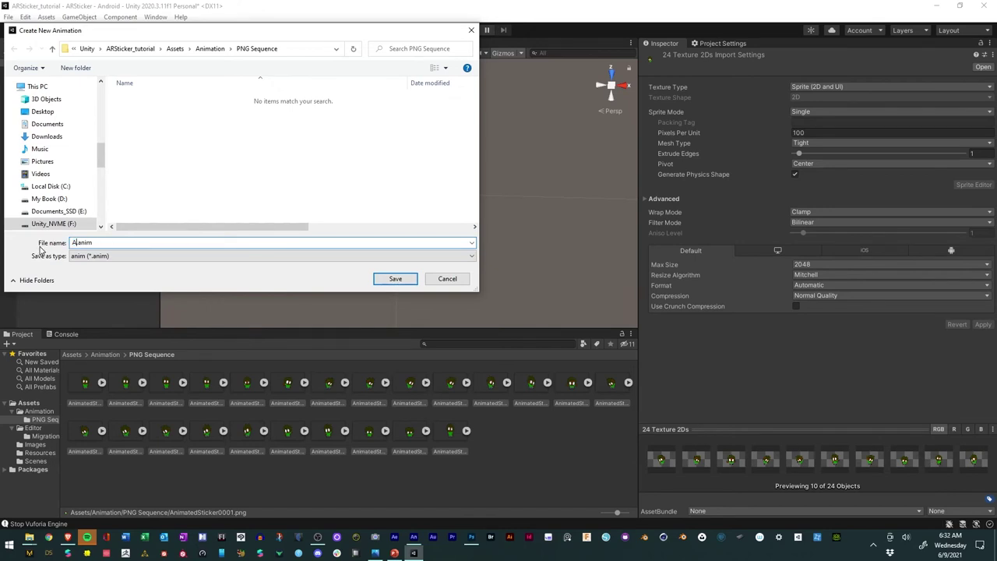
{"action": "type", "text": "RStickerSequence"}
{"action": "left_click", "coordinate": [397, 279]}
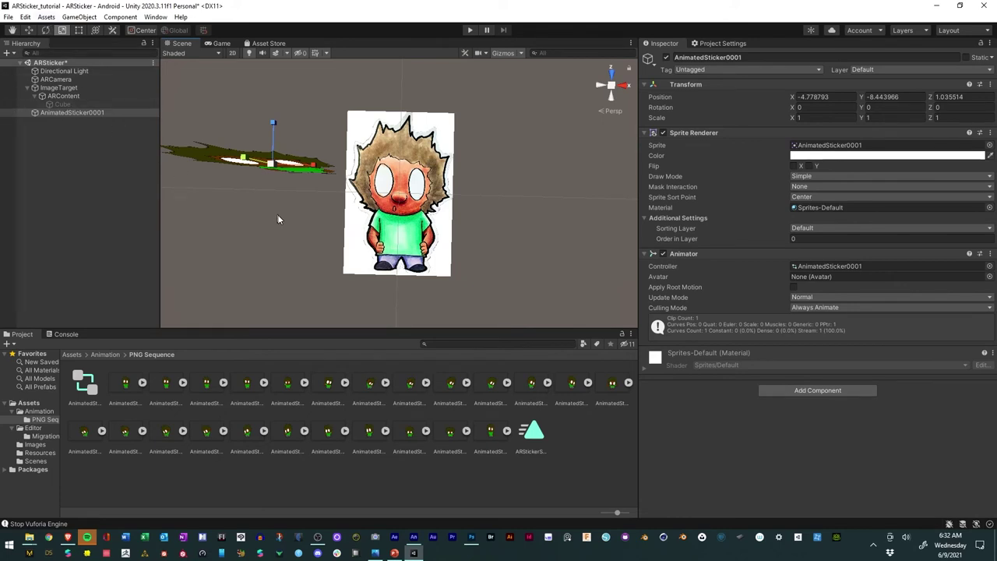
Move AnimatedSticker0001 under ARContent and set its Position to 0, 0, 0.
{"action": "left_click_drag", "start_coordinate": [277, 214], "coordinate": [281, 152]}
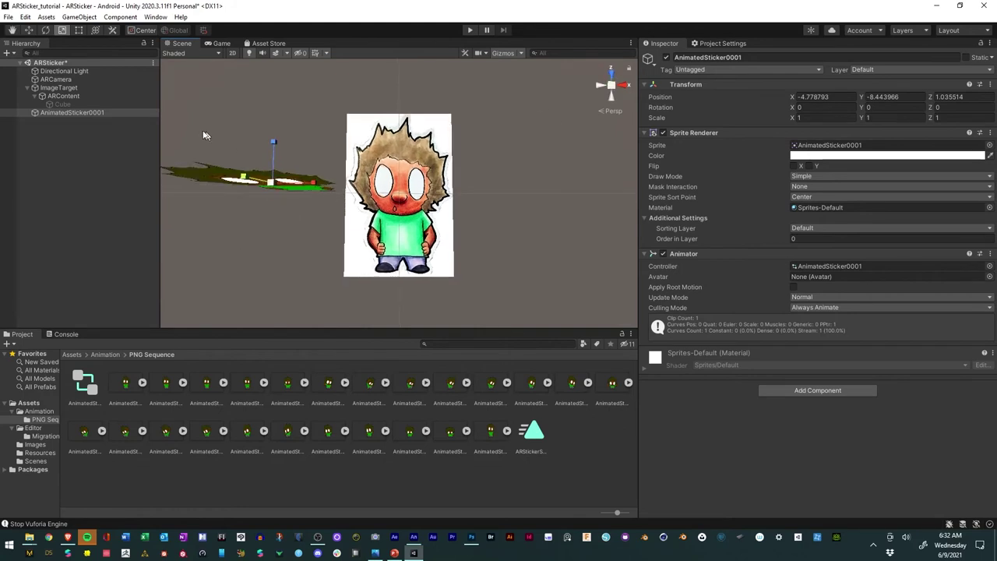
{"action": "left_click_drag", "start_coordinate": [59, 114], "coordinate": [64, 98]}
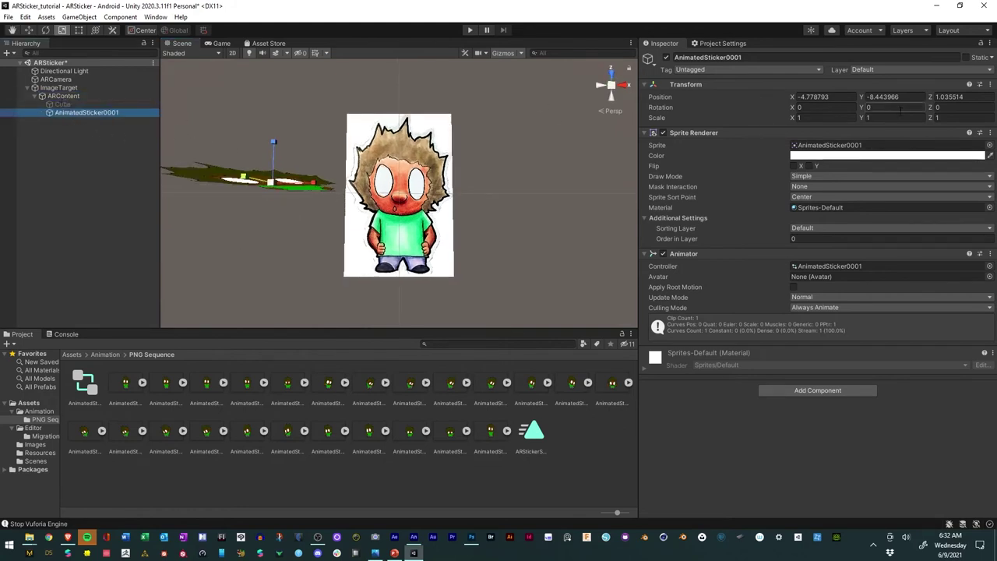
{"action": "left_click", "coordinate": [842, 97]}
{"action": "type", "text": "0"}
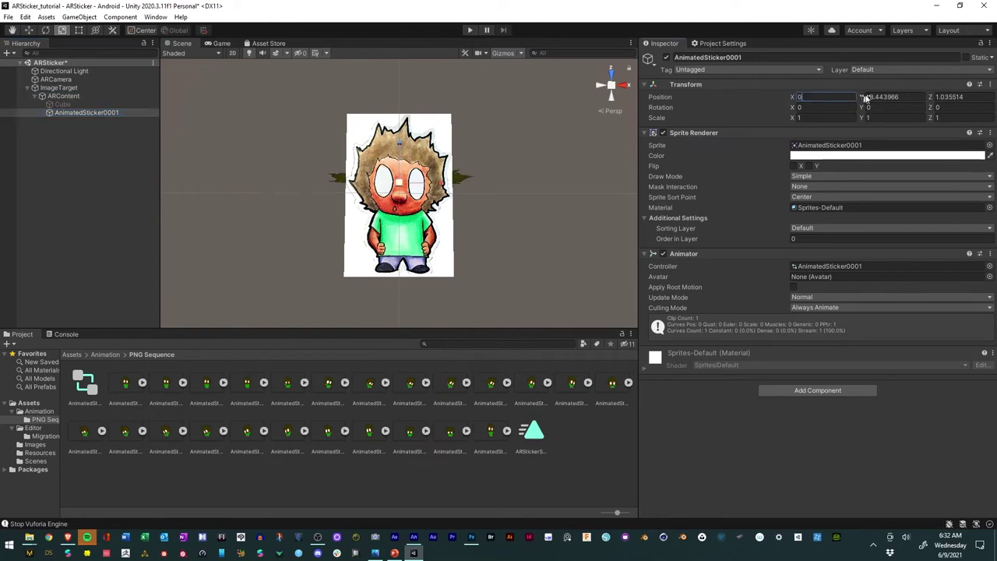
{"action": "key", "text": "Tab"}
{"action": "type", "text": "0"}
{"action": "key", "text": "Tab"}
{"action": "type", "text": "0"}
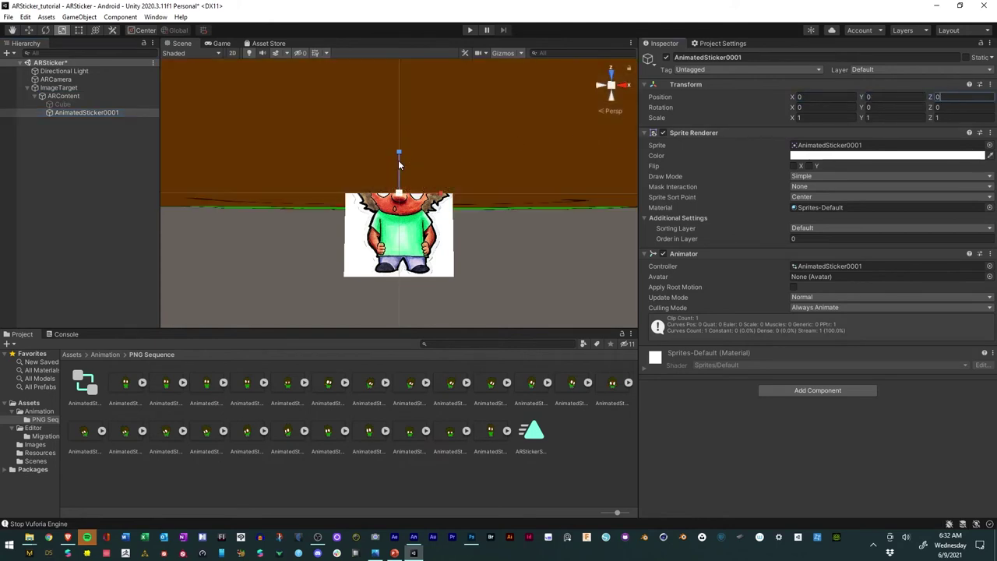
Rotate the sticker to 90 on X and scale it down to fit the target.
{"action": "left_click", "coordinate": [45, 30]}
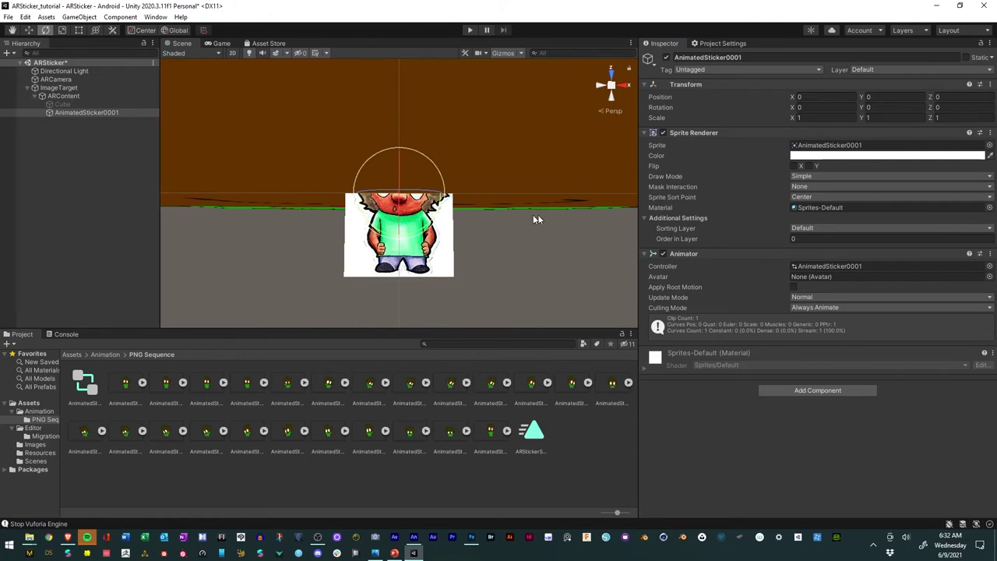
{"action": "left_click_drag", "start_coordinate": [402, 226], "coordinate": [395, 244]}
{"action": "left_click", "coordinate": [62, 29]}
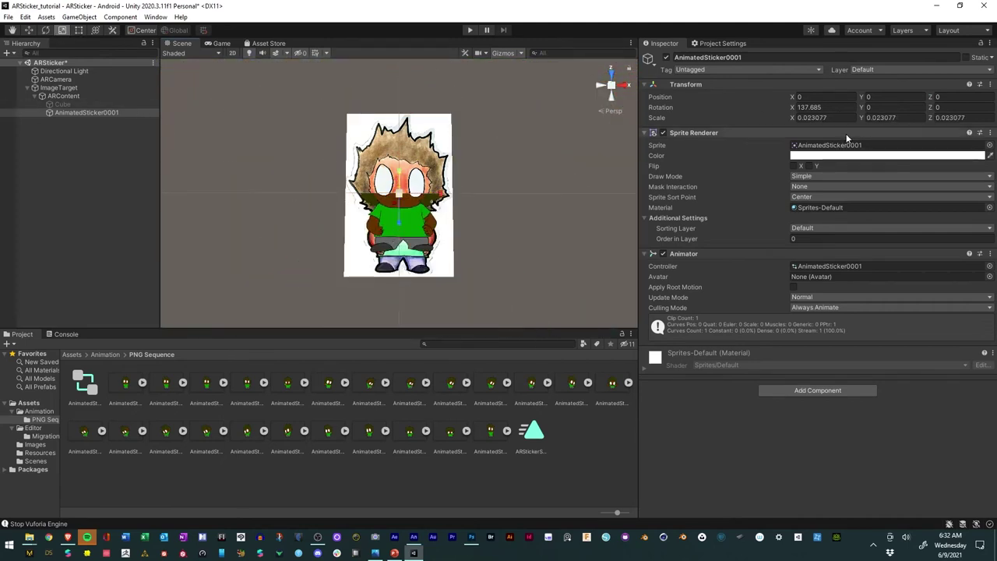
{"action": "left_click", "coordinate": [810, 107]}
{"action": "type", "text": "90"}
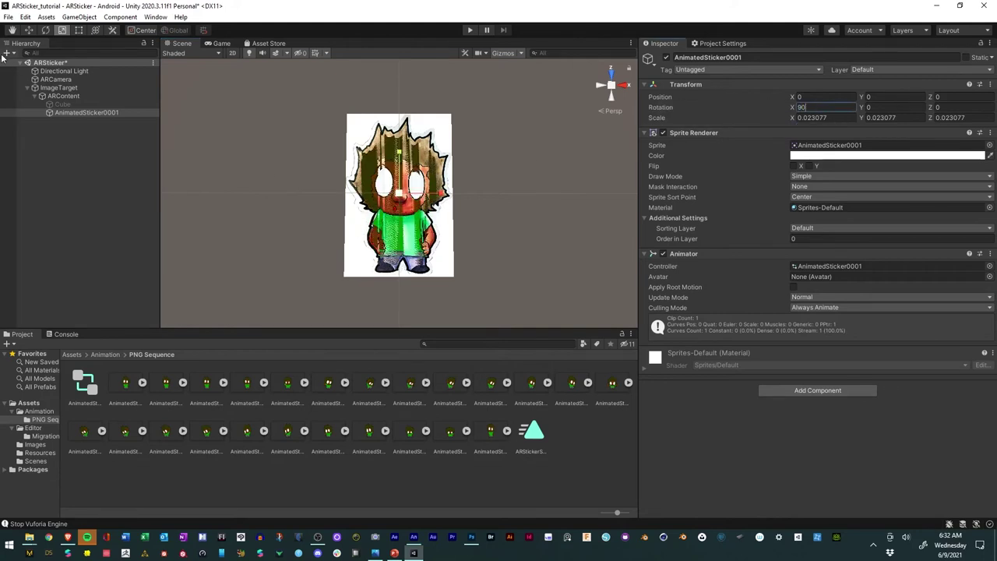
{"action": "left_click_drag", "start_coordinate": [400, 196], "coordinate": [403, 197]}
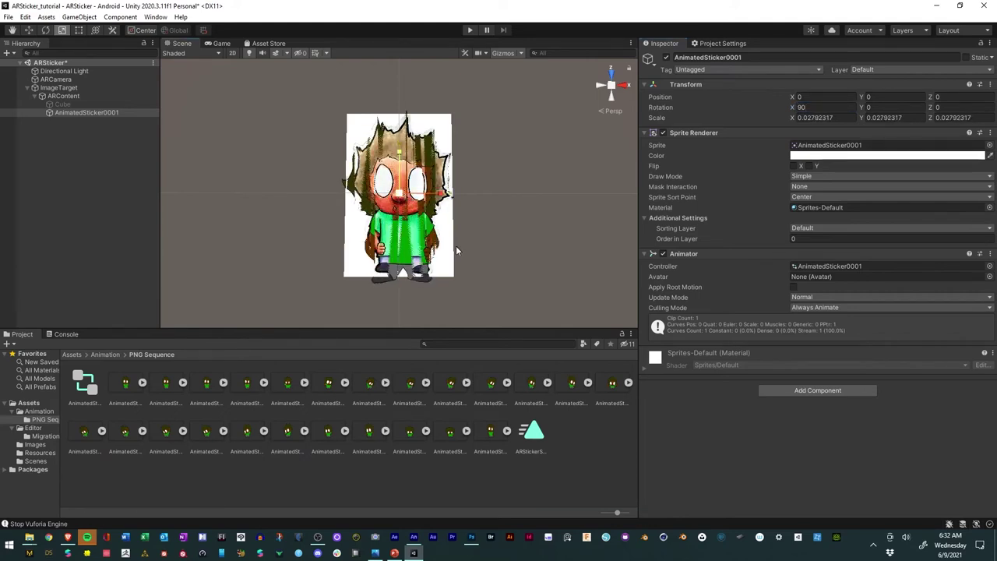
Raise the sticker slightly above the target and set its Order in Layer to 1.
{"action": "key", "text": "q"}
{"action": "left_click_drag", "start_coordinate": [464, 254], "coordinate": [316, 39]}
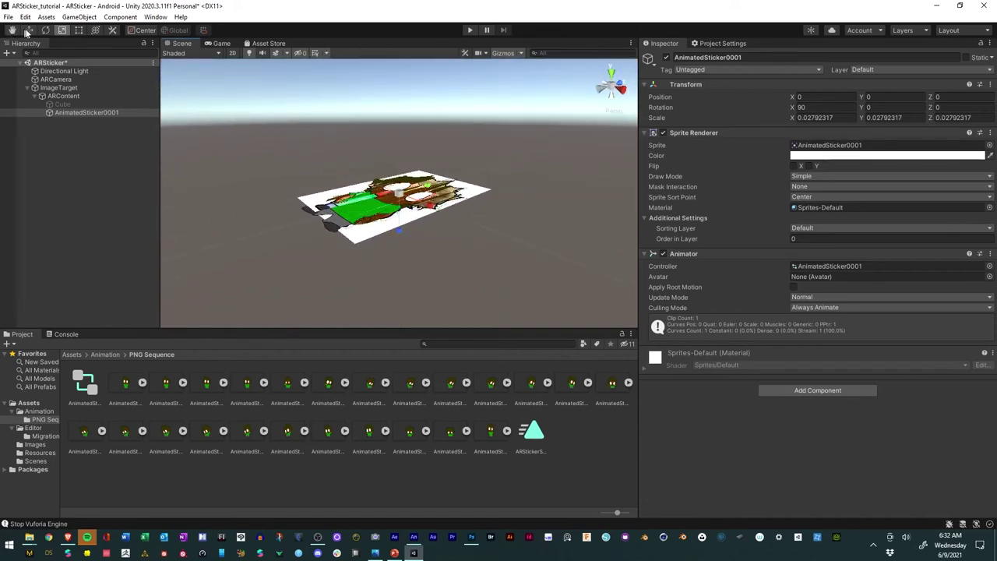
{"action": "left_click", "coordinate": [28, 29]}
{"action": "left_click_drag", "start_coordinate": [398, 155], "coordinate": [449, 414]}
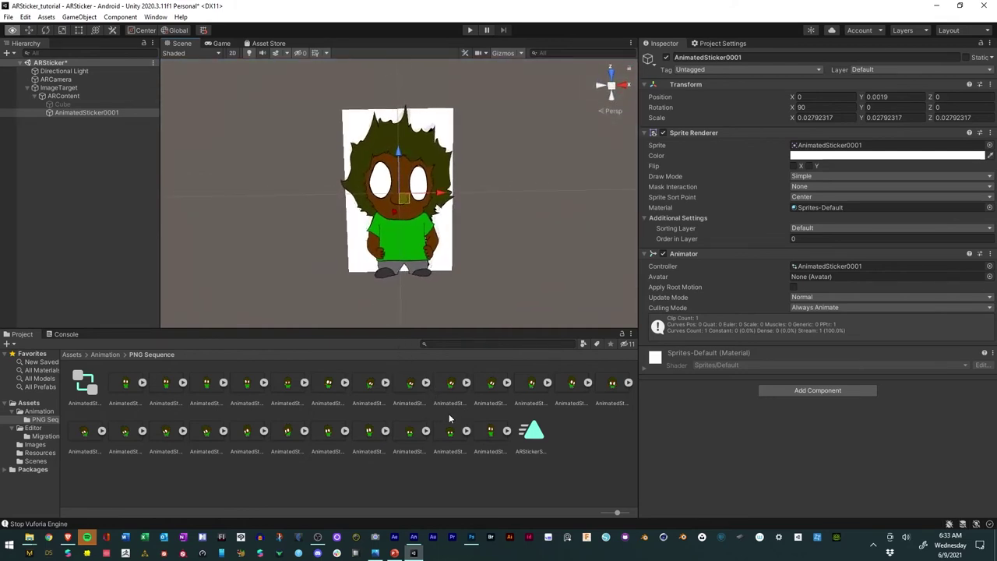
{"action": "left_click", "coordinate": [807, 240]}
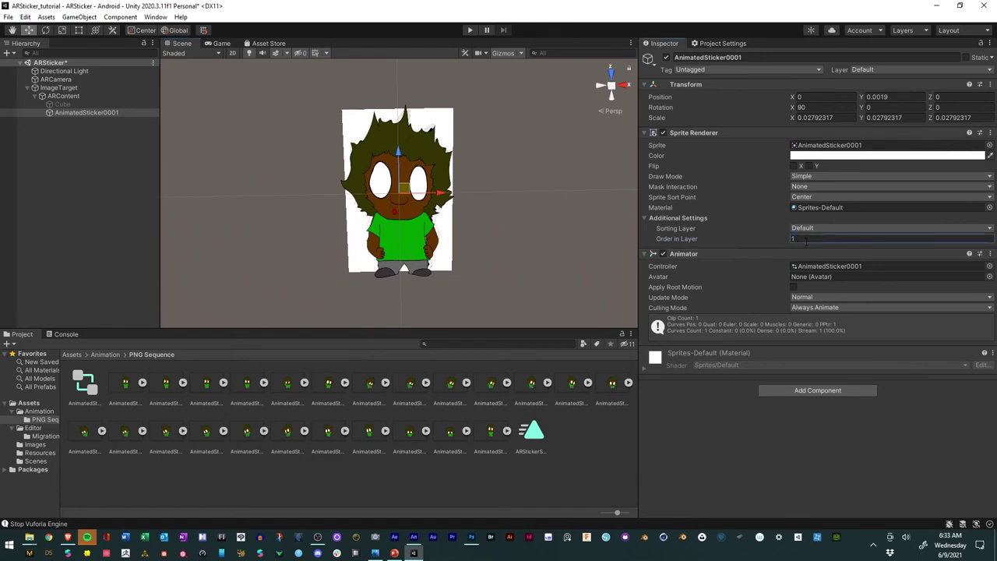
{"action": "left_click_drag", "start_coordinate": [479, 293], "coordinate": [468, 235], "text": "alt"}
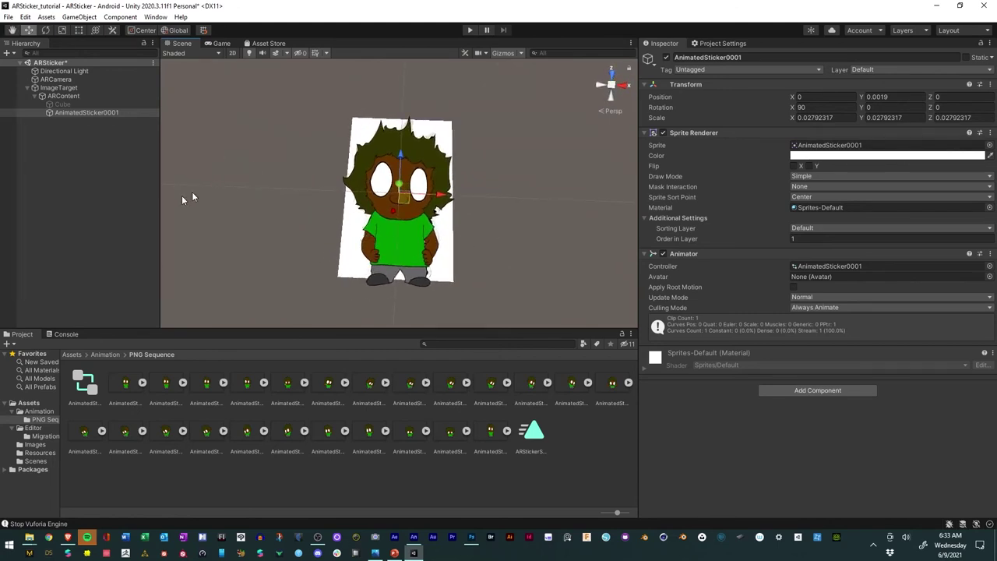
{"action": "left_click", "coordinate": [9, 17]}
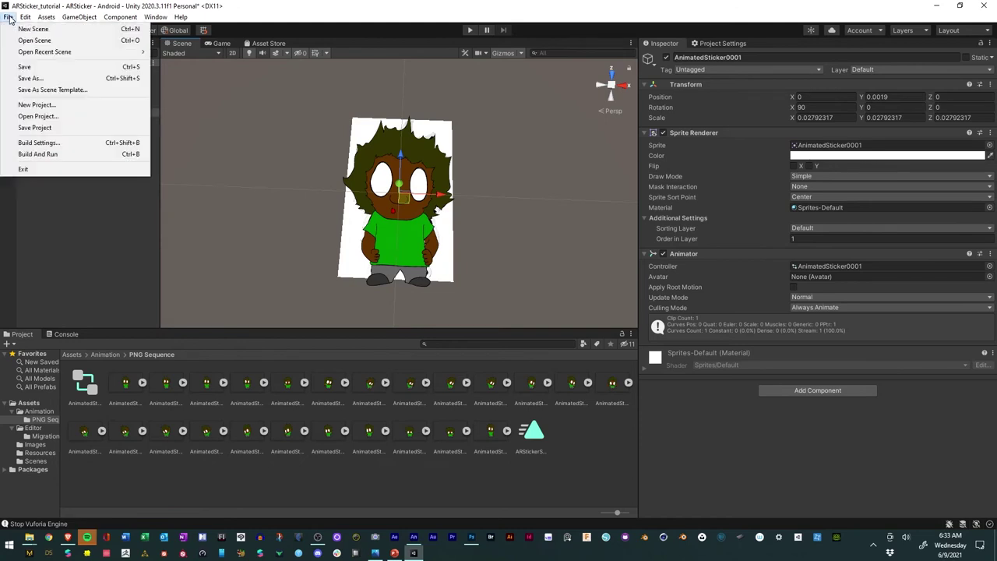
Save the scene, play-test the animated sticker with the webcam, then stop Play mode.
{"action": "left_click", "coordinate": [27, 70]}
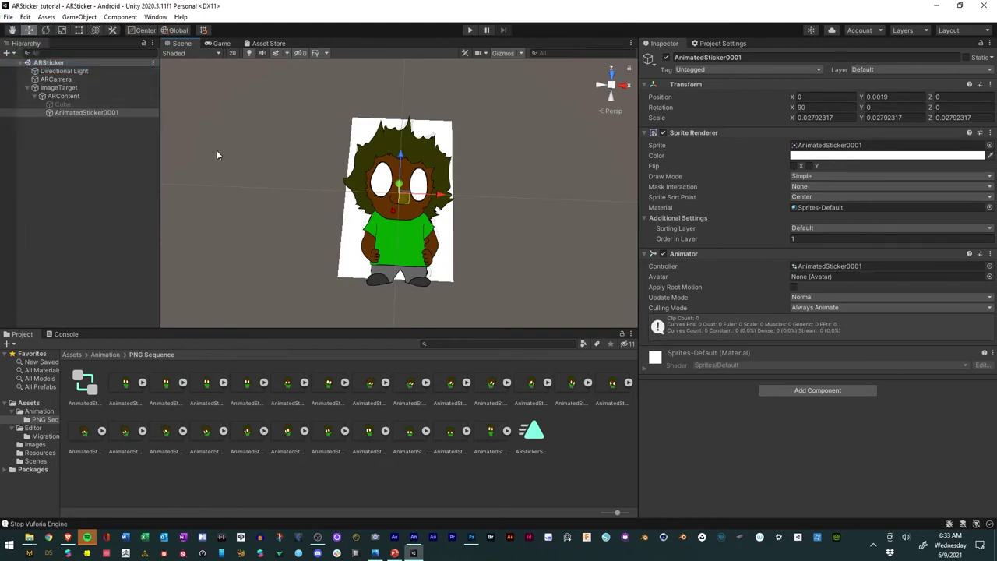
{"action": "left_click", "coordinate": [470, 32]}
{"action": "left_click", "coordinate": [471, 32]}
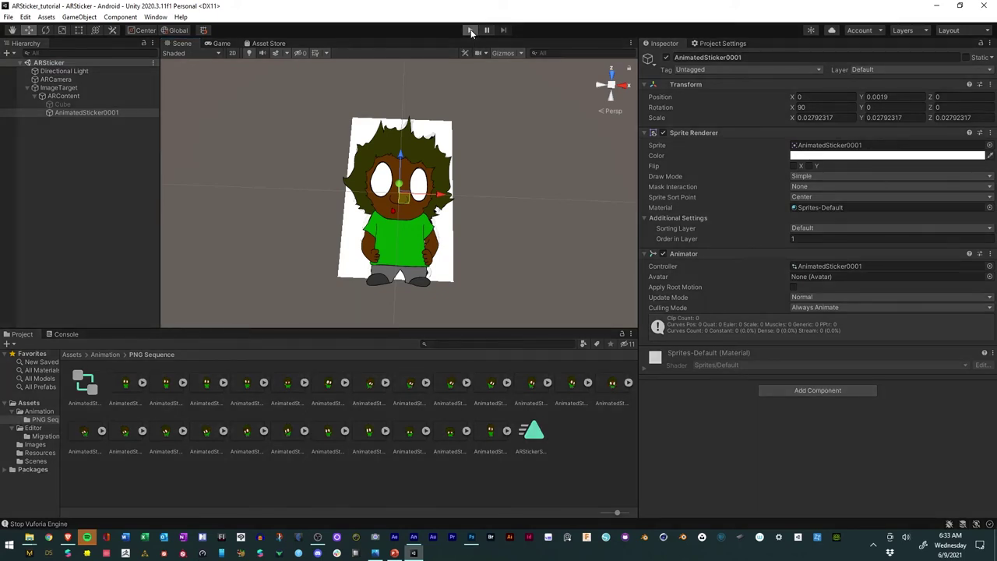
{"action": "left_click", "coordinate": [471, 32]}
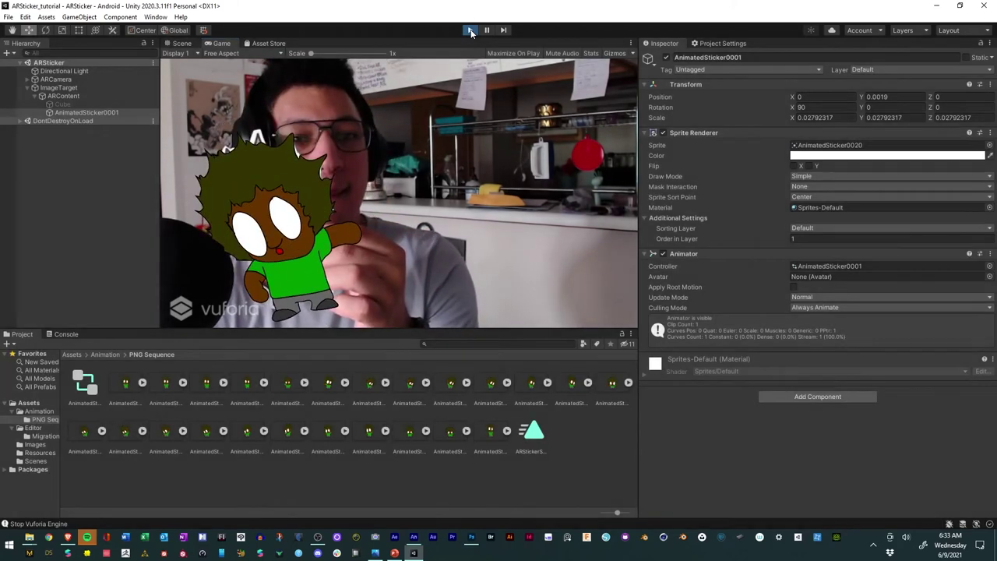
{"action": "left_click", "coordinate": [469, 30]}
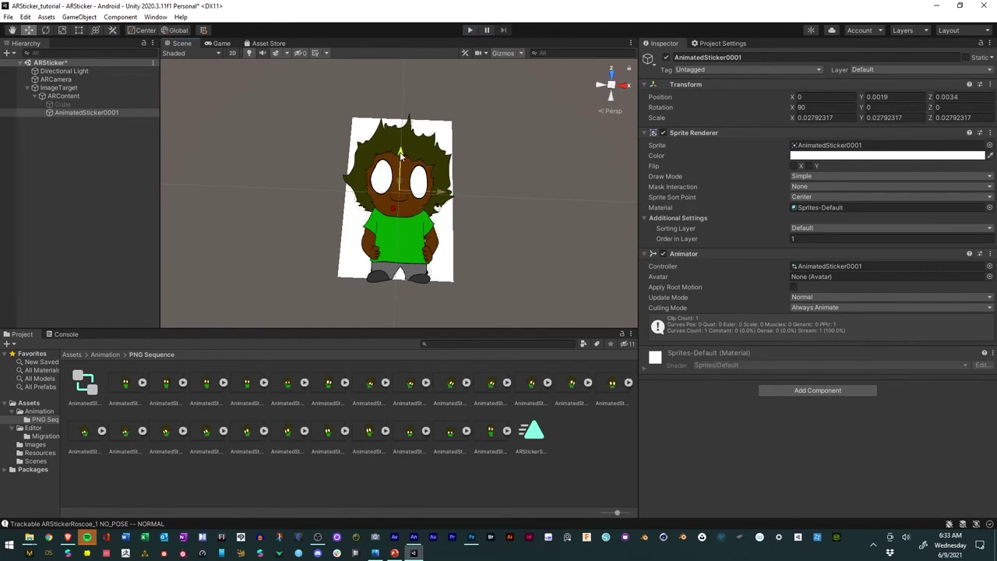
Enlarge the sticker to scale 0.02987779 and lift it slightly along Z.
{"action": "left_click_drag", "start_coordinate": [402, 159], "coordinate": [401, 156]}
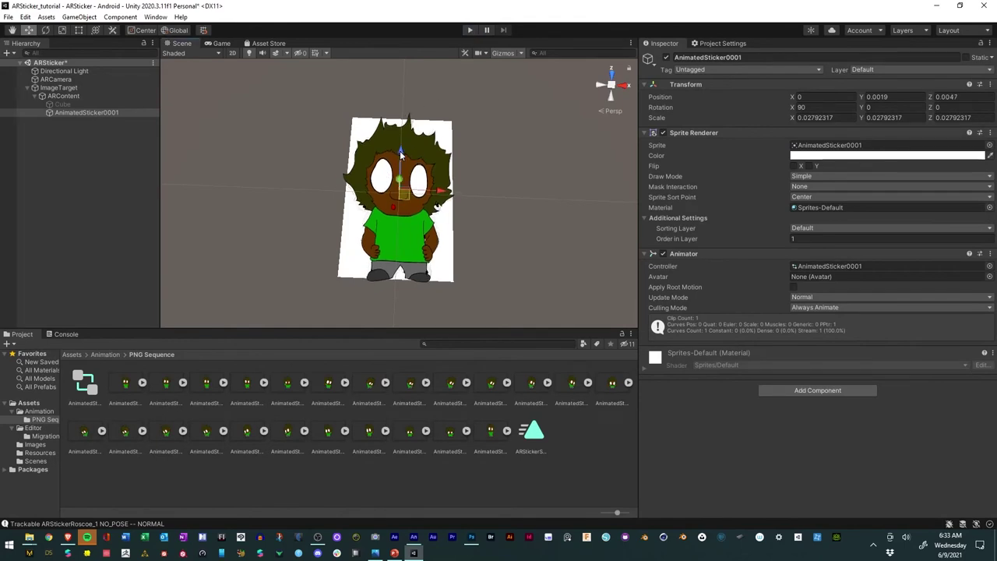
{"action": "left_click", "coordinate": [62, 29]}
{"action": "left_click_drag", "start_coordinate": [397, 188], "coordinate": [413, 184]}
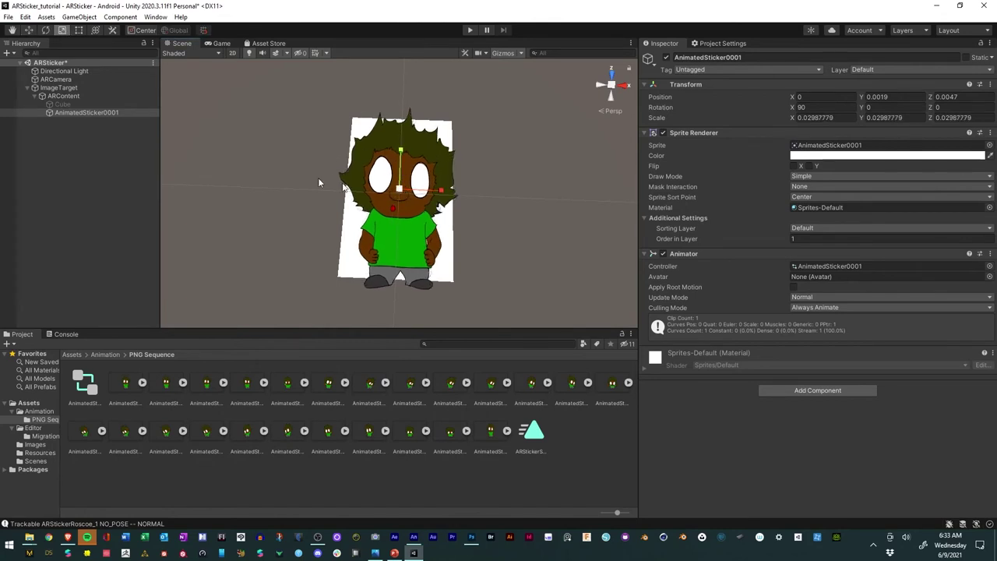
{"action": "left_click", "coordinate": [28, 30]}
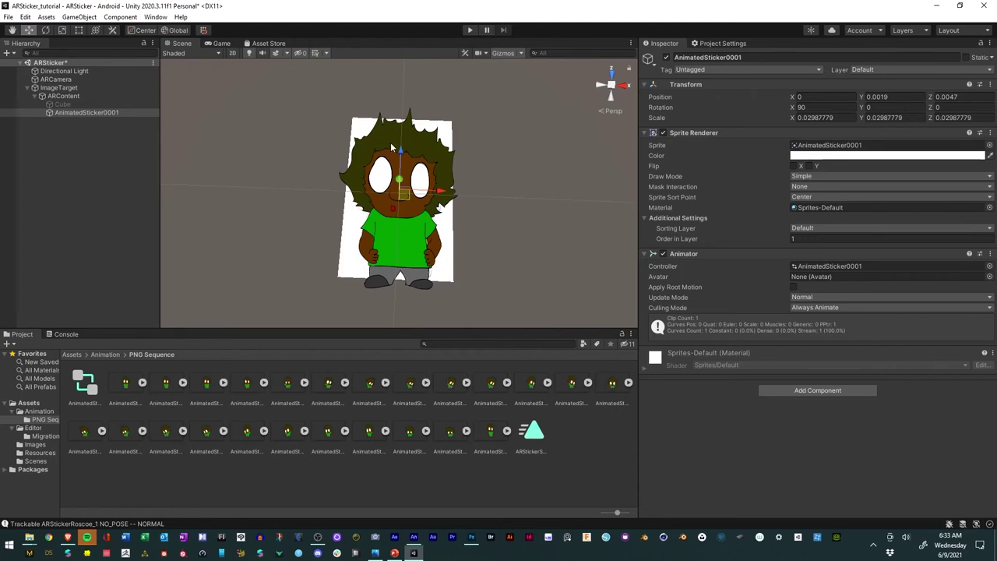
{"action": "left_click_drag", "start_coordinate": [401, 155], "coordinate": [405, 196]}
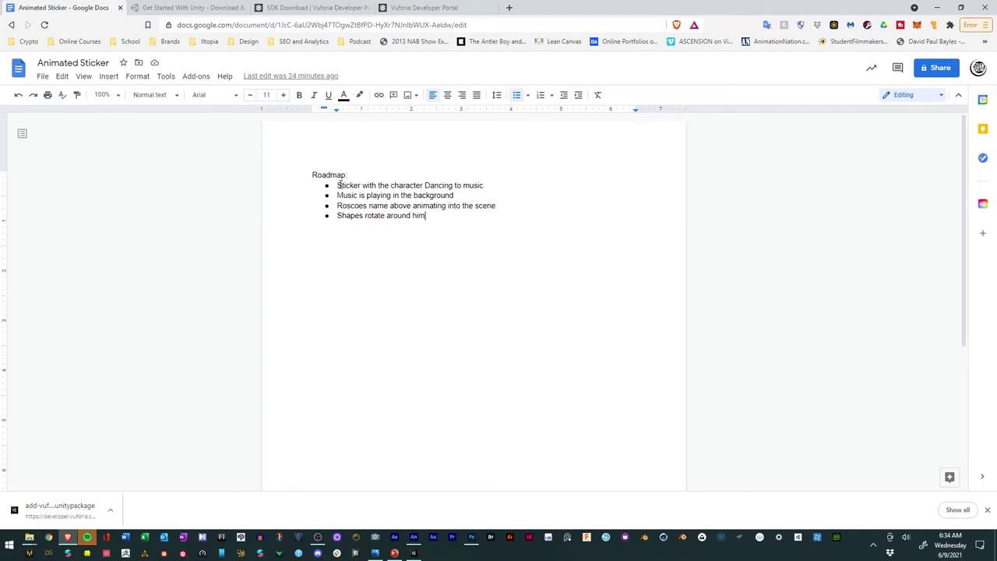
Review the roadmap's first goal about the dancing sticker, then return to Unity.
{"action": "left_click_drag", "start_coordinate": [336, 184], "coordinate": [501, 185]}
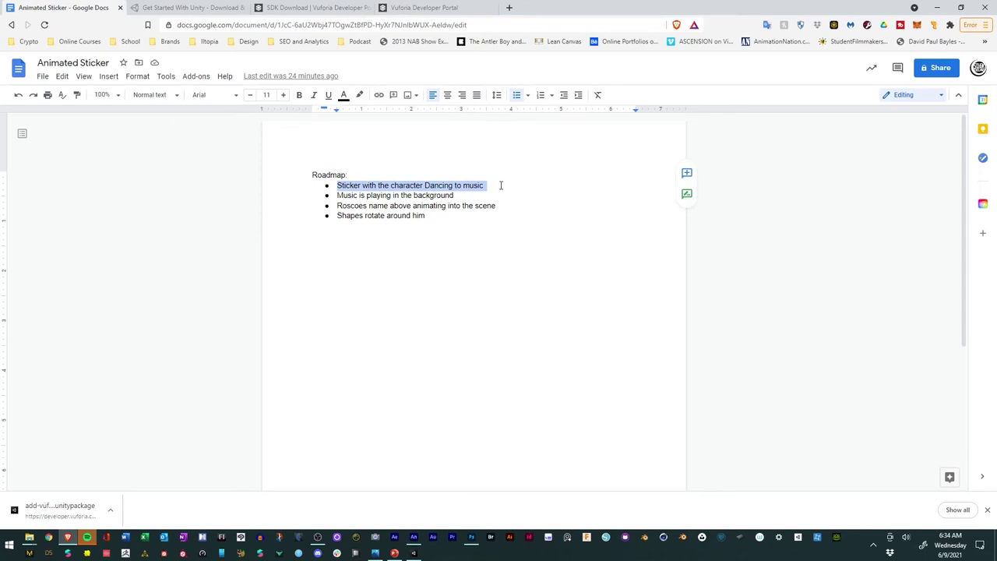
{"action": "left_click", "coordinate": [488, 185]}
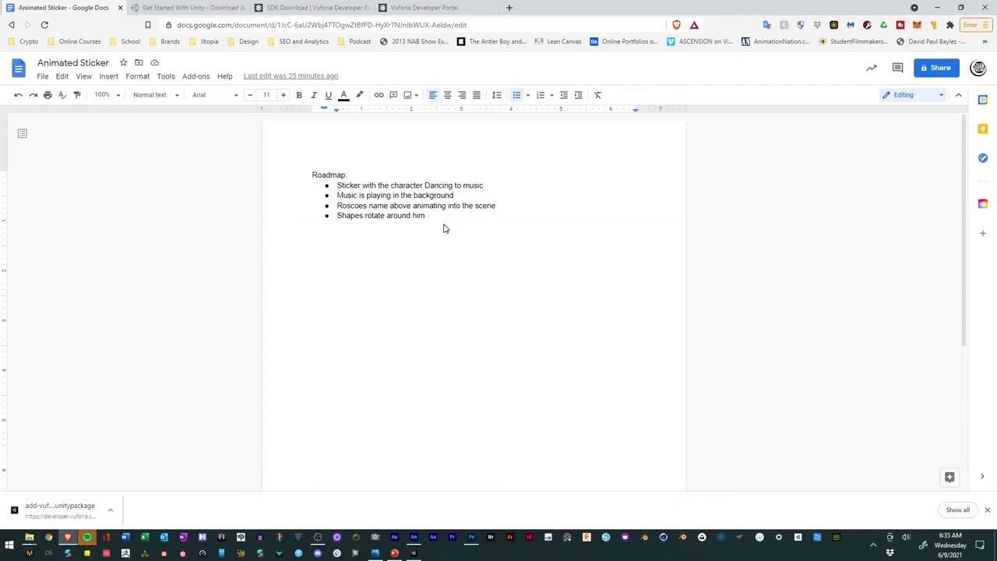
{"action": "key", "text": "alt+Tab"}
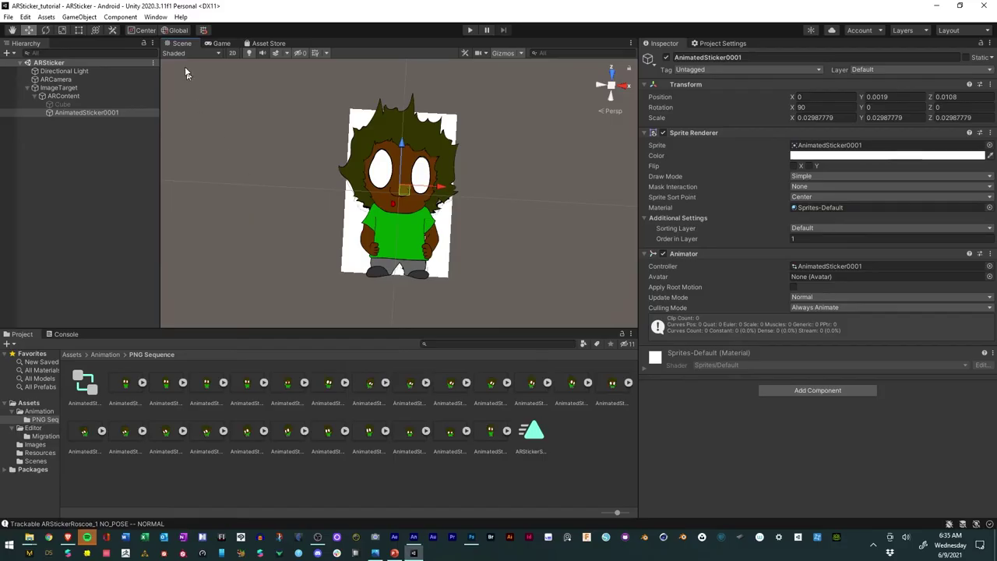
Open the Unity Asset Store website in the browser from the editor.
{"action": "left_click", "coordinate": [155, 17]}
{"action": "left_click", "coordinate": [187, 113]}
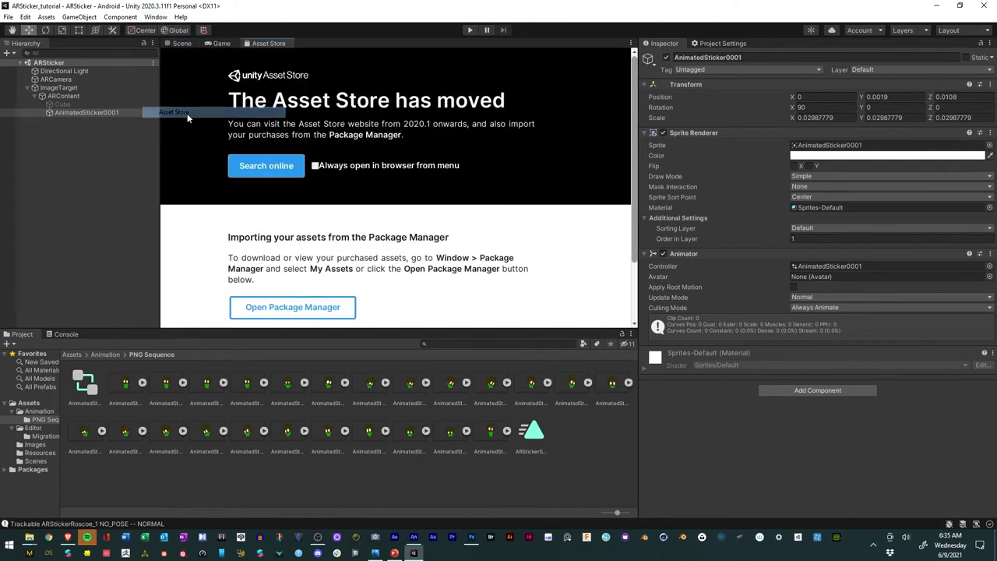
{"action": "left_click", "coordinate": [257, 169]}
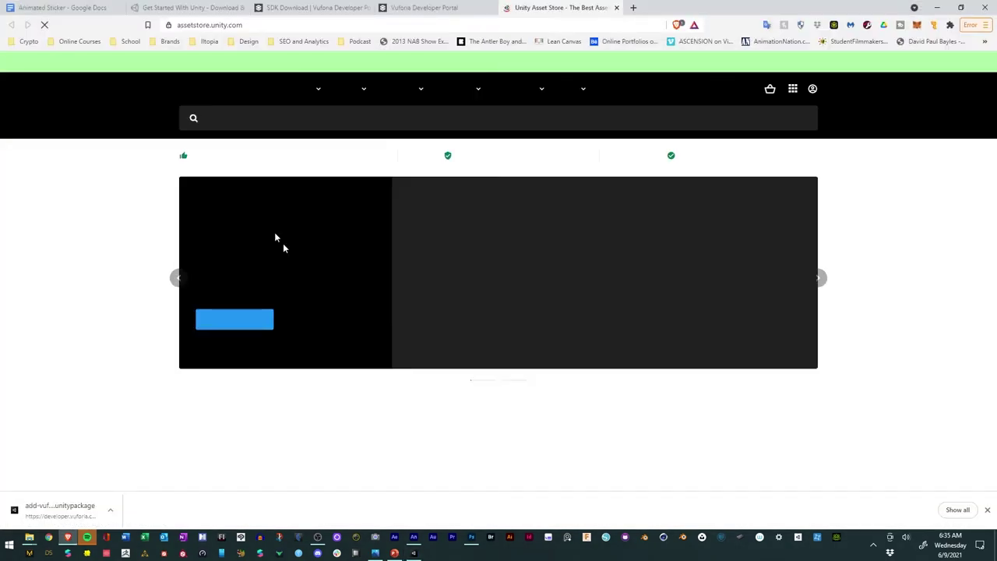
{"action": "left_click", "coordinate": [987, 510]}
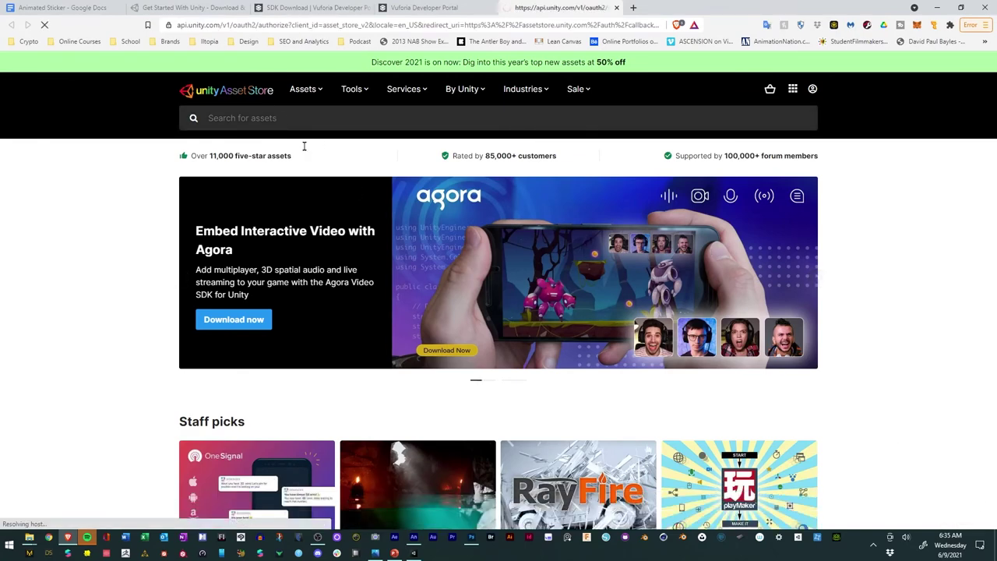
{"action": "scroll", "coordinate": [369, 225], "scroll_direction": "down", "scroll_amount": 3}
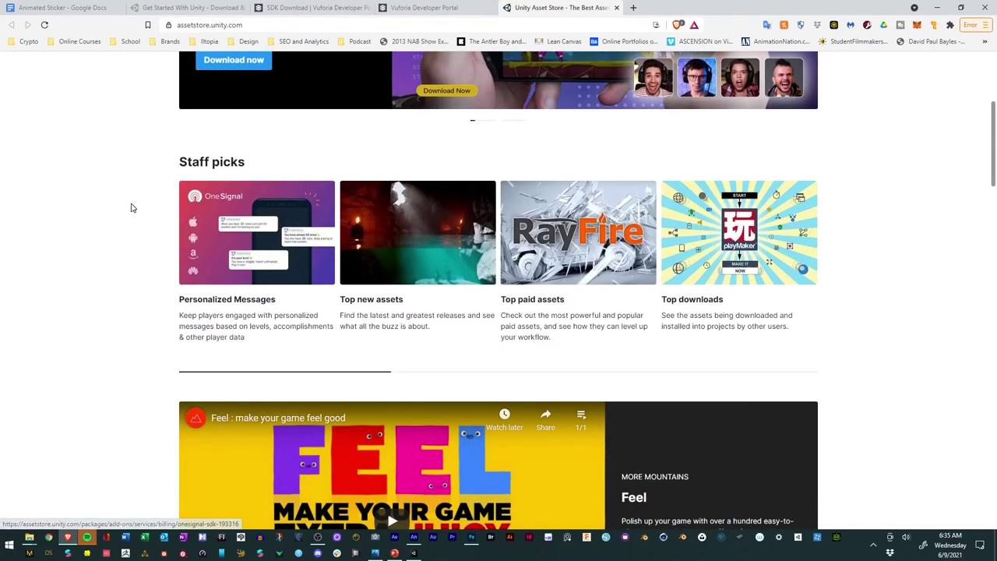
{"action": "scroll", "coordinate": [139, 202], "scroll_direction": "down", "scroll_amount": 4}
{"action": "scroll", "coordinate": [148, 195], "scroll_direction": "up", "scroll_amount": 7}
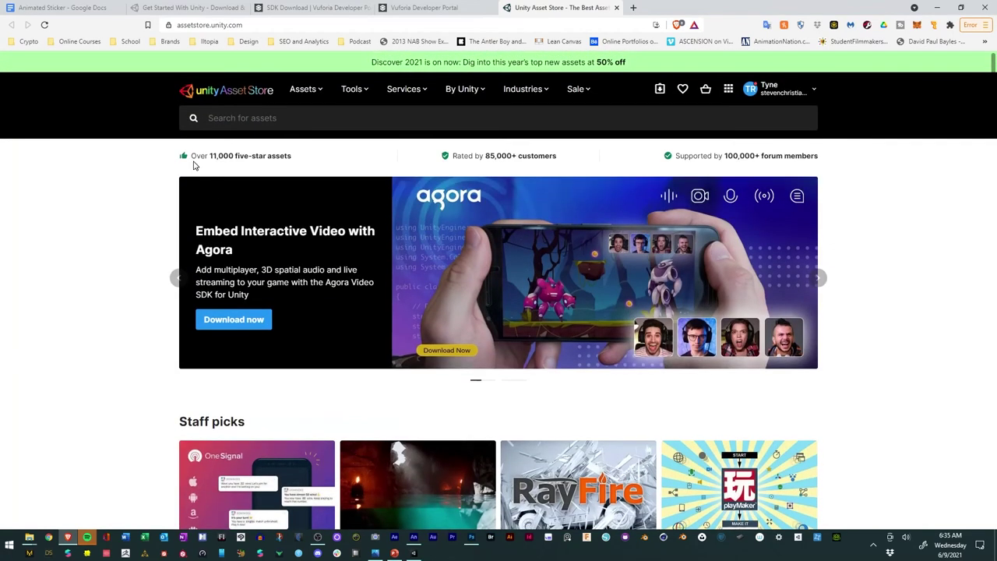
Search the Asset Store for 'gemstoys', show only free assets, and browse both result pages.
{"action": "left_click", "coordinate": [218, 117]}
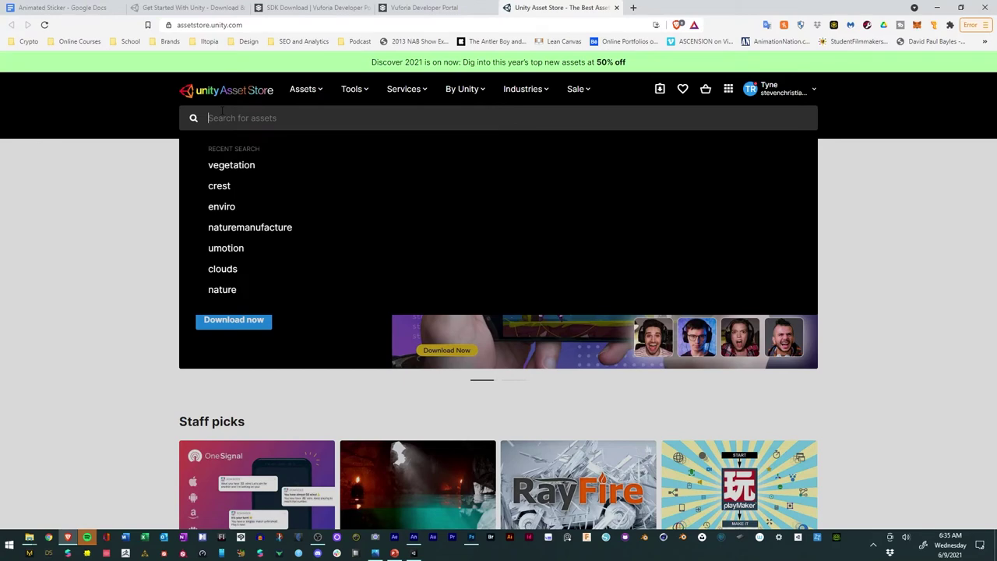
{"action": "type", "text": "gems"}
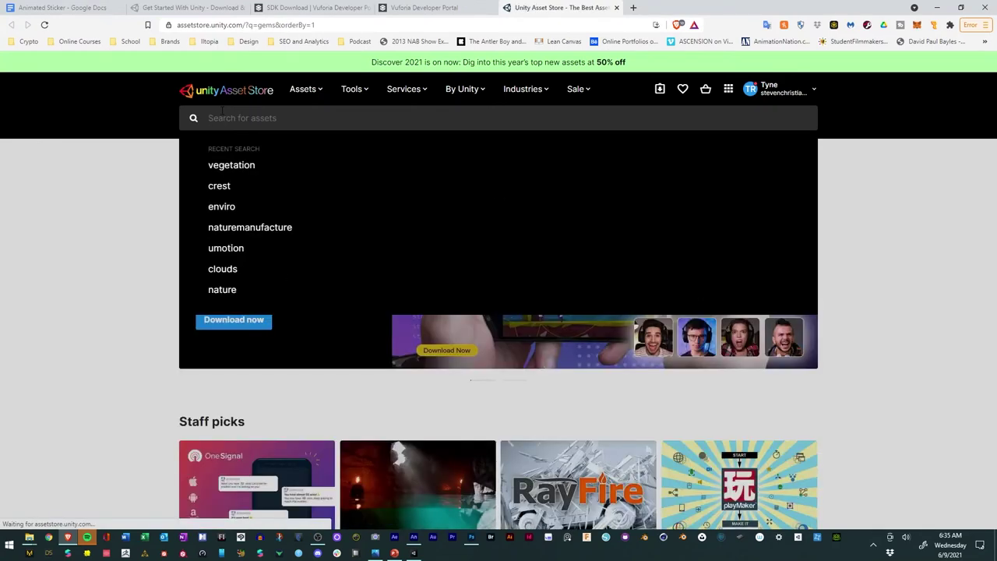
{"action": "type", "text": "toys"}
{"action": "key", "text": "Return"}
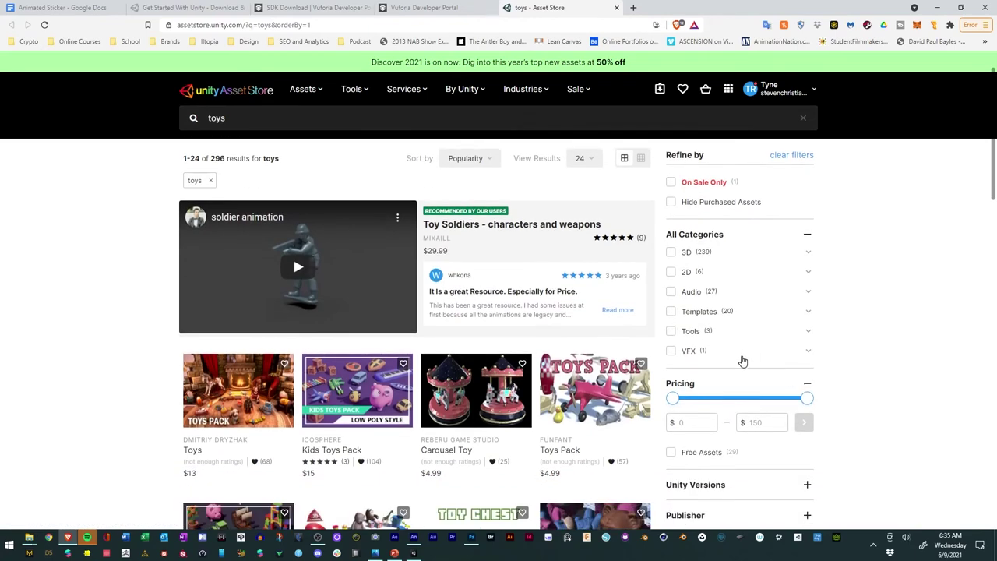
{"action": "scroll", "coordinate": [742, 361], "scroll_direction": "down", "scroll_amount": 1}
{"action": "left_click", "coordinate": [671, 348]}
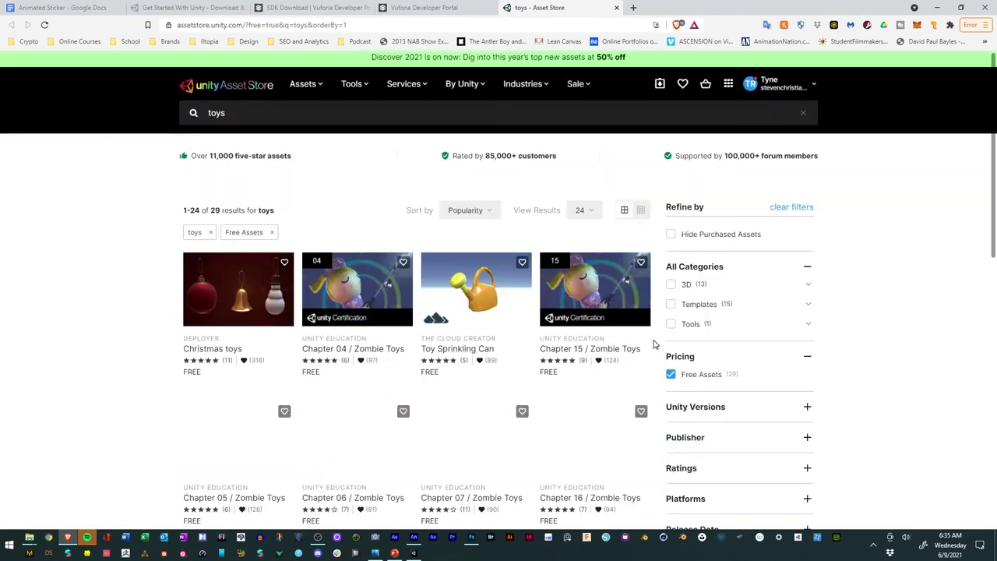
{"action": "scroll", "coordinate": [86, 348], "scroll_direction": "down", "scroll_amount": 6}
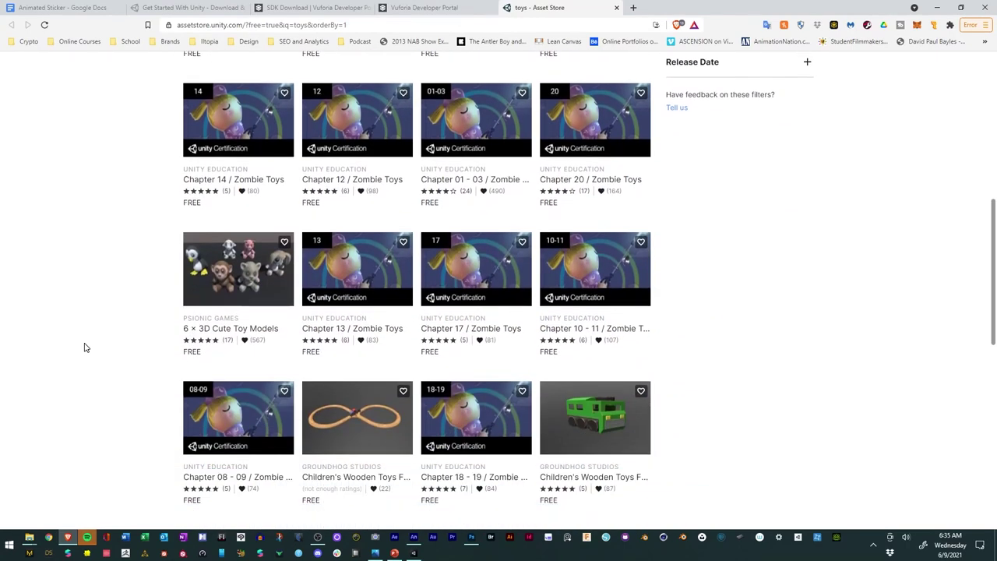
{"action": "scroll", "coordinate": [86, 348], "scroll_direction": "down", "scroll_amount": 5}
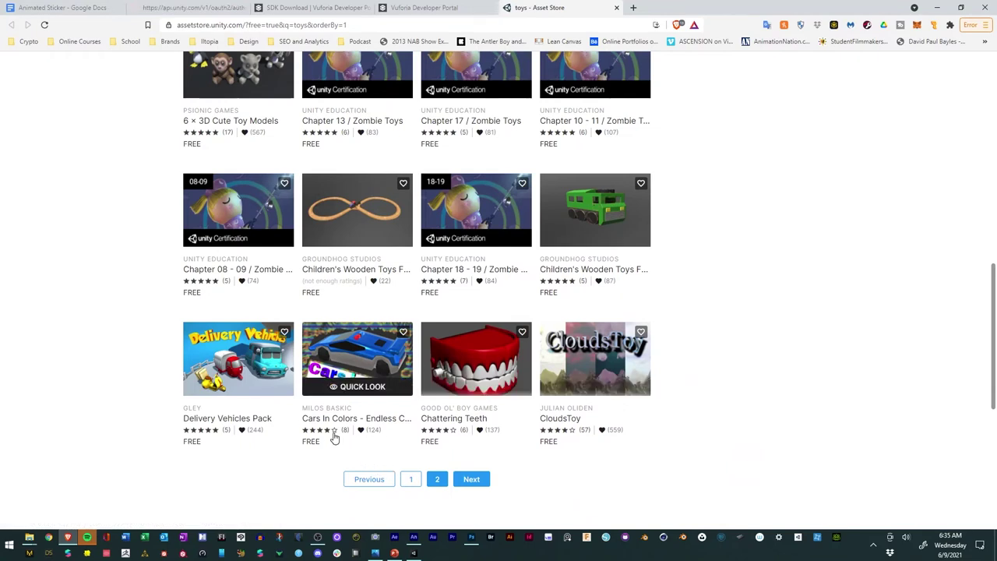
{"action": "left_click", "coordinate": [438, 479]}
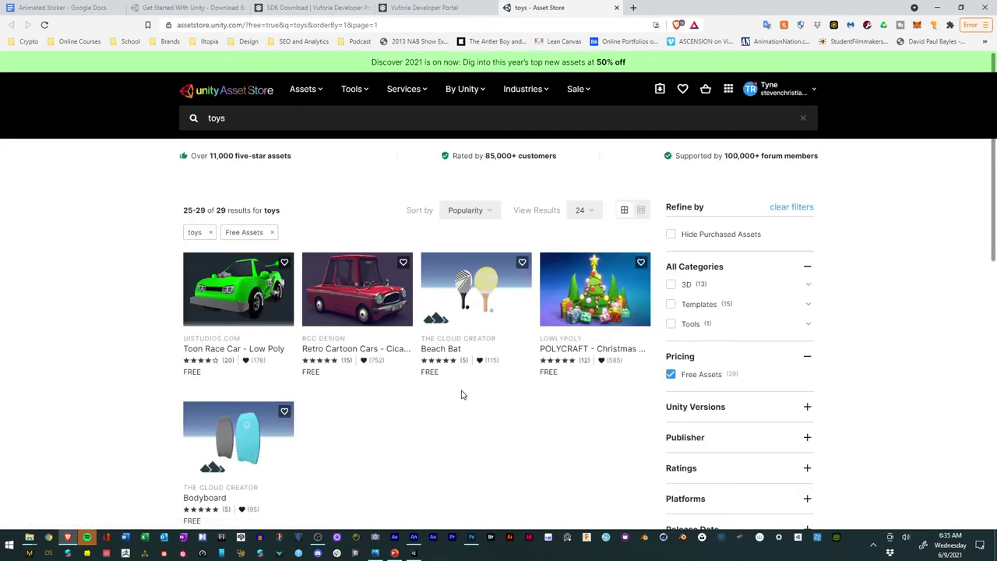
{"action": "scroll", "coordinate": [462, 395], "scroll_direction": "down", "scroll_amount": 1}
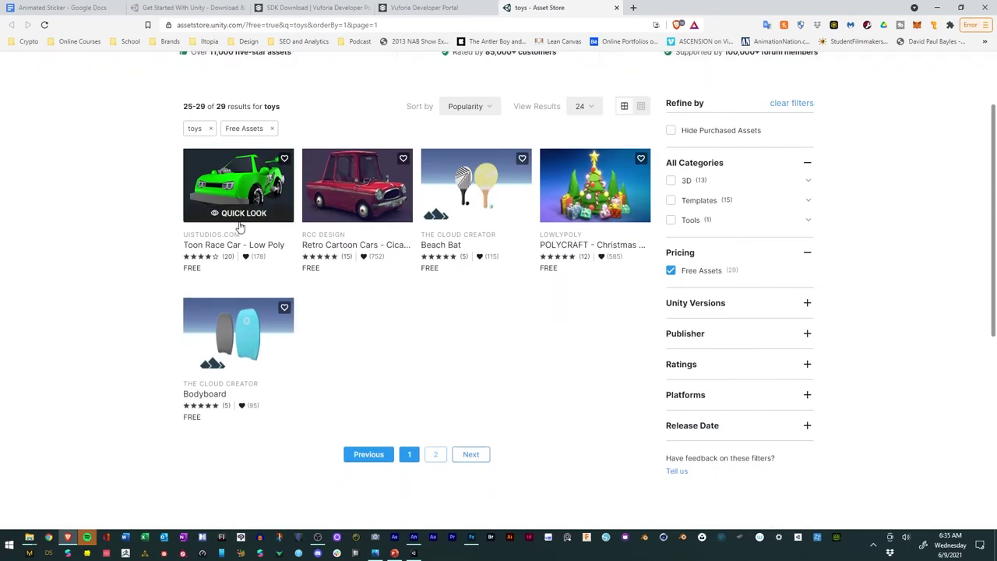
{"action": "left_click", "coordinate": [410, 454]}
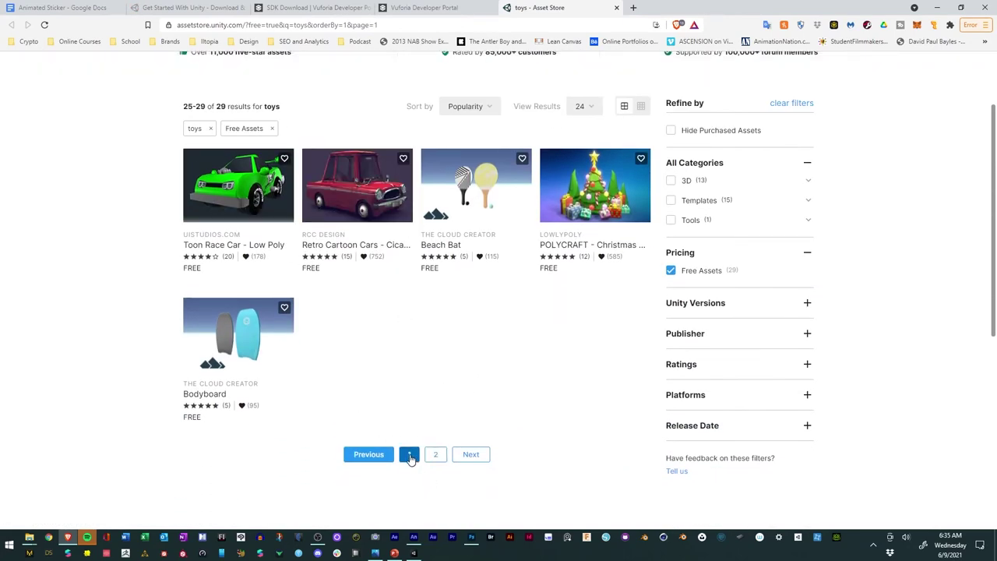
{"action": "scroll", "coordinate": [477, 372], "scroll_direction": "down", "scroll_amount": 5}
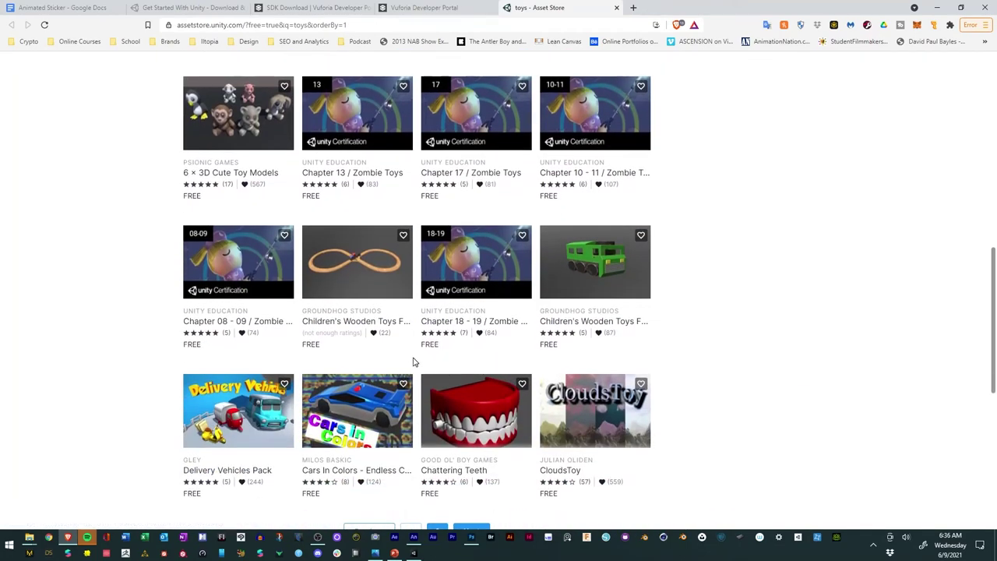
{"action": "scroll", "coordinate": [413, 361], "scroll_direction": "down", "scroll_amount": 2}
{"action": "scroll", "coordinate": [577, 332], "scroll_direction": "up", "scroll_amount": 1}
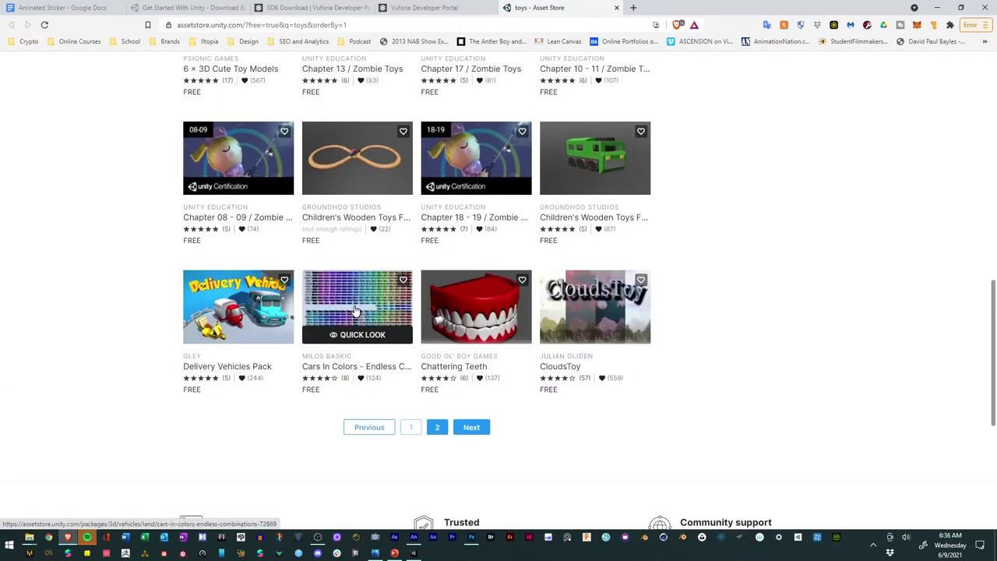
{"action": "scroll", "coordinate": [327, 284], "scroll_direction": "up", "scroll_amount": 10}
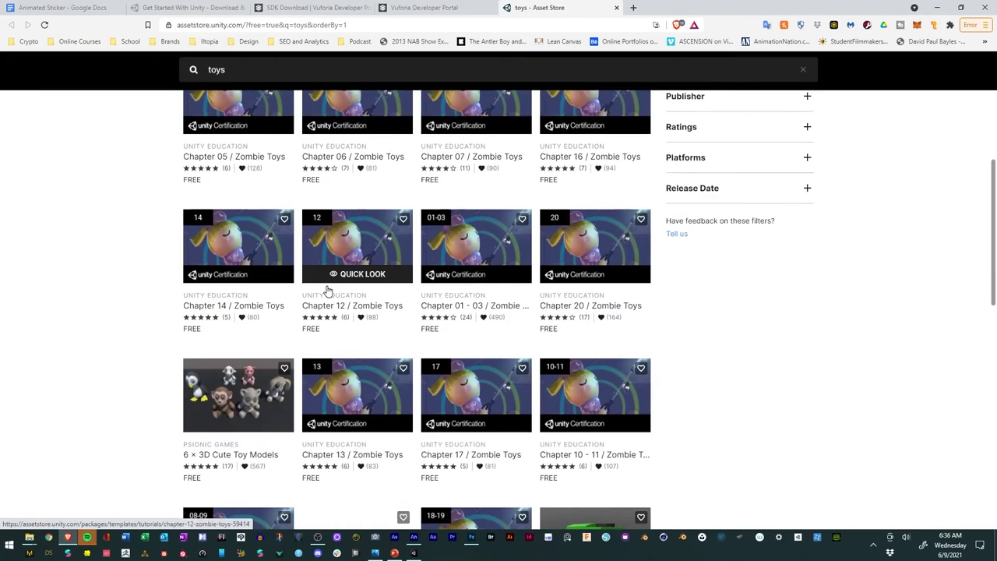
Replace the toys search term with 'boombox'.
{"action": "left_click", "coordinate": [285, 121]}
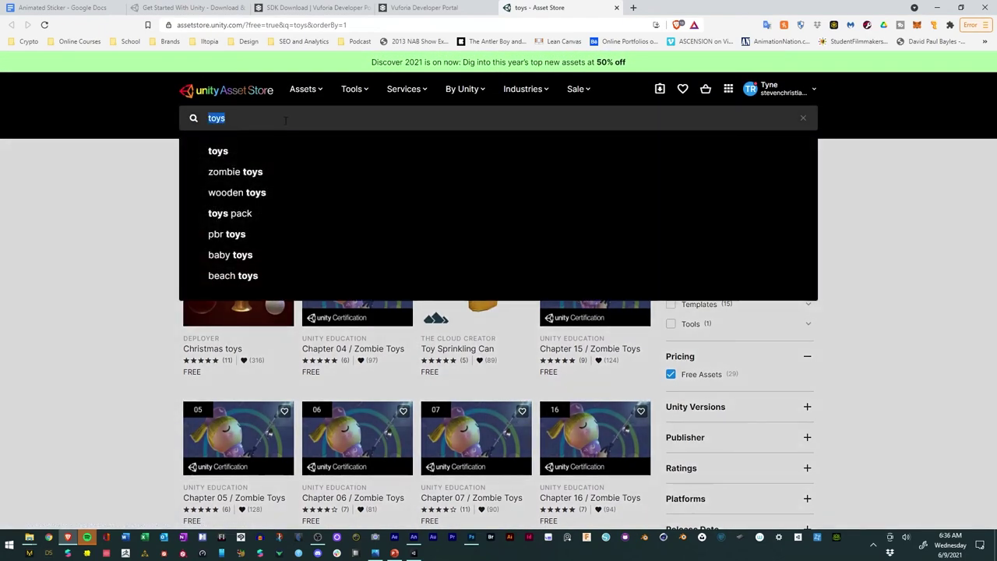
{"action": "type", "text": "g"}
{"action": "key", "text": "Return"}
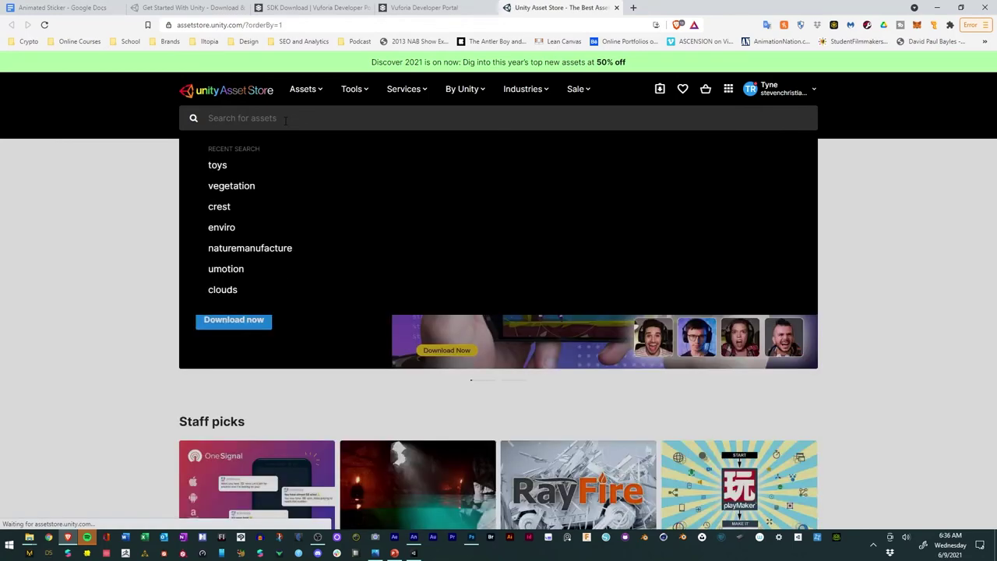
{"action": "type", "text": "boom"}
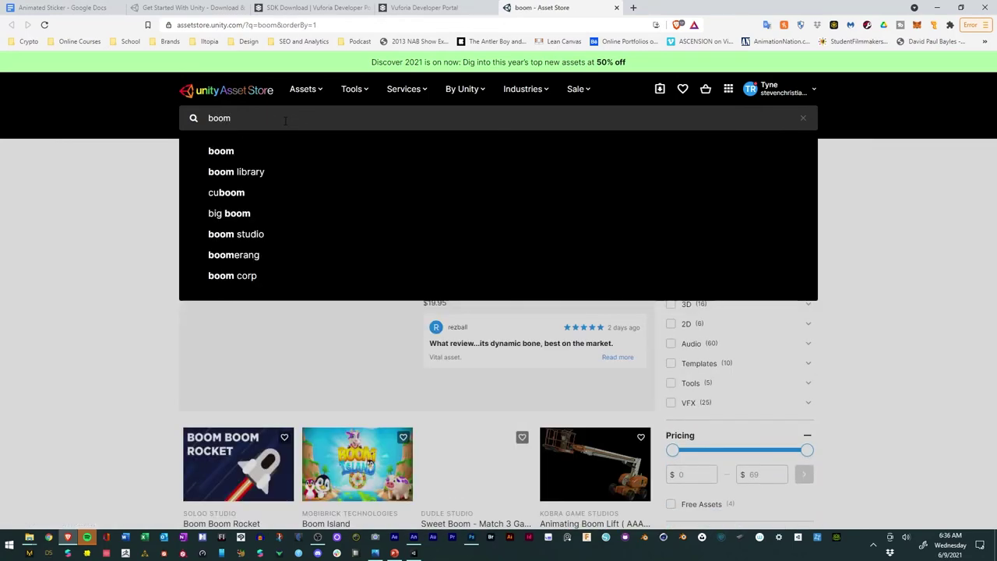
{"action": "type", "text": "box"}
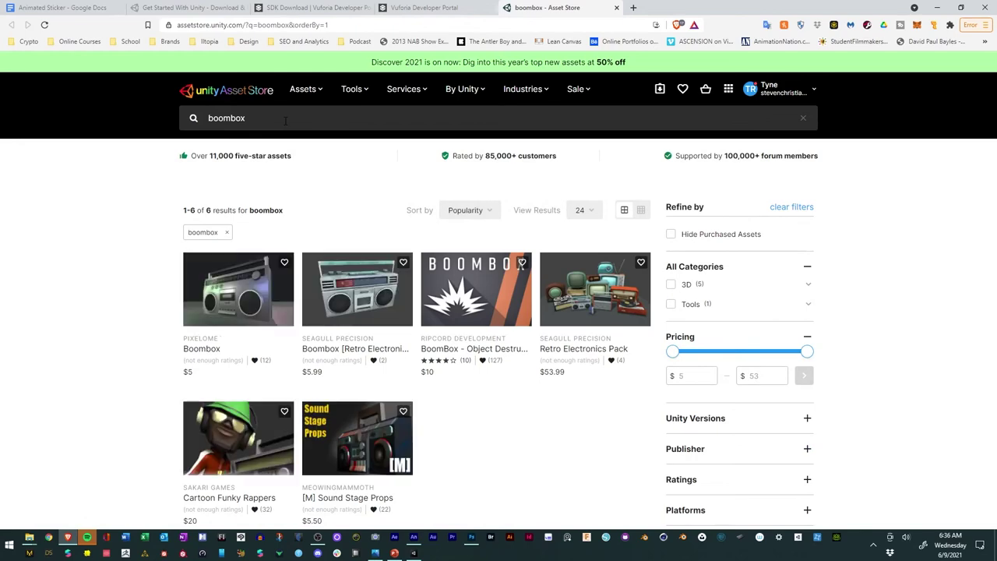
{"action": "scroll", "coordinate": [448, 332], "scroll_direction": "down", "scroll_amount": 2}
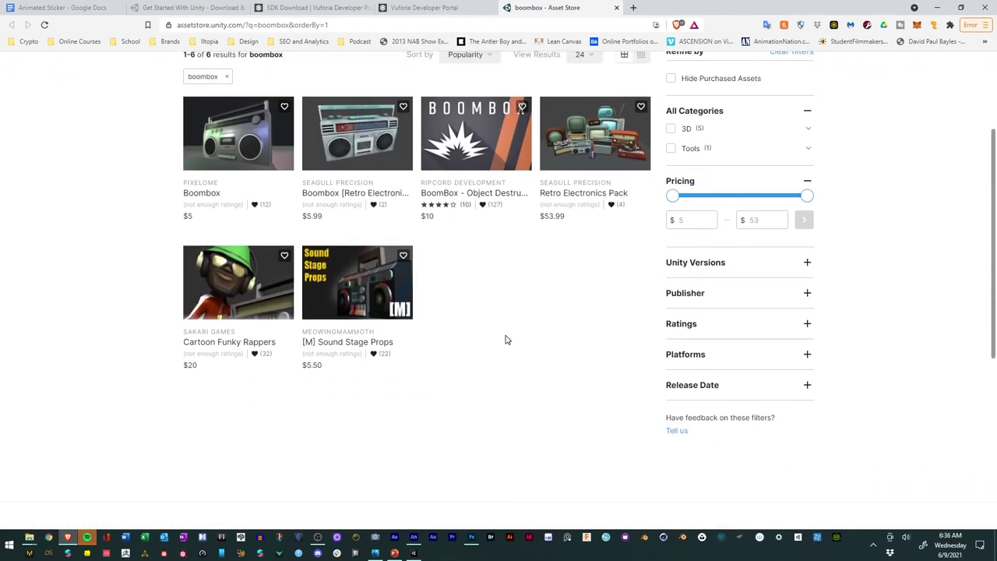
{"action": "scroll", "coordinate": [506, 340], "scroll_direction": "up", "scroll_amount": 4}
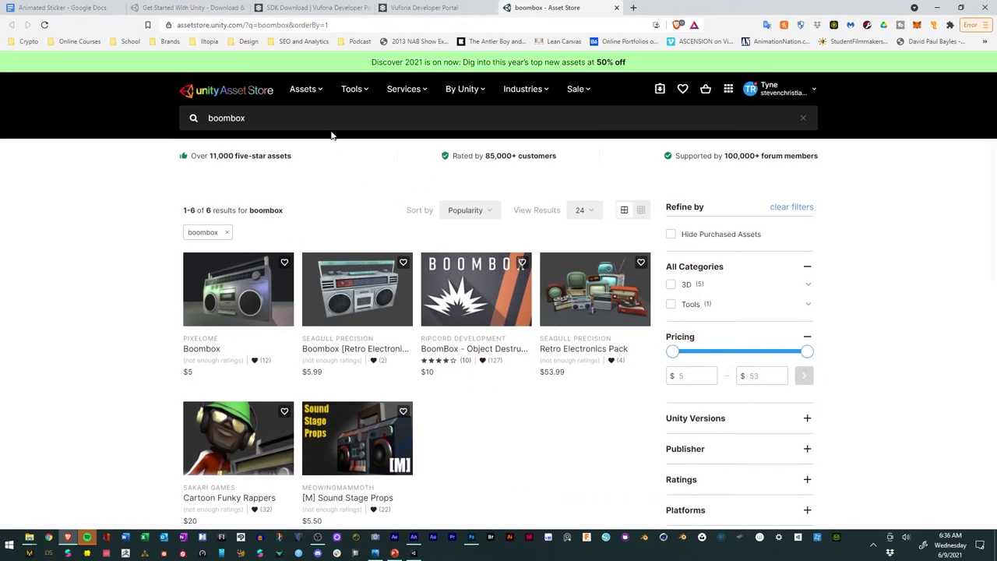
Search for 'radio' with Free Assets ticked and scroll through the 19 results.
{"action": "left_click", "coordinate": [333, 129]}
{"action": "left_click_drag", "start_coordinate": [245, 117], "coordinate": [165, 122]}
{"action": "type", "text": "radio"}
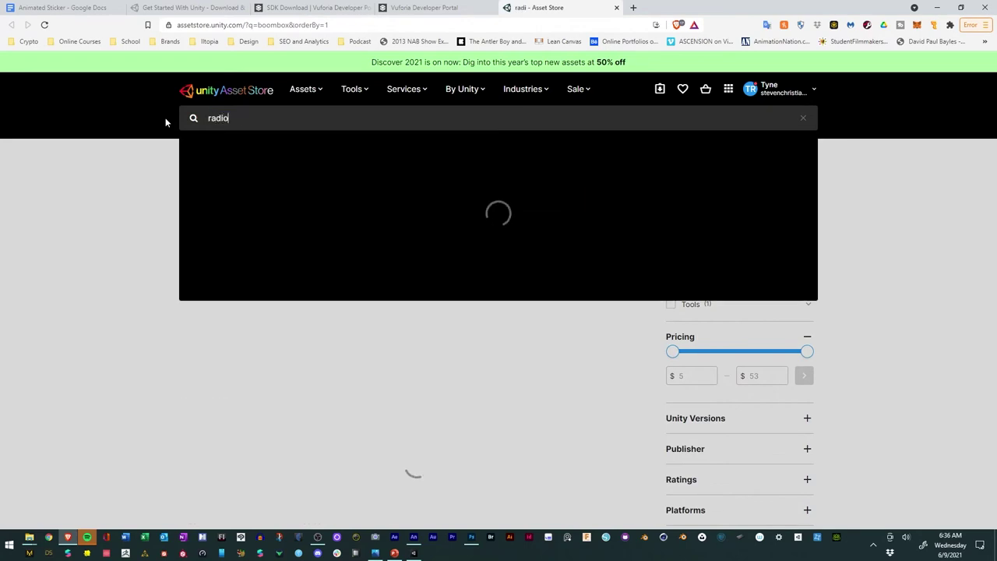
{"action": "key", "text": "Return"}
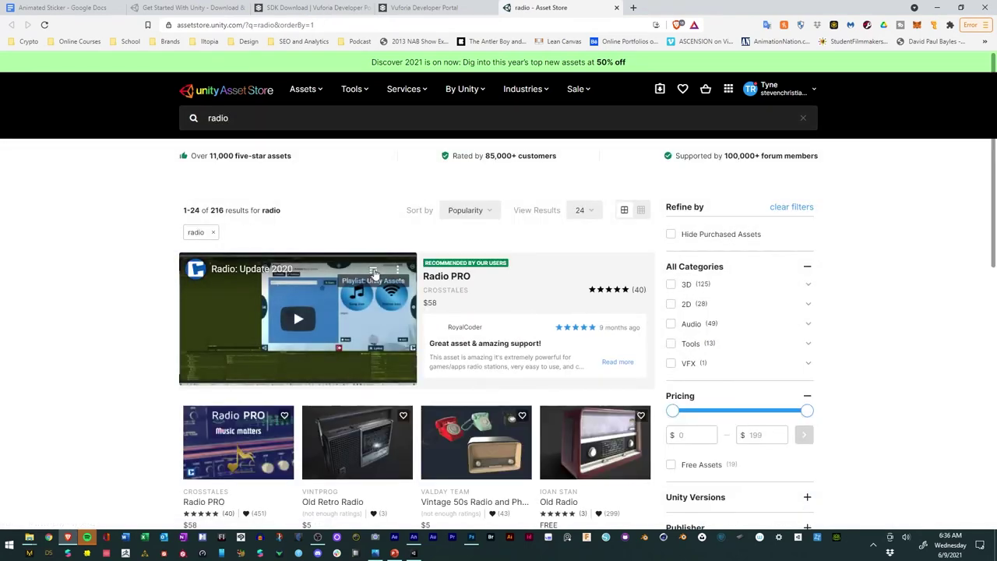
{"action": "scroll", "coordinate": [748, 307], "scroll_direction": "down", "scroll_amount": 2}
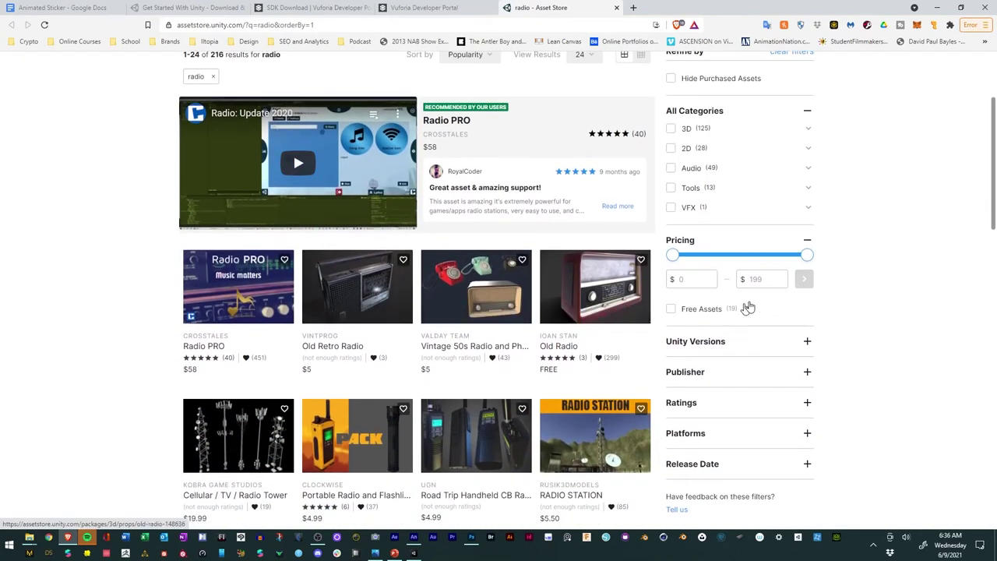
{"action": "left_click", "coordinate": [672, 310]}
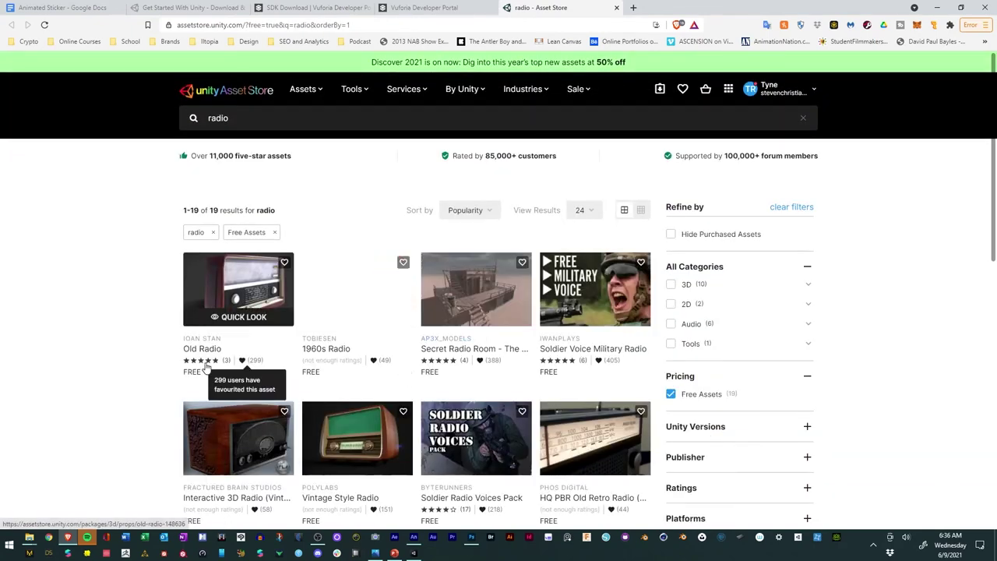
{"action": "scroll", "coordinate": [127, 350], "scroll_direction": "down", "scroll_amount": 3}
{"action": "scroll", "coordinate": [124, 350], "scroll_direction": "down", "scroll_amount": 2}
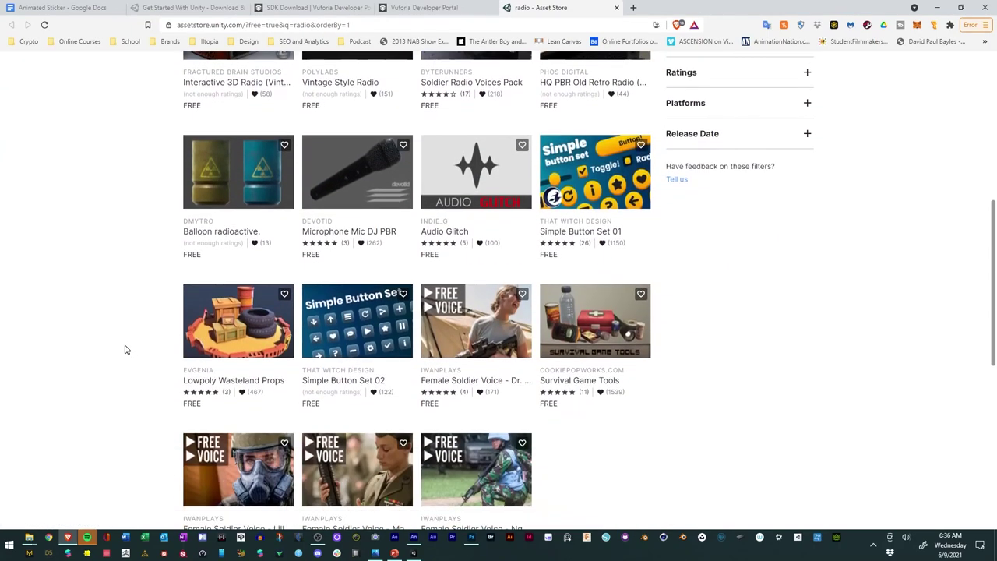
{"action": "scroll", "coordinate": [125, 350], "scroll_direction": "down", "scroll_amount": 2}
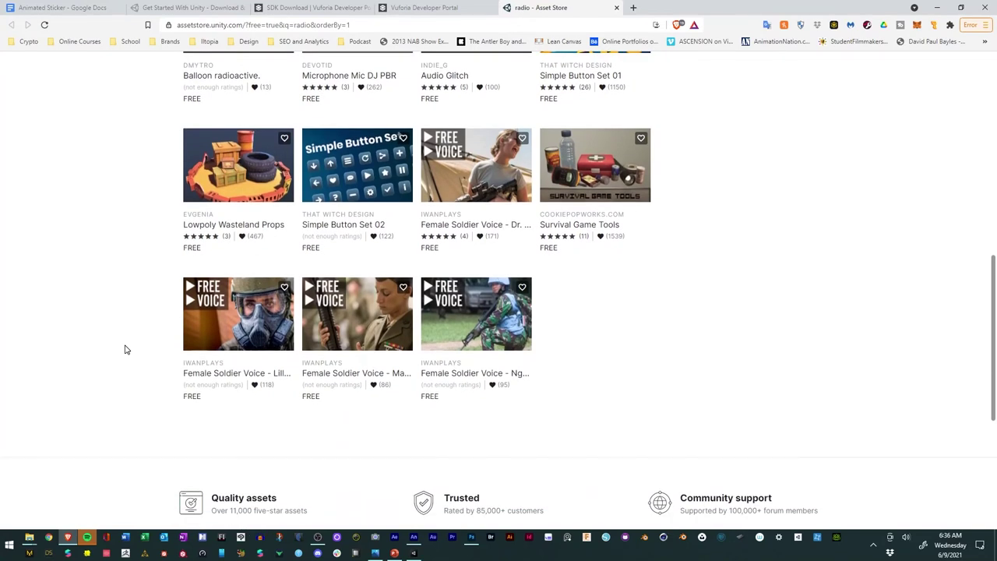
Open the Lowpoly Wasteland Props page and rotate its 3D preview to inspect it.
{"action": "left_click", "coordinate": [242, 165]}
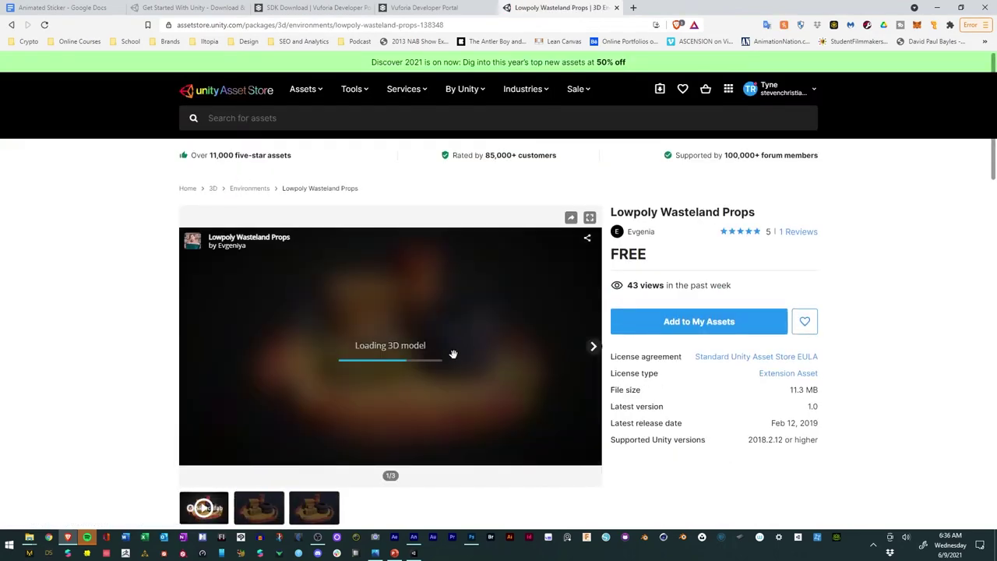
{"action": "scroll", "coordinate": [857, 392], "scroll_direction": "down", "scroll_amount": 1}
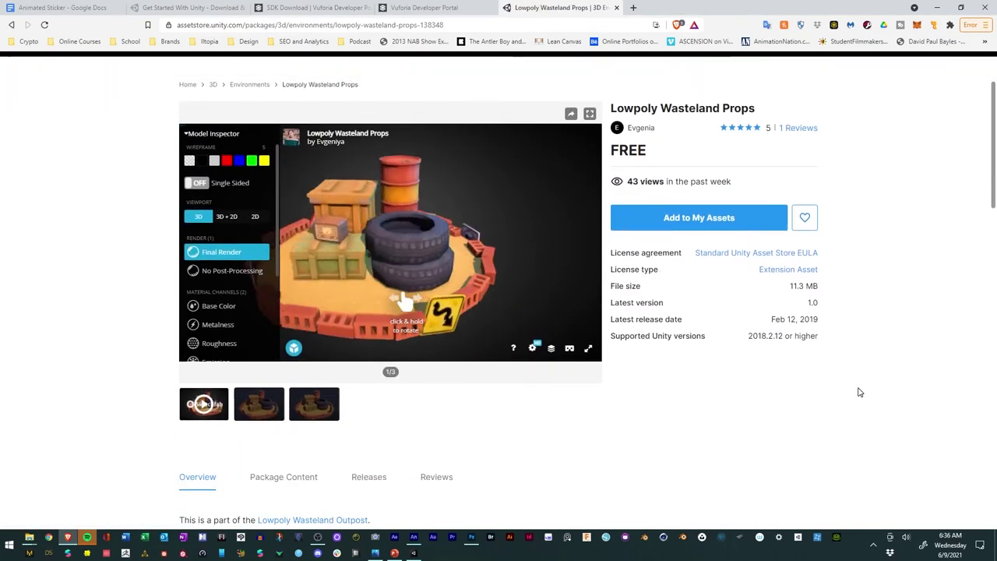
{"action": "scroll", "coordinate": [858, 392], "scroll_direction": "down", "scroll_amount": 1}
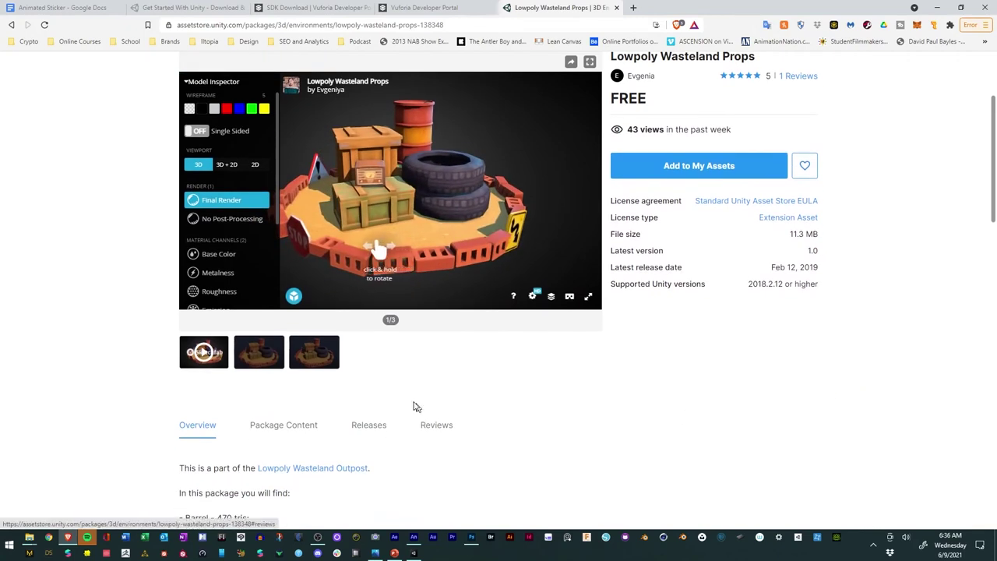
{"action": "left_click_drag", "start_coordinate": [366, 224], "coordinate": [268, 222]}
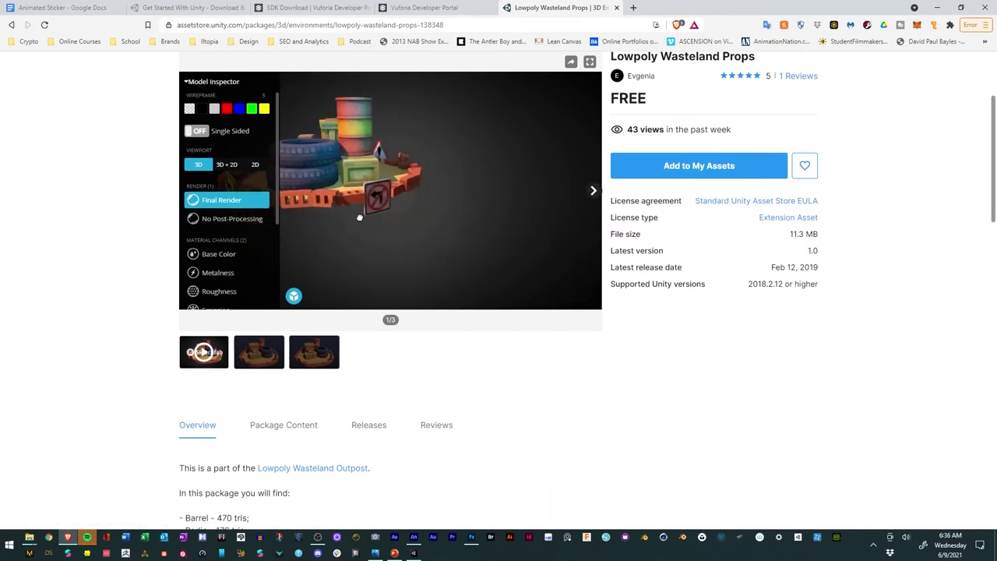
{"action": "left_click_drag", "start_coordinate": [350, 223], "coordinate": [445, 225]}
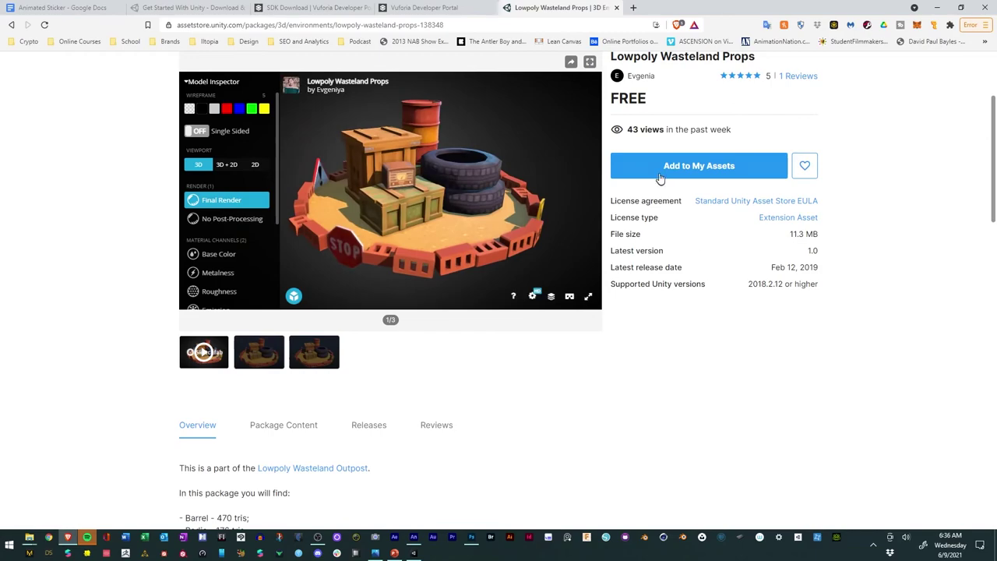
Add Lowpoly Wasteland Props to My Assets, accept the EULA, and open it in Unity.
{"action": "left_click", "coordinate": [703, 173]}
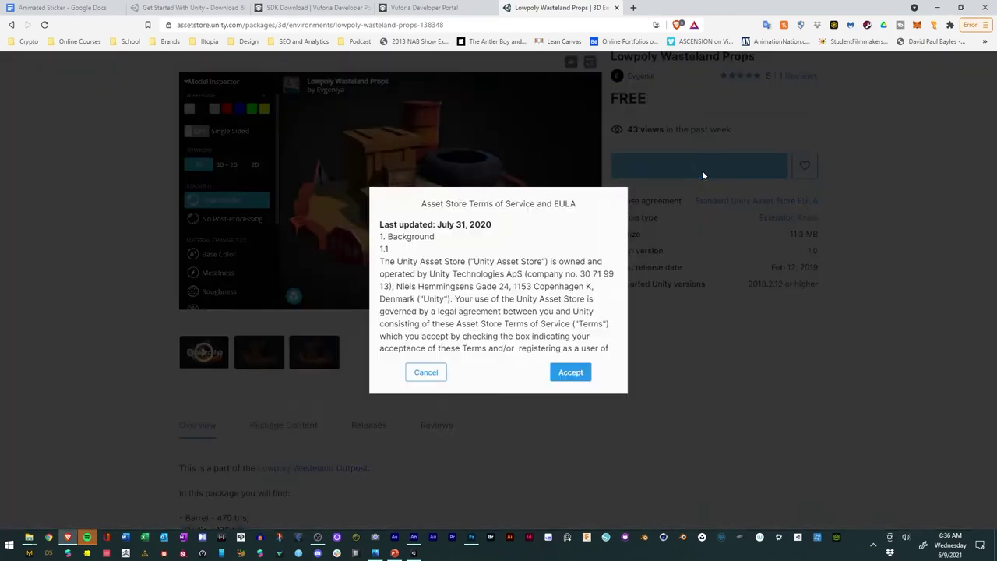
{"action": "left_click", "coordinate": [572, 374]}
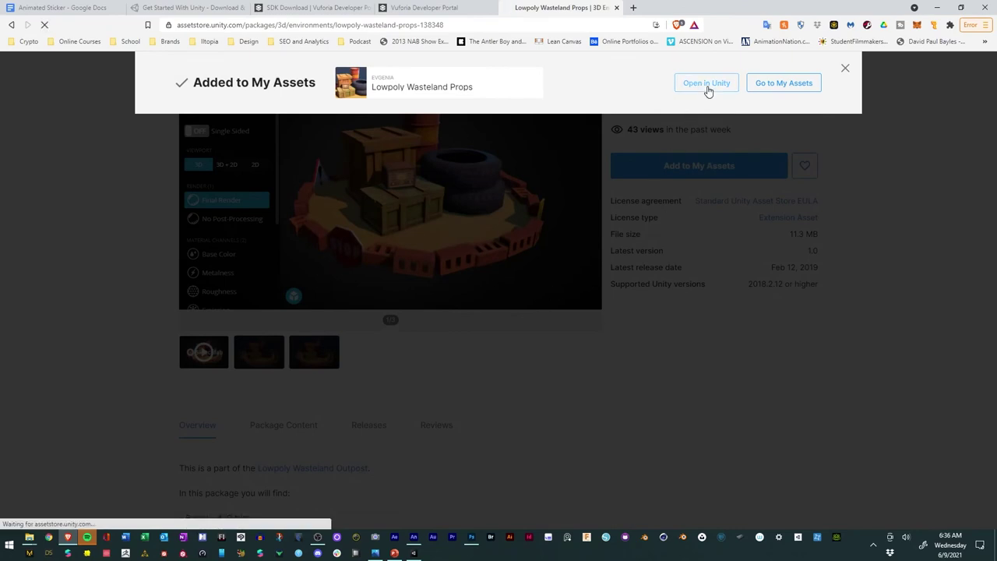
{"action": "left_click", "coordinate": [708, 88]}
Download Lowpoly Wasteland Props in Package Manager and import all its files into Assets.
{"action": "left_click", "coordinate": [571, 116]}
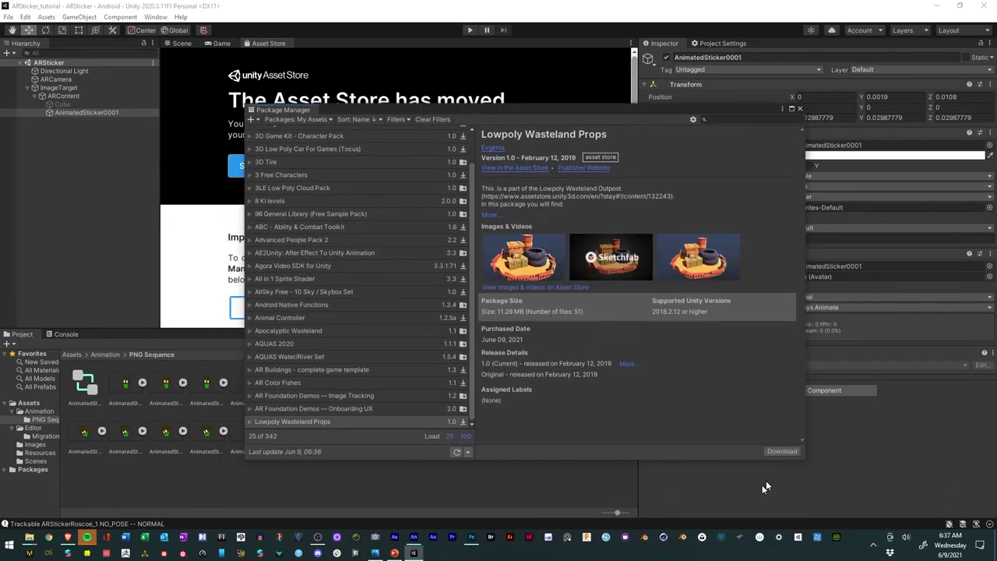
{"action": "left_click", "coordinate": [776, 452]}
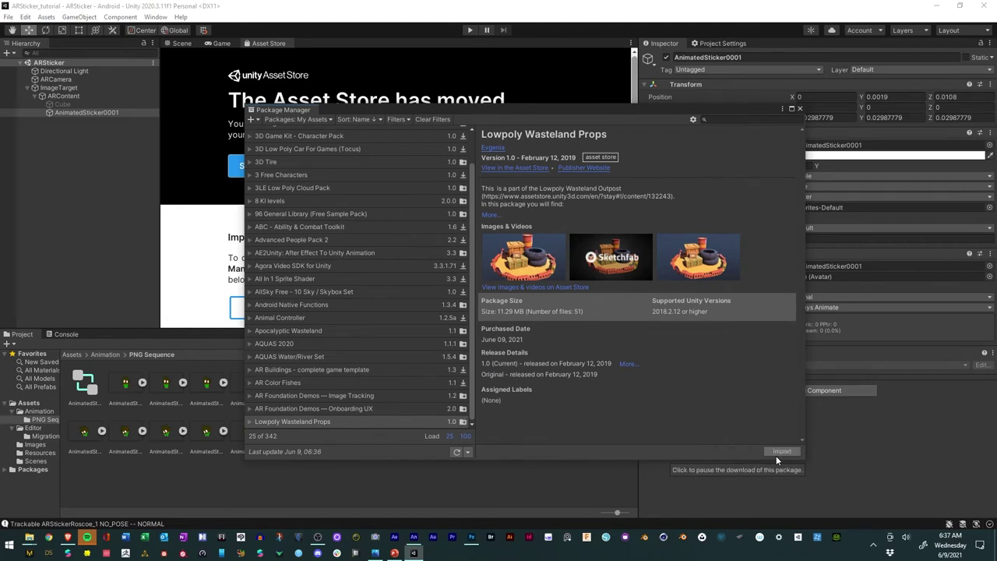
{"action": "left_click", "coordinate": [771, 455]}
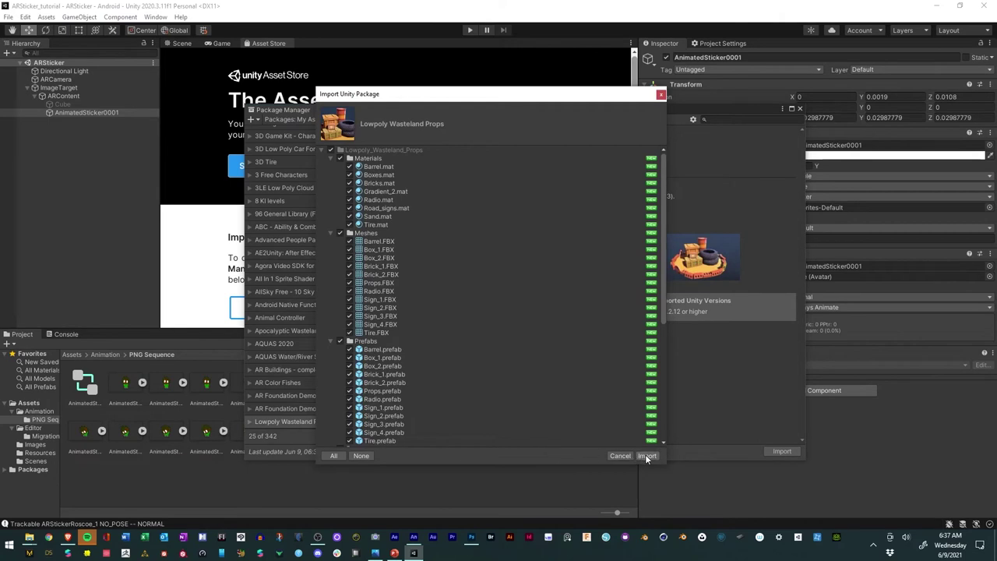
{"action": "left_click", "coordinate": [646, 457]}
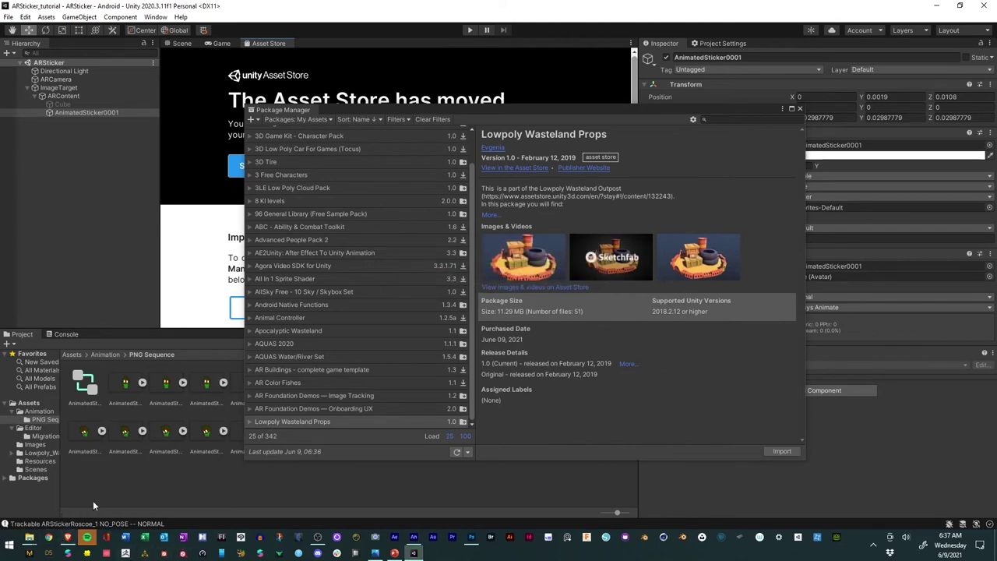
{"action": "left_click", "coordinate": [68, 538]}
{"action": "left_click", "coordinate": [148, 253]}
Return to the free radio results and open the Vintage Style Radio page.
{"action": "scroll", "coordinate": [164, 226], "scroll_direction": "up", "scroll_amount": 2}
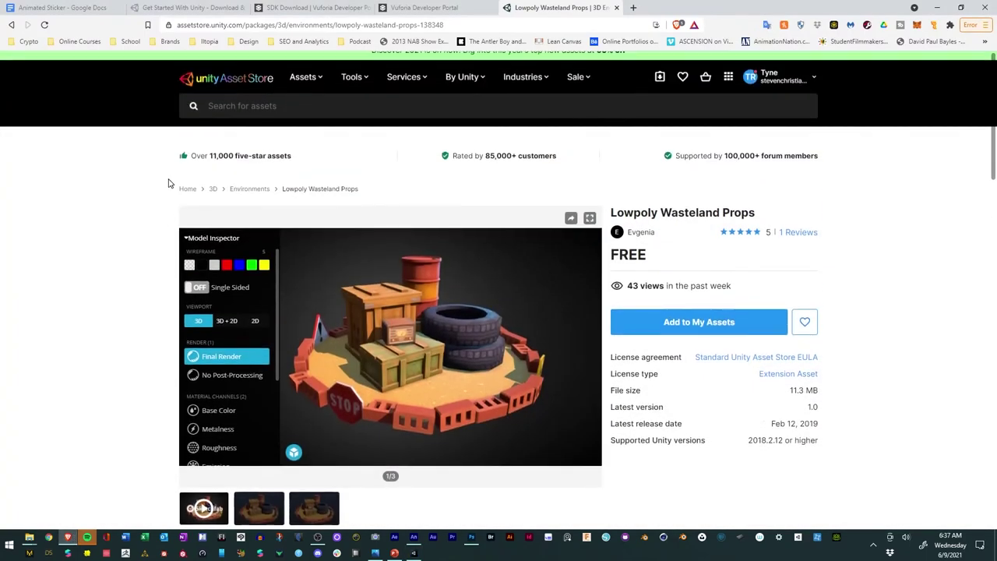
{"action": "left_click", "coordinate": [10, 24]}
{"action": "scroll", "coordinate": [334, 357], "scroll_direction": "down", "scroll_amount": 2}
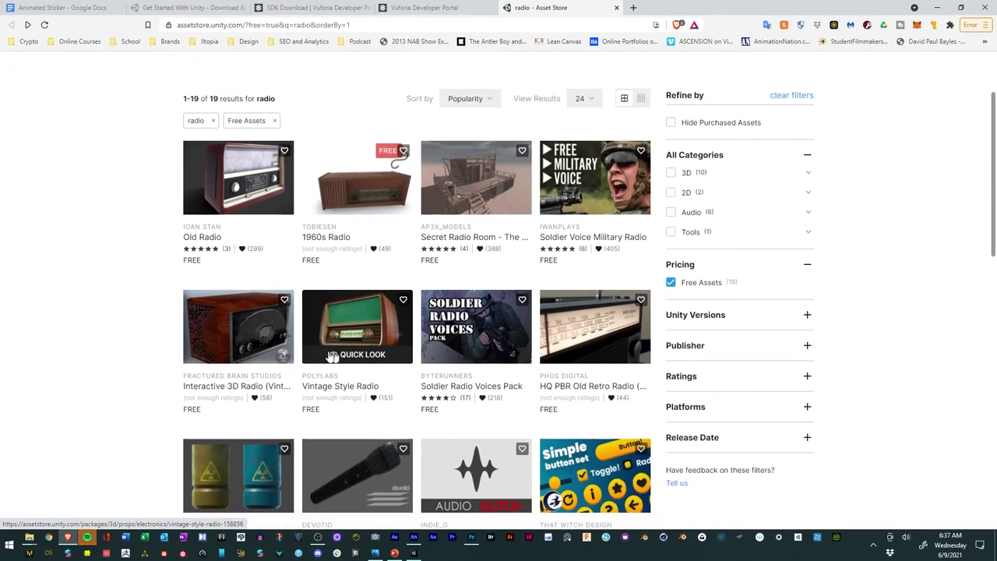
{"action": "scroll", "coordinate": [152, 249], "scroll_direction": "down", "scroll_amount": 5}
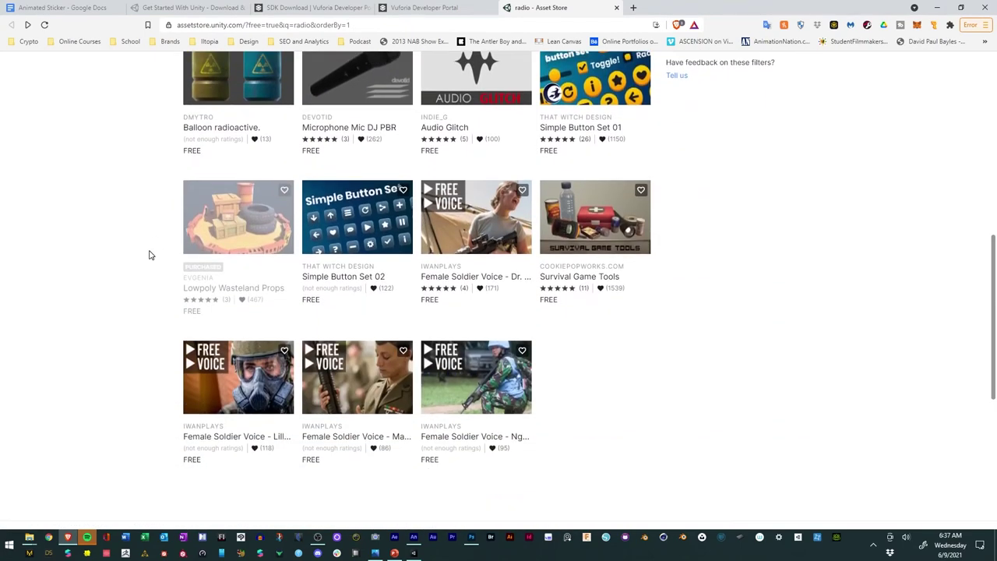
{"action": "scroll", "coordinate": [150, 256], "scroll_direction": "down", "scroll_amount": 2}
{"action": "scroll", "coordinate": [151, 255], "scroll_direction": "up", "scroll_amount": 3}
{"action": "scroll", "coordinate": [153, 253], "scroll_direction": "up", "scroll_amount": 3}
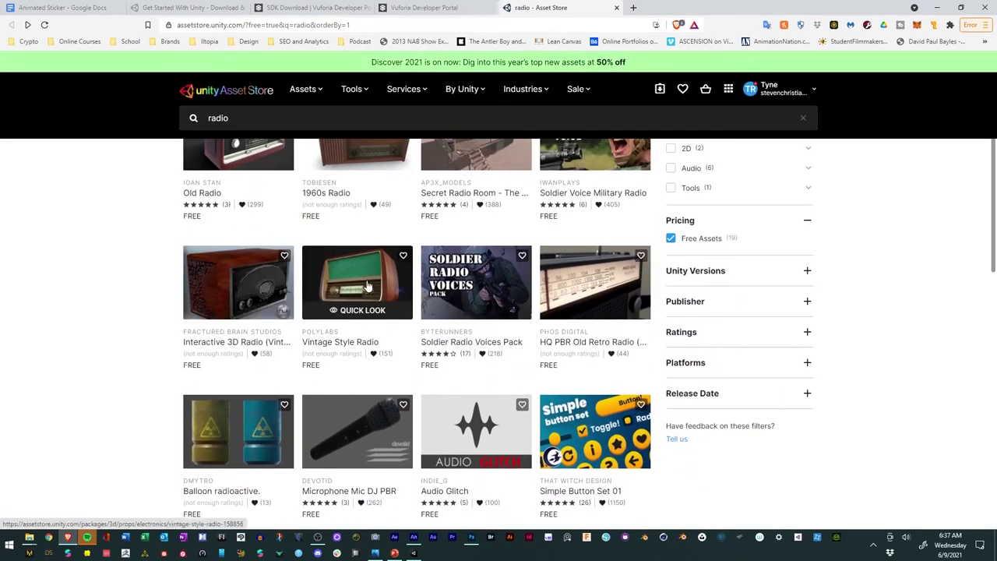
{"action": "scroll", "coordinate": [366, 281], "scroll_direction": "up", "scroll_amount": 1}
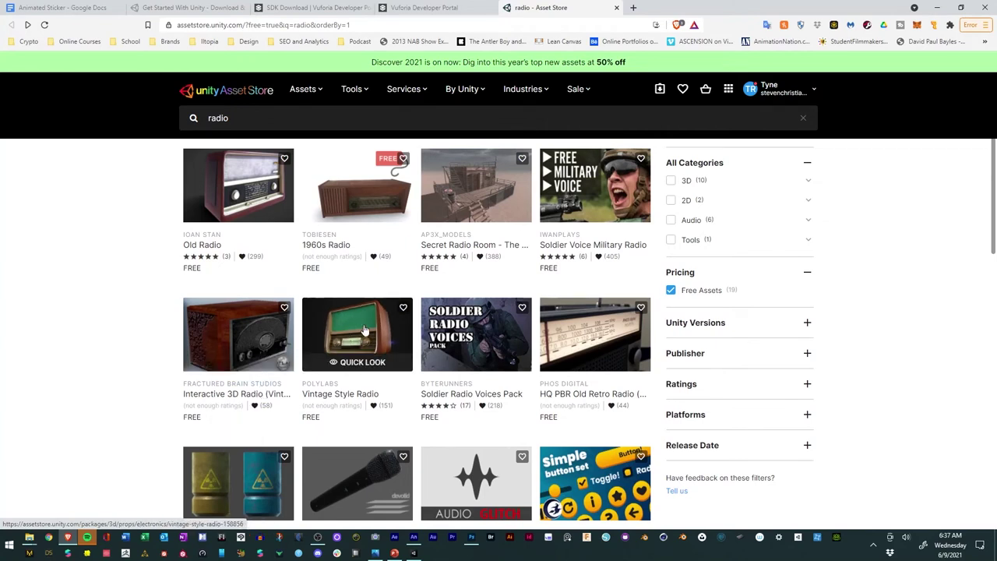
{"action": "left_click", "coordinate": [339, 337]}
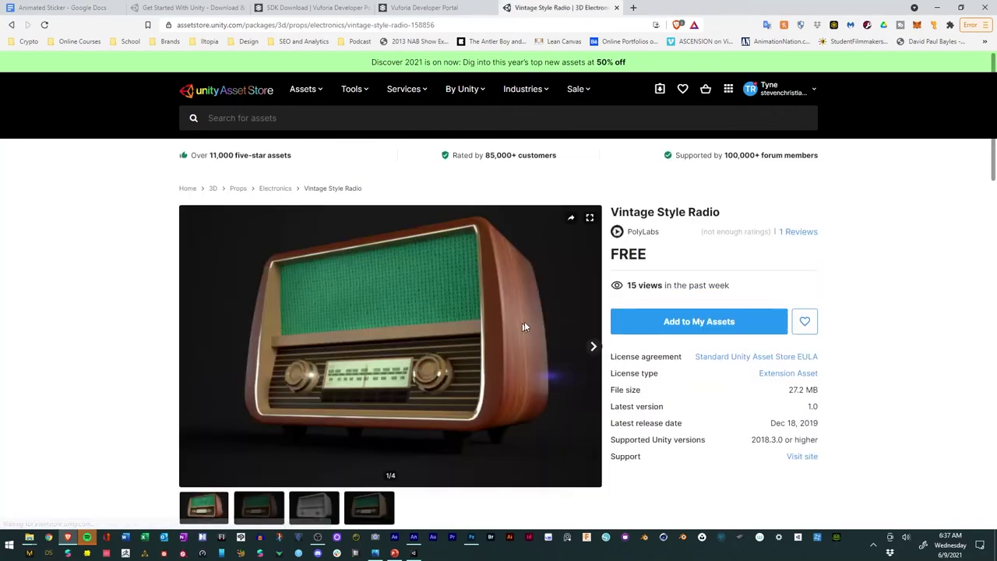
Add Vintage Style Radio to My Assets, accept the terms, and open it in Unity.
{"action": "left_click", "coordinate": [681, 322]}
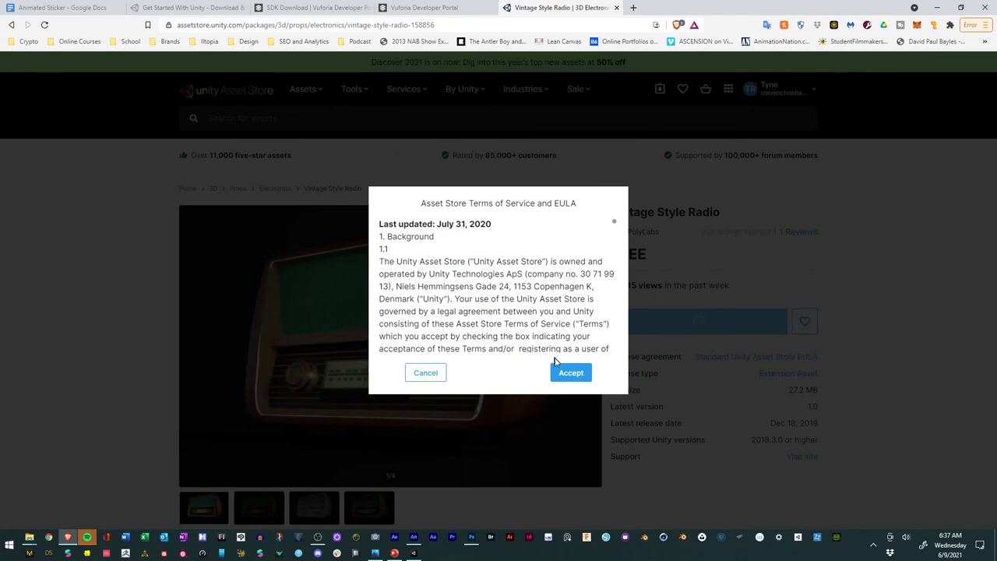
{"action": "left_click", "coordinate": [566, 372]}
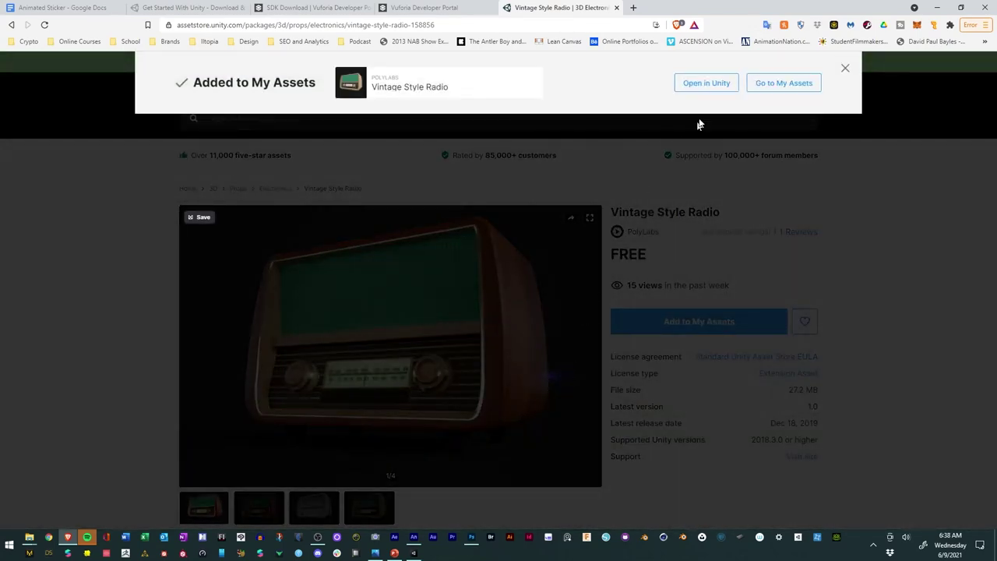
{"action": "left_click", "coordinate": [710, 91]}
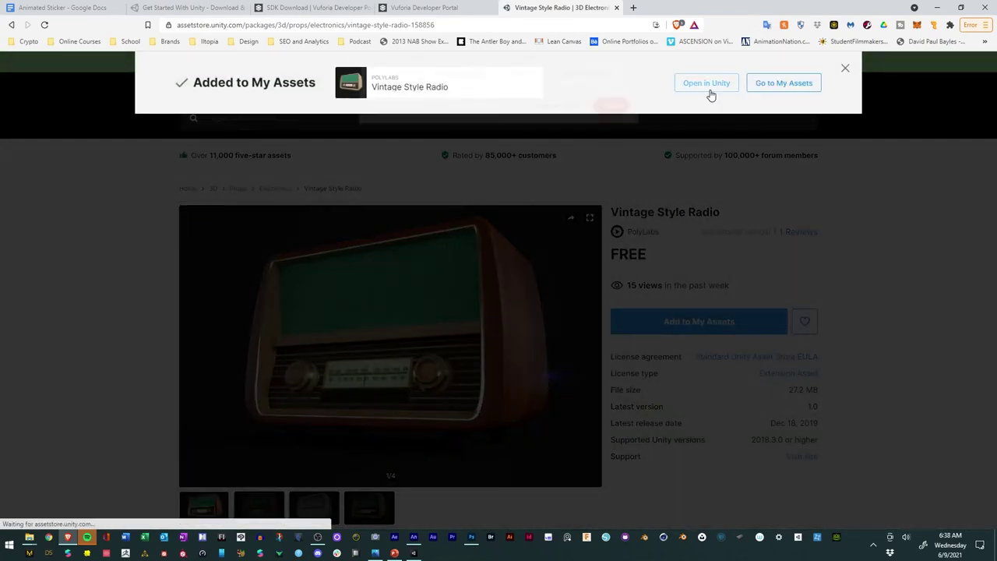
{"action": "left_click", "coordinate": [558, 117]}
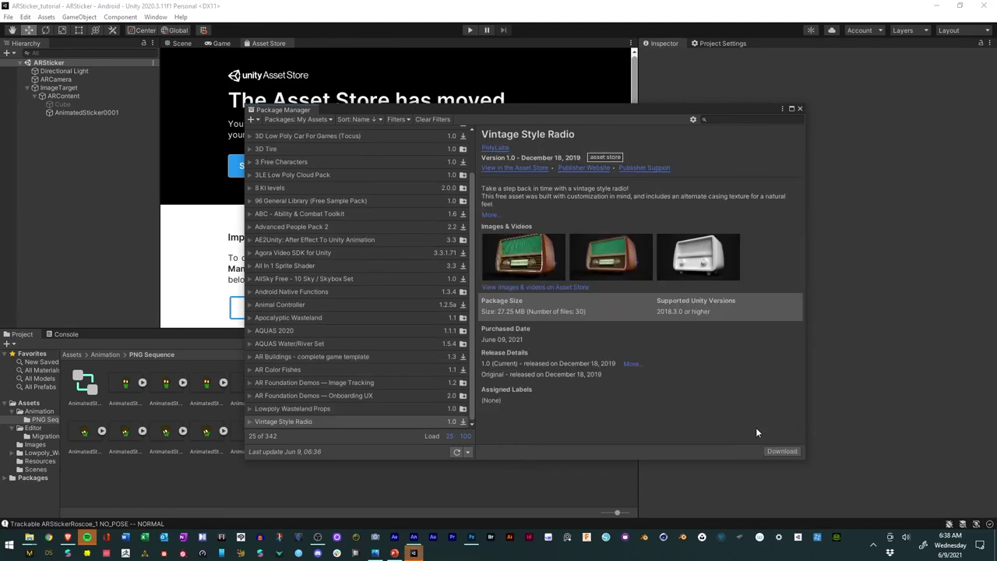
Download the Vintage Style Radio package, then close the Package Manager.
{"action": "left_click", "coordinate": [783, 451]}
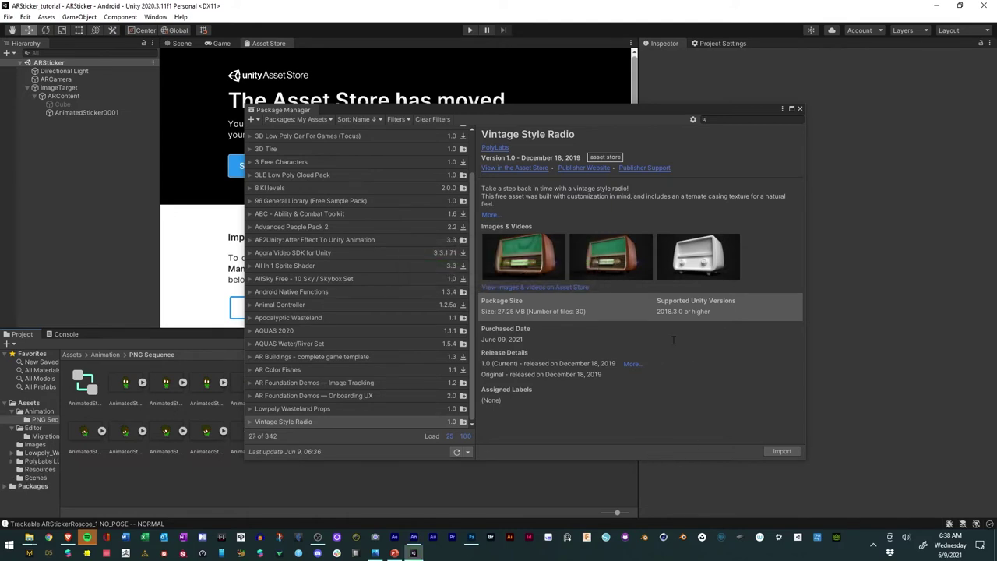
{"action": "left_click", "coordinate": [799, 109]}
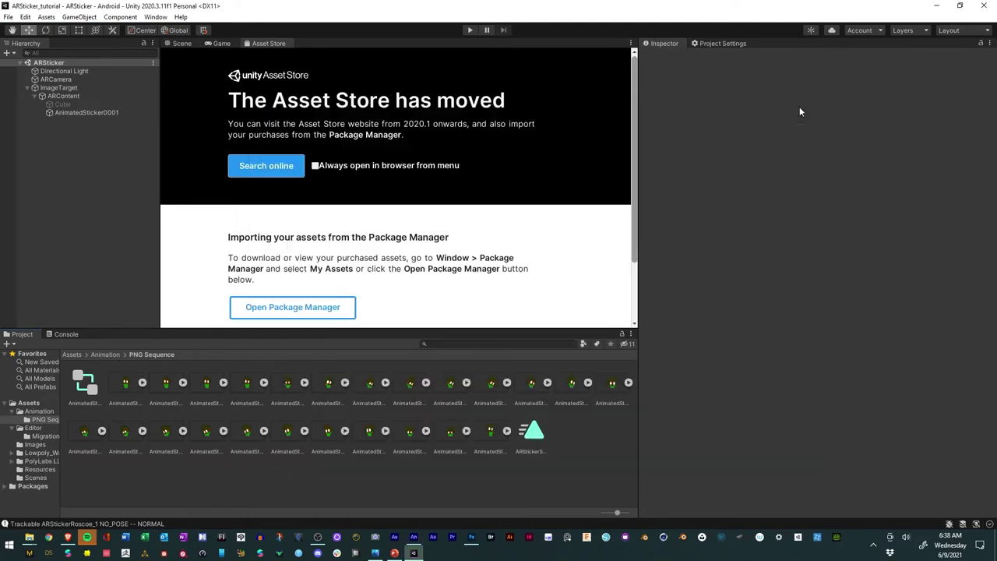
Drag the Props prefab from Lowpoly_Wasteland_Props/Prefabs into the scene.
{"action": "left_click", "coordinate": [181, 44]}
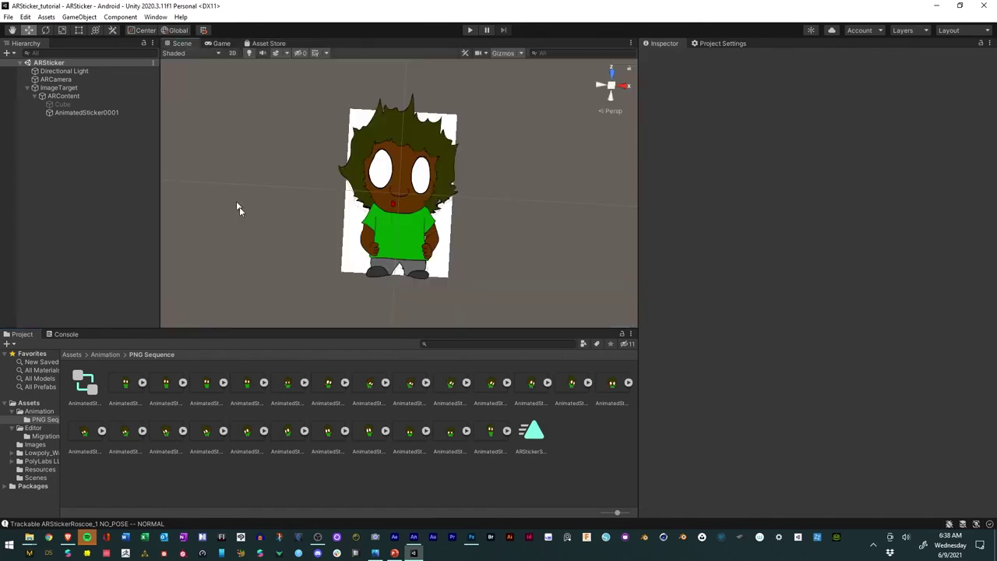
{"action": "left_click", "coordinate": [29, 403]}
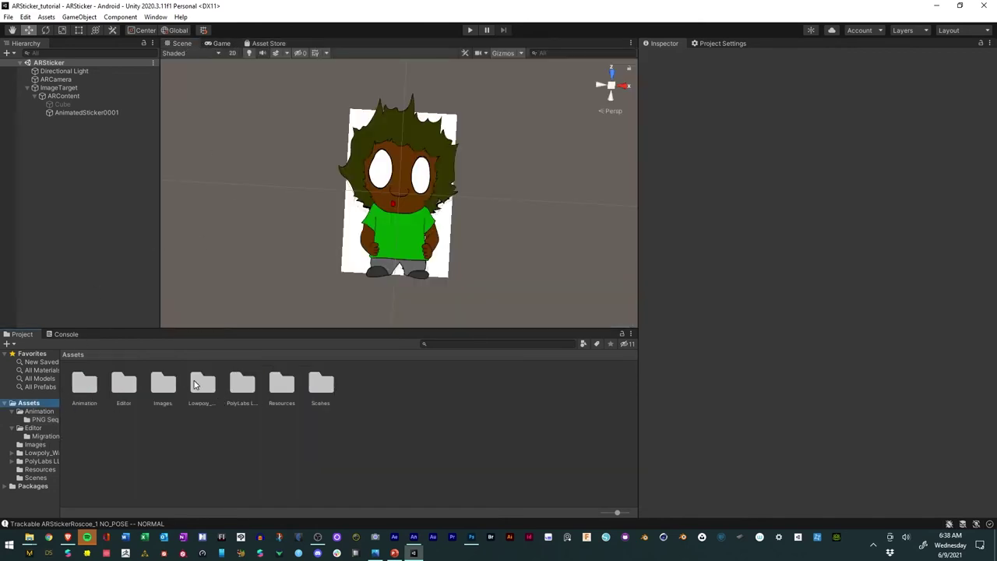
{"action": "left_click_drag", "start_coordinate": [617, 512], "coordinate": [522, 504]}
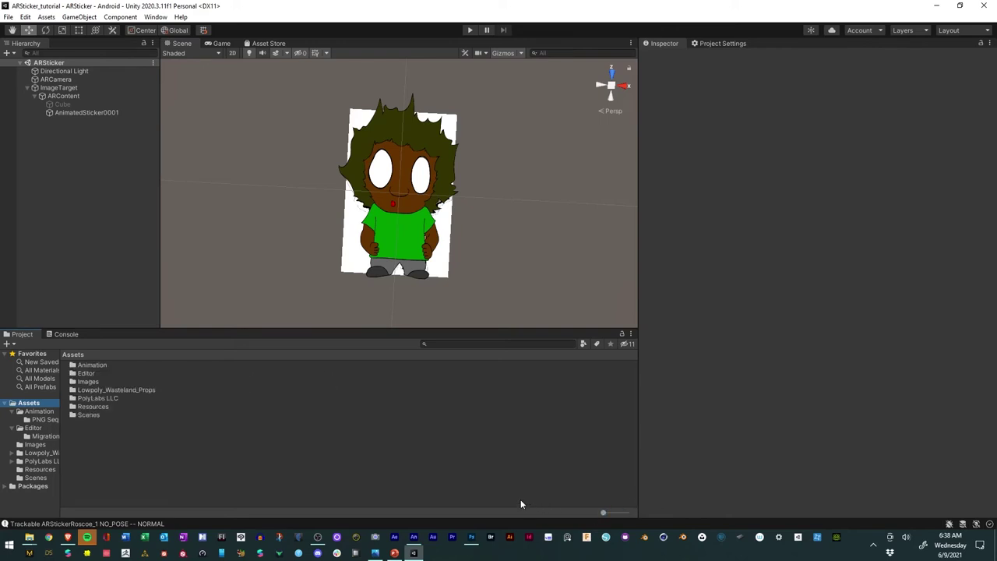
{"action": "double_click", "coordinate": [93, 392]}
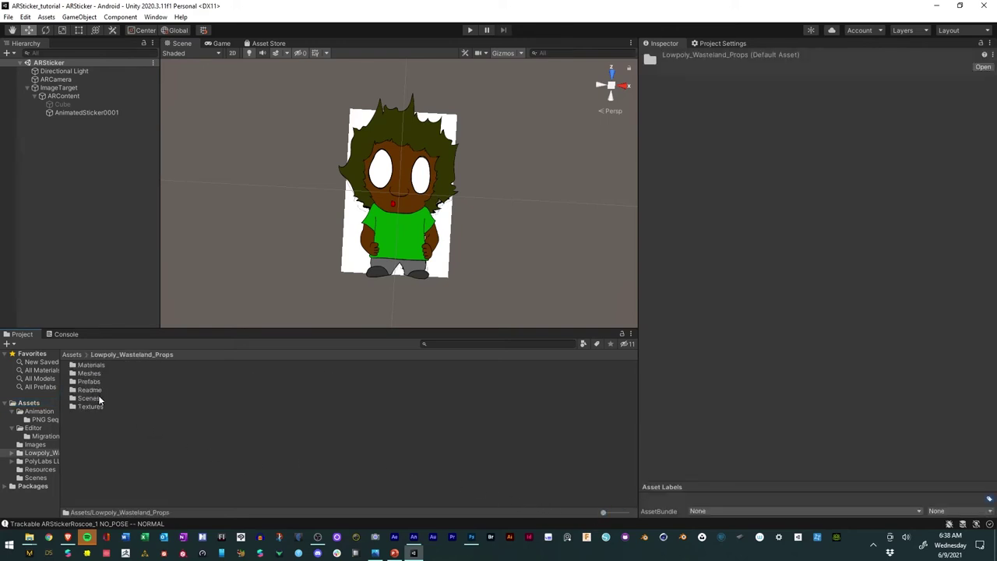
{"action": "double_click", "coordinate": [89, 384]}
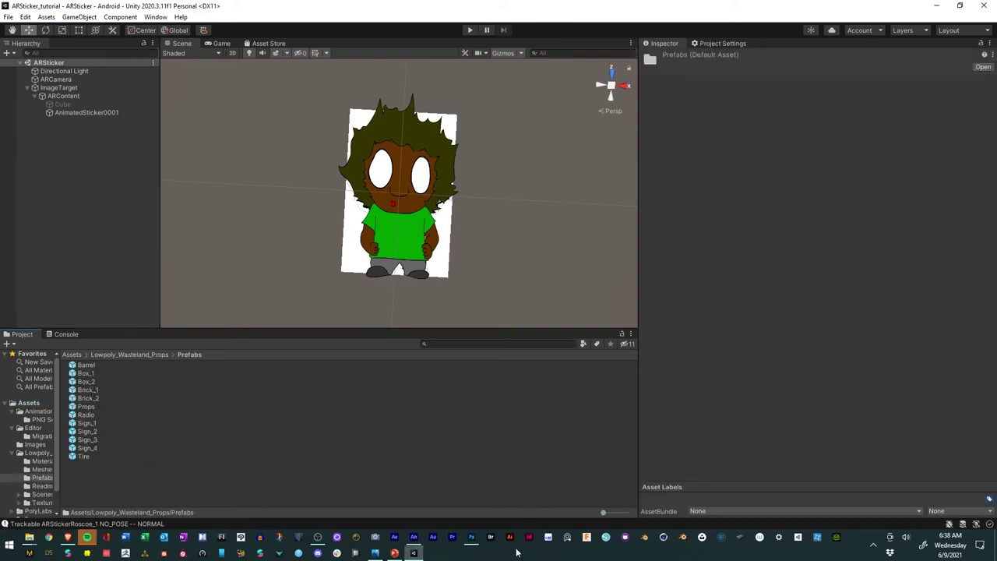
{"action": "left_click_drag", "start_coordinate": [604, 514], "coordinate": [643, 514]}
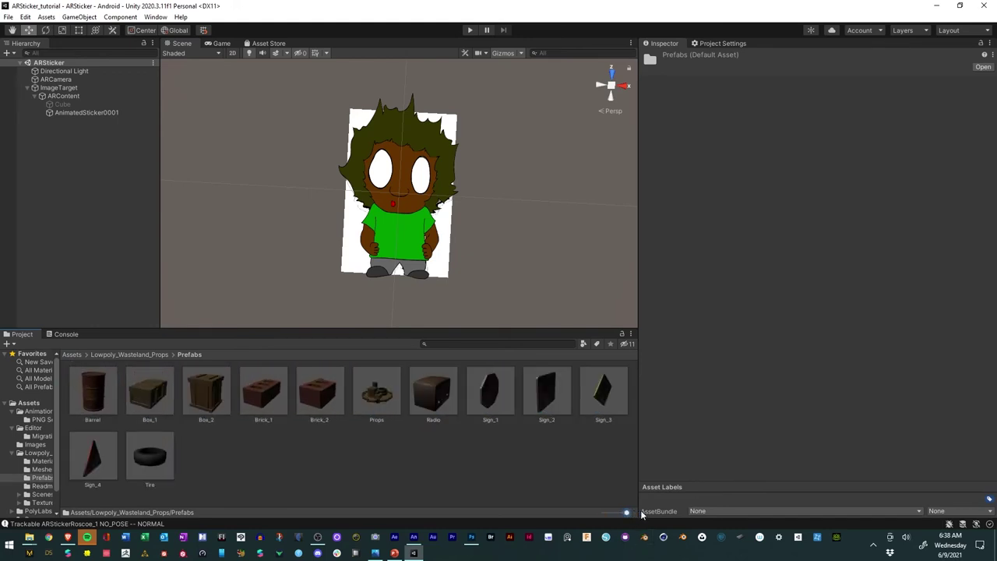
{"action": "left_click_drag", "start_coordinate": [378, 404], "coordinate": [73, 97]}
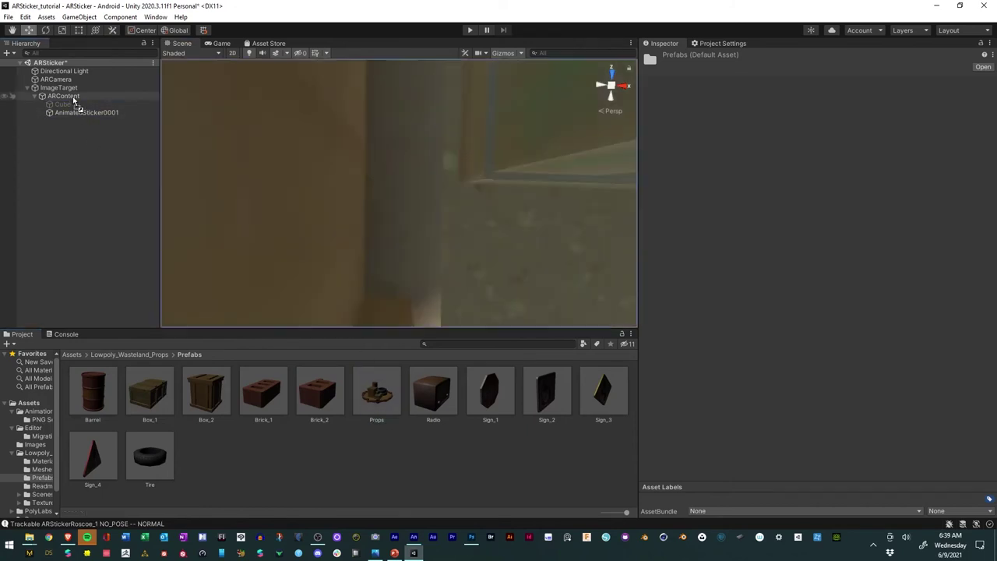
{"action": "scroll", "coordinate": [337, 147], "scroll_direction": "down", "scroll_amount": 6}
{"action": "scroll", "coordinate": [337, 148], "scroll_direction": "up", "scroll_amount": 5}
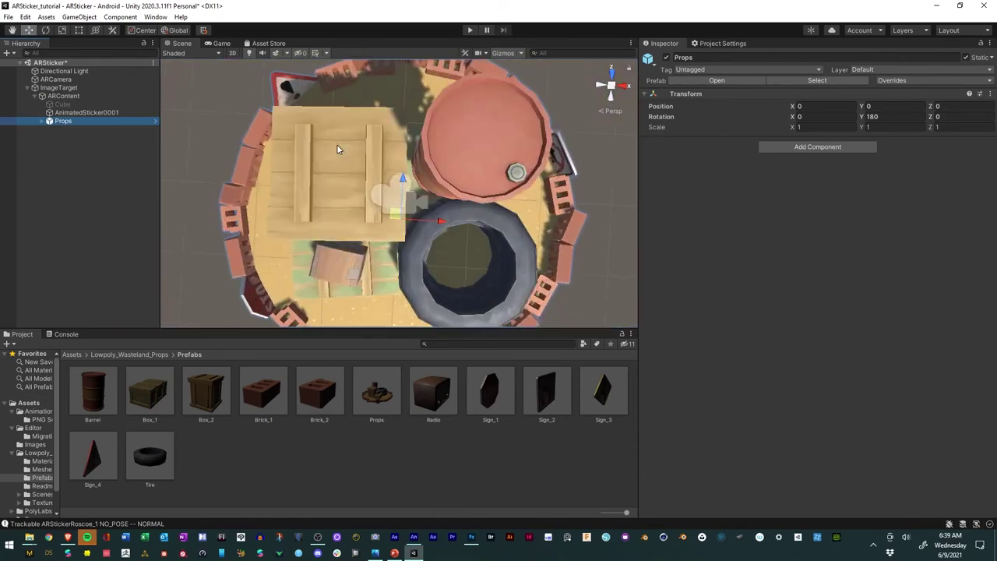
Scale the Props model down to roughly 0.06.
{"action": "left_click", "coordinate": [63, 30]}
{"action": "left_click_drag", "start_coordinate": [399, 219], "coordinate": [386, 260]}
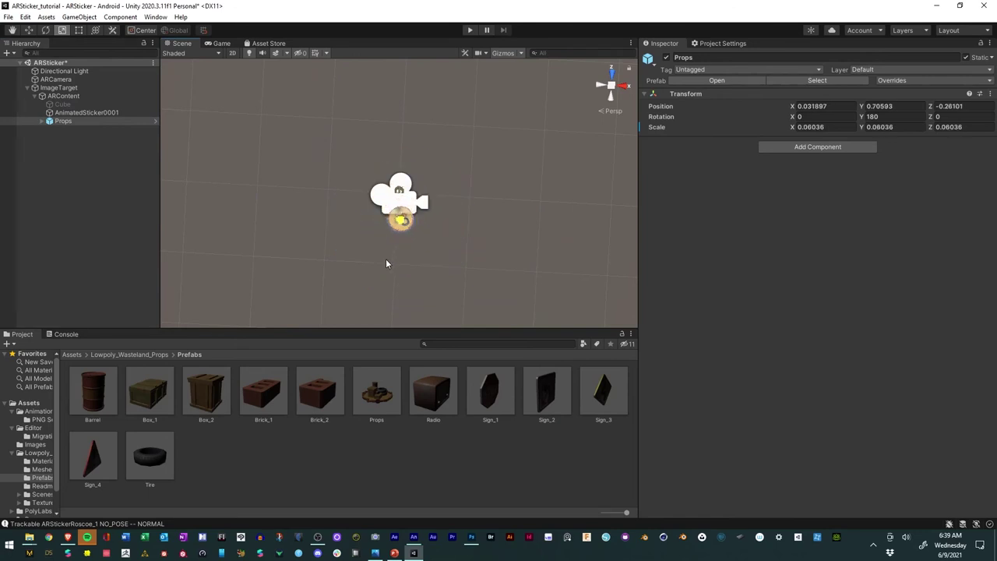
{"action": "scroll", "coordinate": [385, 259], "scroll_direction": "up", "scroll_amount": 3}
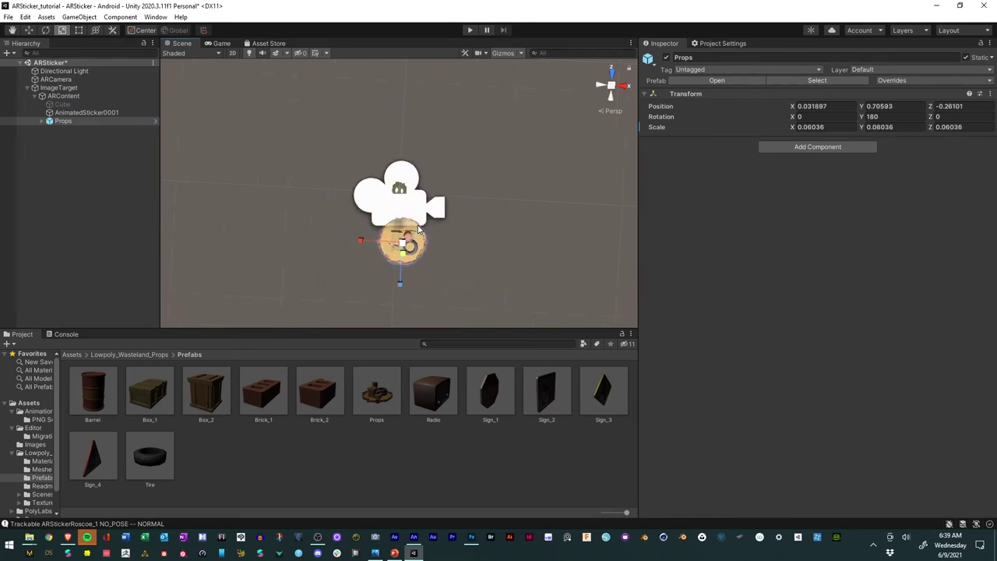
Set the Props position to 0, 0, 0 and its X rotation to -90.
{"action": "left_click", "coordinate": [835, 106]}
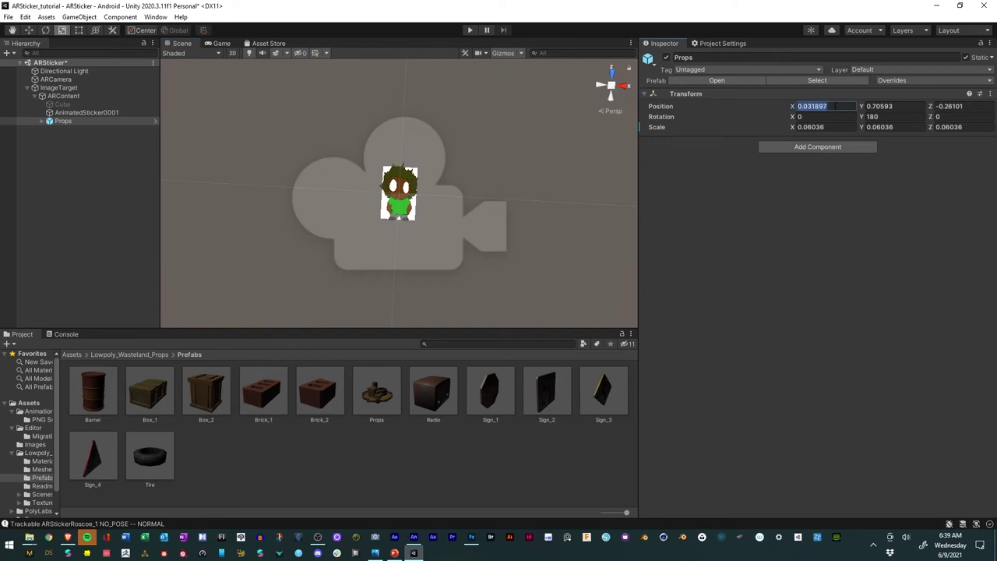
{"action": "type", "text": "0"}
{"action": "left_click", "coordinate": [888, 106]}
{"action": "type", "text": "0"}
{"action": "left_click", "coordinate": [963, 106]}
{"action": "type", "text": "0"}
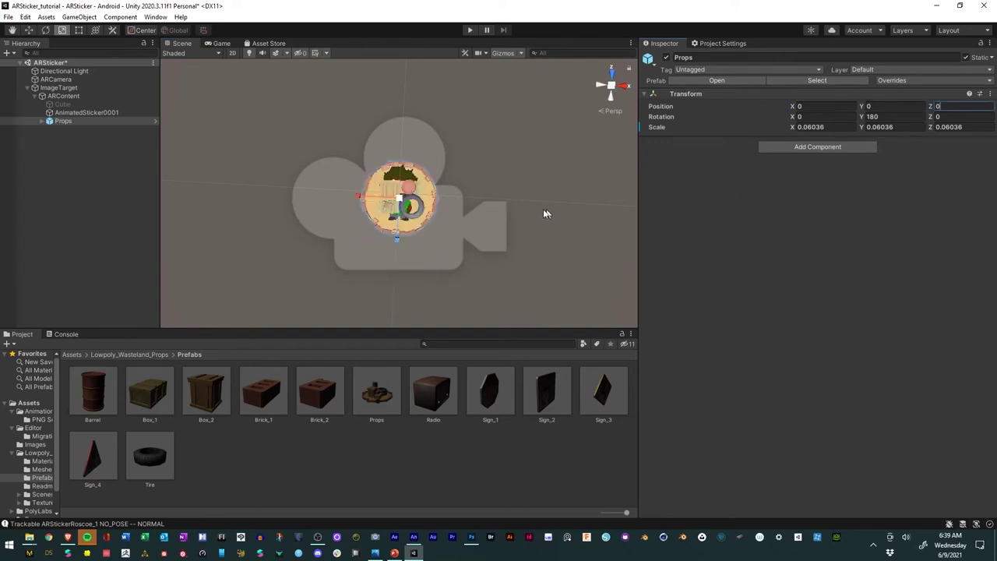
{"action": "type", "text": "f"}
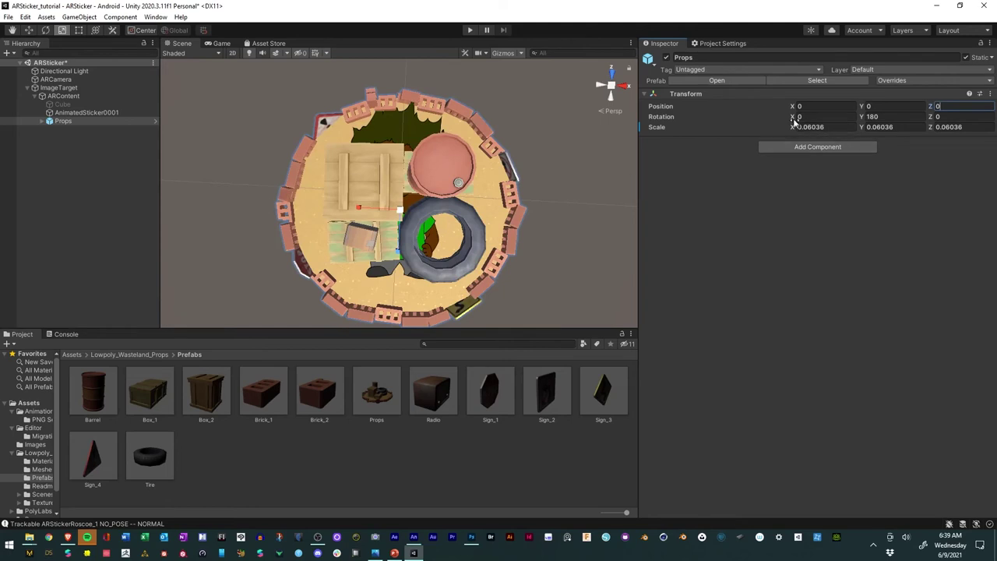
{"action": "left_click_drag", "start_coordinate": [795, 118], "coordinate": [724, 130]}
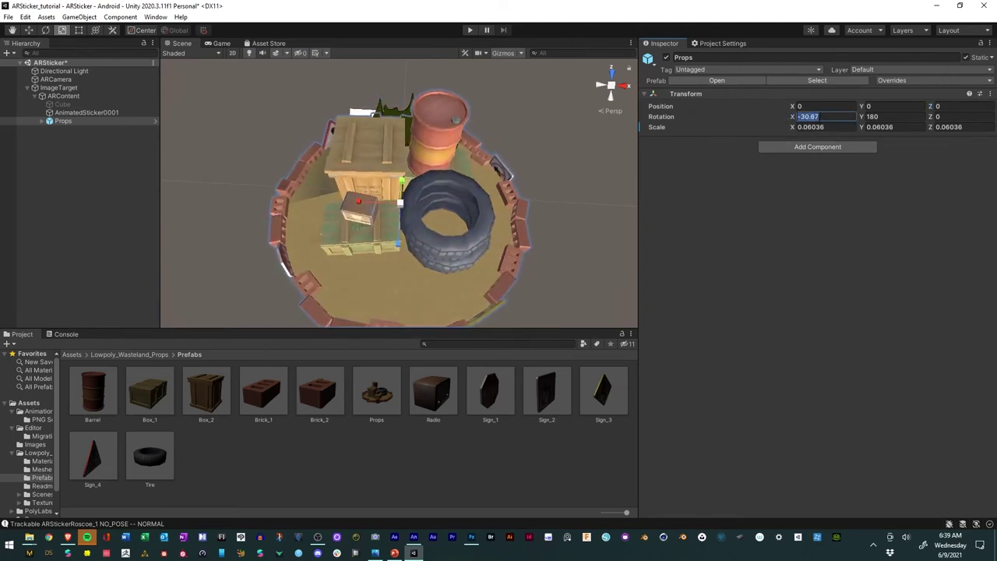
{"action": "type", "text": "-90"}
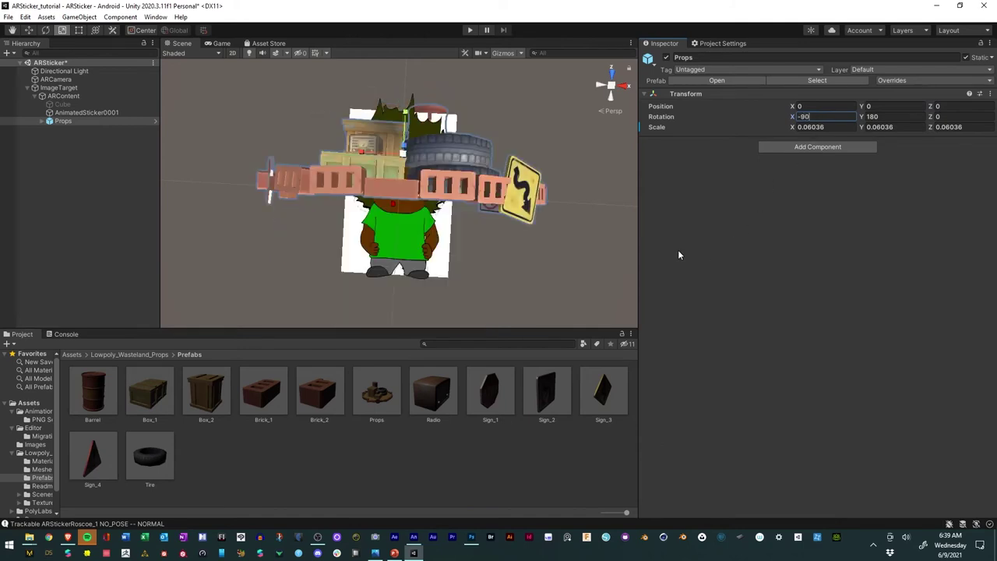
Move Props along Z and lower it so the sticker stands on it.
{"action": "left_click", "coordinate": [28, 31]}
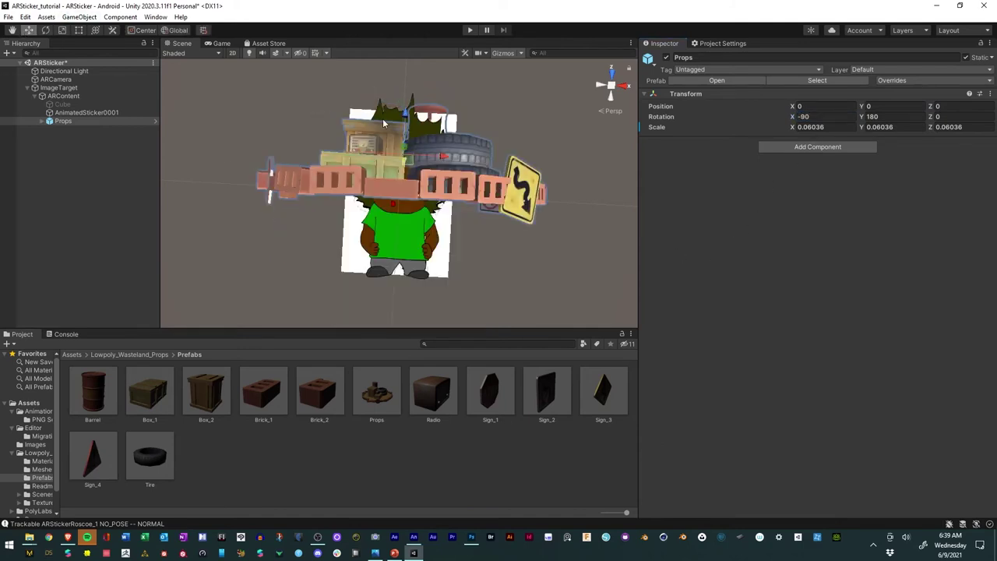
{"action": "left_click_drag", "start_coordinate": [407, 115], "coordinate": [424, 235]}
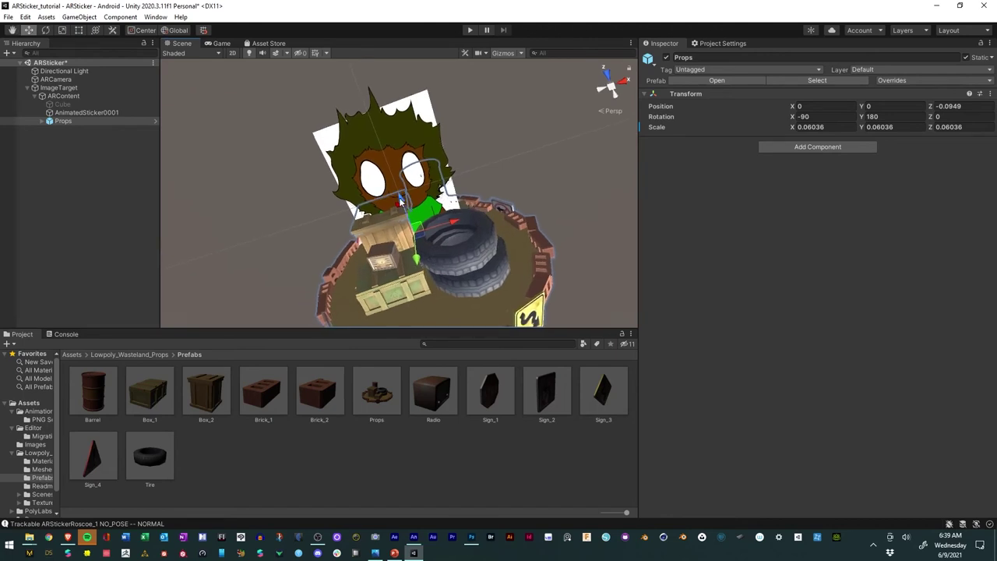
{"action": "left_click_drag", "start_coordinate": [401, 201], "coordinate": [401, 204]}
{"action": "left_click_drag", "start_coordinate": [418, 263], "coordinate": [382, 179]}
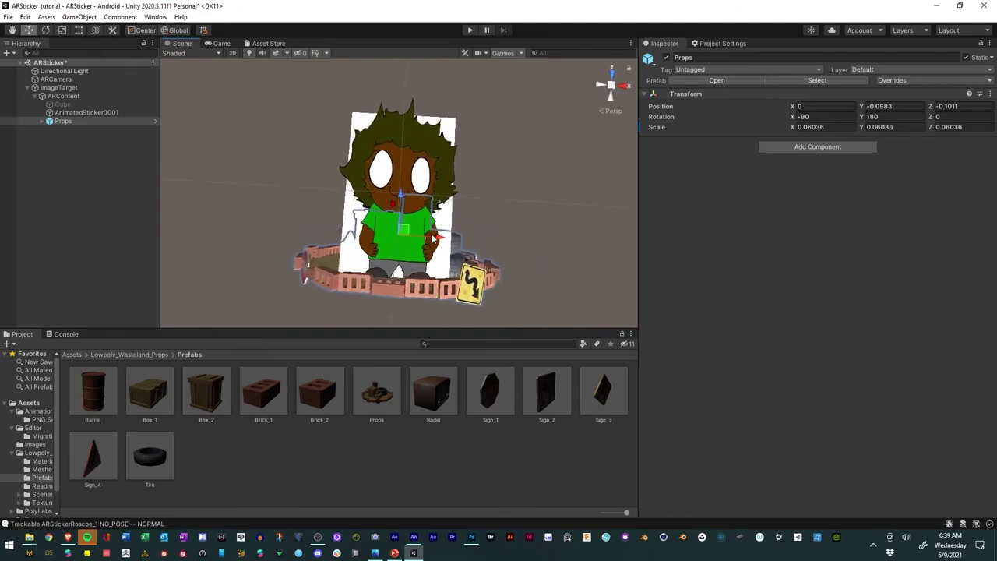
{"action": "left_click", "coordinate": [438, 243]}
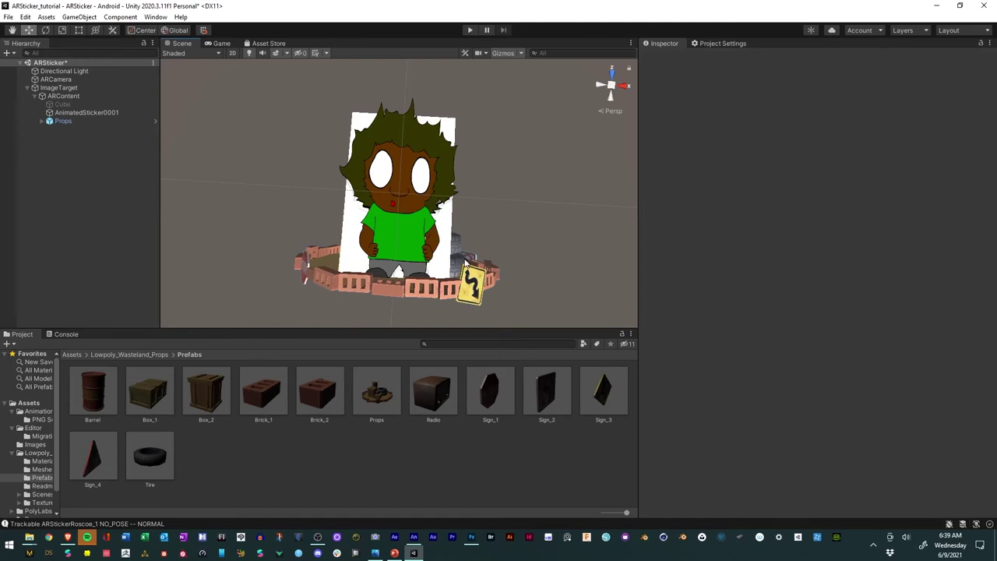
Nudge Props along X and Z beneath the sticker's feet, then orbit to check.
{"action": "left_click", "coordinate": [448, 255]}
{"action": "left_click_drag", "start_coordinate": [439, 238], "coordinate": [223, 91]}
{"action": "left_click_drag", "start_coordinate": [405, 255], "coordinate": [667, 497]}
{"action": "left_click_drag", "start_coordinate": [618, 451], "coordinate": [382, 243]}
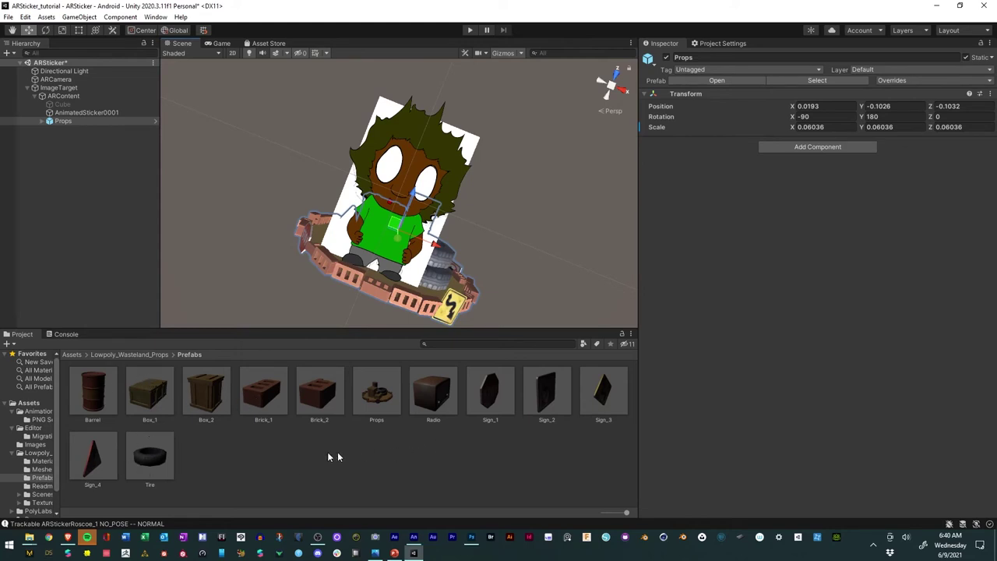
Find RadioVintage in PolyLabs LLC/VintageRadio/Prefab and drag it under ARContent.
{"action": "left_click", "coordinate": [72, 354]}
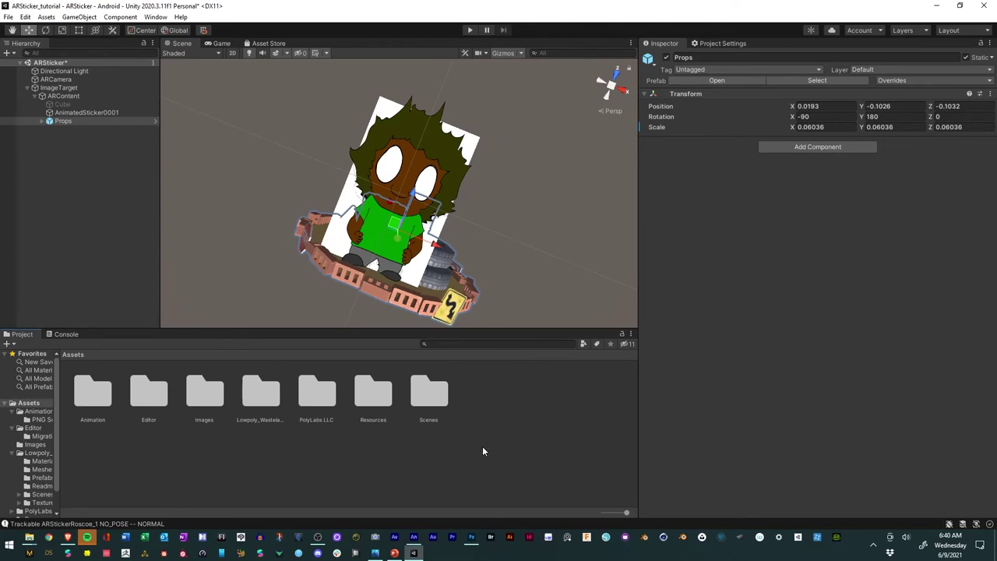
{"action": "double_click", "coordinate": [307, 397]}
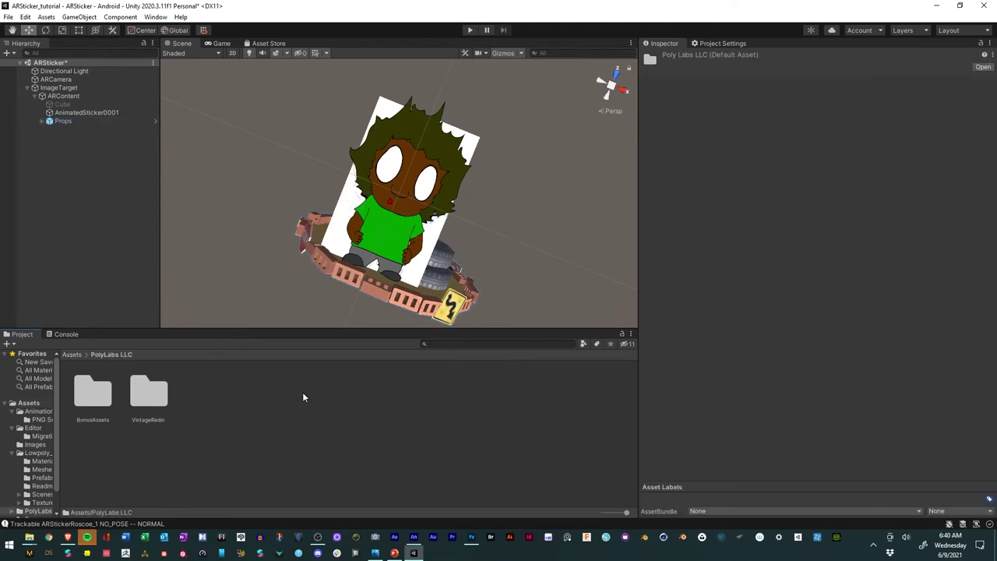
{"action": "double_click", "coordinate": [148, 394]}
{"action": "left_click", "coordinate": [110, 355]}
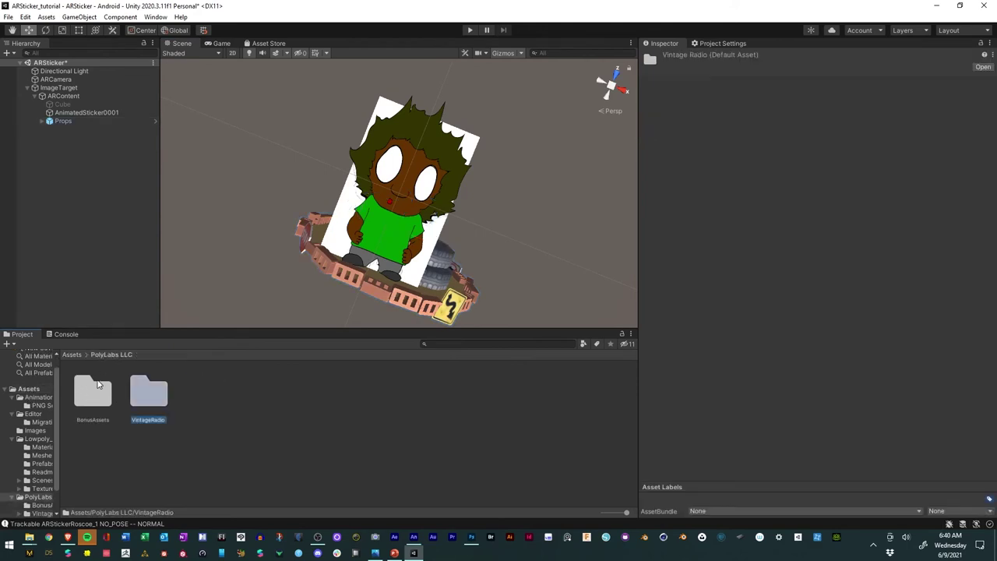
{"action": "double_click", "coordinate": [93, 394]}
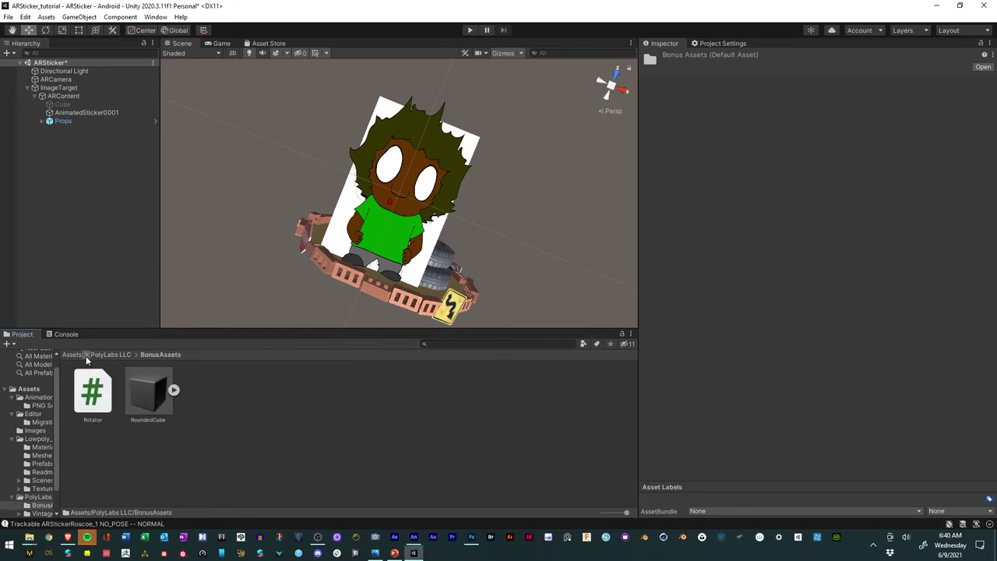
{"action": "left_click", "coordinate": [106, 355]}
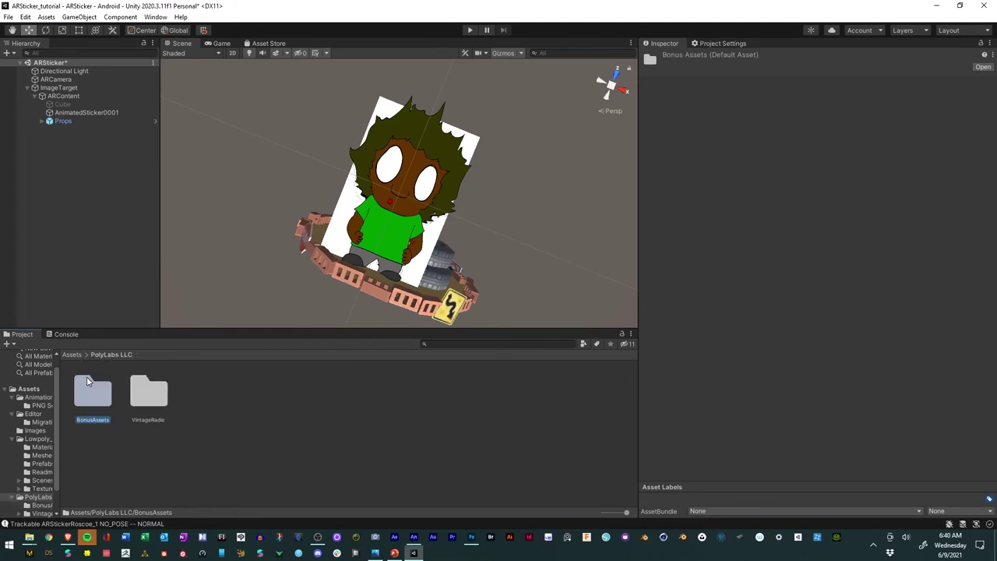
{"action": "double_click", "coordinate": [93, 393]}
{"action": "left_click", "coordinate": [170, 392]}
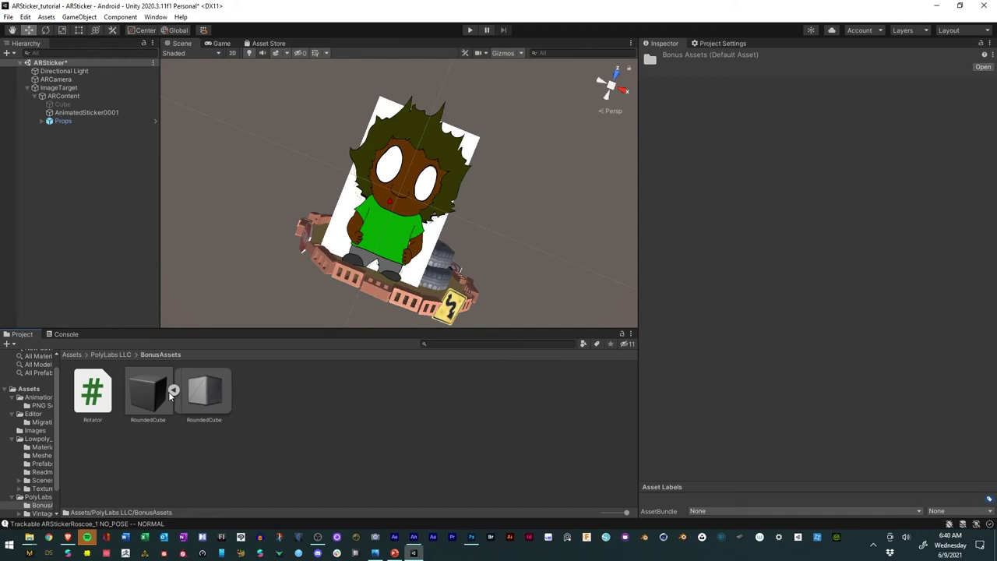
{"action": "left_click", "coordinate": [110, 355]}
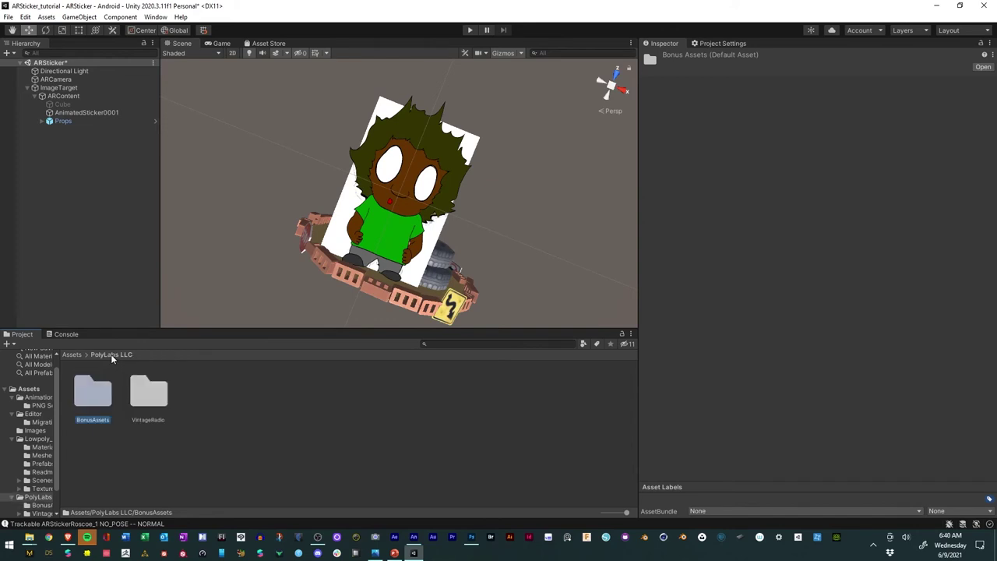
{"action": "double_click", "coordinate": [148, 394]}
{"action": "double_click", "coordinate": [218, 396]}
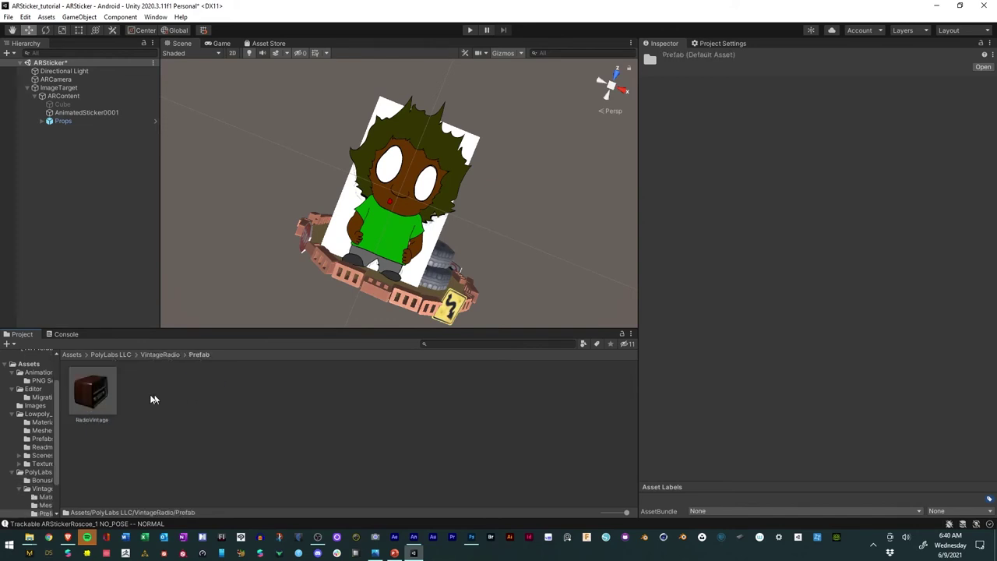
{"action": "left_click_drag", "start_coordinate": [99, 397], "coordinate": [70, 101]}
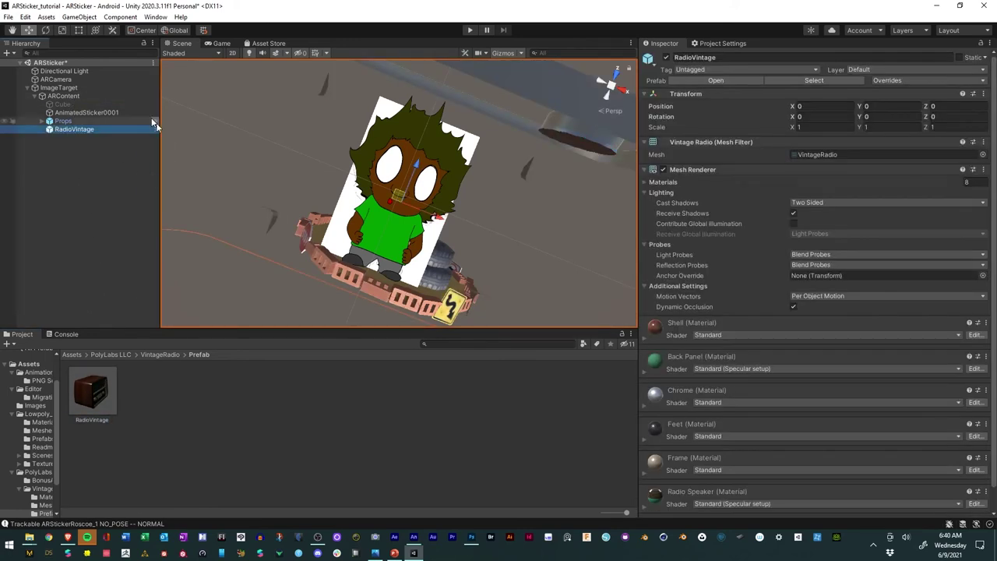
Shrink RadioVintage to about 0.07 scale and parent it under ARContent.
{"action": "left_click", "coordinate": [62, 31]}
{"action": "left_click_drag", "start_coordinate": [411, 205], "coordinate": [359, 273]}
{"action": "left_click_drag", "start_coordinate": [283, 238], "coordinate": [179, 116]}
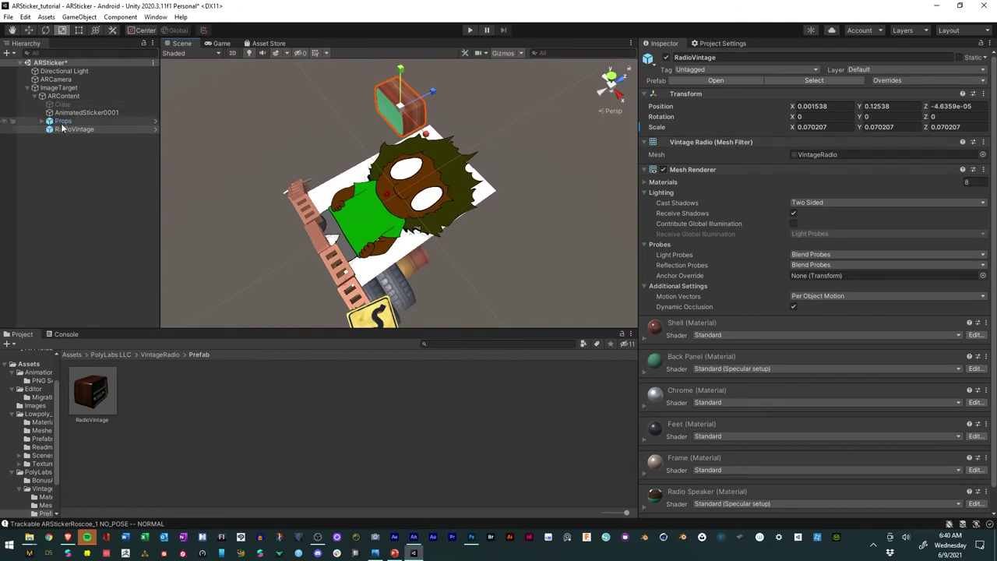
{"action": "left_click_drag", "start_coordinate": [76, 129], "coordinate": [75, 131]}
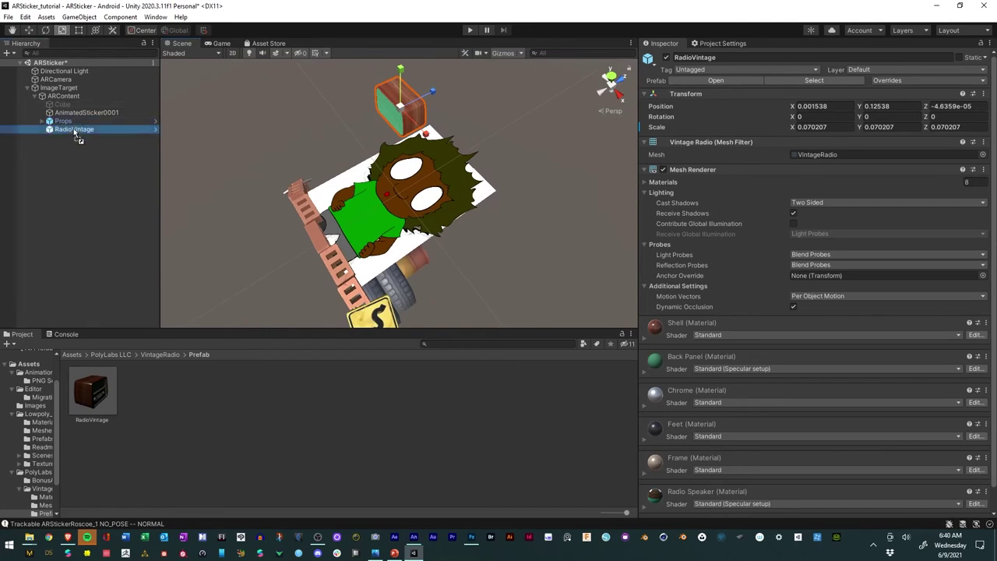
Lower the radio toward the base and rotate it to -90, 180, 0, facing backward and upright.
{"action": "left_click", "coordinate": [29, 29]}
{"action": "left_click_drag", "start_coordinate": [400, 72], "coordinate": [428, 199]}
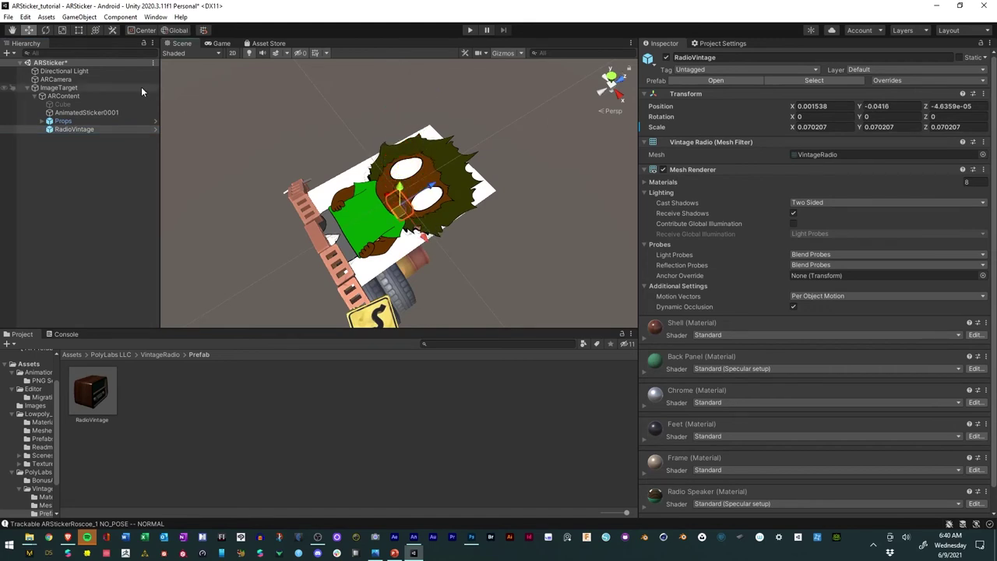
{"action": "left_click", "coordinate": [45, 29]}
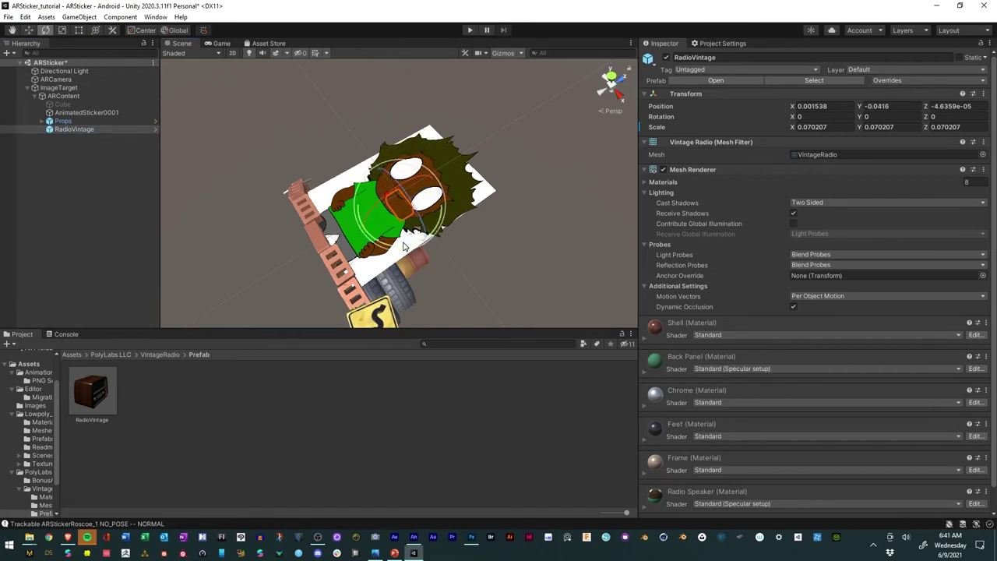
{"action": "left_click_drag", "start_coordinate": [403, 247], "coordinate": [172, 197]}
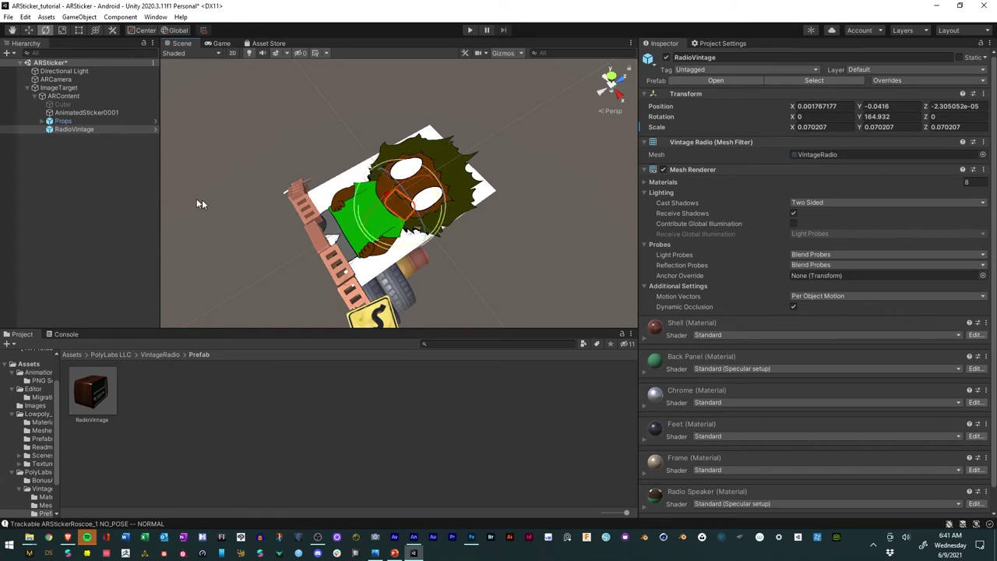
{"action": "key", "text": "ctrl+z"}
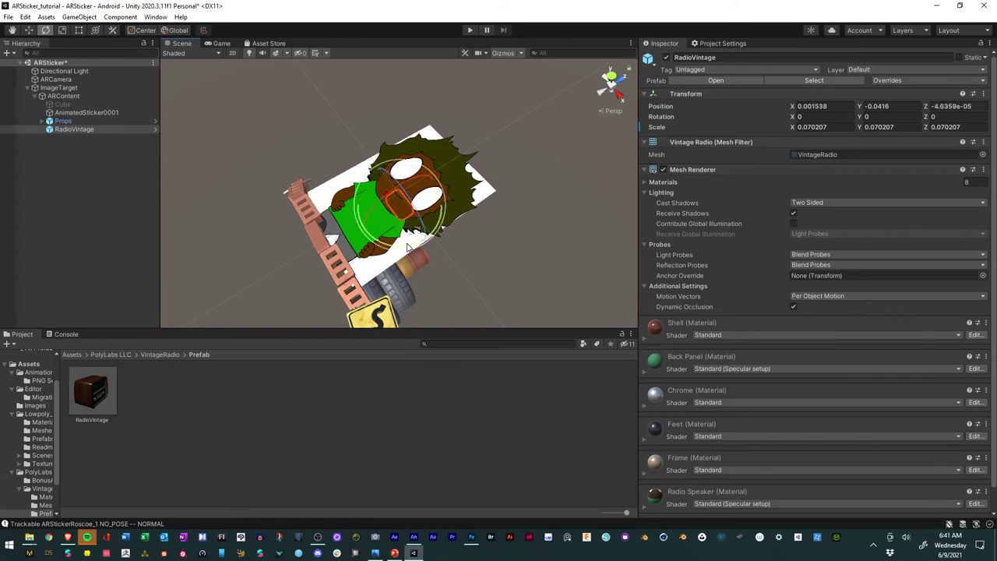
{"action": "left_click_drag", "start_coordinate": [407, 248], "coordinate": [192, 229]}
{"action": "left_click_drag", "start_coordinate": [295, 251], "coordinate": [436, 179]}
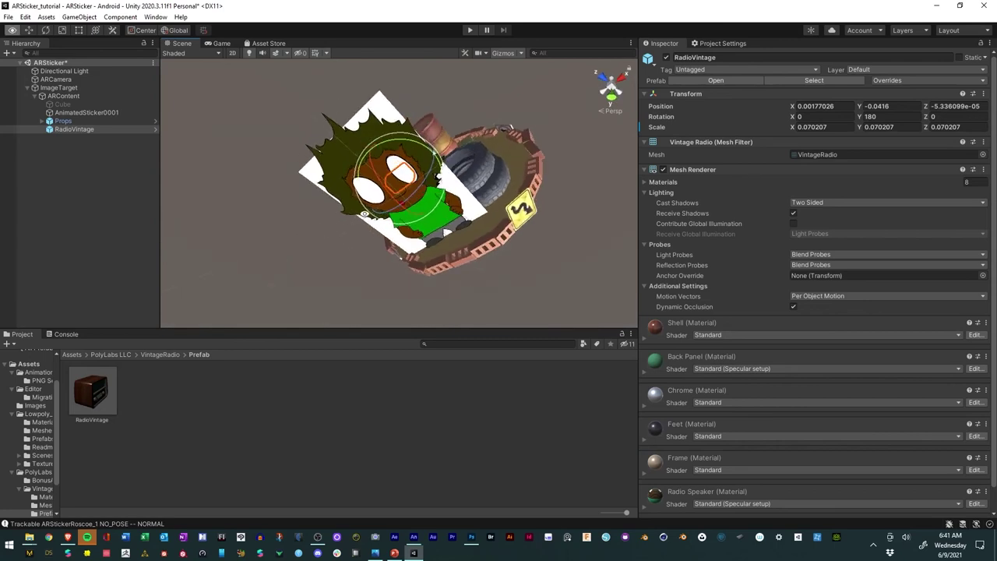
{"action": "left_click", "coordinate": [597, 92]}
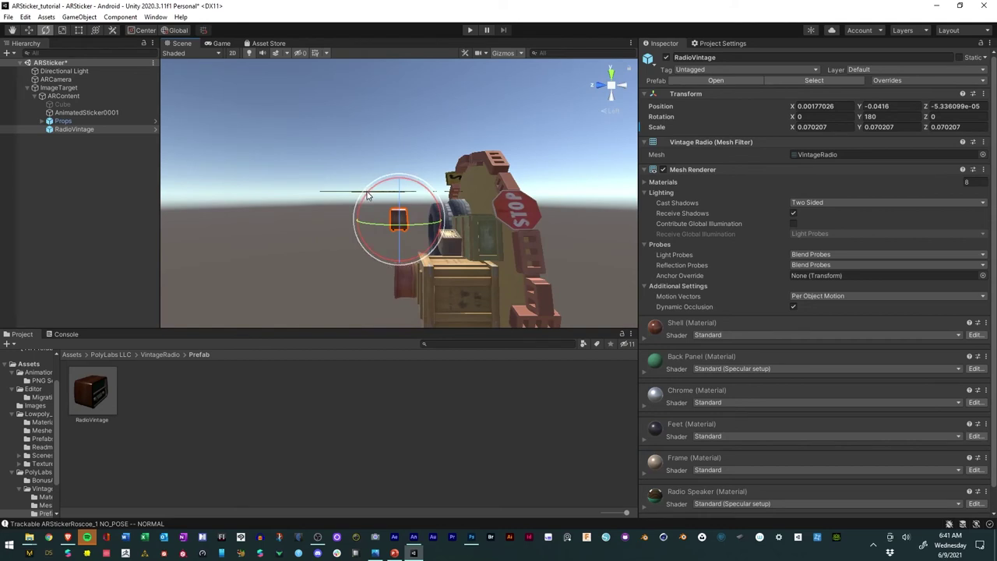
{"action": "left_click_drag", "start_coordinate": [369, 195], "coordinate": [269, 274]}
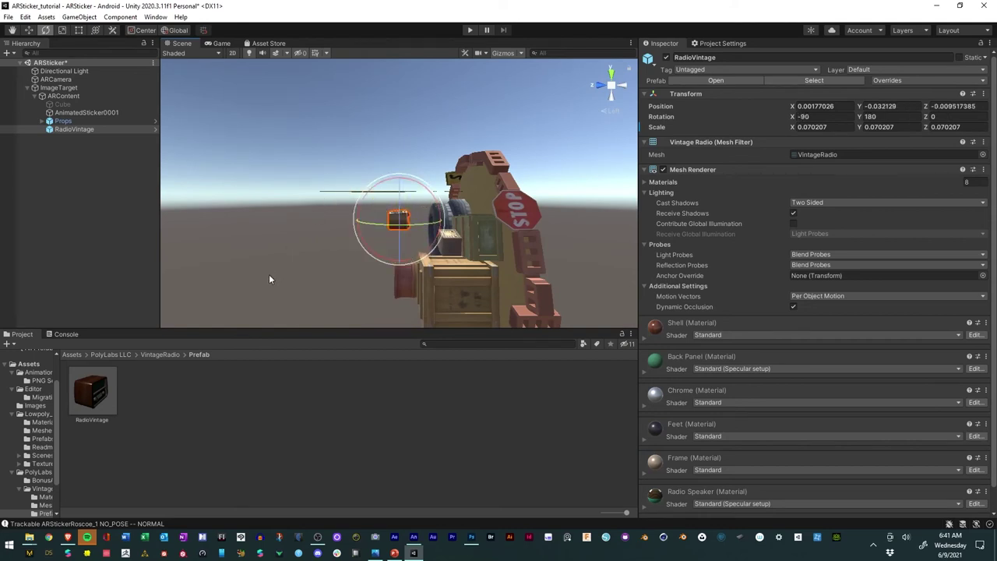
Lower the radio and slide it sideways along X beside the props base.
{"action": "left_click", "coordinate": [28, 30]}
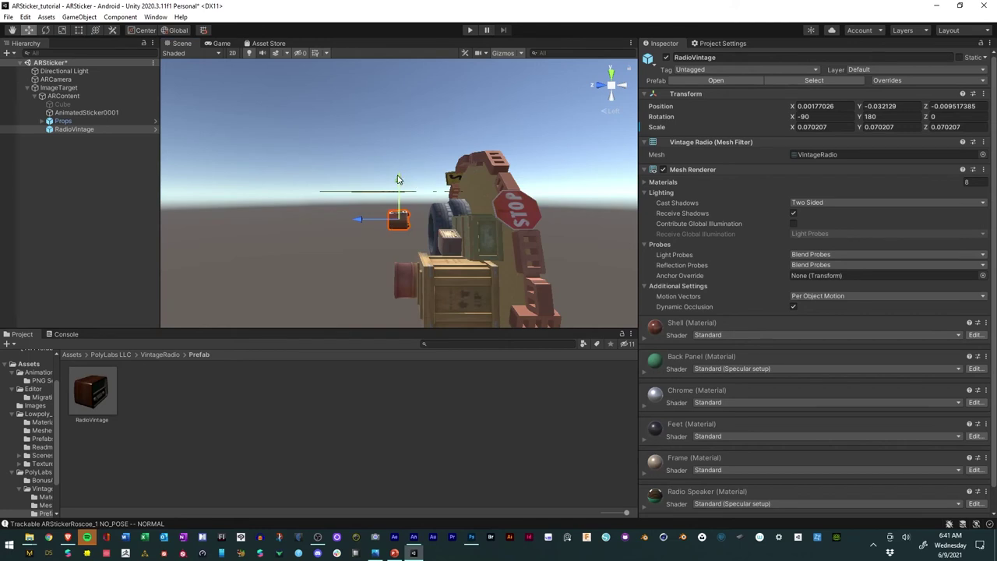
{"action": "left_click_drag", "start_coordinate": [398, 180], "coordinate": [395, 222]}
{"action": "mouse_move", "coordinate": [380, 303]}
{"action": "left_mouse_down"}
{"action": "mouse_move", "coordinate": [364, 296]}
{"action": "mouse_move", "coordinate": [438, 282]}
{"action": "mouse_move", "coordinate": [308, 258]}
{"action": "mouse_move", "coordinate": [371, 288]}
{"action": "left_mouse_up"}
{"action": "left_click_drag", "start_coordinate": [396, 322], "coordinate": [399, 326]}
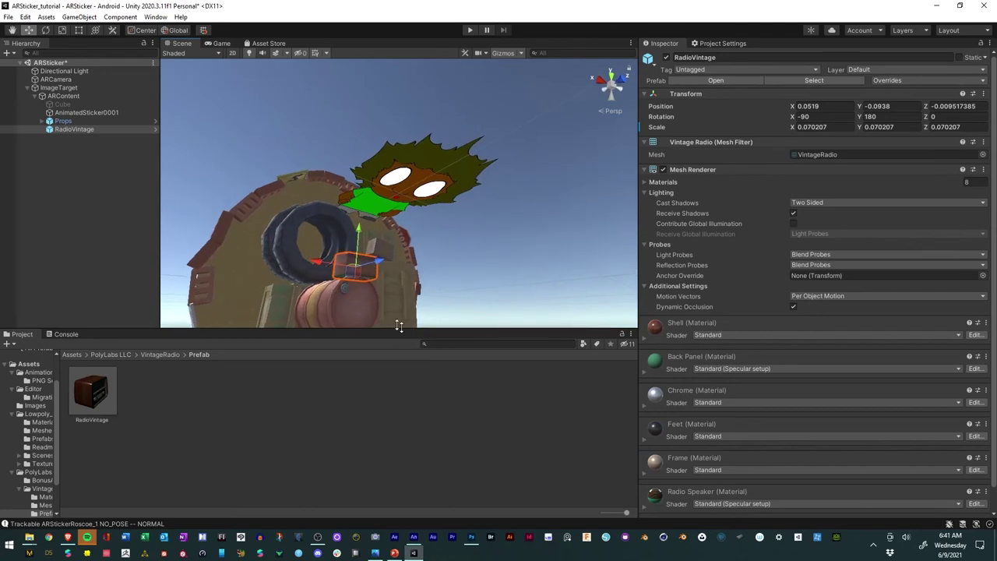
{"action": "left_click_drag", "start_coordinate": [319, 263], "coordinate": [430, 357]}
Tilt the radio against the tyres, enlarge it to 0.1092519, and nudge it along Z.
{"action": "left_click", "coordinate": [45, 31]}
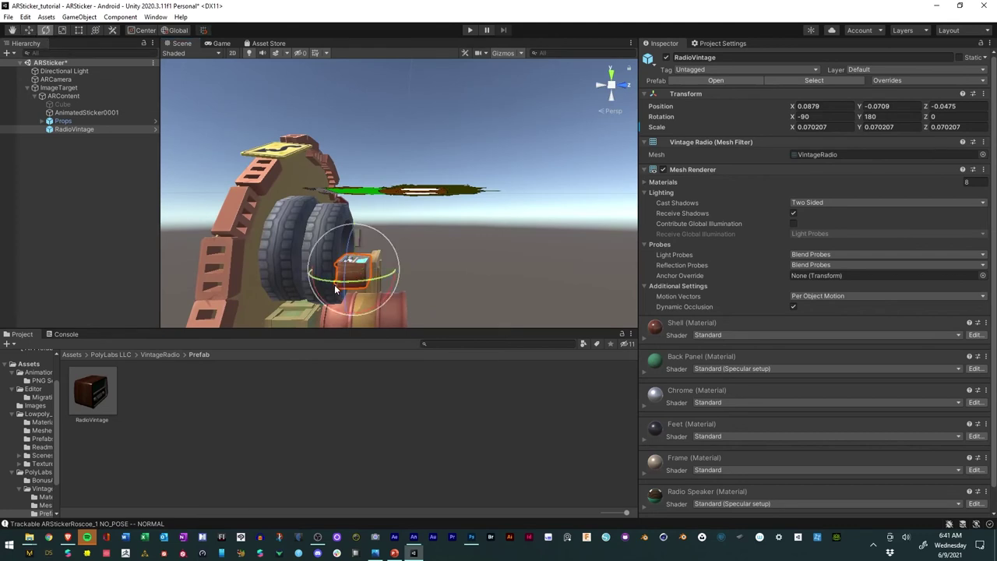
{"action": "left_click_drag", "start_coordinate": [345, 298], "coordinate": [282, 236]}
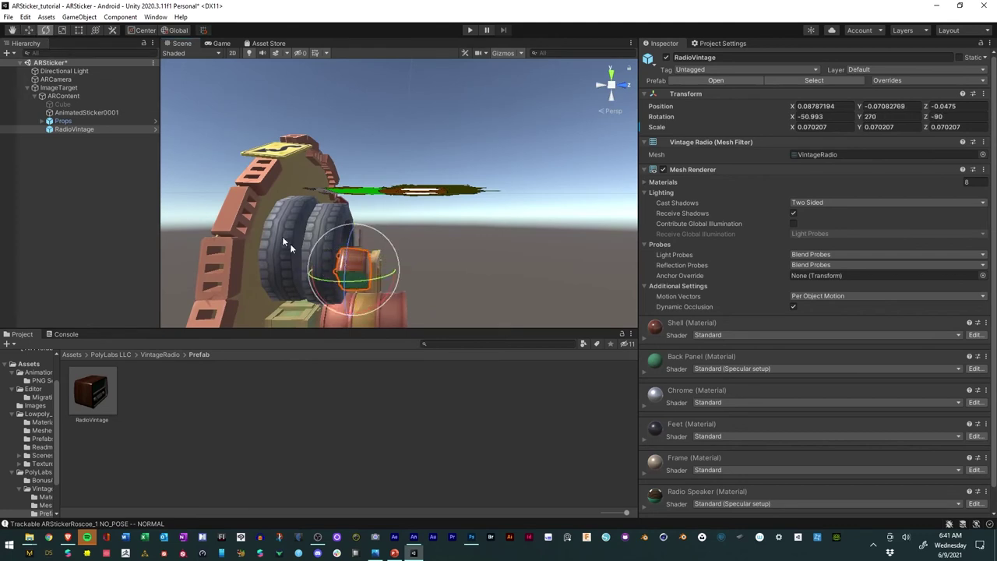
{"action": "left_click", "coordinate": [62, 31]}
{"action": "mouse_move", "coordinate": [354, 270]}
{"action": "left_mouse_down"}
{"action": "mouse_move", "coordinate": [370, 266]}
{"action": "mouse_move", "coordinate": [362, 273]}
{"action": "left_mouse_up"}
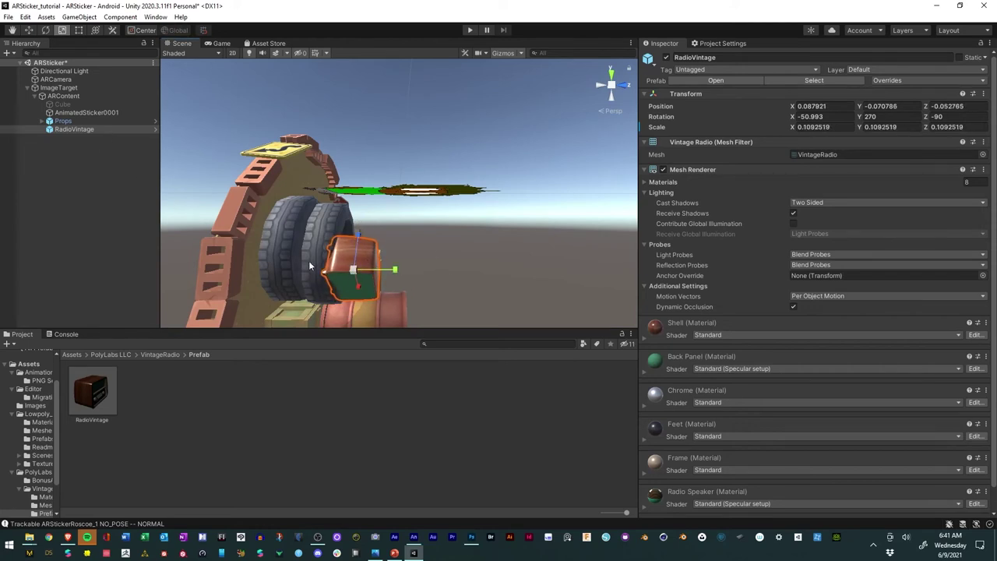
{"action": "left_click", "coordinate": [30, 31]}
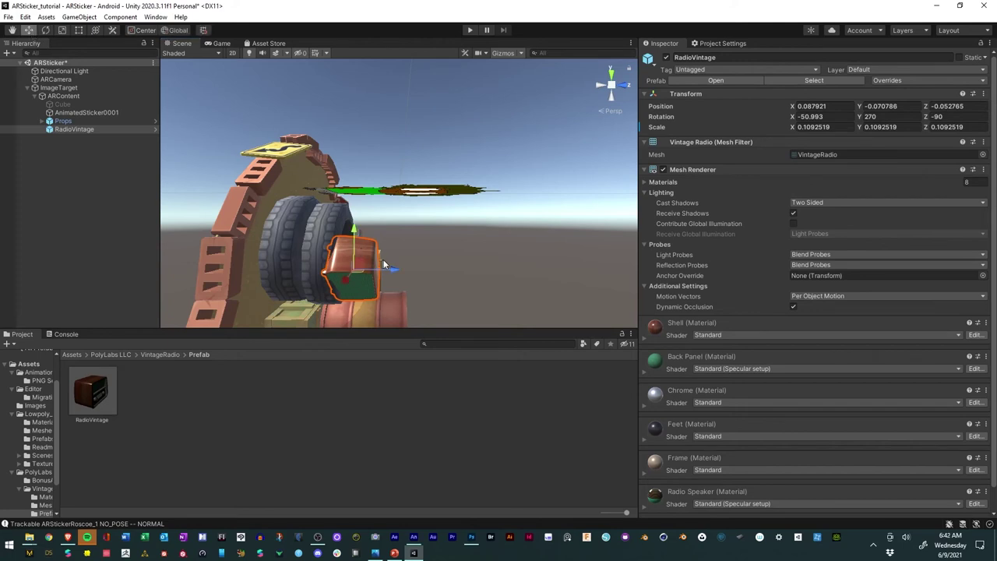
{"action": "left_click_drag", "start_coordinate": [395, 273], "coordinate": [577, 523]}
Save the scene with Ctrl+S and start Play mode.
{"action": "left_click", "coordinate": [101, 191]}
{"action": "key", "text": "ctrl+s"}
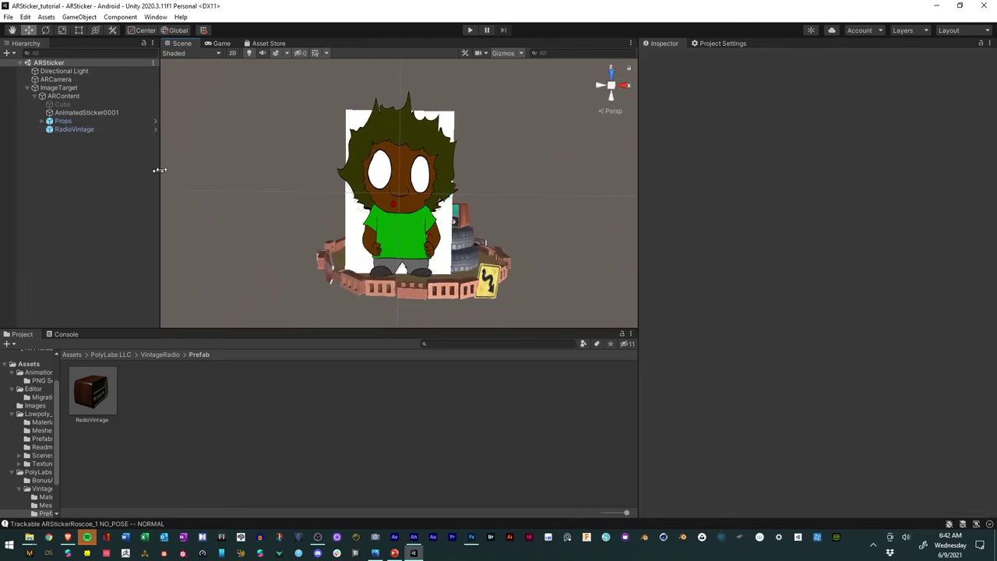
{"action": "left_click", "coordinate": [470, 36]}
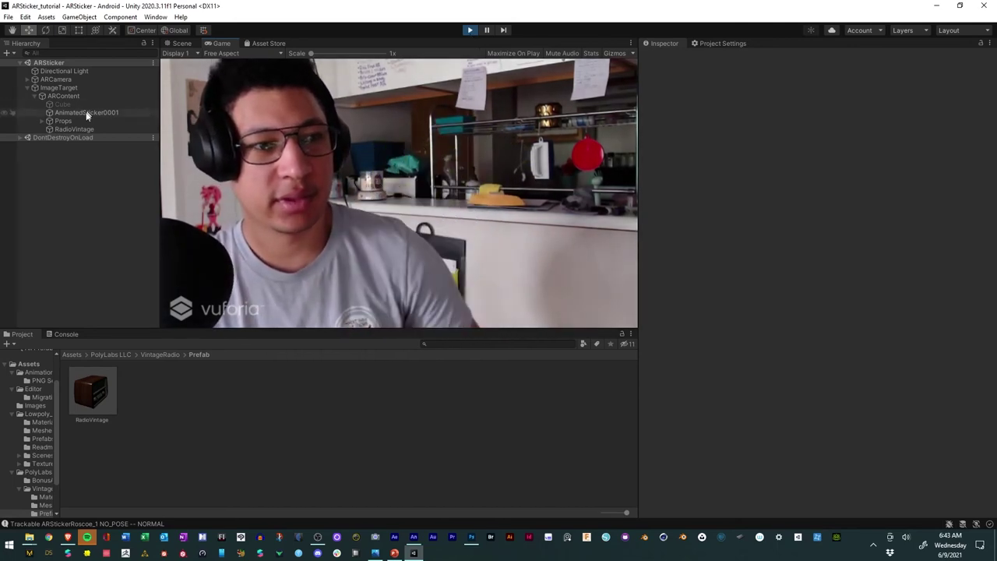
Frame the Props object in the Scene view during Play, then stop playing.
{"action": "left_click", "coordinate": [62, 121]}
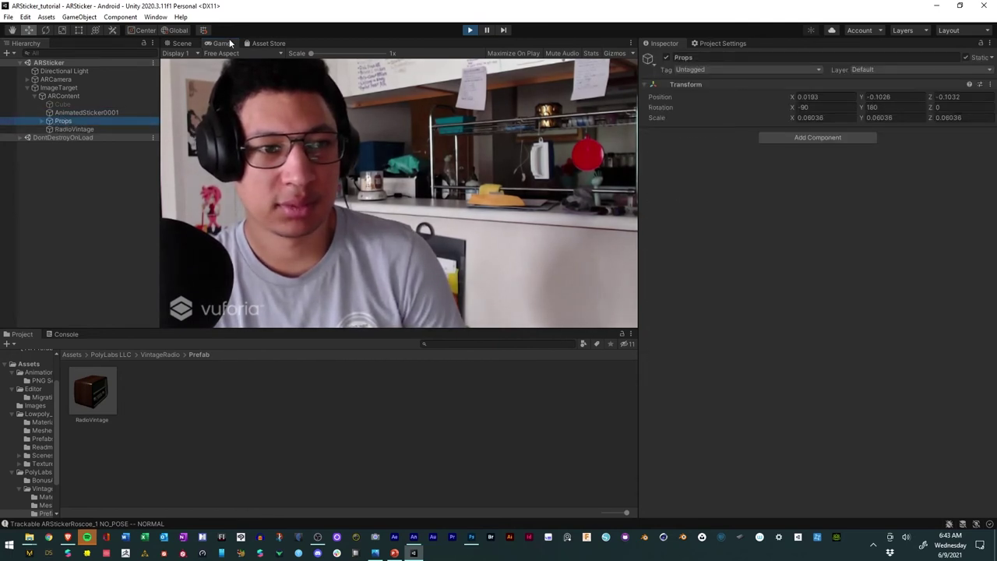
{"action": "left_click", "coordinate": [189, 43]}
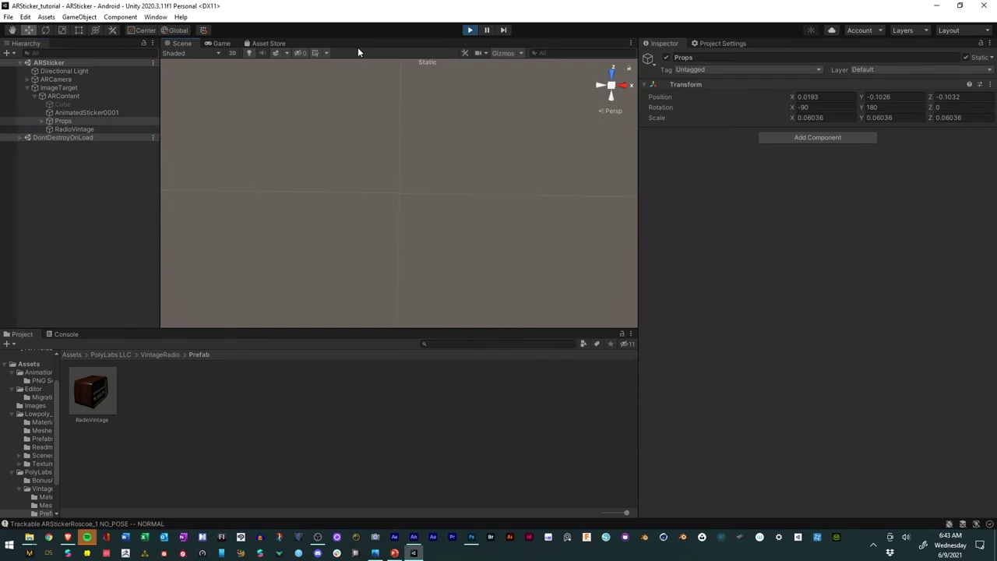
{"action": "key", "text": "f"}
{"action": "scroll", "coordinate": [517, 118], "scroll_direction": "down", "scroll_amount": 3}
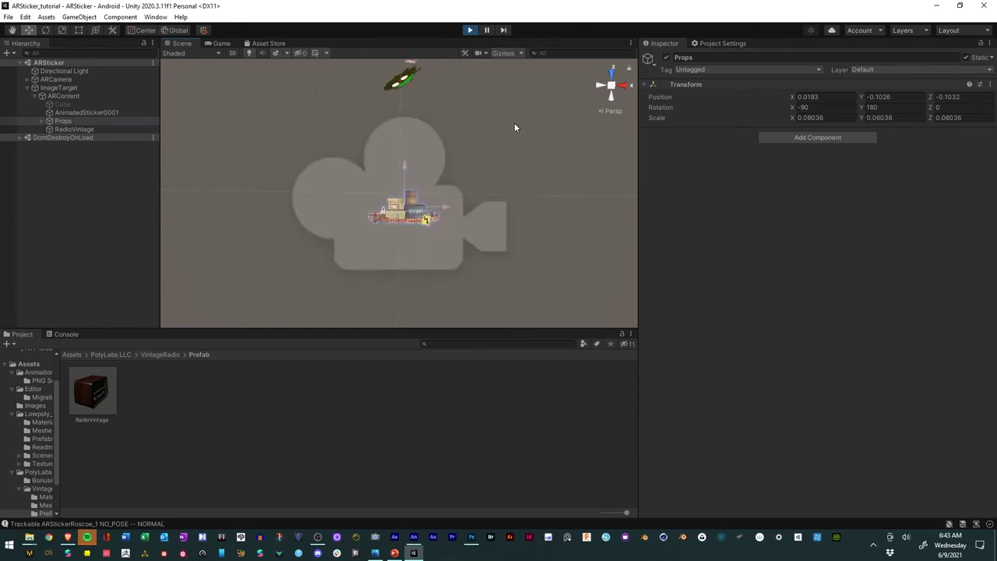
{"action": "scroll", "coordinate": [508, 127], "scroll_direction": "down", "scroll_amount": 2}
{"action": "scroll", "coordinate": [508, 125], "scroll_direction": "up", "scroll_amount": 8}
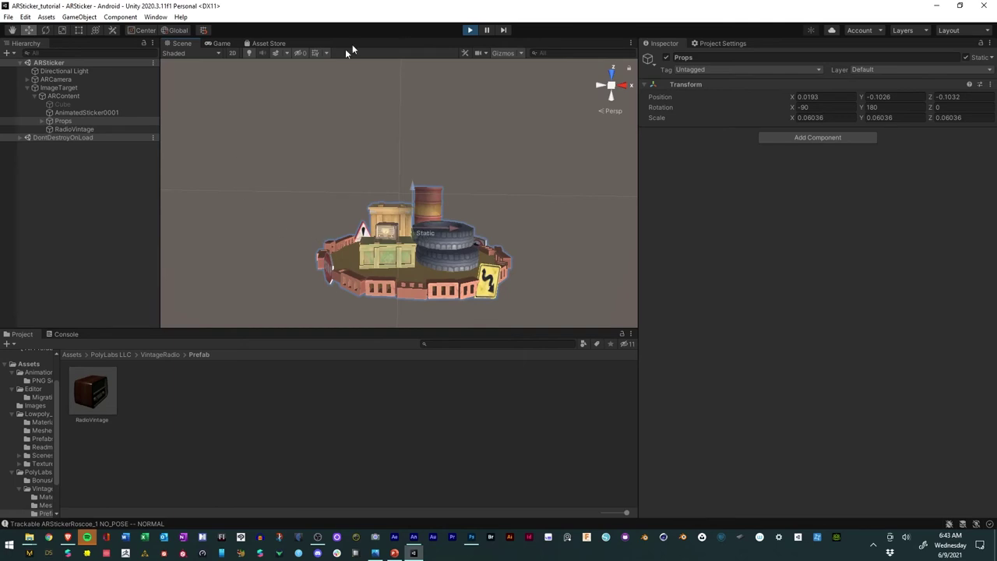
{"action": "left_click", "coordinate": [471, 31]}
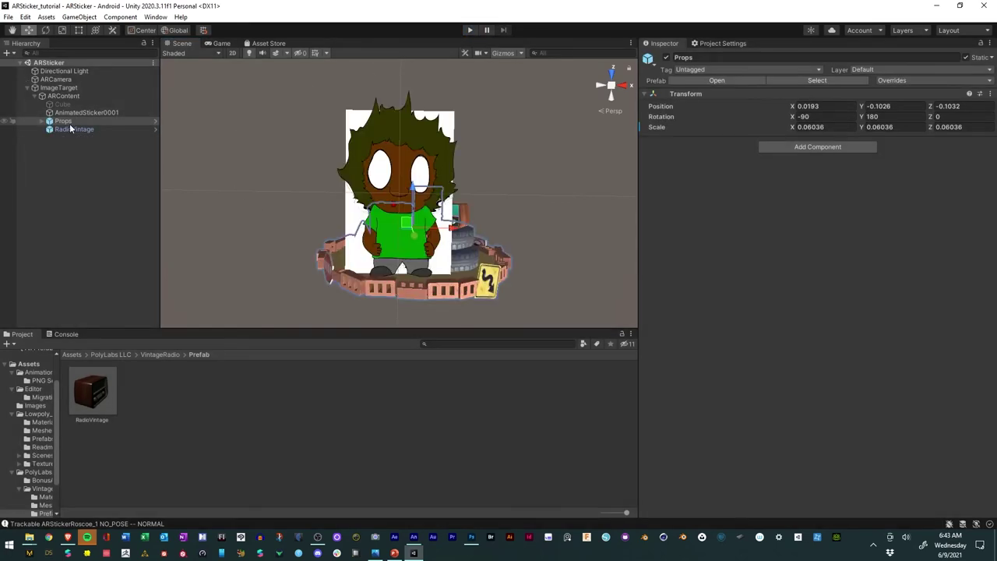
Clear the Static flag on Props and all its child objects.
{"action": "left_click", "coordinate": [966, 58]}
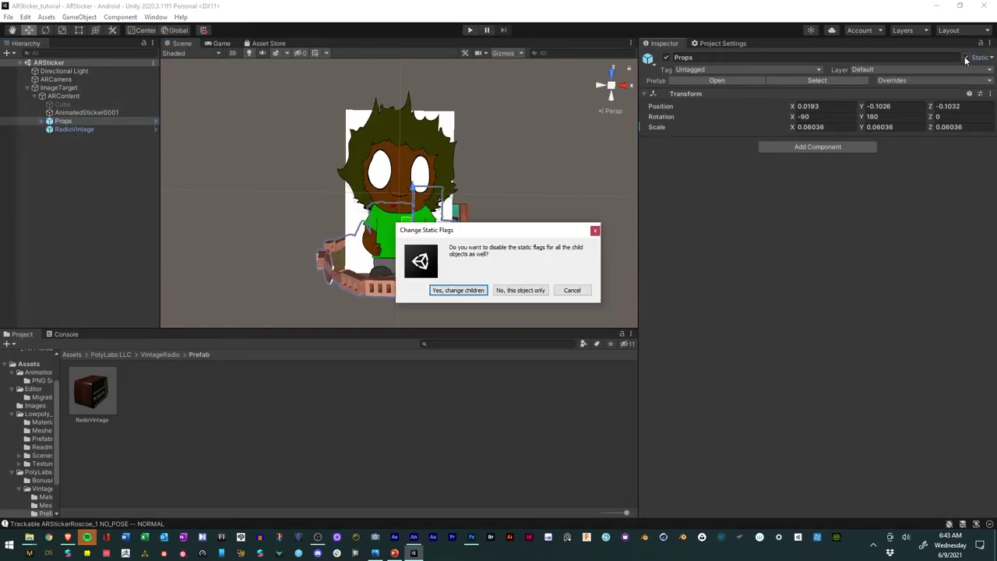
{"action": "left_click", "coordinate": [458, 291]}
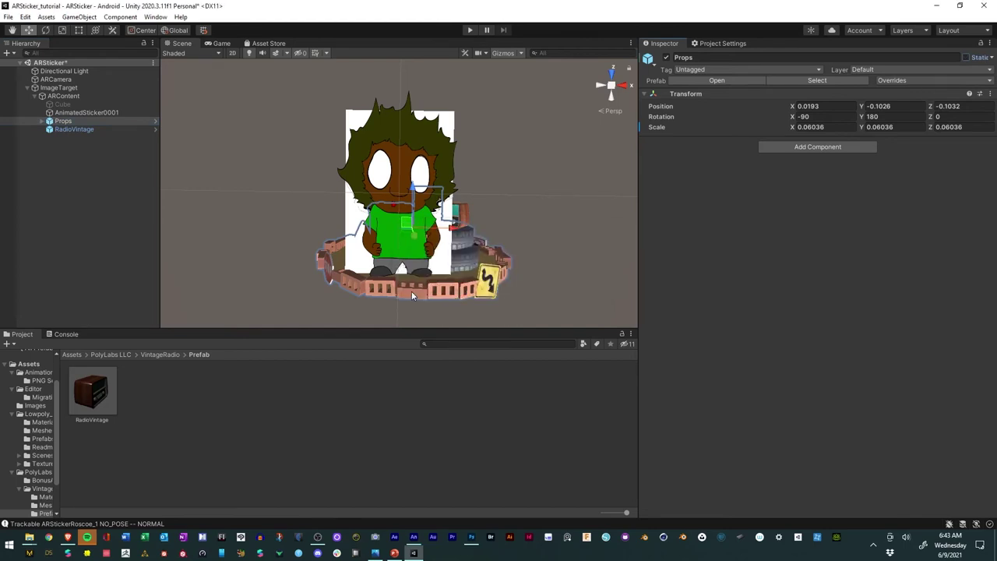
{"action": "left_click", "coordinate": [75, 131]}
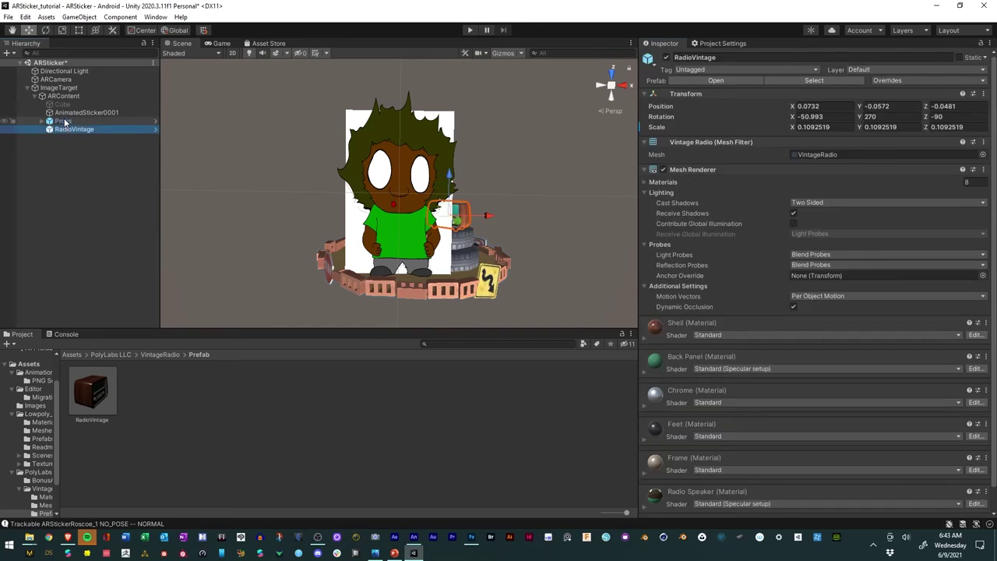
{"action": "left_click", "coordinate": [66, 123]}
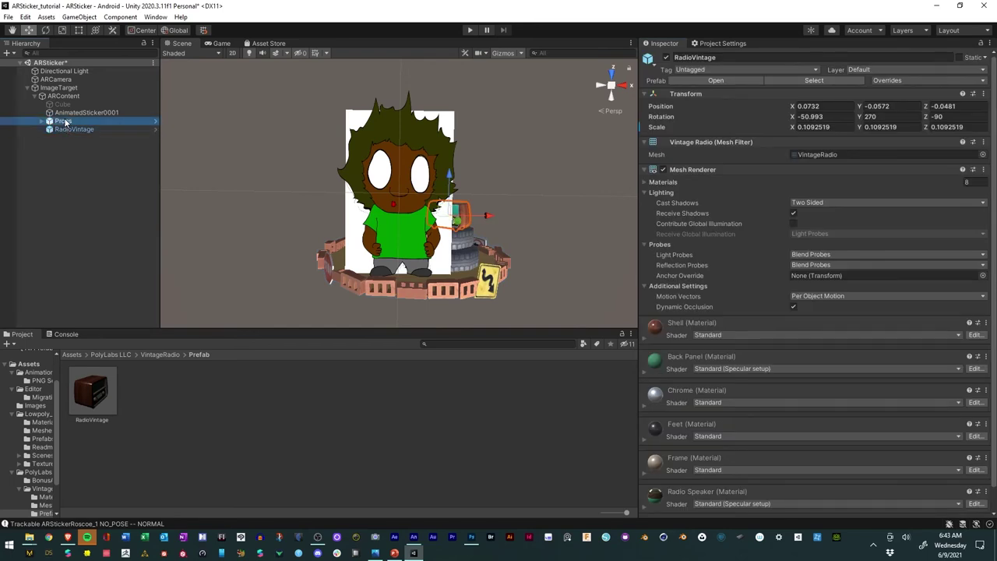
Save the scene via File > Save and start Play mode.
{"action": "left_click", "coordinate": [8, 17]}
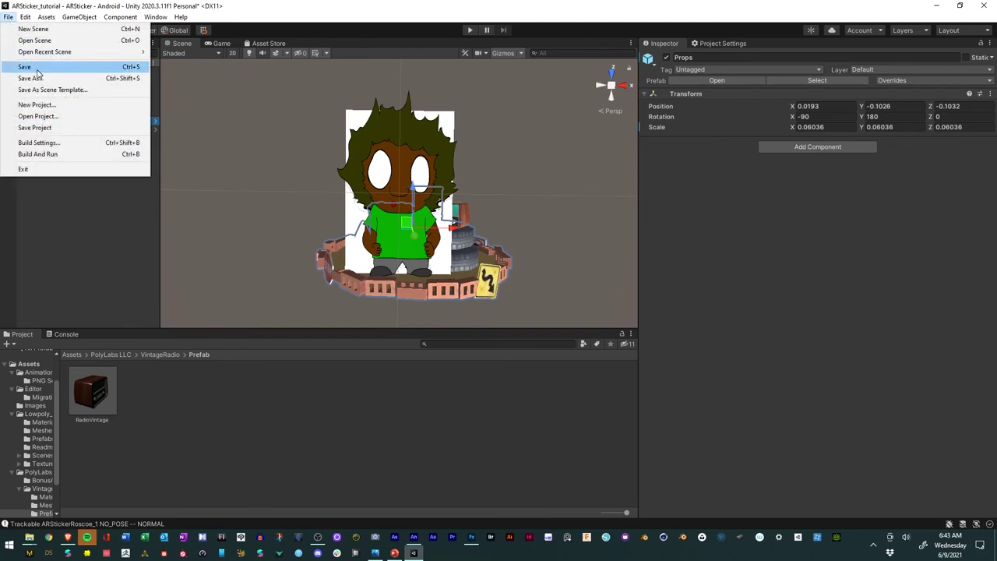
{"action": "left_click", "coordinate": [27, 67]}
{"action": "left_click", "coordinate": [471, 32]}
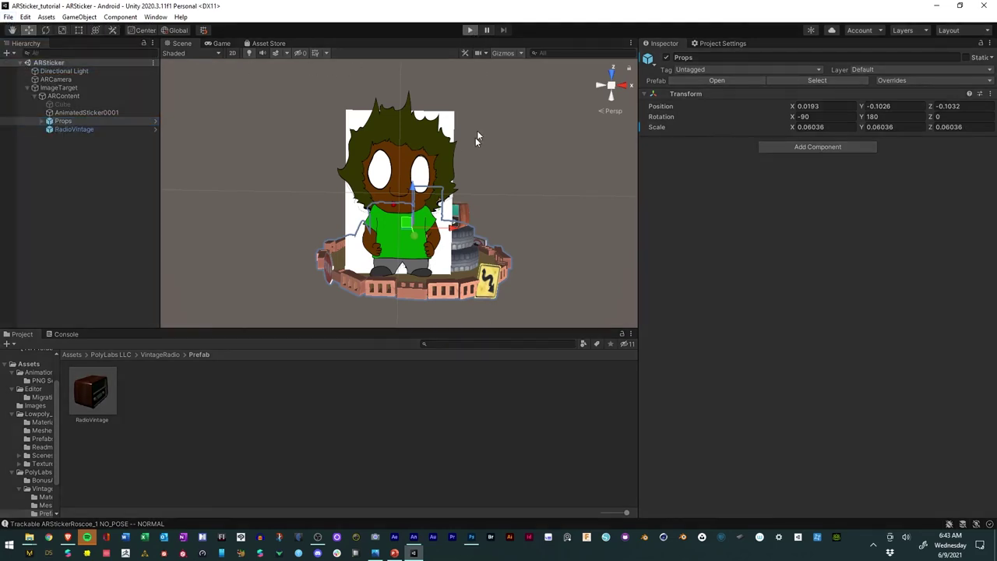
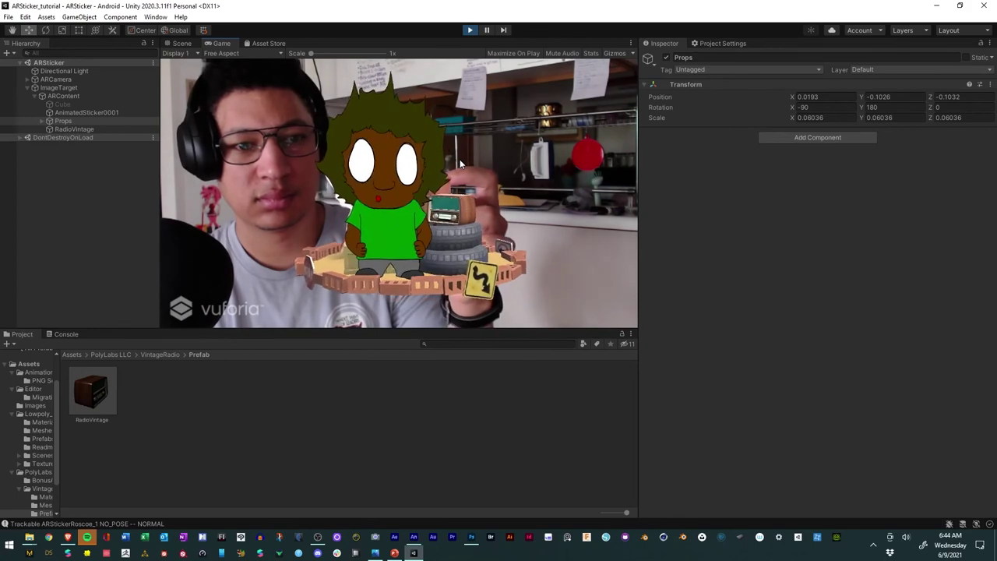
Exit Play mode to stop the AR sticker scene preview.
{"action": "left_click", "coordinate": [470, 29]}
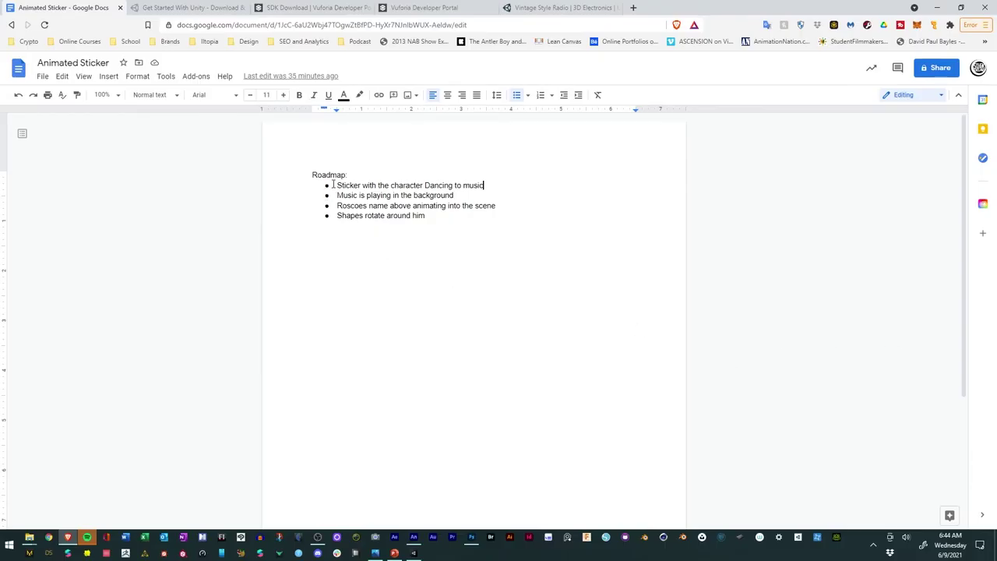
Strike through the first roadmap bullet, the dancing character sticker.
{"action": "left_click_drag", "start_coordinate": [338, 187], "coordinate": [485, 190]}
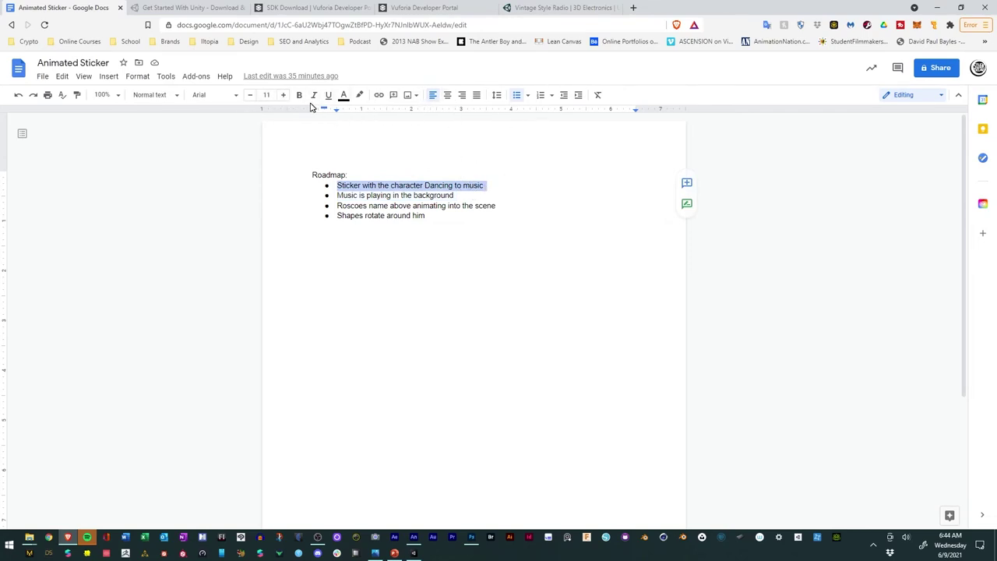
{"action": "left_click", "coordinate": [137, 75]}
{"action": "mouse_move", "coordinate": [182, 96]}
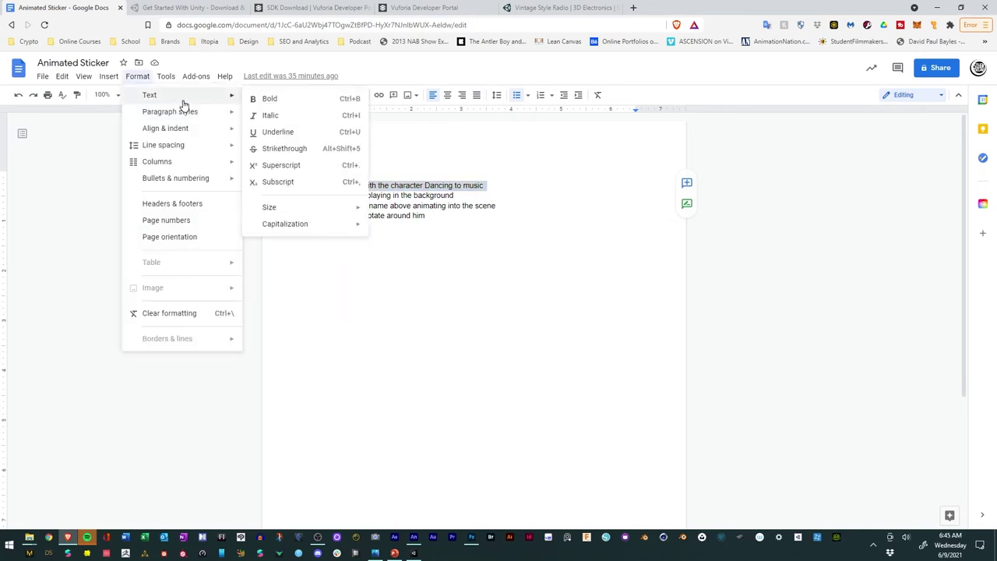
{"action": "left_click", "coordinate": [266, 155]}
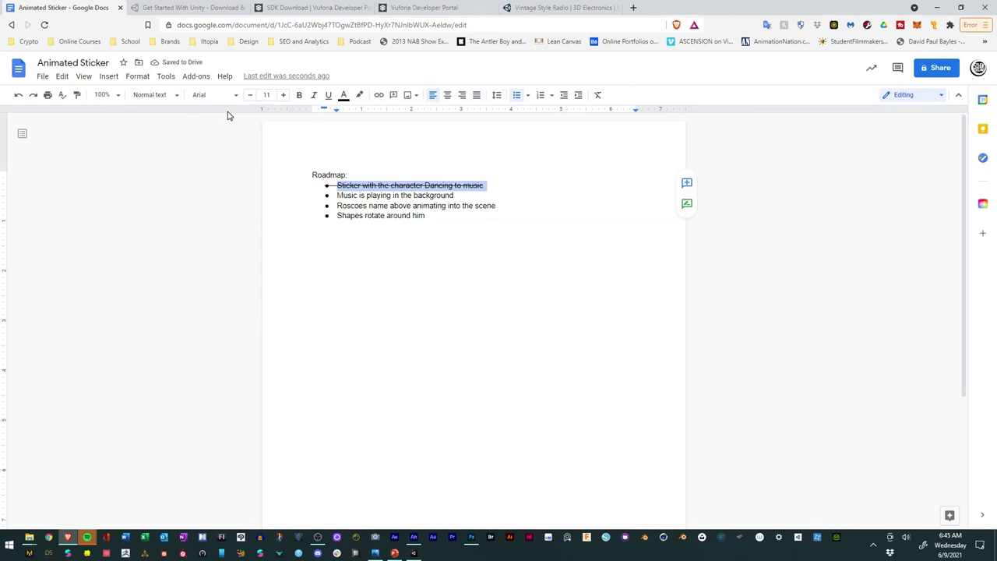
Strike through the 'Shapes rotate around him' bullet, leaving the Roscoe's name line unformatted.
{"action": "left_click_drag", "start_coordinate": [441, 216], "coordinate": [338, 216]}
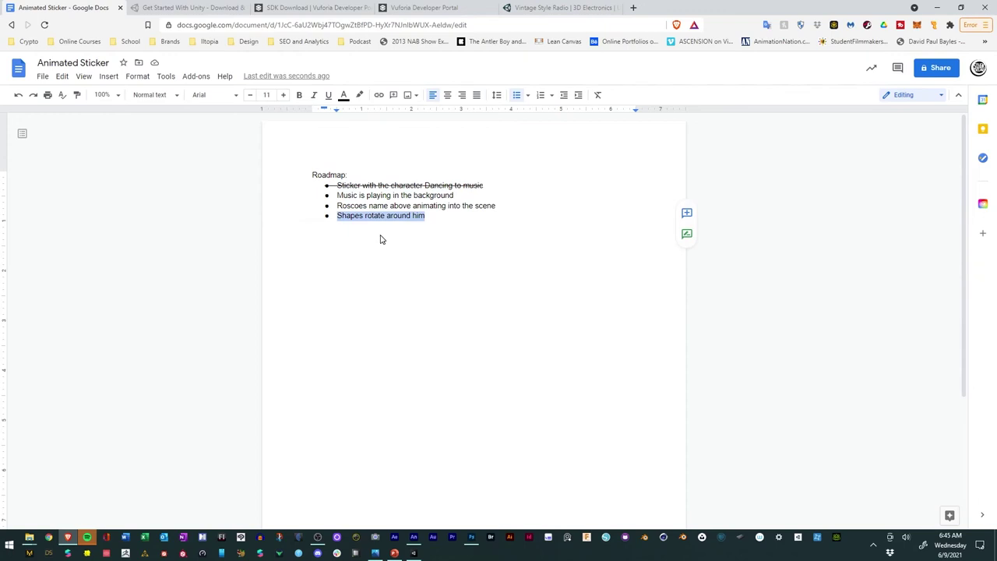
{"action": "left_click", "coordinate": [145, 78]}
{"action": "left_click", "coordinate": [166, 78]}
{"action": "mouse_move", "coordinate": [145, 78]}
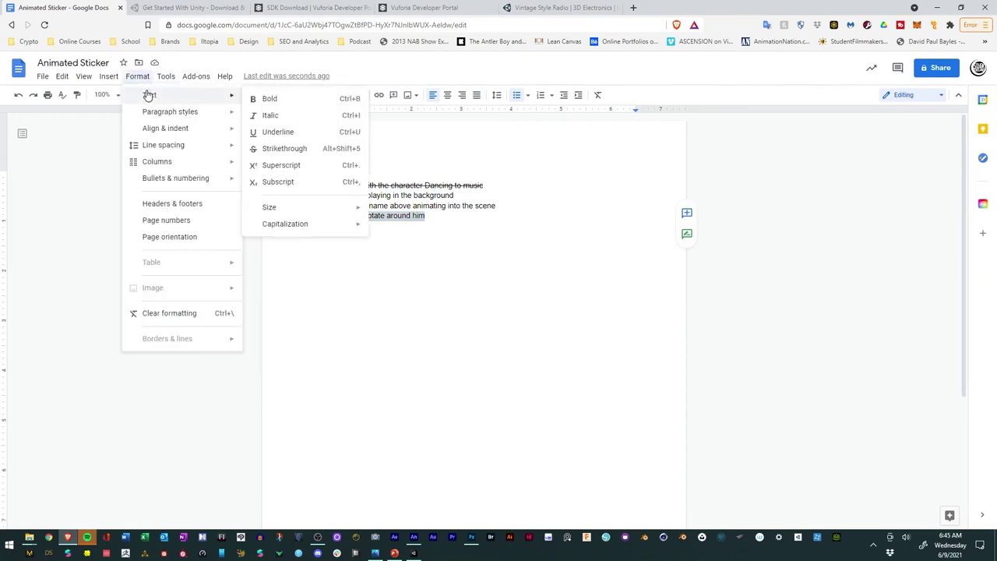
{"action": "left_click", "coordinate": [291, 148]}
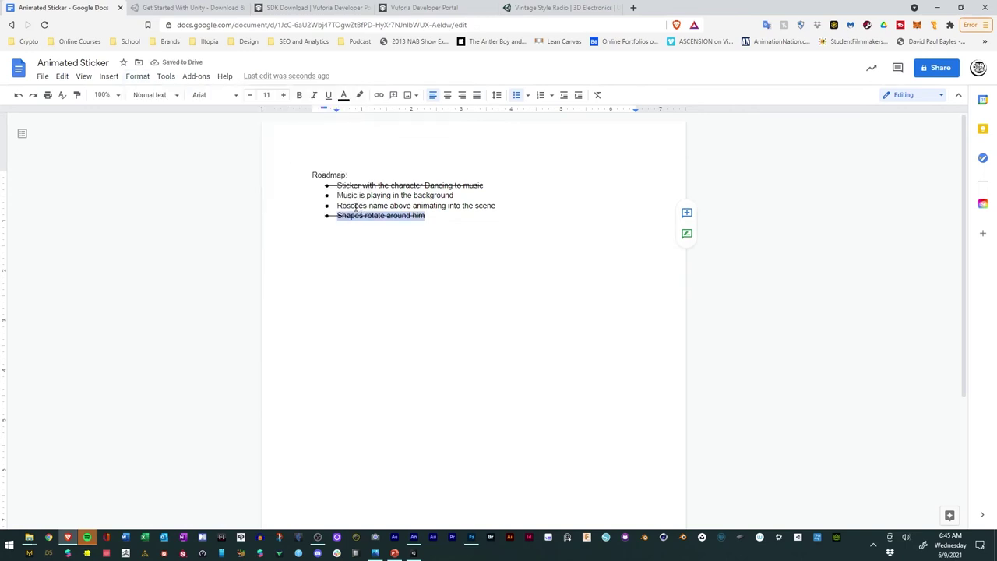
{"action": "left_click_drag", "start_coordinate": [502, 206], "coordinate": [353, 199]}
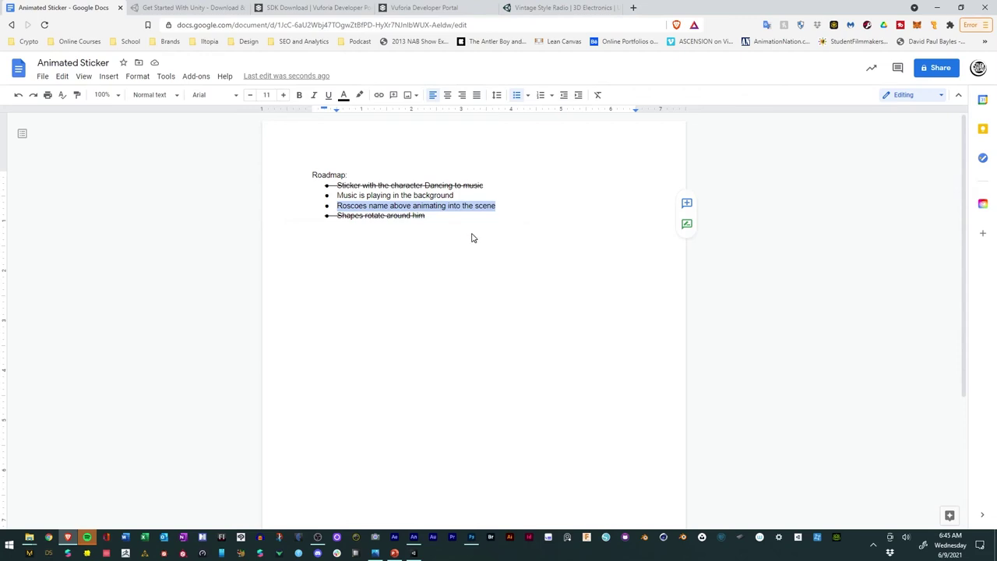
{"action": "left_click", "coordinate": [459, 216]}
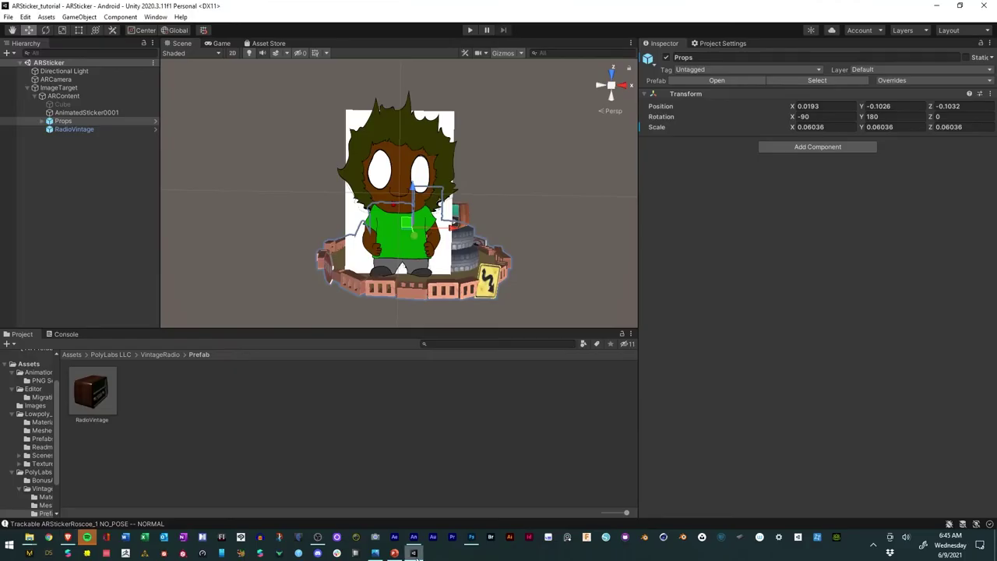
Confirm in the Package Manager's Unity Registry that Timeline 1.4.8 is installed.
{"action": "left_click", "coordinate": [414, 553]}
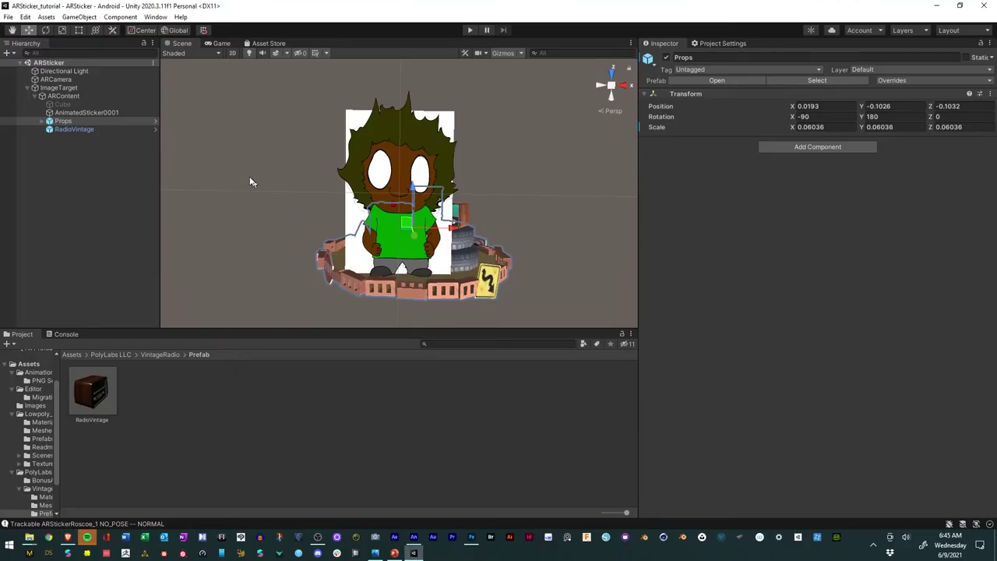
{"action": "left_click", "coordinate": [155, 16]}
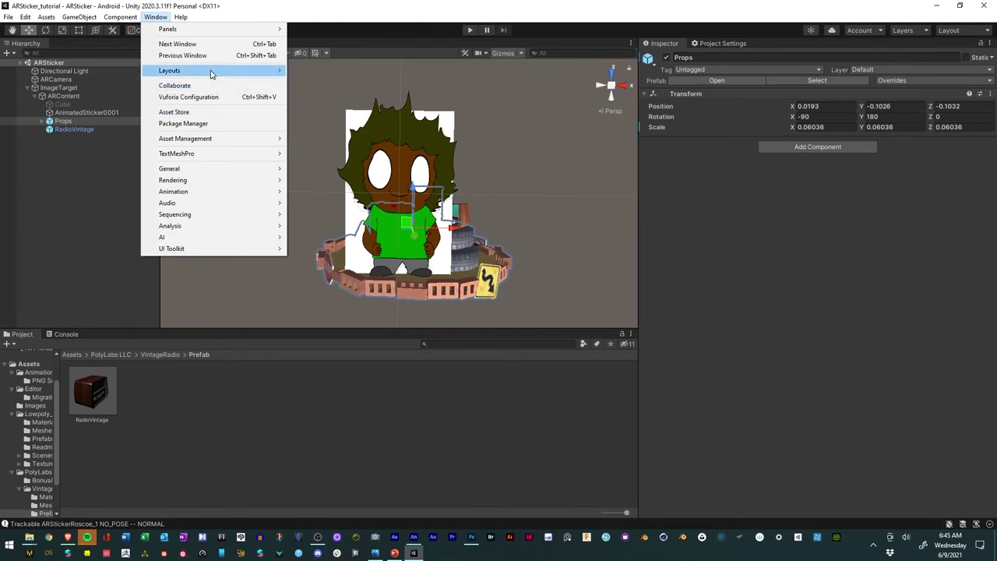
{"action": "left_click", "coordinate": [212, 124]}
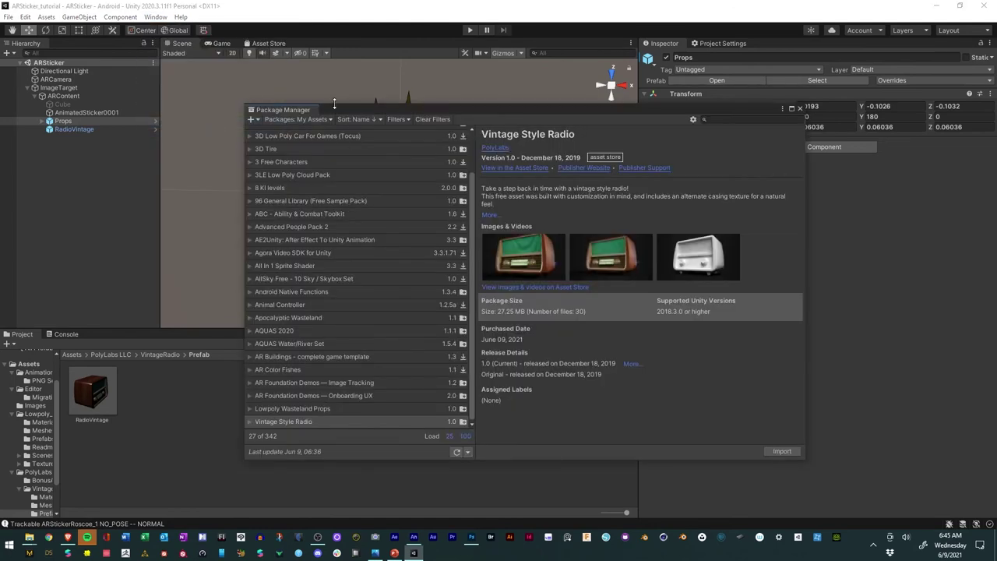
{"action": "left_click", "coordinate": [297, 120]}
{"action": "left_click", "coordinate": [290, 131]}
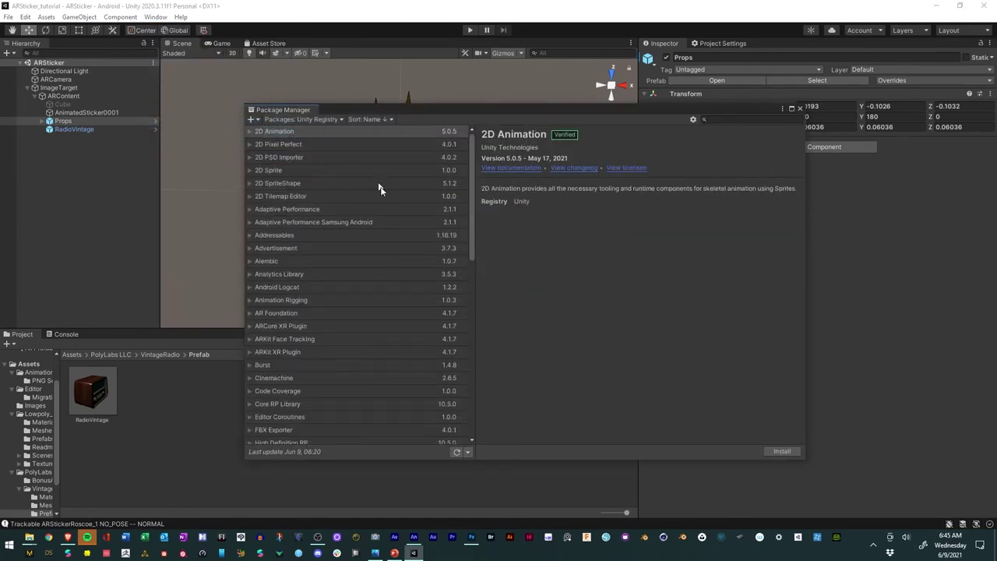
{"action": "scroll", "coordinate": [357, 296], "scroll_direction": "down", "scroll_amount": 15}
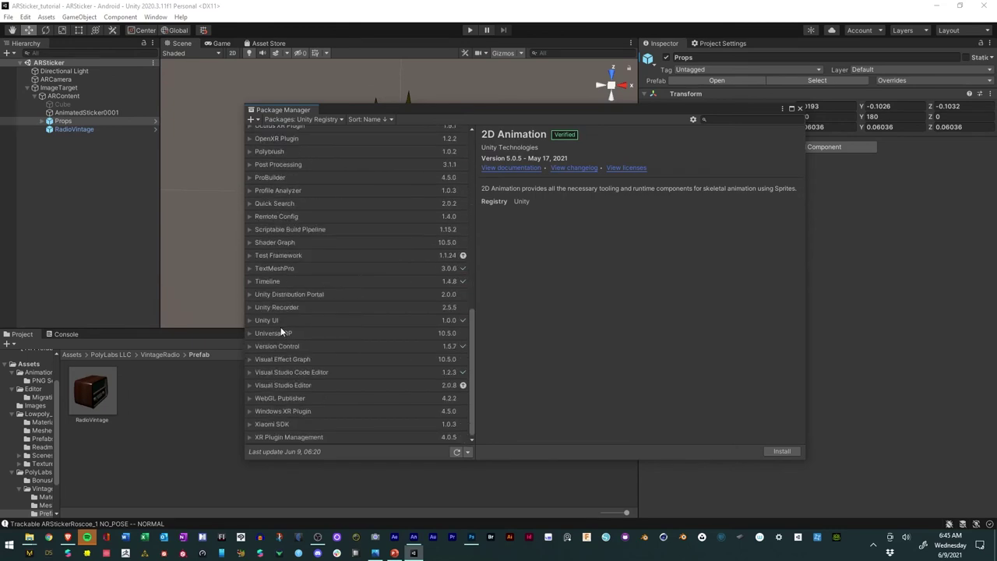
{"action": "left_click", "coordinate": [269, 282]}
{"action": "left_click", "coordinate": [250, 282]}
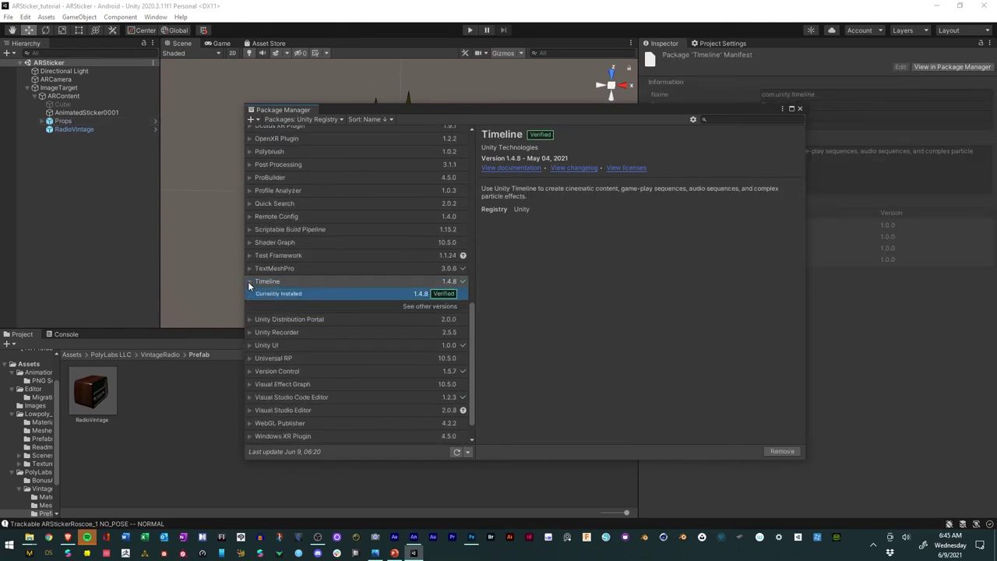
{"action": "left_click", "coordinate": [251, 283]}
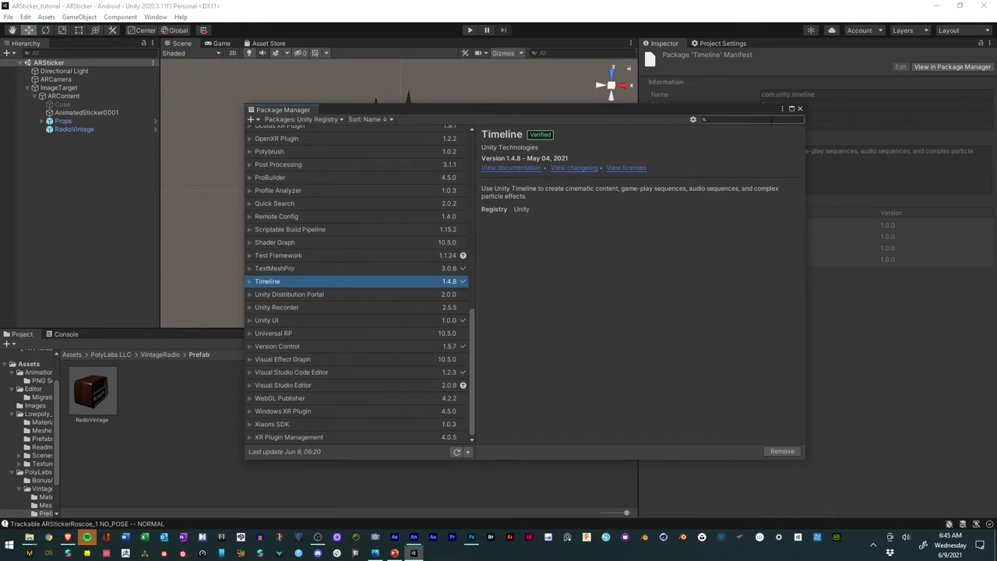
{"action": "left_click", "coordinate": [800, 109]}
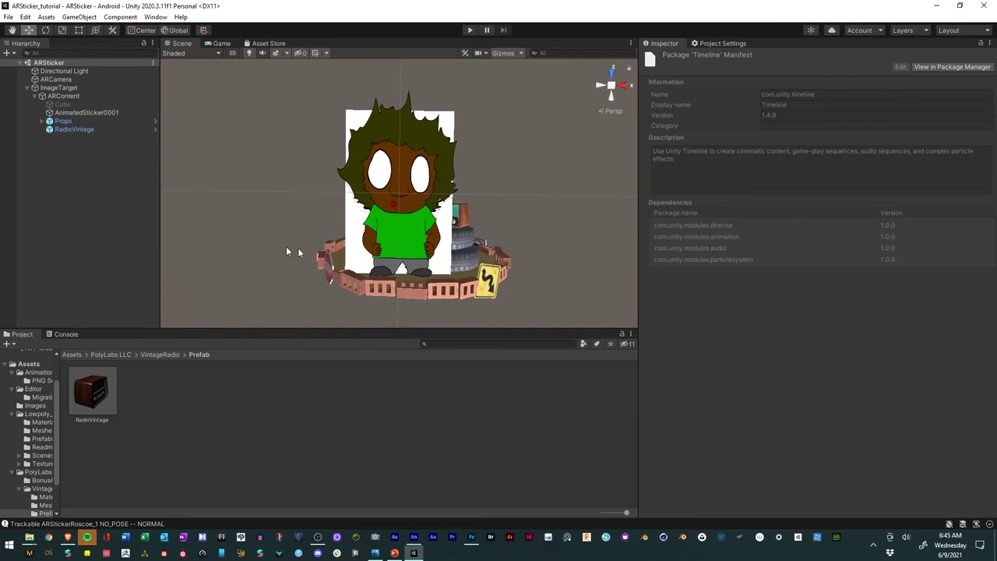
Open the Timeline editor from Window > Sequencing > Timeline.
{"action": "left_click", "coordinate": [155, 17]}
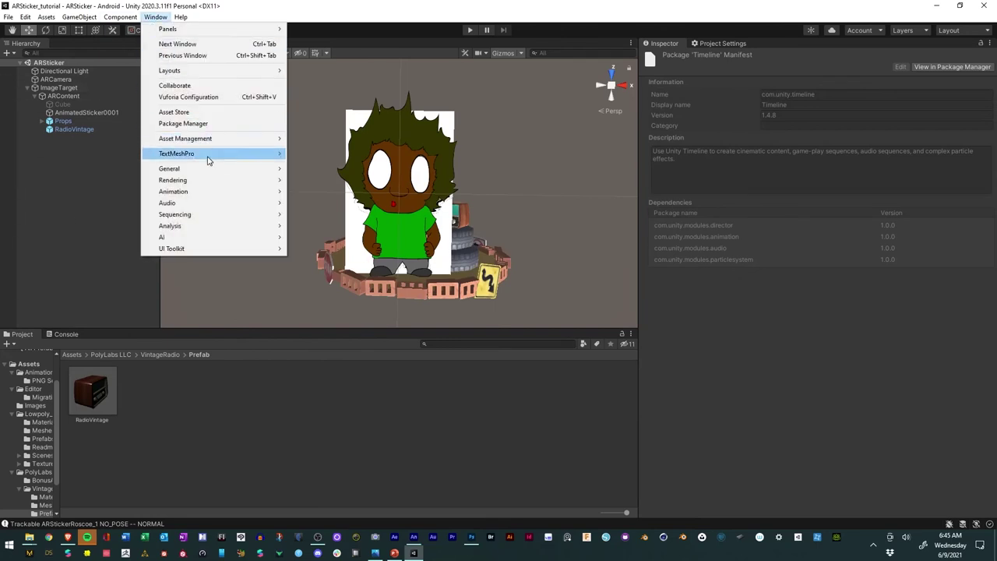
{"action": "mouse_move", "coordinate": [208, 214]}
{"action": "left_click", "coordinate": [322, 215]}
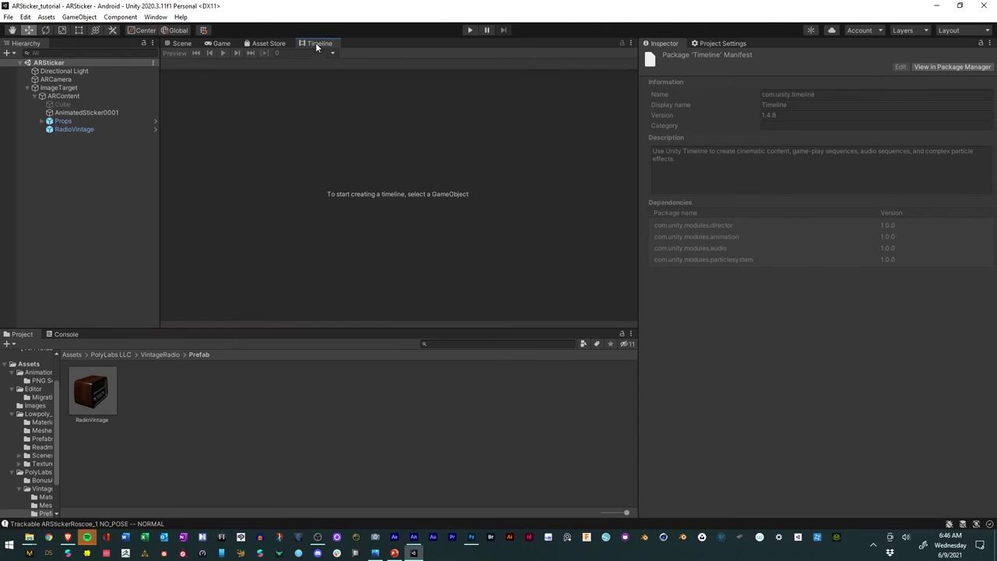
Dock the Timeline panel and create an empty AnimationTimeline child under ImageTarget.
{"action": "left_click_drag", "start_coordinate": [317, 42], "coordinate": [264, 264]}
{"action": "left_click_drag", "start_coordinate": [130, 344], "coordinate": [149, 335]}
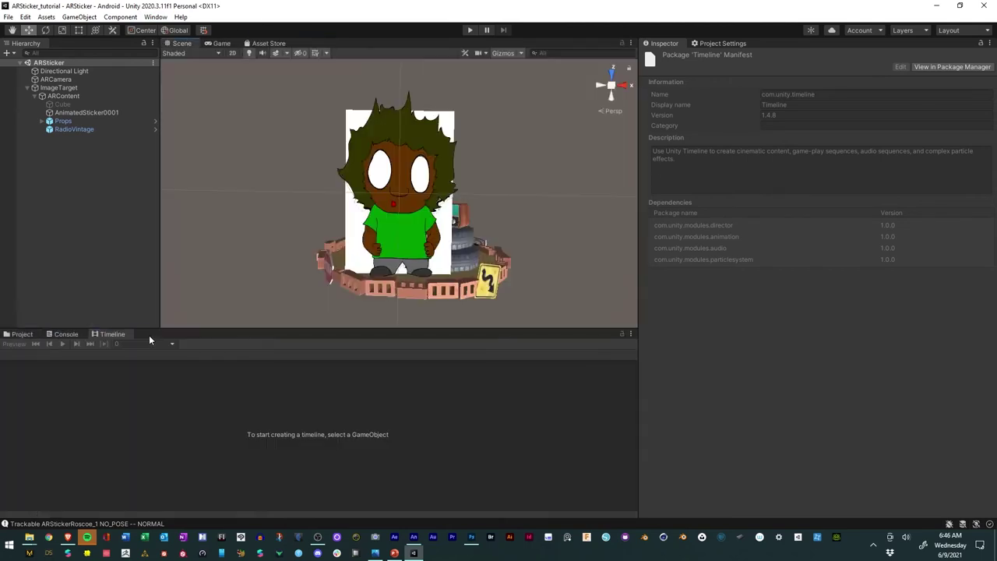
{"action": "left_click", "coordinate": [60, 88]}
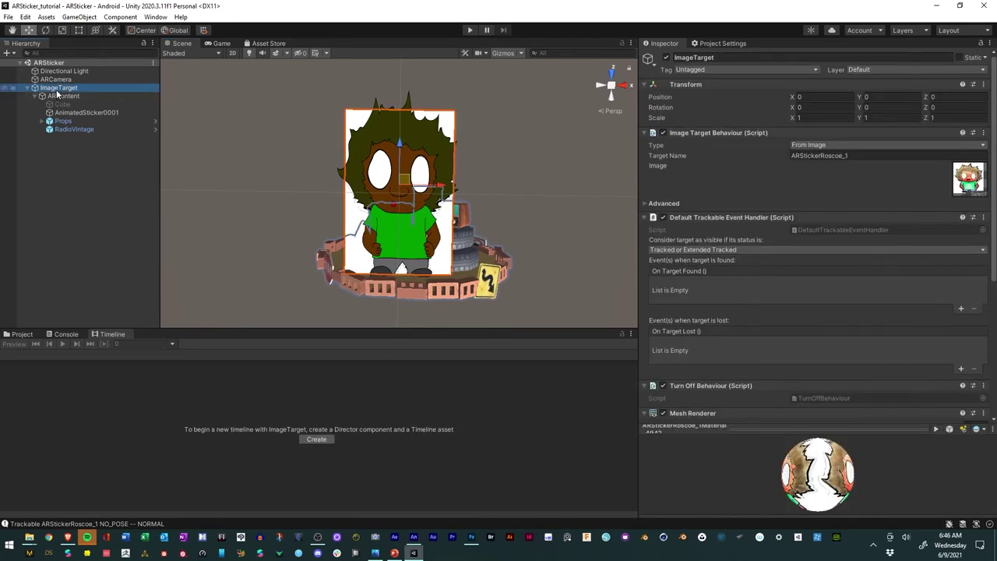
{"action": "right_click", "coordinate": [57, 91]}
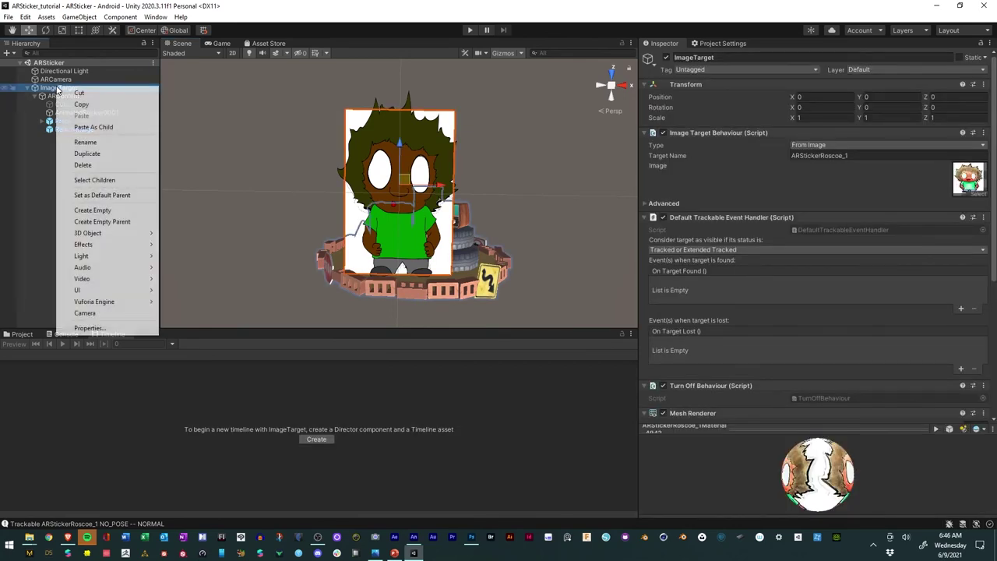
{"action": "left_click", "coordinate": [94, 208]}
{"action": "type", "text": "A"}
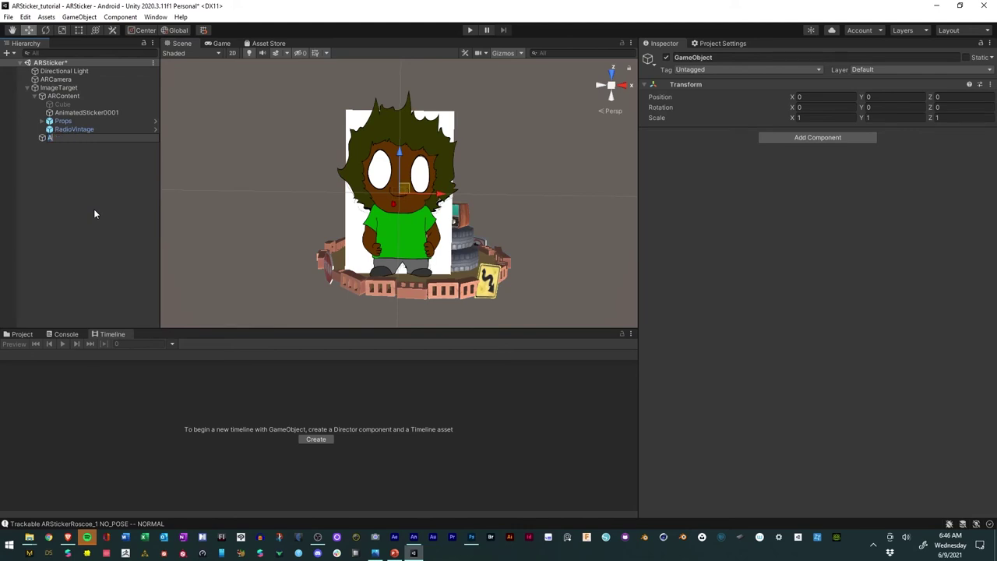
{"action": "type", "text": "nimationTimeline"}
{"action": "key", "text": "Return"}
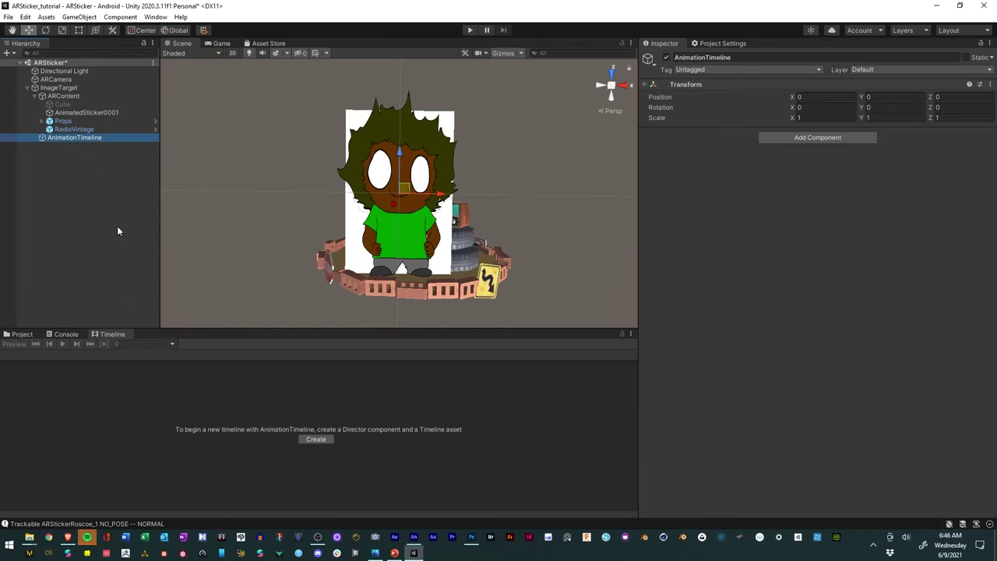
Create a timeline for AnimationTimeline, saving AnimationTimeline.playable in Assets/Animation.
{"action": "left_click", "coordinate": [317, 439]}
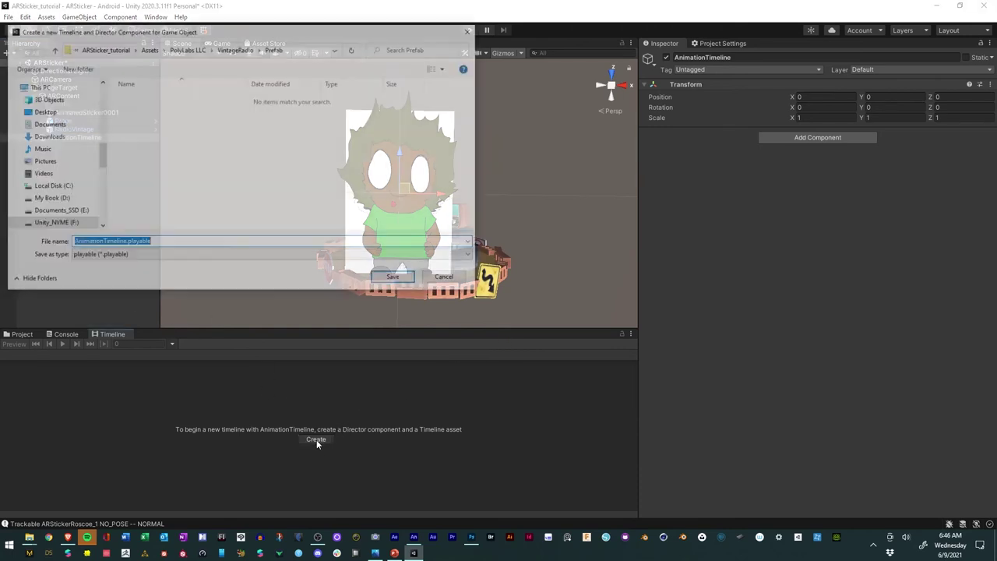
{"action": "left_click", "coordinate": [148, 49]}
{"action": "left_click", "coordinate": [154, 102]}
{"action": "double_click", "coordinate": [155, 102]}
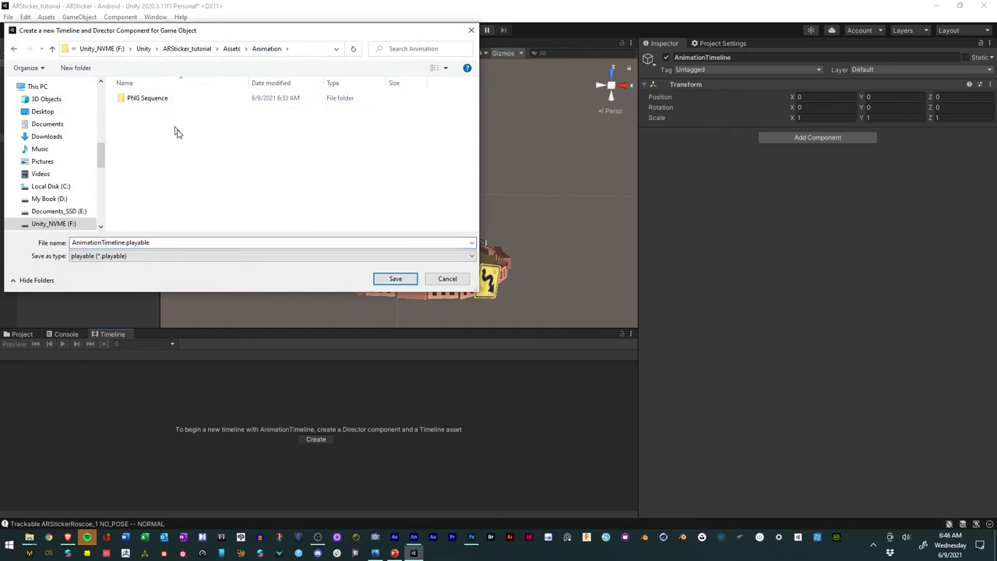
{"action": "left_click", "coordinate": [392, 278]}
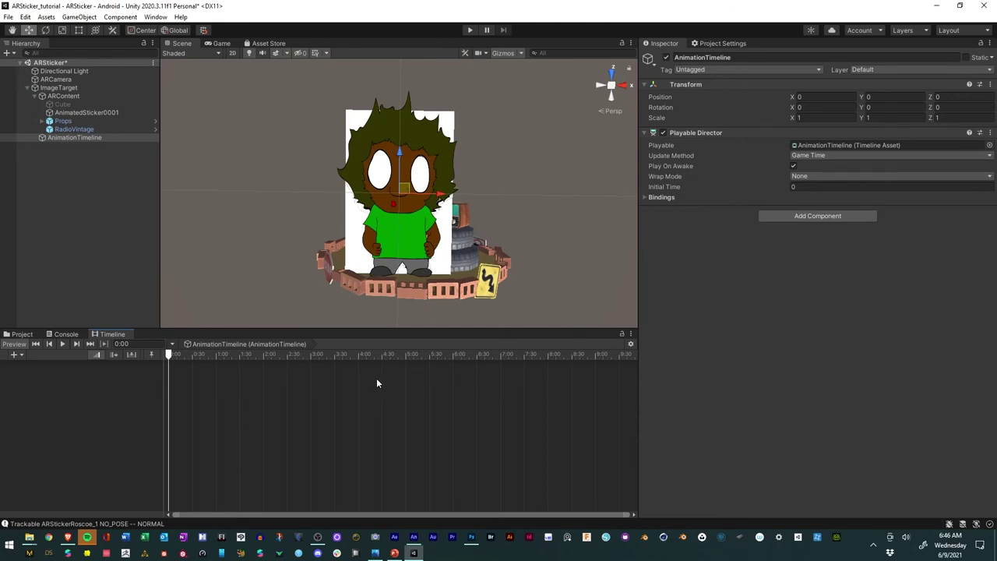
Set the Playable Director's wrap mode to Loop and turn off Play On Awake.
{"action": "left_click_drag", "start_coordinate": [637, 315], "coordinate": [697, 317]}
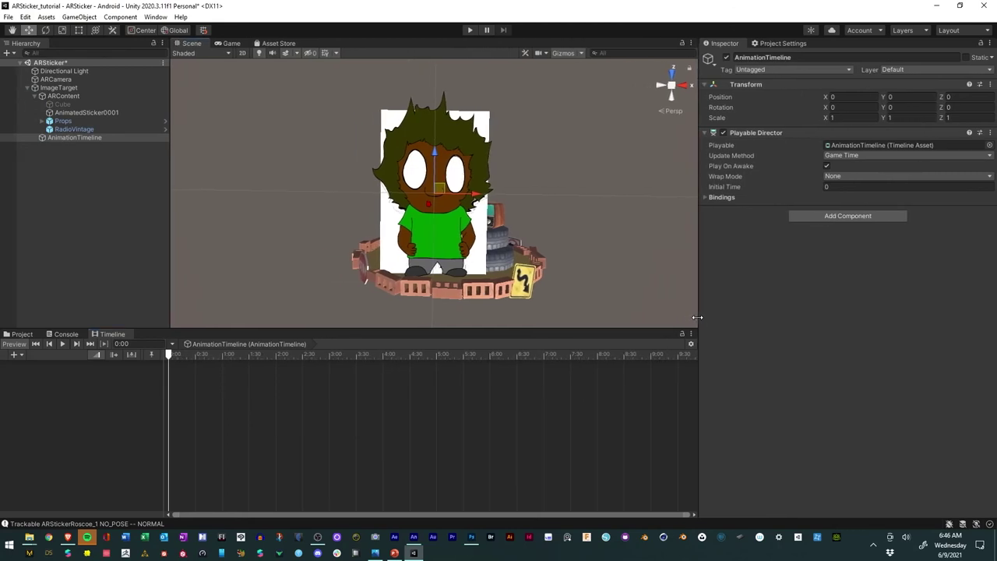
{"action": "left_click", "coordinate": [828, 175]}
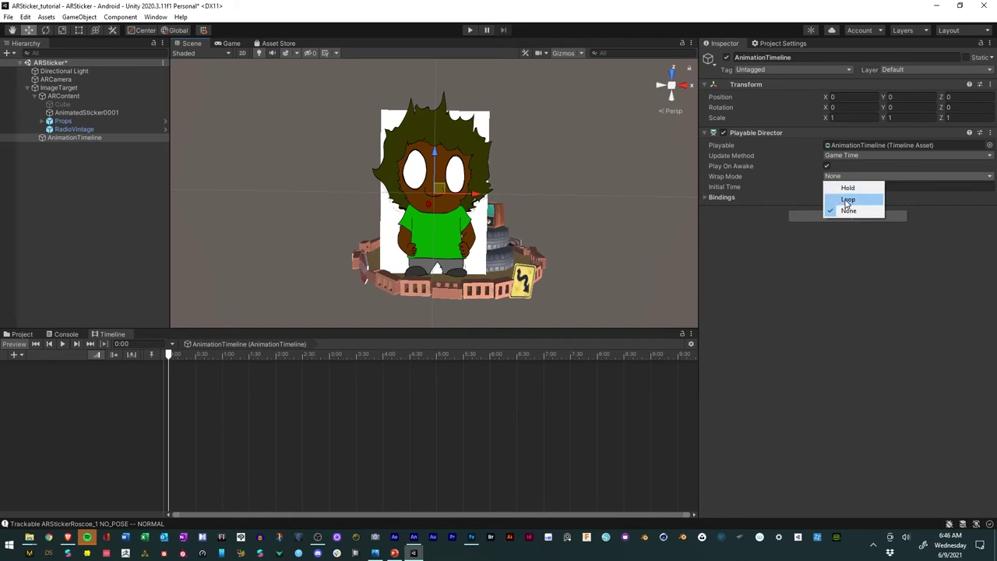
{"action": "left_click", "coordinate": [848, 200]}
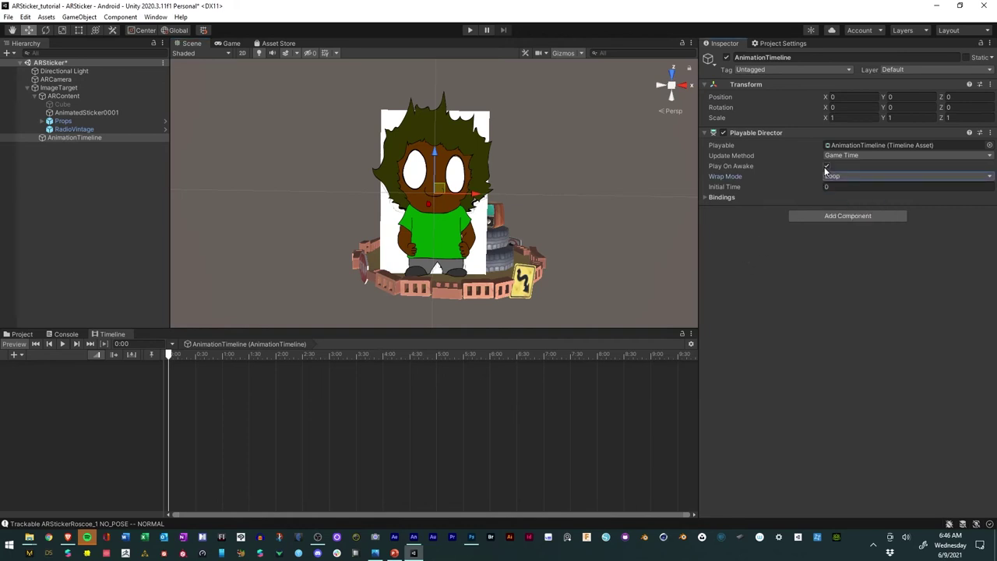
{"action": "left_click", "coordinate": [826, 166]}
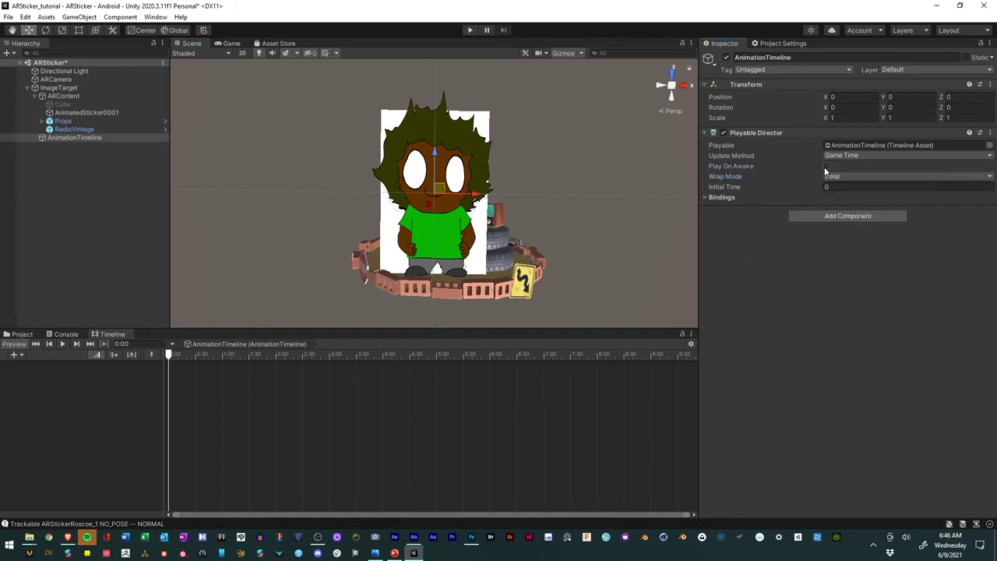
Lock the Timeline window onto the AnimationTimeline object.
{"action": "left_click", "coordinate": [682, 335]}
{"action": "left_click", "coordinate": [62, 103]}
{"action": "left_click", "coordinate": [67, 138]}
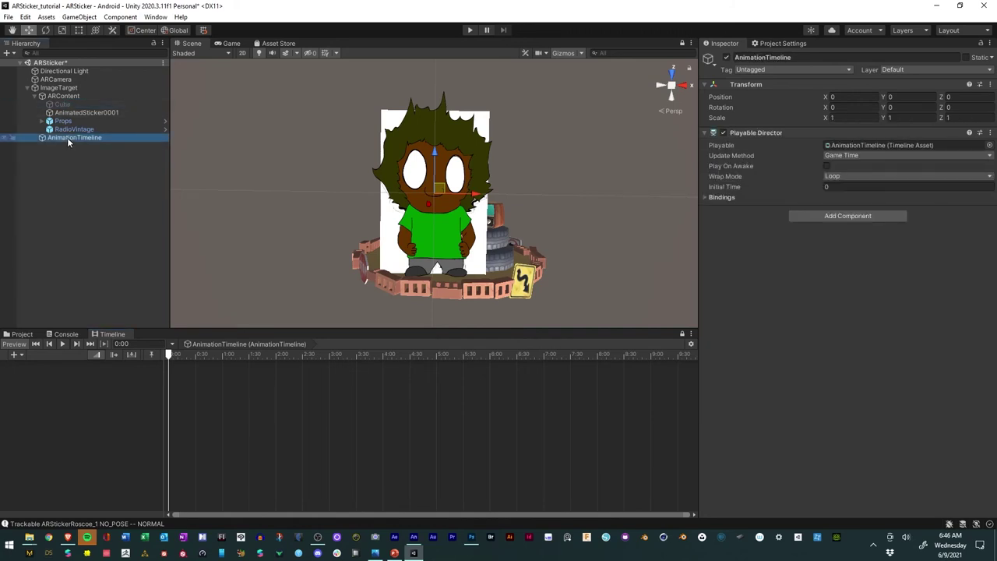
{"action": "left_click", "coordinate": [684, 335]}
{"action": "left_click", "coordinate": [122, 110]}
{"action": "left_click", "coordinate": [86, 88]}
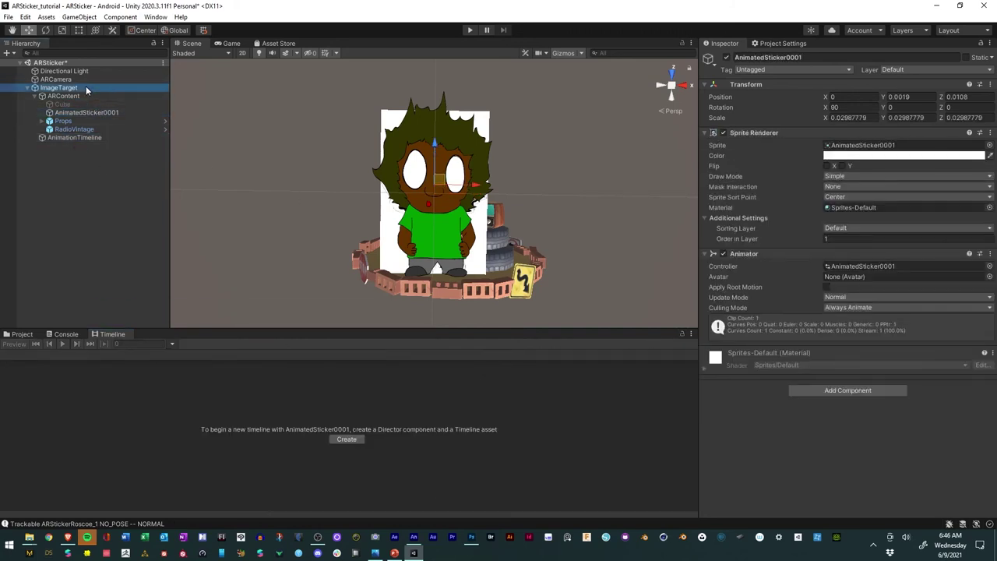
{"action": "left_click", "coordinate": [83, 113]}
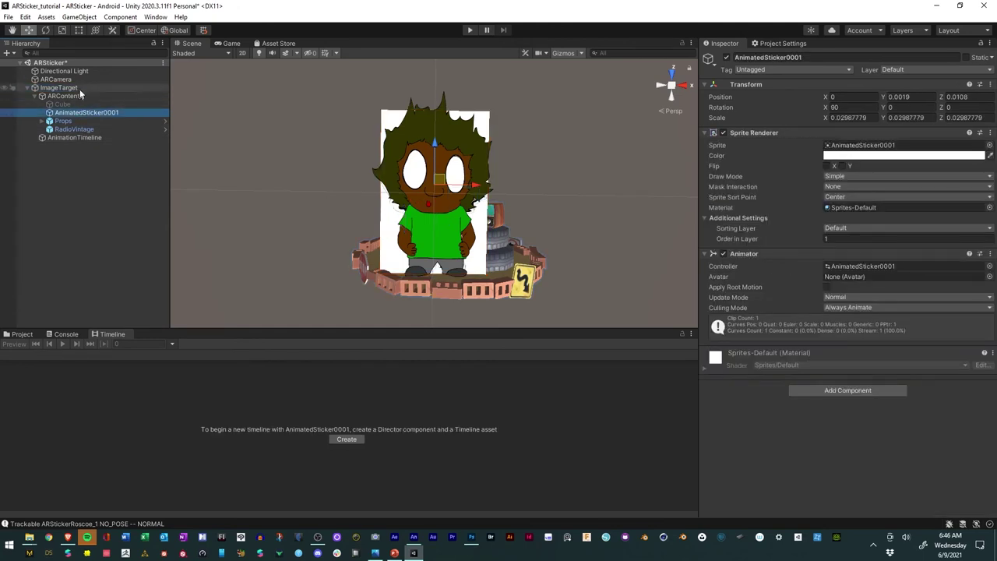
{"action": "left_click", "coordinate": [81, 138]}
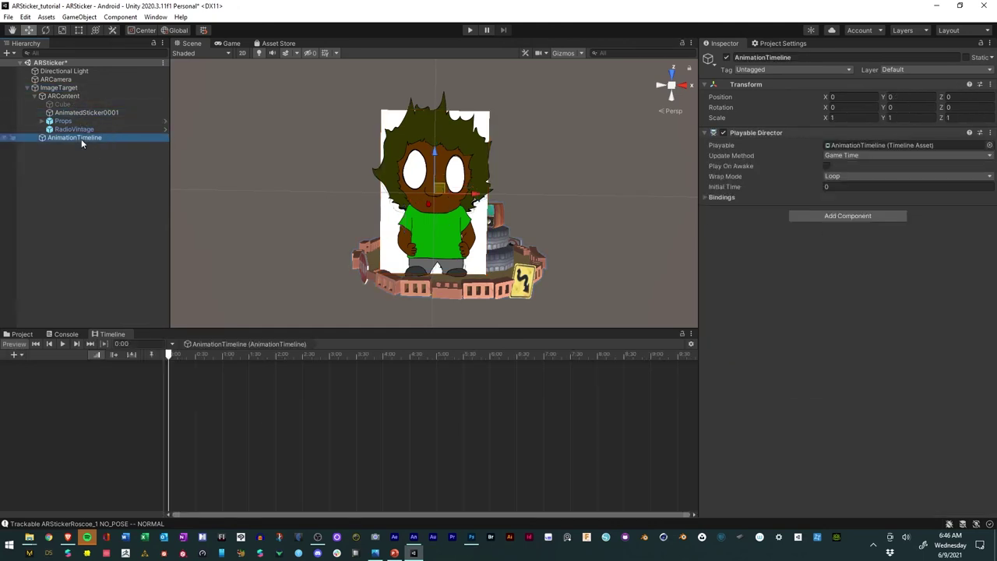
{"action": "left_click", "coordinate": [683, 335]}
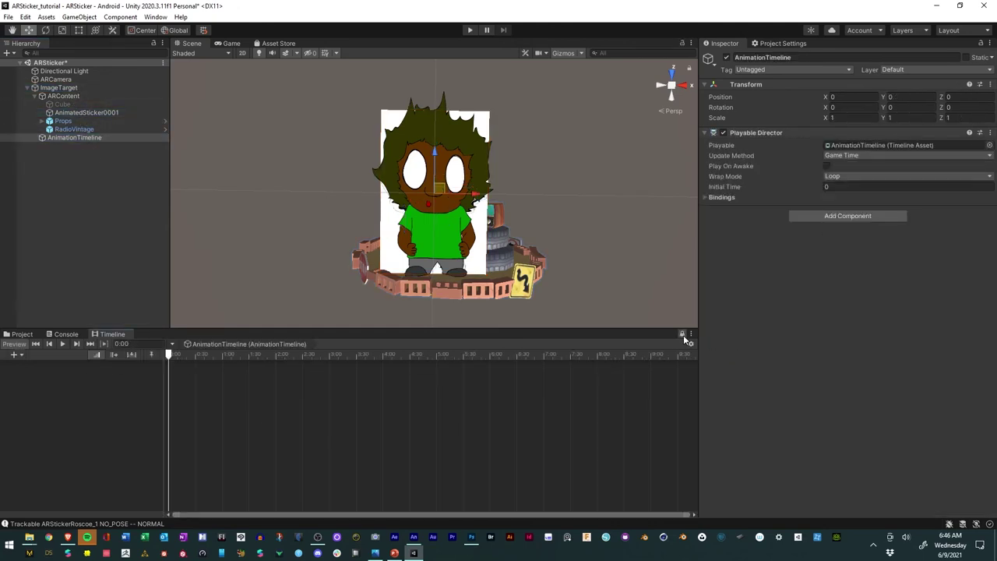
{"action": "left_click", "coordinate": [90, 87]}
{"action": "left_click", "coordinate": [86, 121]}
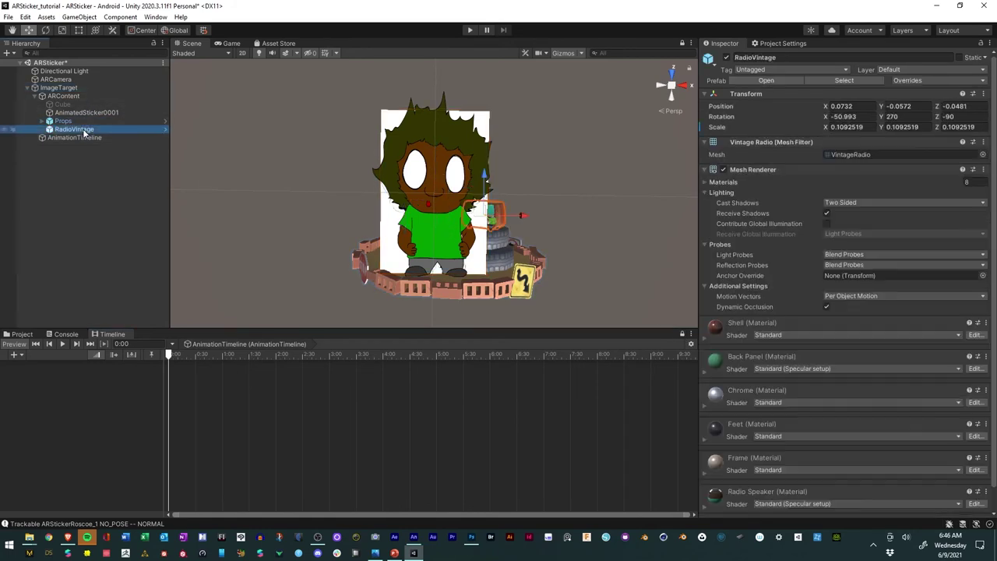
{"action": "left_click", "coordinate": [70, 95]}
{"action": "left_click", "coordinate": [78, 138]}
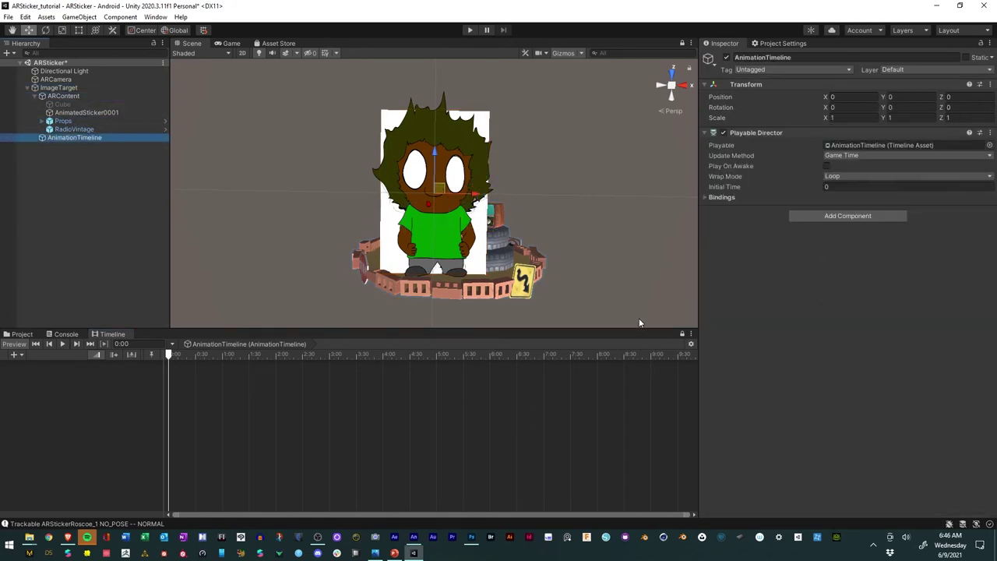
Choose Film (24) as the frame rate in the timeline settings menu.
{"action": "left_click", "coordinate": [690, 345]}
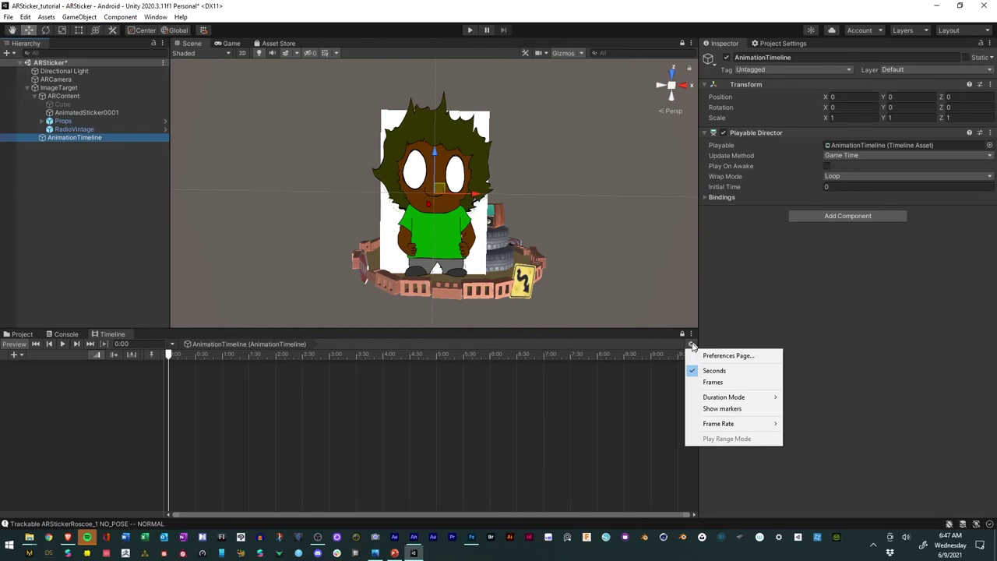
{"action": "mouse_move", "coordinate": [717, 423]}
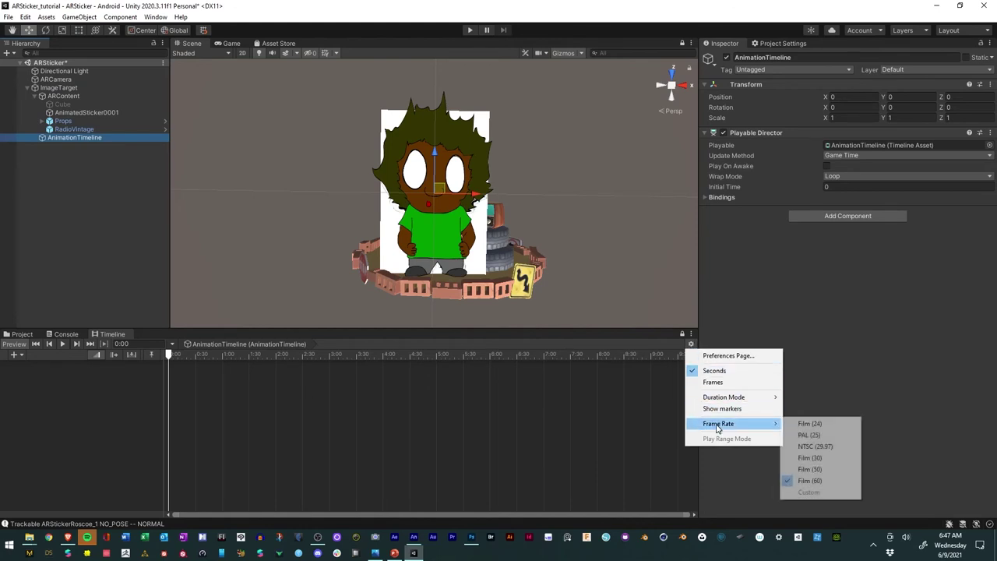
{"action": "left_click", "coordinate": [831, 425]}
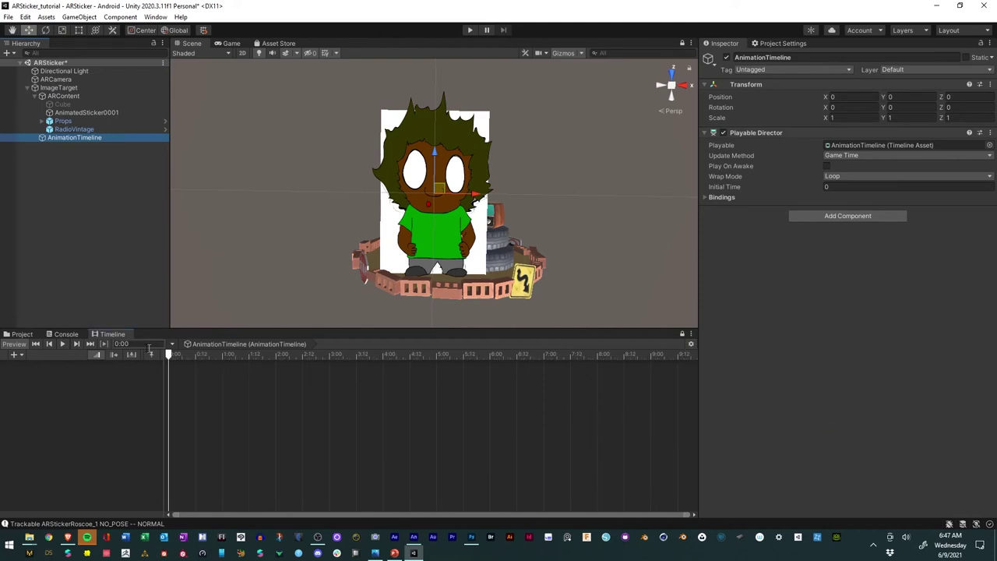
{"action": "left_click", "coordinate": [114, 328]}
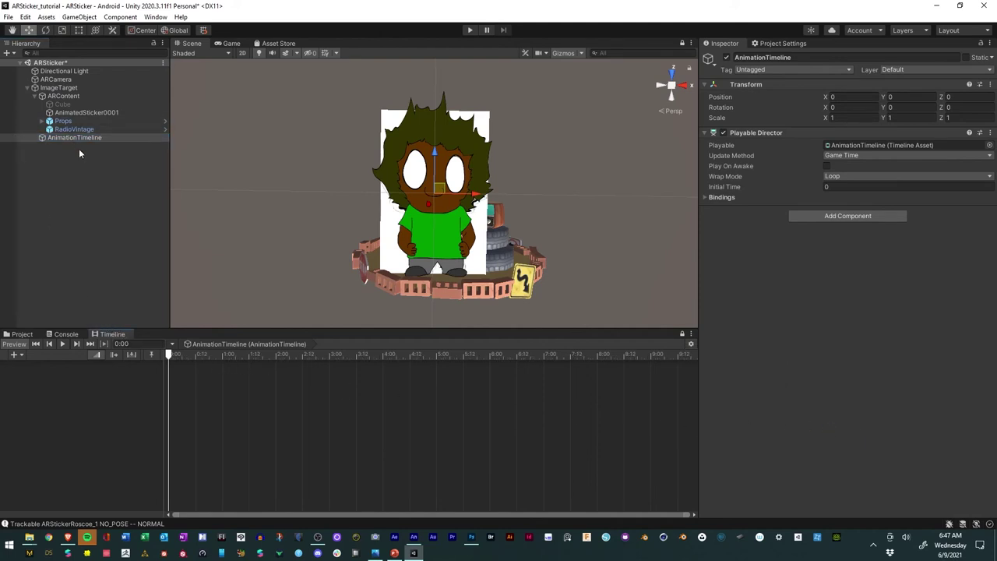
Add On Target Found/Lost entries on ImageTarget, with Found calling PlayableDirector.Play on AnimationTimeline.
{"action": "left_click", "coordinate": [66, 89]}
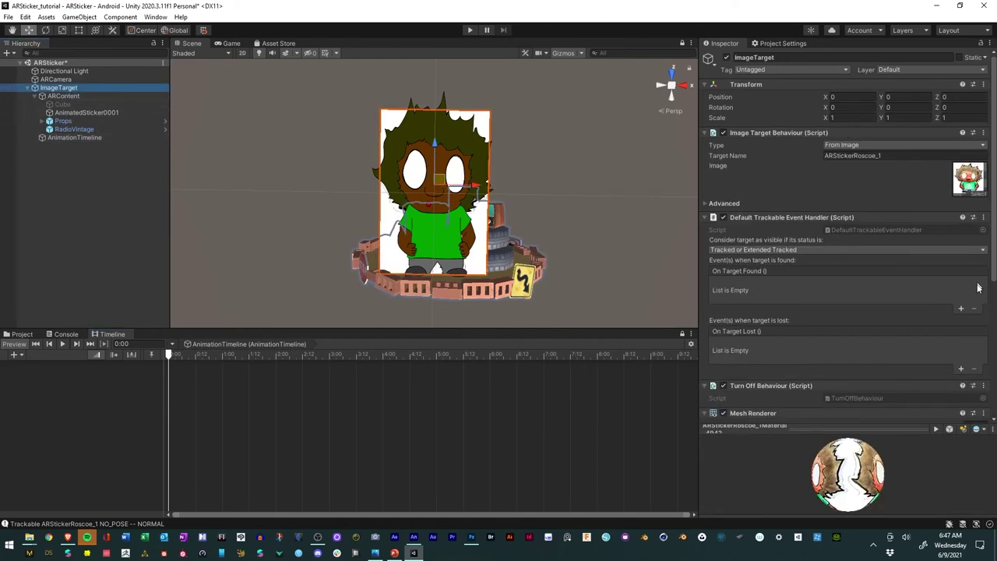
{"action": "left_click", "coordinate": [961, 309]}
{"action": "left_click", "coordinate": [961, 371]}
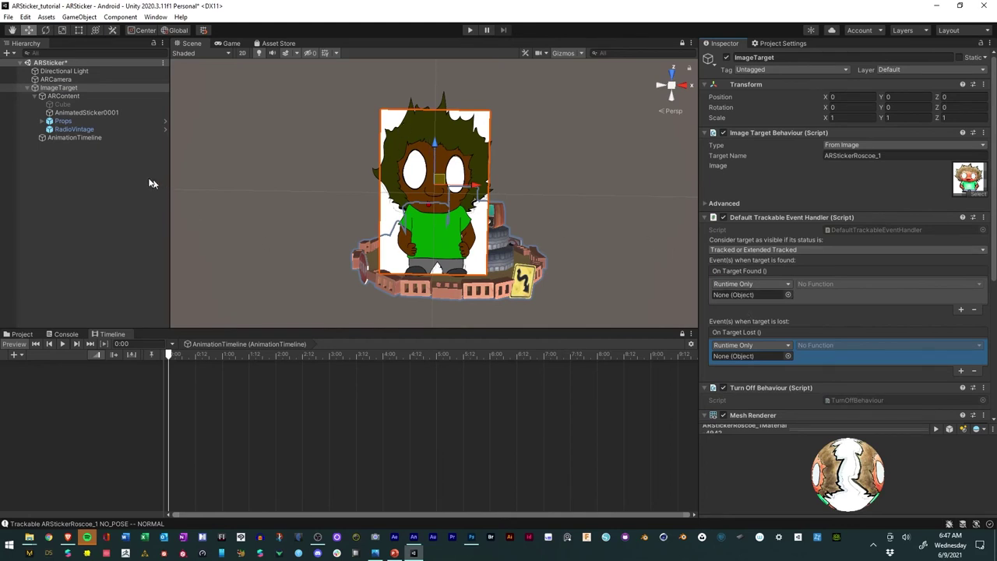
{"action": "left_click_drag", "start_coordinate": [69, 141], "coordinate": [734, 297]}
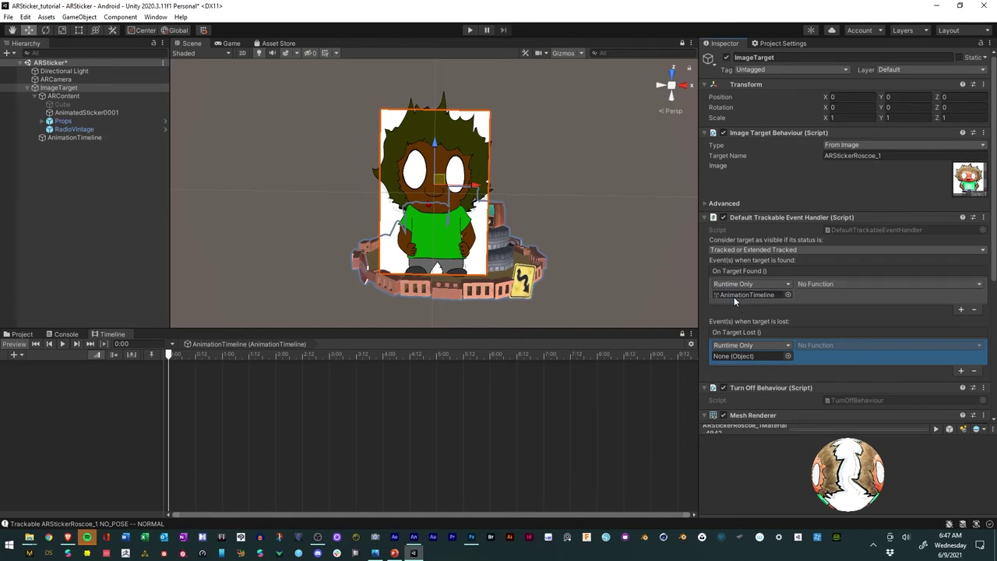
{"action": "left_click", "coordinate": [811, 288]}
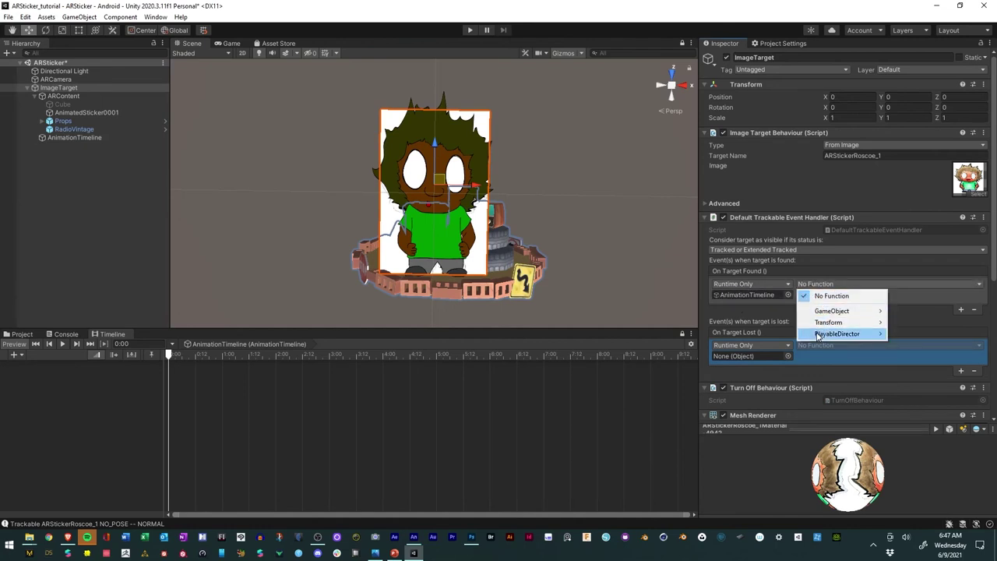
{"action": "mouse_move", "coordinate": [818, 335]}
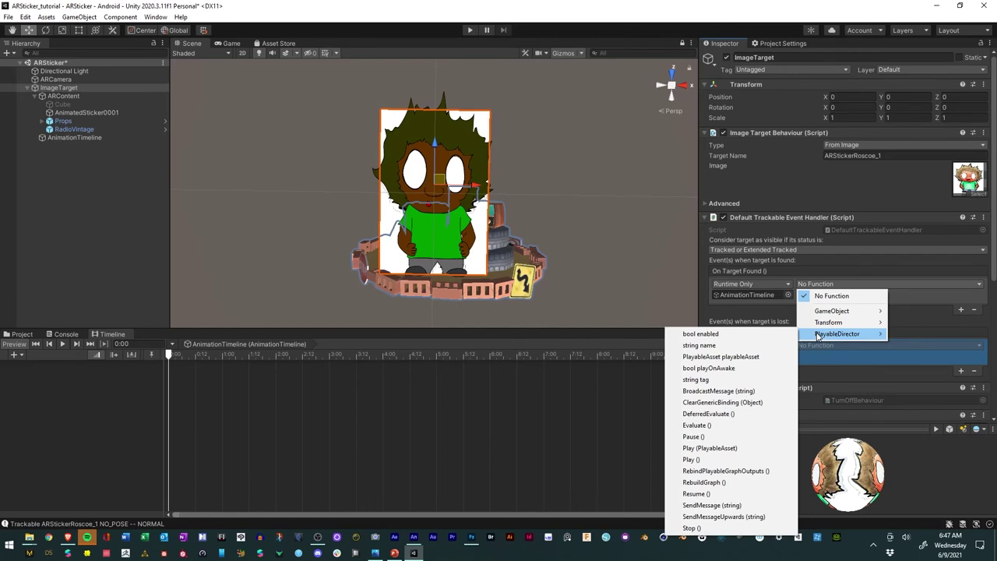
{"action": "left_click", "coordinate": [691, 460]}
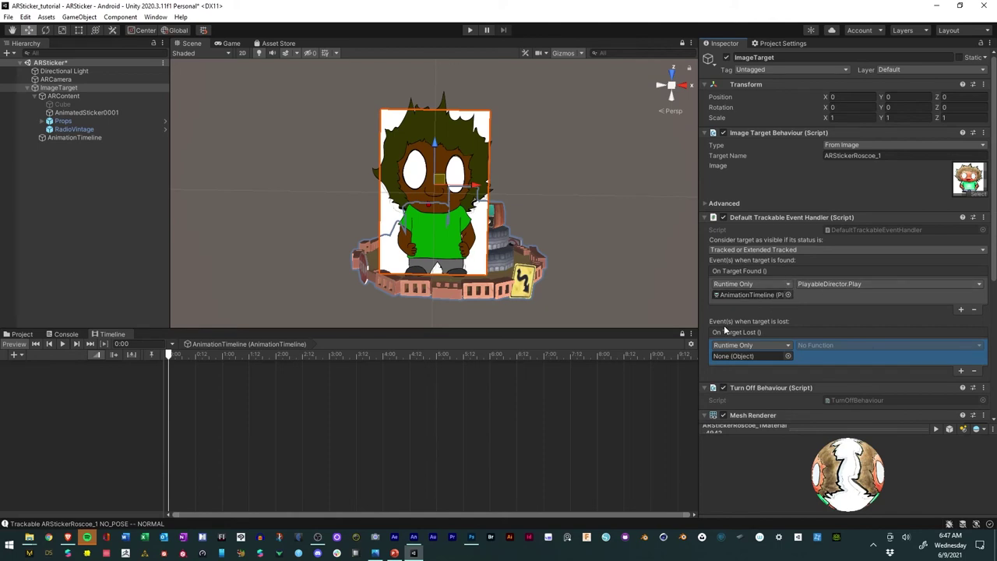
Make On Target Lost call PlayableDirector.Pause on AnimationTimeline.
{"action": "left_click", "coordinate": [63, 137]}
{"action": "left_click_drag", "start_coordinate": [63, 137], "coordinate": [732, 361]}
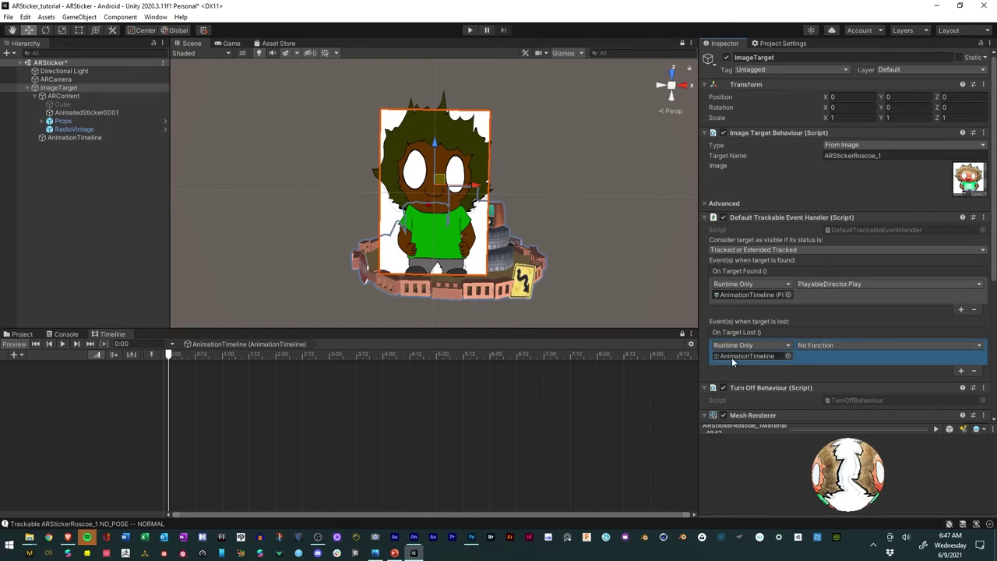
{"action": "left_click", "coordinate": [833, 348]}
{"action": "mouse_move", "coordinate": [823, 376]}
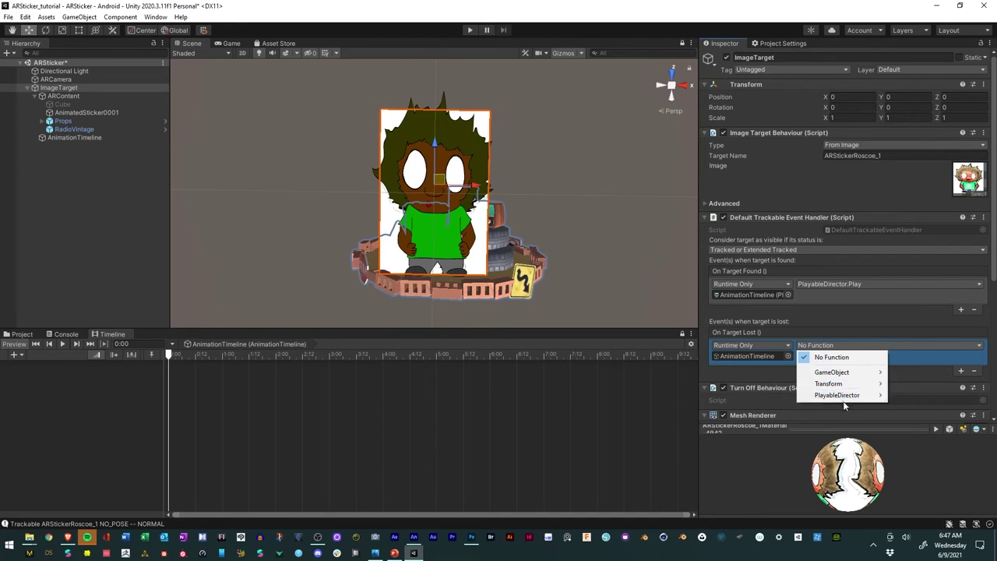
{"action": "mouse_move", "coordinate": [838, 395]}
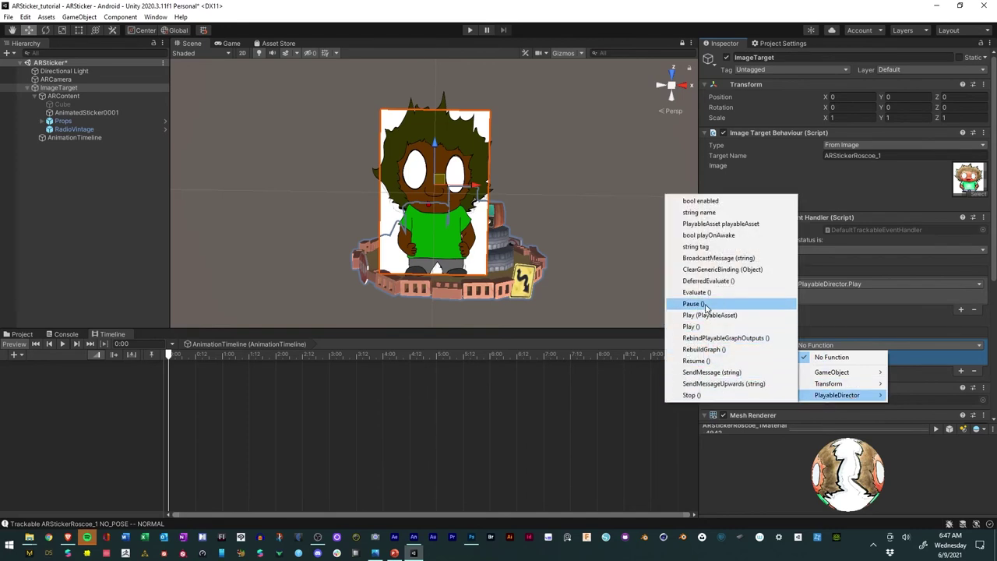
{"action": "left_click", "coordinate": [707, 305]}
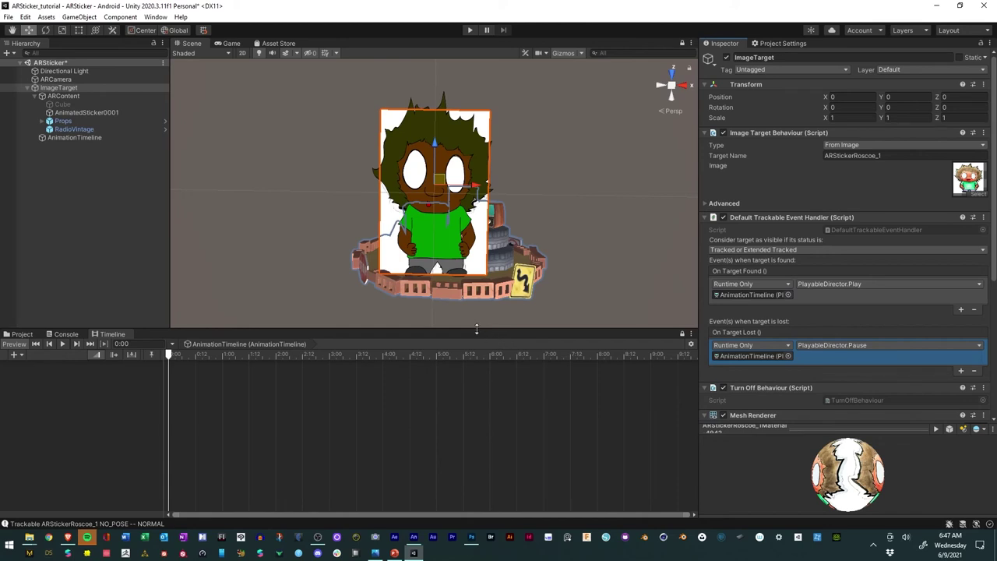
Add an Animation Track for AnimatedSticker0001 in the timeline.
{"action": "left_click", "coordinate": [95, 113]}
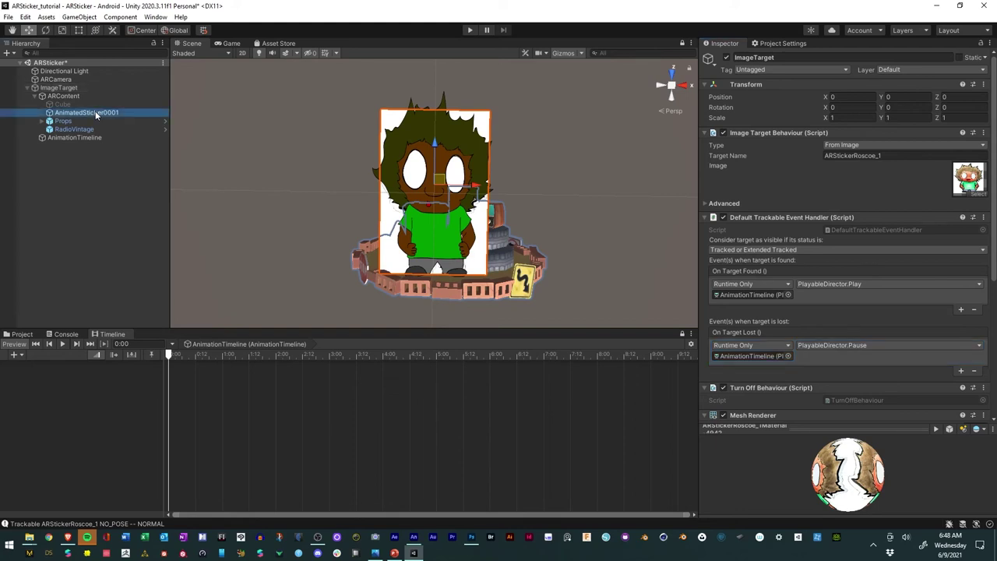
{"action": "left_click_drag", "start_coordinate": [95, 111], "coordinate": [121, 399]}
{"action": "left_click", "coordinate": [121, 420]}
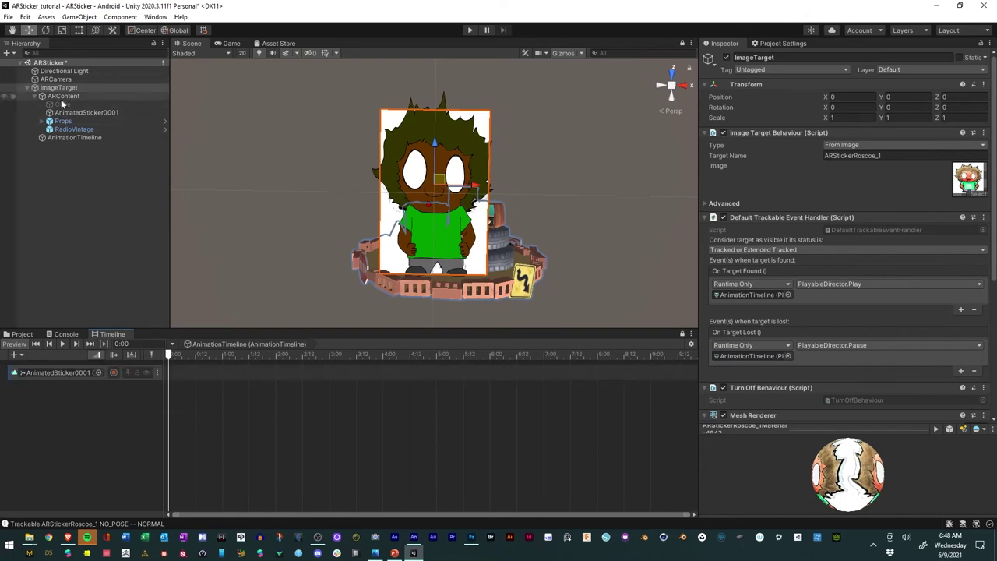
Place the ARStickerSequence clip from the PNG Sequence folder on the sticker track.
{"action": "left_click", "coordinate": [29, 336]}
{"action": "left_click_drag", "start_coordinate": [30, 336], "coordinate": [777, 225]}
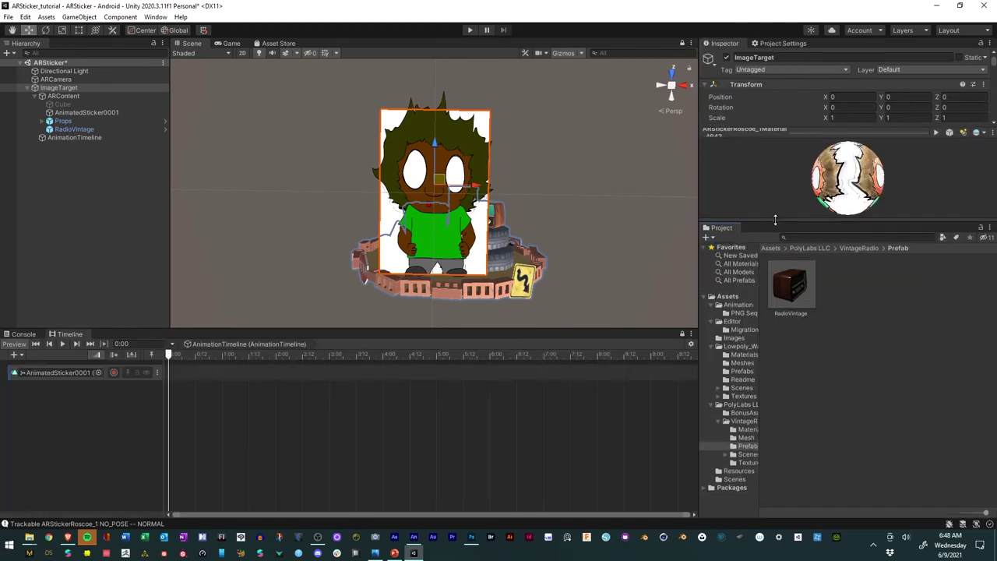
{"action": "left_click", "coordinate": [732, 312]}
{"action": "left_click", "coordinate": [733, 304]}
{"action": "double_click", "coordinate": [793, 290]}
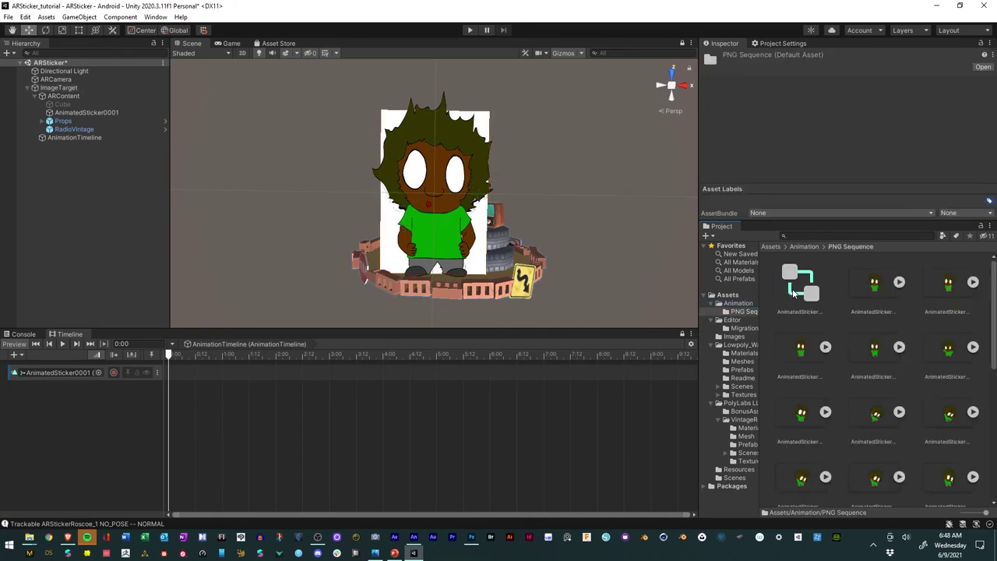
{"action": "scroll", "coordinate": [826, 298], "scroll_direction": "down", "scroll_amount": 3}
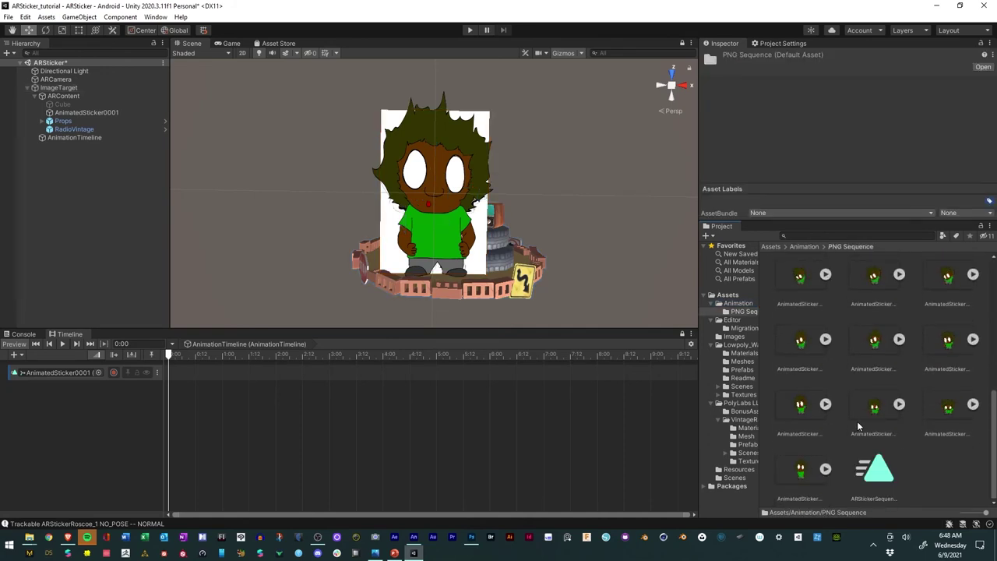
{"action": "left_click", "coordinate": [881, 474]}
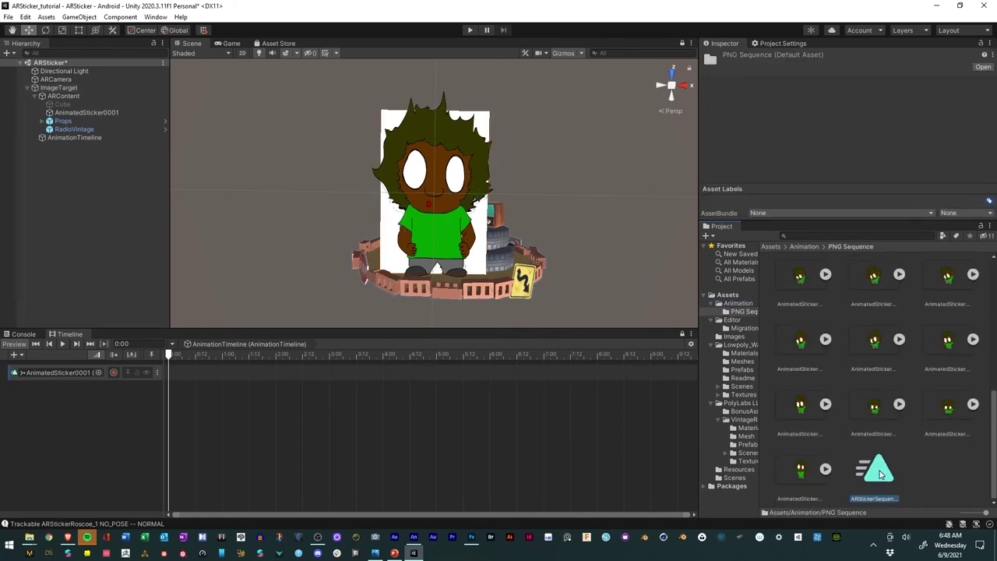
{"action": "left_click_drag", "start_coordinate": [881, 474], "coordinate": [168, 357]}
Set the clip's Post-Extrapolate to Loop, preview it, and save the scene.
{"action": "scroll", "coordinate": [768, 128], "scroll_direction": "down", "scroll_amount": 3}
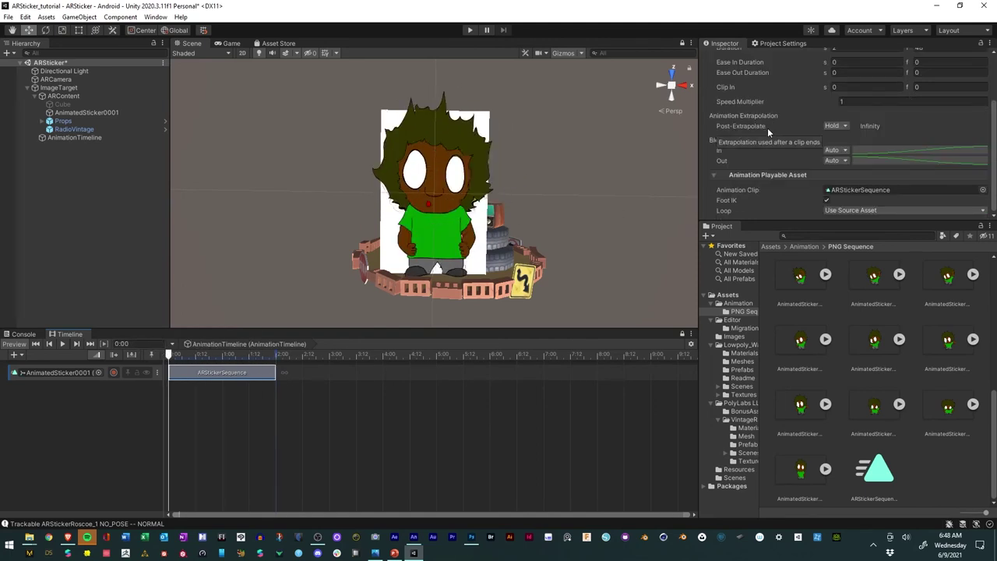
{"action": "left_click", "coordinate": [840, 127]}
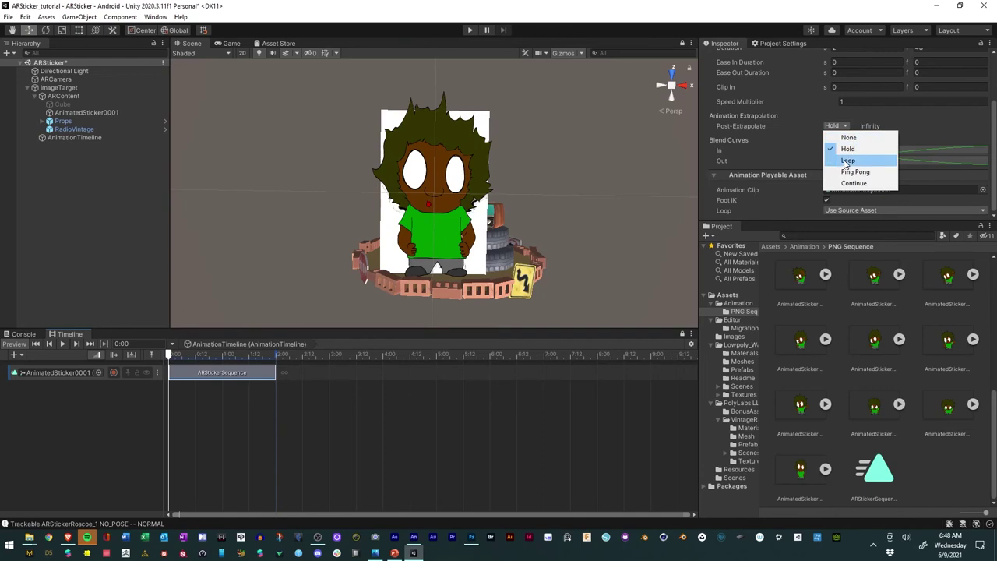
{"action": "left_click", "coordinate": [848, 161]}
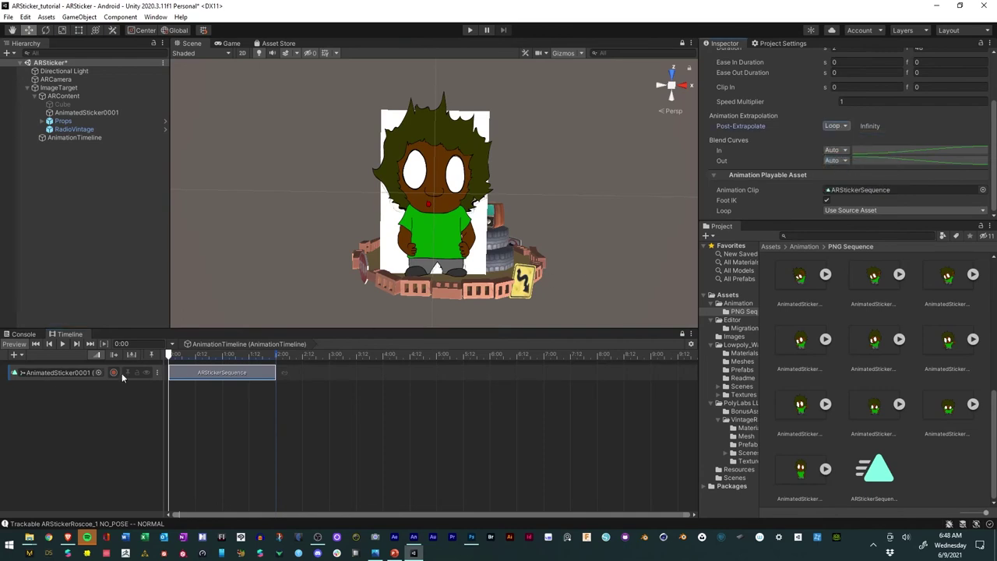
{"action": "left_click_drag", "start_coordinate": [169, 360], "coordinate": [169, 328]}
{"action": "left_click", "coordinate": [8, 17]}
{"action": "left_click", "coordinate": [31, 68]}
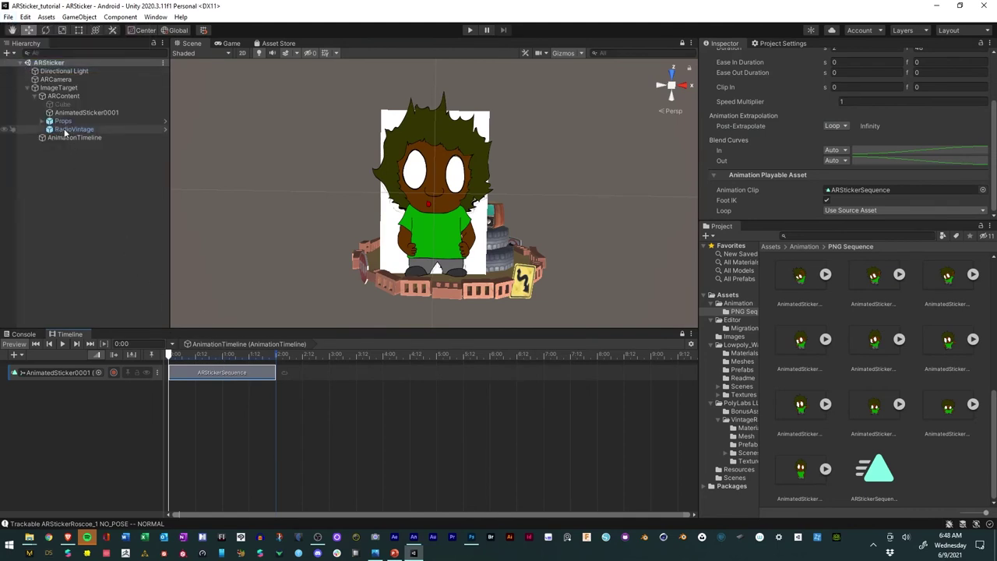
{"action": "left_click", "coordinate": [63, 97]}
{"action": "right_click", "coordinate": [62, 96]}
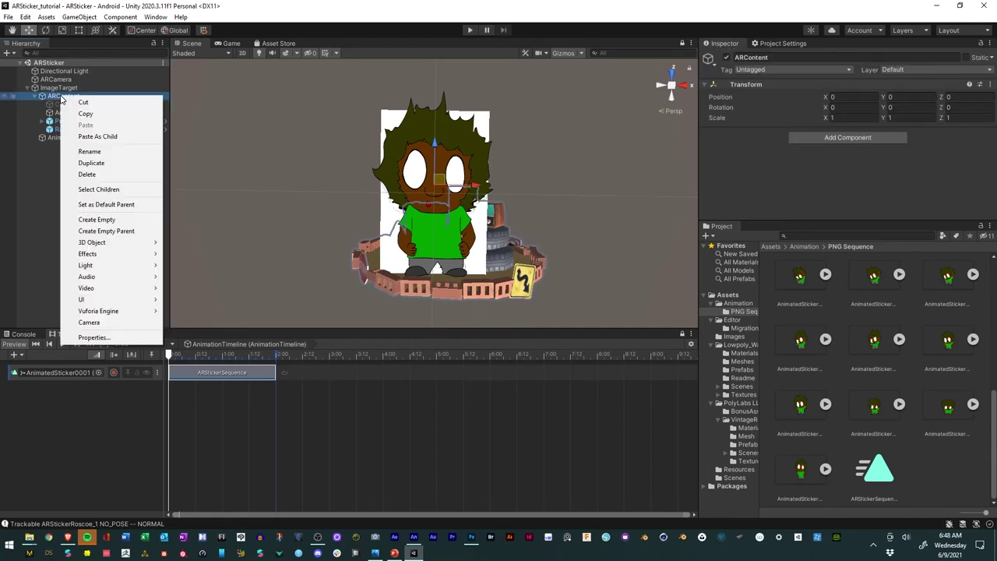
{"action": "mouse_move", "coordinate": [152, 244]}
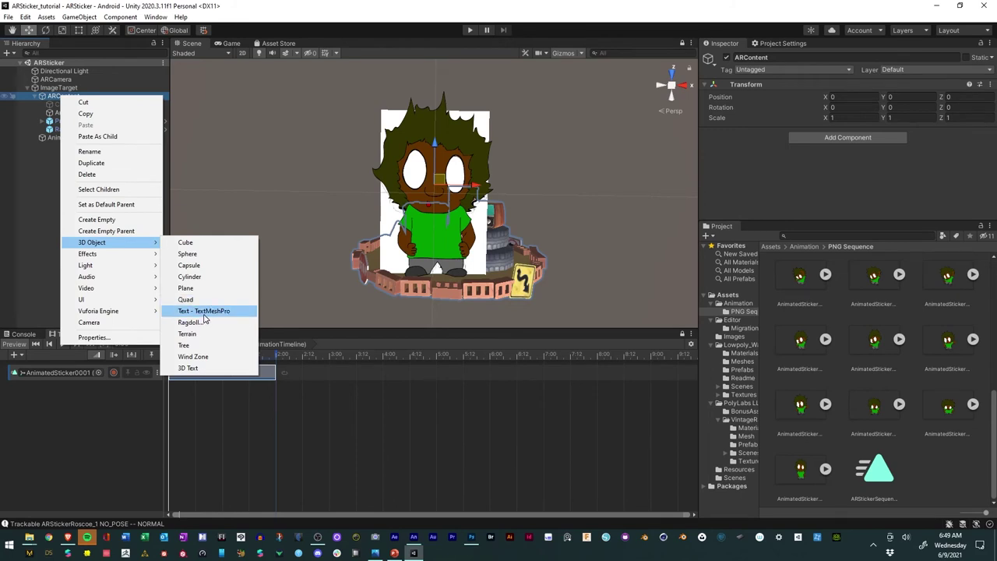
{"action": "left_click", "coordinate": [152, 22]}
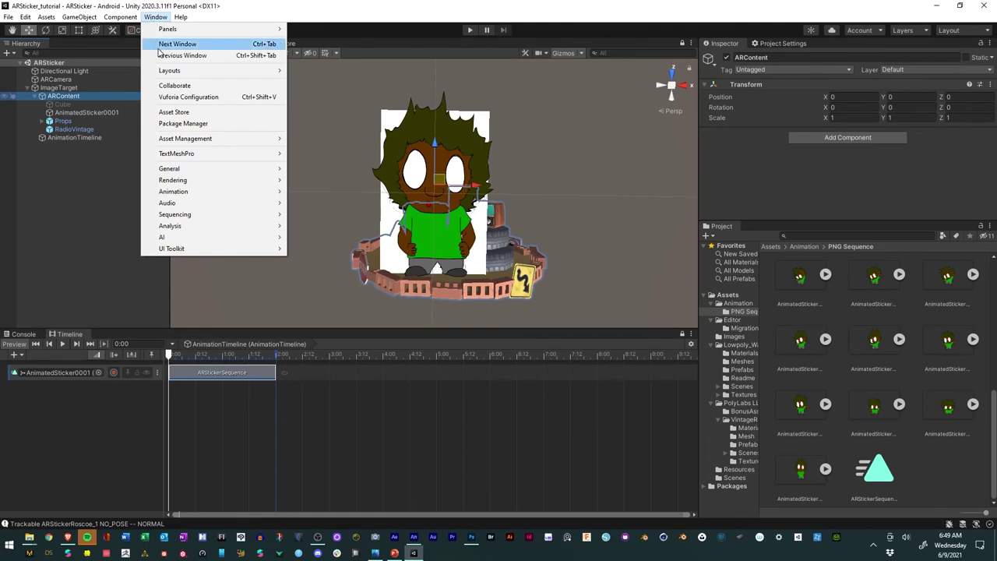
{"action": "left_click", "coordinate": [190, 125]}
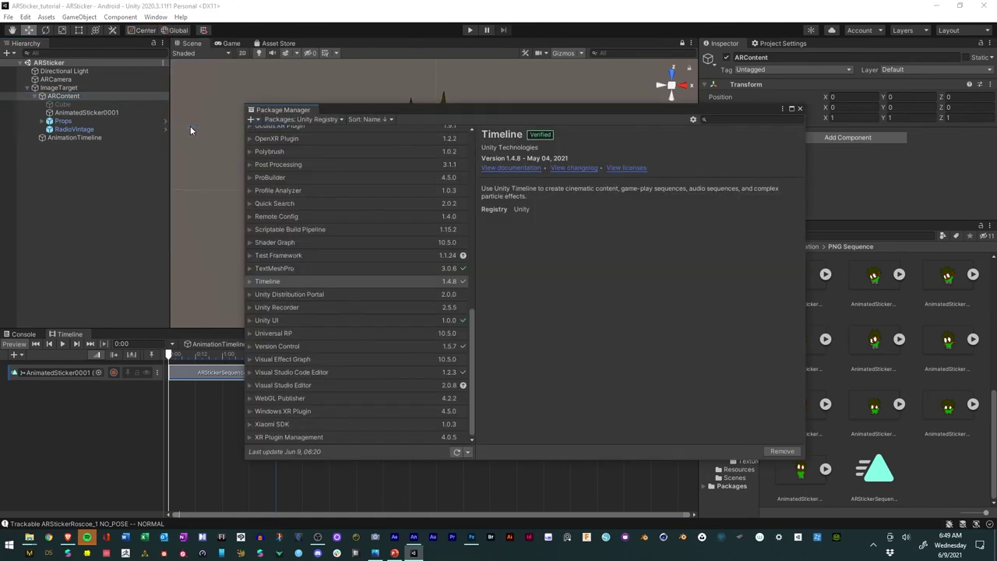
{"action": "left_click", "coordinate": [262, 269]}
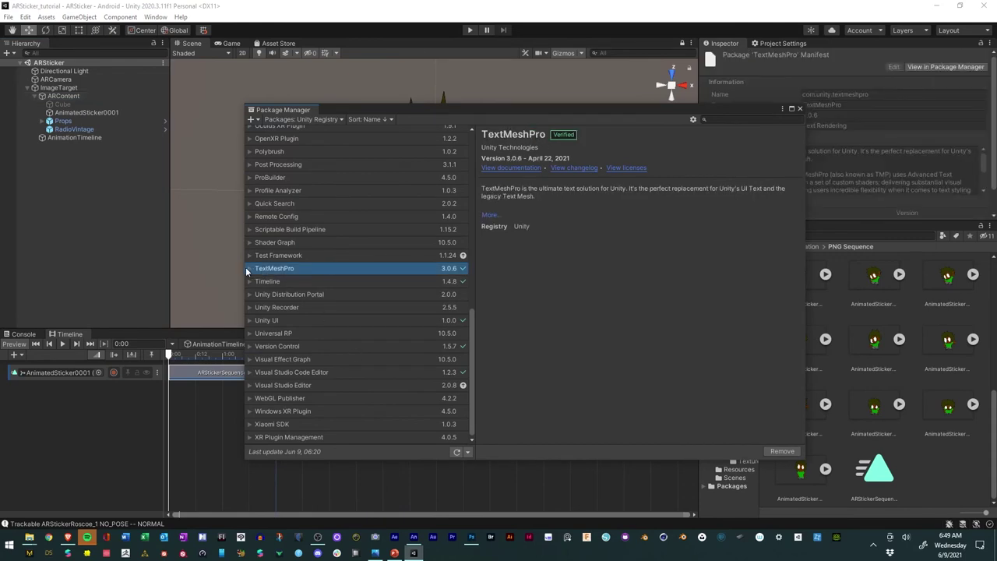
{"action": "left_click", "coordinate": [249, 269]}
{"action": "left_click", "coordinate": [250, 270]}
{"action": "left_click", "coordinate": [799, 108]}
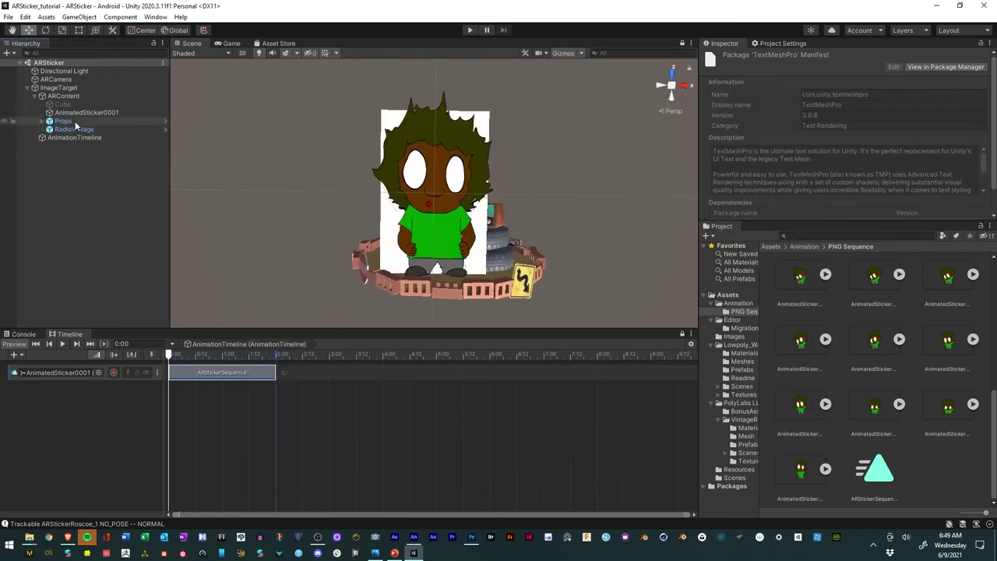
Create a Text - TextMeshPro object under ARContent and import TMP Essentials and Examples & Extras.
{"action": "right_click", "coordinate": [60, 95]}
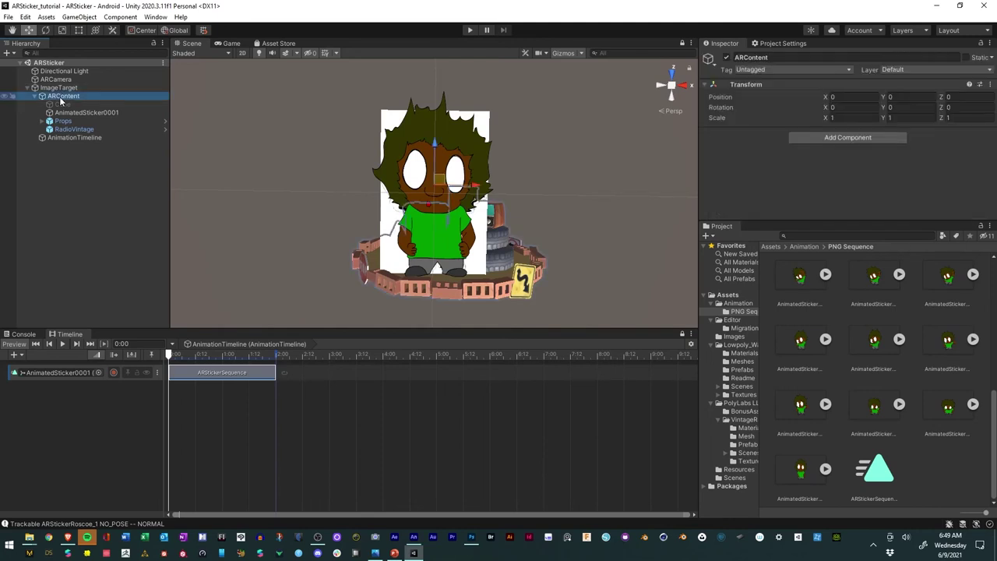
{"action": "mouse_move", "coordinate": [123, 260]}
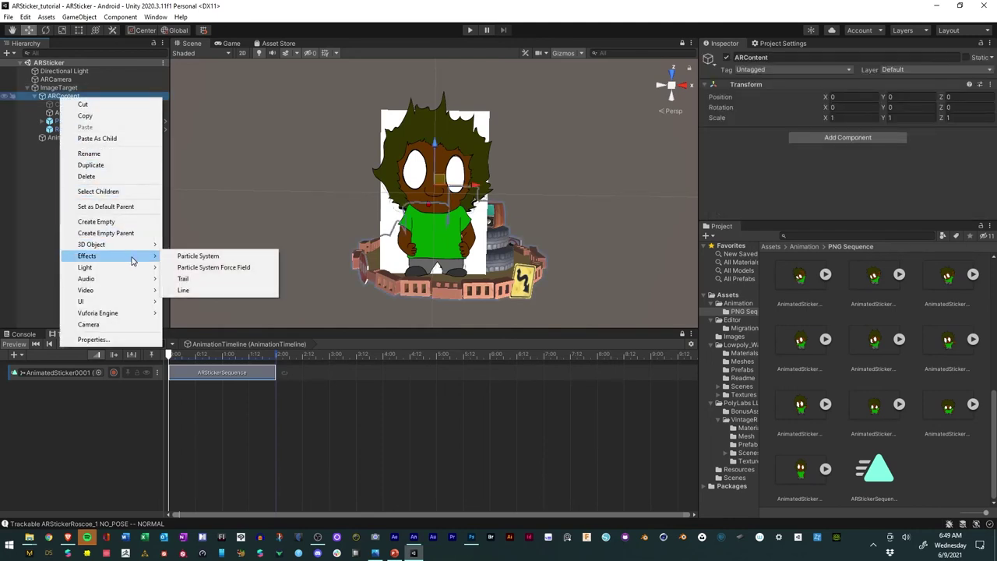
{"action": "mouse_move", "coordinate": [139, 246]}
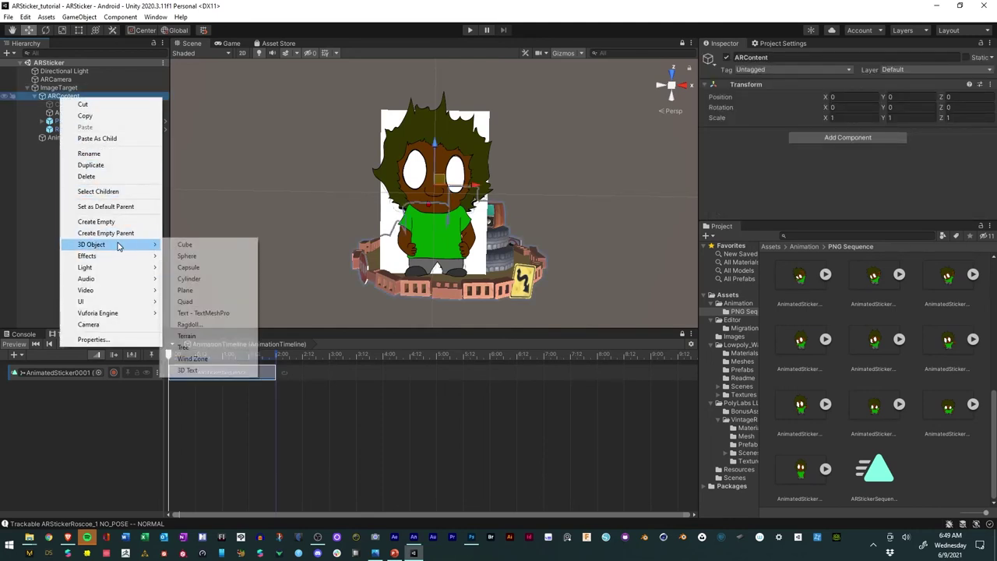
{"action": "left_click", "coordinate": [197, 314]}
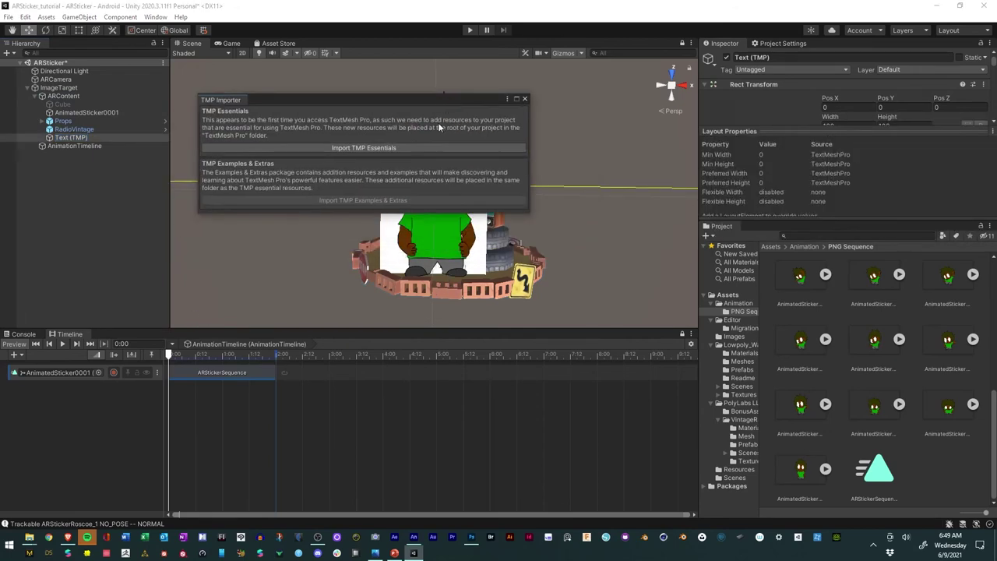
{"action": "left_click", "coordinate": [383, 147]}
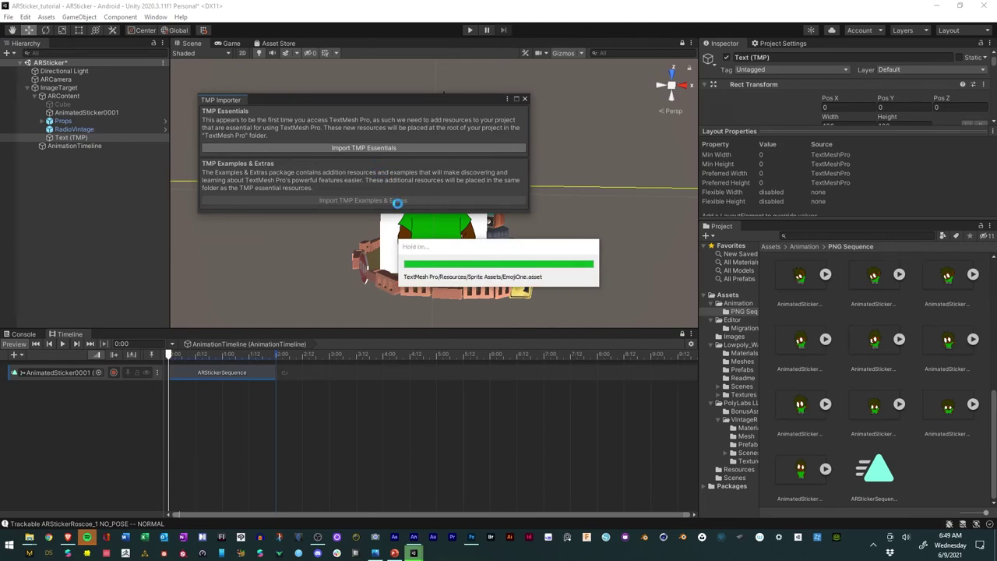
{"action": "left_click", "coordinate": [340, 201]}
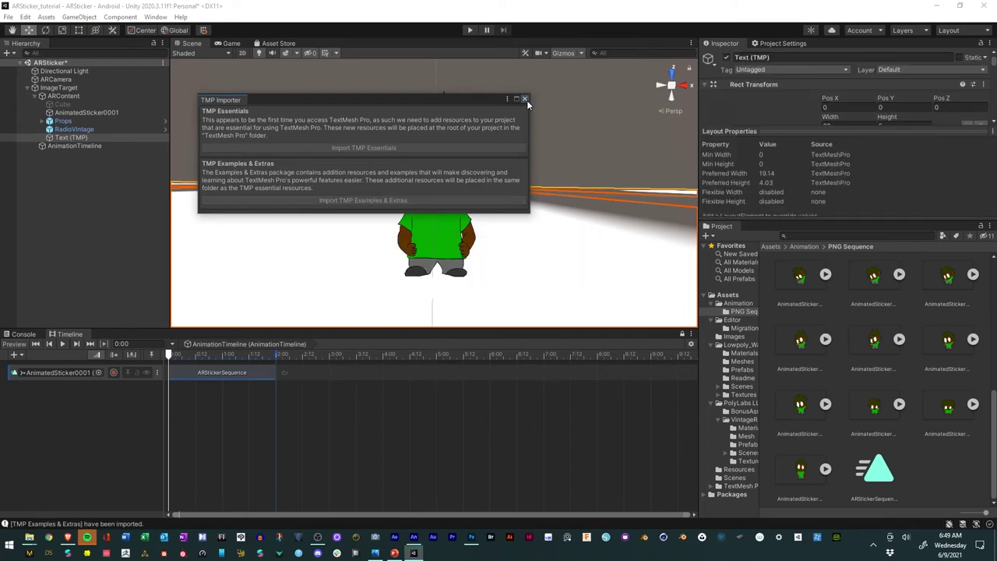
{"action": "left_click", "coordinate": [525, 100]}
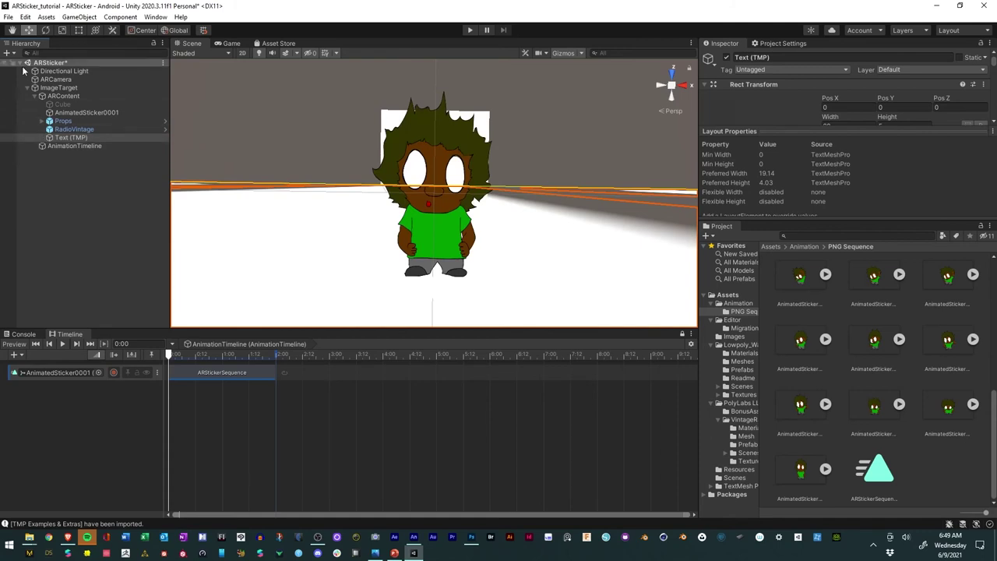
Nudge the Text (TMP) object slightly in the Scene view with the Rect tool.
{"action": "left_click", "coordinate": [62, 29]}
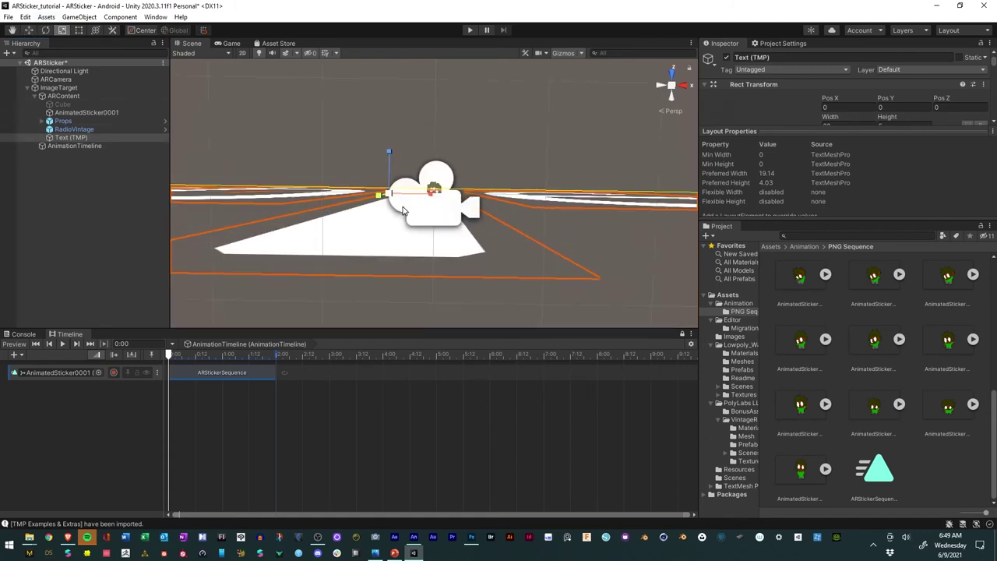
{"action": "left_click_drag", "start_coordinate": [390, 199], "coordinate": [364, 213]}
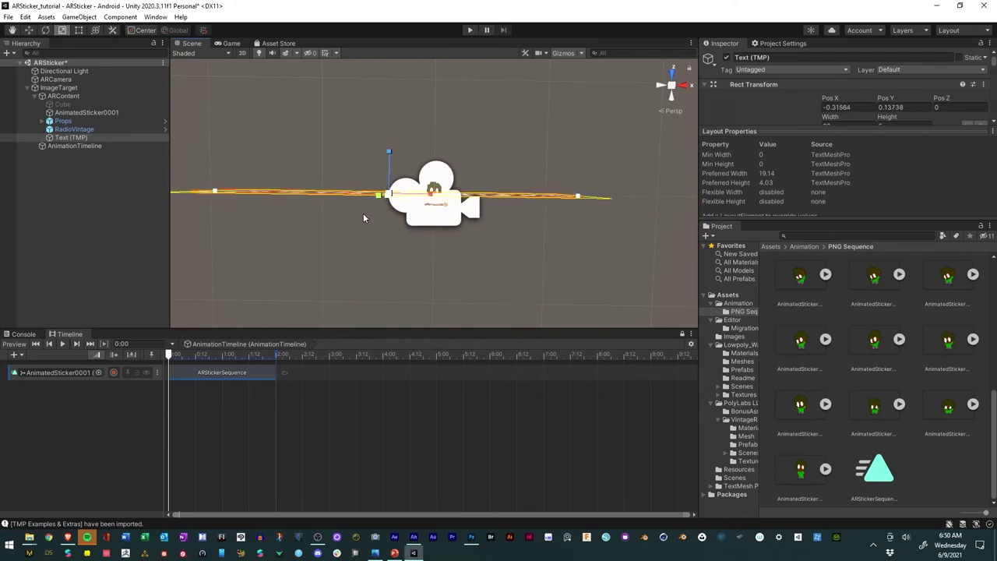
{"action": "left_click_drag", "start_coordinate": [736, 131], "coordinate": [734, 383]}
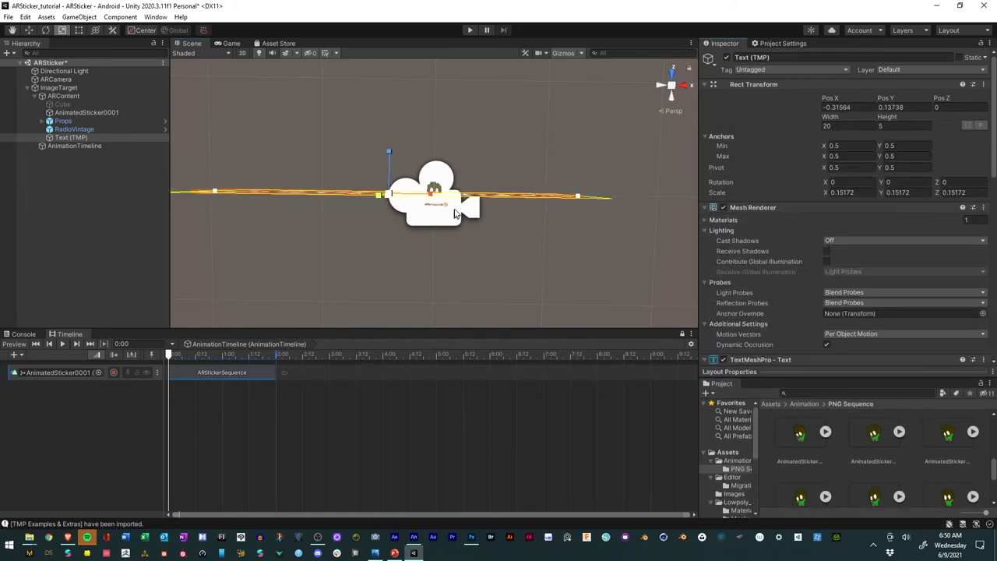
{"action": "left_click", "coordinate": [45, 31]}
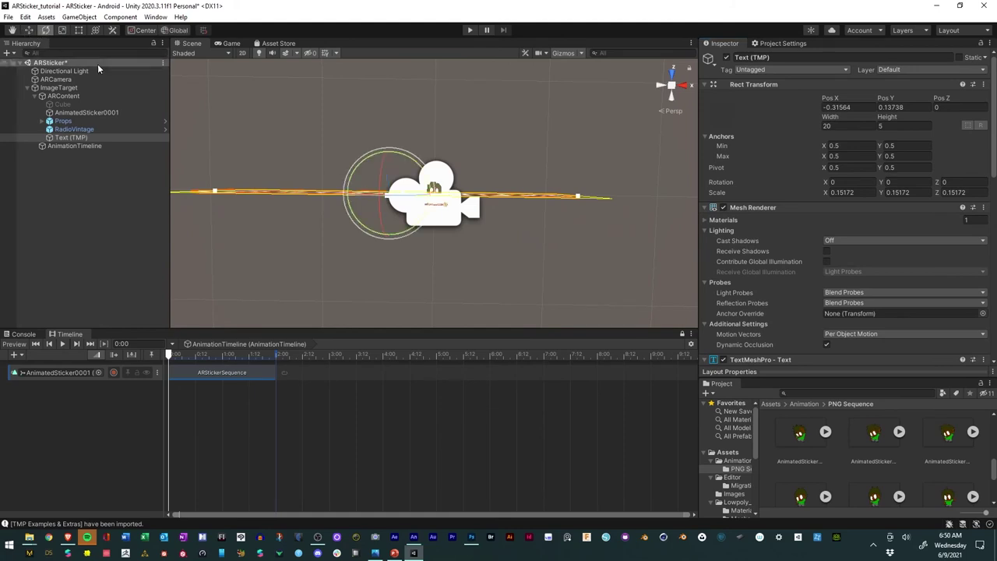
{"action": "left_click", "coordinate": [54, 178]}
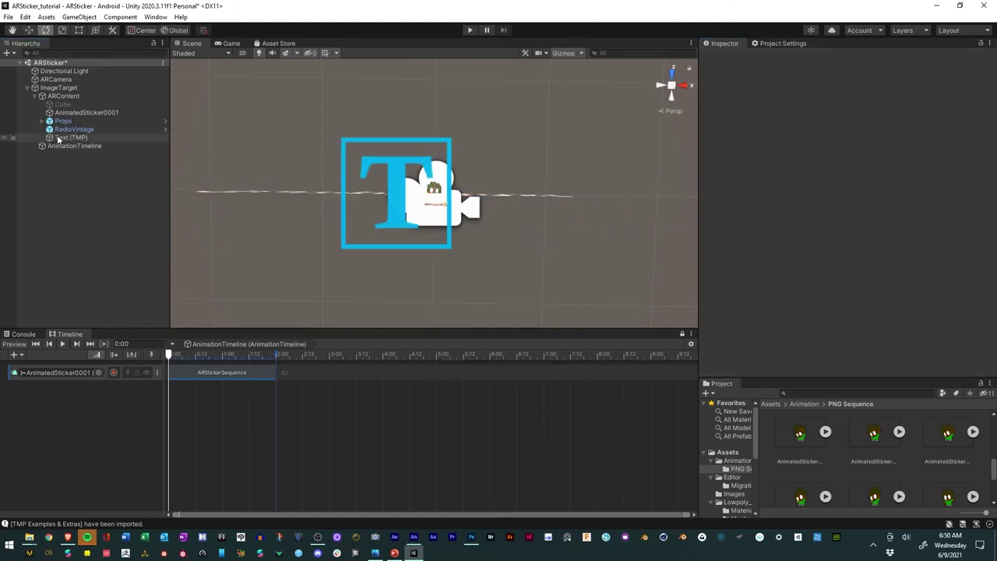
Create an empty TextHolder under ARContent, parent Text (TMP) to it, and zero its X/Y position.
{"action": "right_click", "coordinate": [54, 96]}
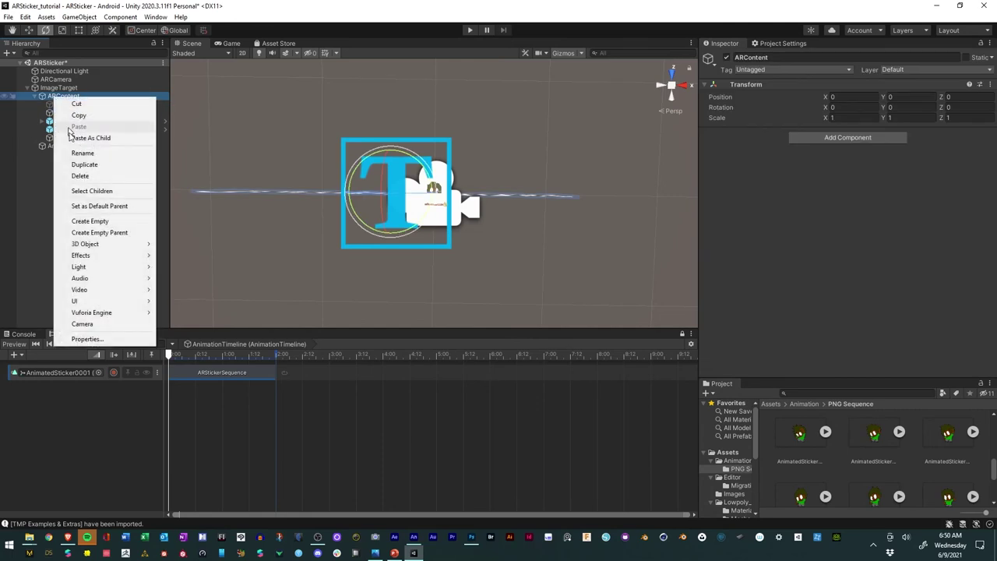
{"action": "left_click", "coordinate": [91, 221]}
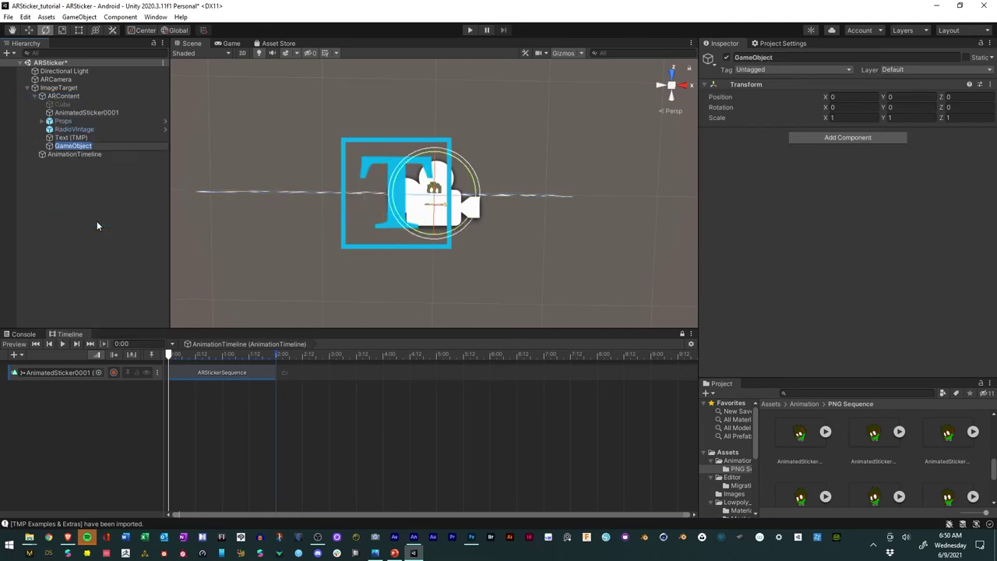
{"action": "type", "text": "TextHolder"}
{"action": "key", "text": "Return"}
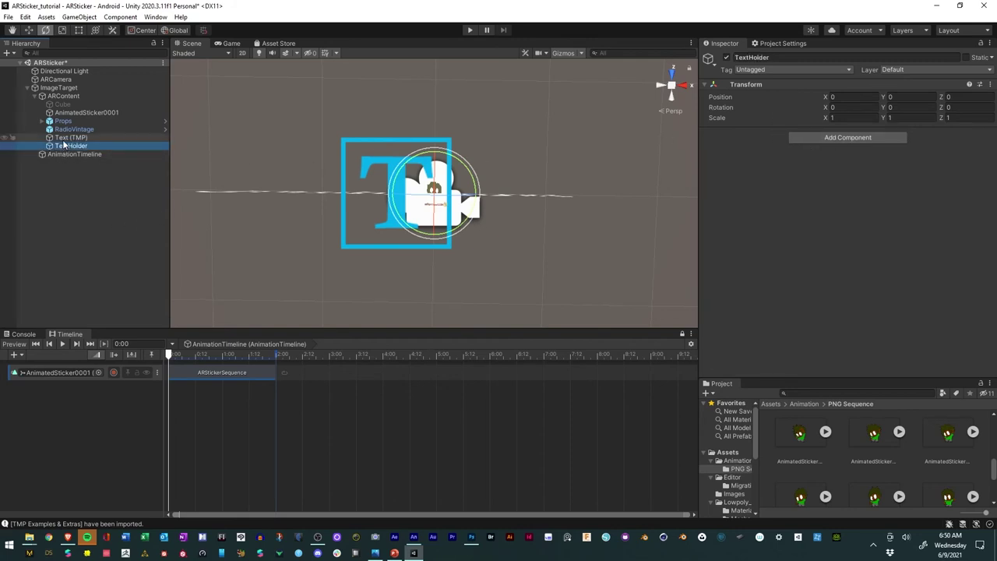
{"action": "left_click_drag", "start_coordinate": [63, 138], "coordinate": [66, 148]}
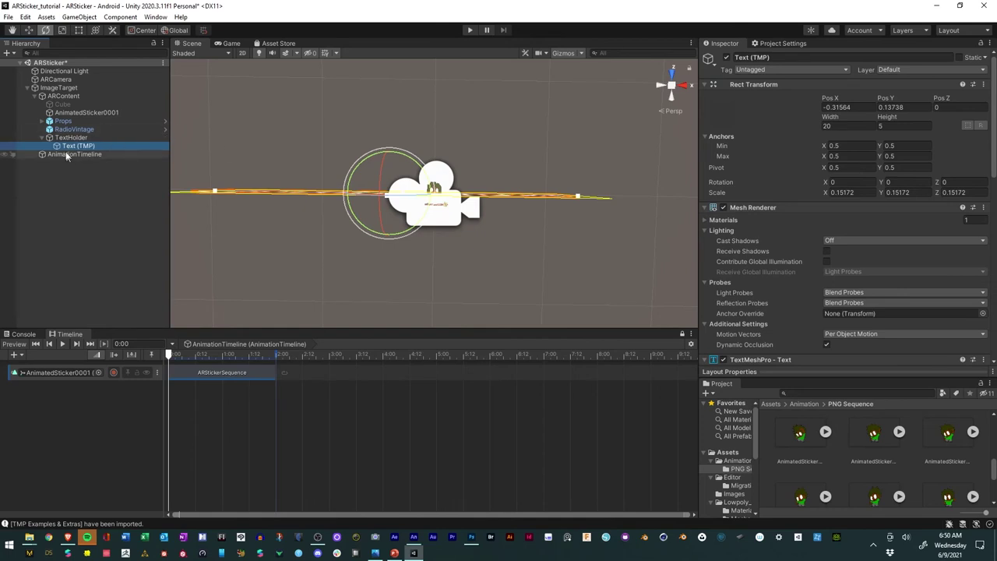
{"action": "left_click", "coordinate": [840, 107]}
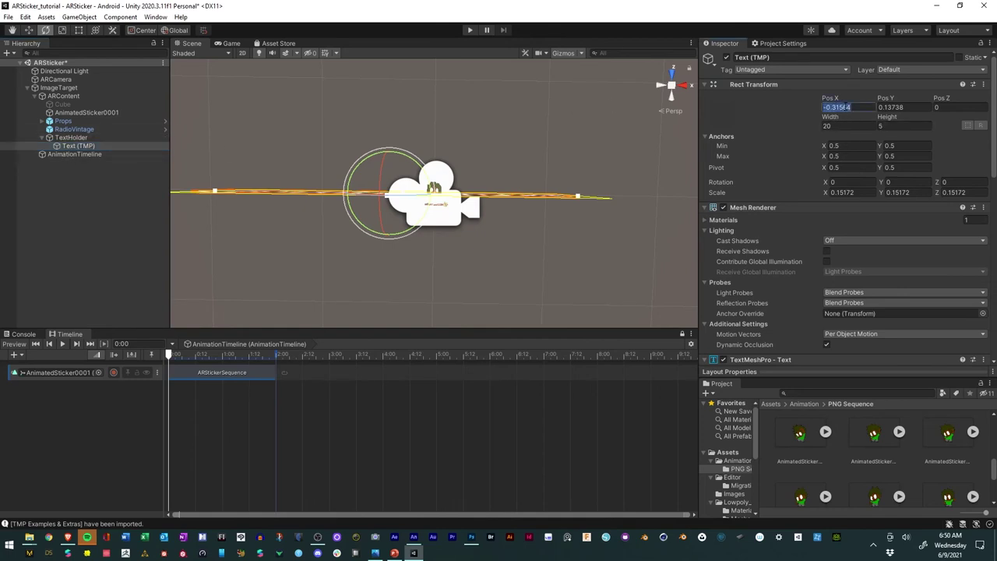
{"action": "type", "text": "0"}
{"action": "left_click", "coordinate": [903, 107]}
{"action": "type", "text": "0"}
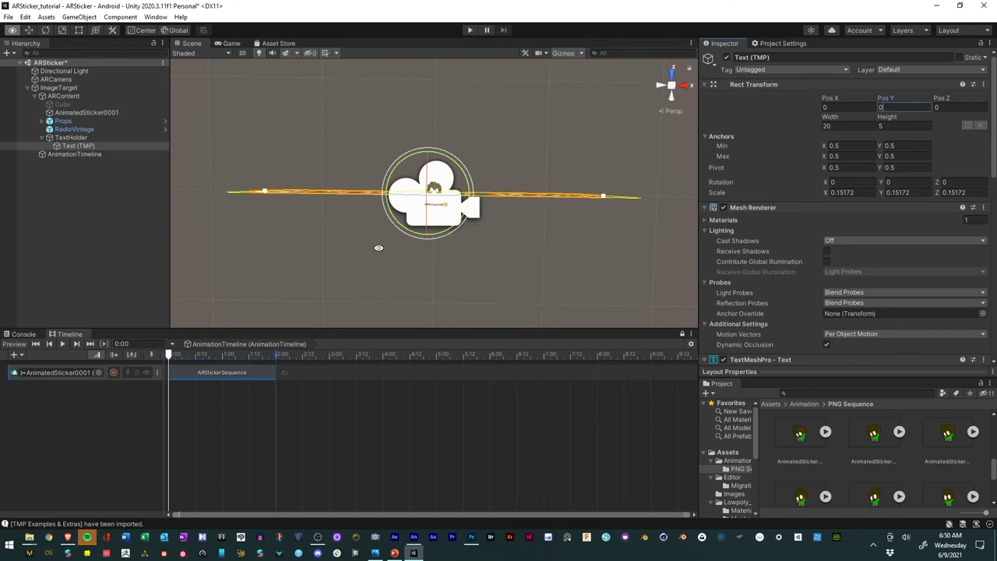
Rotate TextHolder to exactly 90 on X so the text reads properly.
{"action": "left_click_drag", "start_coordinate": [379, 247], "coordinate": [394, 260]}
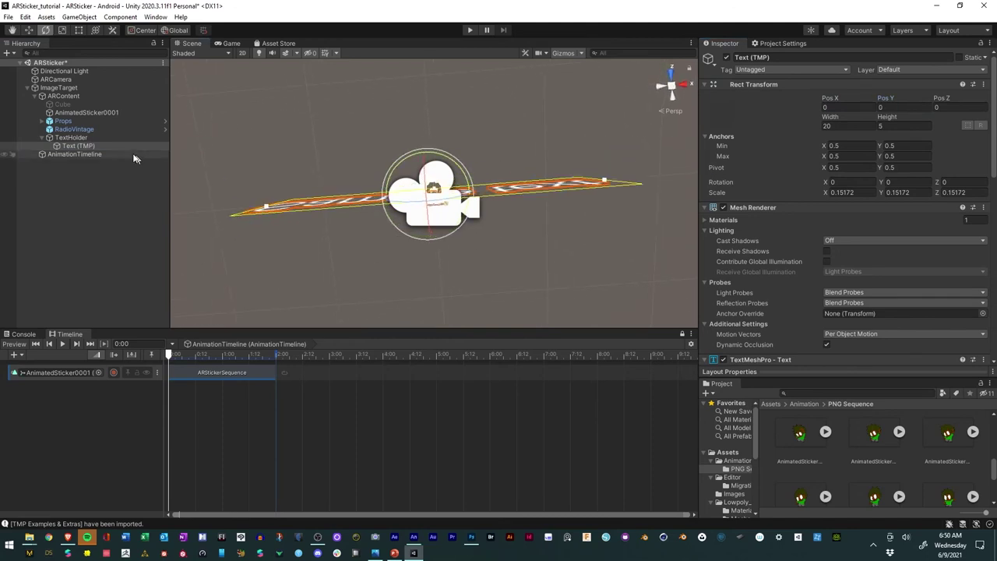
{"action": "left_click", "coordinate": [74, 138]}
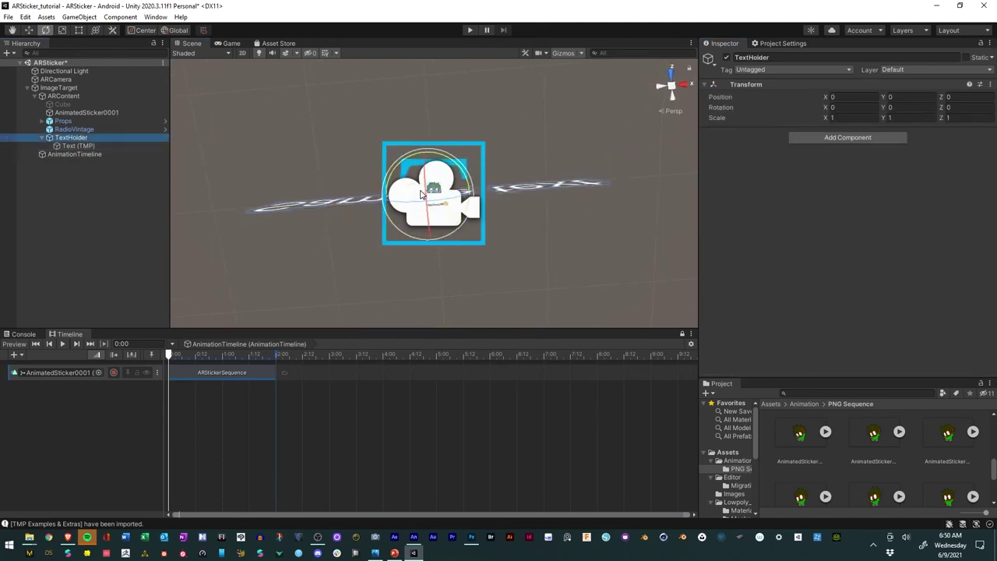
{"action": "left_click_drag", "start_coordinate": [397, 180], "coordinate": [454, 38]}
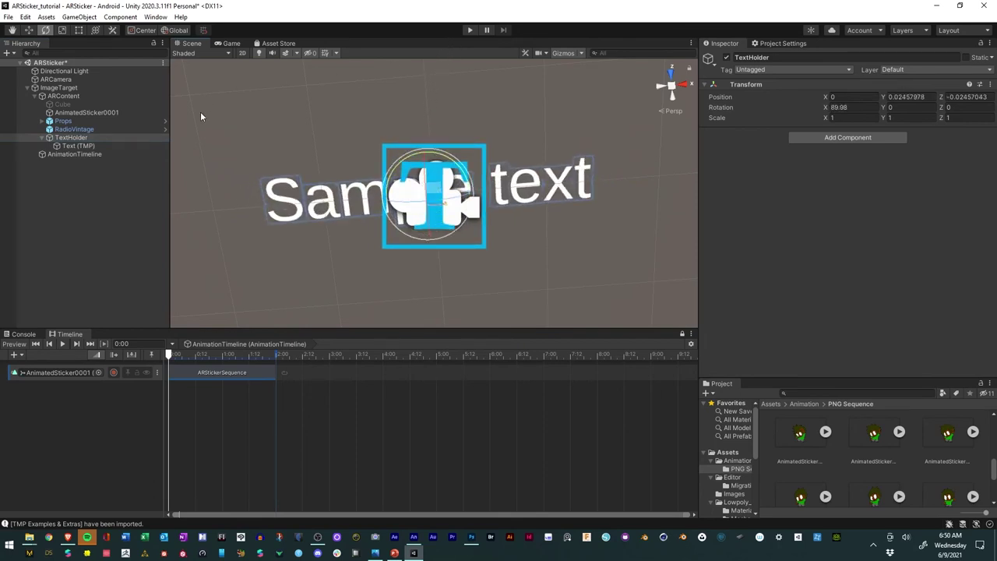
{"action": "key", "text": "alt"}
{"action": "left_click_drag", "start_coordinate": [389, 186], "coordinate": [430, 233]}
{"action": "scroll", "coordinate": [437, 240], "scroll_direction": "up", "scroll_amount": 1}
{"action": "scroll", "coordinate": [436, 239], "scroll_direction": "up", "scroll_amount": 6}
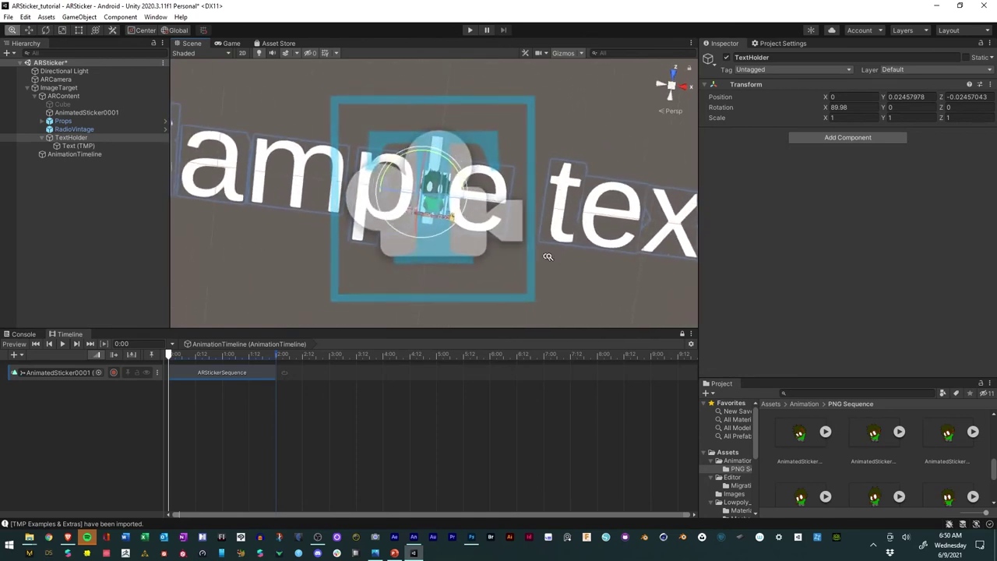
{"action": "scroll", "coordinate": [575, 265], "scroll_direction": "up", "scroll_amount": 2}
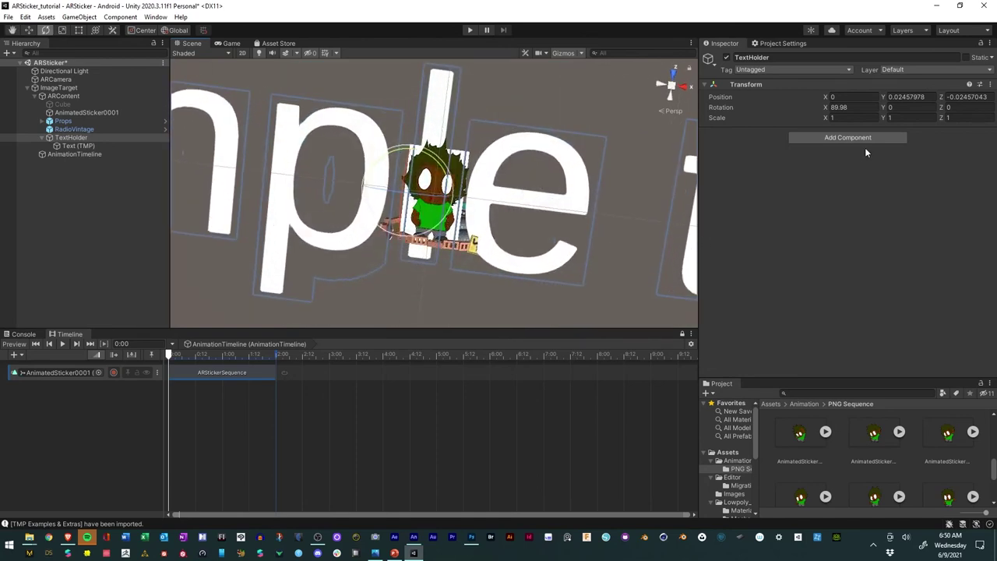
{"action": "left_click", "coordinate": [850, 107]}
{"action": "type", "text": "90"}
{"action": "key", "text": "Return"}
Set TextHolder's Y and Z position to 0.
{"action": "left_click_drag", "start_coordinate": [515, 255], "coordinate": [538, 249]}
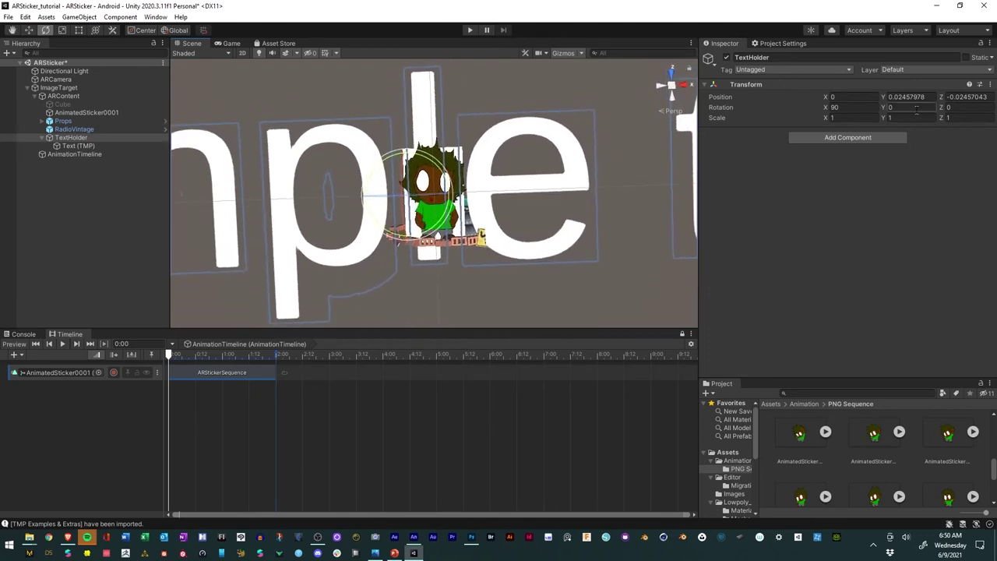
{"action": "left_click", "coordinate": [907, 96]}
{"action": "type", "text": "0"}
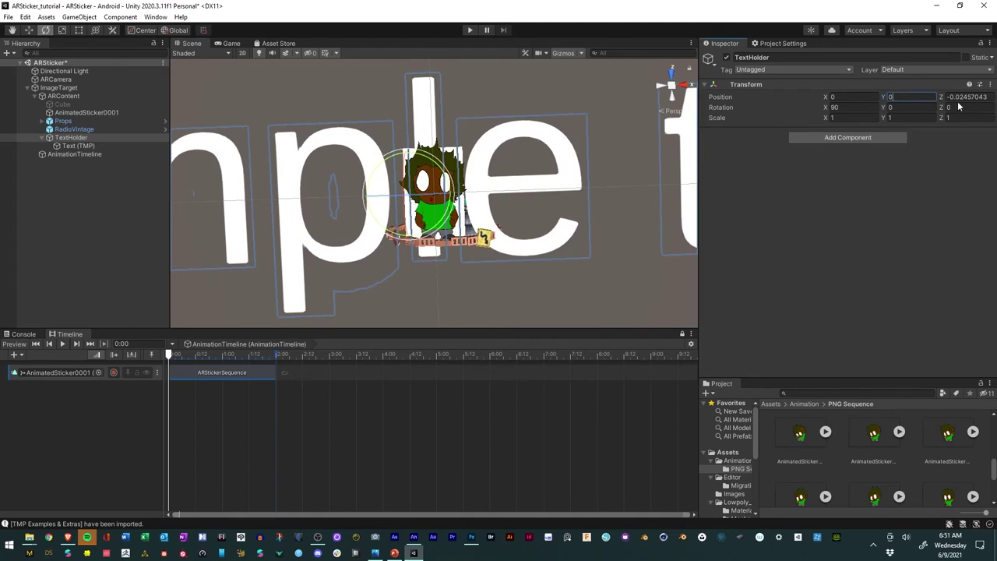
{"action": "key", "text": "Tab"}
{"action": "type", "text": "0"}
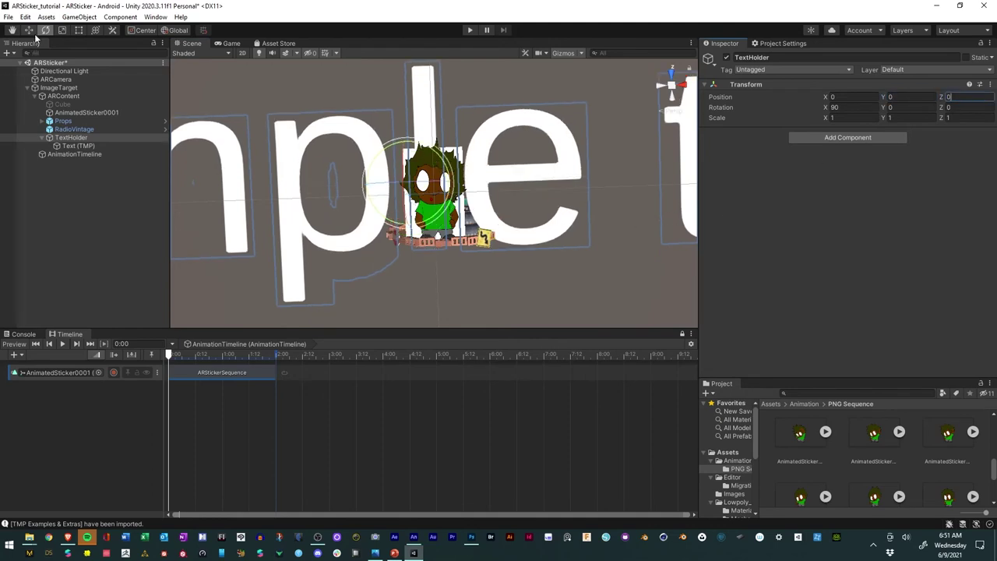
{"action": "left_click_drag", "start_coordinate": [390, 206], "coordinate": [473, 188]}
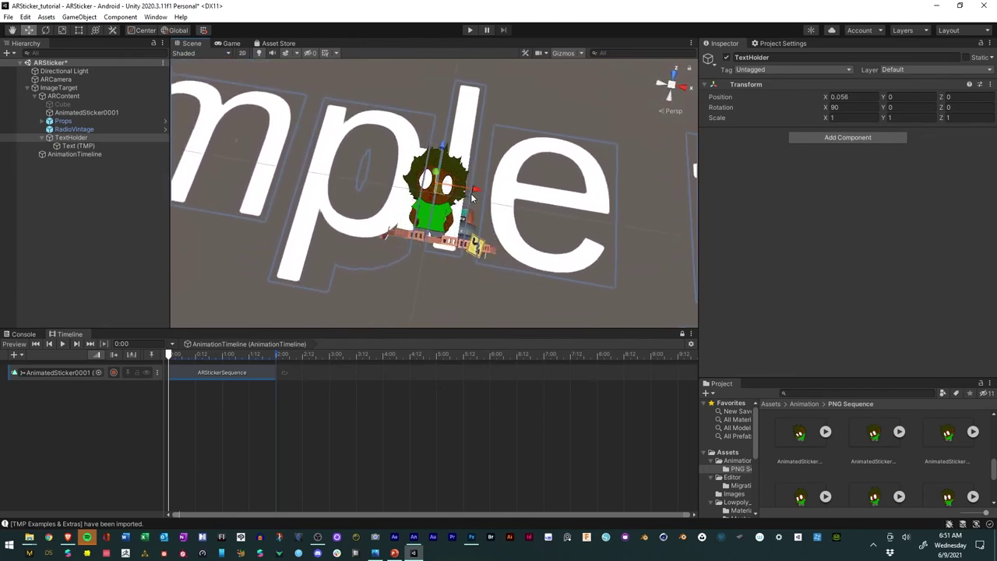
Scale TextHolder down to about 0.10 and raise it to Z 0.135 above Roscoe.
{"action": "left_click", "coordinate": [62, 30]}
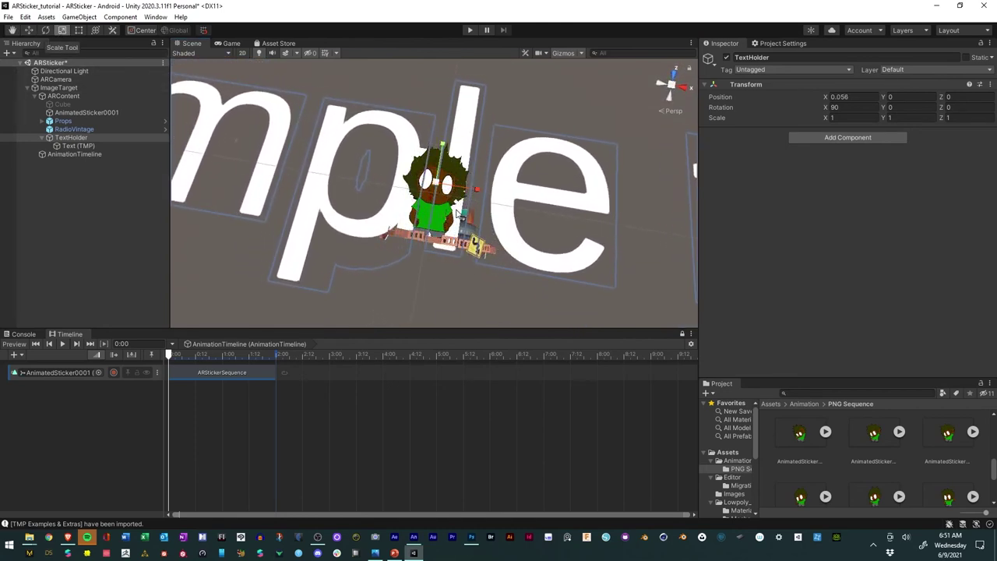
{"action": "left_click_drag", "start_coordinate": [441, 187], "coordinate": [502, 261]}
{"action": "key", "text": "w"}
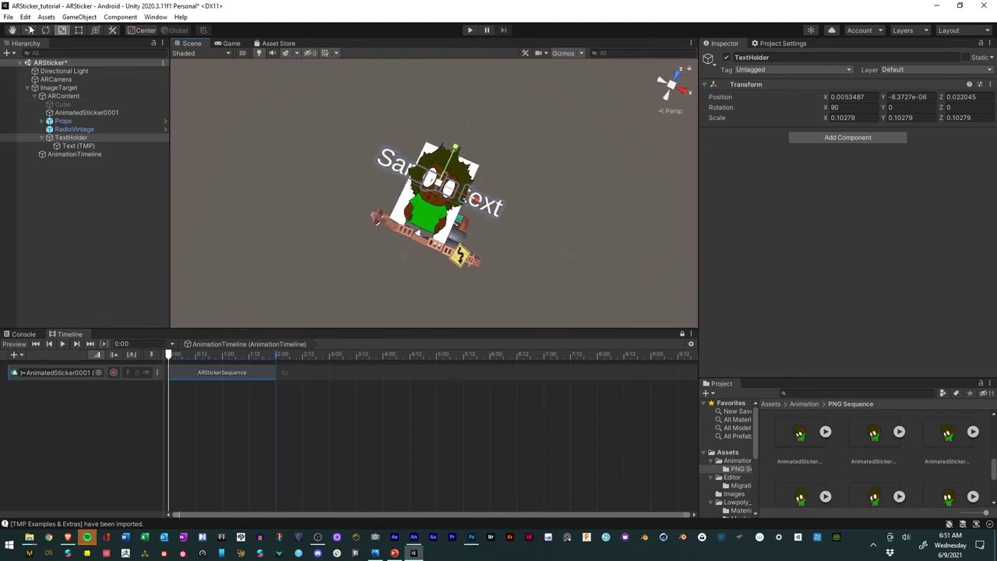
{"action": "left_click_drag", "start_coordinate": [450, 145], "coordinate": [477, 106]}
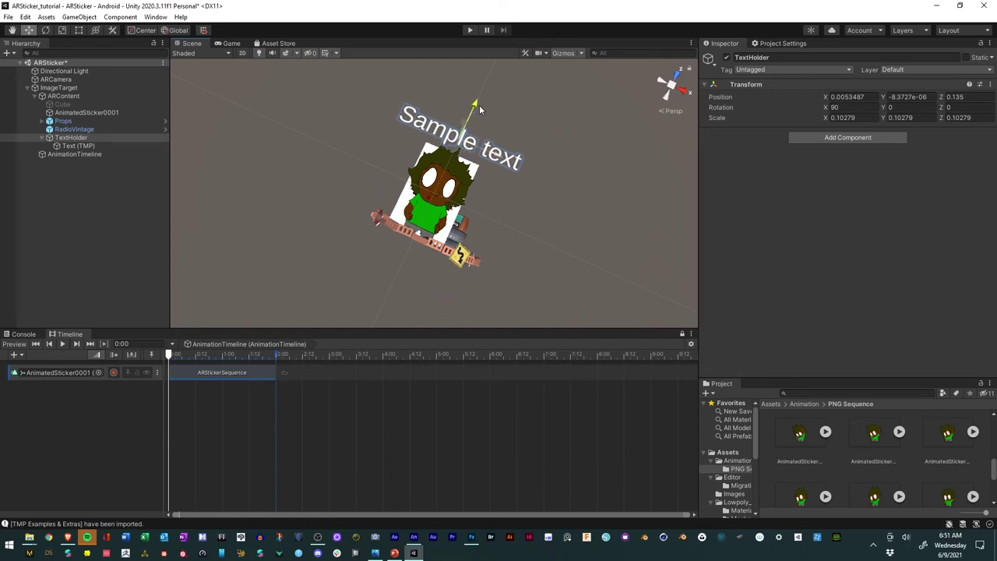
{"action": "left_click", "coordinate": [91, 145]}
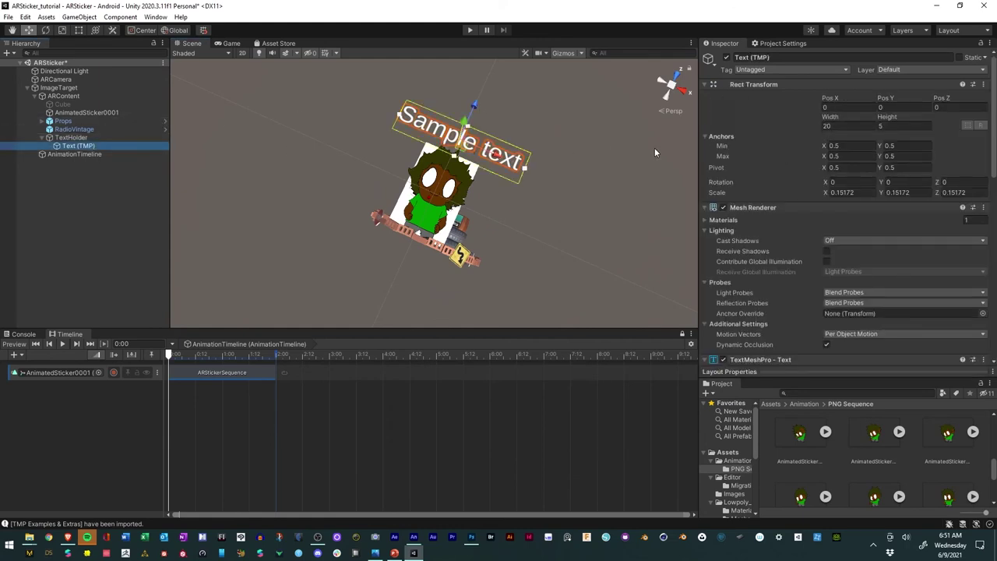
Replace the Sample text with 'Roscoe's Boogie' in the TextMeshPro Text Input.
{"action": "scroll", "coordinate": [795, 260], "scroll_direction": "down", "scroll_amount": 5}
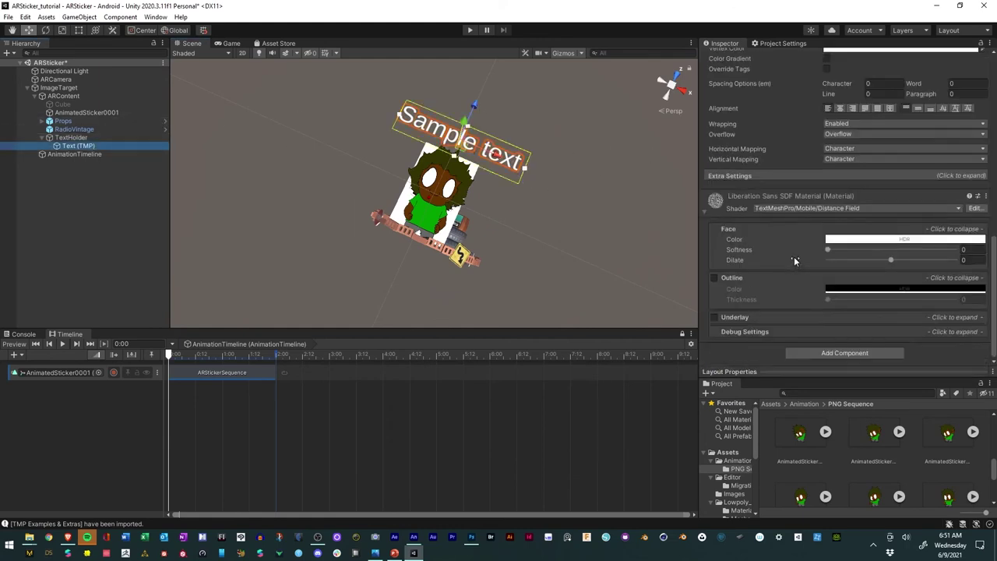
{"action": "left_click_drag", "start_coordinate": [762, 238], "coordinate": [725, 214]}
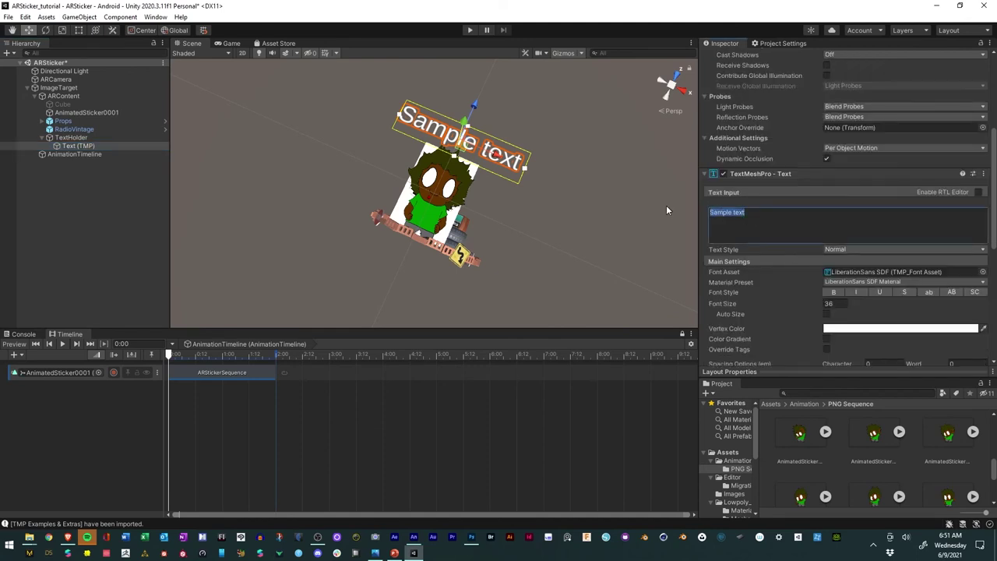
{"action": "type", "text": "Roscoe"}
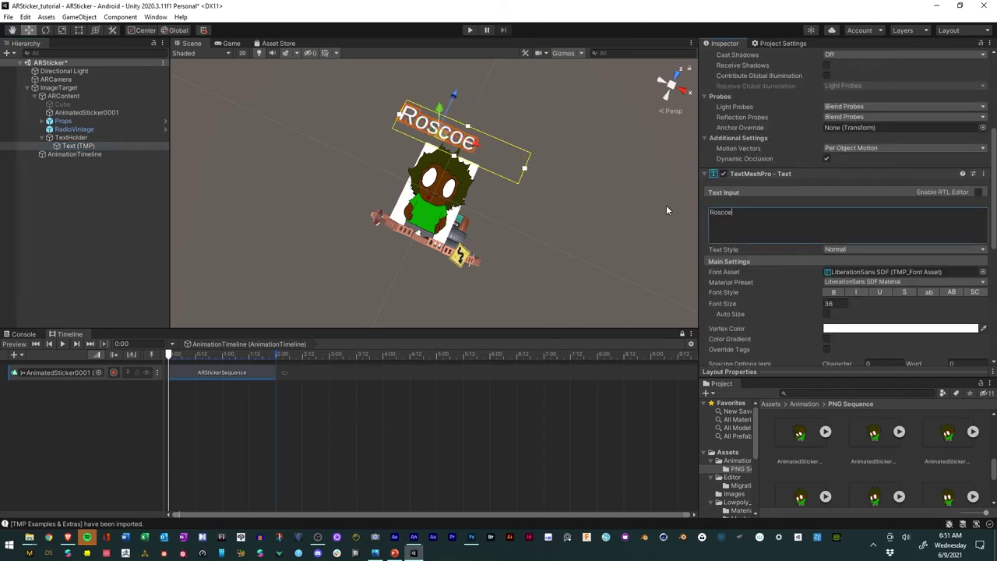
{"action": "type", "text": "'s"}
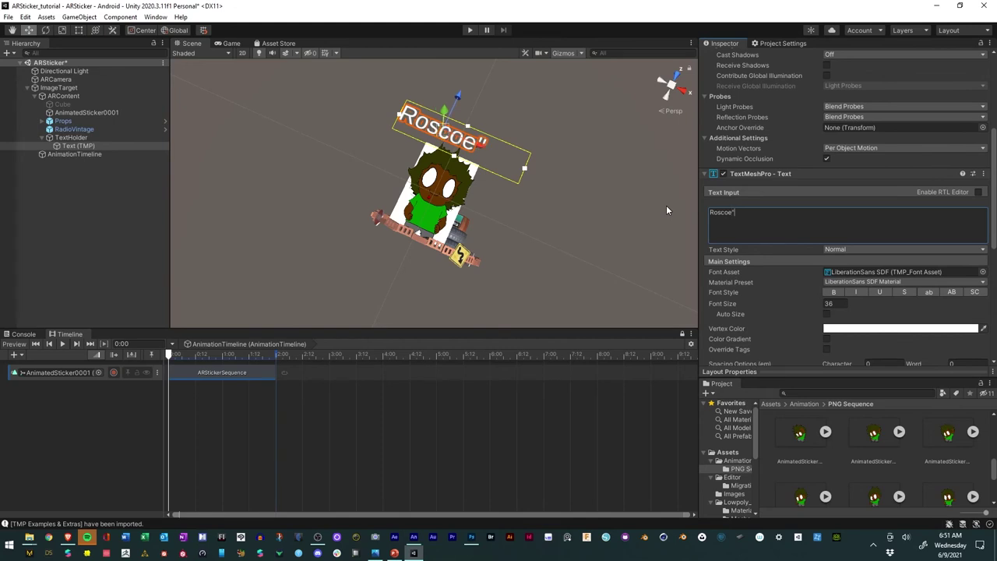
{"action": "key", "text": "BackSpace"}
{"action": "key", "text": "BackSpace"}
{"action": "type", "text": "'s Boogie"}
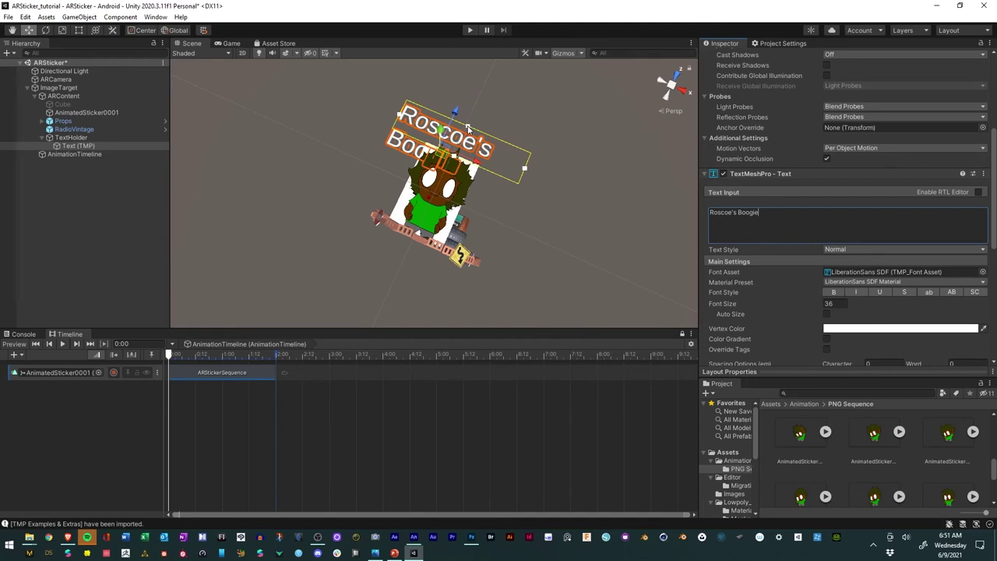
Enlarge the text rect so the title wraps onto two lines, and centre-align it.
{"action": "left_click_drag", "start_coordinate": [468, 127], "coordinate": [465, 107]}
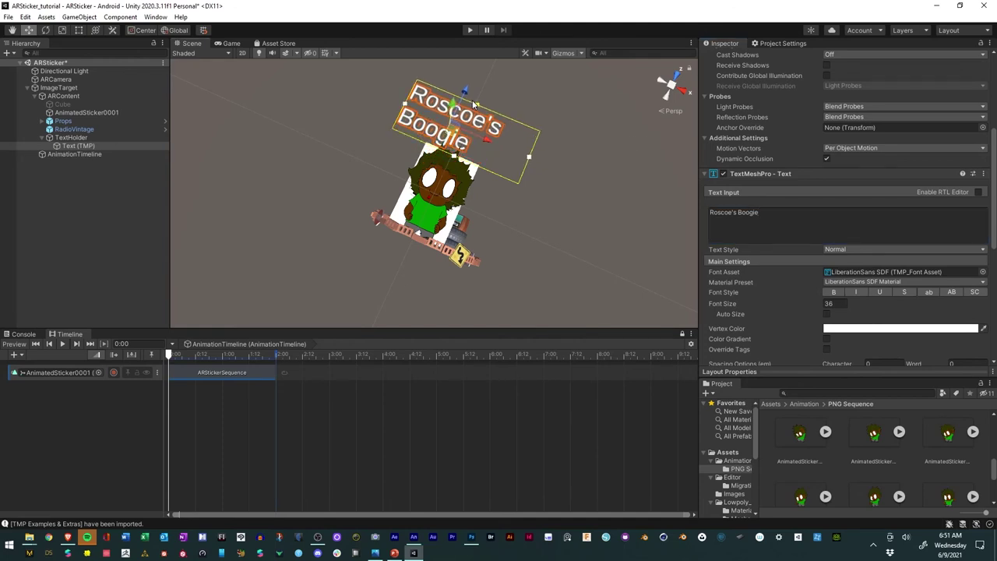
{"action": "scroll", "coordinate": [835, 281], "scroll_direction": "down", "scroll_amount": 3}
{"action": "left_click", "coordinate": [841, 294]}
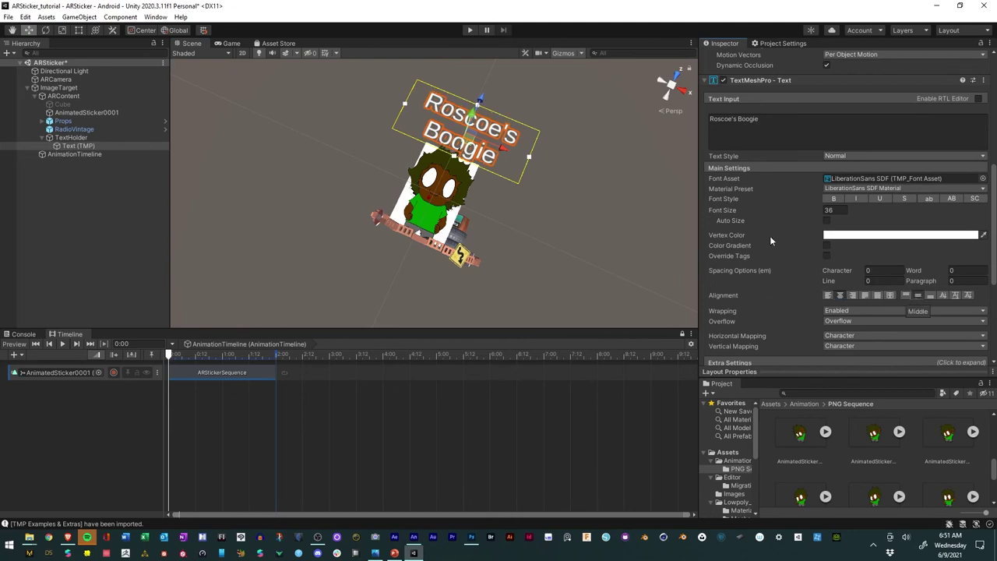
Set the title's Vertex Color to mint green 64FFB5.
{"action": "scroll", "coordinate": [768, 259], "scroll_direction": "down", "scroll_amount": 6}
{"action": "scroll", "coordinate": [768, 258], "scroll_direction": "up", "scroll_amount": 6}
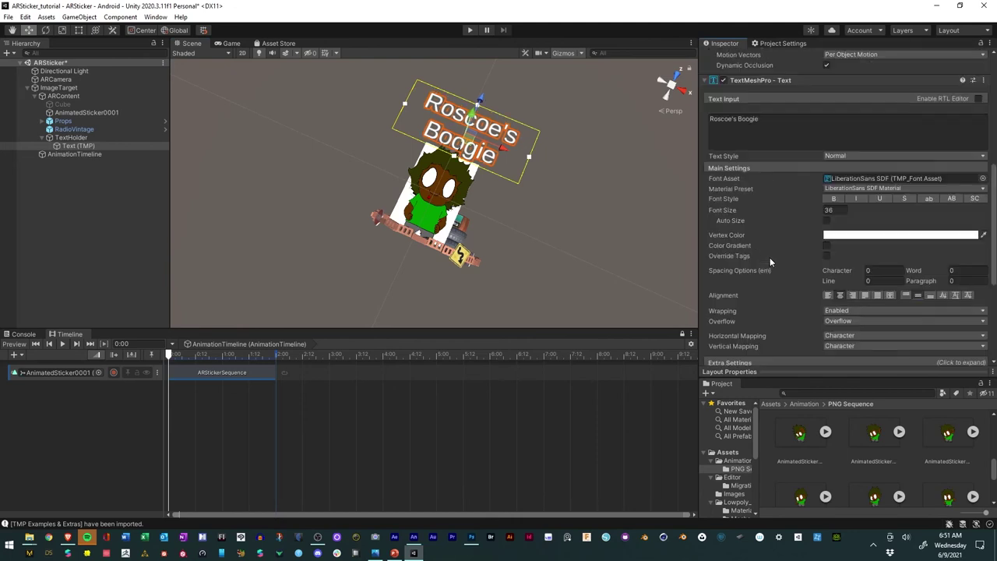
{"action": "left_click", "coordinate": [841, 235]}
{"action": "left_click_drag", "start_coordinate": [897, 294], "coordinate": [858, 297]}
{"action": "left_click", "coordinate": [862, 301]}
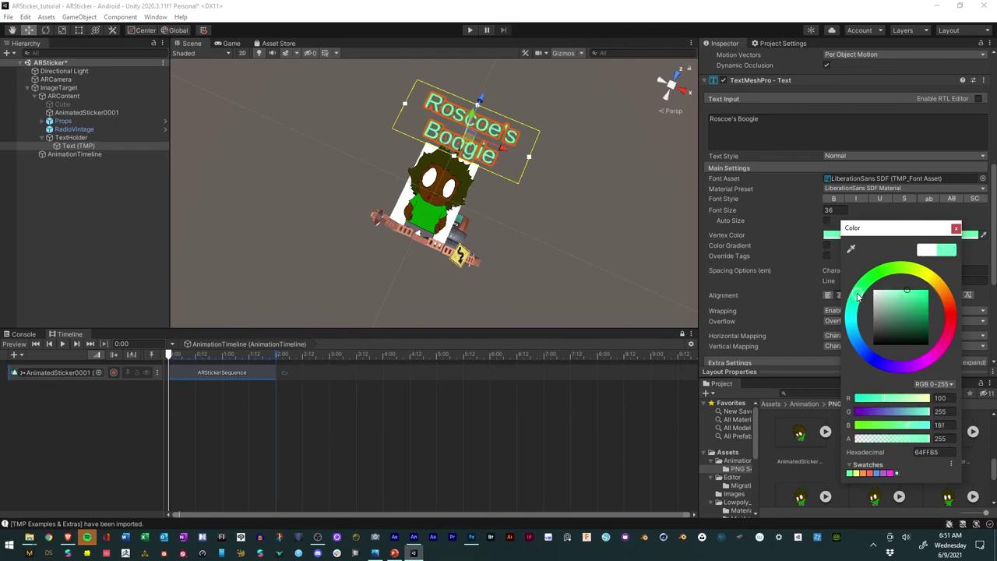
{"action": "left_click", "coordinate": [956, 229]}
Enable the title's Outline with 0.22 thickness and a pink colour.
{"action": "scroll", "coordinate": [809, 259], "scroll_direction": "down", "scroll_amount": 5}
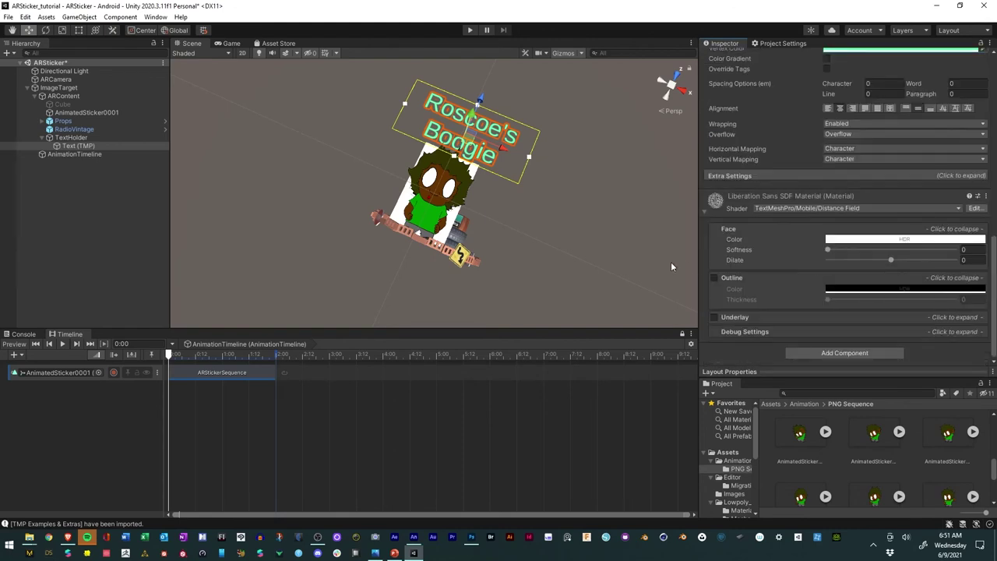
{"action": "left_click", "coordinate": [713, 278]}
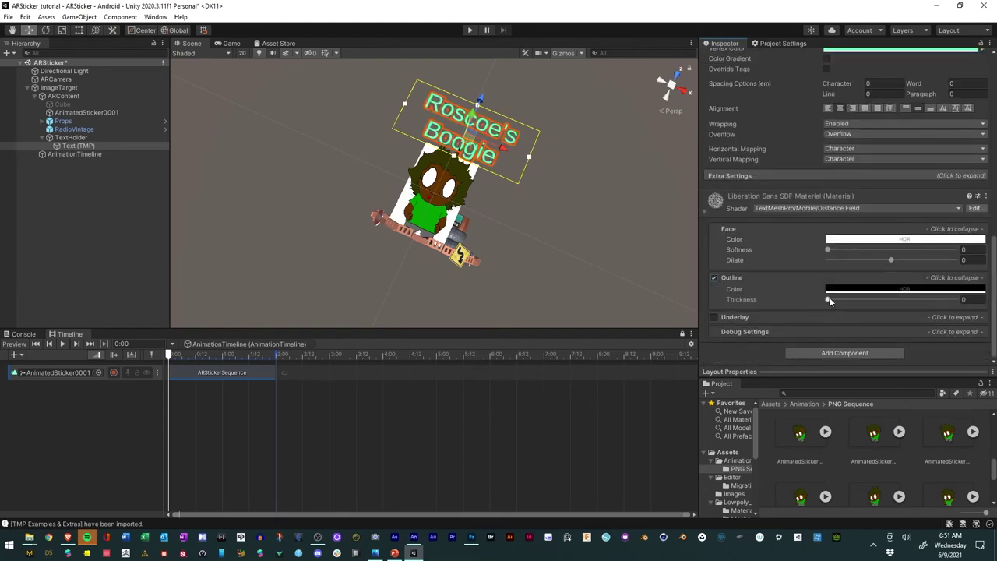
{"action": "left_click_drag", "start_coordinate": [829, 301], "coordinate": [859, 300]}
{"action": "left_click", "coordinate": [859, 290]}
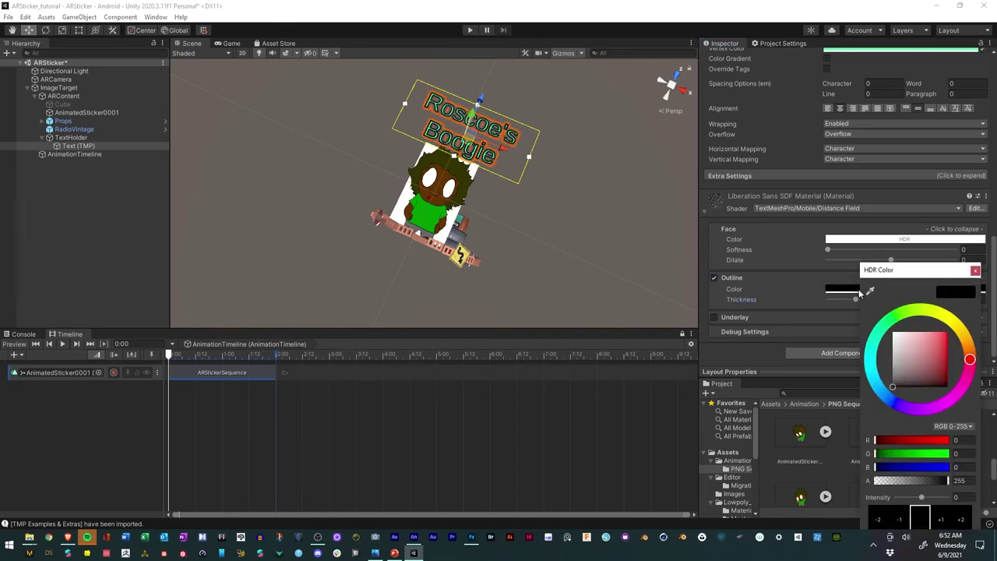
{"action": "left_click_drag", "start_coordinate": [914, 340], "coordinate": [971, 327]}
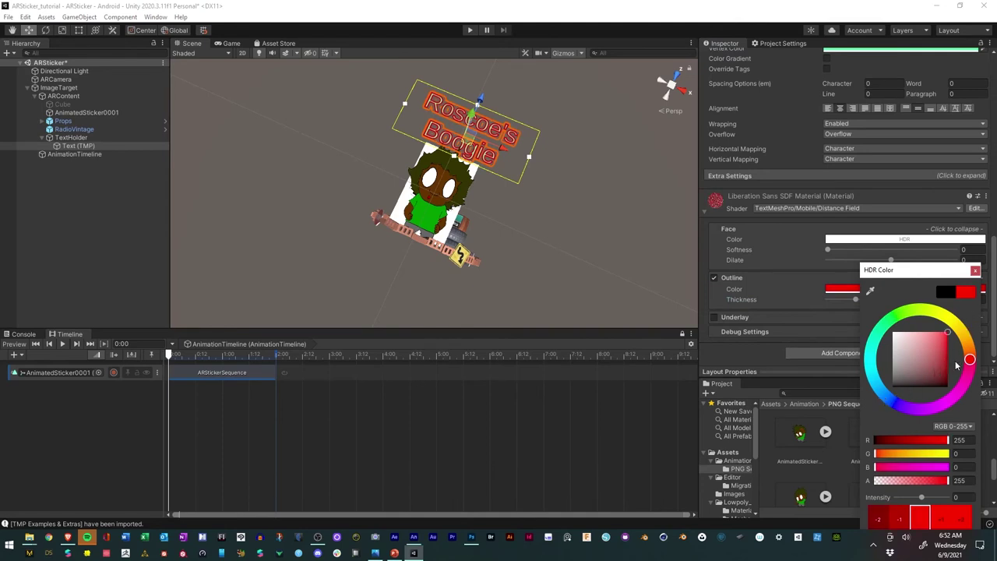
{"action": "left_click_drag", "start_coordinate": [958, 364], "coordinate": [974, 377]}
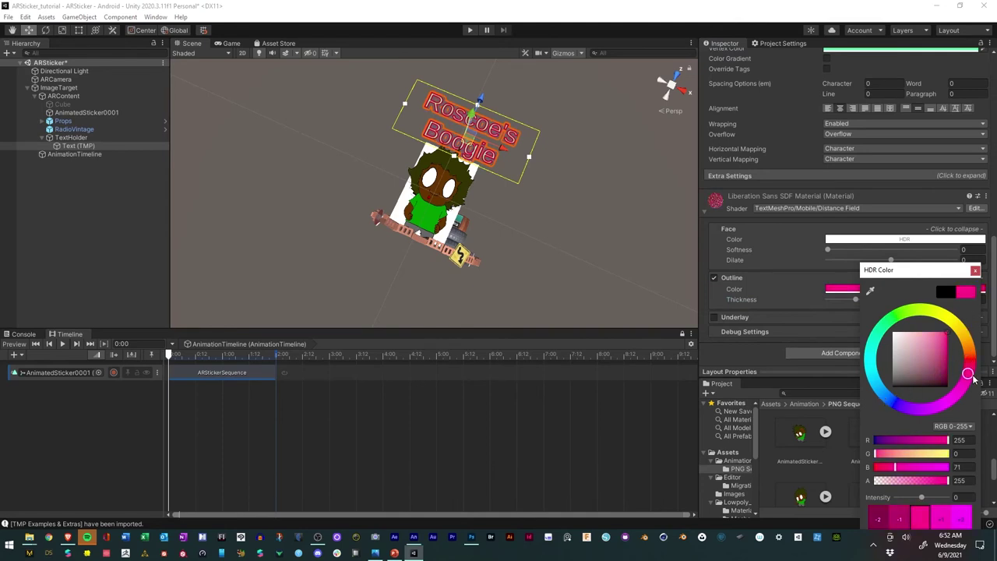
{"action": "left_click", "coordinate": [975, 270]}
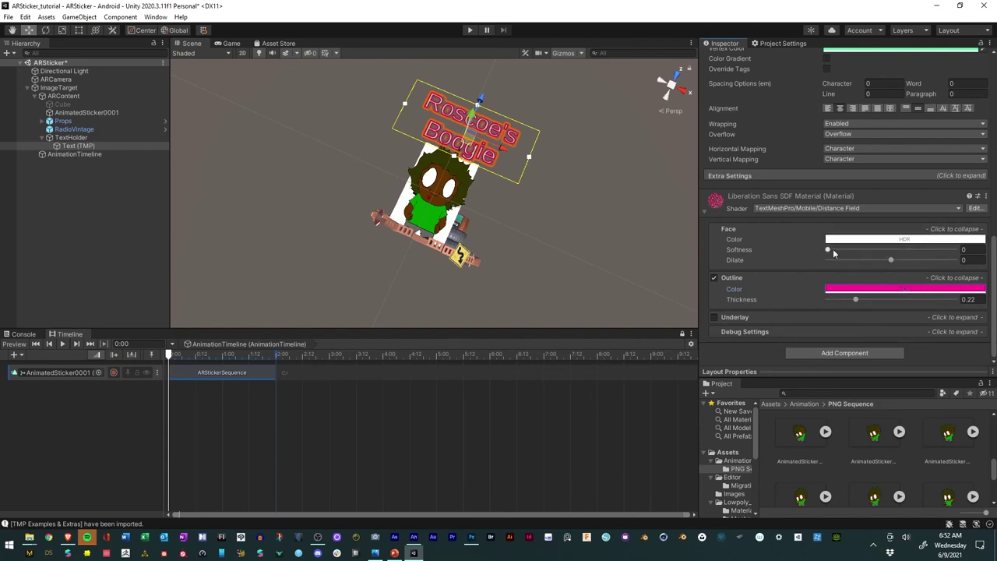
Raise Face Softness to 0.188 and Dilate to 0.307, viewing the sticker head-on.
{"action": "left_click_drag", "start_coordinate": [835, 251], "coordinate": [911, 257]}
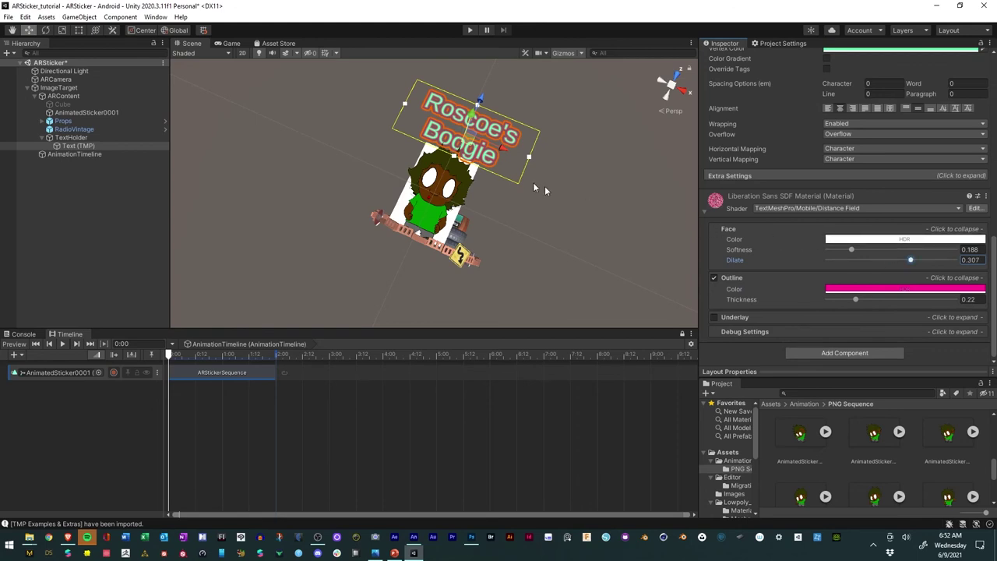
{"action": "left_click_drag", "start_coordinate": [545, 186], "coordinate": [459, 195]}
{"action": "scroll", "coordinate": [398, 172], "scroll_direction": "up", "scroll_amount": 3}
{"action": "scroll", "coordinate": [481, 170], "scroll_direction": "down", "scroll_amount": 1}
Add a Text (TMP) animation track below the sticker track and set the playhead to 1:00.
{"action": "left_click", "coordinate": [84, 279]}
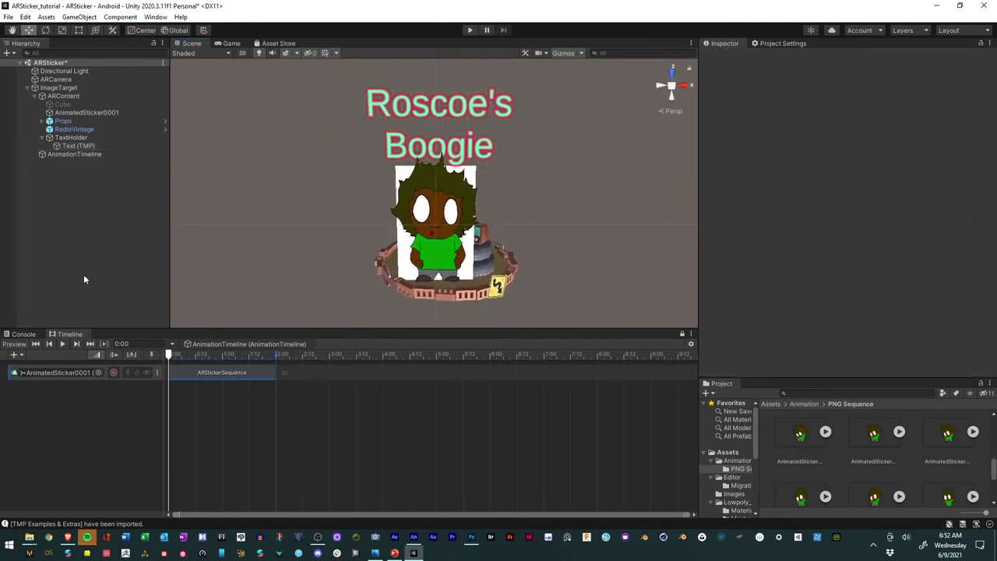
{"action": "left_click", "coordinate": [74, 147]}
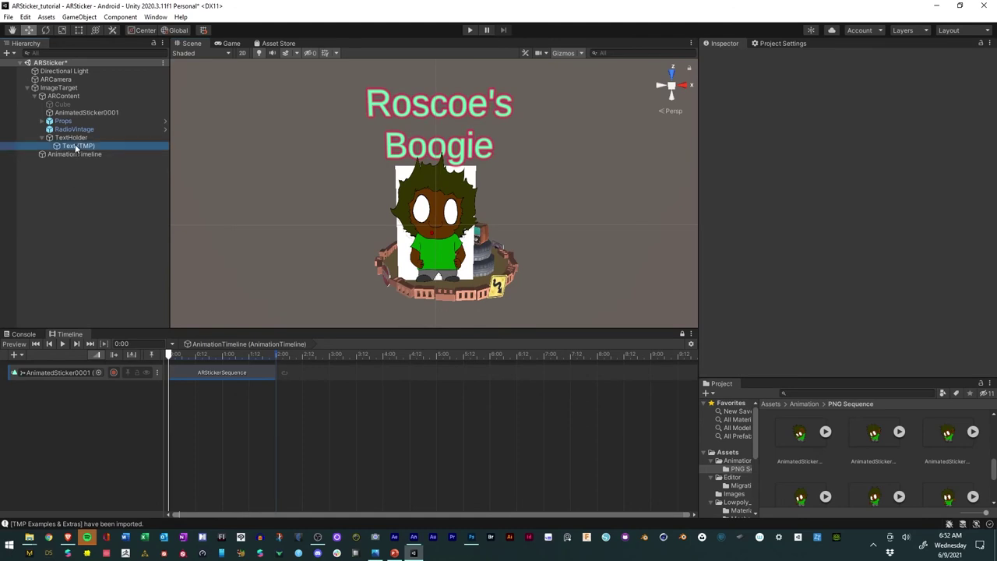
{"action": "mouse_move", "coordinate": [75, 148]}
{"action": "left_mouse_down"}
{"action": "mouse_move", "coordinate": [98, 356]}
{"action": "mouse_move", "coordinate": [66, 145]}
{"action": "left_mouse_up"}
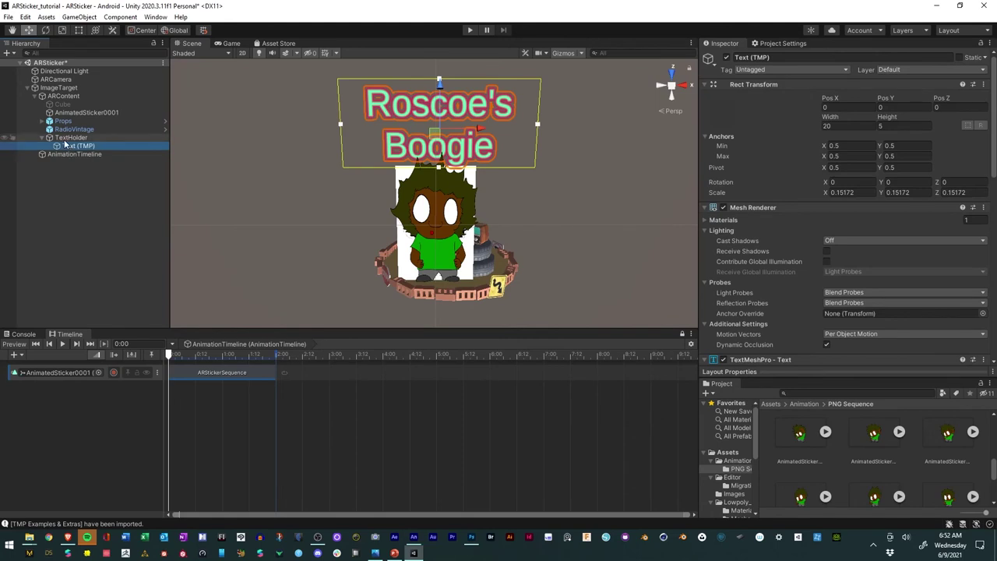
{"action": "right_click", "coordinate": [73, 405]}
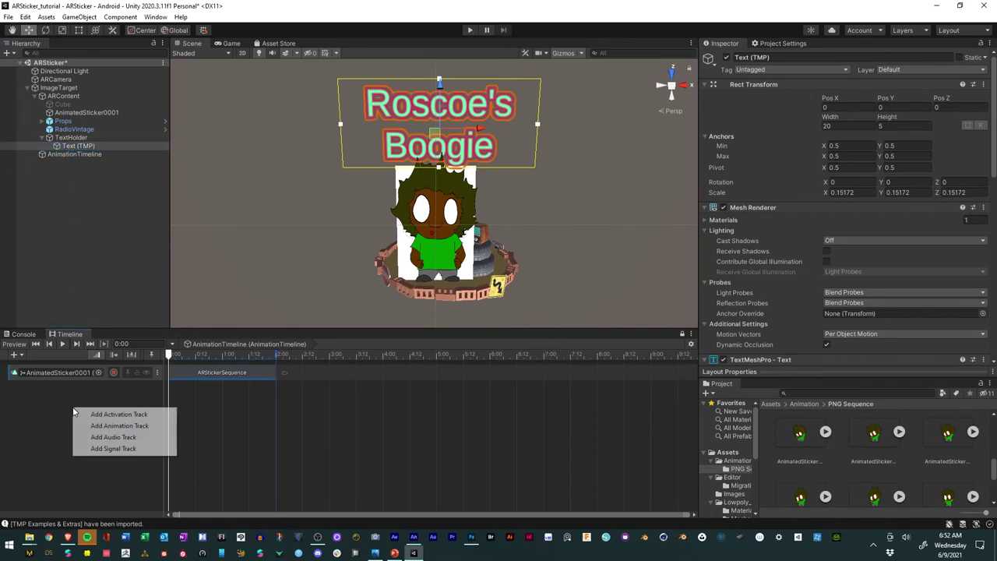
{"action": "left_click", "coordinate": [111, 428]}
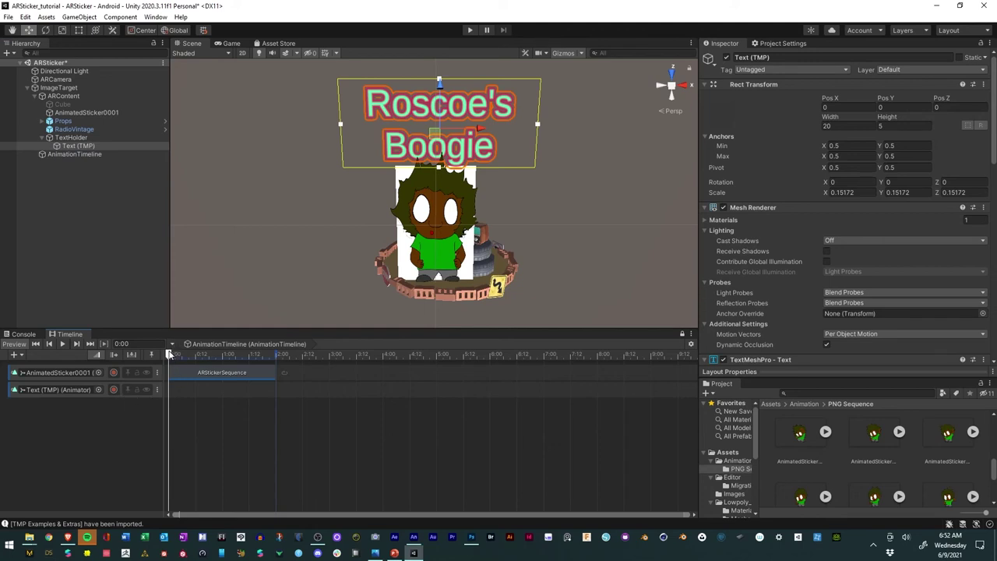
{"action": "left_click_drag", "start_coordinate": [169, 354], "coordinate": [203, 355]}
{"action": "left_click_drag", "start_coordinate": [233, 356], "coordinate": [223, 357]}
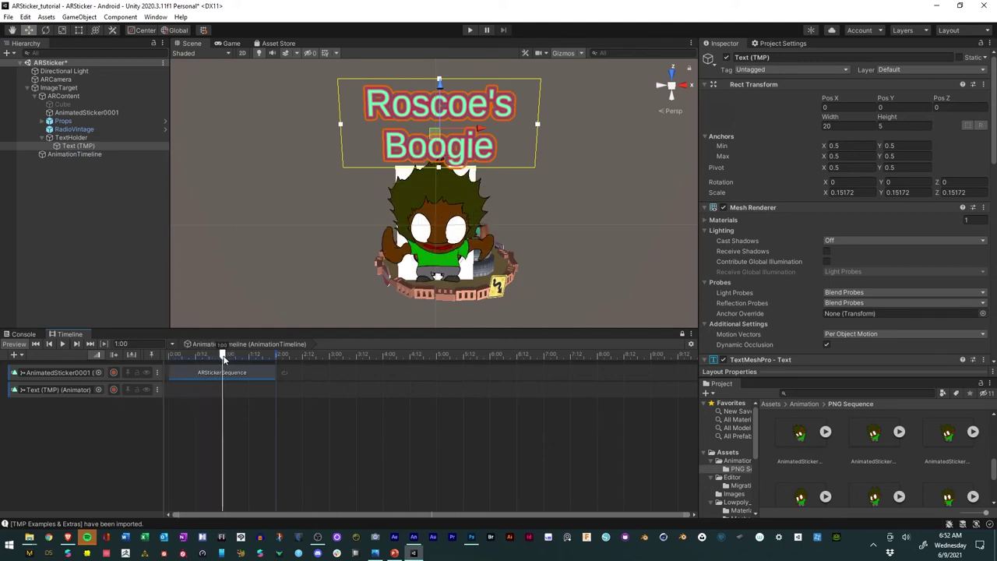
Start recording the title track and key its Pos X, Pos Y and Scale.
{"action": "left_click", "coordinate": [114, 391]}
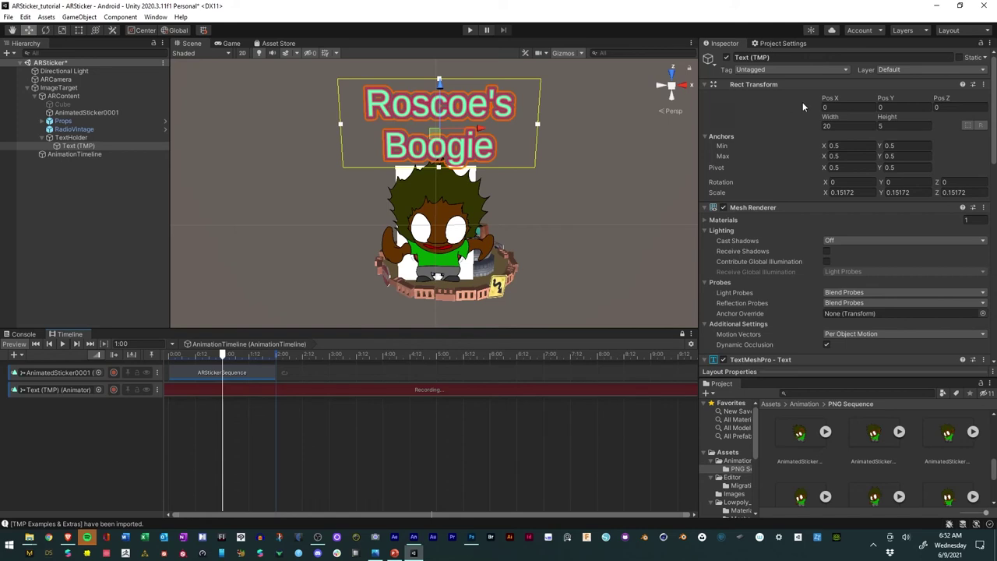
{"action": "right_click", "coordinate": [826, 102]}
{"action": "left_click", "coordinate": [849, 107]}
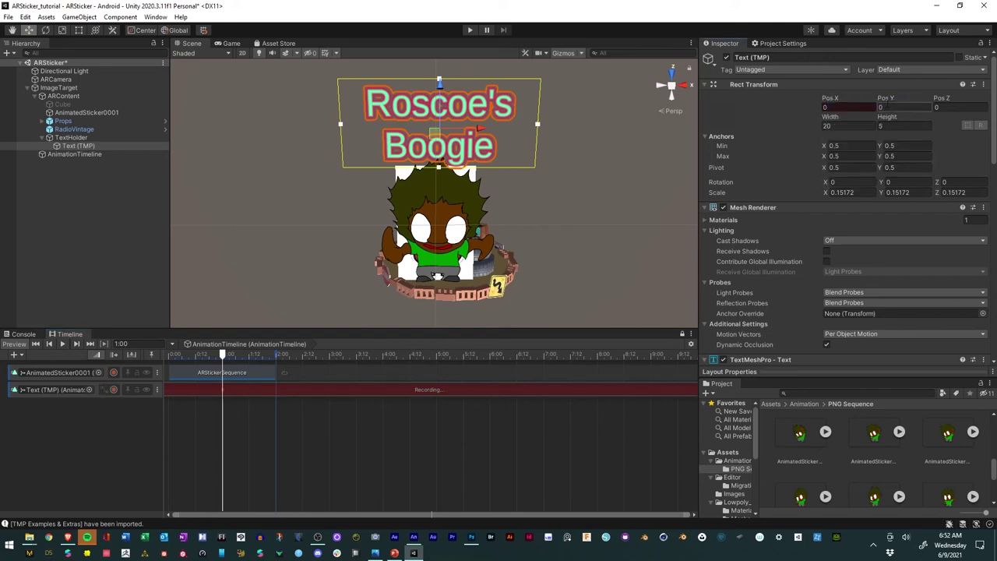
{"action": "right_click", "coordinate": [887, 100]}
{"action": "left_click", "coordinate": [910, 105]}
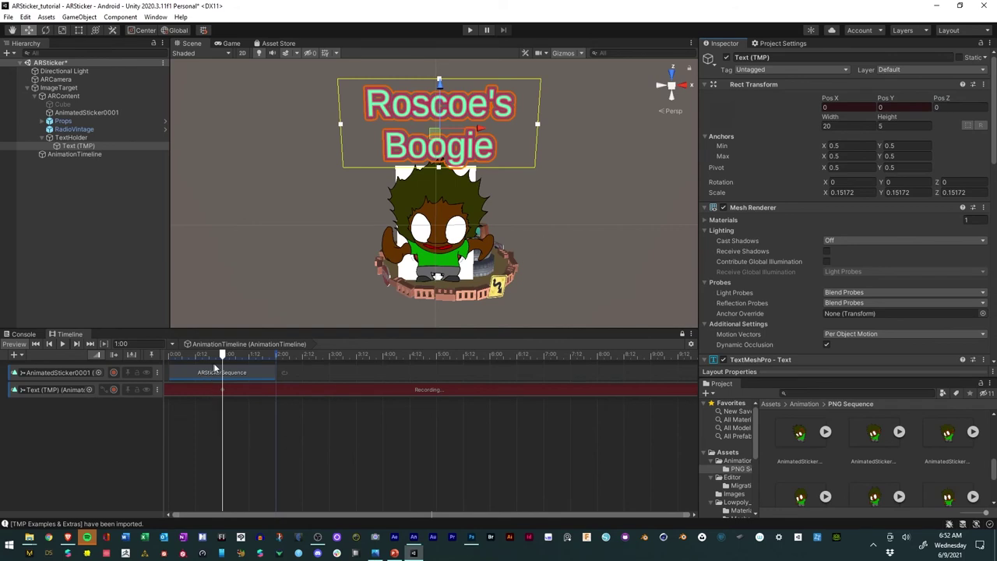
{"action": "right_click", "coordinate": [718, 194]}
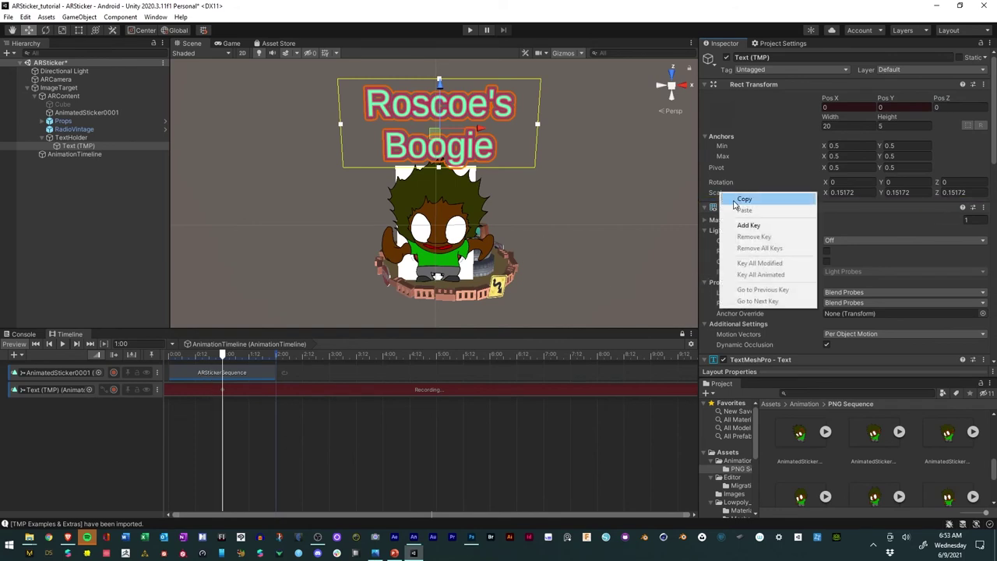
{"action": "left_click", "coordinate": [743, 225]}
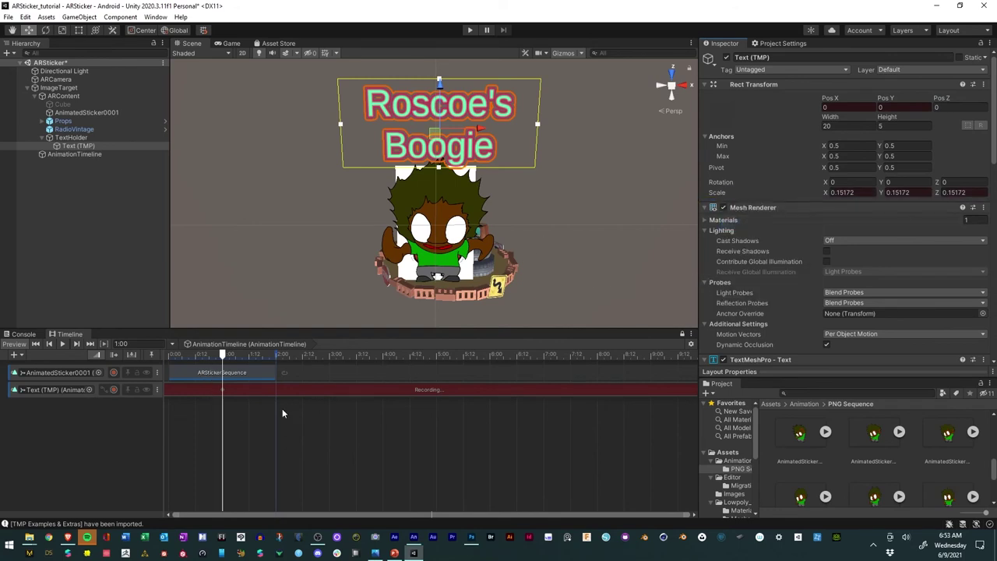
At 0:00, move the title down behind Roscoe and shrink it to a tiny size.
{"action": "left_click", "coordinate": [169, 355]}
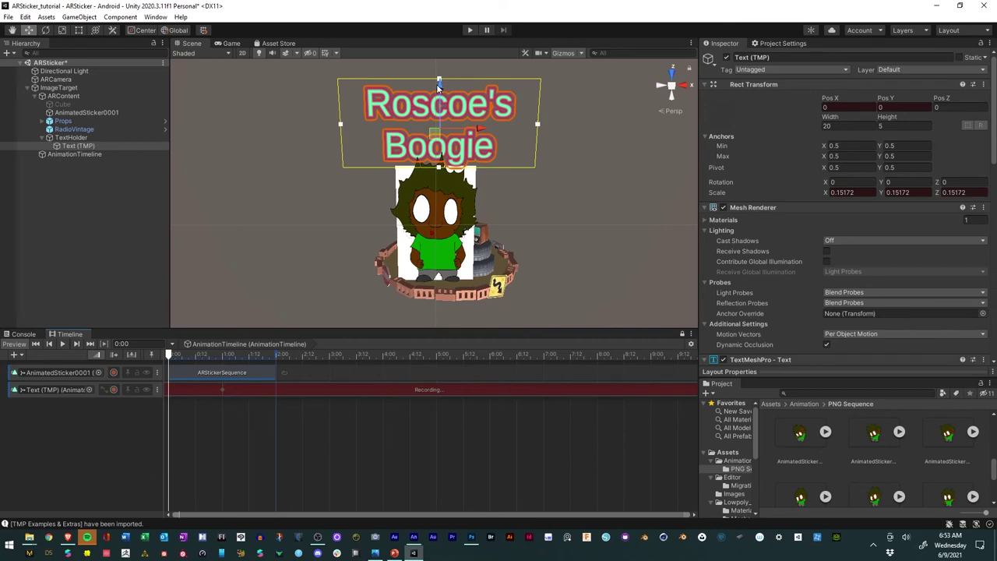
{"action": "left_click_drag", "start_coordinate": [439, 88], "coordinate": [438, 144]}
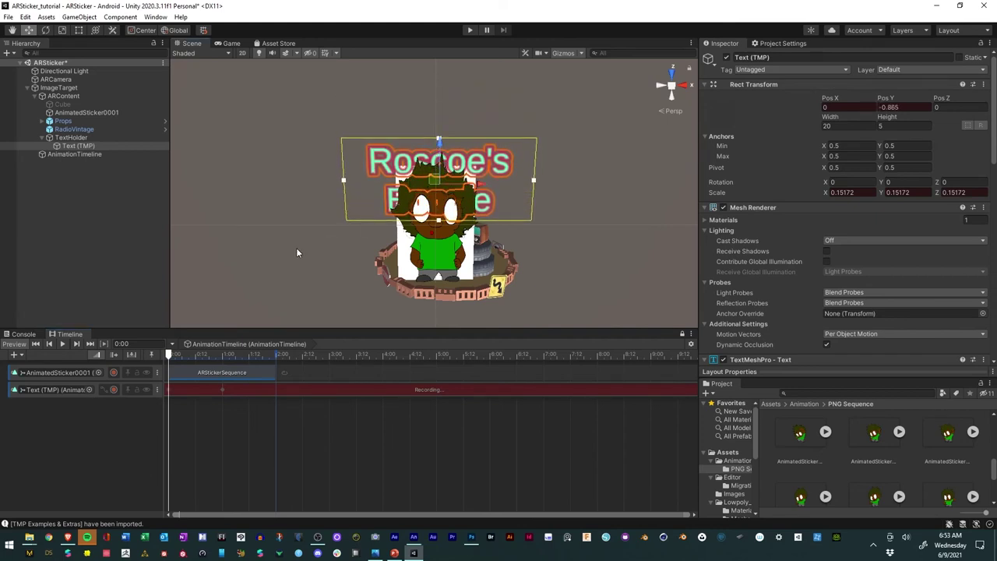
{"action": "left_click", "coordinate": [63, 33]}
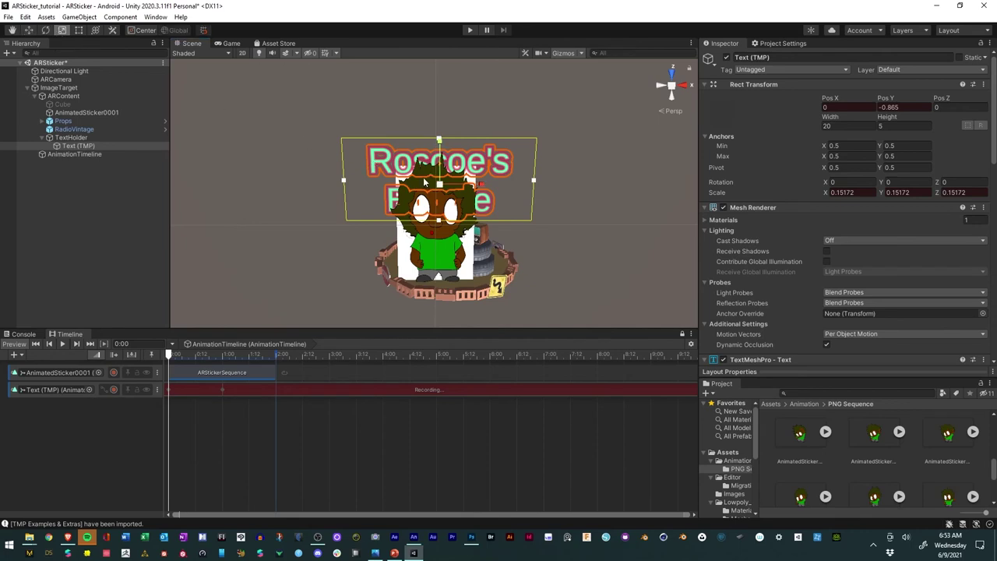
{"action": "left_click_drag", "start_coordinate": [439, 187], "coordinate": [406, 208]}
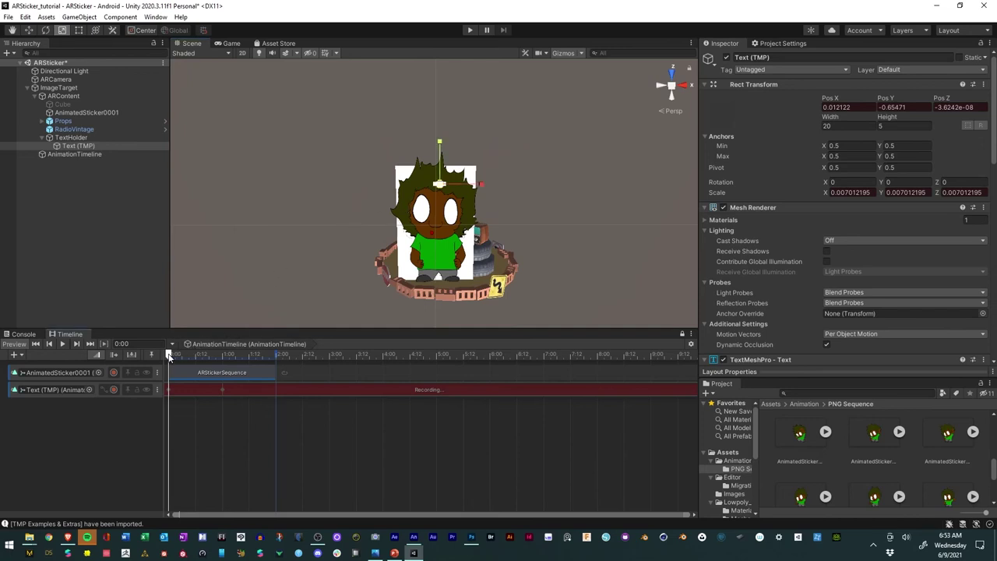
{"action": "left_click_drag", "start_coordinate": [168, 355], "coordinate": [223, 355]}
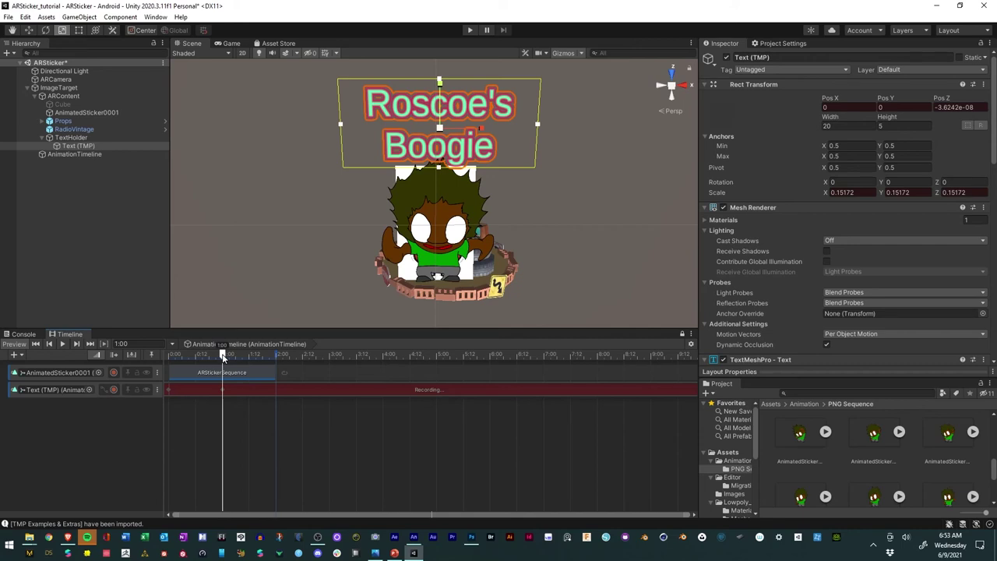
At about 0:20, enlarge the title and raise it above Roscoe, then preview the pop-up.
{"action": "left_click_drag", "start_coordinate": [223, 355], "coordinate": [211, 356]}
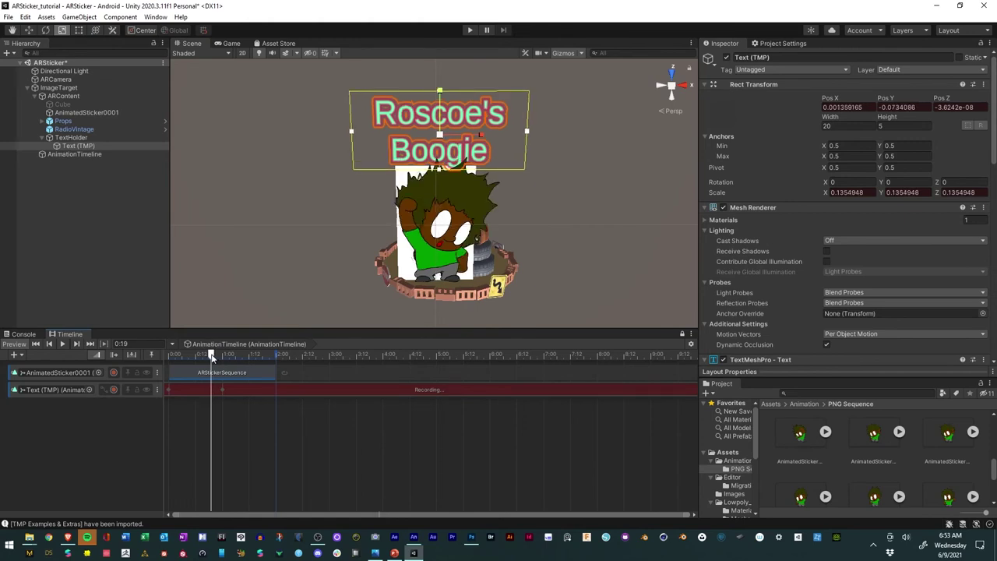
{"action": "left_click_drag", "start_coordinate": [443, 139], "coordinate": [475, 131]}
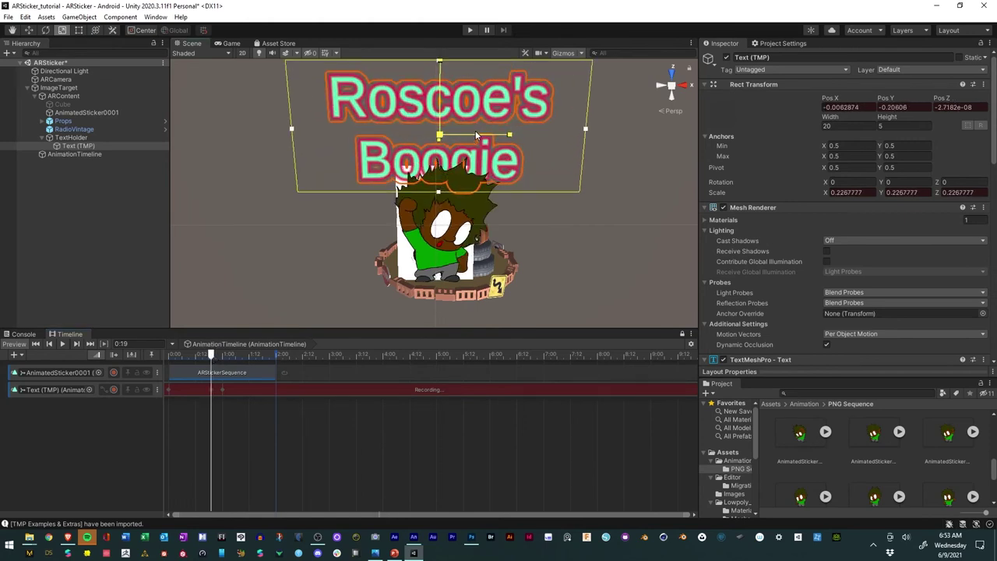
{"action": "left_click", "coordinate": [28, 29]}
{"action": "left_click_drag", "start_coordinate": [442, 93], "coordinate": [441, 64]}
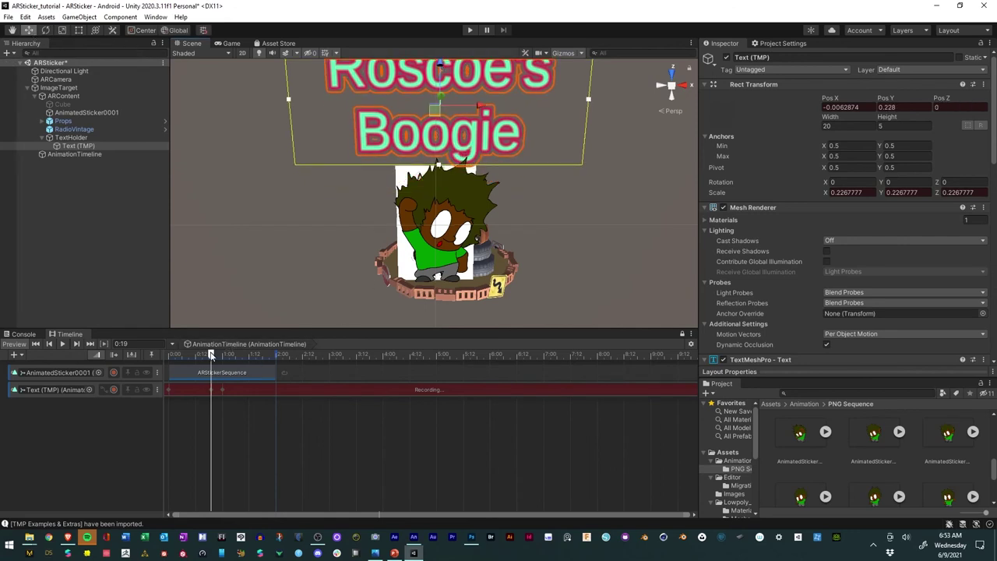
{"action": "left_click_drag", "start_coordinate": [212, 356], "coordinate": [710, 372]}
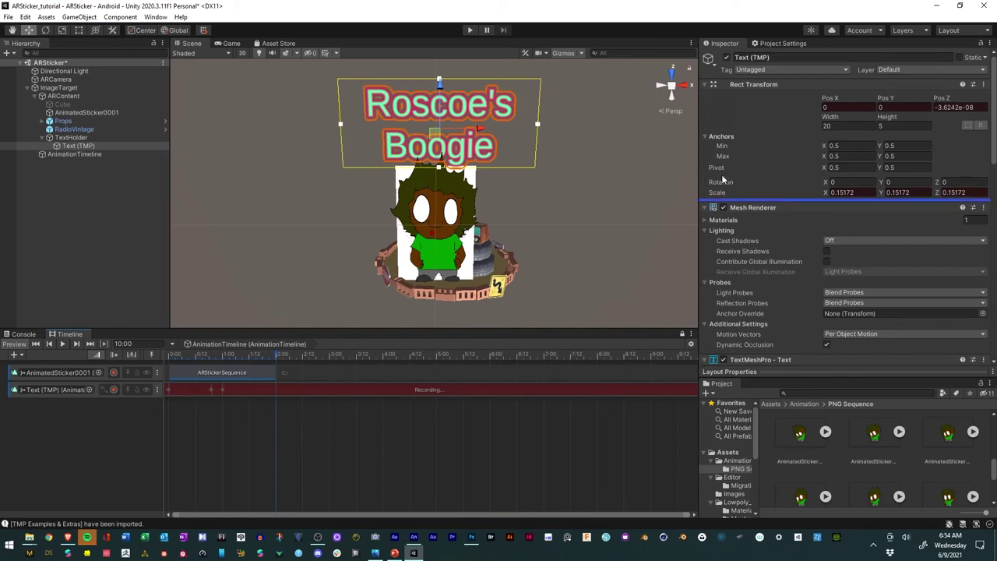
Key the title's Pos X, Pos Y and Scale at 10:00, then move the playhead to 11:00.
{"action": "right_click", "coordinate": [832, 102]}
{"action": "left_click", "coordinate": [861, 105]}
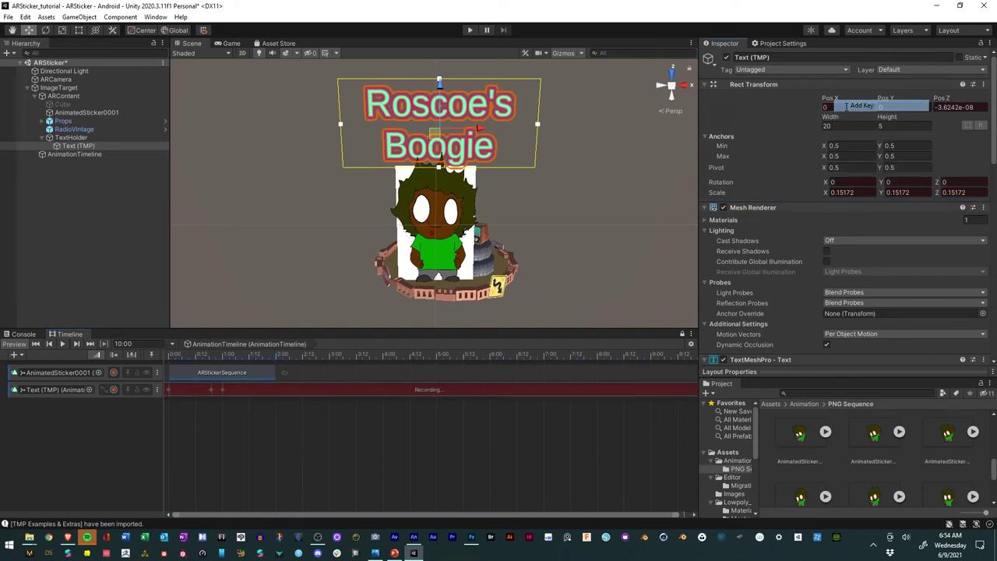
{"action": "right_click", "coordinate": [886, 99]}
{"action": "left_click", "coordinate": [899, 105]}
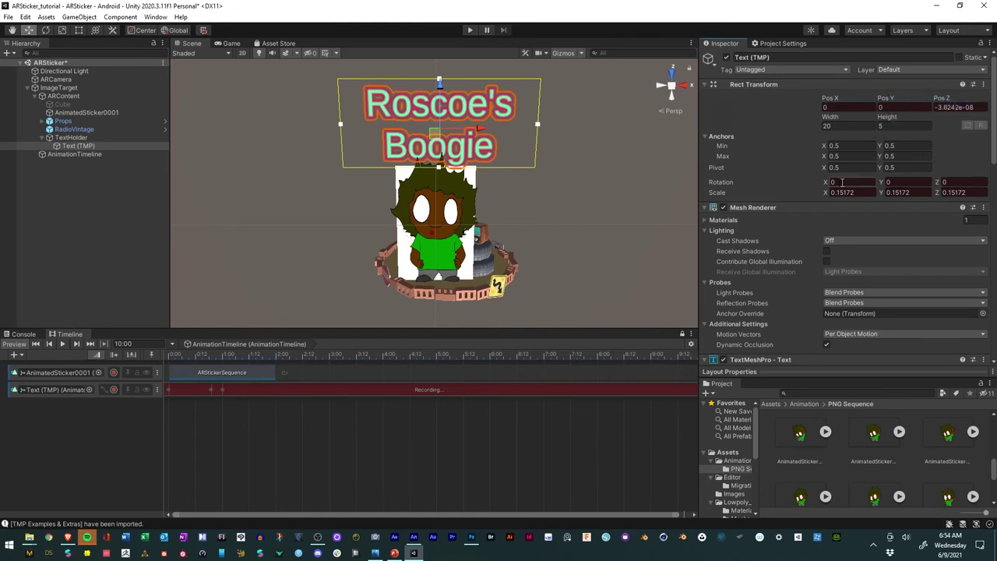
{"action": "right_click", "coordinate": [722, 196]}
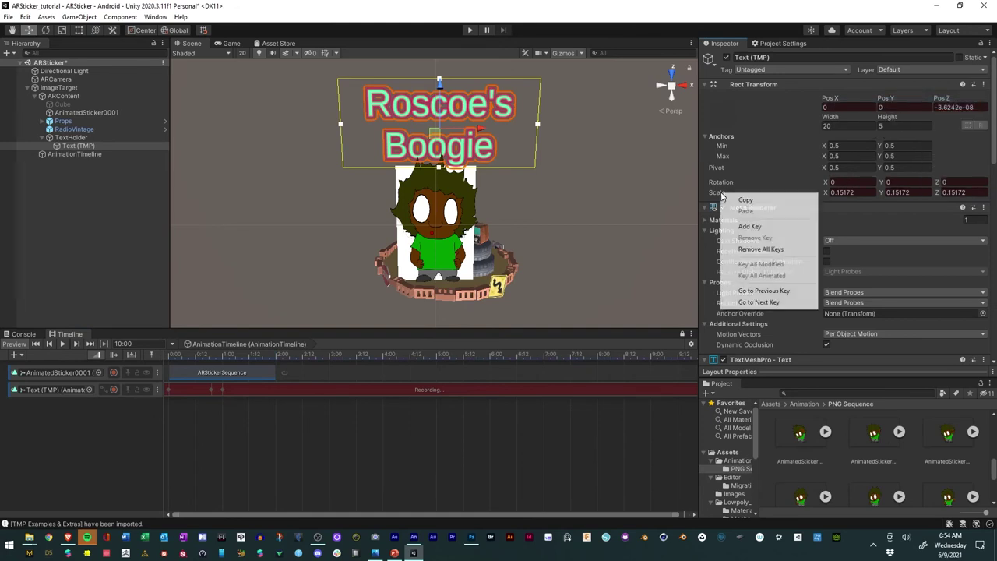
{"action": "left_click", "coordinate": [748, 226]}
{"action": "left_click_drag", "start_coordinate": [407, 514], "coordinate": [471, 521]}
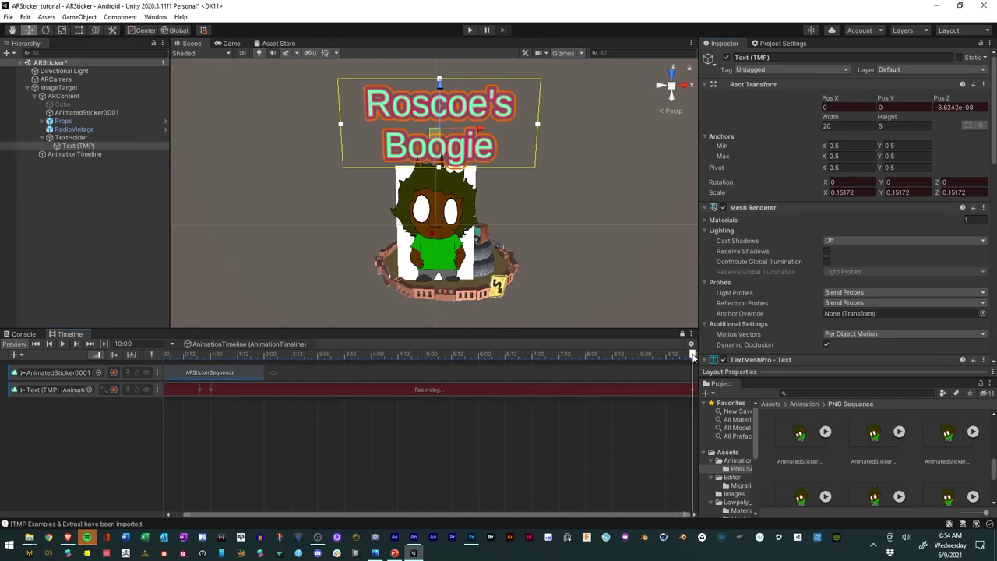
{"action": "left_click_drag", "start_coordinate": [694, 357], "coordinate": [751, 357]}
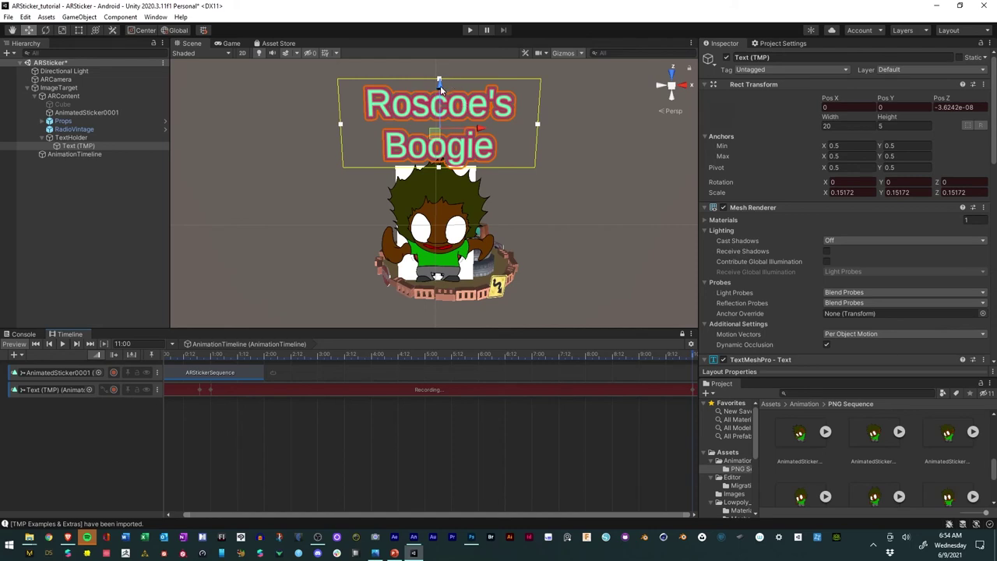
At 11:00, drop the title behind Roscoe and shrink it to 0.00447 scale.
{"action": "left_click_drag", "start_coordinate": [440, 89], "coordinate": [438, 147]}
{"action": "left_click", "coordinate": [62, 31]}
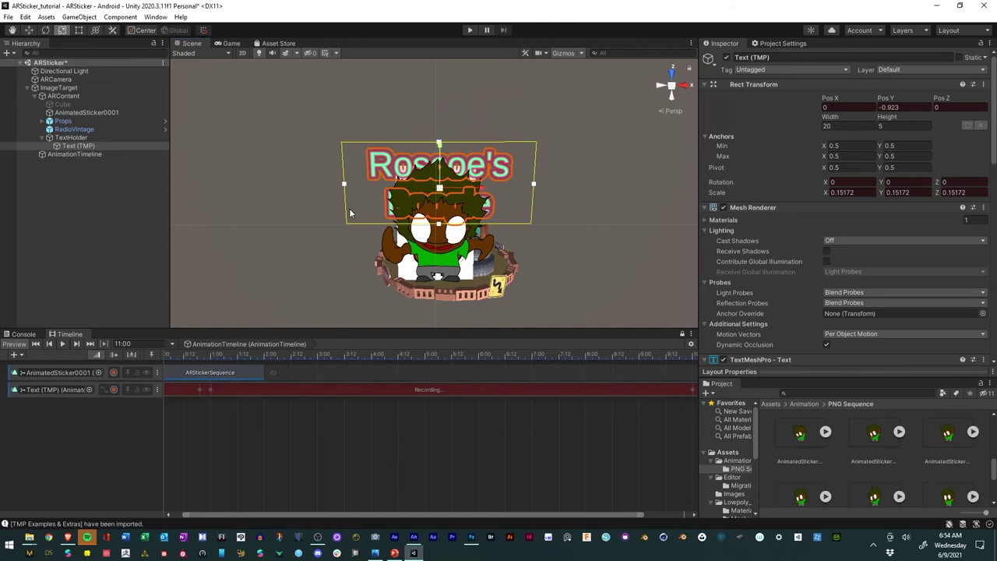
{"action": "left_click_drag", "start_coordinate": [437, 203], "coordinate": [413, 222]}
{"action": "key", "text": "w"}
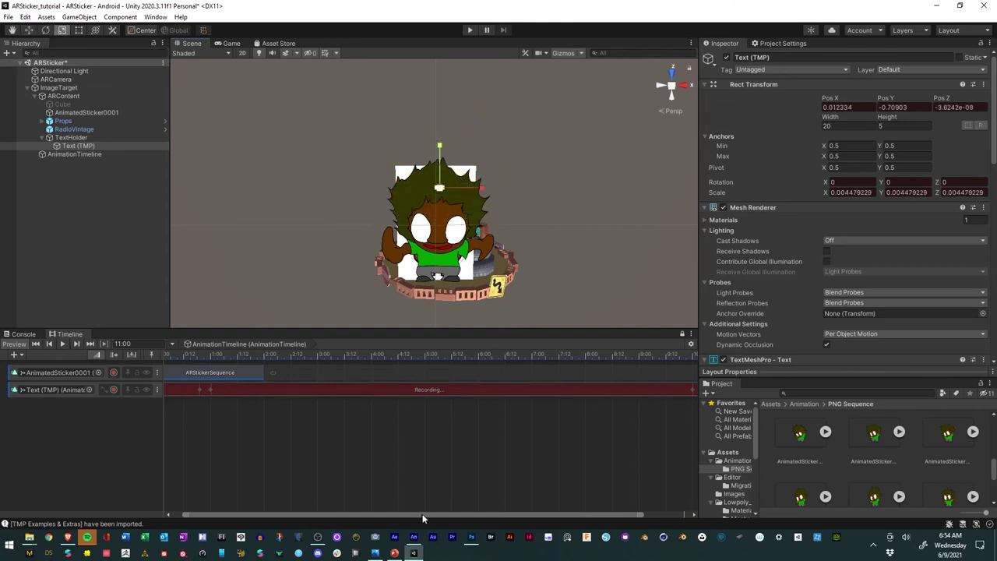
{"action": "left_click_drag", "start_coordinate": [439, 513], "coordinate": [502, 516]}
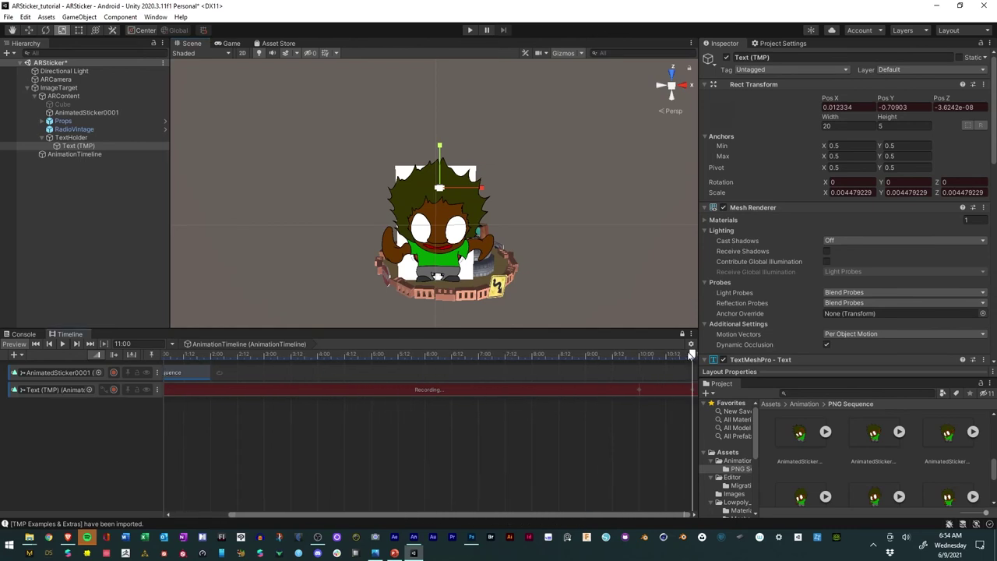
At 10:05, swell the title larger and raise it above Roscoe, then preview the ending.
{"action": "left_click_drag", "start_coordinate": [692, 355], "coordinate": [652, 356]}
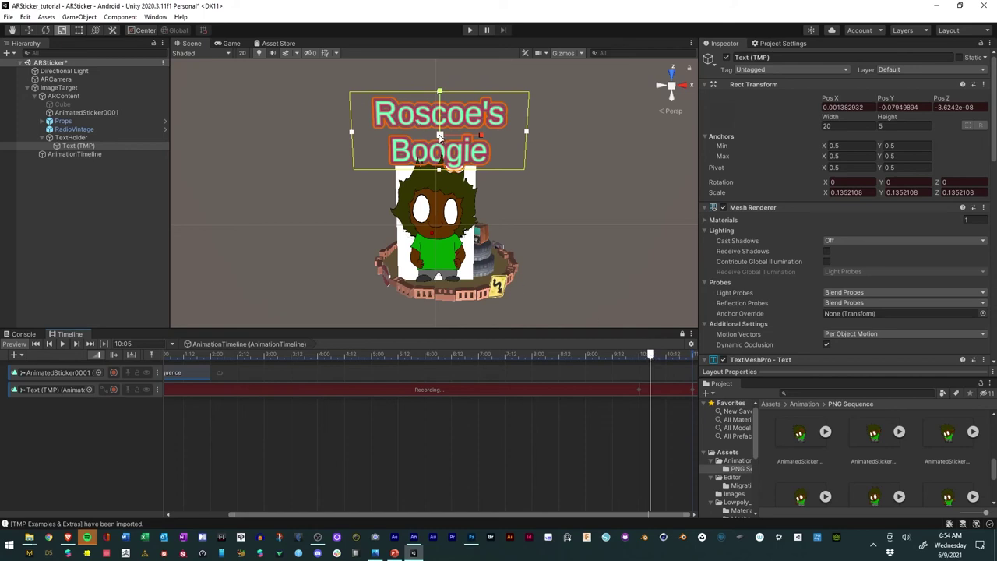
{"action": "left_click_drag", "start_coordinate": [440, 138], "coordinate": [268, 108]}
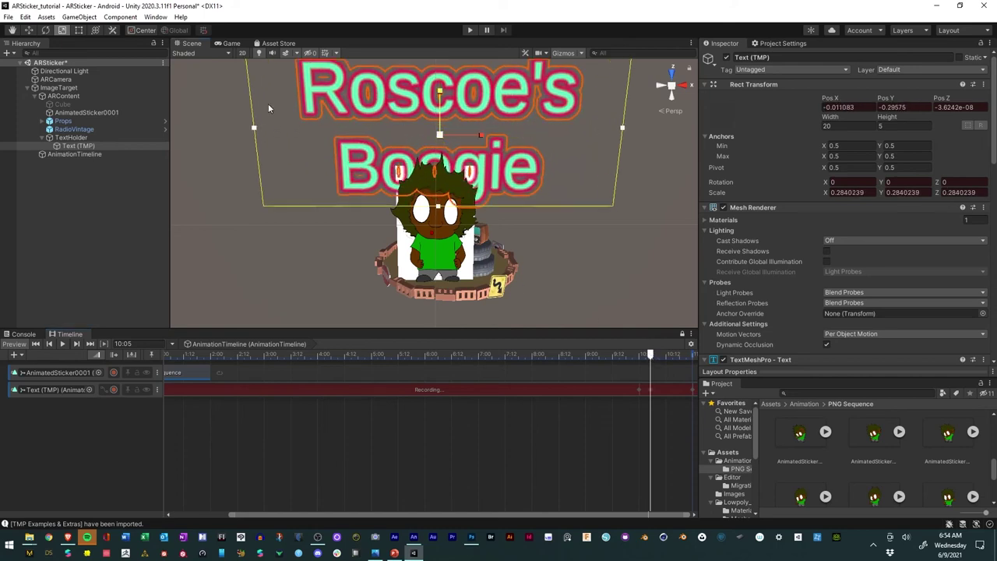
{"action": "key", "text": "w"}
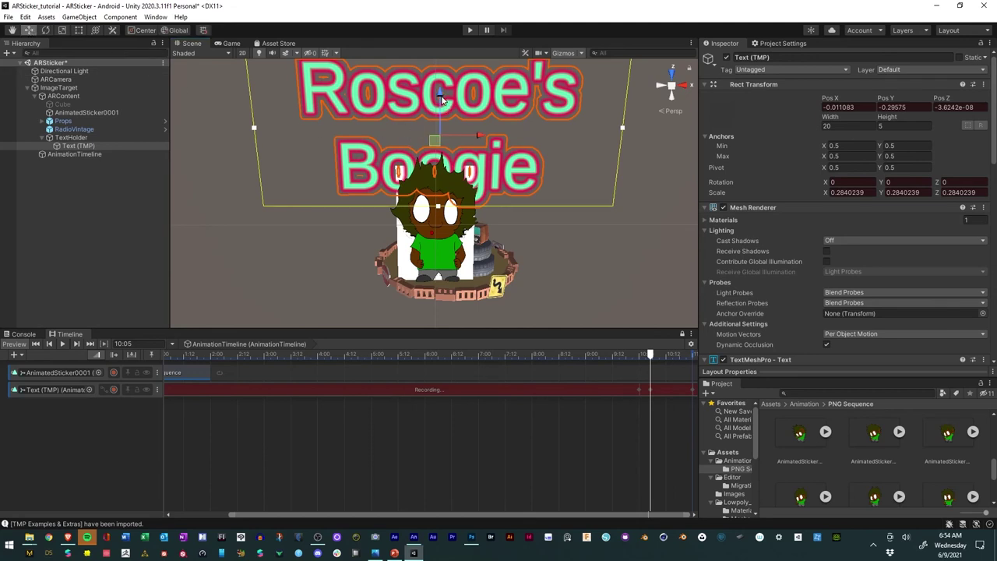
{"action": "left_click_drag", "start_coordinate": [441, 100], "coordinate": [449, 56]}
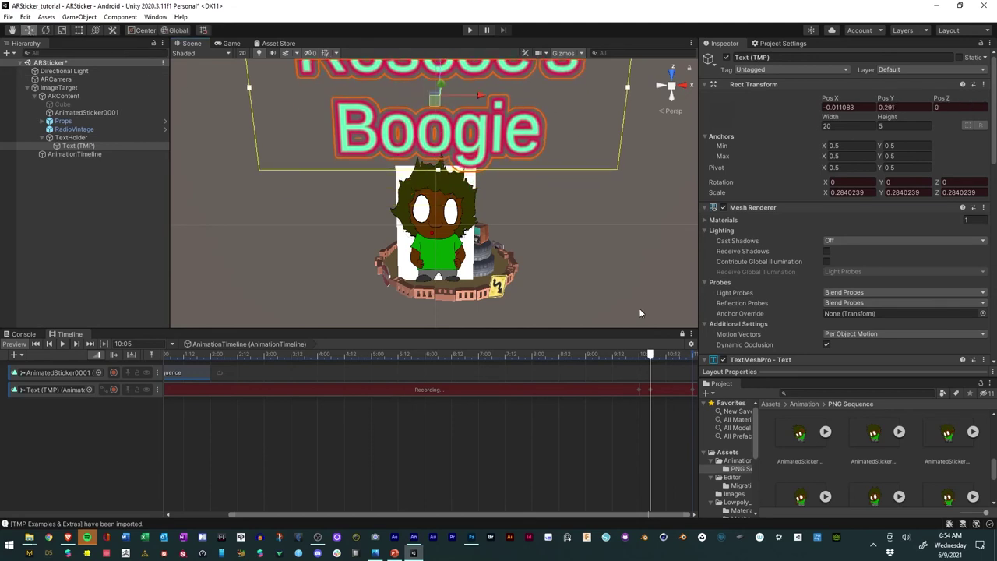
{"action": "left_click_drag", "start_coordinate": [650, 355], "coordinate": [616, 363]}
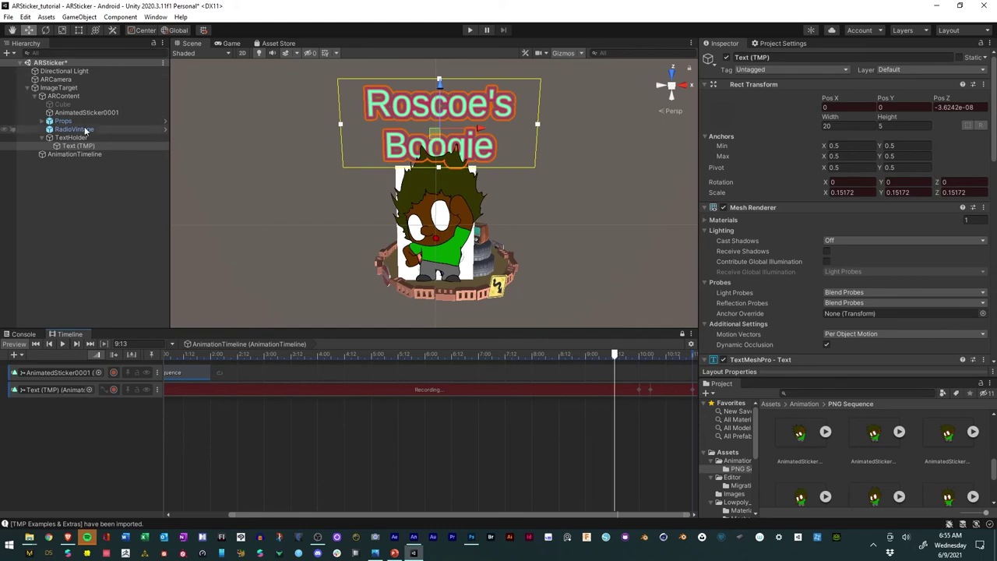
Stop recording the title track, return the playhead to 0:00 and save the ARSticker scene.
{"action": "left_click", "coordinate": [113, 390]}
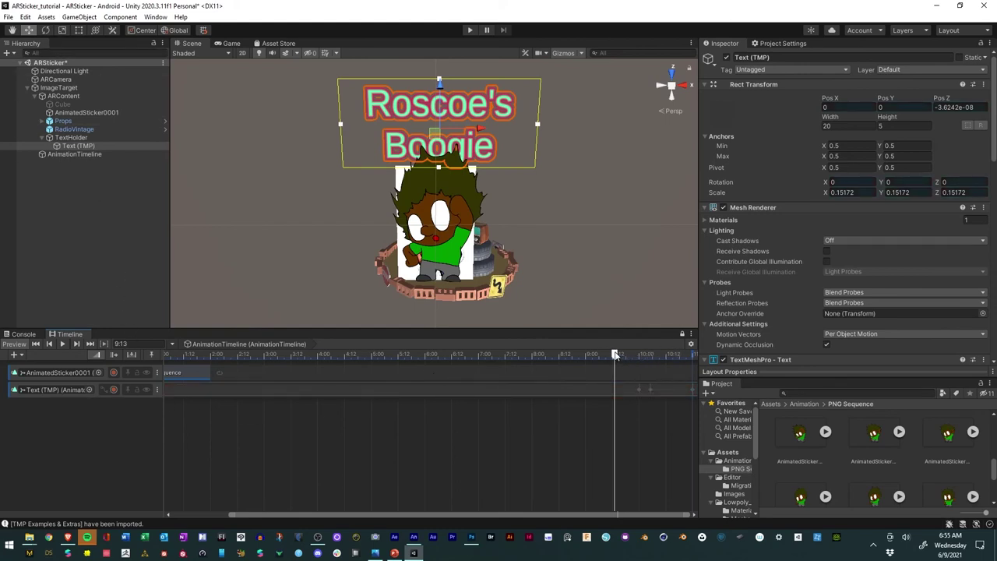
{"action": "left_click_drag", "start_coordinate": [615, 355], "coordinate": [93, 356]}
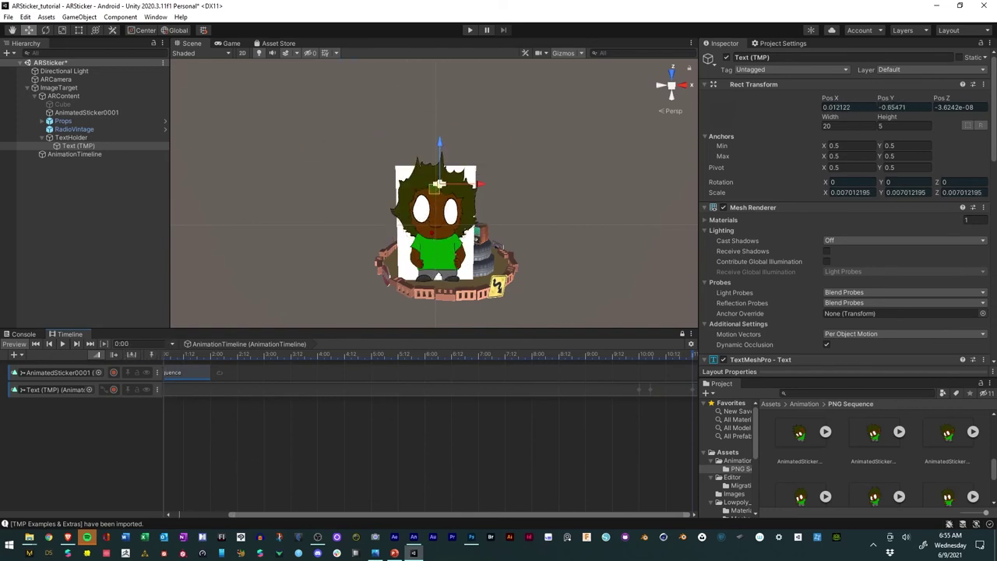
{"action": "left_click_drag", "start_coordinate": [226, 511], "coordinate": [121, 501]}
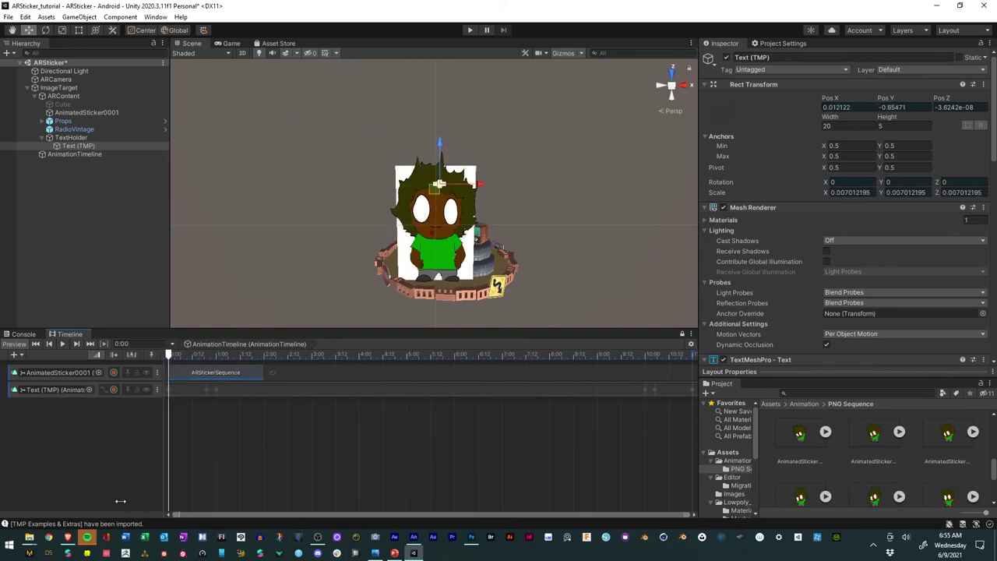
{"action": "left_click", "coordinate": [7, 17]}
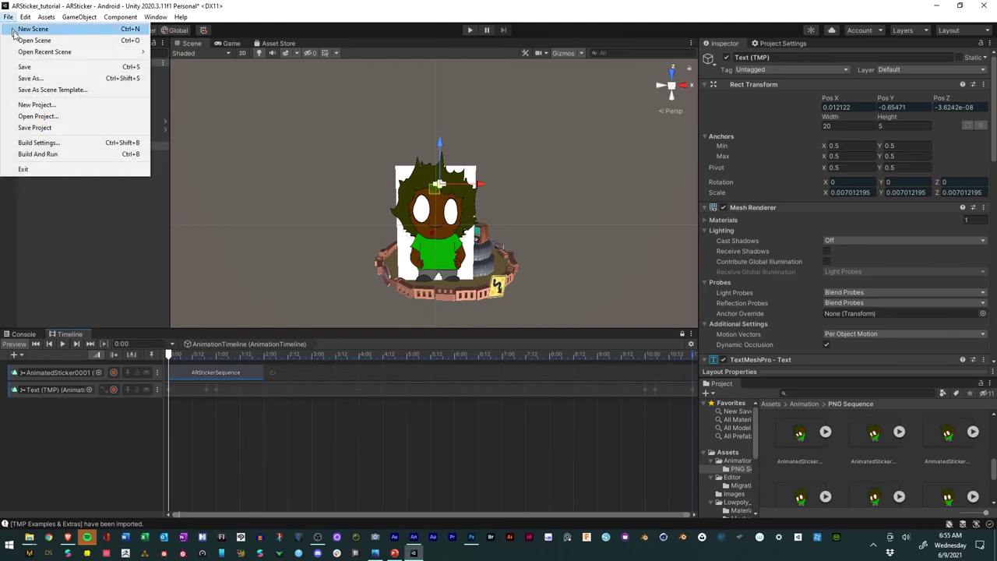
{"action": "left_click", "coordinate": [26, 69]}
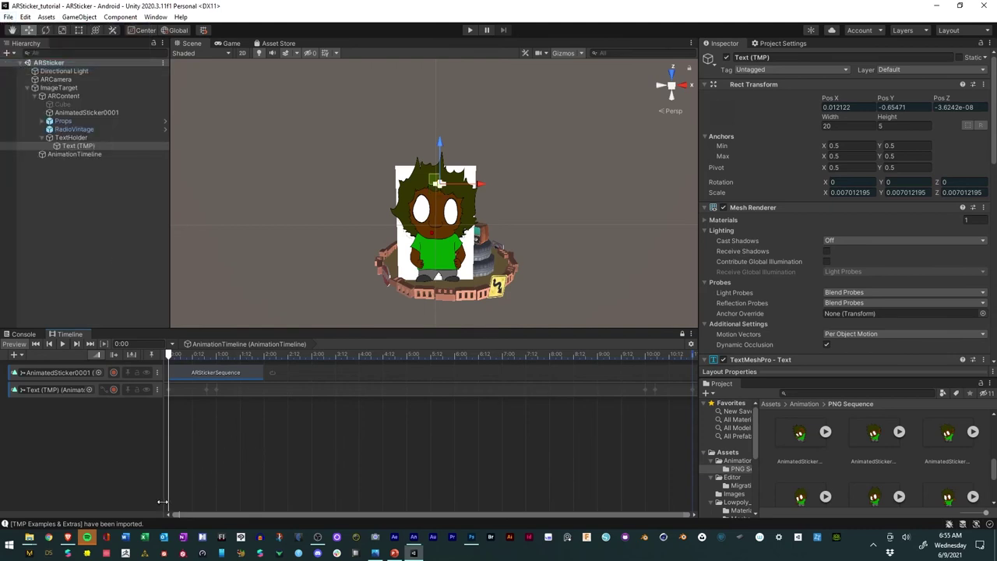
{"action": "left_click", "coordinate": [68, 537]}
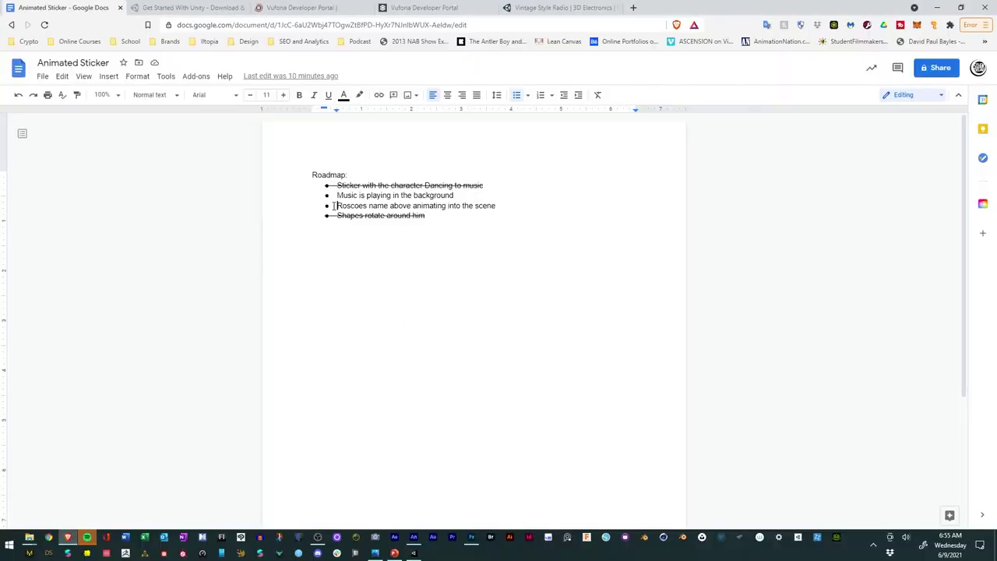
{"action": "left_click_drag", "start_coordinate": [333, 206], "coordinate": [504, 207]}
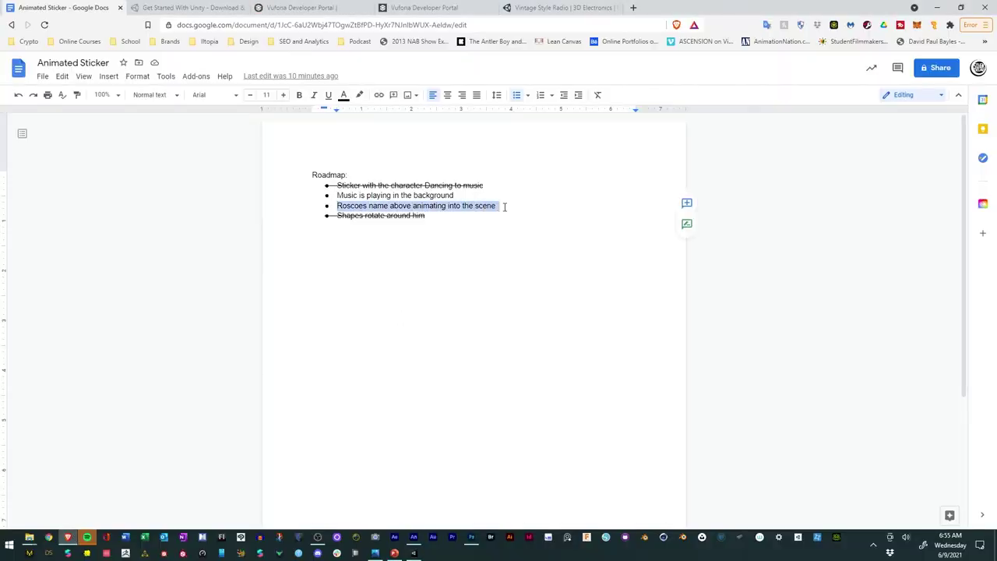
{"action": "left_click", "coordinate": [499, 282]}
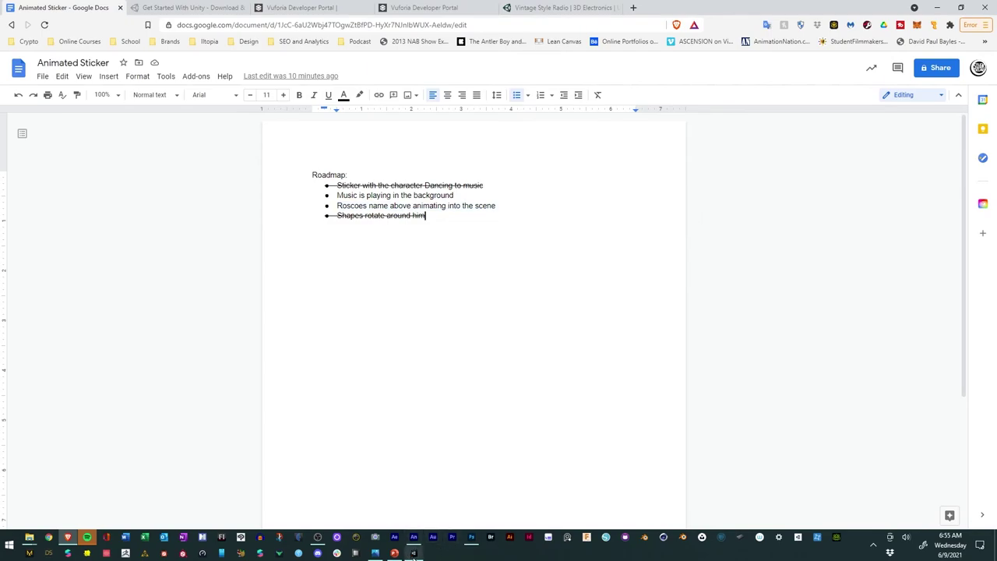
{"action": "left_click", "coordinate": [413, 552]}
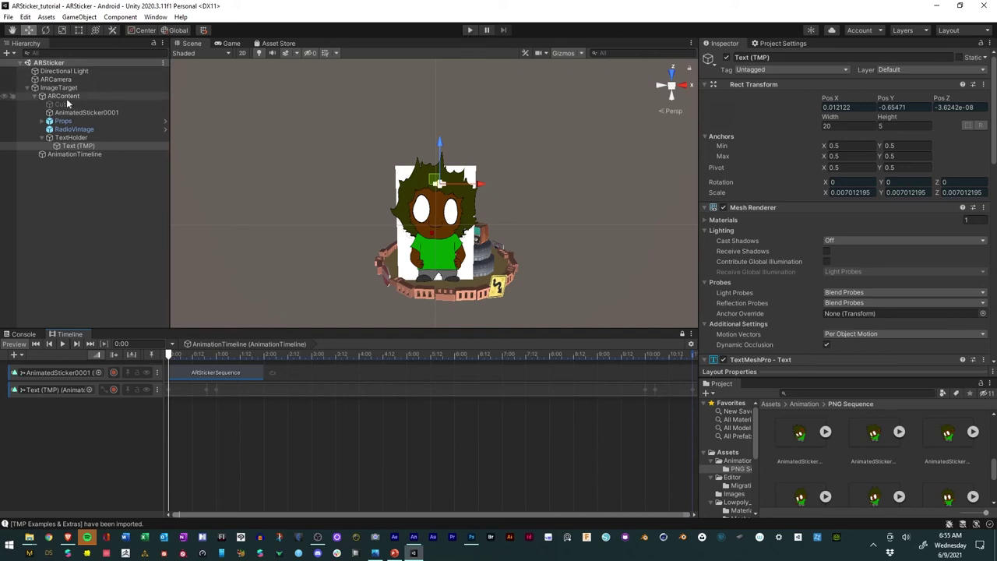
Select and expand ARContent, then play-test the title over the dancing Roscoe and stop.
{"action": "left_click", "coordinate": [36, 97]}
{"action": "left_click", "coordinate": [35, 97]}
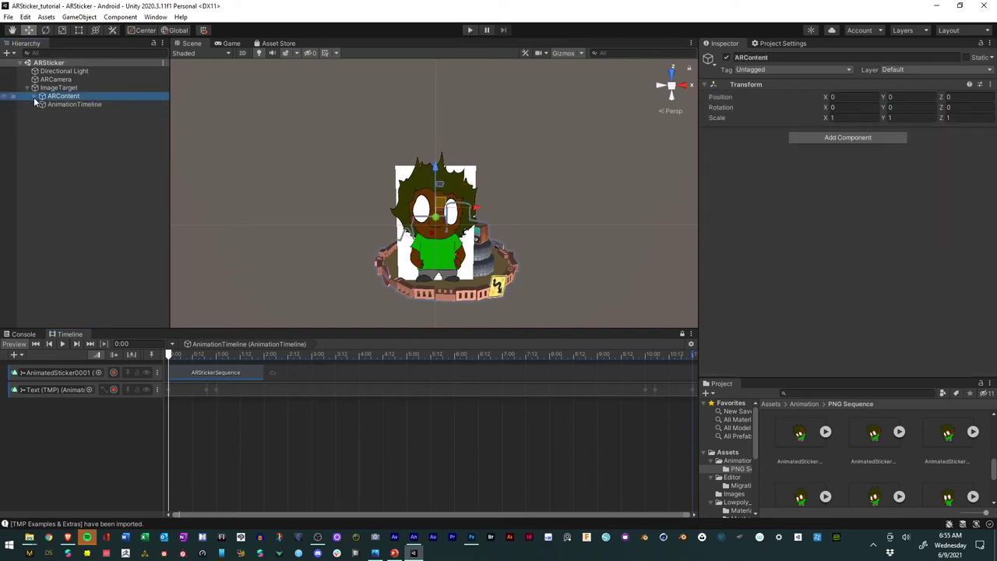
{"action": "left_click", "coordinate": [35, 97]}
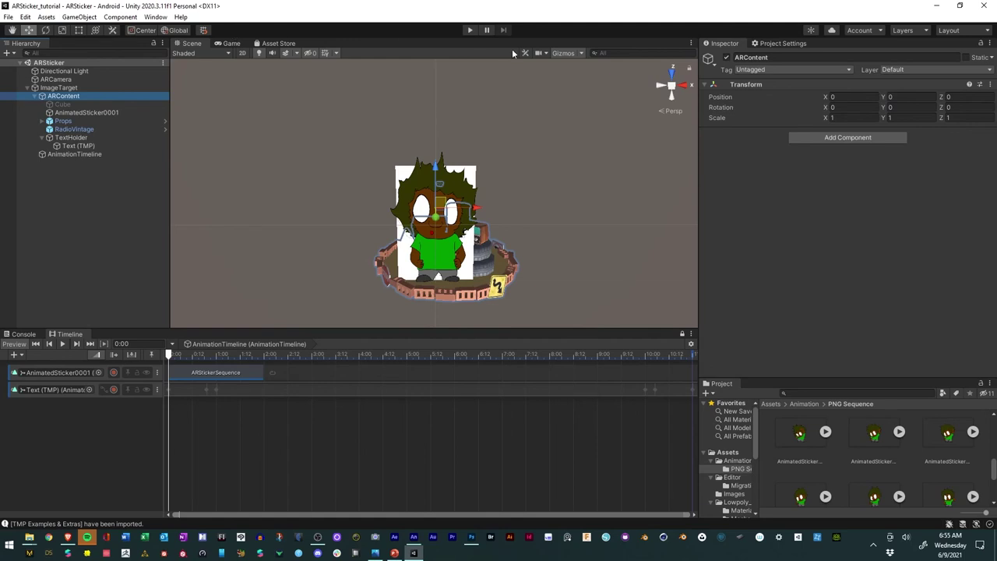
{"action": "left_click", "coordinate": [468, 30]}
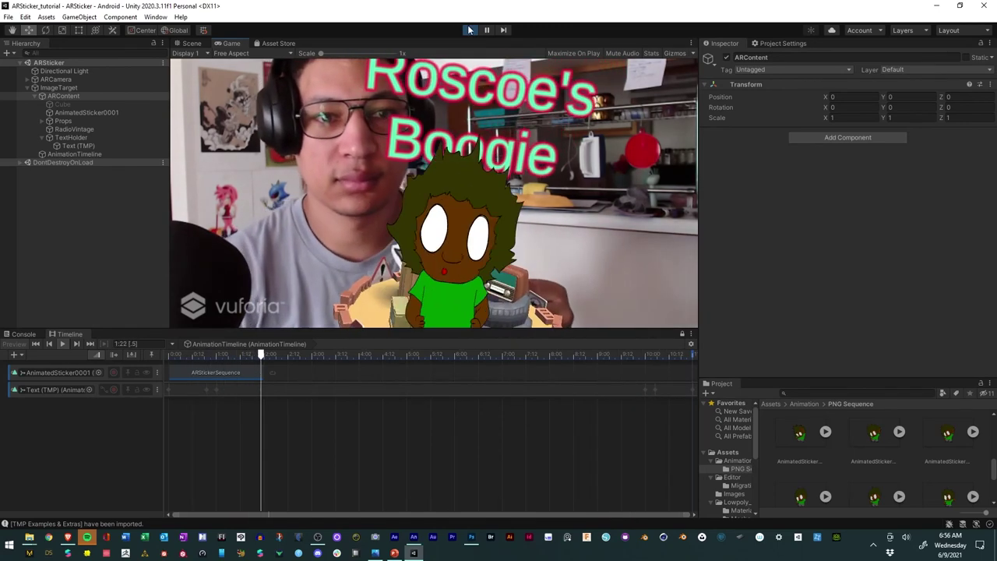
{"action": "left_click", "coordinate": [470, 30]}
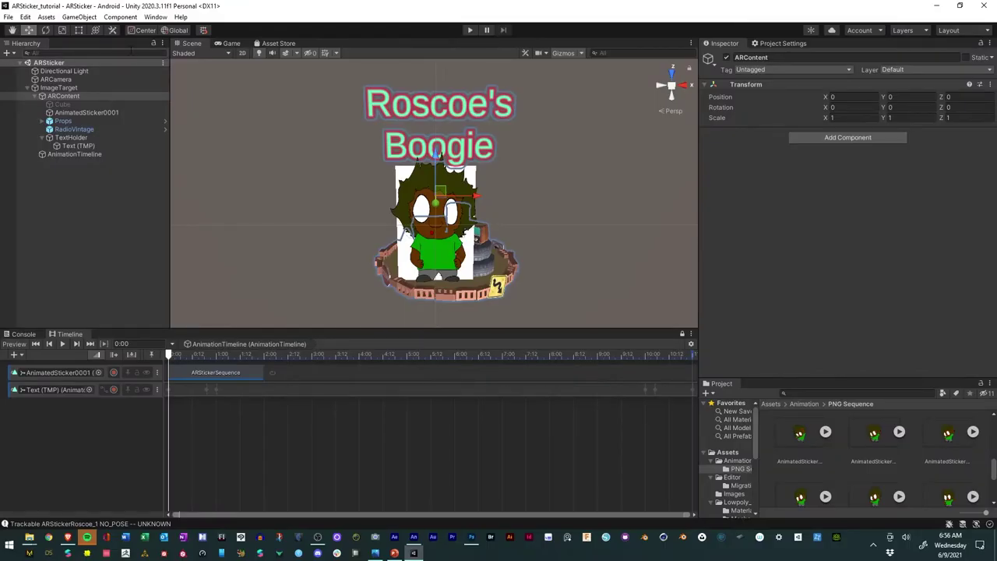
Search the online Asset Store for 'hip hop' and filter to Free Assets.
{"action": "left_click", "coordinate": [274, 43]}
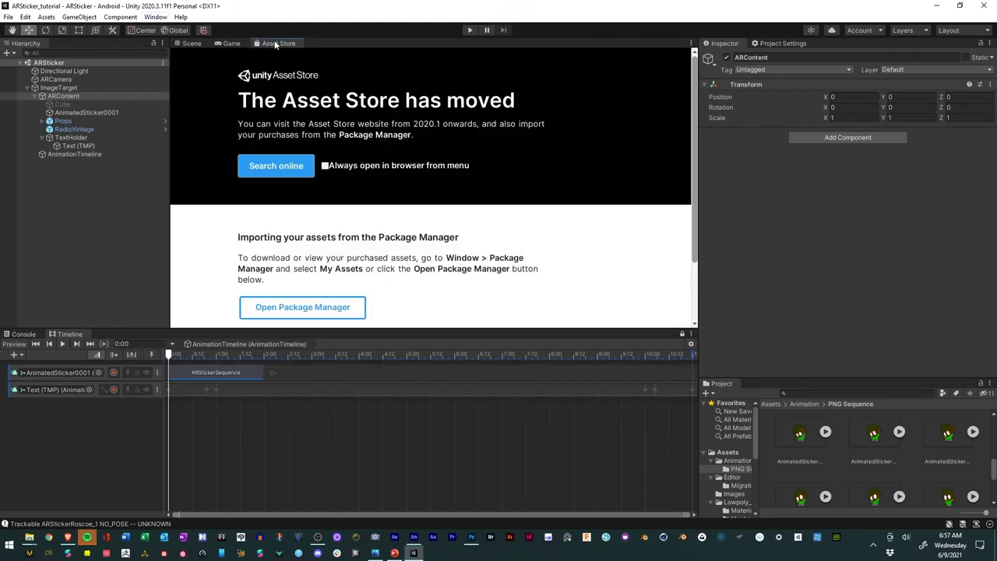
{"action": "left_click", "coordinate": [274, 166]}
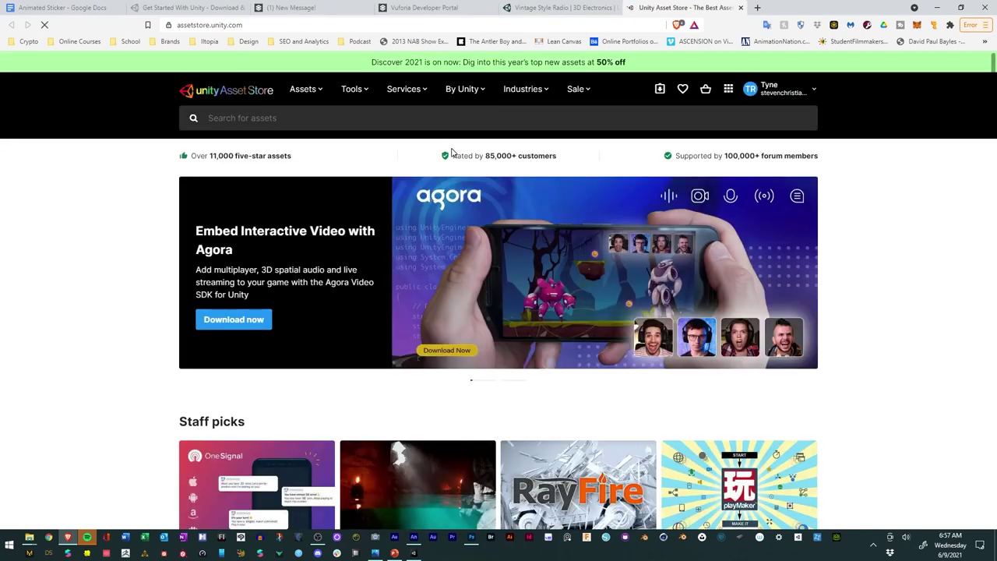
{"action": "left_click", "coordinate": [451, 119]}
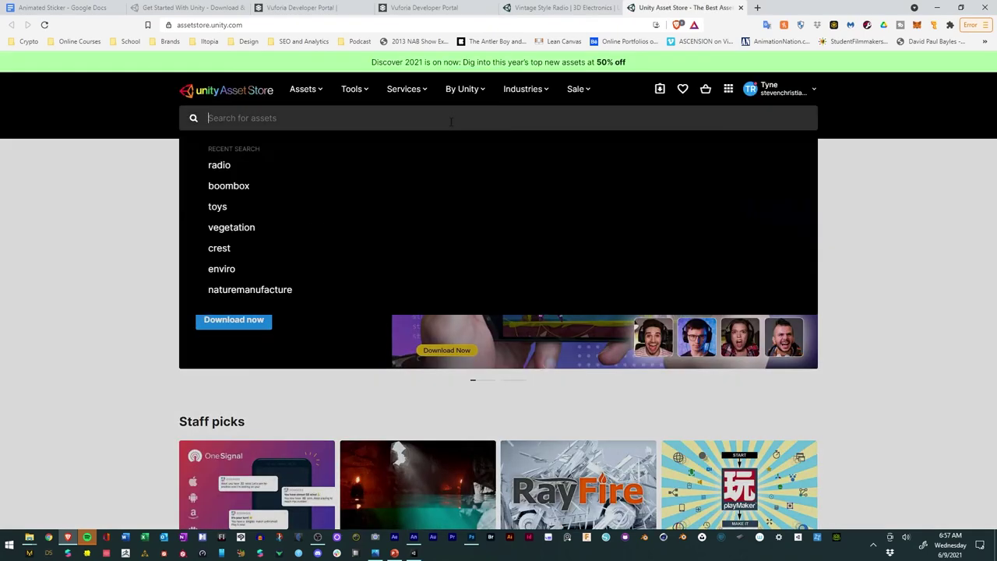
{"action": "type", "text": "hip hop"}
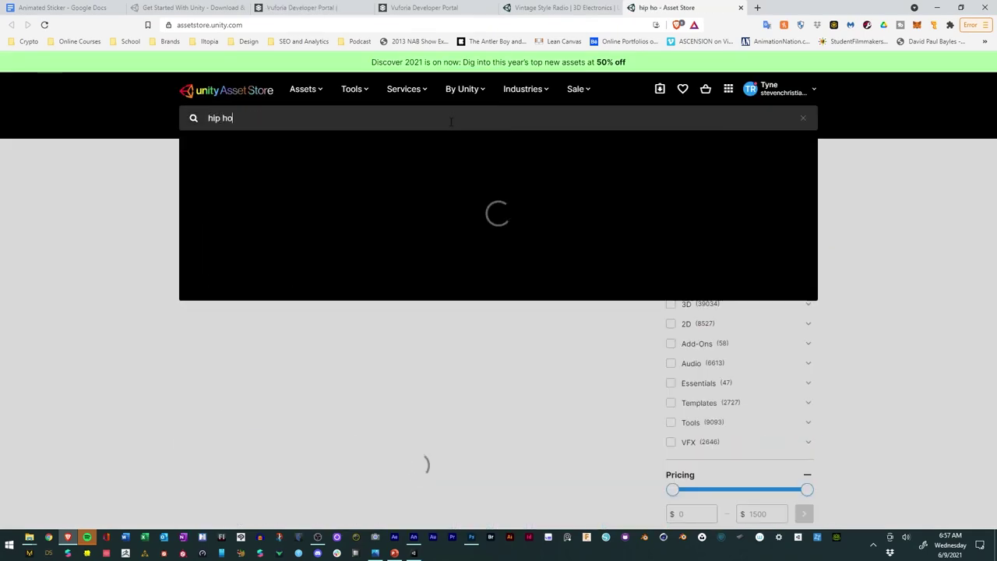
{"action": "key", "text": "Return"}
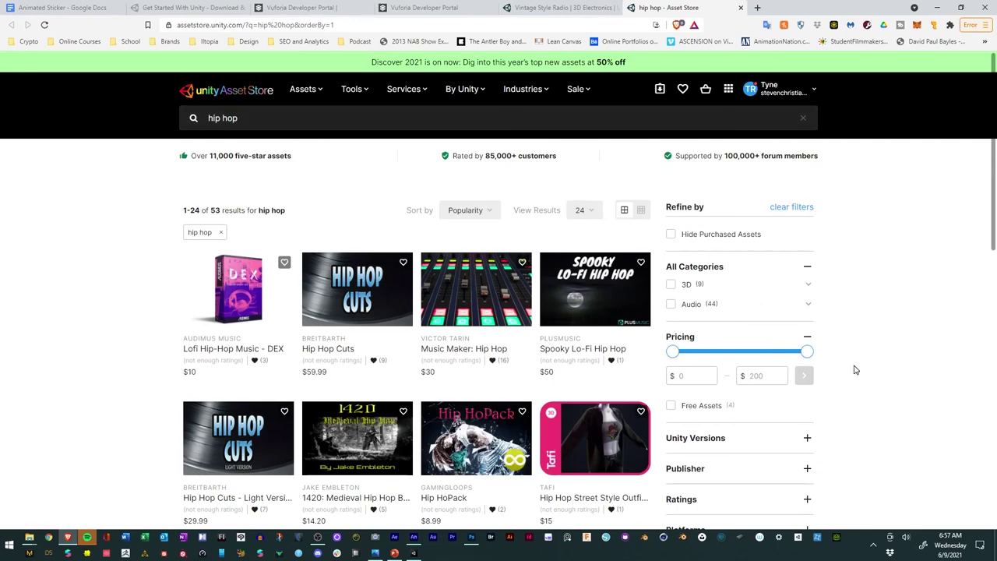
{"action": "scroll", "coordinate": [810, 363], "scroll_direction": "down", "scroll_amount": 3}
{"action": "left_click", "coordinate": [671, 198]}
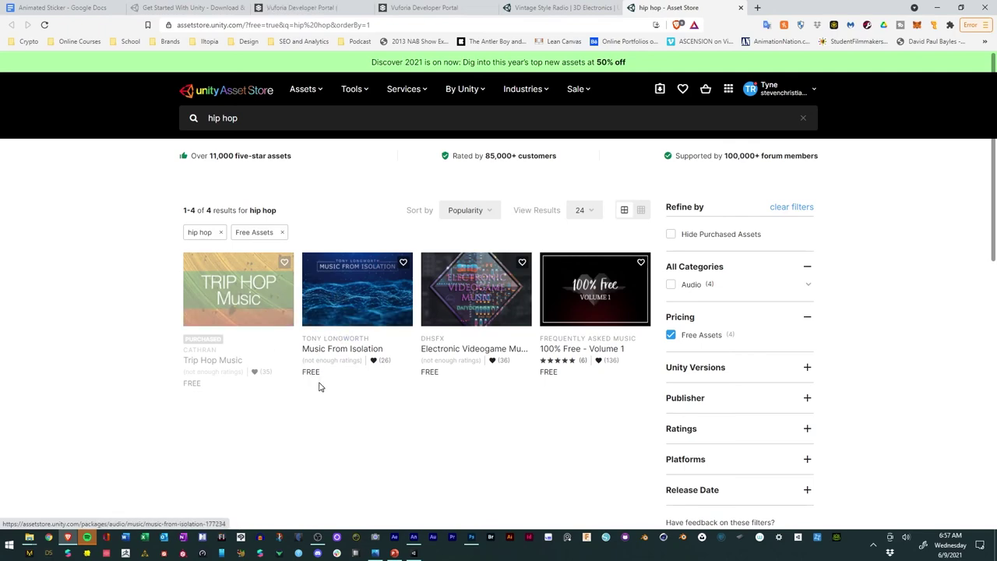
Check the 100% Free - Volume 1, Music From Isolation and Electronic Videogame Music pages.
{"action": "left_click", "coordinate": [581, 290]}
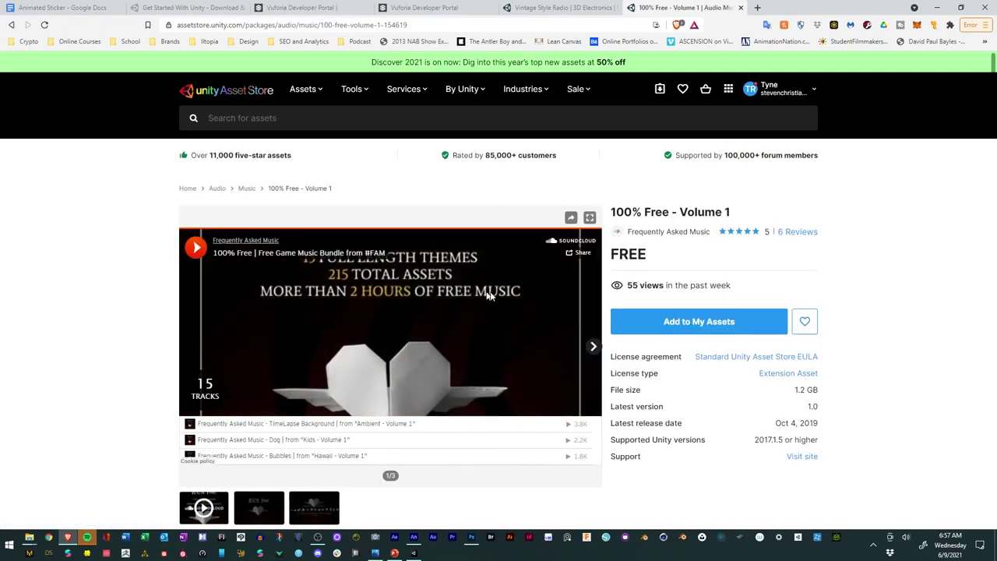
{"action": "scroll", "coordinate": [509, 303], "scroll_direction": "down", "scroll_amount": 2}
{"action": "scroll", "coordinate": [278, 205], "scroll_direction": "up", "scroll_amount": 2}
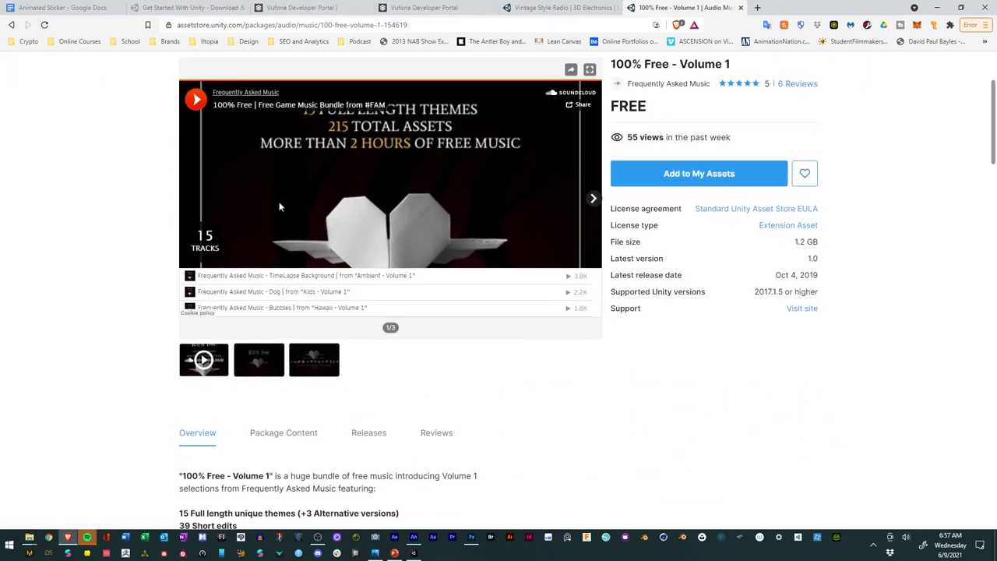
{"action": "left_click", "coordinate": [11, 25]}
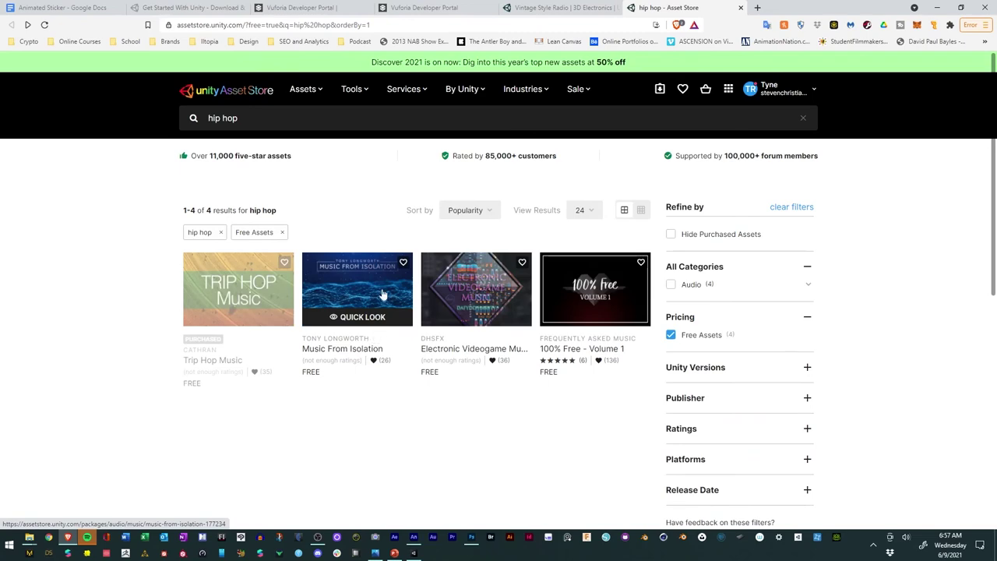
{"action": "left_click", "coordinate": [383, 292]}
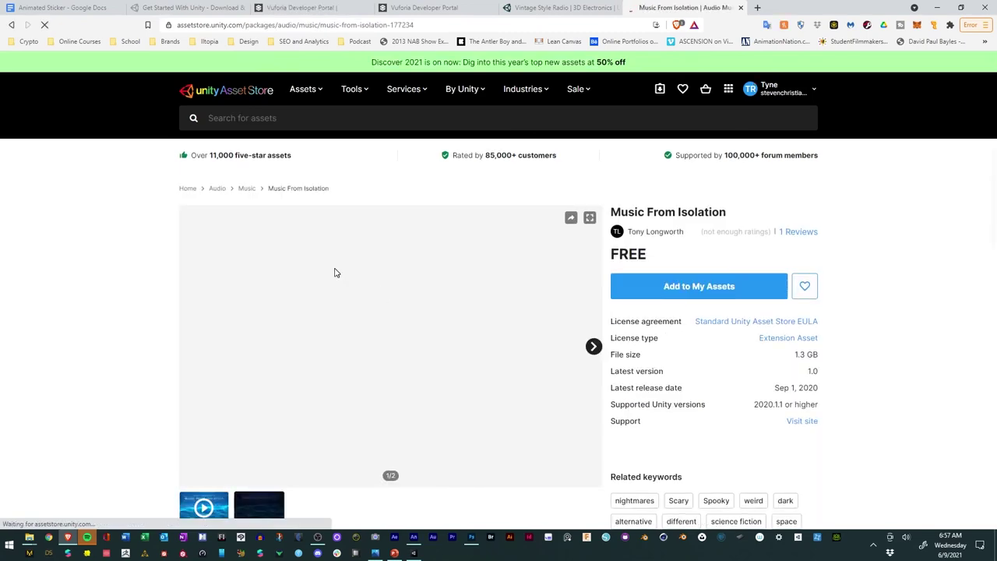
{"action": "key", "text": "alt+Left"}
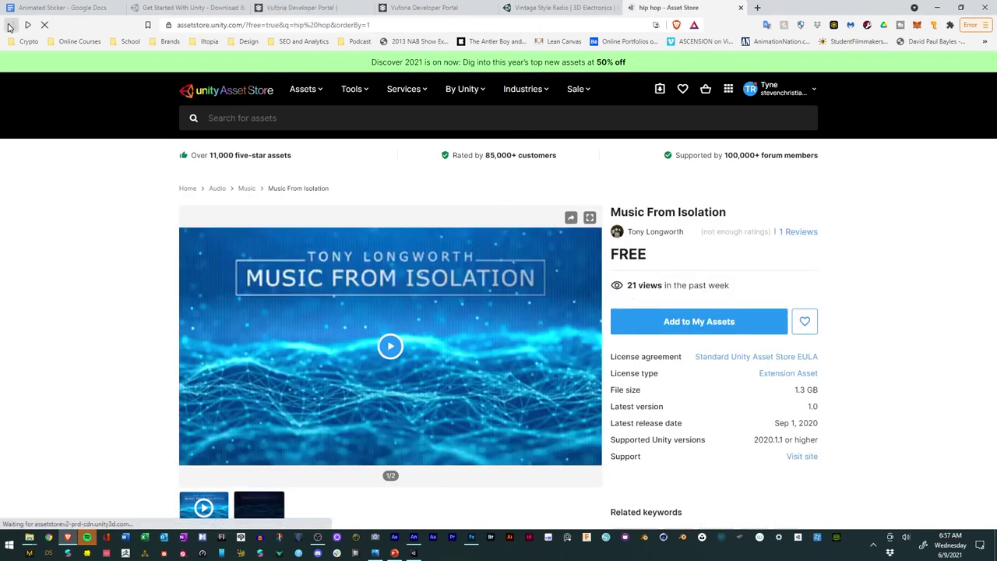
{"action": "left_click", "coordinate": [477, 291]}
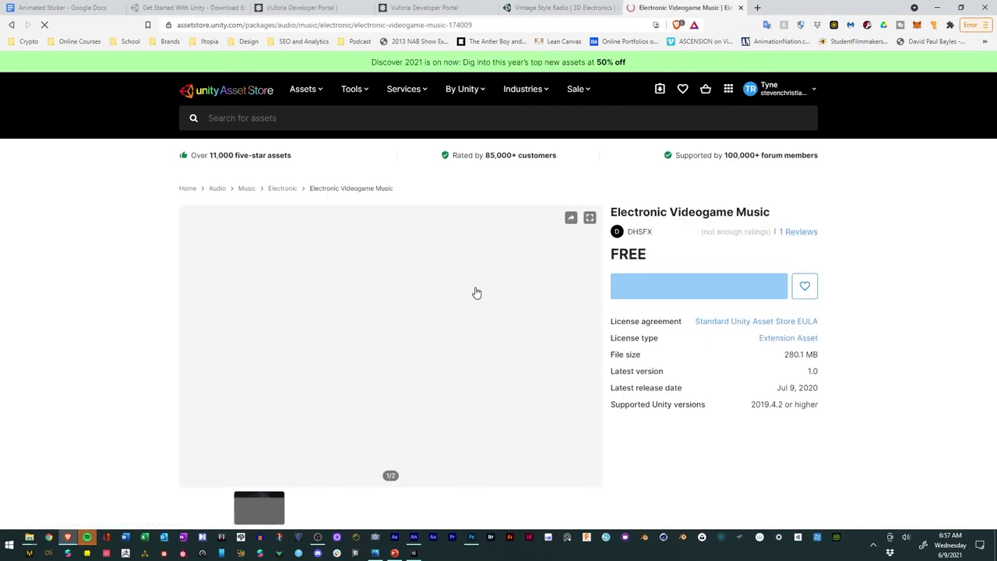
{"action": "scroll", "coordinate": [477, 293], "scroll_direction": "down", "scroll_amount": 3}
{"action": "scroll", "coordinate": [477, 292], "scroll_direction": "up", "scroll_amount": 3}
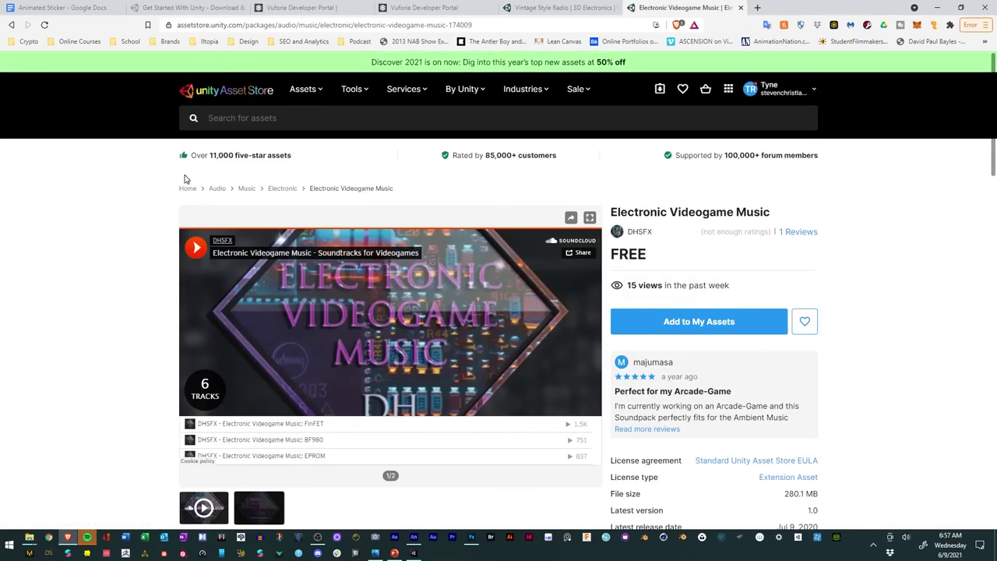
{"action": "left_click", "coordinate": [13, 27]}
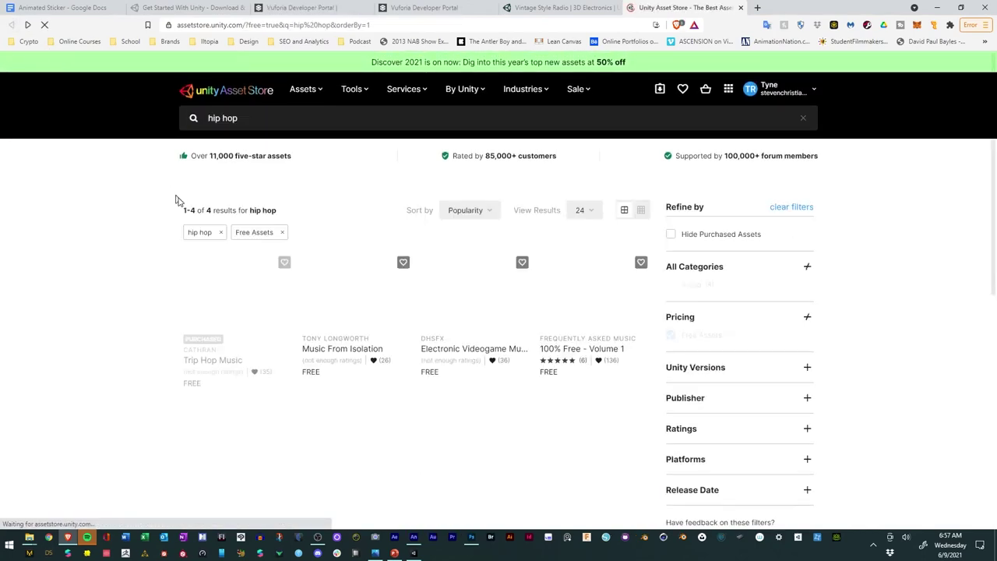
Open the Trip Hop Music product page and send it to Unity.
{"action": "left_click", "coordinate": [233, 301]}
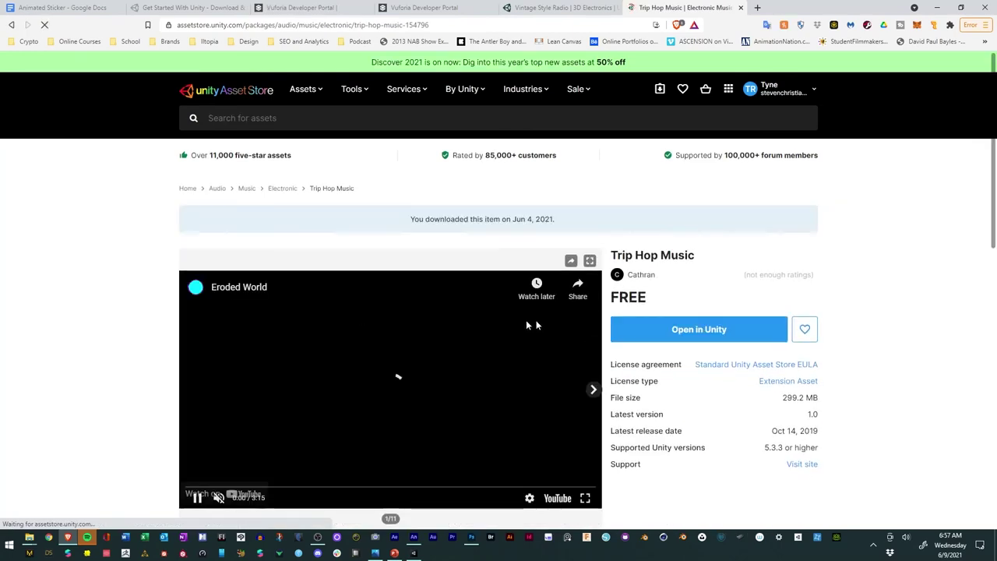
{"action": "scroll", "coordinate": [463, 309], "scroll_direction": "down", "scroll_amount": 2}
{"action": "scroll", "coordinate": [461, 302], "scroll_direction": "up", "scroll_amount": 3}
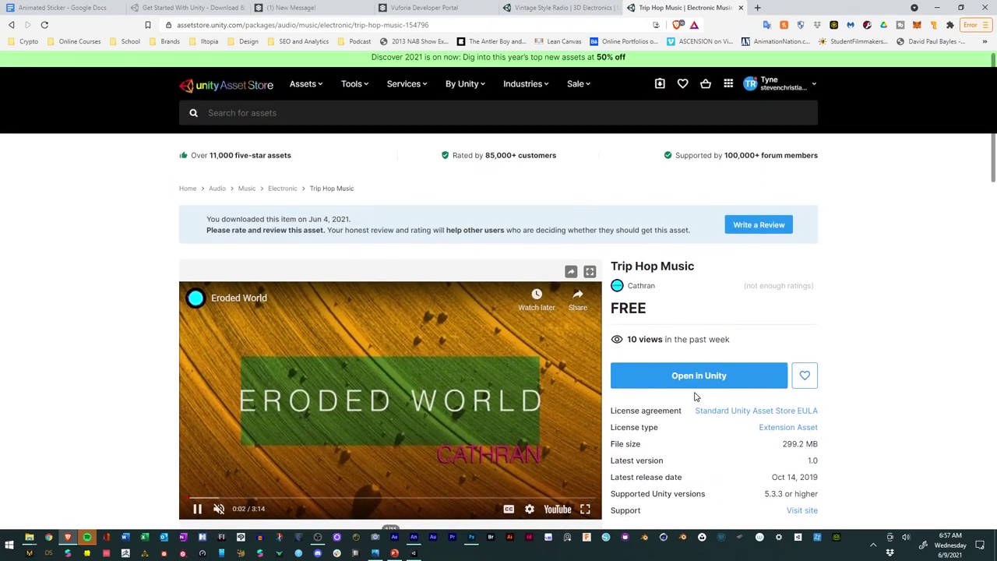
{"action": "left_click", "coordinate": [684, 379]}
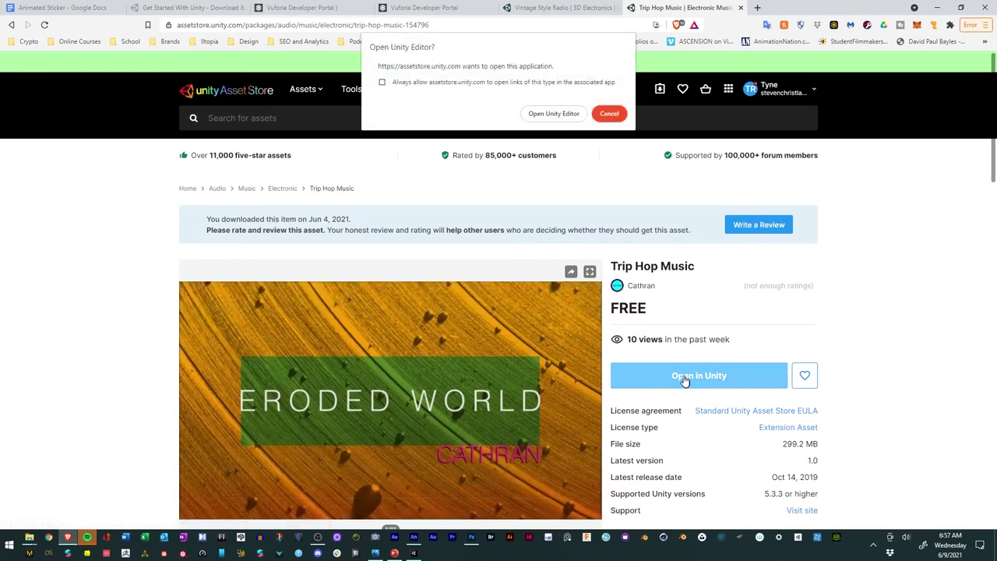
Import all ten Trip Hop Music WAV tracks from Package Manager, then close it.
{"action": "left_click", "coordinate": [537, 112]}
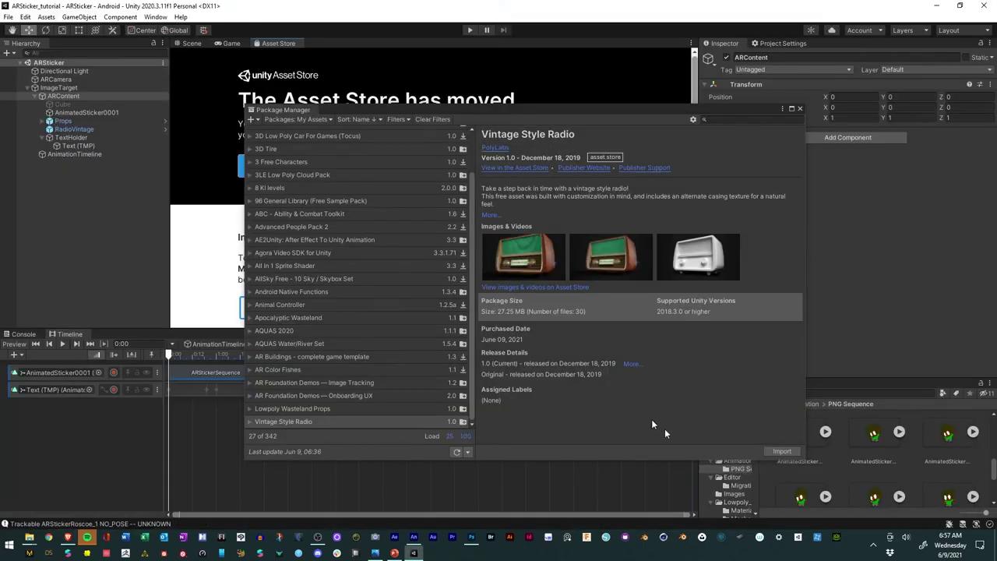
{"action": "left_click", "coordinate": [780, 451]}
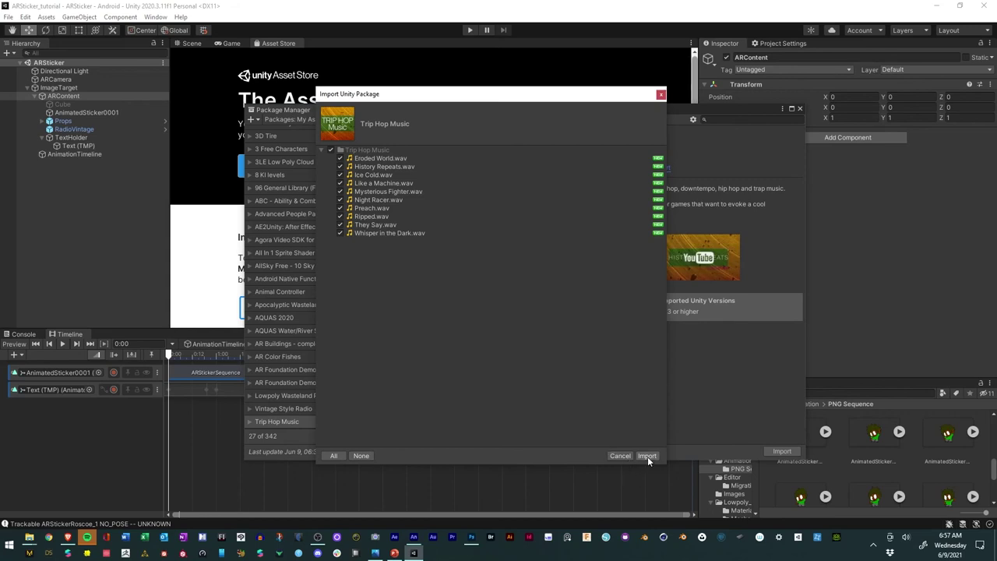
{"action": "left_click", "coordinate": [647, 456]}
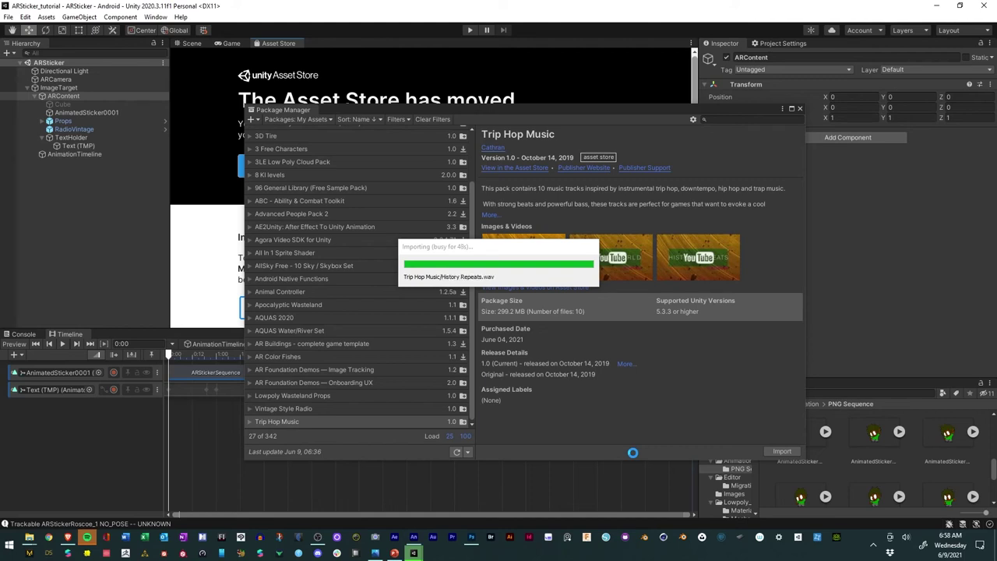
{"action": "left_click", "coordinate": [800, 110]}
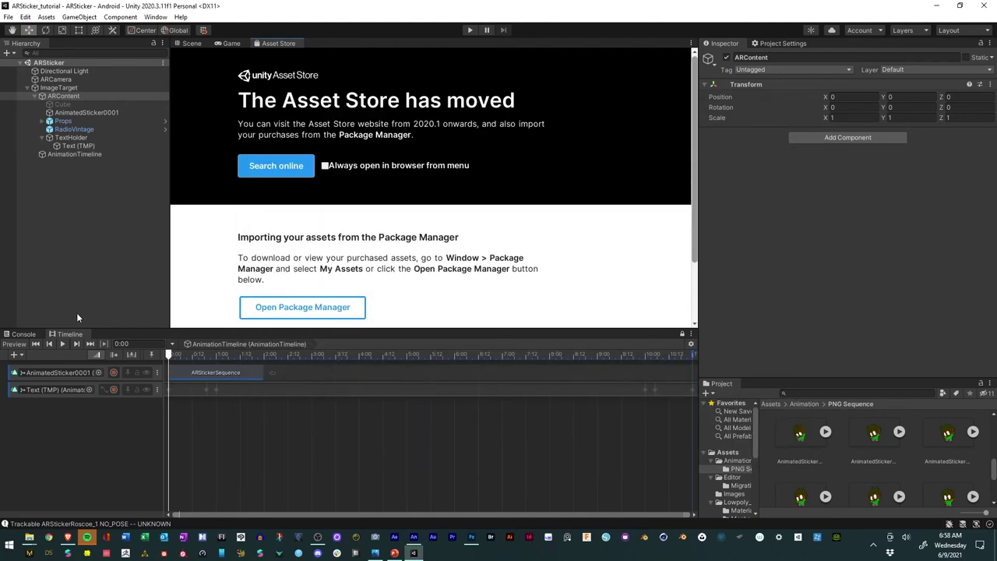
Create a new empty object under ImageTarget named AudioManager.
{"action": "left_click", "coordinate": [95, 262]}
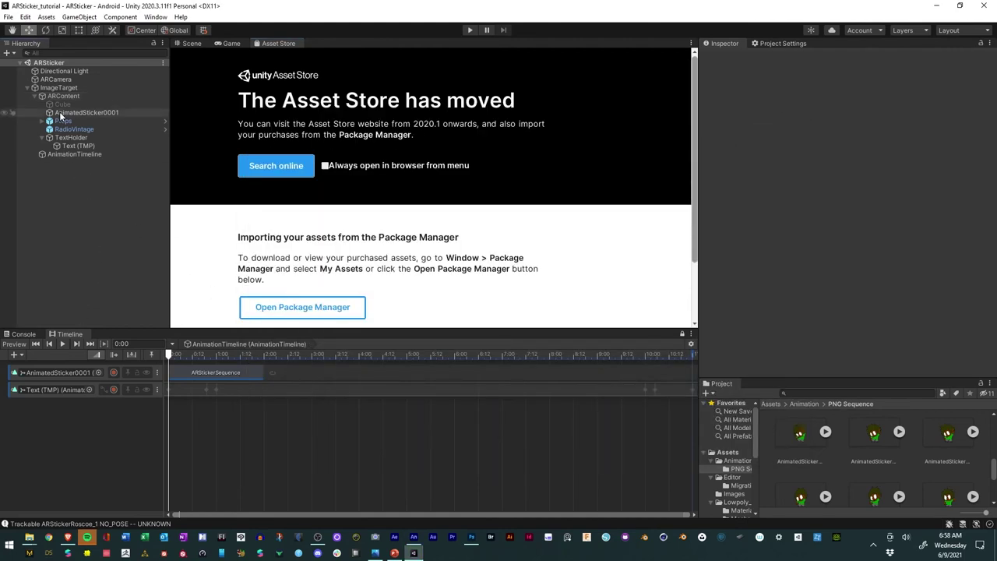
{"action": "left_click", "coordinate": [61, 87]}
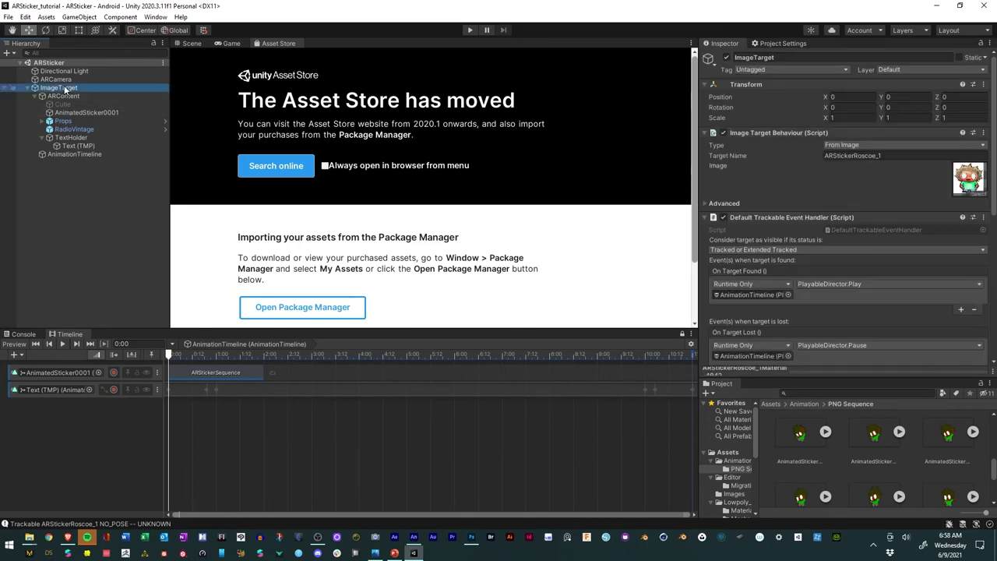
{"action": "right_click", "coordinate": [64, 88]}
{"action": "left_click", "coordinate": [110, 211]}
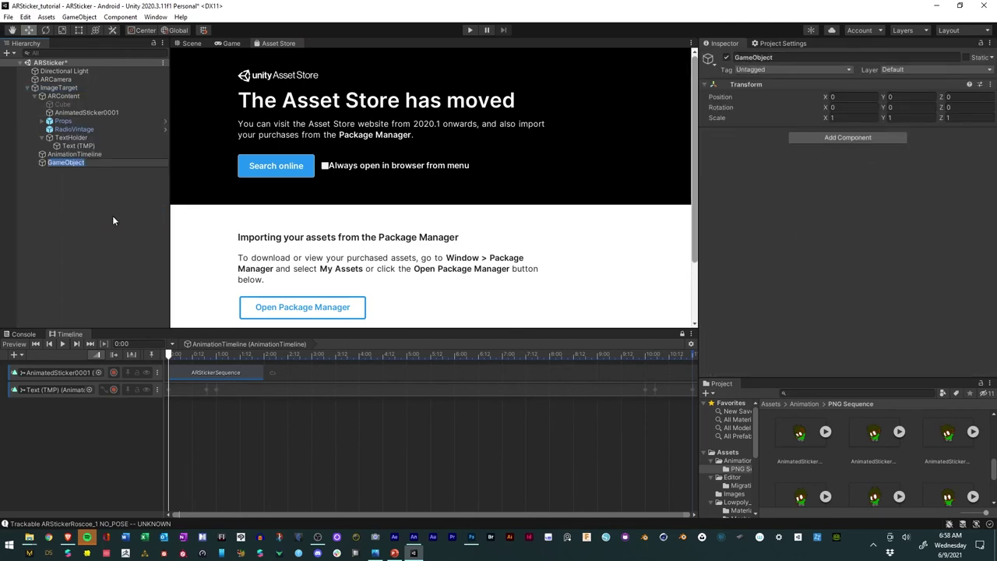
{"action": "type", "text": "AudioManager"}
{"action": "key", "text": "Return"}
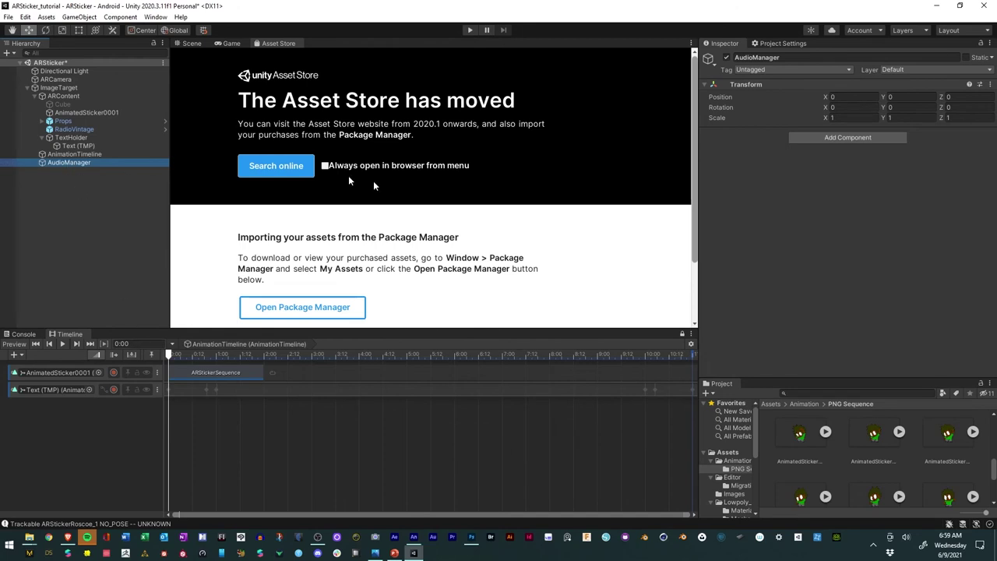
Add an Audio Source component to AudioManager and drag it into the AnimationTimeline.
{"action": "left_click", "coordinate": [805, 139]}
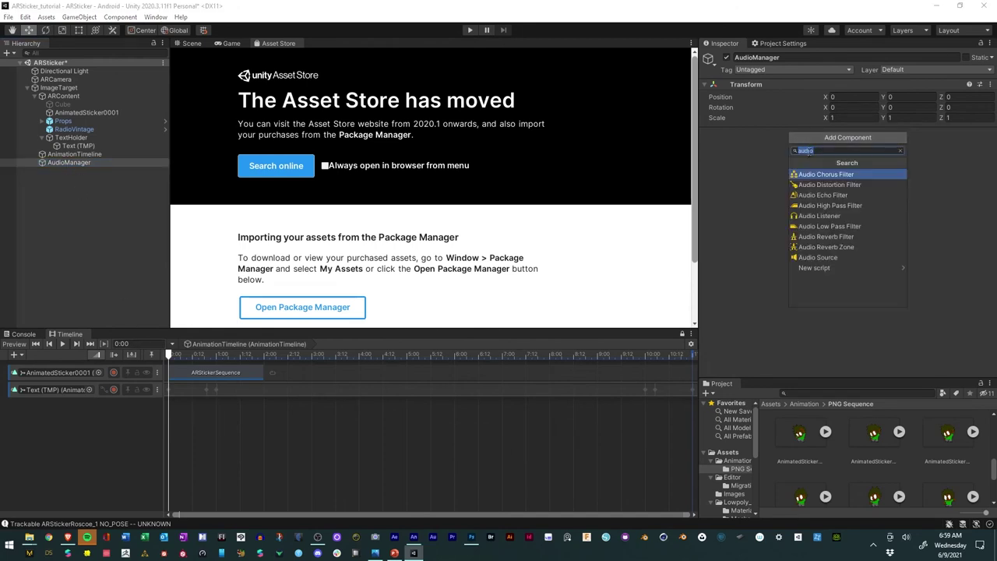
{"action": "type", "text": "audio"}
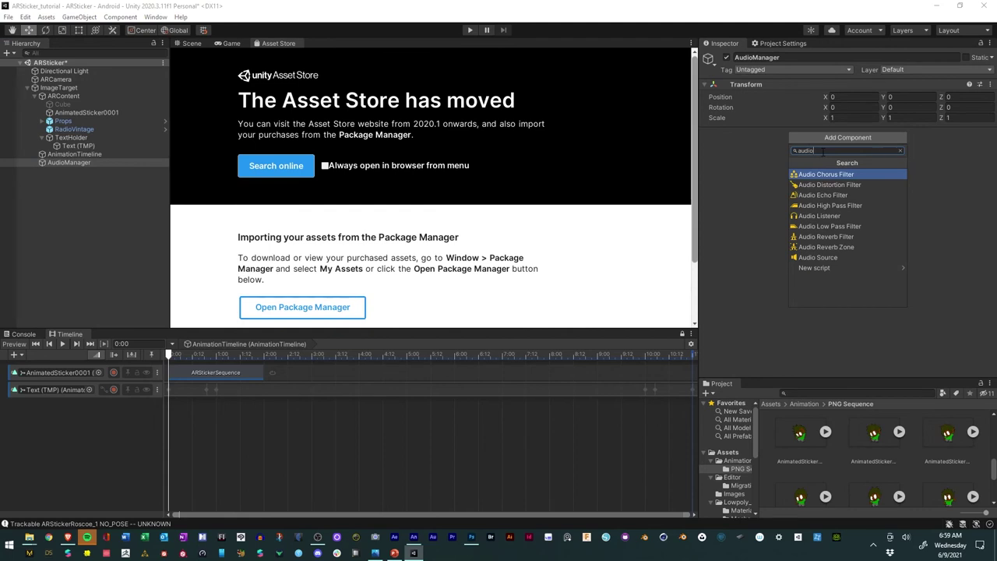
{"action": "left_click", "coordinate": [826, 256]}
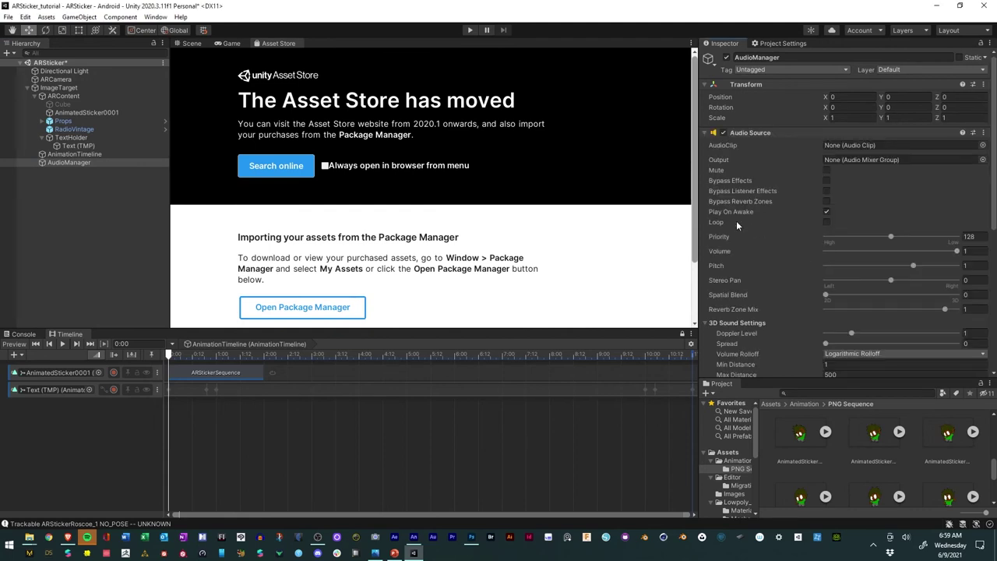
{"action": "left_click_drag", "start_coordinate": [61, 162], "coordinate": [95, 438]}
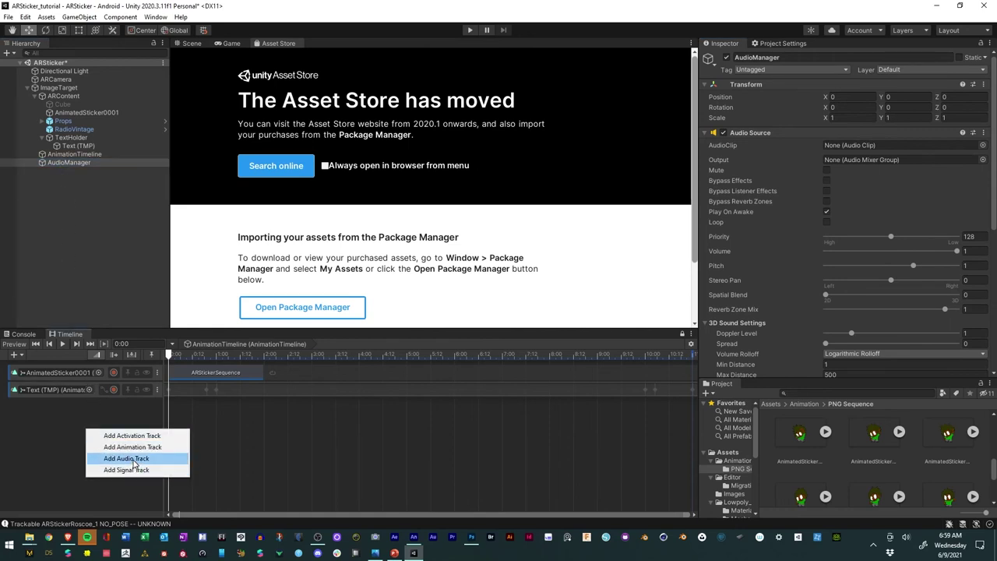
Add an audio track bound to AudioManager and open the Assets > Trip Hop Music folder.
{"action": "left_click", "coordinate": [128, 458]}
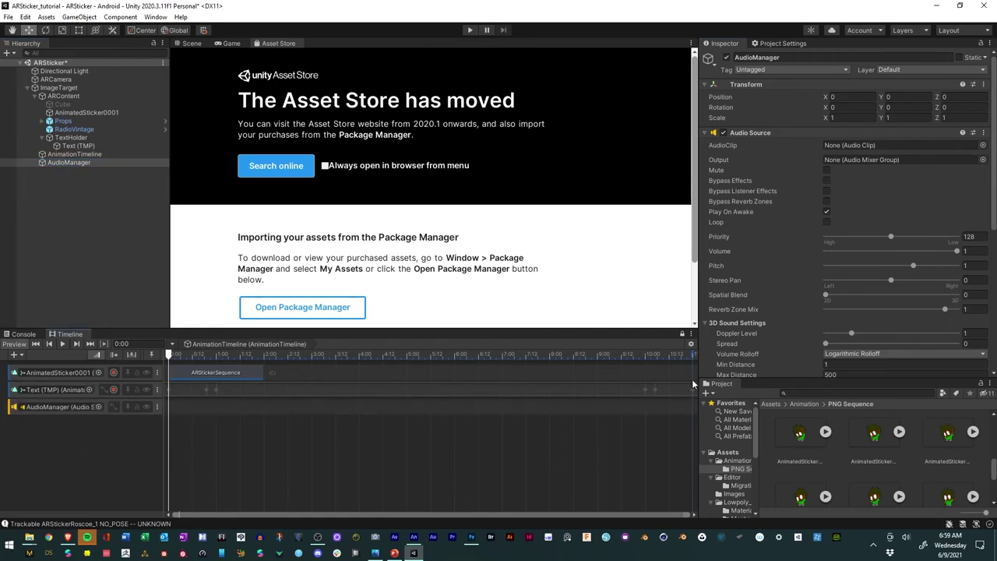
{"action": "left_click_drag", "start_coordinate": [752, 379], "coordinate": [745, 189]}
{"action": "left_click", "coordinate": [726, 264]}
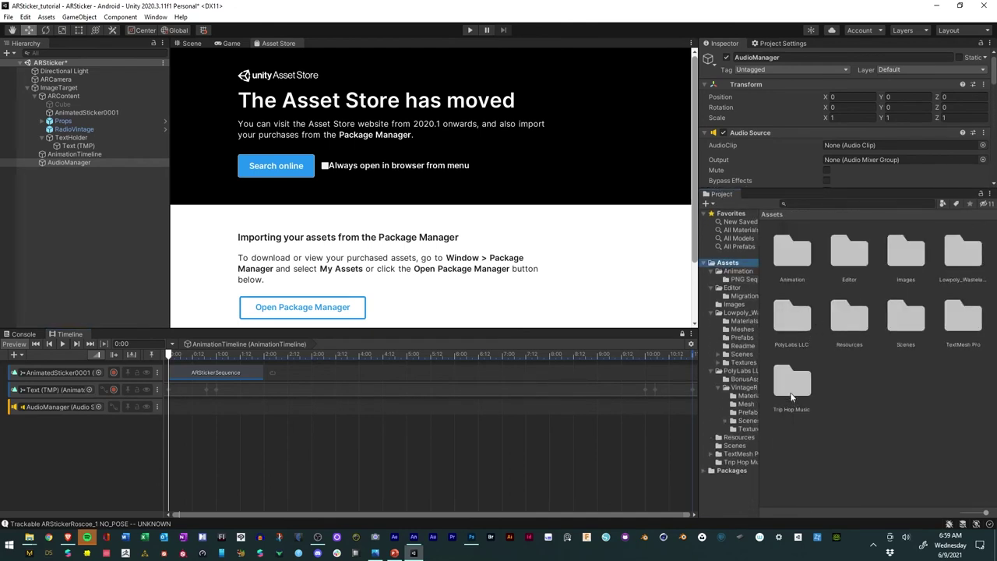
{"action": "double_click", "coordinate": [793, 397]}
Preview the Eroded World and Ice Cold music clips in the Inspector.
{"action": "left_click", "coordinate": [785, 235]}
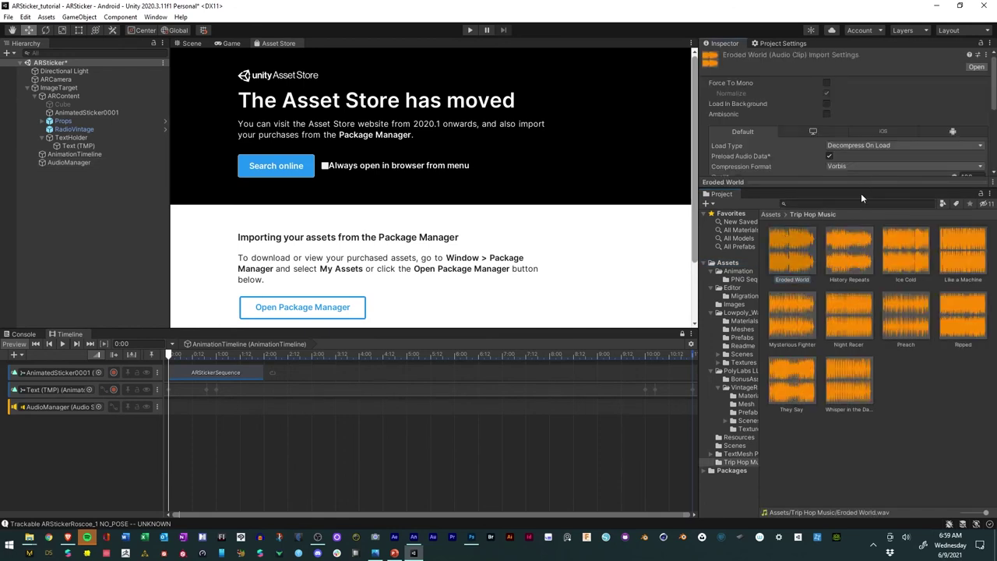
{"action": "left_click_drag", "start_coordinate": [832, 189], "coordinate": [815, 271]}
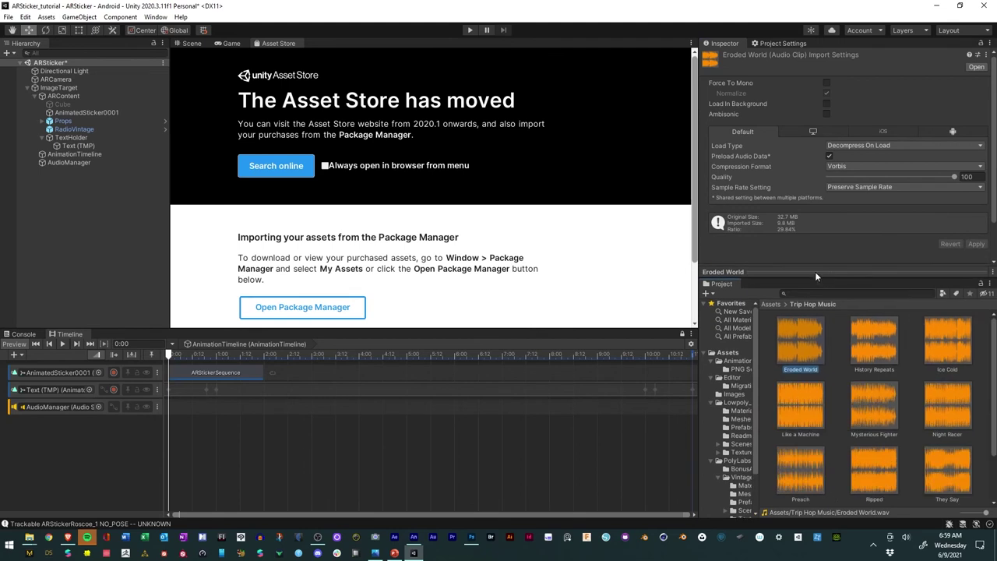
{"action": "left_click", "coordinate": [813, 269]}
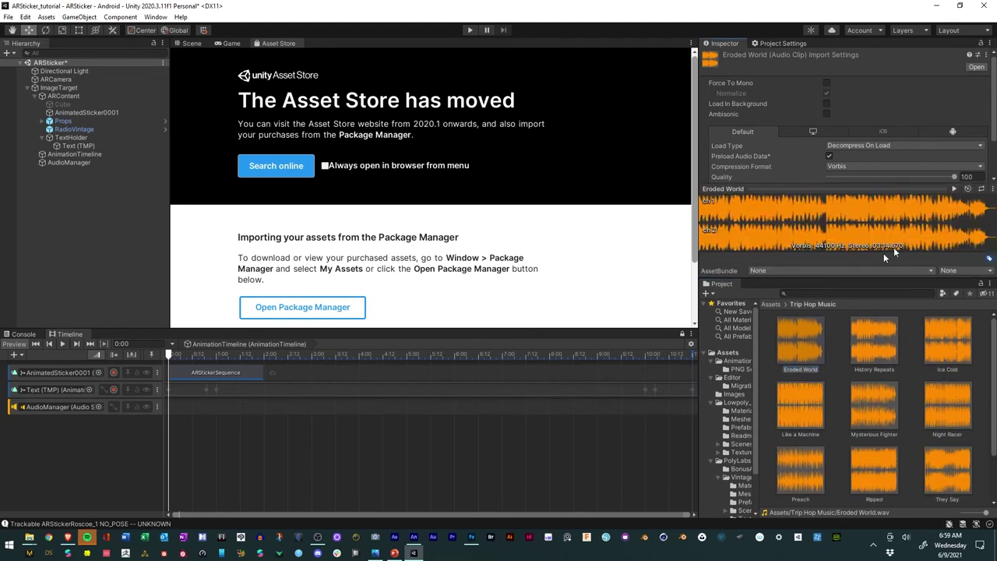
{"action": "left_click", "coordinate": [953, 188]}
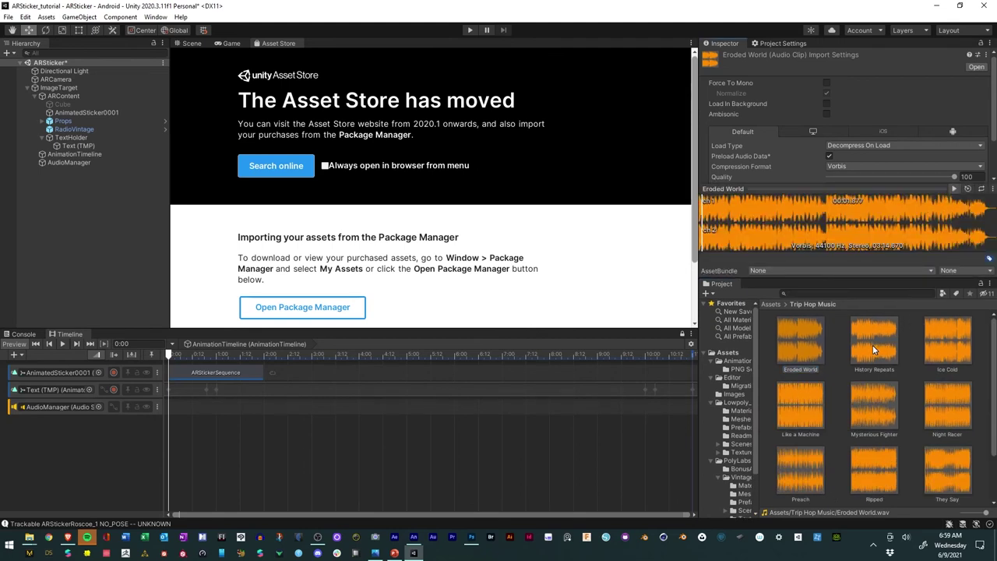
{"action": "left_click", "coordinate": [949, 348]}
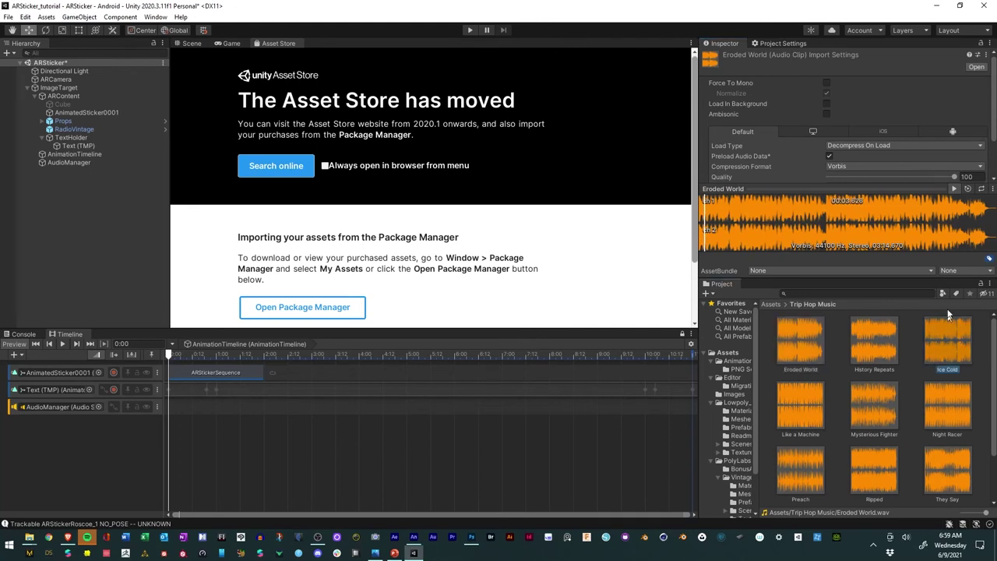
{"action": "left_click", "coordinate": [952, 189]}
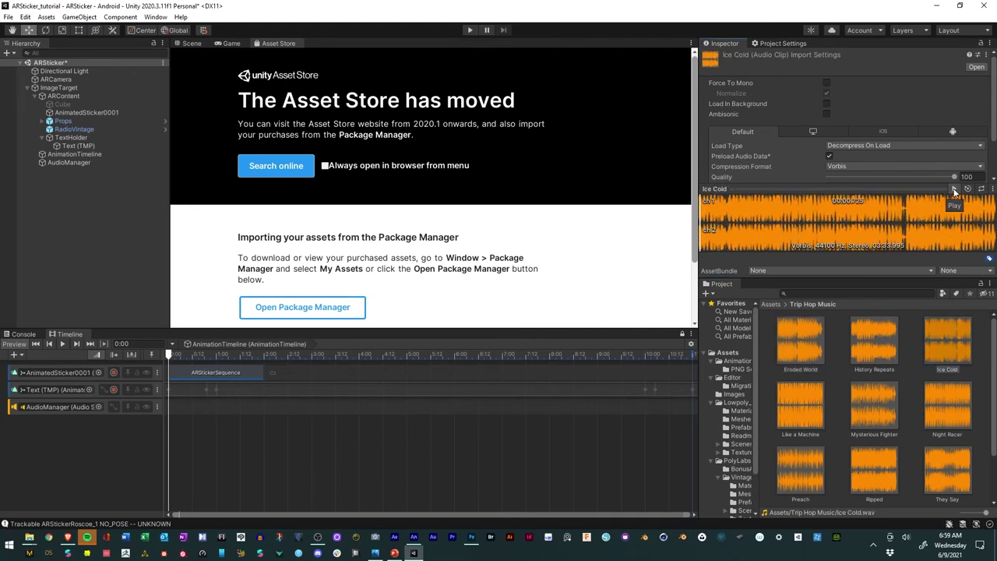
Place the Ice Cold clip on the AudioManager track and adjust its length.
{"action": "left_click", "coordinate": [953, 340]}
{"action": "left_click_drag", "start_coordinate": [952, 340], "coordinate": [224, 412]}
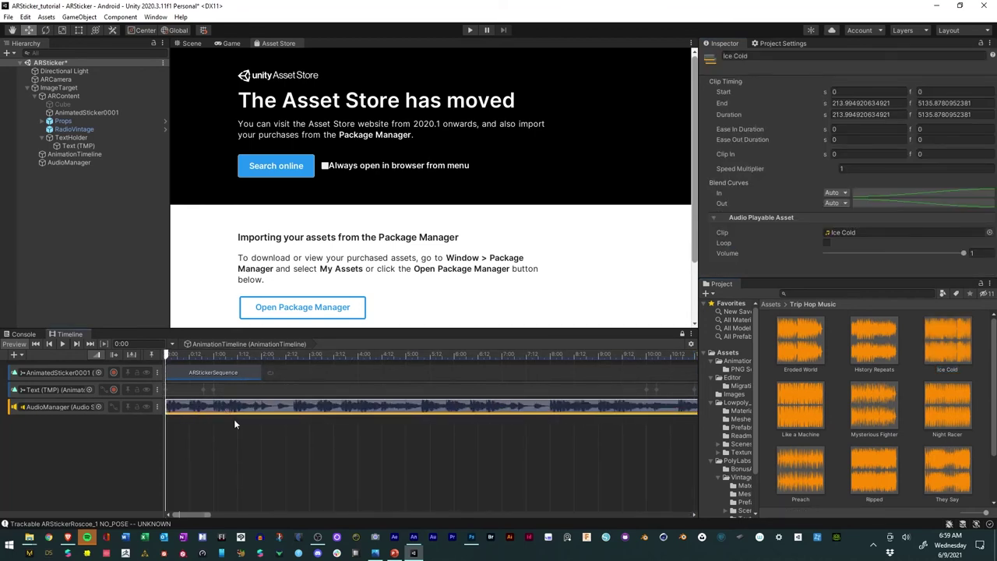
{"action": "left_click_drag", "start_coordinate": [205, 515], "coordinate": [693, 510]}
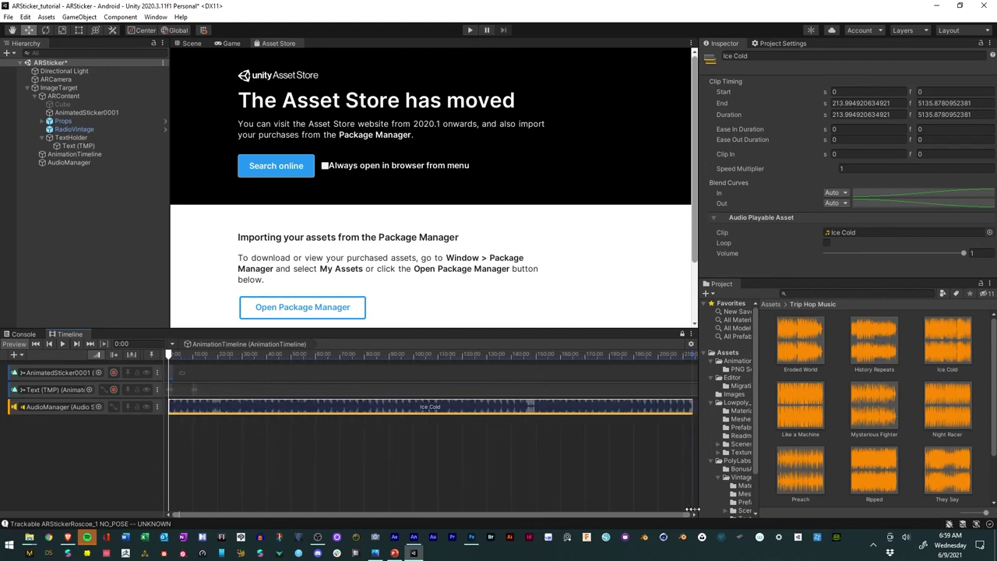
{"action": "left_click_drag", "start_coordinate": [691, 408], "coordinate": [194, 416]}
{"action": "left_click_drag", "start_coordinate": [691, 514], "coordinate": [212, 513]}
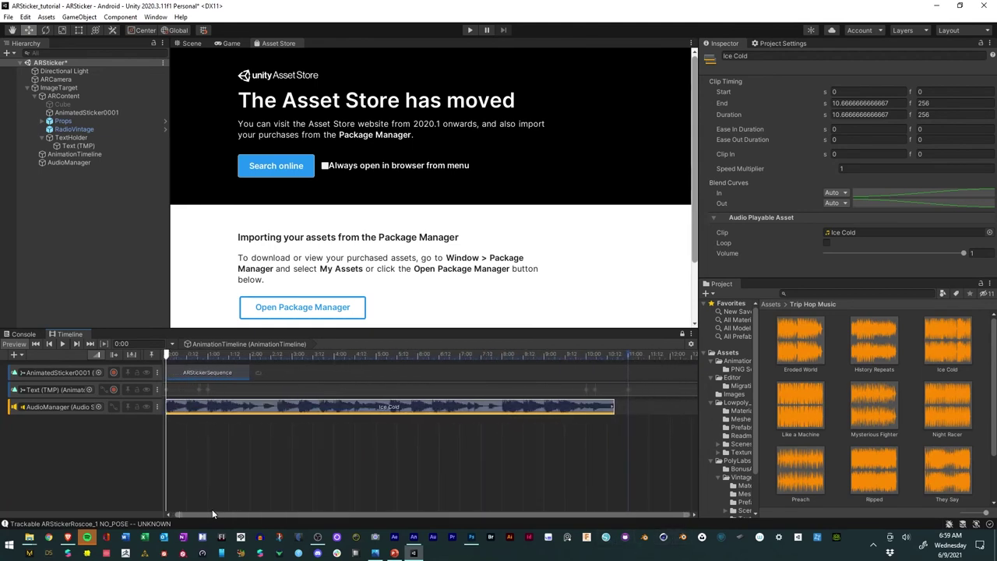
{"action": "left_click", "coordinate": [615, 412]}
{"action": "left_click_drag", "start_coordinate": [612, 406], "coordinate": [700, 417]}
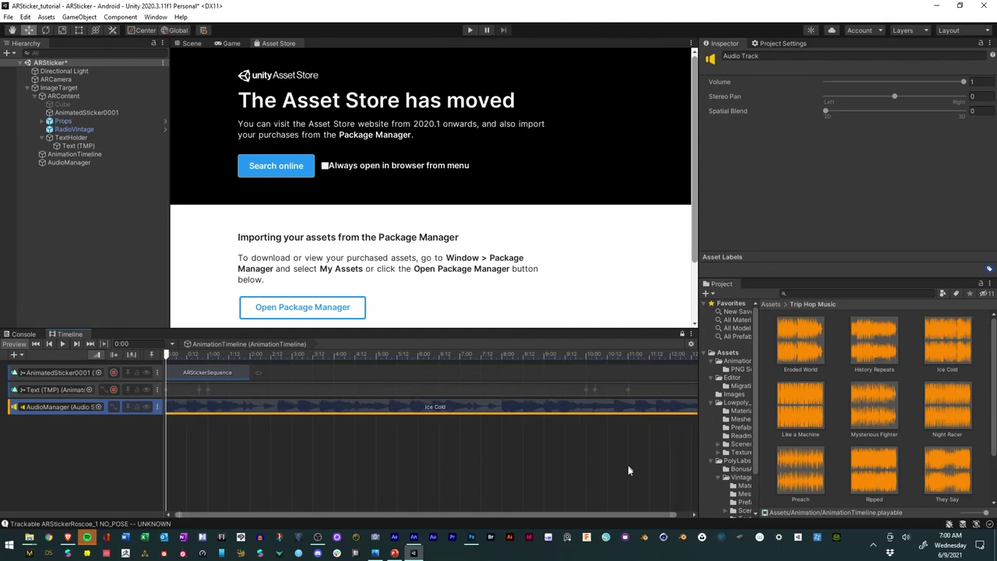
{"action": "left_click_drag", "start_coordinate": [672, 518], "coordinate": [719, 516]}
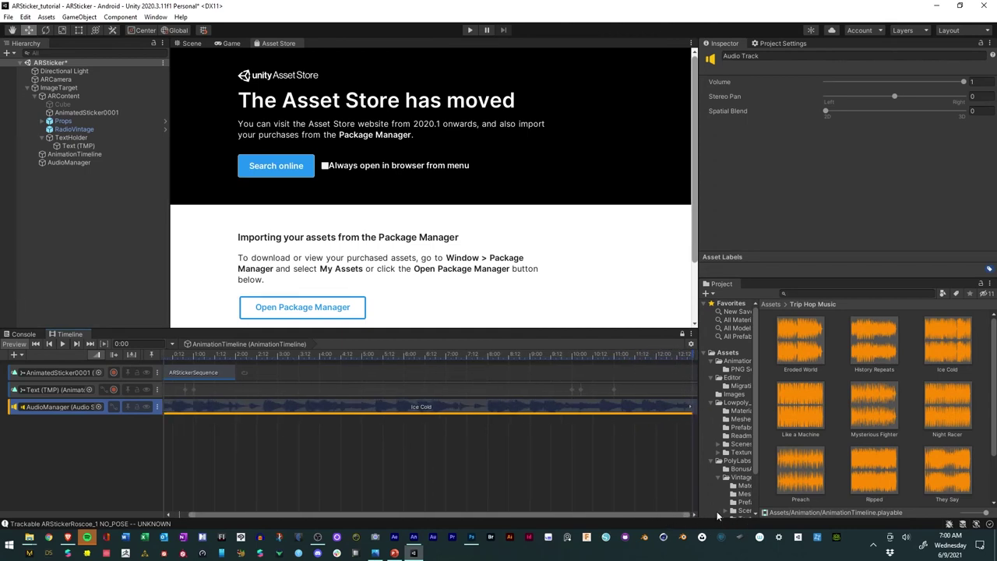
{"action": "left_click_drag", "start_coordinate": [689, 406], "coordinate": [695, 410]}
Rewind the playhead to the timeline start and play the Timeline with the music.
{"action": "left_click", "coordinate": [180, 355]}
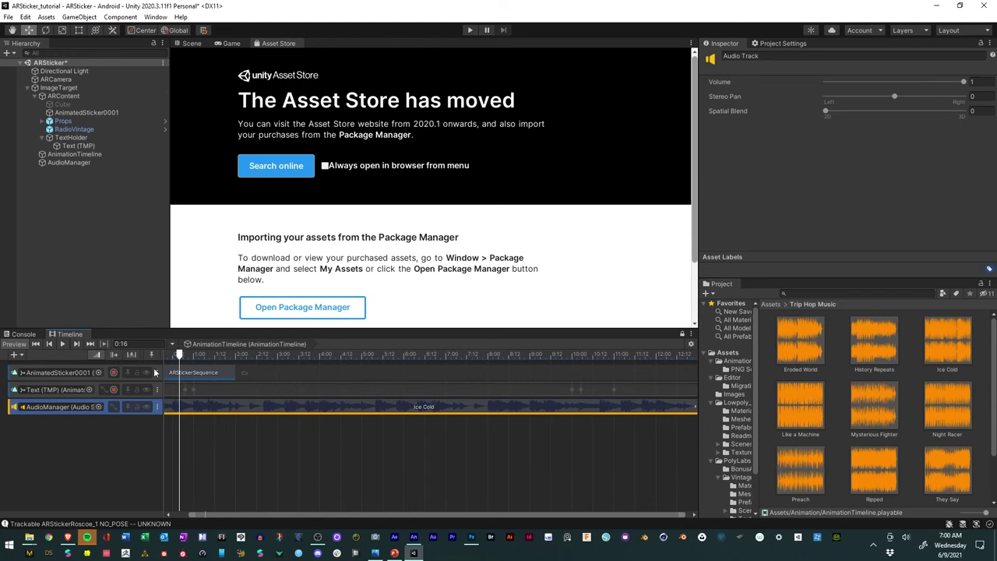
{"action": "left_click_drag", "start_coordinate": [178, 356], "coordinate": [145, 357]}
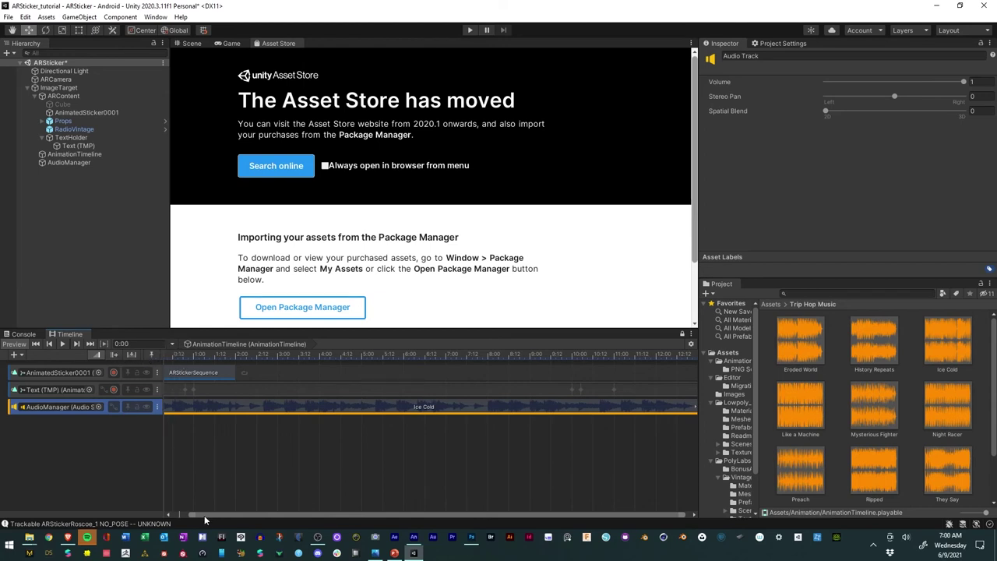
{"action": "left_click_drag", "start_coordinate": [187, 514], "coordinate": [171, 514]}
{"action": "key", "text": "space"}
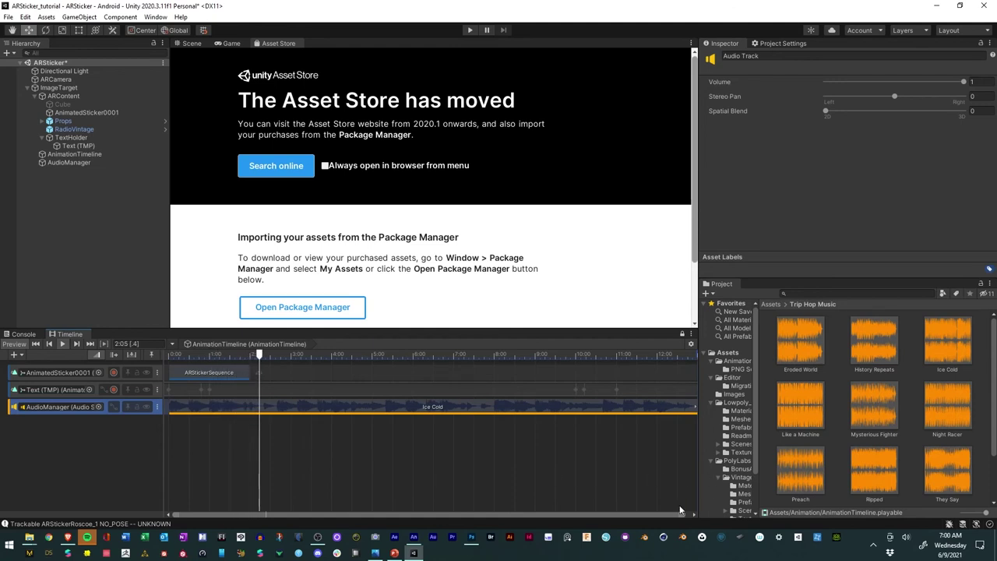
{"action": "left_click_drag", "start_coordinate": [679, 513], "coordinate": [692, 514]}
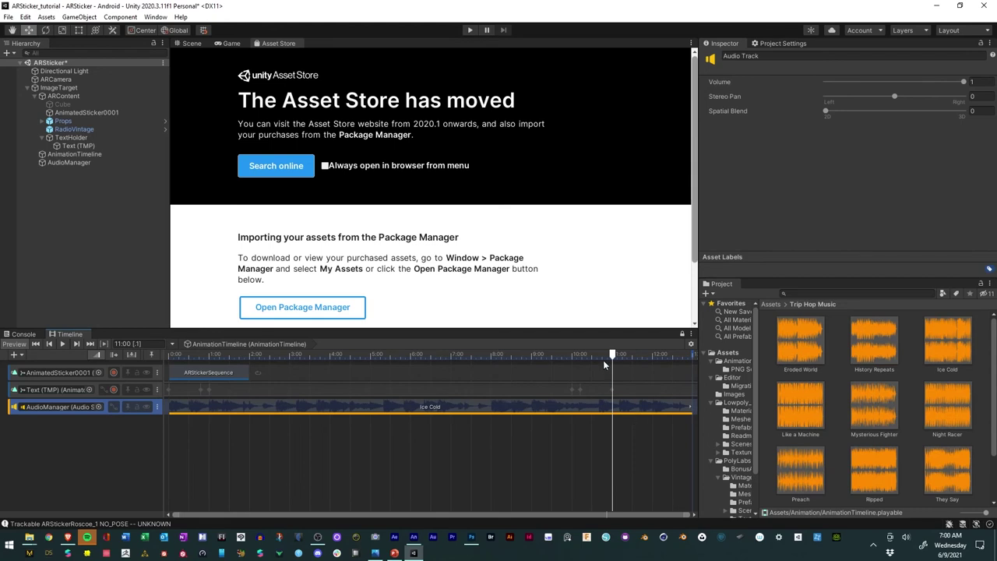
Trim Ice Cold to end at the 10:16 playhead, then stop playback and scrub to check.
{"action": "left_click_drag", "start_coordinate": [613, 354], "coordinate": [599, 357]}
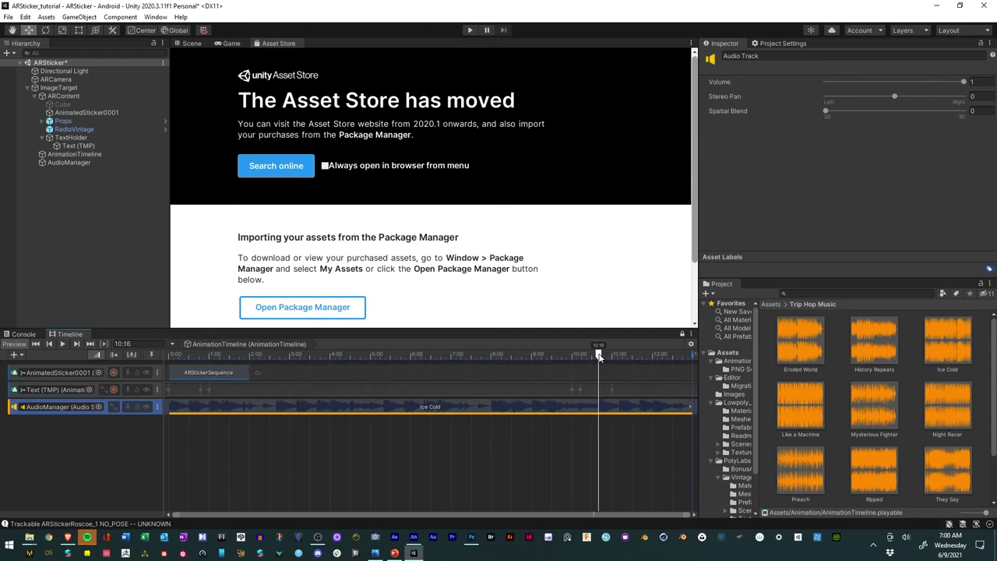
{"action": "left_click_drag", "start_coordinate": [689, 406], "coordinate": [596, 406]}
{"action": "left_click_drag", "start_coordinate": [588, 353], "coordinate": [184, 356]}
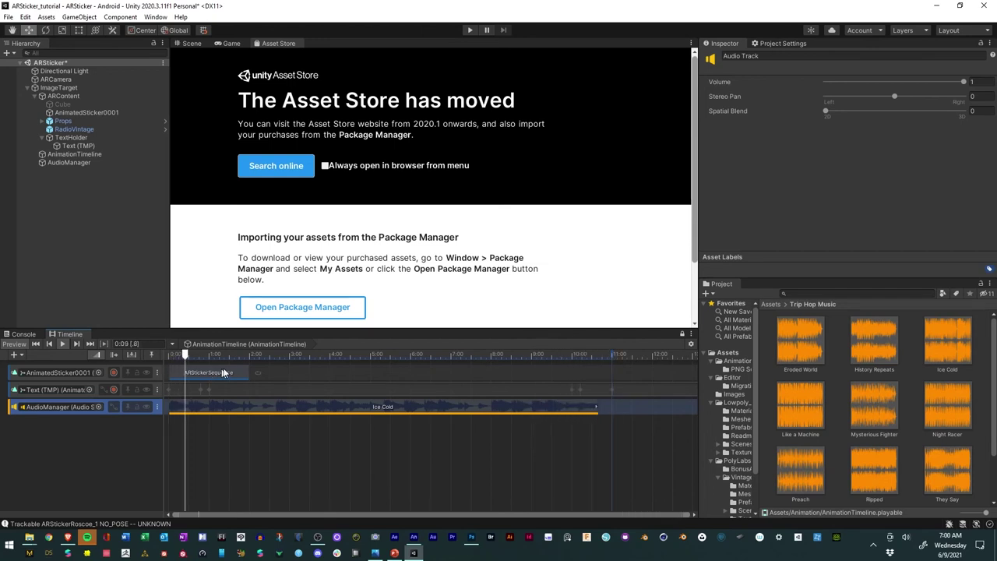
{"action": "key", "text": "space"}
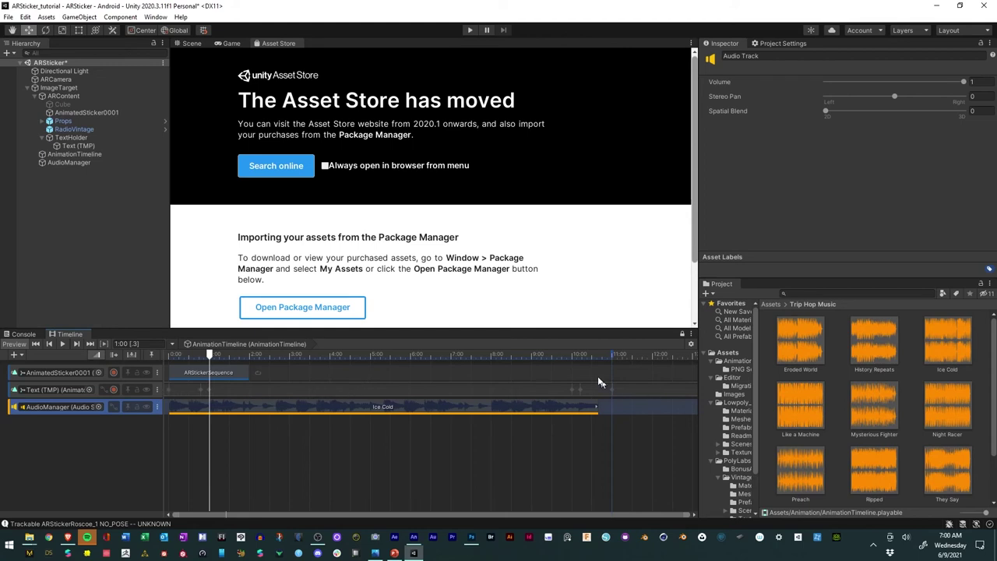
{"action": "left_click_drag", "start_coordinate": [576, 356], "coordinate": [599, 364]}
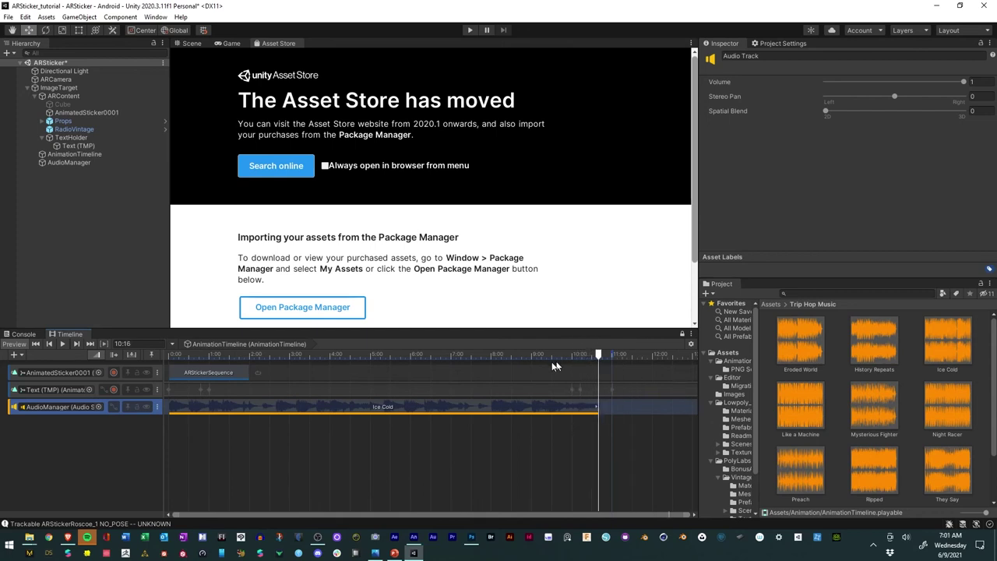
Inspect the Text (TMP) title's closing keyframes in the Animation Window.
{"action": "right_click", "coordinate": [158, 391]}
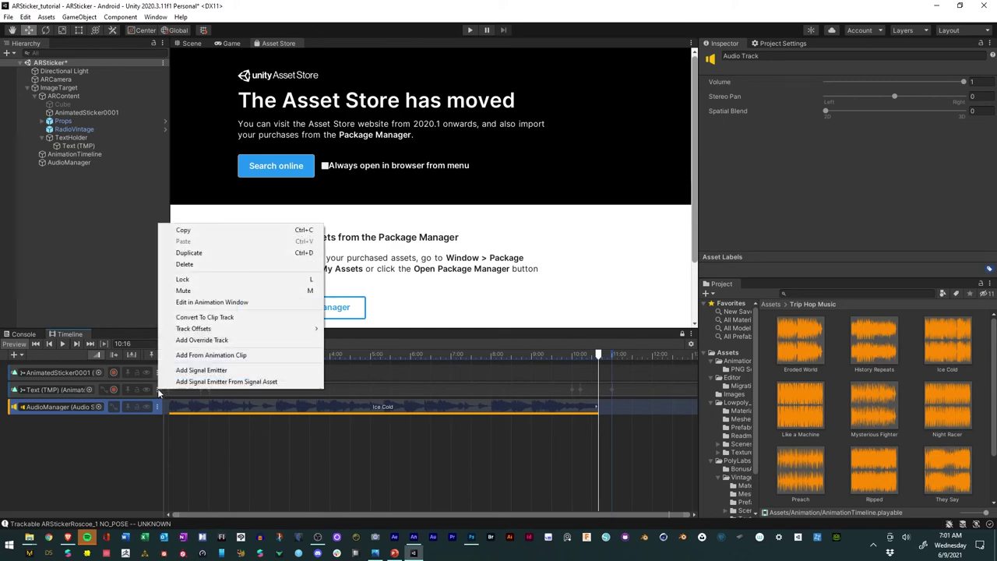
{"action": "left_click", "coordinate": [193, 309]}
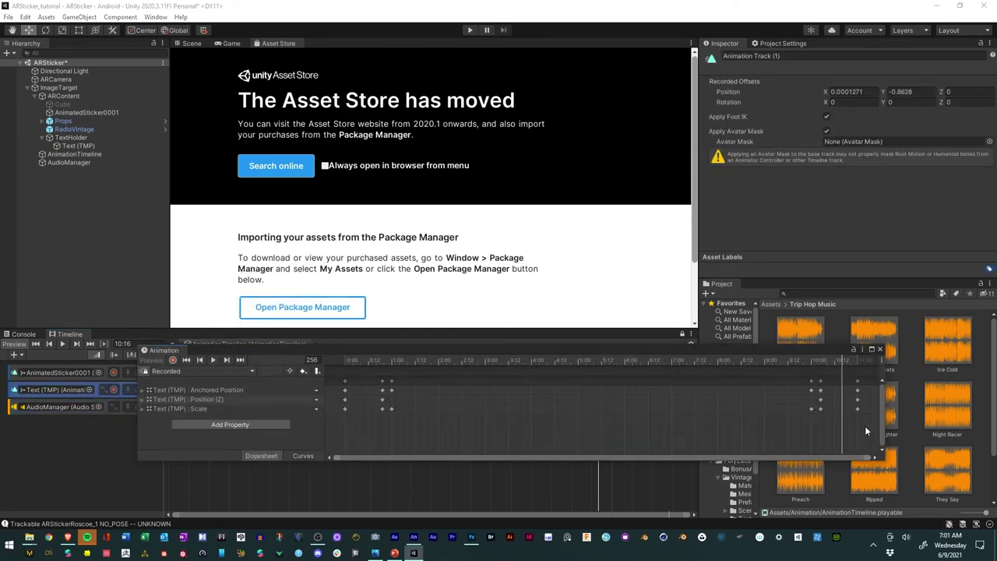
{"action": "left_click_drag", "start_coordinate": [865, 428], "coordinate": [775, 394]}
Play the Timeline in the Scene view to preview Roscoe and the Roscoe's Boogie title.
{"action": "left_click", "coordinate": [881, 349]}
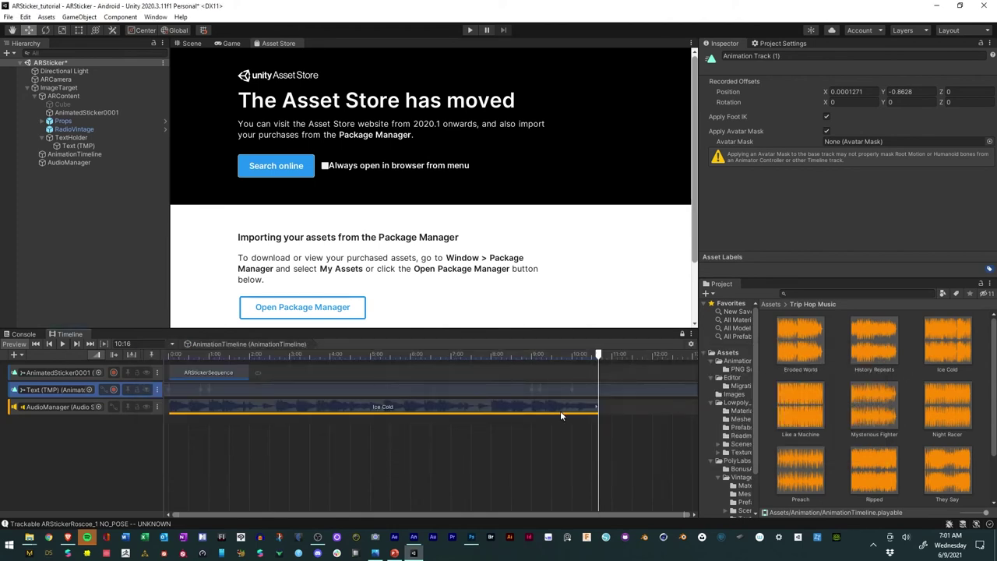
{"action": "left_click", "coordinate": [189, 44]}
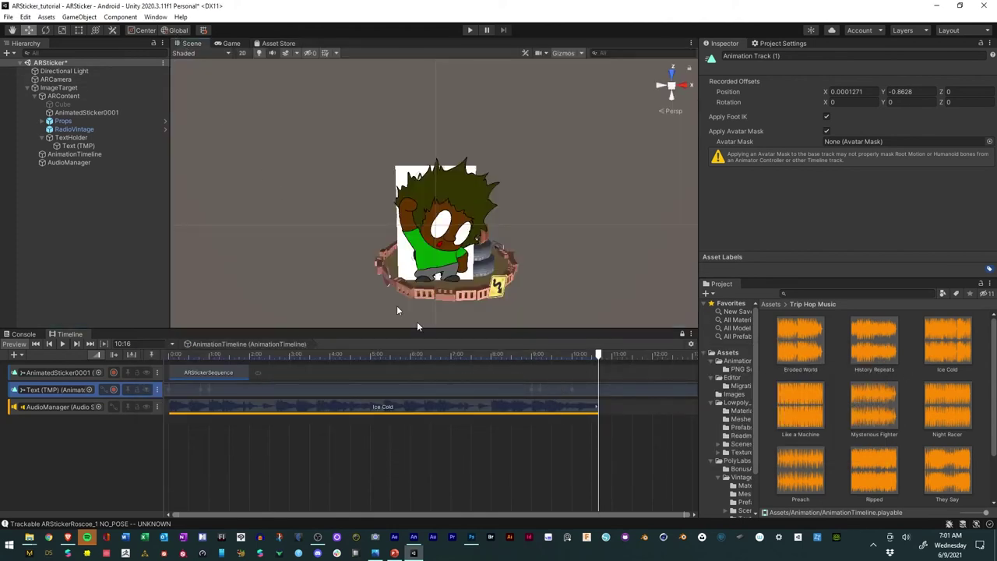
{"action": "left_click", "coordinate": [62, 344]}
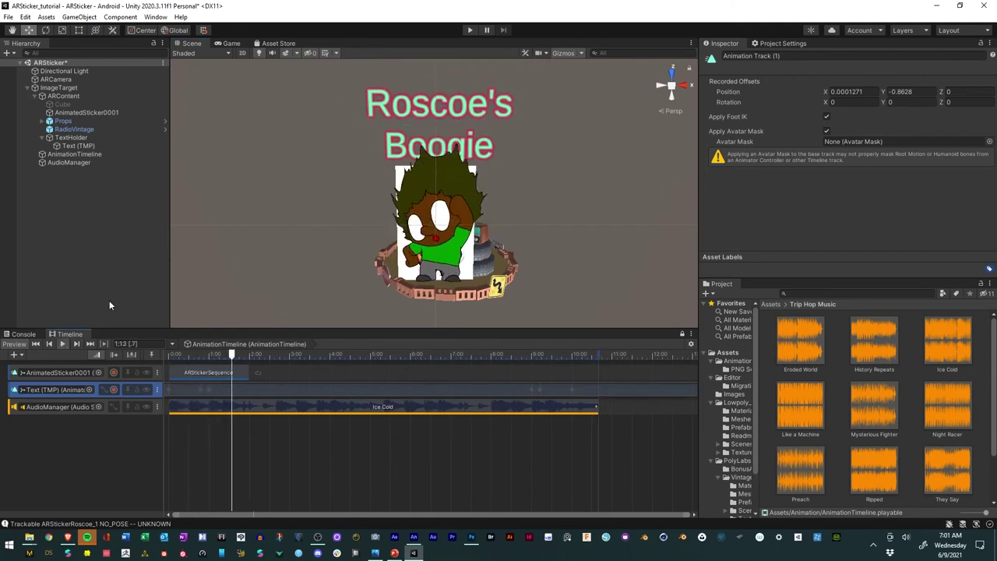
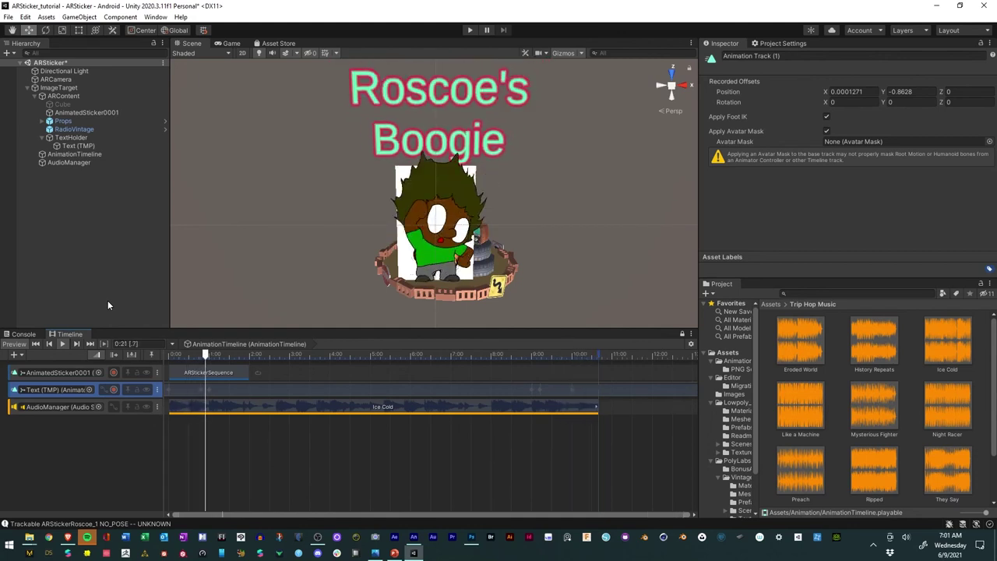
Stop the Timeline preview, save the scene, and scrub the timeline to 5:18.
{"action": "left_click", "coordinate": [61, 344]}
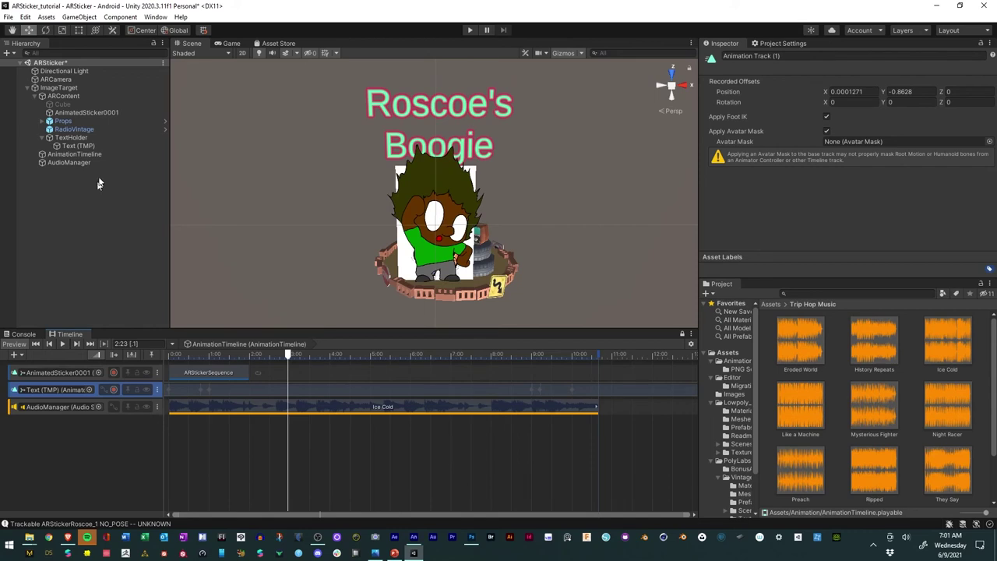
{"action": "left_click", "coordinate": [8, 17]}
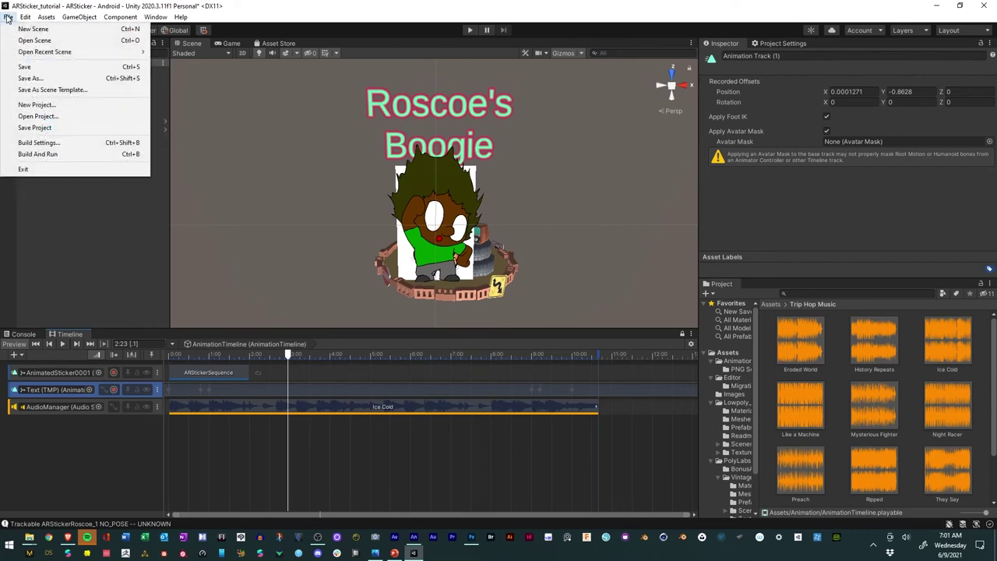
{"action": "left_click", "coordinate": [31, 69]}
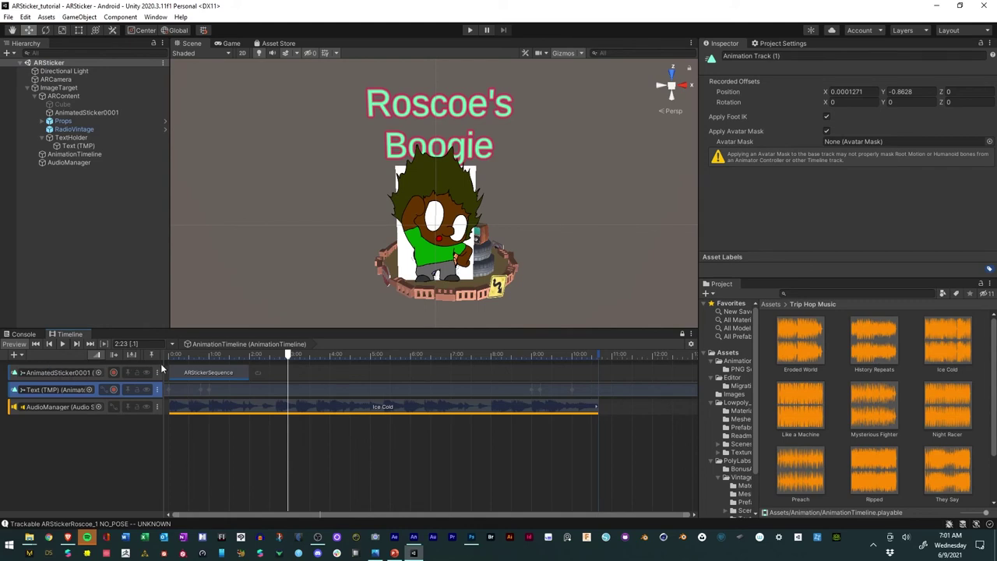
{"action": "left_click_drag", "start_coordinate": [176, 356], "coordinate": [402, 360]}
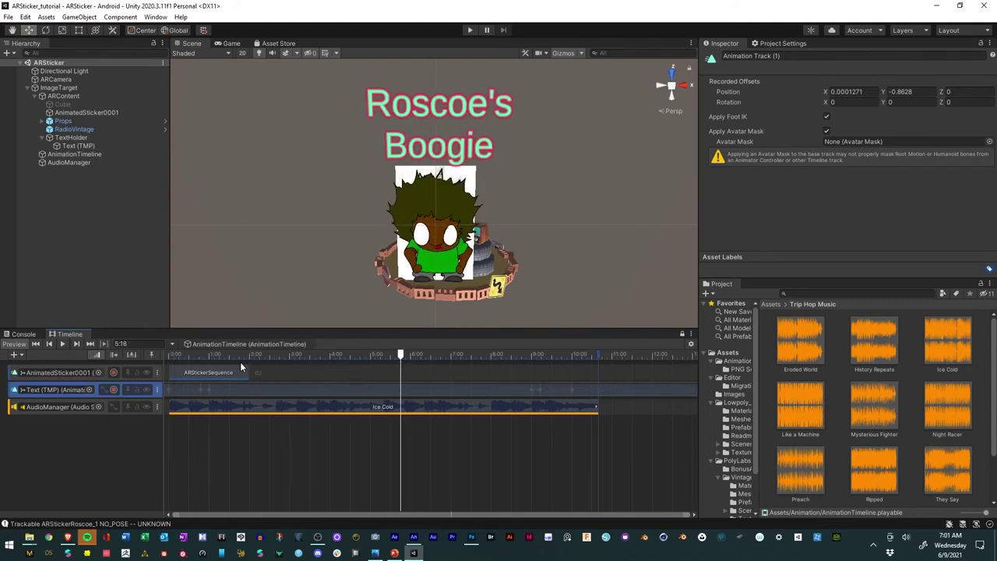
Turn off Play On Awake on the AudioManager's Audio Source and save the scene again.
{"action": "left_click", "coordinate": [50, 162]}
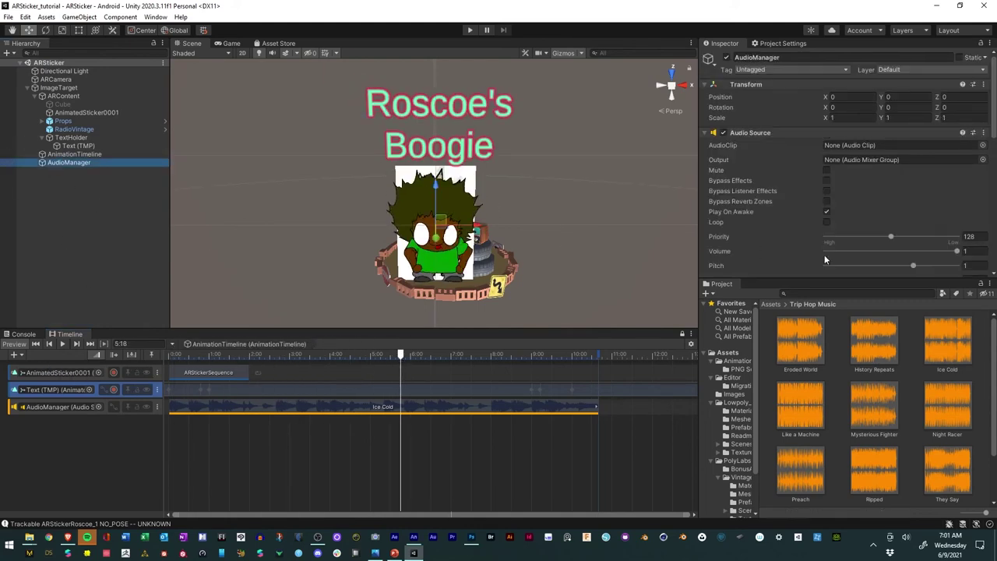
{"action": "left_click", "coordinate": [829, 213]}
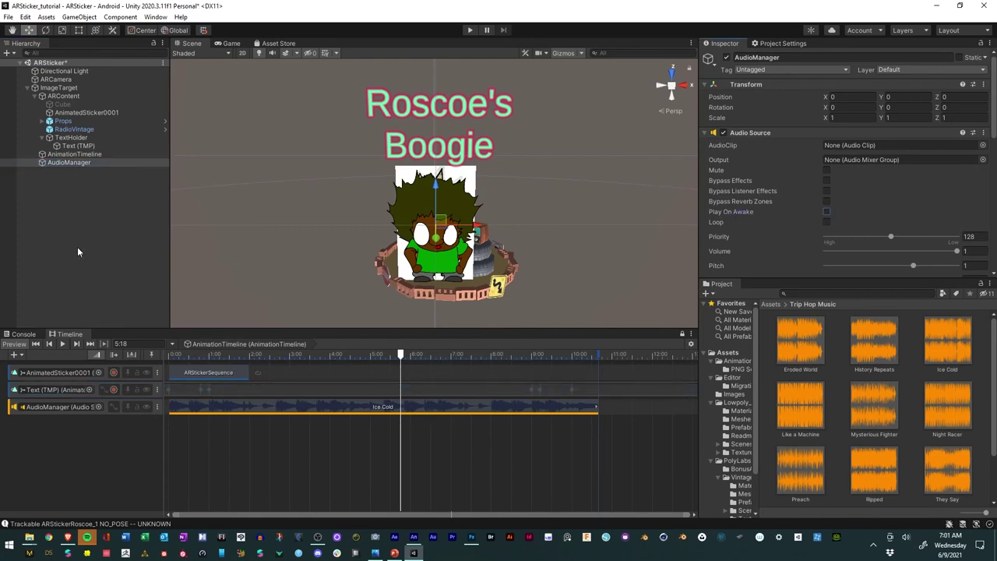
{"action": "left_click", "coordinate": [83, 208]}
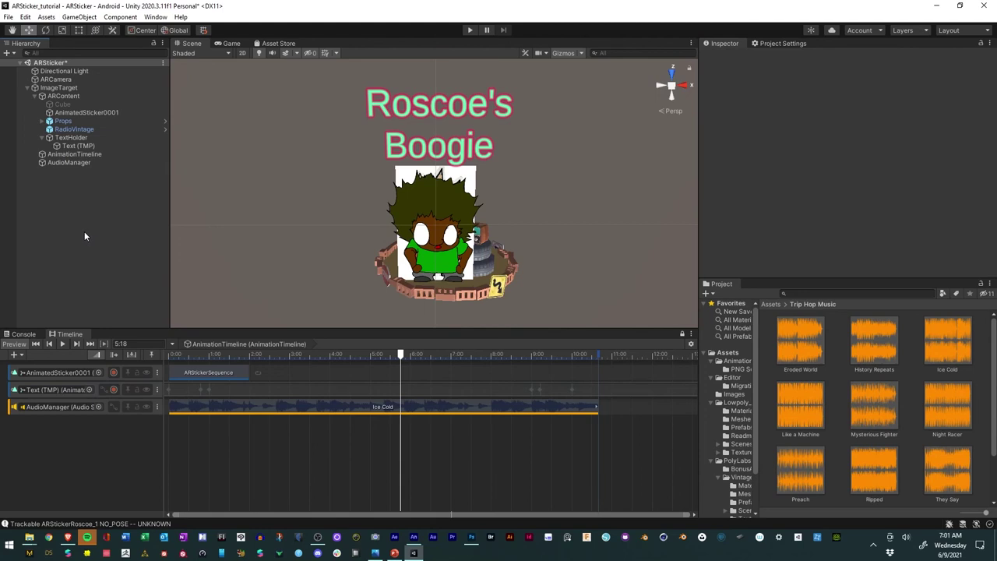
{"action": "left_click", "coordinate": [7, 17]}
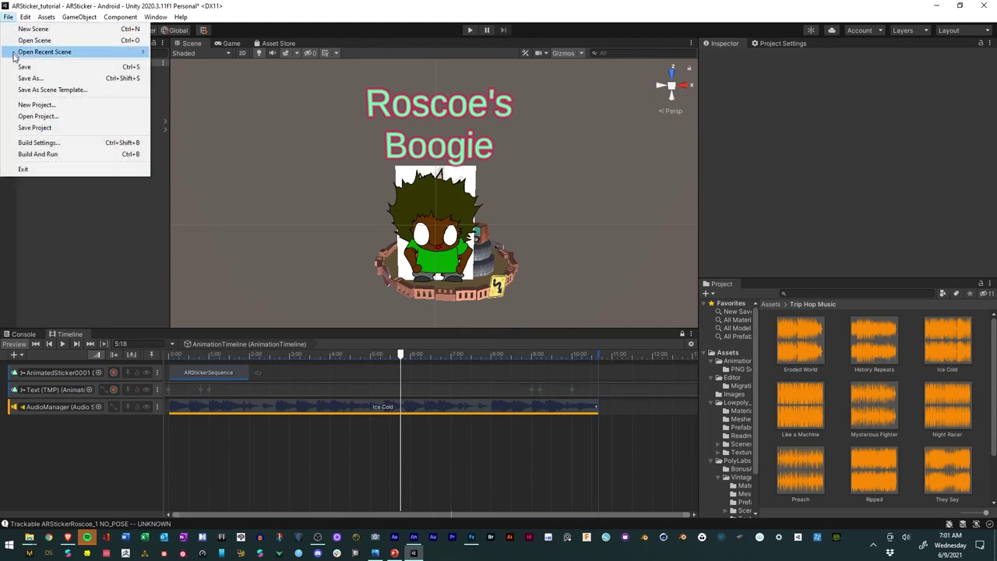
{"action": "left_click", "coordinate": [27, 66]}
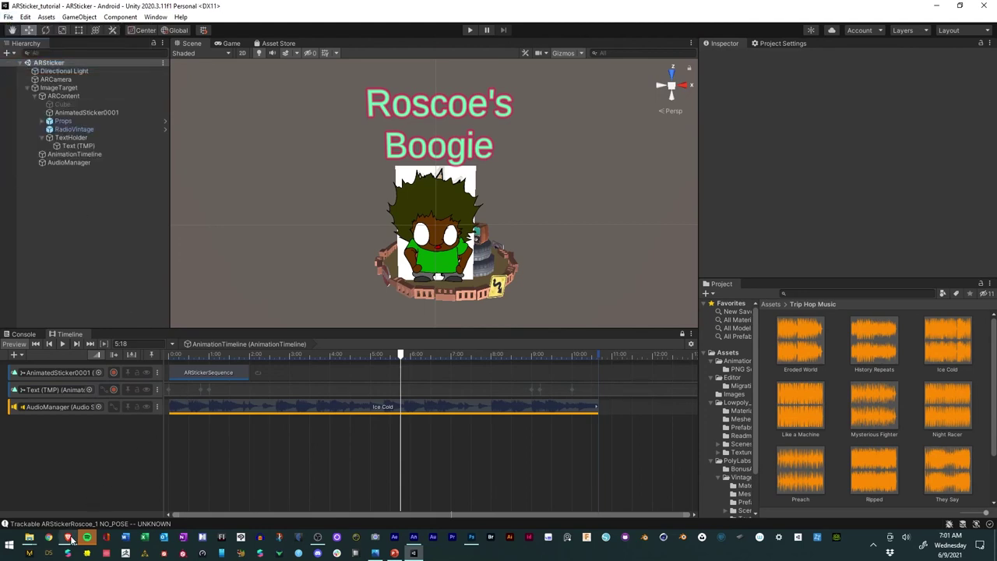
Search the Asset Store for 'vfx' and filter the results to free assets.
{"action": "mouse_move", "coordinate": [69, 538]}
{"action": "left_click", "coordinate": [54, 507]}
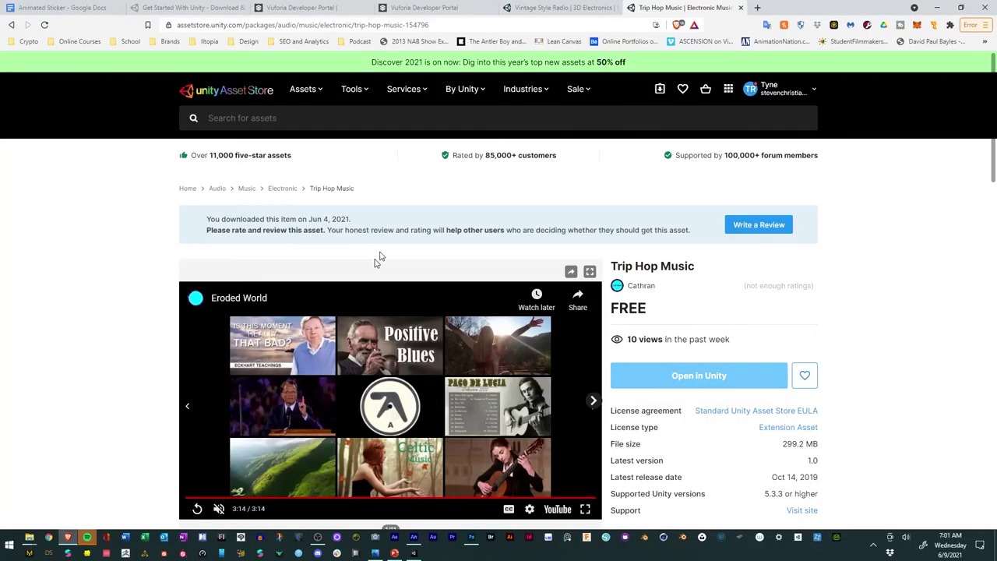
{"action": "left_click", "coordinate": [341, 119]}
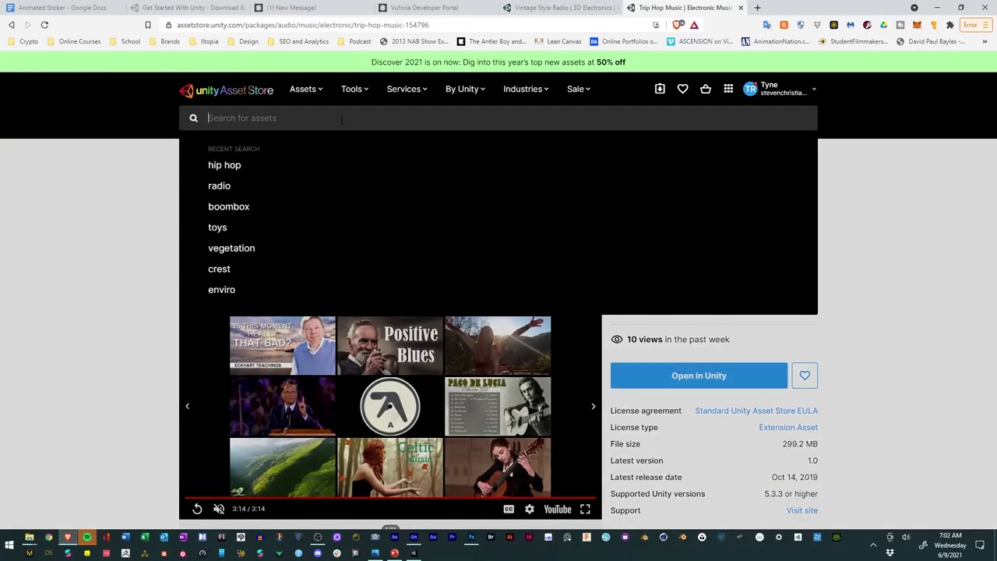
{"action": "type", "text": "vfx"}
{"action": "key", "text": "Return"}
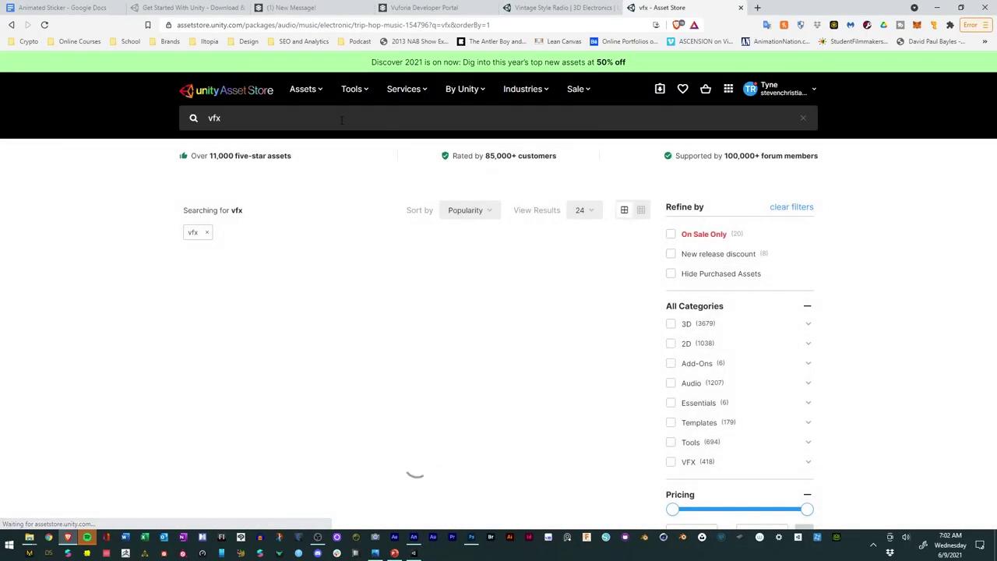
{"action": "scroll", "coordinate": [784, 348], "scroll_direction": "down", "scroll_amount": 2}
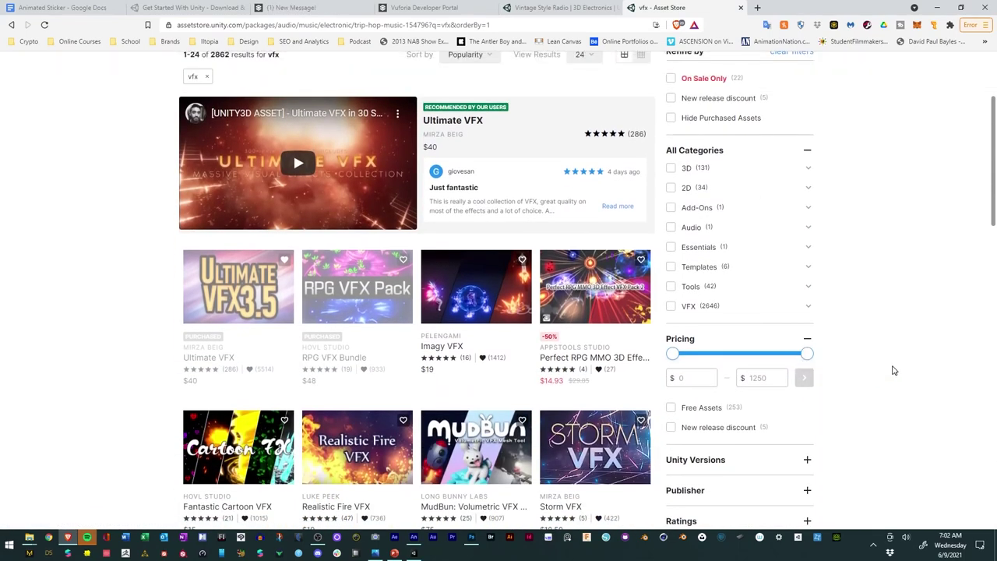
{"action": "scroll", "coordinate": [858, 363], "scroll_direction": "down", "scroll_amount": 1}
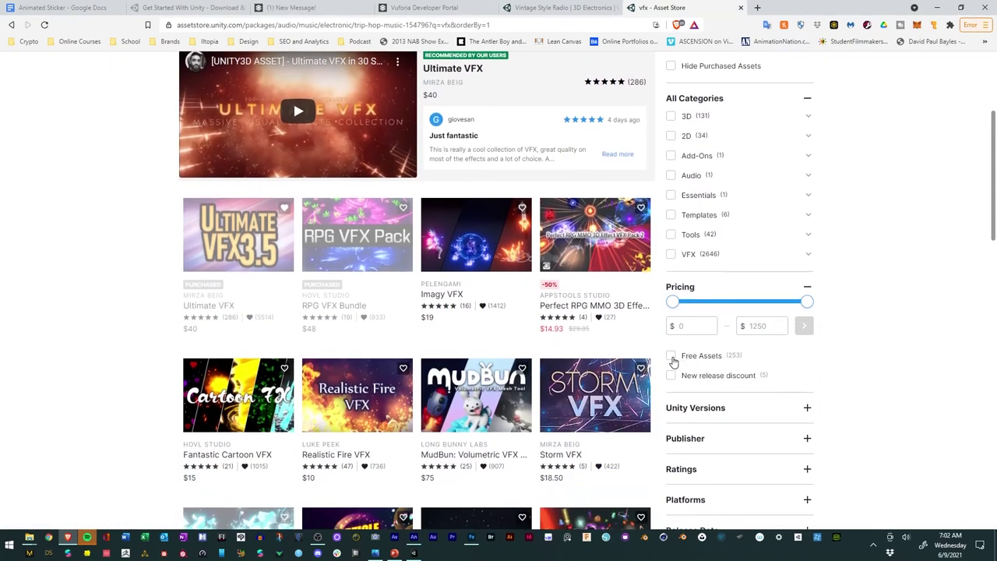
{"action": "left_click", "coordinate": [671, 357]}
Open the Sprite muzzle flashes asset page and choose Open in Unity.
{"action": "scroll", "coordinate": [826, 335], "scroll_direction": "down", "scroll_amount": 2}
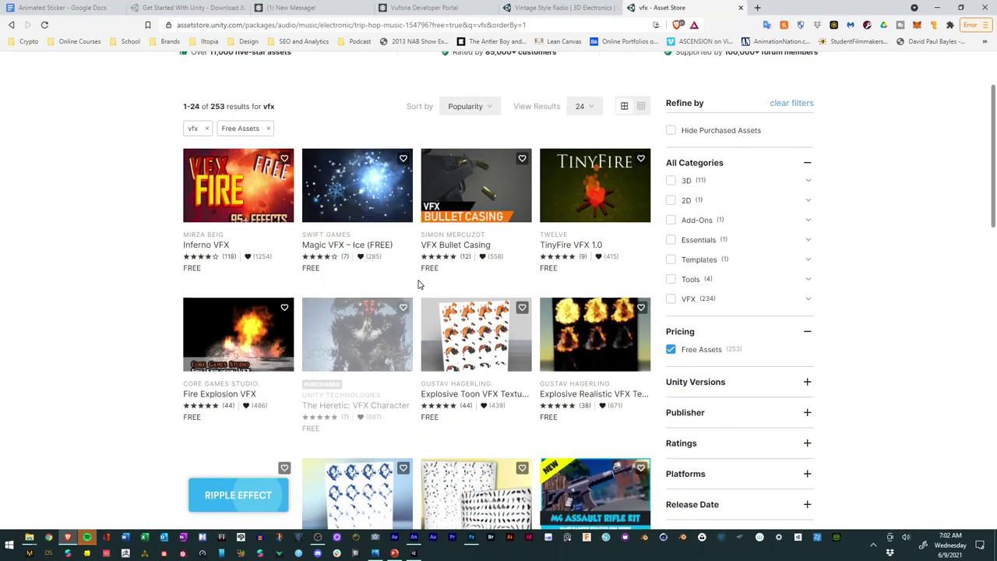
{"action": "scroll", "coordinate": [377, 269], "scroll_direction": "down", "scroll_amount": 2}
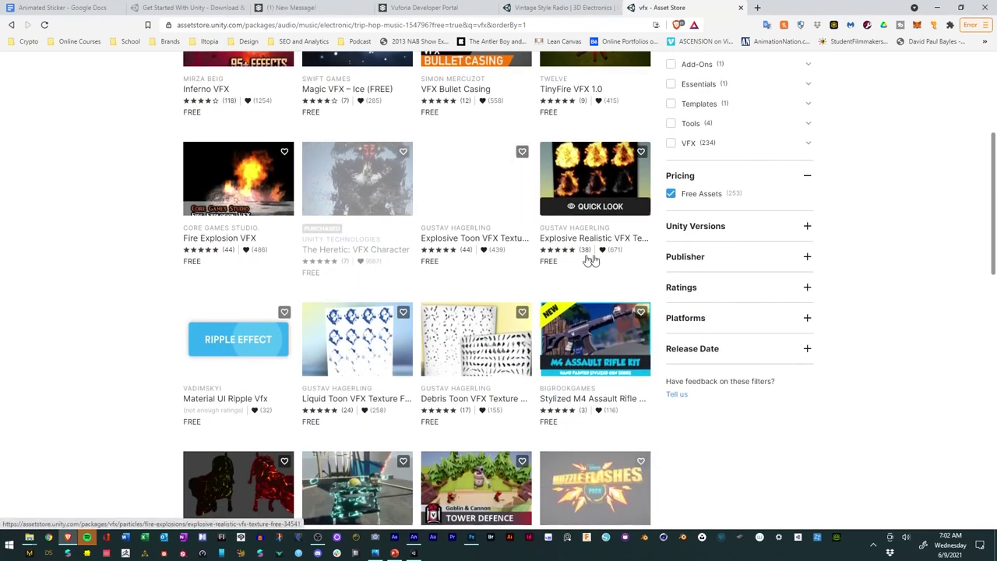
{"action": "scroll", "coordinate": [803, 285], "scroll_direction": "down", "scroll_amount": 1}
{"action": "scroll", "coordinate": [803, 286], "scroll_direction": "down", "scroll_amount": 2}
{"action": "mouse_move", "coordinate": [617, 254]}
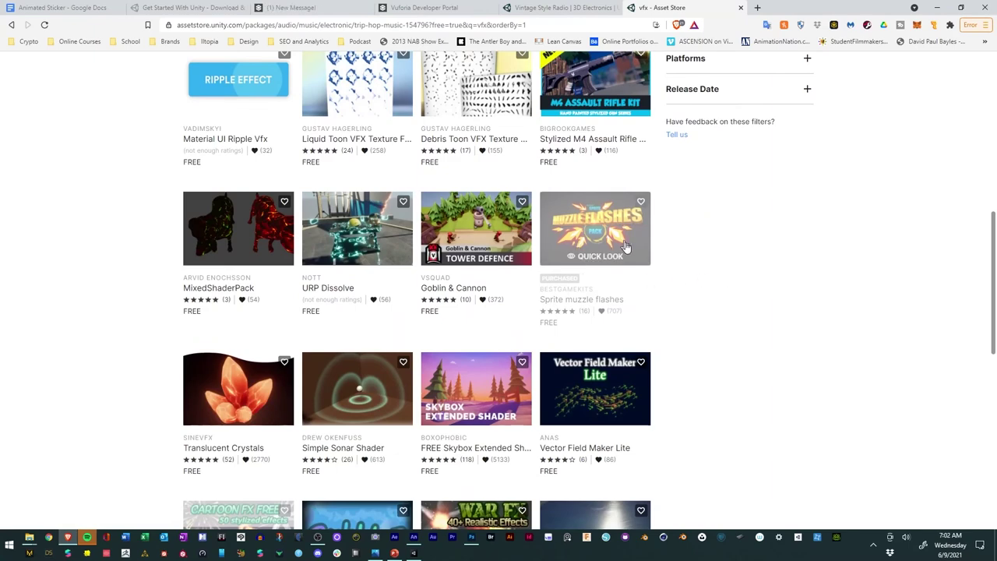
{"action": "scroll", "coordinate": [620, 256], "scroll_direction": "down", "scroll_amount": 2}
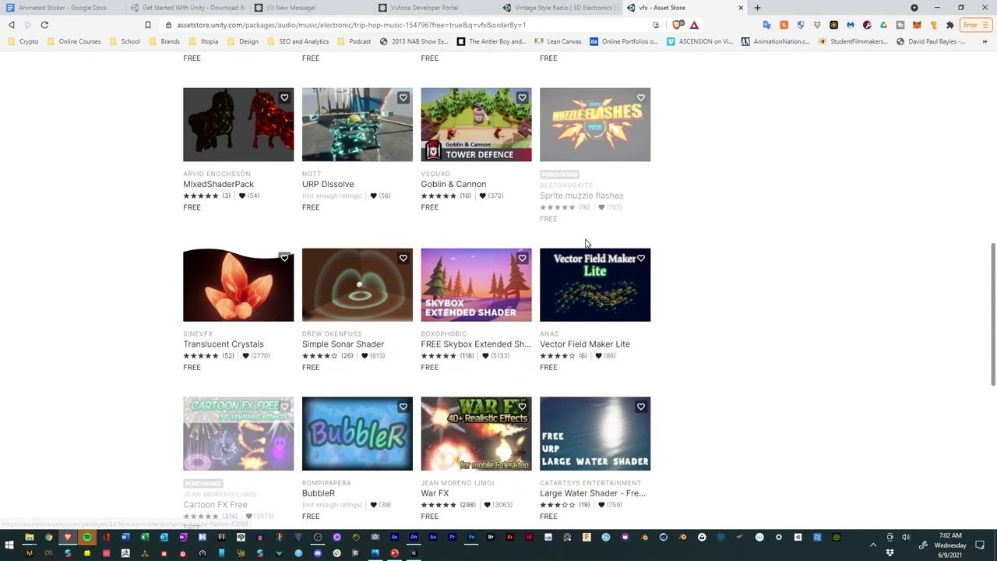
{"action": "mouse_move", "coordinate": [607, 271]}
{"action": "scroll", "coordinate": [607, 271], "scroll_direction": "down", "scroll_amount": 2}
{"action": "mouse_move", "coordinate": [267, 339]}
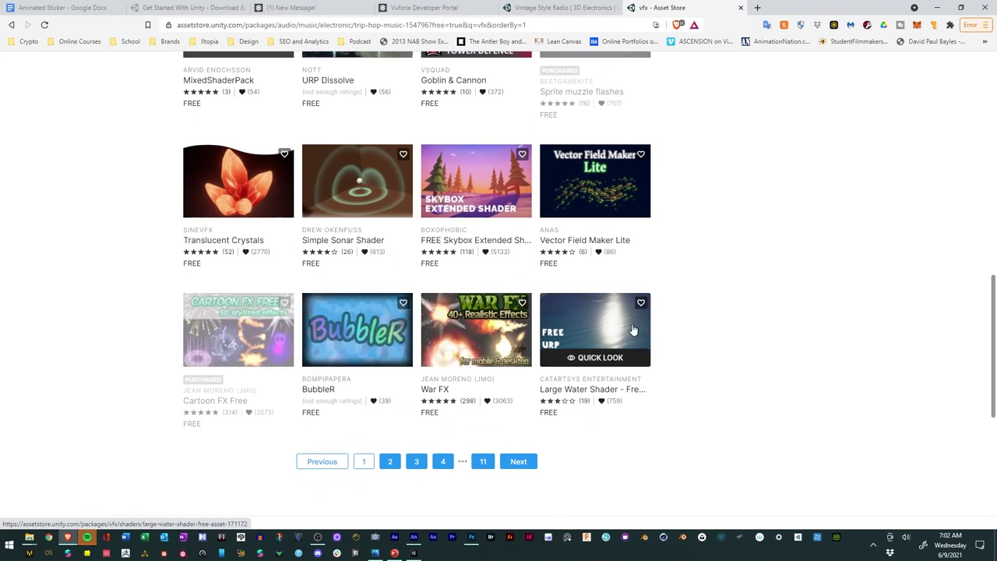
{"action": "scroll", "coordinate": [762, 319], "scroll_direction": "up", "scroll_amount": 2}
{"action": "scroll", "coordinate": [762, 318], "scroll_direction": "up", "scroll_amount": 3}
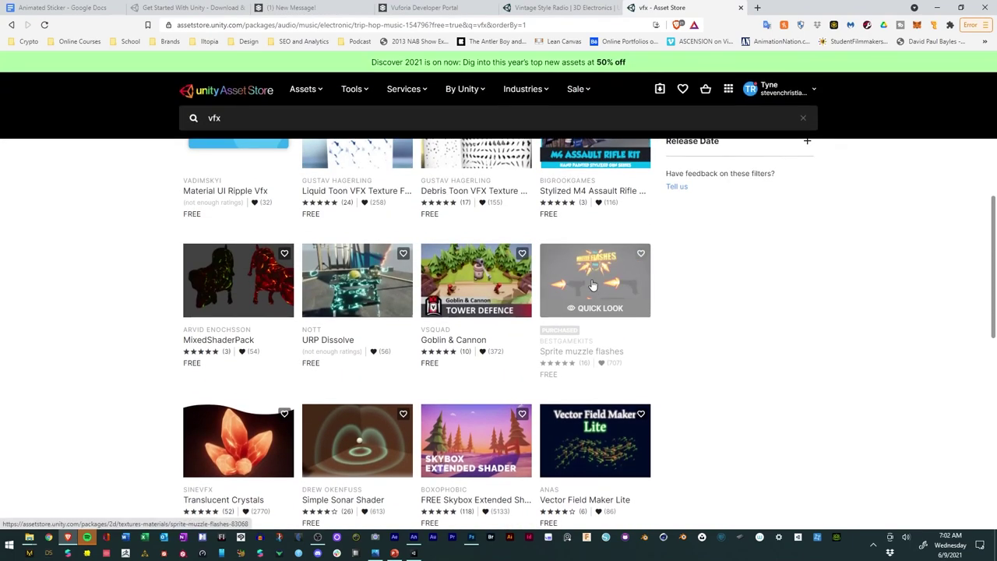
{"action": "left_click", "coordinate": [627, 319]}
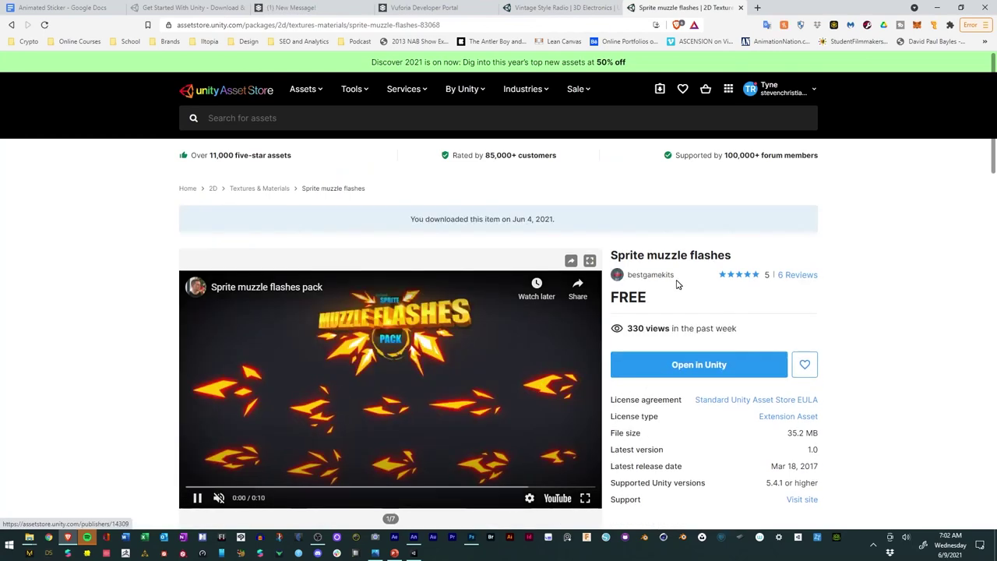
{"action": "left_click", "coordinate": [686, 379]}
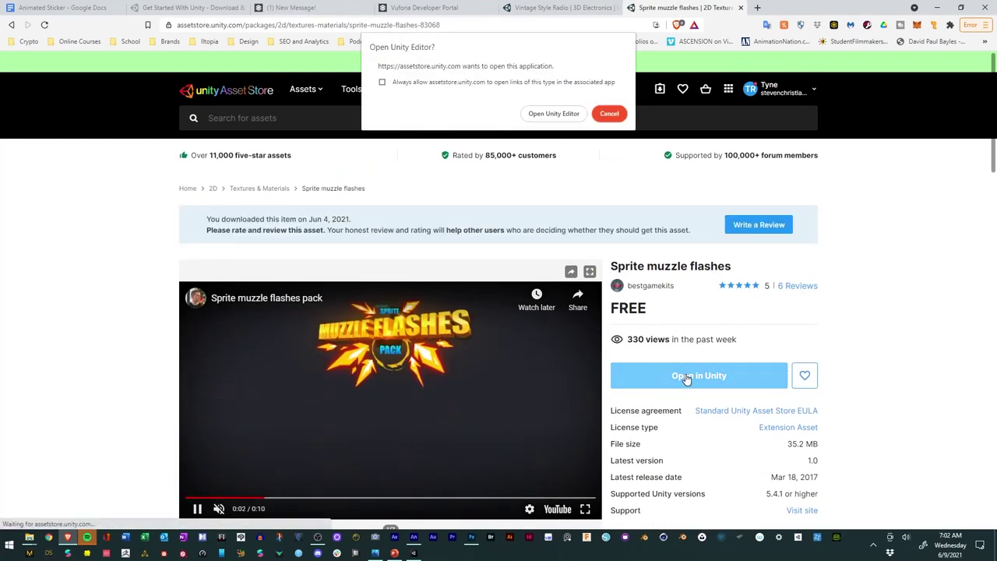
Import the Sprite muzzle flashes package via Package Manager, then widen the Project window panels.
{"action": "left_click", "coordinate": [549, 117]}
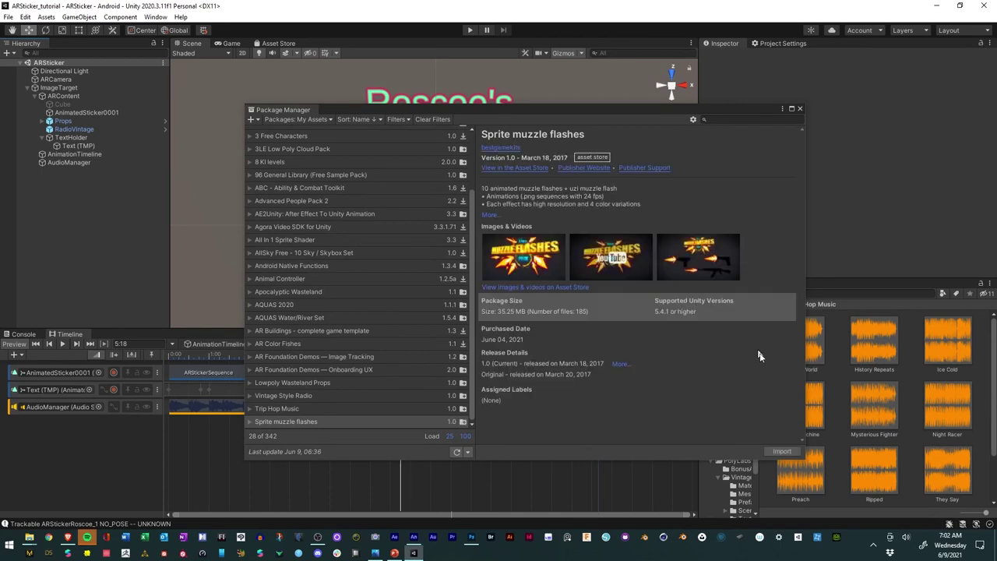
{"action": "left_click", "coordinate": [773, 450]}
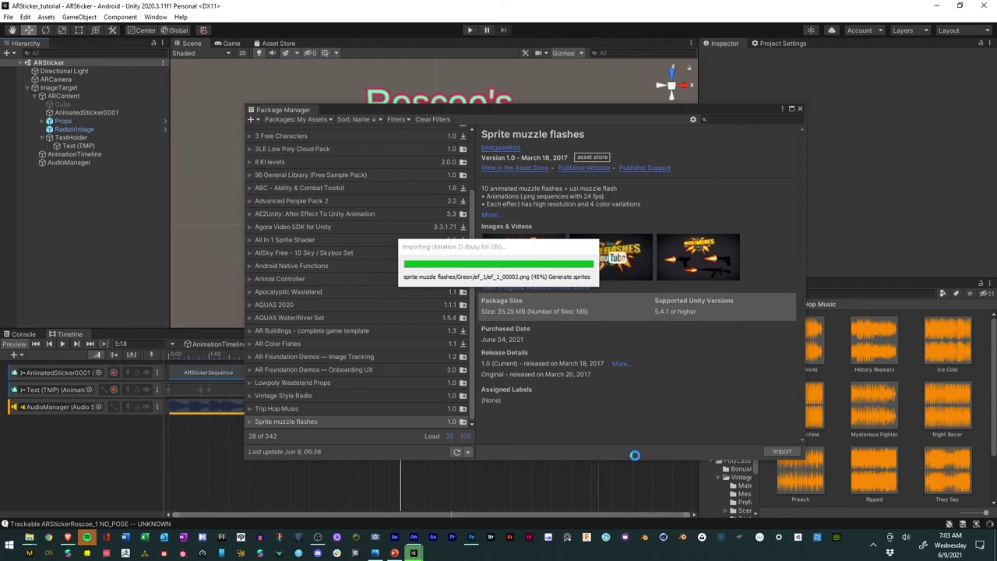
{"action": "left_click", "coordinate": [800, 109]}
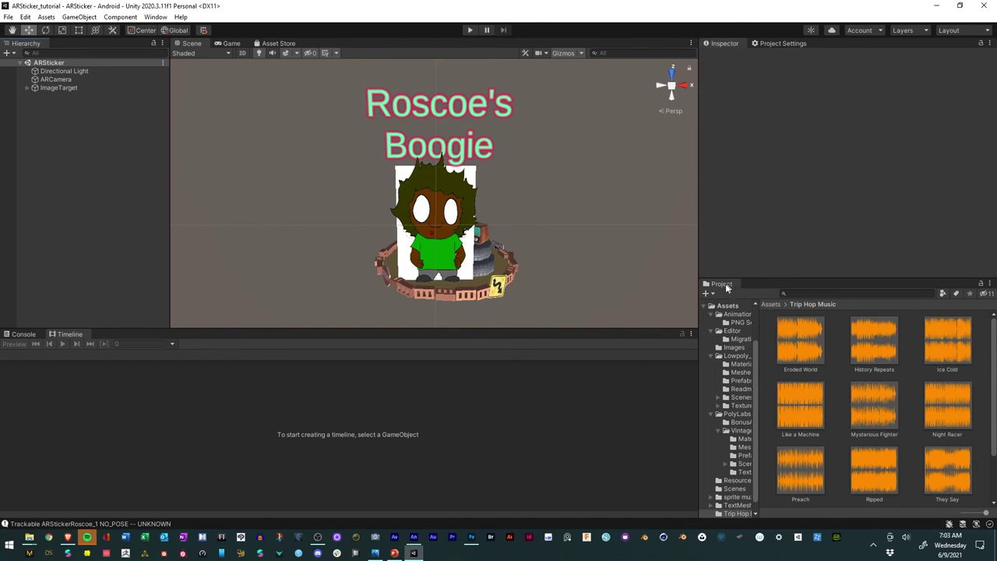
{"action": "left_click_drag", "start_coordinate": [700, 289], "coordinate": [644, 222]}
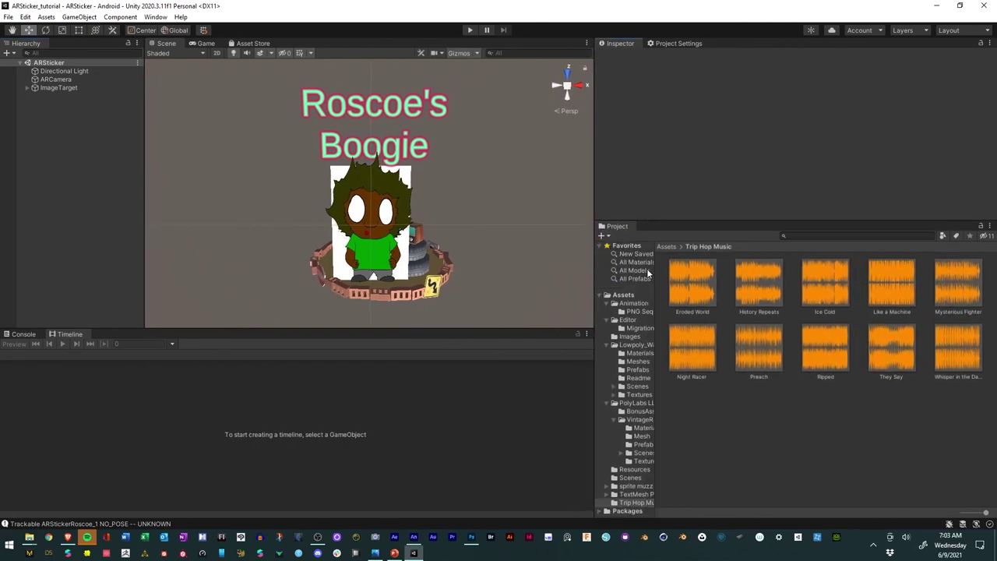
{"action": "left_click_drag", "start_coordinate": [658, 292], "coordinate": [709, 293]}
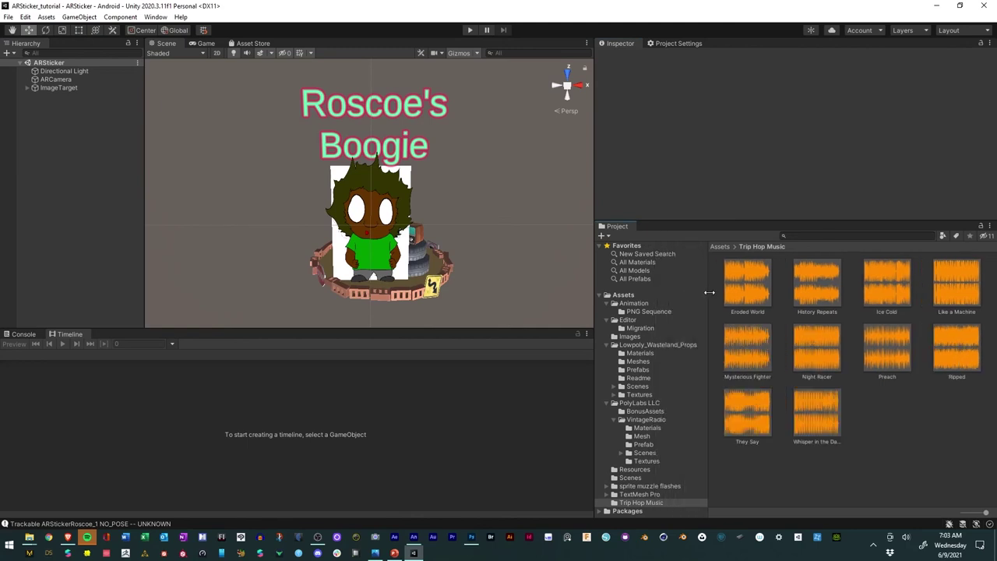
Drag the three ef_5 sprites from sprite muzzle flashes > Blue > ef_5 into the scene.
{"action": "left_click", "coordinate": [627, 296]}
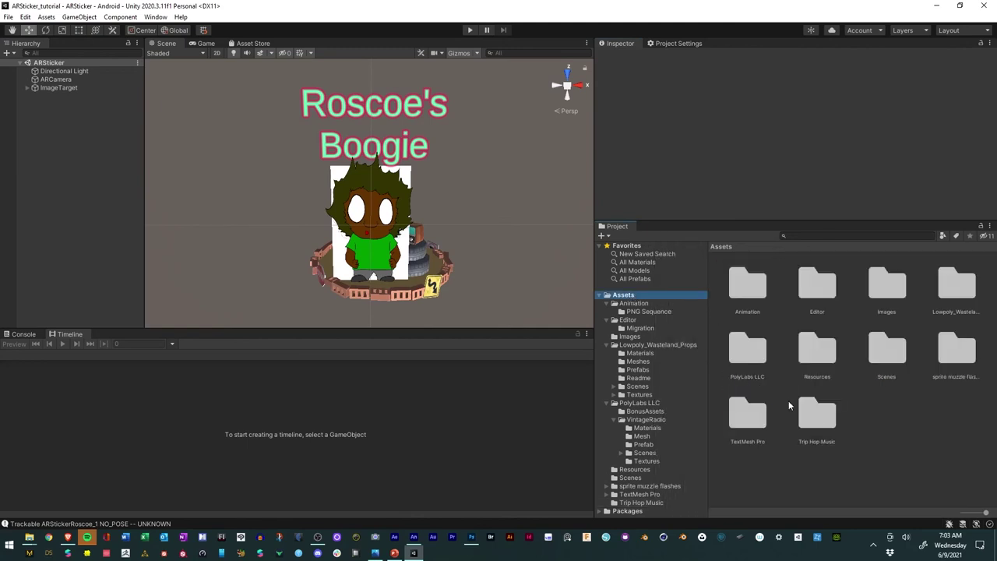
{"action": "double_click", "coordinate": [948, 354]}
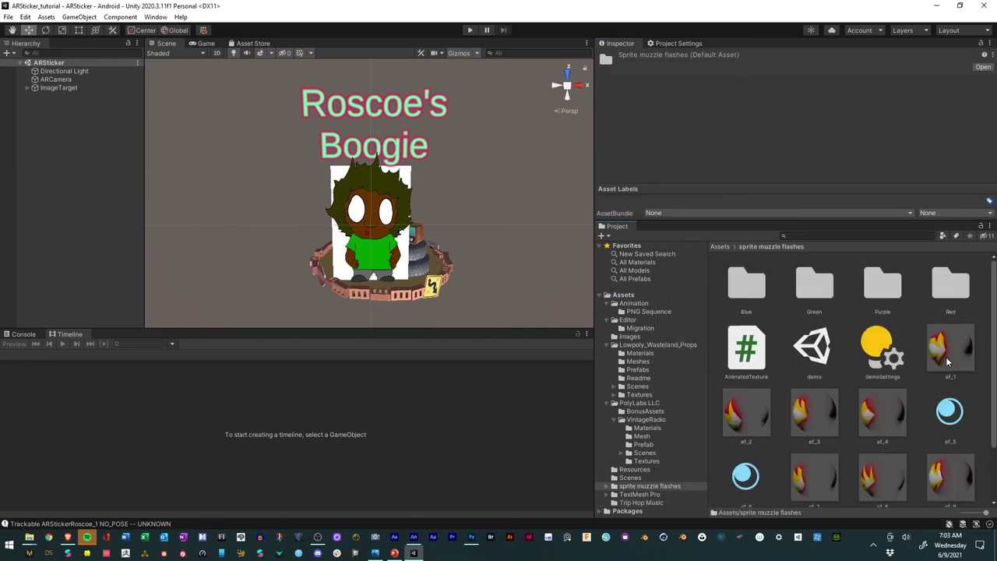
{"action": "double_click", "coordinate": [748, 284]}
{"action": "double_click", "coordinate": [750, 353]}
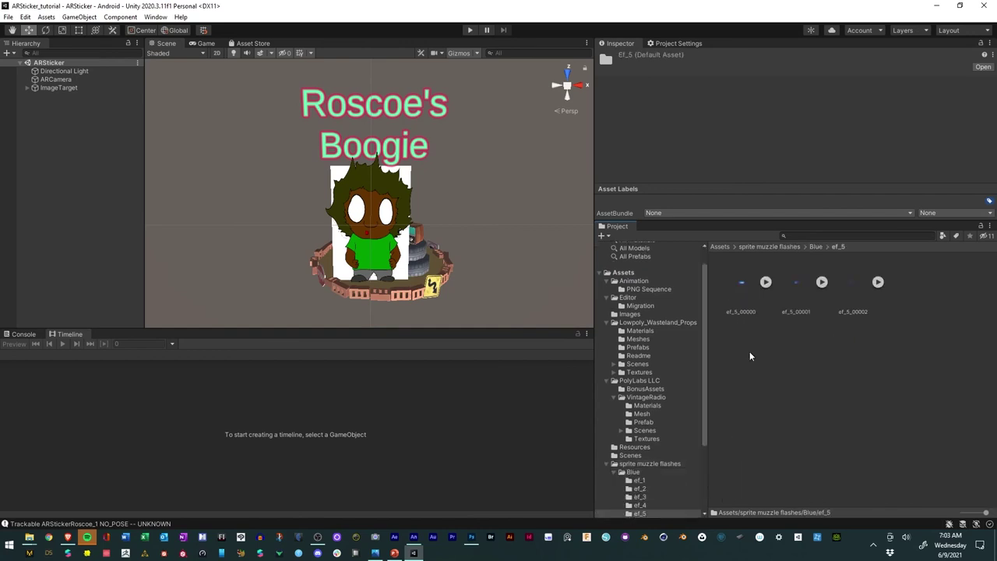
{"action": "left_click", "coordinate": [726, 292]}
{"action": "left_click", "coordinate": [831, 290], "text": "shift"}
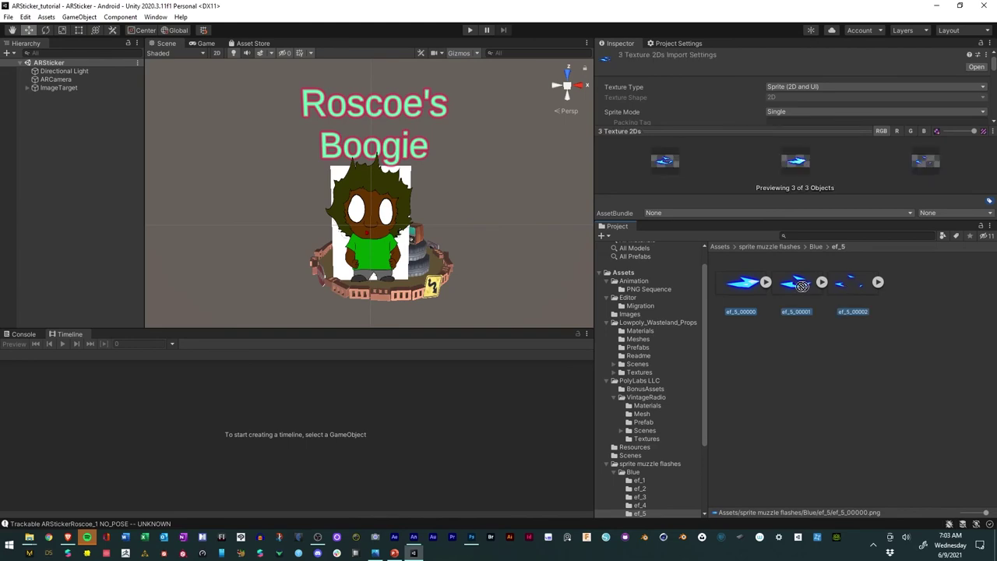
{"action": "left_click_drag", "start_coordinate": [802, 286], "coordinate": [238, 248]}
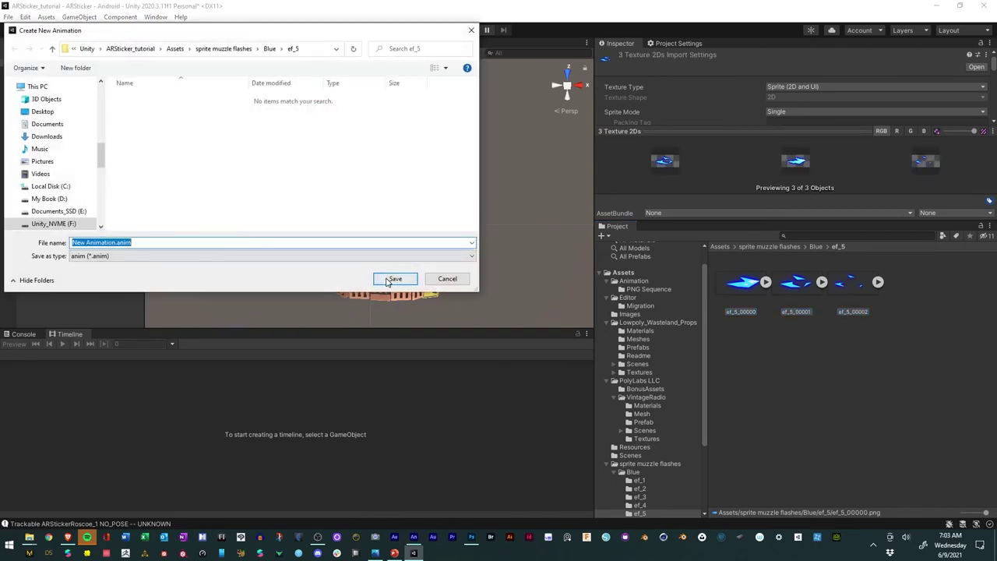
Save the animation as New Animation1 and tilt ef_5_00000 64.58° around X.
{"action": "left_click", "coordinate": [118, 244]}
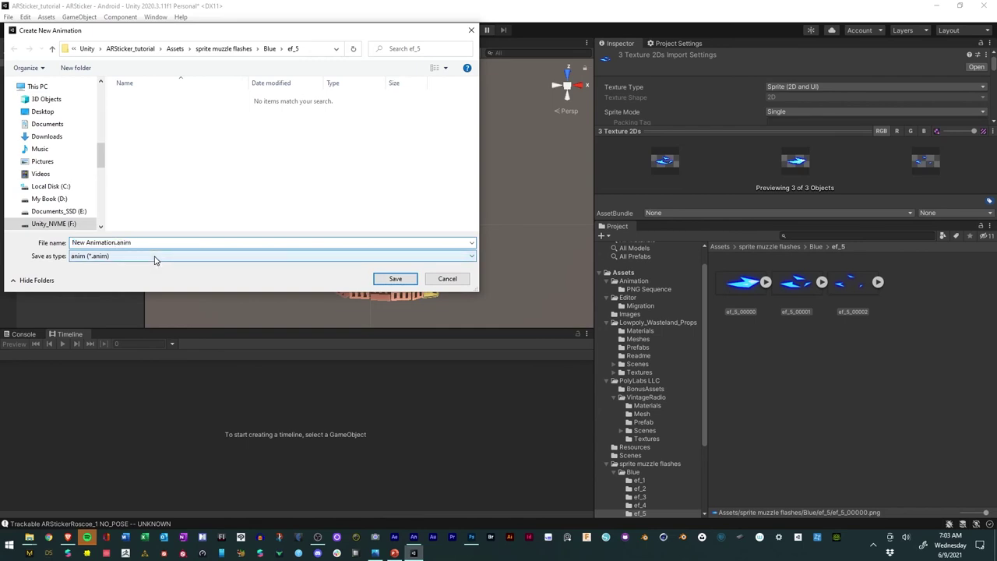
{"action": "left_click", "coordinate": [393, 279]}
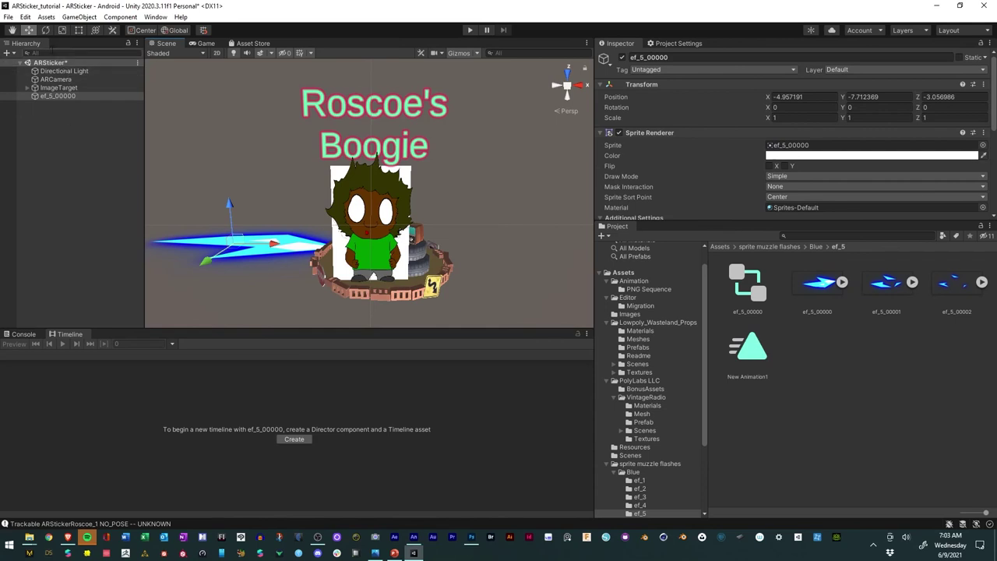
{"action": "left_click", "coordinate": [45, 30]}
{"action": "left_click_drag", "start_coordinate": [210, 246], "coordinate": [289, 152]}
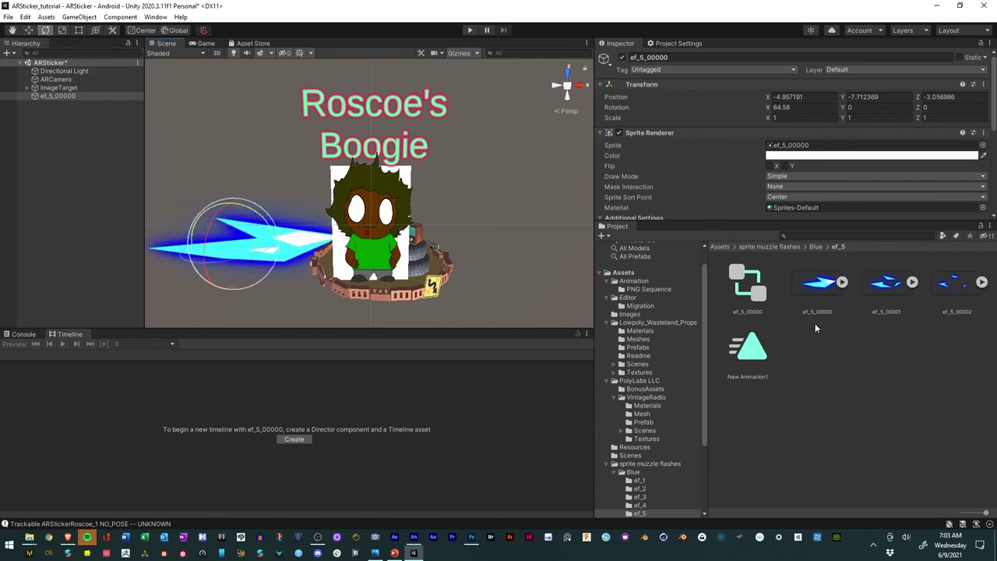
{"action": "left_click", "coordinate": [781, 247]}
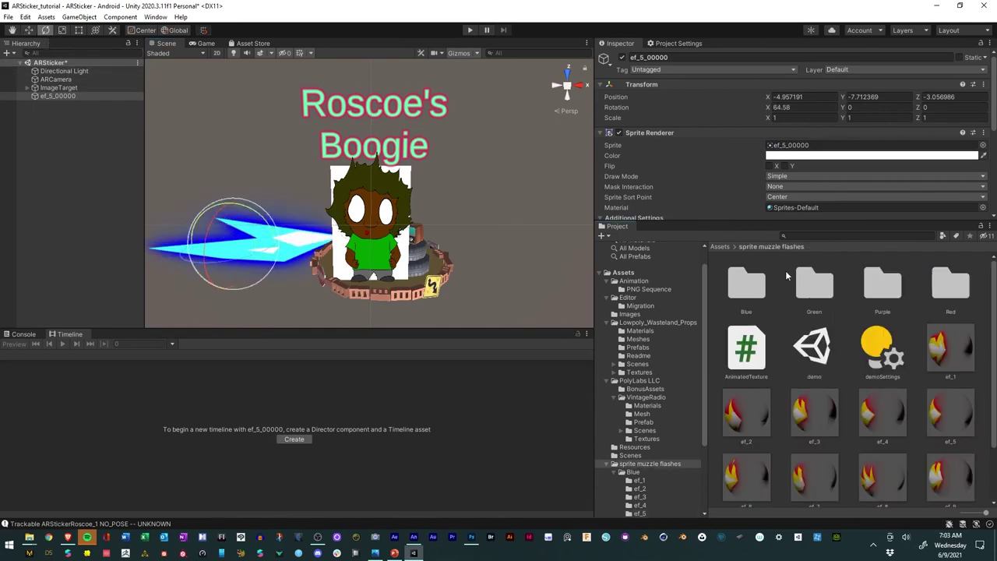
Drag the seven Purple > uzi 2 sprites into the Scene view.
{"action": "double_click", "coordinate": [885, 287]}
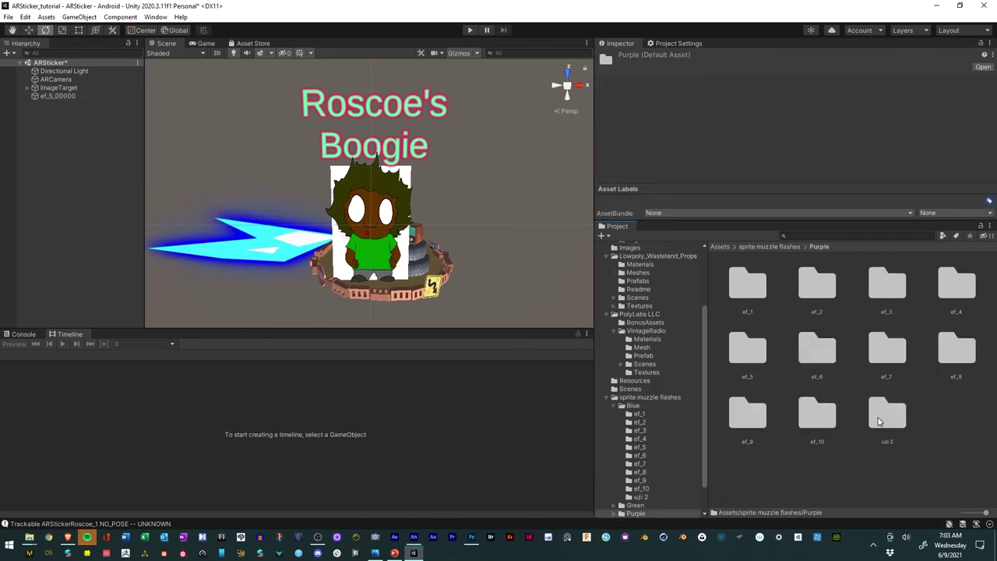
{"action": "double_click", "coordinate": [879, 421]}
{"action": "left_click", "coordinate": [751, 302]}
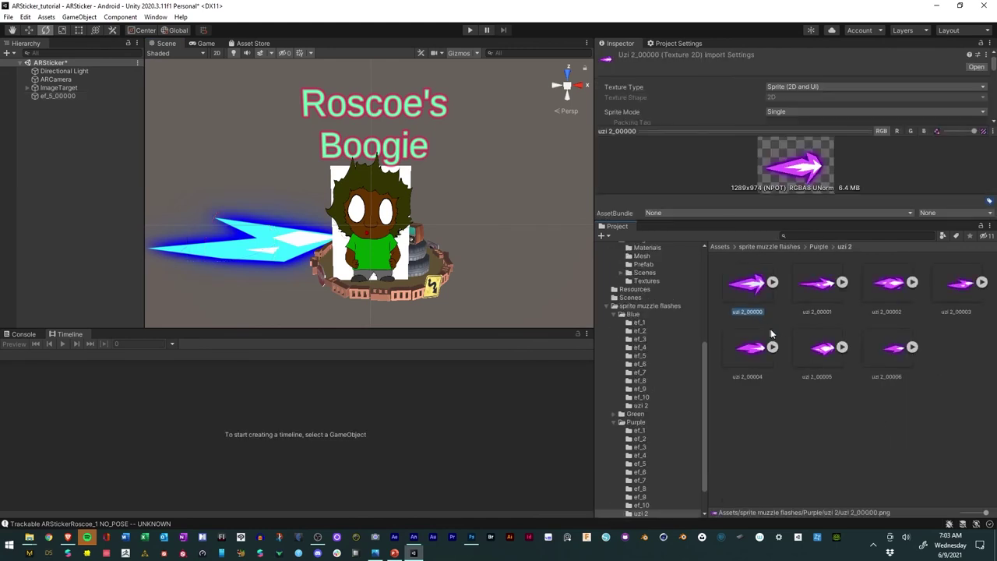
{"action": "left_click", "coordinate": [879, 345], "text": "shift"}
{"action": "left_click_drag", "start_coordinate": [884, 348], "coordinate": [514, 289]}
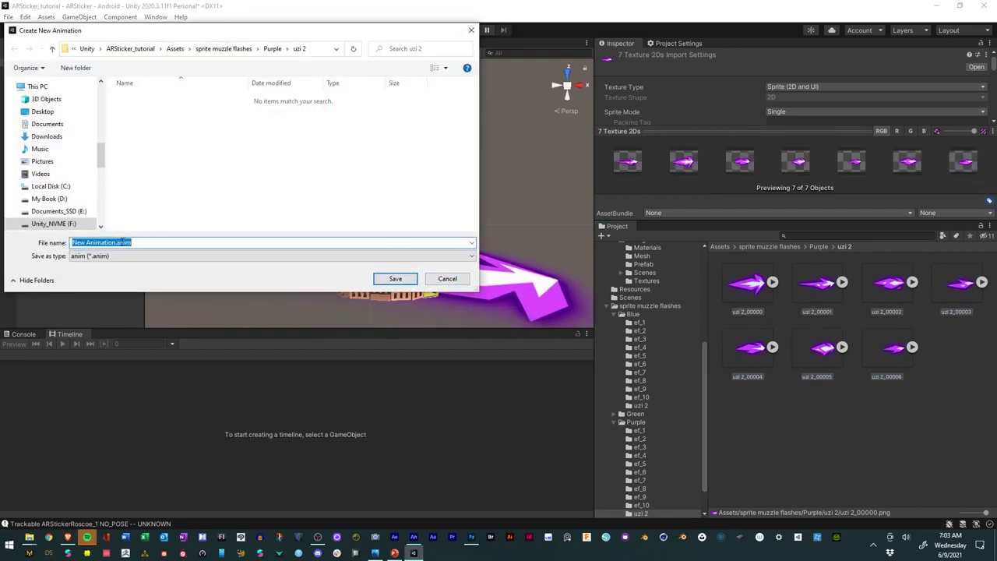
Save the clip as New Animation2 and select both flash objects in the Hierarchy.
{"action": "left_click", "coordinate": [112, 242]}
{"action": "type", "text": "2"}
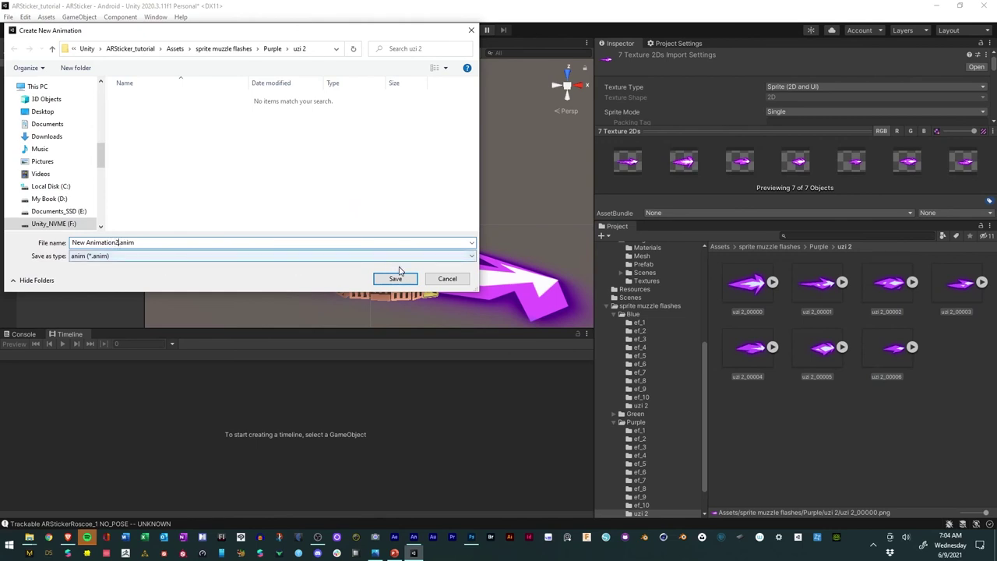
{"action": "left_click", "coordinate": [395, 278]}
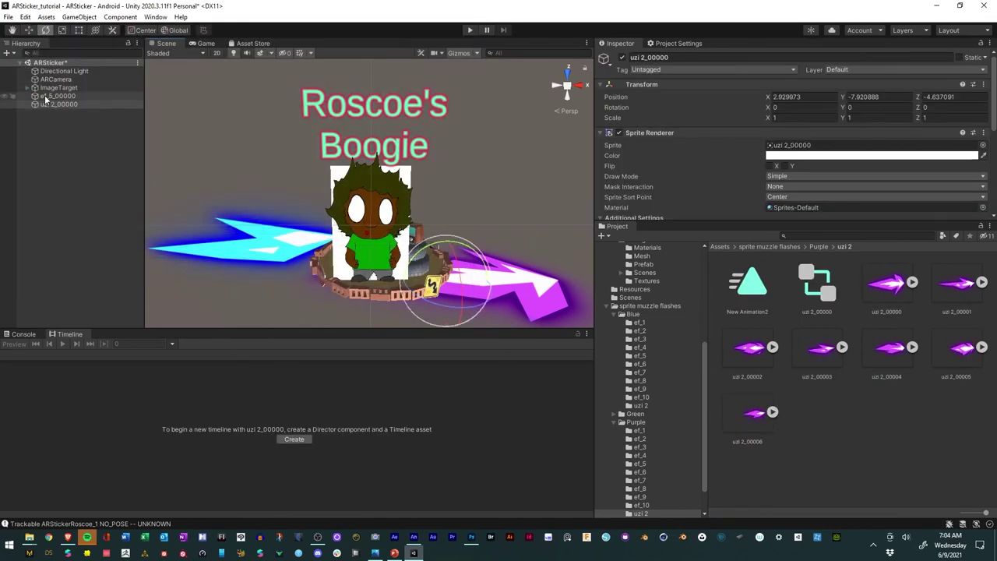
{"action": "left_click", "coordinate": [36, 95]}
{"action": "left_click", "coordinate": [27, 88]}
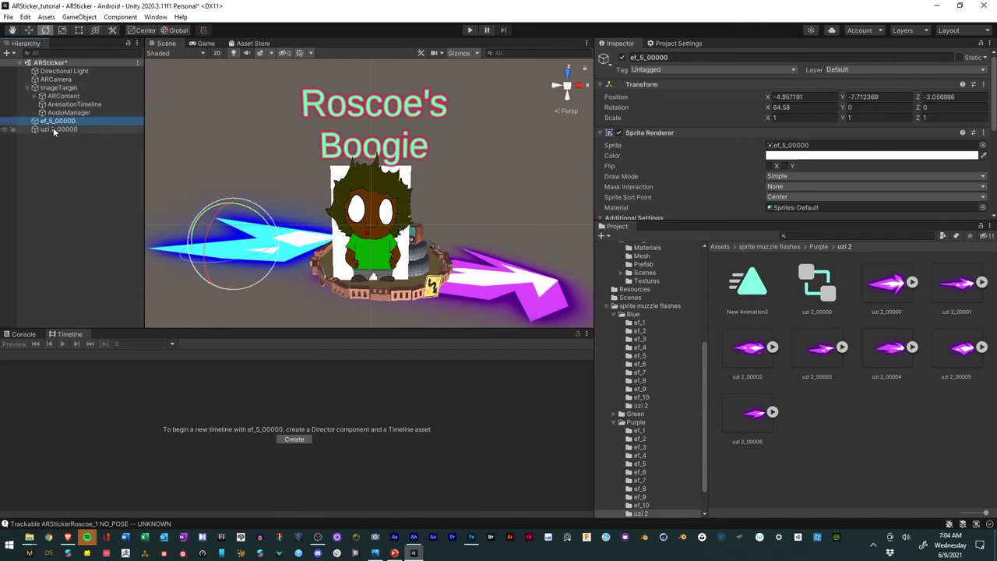
{"action": "left_click", "coordinate": [53, 129], "text": "ctrl"}
Parent both flashes under ARContent and set their position and rotation to 0.
{"action": "left_click_drag", "start_coordinate": [56, 125], "coordinate": [58, 97]}
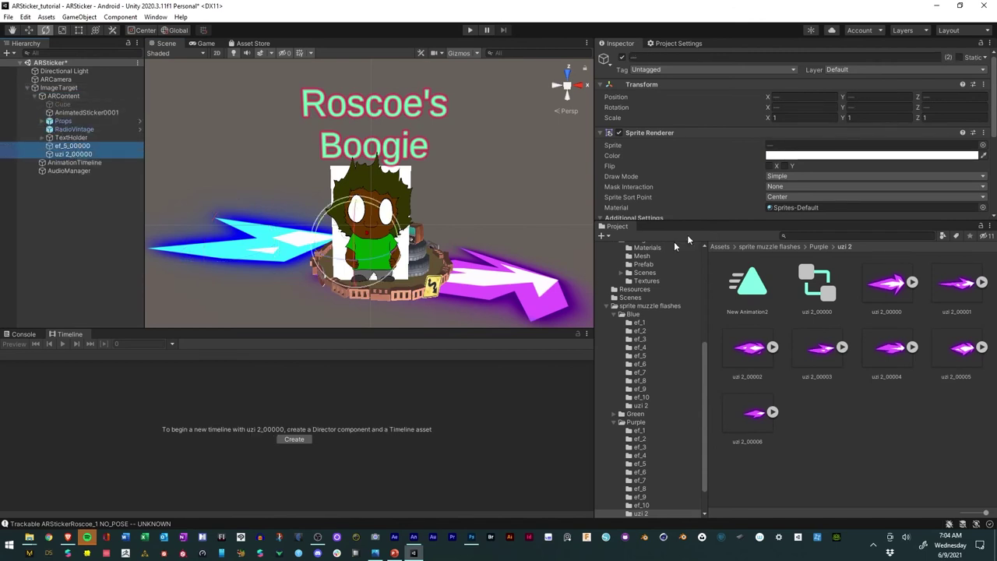
{"action": "left_click", "coordinate": [825, 98]}
{"action": "type", "text": "0"}
{"action": "key", "text": "Tab"}
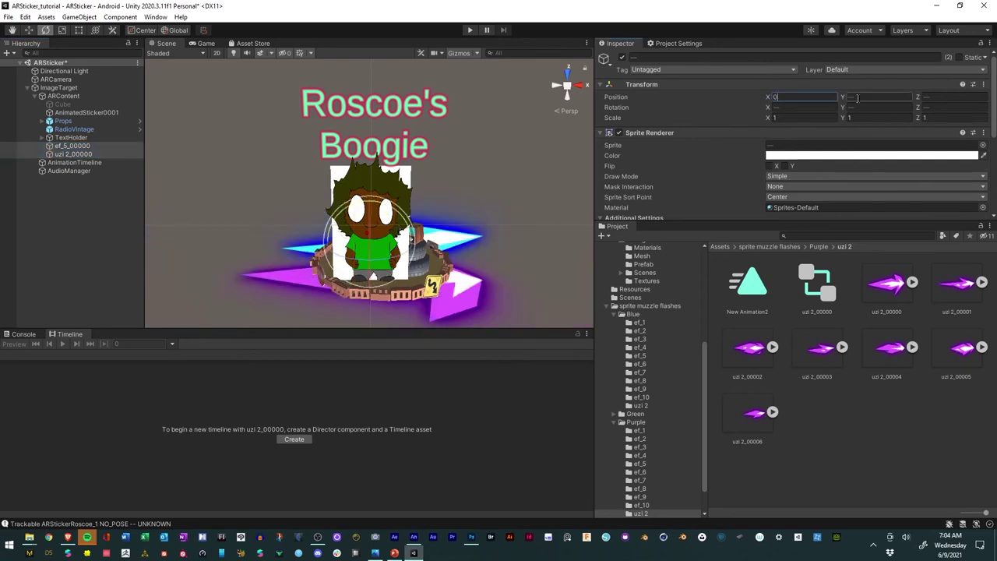
{"action": "type", "text": "0"}
{"action": "key", "text": "Tab"}
{"action": "type", "text": "0"}
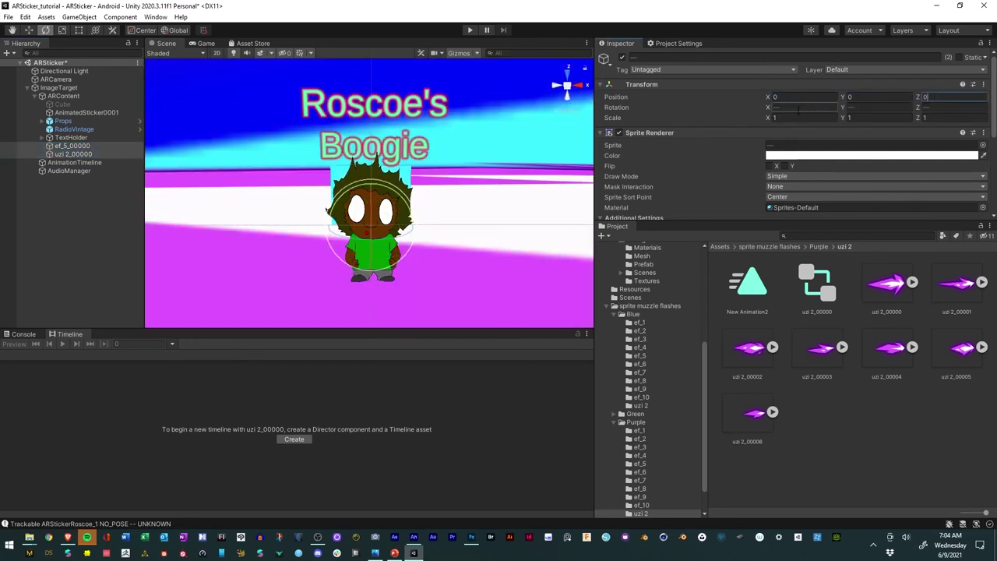
{"action": "type", "text": "0"}
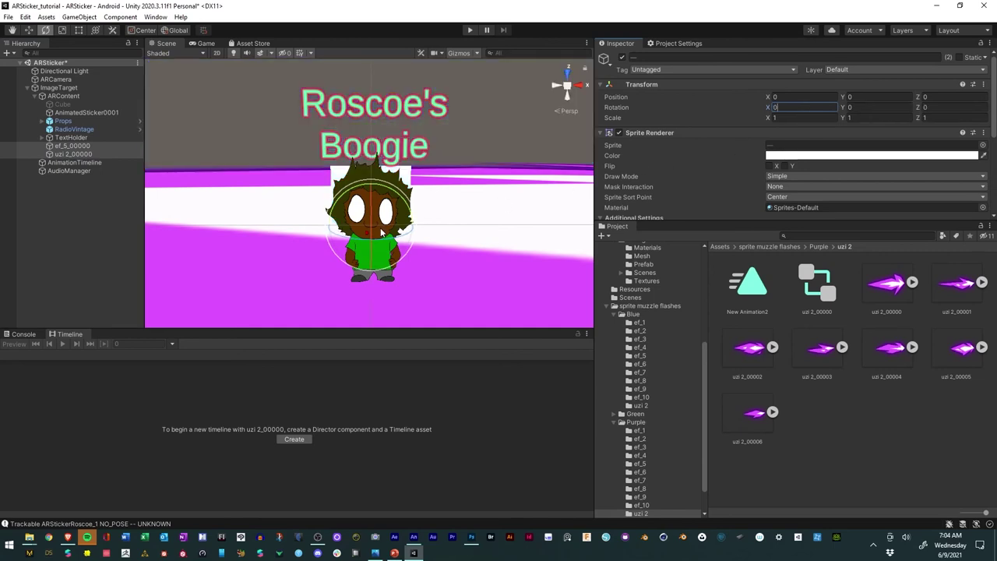
{"action": "type", "text": "f"}
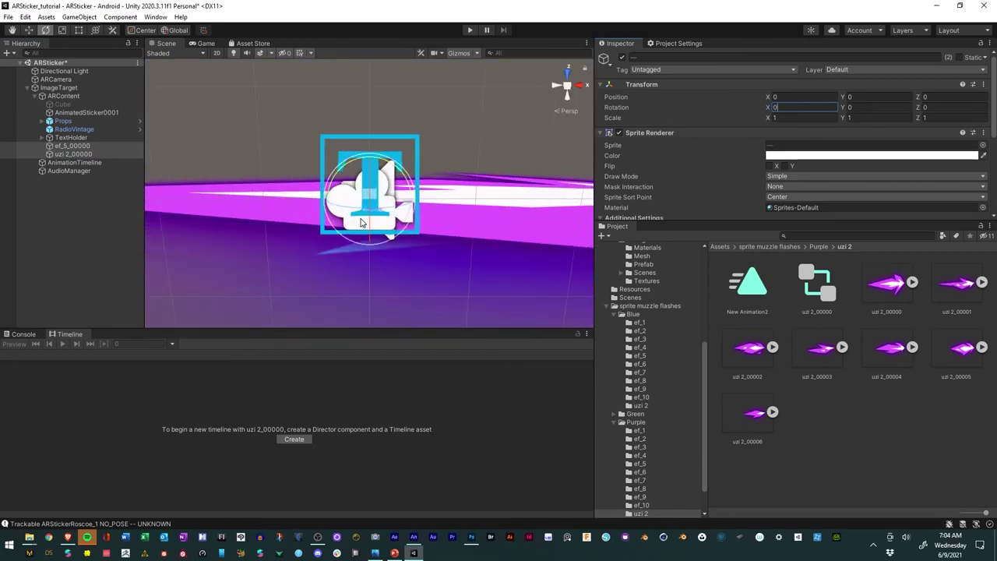
Shrink both flashes to 0.026929 scale with the Rect tool and zoom out.
{"action": "left_click", "coordinate": [63, 30]}
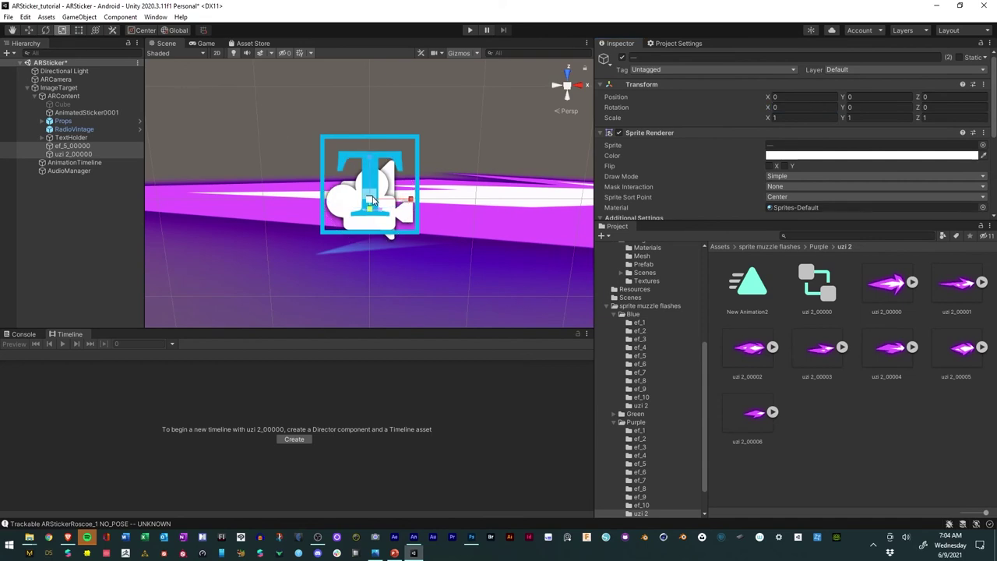
{"action": "left_click_drag", "start_coordinate": [371, 203], "coordinate": [343, 226]}
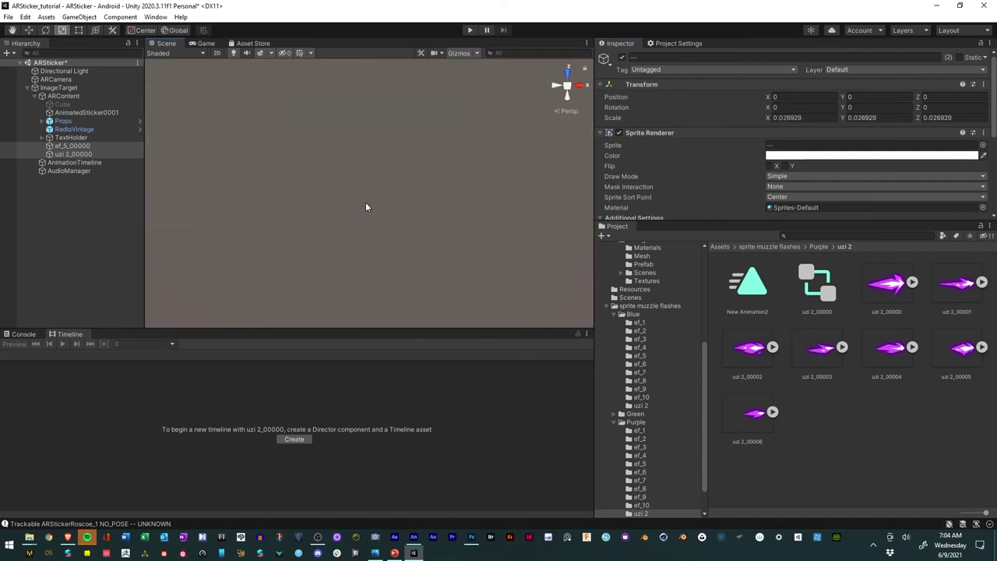
{"action": "scroll", "coordinate": [365, 202], "scroll_direction": "down", "scroll_amount": 5}
{"action": "key", "text": "alt"}
Rotate both flashes upright to about 86° on X and -90° on Y.
{"action": "left_click_drag", "start_coordinate": [365, 202], "coordinate": [363, 223]}
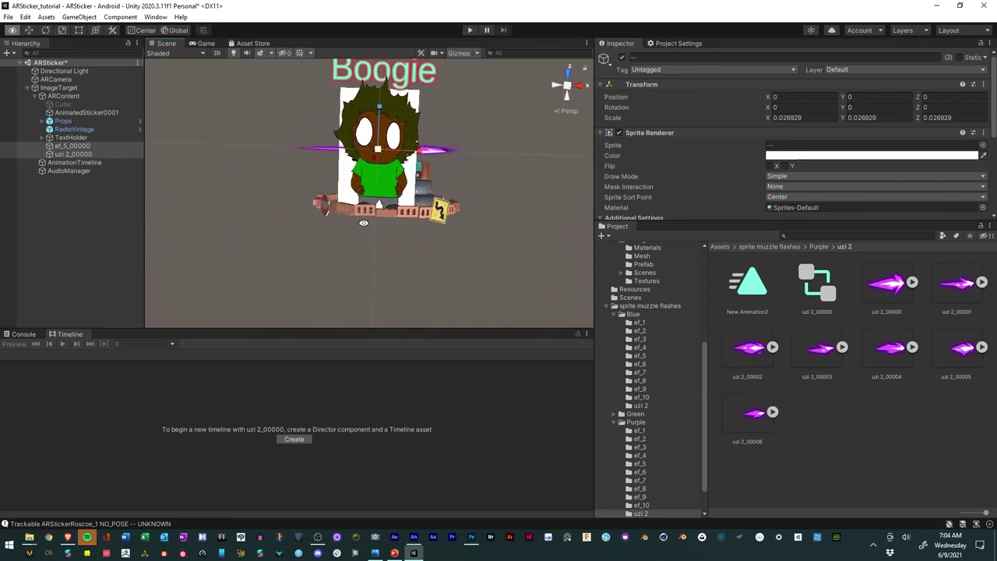
{"action": "left_click", "coordinate": [47, 30]}
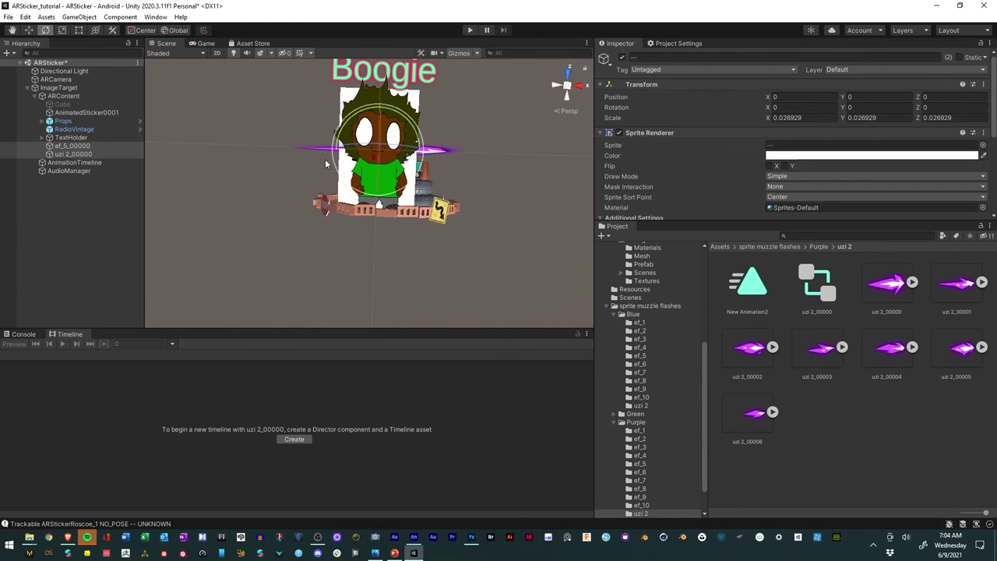
{"action": "left_click_drag", "start_coordinate": [374, 181], "coordinate": [295, 121]}
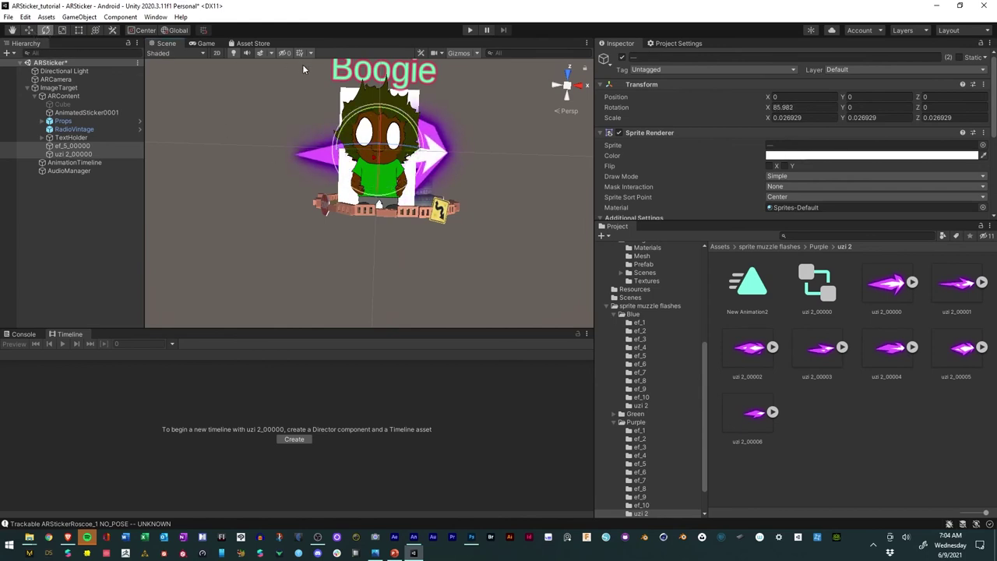
{"action": "left_click_drag", "start_coordinate": [354, 128], "coordinate": [322, 216]}
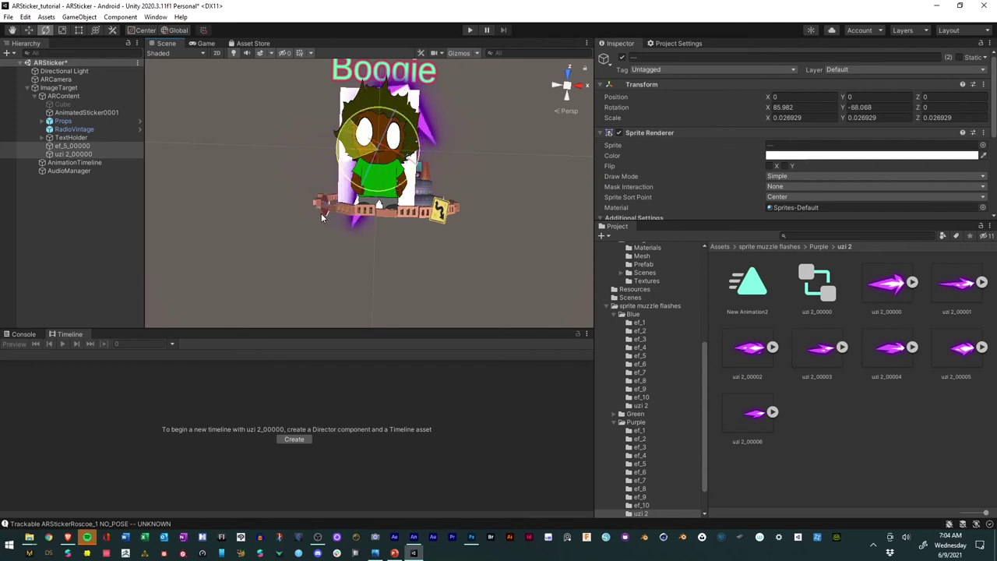
{"action": "left_click_drag", "start_coordinate": [357, 253], "coordinate": [233, 165]}
Scale the flashes to 0.01263751, place them at Z -0.1527, and nudge uzi 2_00000 right.
{"action": "left_click", "coordinate": [30, 32]}
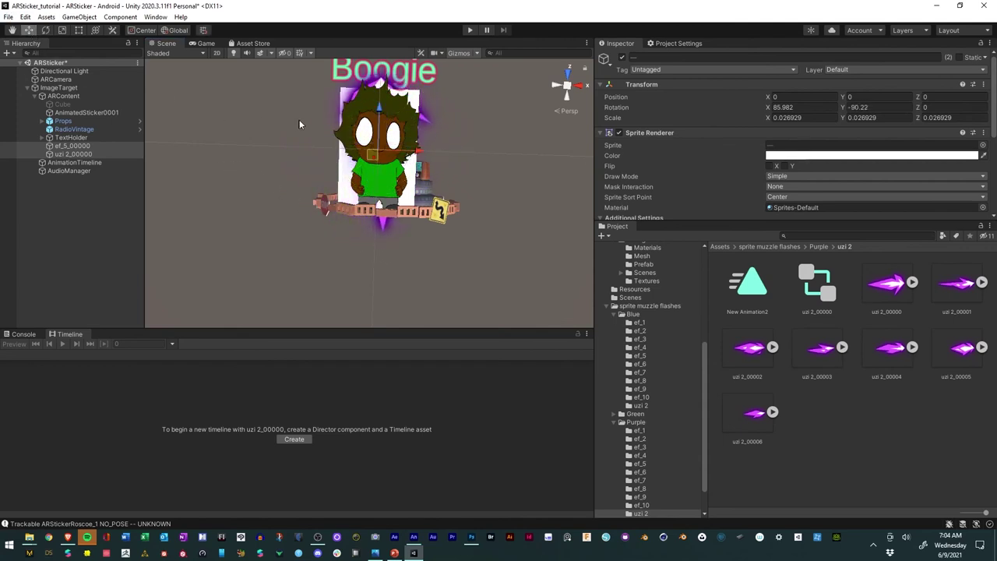
{"action": "left_click_drag", "start_coordinate": [377, 113], "coordinate": [375, 236]}
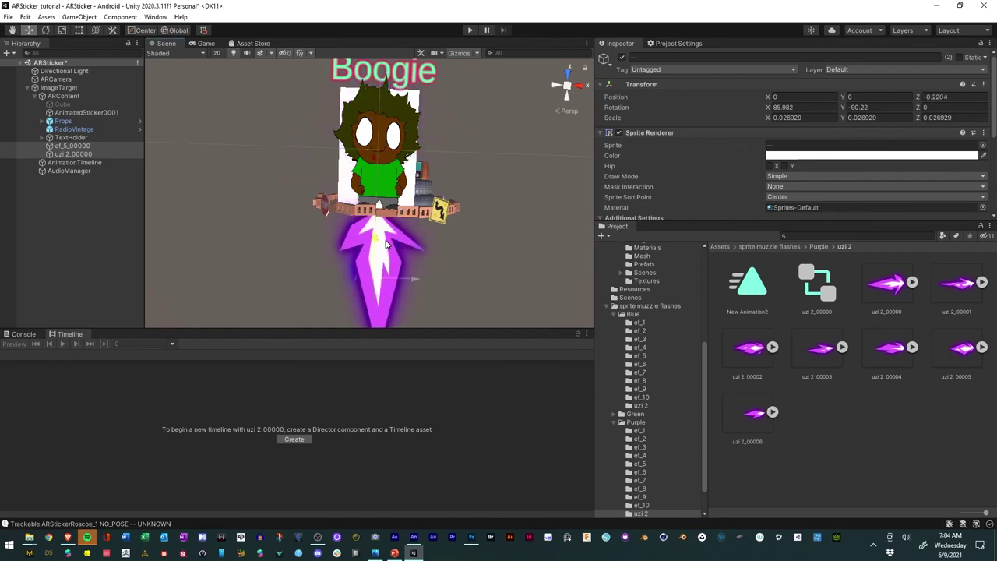
{"action": "left_click", "coordinate": [61, 32]}
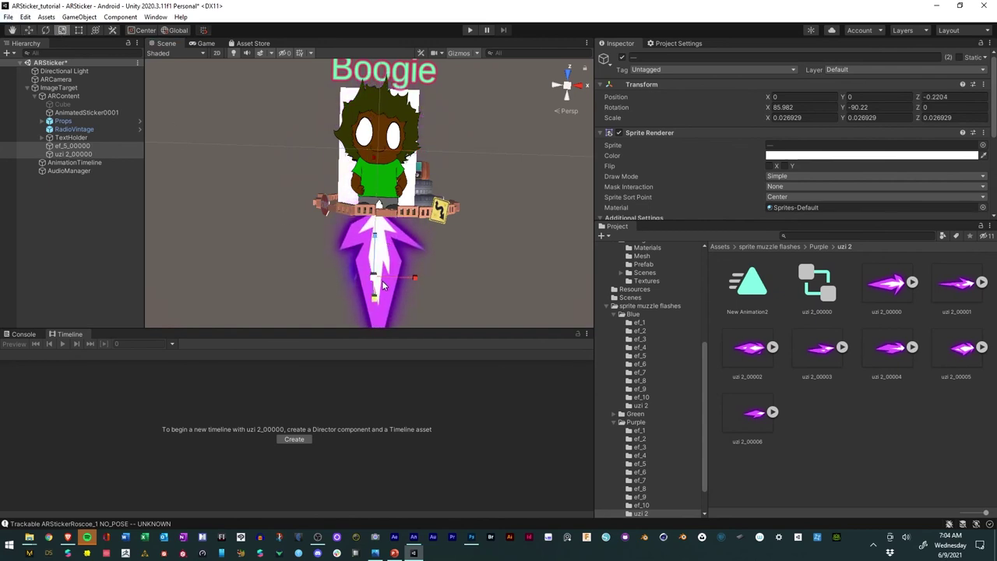
{"action": "left_click_drag", "start_coordinate": [373, 277], "coordinate": [350, 279]}
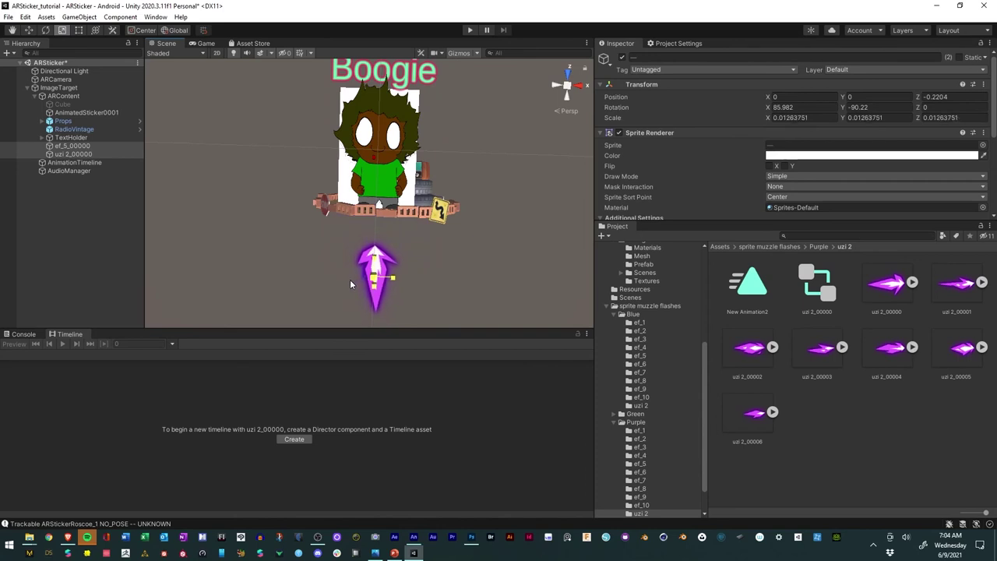
{"action": "left_click", "coordinate": [28, 29]}
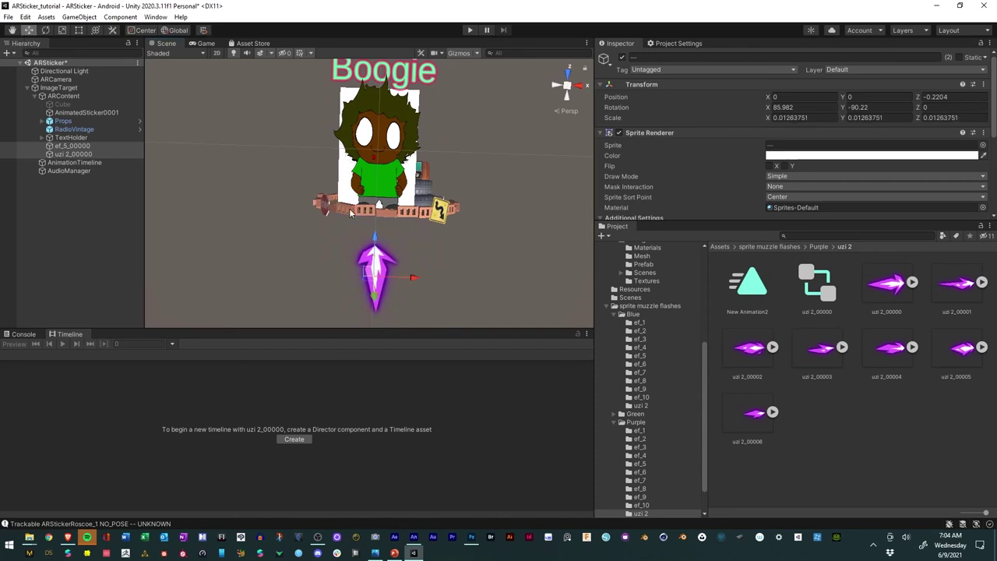
{"action": "mouse_move", "coordinate": [374, 238]}
{"action": "left_mouse_down"}
{"action": "mouse_move", "coordinate": [376, 200]}
{"action": "mouse_move", "coordinate": [394, 237]}
{"action": "mouse_move", "coordinate": [384, 245]}
{"action": "left_mouse_up"}
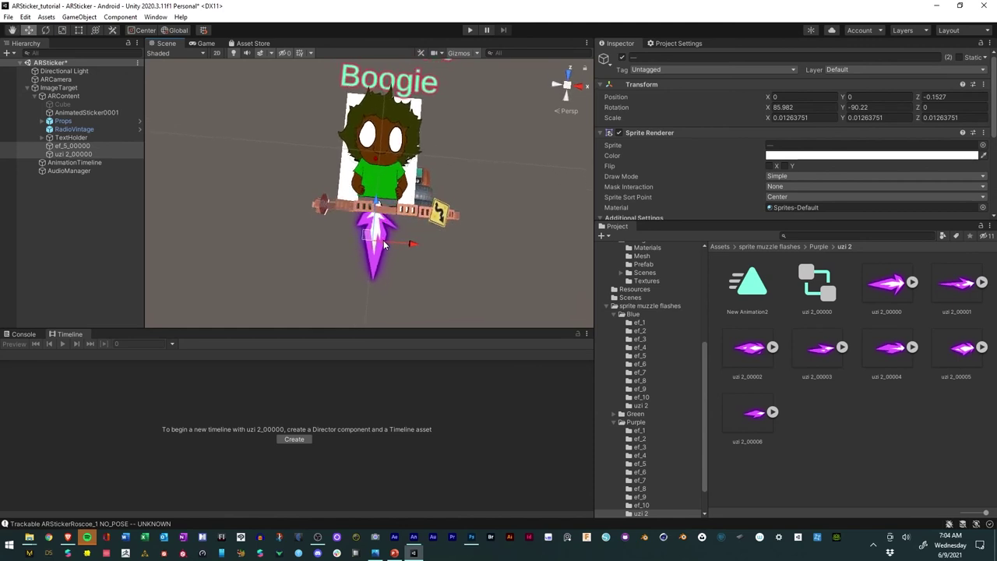
{"action": "left_click", "coordinate": [84, 155]}
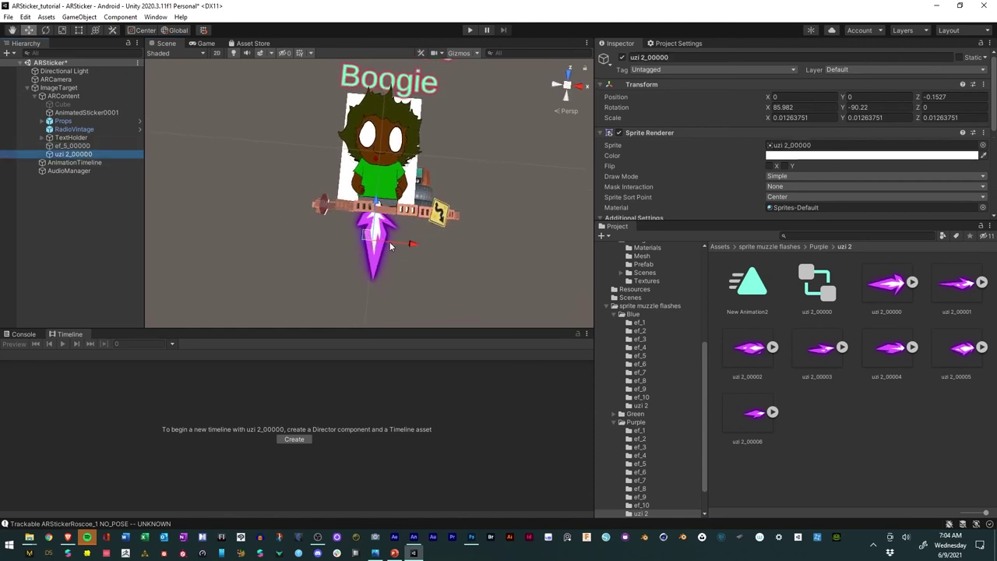
{"action": "mouse_move", "coordinate": [415, 246]}
{"action": "left_mouse_down"}
{"action": "mouse_move", "coordinate": [452, 248]}
{"action": "mouse_move", "coordinate": [417, 245]}
{"action": "left_mouse_up"}
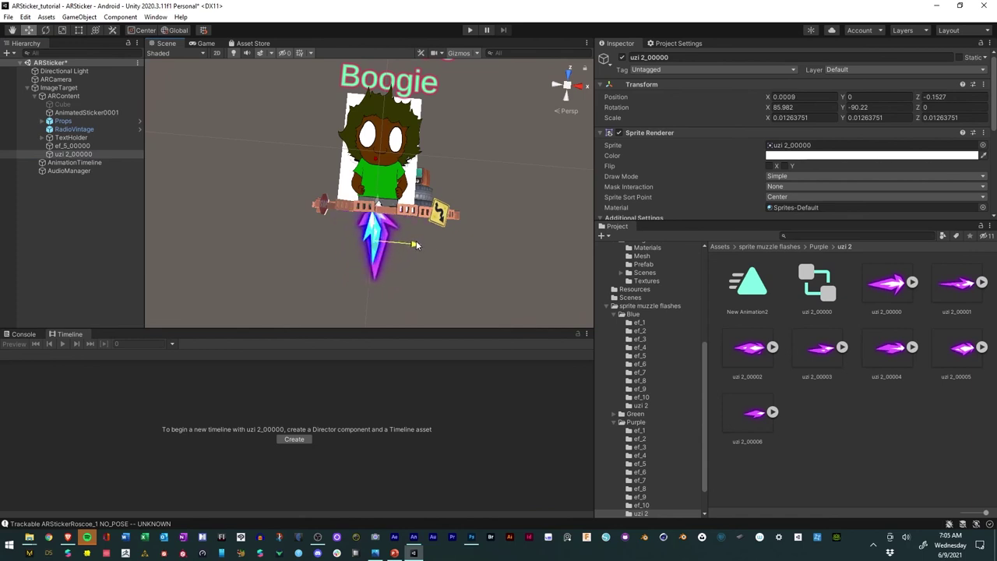
Shift the blue ef_5_00000 flash left and angle it around its Y axis.
{"action": "left_click", "coordinate": [70, 146]}
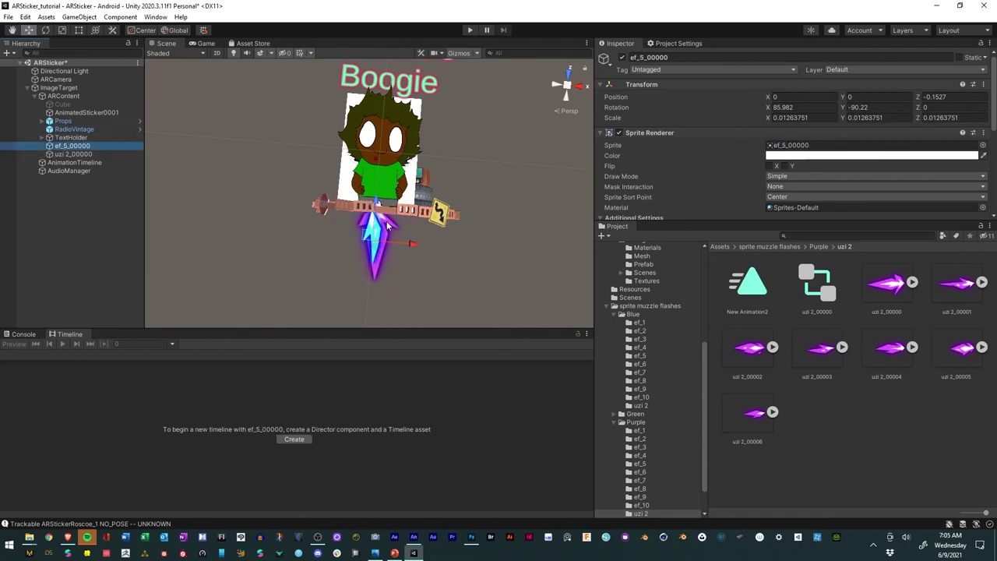
{"action": "left_click_drag", "start_coordinate": [411, 242], "coordinate": [378, 239]}
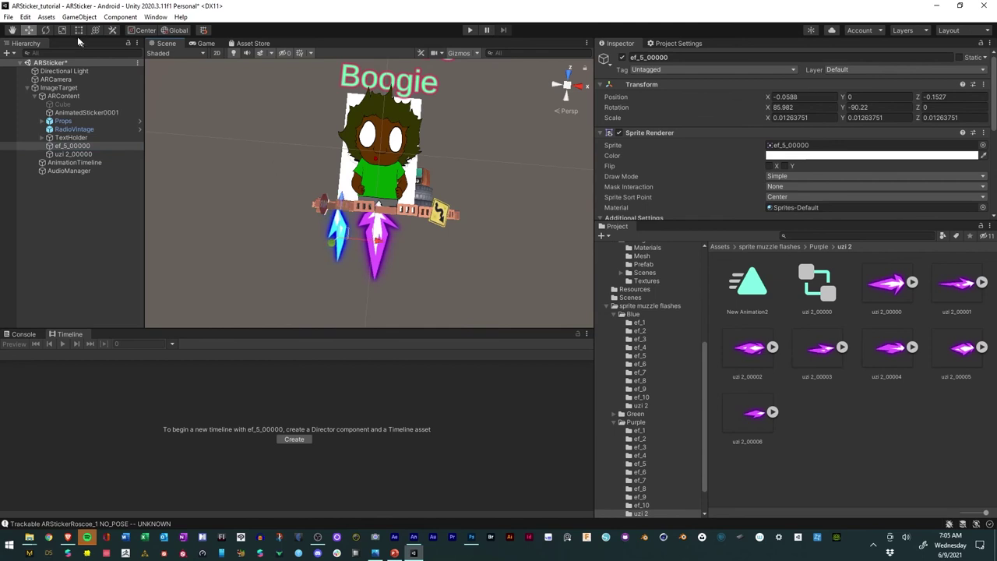
{"action": "left_click", "coordinate": [45, 30]}
{"action": "left_click_drag", "start_coordinate": [356, 276], "coordinate": [293, 268]}
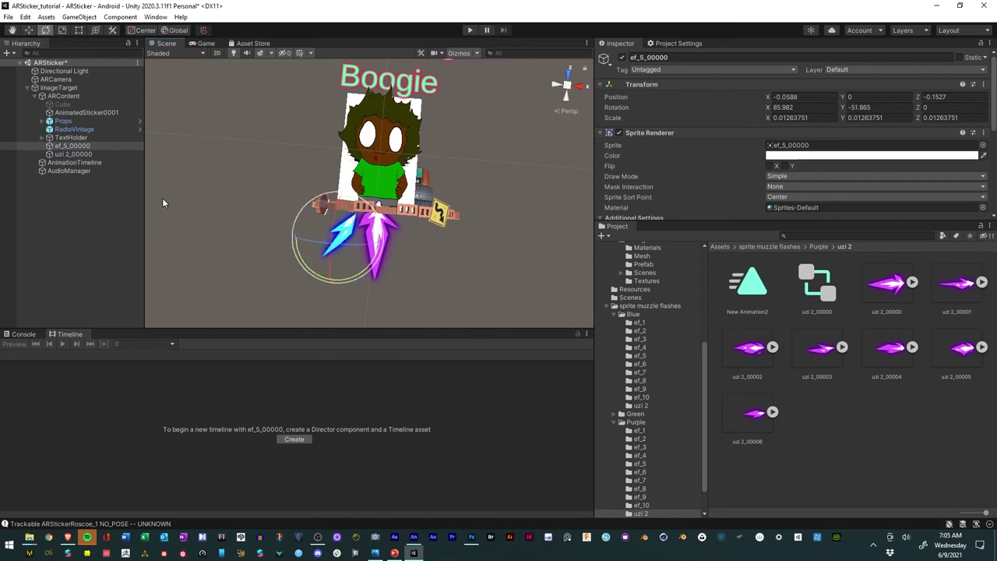
Duplicate the blue flash, set rotation X -90 and Z 0, and move it to X 0.0731.
{"action": "key", "text": "ctrl+d"}
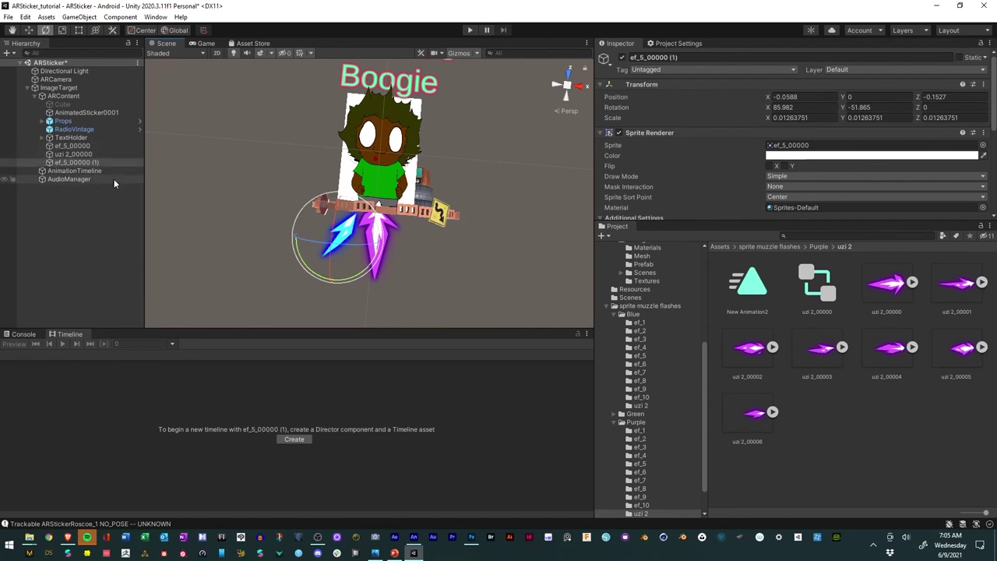
{"action": "left_click_drag", "start_coordinate": [346, 242], "coordinate": [499, 262]}
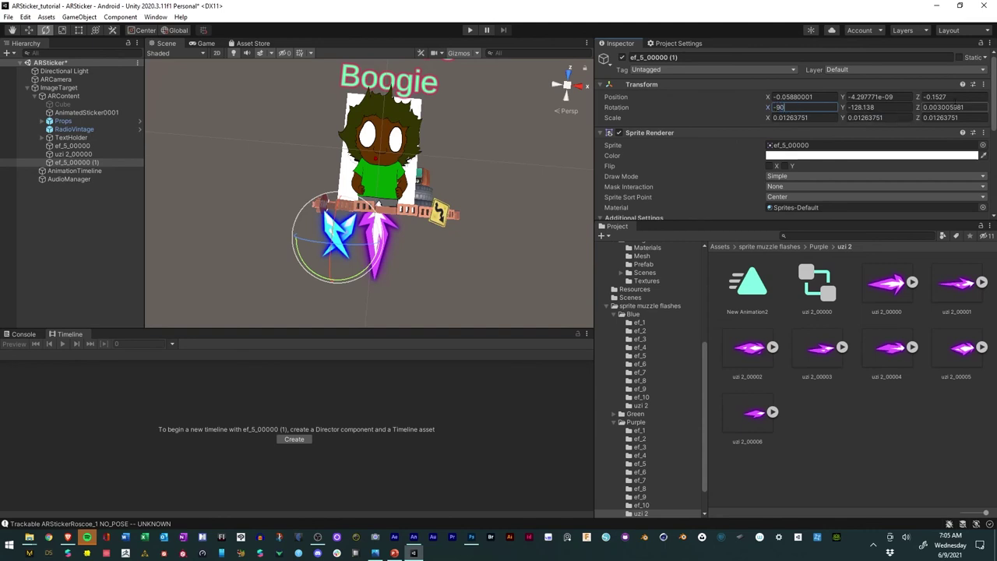
{"action": "left_click", "coordinate": [943, 107]}
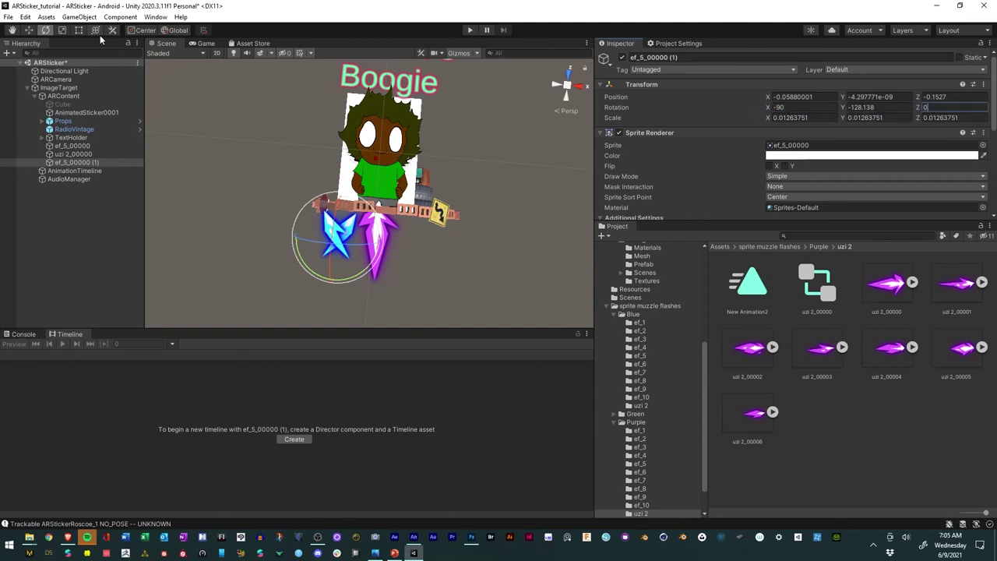
{"action": "left_click", "coordinate": [29, 29]}
{"action": "left_click_drag", "start_coordinate": [369, 240], "coordinate": [456, 254]}
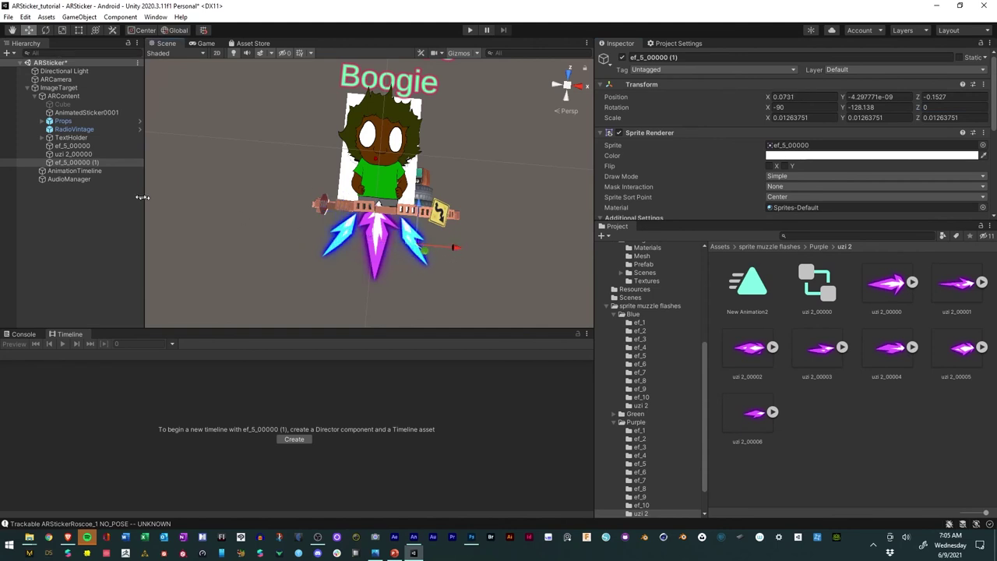
Set the purple uzi 2_00000 flash's Y rotation to -90.
{"action": "left_click", "coordinate": [70, 155]}
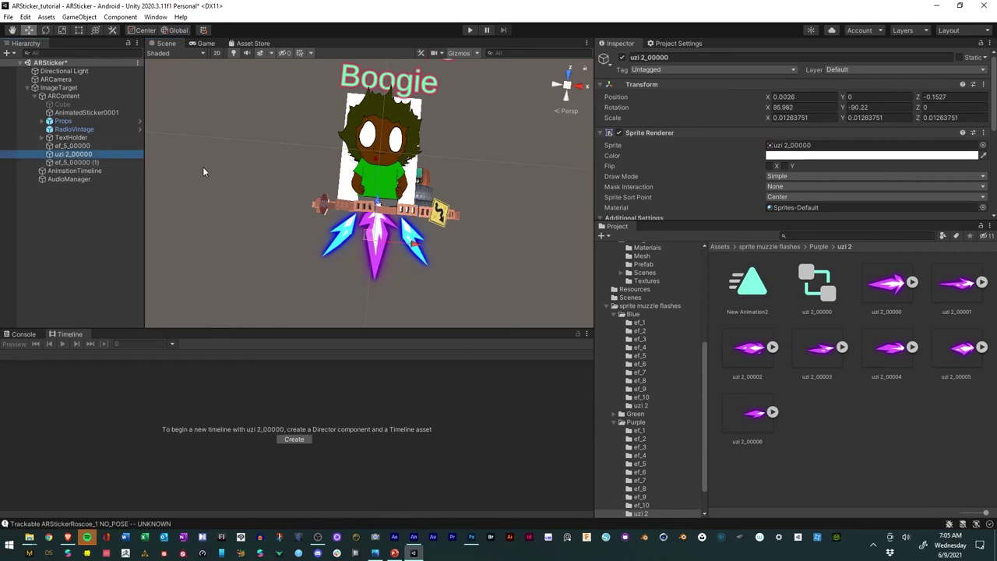
{"action": "left_click", "coordinate": [45, 30]}
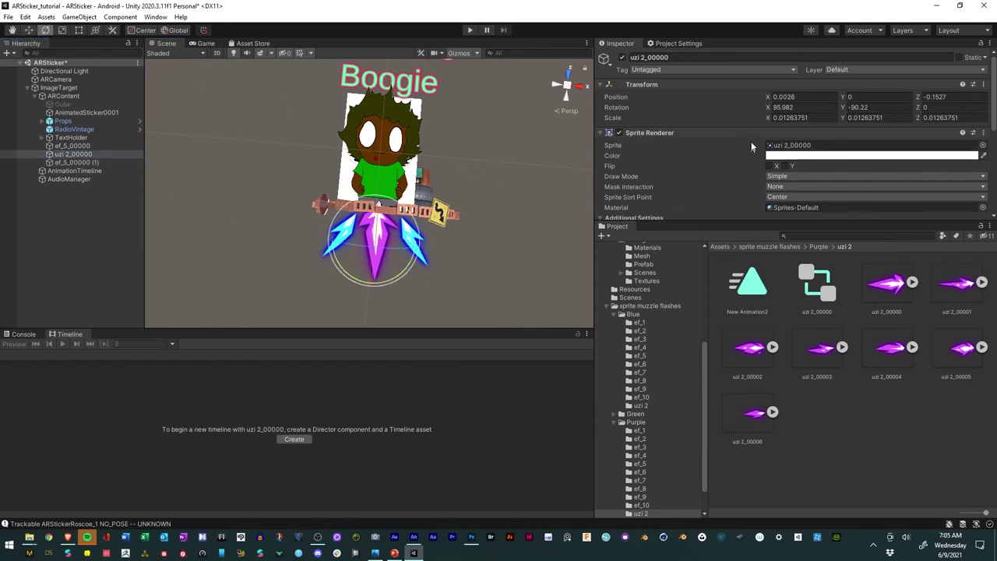
{"action": "mouse_move", "coordinate": [393, 277]}
{"action": "left_mouse_down"}
{"action": "mouse_move", "coordinate": [369, 283]}
{"action": "mouse_move", "coordinate": [393, 284]}
{"action": "left_mouse_up"}
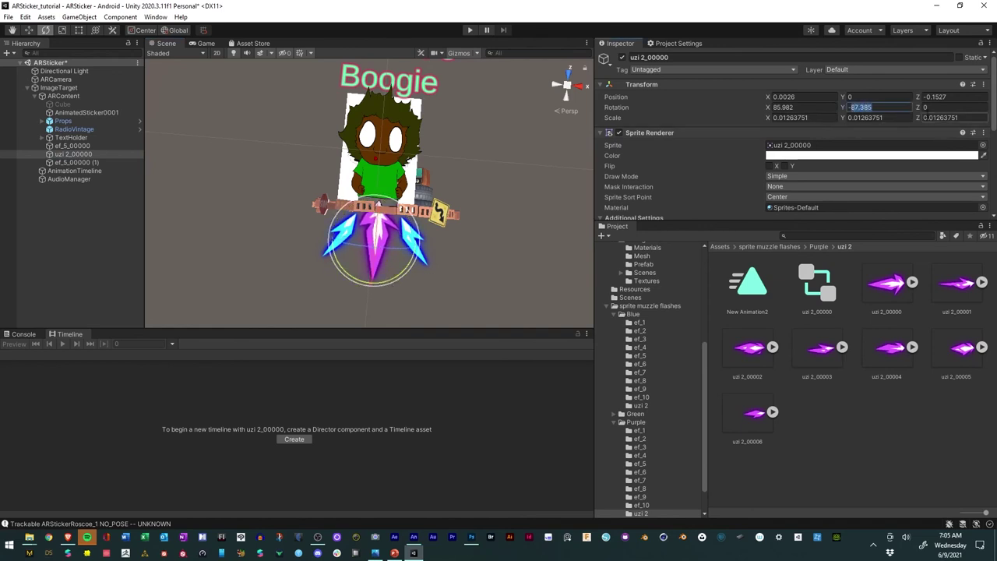
{"action": "type", "text": "-90"}
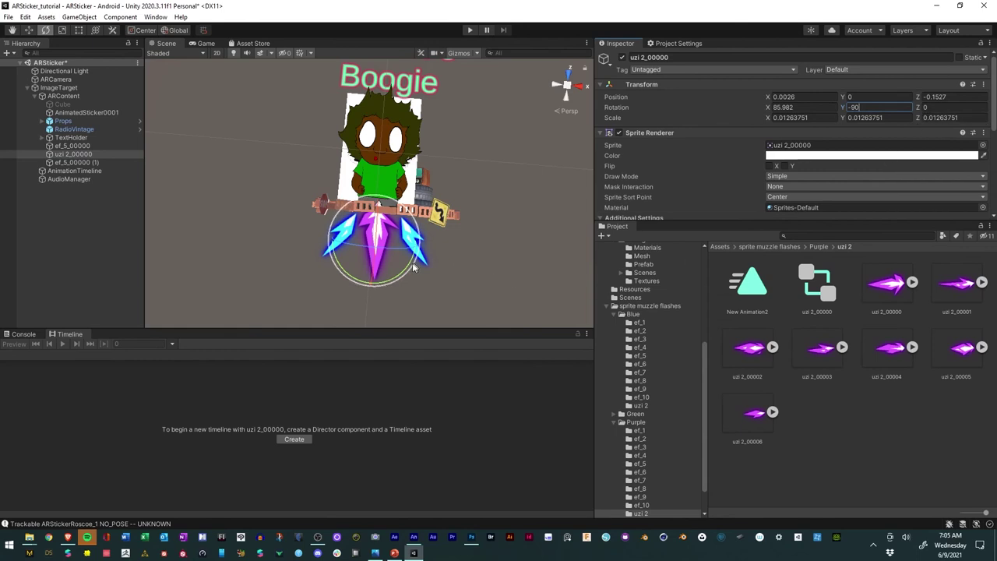
{"action": "left_click", "coordinate": [97, 238]}
Check the duplicated flash ef_5_00000 (1), then clear the selection.
{"action": "left_click", "coordinate": [66, 163]}
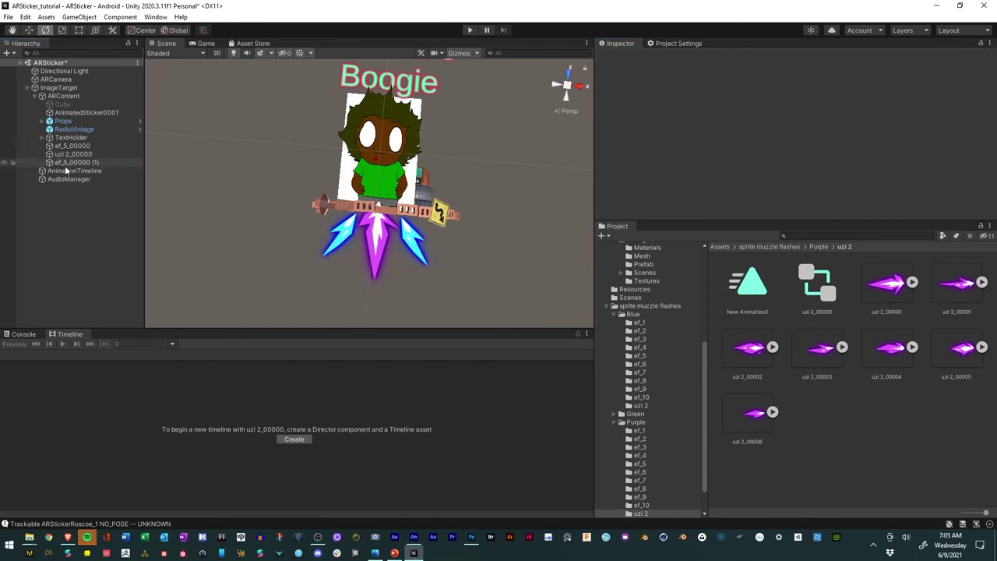
{"action": "scroll", "coordinate": [734, 200], "scroll_direction": "down", "scroll_amount": 5}
{"action": "scroll", "coordinate": [734, 200], "scroll_direction": "up", "scroll_amount": 2}
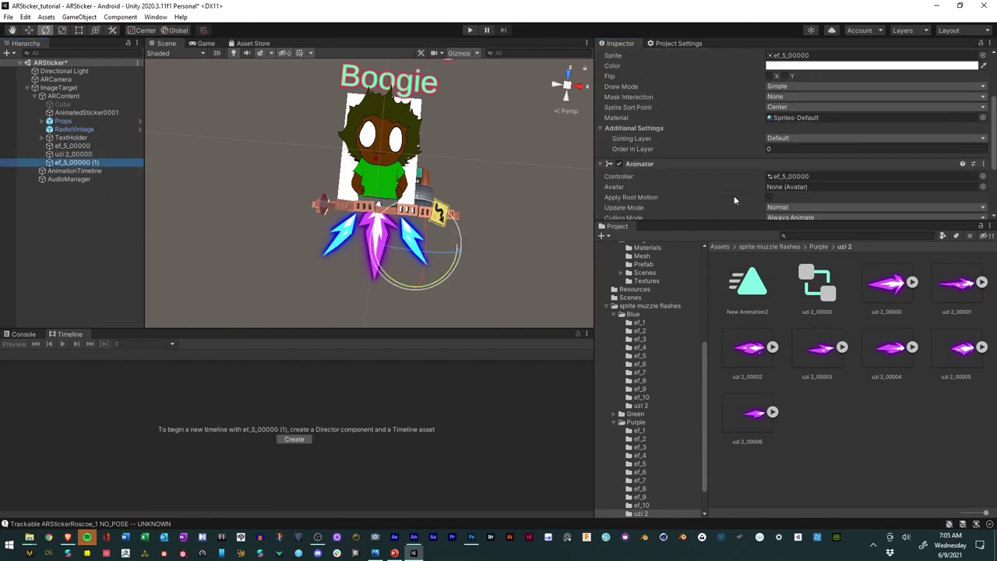
{"action": "left_click", "coordinate": [96, 222]}
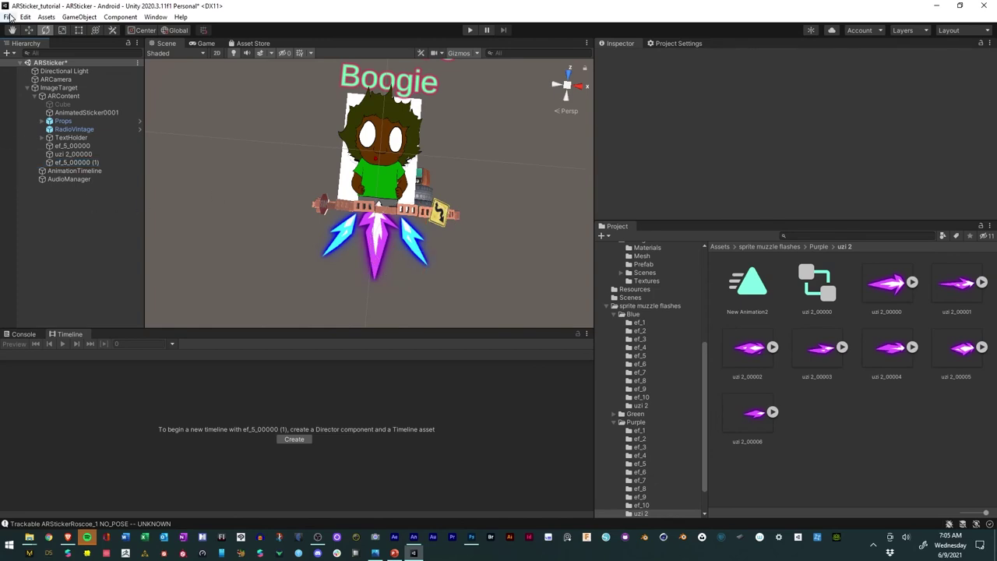
Save the scene and play-test the sticker in Play mode, then stop.
{"action": "left_click", "coordinate": [8, 16]}
{"action": "left_click", "coordinate": [24, 69]}
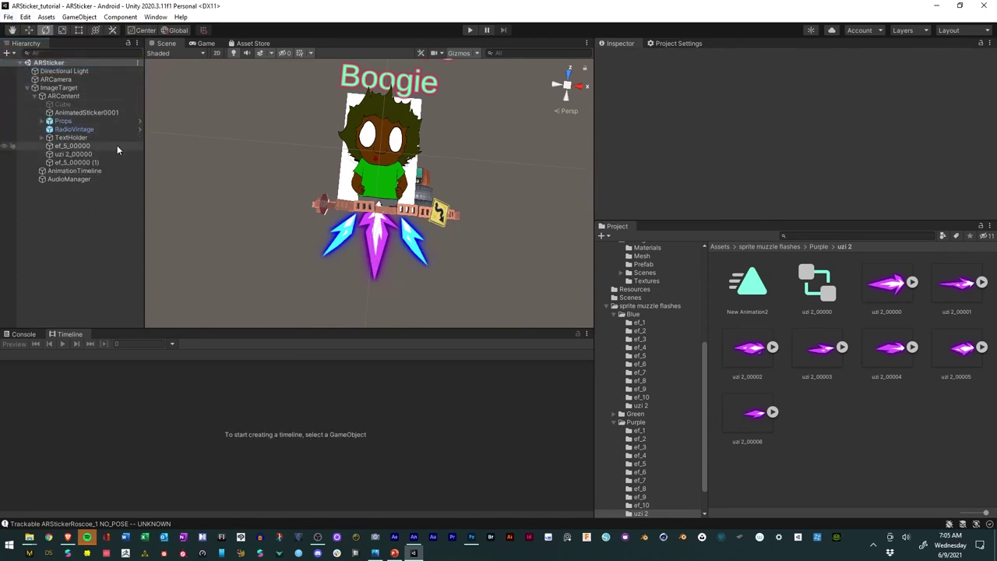
{"action": "key", "text": "ctrl+p"}
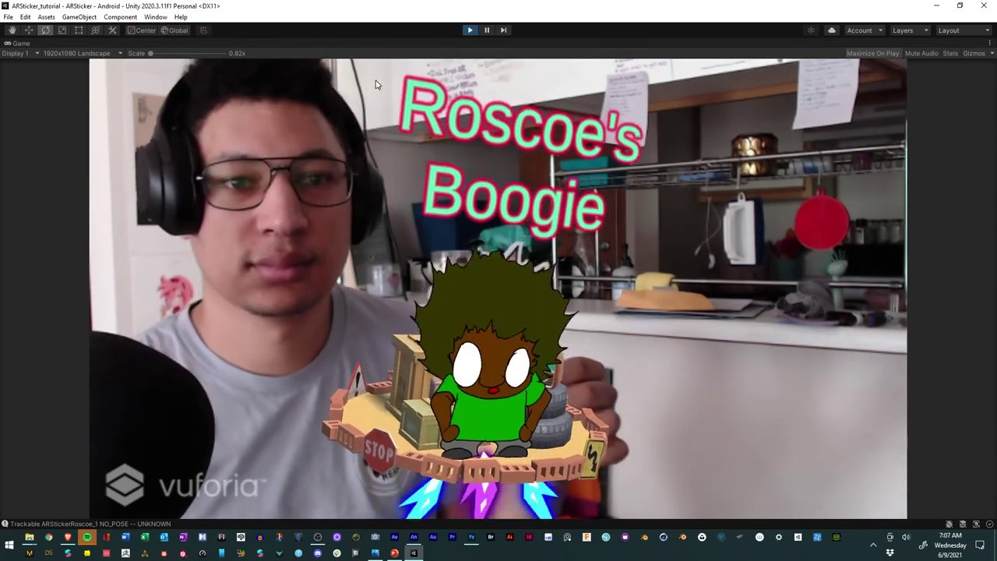
{"action": "left_click", "coordinate": [468, 30]}
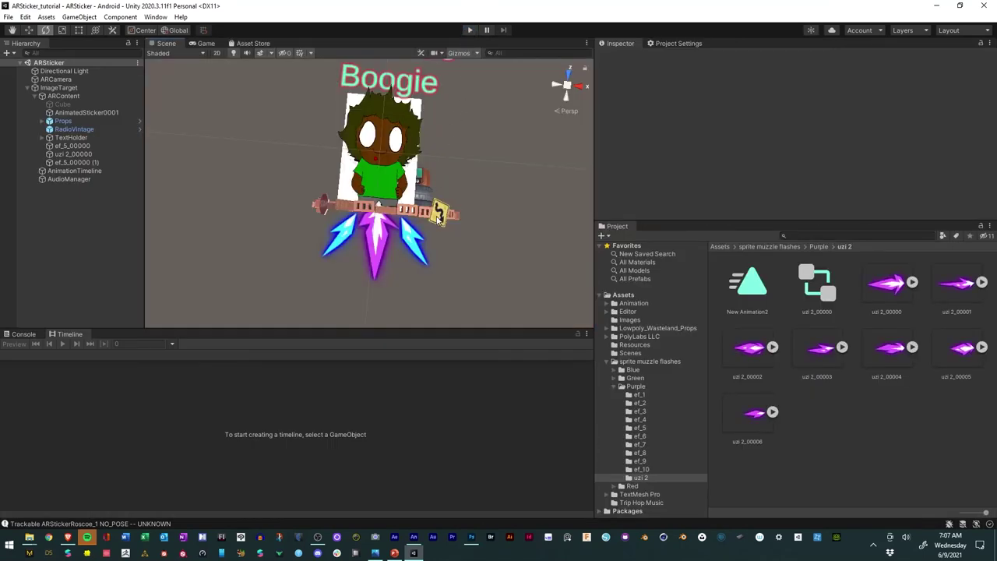
Nudge the purple flash and both blue flashes slightly back in depth.
{"action": "left_click", "coordinate": [73, 154]}
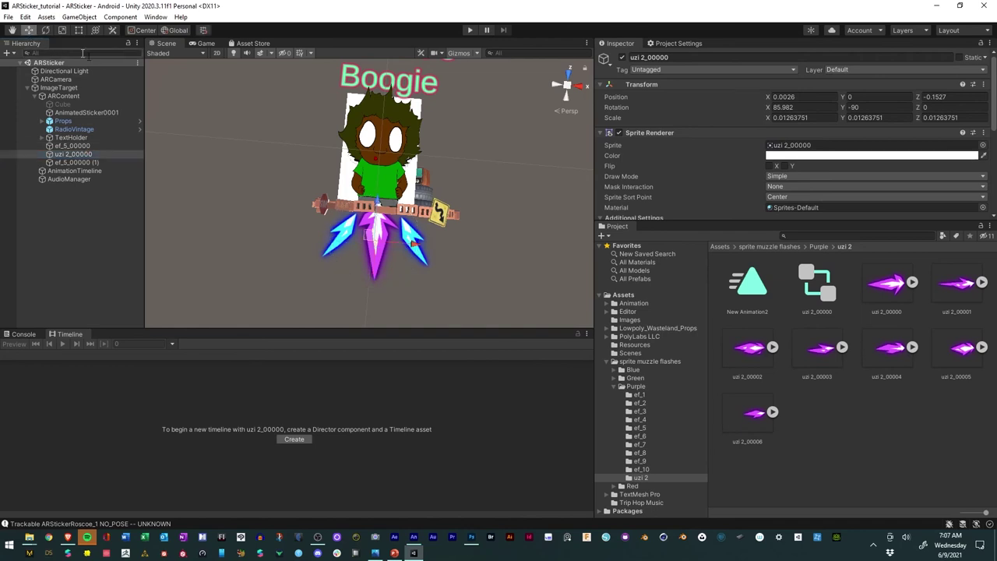
{"action": "left_click_drag", "start_coordinate": [272, 139], "coordinate": [288, 186], "text": "alt"}
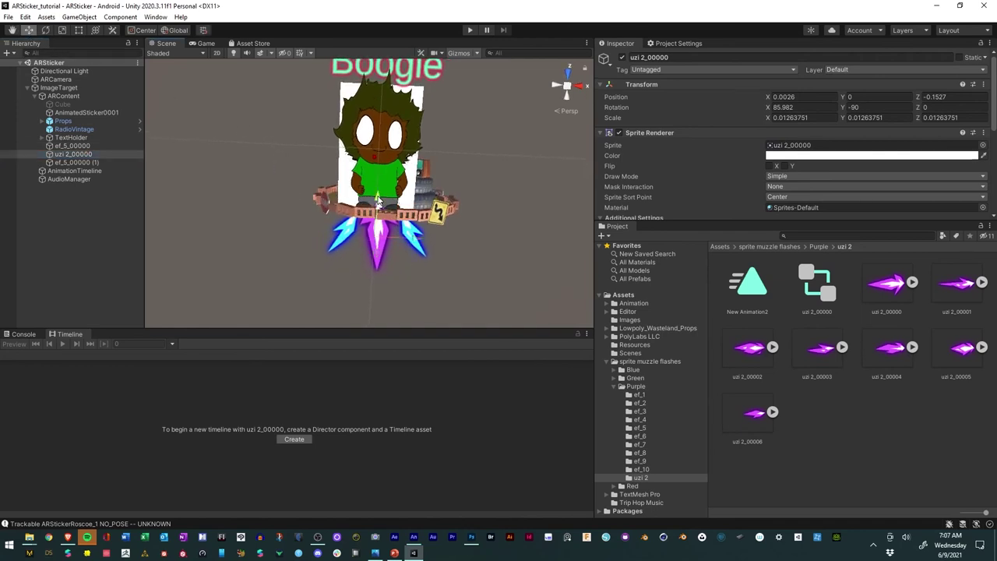
{"action": "left_click_drag", "start_coordinate": [377, 199], "coordinate": [378, 204]}
{"action": "left_click_drag", "start_coordinate": [405, 240], "coordinate": [393, 230], "text": "alt"}
{"action": "left_click", "coordinate": [435, 263]}
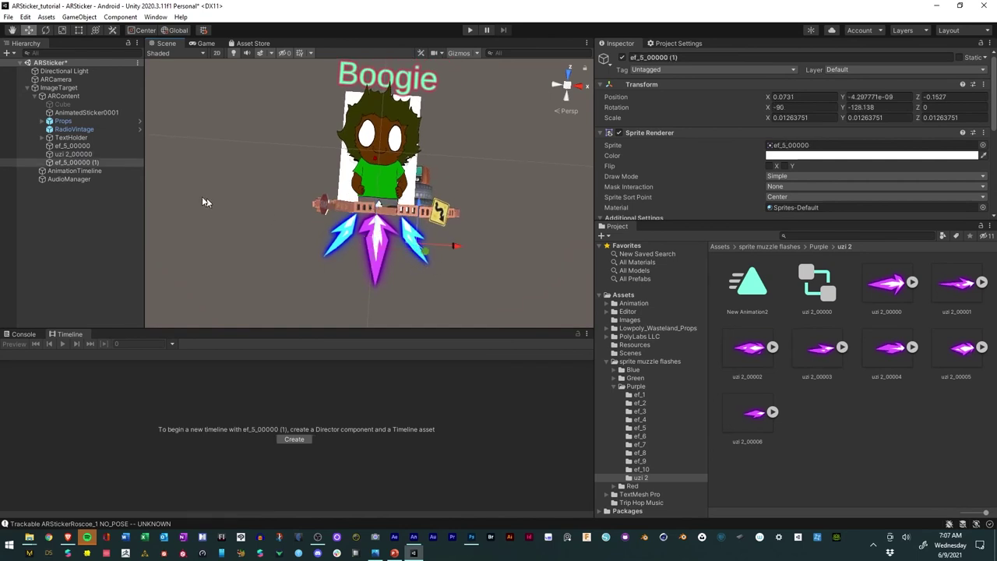
{"action": "left_click", "coordinate": [74, 145]}
{"action": "left_click", "coordinate": [86, 163], "text": "ctrl"}
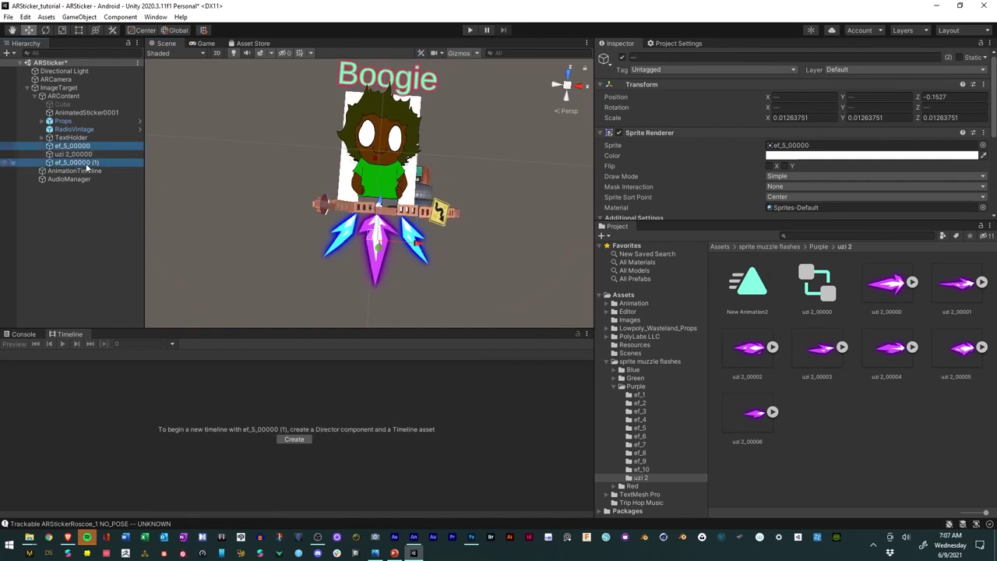
{"action": "left_click_drag", "start_coordinate": [381, 203], "coordinate": [379, 206]}
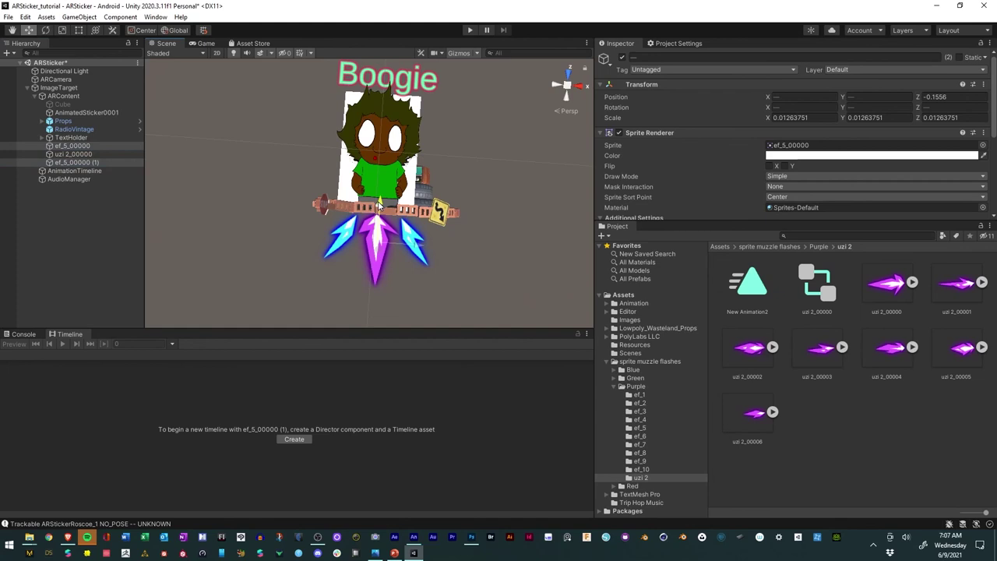
{"action": "left_click", "coordinate": [307, 255]}
{"action": "mouse_move", "coordinate": [305, 258]}
{"action": "left_mouse_down"}
{"action": "mouse_move", "coordinate": [300, 274]}
{"action": "mouse_move", "coordinate": [301, 265]}
{"action": "left_mouse_up"}
Save the ARSticker scene and switch to the web browser.
{"action": "left_click", "coordinate": [8, 17]}
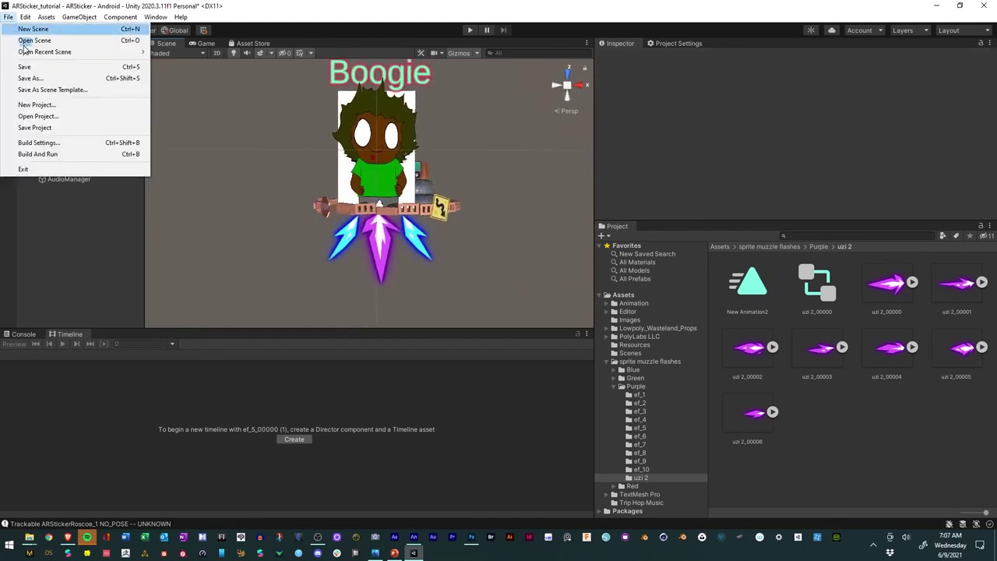
{"action": "left_click", "coordinate": [36, 70]}
{"action": "left_click_drag", "start_coordinate": [329, 148], "coordinate": [354, 211]}
{"action": "scroll", "coordinate": [411, 219], "scroll_direction": "down", "scroll_amount": 3}
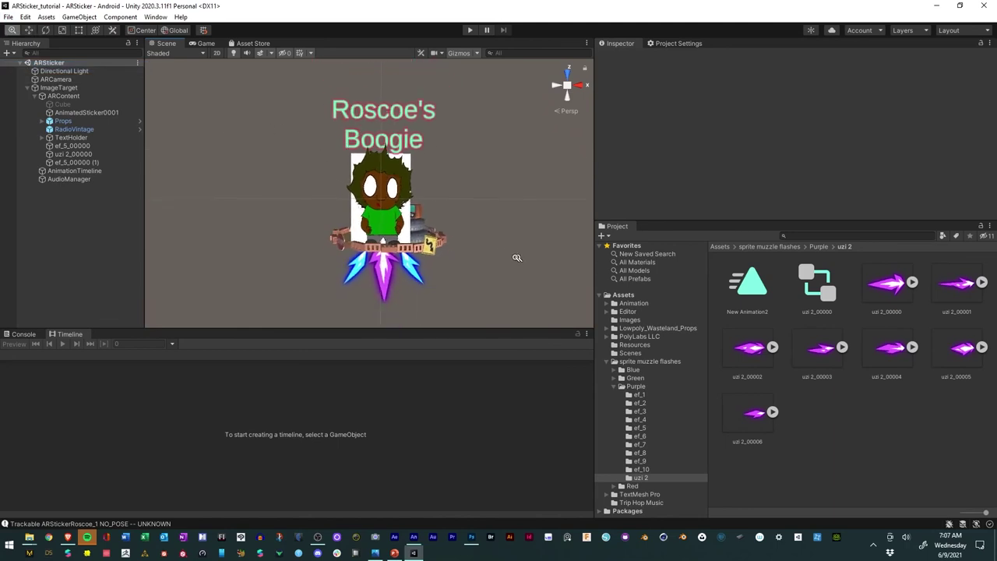
{"action": "left_click", "coordinate": [49, 538]}
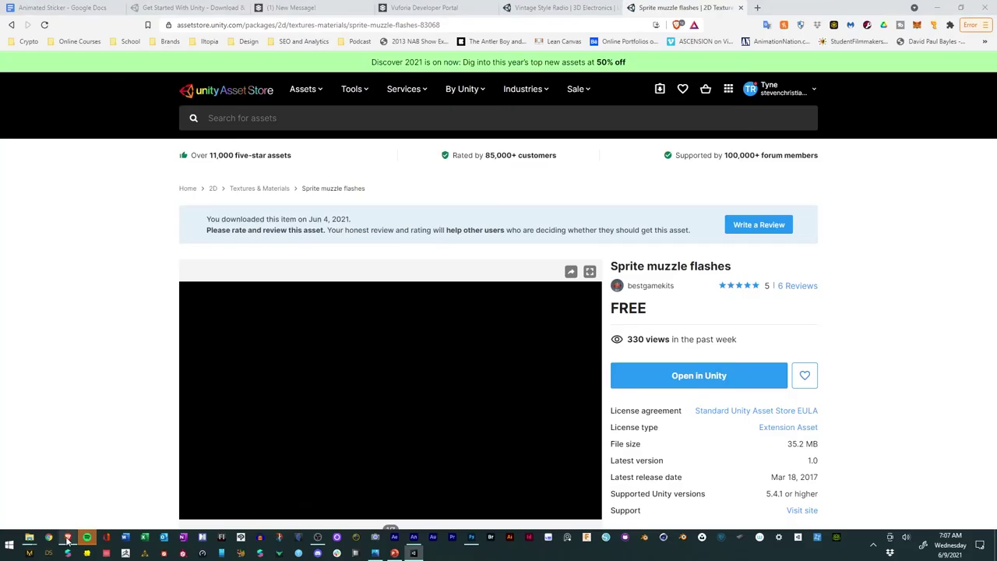
Strike through the background music line in the Animated Sticker roadmap document.
{"action": "left_click", "coordinate": [66, 9]}
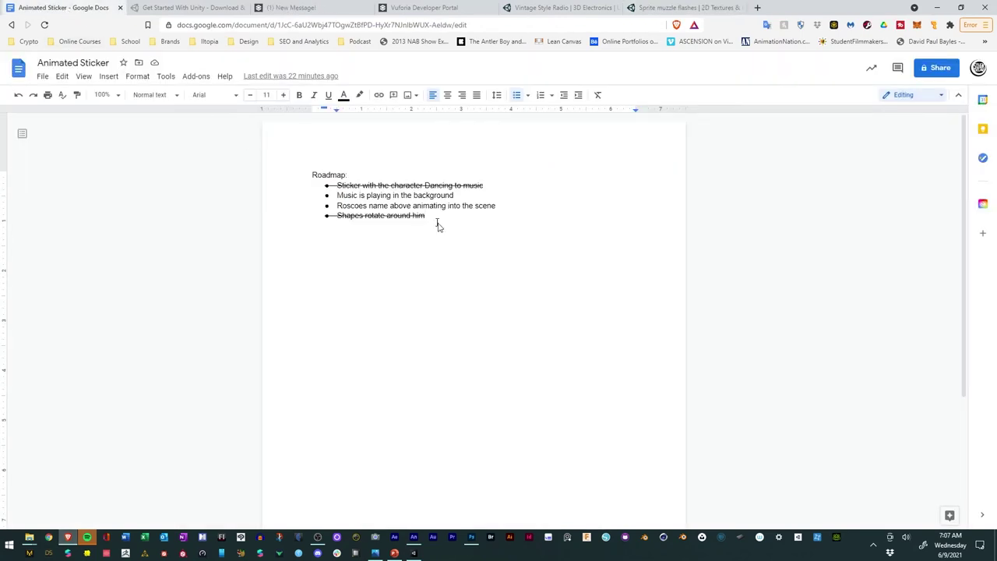
{"action": "left_click_drag", "start_coordinate": [501, 206], "coordinate": [330, 204]}
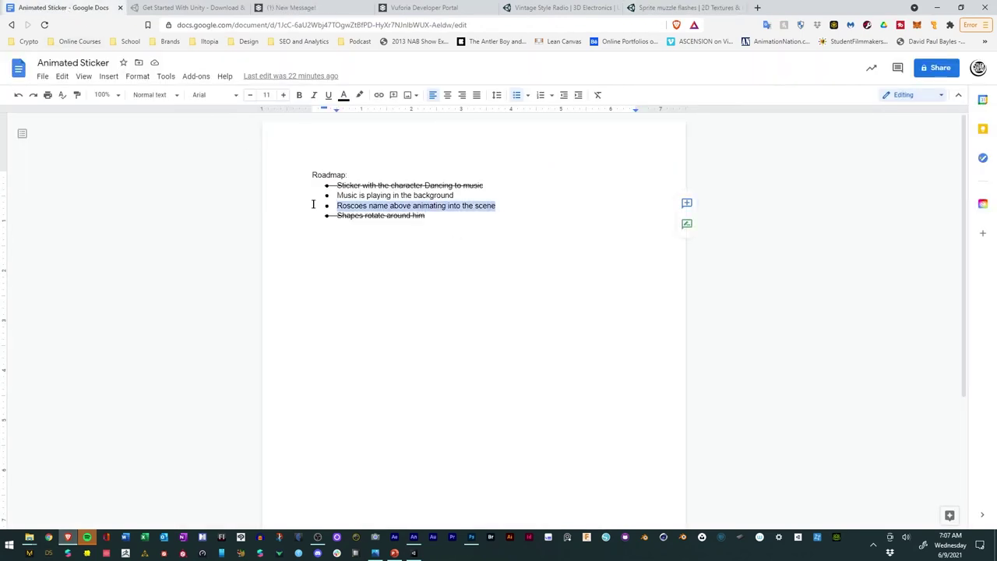
{"action": "left_click_drag", "start_coordinate": [463, 194], "coordinate": [336, 198]}
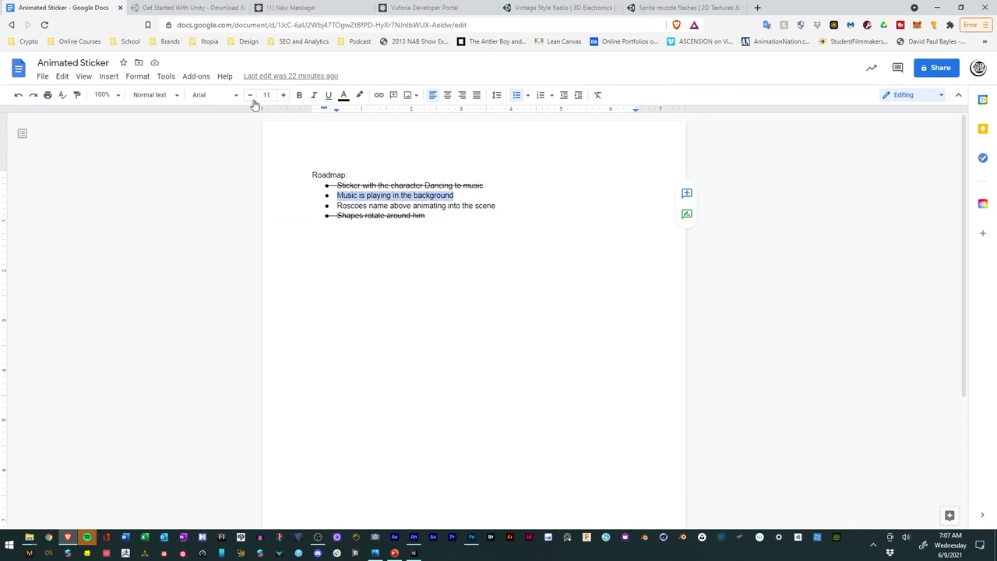
{"action": "left_click", "coordinate": [139, 76]}
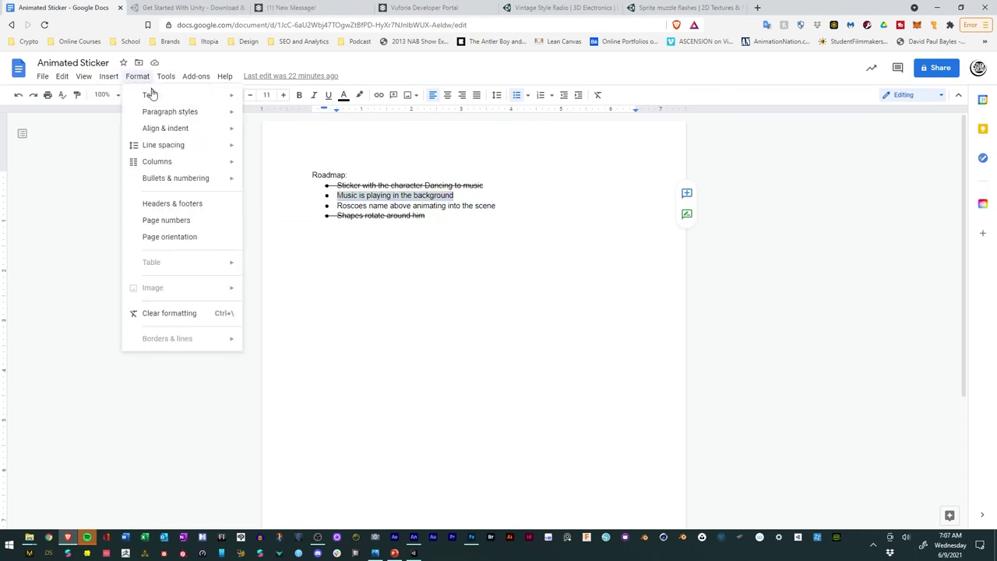
{"action": "mouse_move", "coordinate": [156, 101]}
{"action": "left_click", "coordinate": [280, 150]}
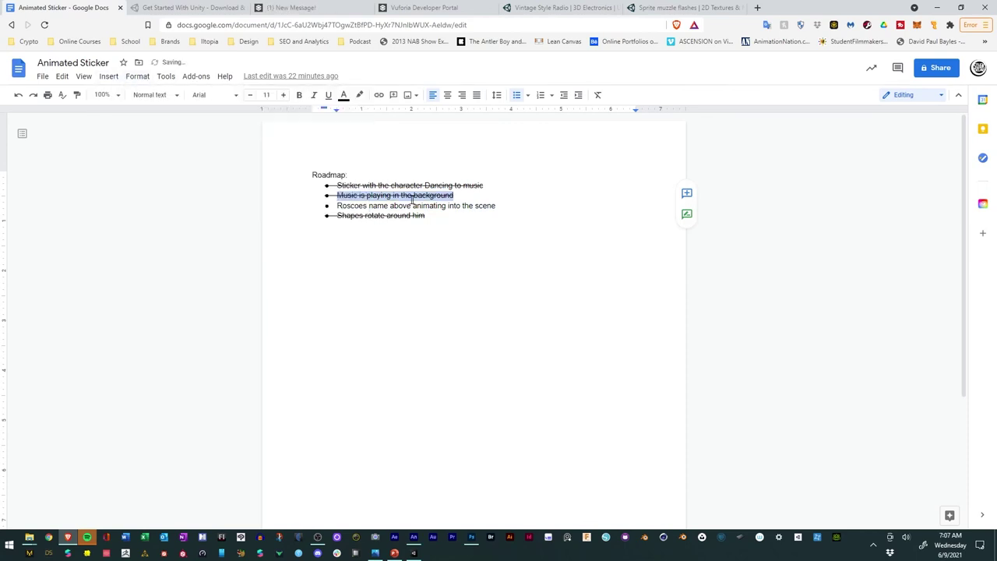
Strike through the roadmap line about Roscoe's name animating in.
{"action": "left_click_drag", "start_coordinate": [500, 206], "coordinate": [338, 205]}
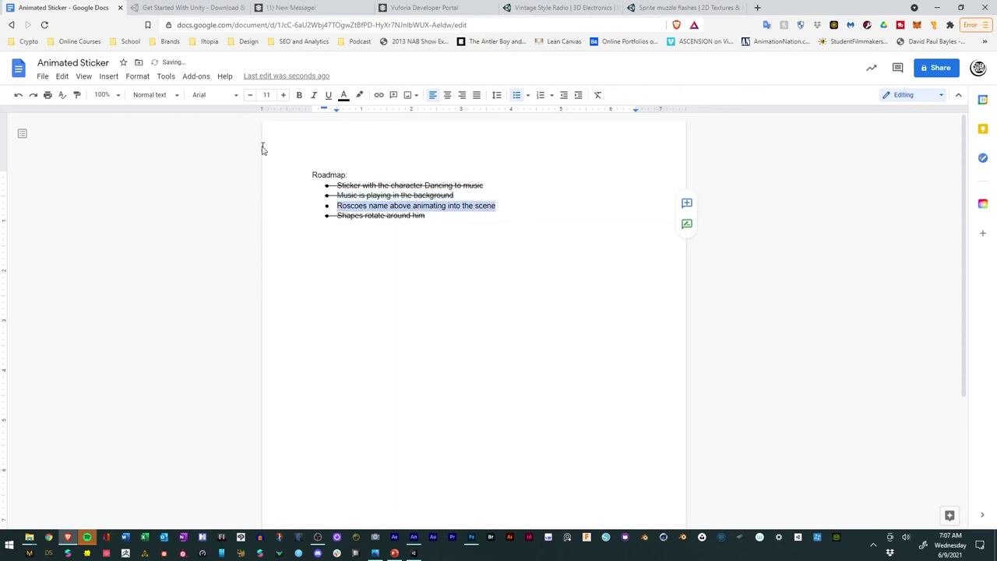
{"action": "left_click", "coordinate": [138, 76]}
{"action": "mouse_move", "coordinate": [161, 98]}
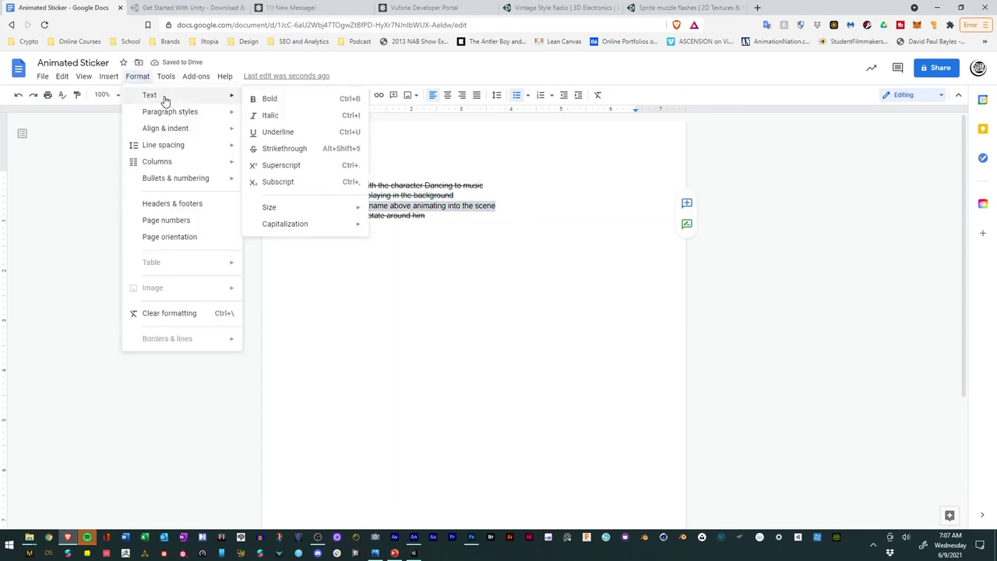
{"action": "left_click", "coordinate": [290, 150]}
{"action": "left_click", "coordinate": [475, 257]}
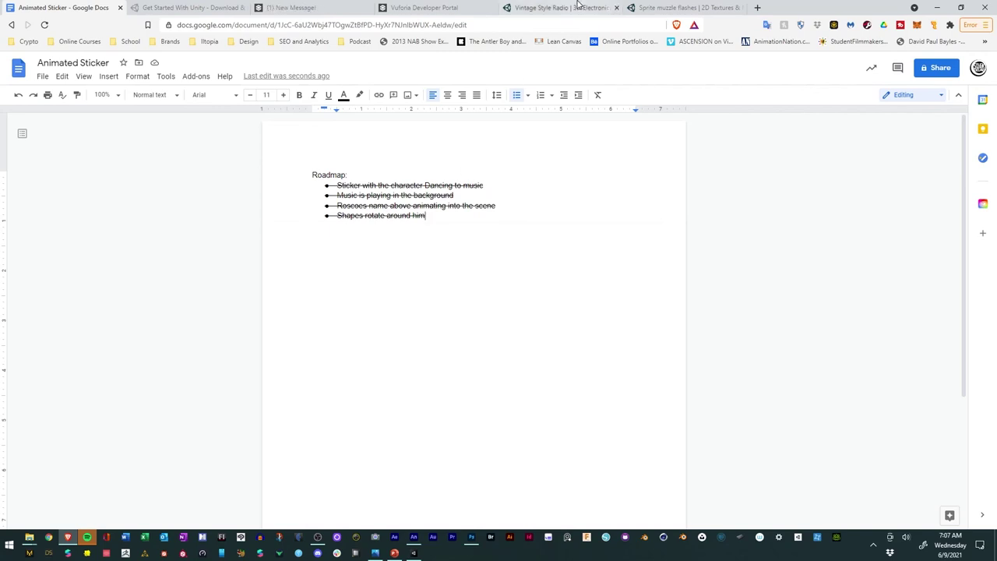
Search the Asset Store for 'comet' and filter the results to free assets.
{"action": "left_click", "coordinate": [654, 8]}
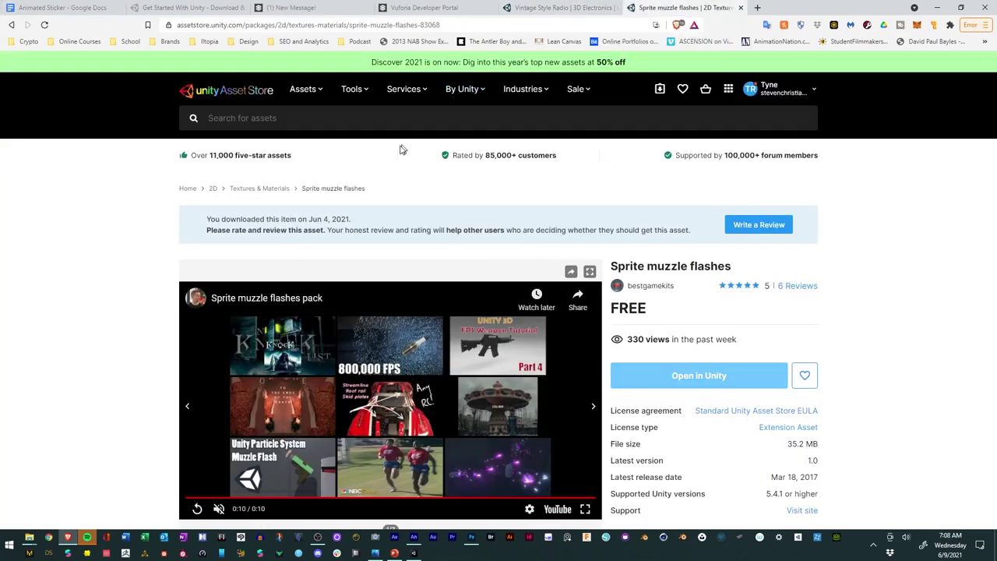
{"action": "left_click", "coordinate": [385, 119]}
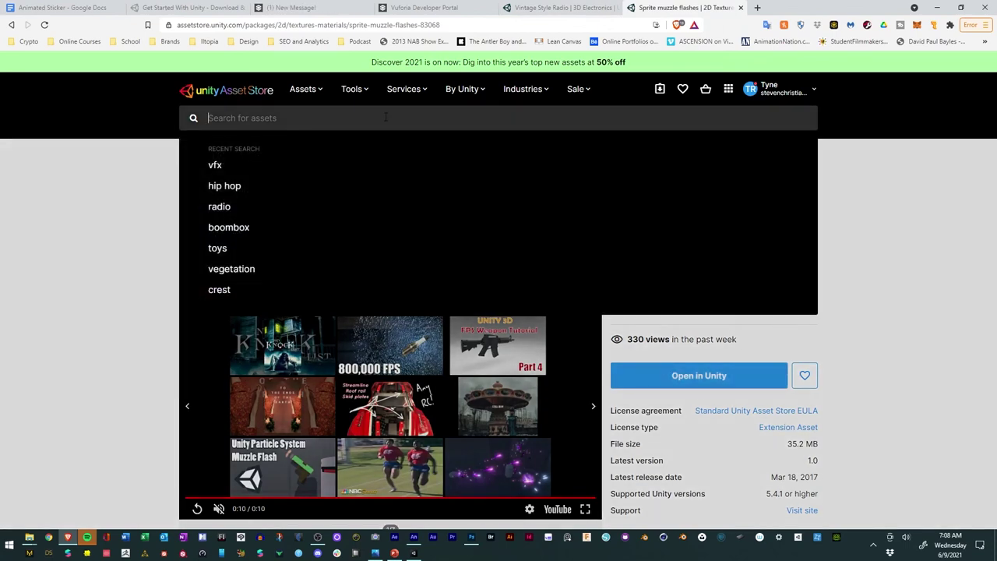
{"action": "type", "text": "commet"}
{"action": "key", "text": "Return"}
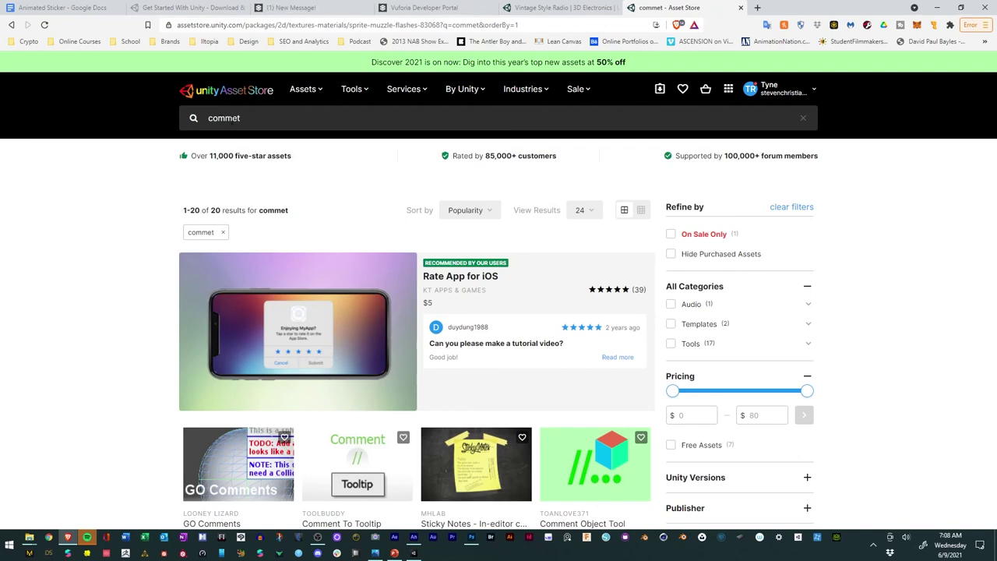
{"action": "key", "text": "BackSpace"}
{"action": "key", "text": "BackSpace"}
{"action": "key", "text": "BackSpace"}
{"action": "type", "text": "et"}
{"action": "key", "text": "Return"}
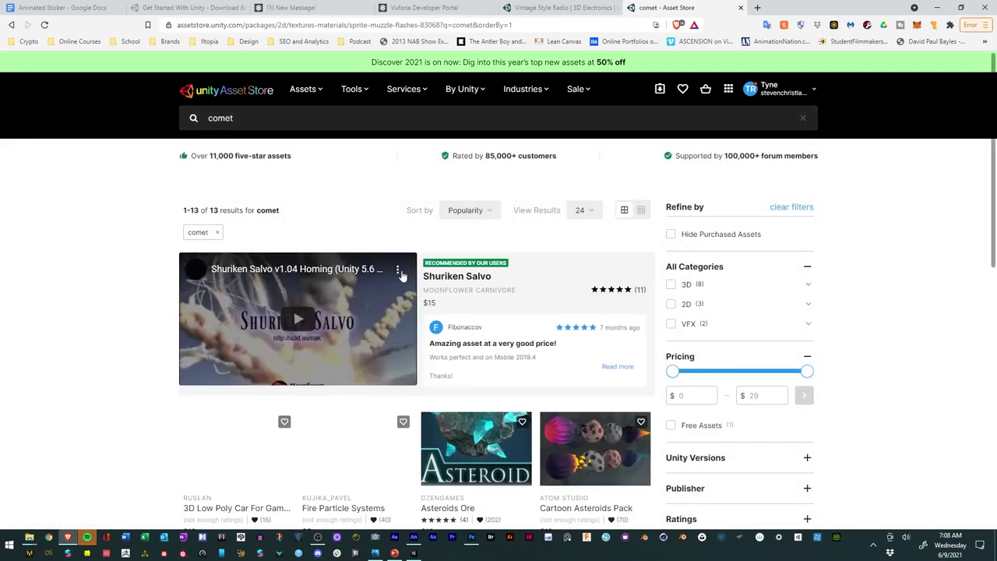
{"action": "scroll", "coordinate": [494, 341], "scroll_direction": "down", "scroll_amount": 2}
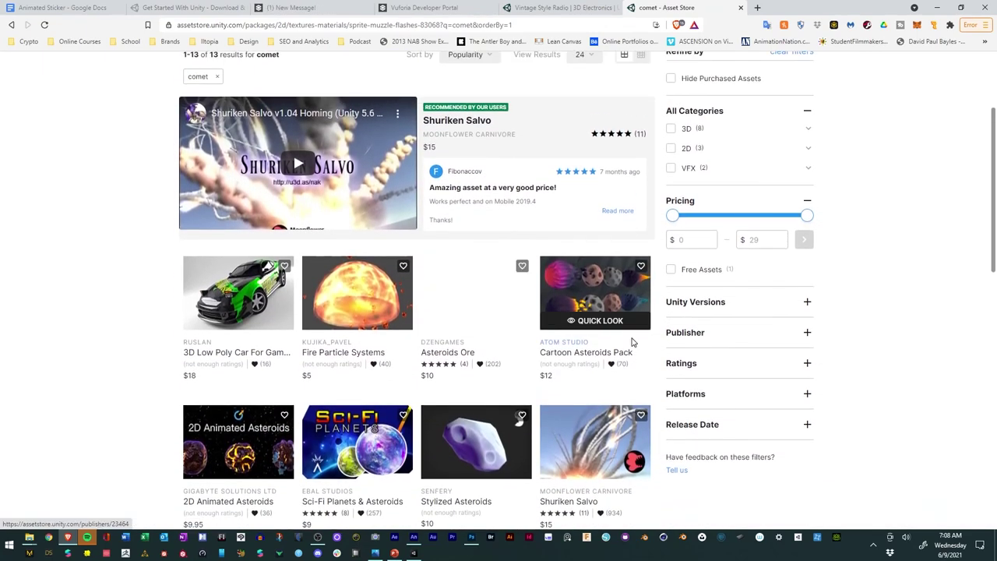
{"action": "left_click", "coordinate": [671, 270]}
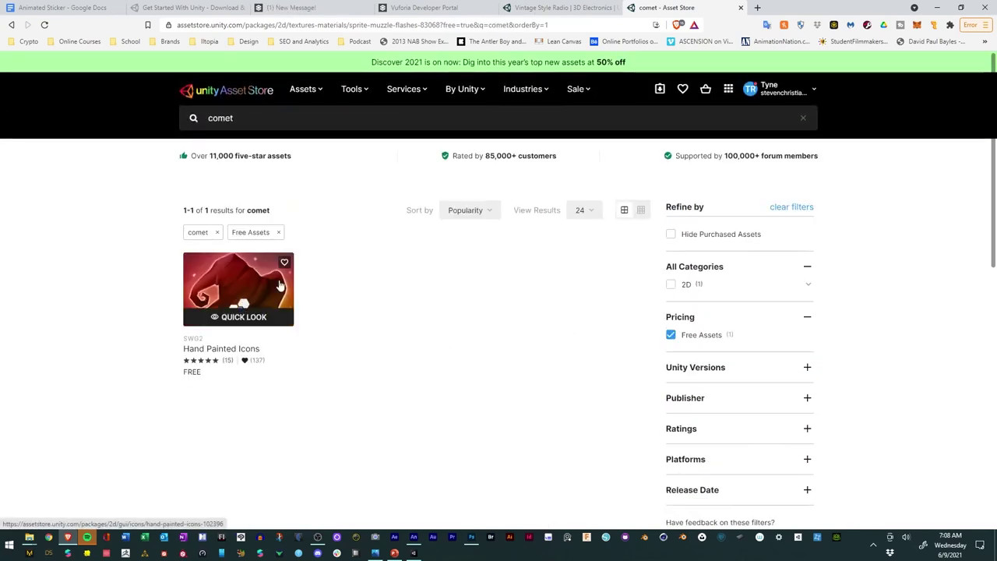
Browse the Hand Painted Icons product page and its preview gallery.
{"action": "left_click", "coordinate": [278, 295]}
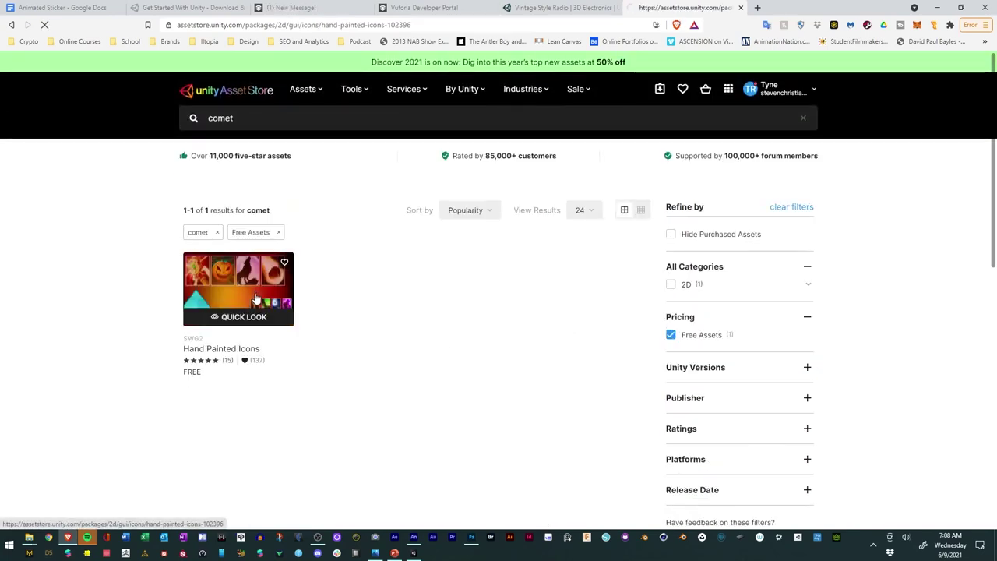
{"action": "scroll", "coordinate": [545, 257], "scroll_direction": "down", "scroll_amount": 1}
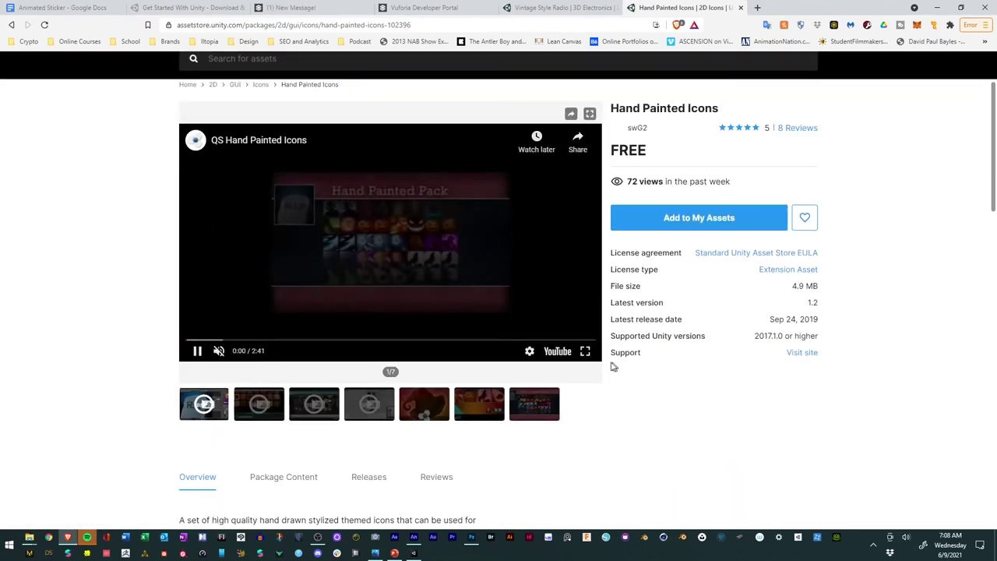
{"action": "left_click", "coordinate": [593, 243]}
{"action": "left_click", "coordinate": [593, 243]}
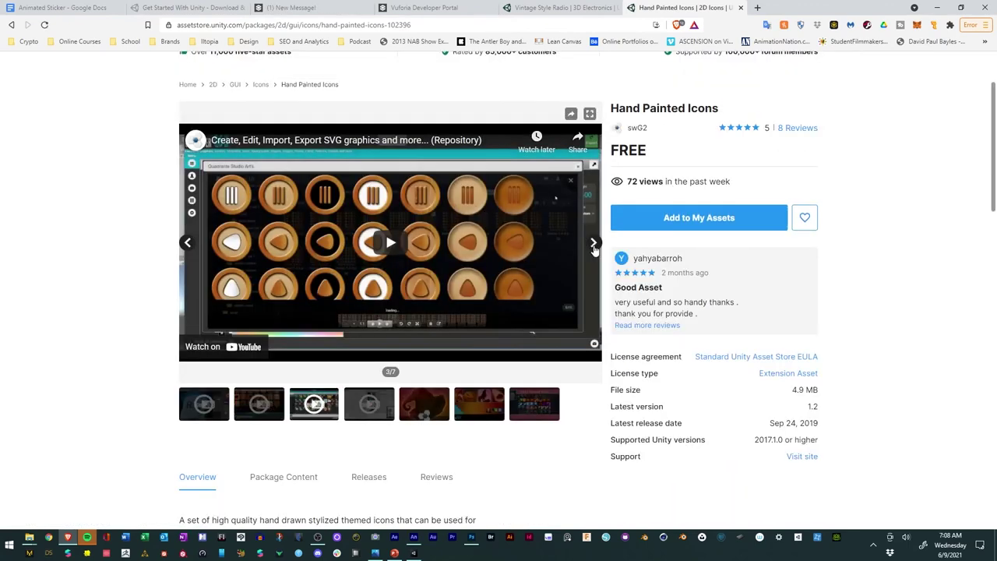
{"action": "left_click", "coordinate": [594, 245]}
{"action": "left_click", "coordinate": [595, 245]}
{"action": "scroll", "coordinate": [594, 257], "scroll_direction": "up", "scroll_amount": 1}
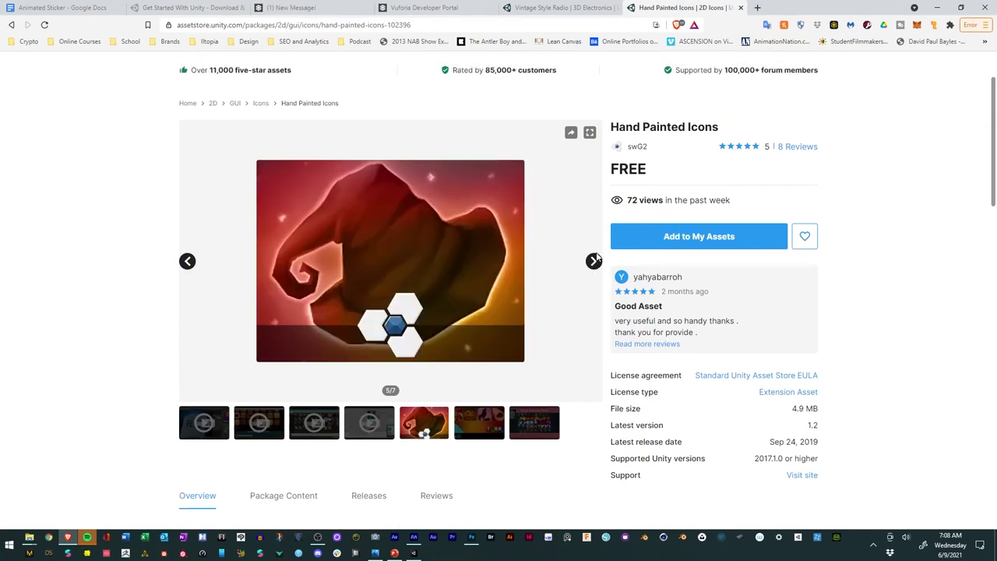
Search for 'star', limit the results to free assets, and scroll to POLYGON Starter Pack.
{"action": "left_click", "coordinate": [303, 115]}
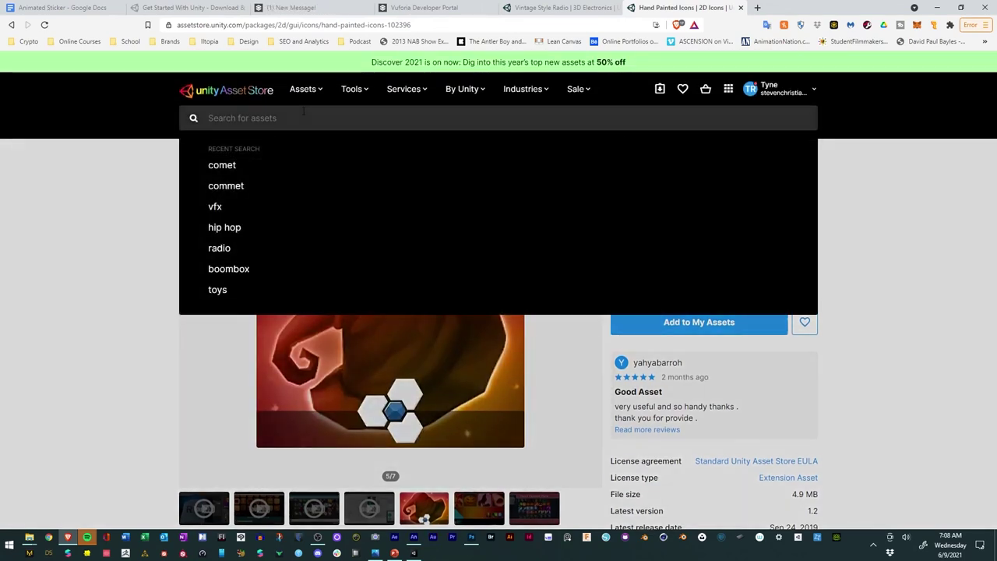
{"action": "type", "text": "s"}
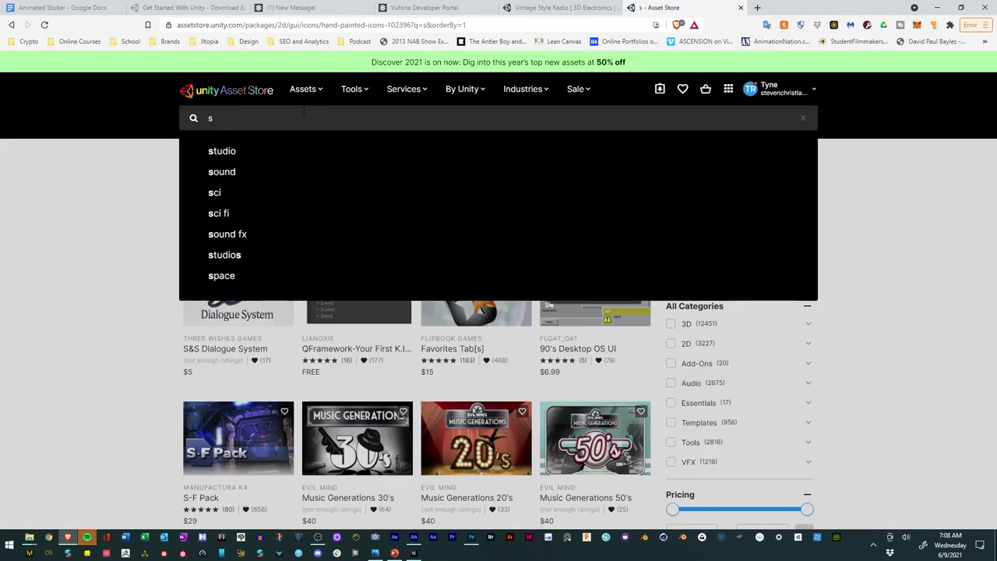
{"action": "type", "text": "tar"}
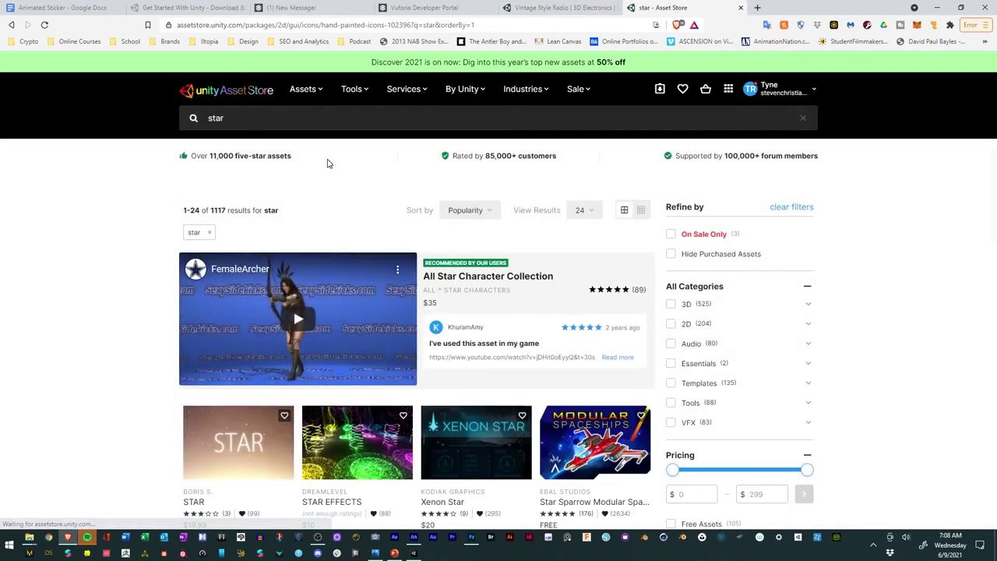
{"action": "scroll", "coordinate": [623, 363], "scroll_direction": "down", "scroll_amount": 3}
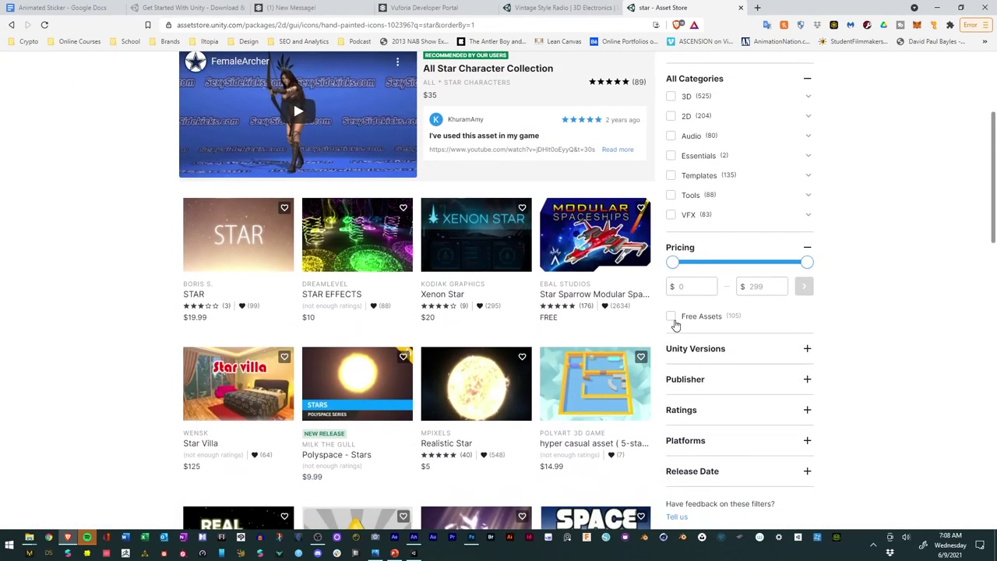
{"action": "left_click", "coordinate": [672, 319]}
{"action": "scroll", "coordinate": [581, 330], "scroll_direction": "down", "scroll_amount": 3}
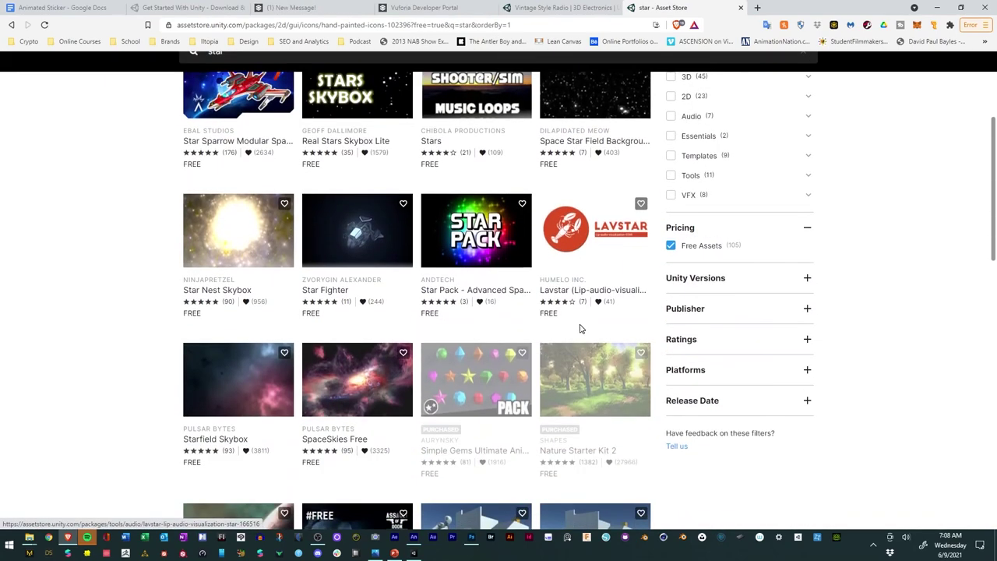
{"action": "scroll", "coordinate": [647, 355], "scroll_direction": "down", "scroll_amount": 3}
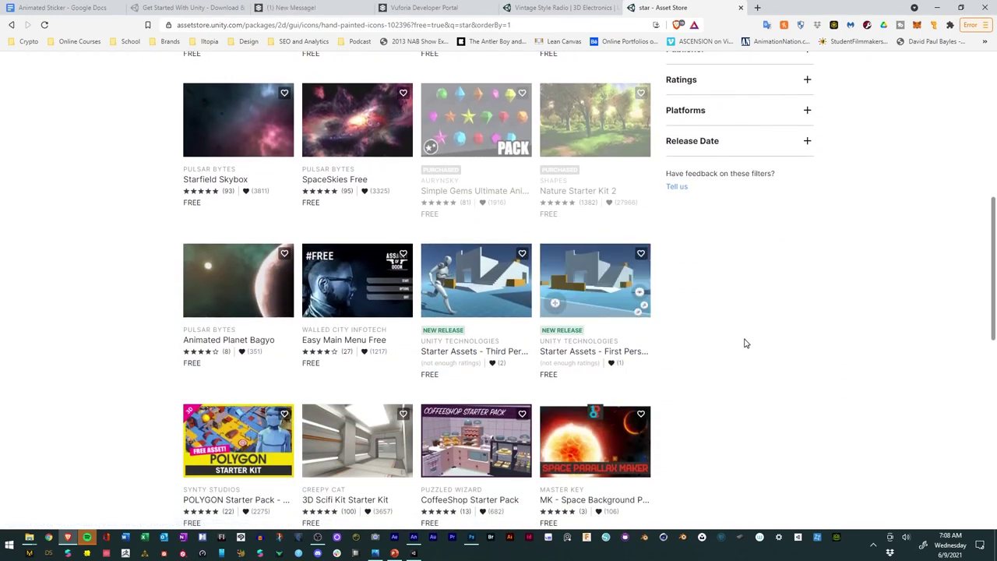
{"action": "scroll", "coordinate": [474, 238], "scroll_direction": "down", "scroll_amount": 2}
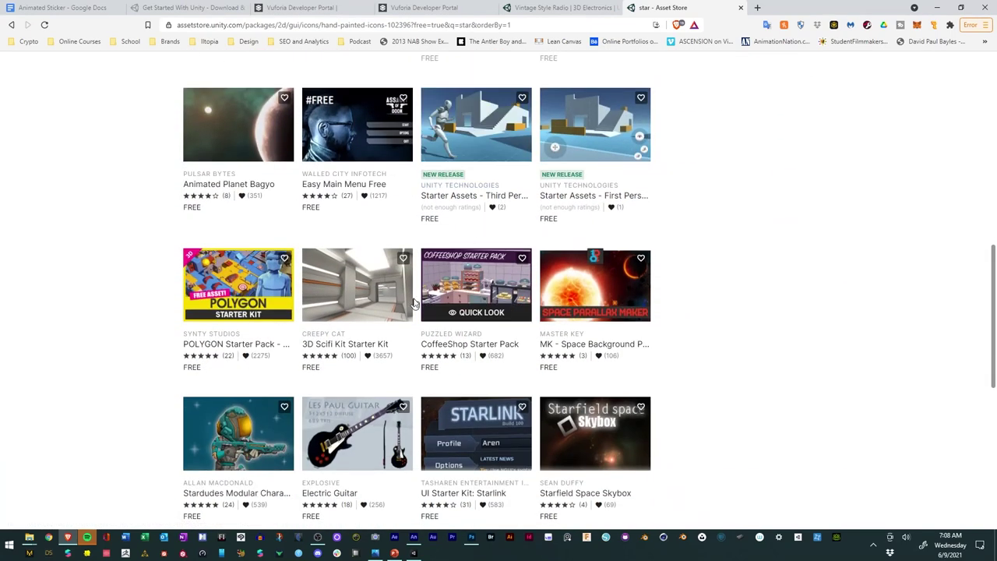
Open the POLYGON Starter Pack page and view its preview images, including the props.
{"action": "left_click", "coordinate": [243, 279]}
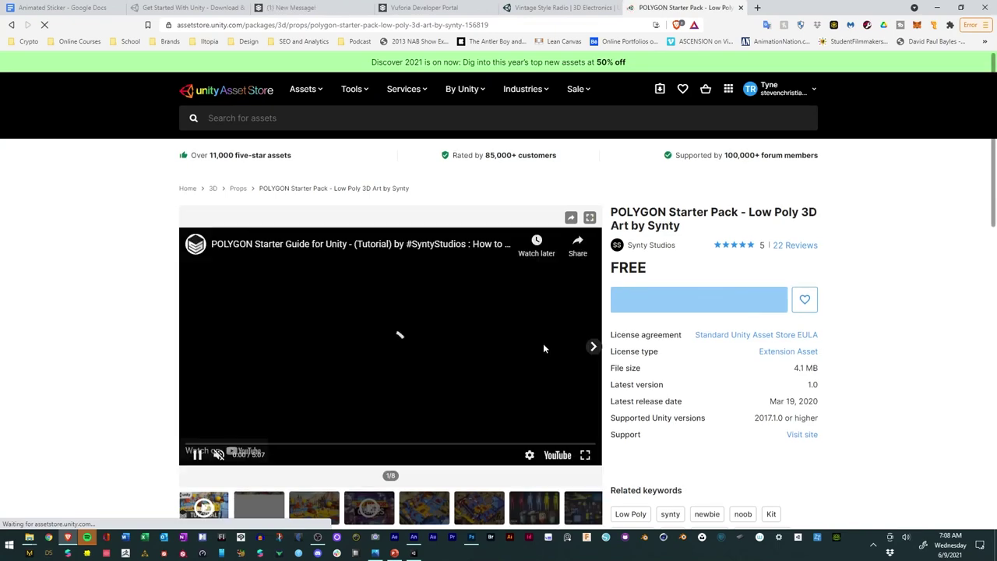
{"action": "scroll", "coordinate": [546, 374], "scroll_direction": "down", "scroll_amount": 1}
{"action": "left_click", "coordinate": [483, 407]}
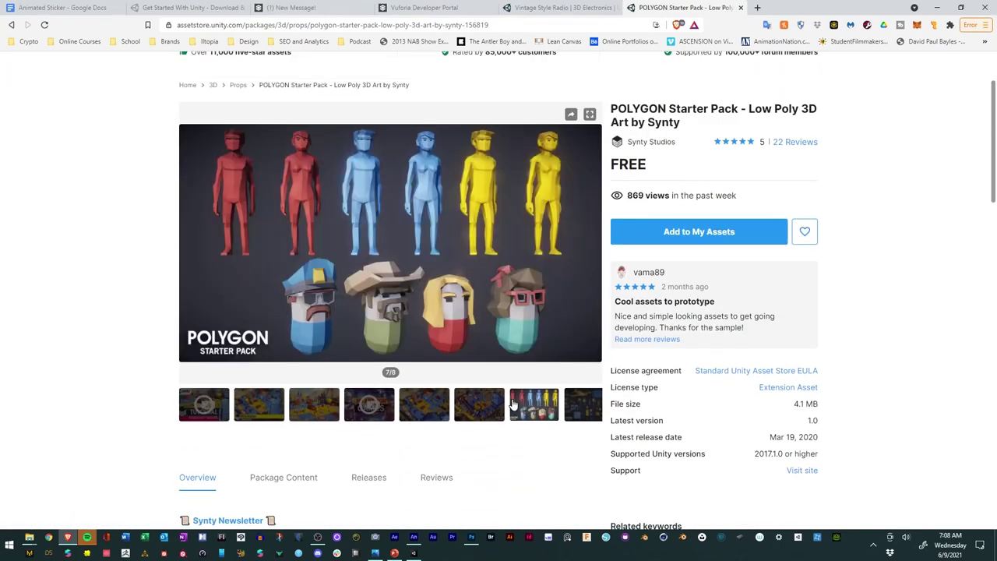
{"action": "left_click", "coordinate": [581, 405]}
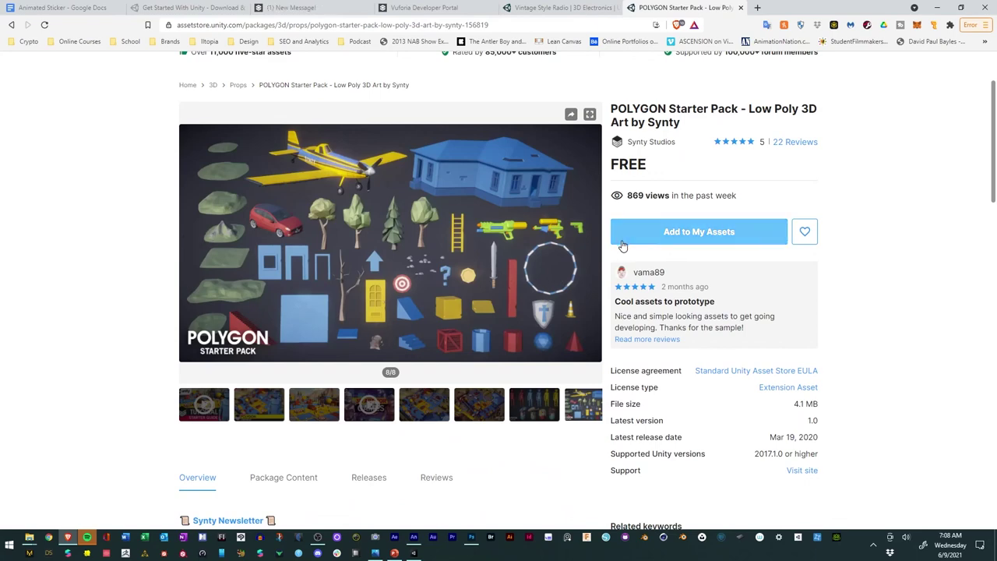
Add the pack to My Assets, accept the terms, and send it to the Unity editor.
{"action": "left_click", "coordinate": [661, 237]}
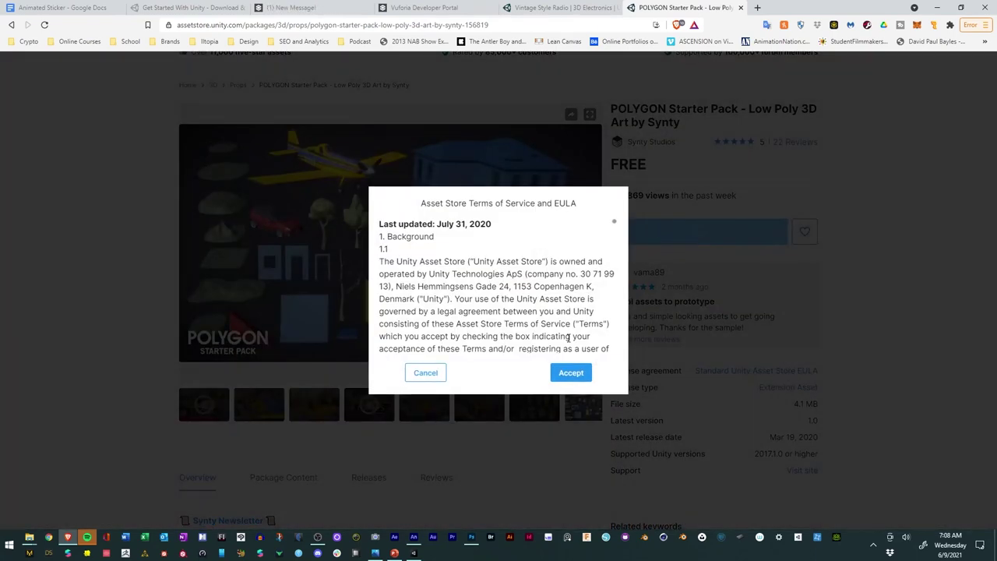
{"action": "left_click", "coordinate": [571, 373]}
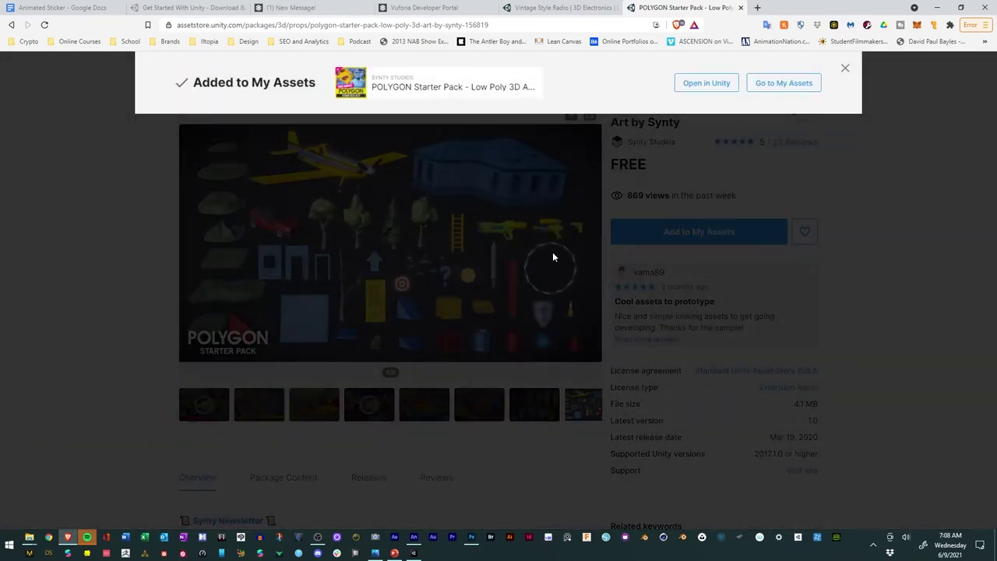
{"action": "left_click", "coordinate": [692, 84]}
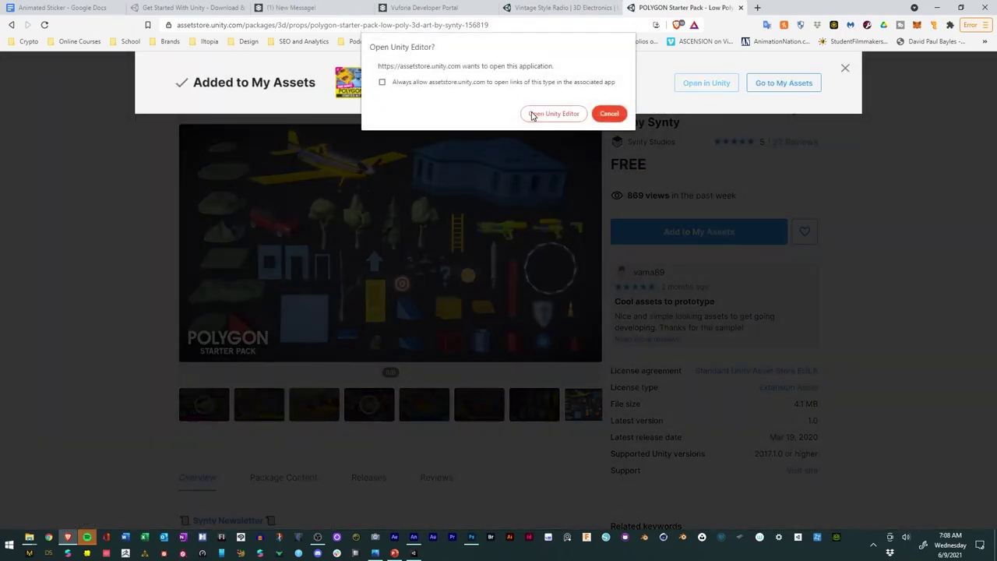
{"action": "left_click", "coordinate": [536, 114]}
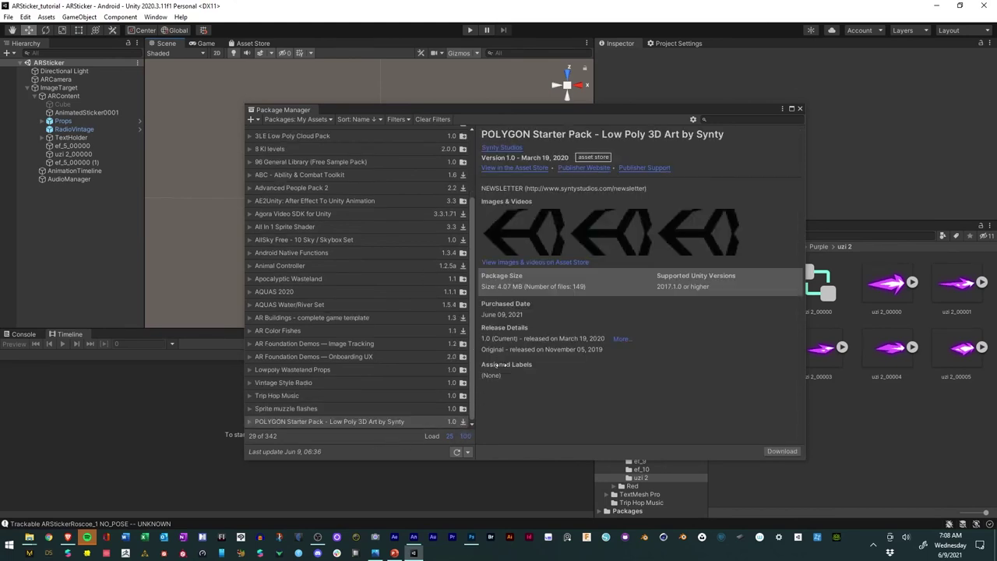
Download the POLYGON Starter Pack, import all its files, and close Package Manager.
{"action": "left_click", "coordinate": [777, 452]}
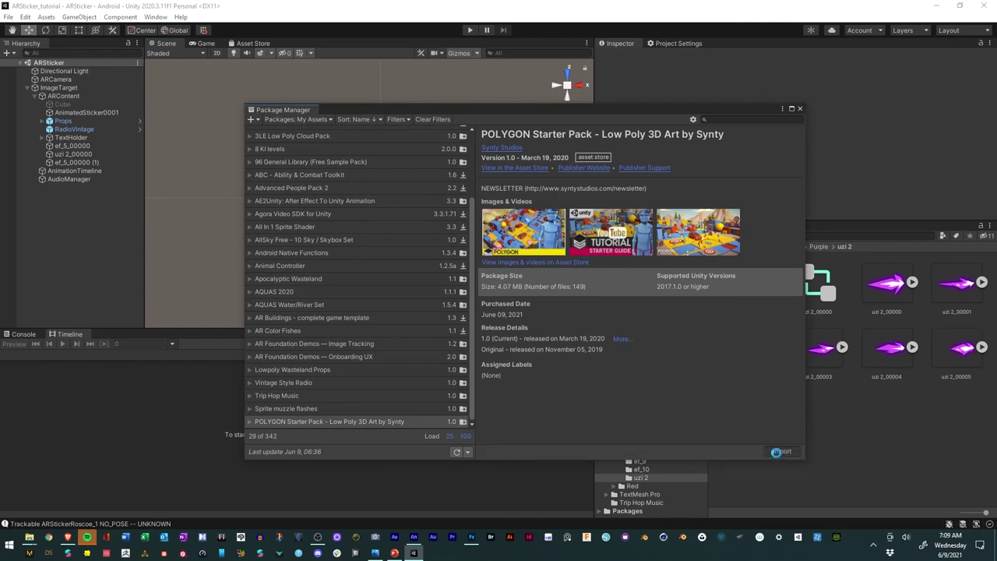
{"action": "left_click", "coordinate": [777, 452]}
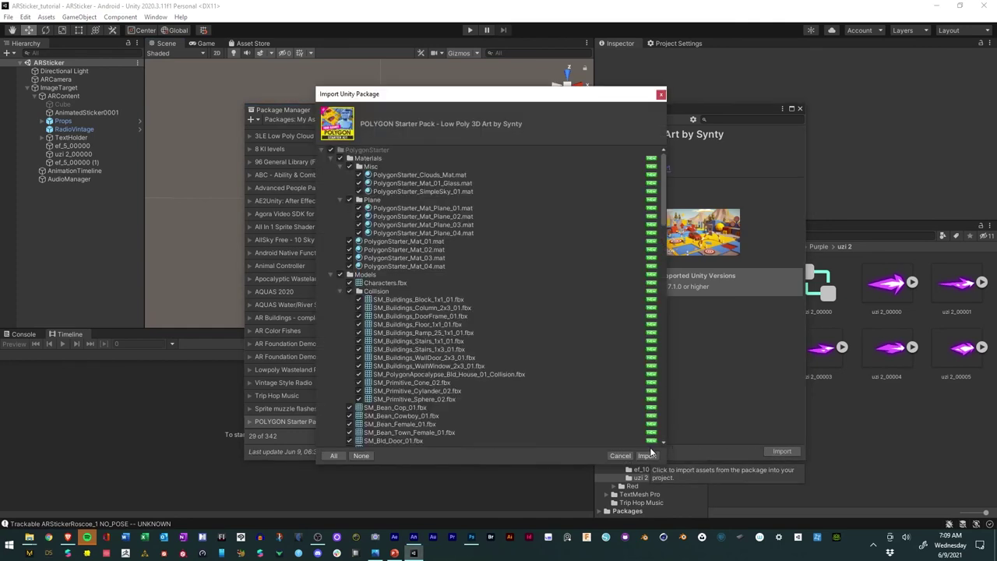
{"action": "left_click", "coordinate": [647, 457]}
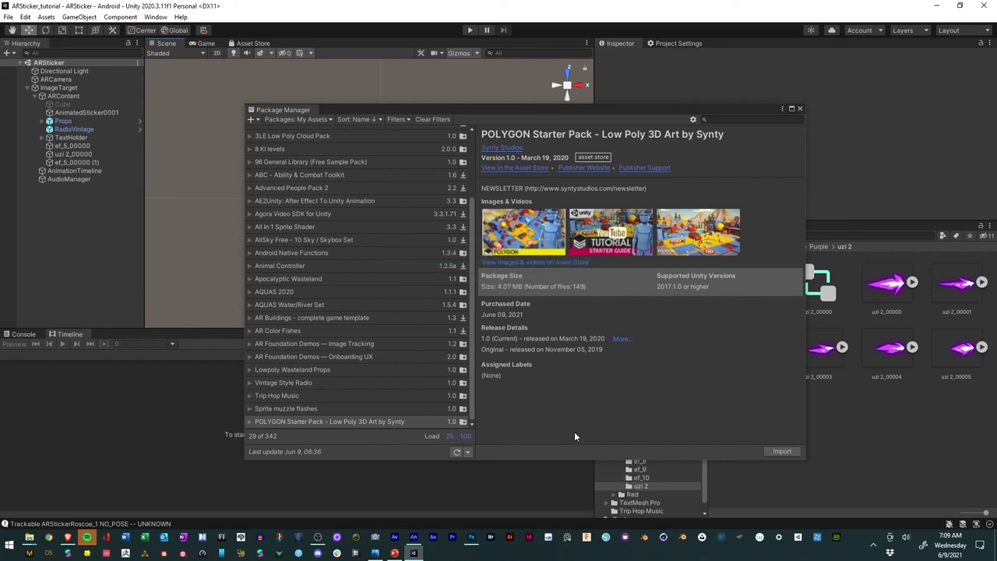
{"action": "left_click", "coordinate": [799, 109]}
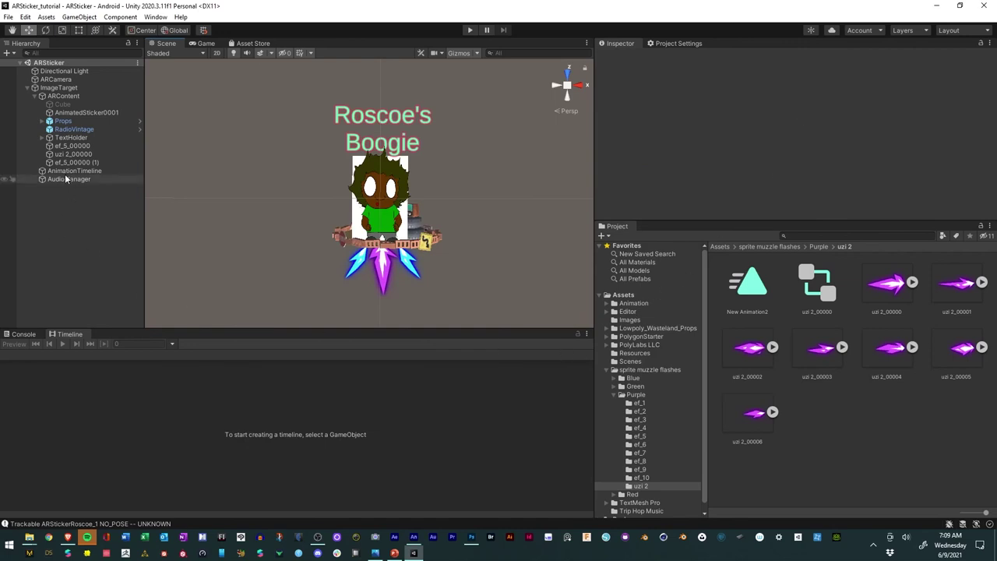
Create an empty child under ARContent and name it ObjectContainer.
{"action": "left_click", "coordinate": [55, 97]}
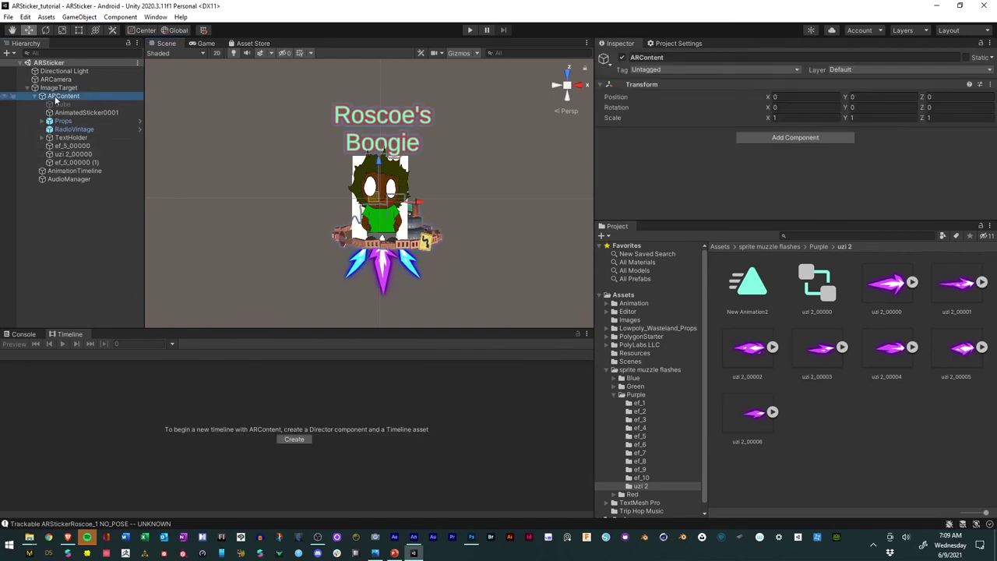
{"action": "right_click", "coordinate": [55, 96]}
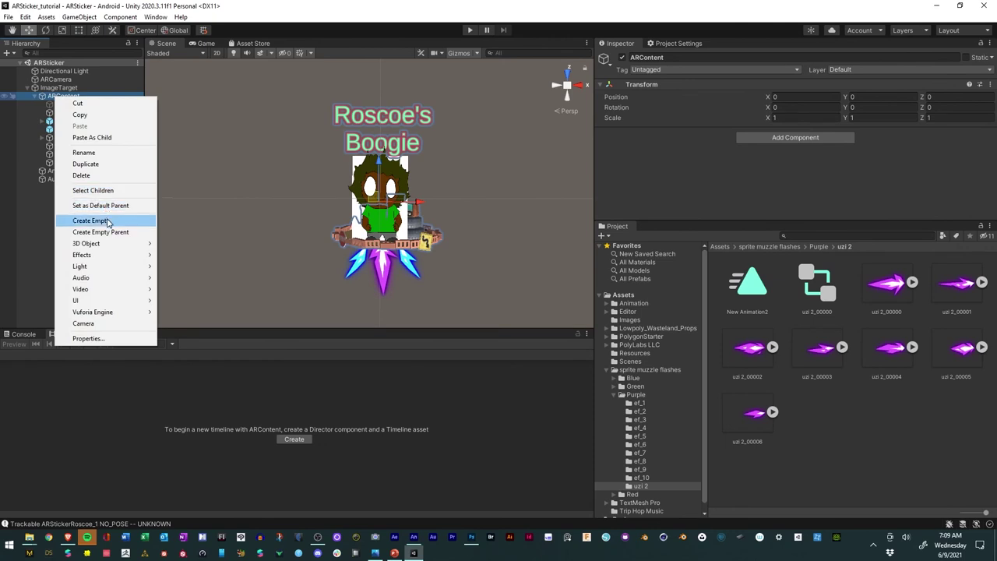
{"action": "left_click", "coordinate": [105, 221]}
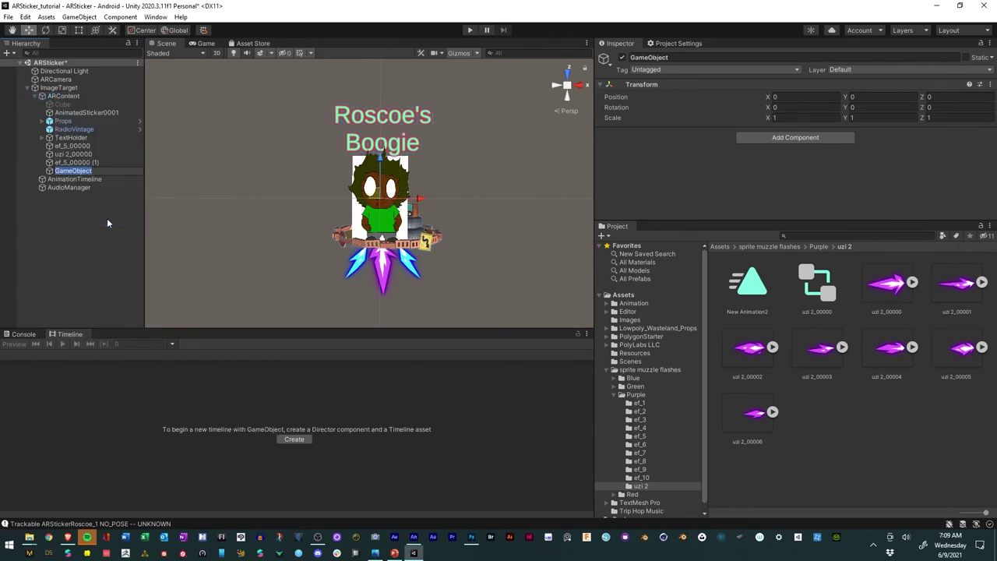
{"action": "type", "text": "Objce"}
{"action": "key", "text": "BackSpace"}
{"action": "key", "text": "BackSpace"}
{"action": "type", "text": "ectContainer"}
{"action": "key", "text": "Return"}
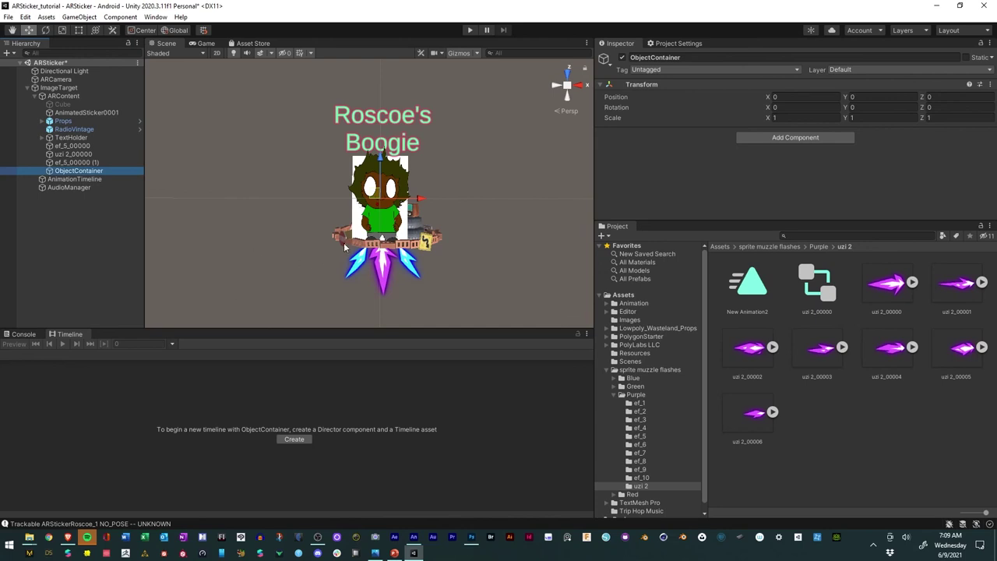
{"action": "left_click_drag", "start_coordinate": [346, 246], "coordinate": [367, 252]}
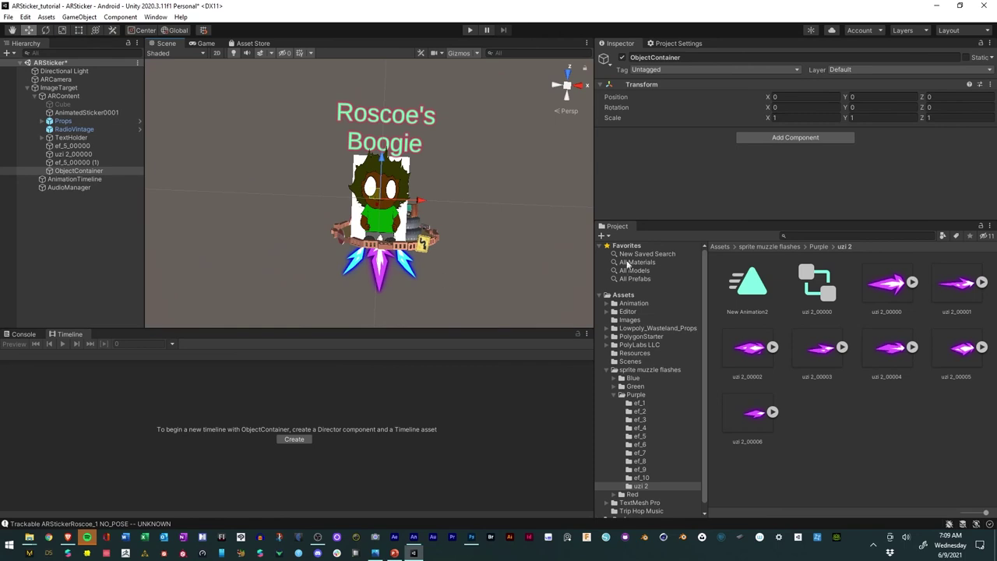
Check Lowpoly_Wasteland_Props > Prefabs, then open PolygonStarter > Prefabs and scroll to the weapons.
{"action": "scroll", "coordinate": [633, 351], "scroll_direction": "down", "scroll_amount": 1}
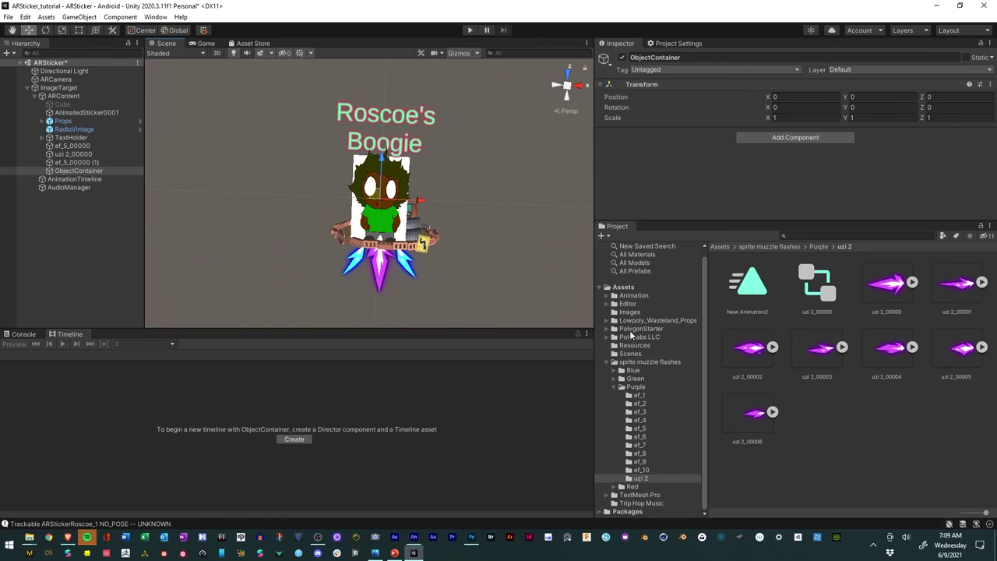
{"action": "left_click", "coordinate": [637, 322]}
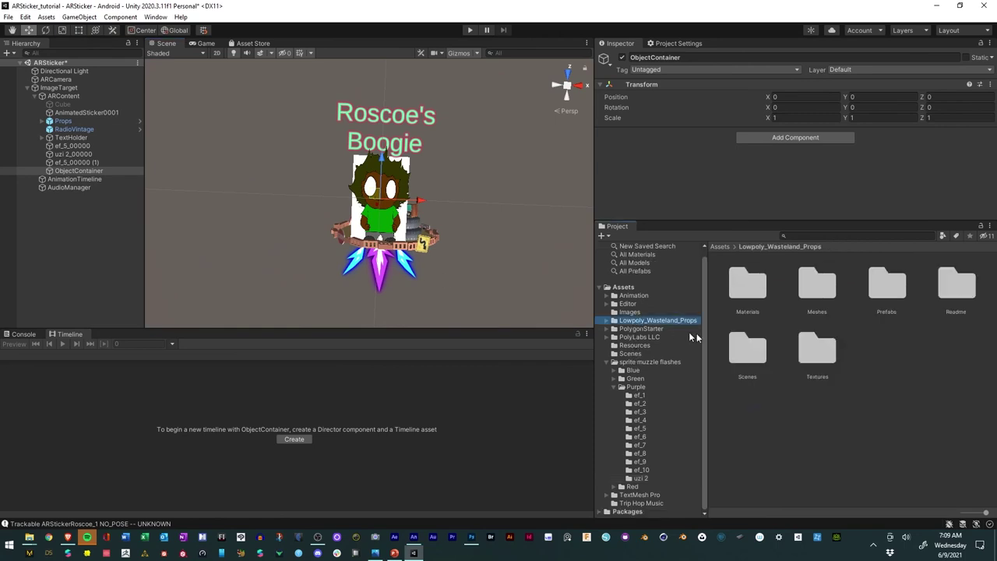
{"action": "double_click", "coordinate": [886, 291]}
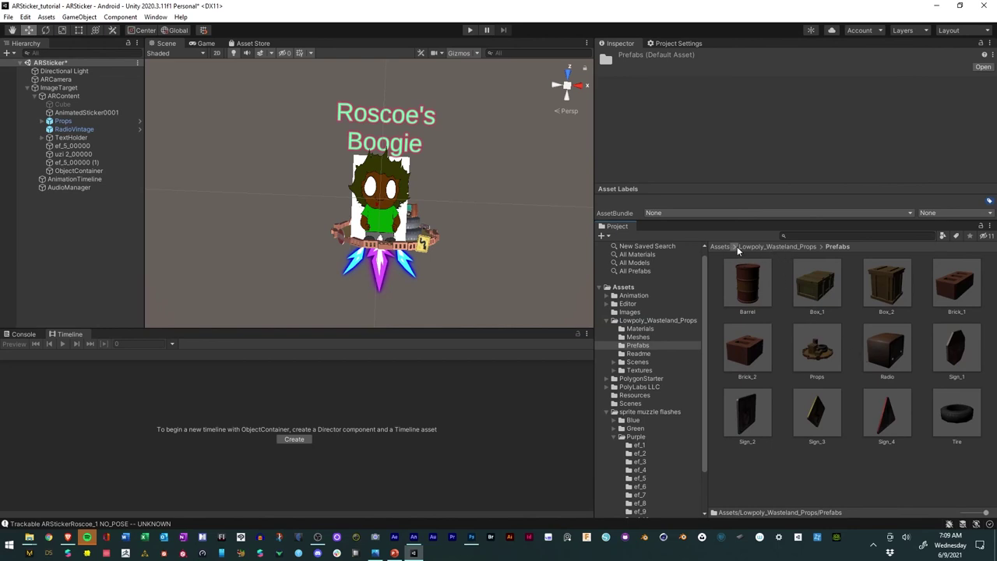
{"action": "left_click", "coordinate": [623, 287]}
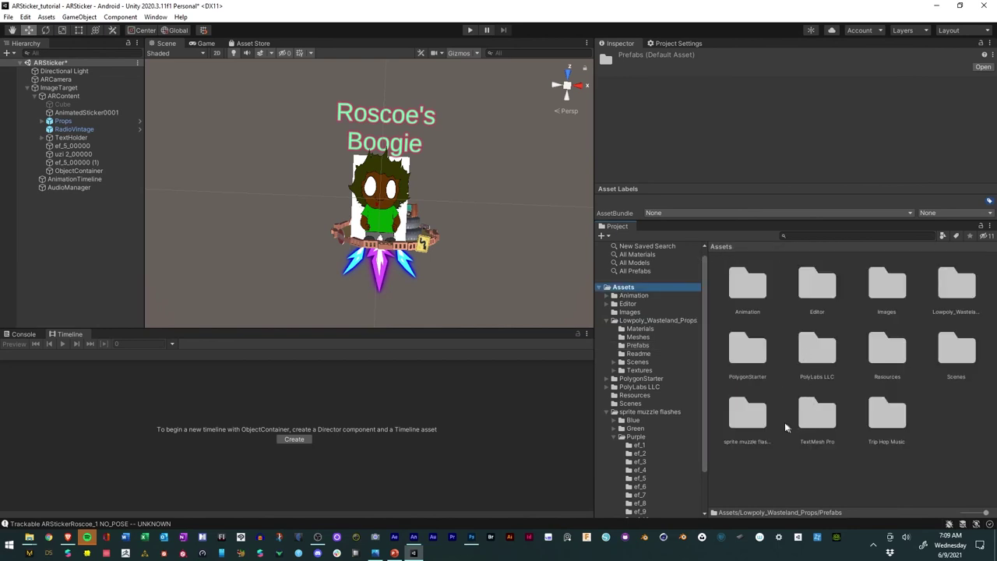
{"action": "double_click", "coordinate": [754, 360]}
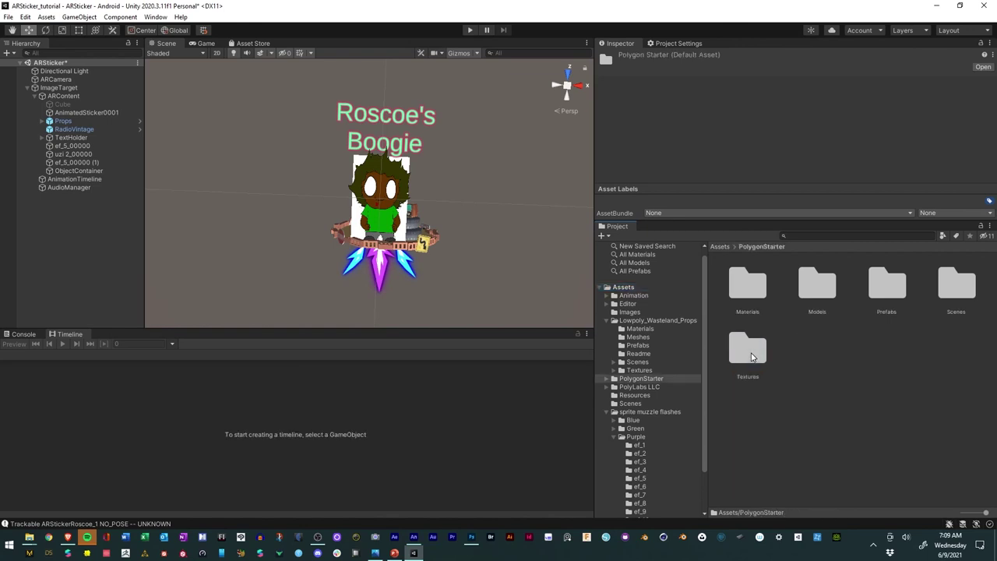
{"action": "double_click", "coordinate": [875, 284]}
{"action": "scroll", "coordinate": [830, 299], "scroll_direction": "down", "scroll_amount": 2}
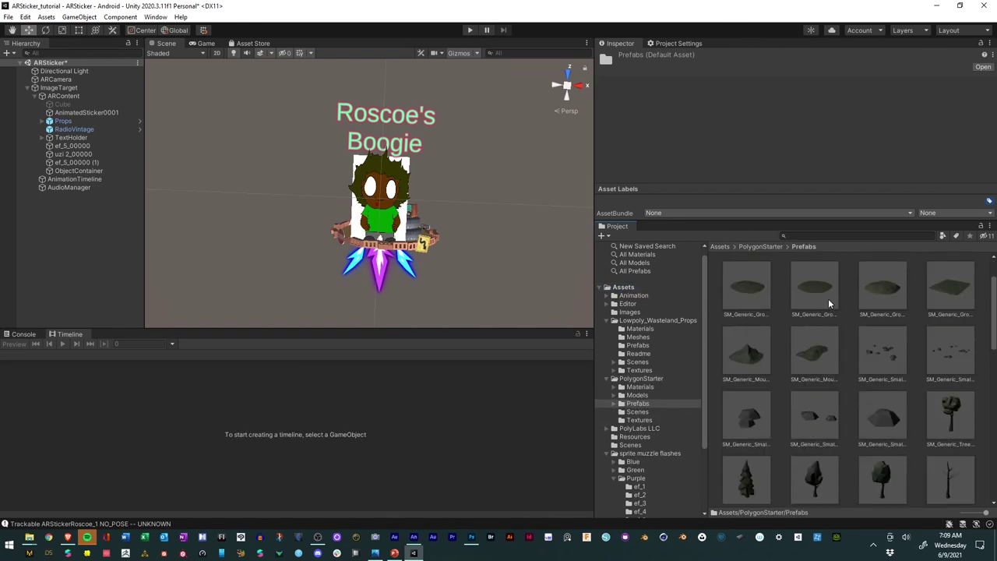
{"action": "scroll", "coordinate": [828, 297], "scroll_direction": "down", "scroll_amount": 3}
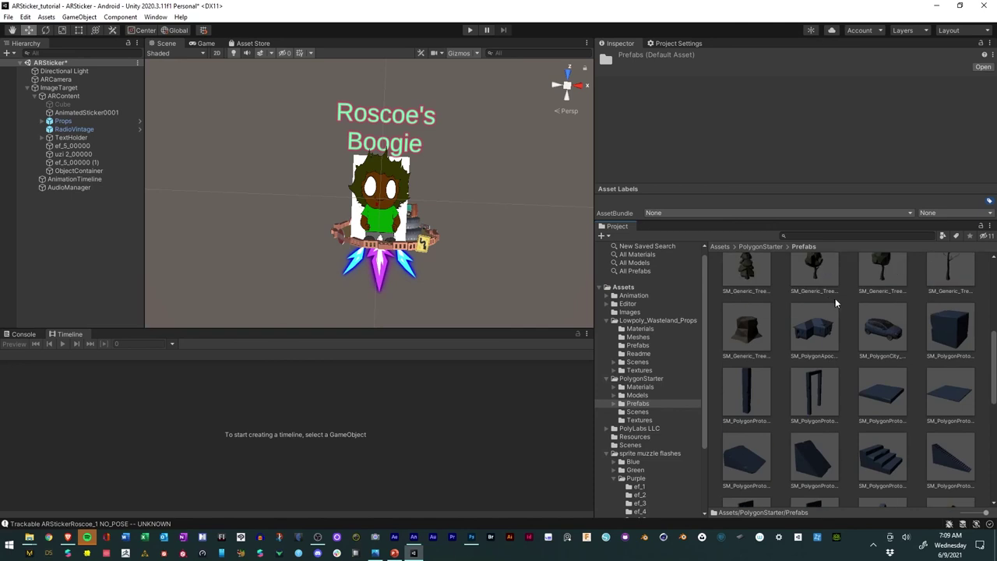
{"action": "scroll", "coordinate": [886, 337], "scroll_direction": "down", "scroll_amount": 6}
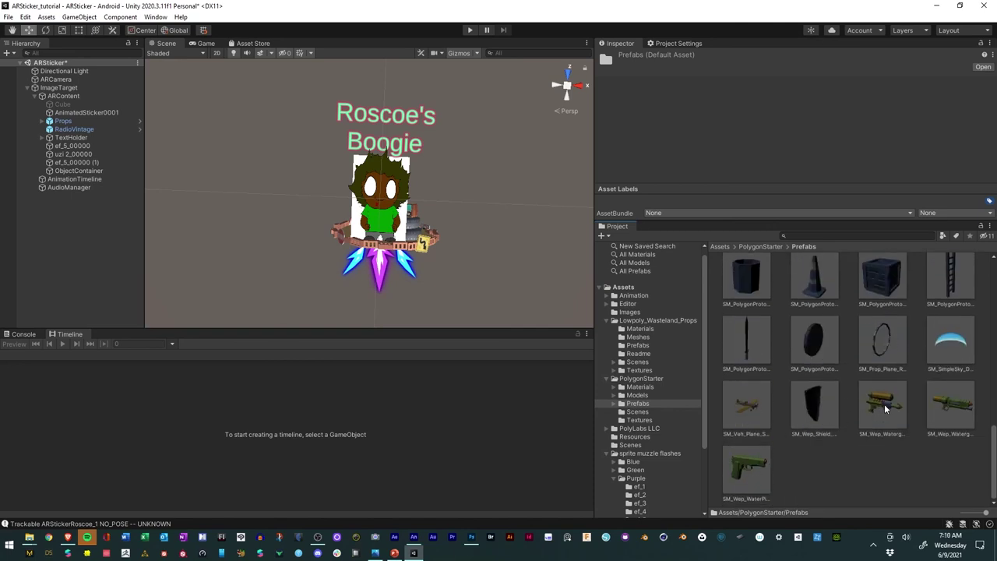
Drag the stunt plane, water gun, sword, coin and small car prefabs onto ObjectContainer.
{"action": "left_click_drag", "start_coordinate": [740, 399], "coordinate": [78, 173]}
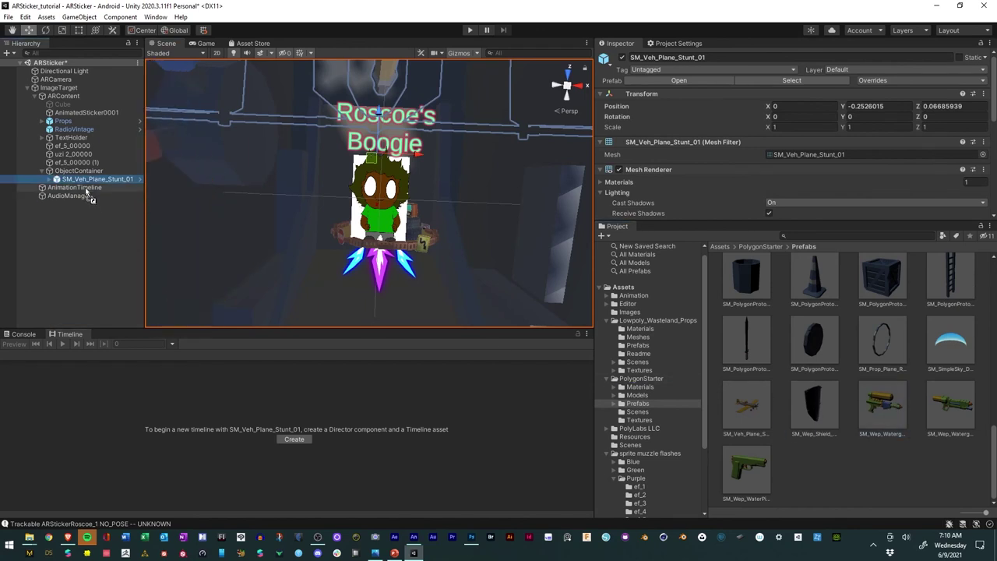
{"action": "left_click_drag", "start_coordinate": [90, 176], "coordinate": [78, 171]}
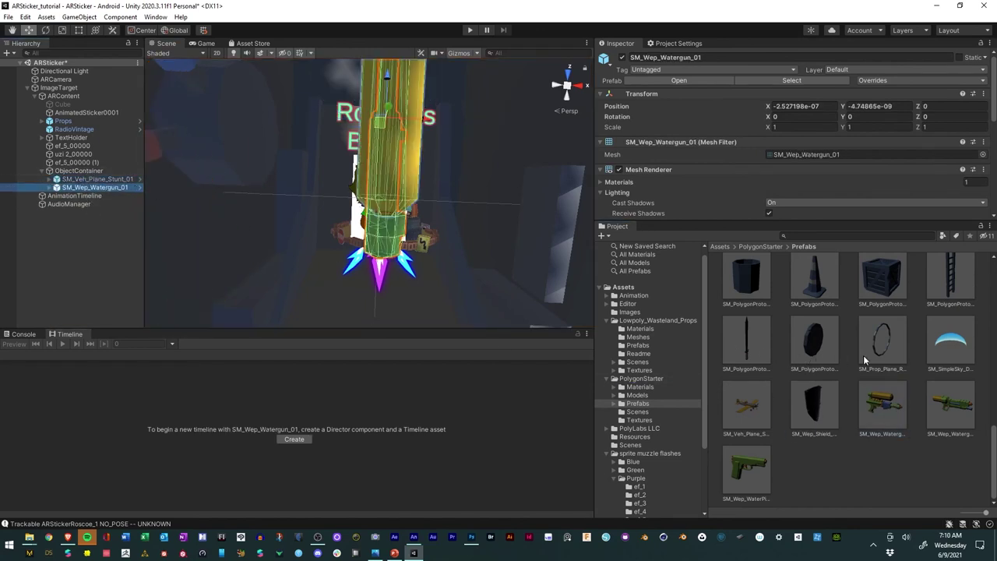
{"action": "scroll", "coordinate": [865, 356], "scroll_direction": "up", "scroll_amount": 2}
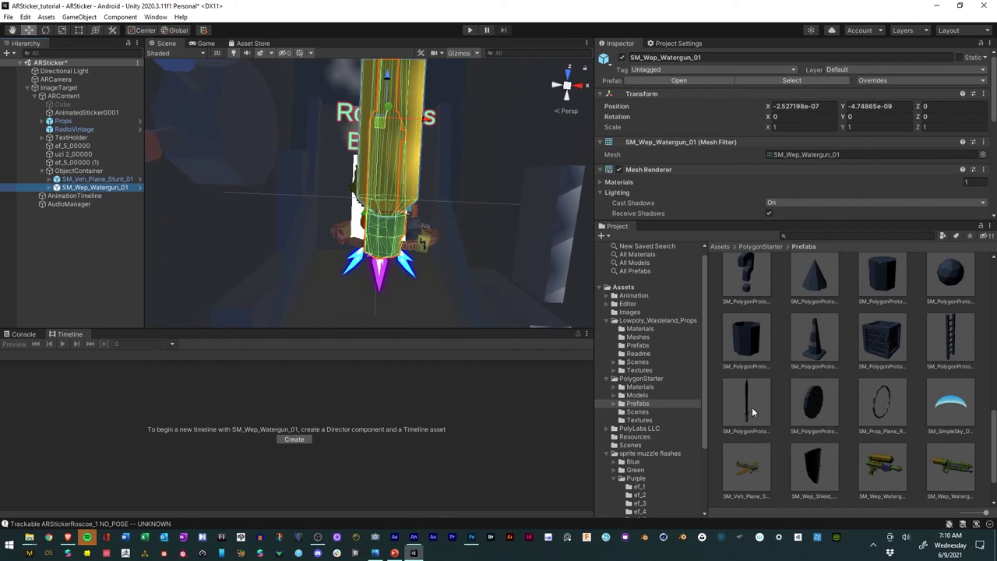
{"action": "left_click_drag", "start_coordinate": [752, 407], "coordinate": [71, 176]}
{"action": "scroll", "coordinate": [896, 327], "scroll_direction": "up", "scroll_amount": 4}
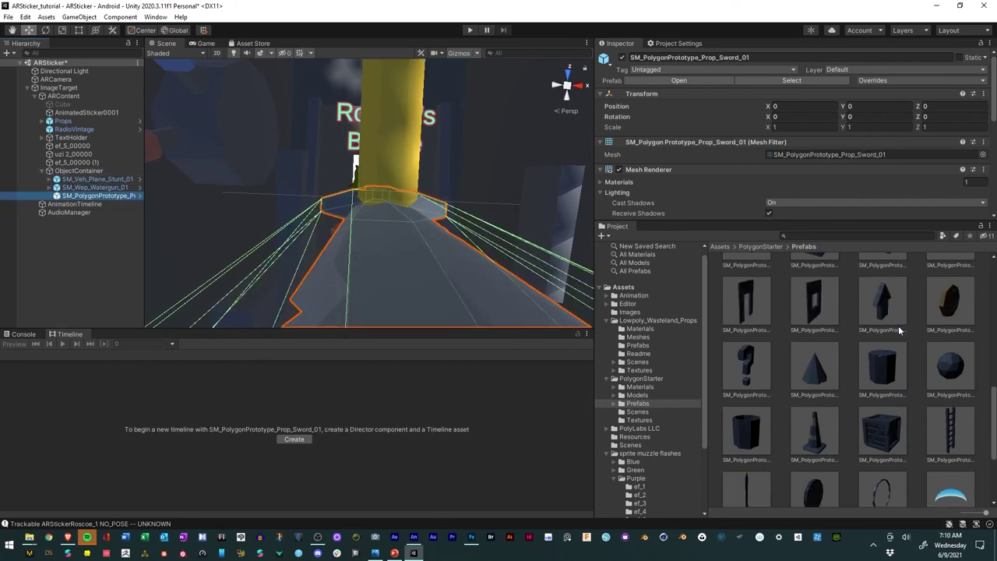
{"action": "left_click_drag", "start_coordinate": [952, 348], "coordinate": [78, 175]}
{"action": "scroll", "coordinate": [855, 373], "scroll_direction": "up", "scroll_amount": 6}
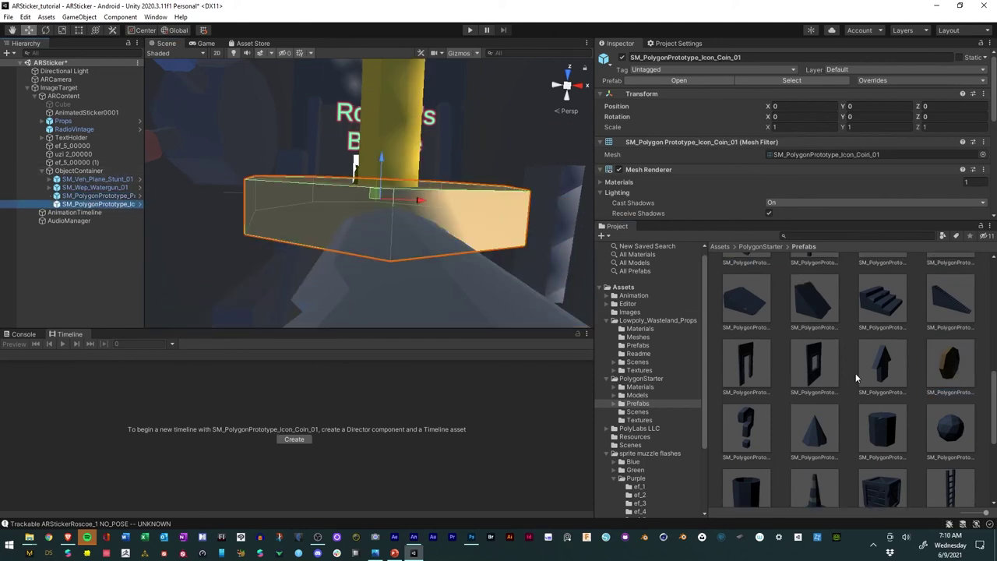
{"action": "scroll", "coordinate": [855, 374], "scroll_direction": "up", "scroll_amount": 2}
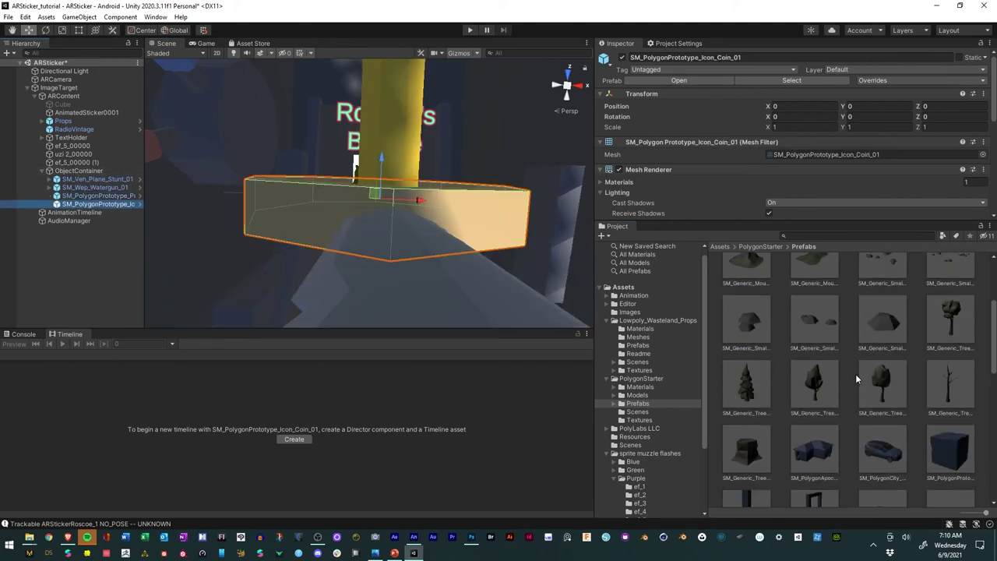
{"action": "left_click_drag", "start_coordinate": [902, 422], "coordinate": [70, 173]}
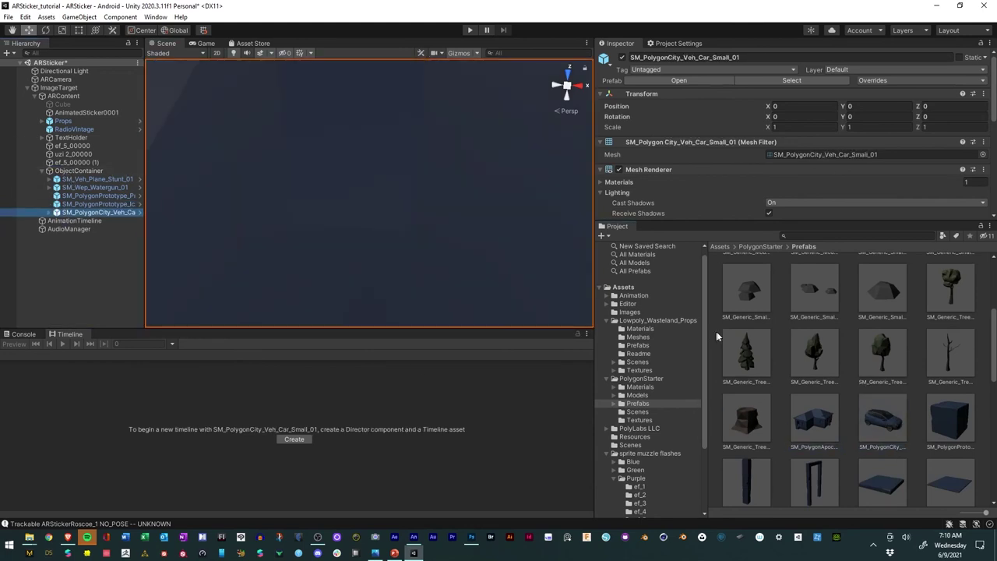
{"action": "scroll", "coordinate": [784, 344], "scroll_direction": "up", "scroll_amount": 3}
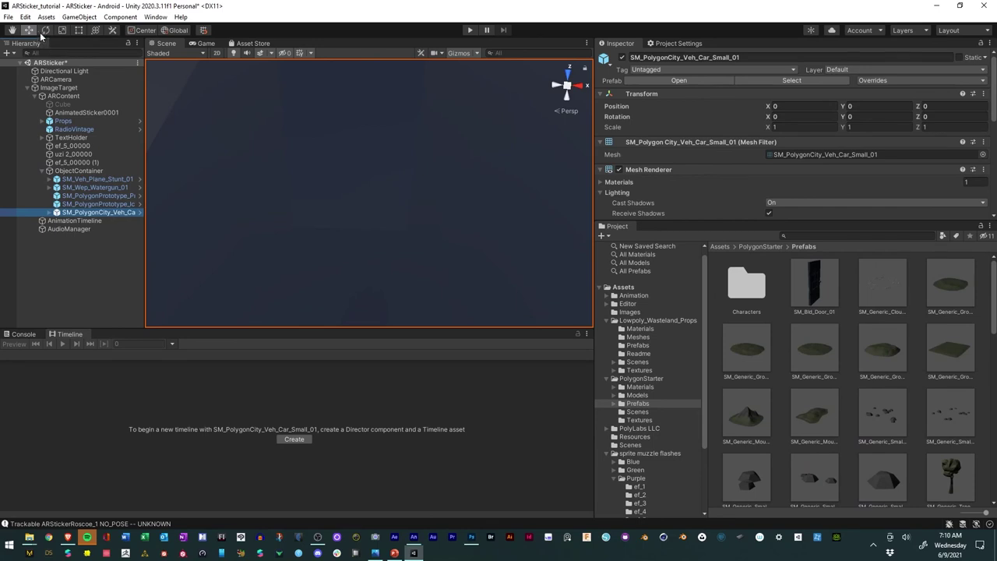
Select the five props, frame them, and scale them down sharply.
{"action": "left_click", "coordinate": [86, 180], "text": "shift"}
{"action": "key", "text": "f"}
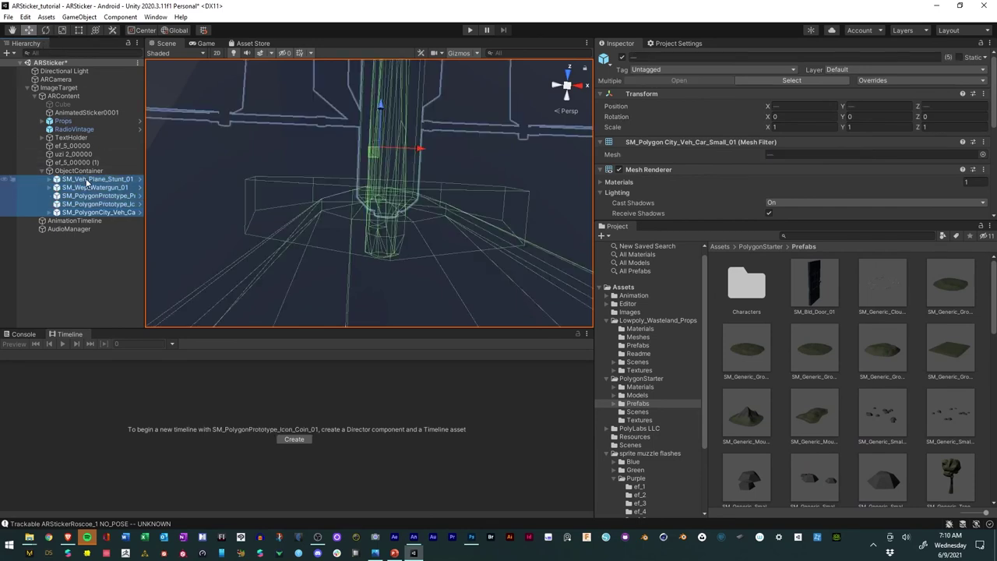
{"action": "left_click", "coordinate": [64, 30]}
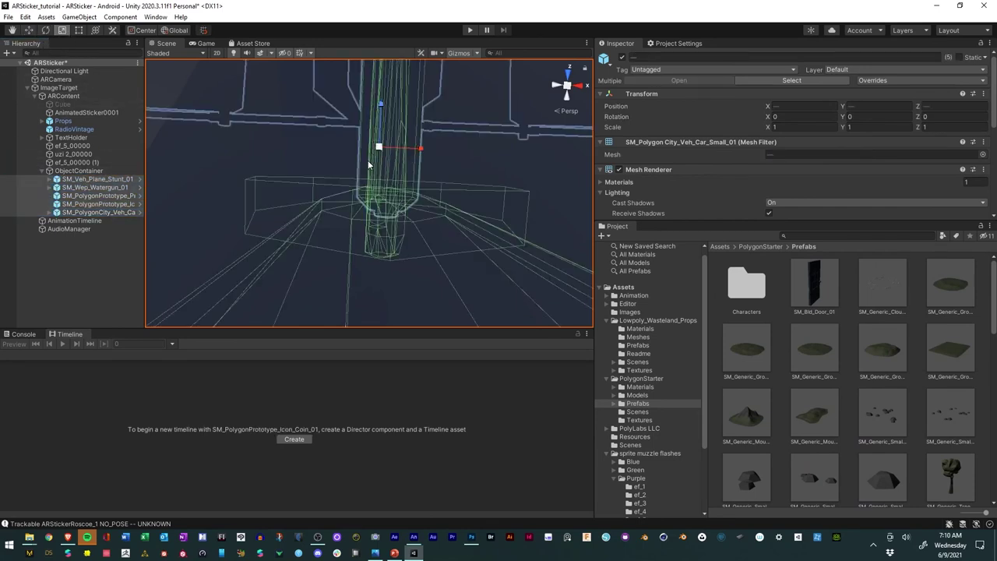
{"action": "left_click_drag", "start_coordinate": [379, 149], "coordinate": [404, 219]}
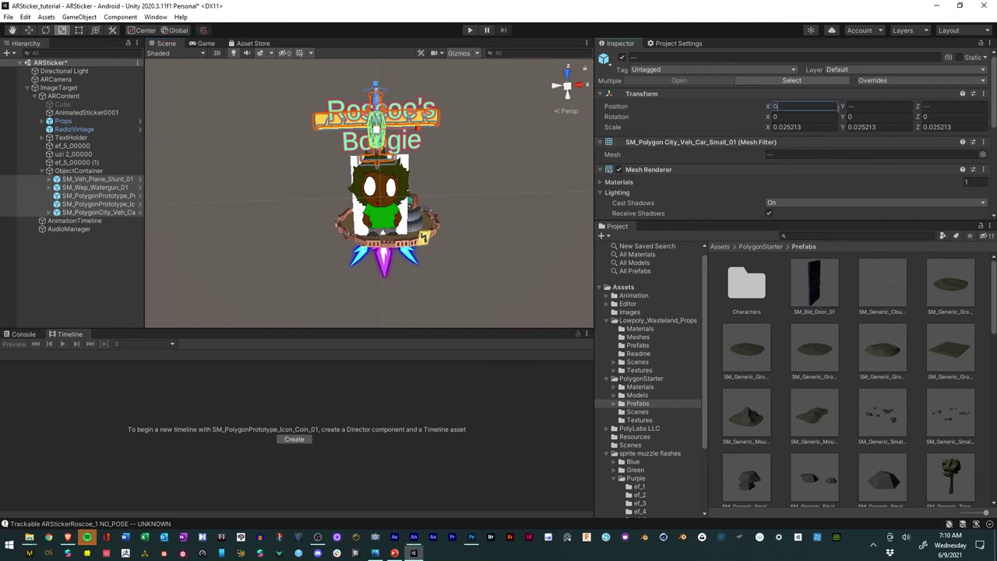
Set the props' Position Y and Z to 0 and shrink them to about 0.021.
{"action": "left_click", "coordinate": [861, 107]}
{"action": "type", "text": "0"}
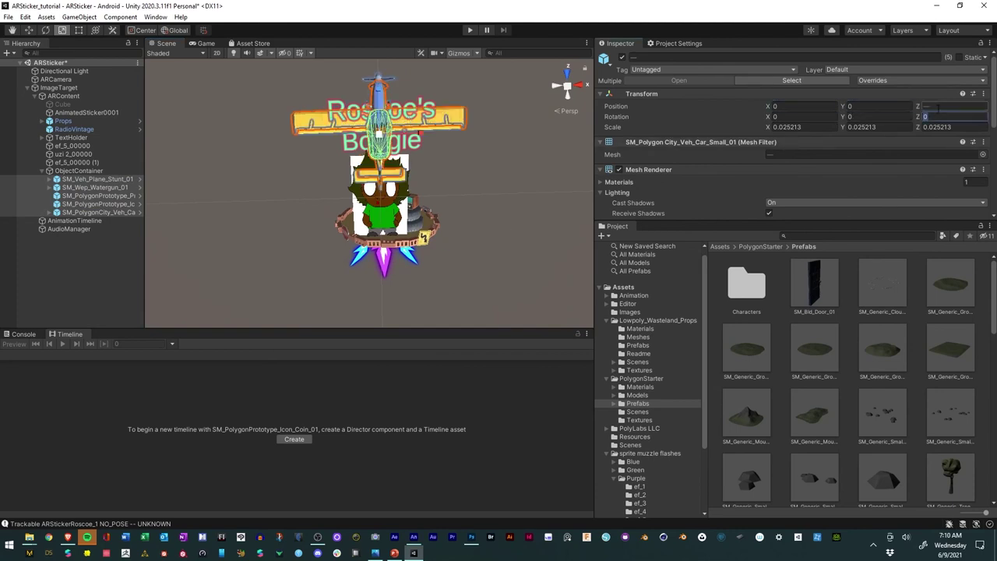
{"action": "left_click", "coordinate": [935, 107]}
{"action": "type", "text": "0"}
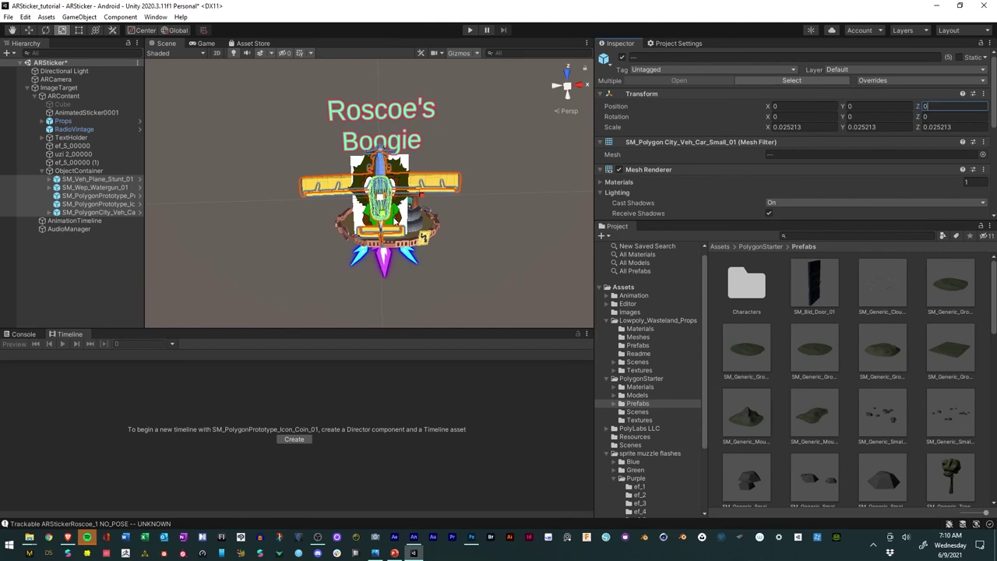
{"action": "left_click_drag", "start_coordinate": [379, 200], "coordinate": [324, 222]}
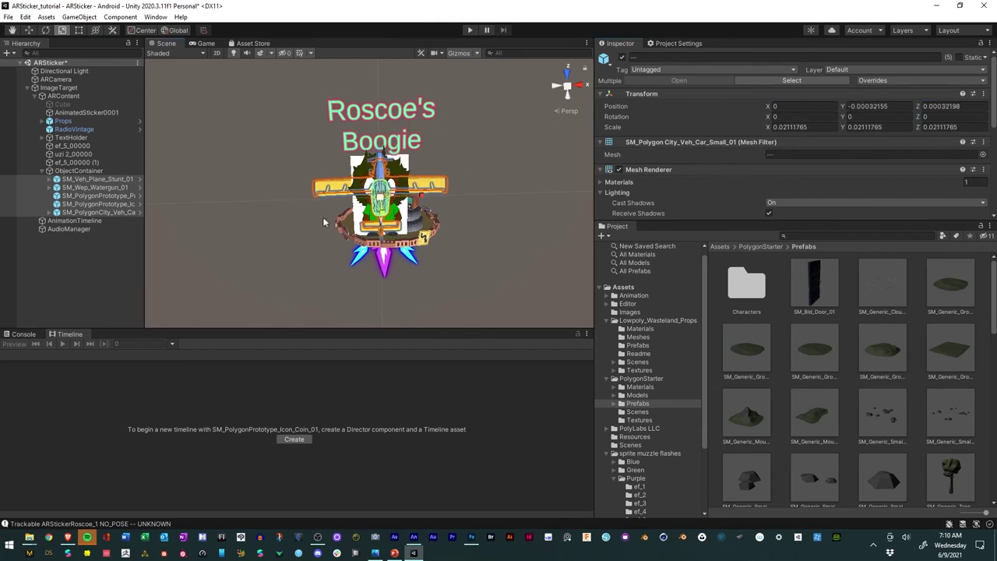
{"action": "scroll", "coordinate": [433, 243], "scroll_direction": "up", "scroll_amount": 5}
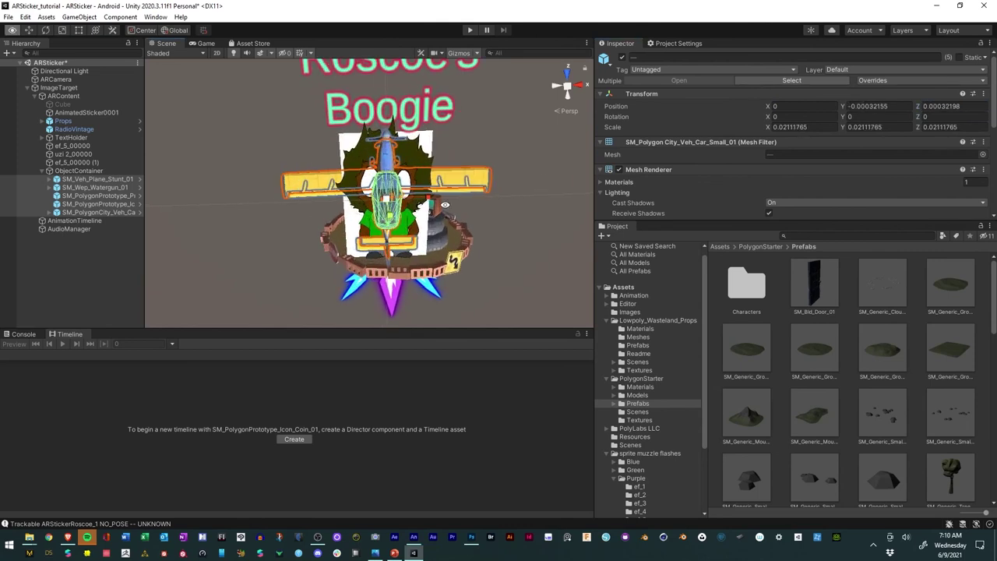
{"action": "left_click_drag", "start_coordinate": [433, 243], "coordinate": [322, 187]}
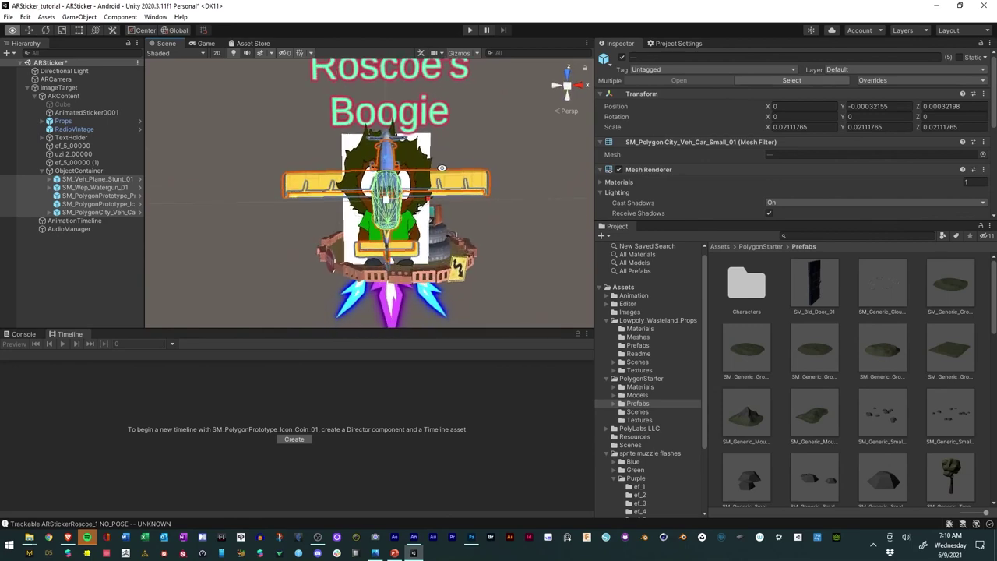
Reselect all five props and change their Rotation X value (34.2, then 63.6890).
{"action": "left_click", "coordinate": [305, 182]}
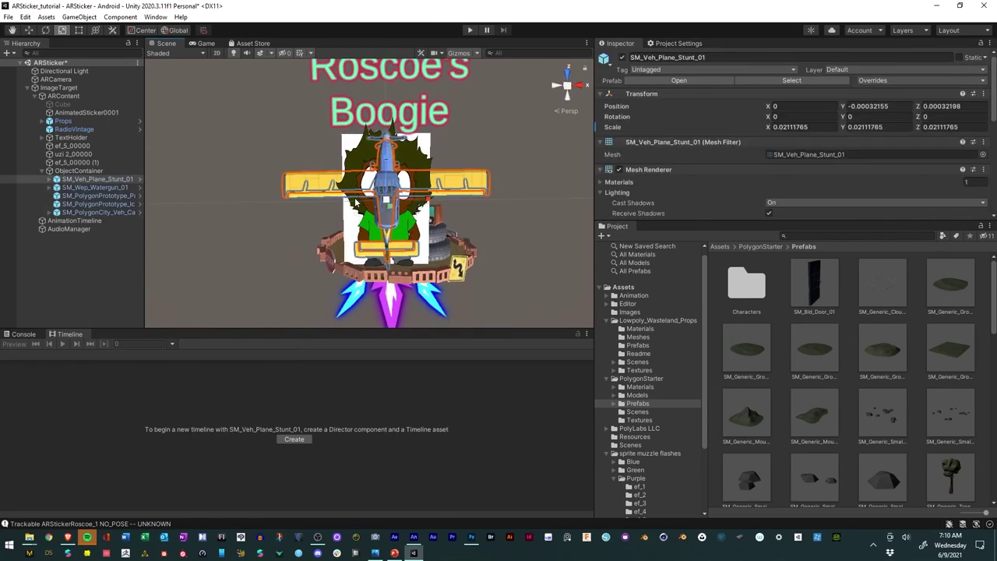
{"action": "left_click", "coordinate": [106, 213], "text": "shift"}
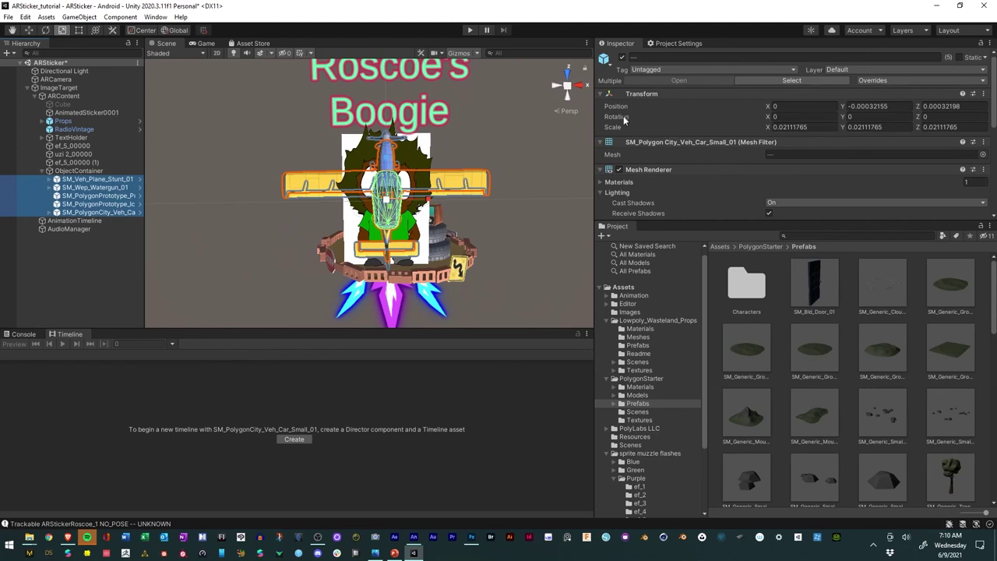
{"action": "left_click", "coordinate": [771, 117]}
{"action": "type", "text": "34.2"}
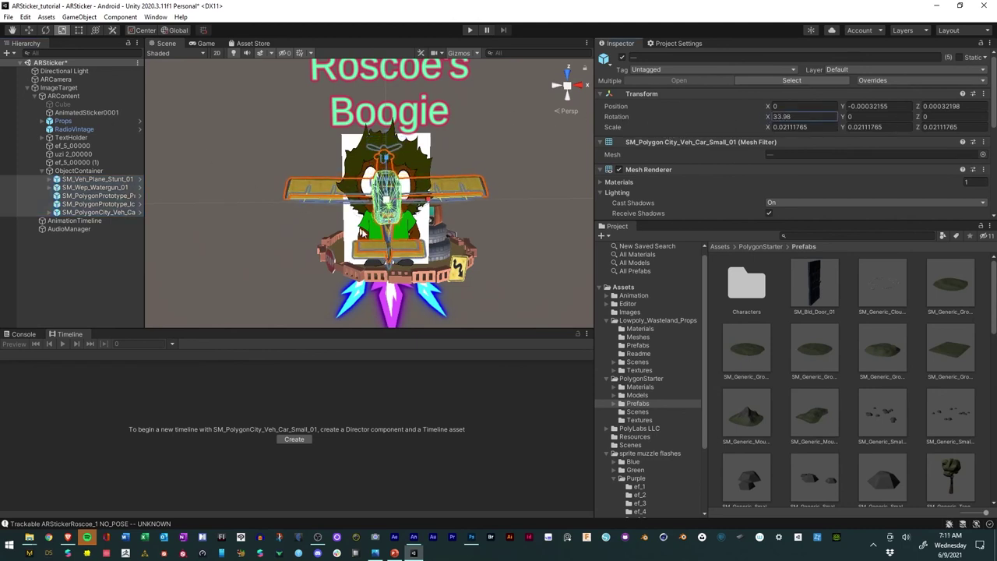
{"action": "key", "text": "BackSpace"}
{"action": "key", "text": "BackSpace"}
{"action": "key", "text": "BackSpace"}
{"action": "key", "text": "BackSpace"}
{"action": "type", "text": "63.68"}
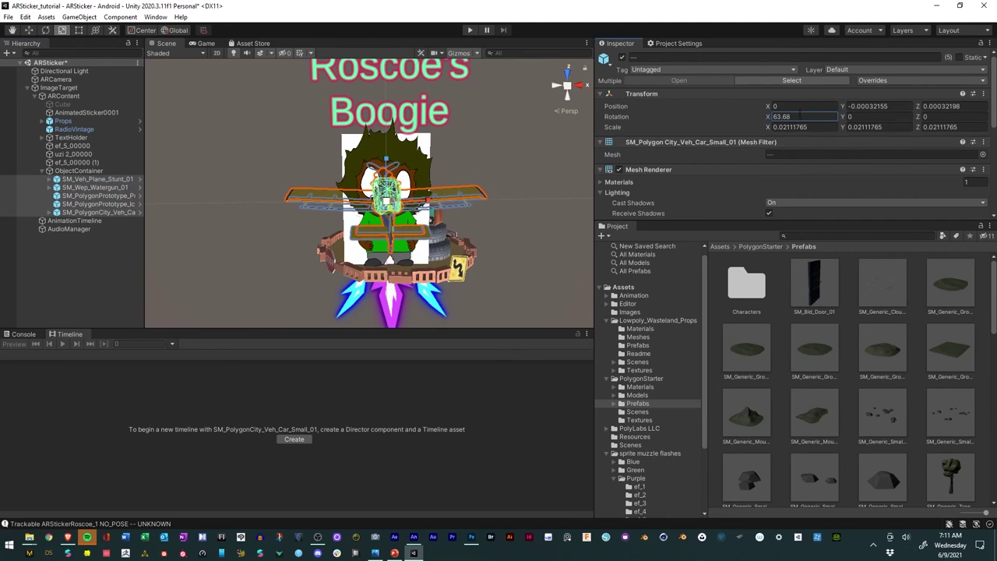
{"action": "type", "text": "90"}
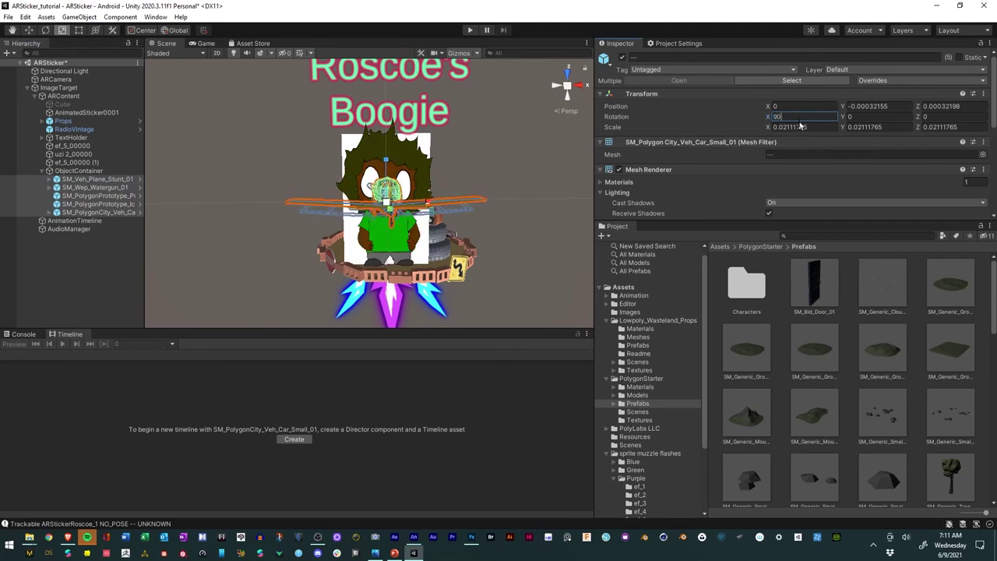
{"action": "left_click", "coordinate": [849, 117]}
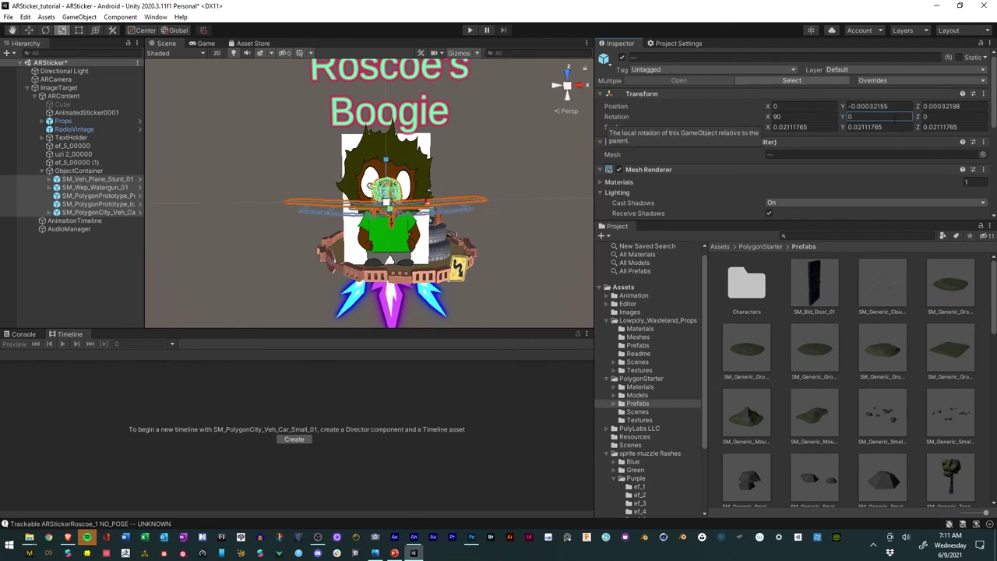
Reset Rotation Z to 0 and rotate the props so the plane faces forward.
{"action": "left_click", "coordinate": [932, 116]}
{"action": "type", "text": "2.67"}
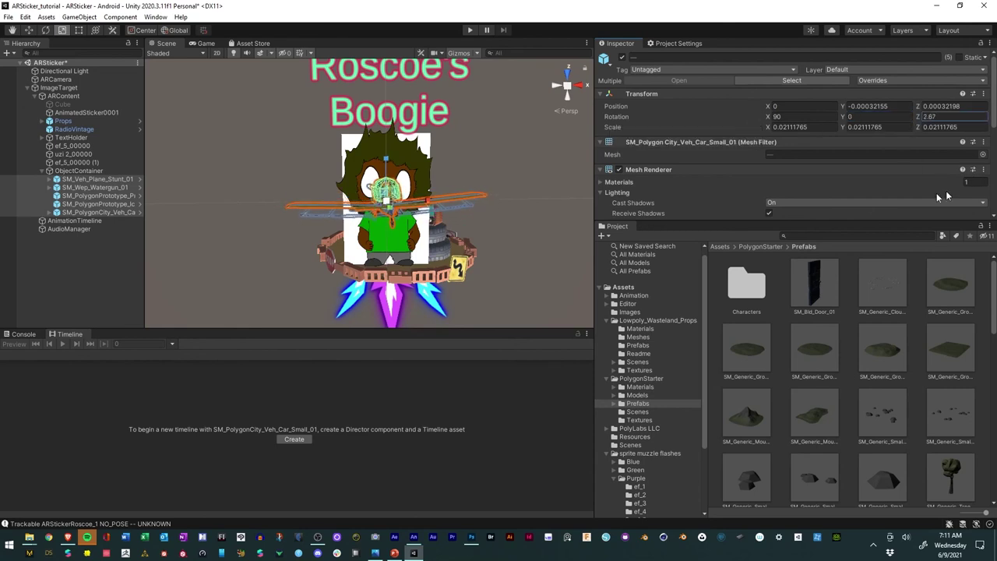
{"action": "key", "text": "BackSpace"}
{"action": "key", "text": "BackSpace"}
{"action": "key", "text": "BackSpace"}
{"action": "key", "text": "BackSpace"}
{"action": "type", "text": "-29.02"}
{"action": "key", "text": "BackSpace"}
{"action": "key", "text": "BackSpace"}
{"action": "key", "text": "BackSpace"}
{"action": "key", "text": "BackSpace"}
{"action": "key", "text": "BackSpace"}
{"action": "key", "text": "BackSpace"}
{"action": "type", "text": "0"}
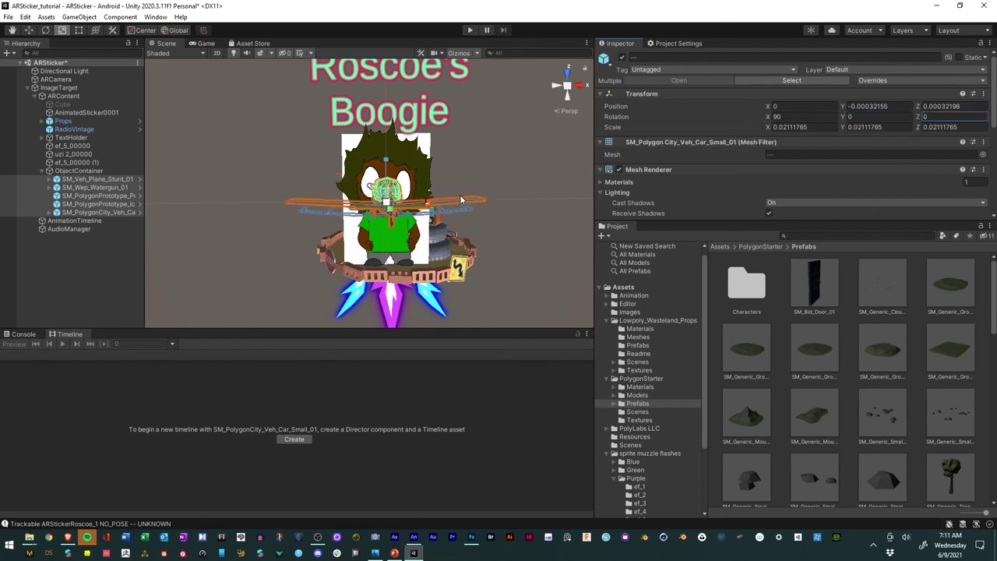
{"action": "left_click", "coordinate": [49, 31]}
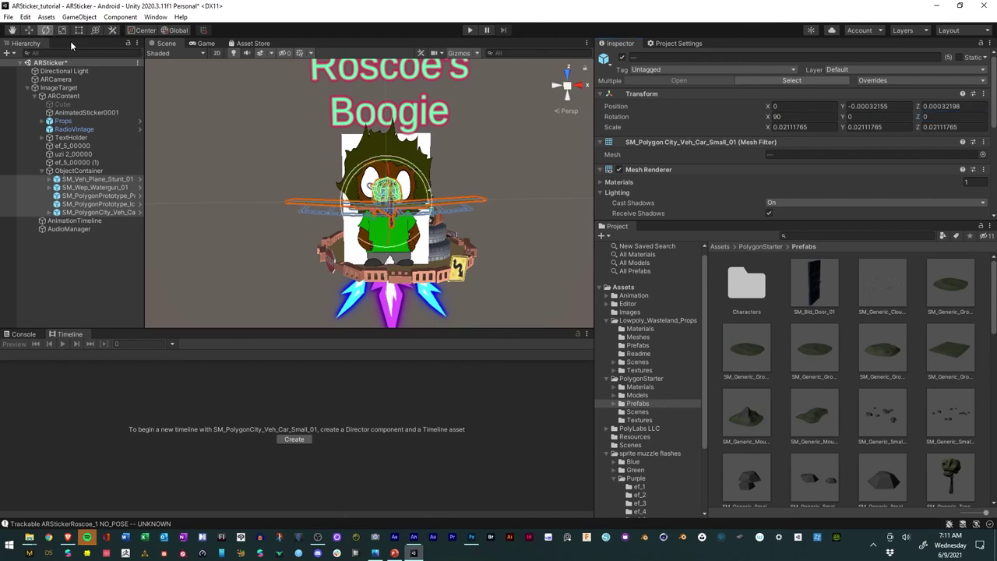
{"action": "left_click_drag", "start_coordinate": [420, 223], "coordinate": [335, 207]}
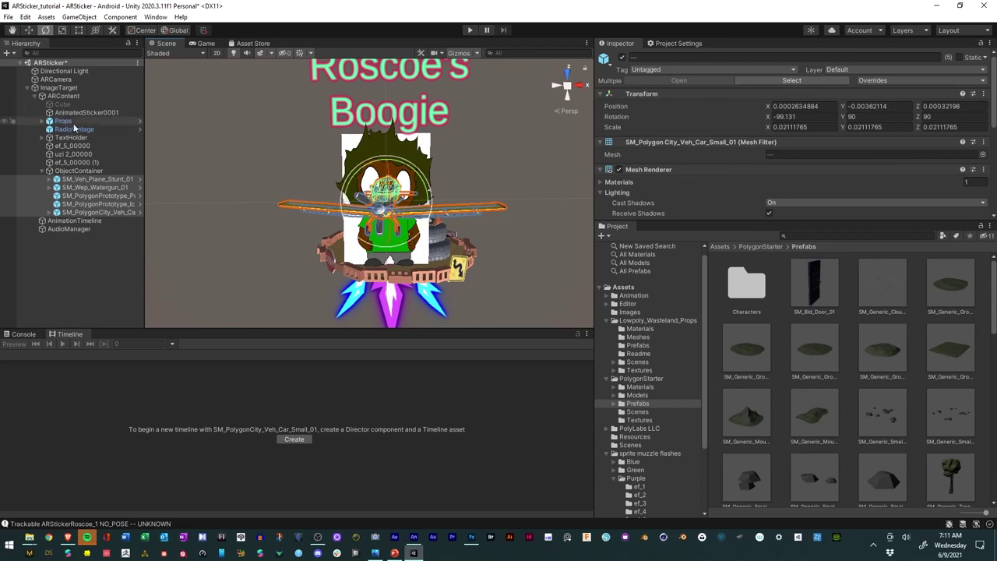
{"action": "left_click", "coordinate": [30, 32]}
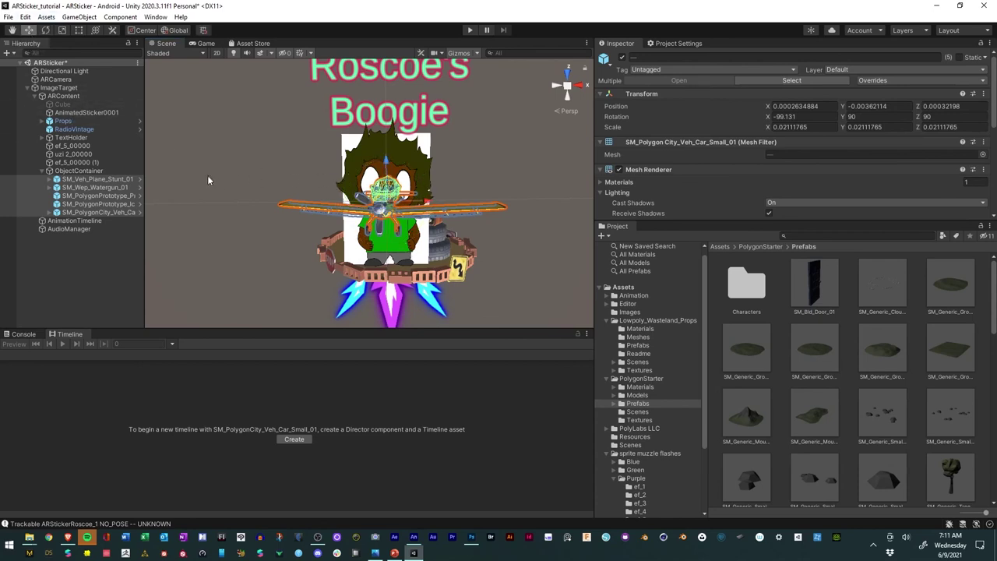
Move the stunt plane to the character's left.
{"action": "left_click", "coordinate": [340, 216]}
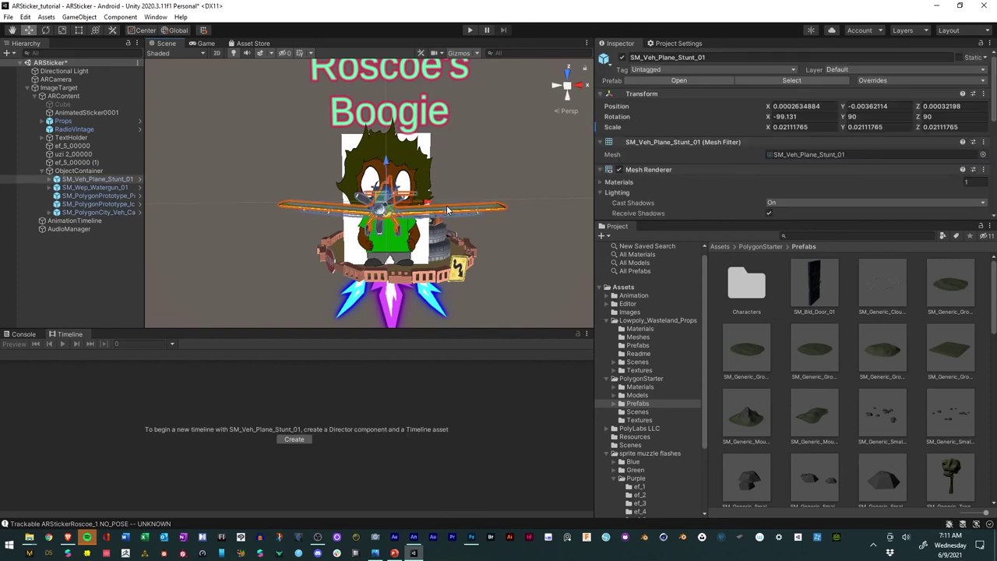
{"action": "left_click_drag", "start_coordinate": [426, 203], "coordinate": [185, 230]}
{"action": "left_click", "coordinate": [61, 32]}
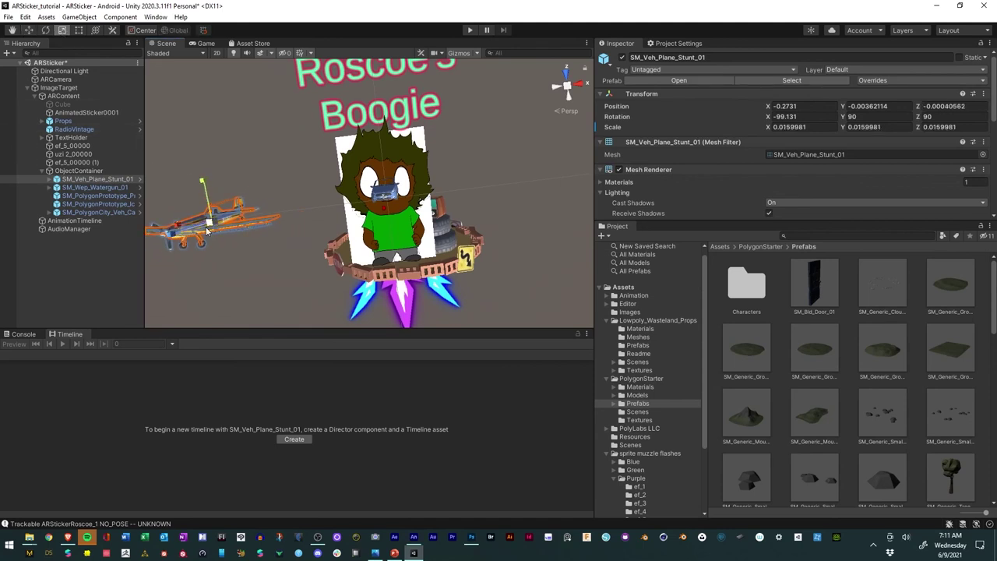
Enlarge the small car to about 0.0298 and tilt it 65.885 on X, right of Roscoe.
{"action": "left_click", "coordinate": [385, 199]}
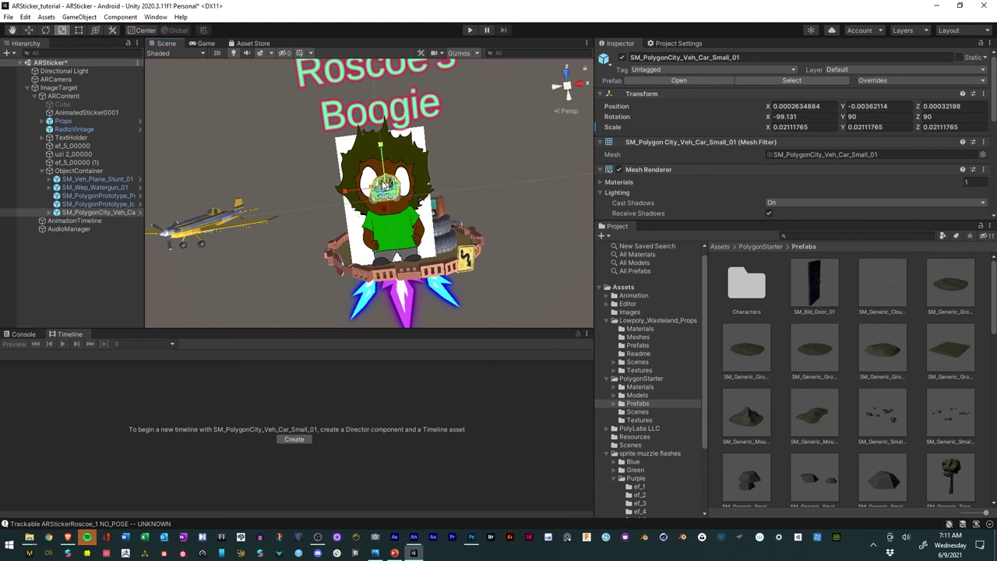
{"action": "left_click_drag", "start_coordinate": [386, 188], "coordinate": [532, 172]}
{"action": "left_click", "coordinate": [28, 30]}
{"action": "left_click", "coordinate": [45, 30]}
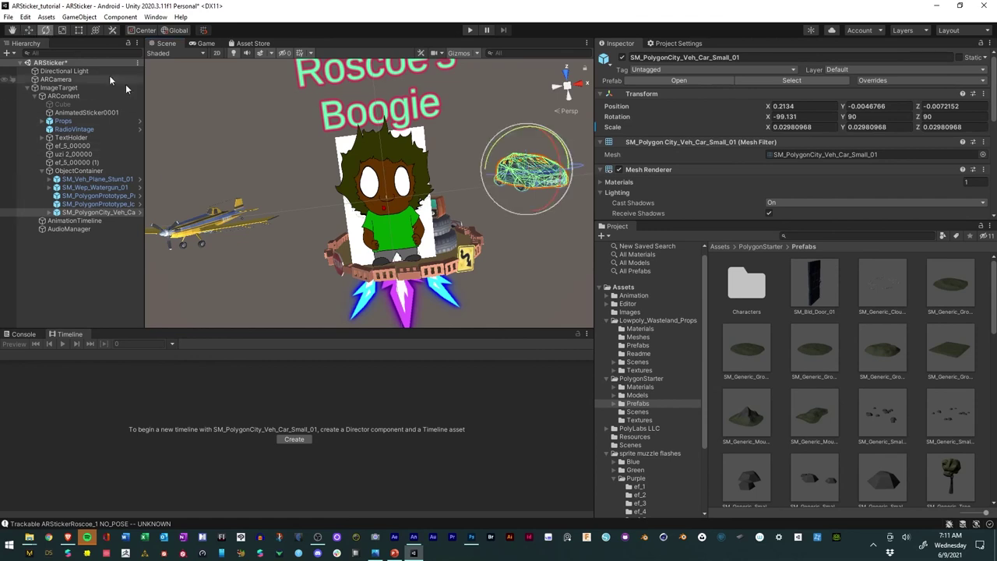
{"action": "left_click_drag", "start_coordinate": [493, 177], "coordinate": [545, 183]}
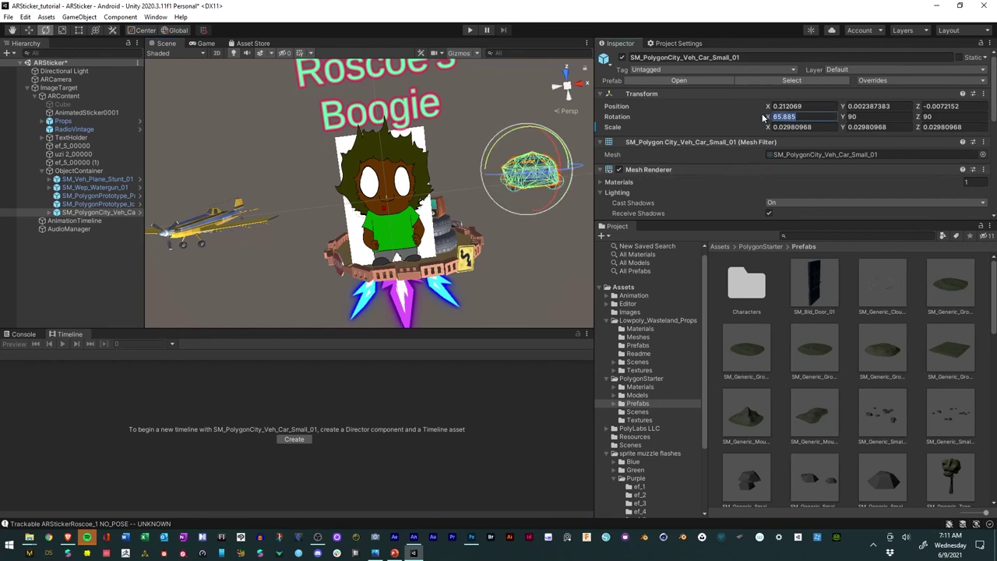
{"action": "left_click", "coordinate": [500, 231]}
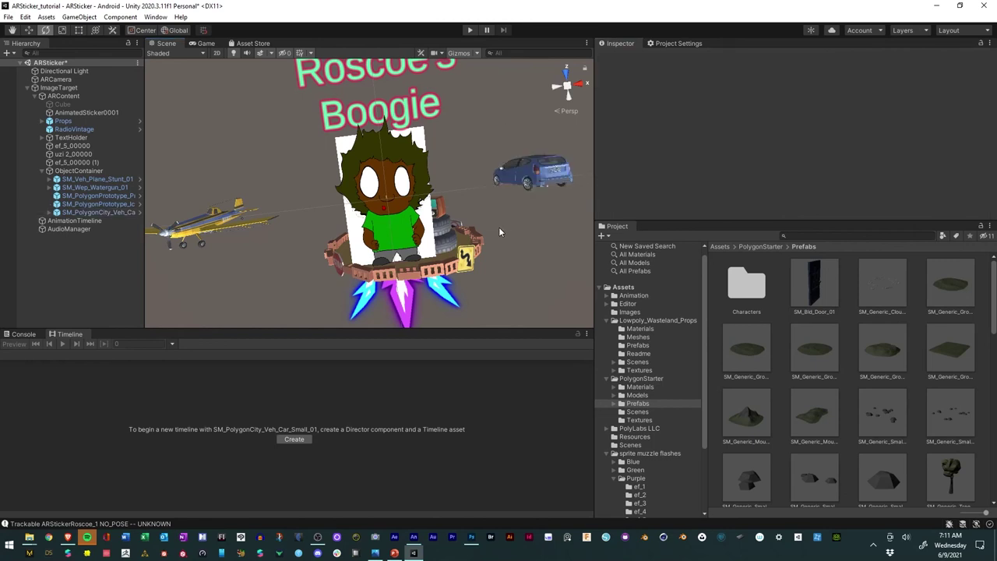
Scale SM_Wep_Watergun_01 up to about 0.298.
{"action": "left_click", "coordinate": [87, 187]}
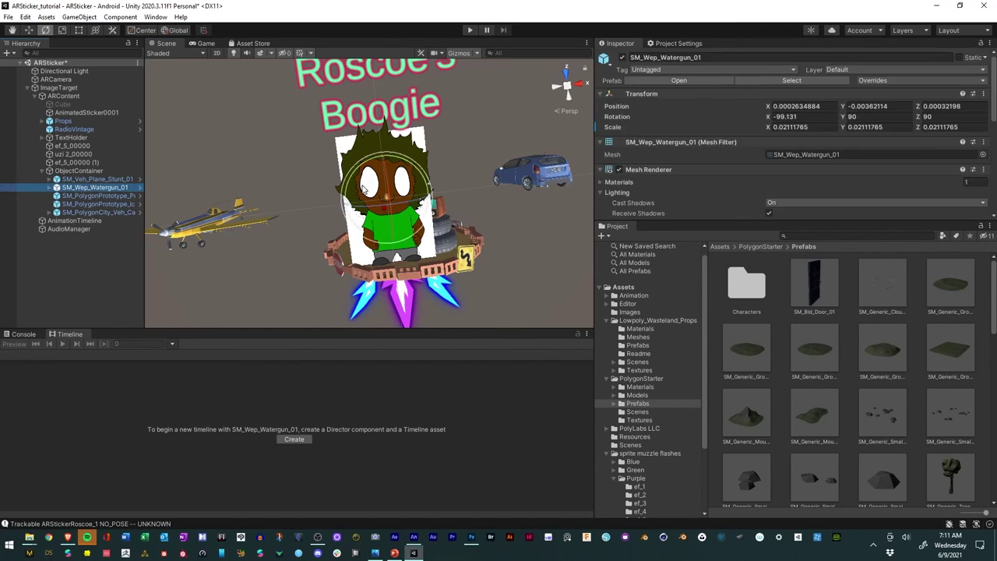
{"action": "left_click", "coordinate": [61, 30]}
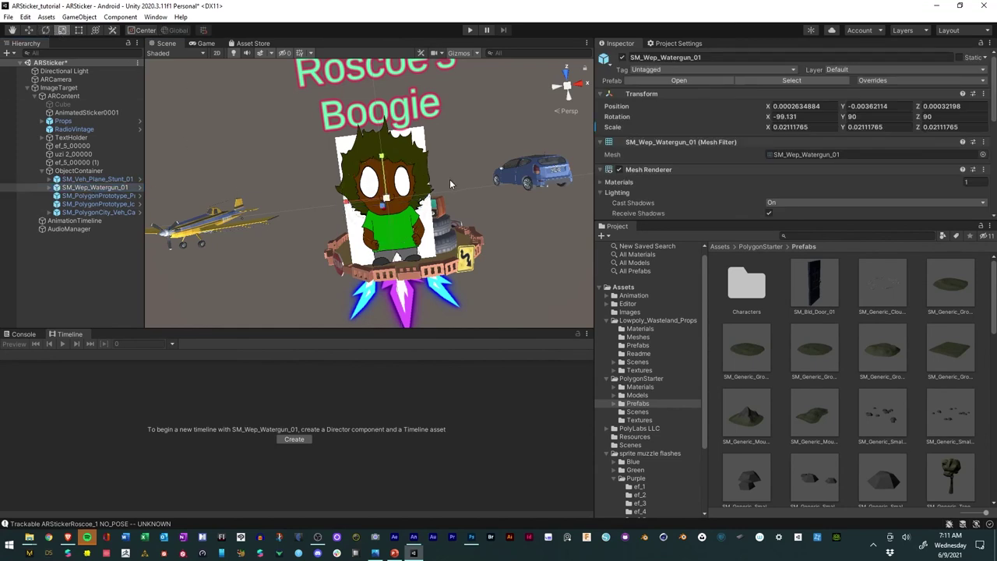
{"action": "left_click_drag", "start_coordinate": [384, 199], "coordinate": [420, 184]}
{"action": "left_click_drag", "start_coordinate": [322, 304], "coordinate": [204, 136], "text": "alt"}
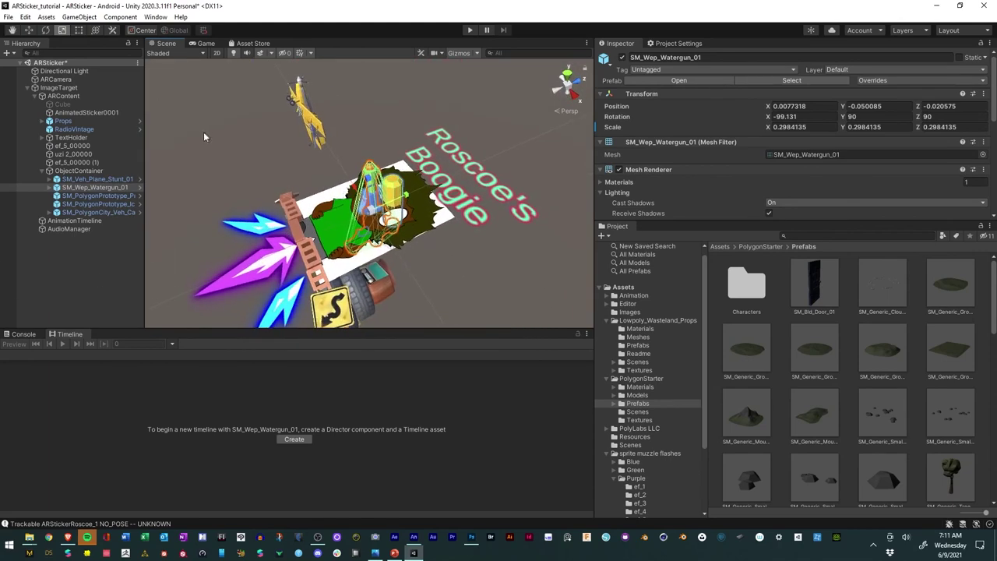
Raise the watergun and rotate it to roughly -173.9, -59.8, 110.1 across Roscoe.
{"action": "key", "text": "w"}
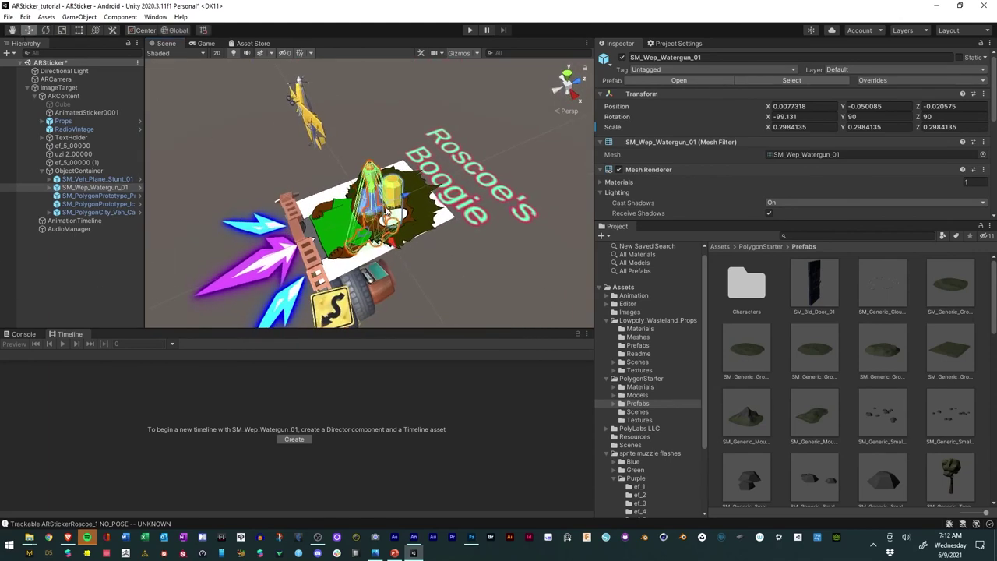
{"action": "left_click_drag", "start_coordinate": [372, 195], "coordinate": [140, 93]}
{"action": "left_click", "coordinate": [45, 31]}
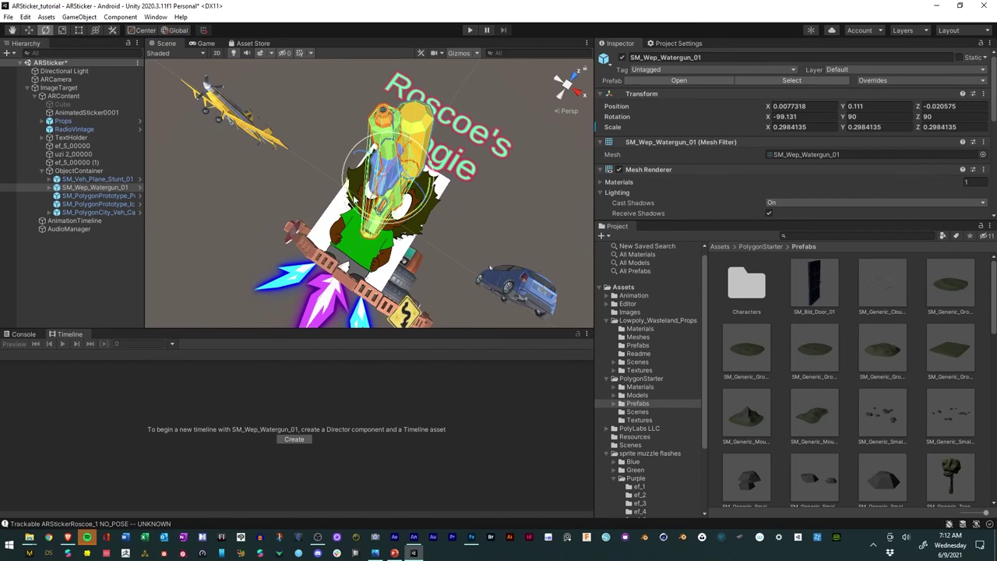
{"action": "left_click_drag", "start_coordinate": [352, 195], "coordinate": [746, 339]}
{"action": "left_click_drag", "start_coordinate": [346, 164], "coordinate": [330, 282]}
Scale the sword prop up to about 0.18.
{"action": "left_click", "coordinate": [87, 196]}
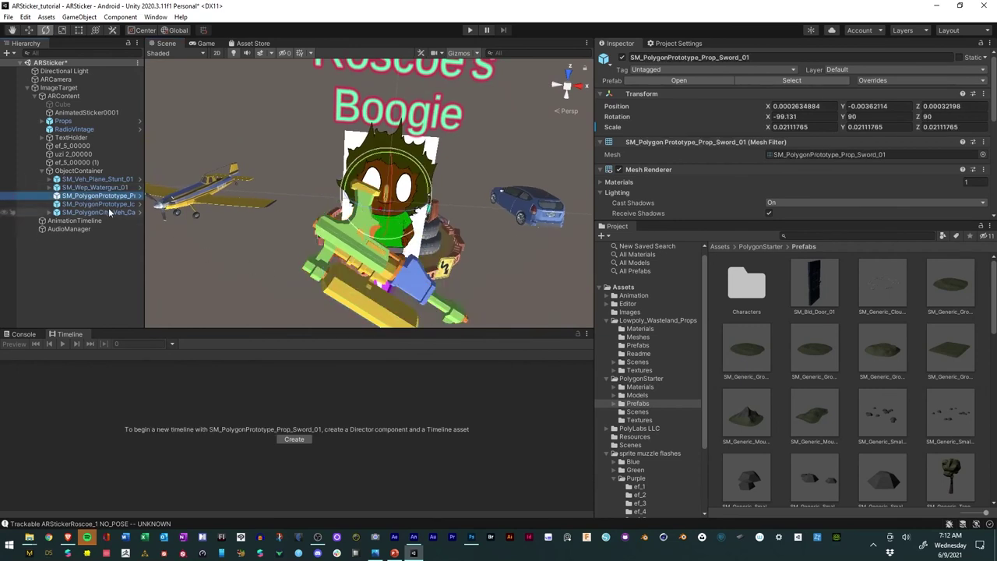
{"action": "left_click", "coordinate": [63, 30]}
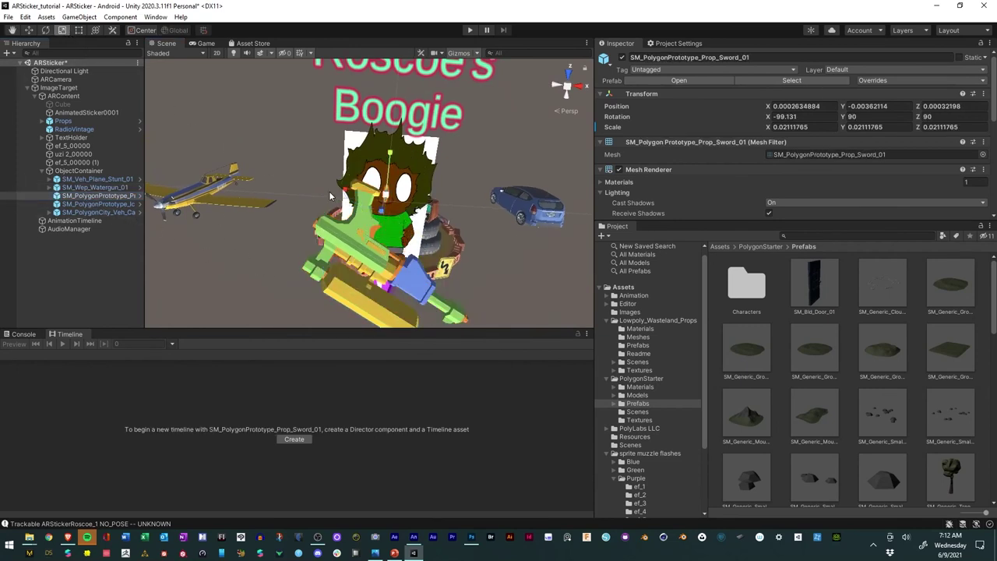
{"action": "left_click_drag", "start_coordinate": [389, 199], "coordinate": [162, 486]}
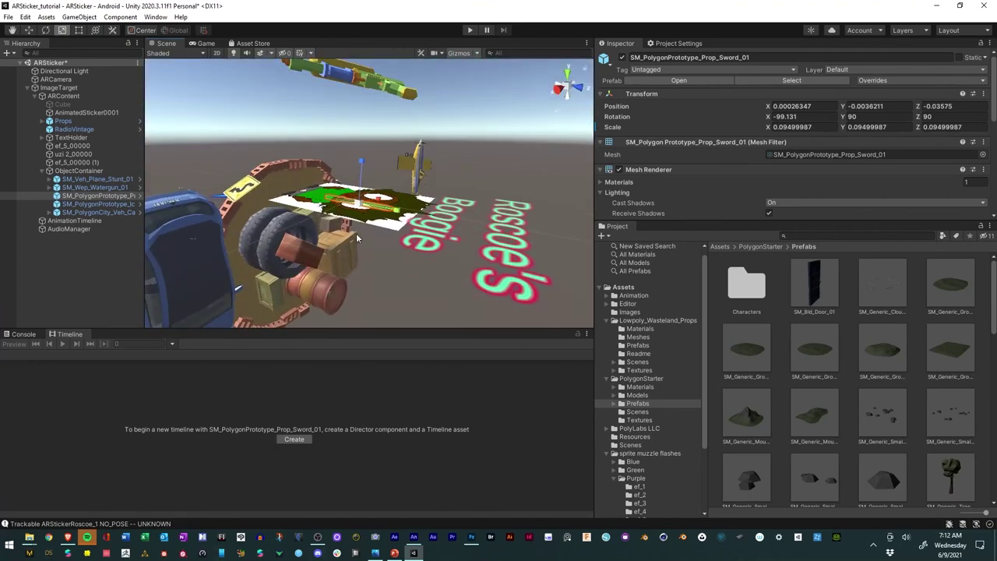
{"action": "left_click_drag", "start_coordinate": [361, 206], "coordinate": [158, 80]}
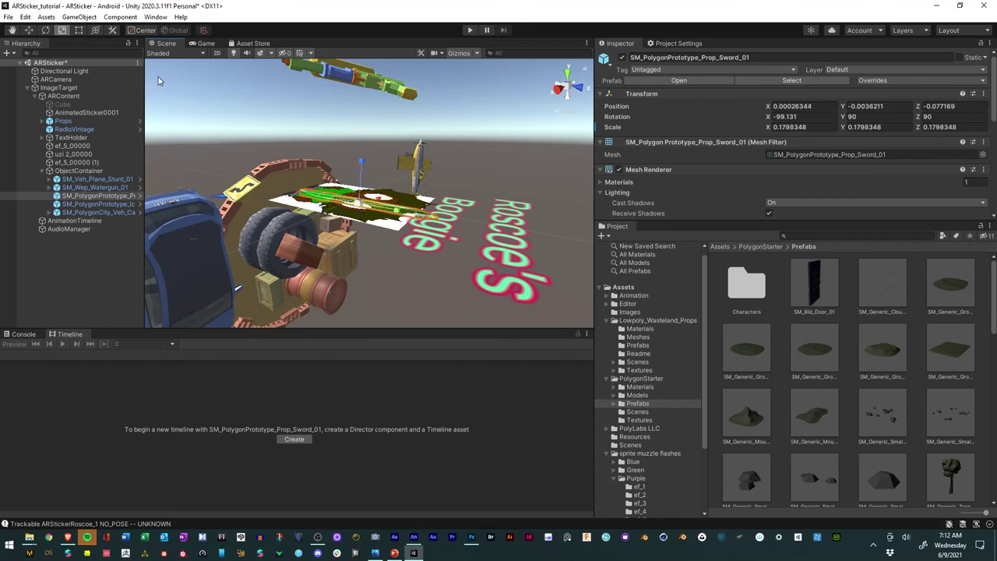
Lower the sword to Position Y -0.2828 beneath Roscoe.
{"action": "left_click", "coordinate": [35, 32]}
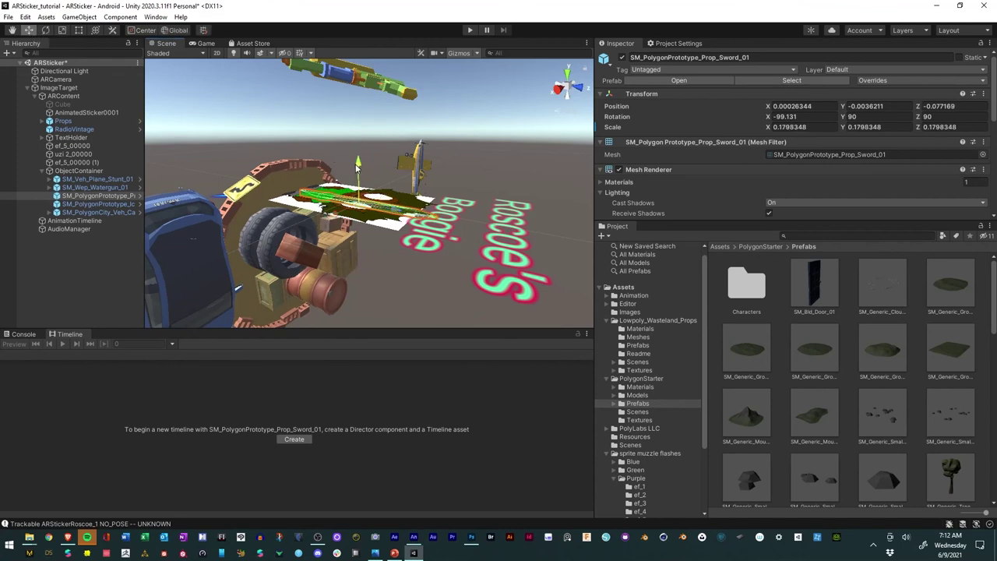
{"action": "left_click_drag", "start_coordinate": [357, 165], "coordinate": [427, 319]}
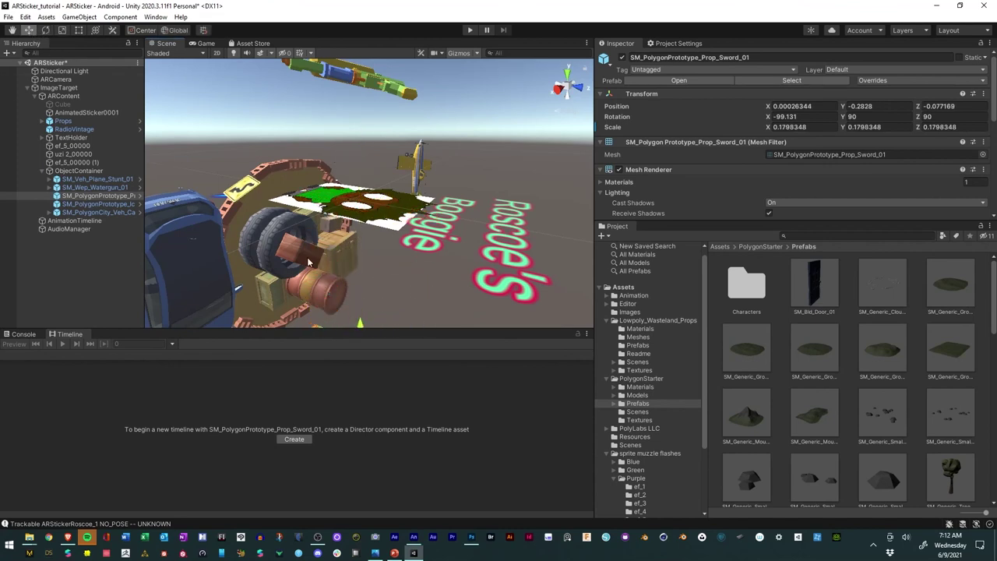
{"action": "left_click_drag", "start_coordinate": [307, 262], "coordinate": [316, 298]}
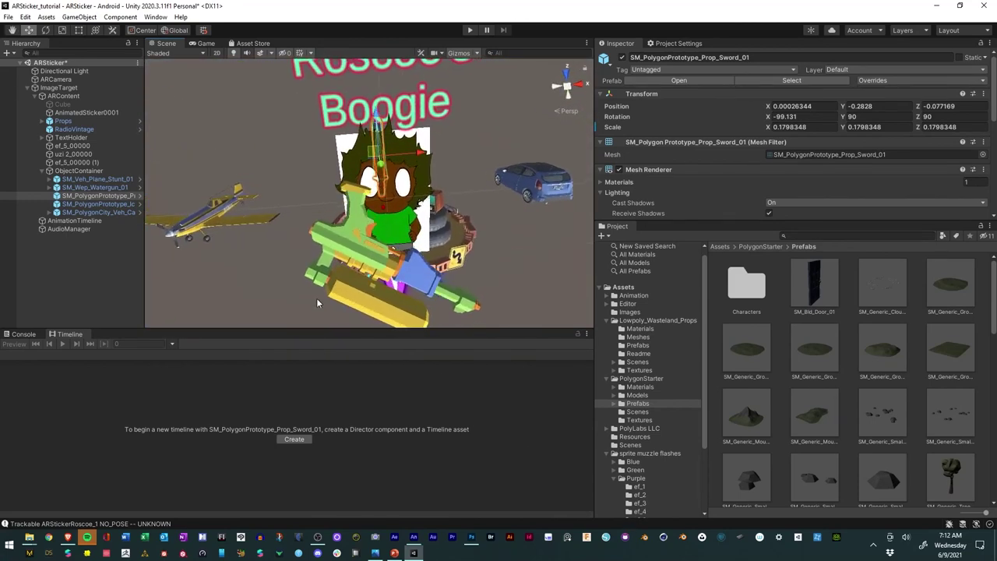
Select the stunt plane, watergun and sword in turn, ending on the coin prop.
{"action": "left_click", "coordinate": [88, 179]}
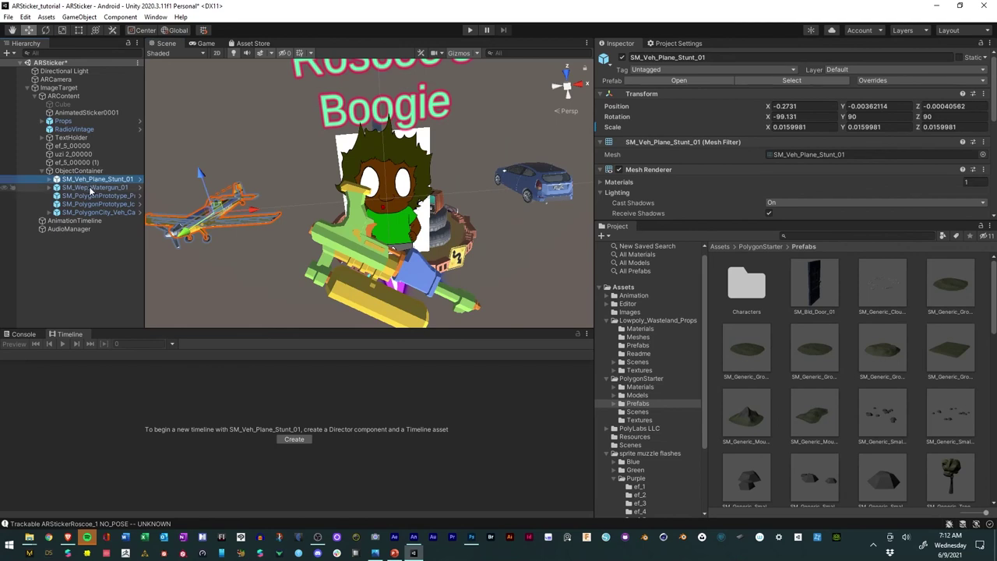
{"action": "left_click", "coordinate": [91, 188]}
{"action": "left_click", "coordinate": [89, 197]}
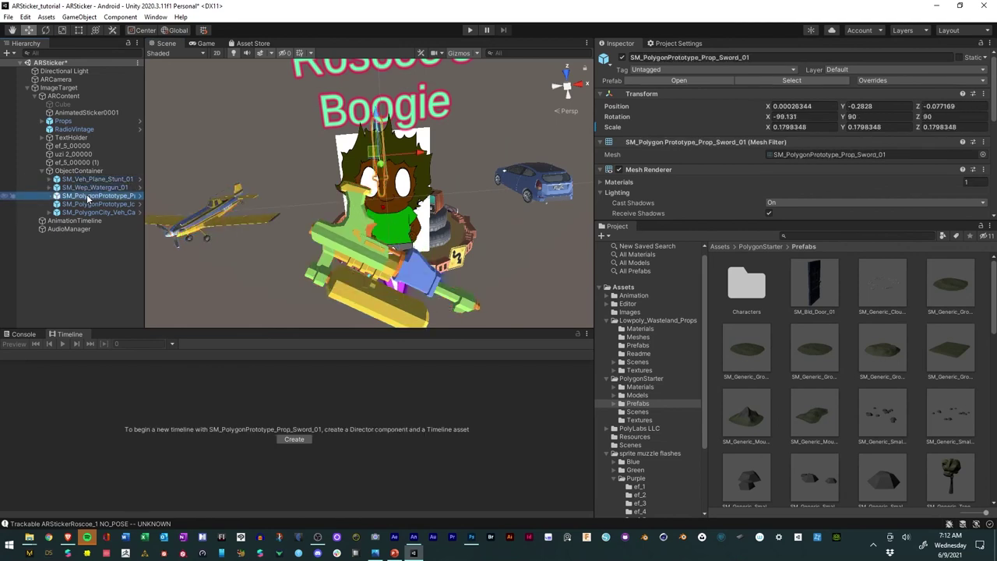
{"action": "left_click", "coordinate": [88, 205]}
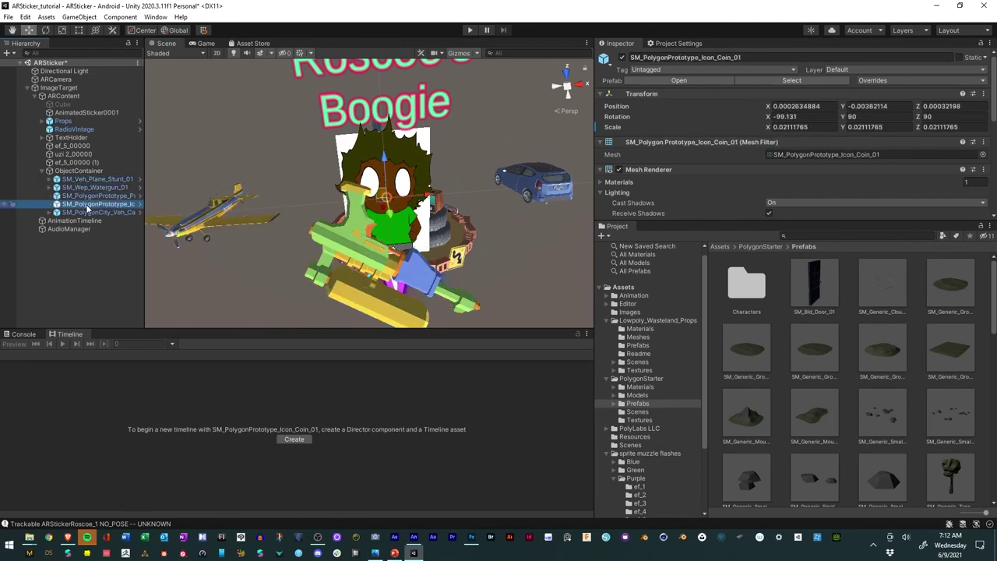
Scale the coin up to about 0.151.
{"action": "left_click", "coordinate": [64, 31]}
{"action": "left_click_drag", "start_coordinate": [388, 199], "coordinate": [697, 168]}
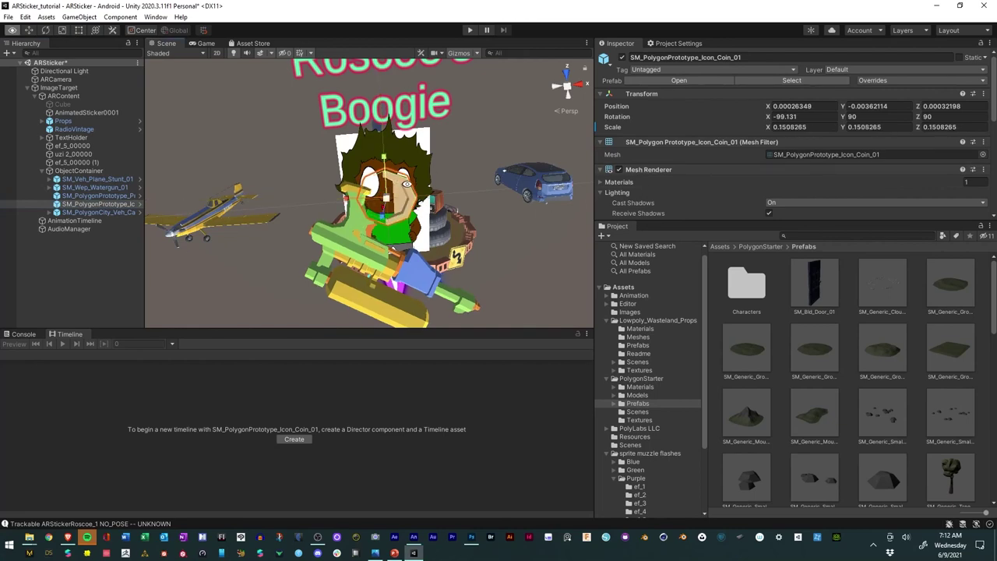
{"action": "left_click_drag", "start_coordinate": [436, 195], "coordinate": [309, 166]}
Move the coin to Roscoe's lower right, then select the watergun and stunt plane.
{"action": "left_click", "coordinate": [30, 31]}
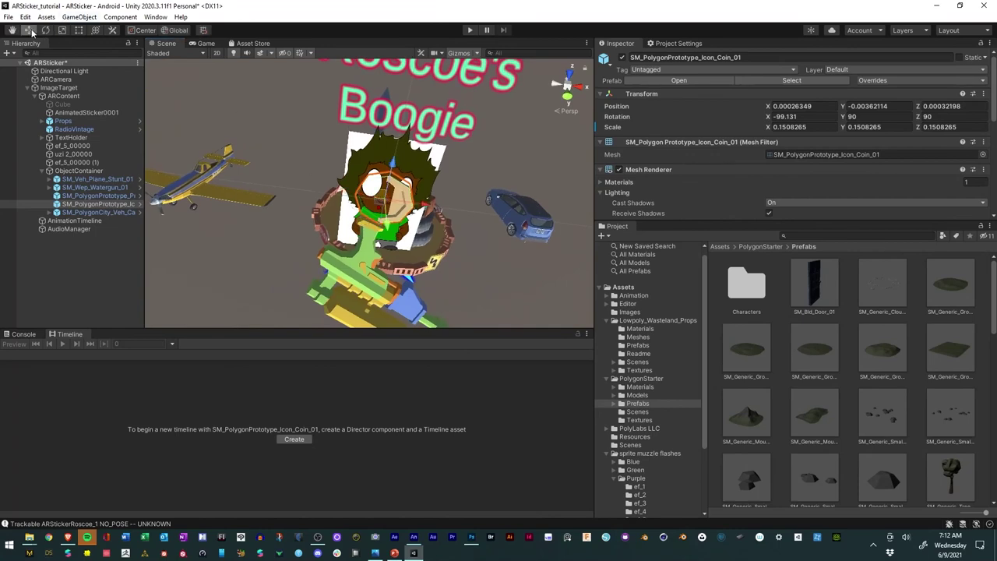
{"action": "left_click_drag", "start_coordinate": [381, 205], "coordinate": [260, 170]}
{"action": "left_click", "coordinate": [396, 309]}
{"action": "left_click", "coordinate": [204, 209]}
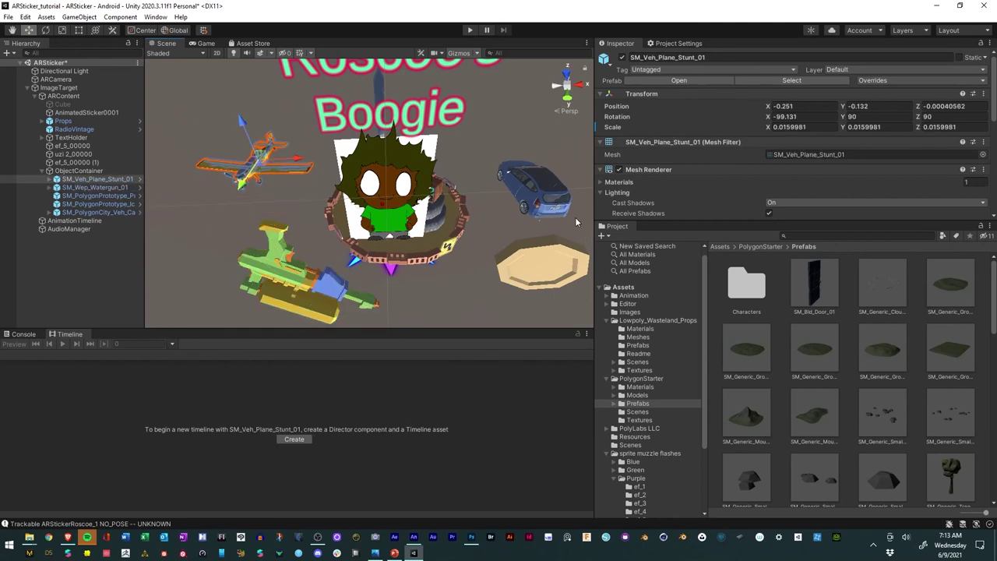
Nudge the small car upward and reframe the Scene view around the whole sticker.
{"action": "left_click", "coordinate": [545, 190]}
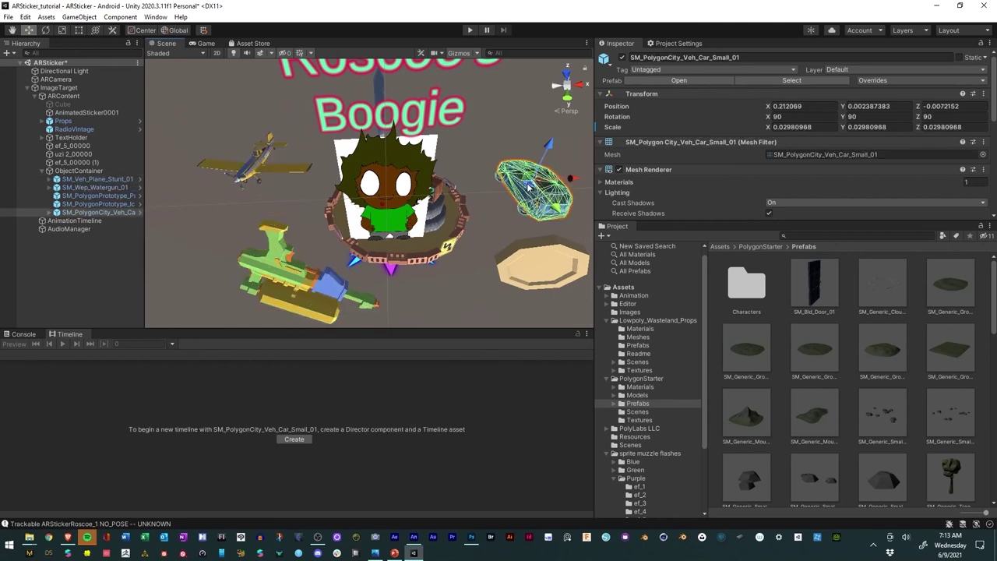
{"action": "left_click_drag", "start_coordinate": [530, 186], "coordinate": [520, 150]}
{"action": "left_click_drag", "start_coordinate": [520, 150], "coordinate": [447, 239]}
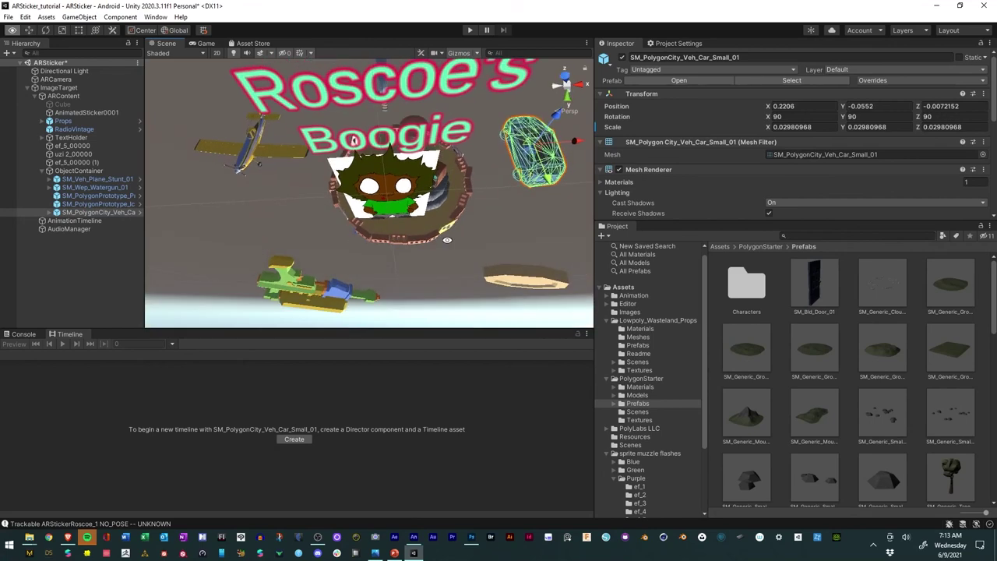
{"action": "scroll", "coordinate": [446, 226], "scroll_direction": "down", "scroll_amount": 5}
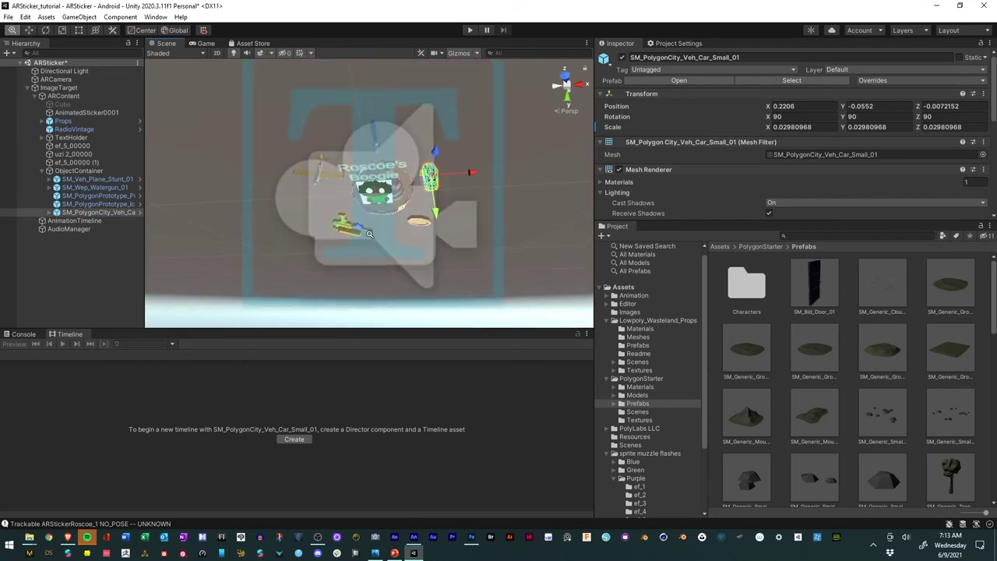
{"action": "scroll", "coordinate": [369, 234], "scroll_direction": "up", "scroll_amount": 3}
{"action": "left_click_drag", "start_coordinate": [370, 234], "coordinate": [374, 274]}
Return the watergun refill part to its original position after an accidental shift.
{"action": "left_click", "coordinate": [348, 239]}
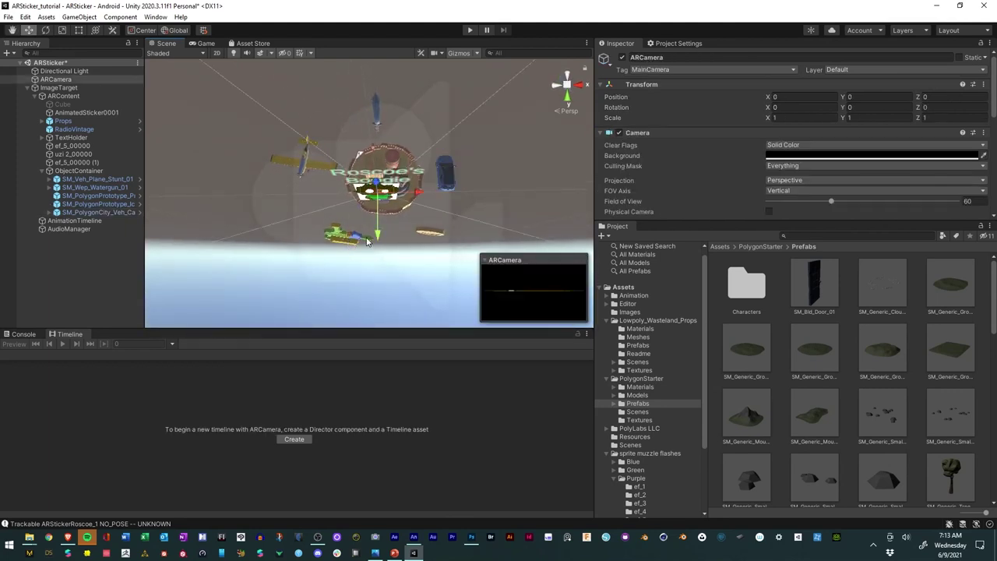
{"action": "left_click", "coordinate": [355, 244]}
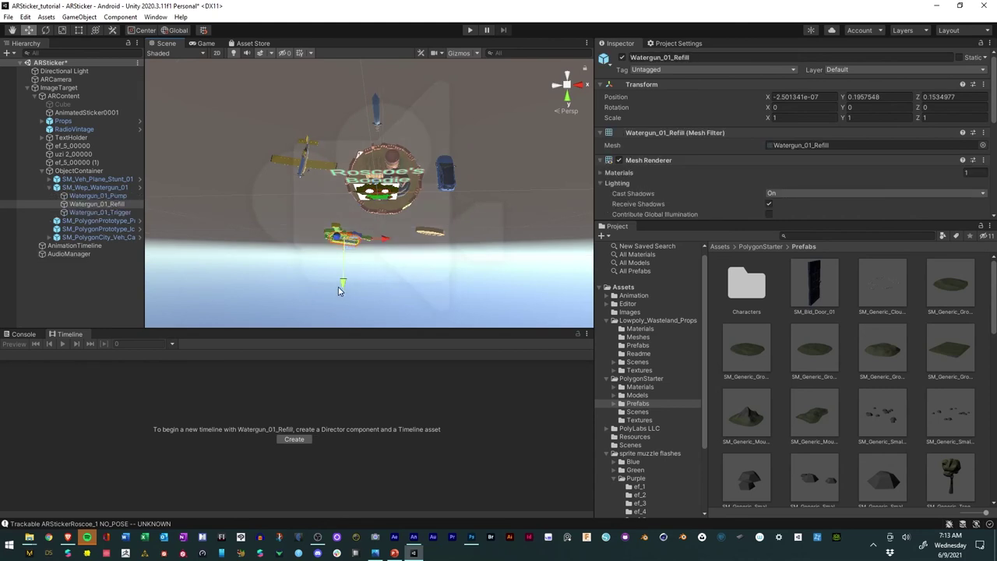
{"action": "left_click_drag", "start_coordinate": [343, 286], "coordinate": [343, 291]}
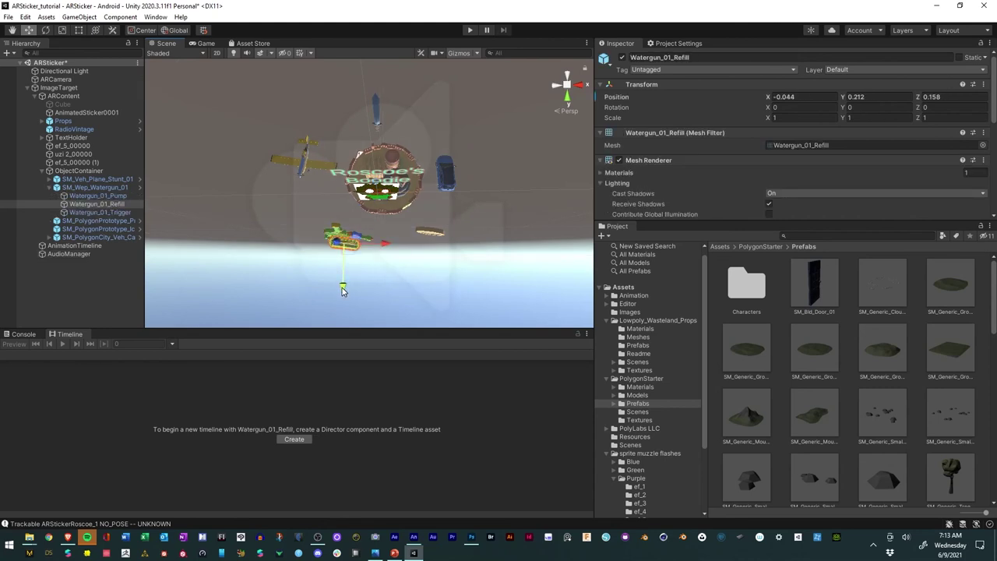
{"action": "key", "text": "ctrl+z"}
{"action": "key", "text": "alt"}
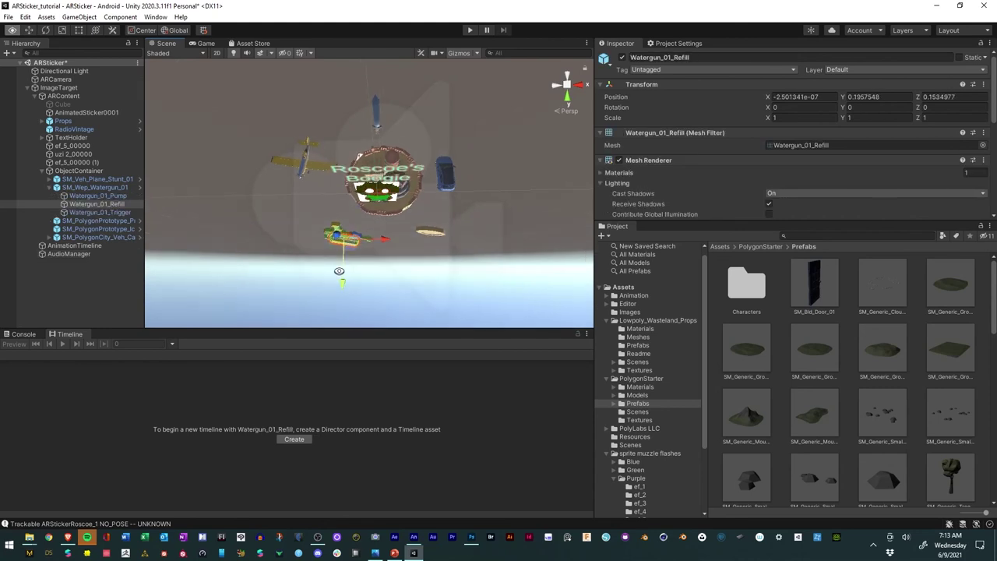
{"action": "left_click_drag", "start_coordinate": [339, 271], "coordinate": [343, 307]}
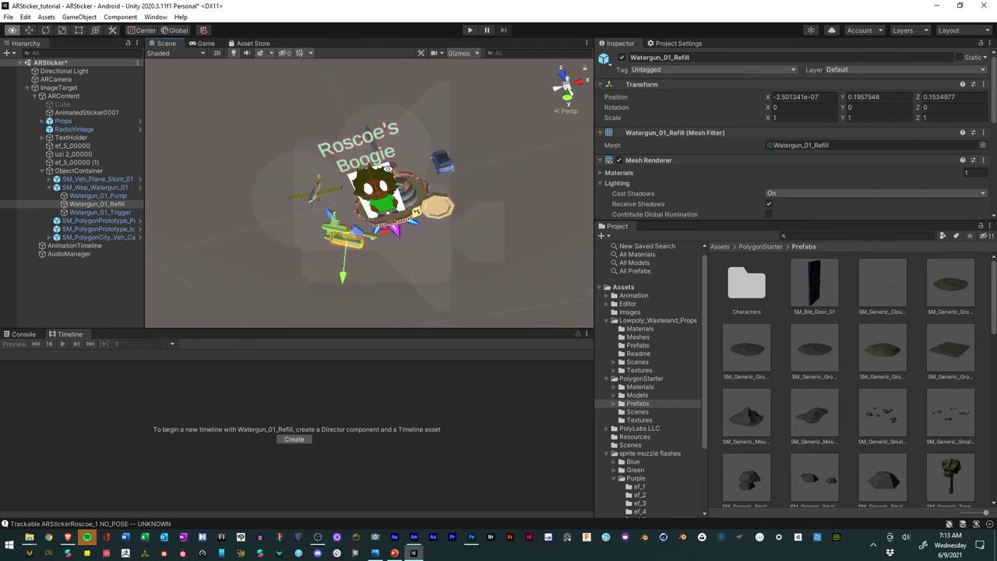
Raise the water gun slightly and move the coin up to X 0.164, Y 0.157.
{"action": "left_click", "coordinate": [49, 188]}
{"action": "left_click", "coordinate": [90, 188]}
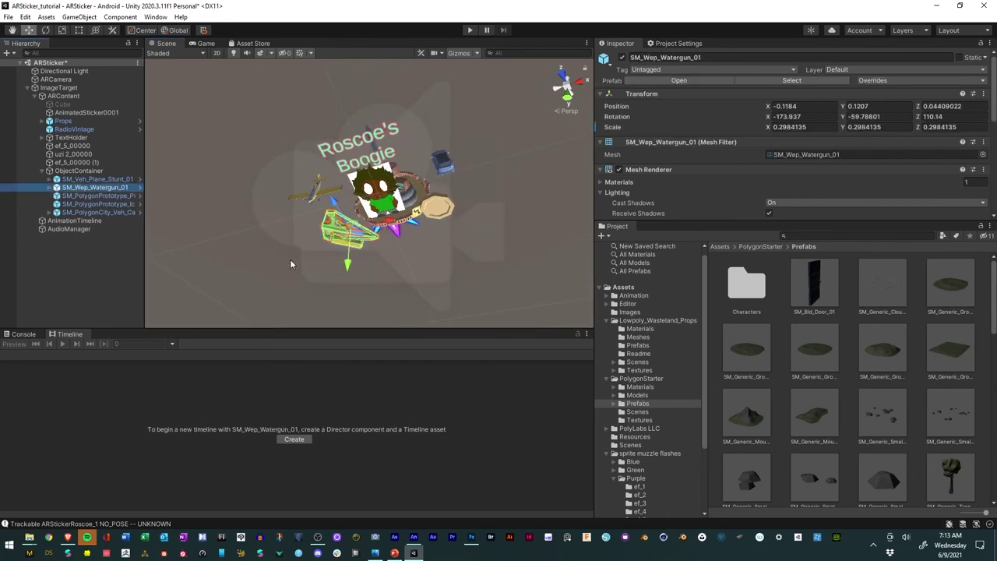
{"action": "left_click_drag", "start_coordinate": [350, 267], "coordinate": [347, 272]}
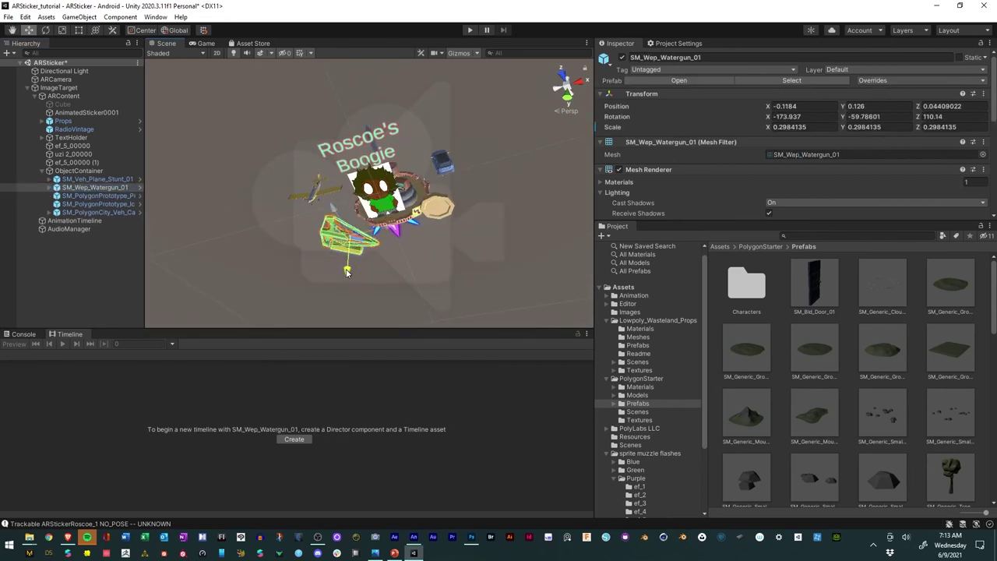
{"action": "left_click", "coordinate": [453, 212]}
{"action": "left_click", "coordinate": [444, 210]}
{"action": "left_click", "coordinate": [444, 208]}
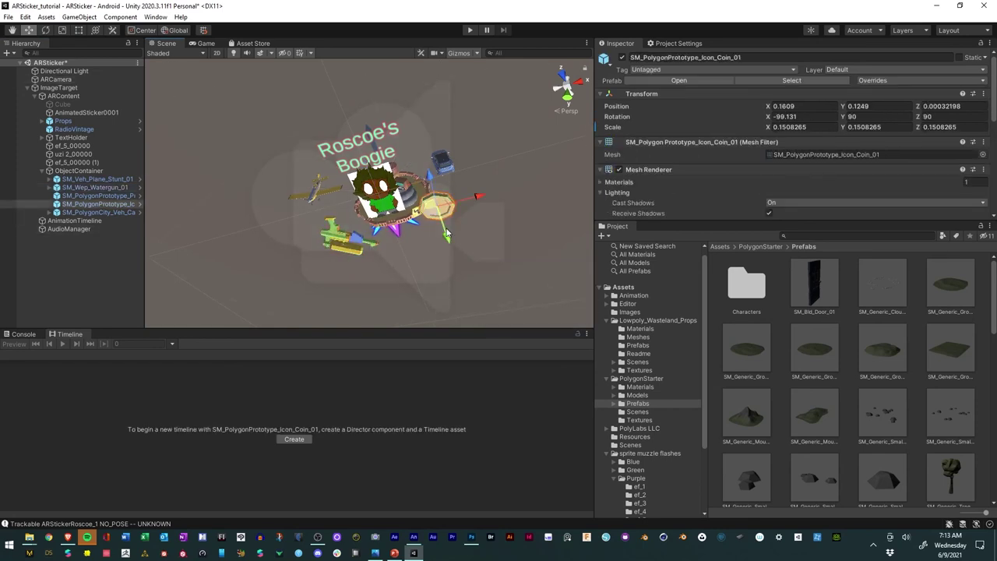
{"action": "left_click_drag", "start_coordinate": [435, 215], "coordinate": [338, 286]}
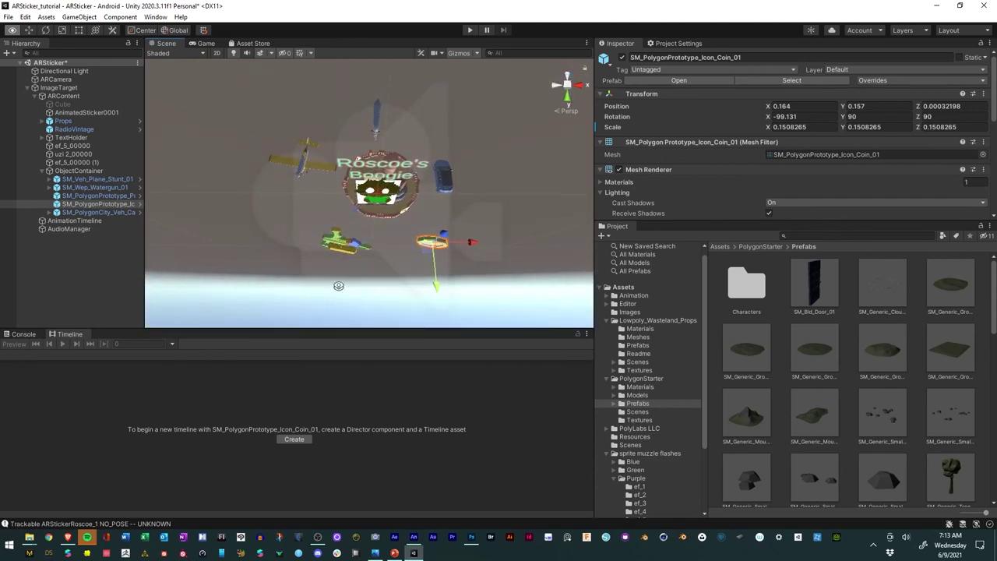
Shift the water gun left to X -0.145, Y 0.133.
{"action": "left_click", "coordinate": [98, 188]}
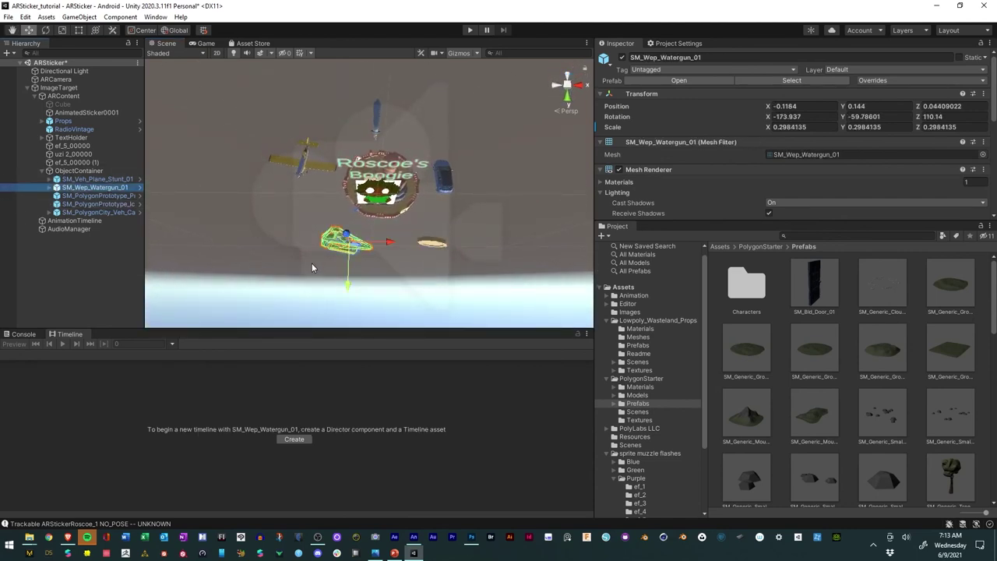
{"action": "left_click_drag", "start_coordinate": [352, 251], "coordinate": [343, 246]}
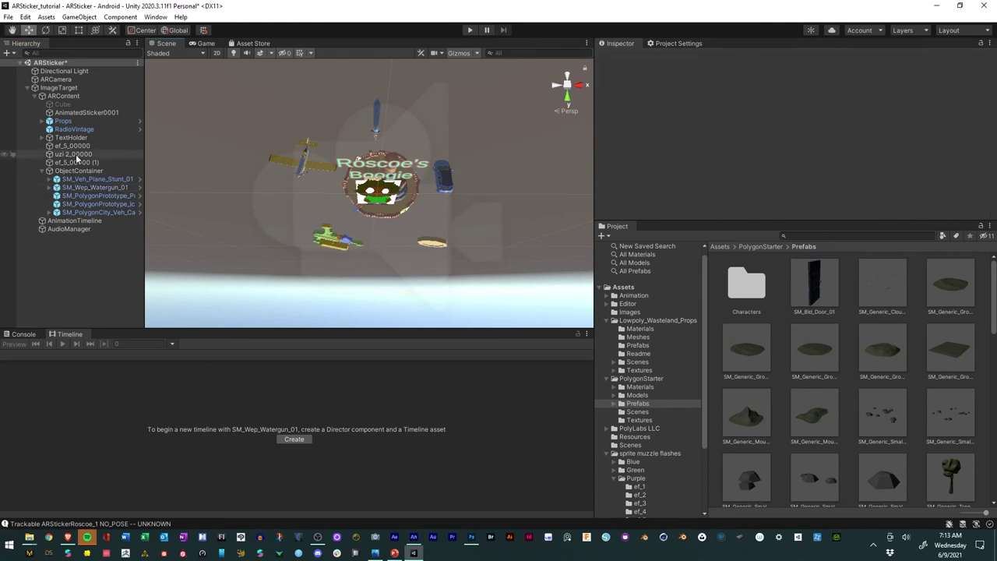
{"action": "left_click", "coordinate": [128, 171]}
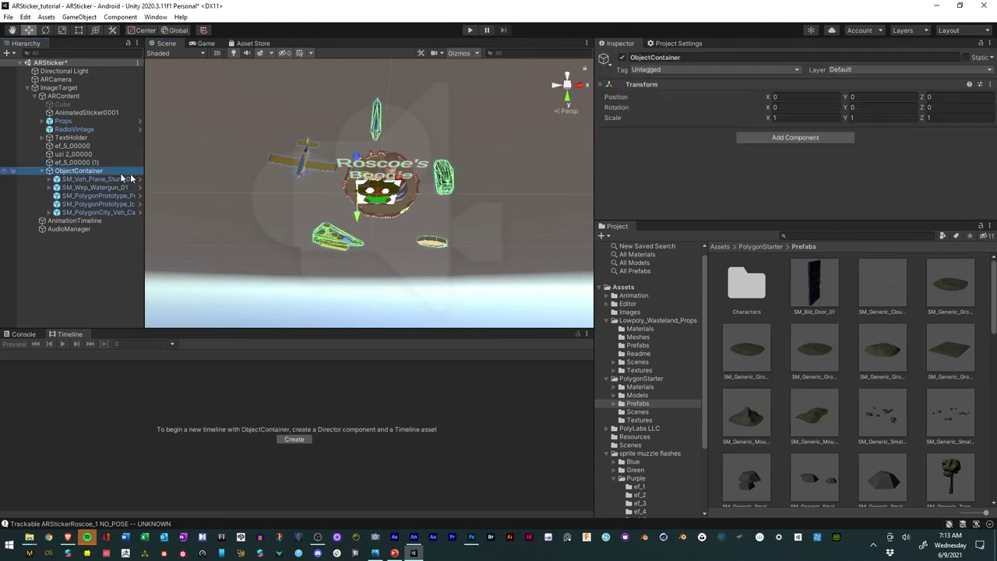
Turn the ObjectContainer slightly around Z and shift it to recentre the props.
{"action": "left_click", "coordinate": [48, 30]}
{"action": "left_click_drag", "start_coordinate": [334, 208], "coordinate": [148, 211]}
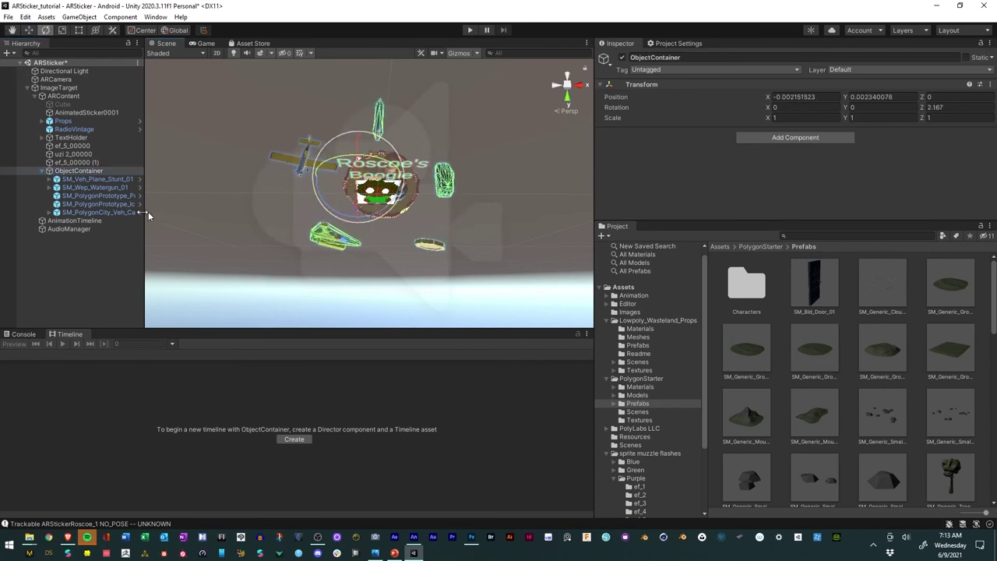
{"action": "left_click", "coordinate": [31, 31]}
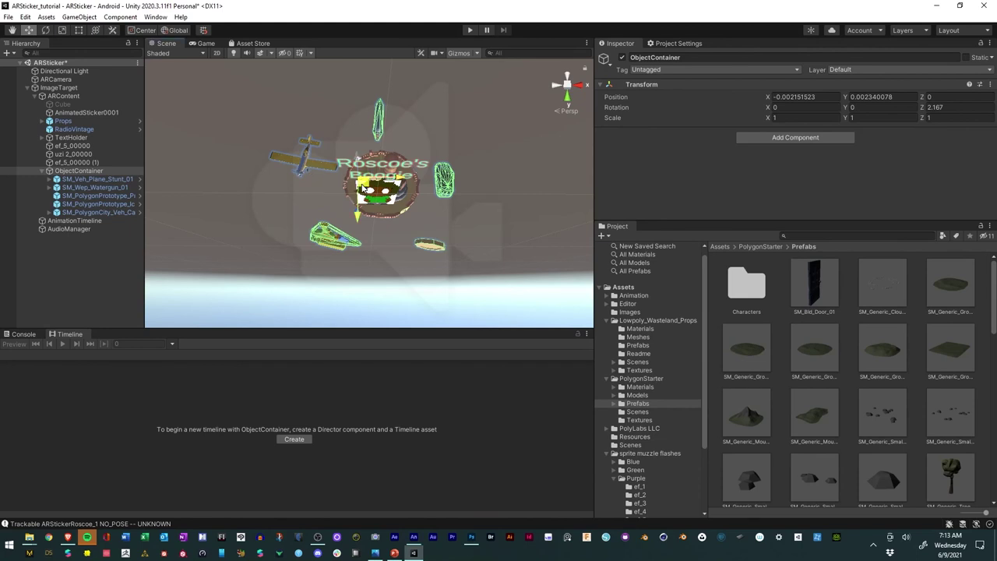
{"action": "left_click_drag", "start_coordinate": [362, 188], "coordinate": [379, 227]}
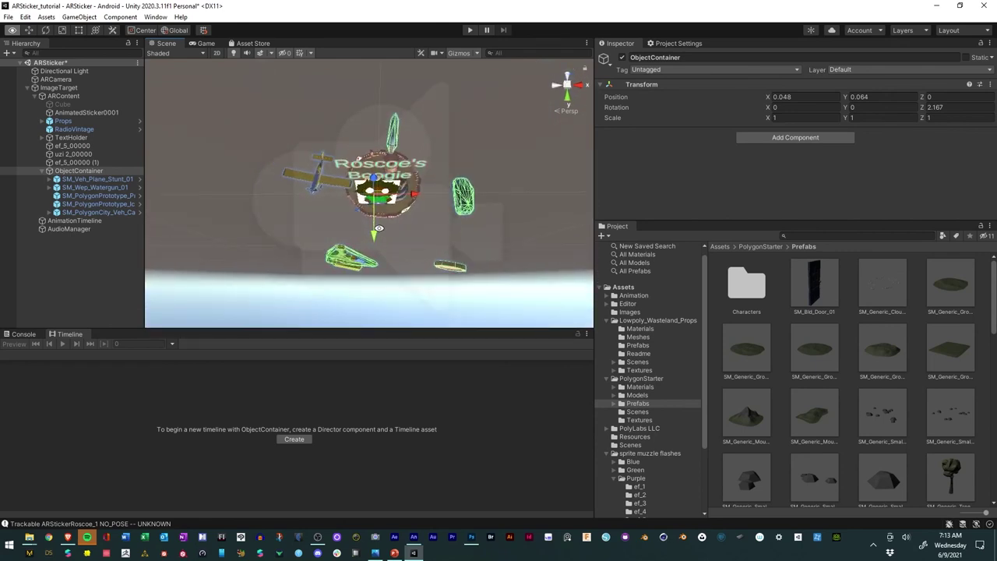
Move the stunt plane further left, nudge the sword, and bring the coin toward the centre.
{"action": "left_click", "coordinate": [321, 176]}
{"action": "left_click", "coordinate": [321, 176]}
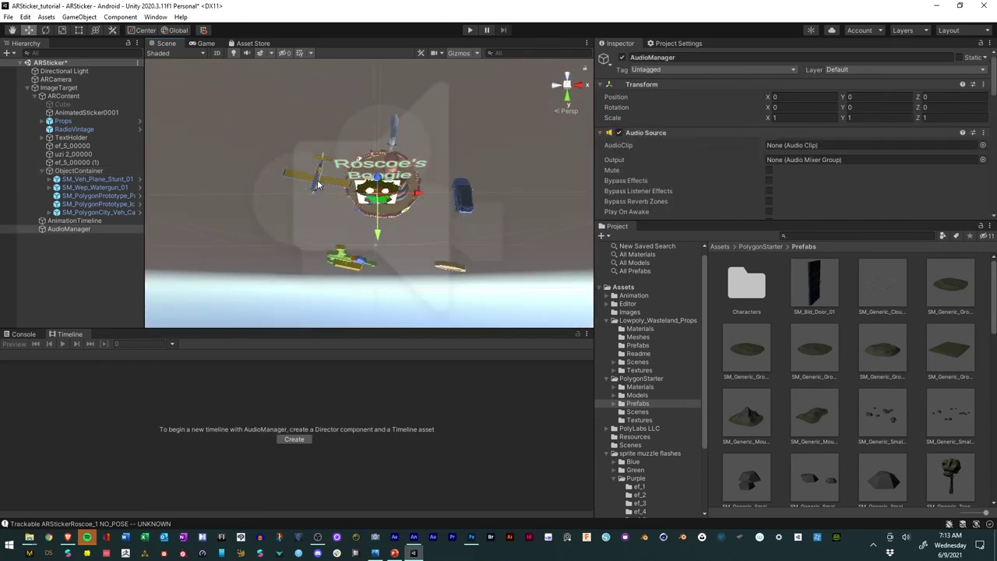
{"action": "left_click", "coordinate": [84, 180]}
{"action": "mouse_move", "coordinate": [322, 182]}
{"action": "left_mouse_down"}
{"action": "mouse_move", "coordinate": [294, 189]}
{"action": "mouse_move", "coordinate": [304, 191]}
{"action": "left_mouse_up"}
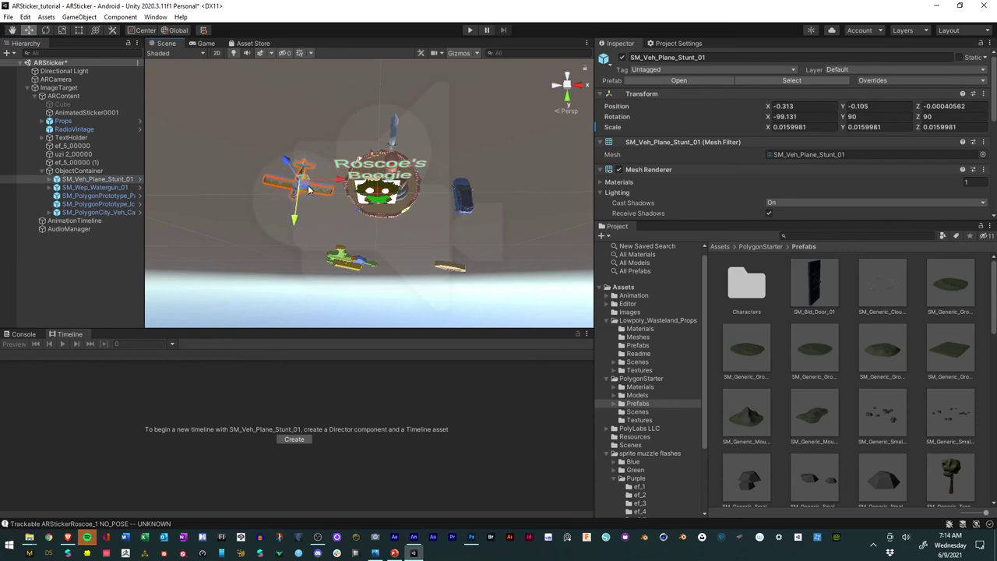
{"action": "left_click", "coordinate": [392, 134]}
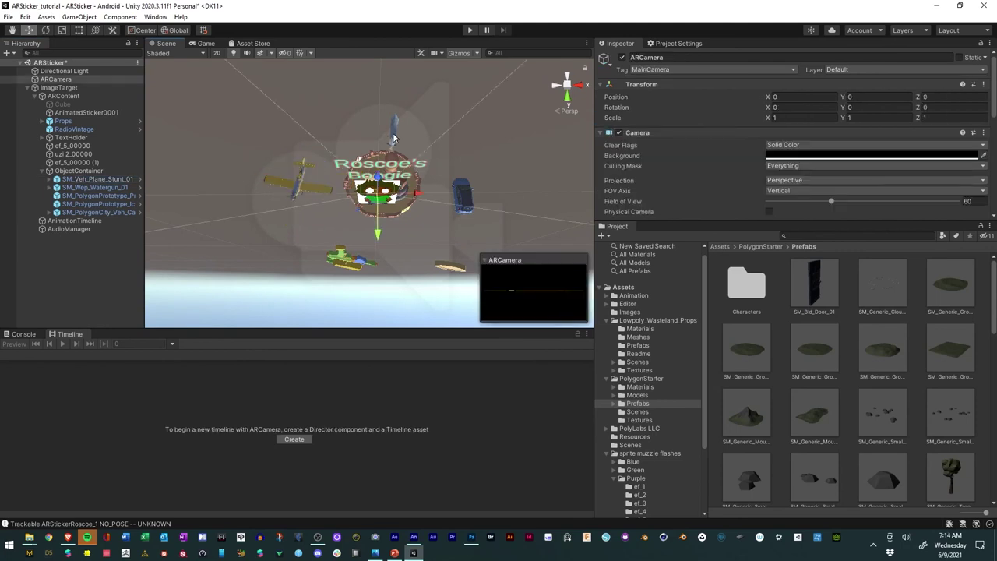
{"action": "left_click", "coordinate": [84, 197]}
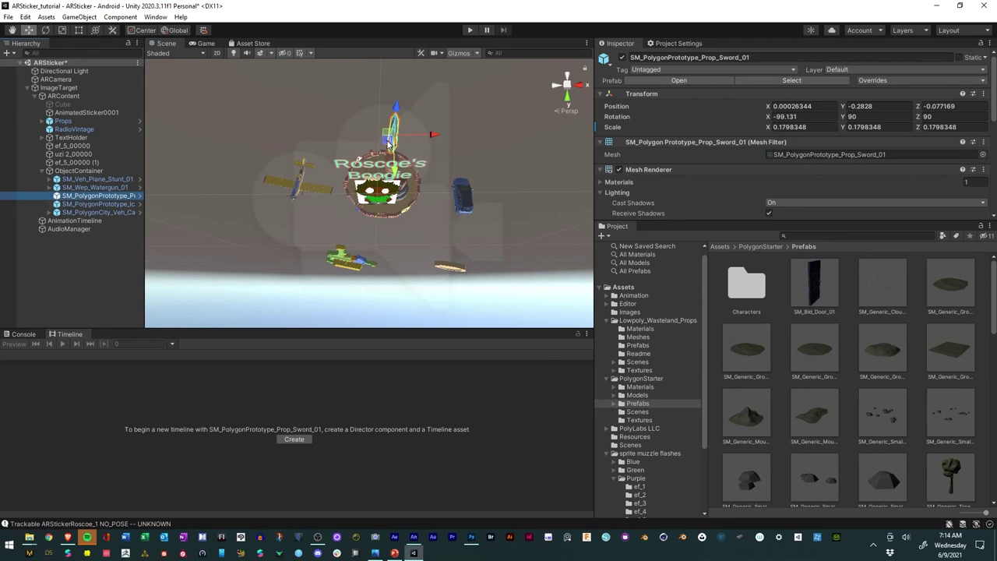
{"action": "left_click_drag", "start_coordinate": [390, 142], "coordinate": [385, 133]}
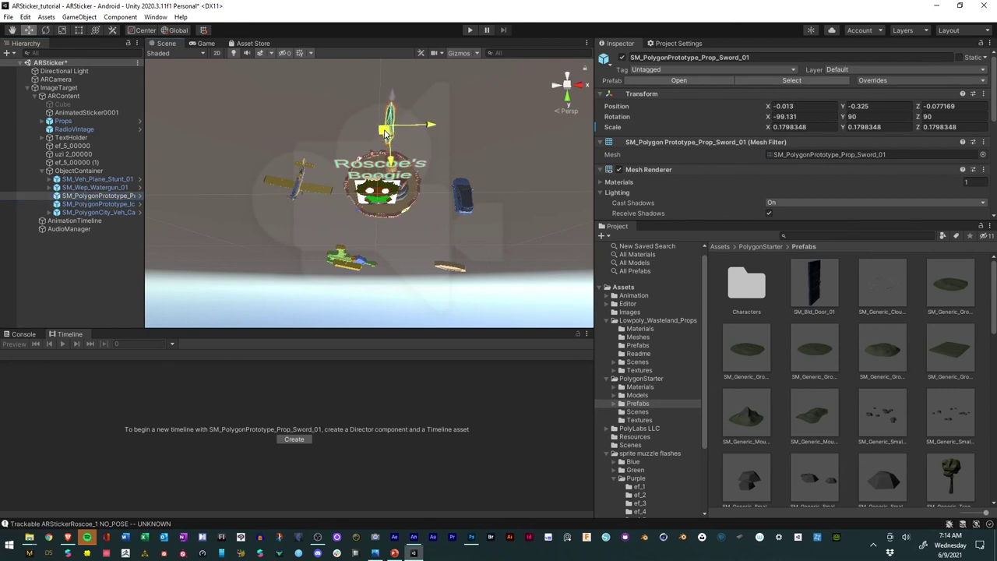
{"action": "left_click", "coordinate": [93, 204]}
{"action": "left_click_drag", "start_coordinate": [442, 267], "coordinate": [424, 261]}
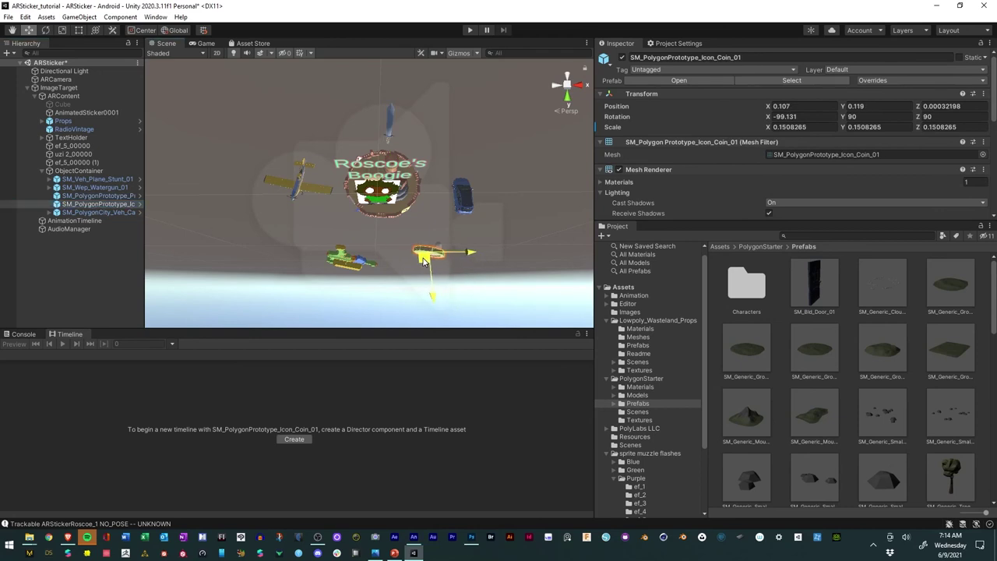
Spin the ObjectContainer around Z to test the orbit, leaving it at Z 8.721.
{"action": "key", "text": "e"}
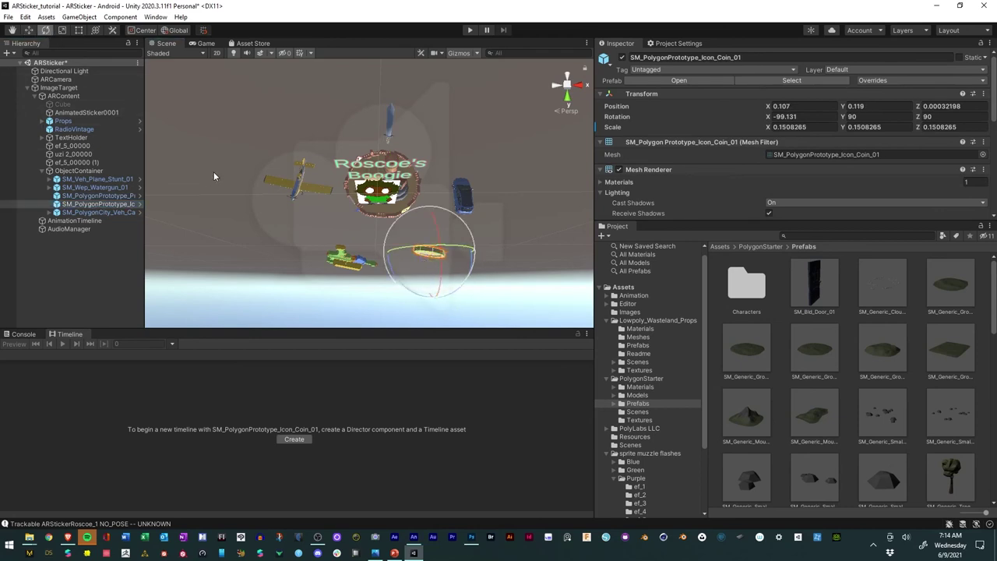
{"action": "left_click", "coordinate": [78, 171]}
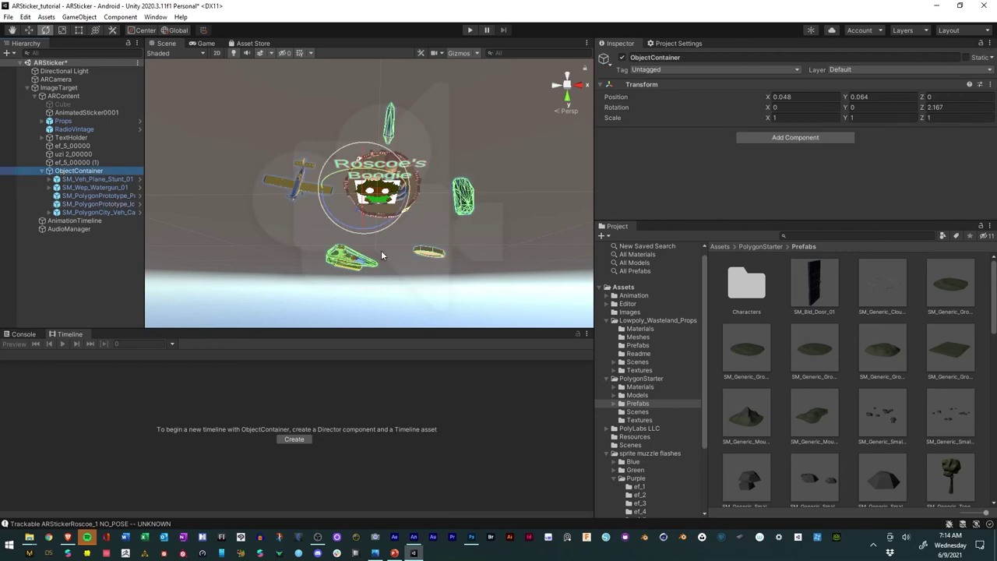
{"action": "left_click_drag", "start_coordinate": [346, 223], "coordinate": [164, 221]}
{"action": "key", "text": "alt"}
{"action": "left_click", "coordinate": [21, 334]}
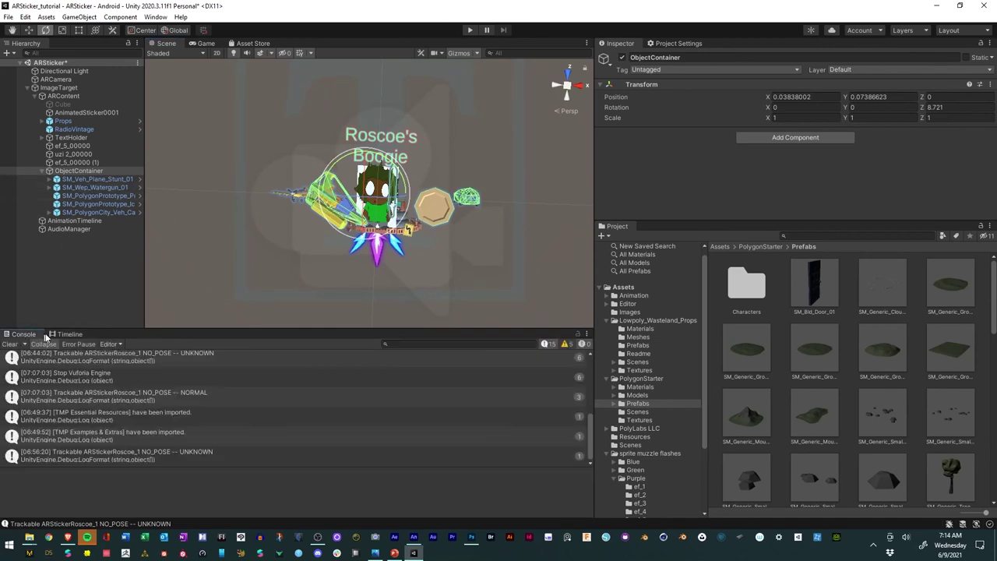
{"action": "left_click", "coordinate": [66, 334]}
Add an Animation Track bound to ObjectContainer in AnimationTimeline.
{"action": "left_click", "coordinate": [74, 221]}
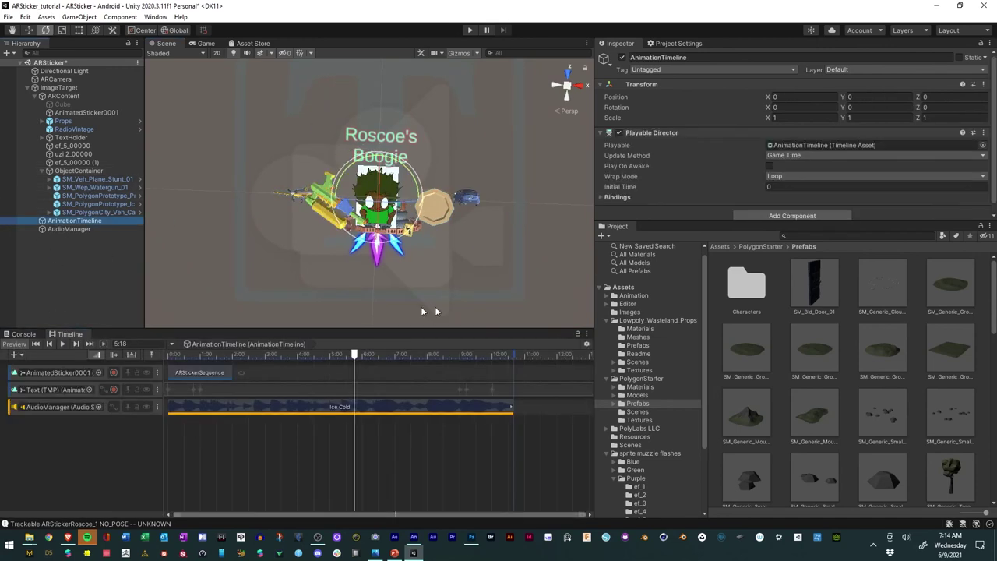
{"action": "left_click", "coordinate": [575, 335]}
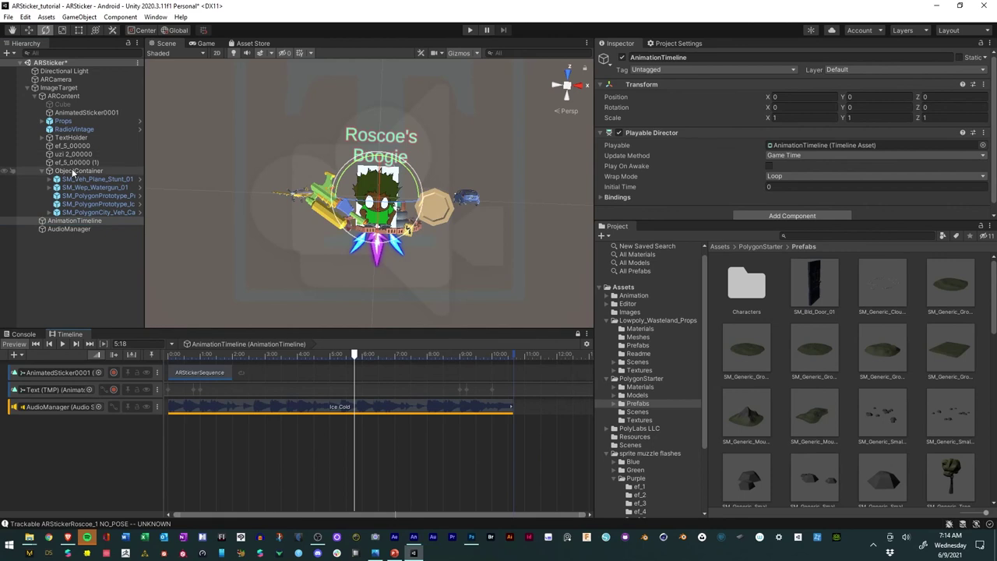
{"action": "right_click", "coordinate": [76, 442]}
{"action": "left_click", "coordinate": [122, 460]}
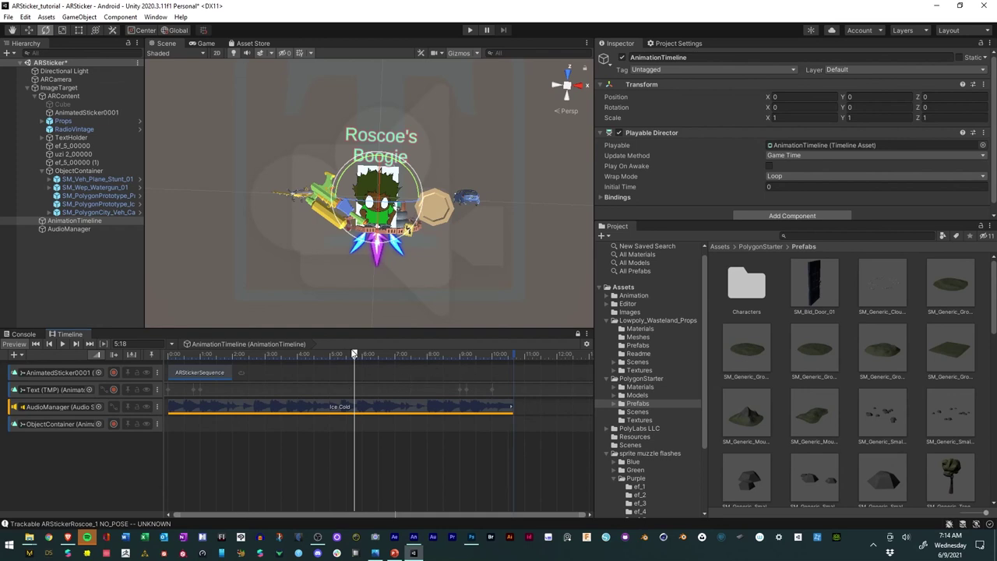
At 0:00, start recording the track and key the ObjectContainer's rotation.
{"action": "left_click_drag", "start_coordinate": [354, 354], "coordinate": [145, 359]}
{"action": "left_click", "coordinate": [113, 424]}
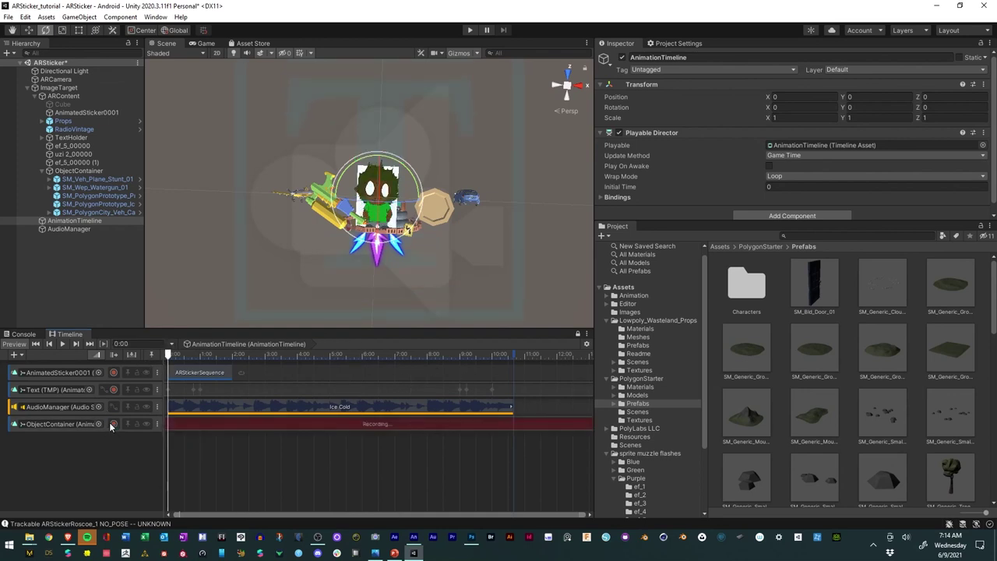
{"action": "right_click", "coordinate": [621, 111]}
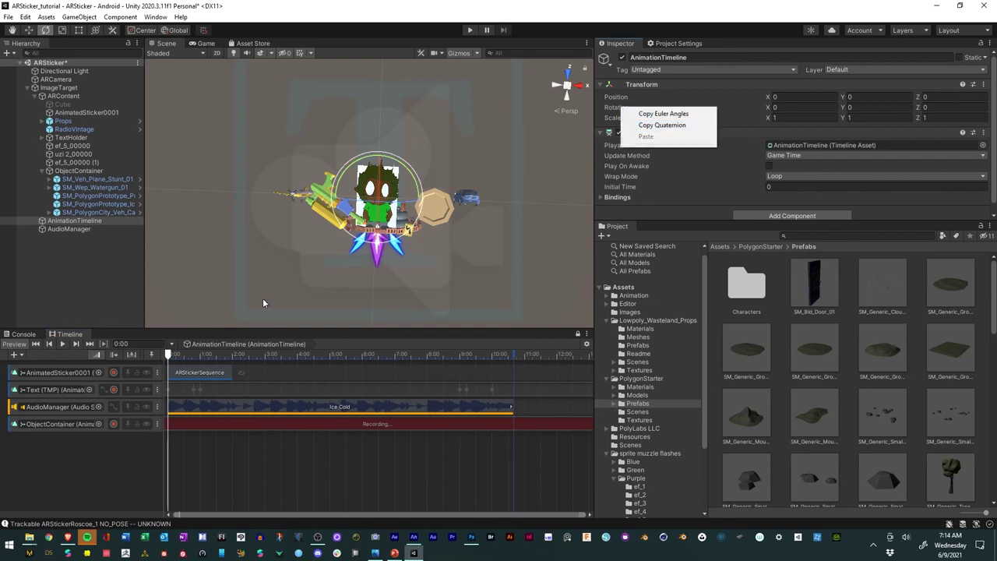
{"action": "left_click", "coordinate": [78, 171]}
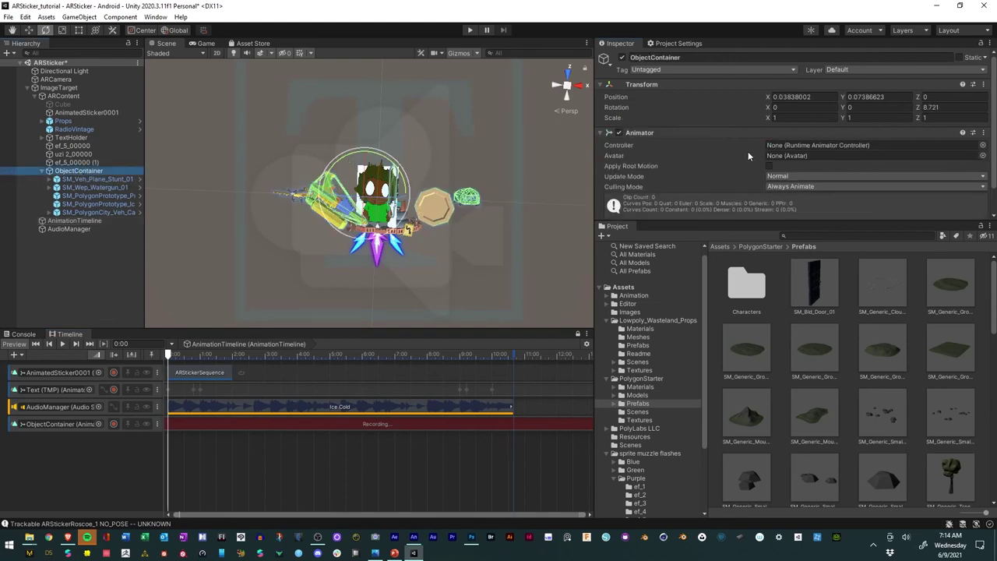
{"action": "right_click", "coordinate": [607, 110]}
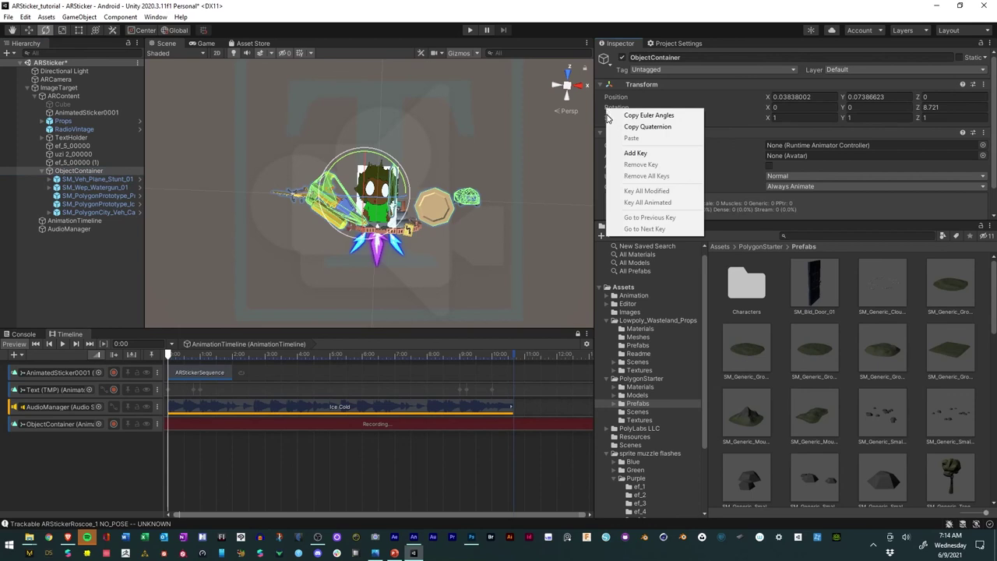
{"action": "left_click", "coordinate": [642, 154]}
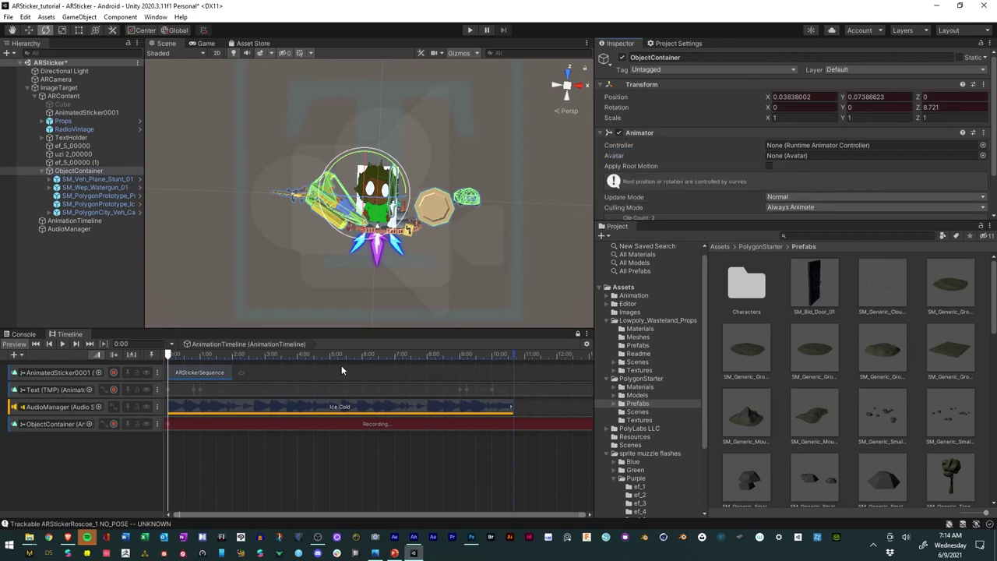
At about 10:17, set the container's Rotation Z to -359.
{"action": "left_click_drag", "start_coordinate": [210, 356], "coordinate": [512, 355]}
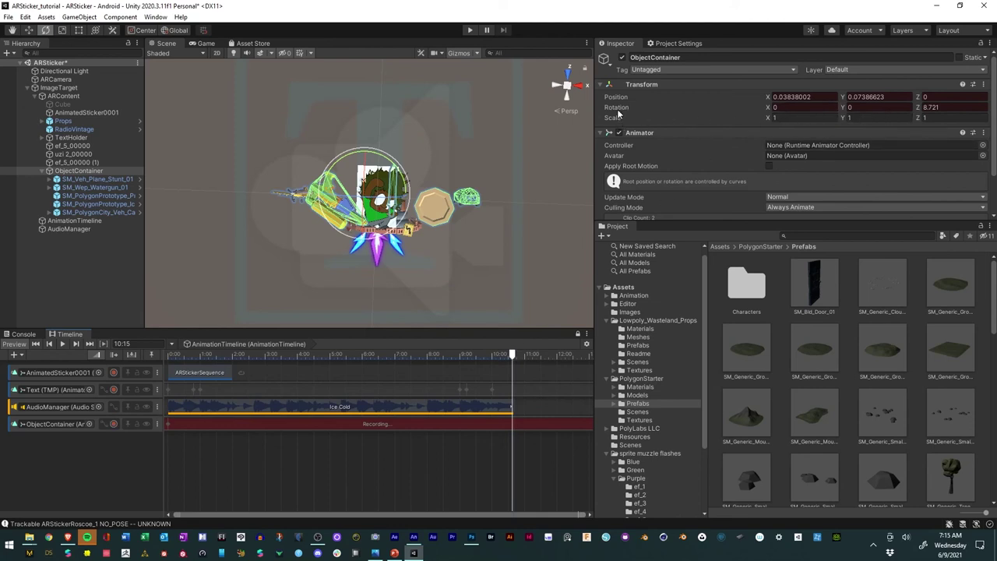
{"action": "mouse_move", "coordinate": [512, 356]}
{"action": "left_mouse_down"}
{"action": "mouse_move", "coordinate": [136, 360]}
{"action": "mouse_move", "coordinate": [511, 372]}
{"action": "left_mouse_up"}
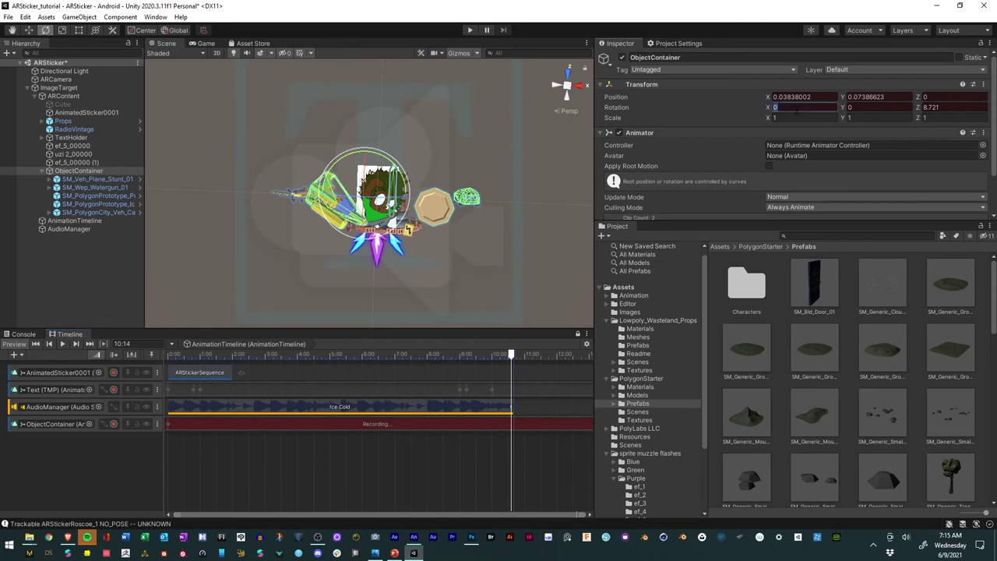
{"action": "left_click", "coordinate": [347, 233]}
{"action": "left_click_drag", "start_coordinate": [347, 234], "coordinate": [659, 166]}
{"action": "key", "text": "ctrl+z"}
{"action": "left_click", "coordinate": [958, 108]}
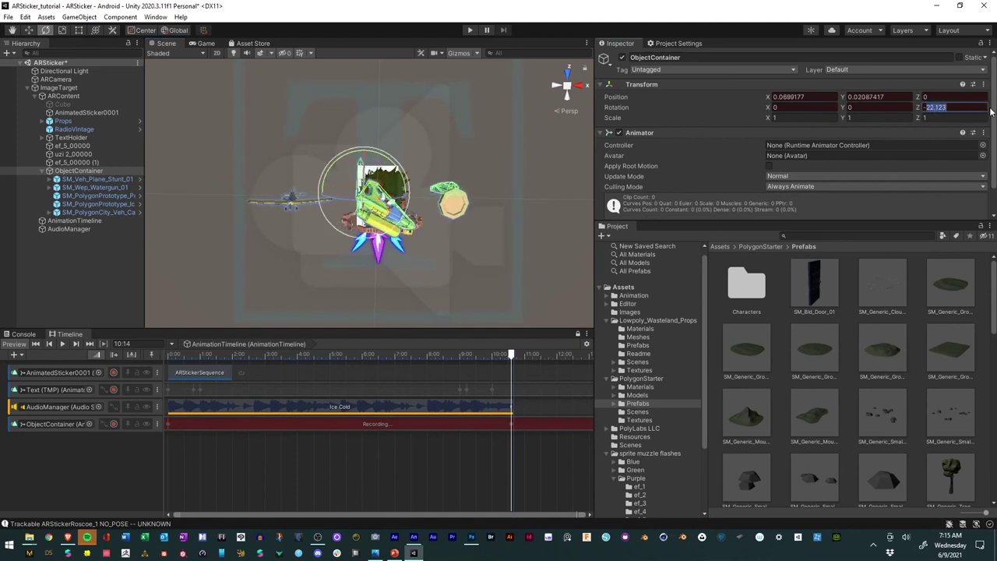
{"action": "type", "text": "-359"}
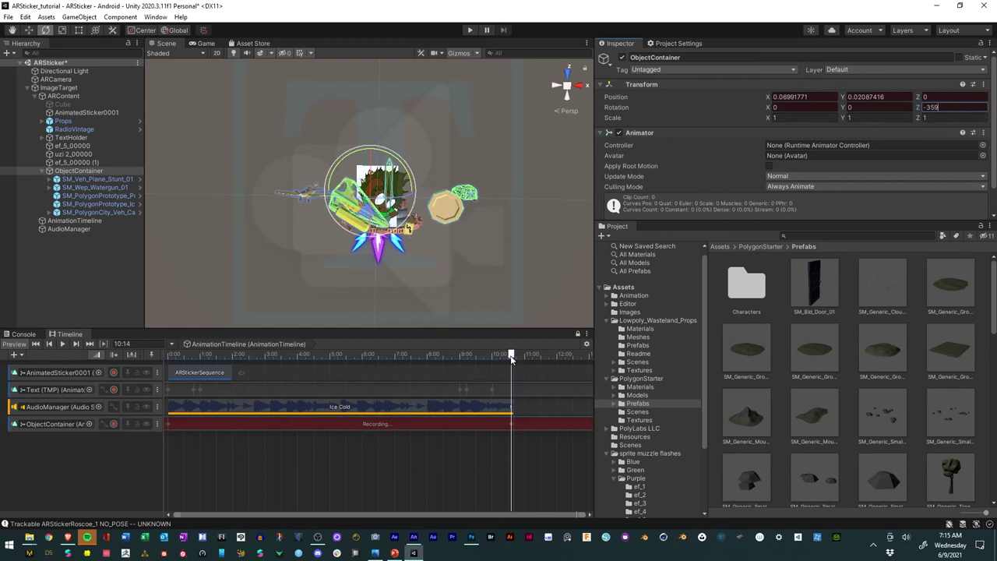
Back at 0:00, set Rotation Z to 0 and update the rotation key.
{"action": "left_click_drag", "start_coordinate": [511, 359], "coordinate": [140, 365]}
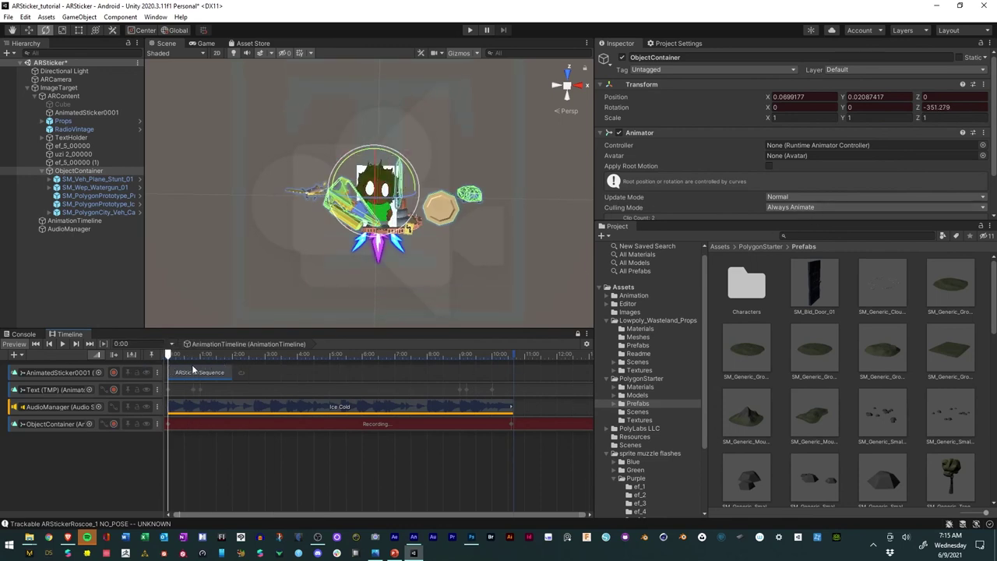
{"action": "left_click_drag", "start_coordinate": [167, 355], "coordinate": [348, 357]}
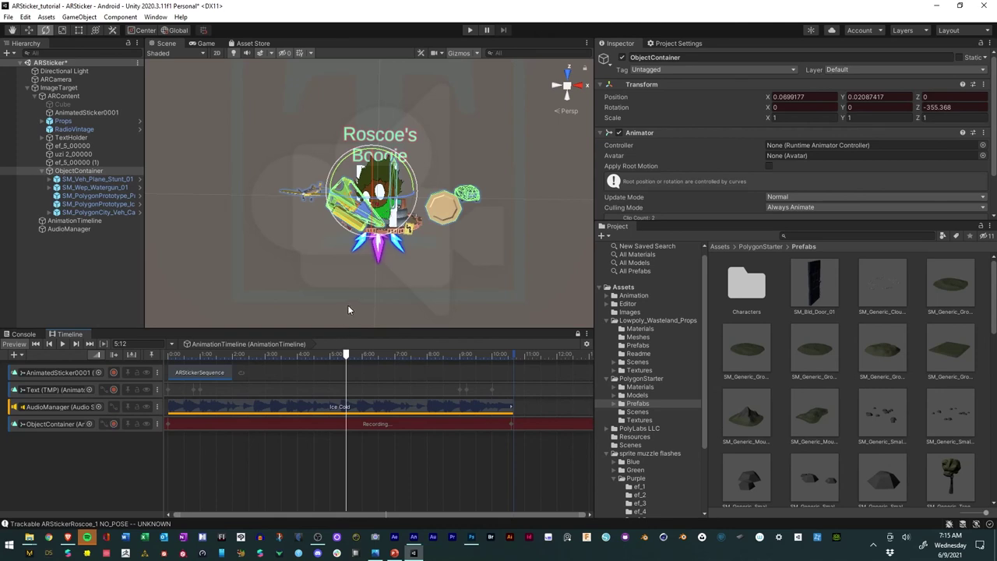
{"action": "left_click_drag", "start_coordinate": [342, 361], "coordinate": [167, 364]}
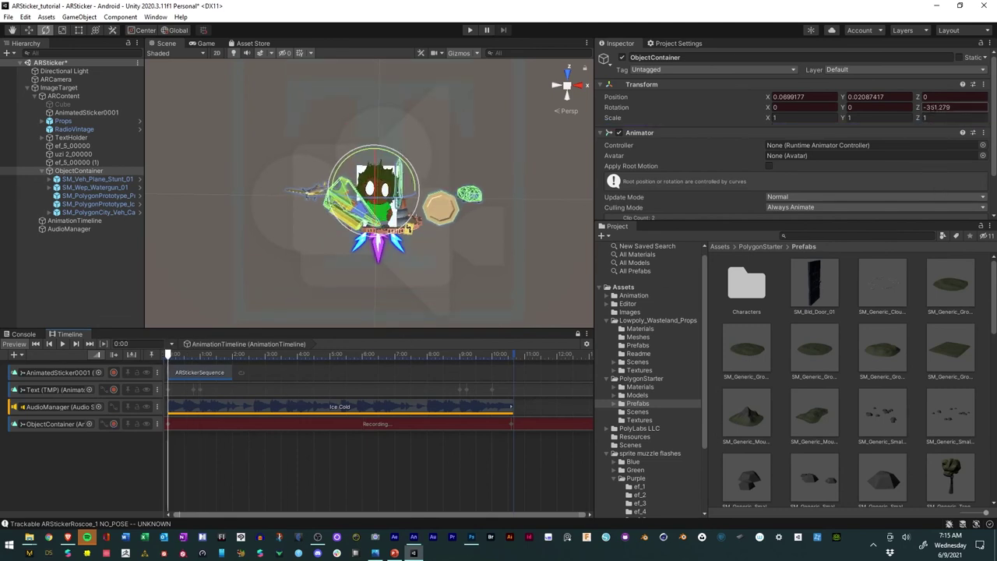
{"action": "left_click", "coordinate": [946, 109]}
{"action": "type", "text": "-0"}
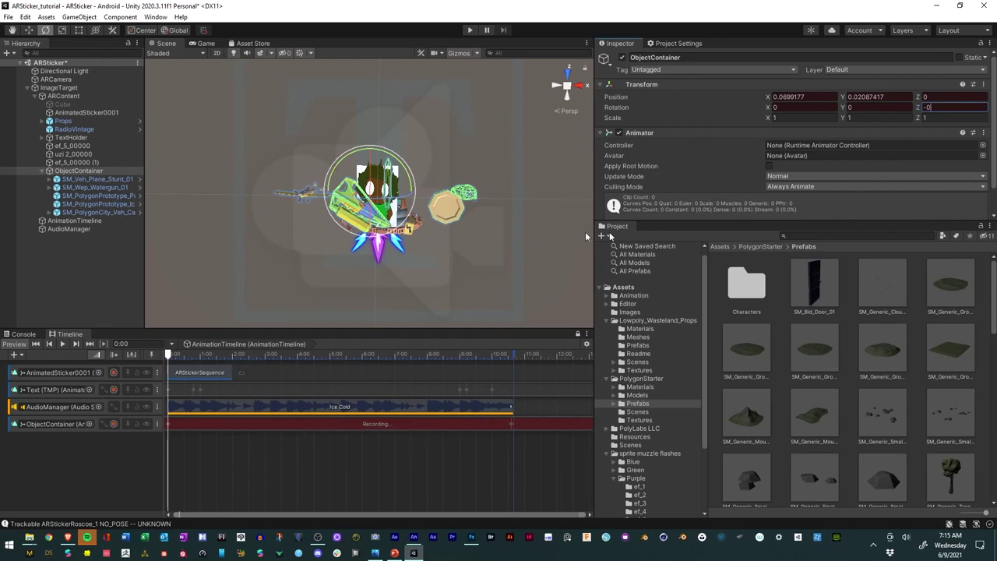
{"action": "right_click", "coordinate": [616, 108]}
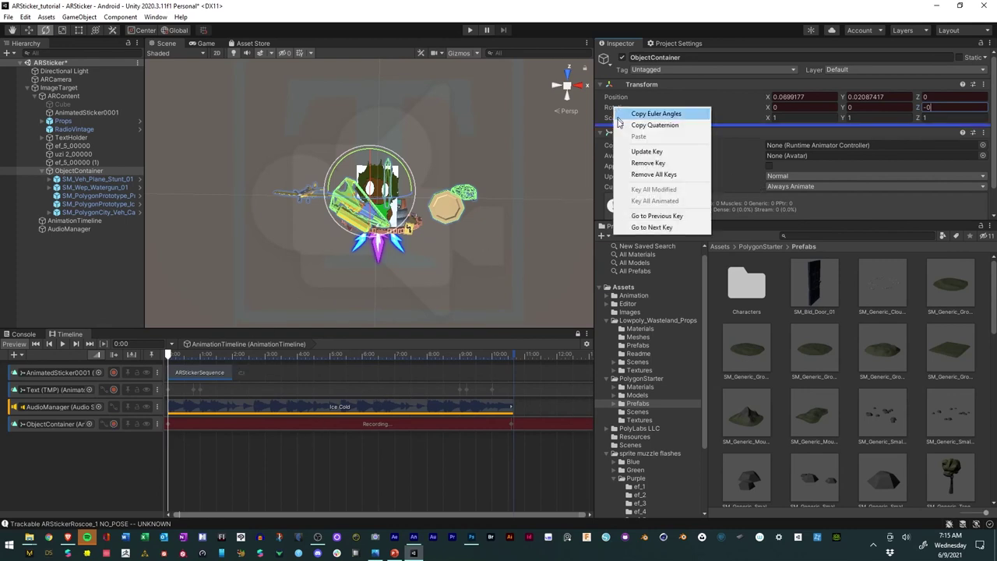
{"action": "left_click", "coordinate": [644, 151]}
Key Rotation Z -180 at 5:00, -90 at 3:00 and -270 at 8:06, then review the spin.
{"action": "left_click_drag", "start_coordinate": [171, 343], "coordinate": [346, 377]}
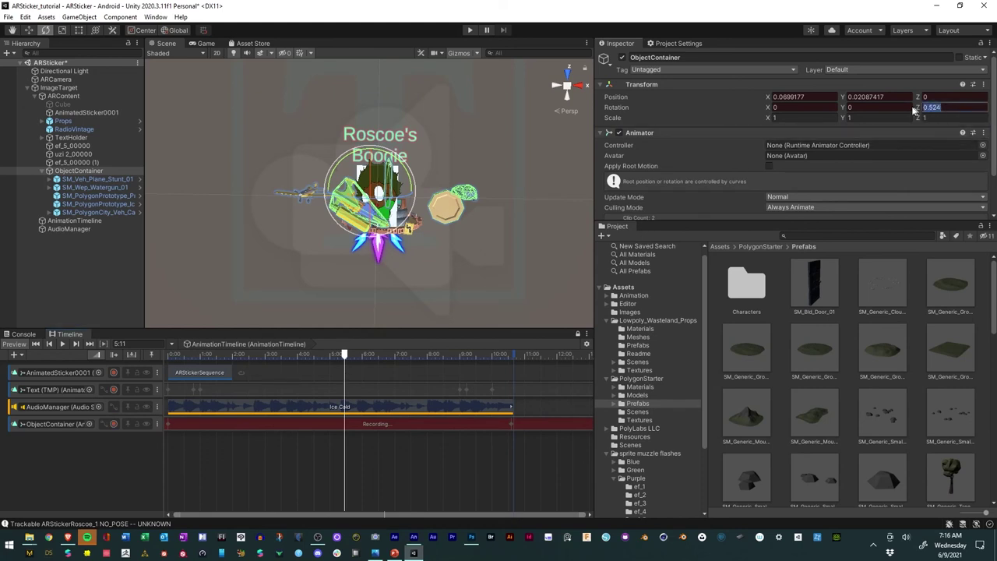
{"action": "type", "text": "-1"}
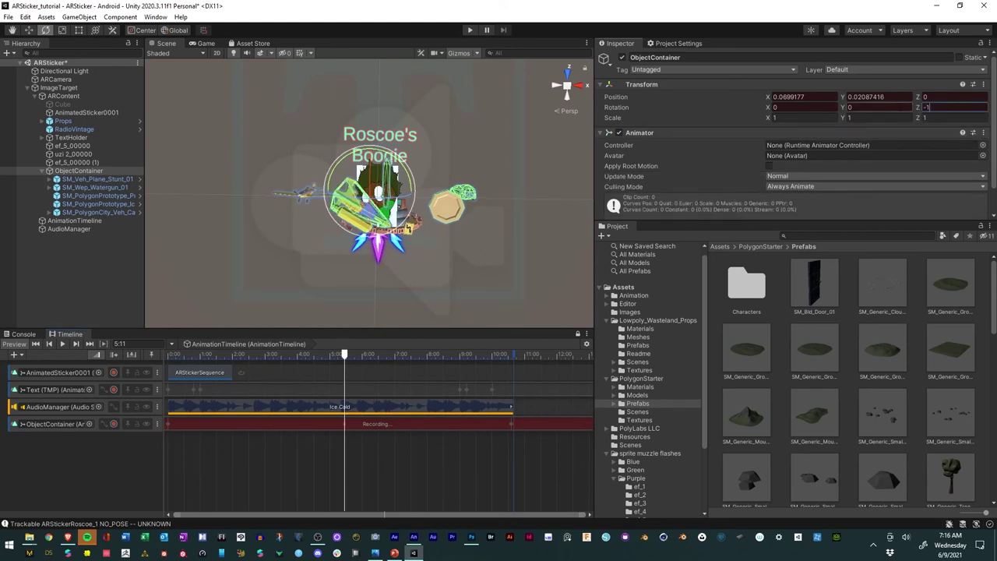
{"action": "type", "text": "80"}
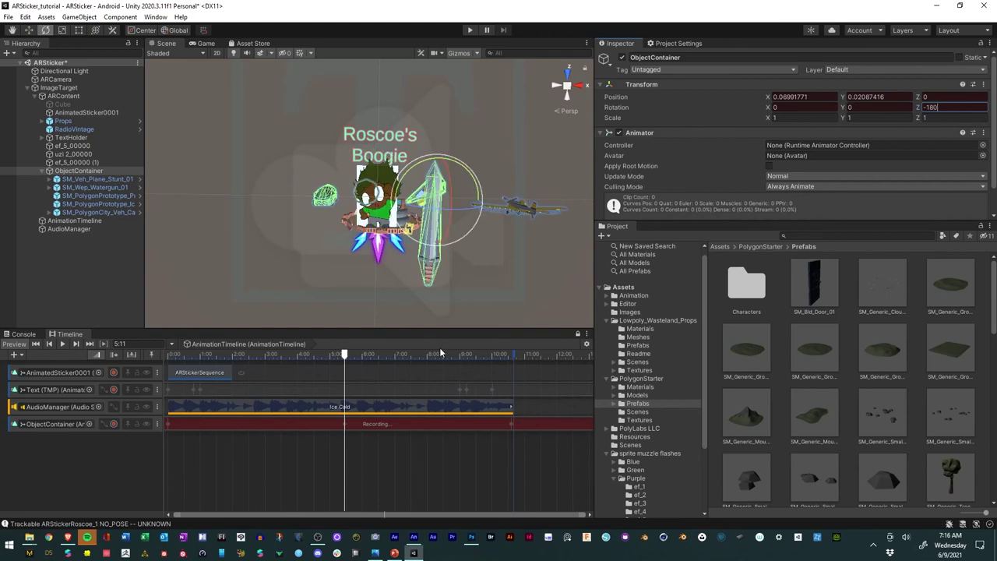
{"action": "left_click_drag", "start_coordinate": [346, 356], "coordinate": [265, 391]}
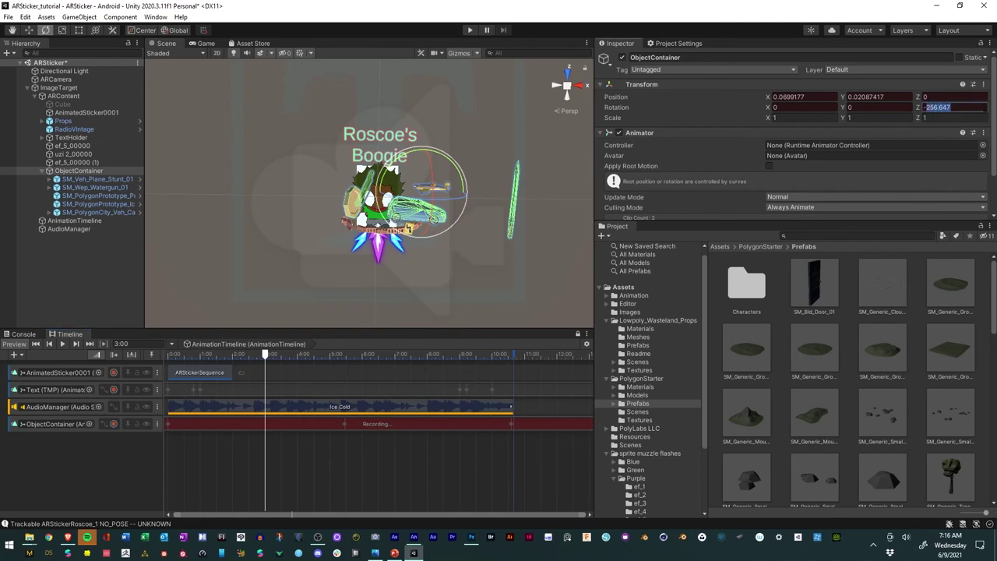
{"action": "type", "text": "-90"}
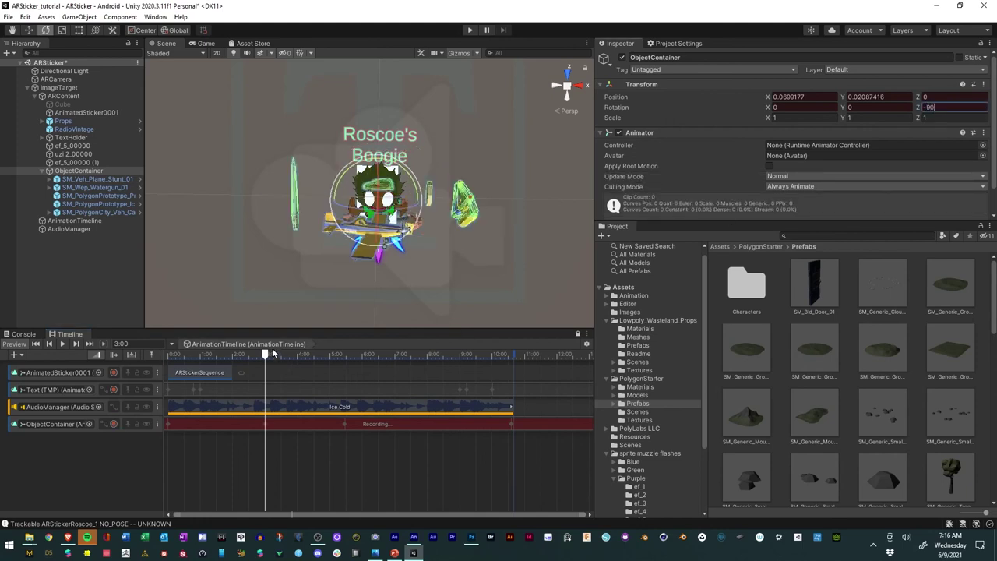
{"action": "left_click_drag", "start_coordinate": [267, 355], "coordinate": [436, 359]}
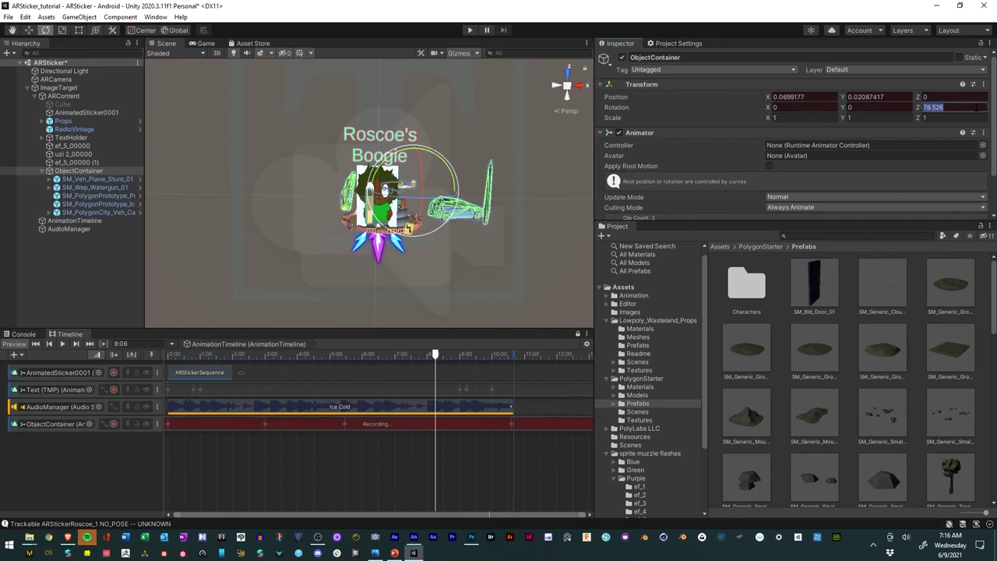
{"action": "type", "text": "-270"}
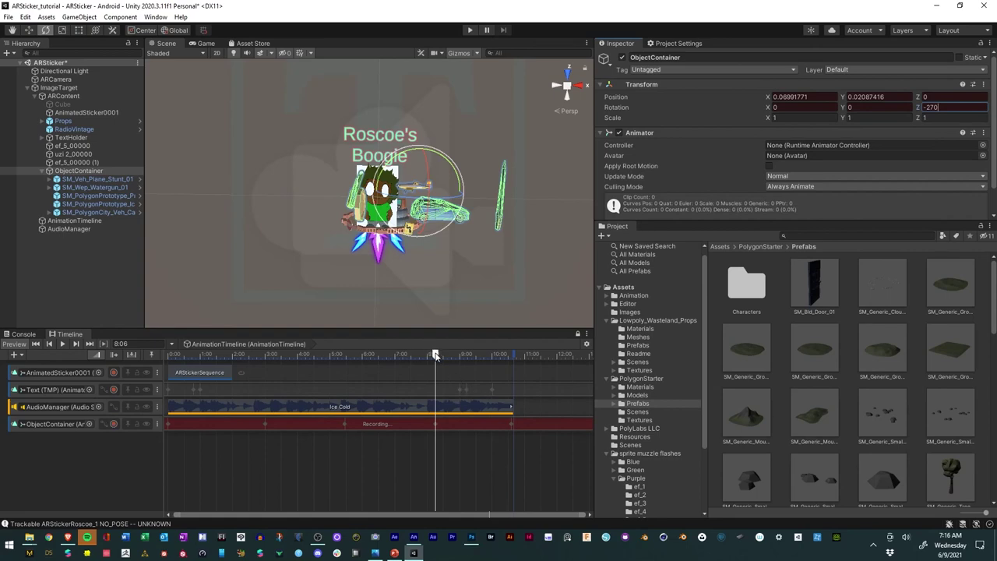
{"action": "left_click", "coordinate": [436, 357]}
{"action": "left_click_drag", "start_coordinate": [435, 356], "coordinate": [266, 363]}
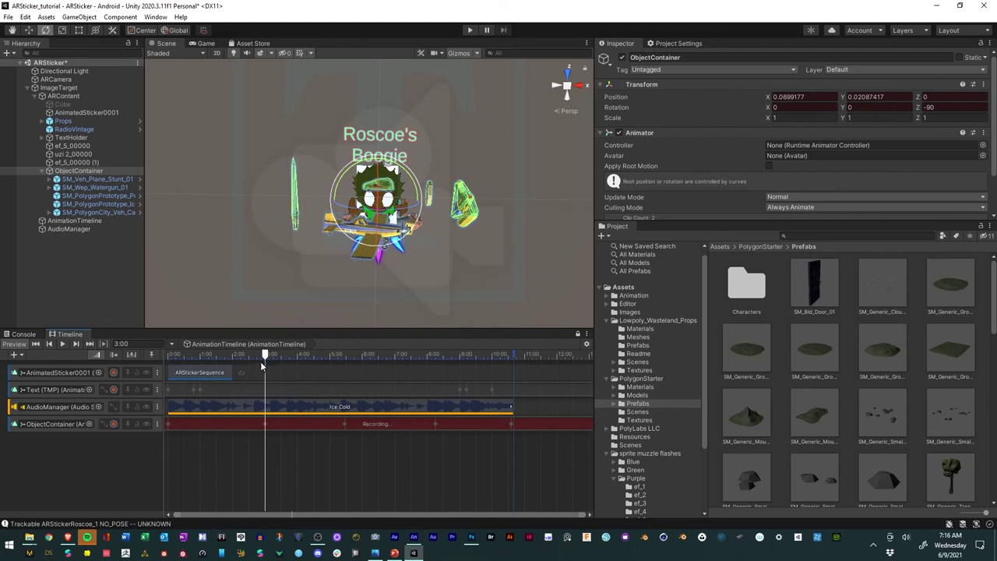
{"action": "left_click_drag", "start_coordinate": [266, 360], "coordinate": [156, 348]}
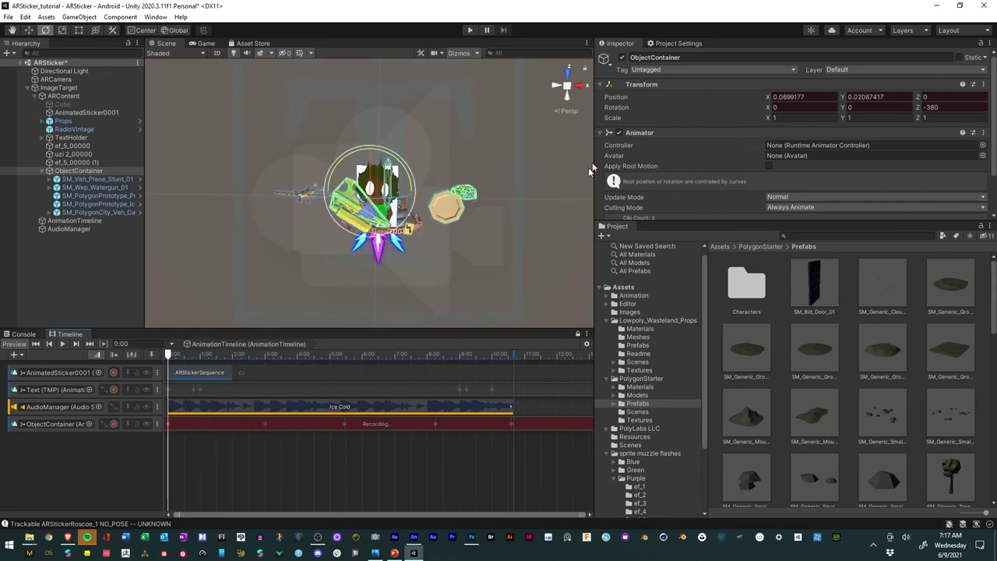
Add a Rotation Z key of -1 at 0:00.
{"action": "left_click", "coordinate": [926, 107]}
{"action": "type", "text": "-1"}
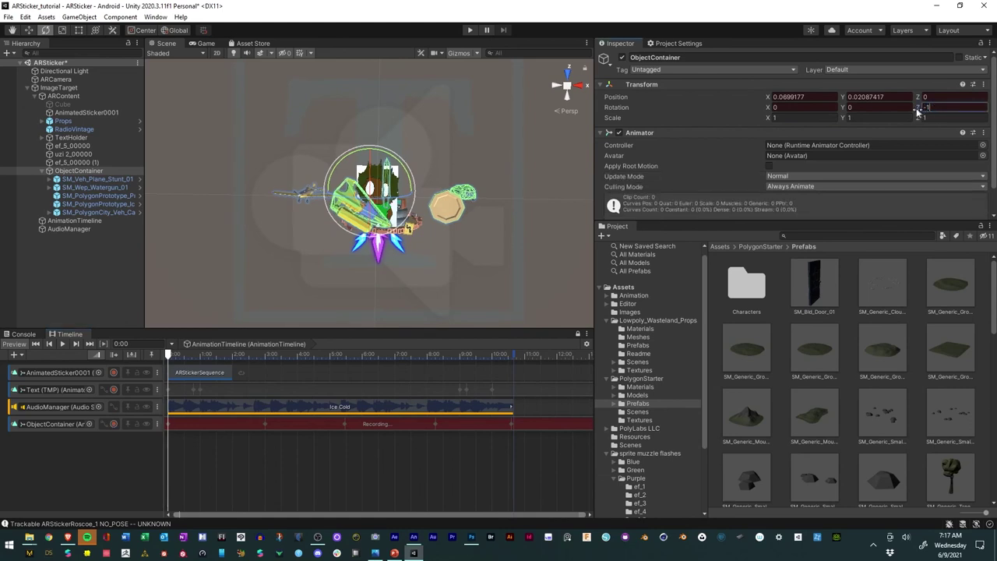
{"action": "right_click", "coordinate": [623, 109]}
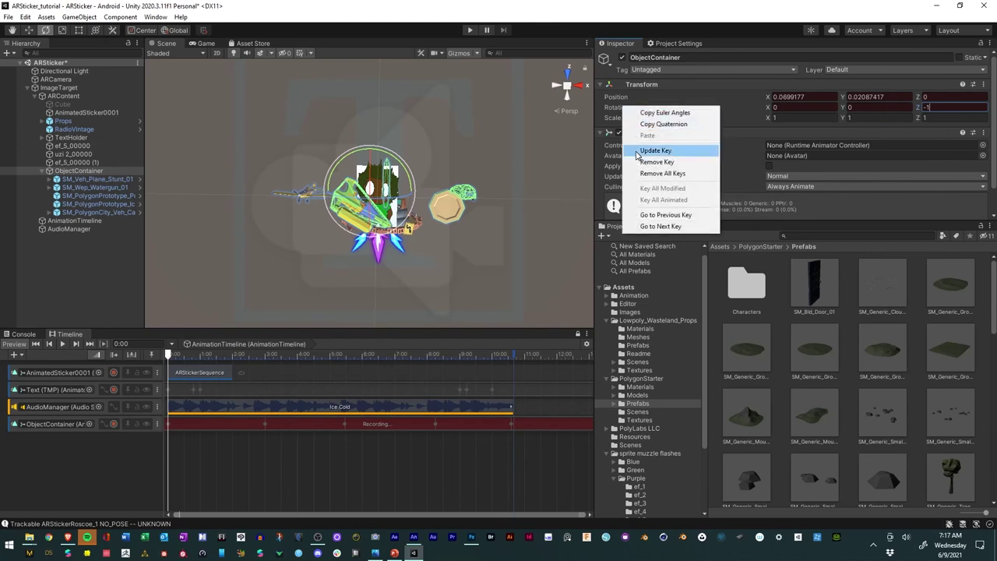
{"action": "left_click", "coordinate": [647, 152]}
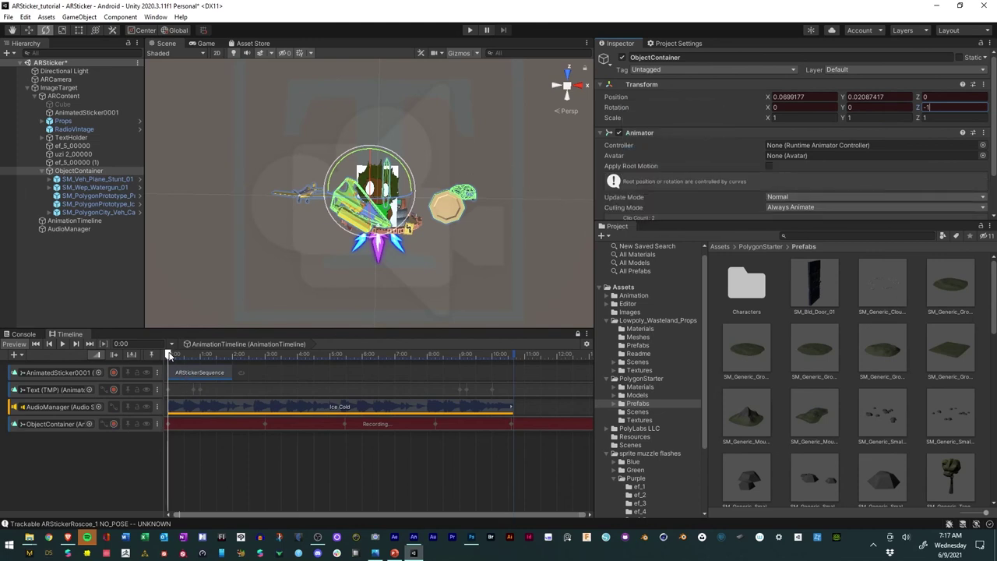
{"action": "left_click_drag", "start_coordinate": [169, 356], "coordinate": [538, 362]}
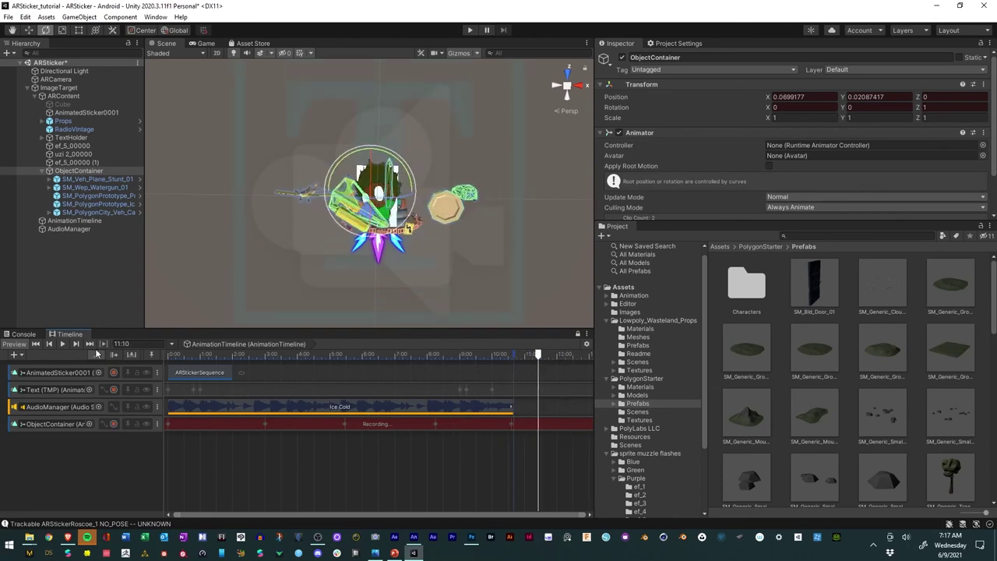
Stop recording the ObjectContainer track and play the Timeline to preview the full orbit.
{"action": "left_click", "coordinate": [113, 425]}
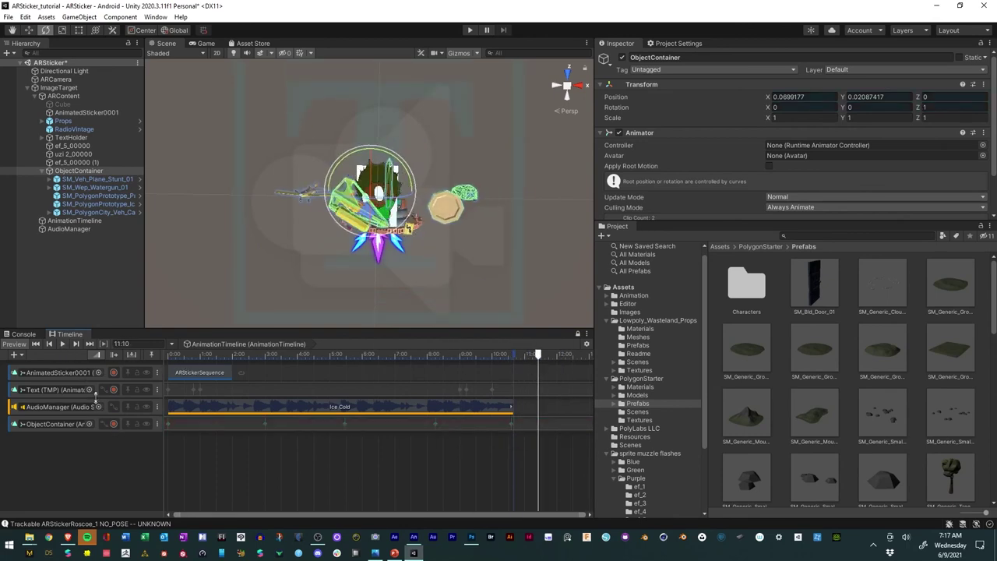
{"action": "left_click", "coordinate": [63, 346]}
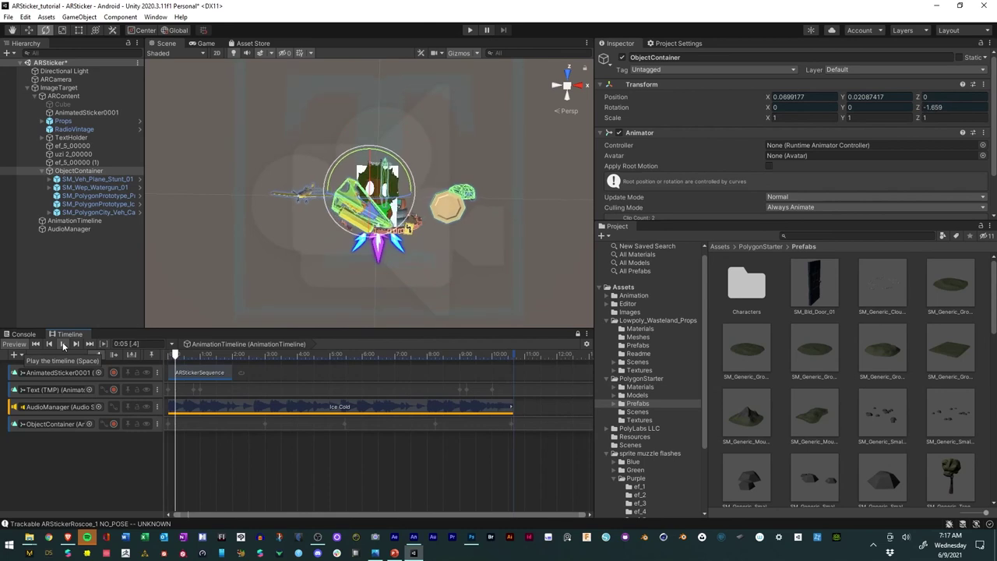
{"action": "left_click", "coordinate": [63, 344]}
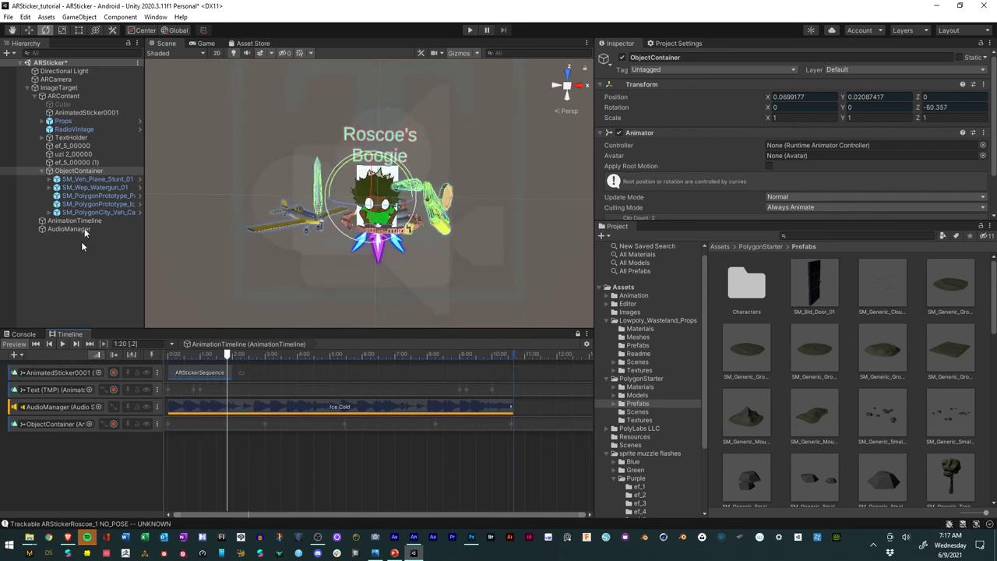
{"action": "left_click", "coordinate": [8, 16]}
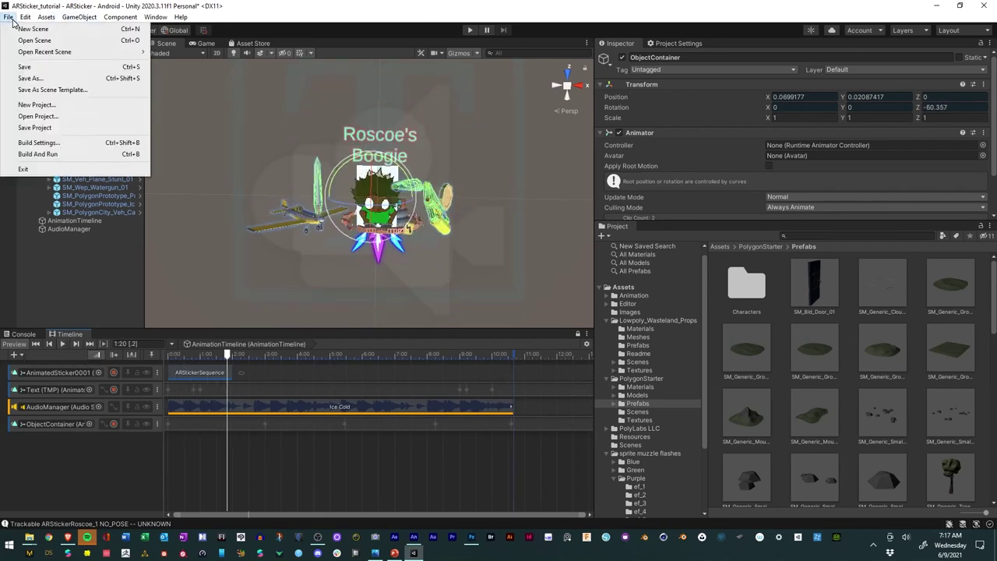
Save the ARSticker scene and check the props orbiting Roscoe over the live camera feed.
{"action": "left_click", "coordinate": [29, 70]}
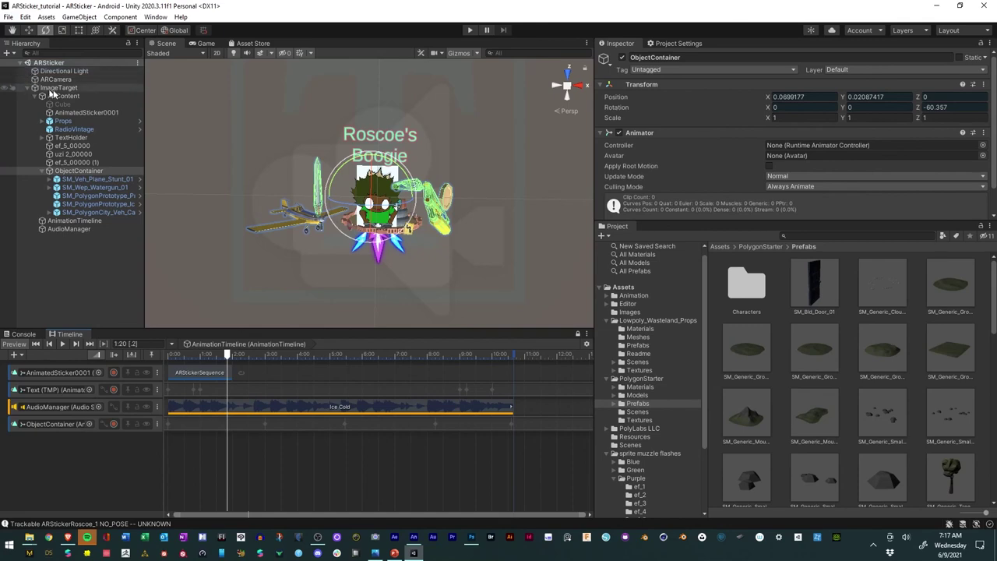
{"action": "left_click", "coordinate": [470, 31]}
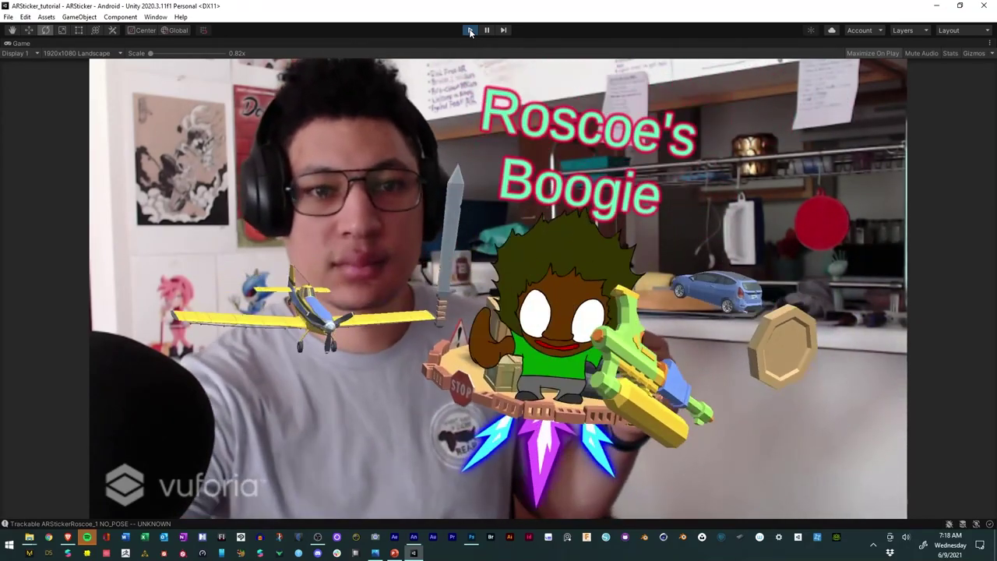
{"action": "left_click", "coordinate": [470, 31]}
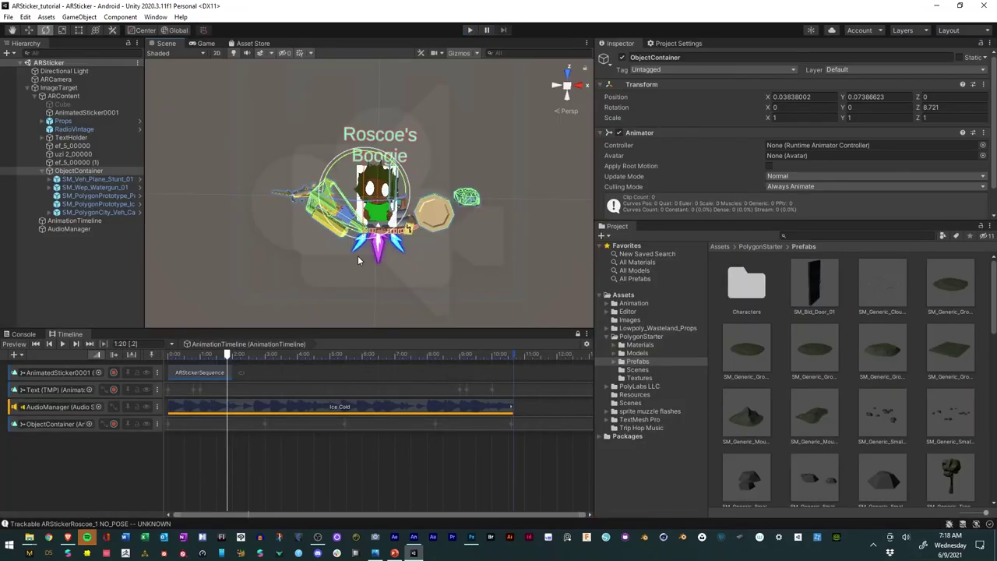